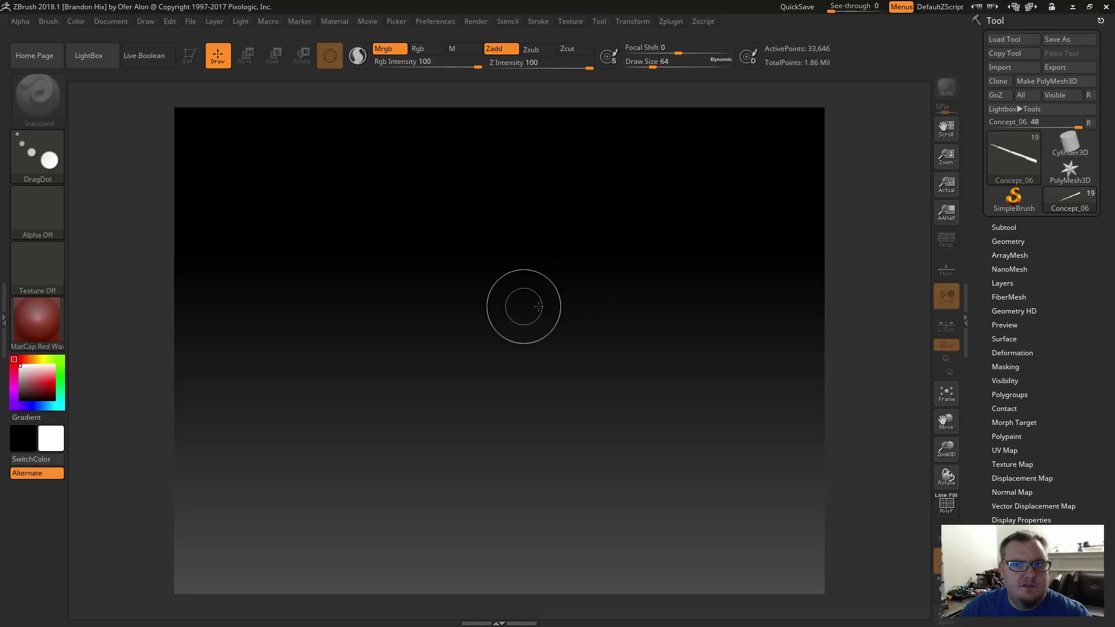
Replace the drawn tool on the canvas with the saved Concept_04 tool, placed in edit mode.
mouse_move(544, 295)
left_mouse_down()
mouse_move(546, 401)
mouse_move(515, 297)
mouse_move(483, 264)
left_mouse_up()
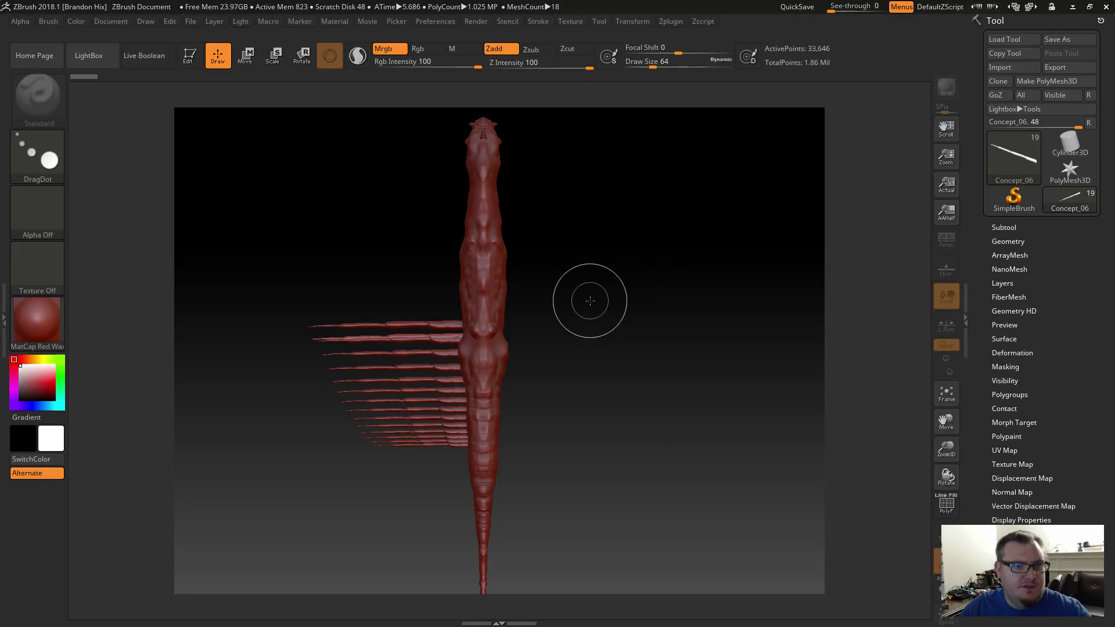
key("ctrl+n")
left_click(1034, 44)
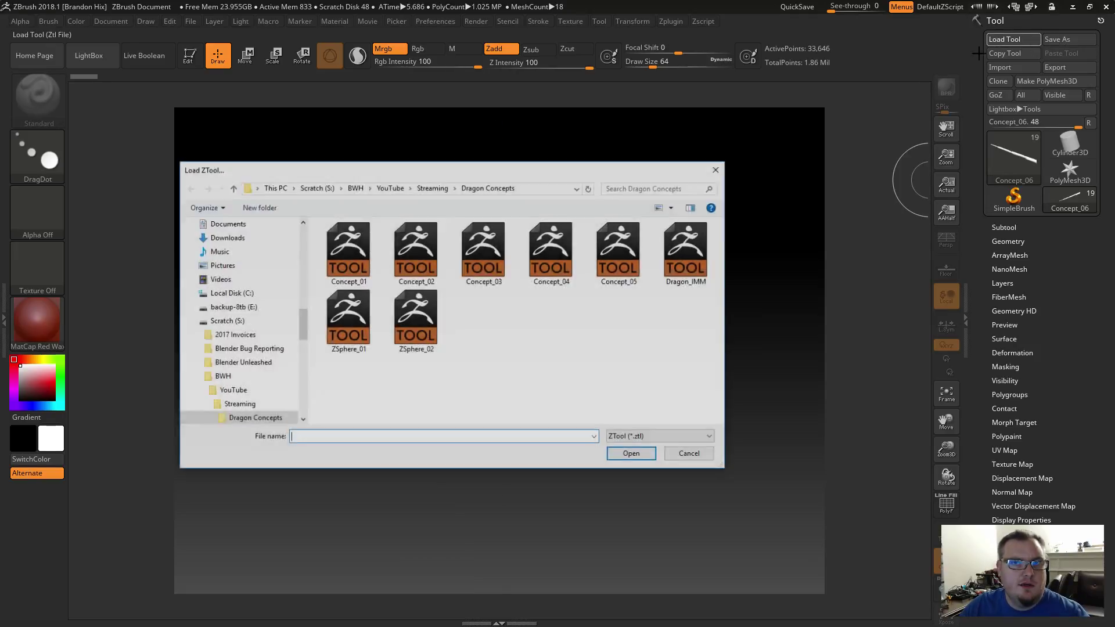
double_click(550, 250)
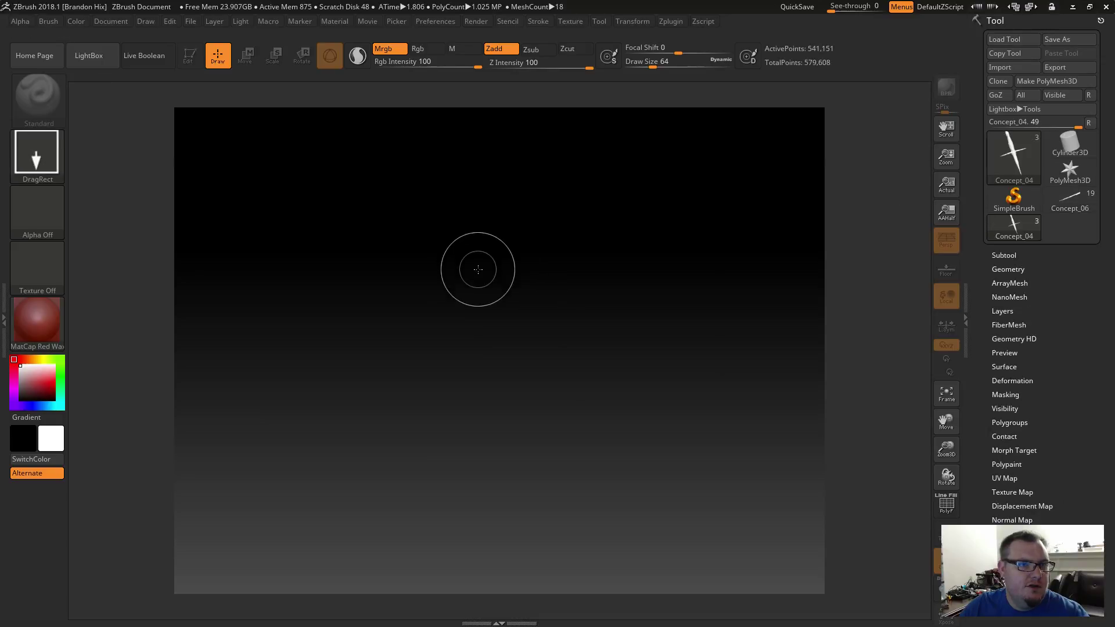
mouse_move(478, 269)
left_mouse_down()
mouse_move(480, 406)
mouse_move(482, 319)
left_mouse_up()
key("t")
key("t")
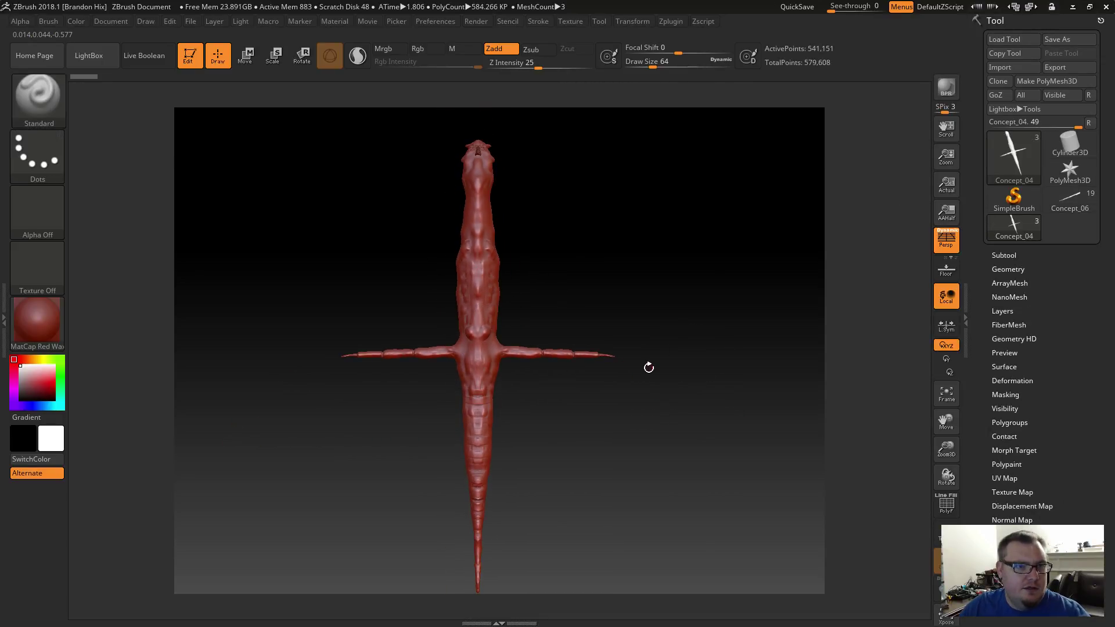
Review the Dragon Model Sheet and Dragon_Angle_Lines reference drawings from the Dragon Concepts folder, and return to the dragon model.
mouse_move(590, 397)
left_mouse_down("alt")
mouse_move(603, 383)
mouse_move(581, 389)
mouse_move(625, 428)
mouse_move(489, 432)
mouse_move(538, 294)
mouse_move(525, 348)
mouse_move(538, 399)
mouse_move(498, 346)
mouse_move(477, 352)
mouse_move(602, 289)
mouse_move(552, 130)
mouse_move(613, 235)
mouse_move(640, 229)
mouse_move(533, 217)
mouse_move(535, 232)
left_mouse_up("alt")
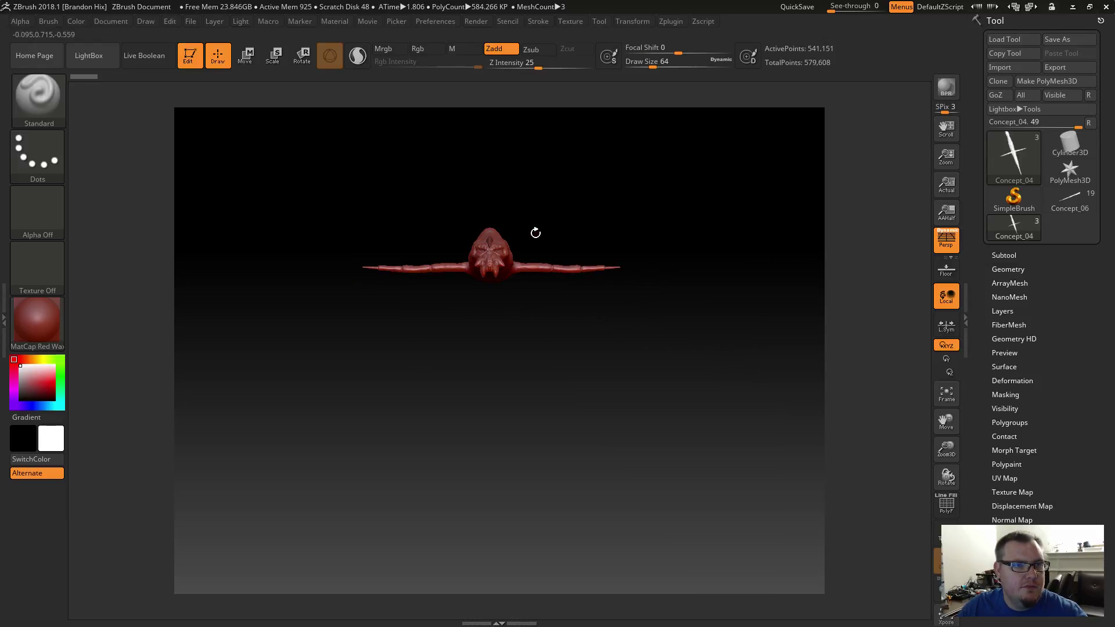
left_click_drag(630, 167, 412, 410)
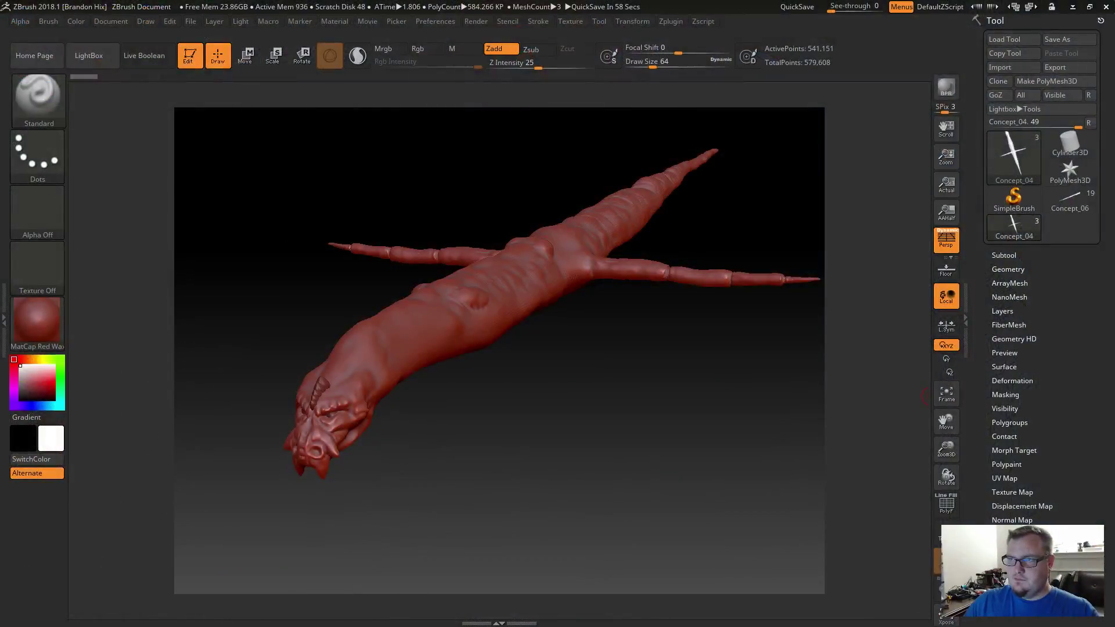
left_click_drag(1114, 113, 646, 131)
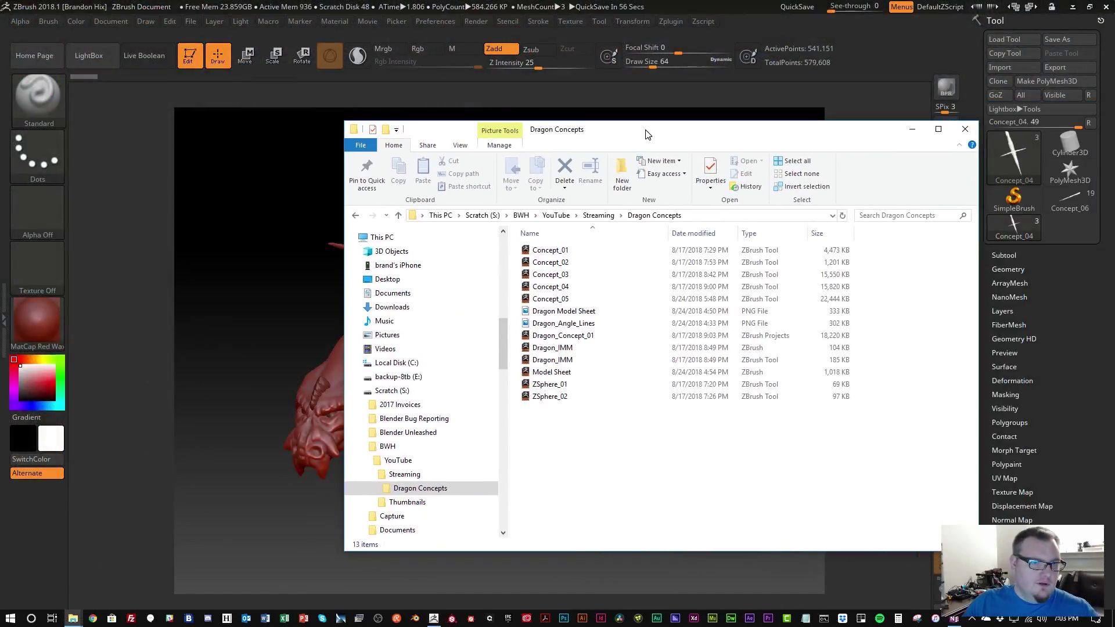
double_click(575, 312)
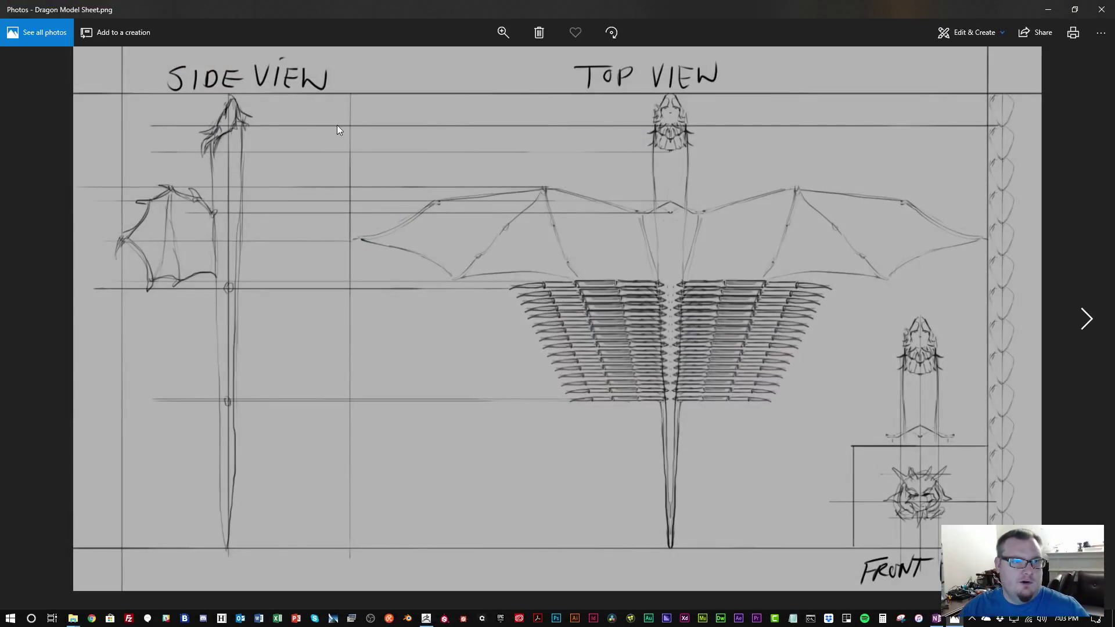
key("Right")
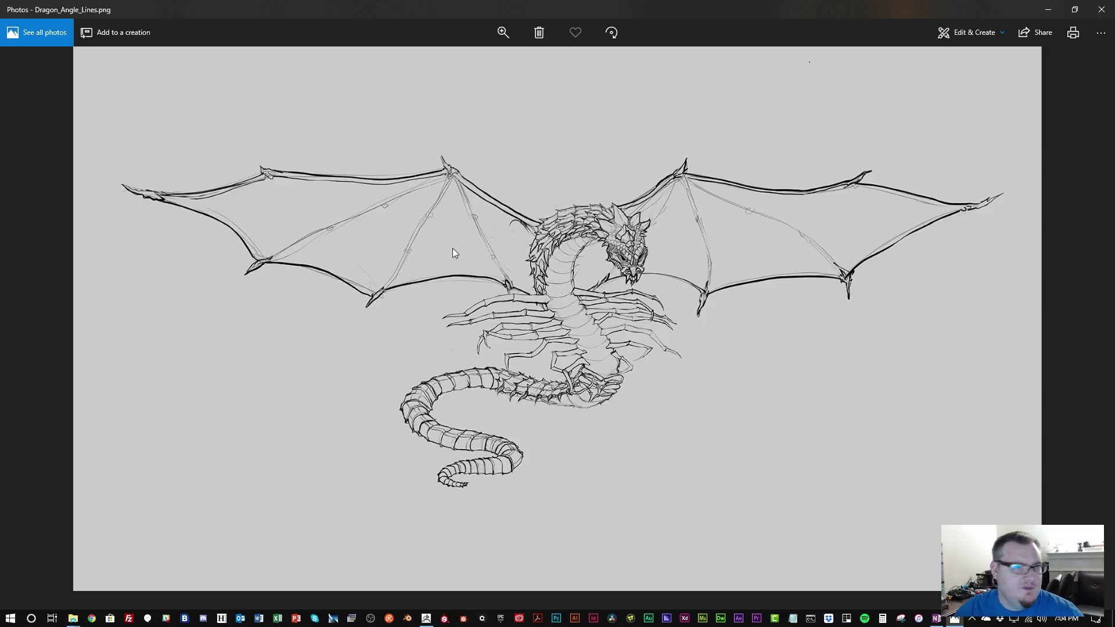
left_click_drag(646, 16, 1114, 198)
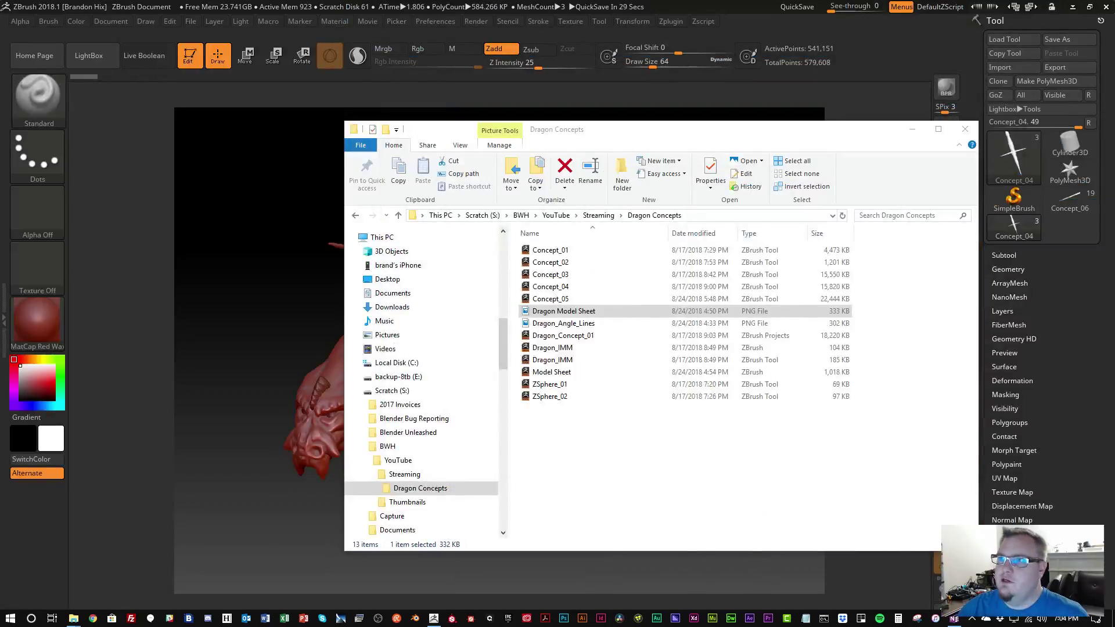
left_click(913, 129)
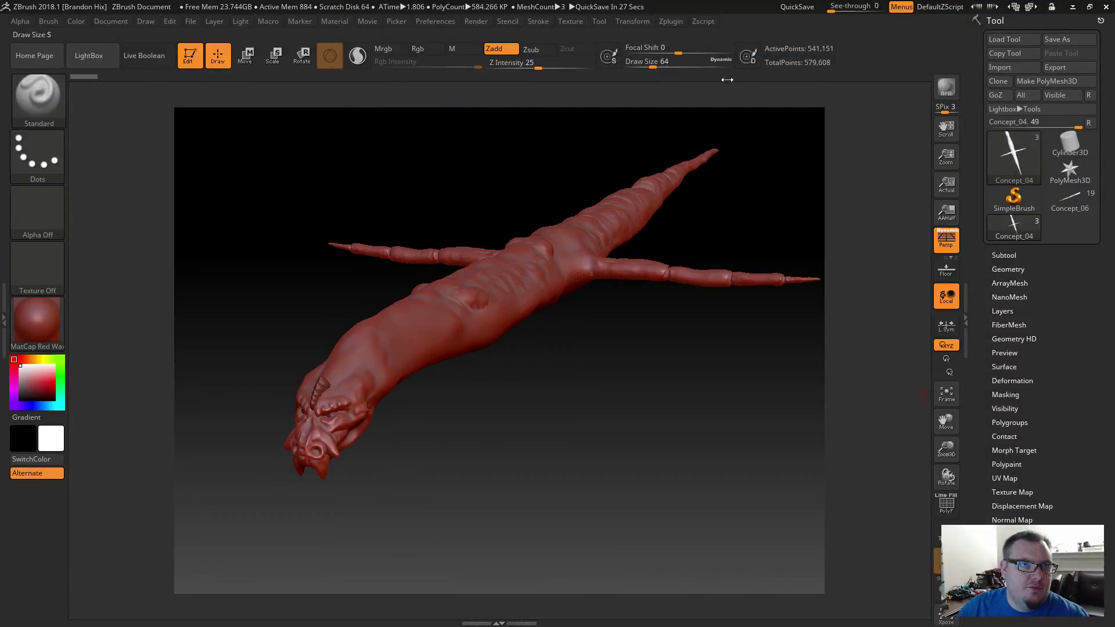
Dock the Texture palette in the side tray in place of the Brush palette, with the dragon seen from above.
left_click_drag(650, 404, 530, 377)
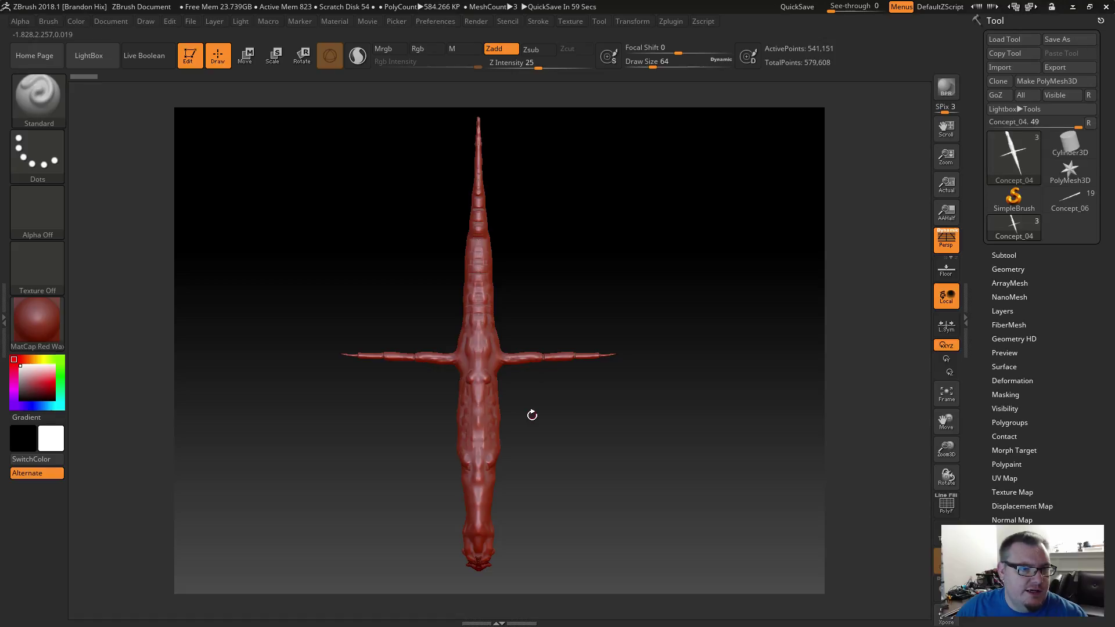
left_click_drag(566, 449, 677, 298)
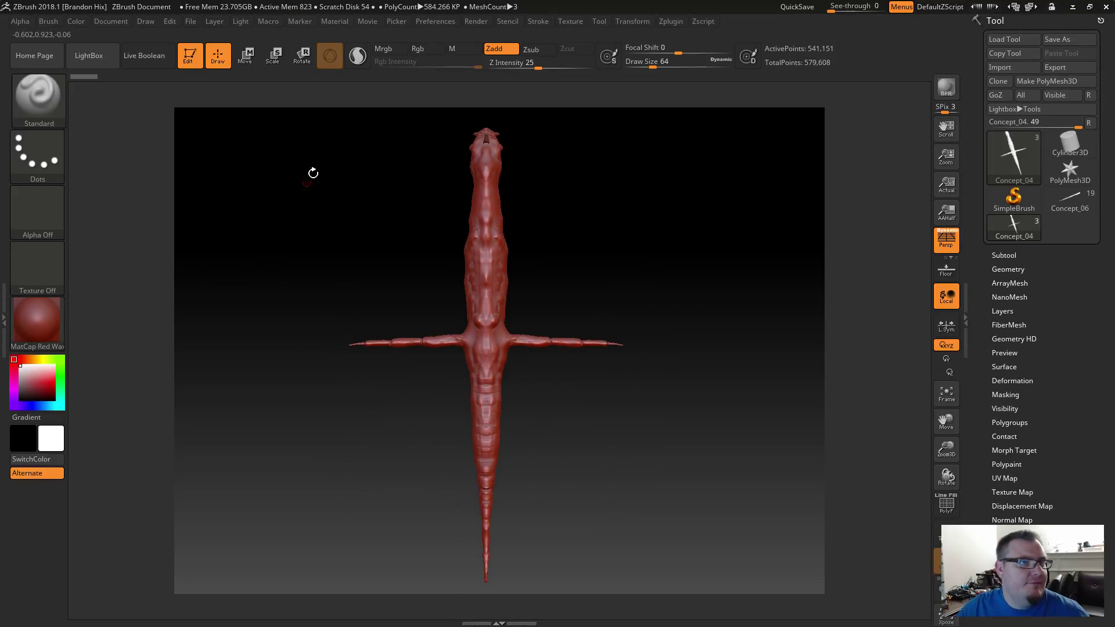
left_click(3, 304)
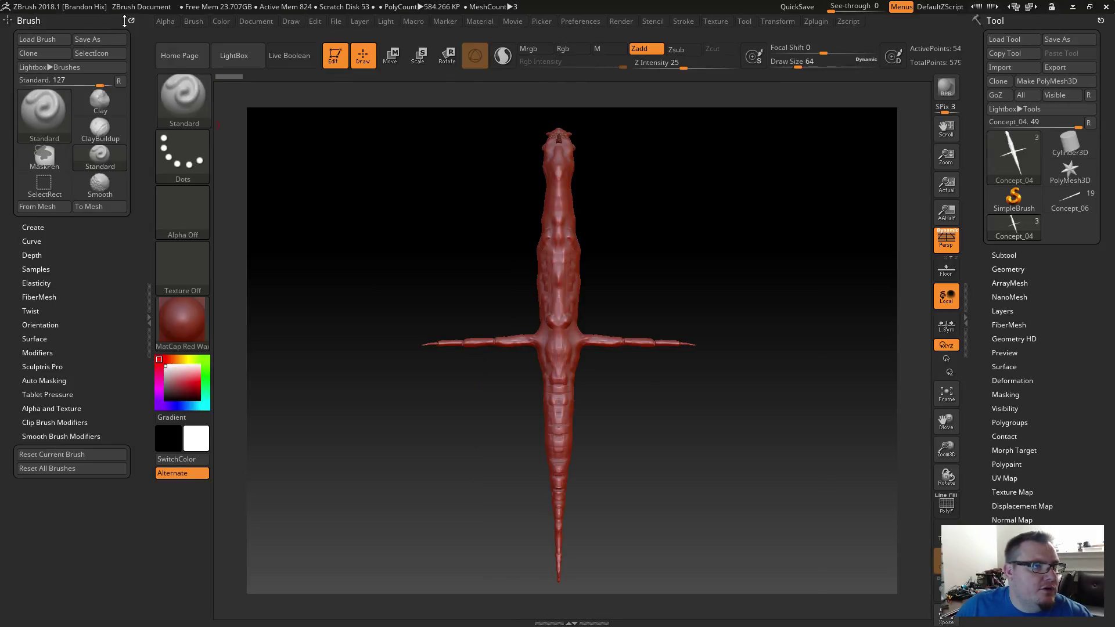
left_click_drag(190, 104, 232, 111)
left_click(714, 21)
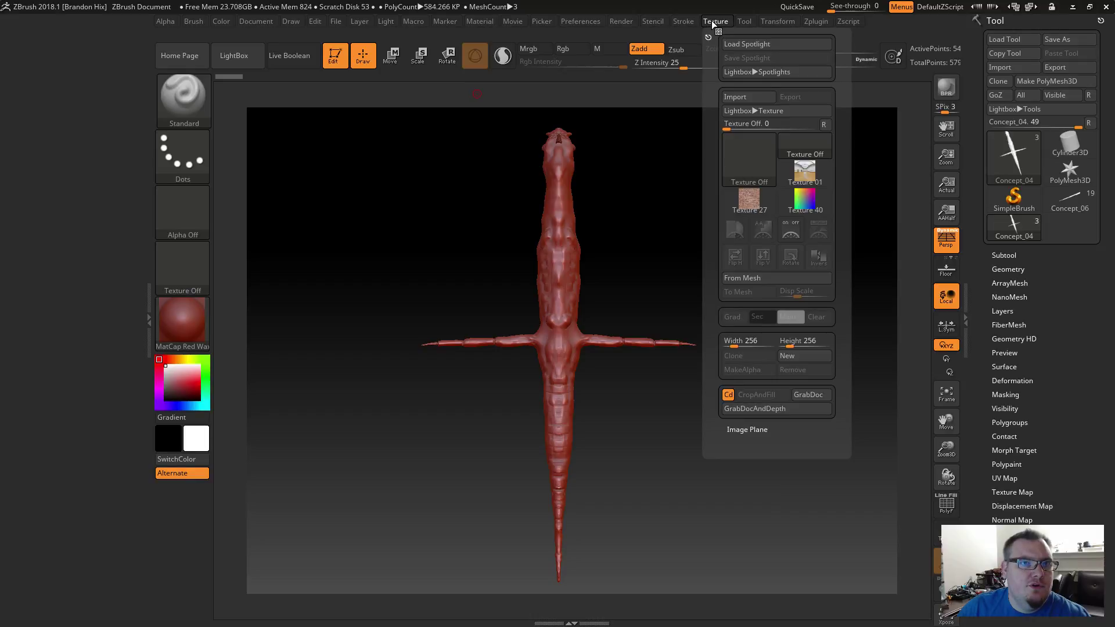
left_click_drag(709, 37, 3, 129)
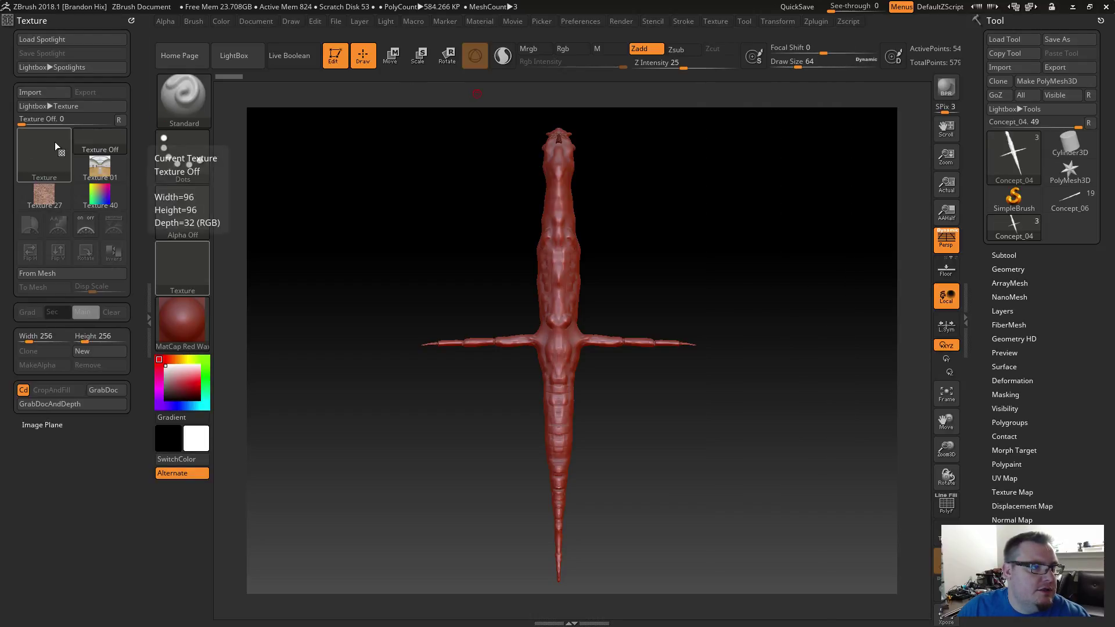
Import the Dragon Model Sheet image as a texture and add it to Spotlight.
left_click(44, 156)
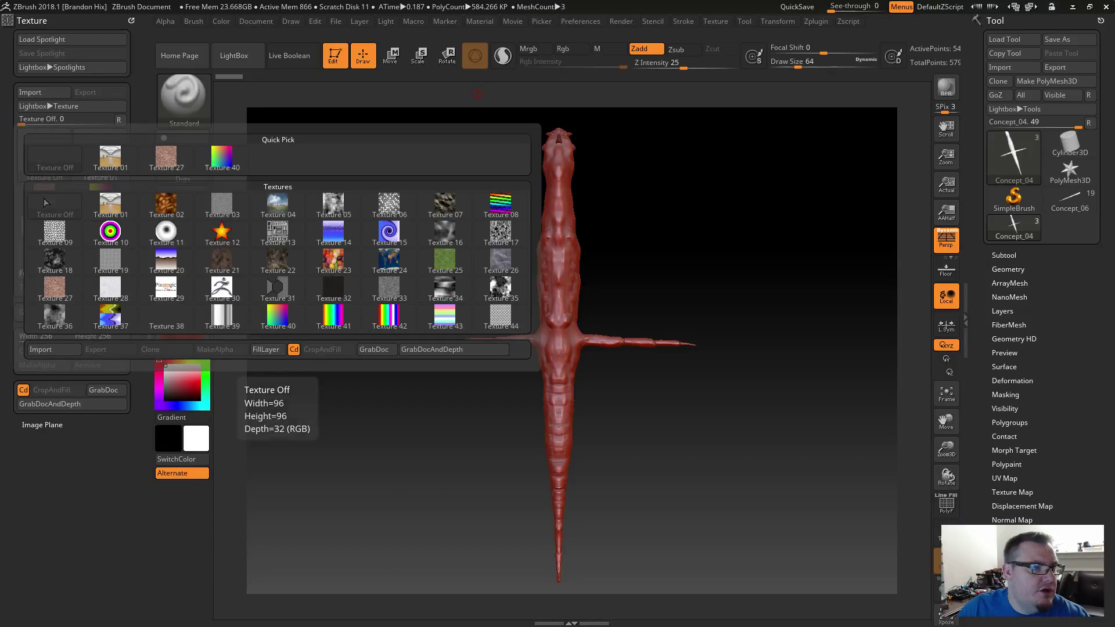
left_click(30, 92)
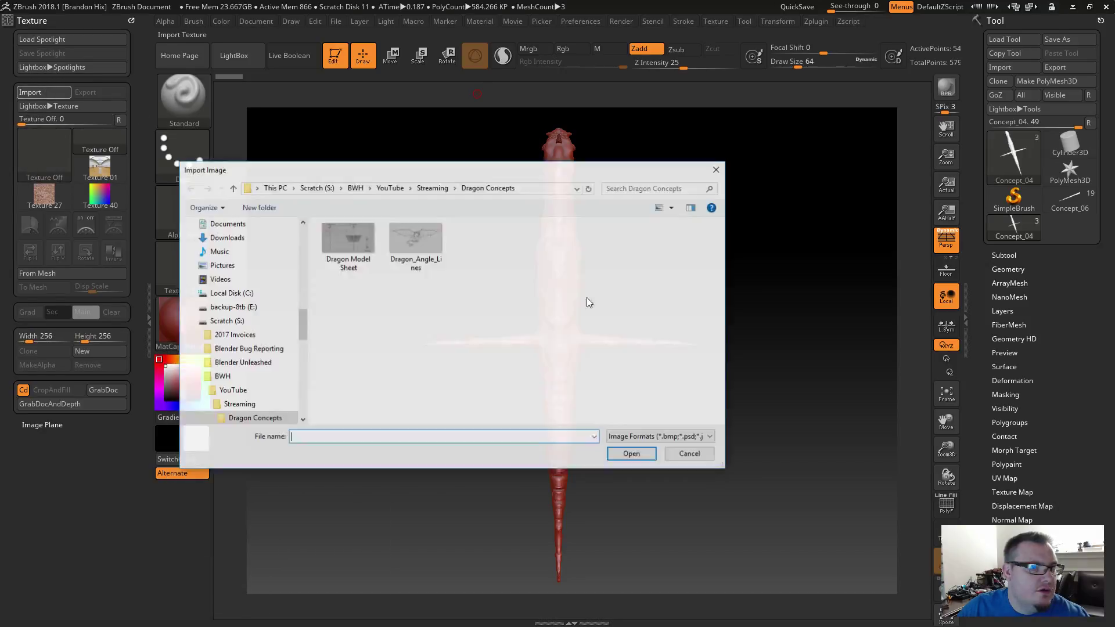
double_click(362, 243)
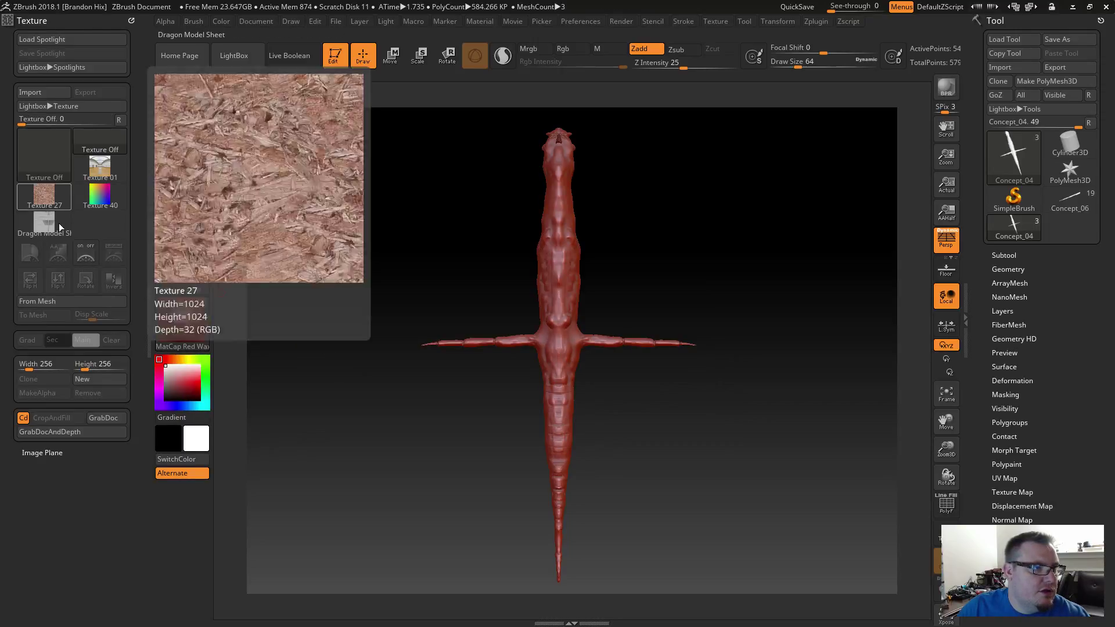
left_click(44, 223)
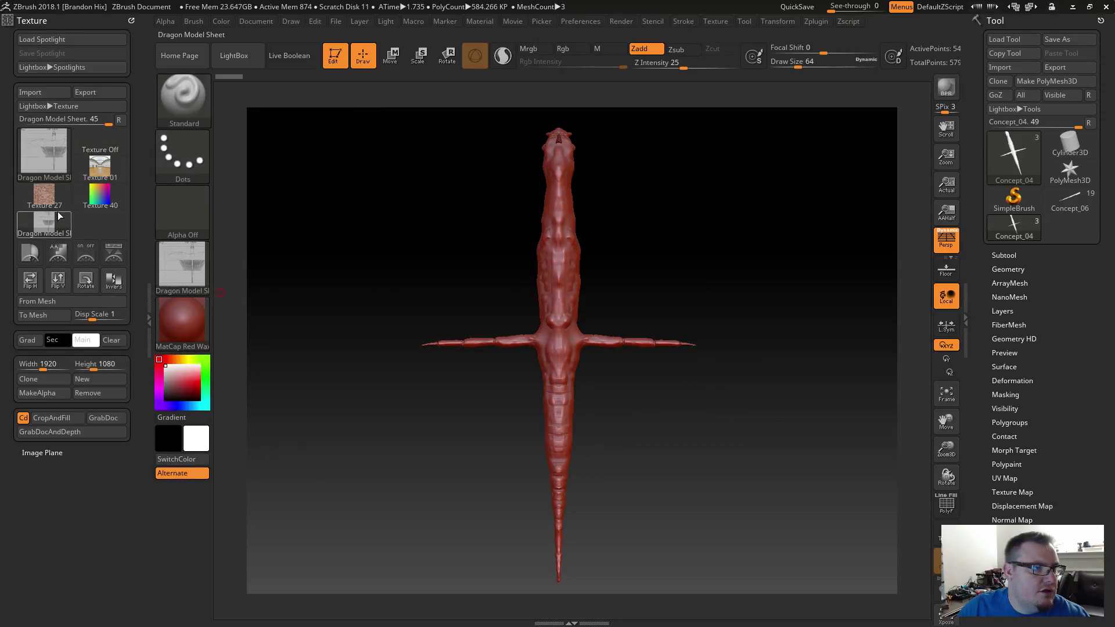
left_click(114, 253)
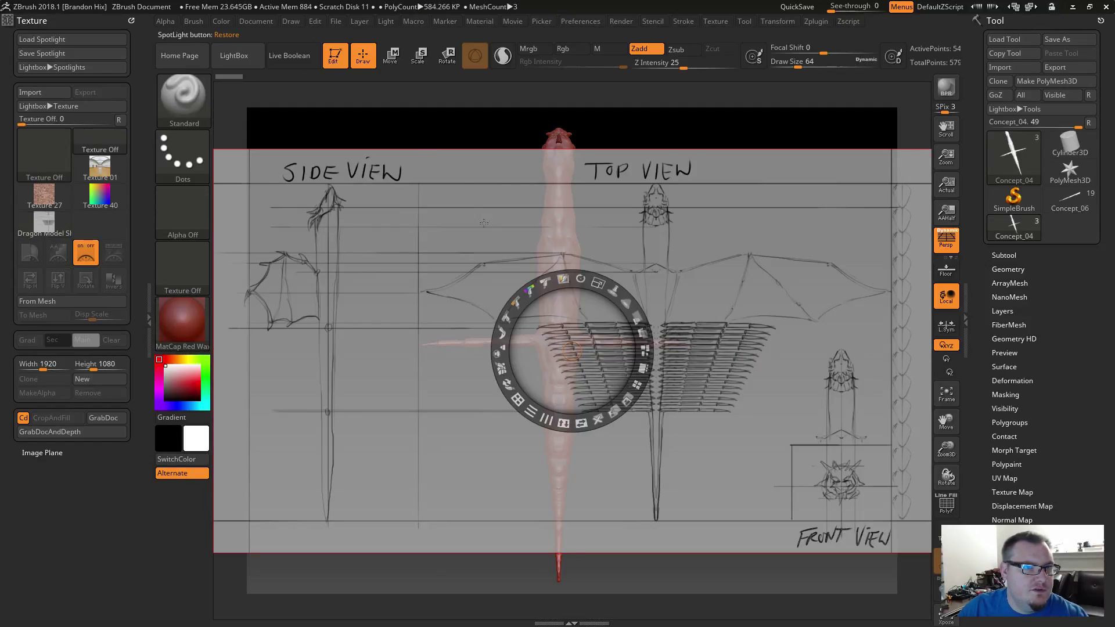
Move and scale the model sheet in Spotlight so its top-view drawing overlays the dragon's body, and leave Spotlight editing.
left_click_drag(484, 223, 420, 236)
left_click_drag(447, 176, 344, 205)
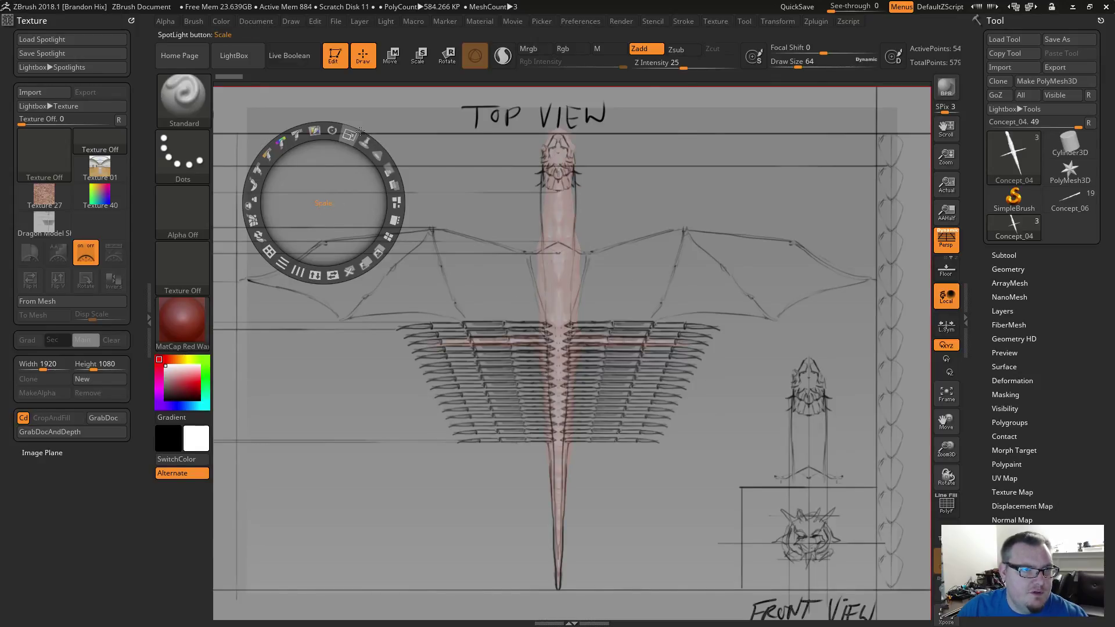
mouse_move(349, 134)
left_mouse_down()
mouse_move(345, 178)
mouse_move(357, 179)
left_mouse_up()
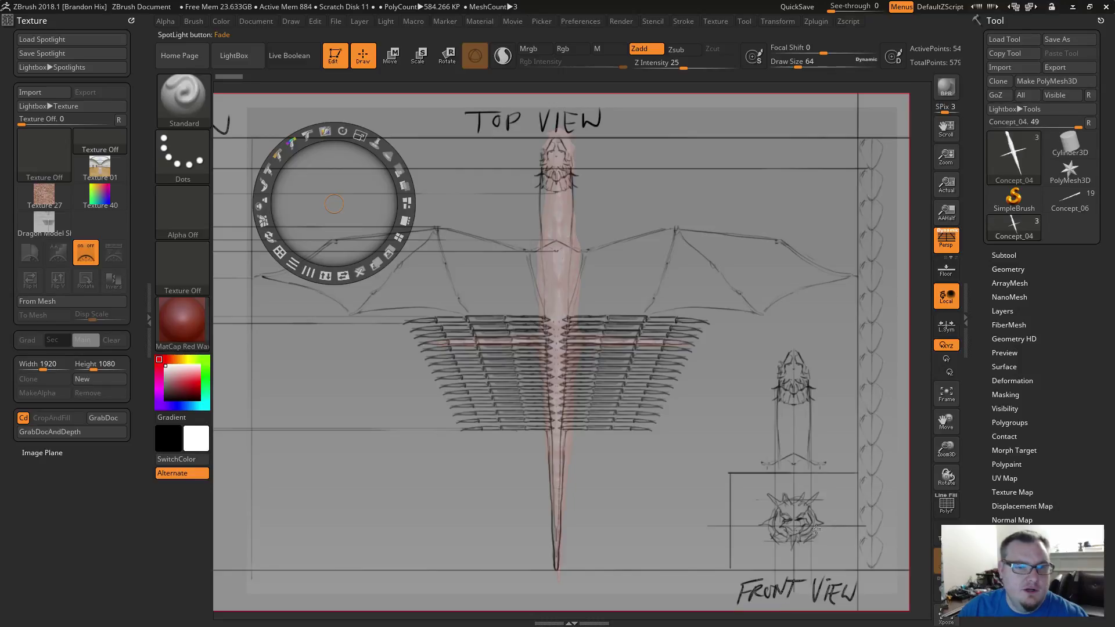
key("z")
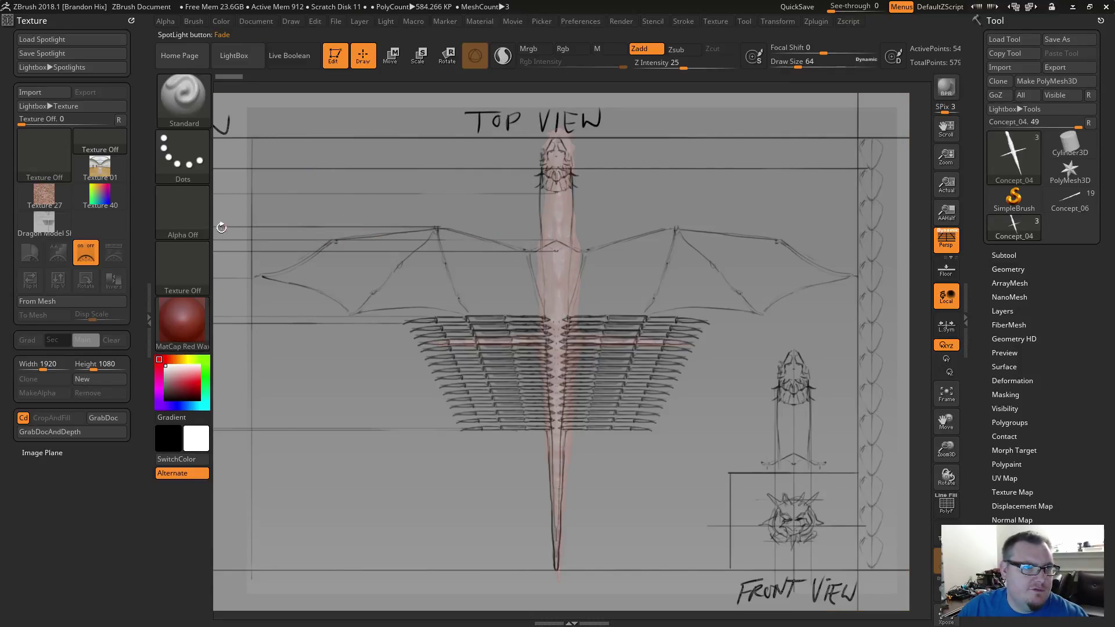
Hide the Spotlight overlay to view the dragon alone in a straight top view, and show the overlay again.
key("shift+z")
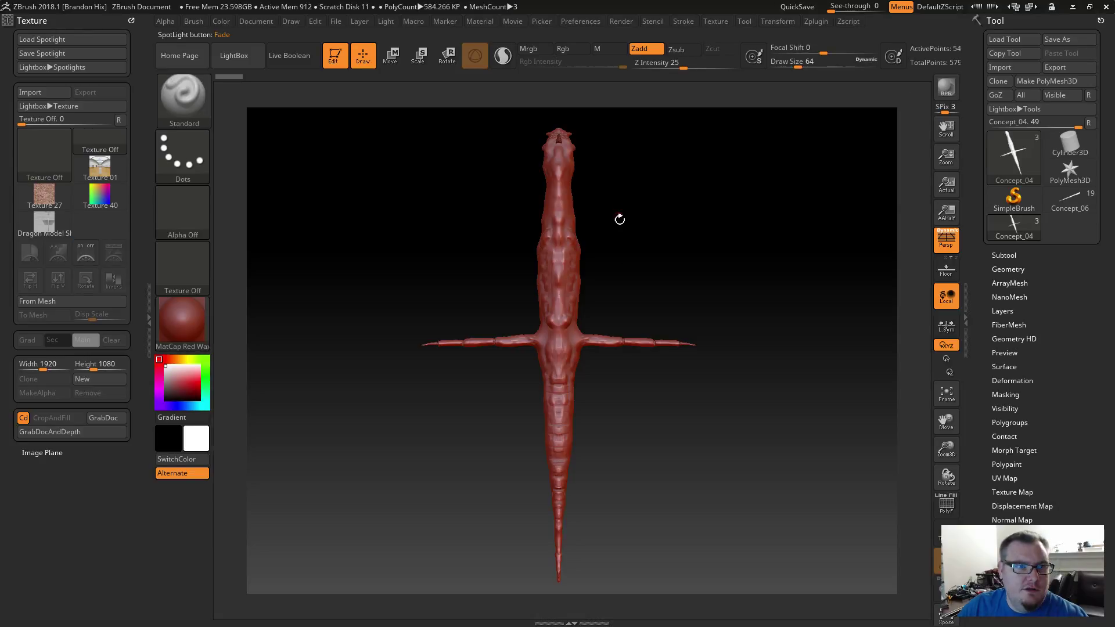
mouse_move(664, 226)
left_mouse_down("shift")
mouse_move(645, 251)
mouse_move(565, 232)
mouse_move(668, 281)
mouse_move(597, 232)
mouse_move(645, 222)
left_mouse_up("shift")
key("shift+z")
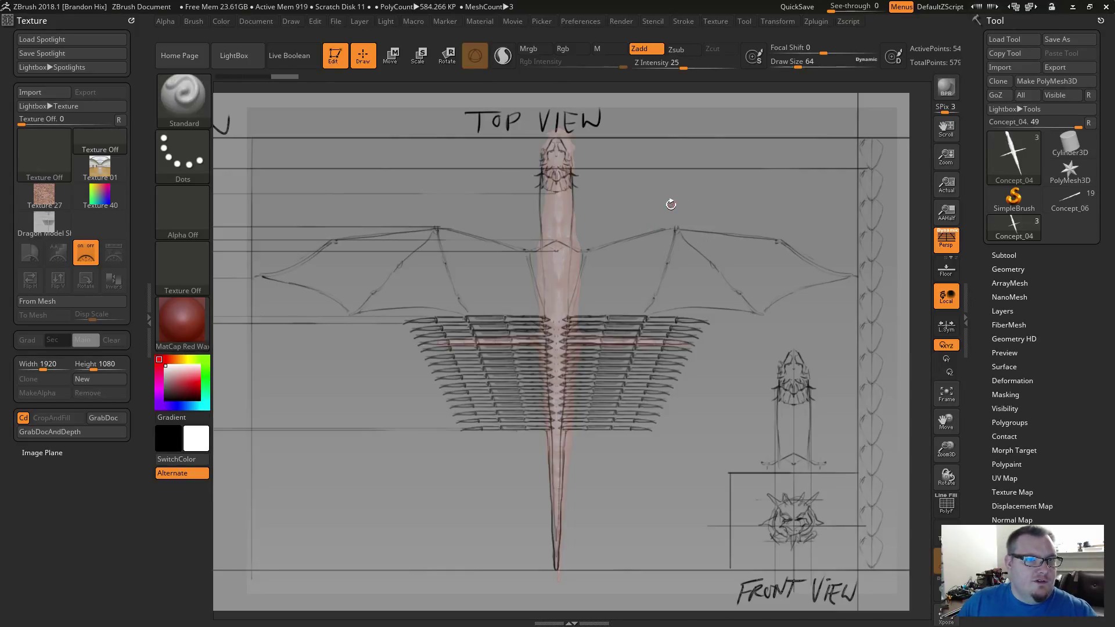
Fade the model sheet overlay in Spotlight and align the dragon's head and tail tip with the top-view drawing.
key("z")
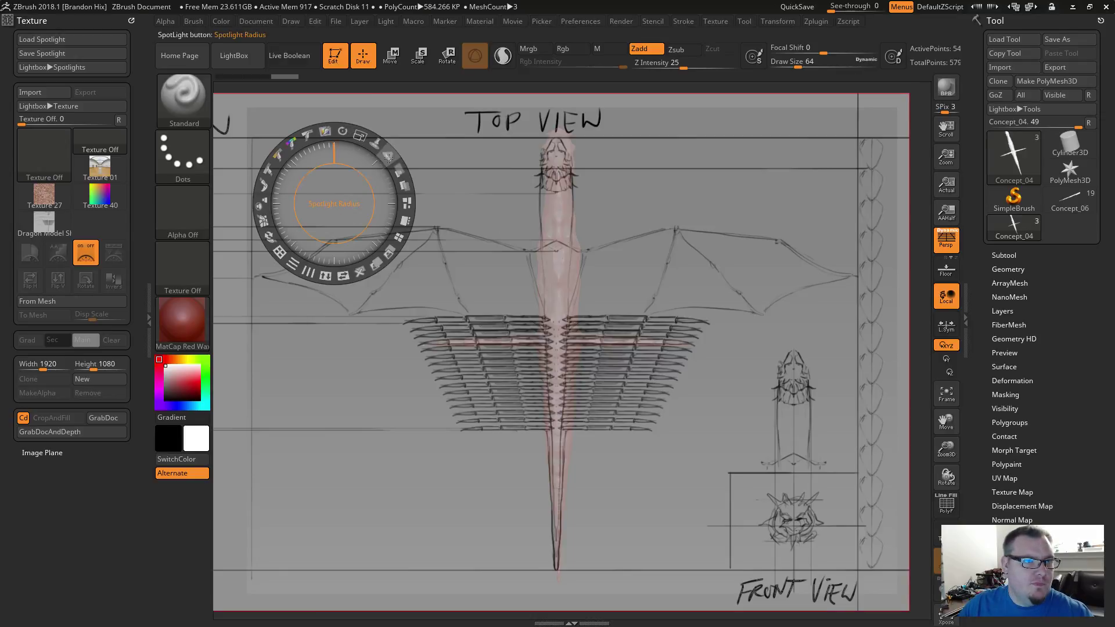
left_click_drag(400, 174, 358, 148)
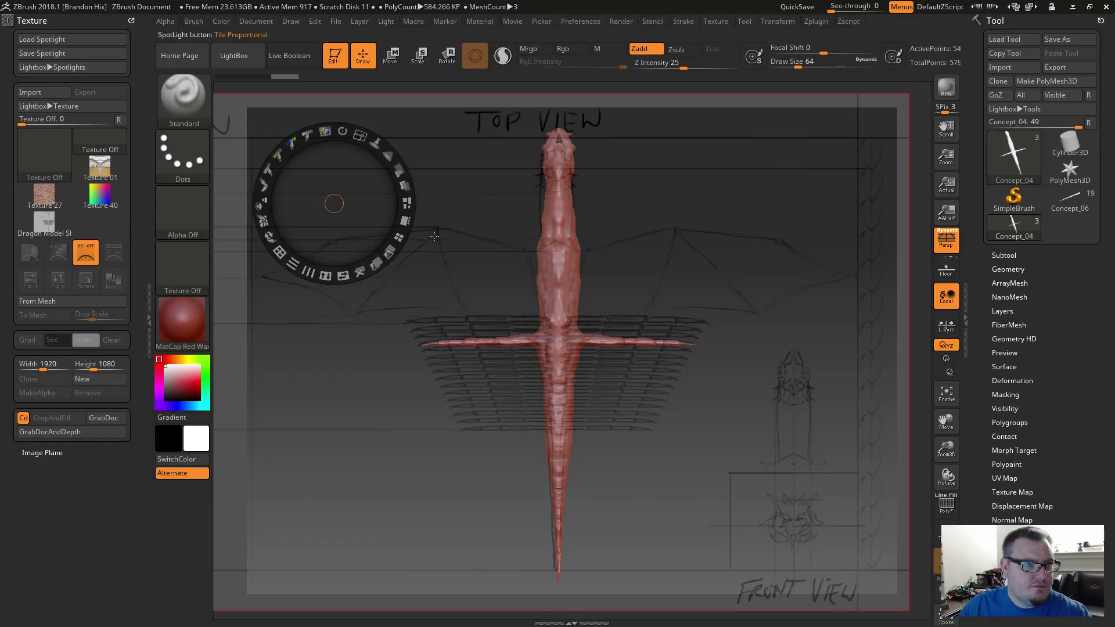
key("z")
mouse_move(667, 221)
left_mouse_down()
mouse_move(678, 221)
mouse_move(668, 232)
left_mouse_up()
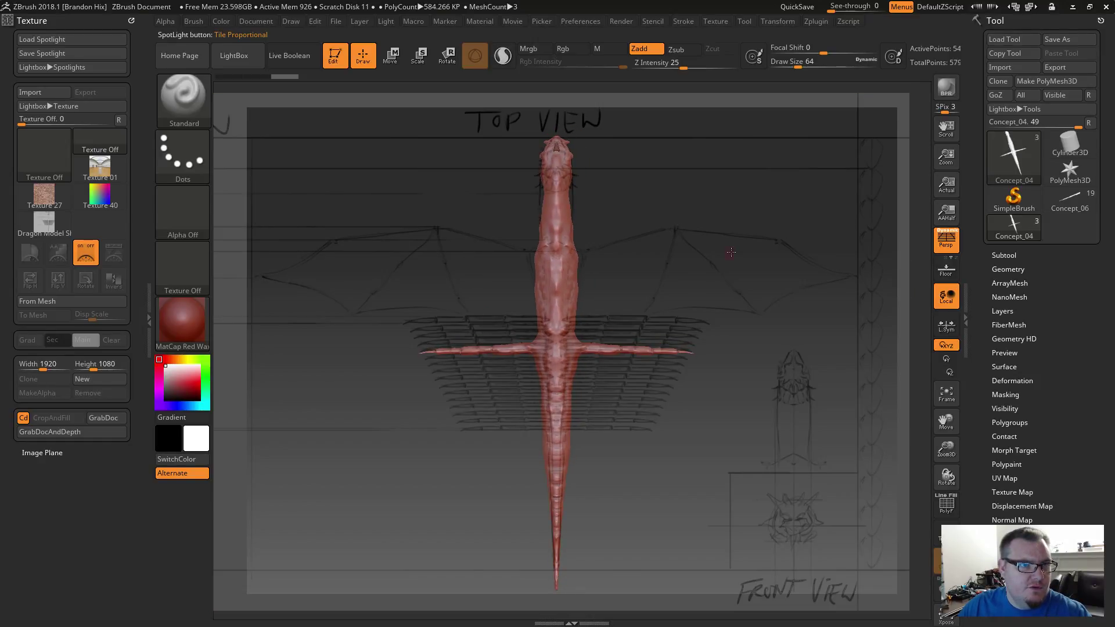
left_click_drag(729, 252, 738, 254, "alt")
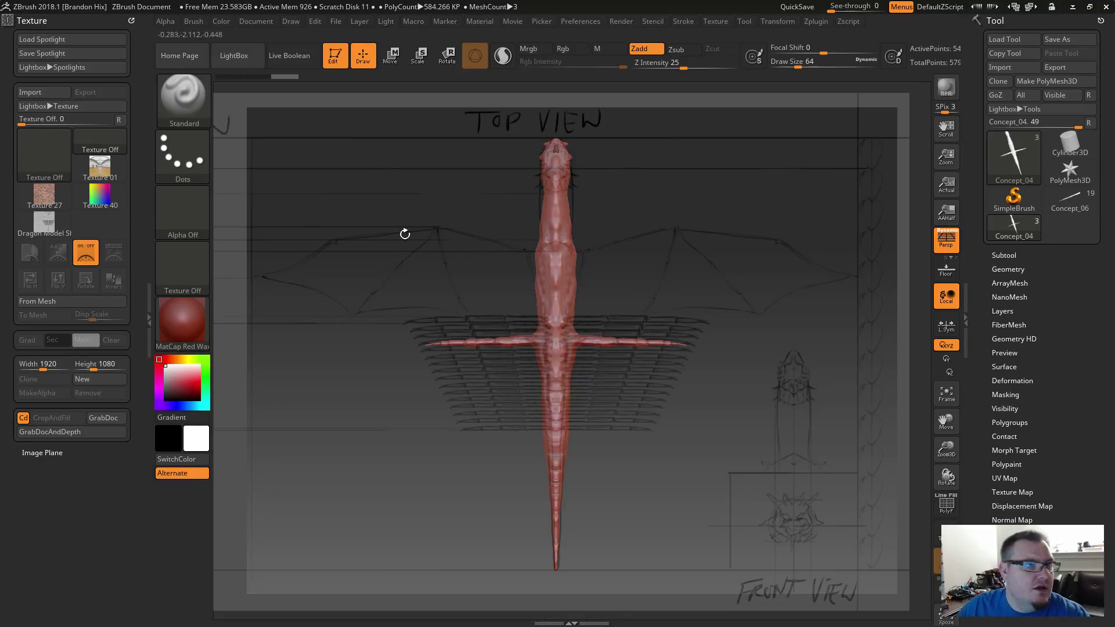
left_click(684, 21)
left_click(729, 20)
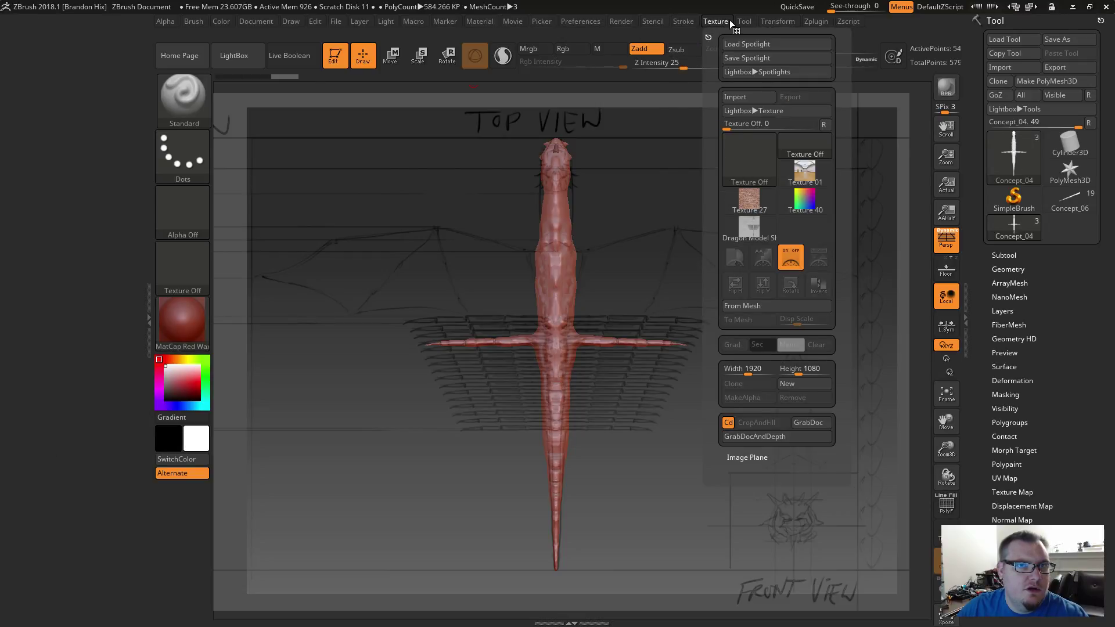
left_click(654, 21)
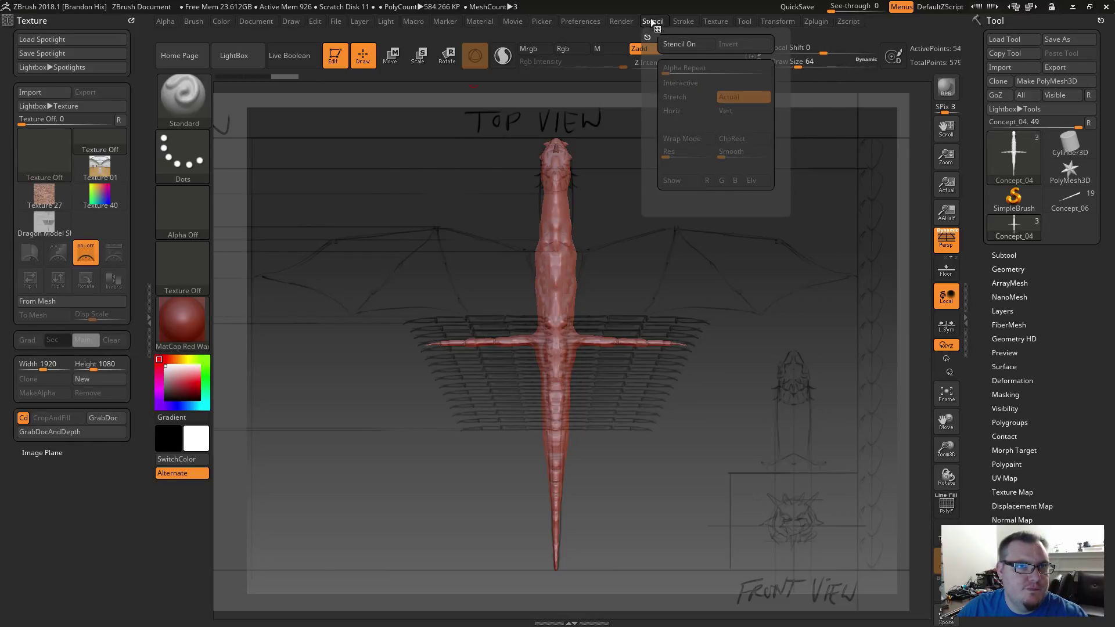
left_click(622, 21)
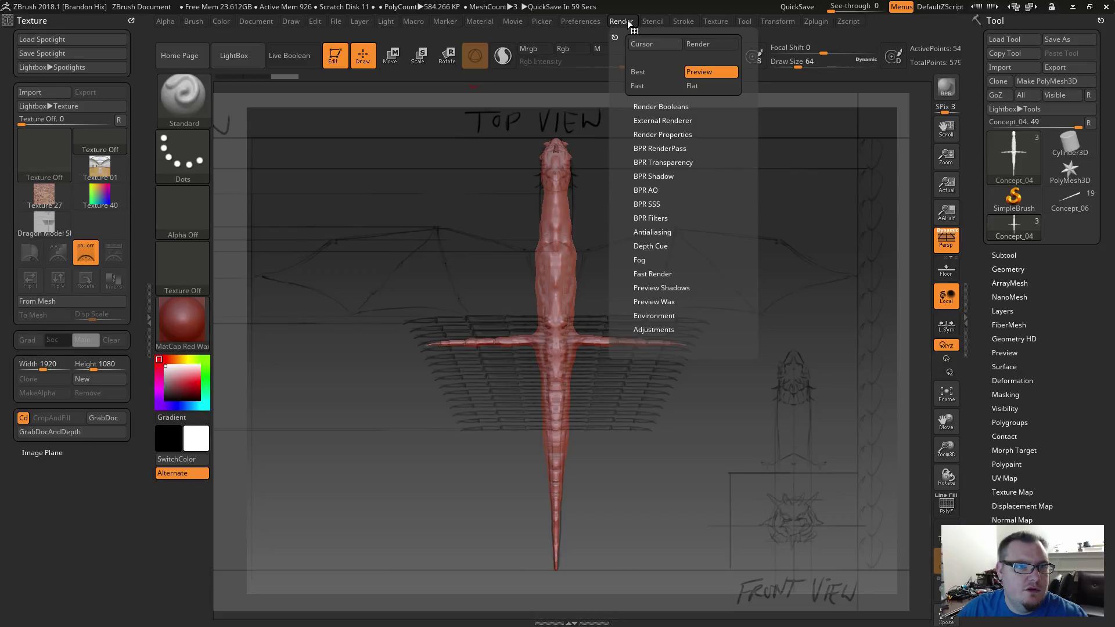
left_click(592, 21)
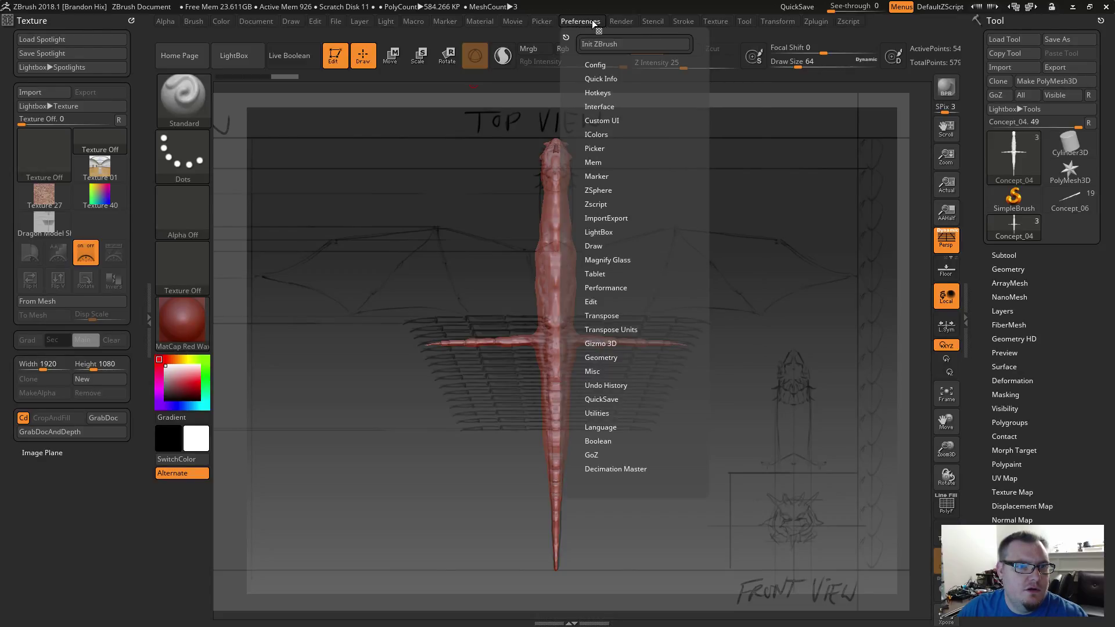
left_click(542, 18)
left_click(487, 18)
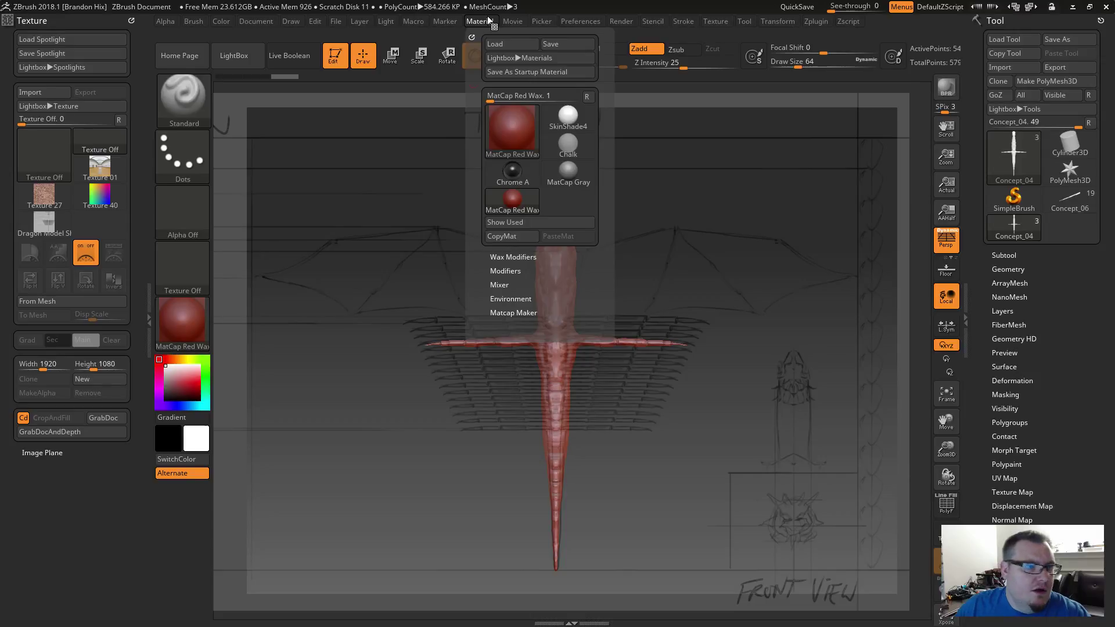
Store the dragon's aligned view as the Top reference view under Image Plane, and recall that stored view after rotating away.
left_click(41, 453)
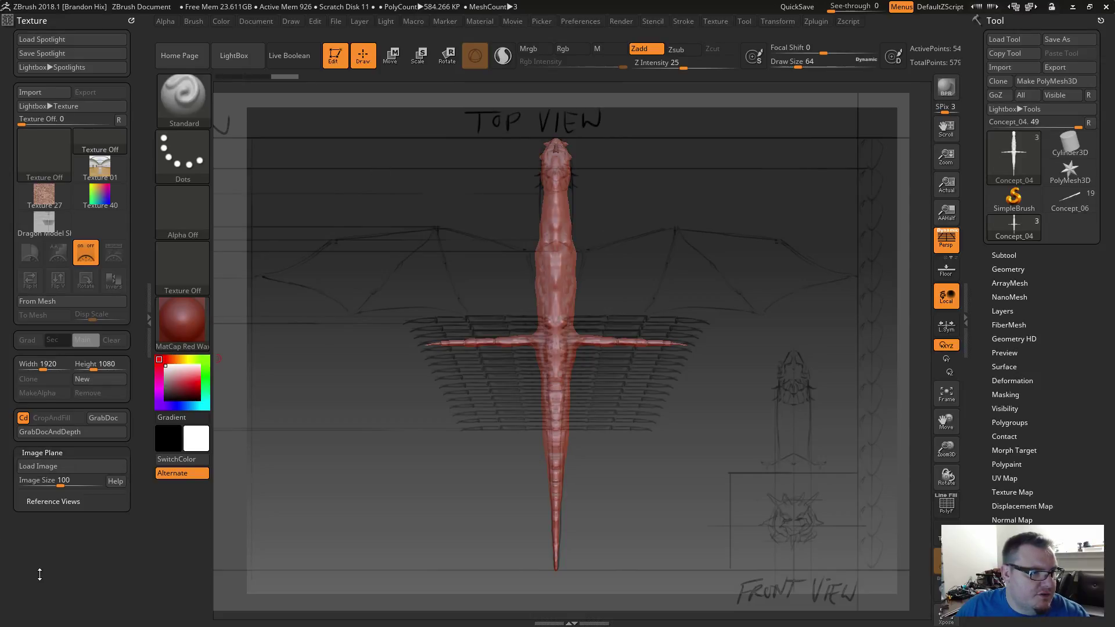
left_click(46, 502)
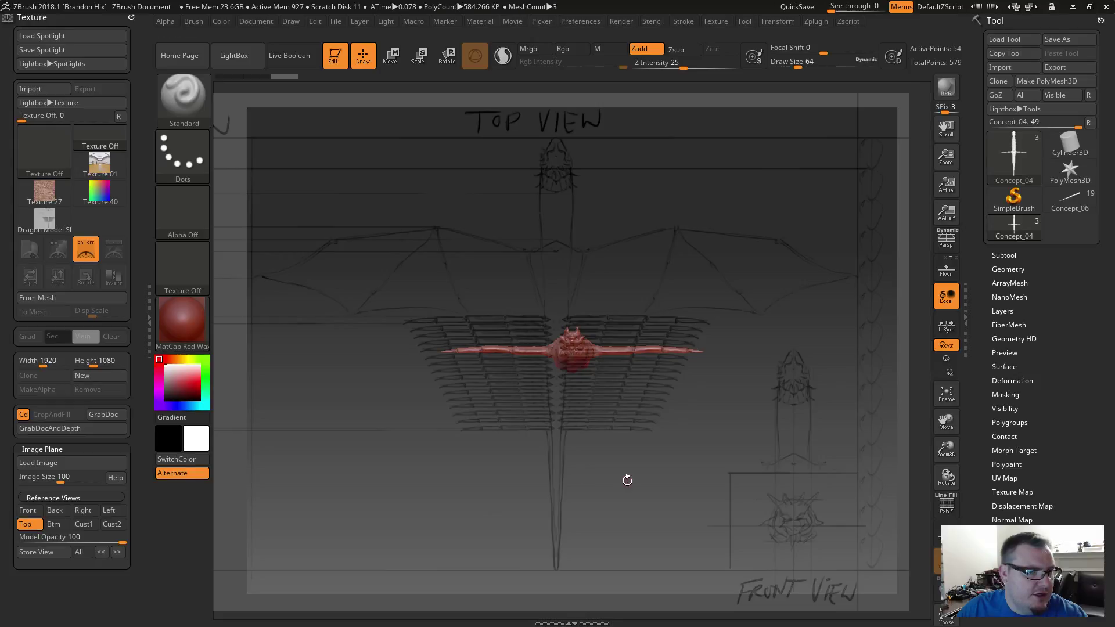
left_click_drag(563, 478, 659, 349, "shift")
left_click_drag(680, 301, 664, 299, "alt")
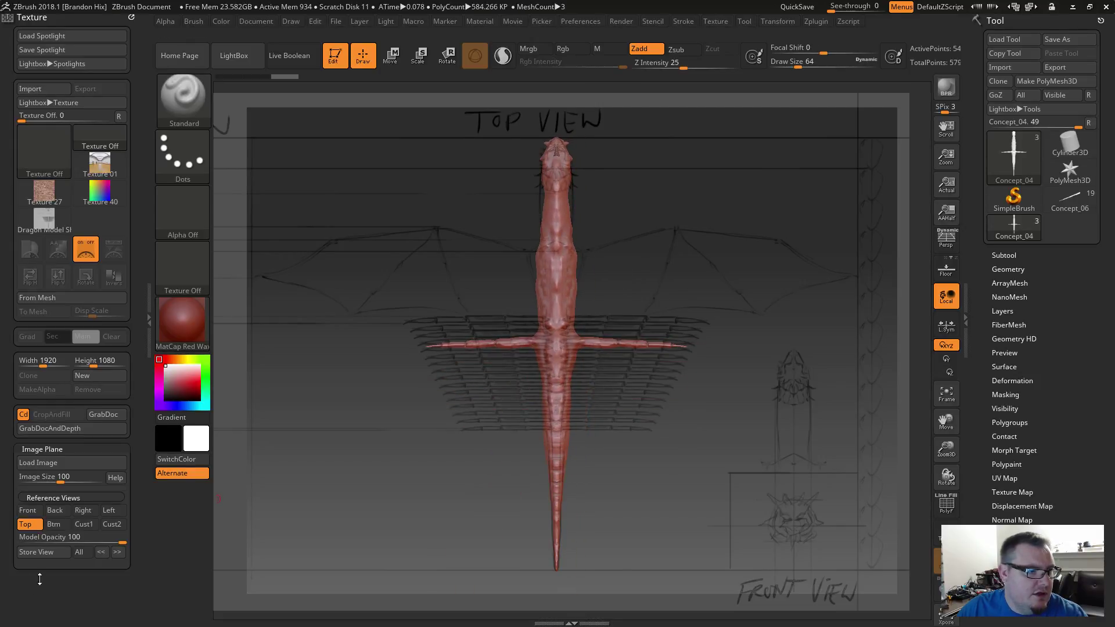
left_click(36, 552)
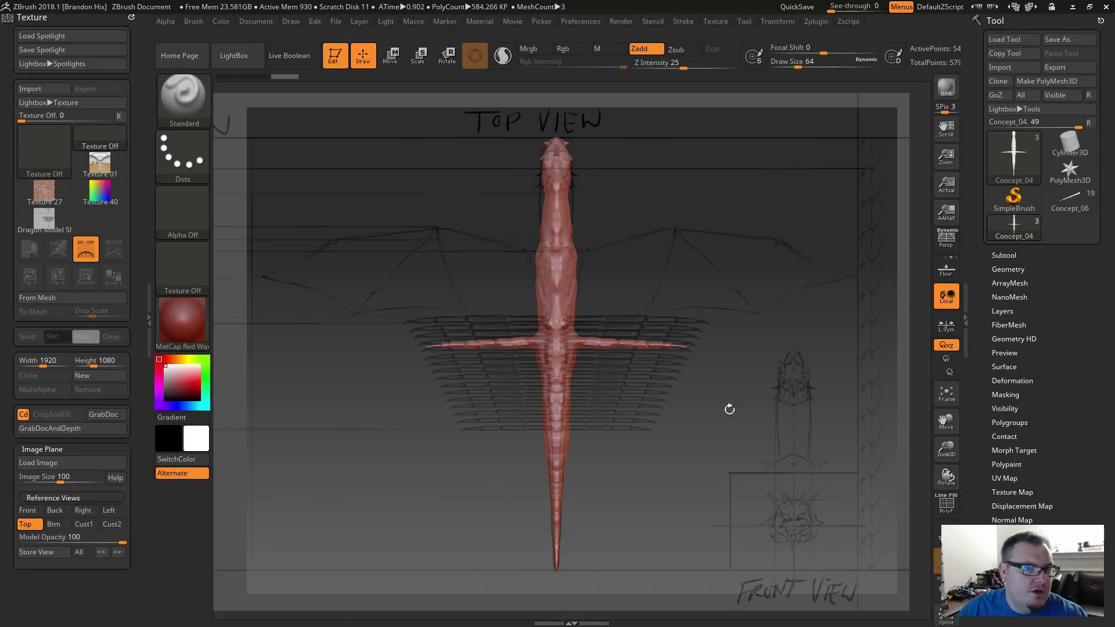
mouse_move(714, 448)
left_mouse_down()
mouse_move(692, 361)
mouse_move(559, 377)
mouse_move(776, 369)
mouse_move(747, 400)
left_mouse_up()
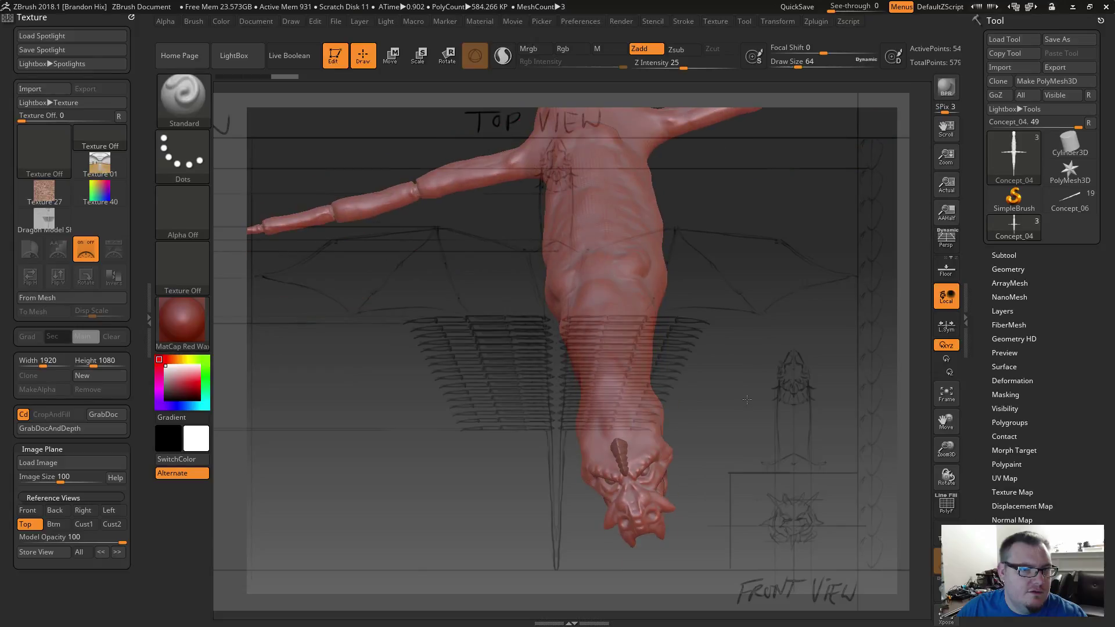
left_click(25, 524)
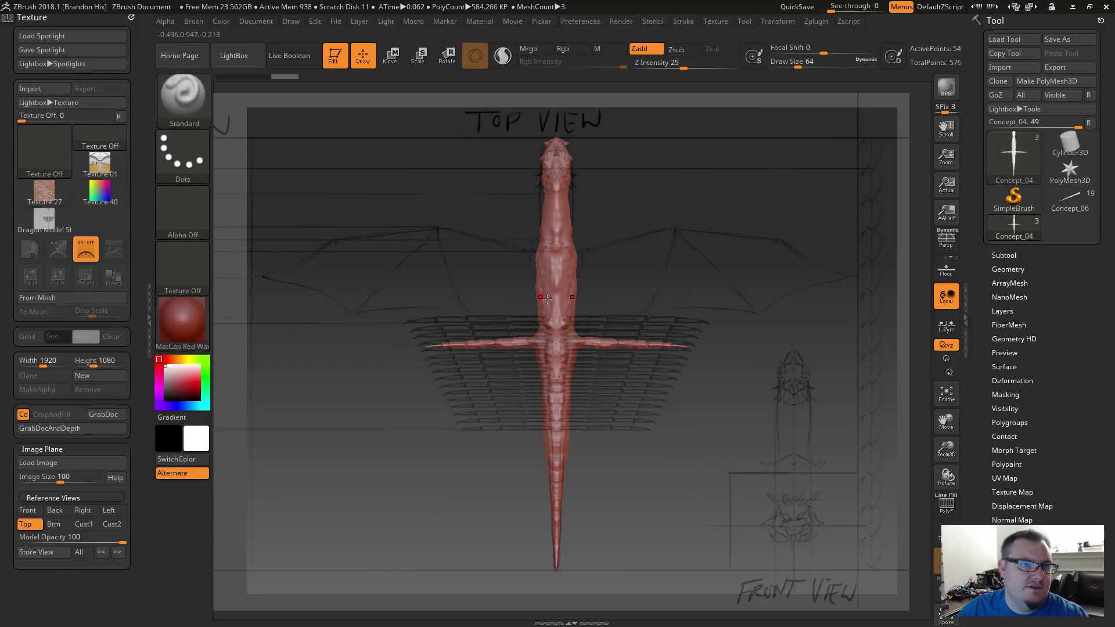
Hide the Spotlight overlay and isolate the dragon's two arms with a rectangular selection around one arm.
key("shift+z")
mouse_move(678, 264)
left_mouse_down()
mouse_move(772, 312)
mouse_move(669, 253)
mouse_move(809, 335)
mouse_move(644, 231)
mouse_move(689, 255)
left_mouse_up()
left_click_drag(613, 266, 598, 213, "alt")
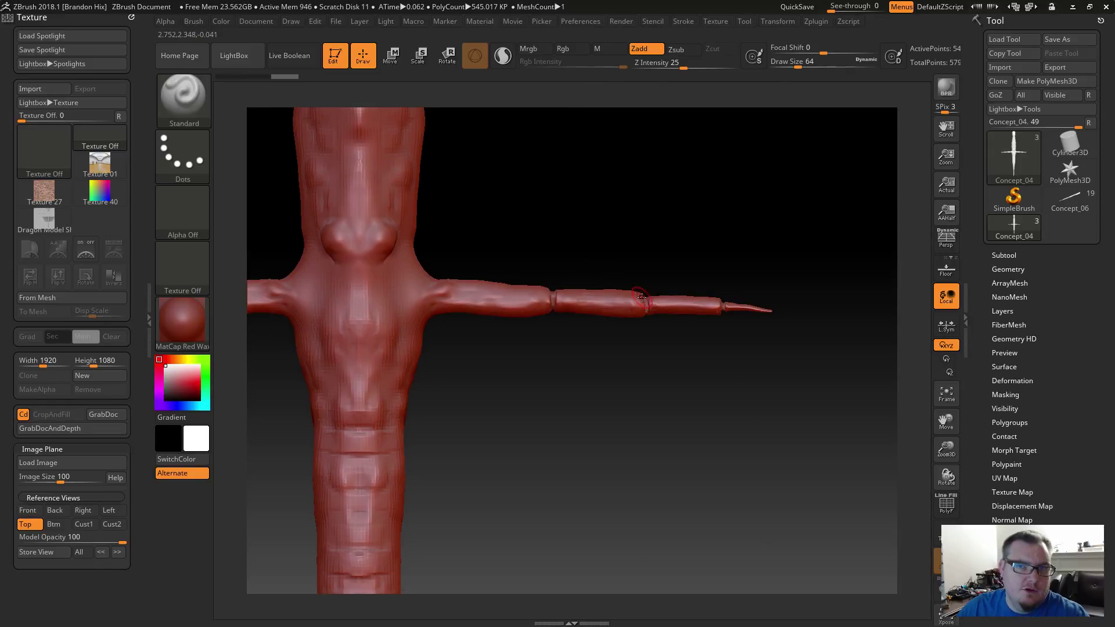
left_click(1005, 255)
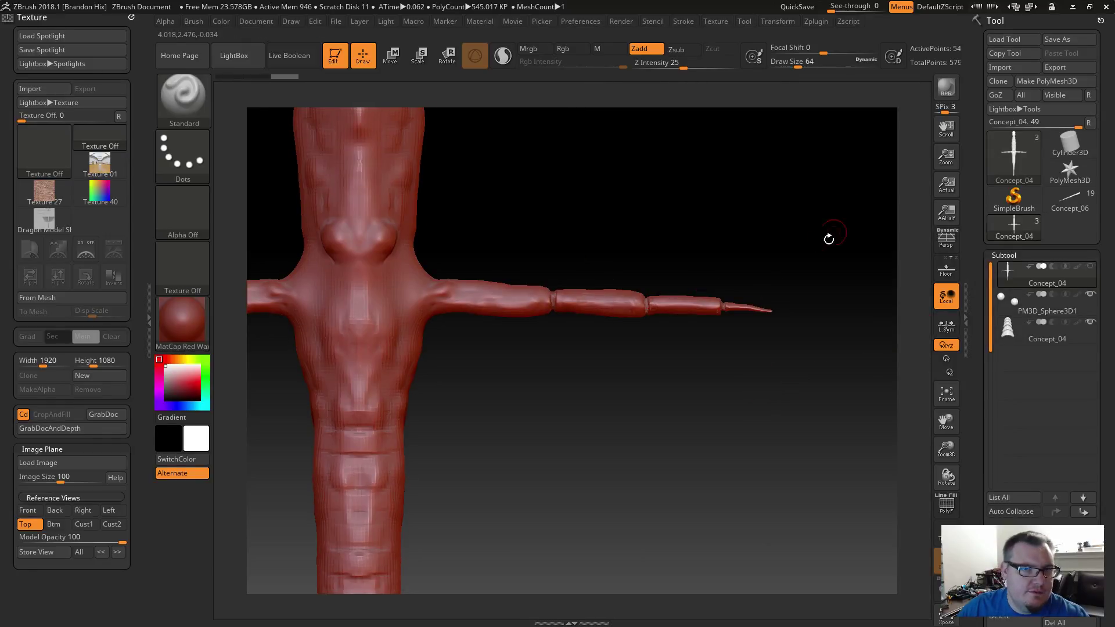
key("ctrl")
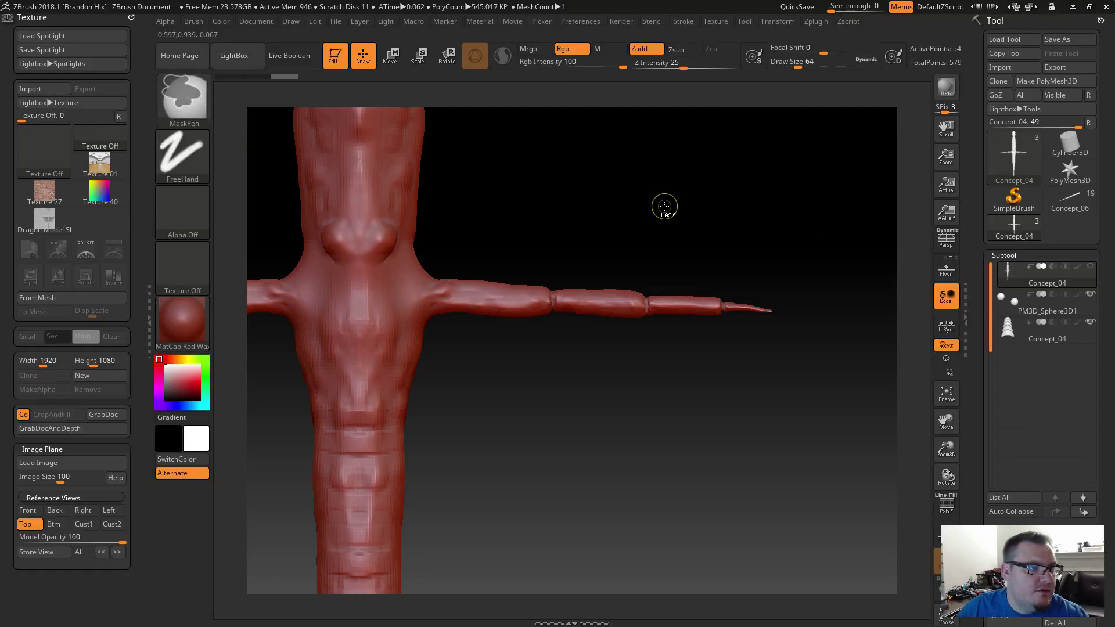
left_click(165, 85)
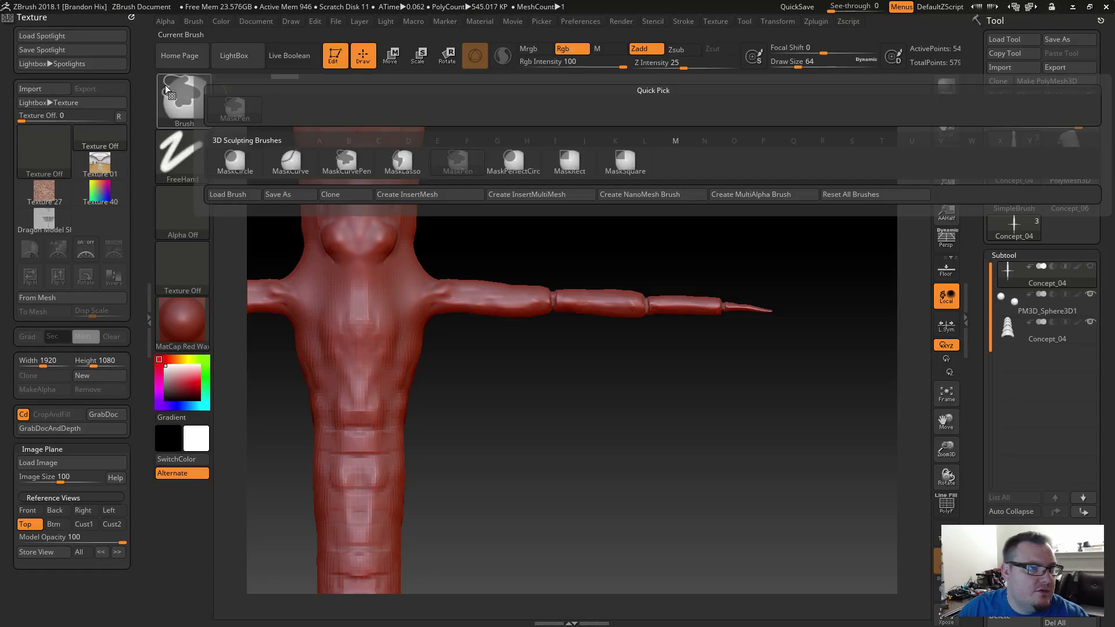
key("ctrl+shift")
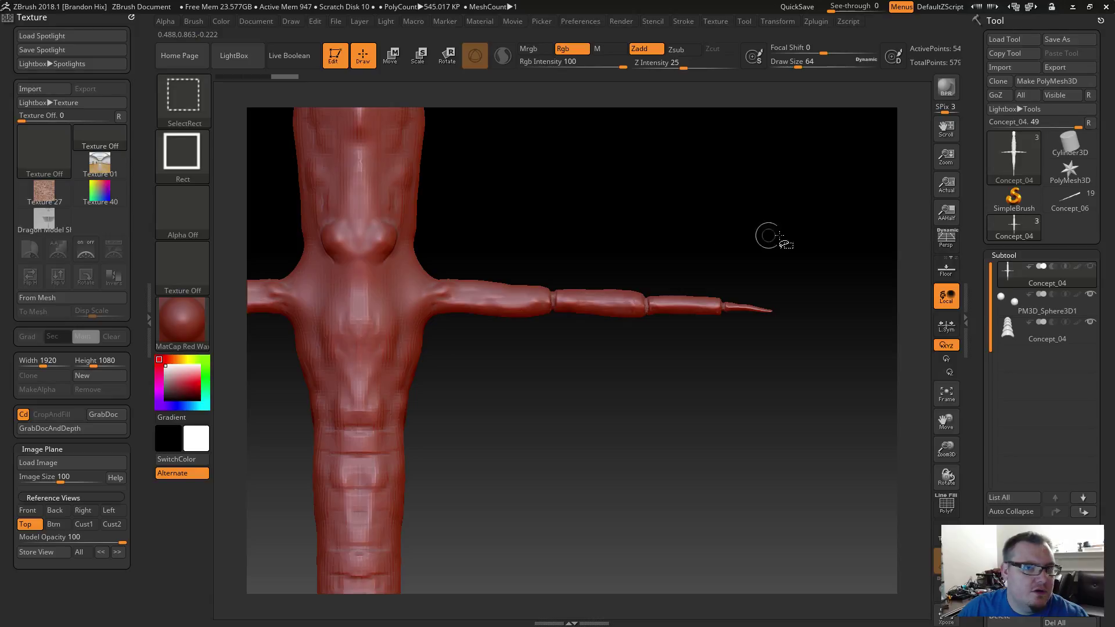
mouse_move(837, 226)
left_mouse_down("ctrl+shift")
mouse_move(724, 319)
mouse_move(451, 364)
mouse_move(416, 351)
mouse_move(426, 348)
left_mouse_up("ctrl+shift")
left_click_drag(653, 386, 736, 349)
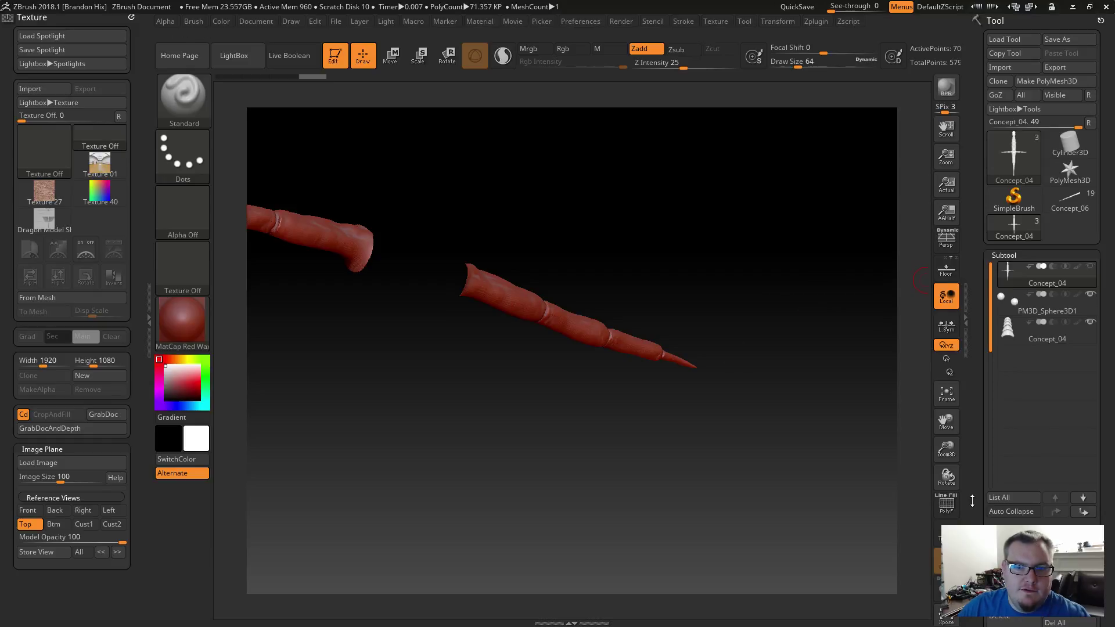
Duplicate the Concept_04 subtool with only its arms visible, keeping the original selected.
left_click_drag(973, 501, 984, 463)
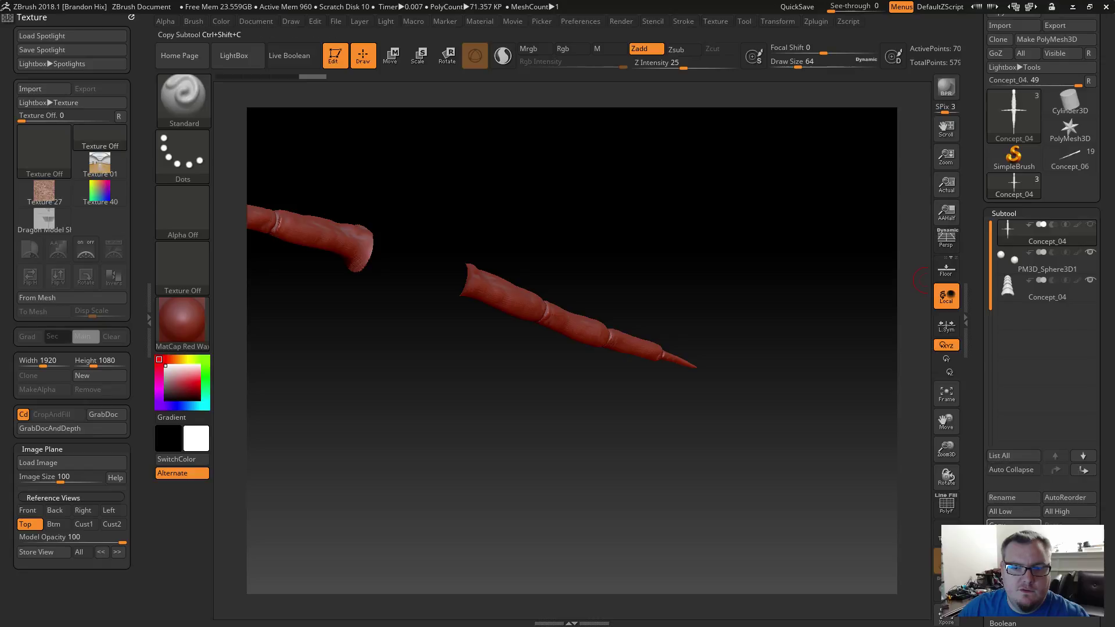
left_click(1014, 543)
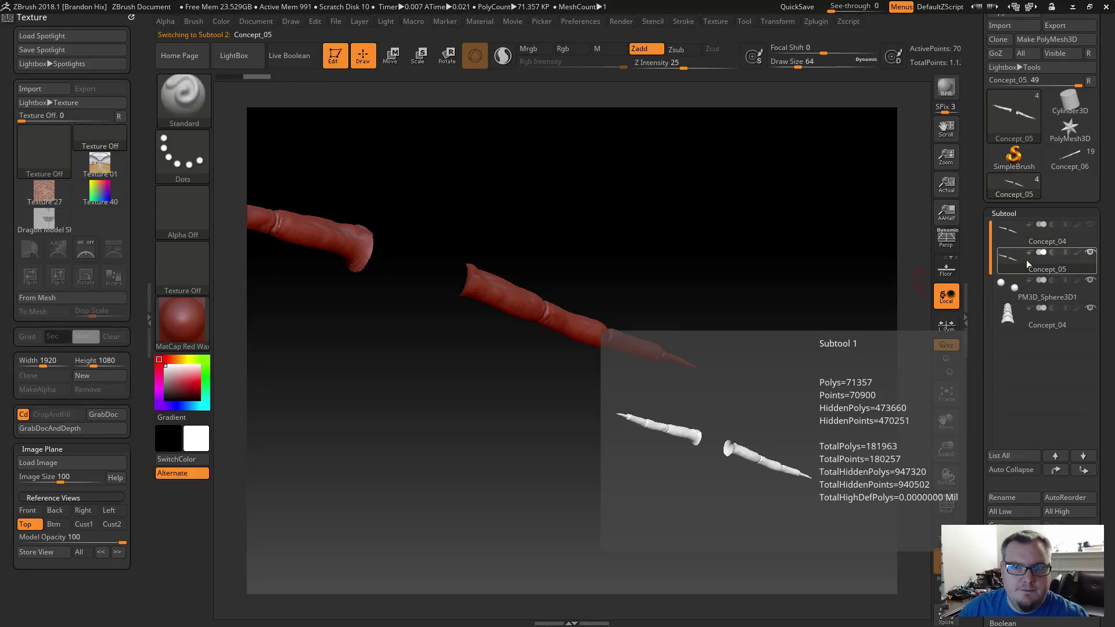
left_click(1016, 234)
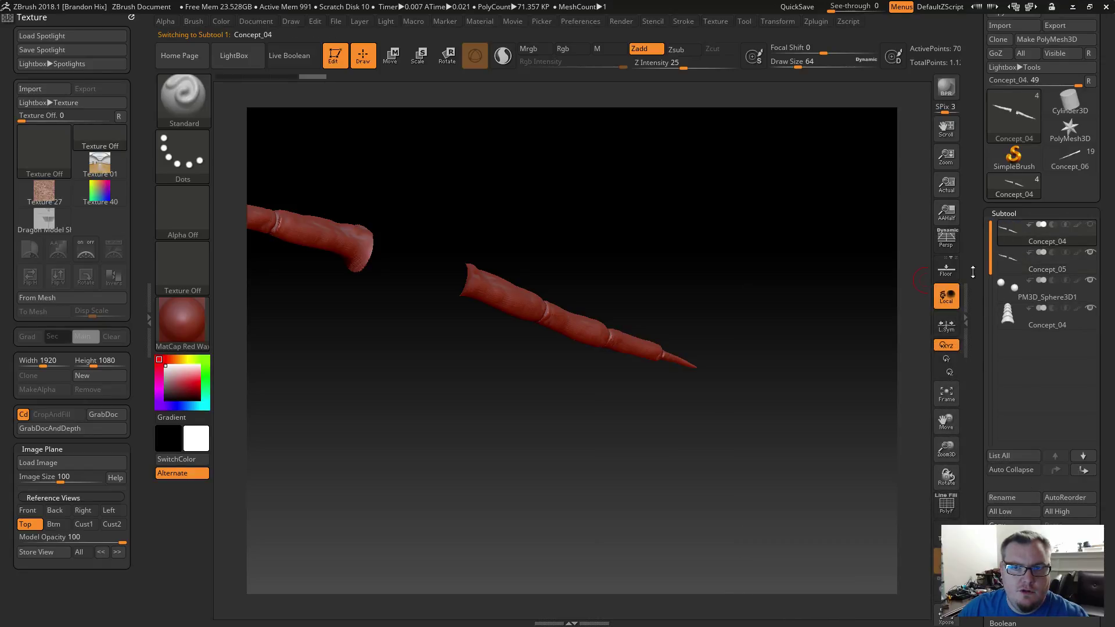
Reveal the full dragon mesh in the Concept_05 duplicate and hide that subtool, returning to the isolated arms in Concept_04.
key("Down")
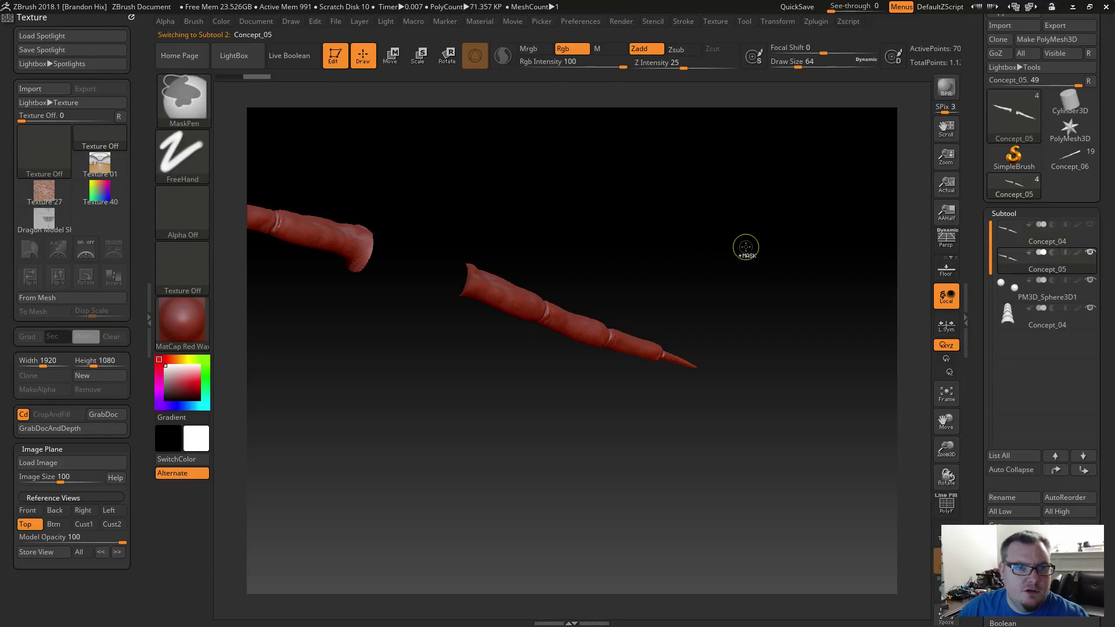
left_click(784, 318, "ctrl+shift")
mouse_move(784, 318)
left_mouse_down()
mouse_move(729, 249)
mouse_move(732, 267)
left_mouse_up()
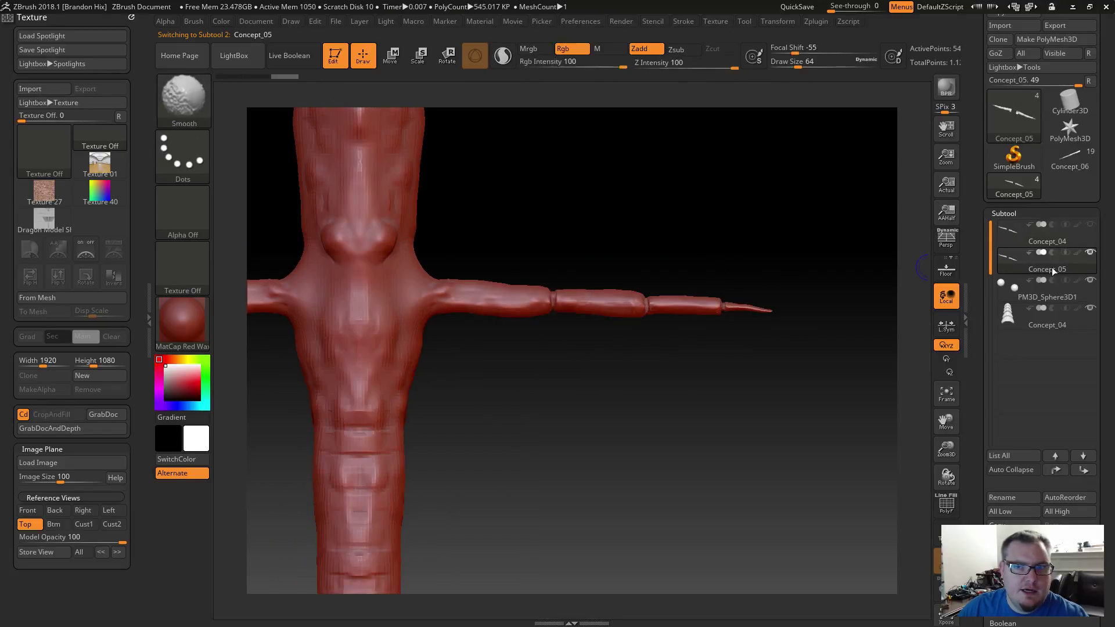
left_click(1092, 252)
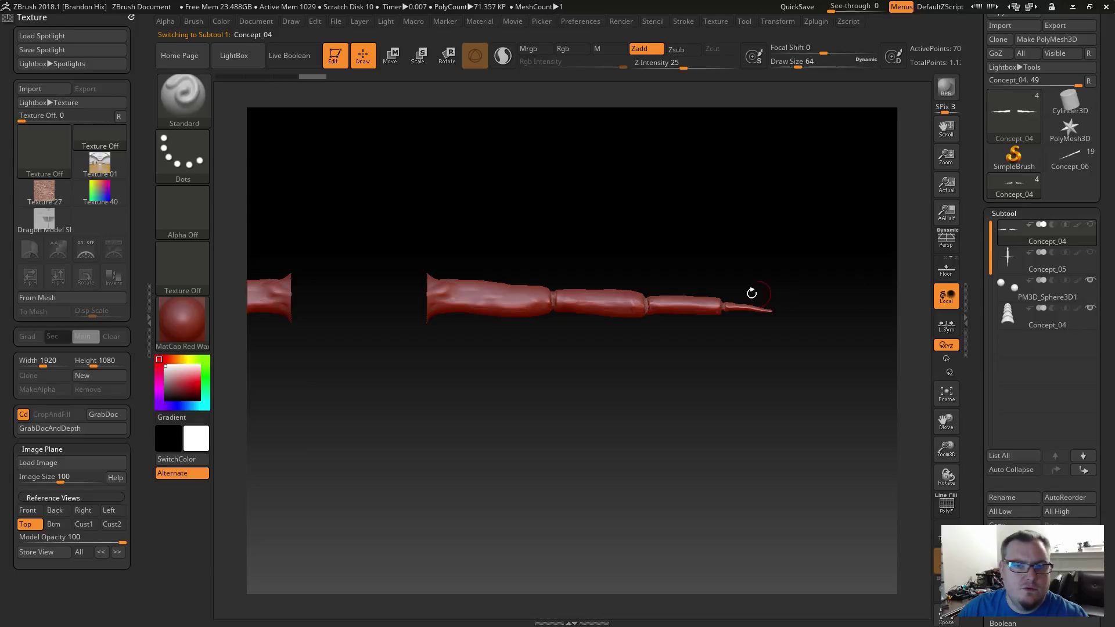
Delete the hidden geometry from the arms subtool and close the open holes at the body ends of the arms.
left_click_drag(717, 265, 854, 369)
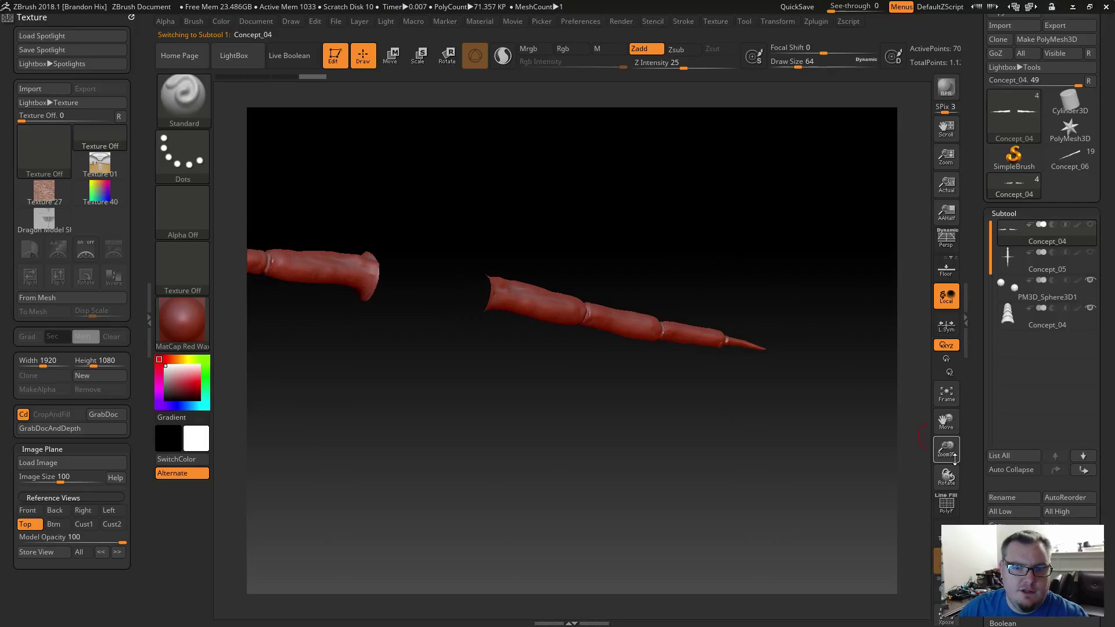
scroll(970, 450, "down", 1)
left_click_drag(970, 450, 999, 267)
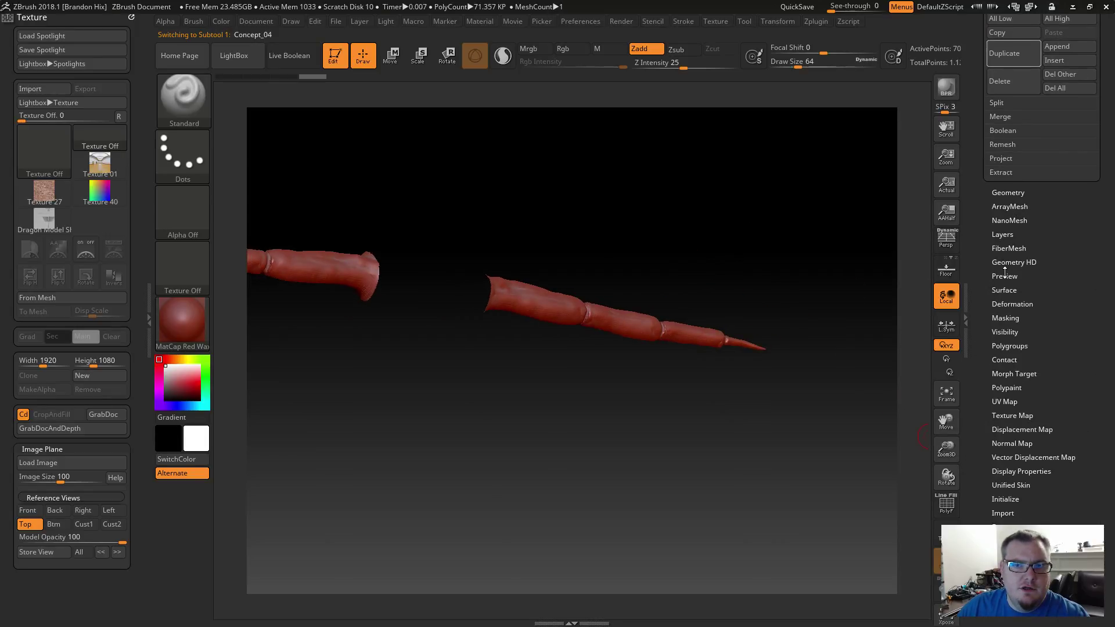
left_click(1009, 193)
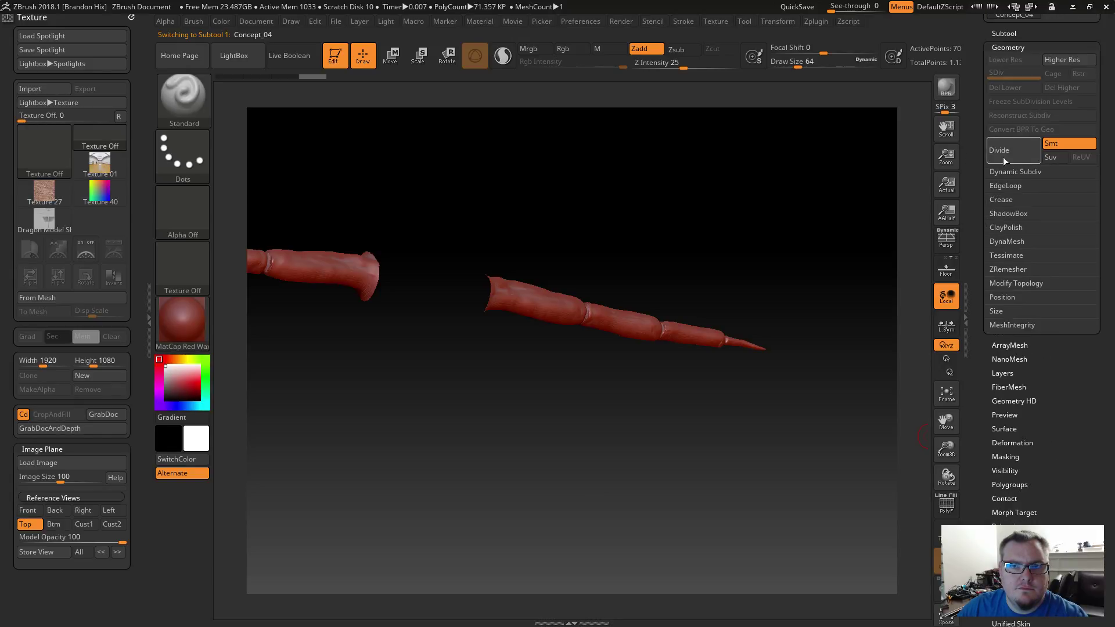
left_click_drag(972, 159, 979, 245)
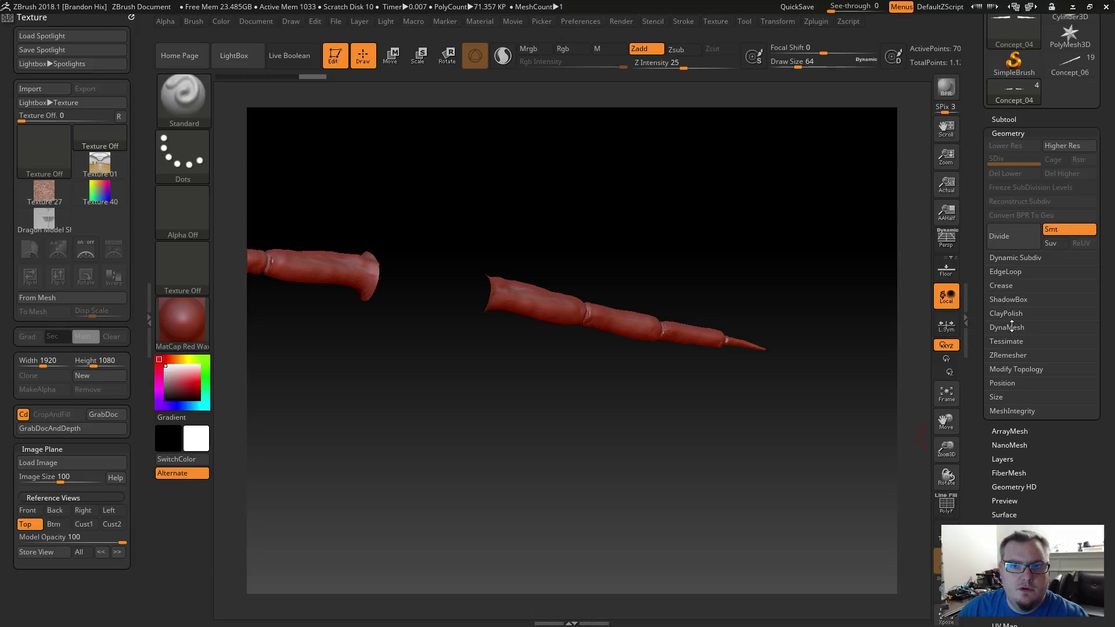
left_click(1014, 370)
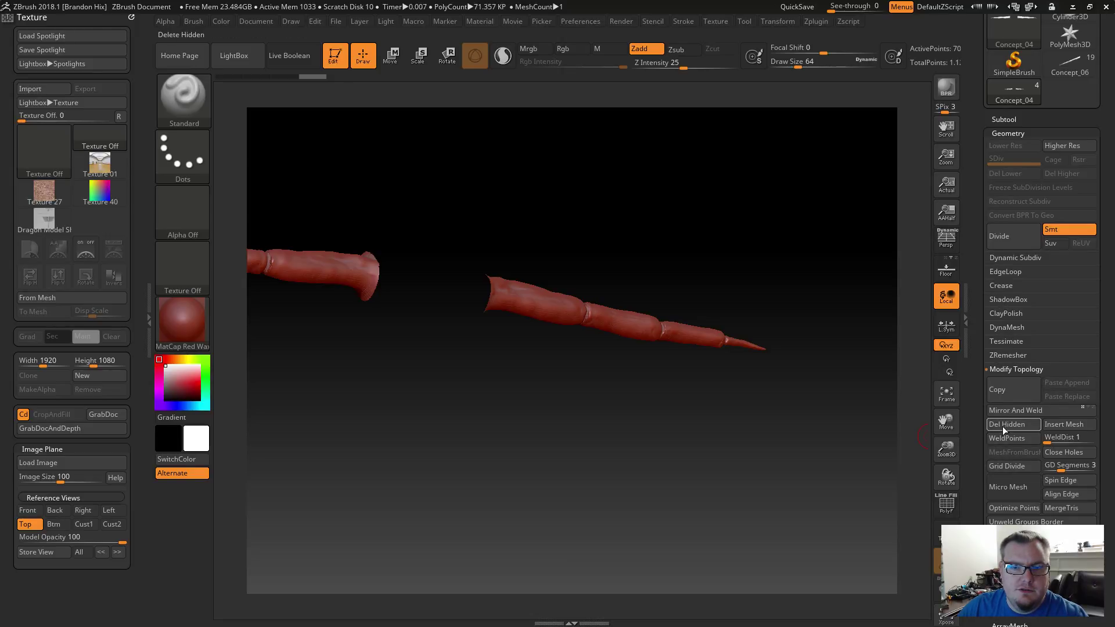
left_click(1064, 456)
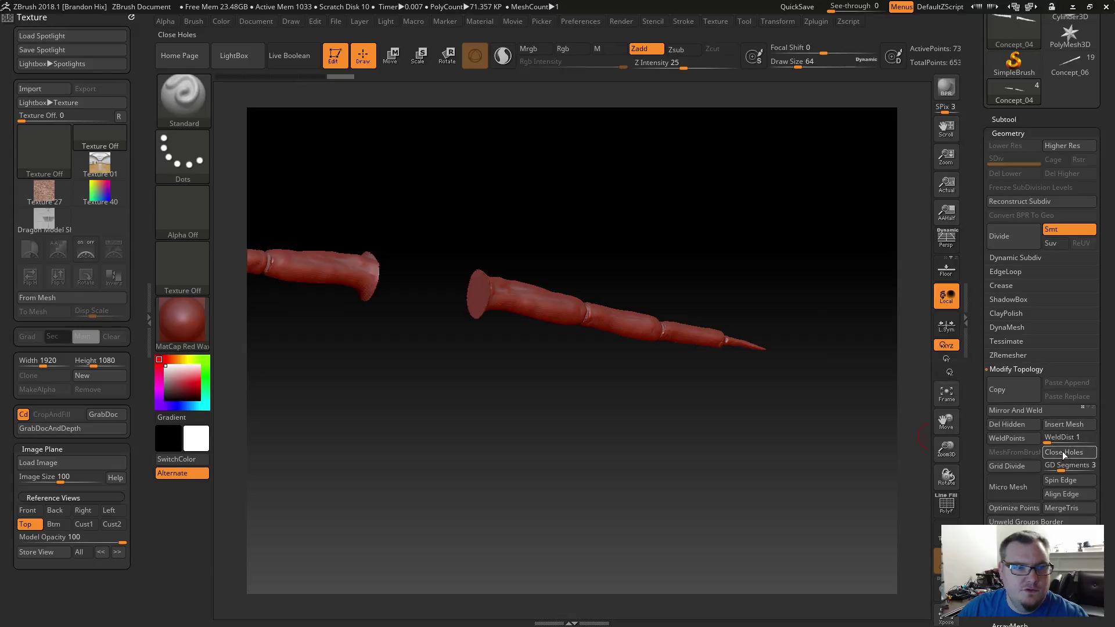
Smooth the jagged rims and flat caps at the body ends of the arms with the Smooth brush.
left_click_drag(697, 419, 732, 413)
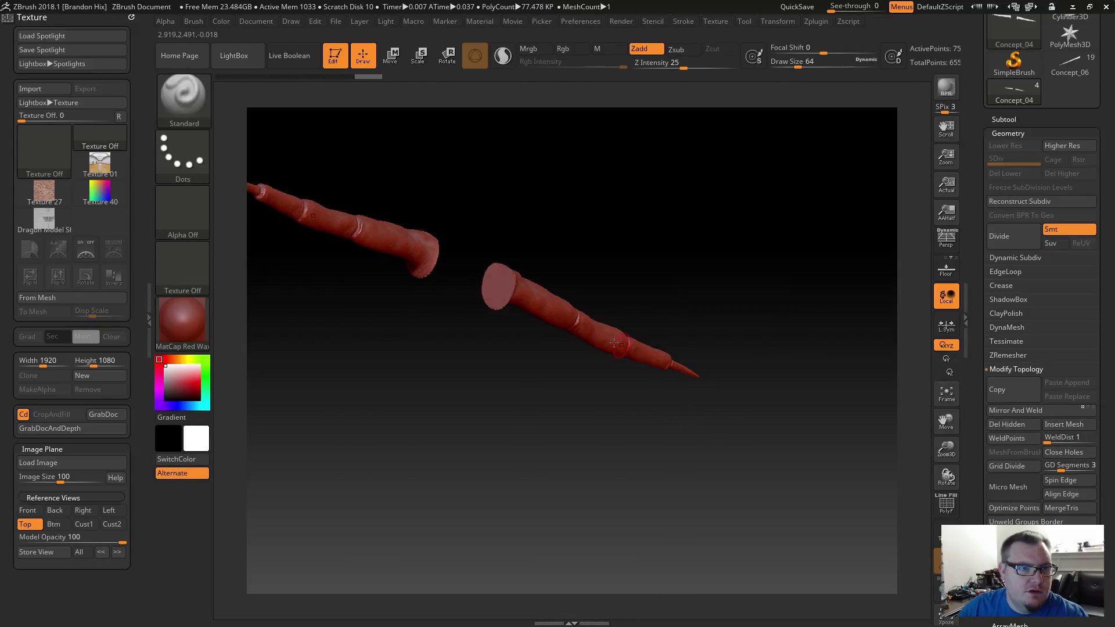
left_click_drag(541, 370, 605, 486, "alt")
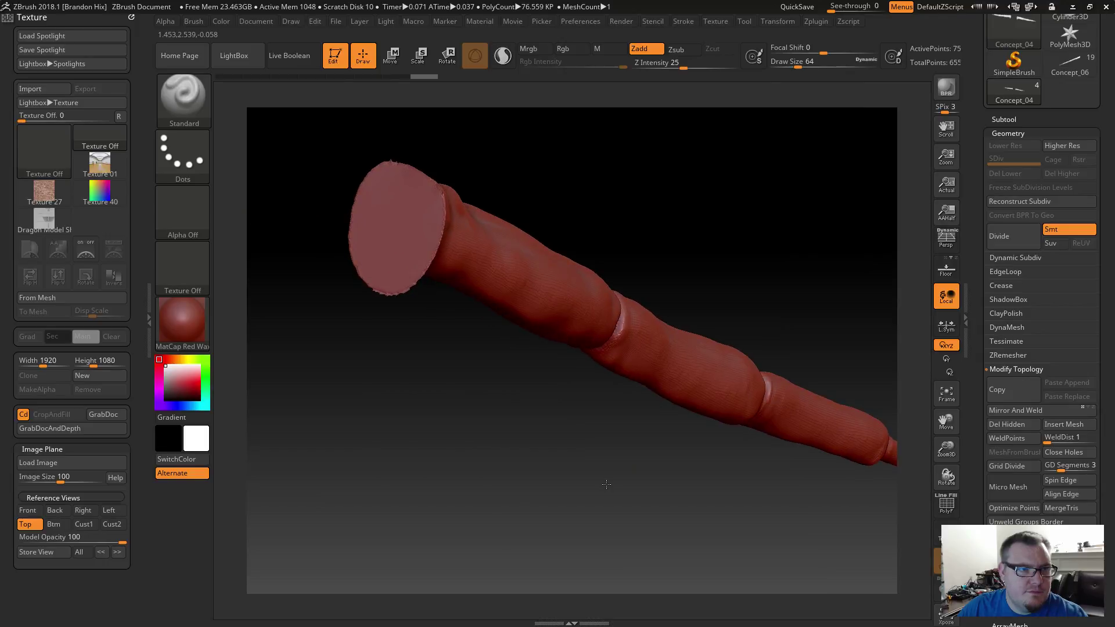
left_click_drag(468, 388, 480, 429, "alt")
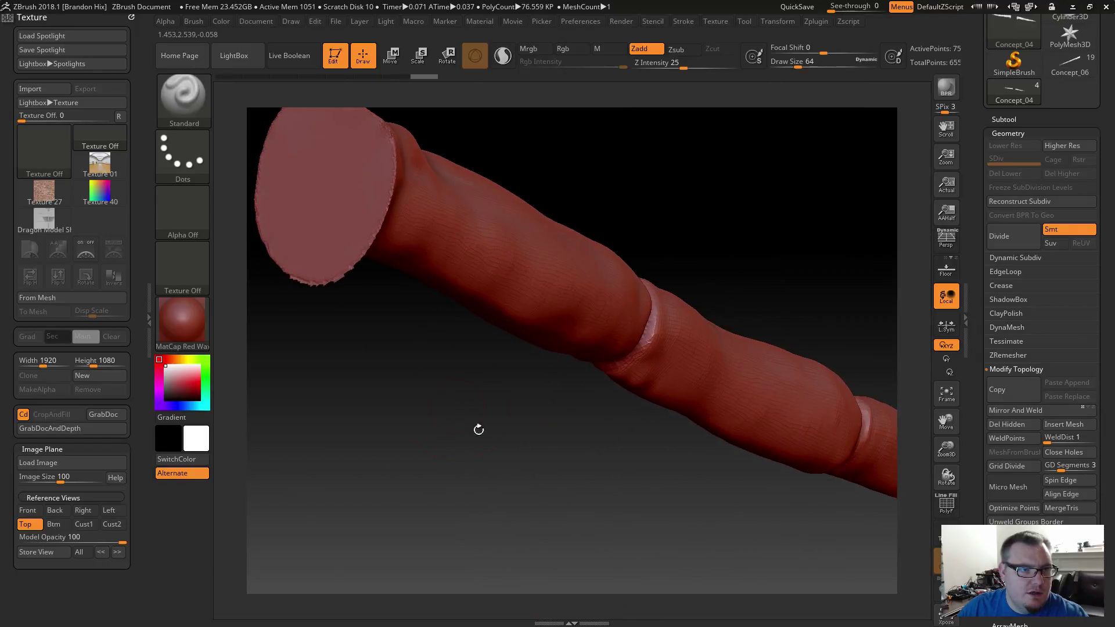
left_click_drag(431, 382, 593, 458, "alt")
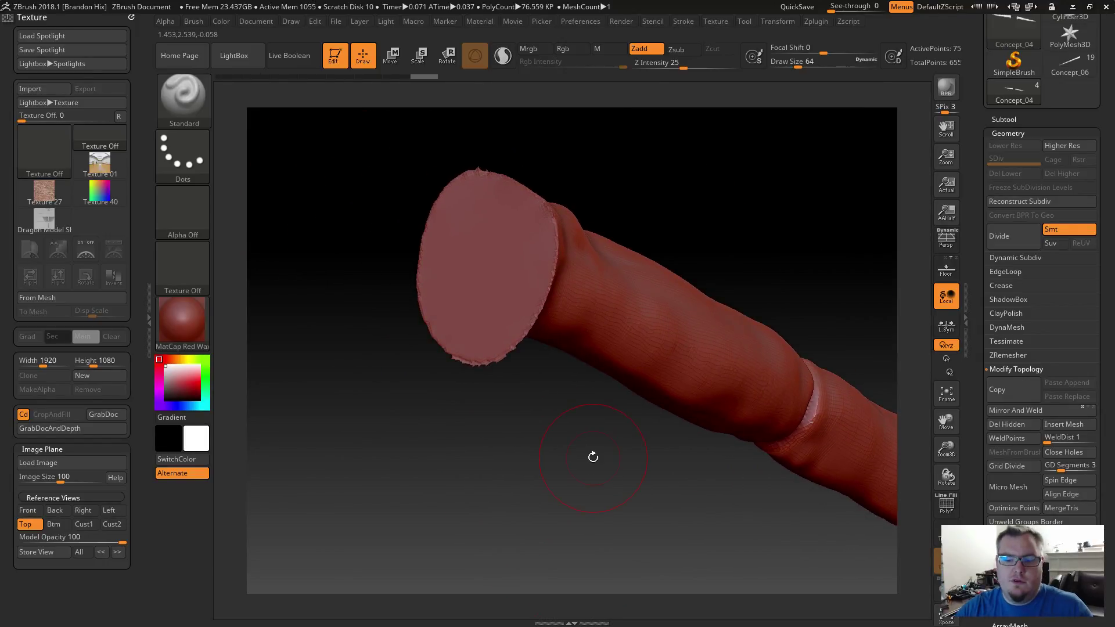
mouse_move(510, 291)
left_mouse_down("shift")
mouse_move(540, 326)
mouse_move(464, 357)
mouse_move(426, 325)
left_mouse_up("shift")
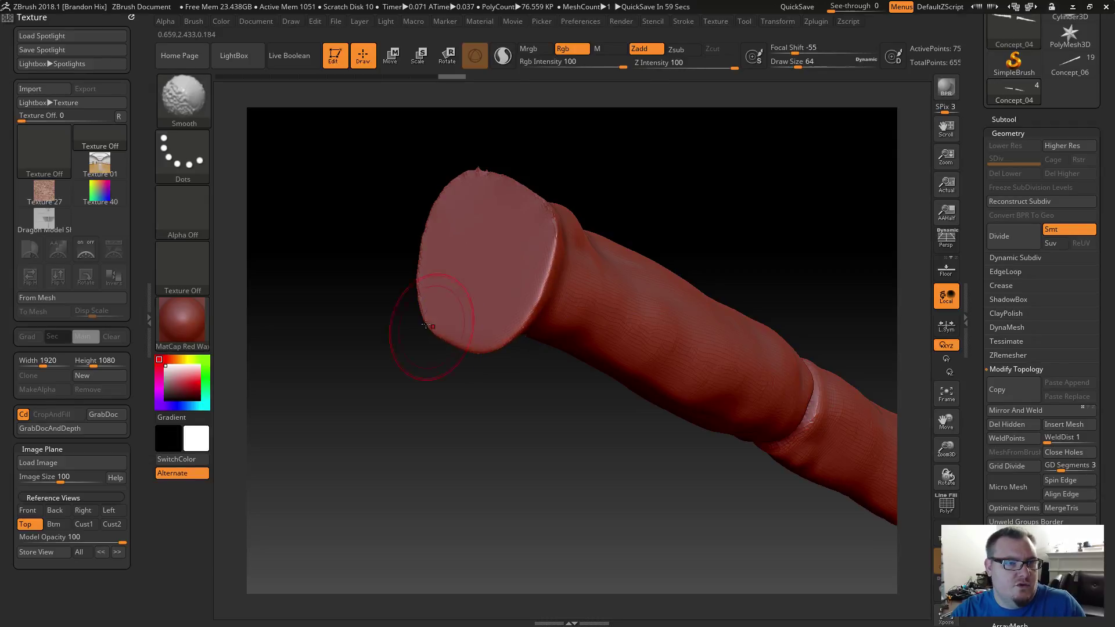
left_click_drag(314, 349, 424, 331)
left_click_drag(462, 265, 523, 201, "shift")
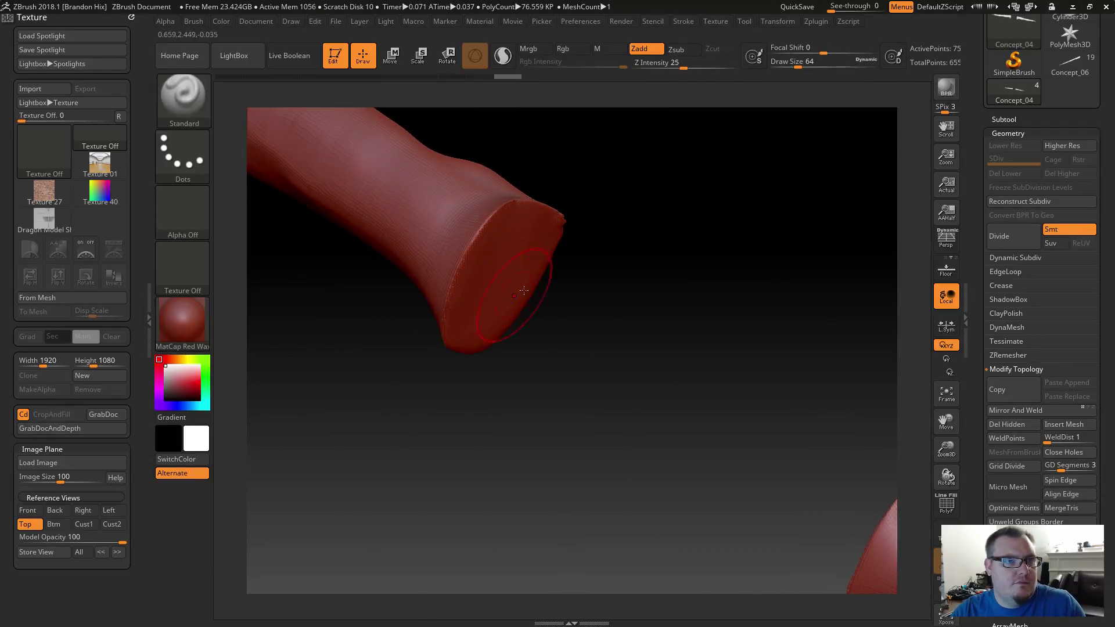
left_click_drag(560, 342, 566, 316)
left_click_drag(541, 186, 523, 200, "shift")
left_click_drag(596, 291, 546, 270)
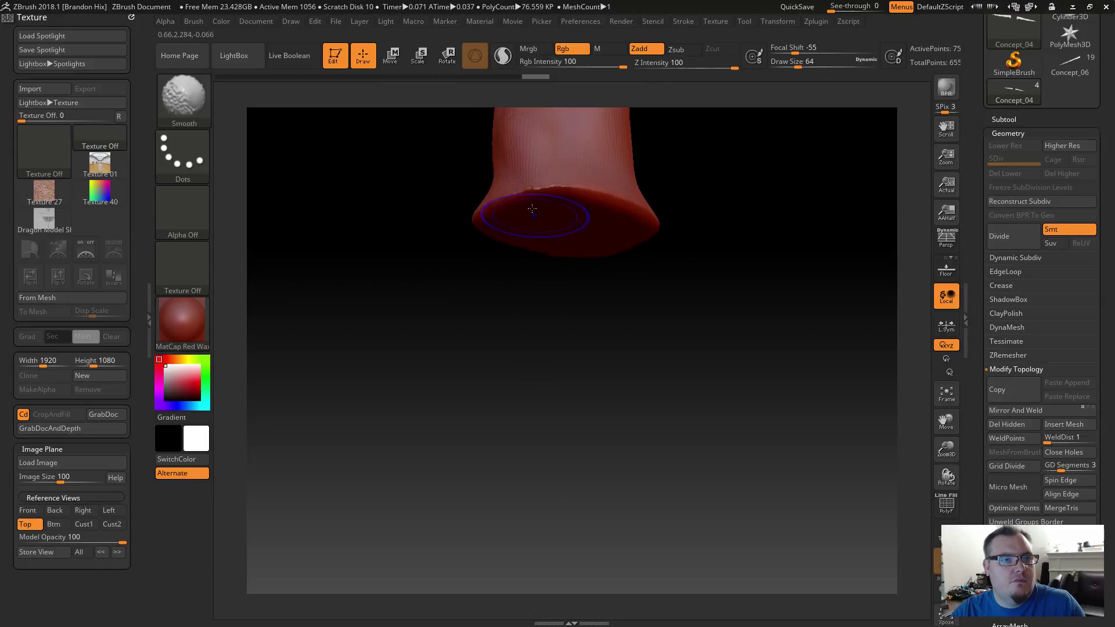
left_click_drag(538, 192, 523, 198, "shift")
mouse_move(527, 378)
left_mouse_down()
mouse_move(541, 244)
mouse_move(593, 188)
left_mouse_up()
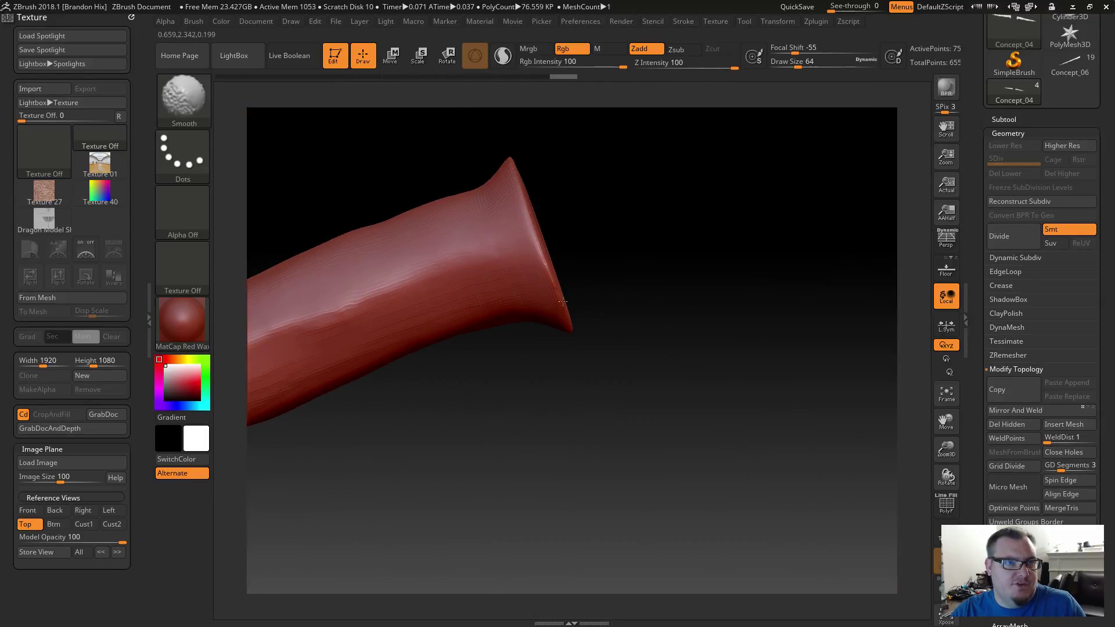
Show the full dragon subtool Concept_05 again alongside the separated arms in a straight top view.
left_click_drag(613, 430, 578, 451)
left_click_drag(674, 459, 408, 397, "alt")
mouse_move(473, 366)
left_mouse_down("alt")
mouse_move(478, 432)
mouse_move(552, 424)
mouse_move(575, 419)
mouse_move(554, 350)
left_mouse_up("alt")
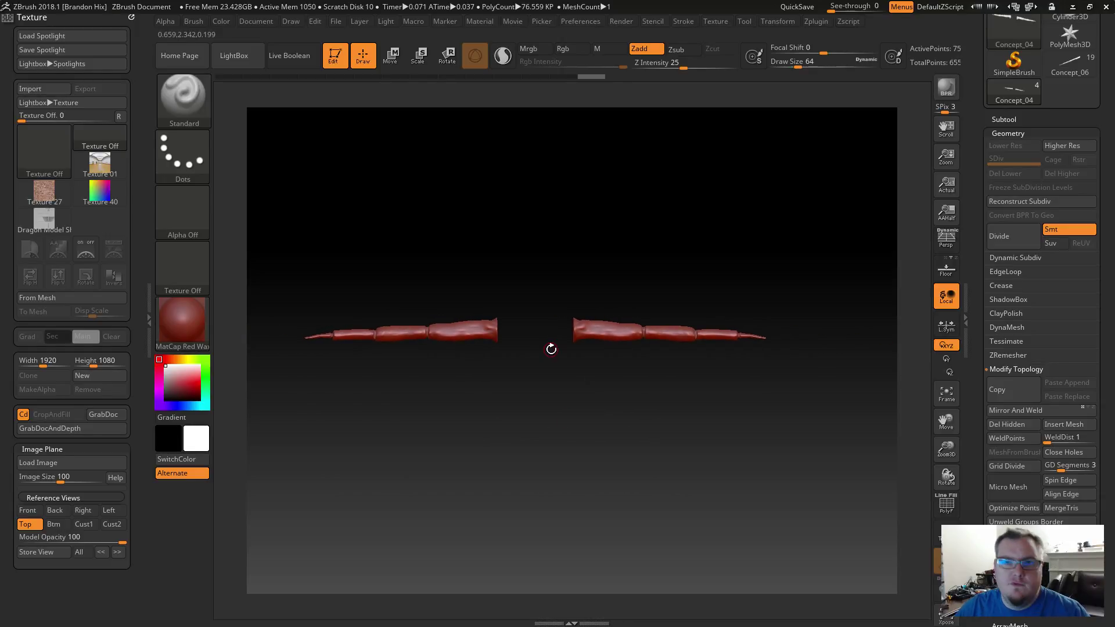
left_click(996, 120)
left_click_drag(977, 173, 978, 232)
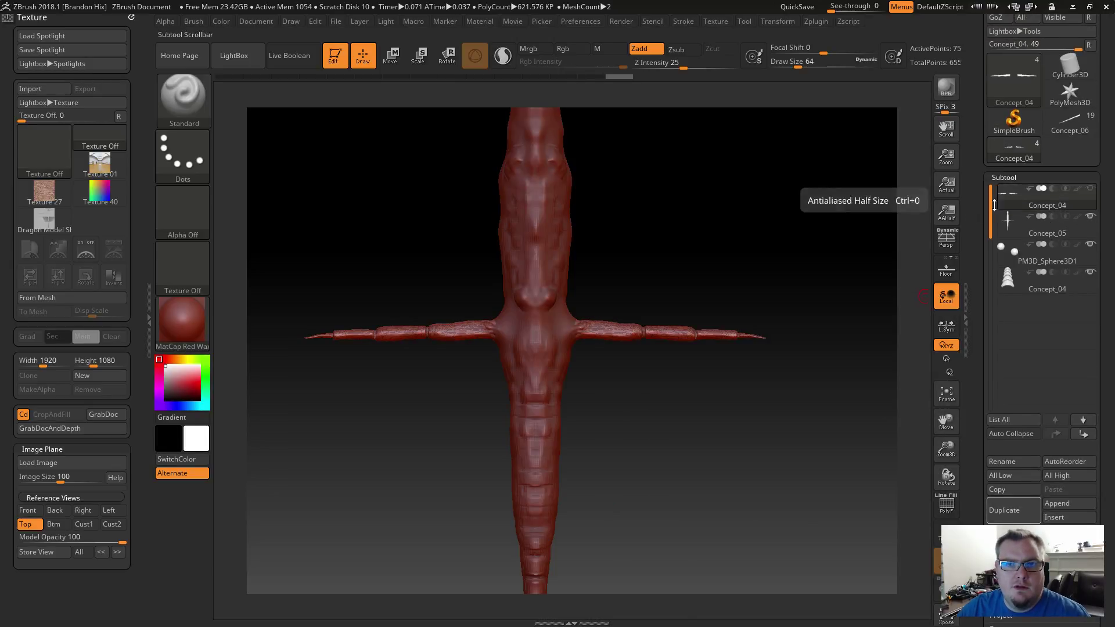
left_click(1089, 201)
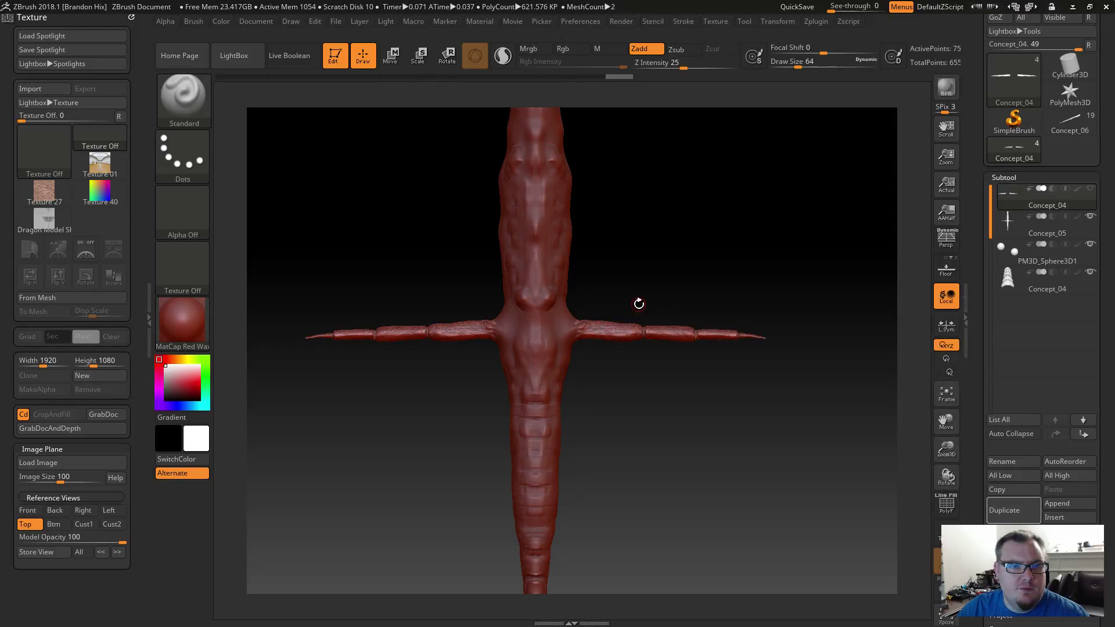
Try duplicating the arms a short distance toward the tail with the Move gizmo, and undo the copy.
key("w")
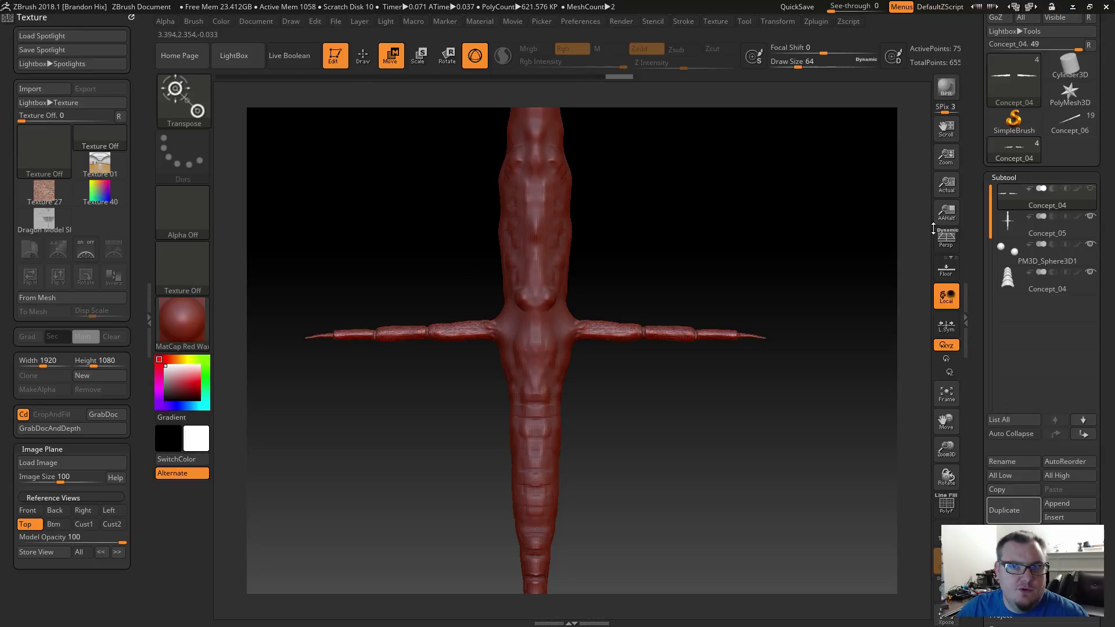
left_click(618, 341)
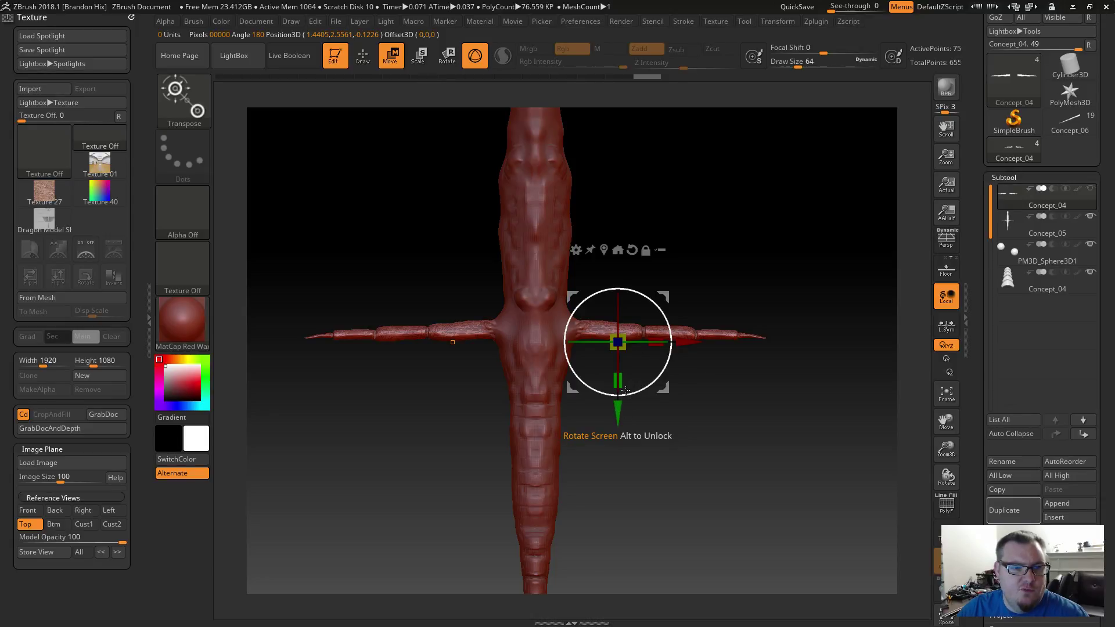
left_click_drag(617, 411, 618, 439, "ctrl")
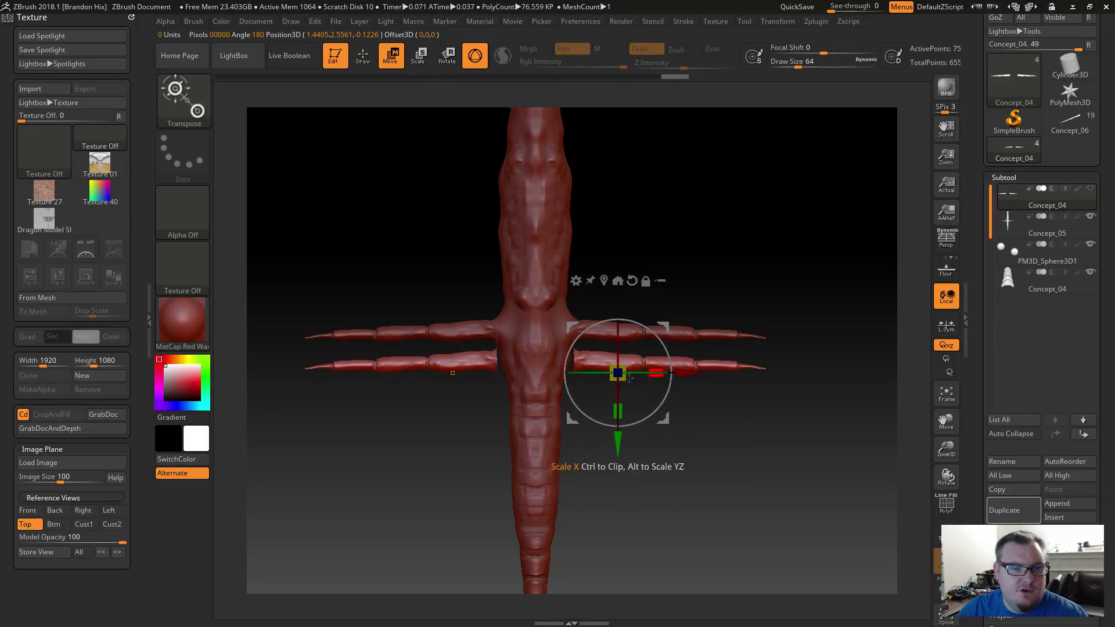
key("ctrl+z")
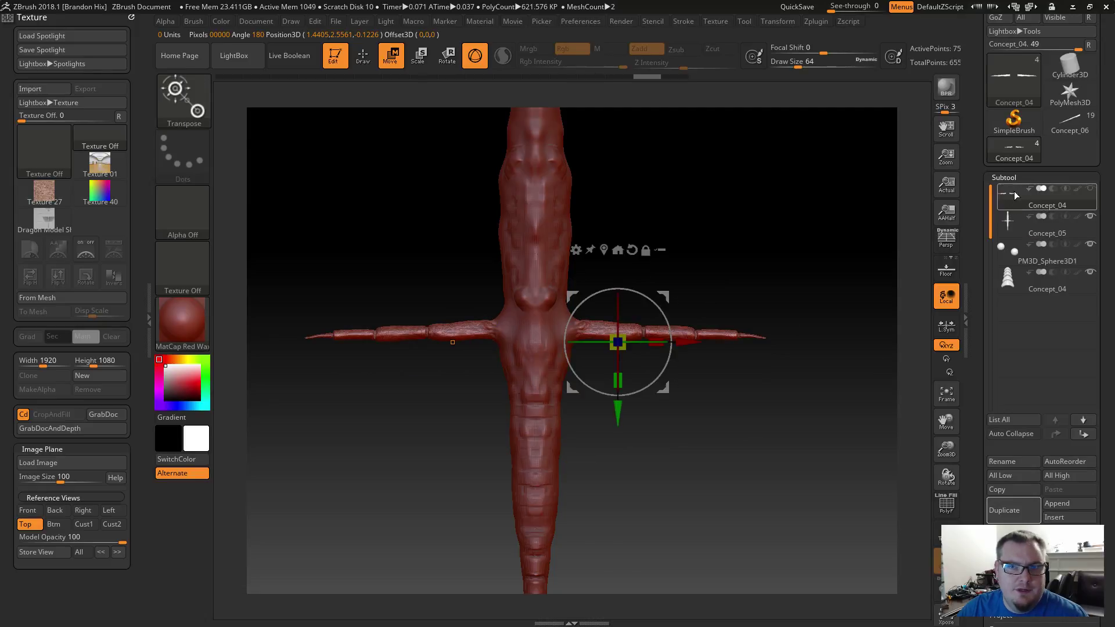
Open the ArrayMesh settings of the arms subtool and look through the available options.
left_click_drag(982, 258, 975, 144)
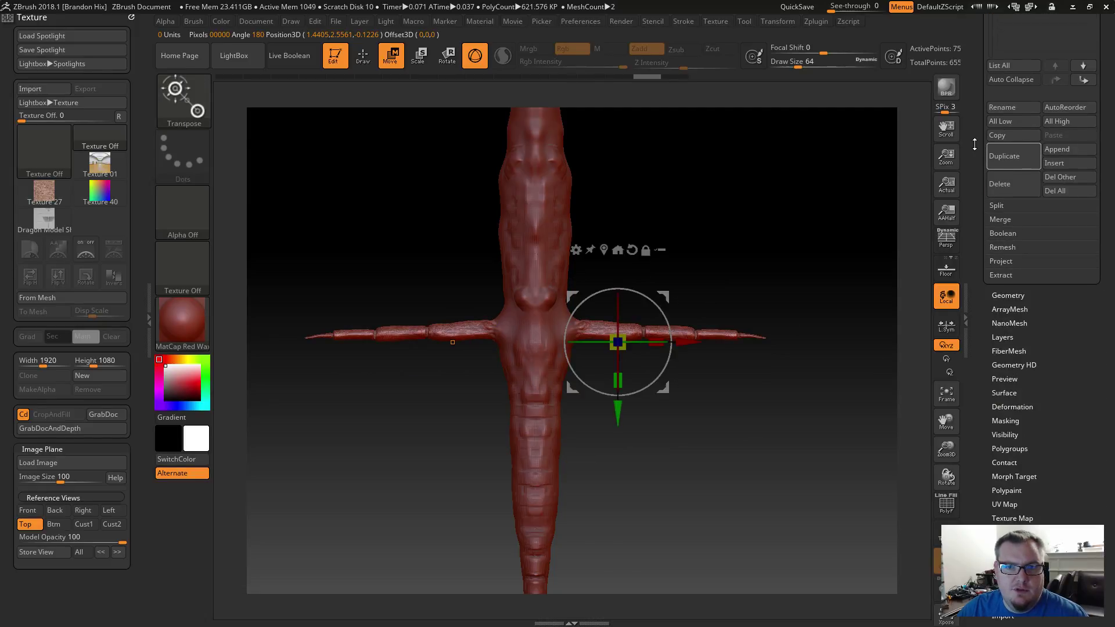
left_click(1011, 309)
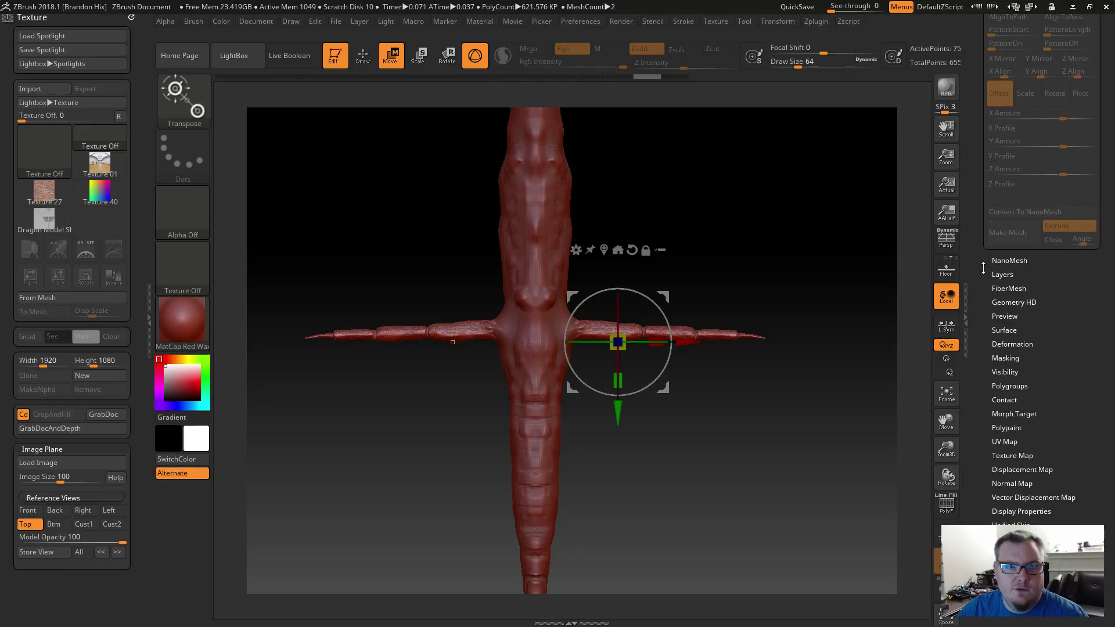
left_click_drag(983, 268, 978, 357)
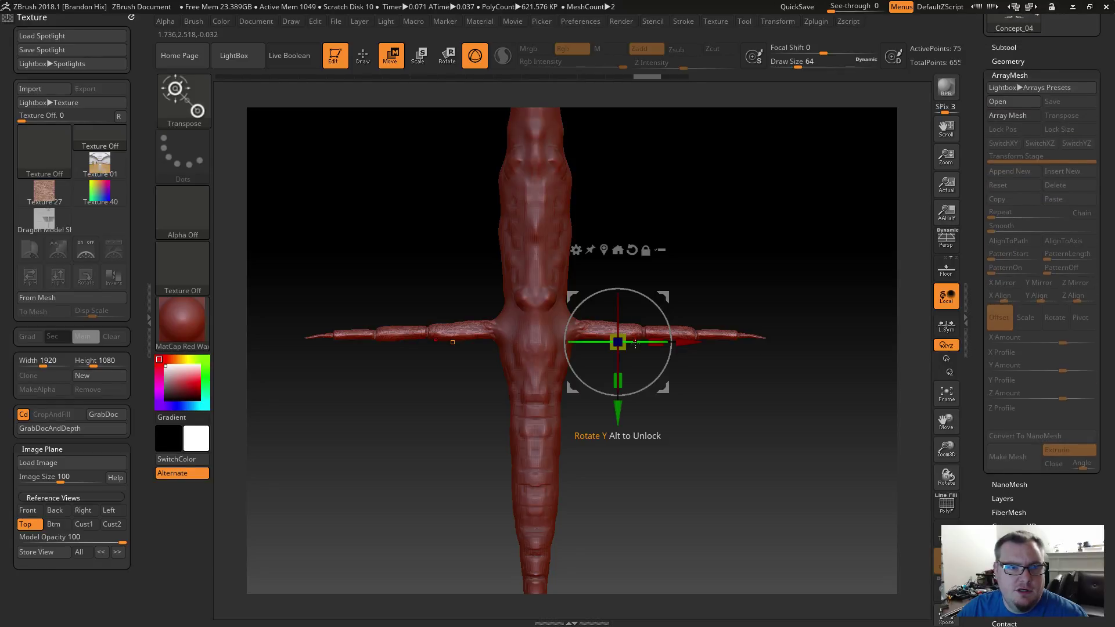
Show the Top View model sheet behind the model in a straight top view and hide the full dragon subtool Concept_05.
left_click(21, 529)
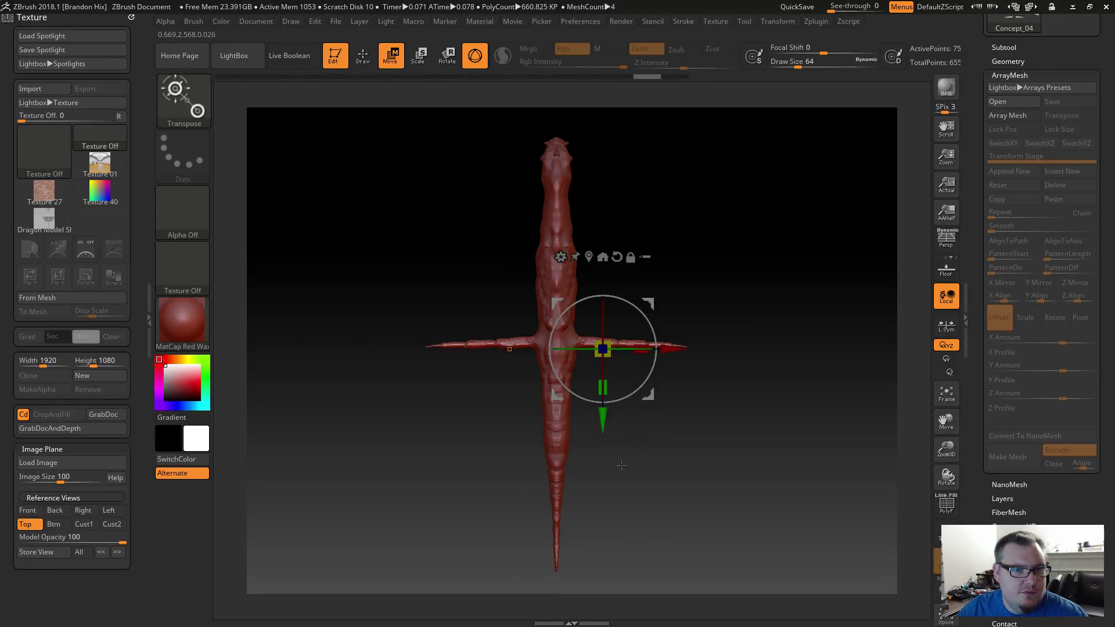
key("shift+z")
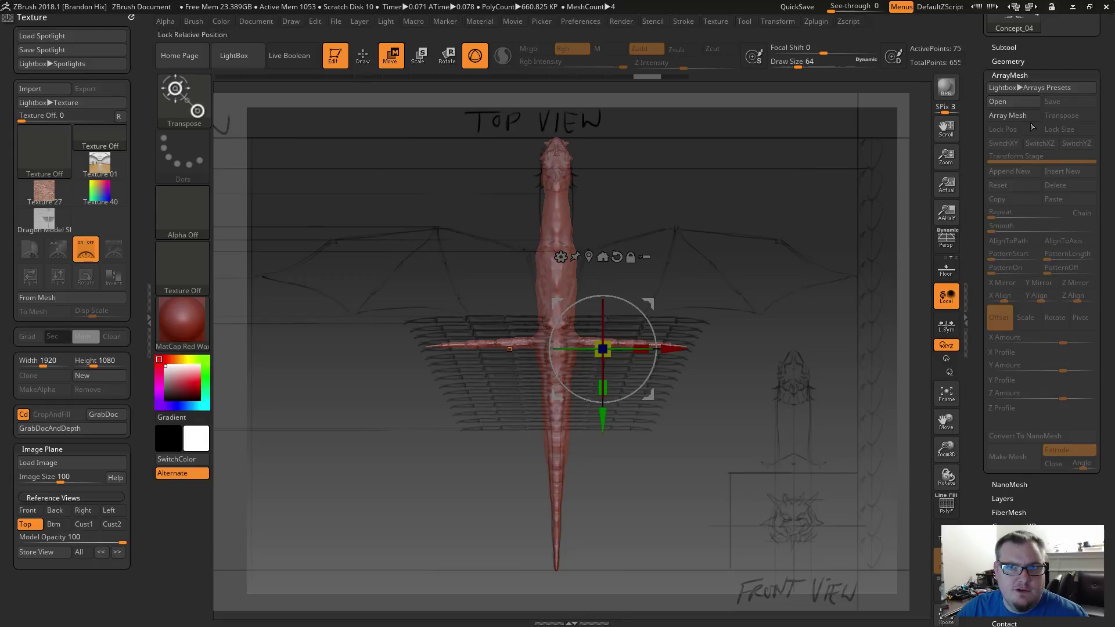
left_click(1005, 47)
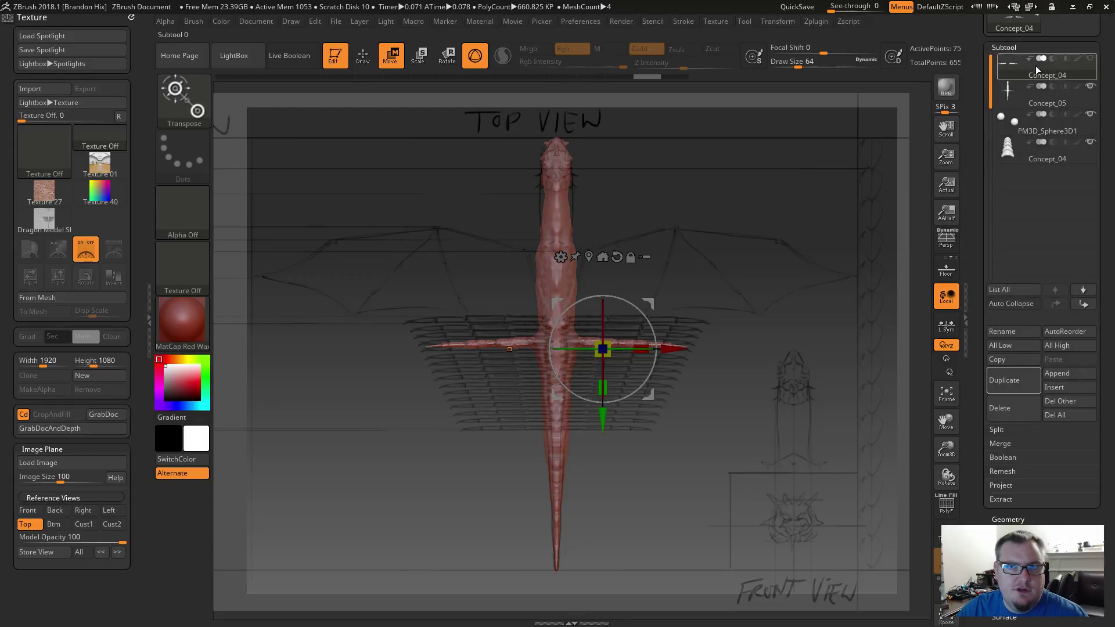
left_click(1090, 87)
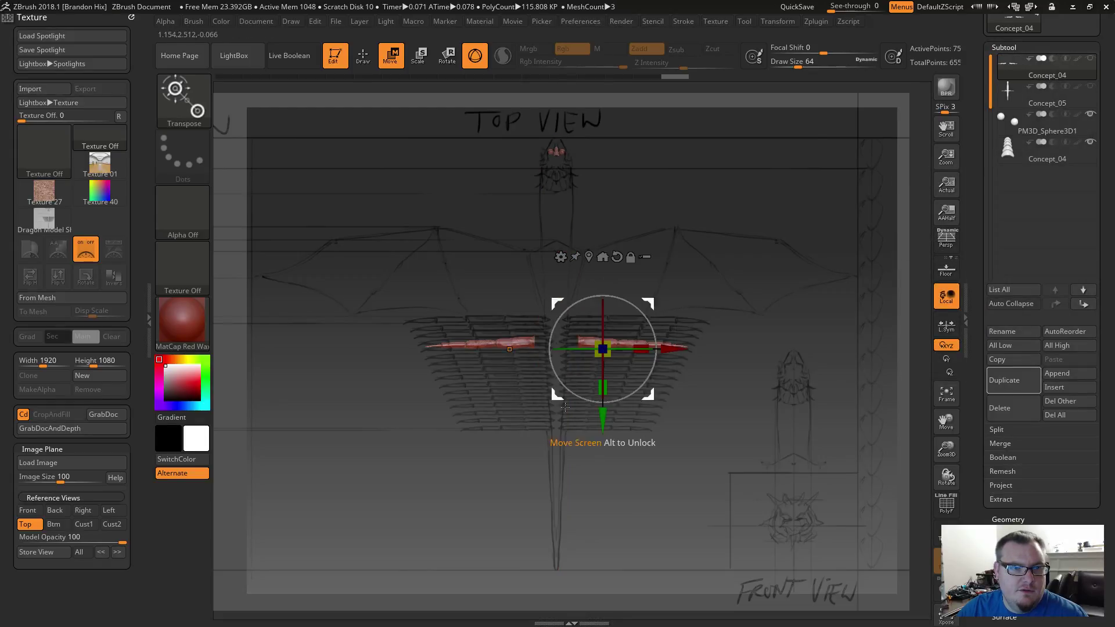
Try moving the arms forward onto the first row of legs in the Top View drawing.
left_click_drag(603, 418, 605, 393)
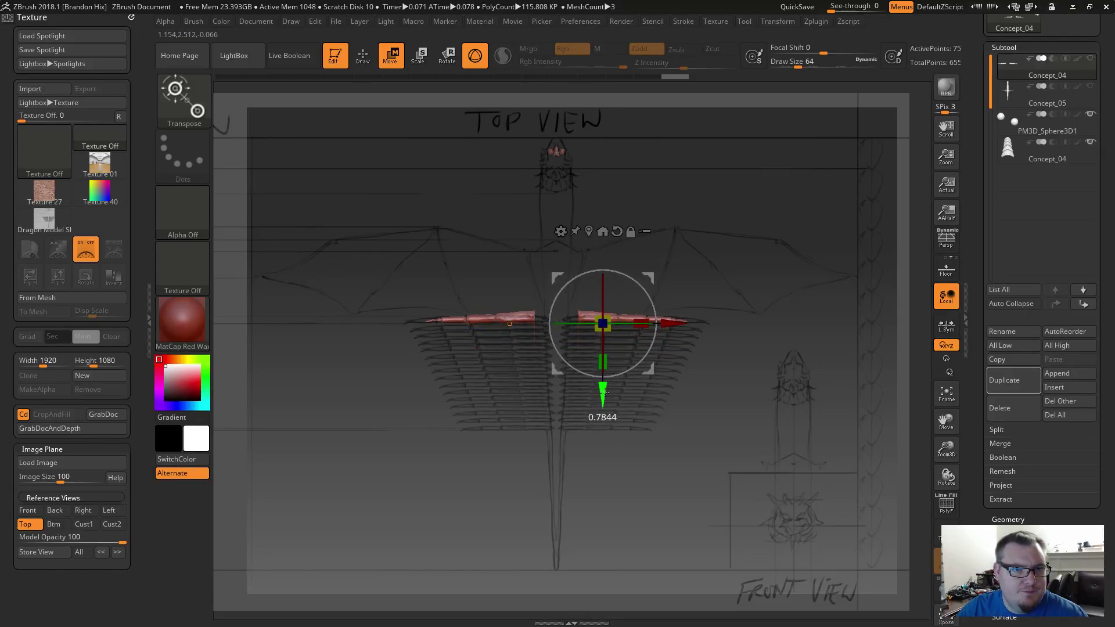
left_click_drag(674, 323, 667, 324)
left_click_drag(584, 304, 591, 329)
Hide the PM3D_Sphere3D1 and lower Concept_04 subtools, leaving only the arms shown close up at their body ends.
left_click_drag(691, 448, 707, 422)
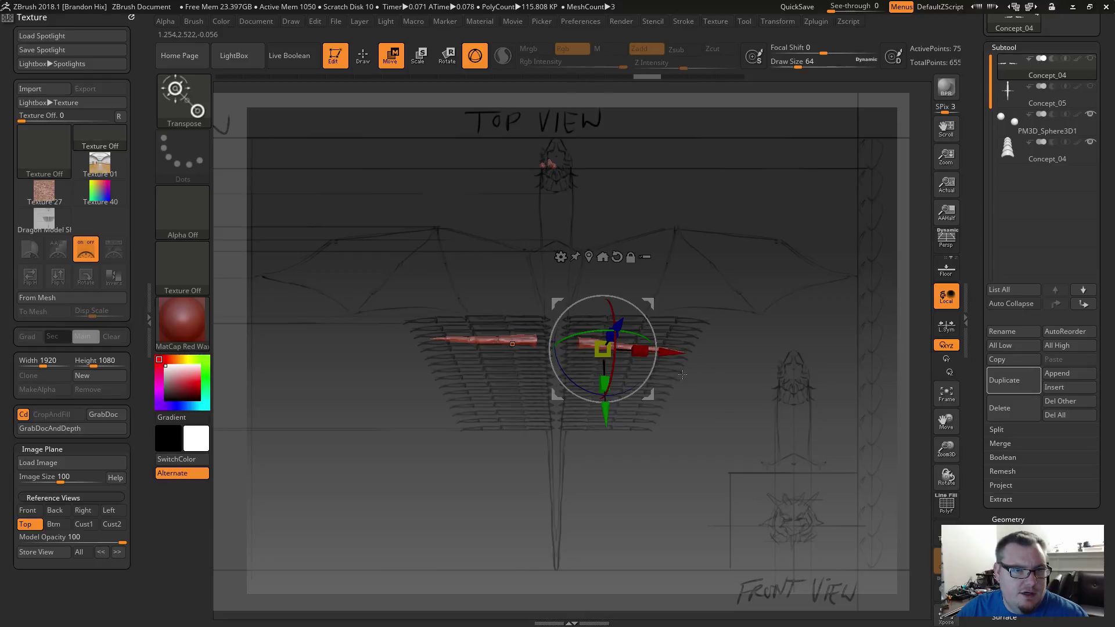
left_click_drag(733, 416, 738, 407)
left_click_drag(704, 374, 709, 453, "alt")
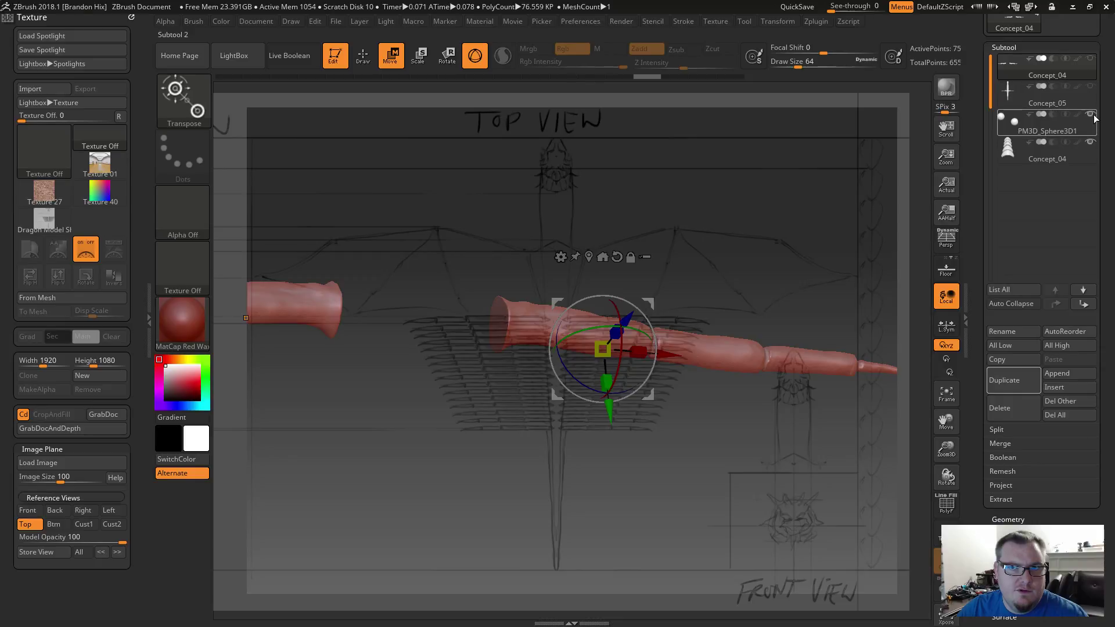
left_click_drag(648, 269, 770, 223)
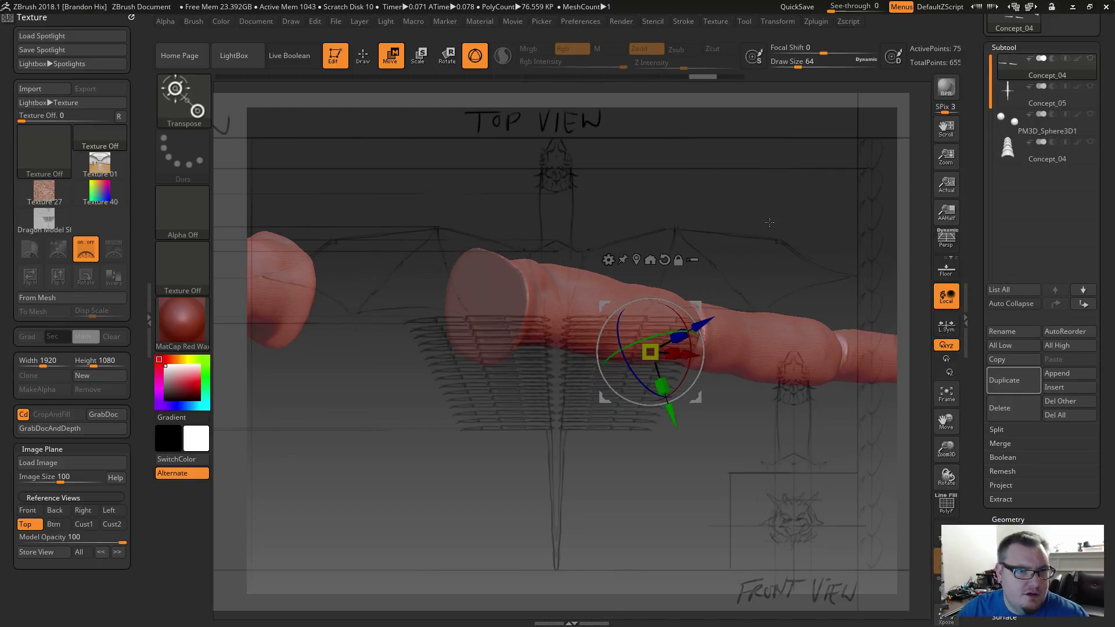
Display the arms' PolyFrame without the reference sheet and merge their end caps and skin into one polygroup.
left_click(946, 503)
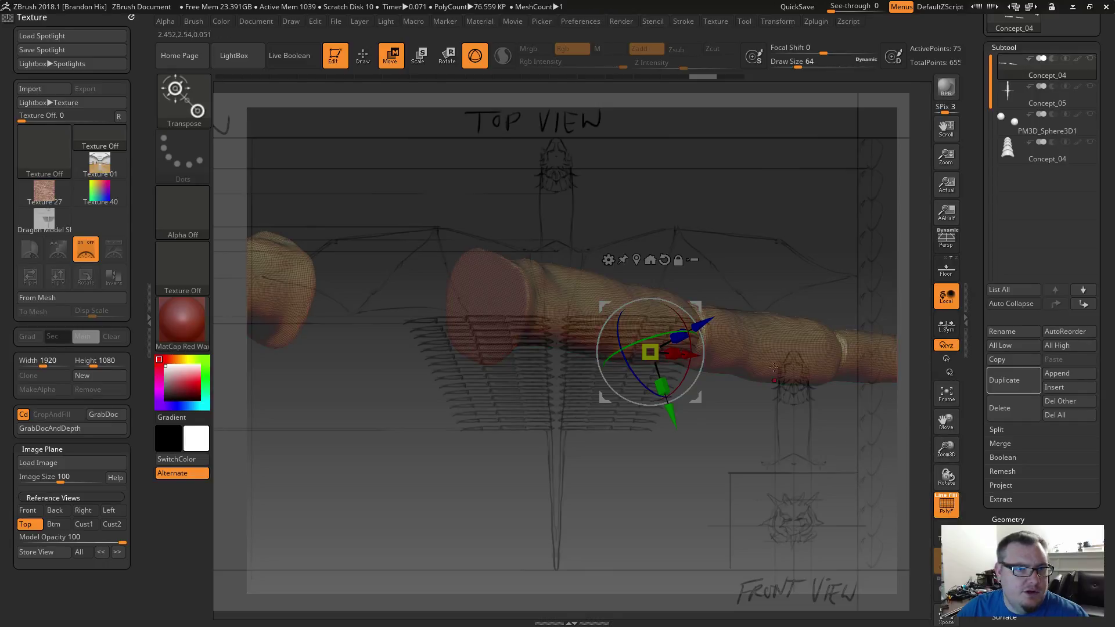
key("z")
key("shift+z")
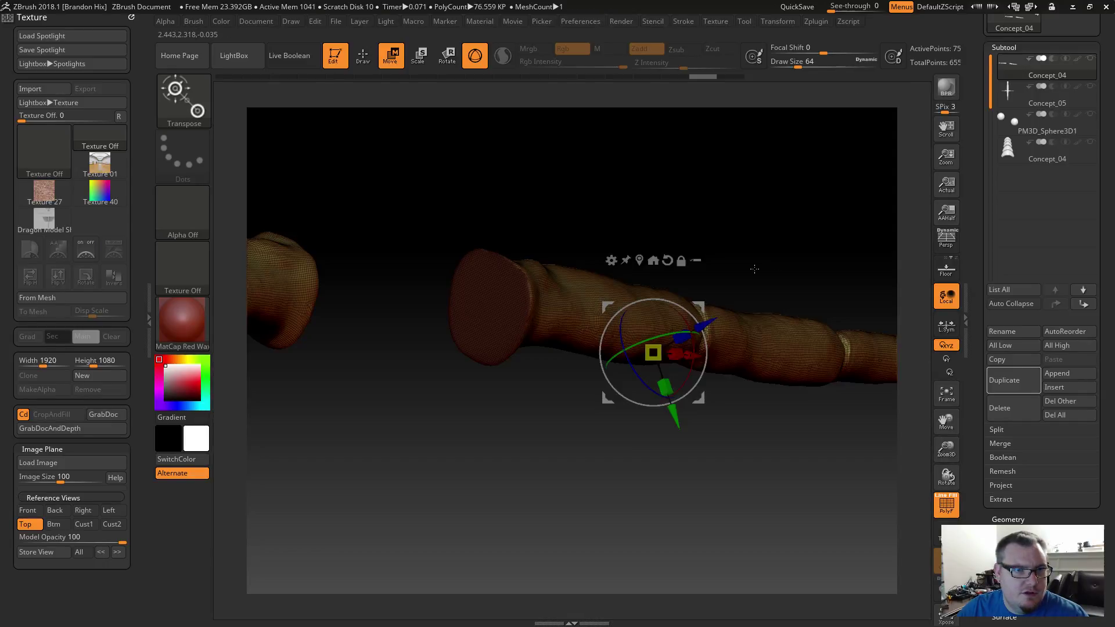
left_click_drag(772, 215, 756, 207)
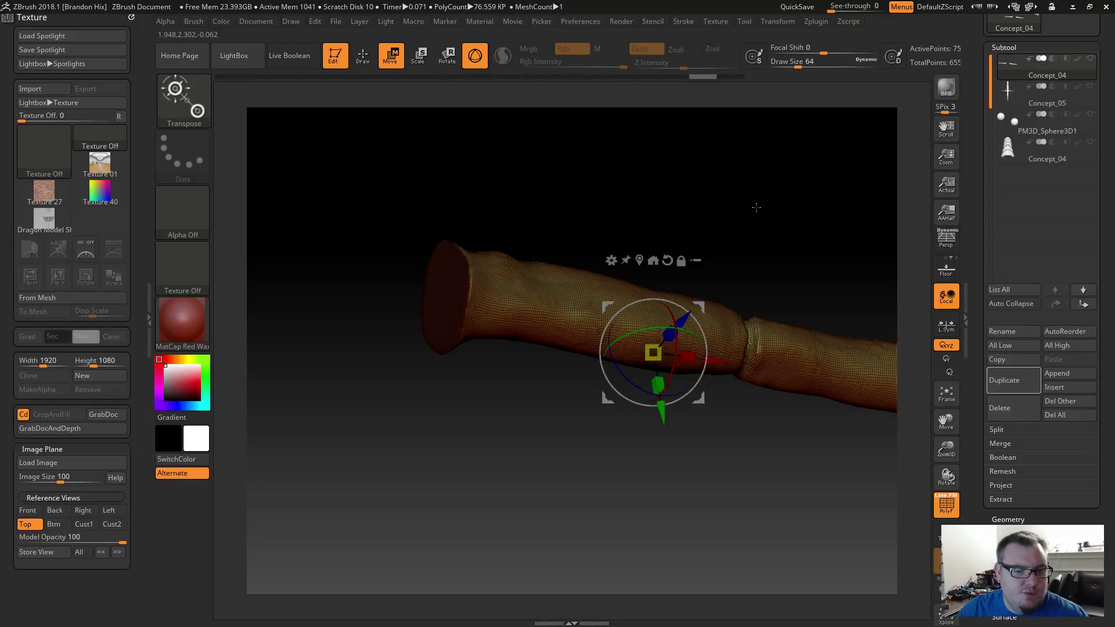
key("ctrl+w")
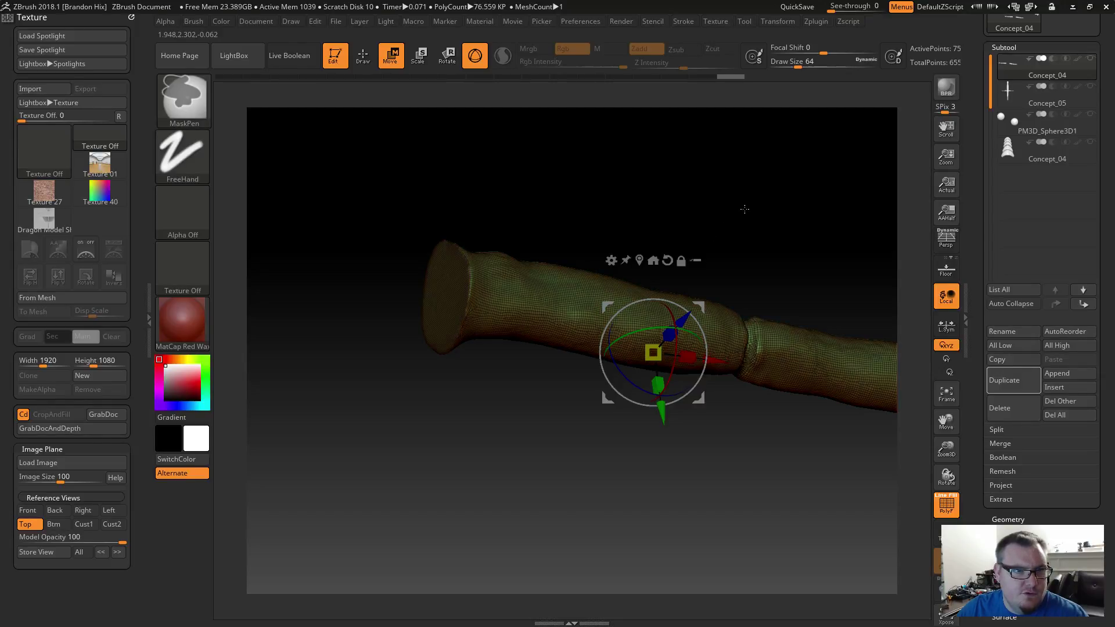
Try moving the arms along the body axis with the gizmo from an angled and a straight view.
left_click_drag(744, 209, 770, 253)
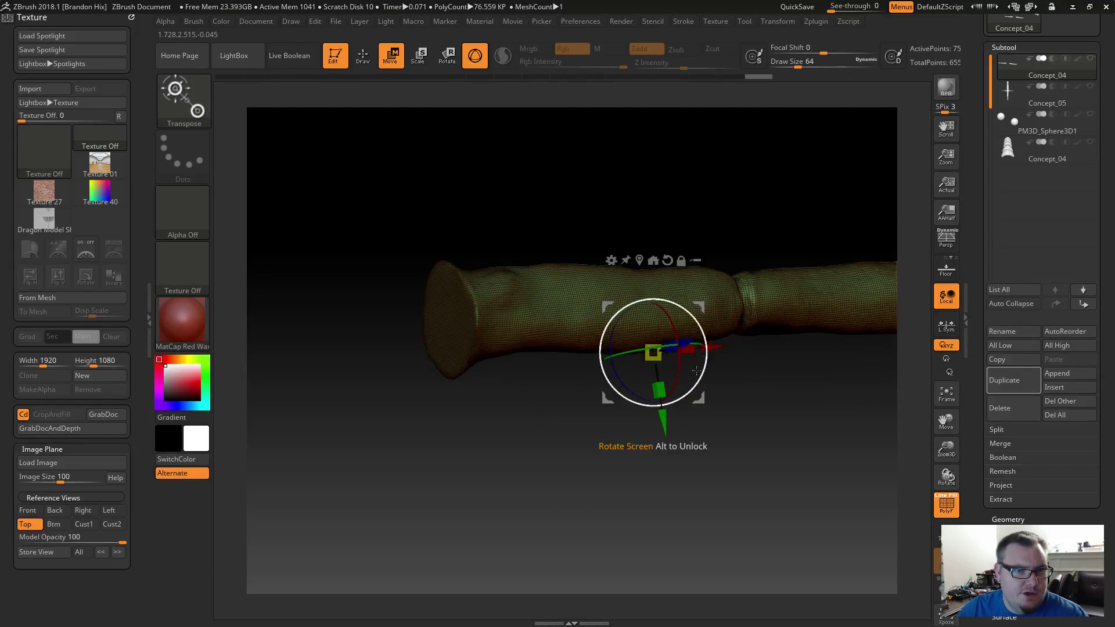
mouse_move(665, 430)
left_mouse_down()
mouse_move(660, 459)
mouse_move(658, 426)
left_mouse_up()
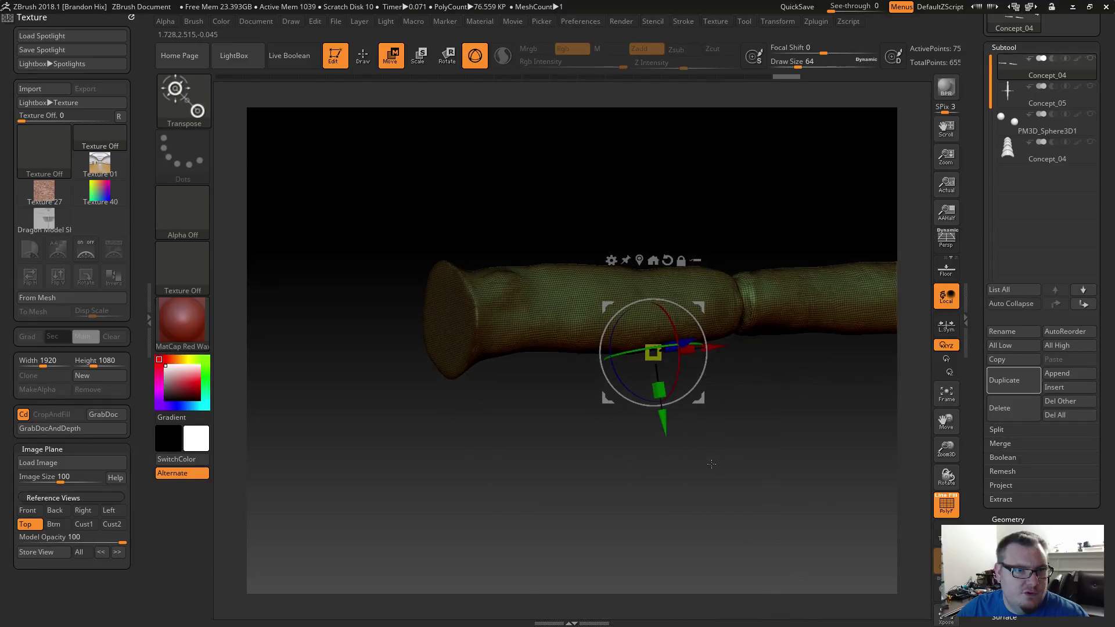
left_click_drag(724, 406, 669, 472)
mouse_move(569, 467)
left_mouse_down("alt")
mouse_move(639, 469)
mouse_move(585, 470)
left_mouse_up("alt")
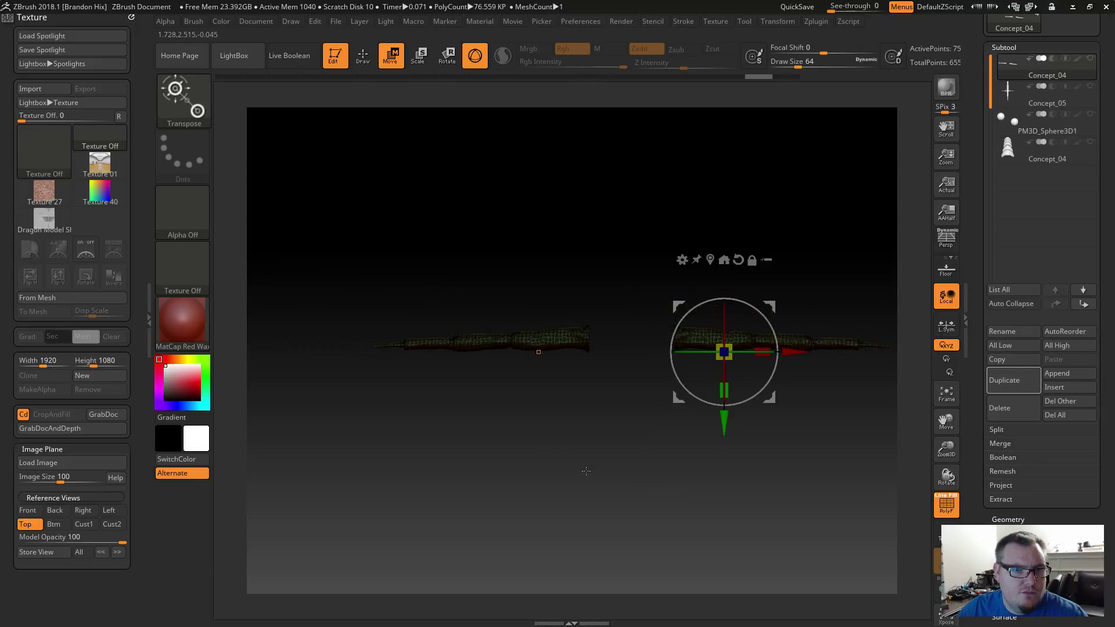
left_click_drag(725, 424, 725, 399)
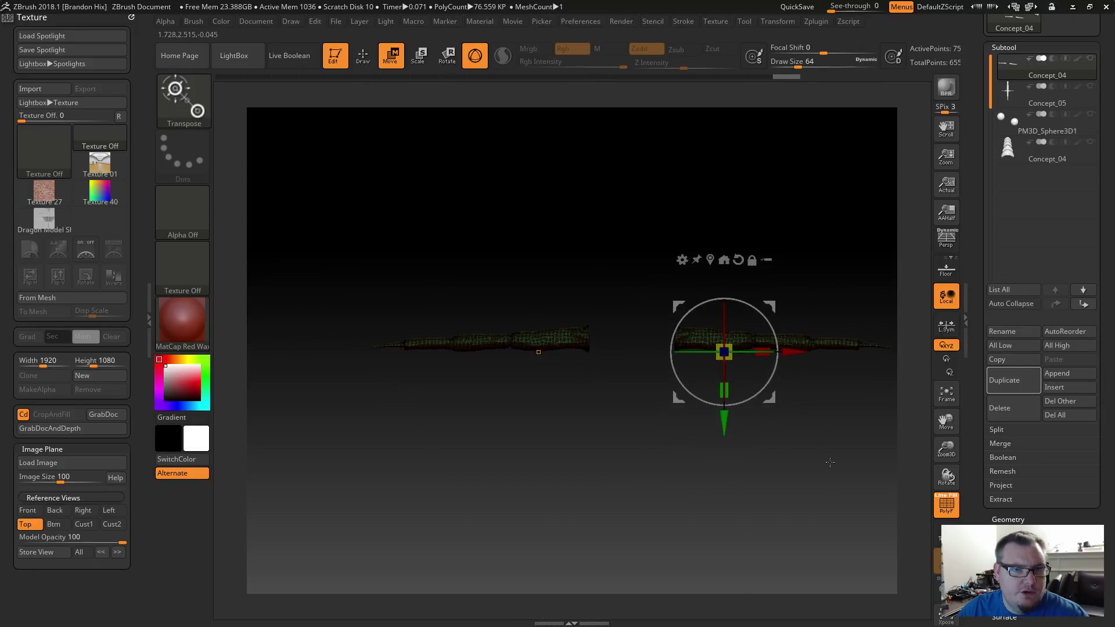
left_click_drag(828, 461, 706, 463, "alt")
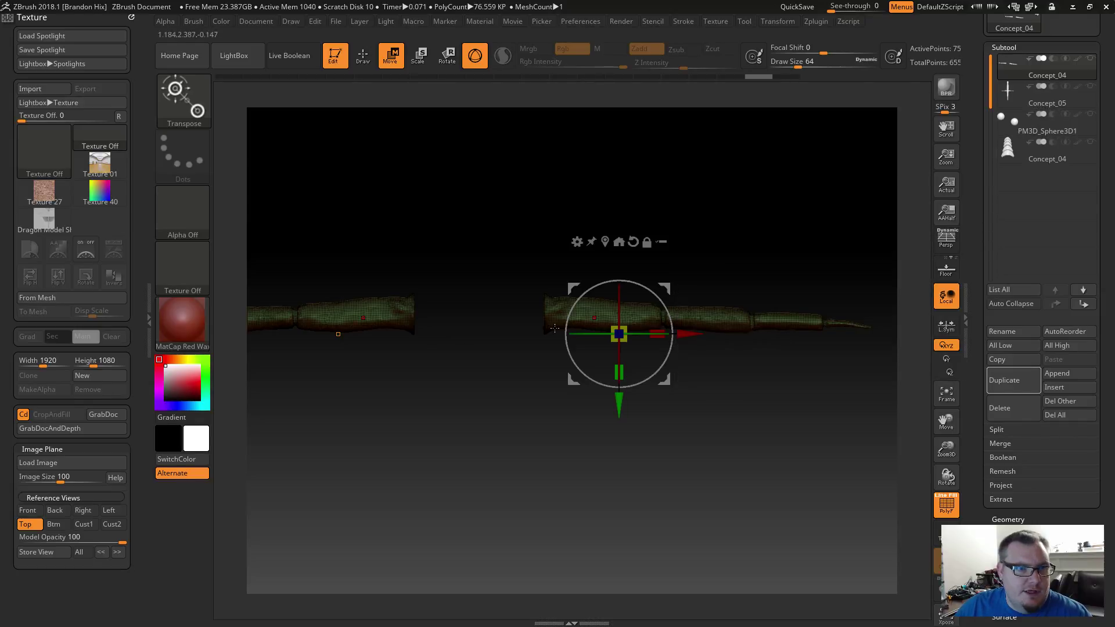
Return to the straight top view with the reference sheet shown, PolyFrame off and Spotlight editing closed.
left_click(29, 525)
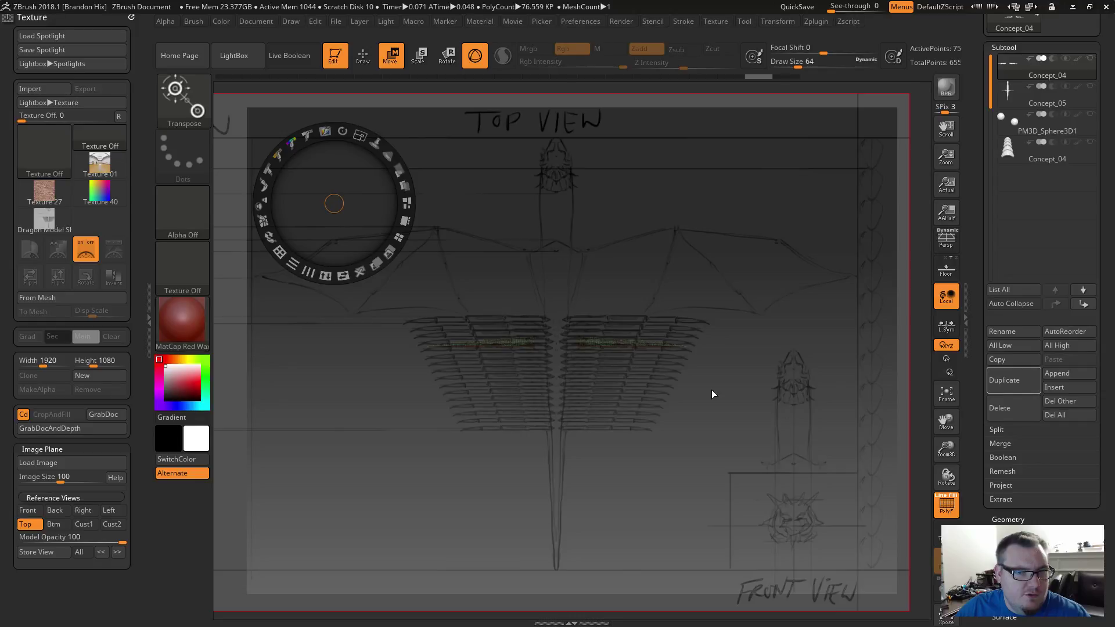
left_click(947, 503)
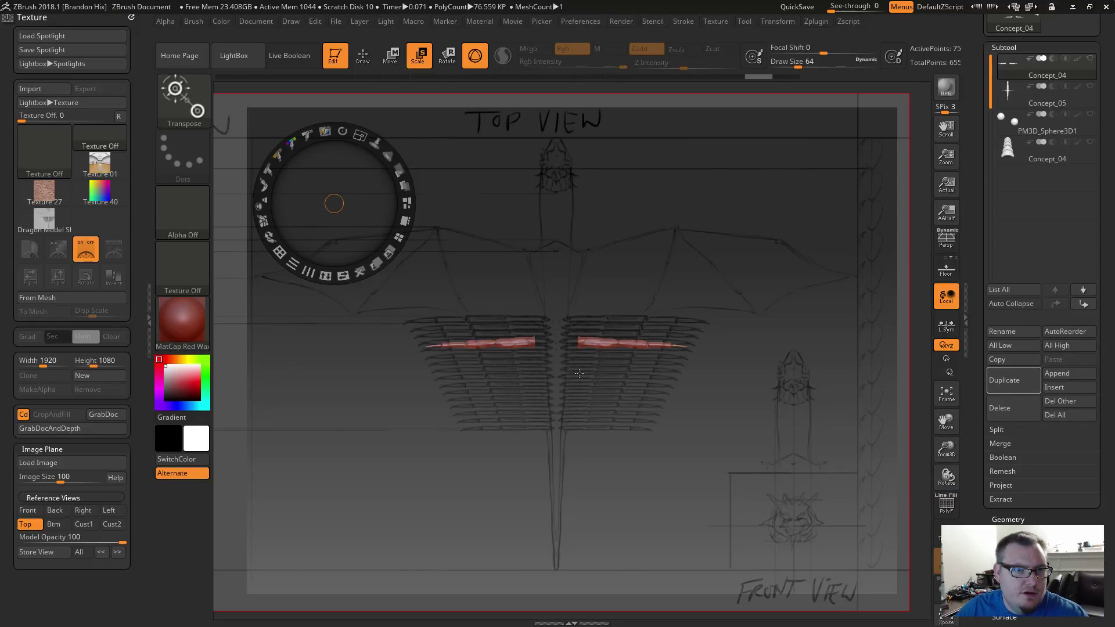
left_click(588, 347)
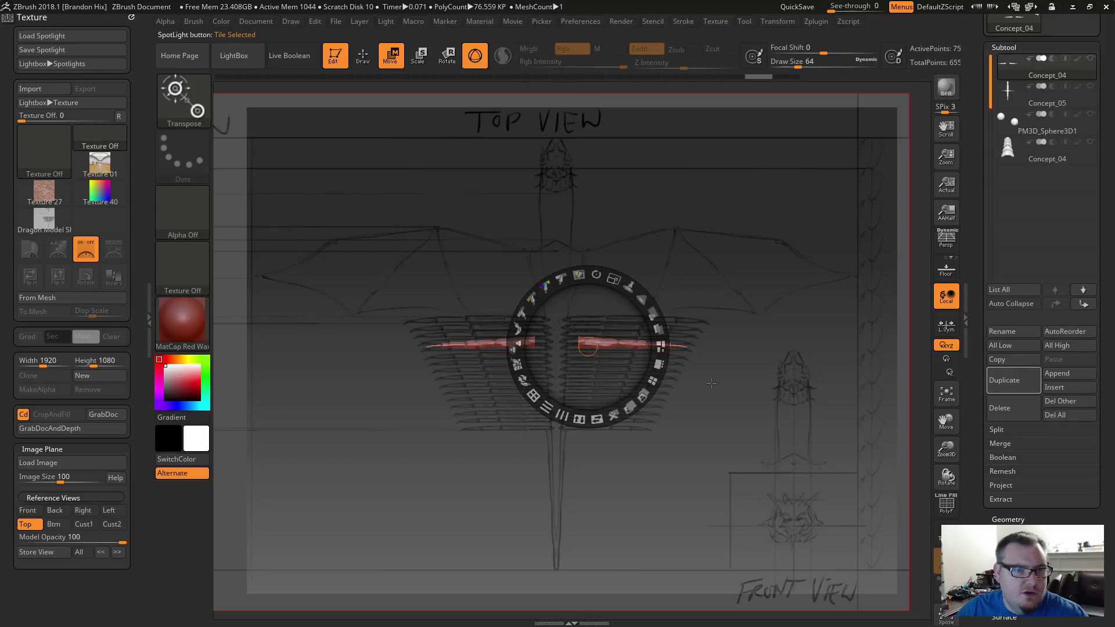
key("shift+z")
Move the arms forward onto the first row of legs in the drawing and inward so their body ends flank the centre line.
left_click_drag(604, 411, 610, 390)
left_click_drag(669, 324, 655, 323)
right_click_drag(683, 282, 719, 310, "ctrl")
key("ctrl+z")
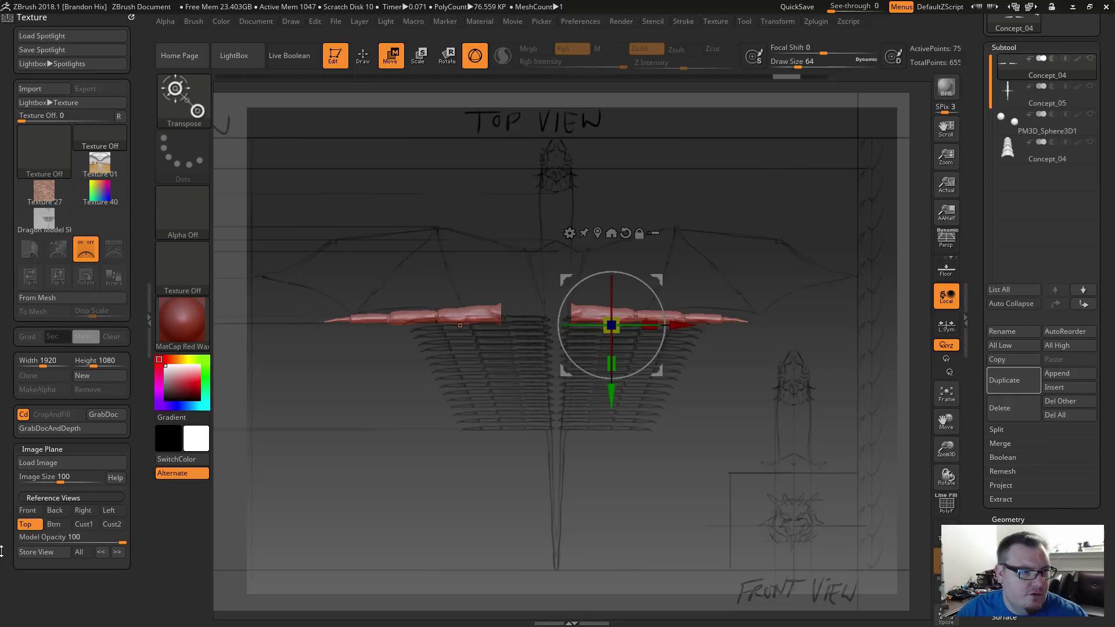
left_click(25, 524)
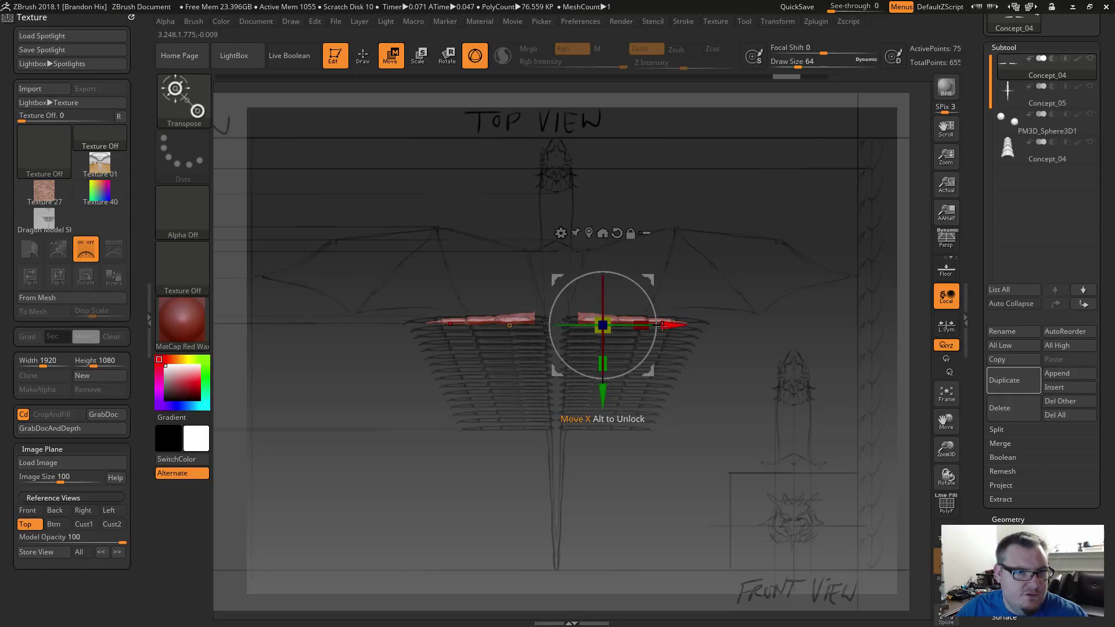
left_click_drag(656, 325, 647, 326)
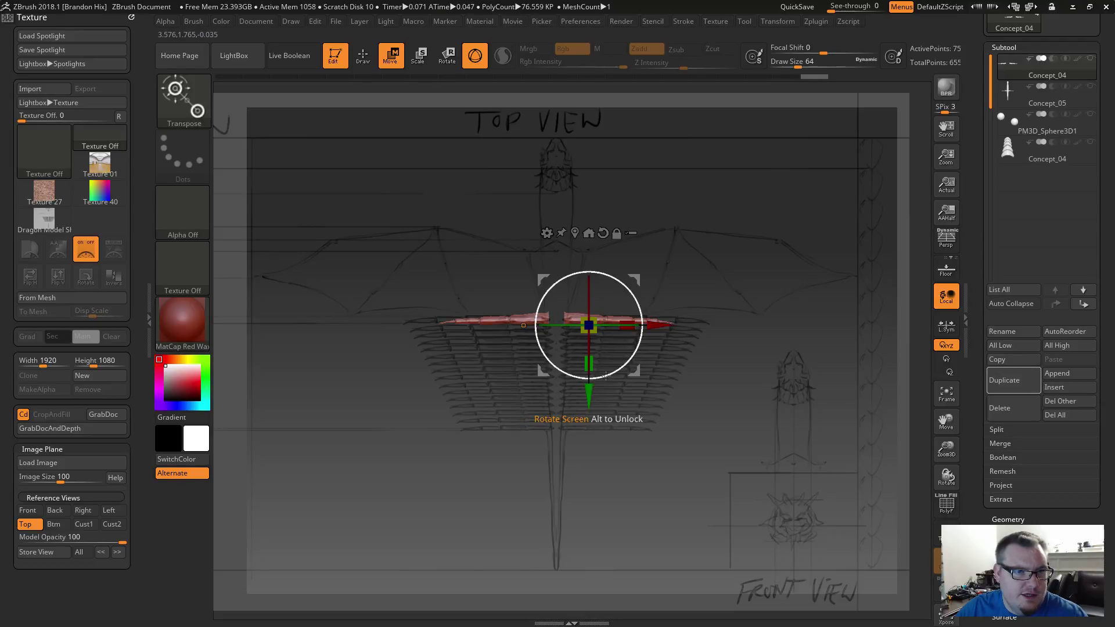
left_click_drag(604, 382, 609, 378)
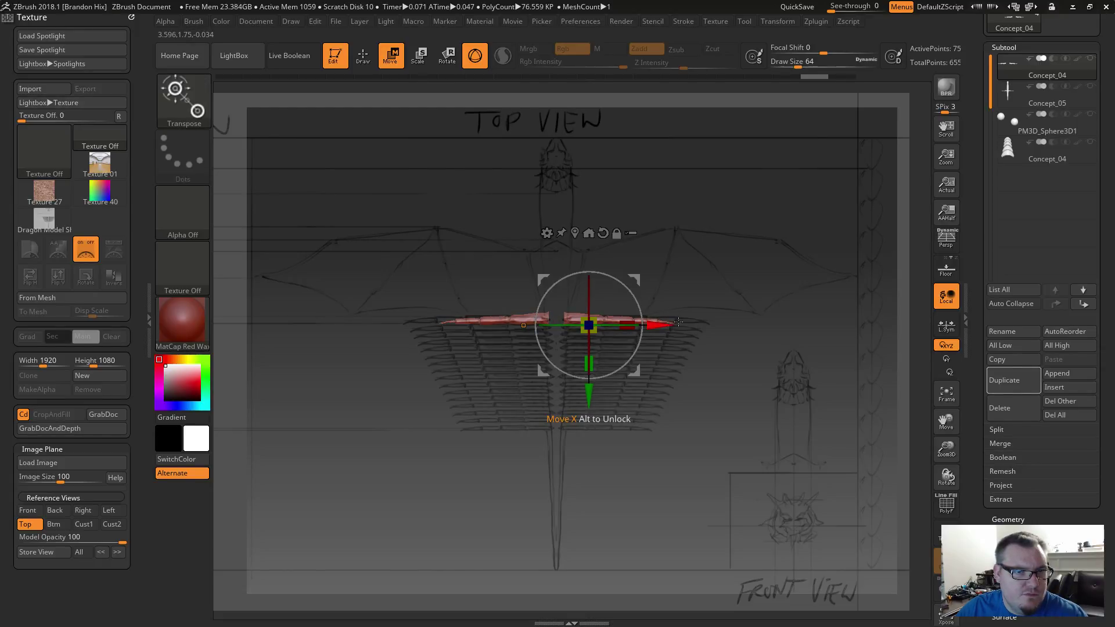
Centre the gizmo between the two arms and scale them lengthwise toward the outer ends of the first leg row.
left_click(485, 319)
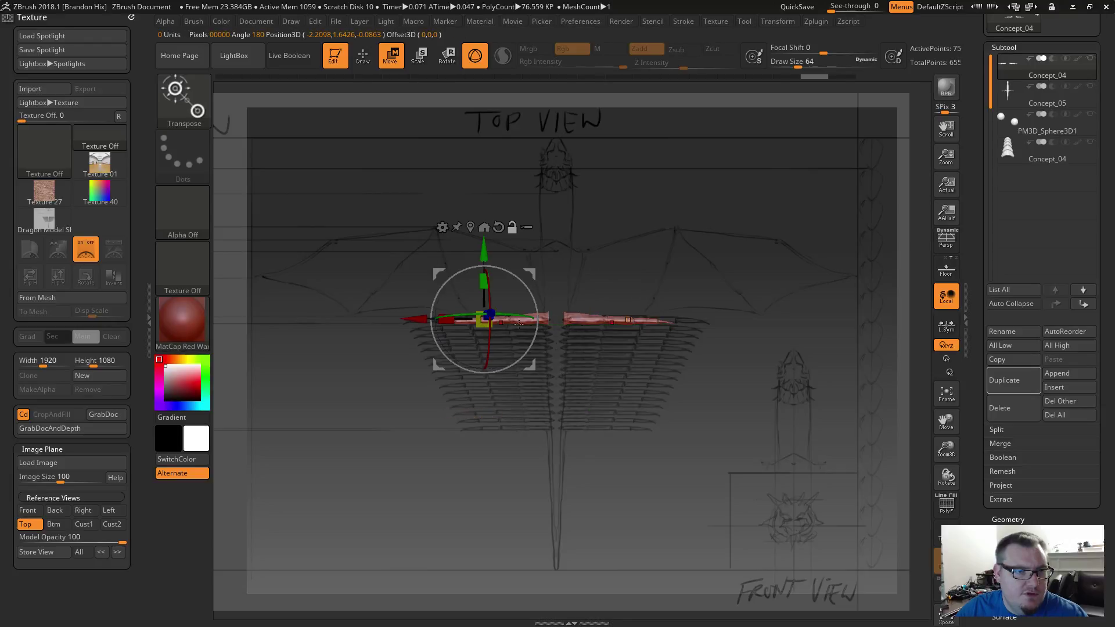
left_click(563, 319)
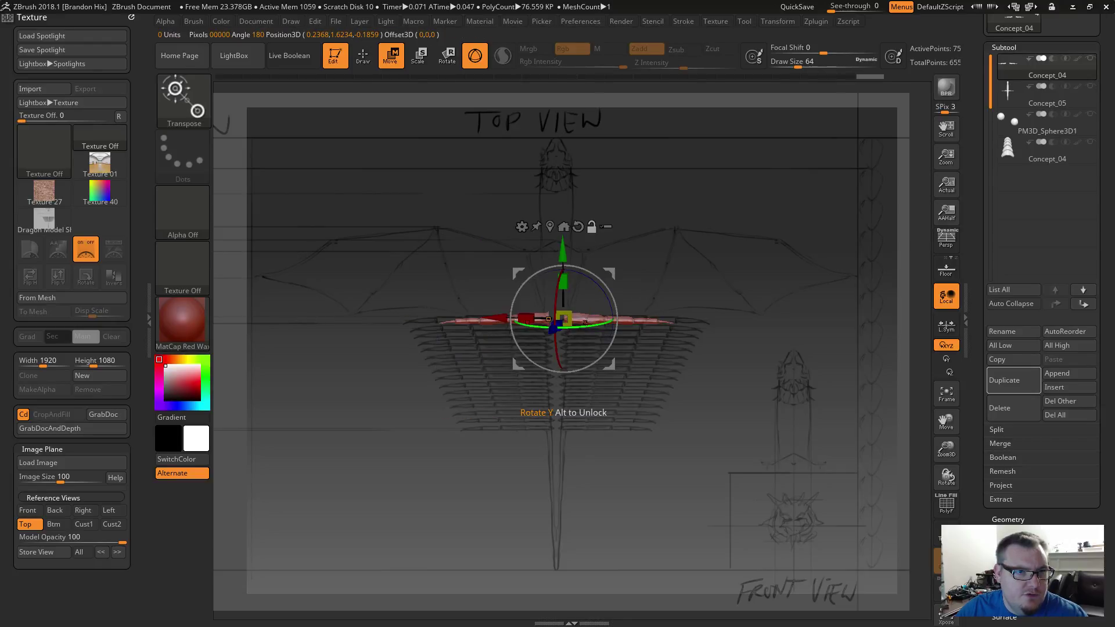
left_click(548, 319, "alt")
left_click(455, 324, "alt")
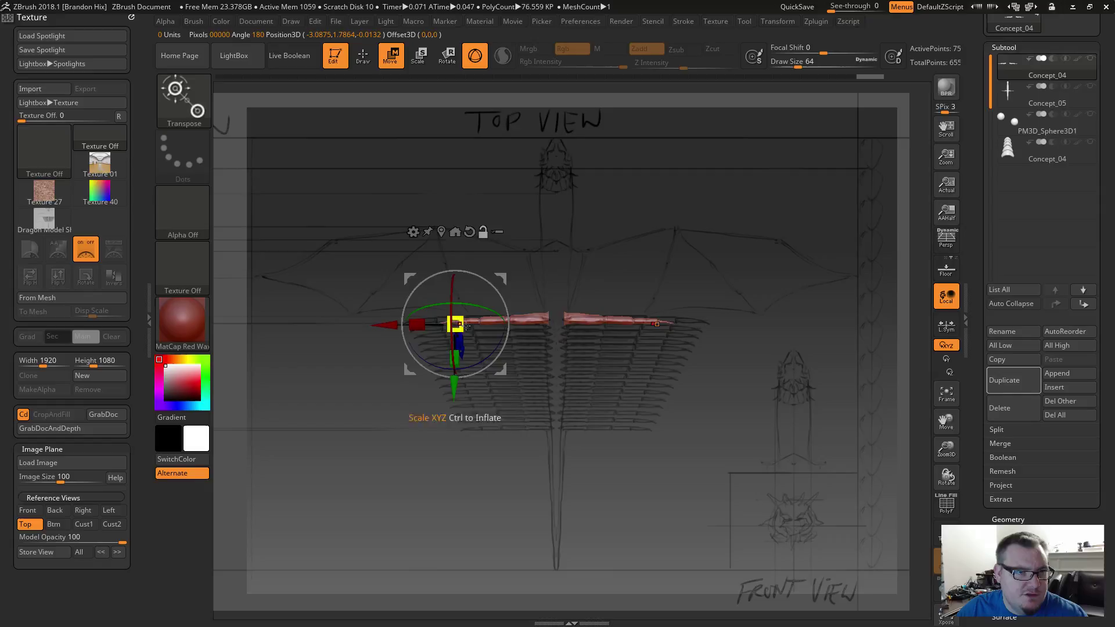
left_click(563, 320, "alt")
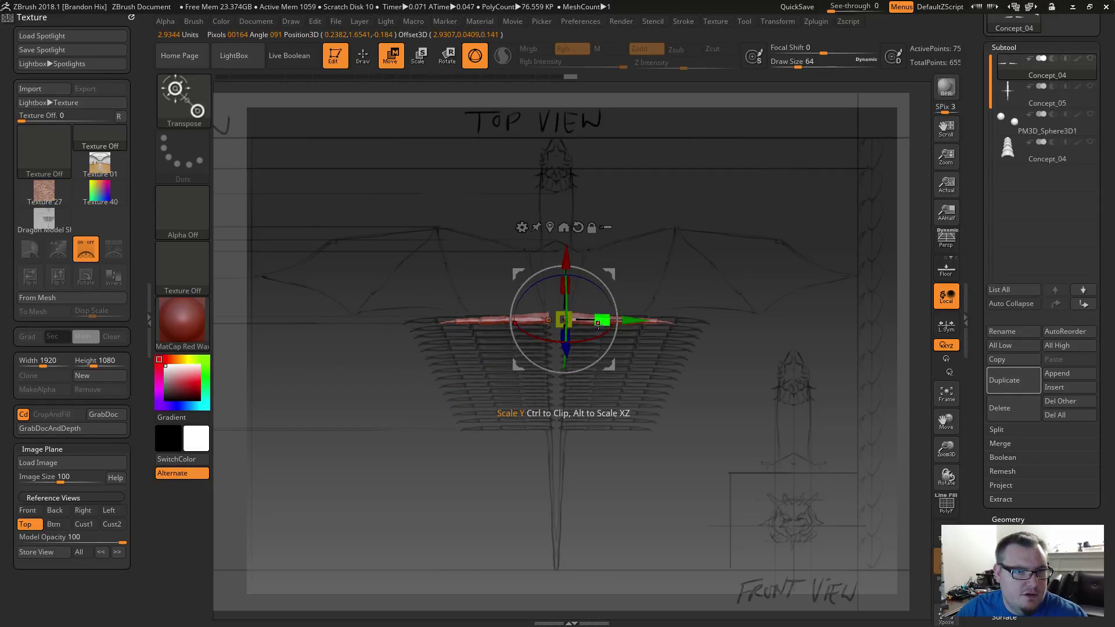
left_click_drag(599, 323, 610, 326)
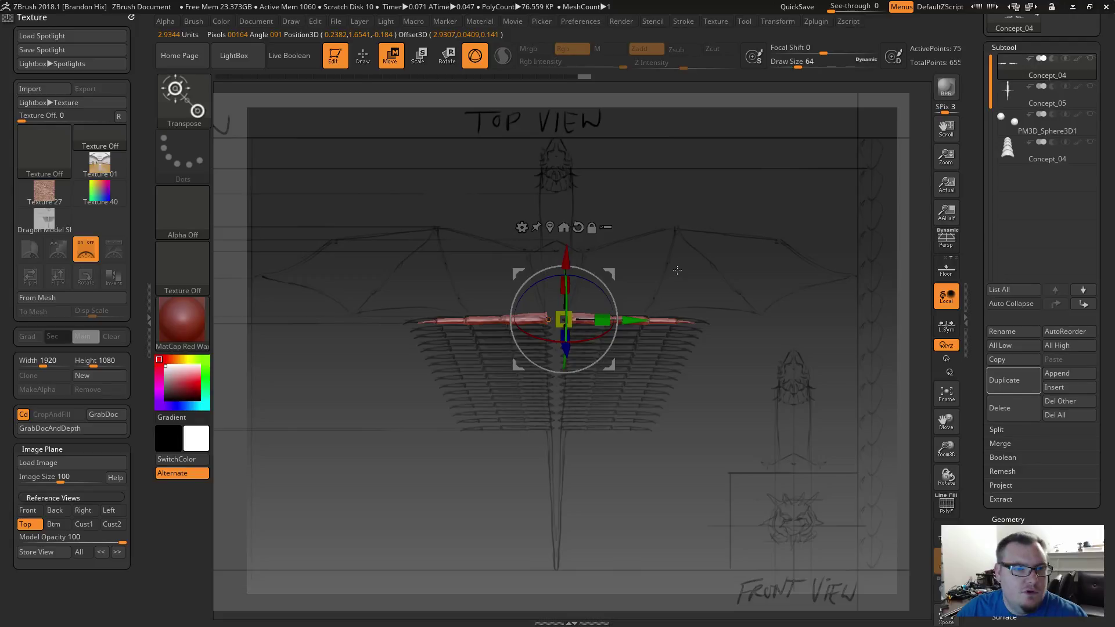
Try small gizmo adjustments of the arms from pivots placed along their length, and undo the last one.
key("q")
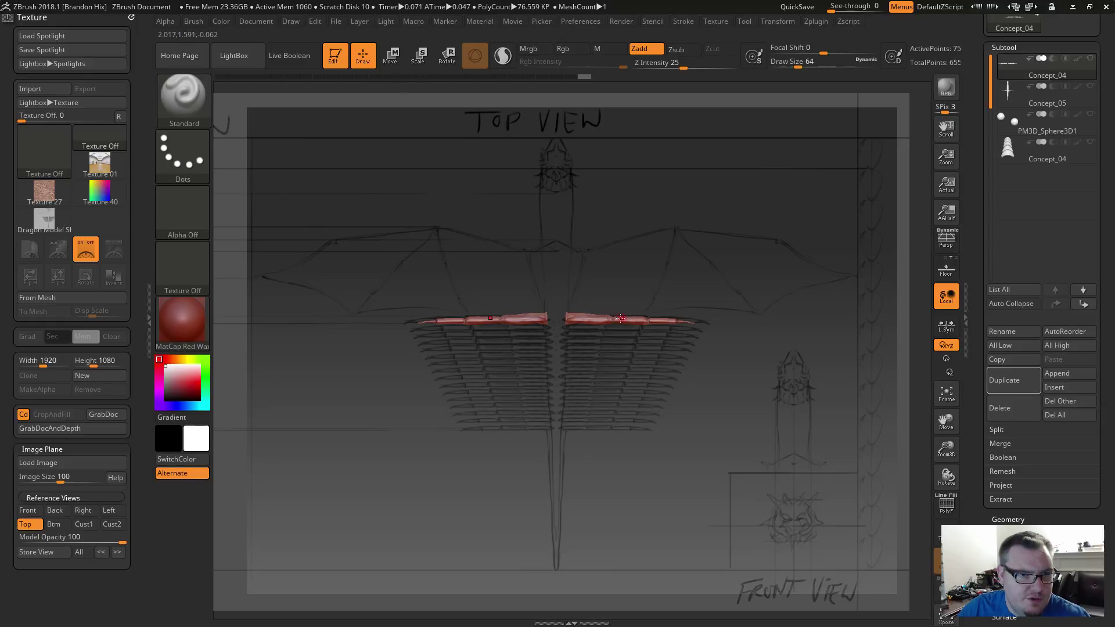
key("w")
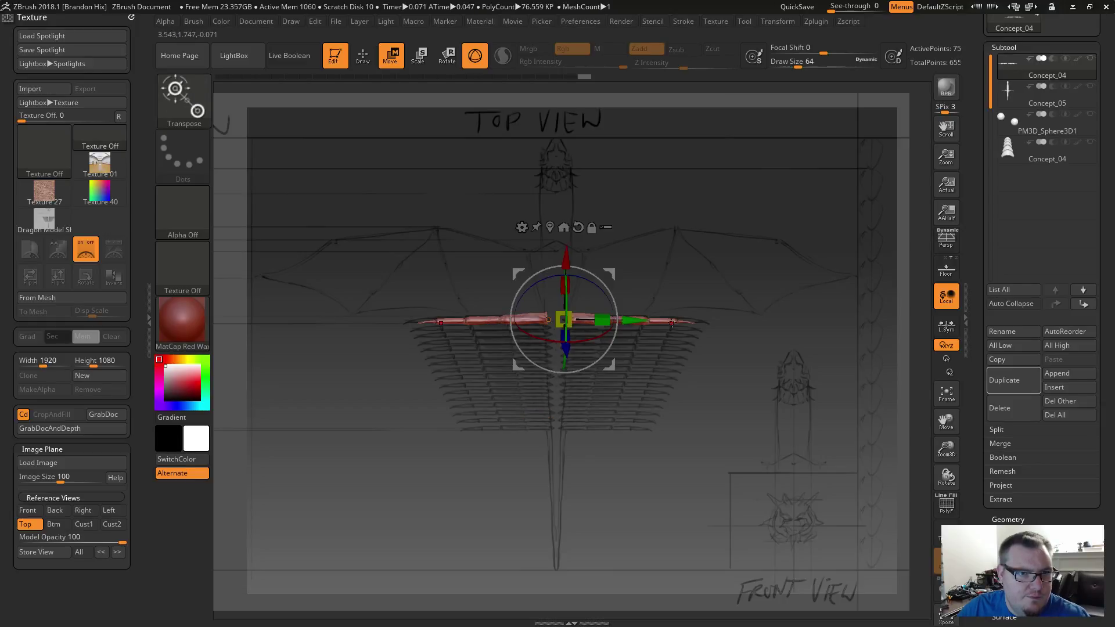
left_click_drag(563, 318, 453, 319, "alt")
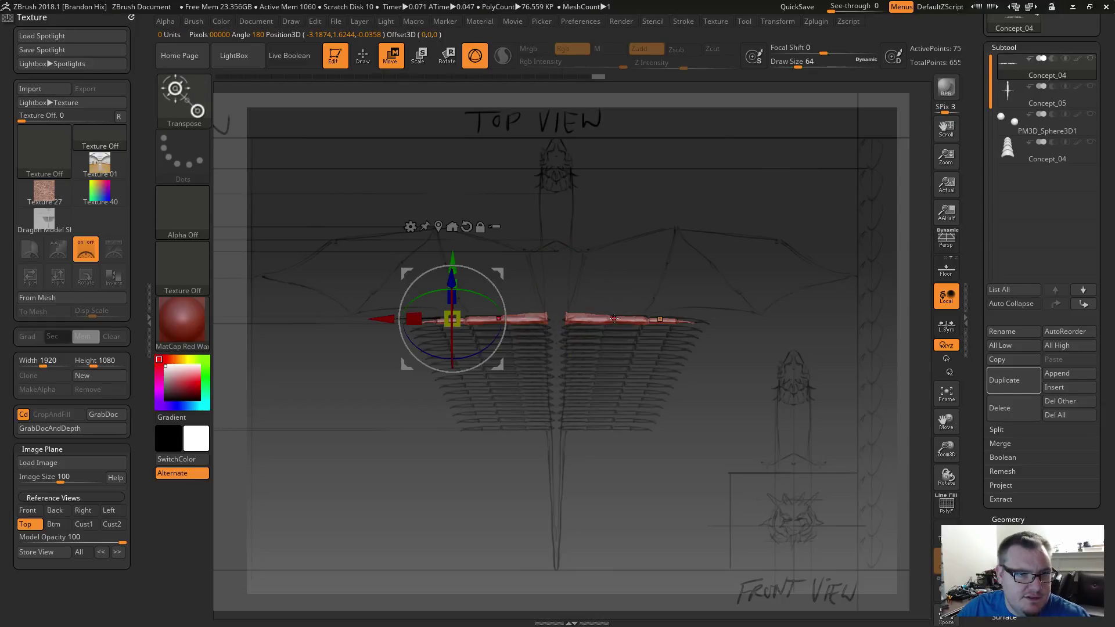
mouse_move(614, 318)
left_mouse_down("ctrl")
mouse_move(632, 322)
mouse_move(614, 320)
left_mouse_up("ctrl")
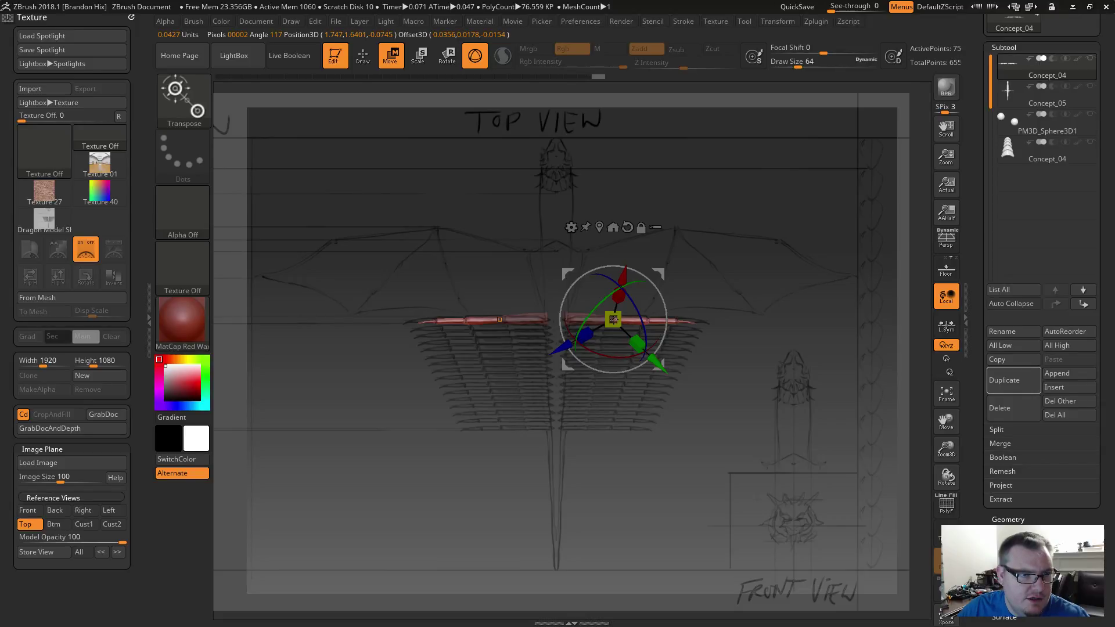
left_click_drag(614, 320, 614, 319)
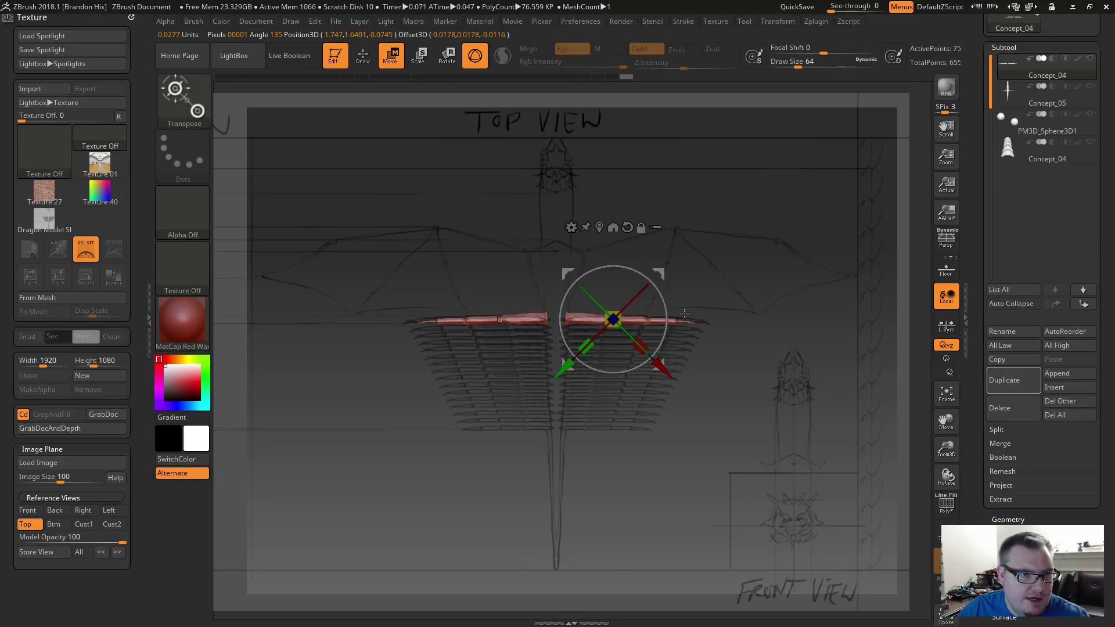
left_click(496, 313)
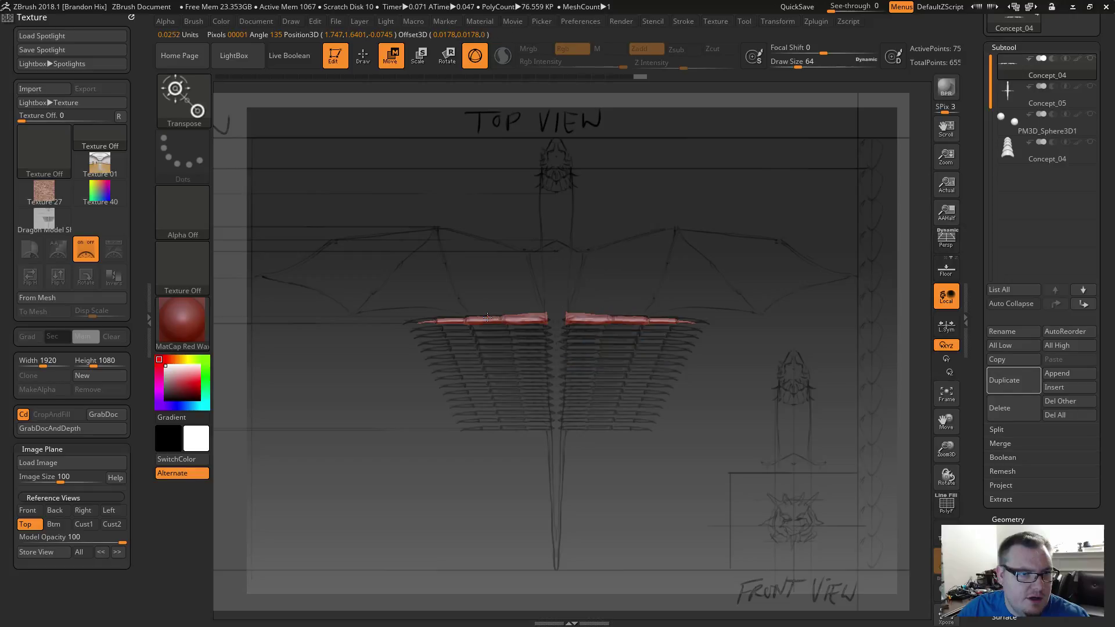
left_click(613, 320)
left_click(613, 320)
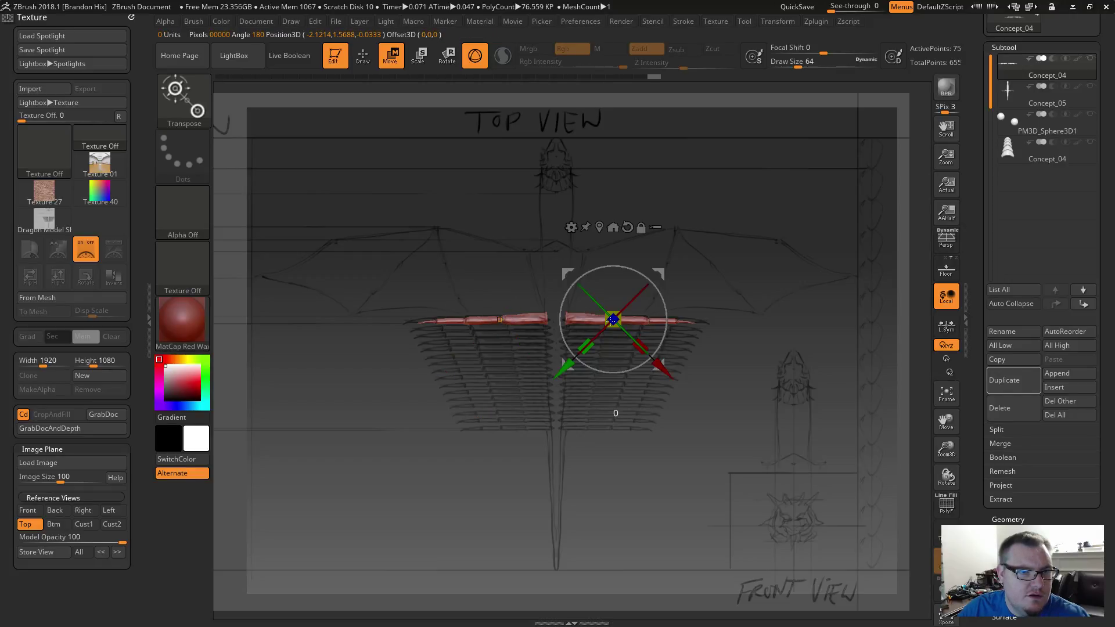
left_click(515, 318, "alt")
left_click(610, 319)
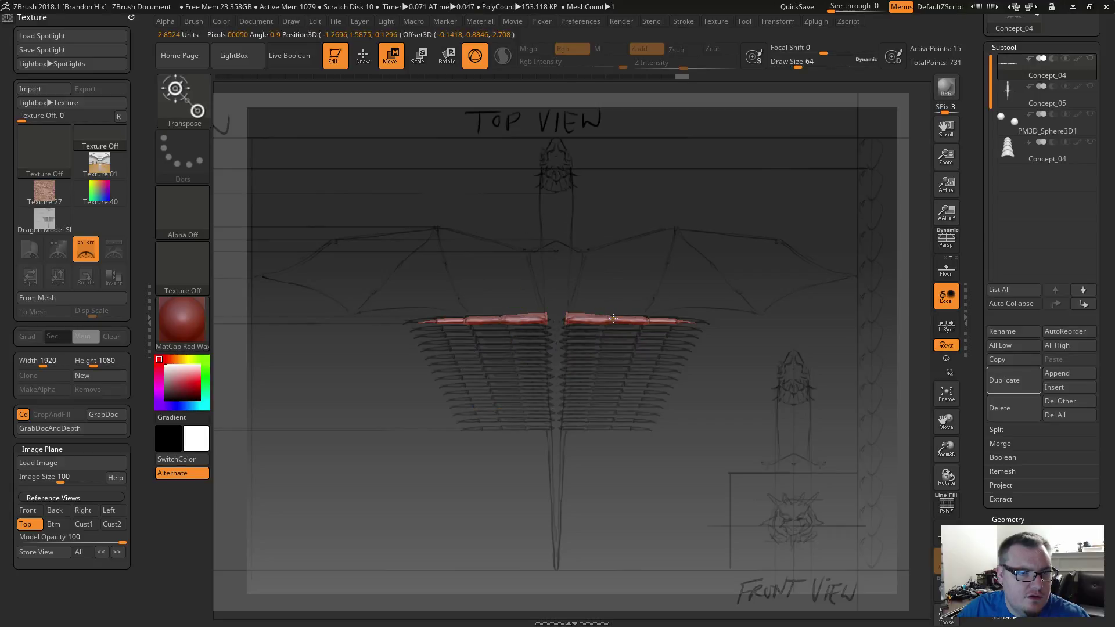
left_click_drag(675, 321, 622, 343)
key("ctrl+z")
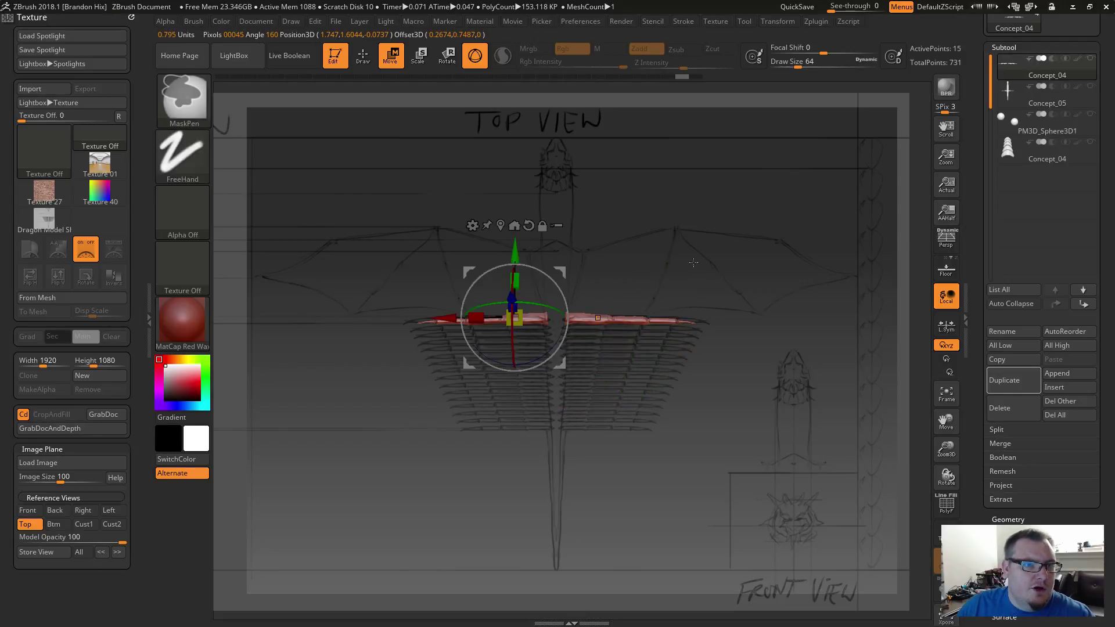
Mask the outer arm segments with MaskLasso and move the unmasked upper arms inward to the drawing's centre line.
left_click(191, 106, "ctrl")
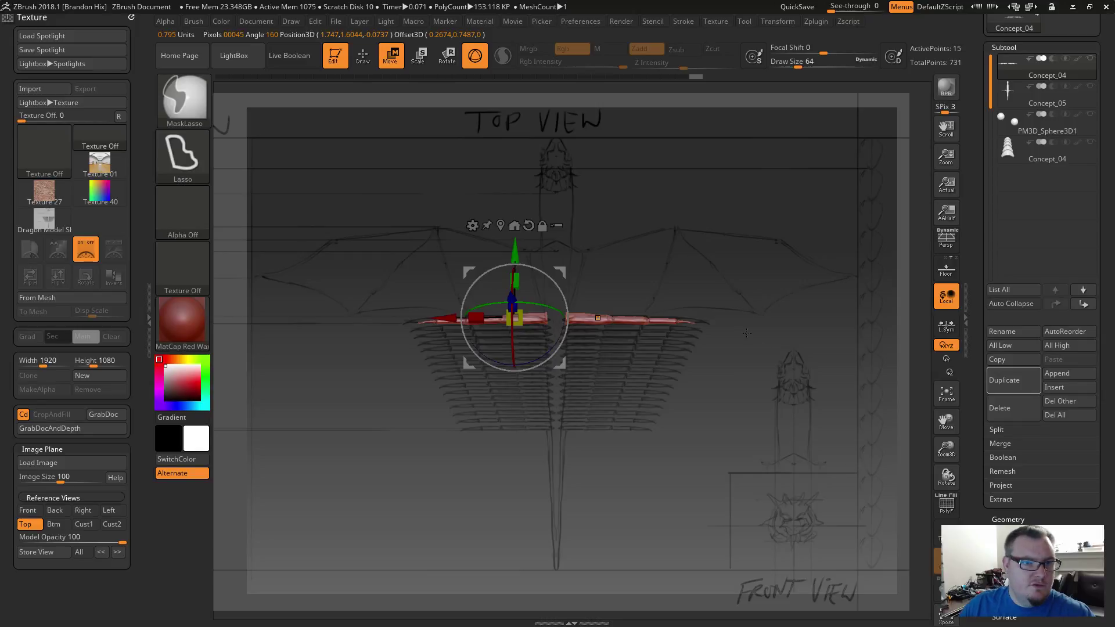
mouse_move(747, 330)
left_mouse_down("ctrl")
mouse_move(645, 278)
mouse_move(611, 312)
mouse_move(698, 323)
mouse_move(737, 366)
left_mouse_up("ctrl")
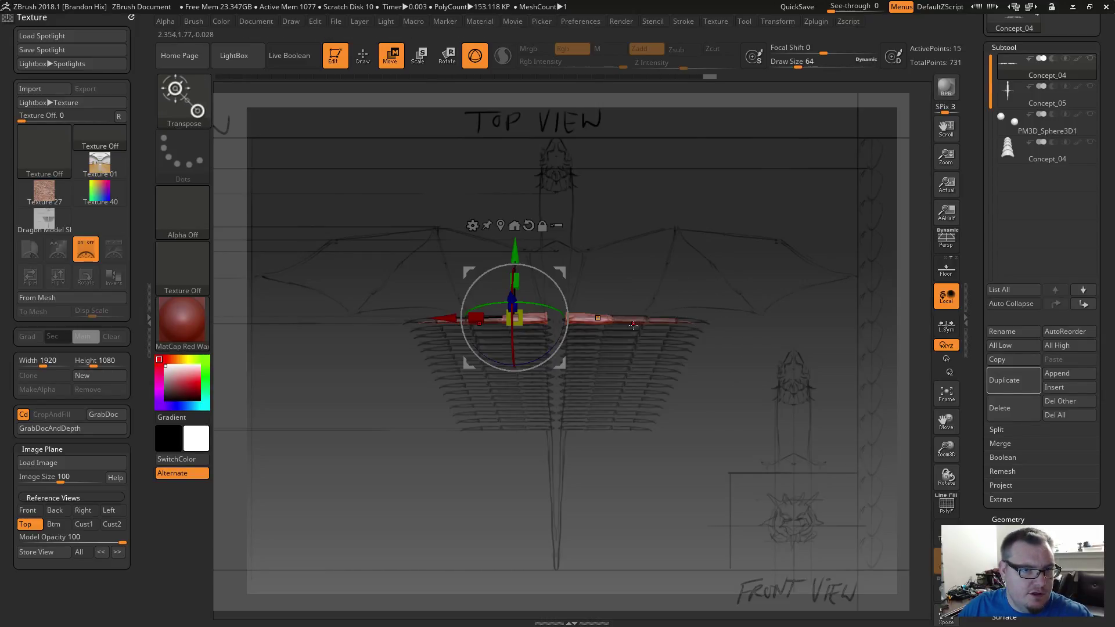
left_click(614, 318)
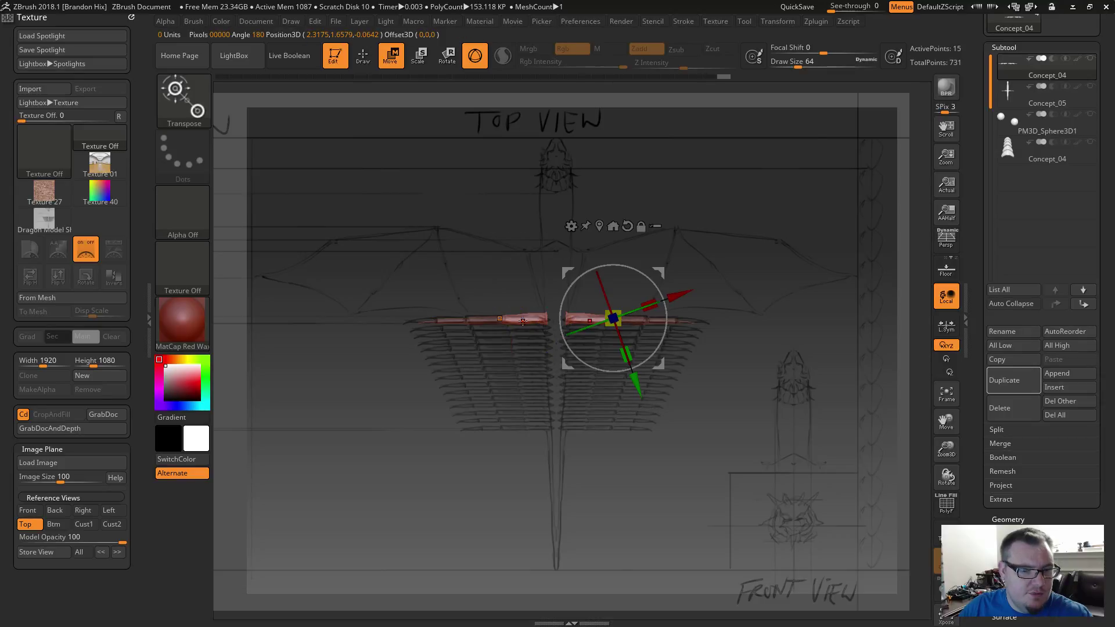
key("q")
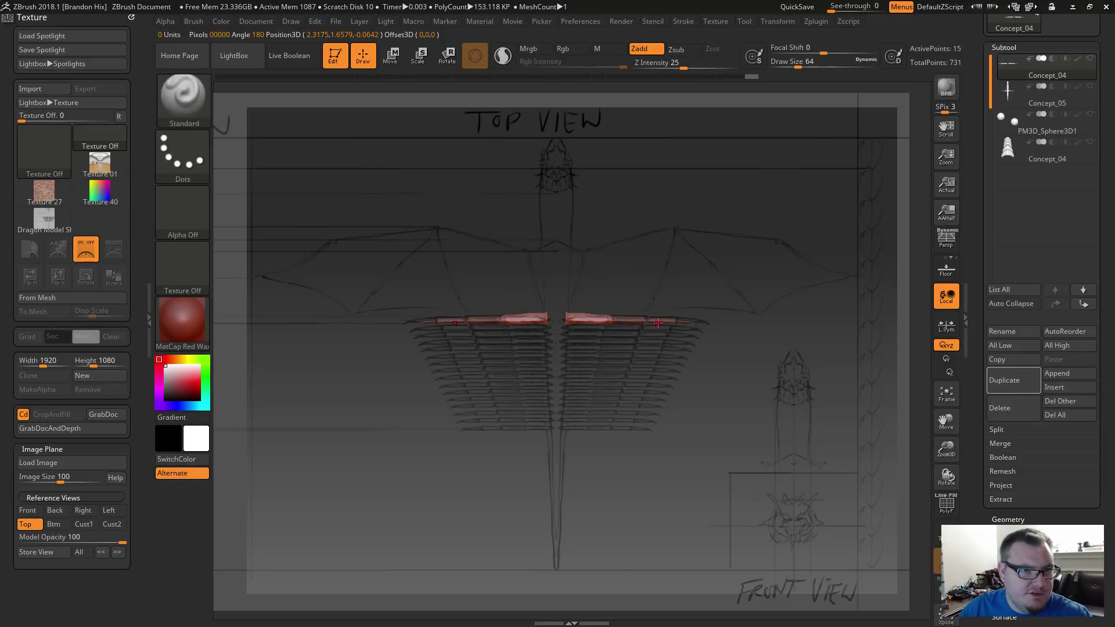
key("w")
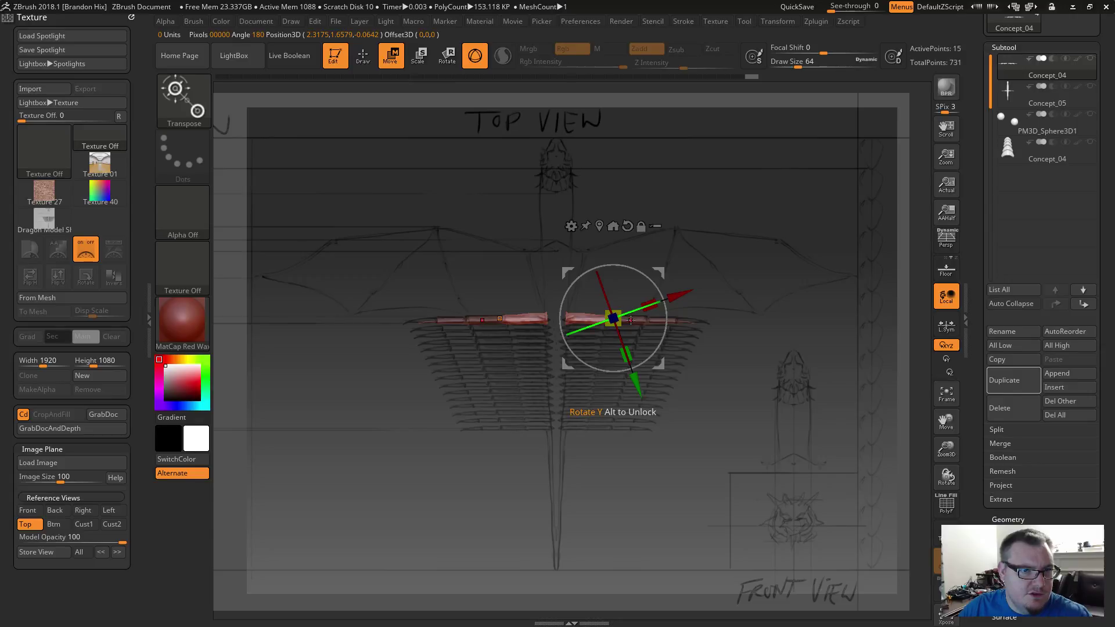
left_click_drag(632, 319, 585, 321)
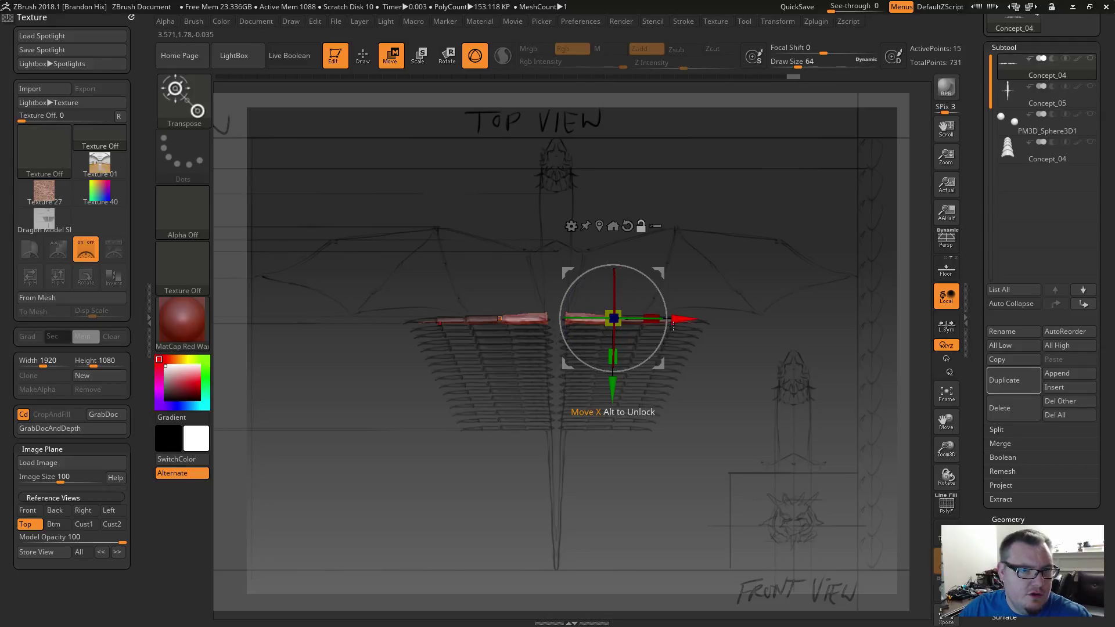
left_click_drag(681, 319, 674, 319)
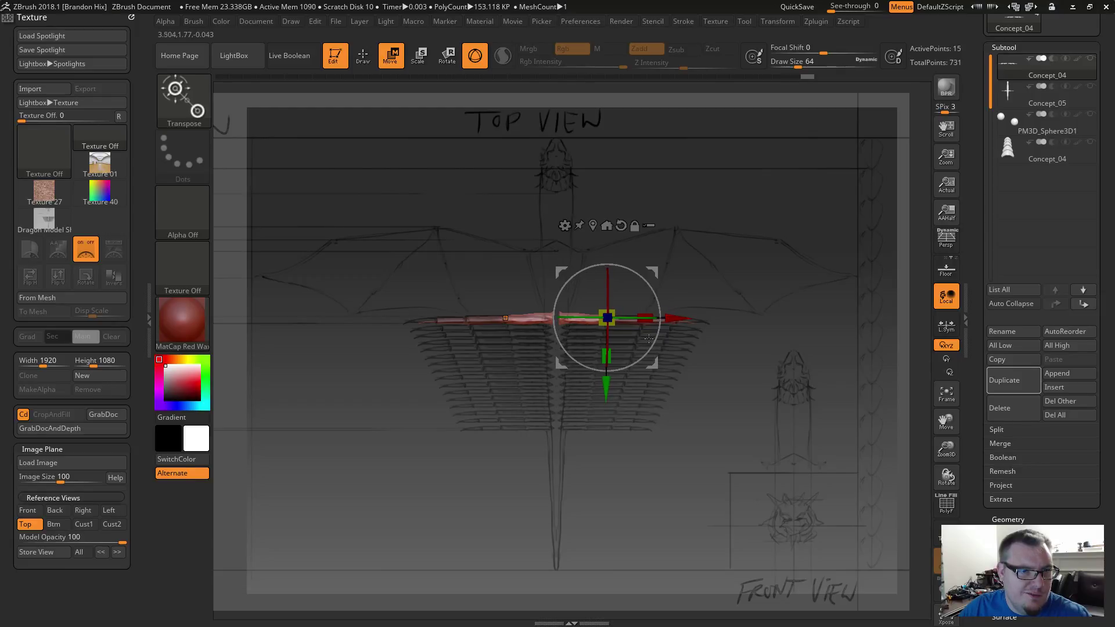
Replace the mask with a MaskLasso selection isolating the outer arm segments and scale them outward from the elbows.
left_click(608, 317)
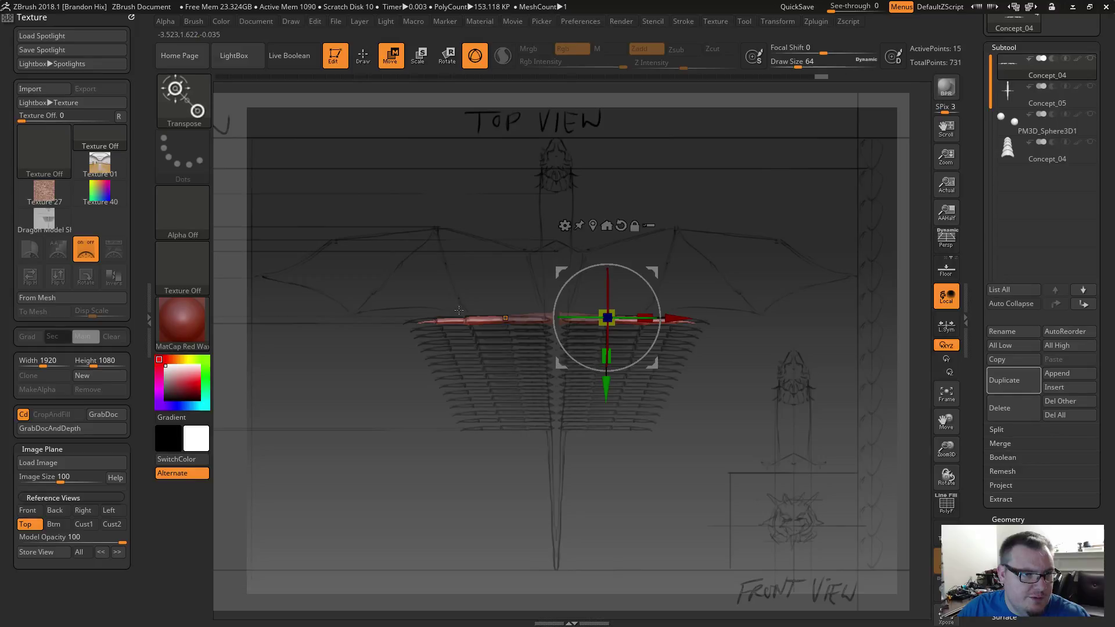
key("ctrl")
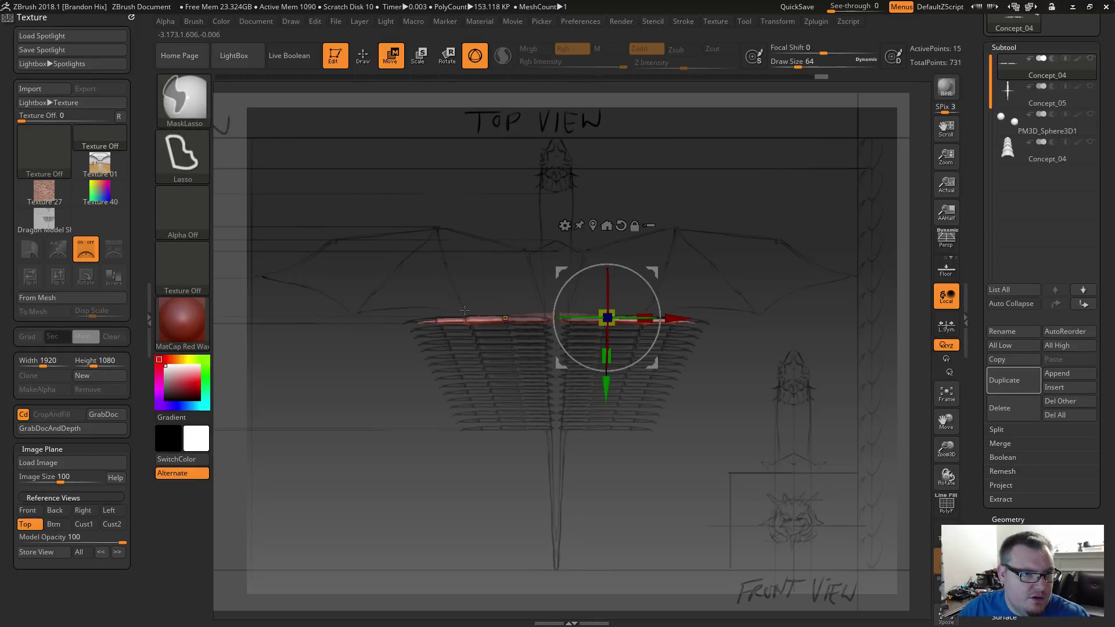
mouse_move(463, 334)
left_mouse_down("ctrl")
mouse_move(363, 302)
mouse_move(465, 305)
left_mouse_up("ctrl")
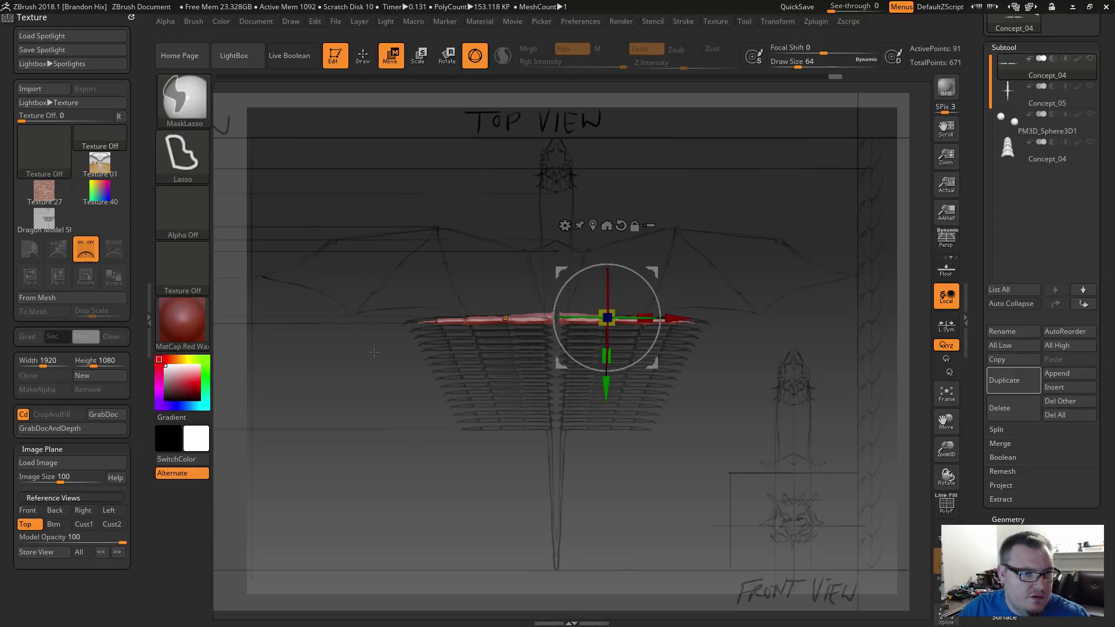
left_click(482, 284, "ctrl")
key("ctrl")
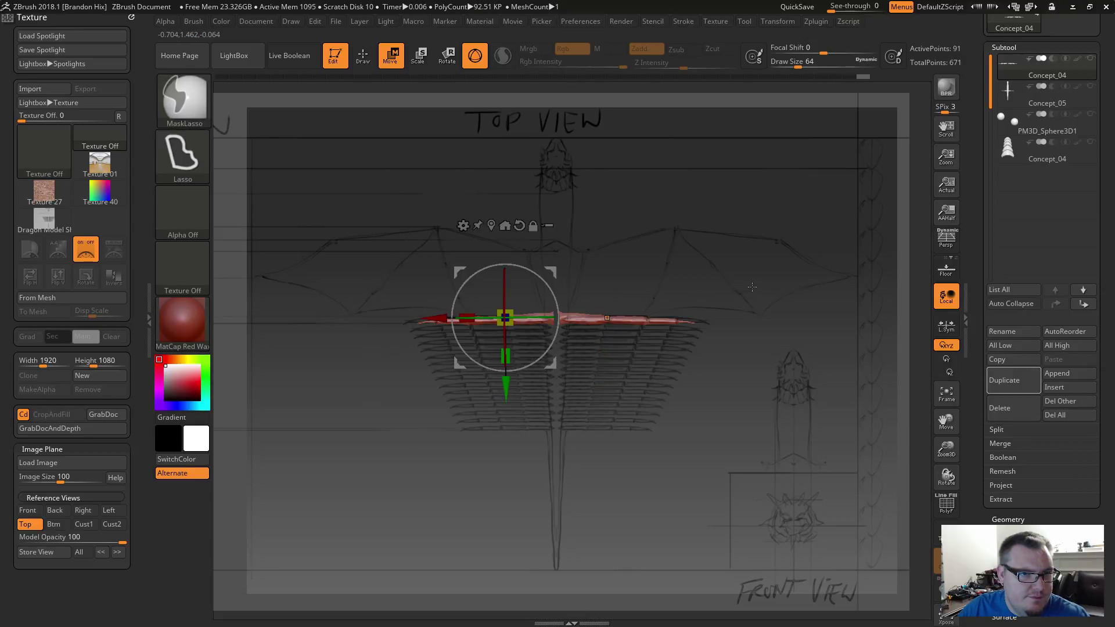
mouse_move(676, 289)
left_mouse_down("ctrl")
mouse_move(732, 308)
mouse_move(750, 351)
mouse_move(697, 352)
left_mouse_up("ctrl")
left_click(645, 249, "ctrl")
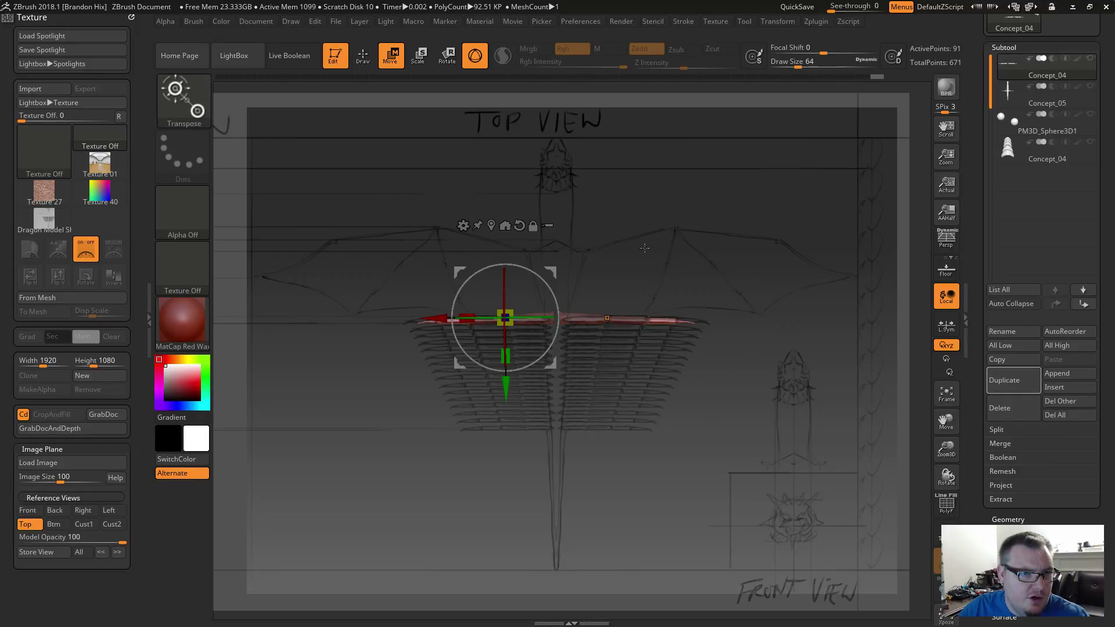
left_click(649, 320)
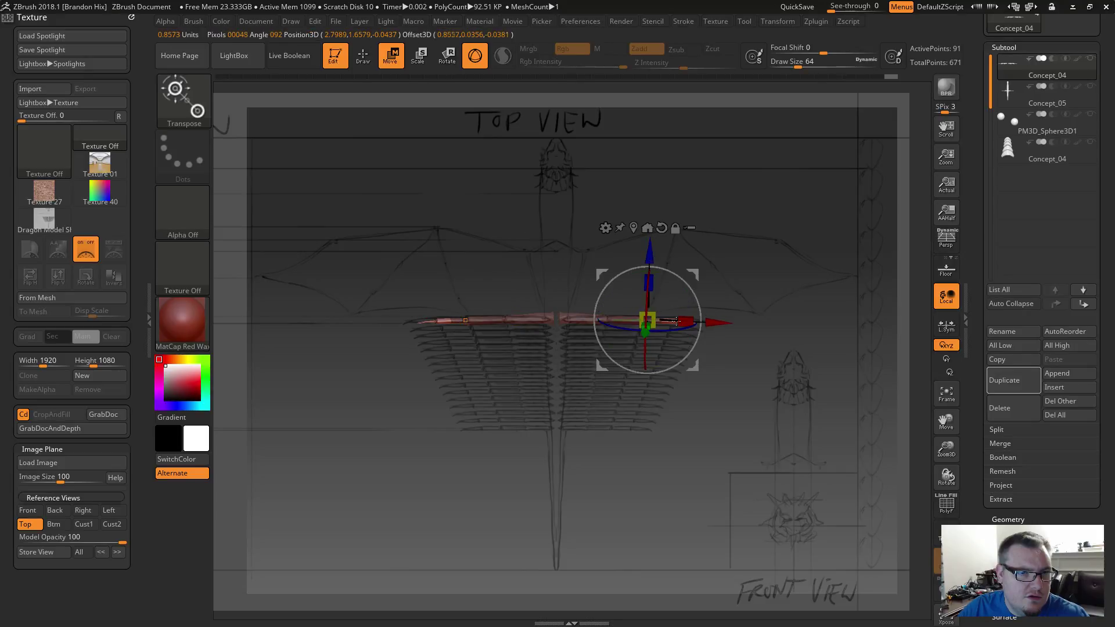
left_click_drag(676, 321, 711, 321)
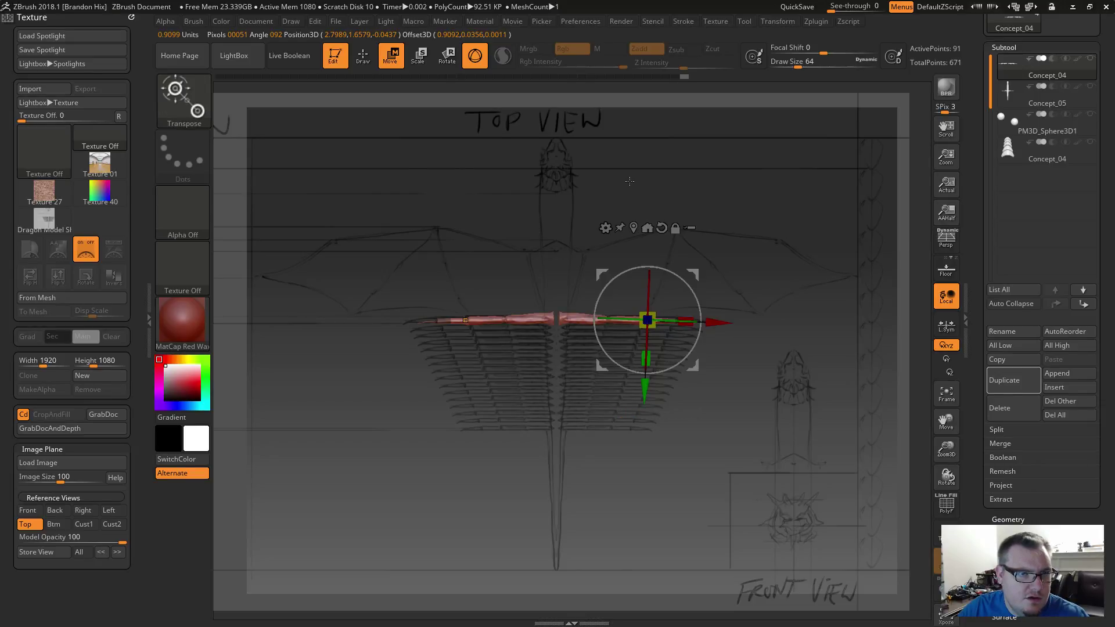
Mask the arms except their tips and scale the tips outward to the drawn claw ends of the first leg row.
key("q")
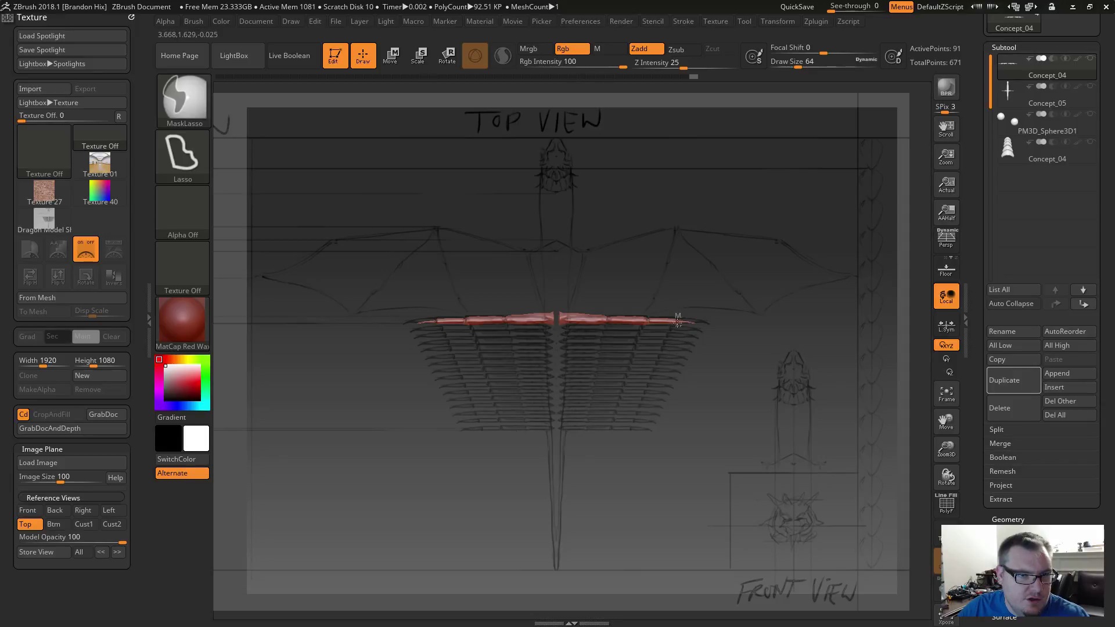
left_click(714, 302, "ctrl")
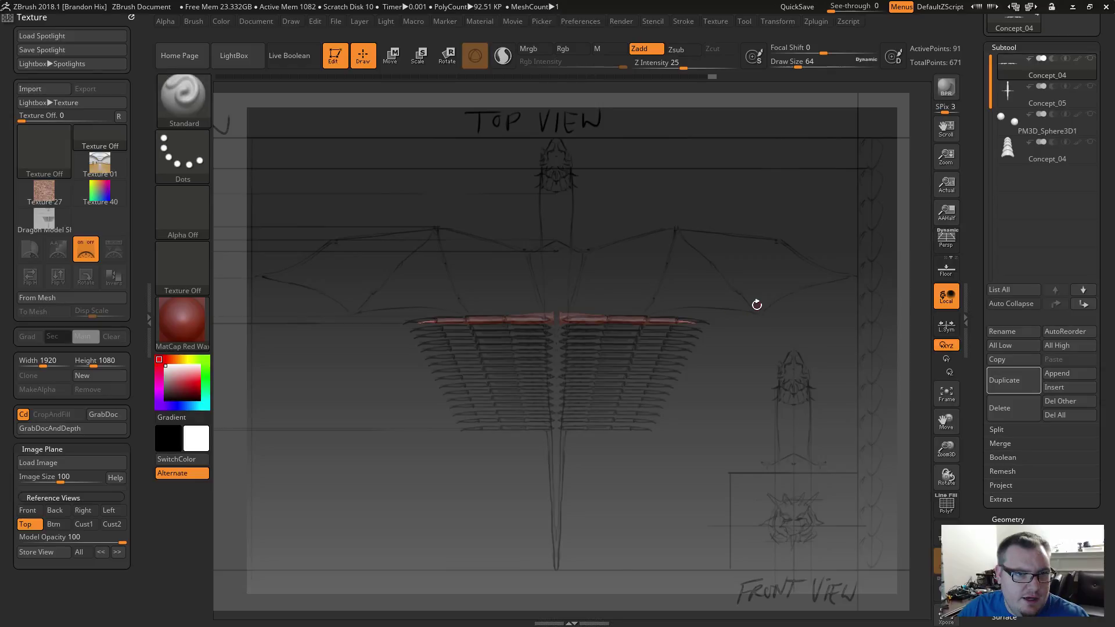
key("r")
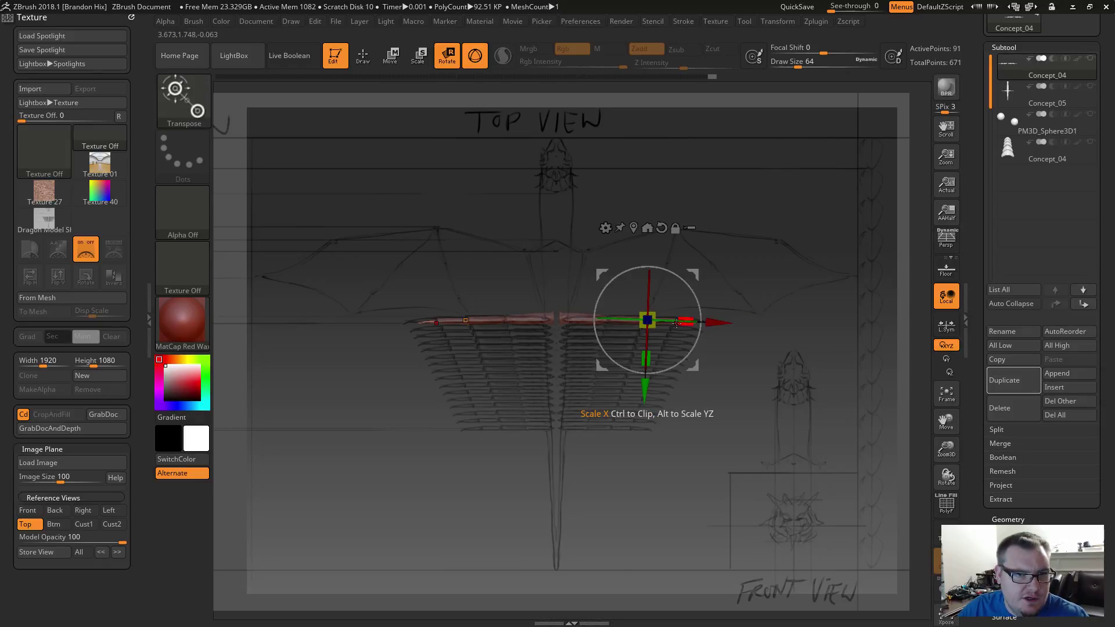
left_click_drag(689, 324, 693, 324)
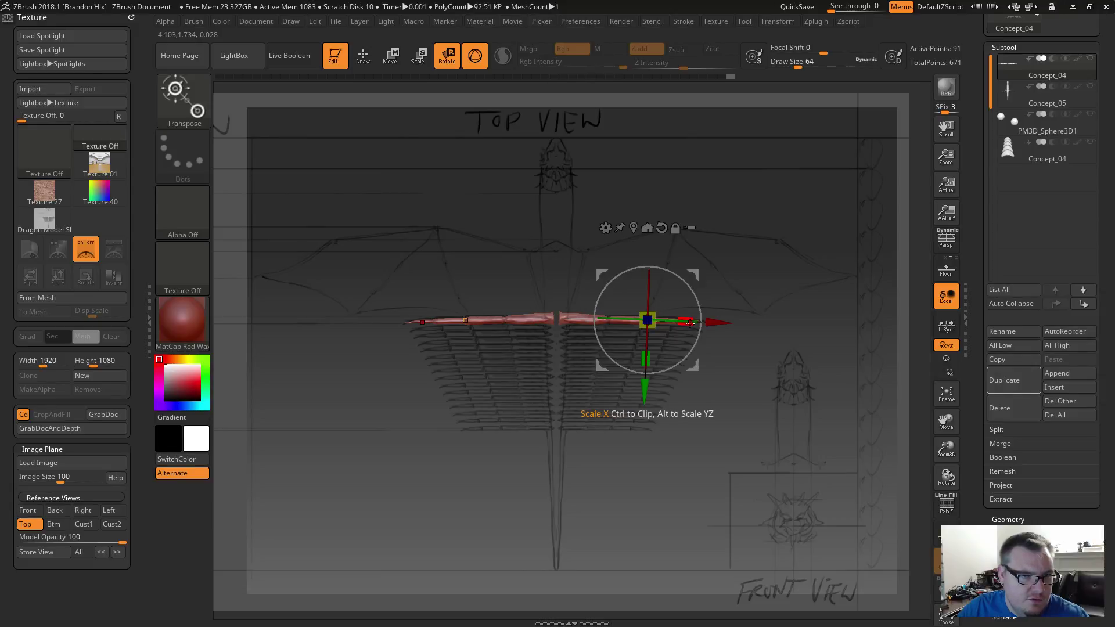
mouse_move(691, 323)
left_mouse_down()
mouse_move(646, 357)
mouse_move(648, 345)
left_mouse_up()
key("ctrl+z")
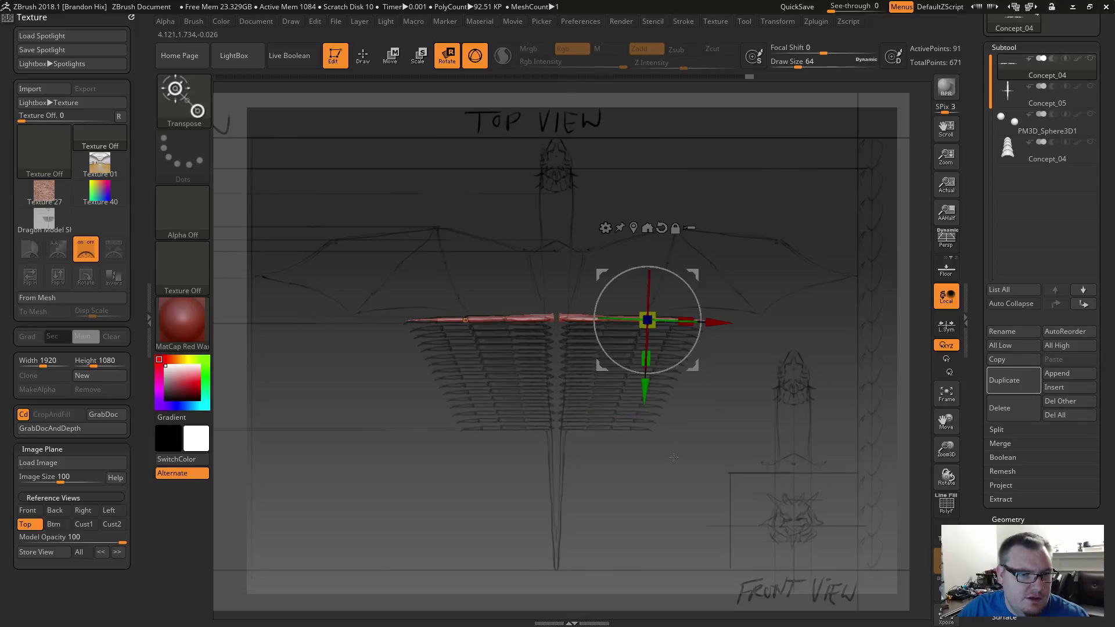
Inspect the fitted arms against the drawing from other angles, restore the Top reference view and toggle the reference off and on.
left_click_drag(674, 457, 847, 342)
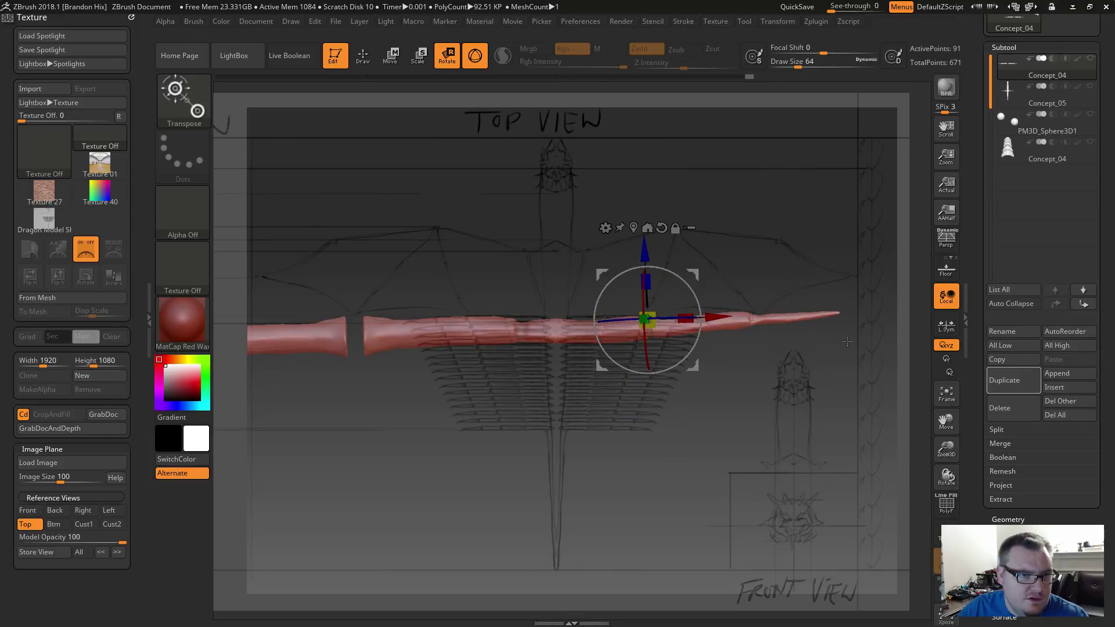
mouse_move(743, 404)
left_mouse_down()
mouse_move(749, 439)
mouse_move(745, 421)
left_mouse_up()
left_click_drag(653, 281, 653, 319)
left_click_drag(710, 363, 703, 406)
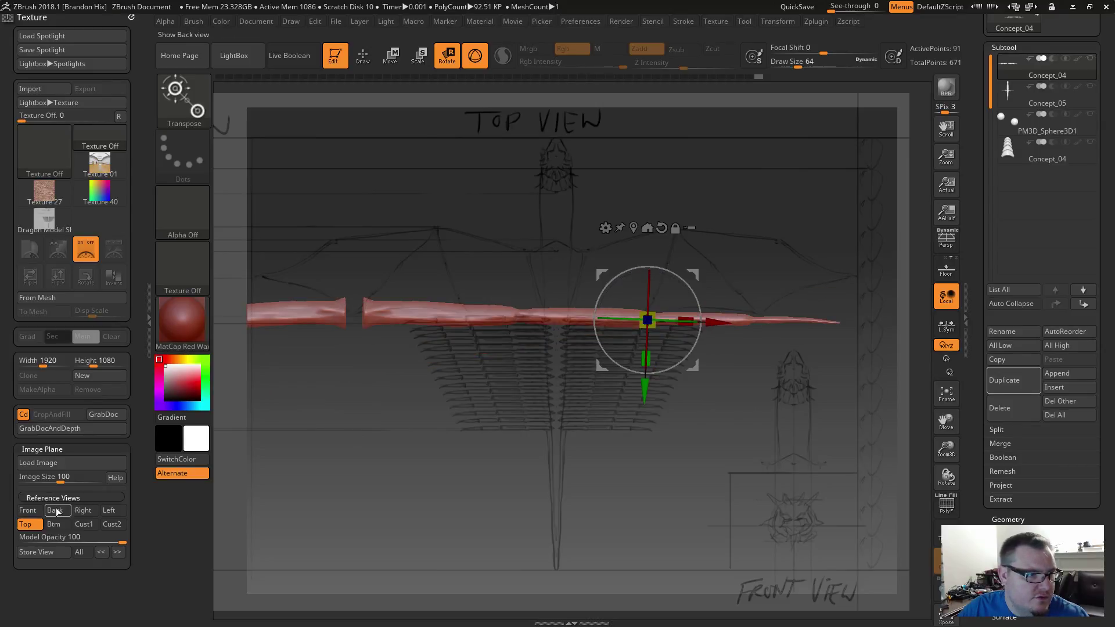
left_click(28, 525)
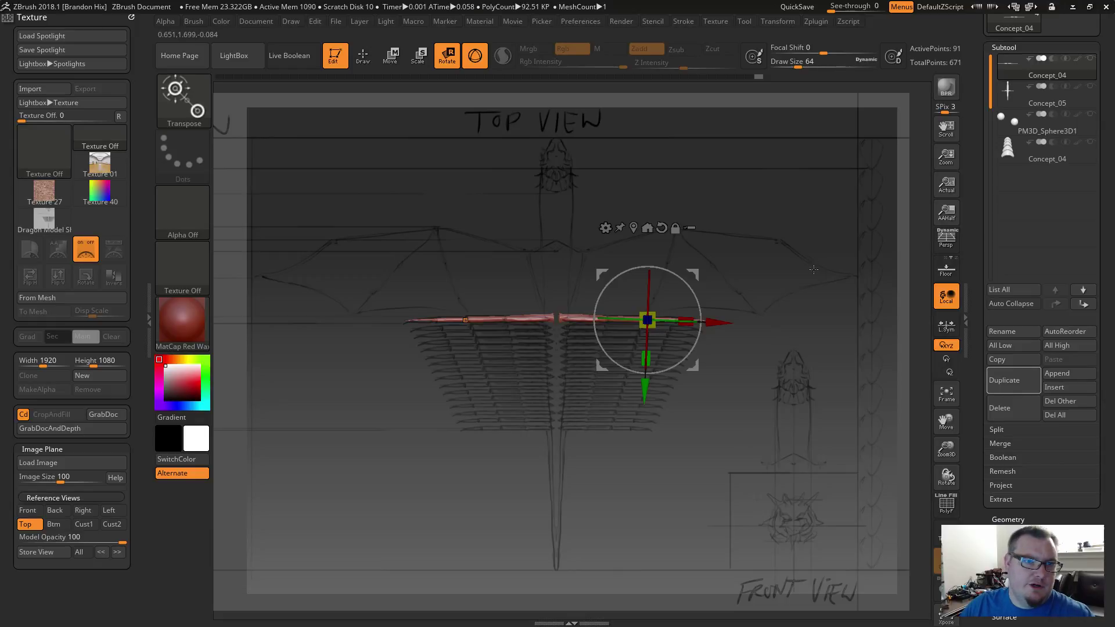
key("shift+z")
key("shift+z")
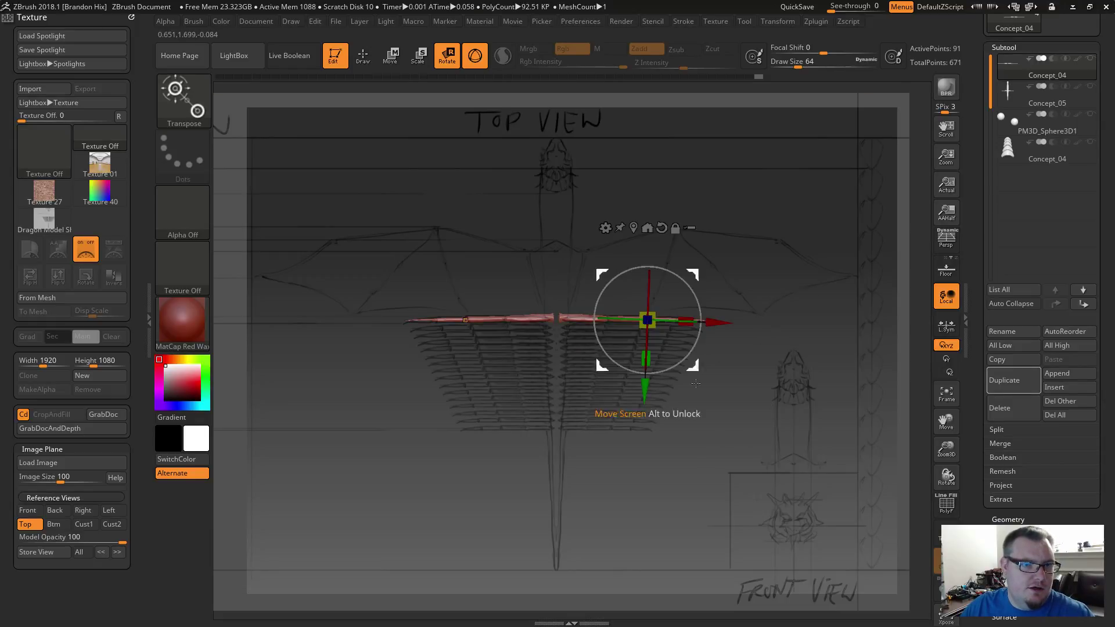
Turn on Array Mesh for the fitted arms and switch from Rotate to Draw mode.
left_click(1008, 47)
left_click(1009, 75)
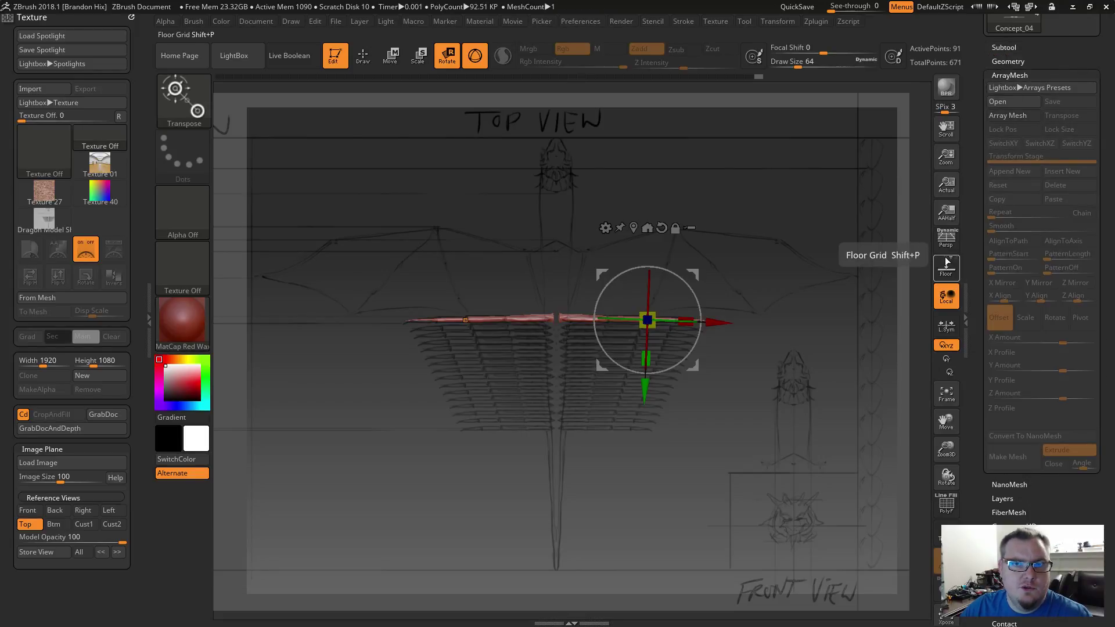
left_click(1008, 115)
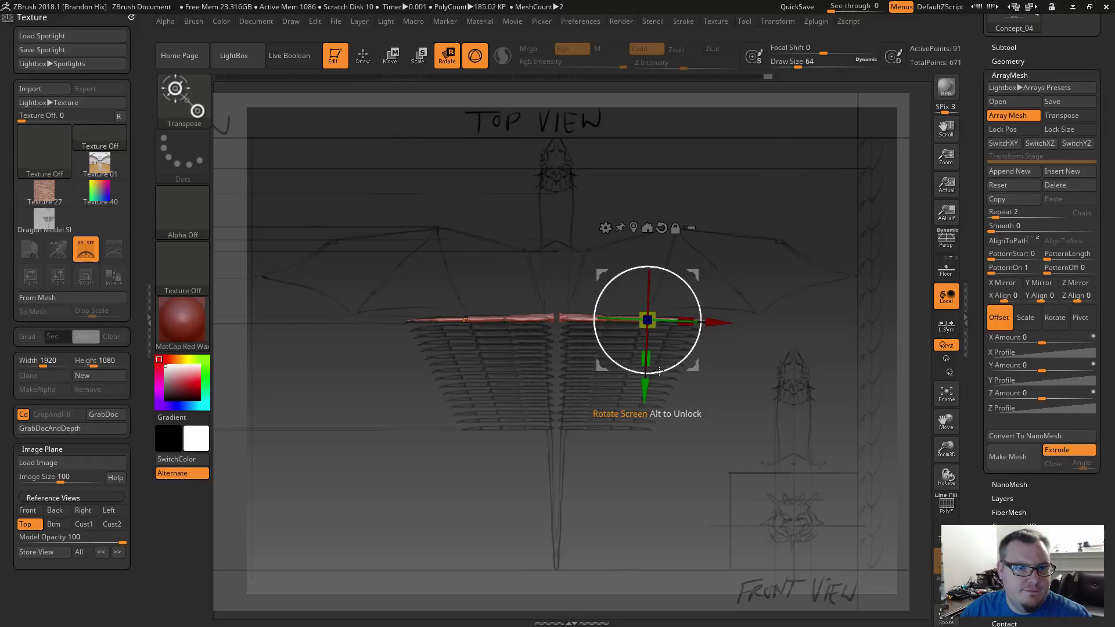
key("q")
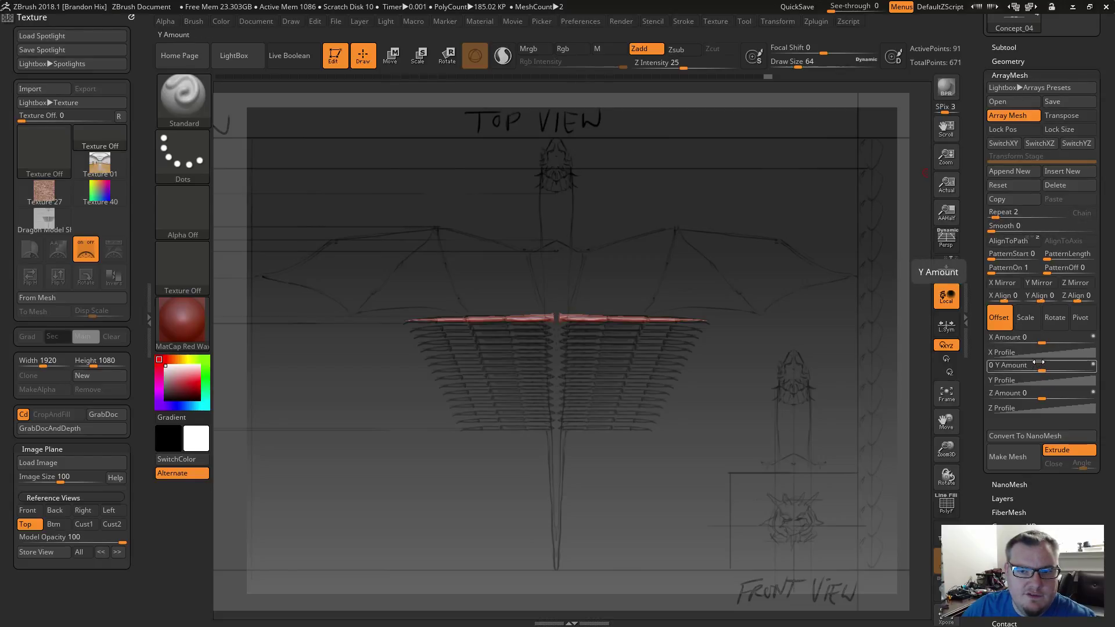
Try the leg array with 7 repeats and a Y offset of about 12.22 to spread the rows down the body.
left_click_drag(1040, 369, 1065, 371)
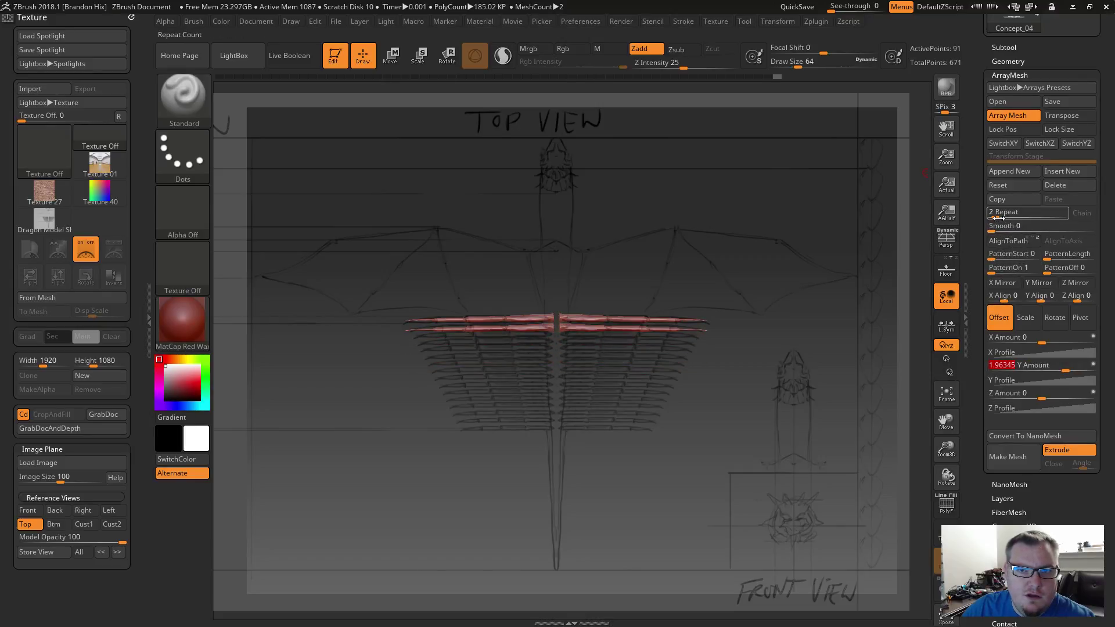
left_click_drag(1000, 215, 1004, 216)
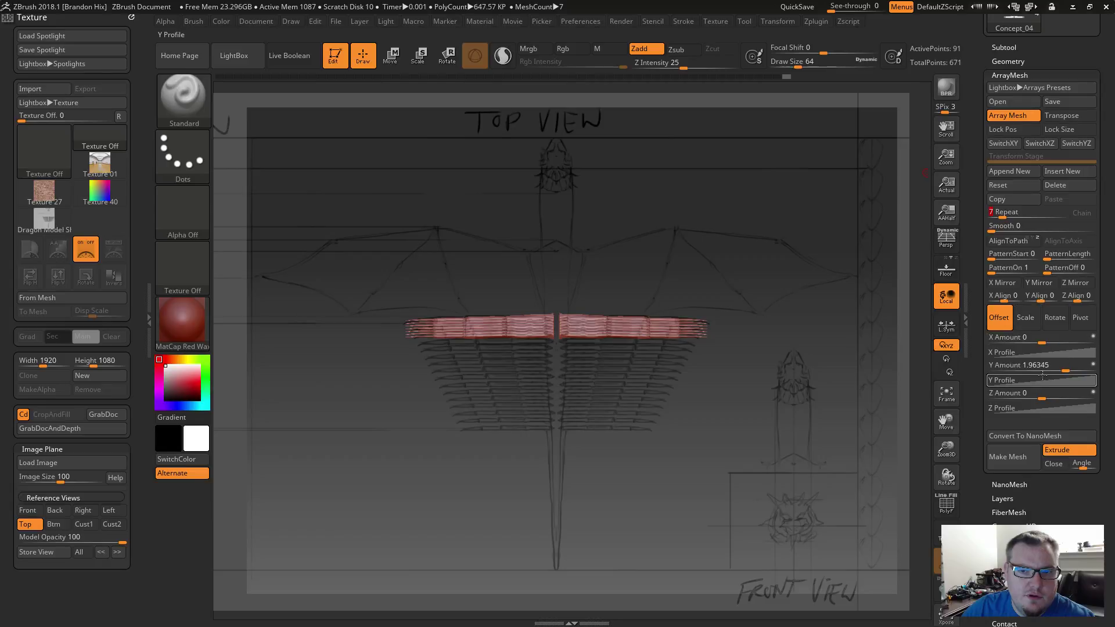
left_click(1044, 395)
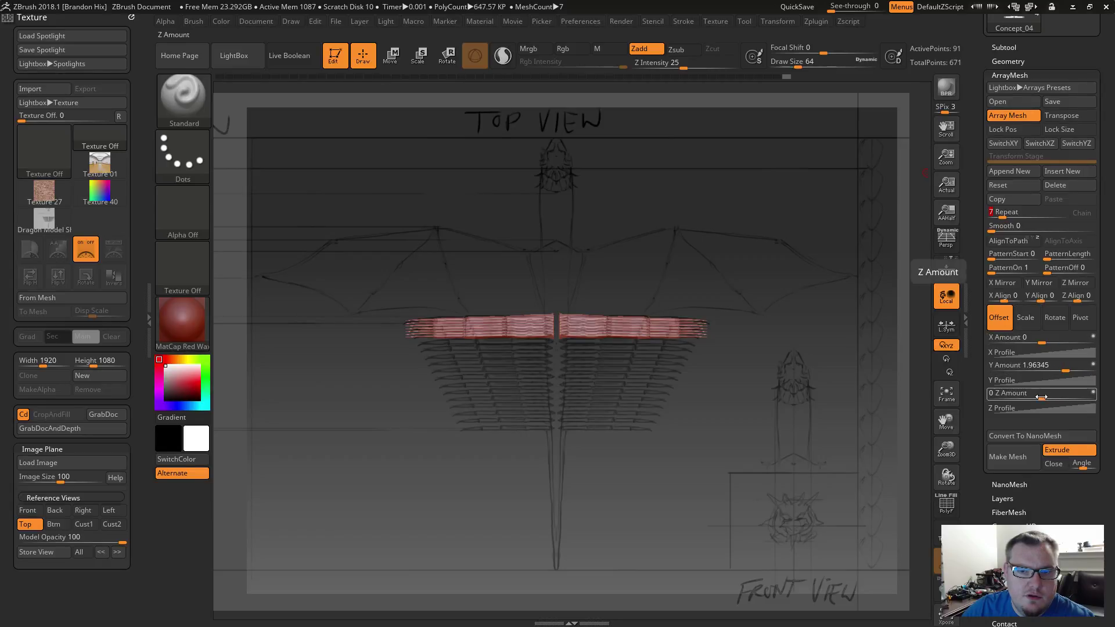
left_click_drag(1067, 371, 1088, 369)
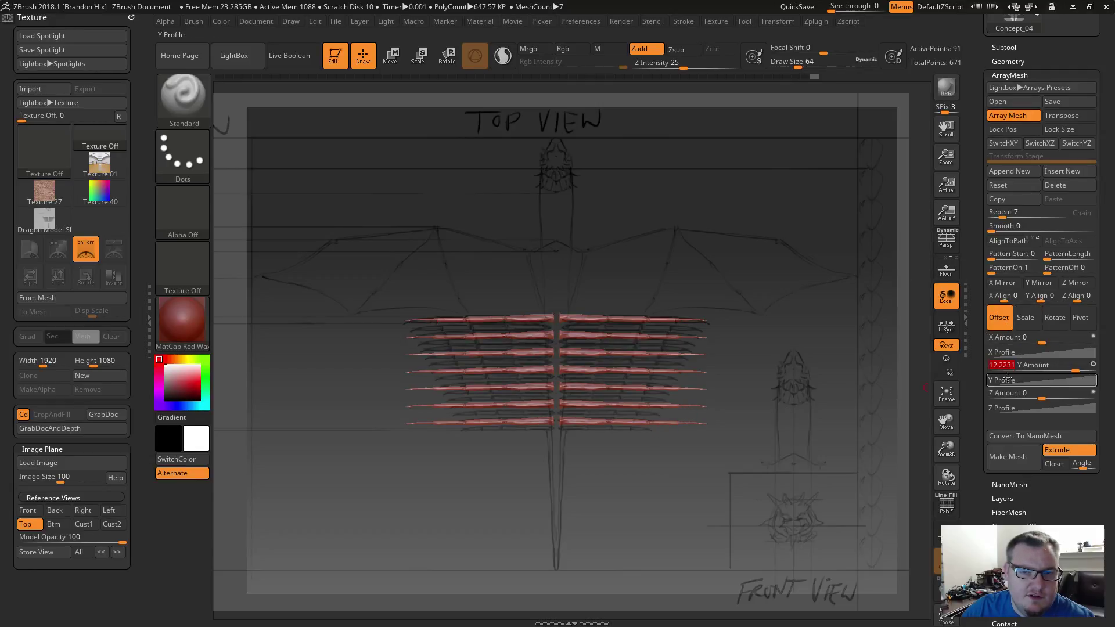
Set the array's repeat count to 16 and fine-tune its Y offset to 11.8 to match the drawn leg rows.
left_click(1005, 211)
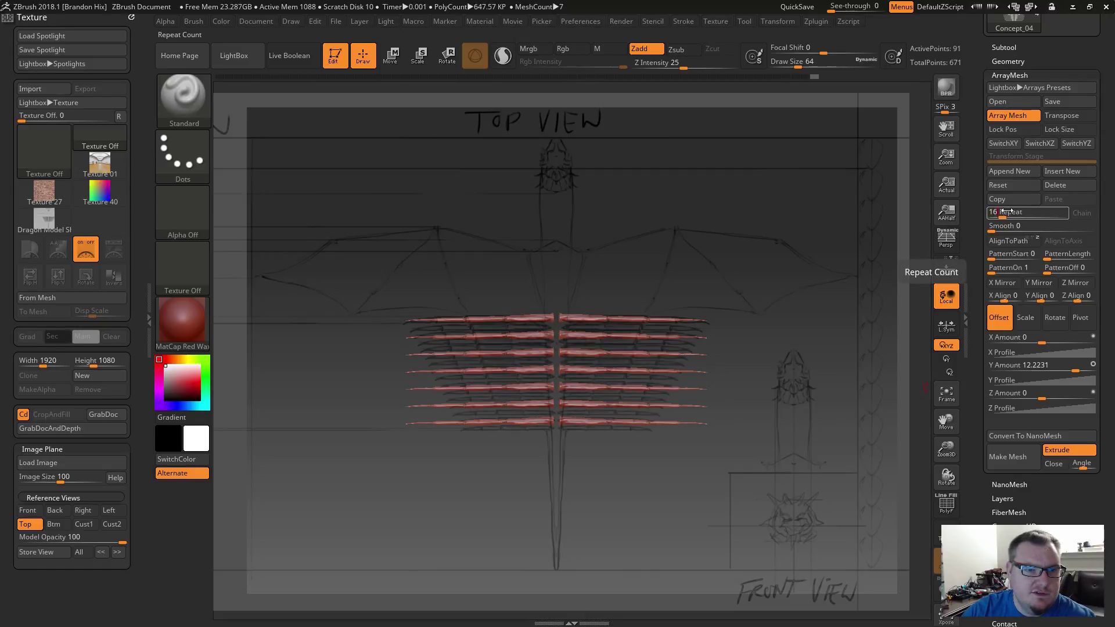
key("Return")
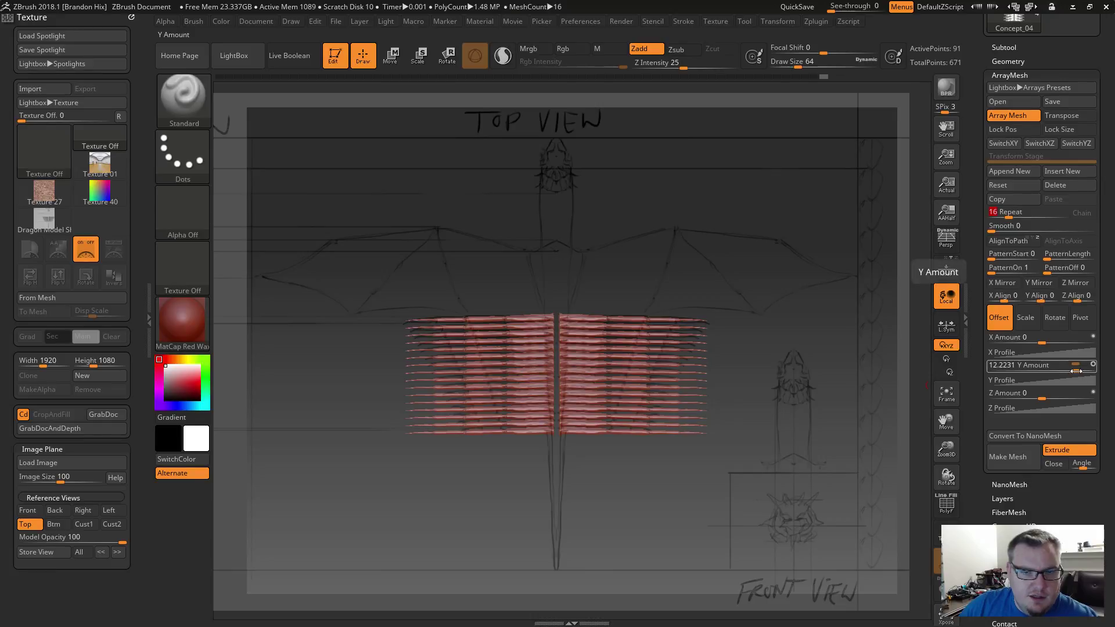
left_click_drag(1076, 370, 1077, 370)
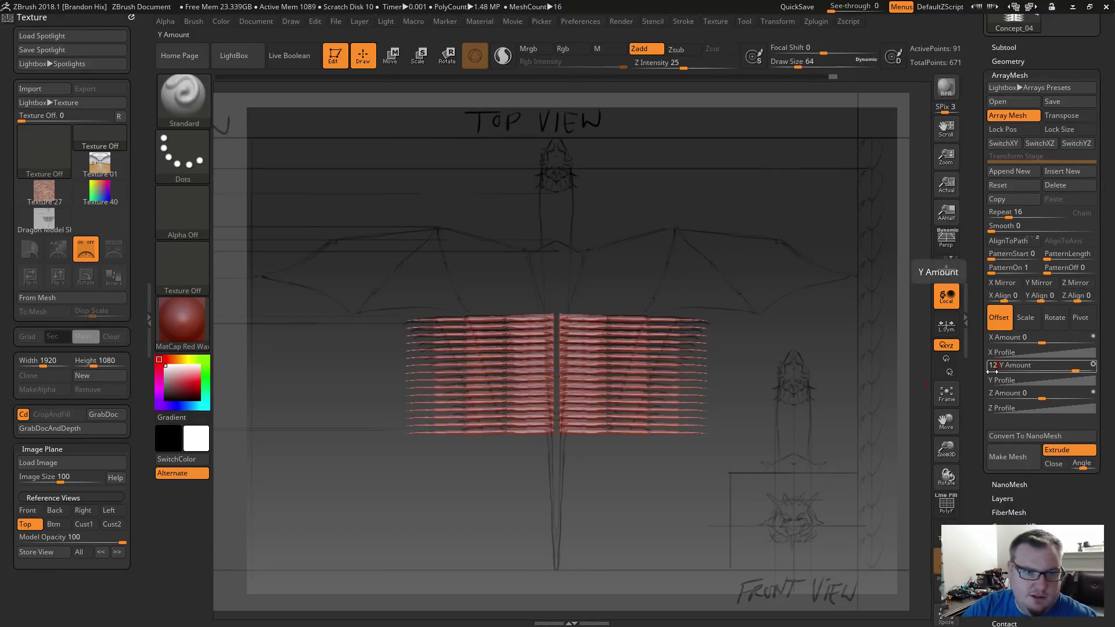
key("Return")
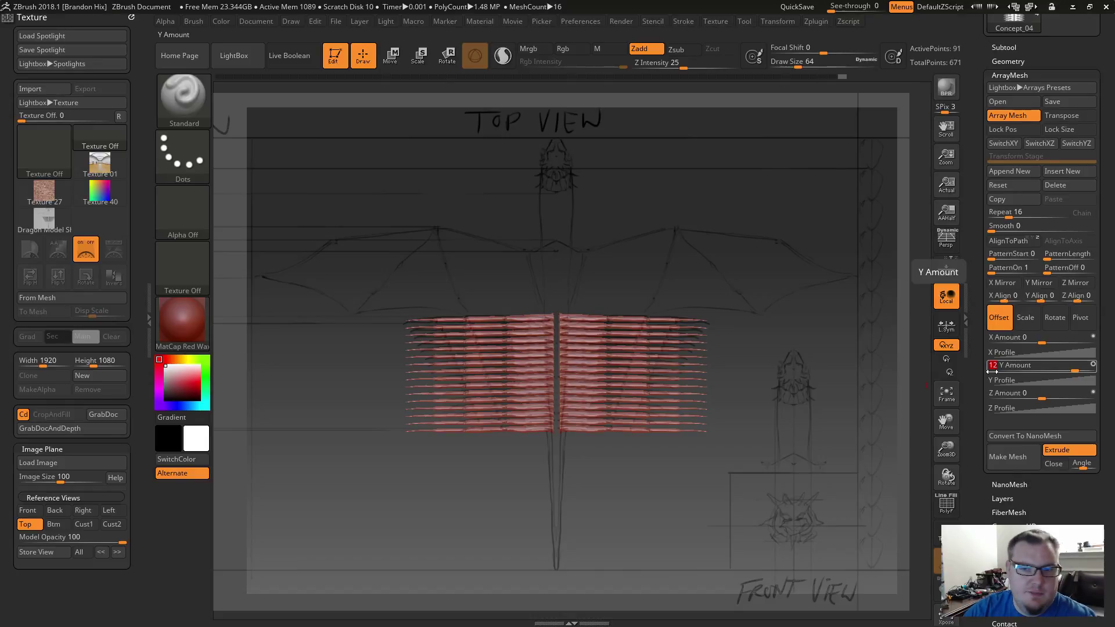
type("5")
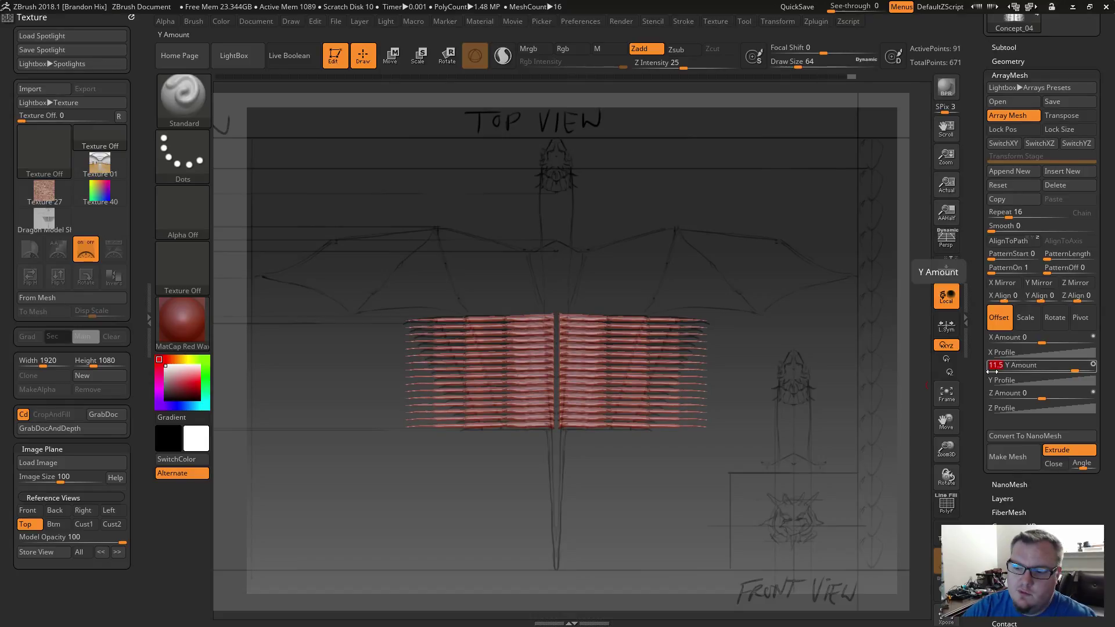
type("1")
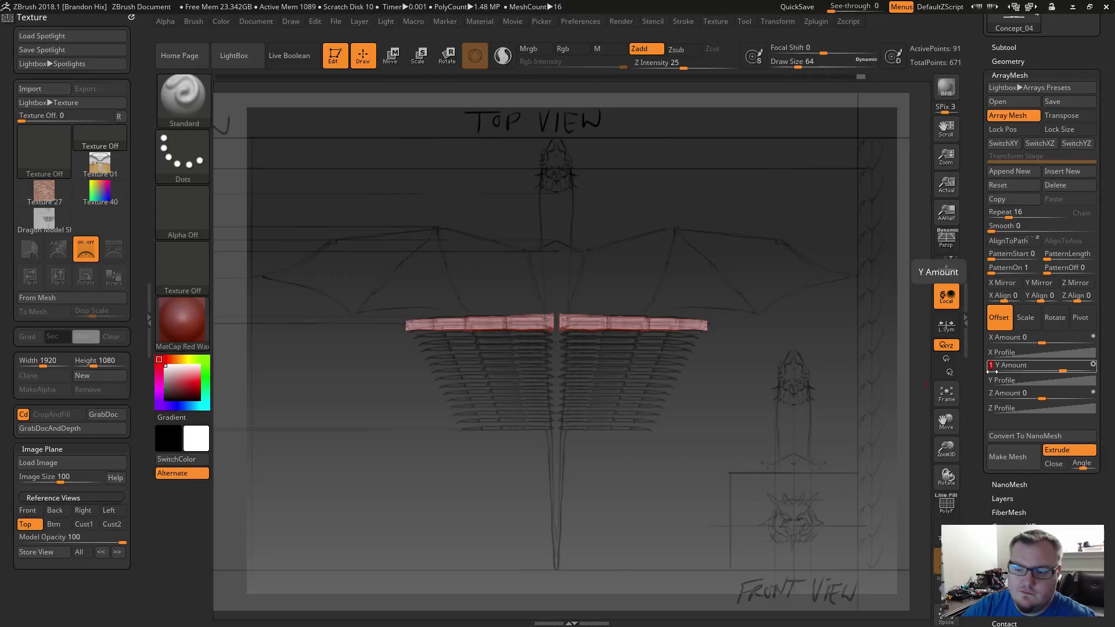
type("1.8")
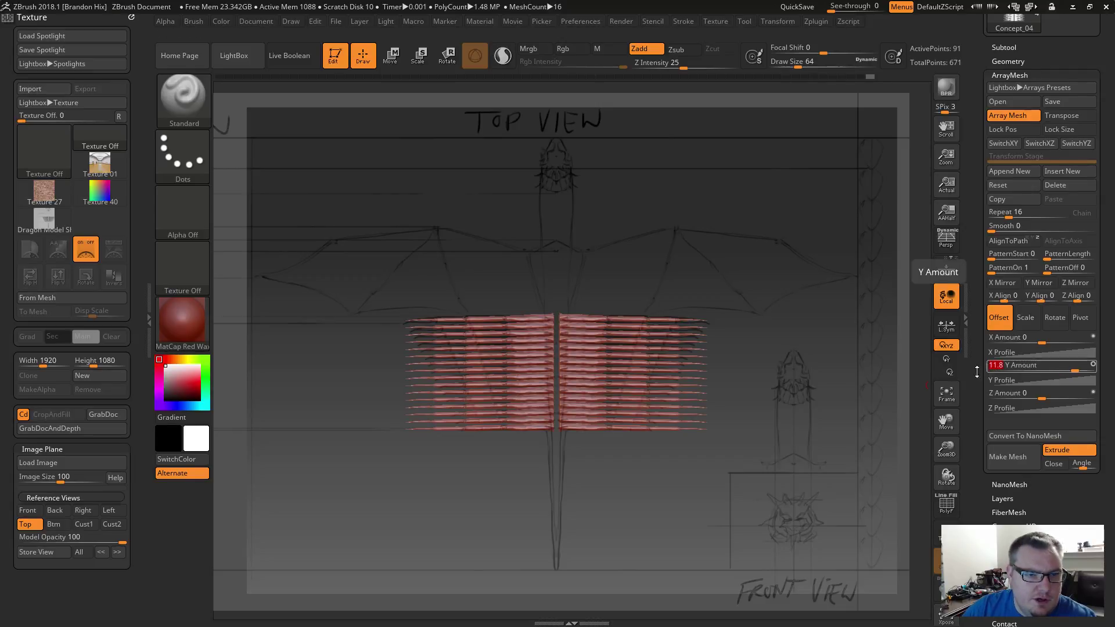
key("Return")
Set the array's X scale to about 0.62 so the leg rows taper like the drawing, and hide the reference image.
left_click(1025, 317)
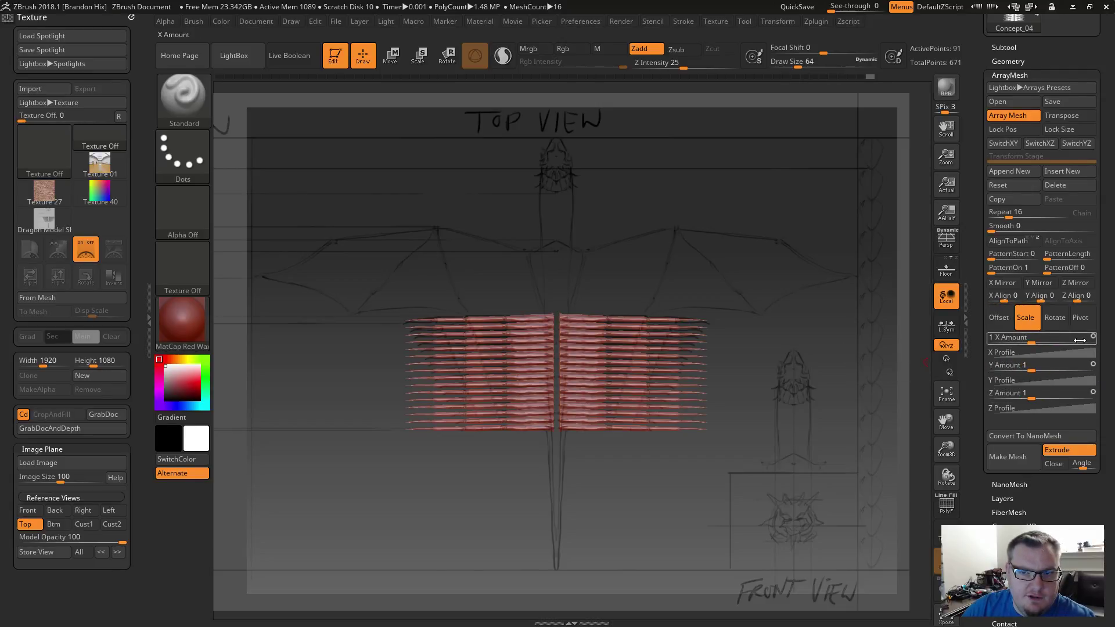
left_click_drag(1036, 342, 1027, 342)
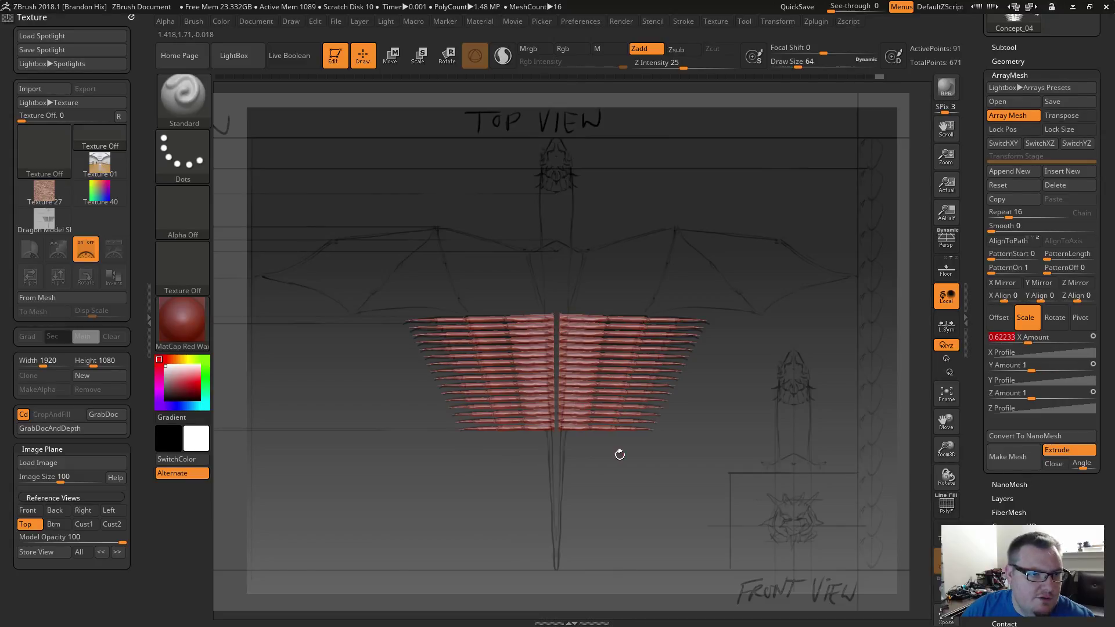
mouse_move(555, 511)
left_mouse_down()
mouse_move(720, 273)
mouse_move(772, 334)
left_mouse_up()
key("z")
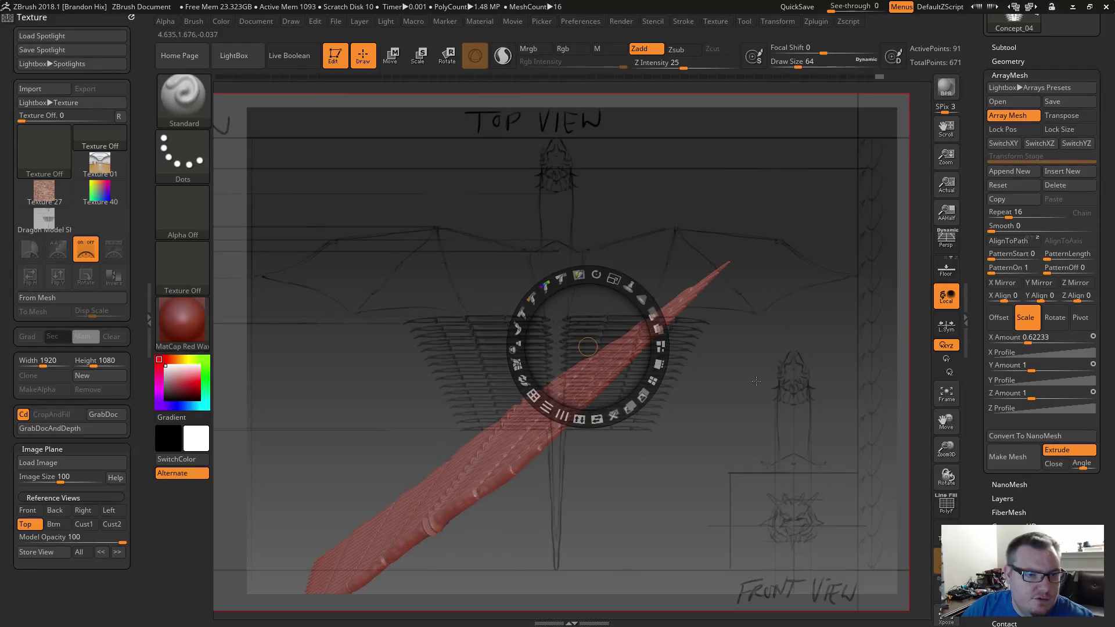
key("z")
key("shift+z")
Examine the arrayed leg rows up close, checking their spacing and the gap along the centre line.
mouse_move(757, 379)
left_mouse_down()
mouse_move(795, 354)
mouse_move(799, 391)
mouse_move(751, 366)
mouse_move(711, 166)
mouse_move(757, 150)
left_mouse_up()
left_click_drag(664, 160, 687, 179, "alt")
left_click_drag(596, 157, 625, 174, "alt")
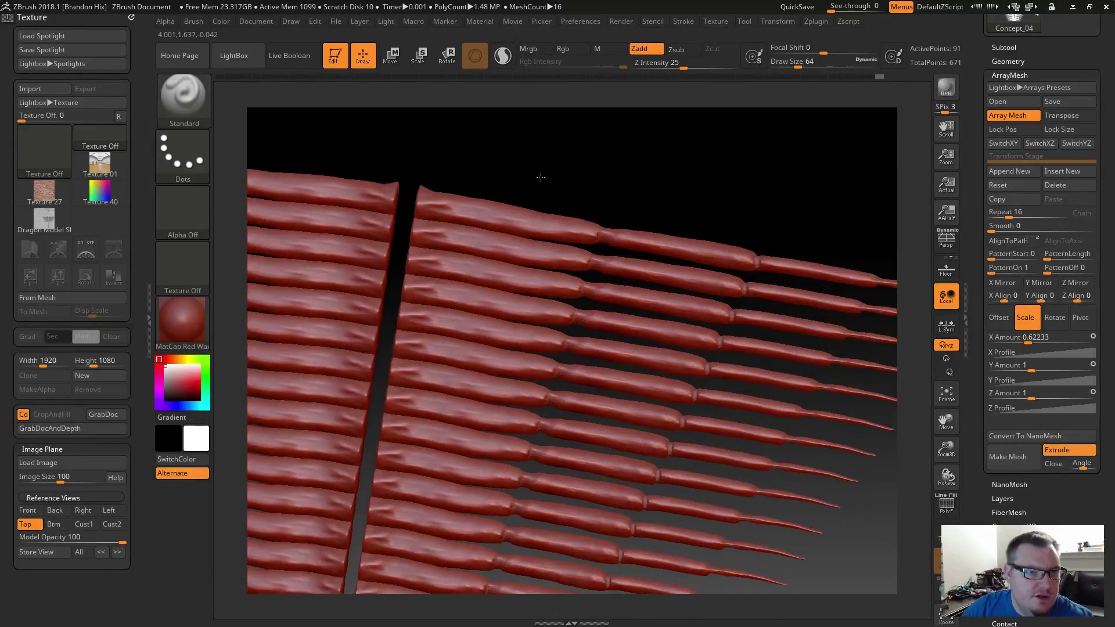
left_click_drag(522, 159, 686, 195, "alt")
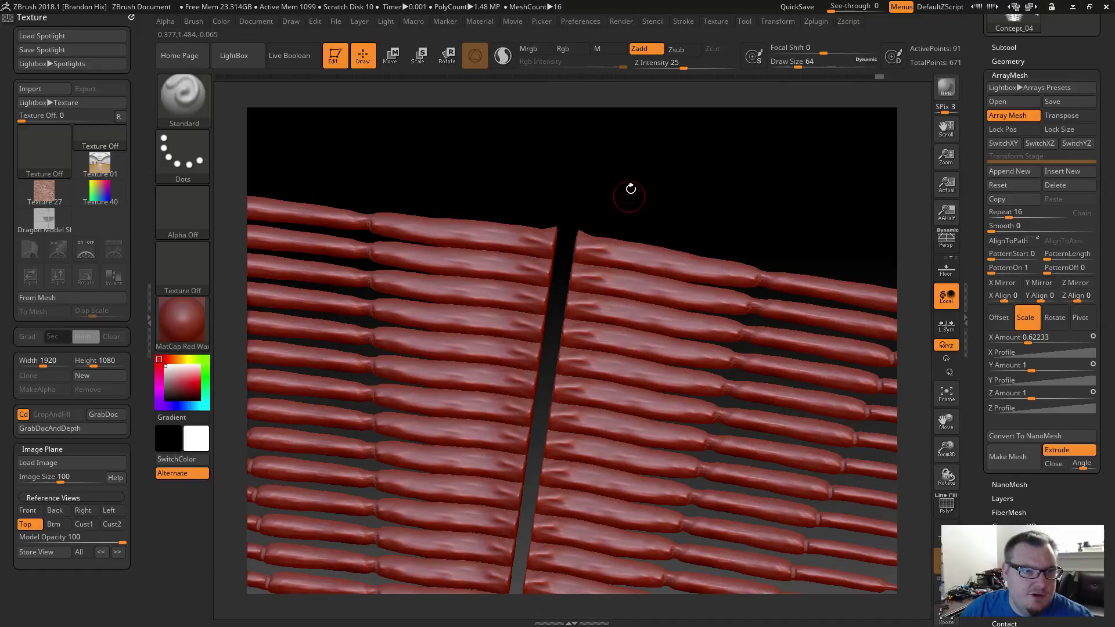
left_click_drag(630, 170, 704, 255, "alt")
left_click_drag(555, 204, 924, 339, "alt")
left_click_drag(690, 256, 516, 129)
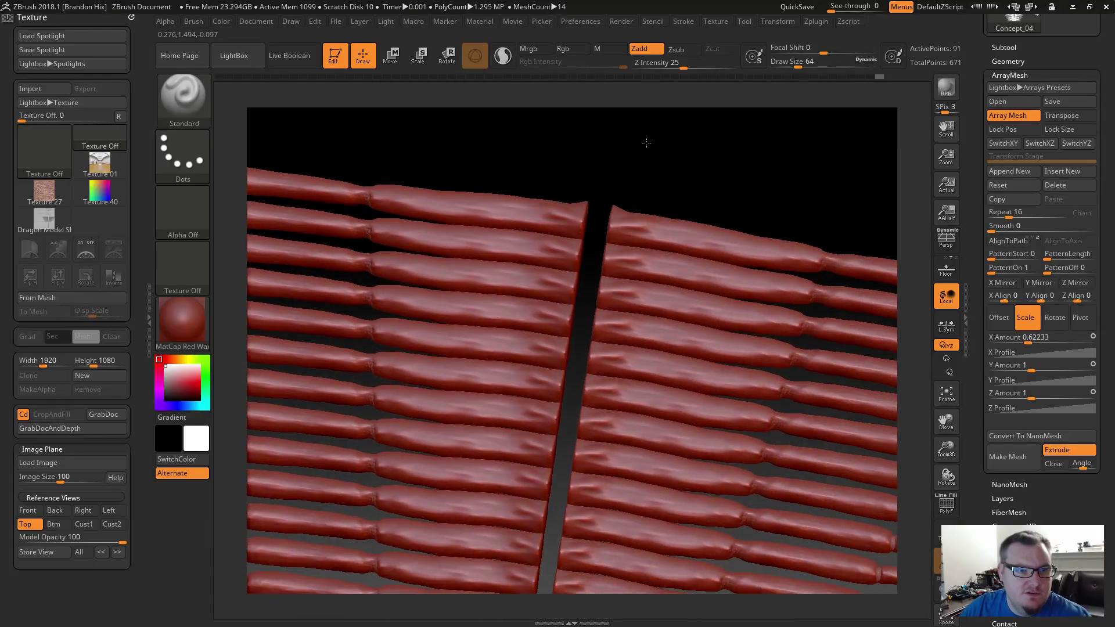
left_click_drag(648, 145, 662, 157)
left_click_drag(799, 172, 607, 160)
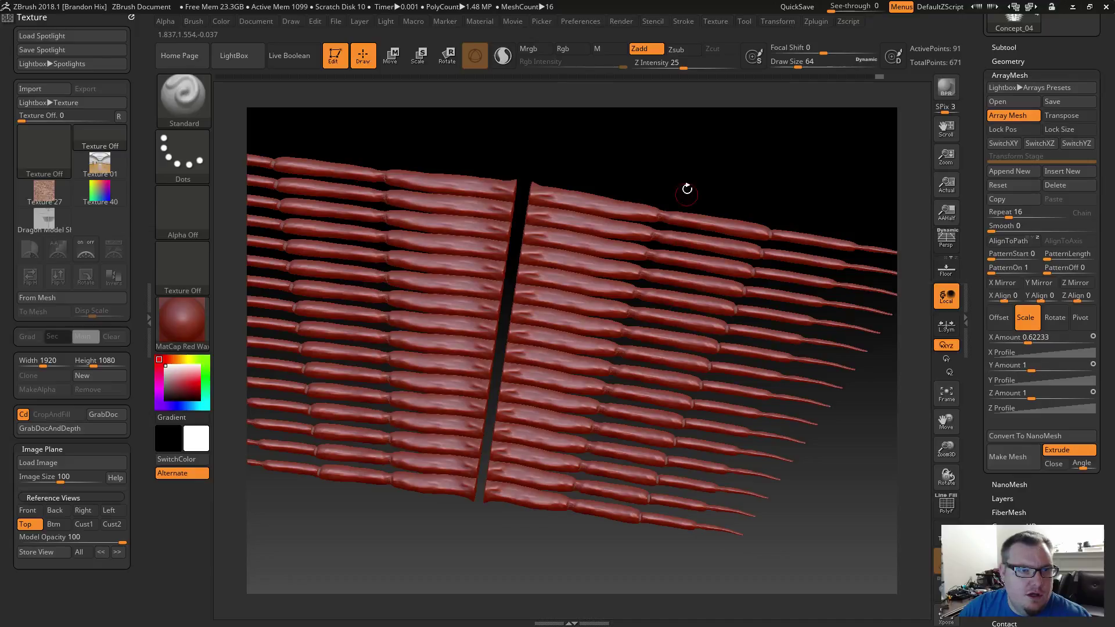
mouse_move(691, 176)
left_mouse_down()
mouse_move(692, 189)
mouse_move(693, 175)
left_mouse_up()
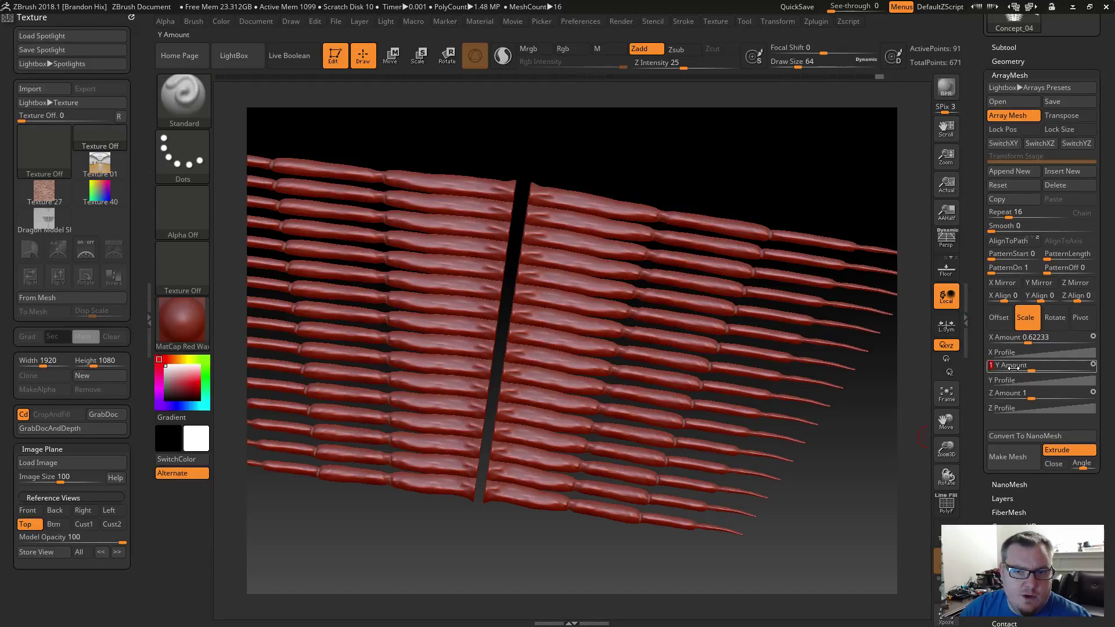
Try array Y scale values of 0.3 and 0.1, then set it to 0.9.
key("Return")
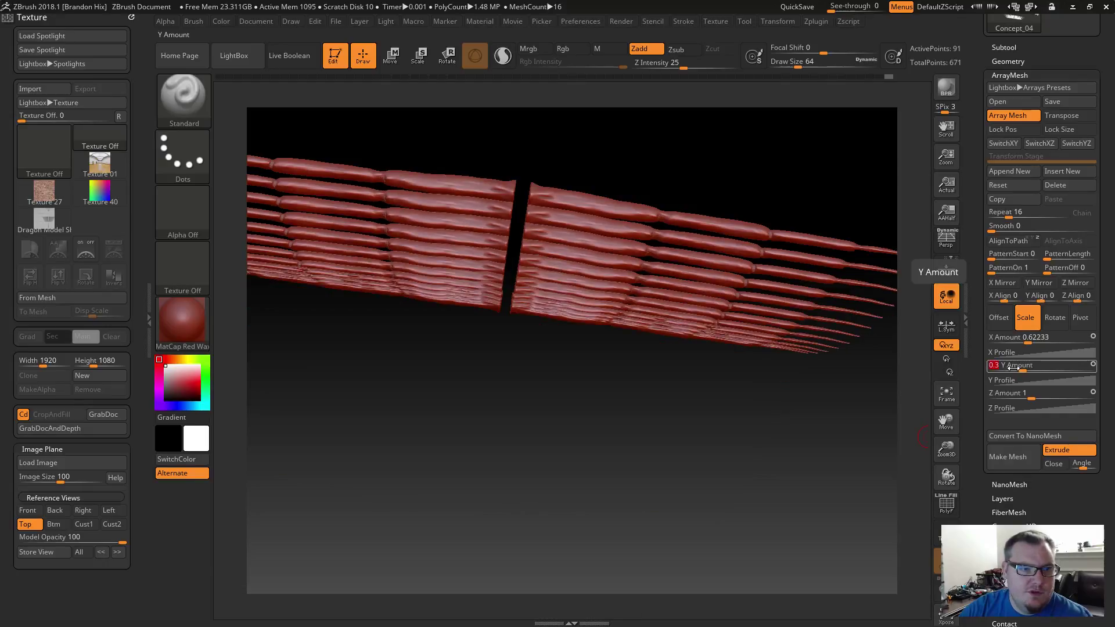
type(".1")
key("Return")
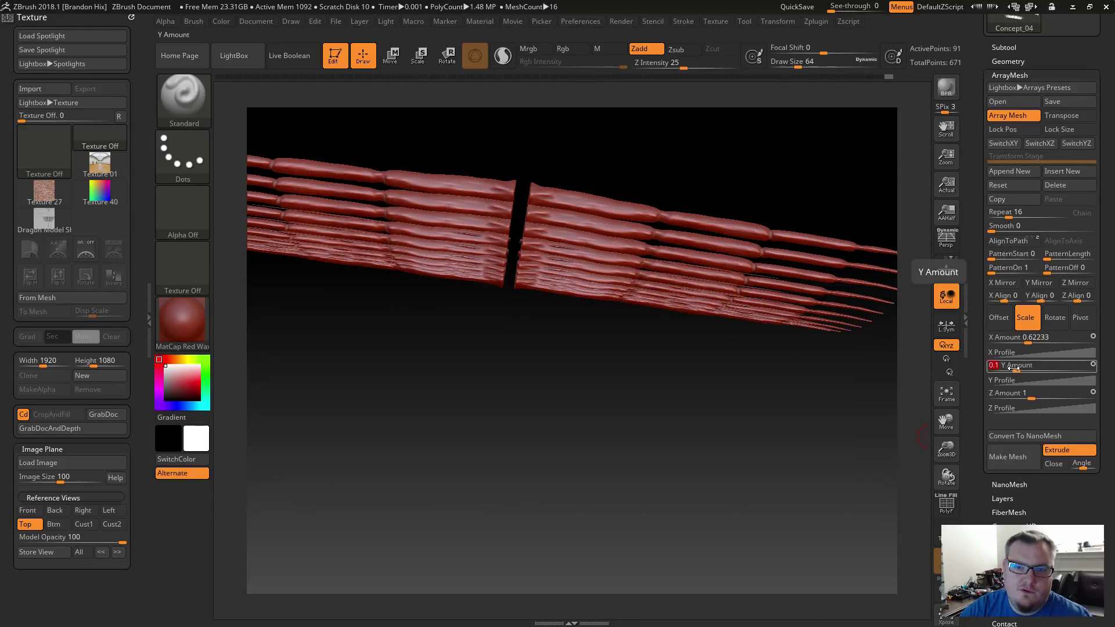
type(".9")
key("Return")
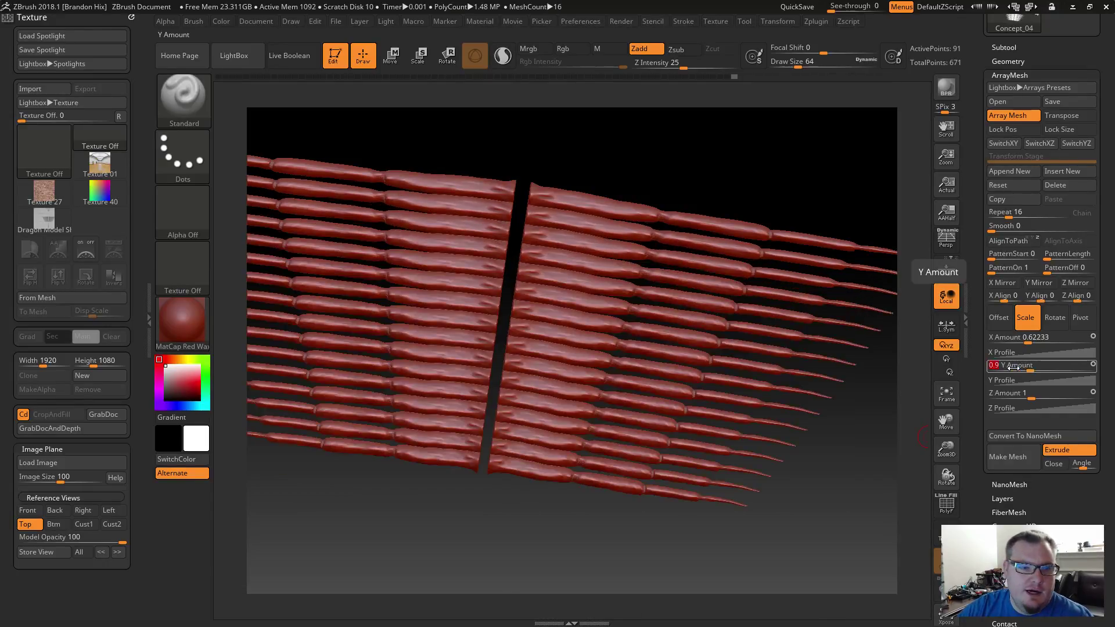
Try an array Z scale of 0.9 on the leg rows.
left_click(1013, 393)
type(".9")
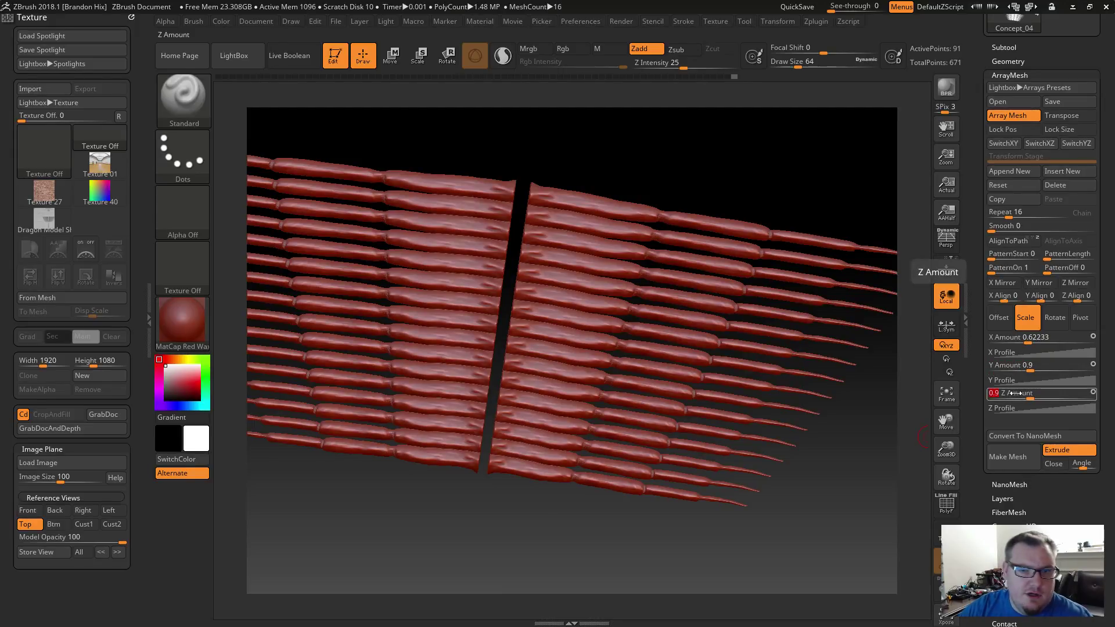
key("Return")
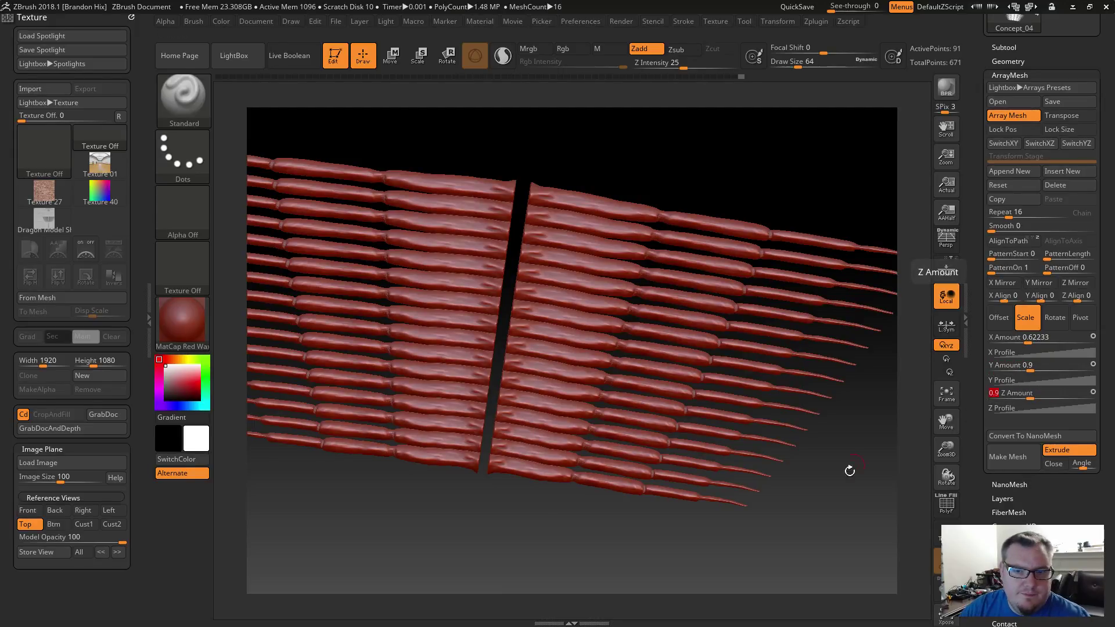
left_click_drag(851, 487, 848, 472)
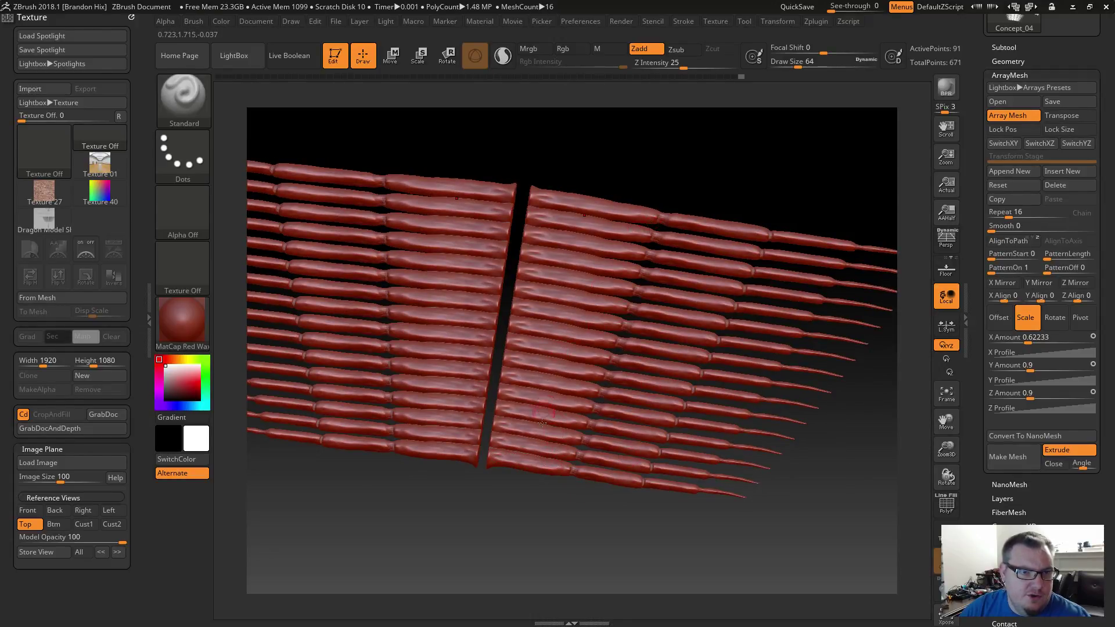
Set the array's Y and Z scale amounts to 0.8 so the leg rows get thinner toward the tail.
left_click(1028, 394)
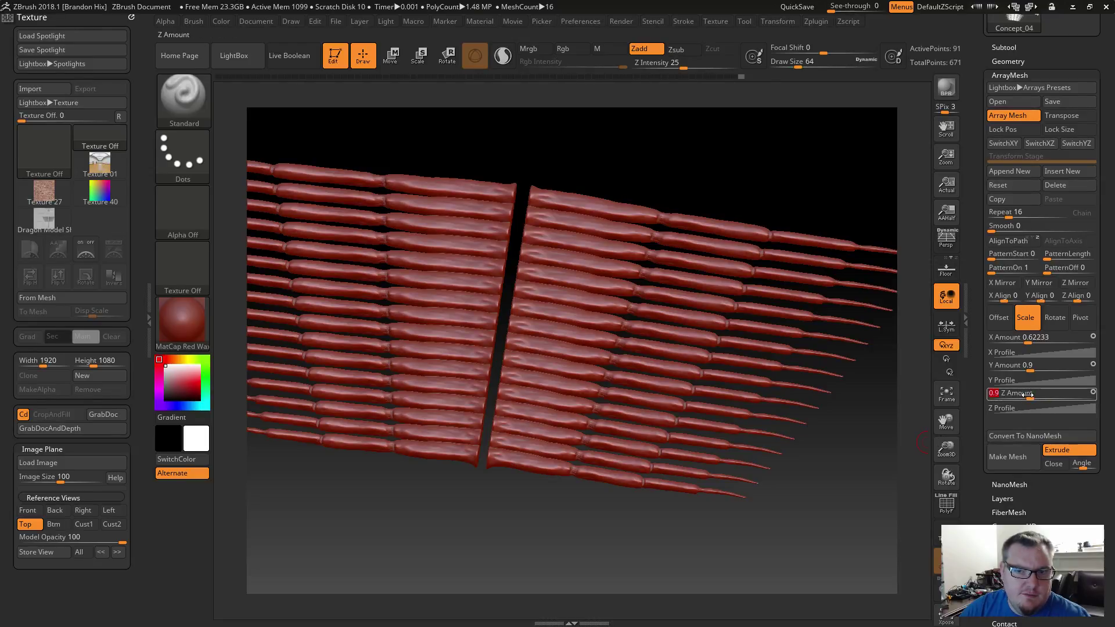
type("0.8")
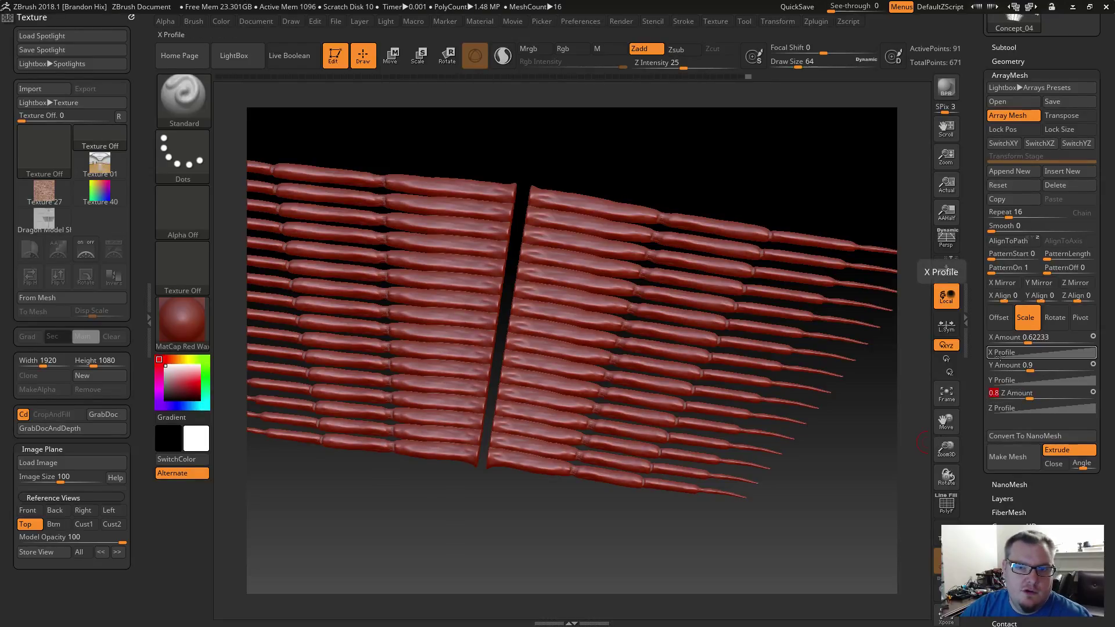
left_click_drag(1027, 366, 1021, 366)
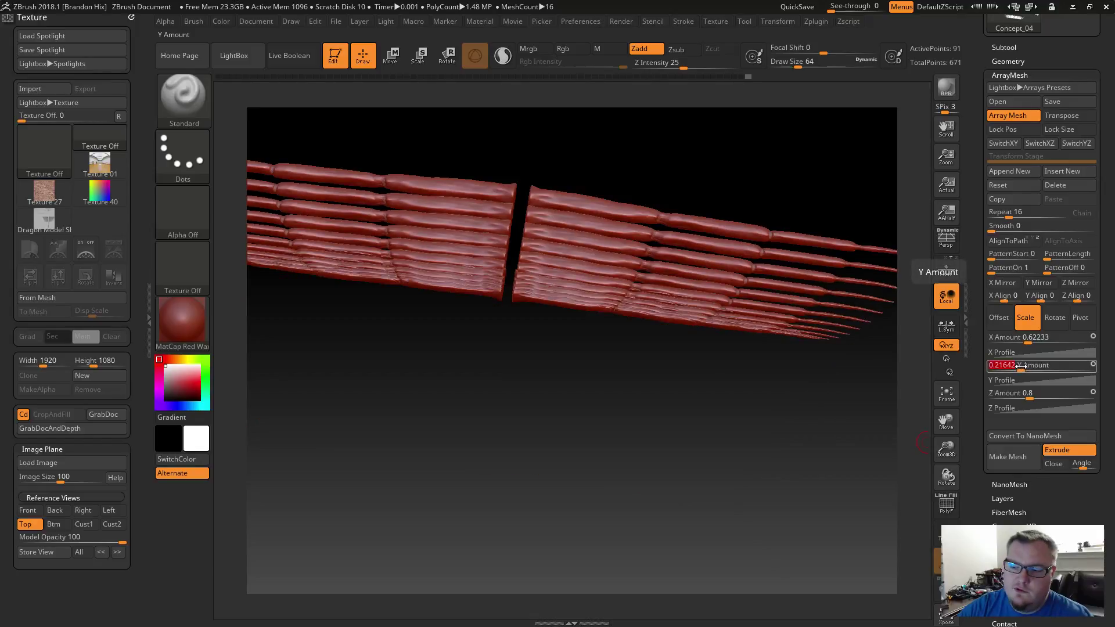
type(".8")
key("Return")
left_click_drag(635, 497, 618, 517)
Bring back the Top reference view and set the array's Y offset to 14.5 to match the drawn leg rows.
left_click(999, 317)
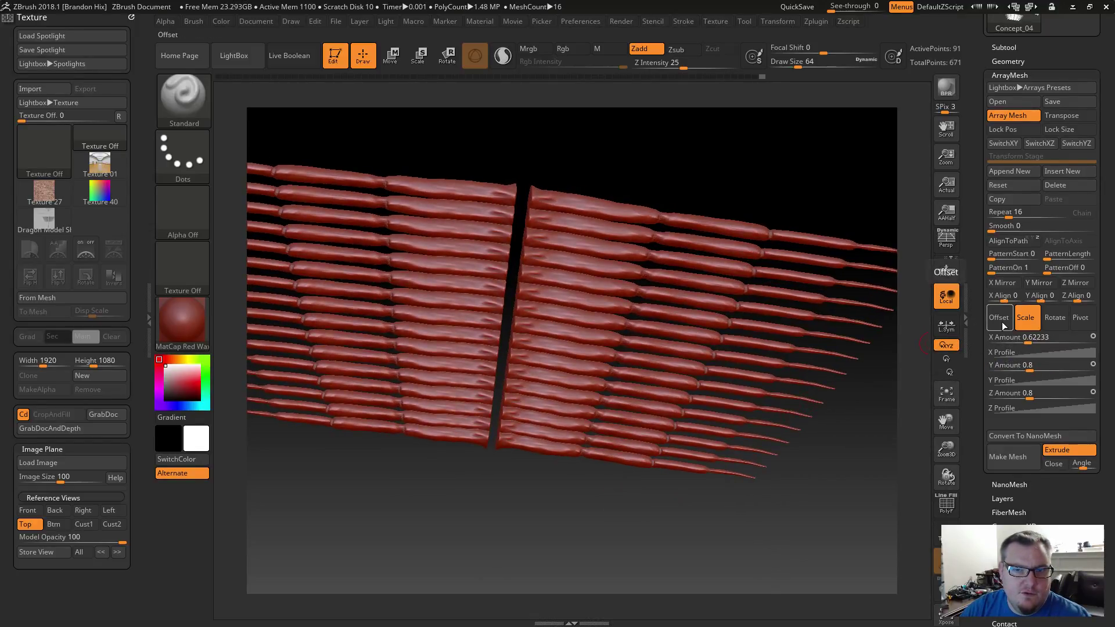
left_click_drag(1074, 371, 1078, 371)
left_click(25, 524)
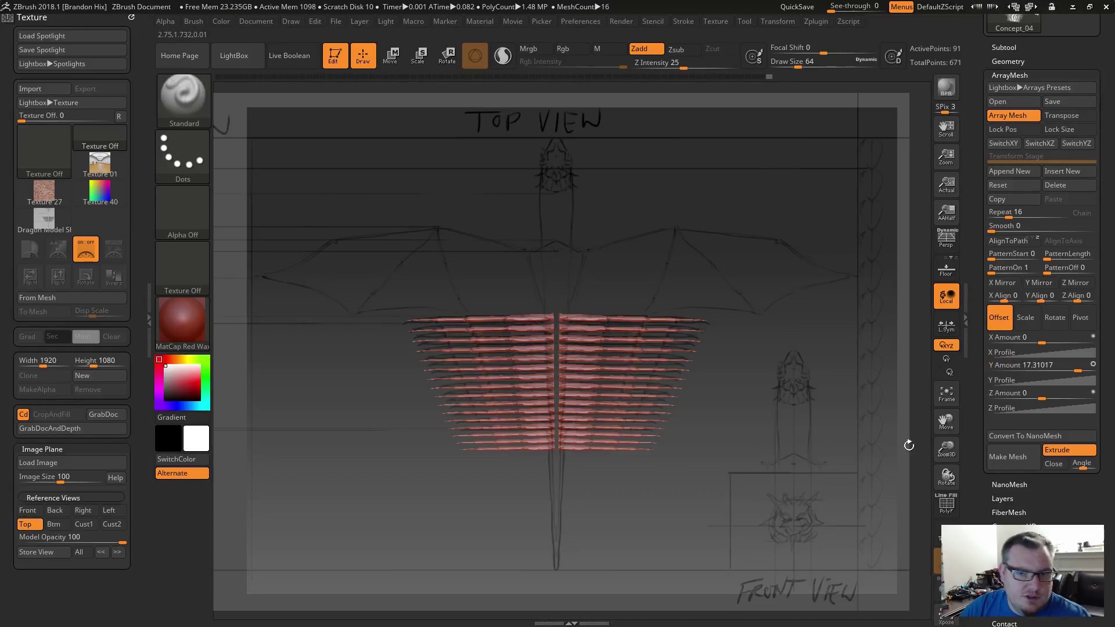
left_click_drag(1078, 370, 1078, 370)
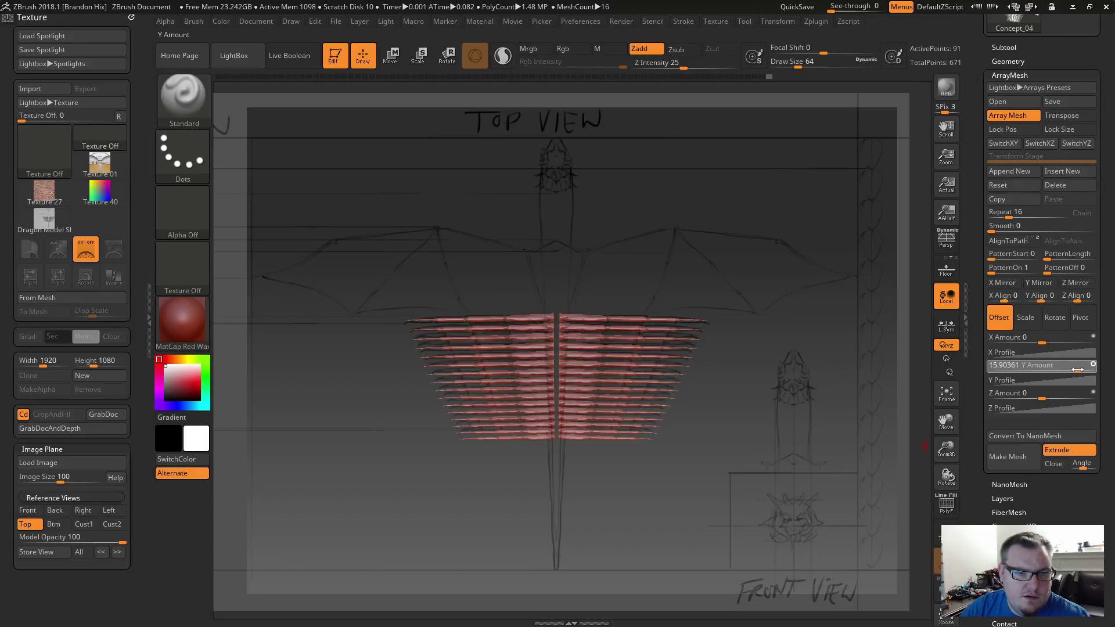
type("13")
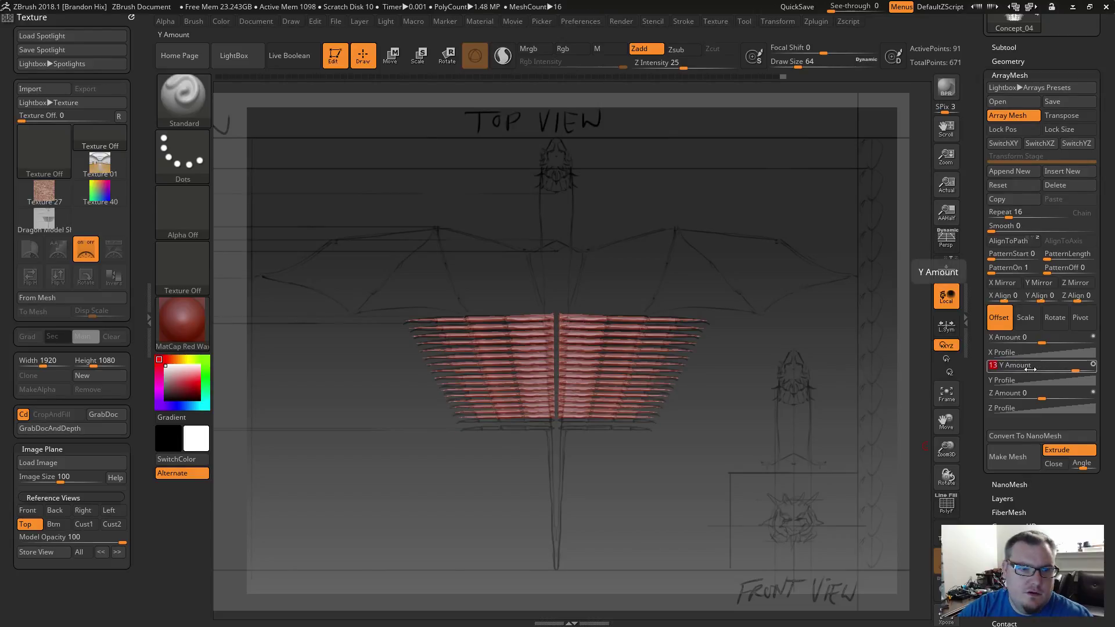
type("4")
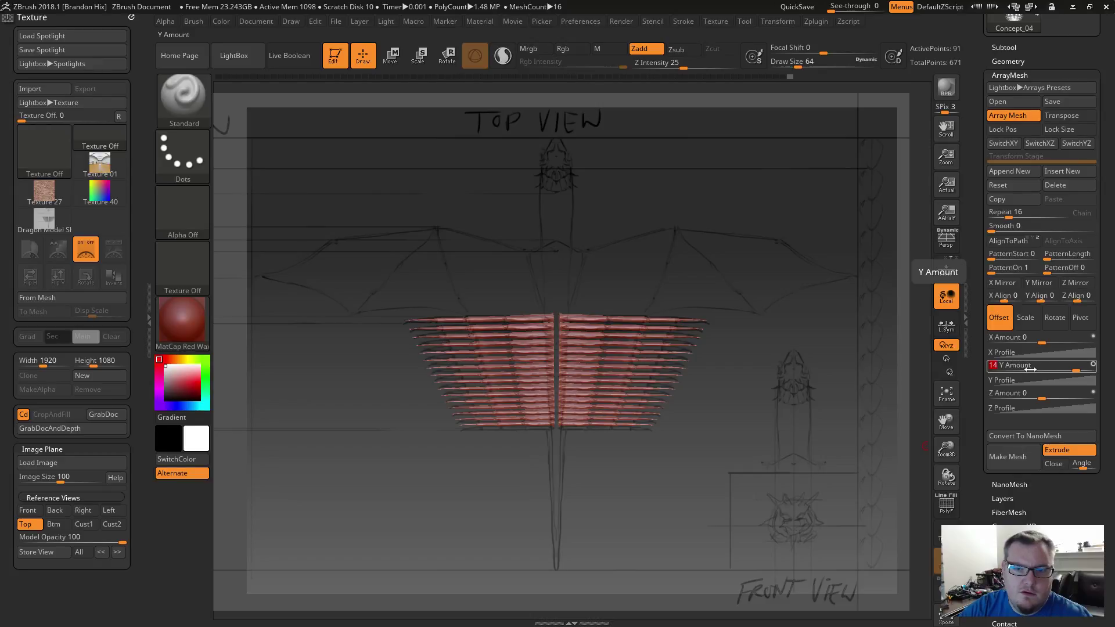
key("BackSpace")
type("5")
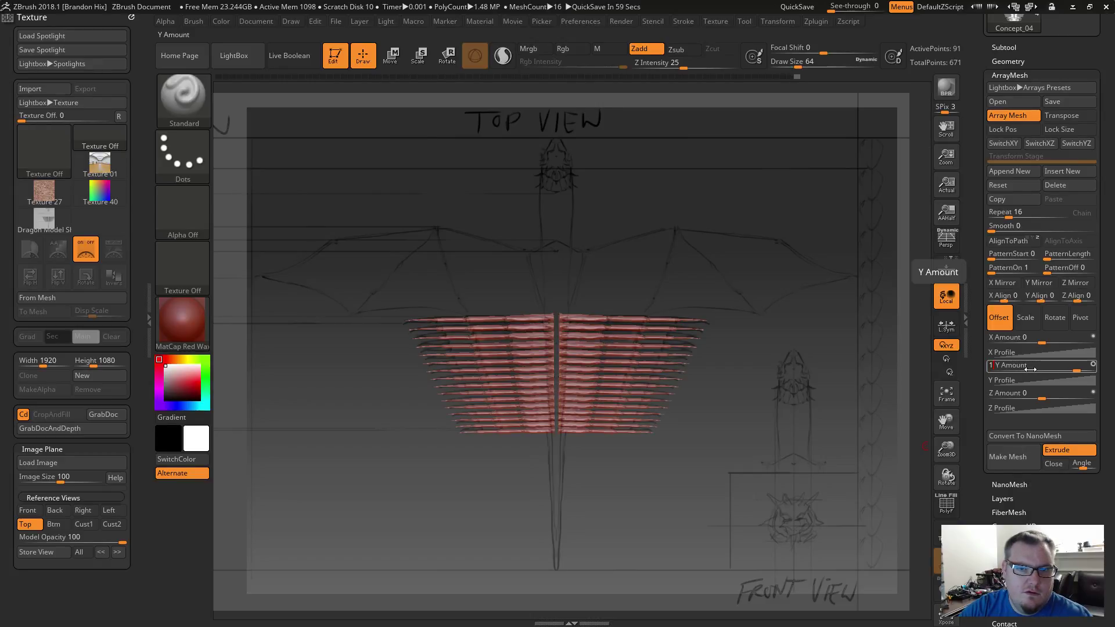
key("Return")
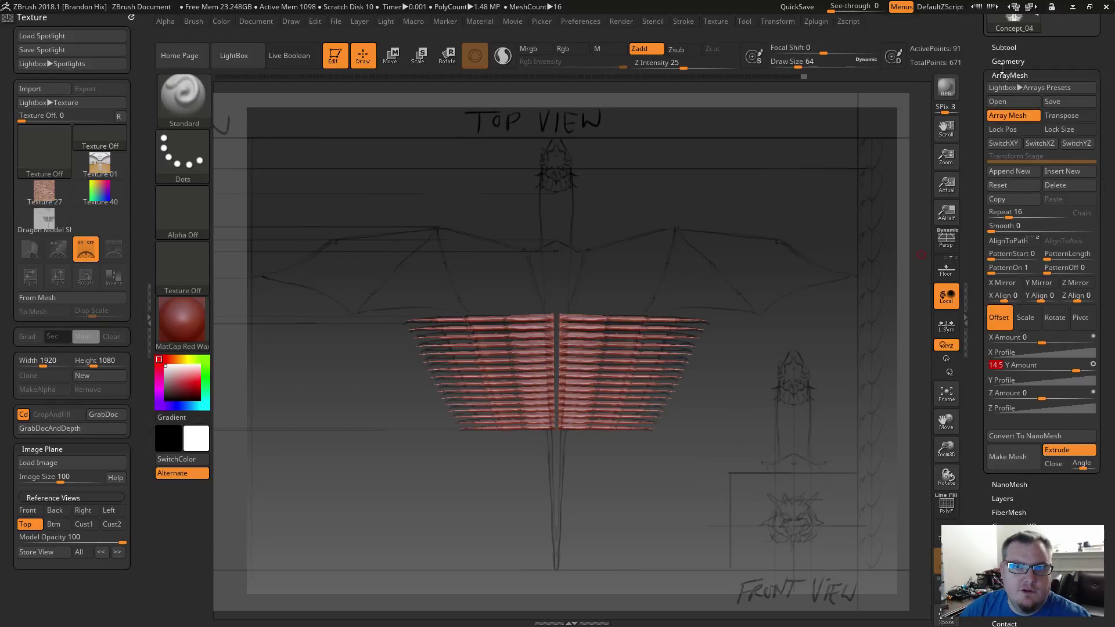
Show the Concept_05 body, hide the reference image, and shift the arrayed legs slightly along Z in side view.
left_click(1004, 47)
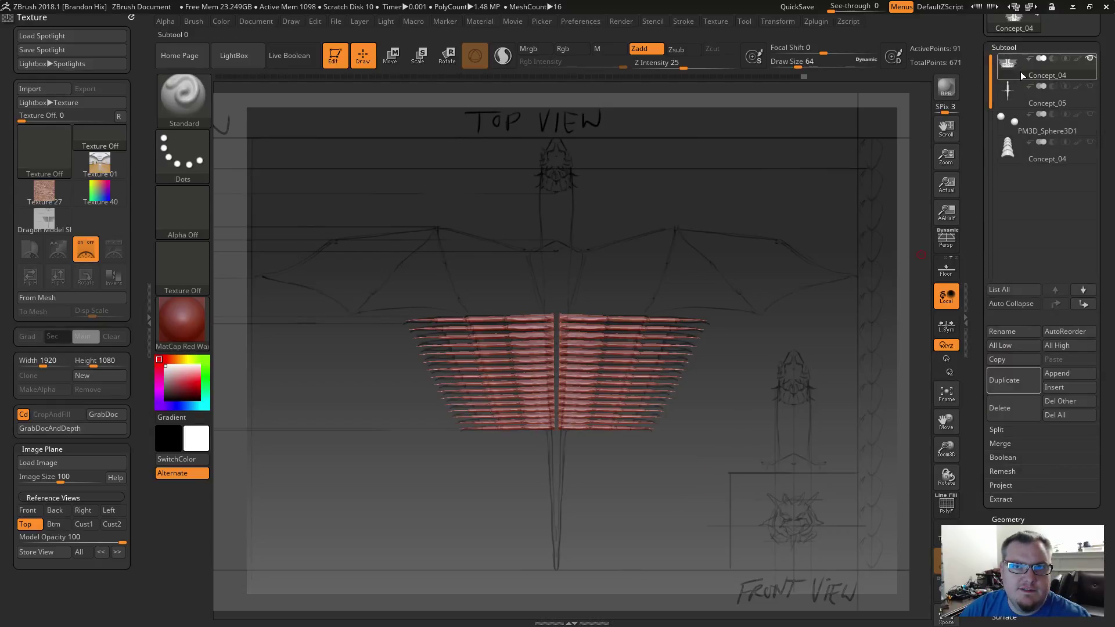
left_click(1091, 86)
left_click_drag(755, 371, 729, 279)
key("shift+z")
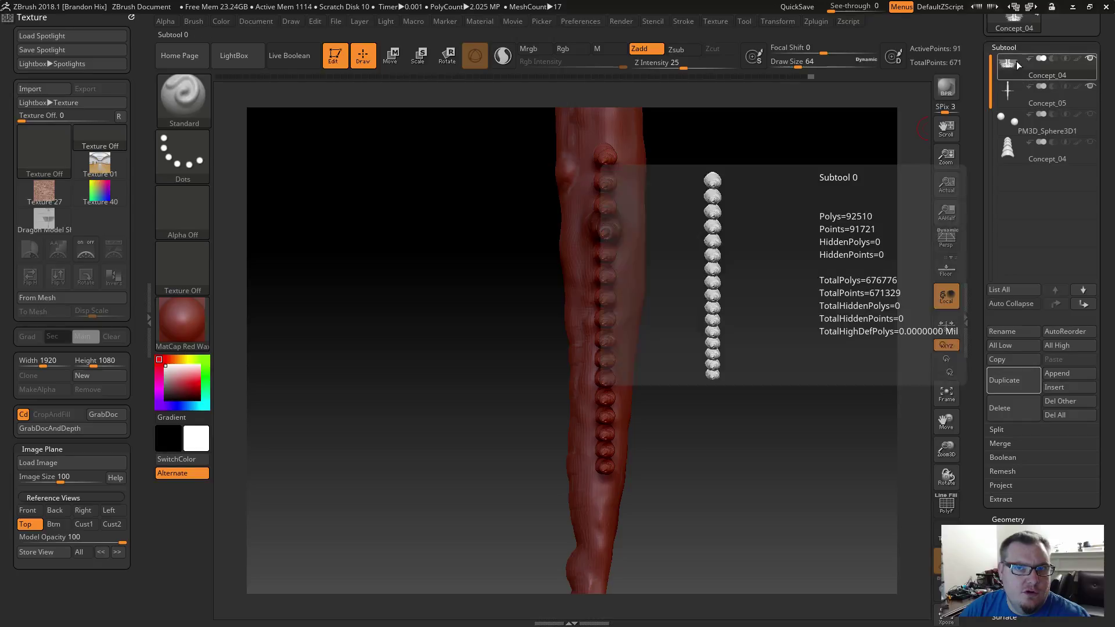
key("w")
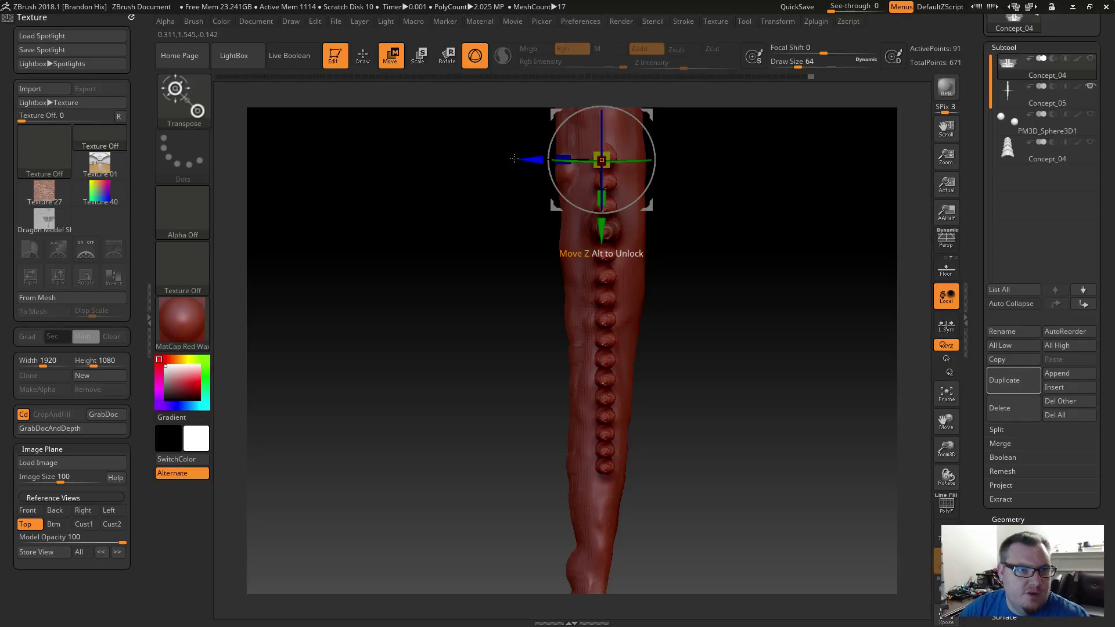
left_click_drag(518, 159, 533, 159)
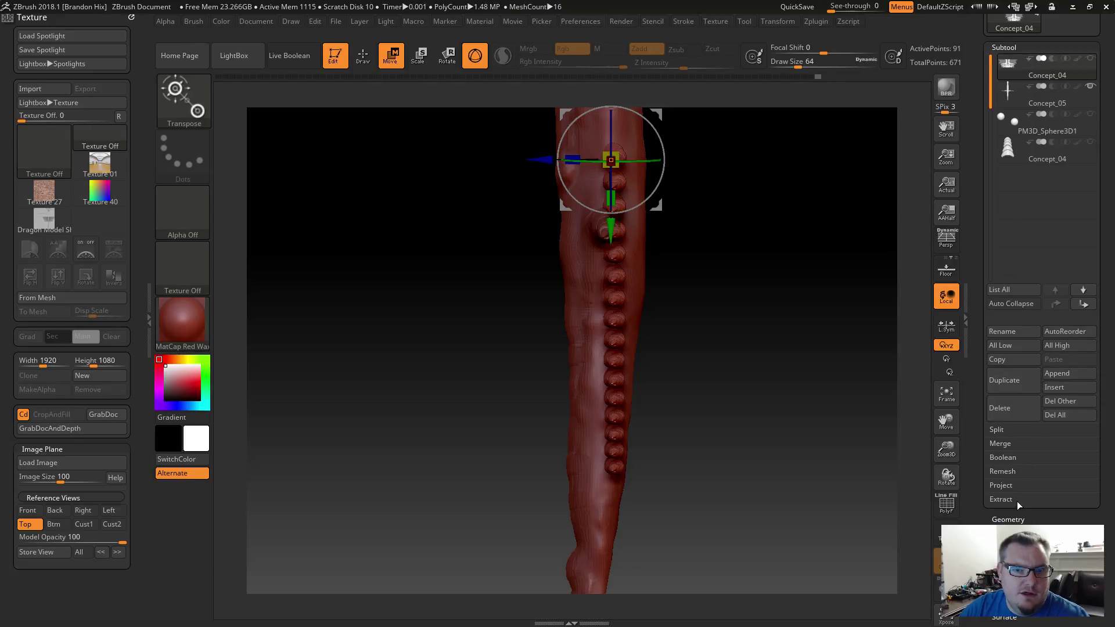
Set the array's Z offset to about -0.25 and bend its Z profile curve so the leg rows follow the body.
left_click(1012, 534)
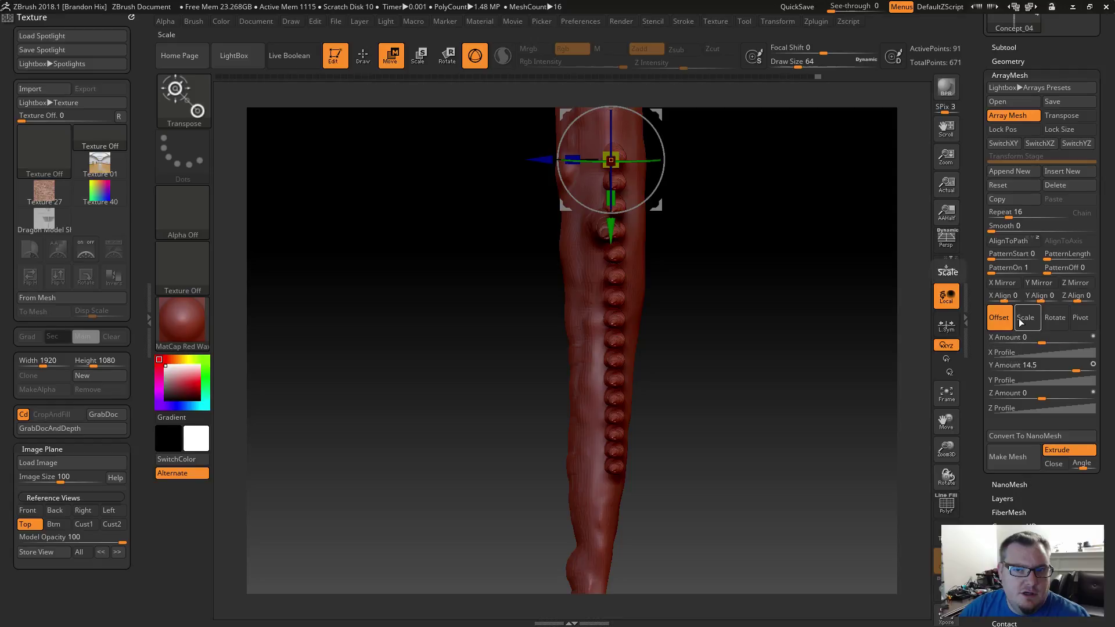
left_click_drag(1046, 398, 1025, 398)
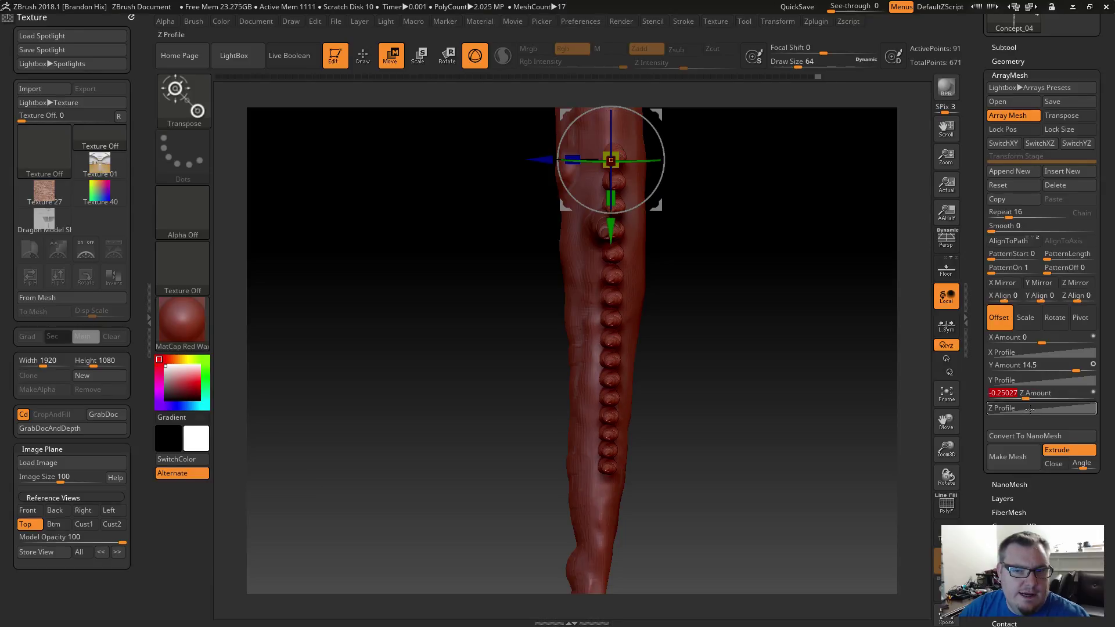
left_click(1029, 409)
left_click_drag(1022, 477, 1101, 494)
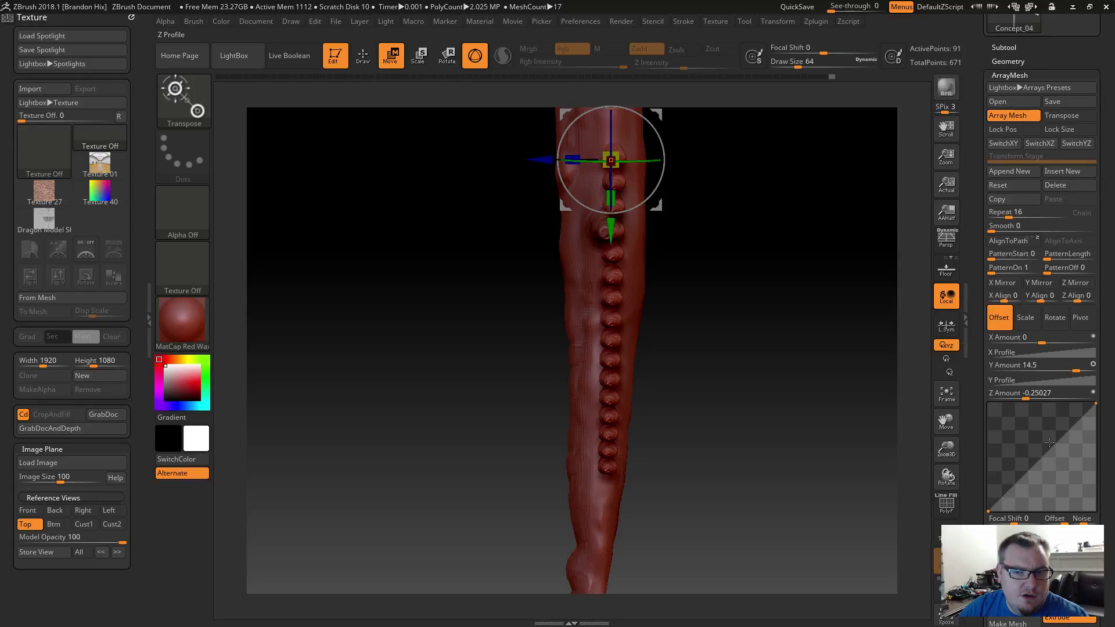
left_click_drag(1050, 443, 1068, 439)
left_click_drag(1017, 480, 1040, 480)
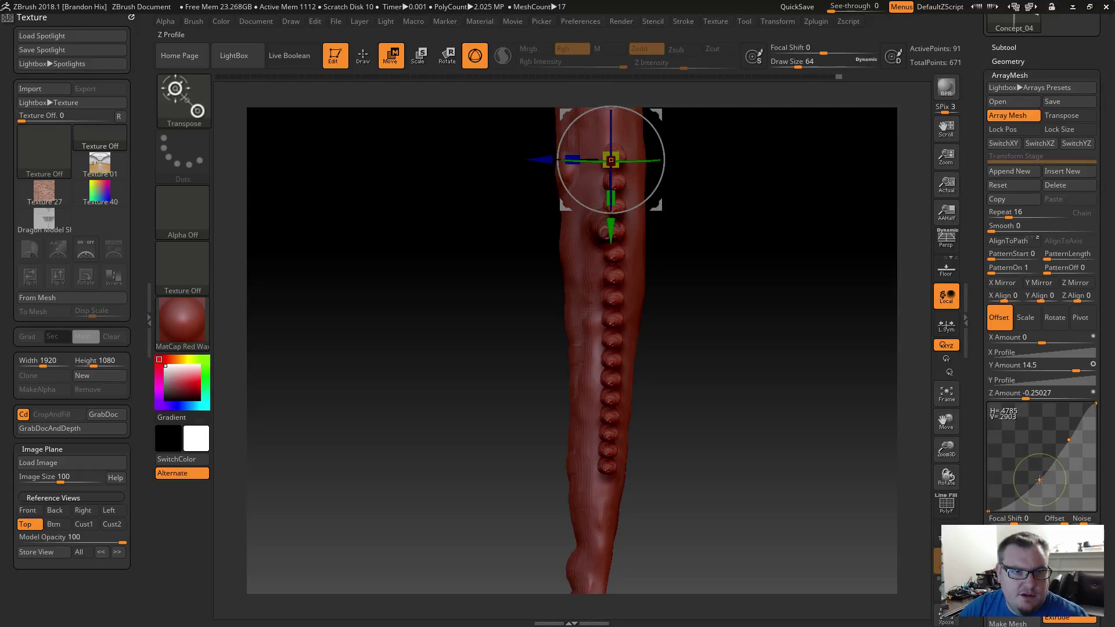
mouse_move(1069, 440)
left_mouse_down()
mouse_move(1083, 439)
mouse_move(1082, 428)
left_mouse_up()
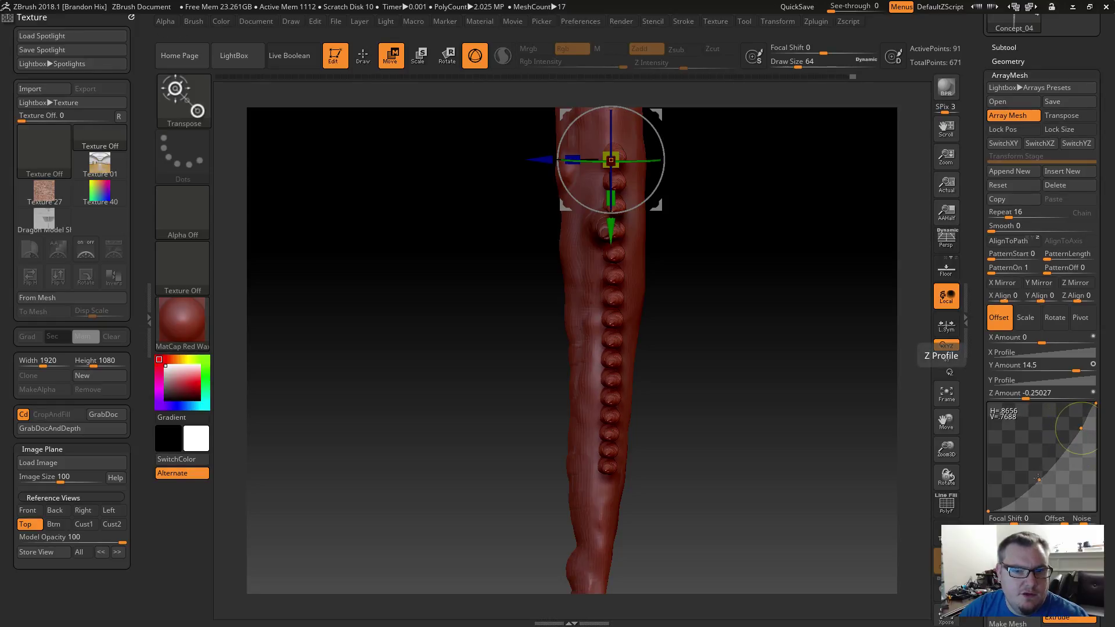
left_click_drag(1039, 483, 1057, 463)
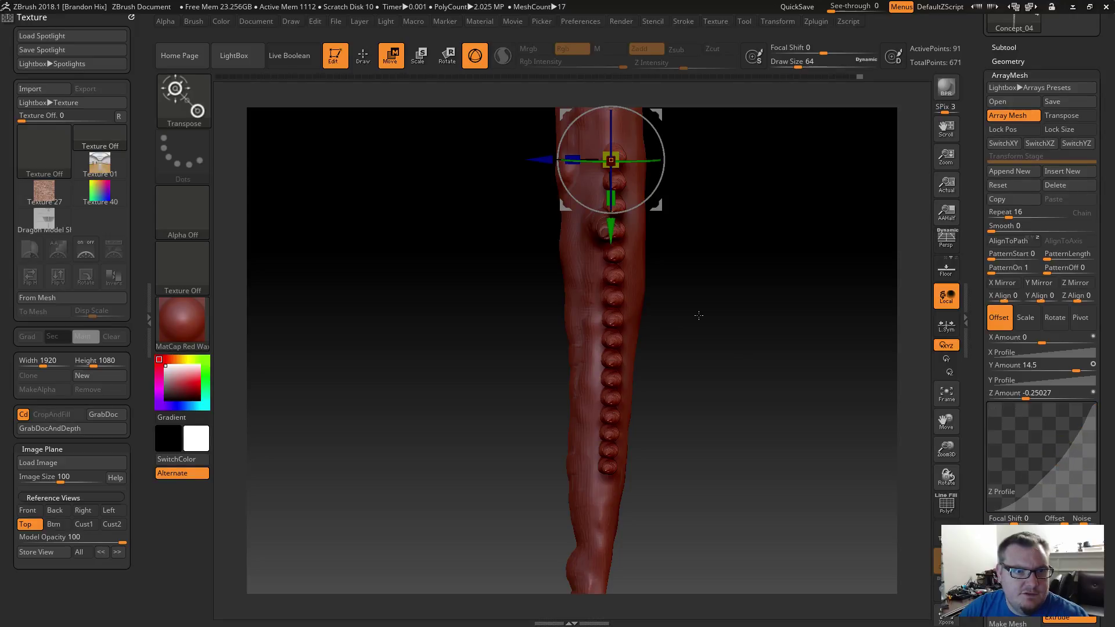
Make the Concept_05 body the active subtool and show it without the leg array.
left_click_drag(697, 316, 743, 340)
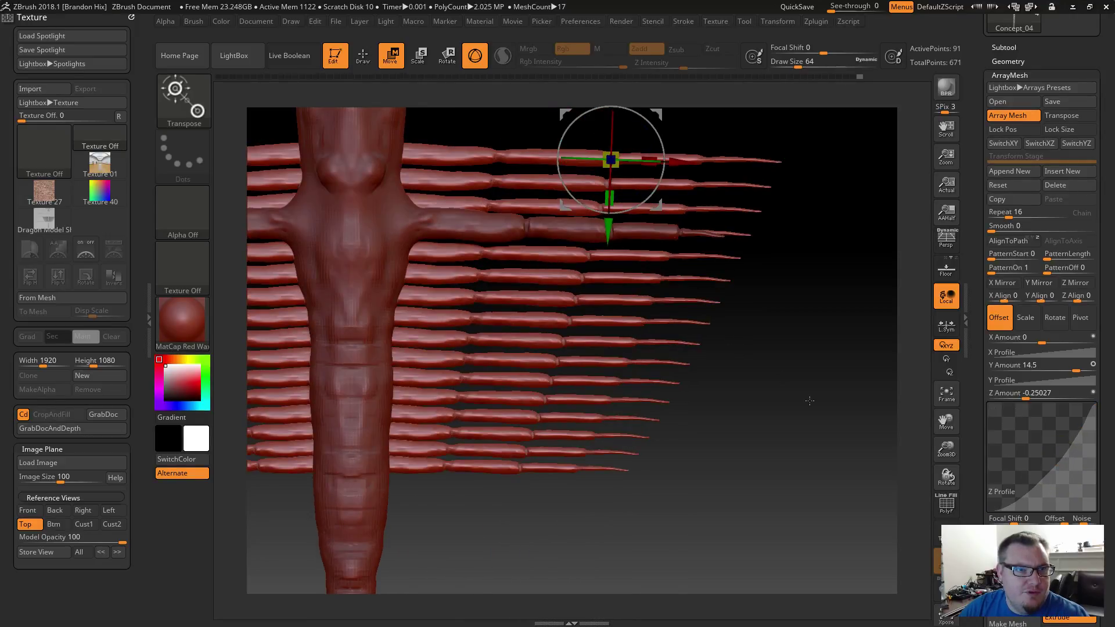
left_click_drag(810, 400, 780, 427)
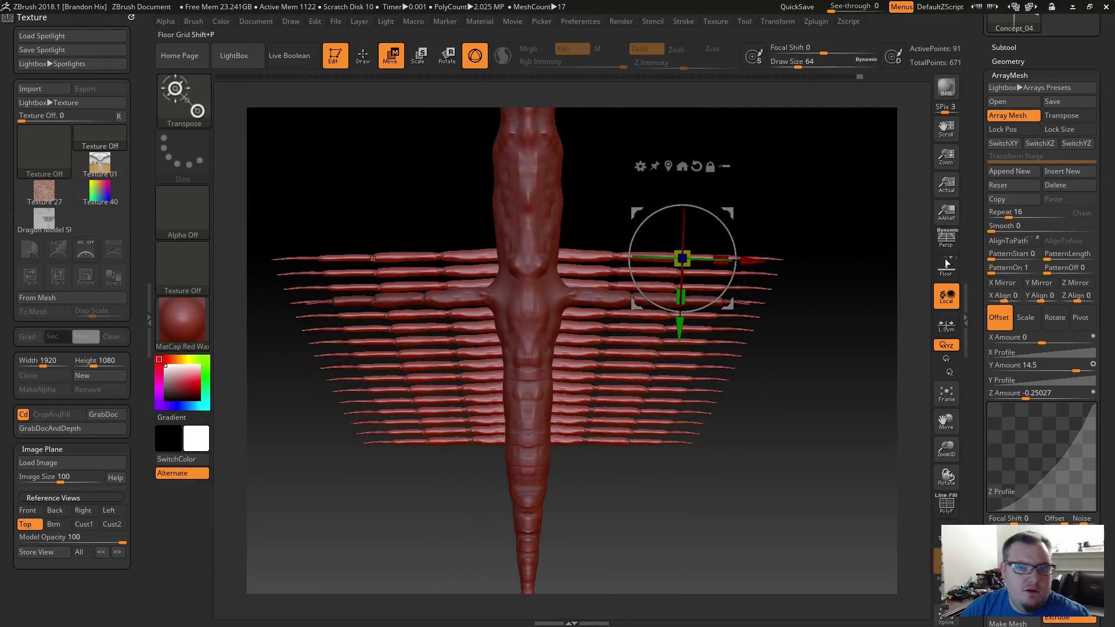
left_click(1004, 47)
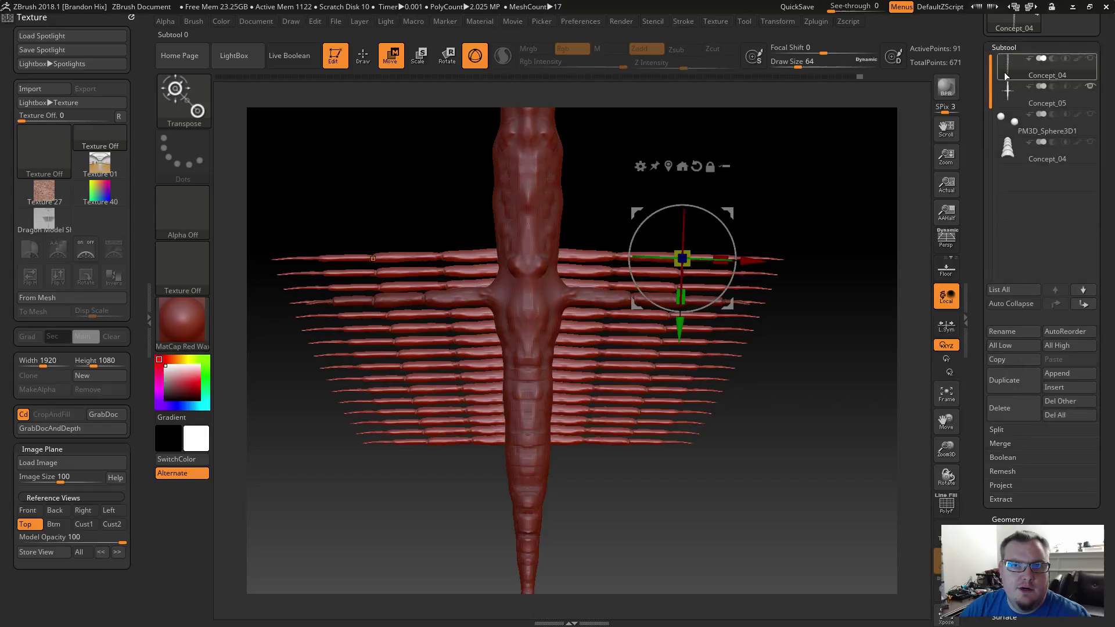
left_click(1063, 66)
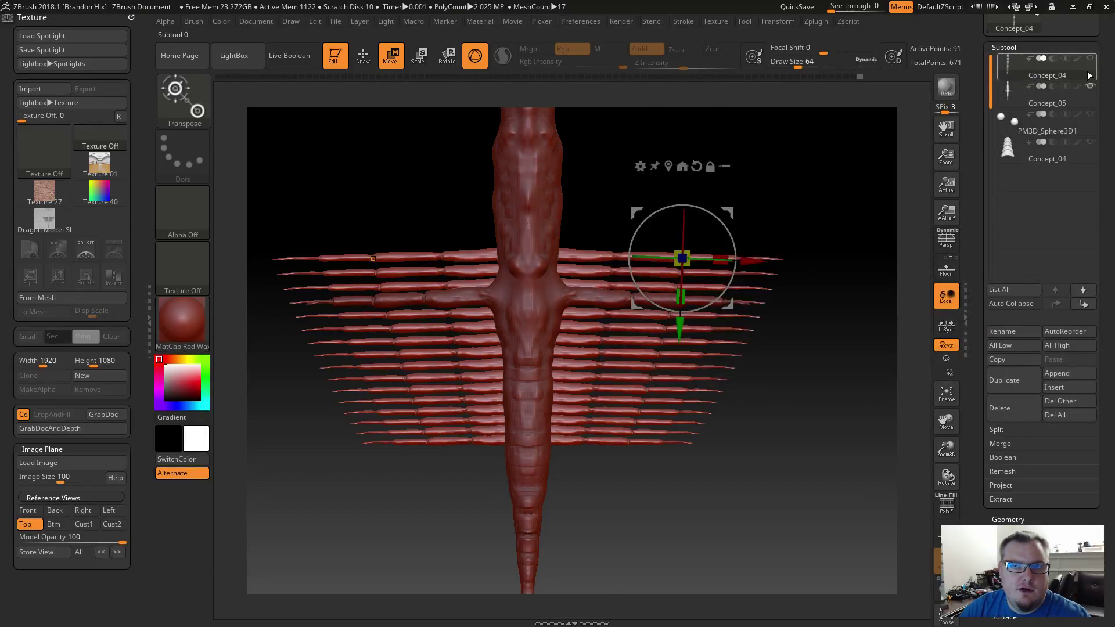
left_click(1078, 99)
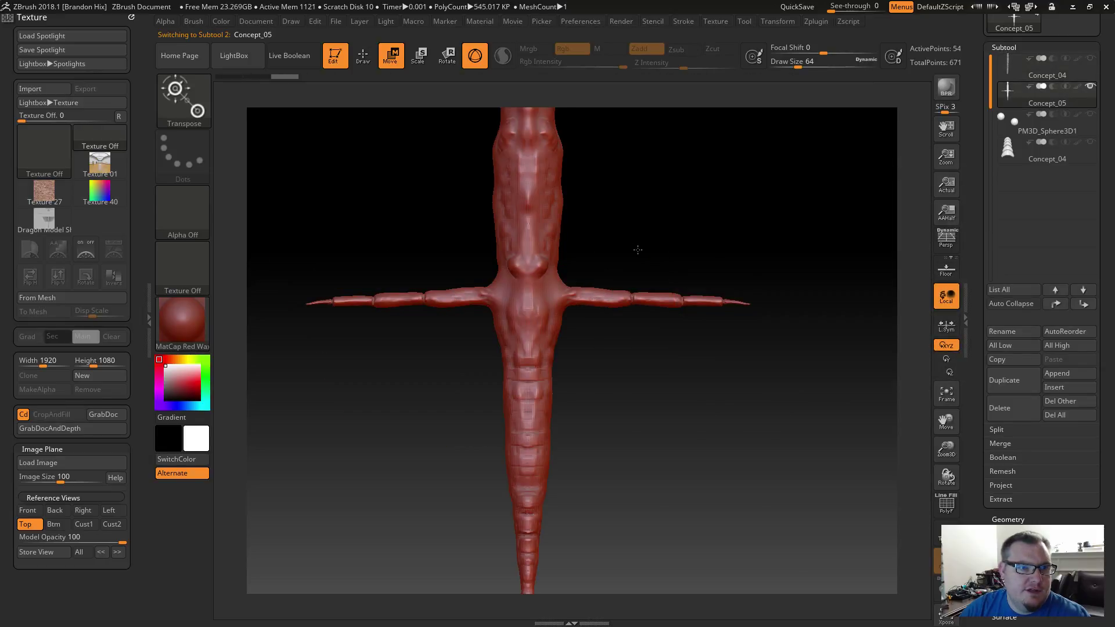
Hide both original arms of the Concept_05 body, cutting them off close to the torso.
left_click_drag(637, 249, 679, 391, "alt")
left_click_drag(679, 447, 643, 361, "alt")
left_click_drag(752, 323, 646, 205, "alt")
key("q")
mouse_move(608, 302)
left_mouse_down("alt")
mouse_move(575, 278)
mouse_move(617, 259)
left_mouse_up("alt")
mouse_move(851, 251)
left_mouse_down("ctrl+alt")
mouse_move(837, 289)
mouse_move(679, 372)
left_mouse_up("ctrl+alt")
left_click(751, 239, "ctrl")
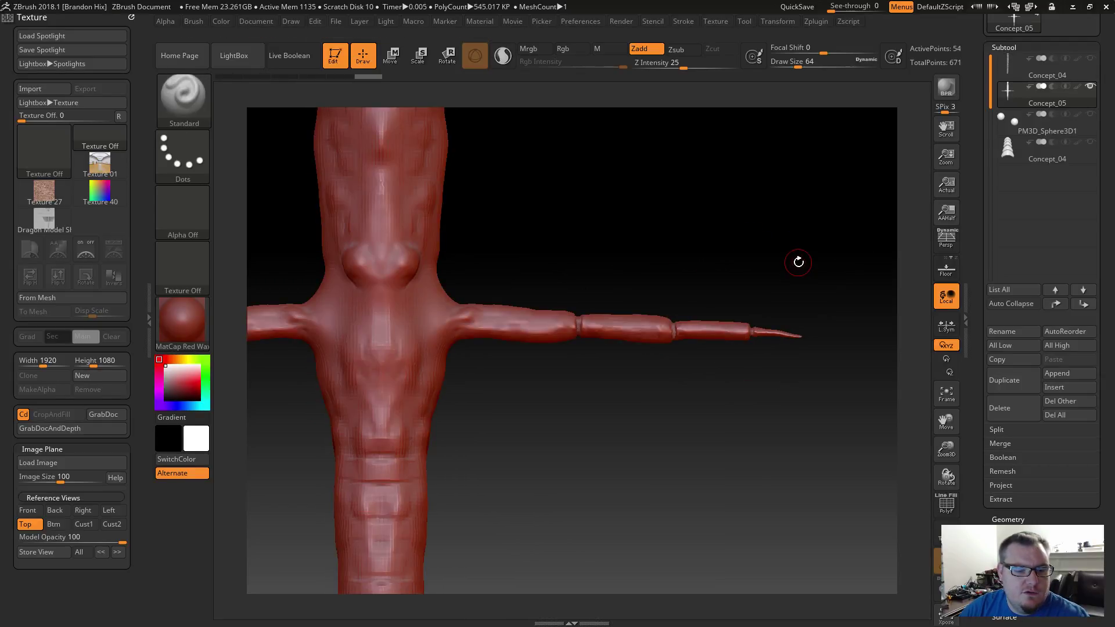
mouse_move(849, 241)
left_mouse_down("ctrl+shift")
mouse_move(802, 324)
mouse_move(501, 394)
mouse_move(449, 394)
left_mouse_up("ctrl+shift")
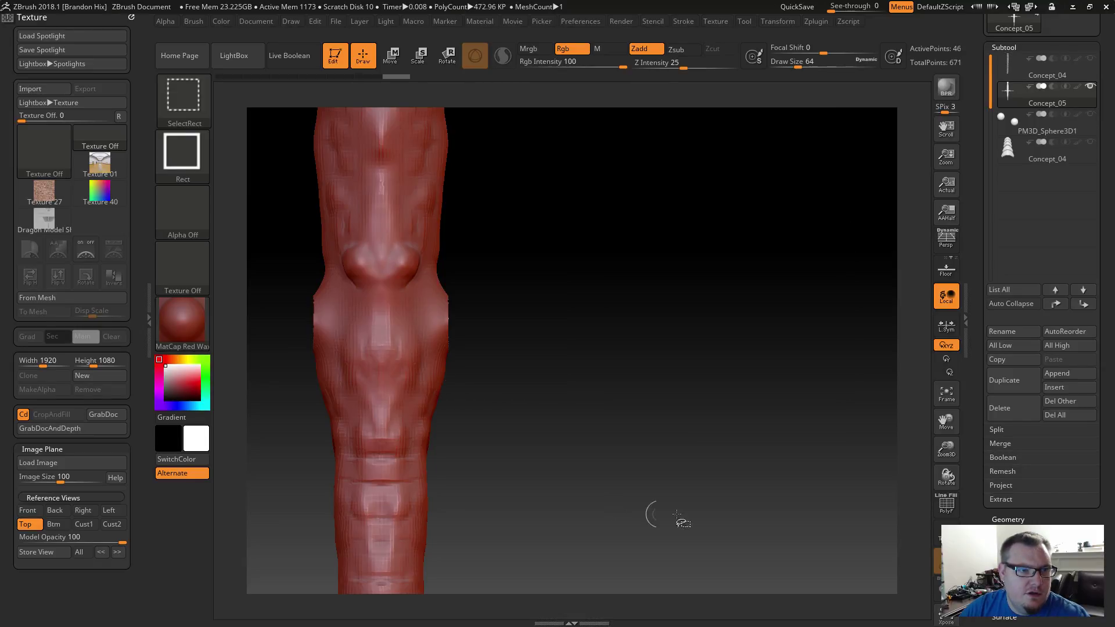
left_click_drag(687, 474, 552, 369)
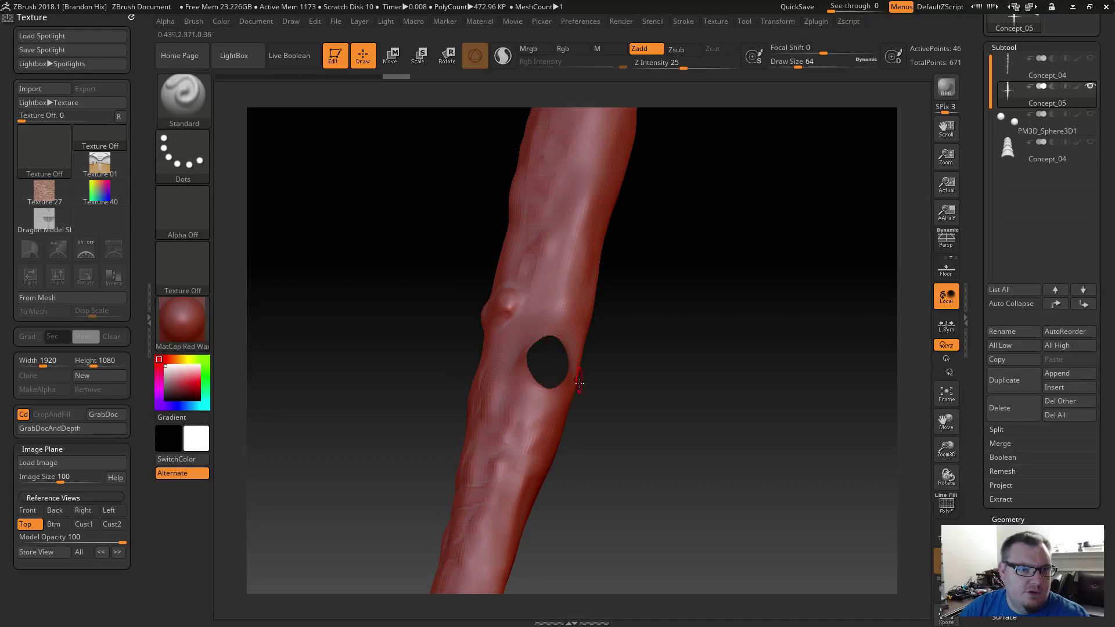
Delete the hidden arm geometry and close the holes left in the sides of the torso.
left_click_drag(980, 491, 1016, 366)
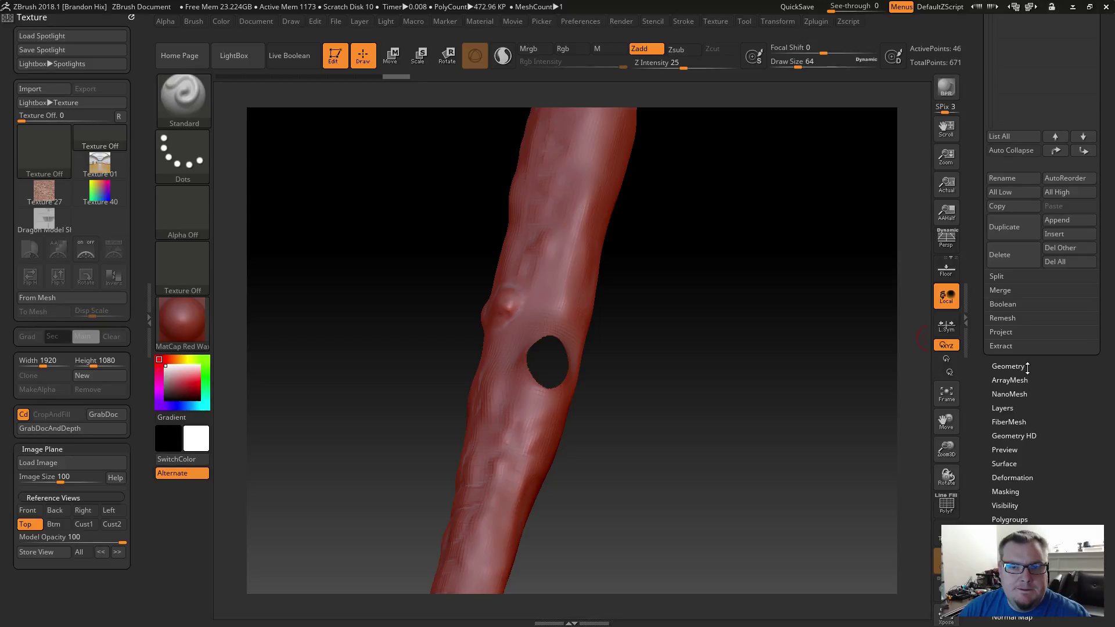
left_click(1026, 367)
left_click(997, 201)
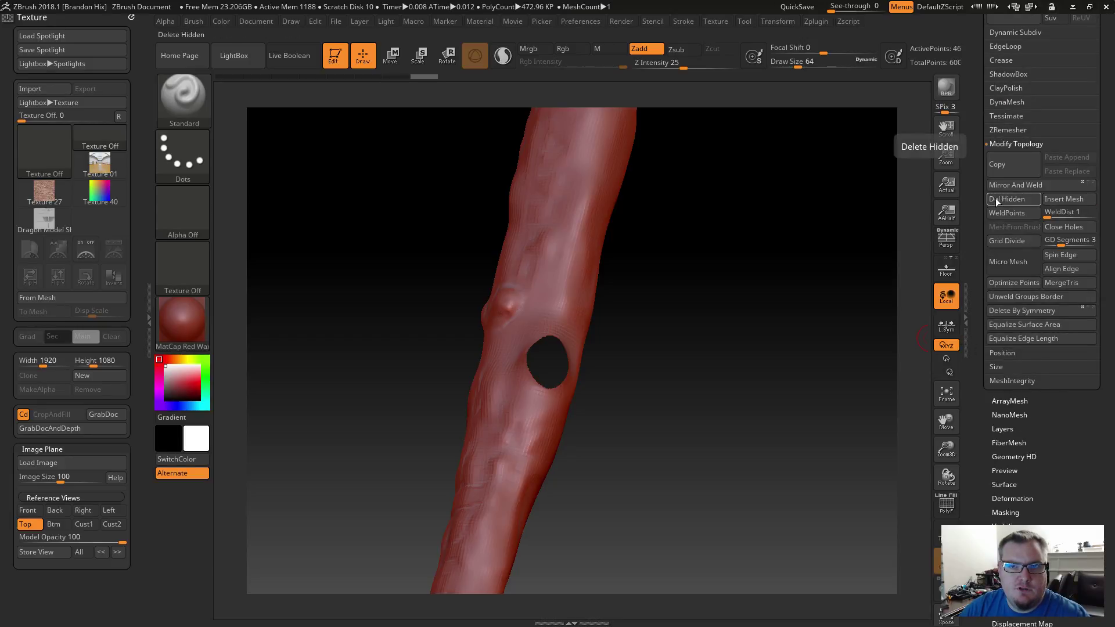
scroll(997, 232, "up", 3)
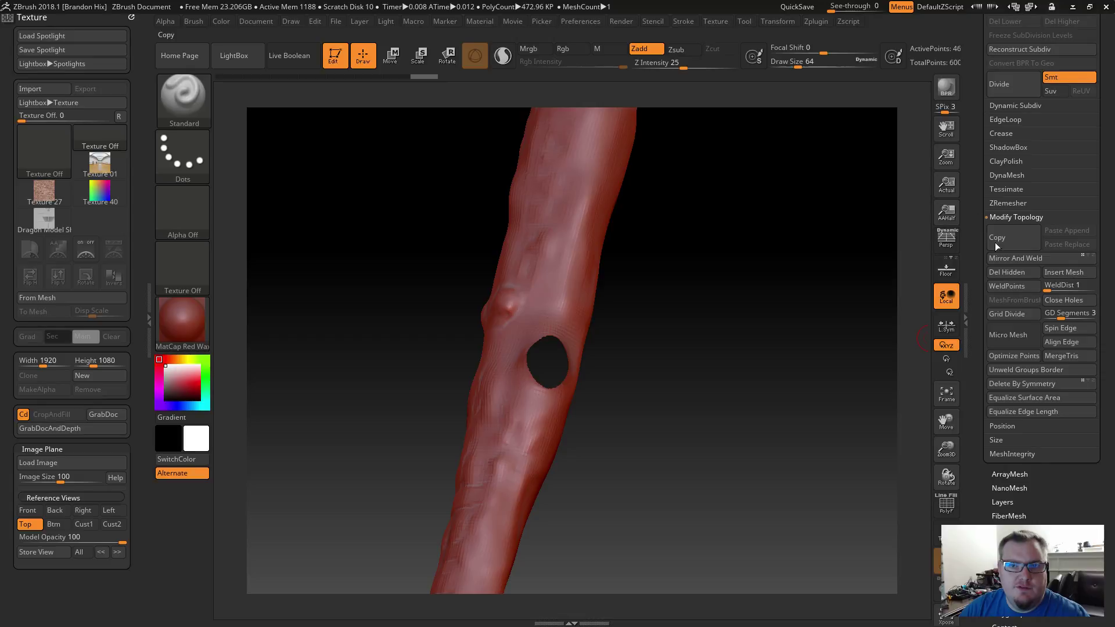
left_click(1064, 300)
left_click_drag(724, 360, 702, 378)
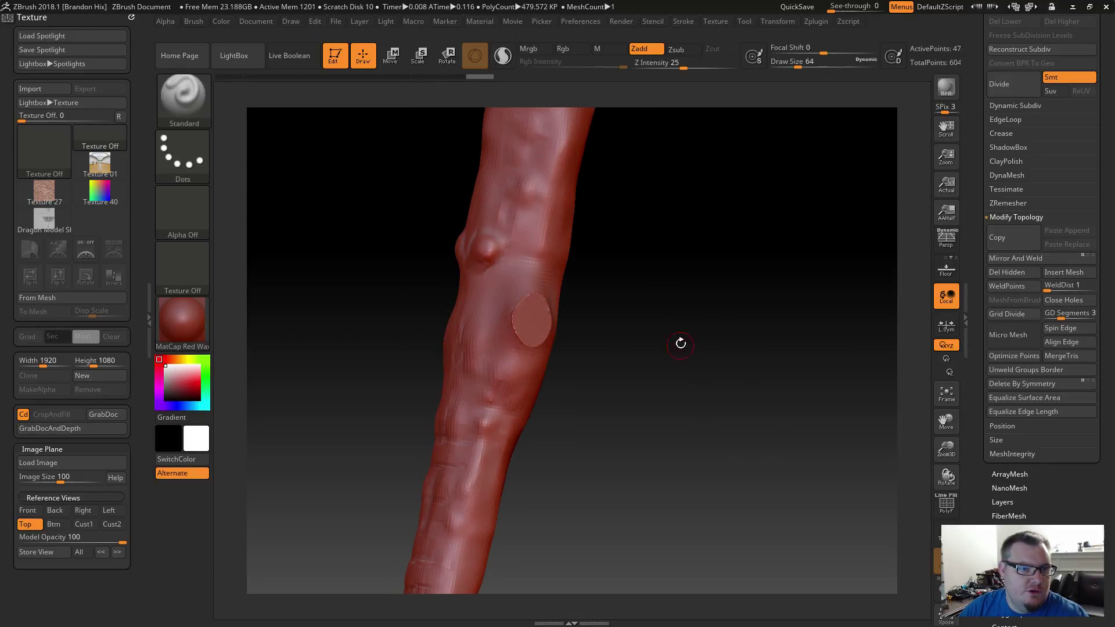
Smooth the edges and surface of the closed arm patch on the side of the torso so it blends into the body.
left_click_drag(604, 326, 719, 452, "alt")
left_click_drag(619, 349, 729, 382, "alt")
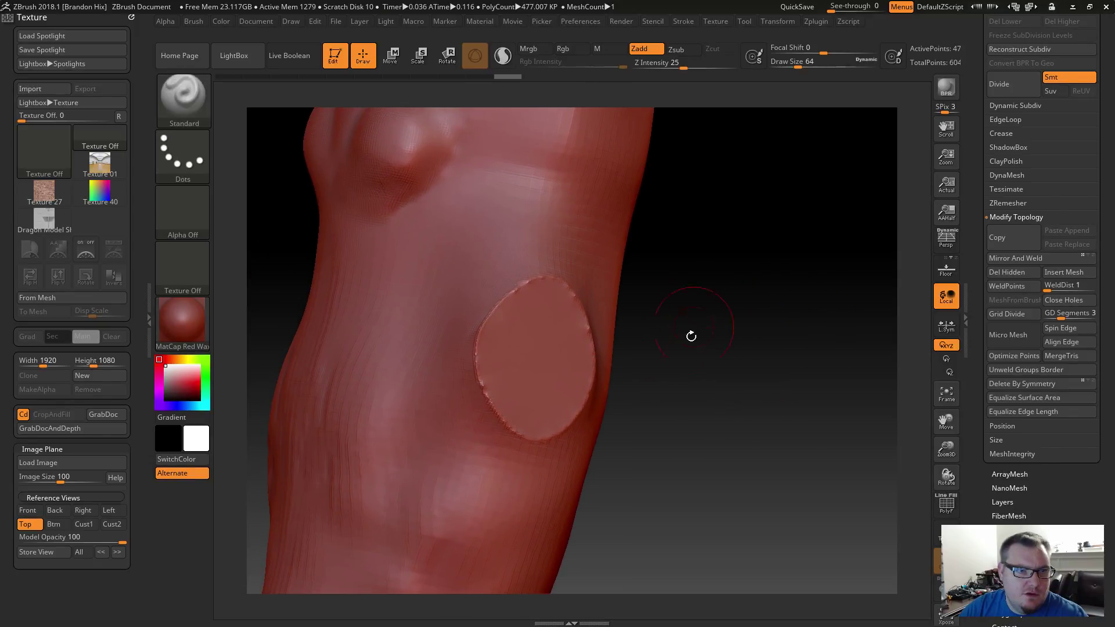
key("s")
left_click_drag(485, 343, 529, 277, "shift")
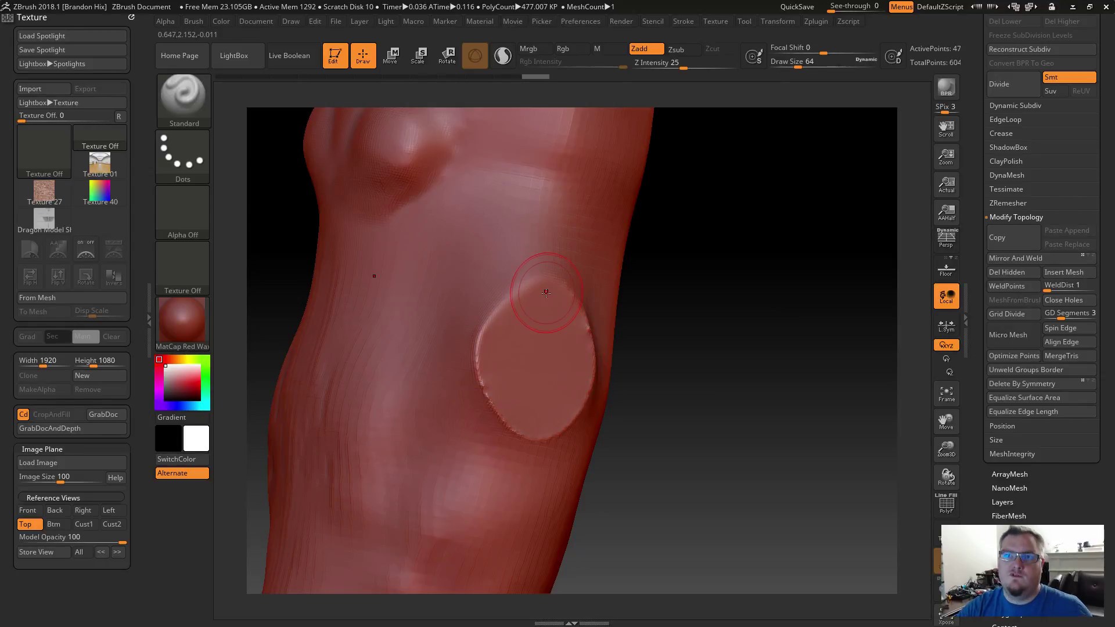
mouse_move(507, 334)
left_mouse_down("shift")
mouse_move(490, 398)
mouse_move(517, 436)
mouse_move(569, 396)
mouse_move(581, 309)
left_mouse_up("shift")
left_click_drag(507, 355, 541, 359, "shift")
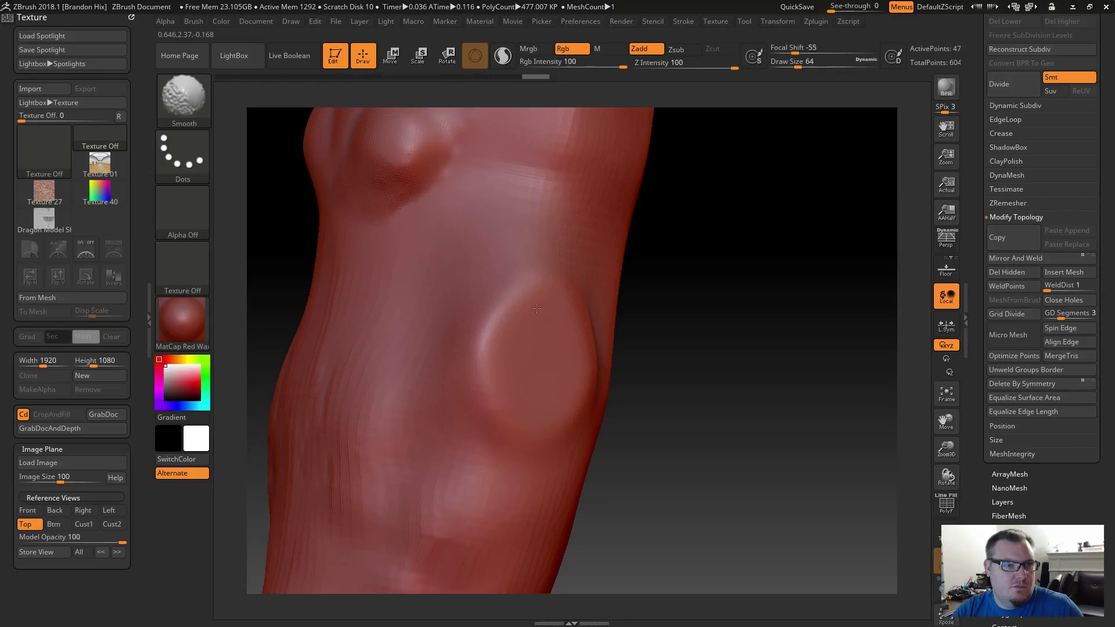
left_click_drag(577, 329, 569, 332, "shift")
left_click_drag(697, 406, 581, 389)
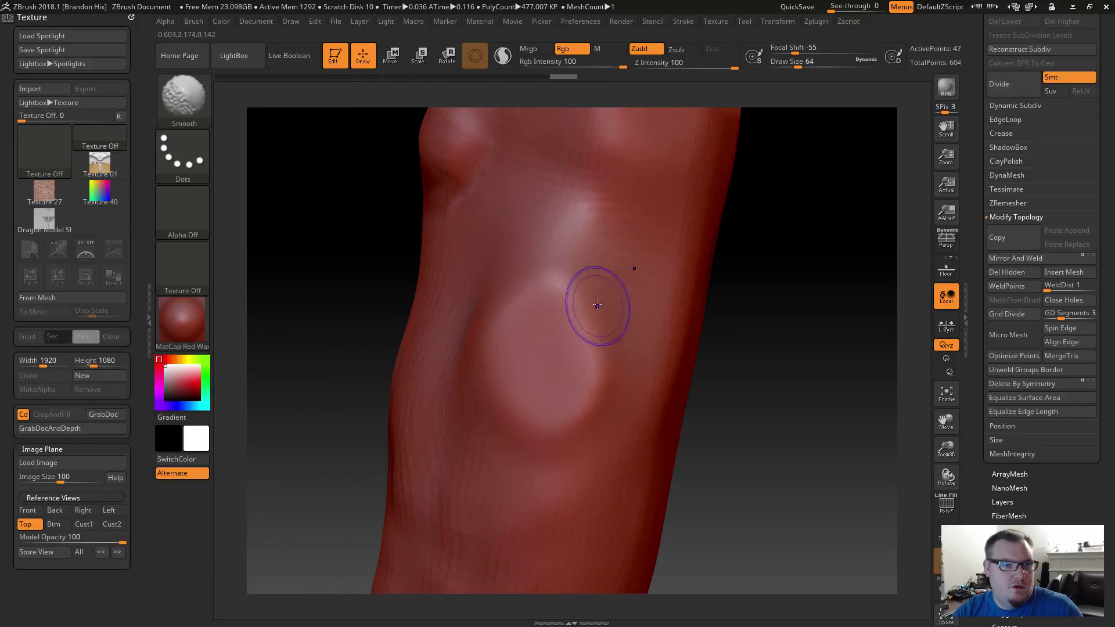
left_click_drag(598, 306, 585, 411, "shift")
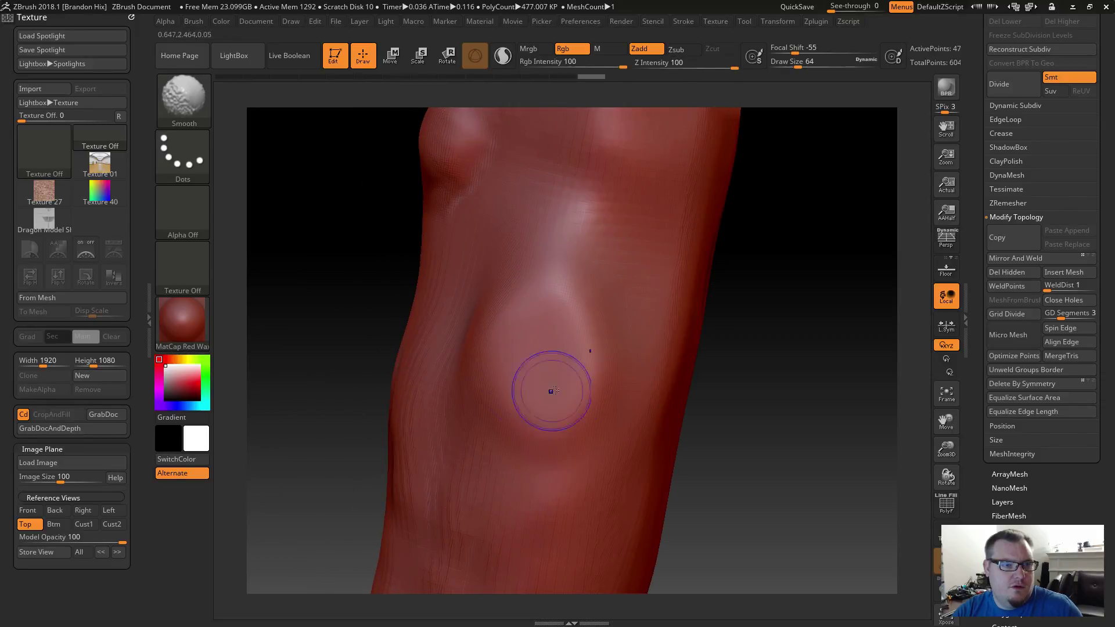
mouse_move(729, 403)
right_mouse_down()
mouse_move(667, 369)
mouse_move(713, 358)
right_mouse_up()
right_click_drag(699, 426, 639, 383, "ctrl")
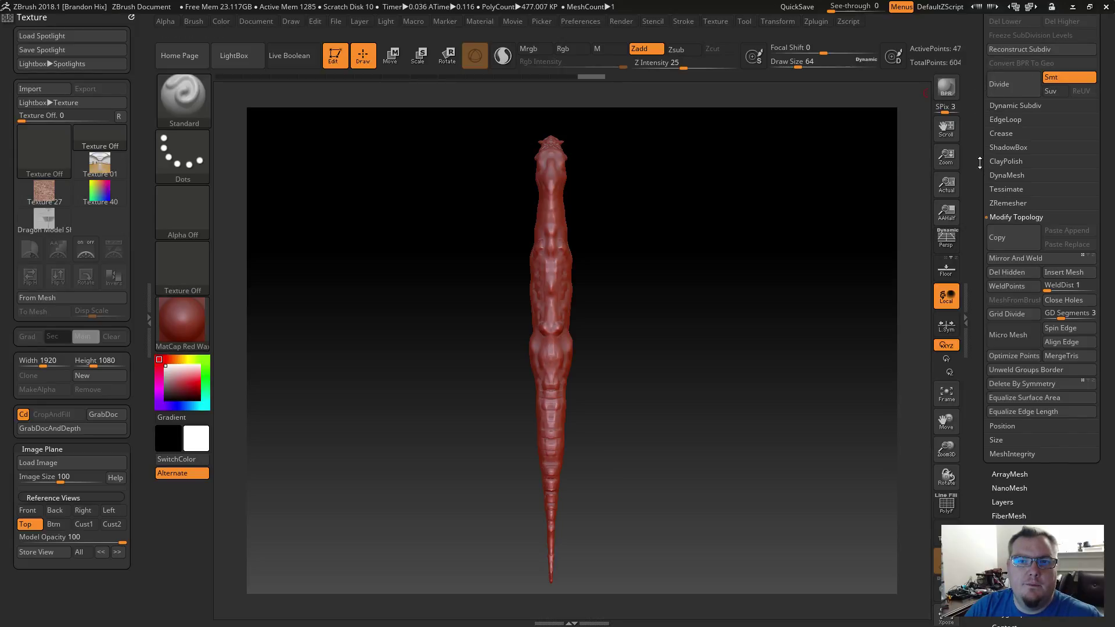
Show the leg array, PM3D_Sphere3D1 and the other Concept_04 subtool again, and make the leg array active.
left_click_drag(980, 163, 982, 290)
left_click(1000, 256)
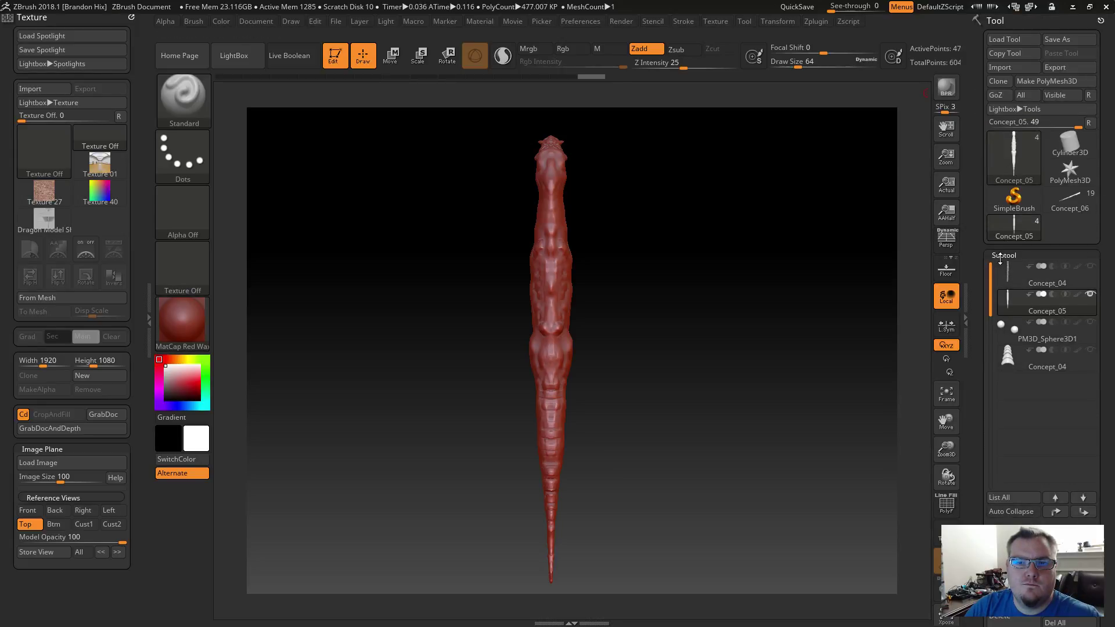
left_click(1091, 268)
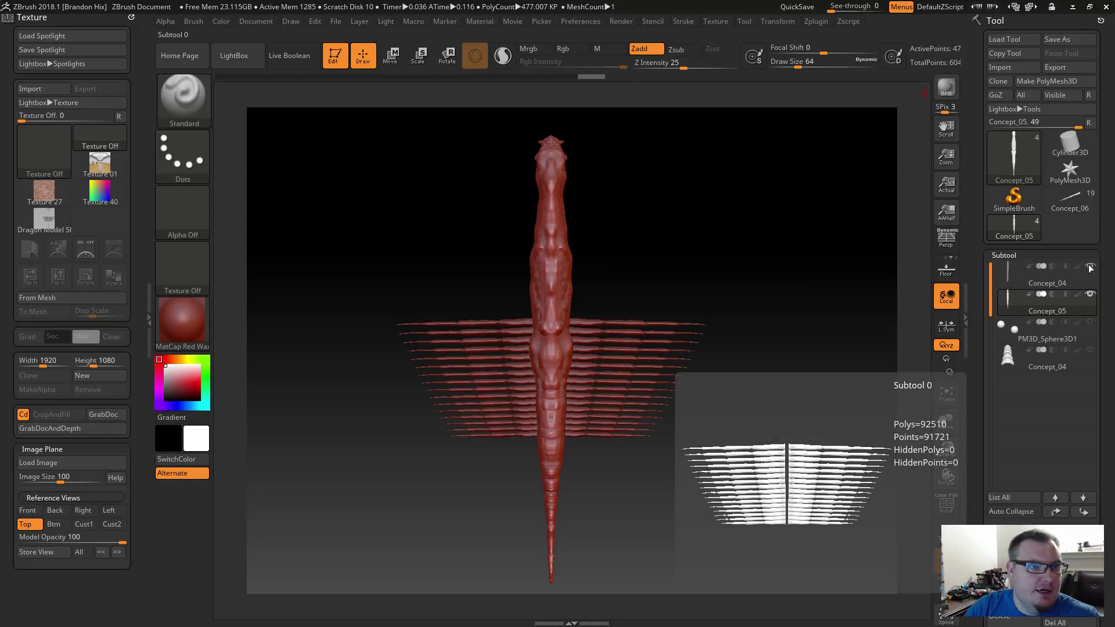
left_click(1096, 333)
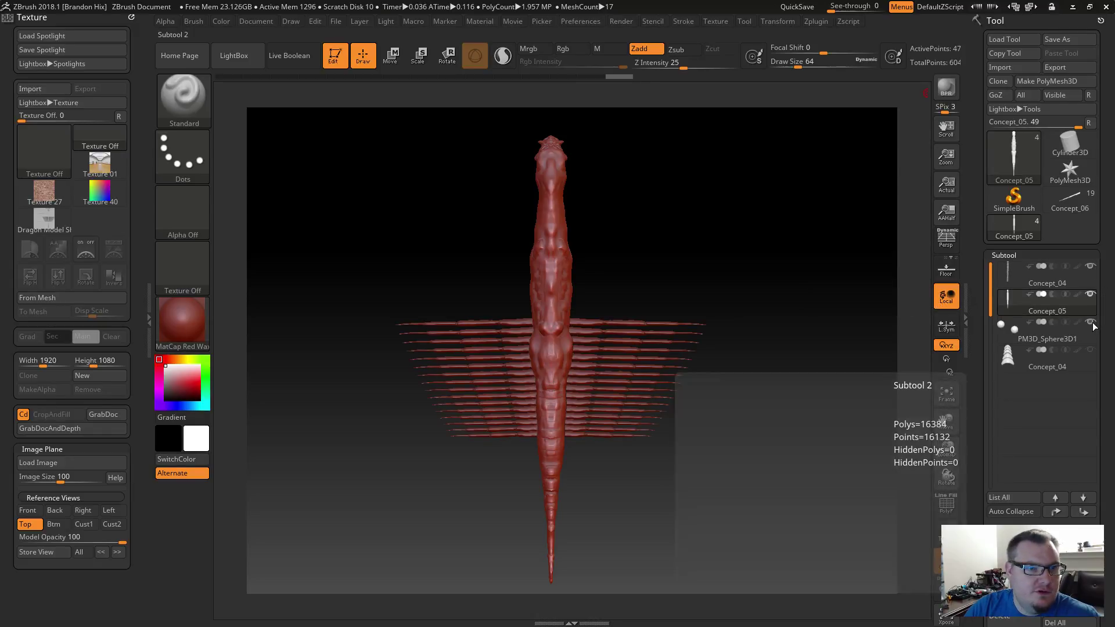
left_click(1092, 324)
left_click(1092, 350)
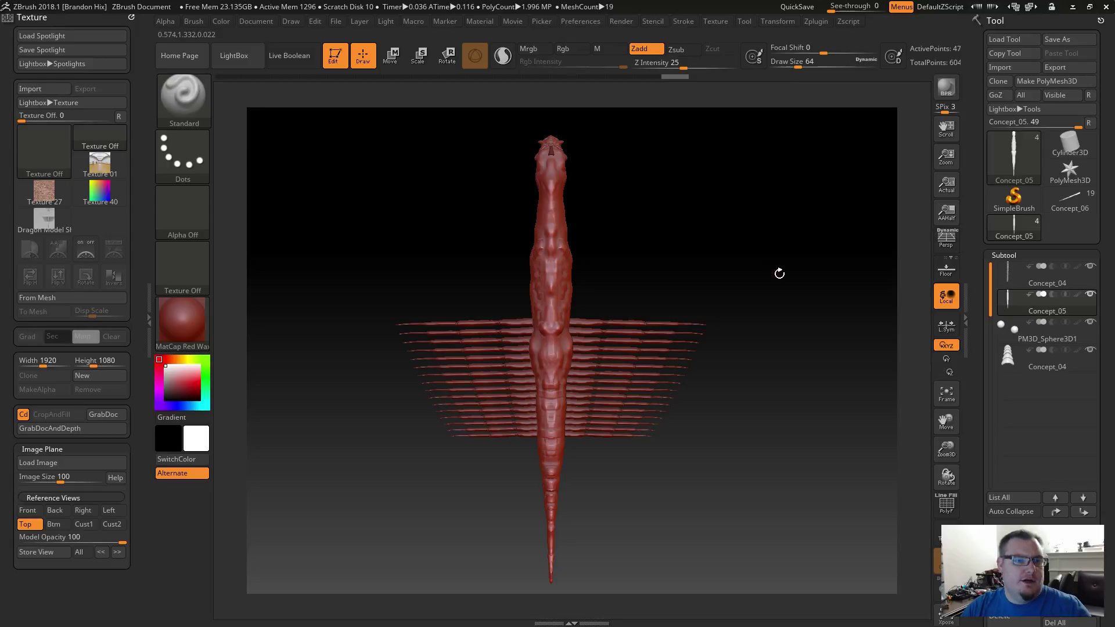
left_click(1023, 283)
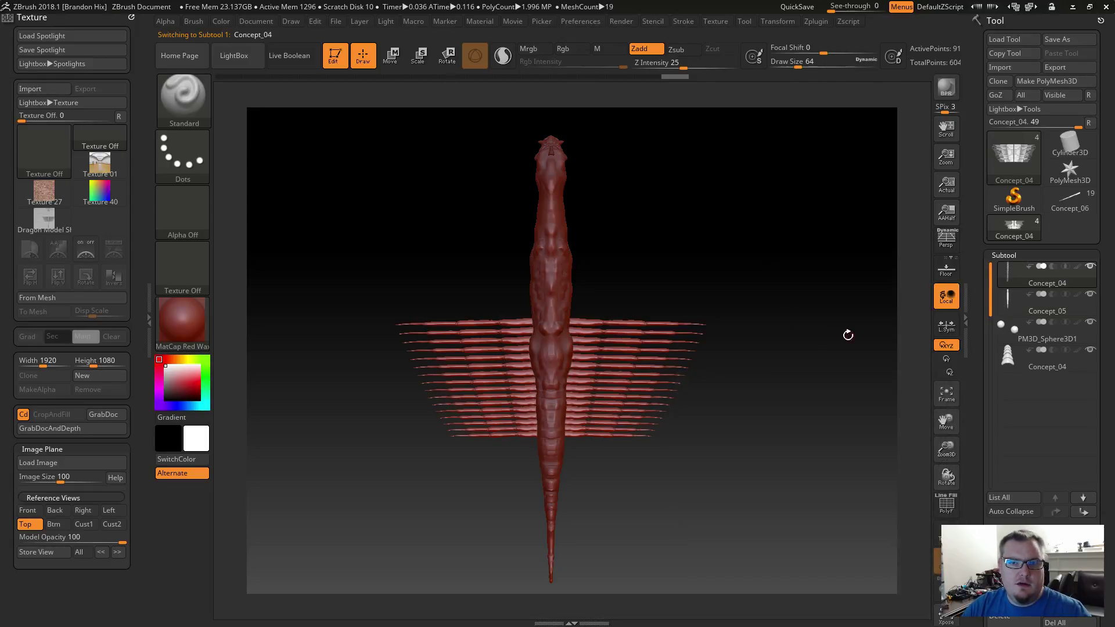
Inspect the leg rows on the body from several angles and check the Dragon_Angle_Lines.png concept drawing in Photos.
left_click_drag(765, 368, 567, 109)
mouse_move(746, 241)
left_mouse_down()
mouse_move(742, 141)
mouse_move(744, 228)
left_mouse_up()
left_click_drag(591, 240, 677, 246, "alt")
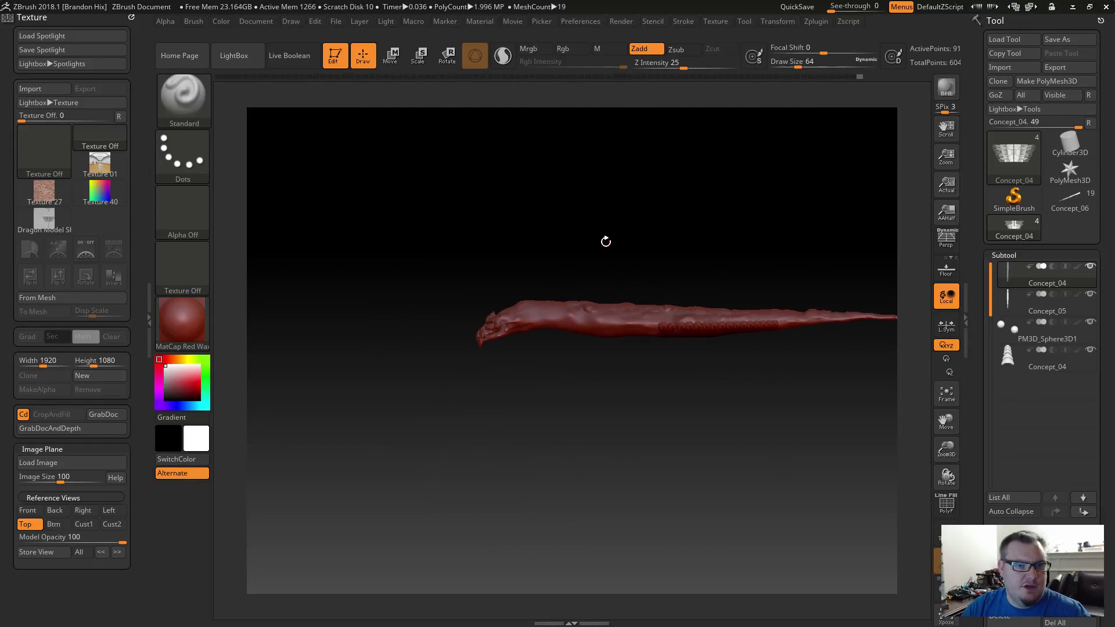
left_click_drag(606, 241, 622, 421, "alt")
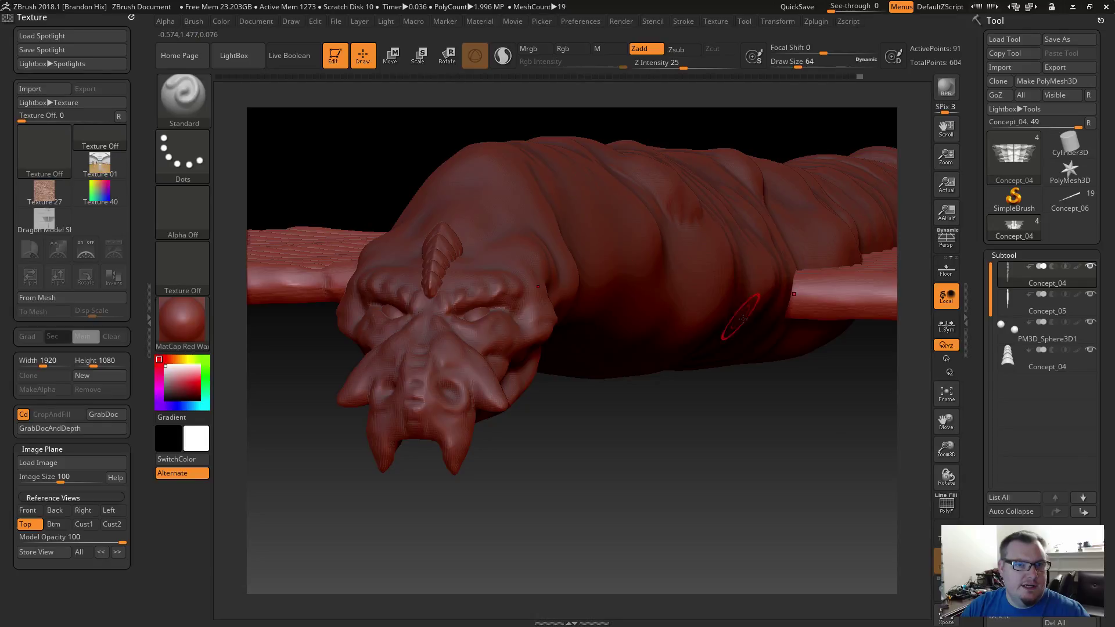
left_click_drag(809, 428, 852, 424, "alt")
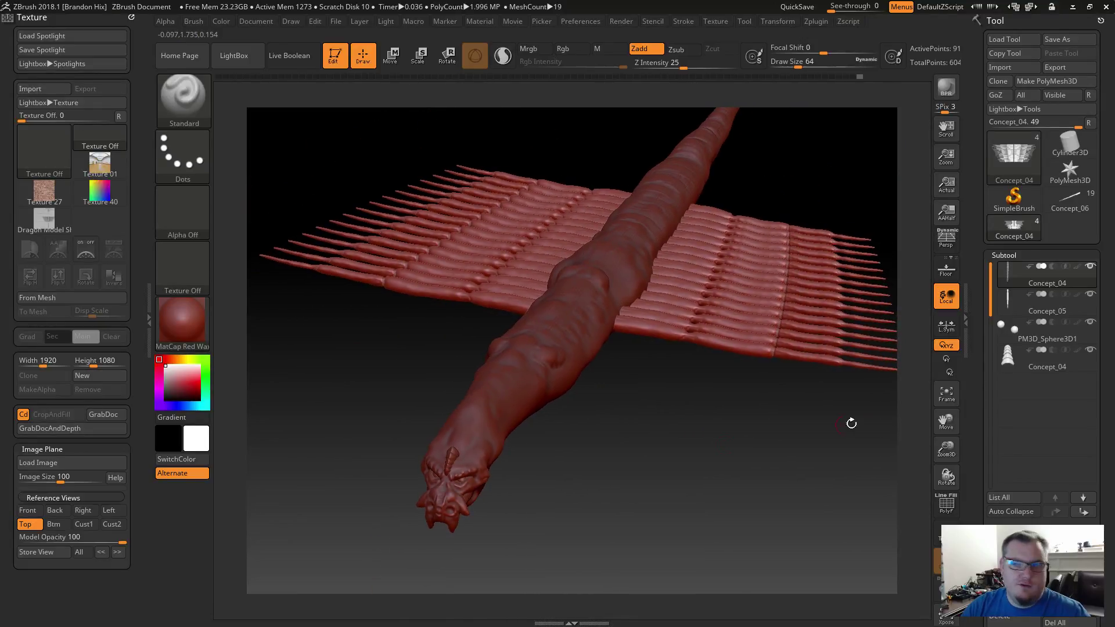
key("alt+Tab")
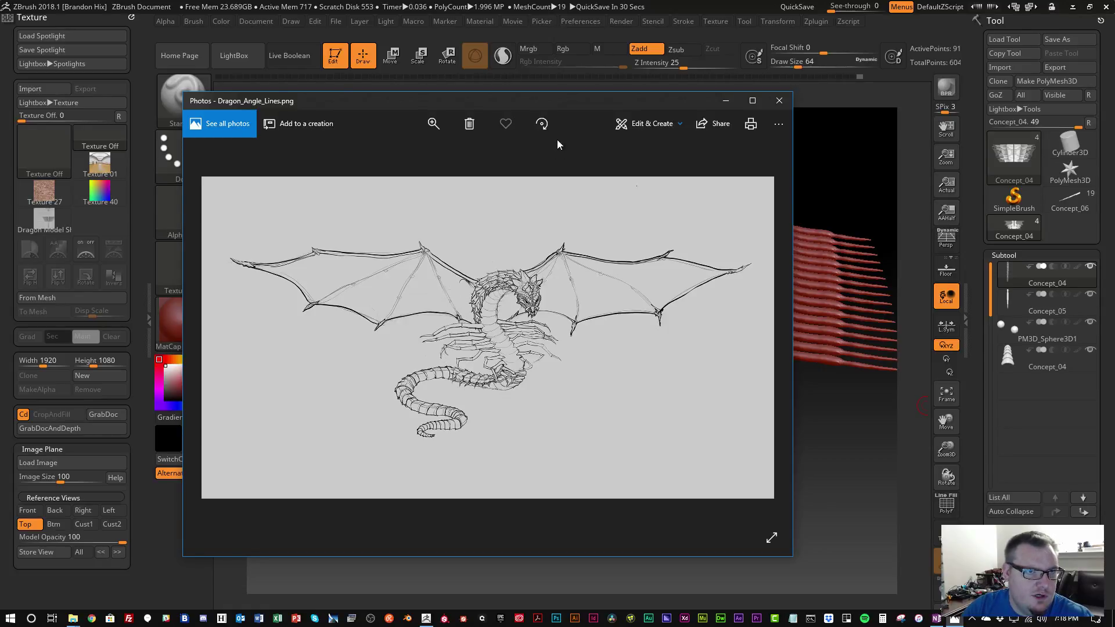
left_click_drag(559, 104, 1114, 232)
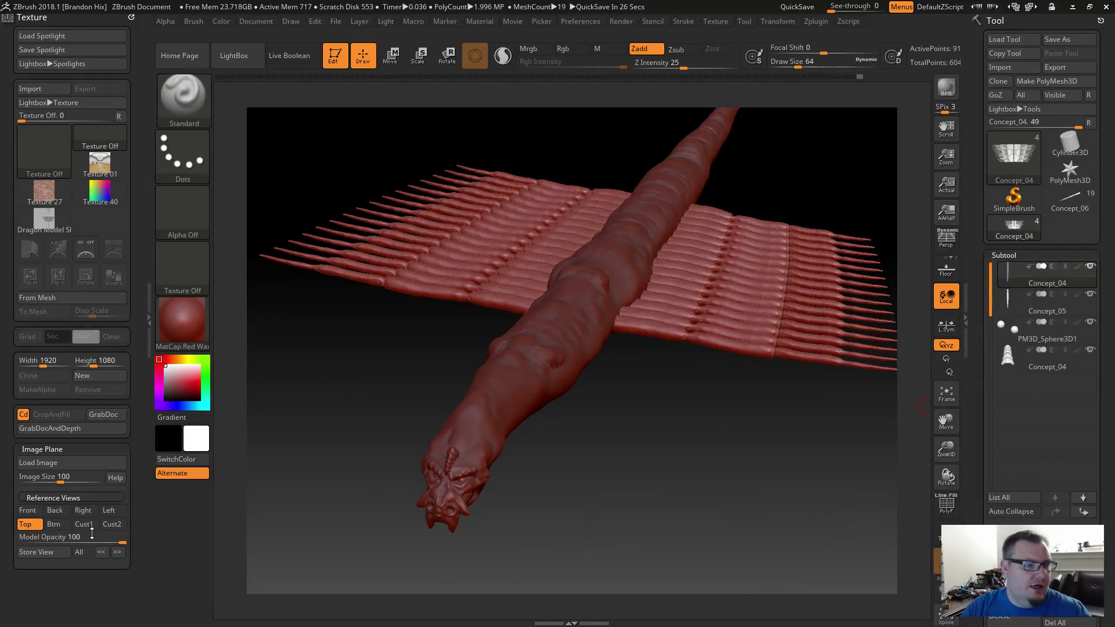
Return the model to the Top reference view and append a ZSphere as a new subtool.
left_click(25, 525)
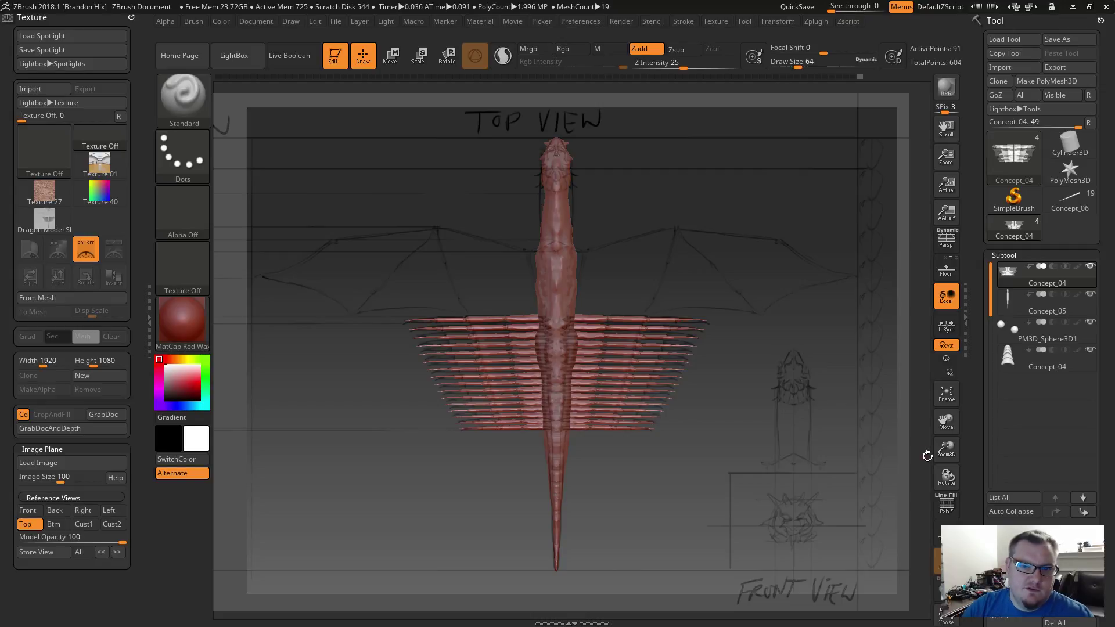
left_click(997, 256)
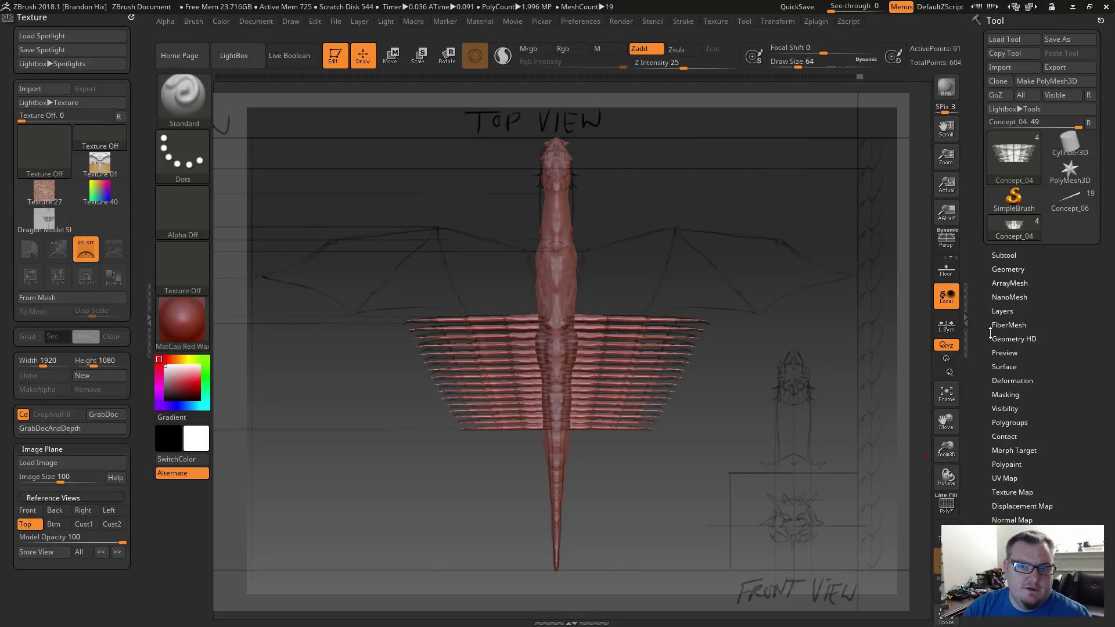
left_click_drag(987, 337, 986, 328)
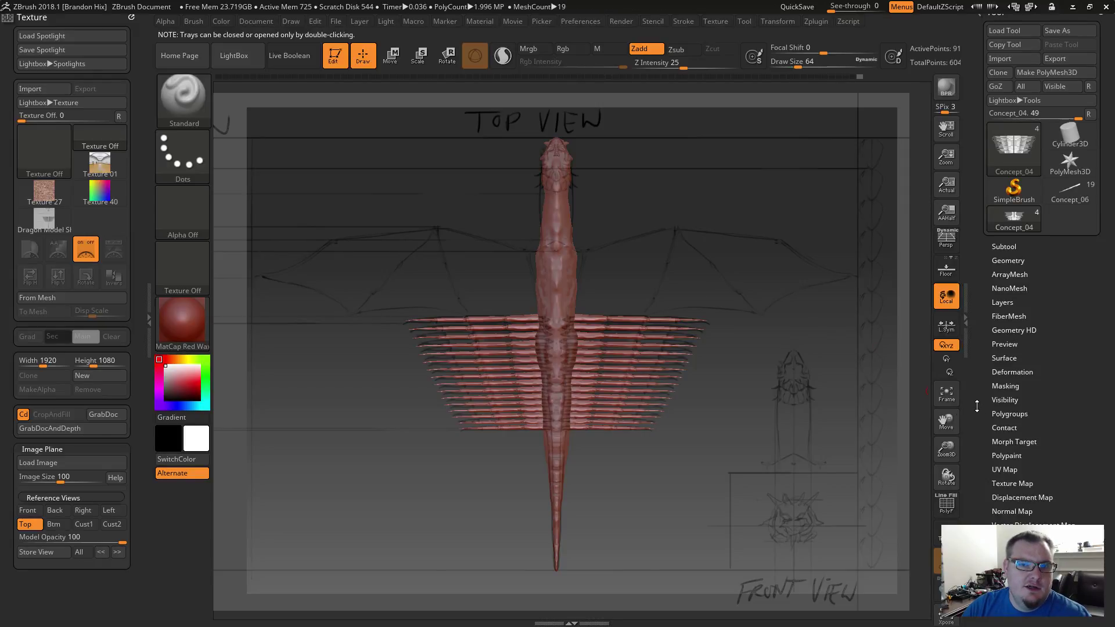
left_click_drag(974, 410, 975, 397)
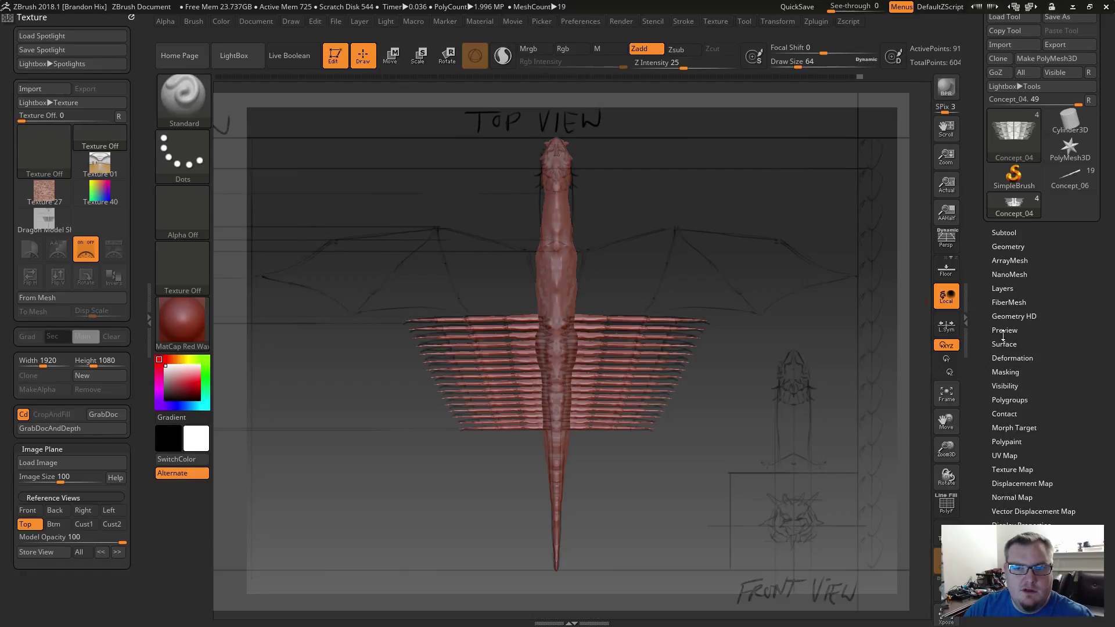
left_click_drag(986, 285, 976, 366)
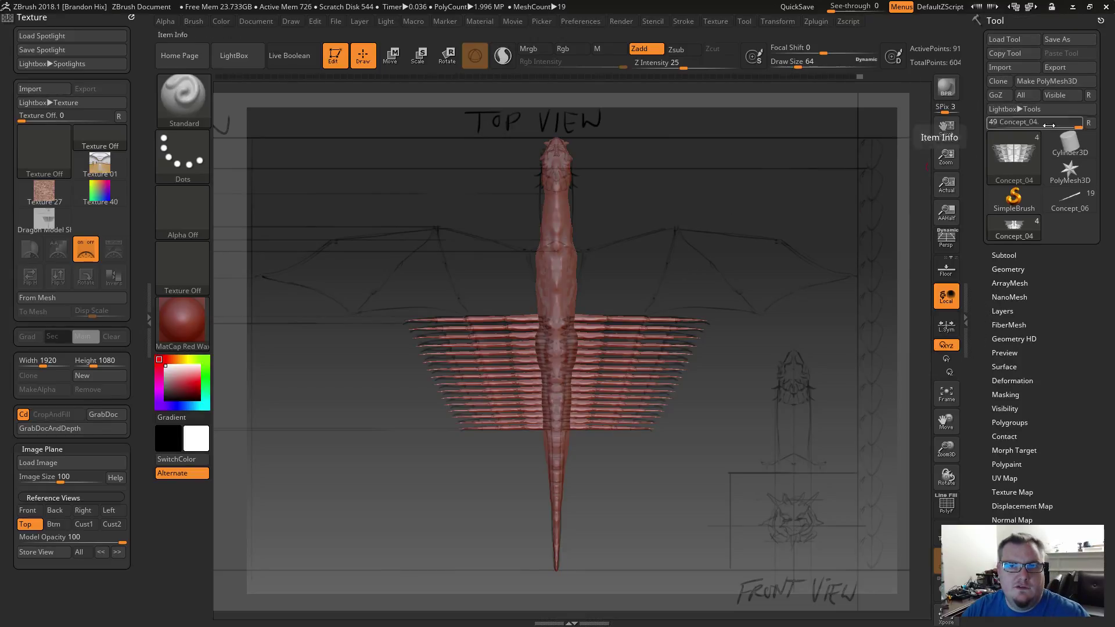
left_click(1003, 254)
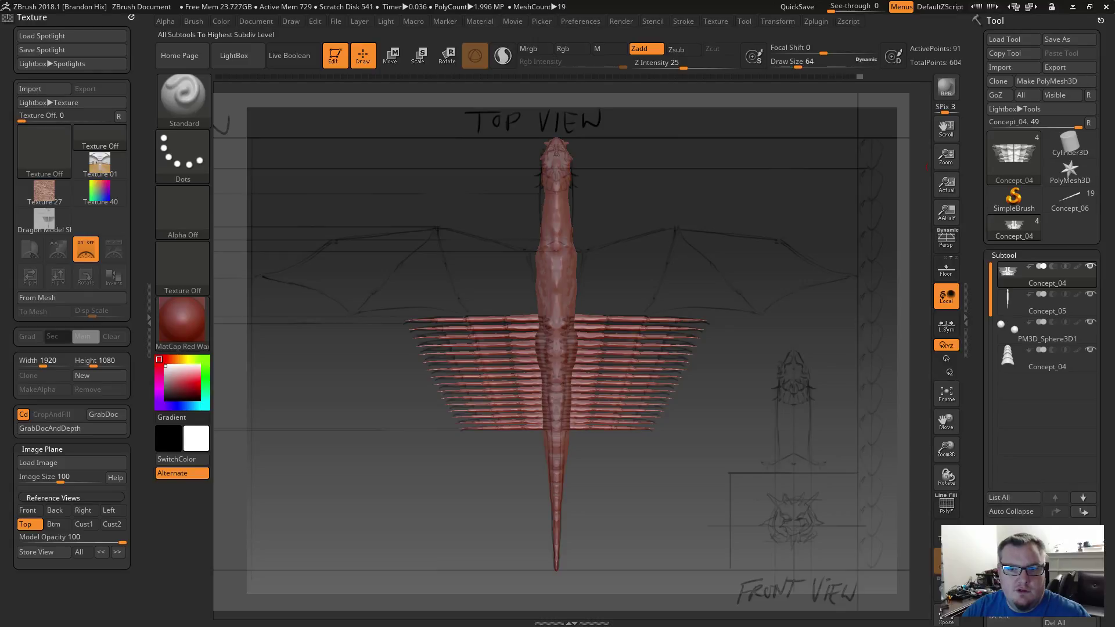
left_click(1068, 577)
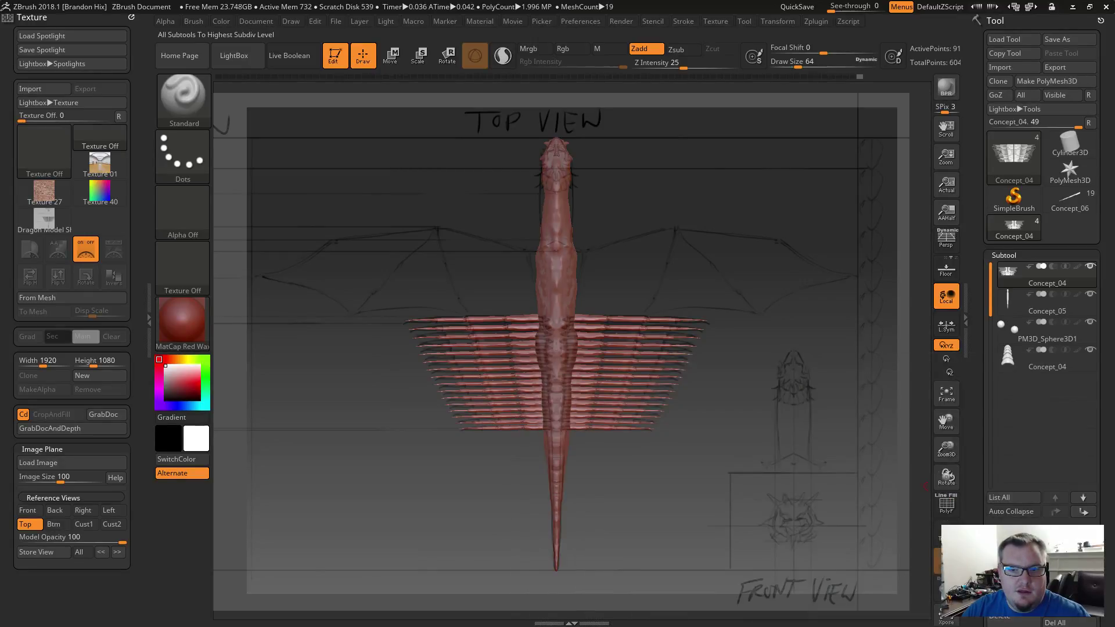
left_click(1068, 576)
left_click(891, 462)
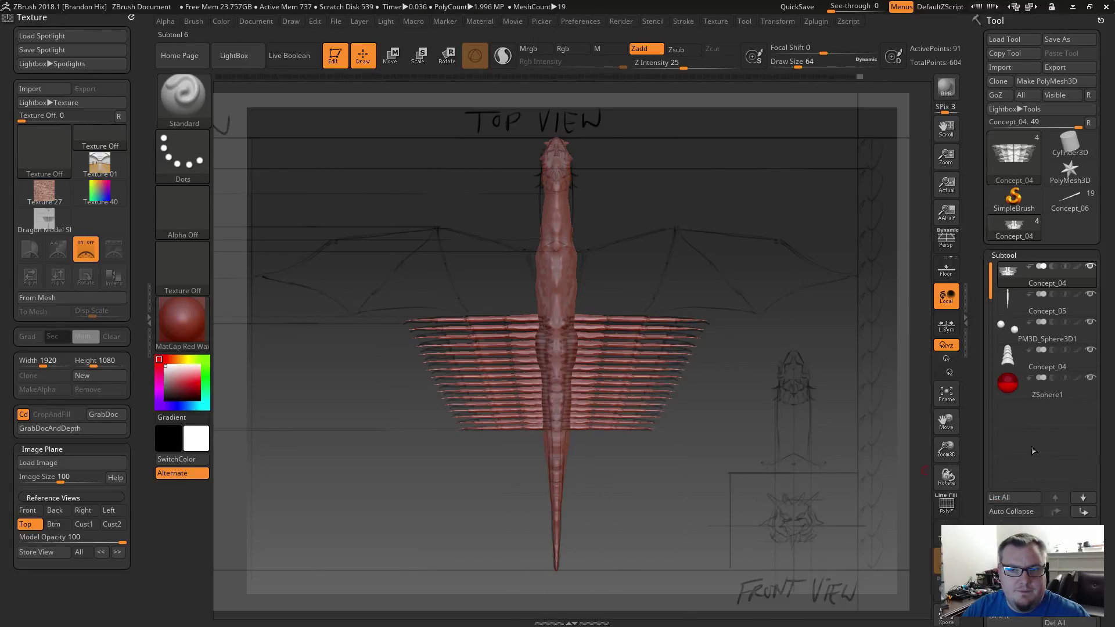
Make the ZSphere subtool active and scale it down inside the upper torso, using transparency to see it.
left_click(1049, 396)
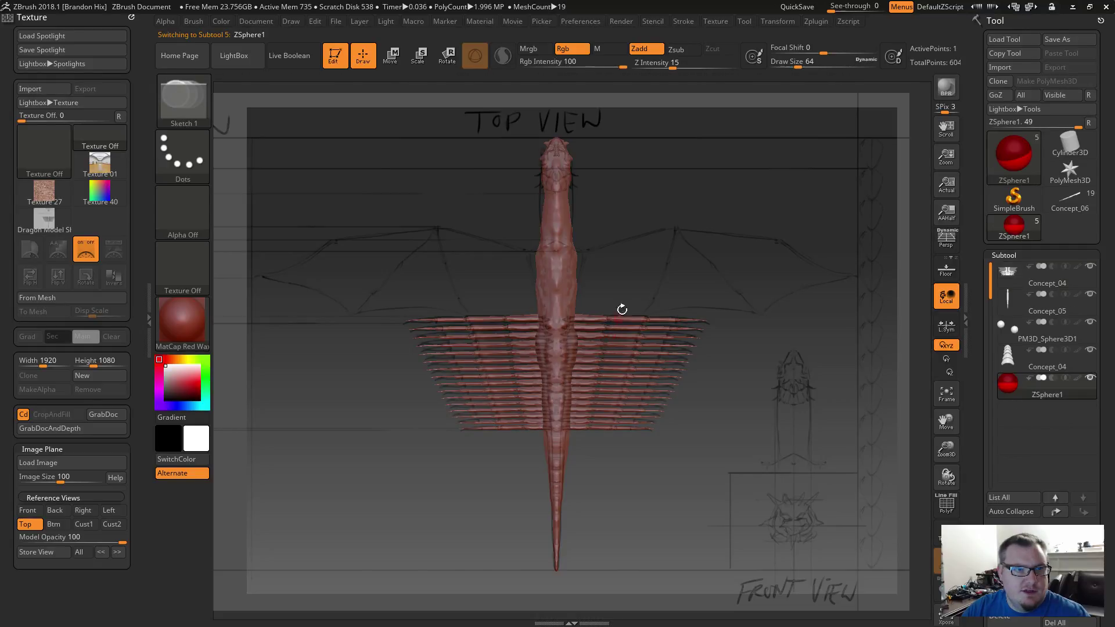
key("w")
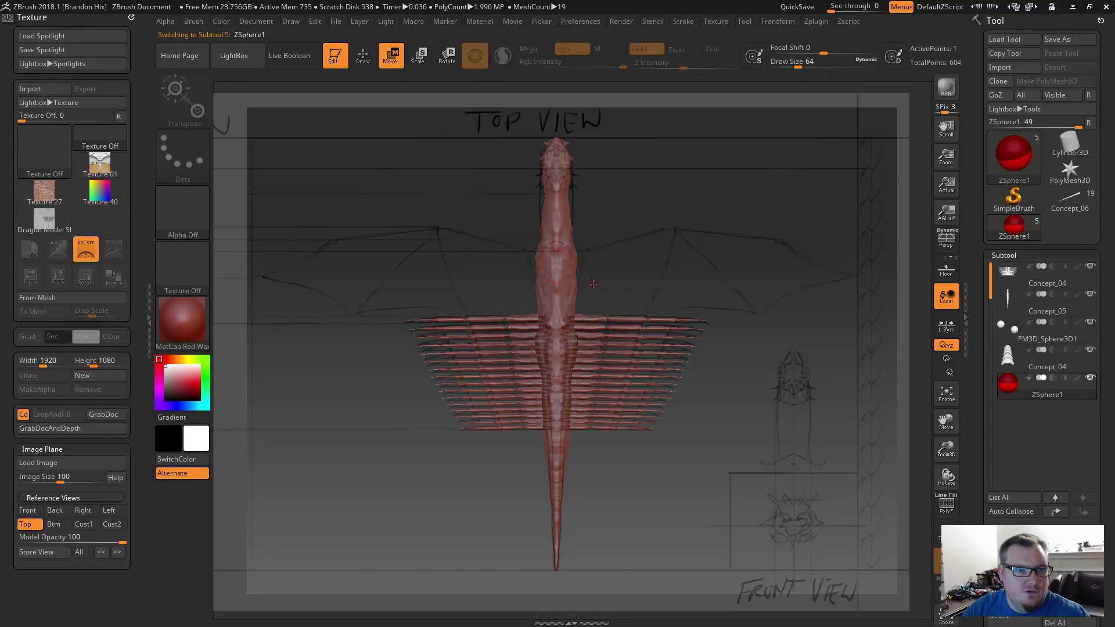
left_click(944, 533)
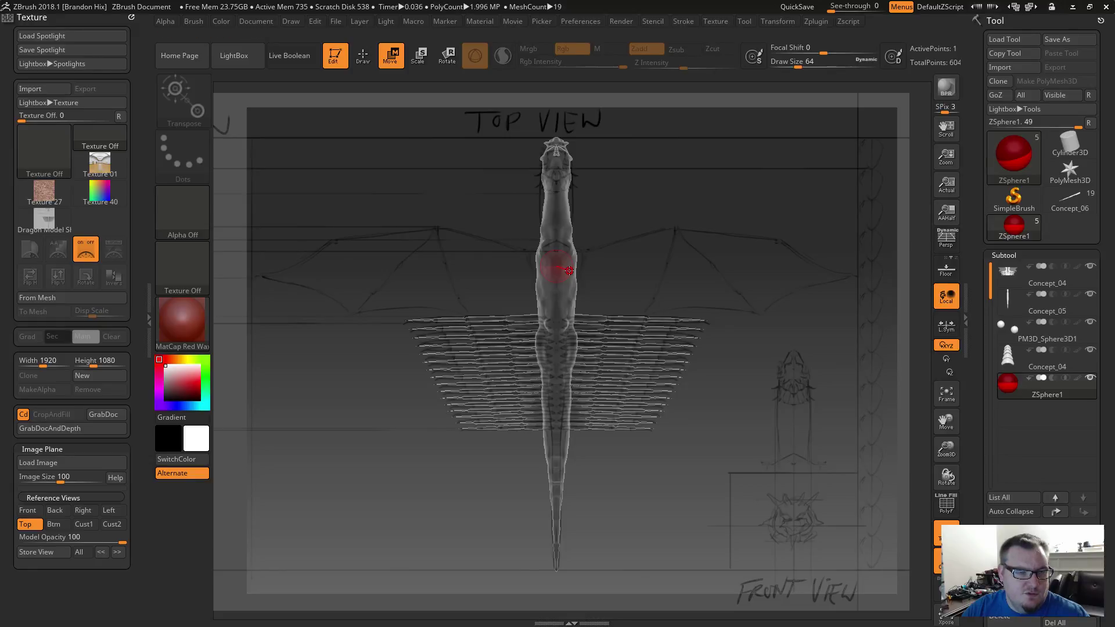
key("e")
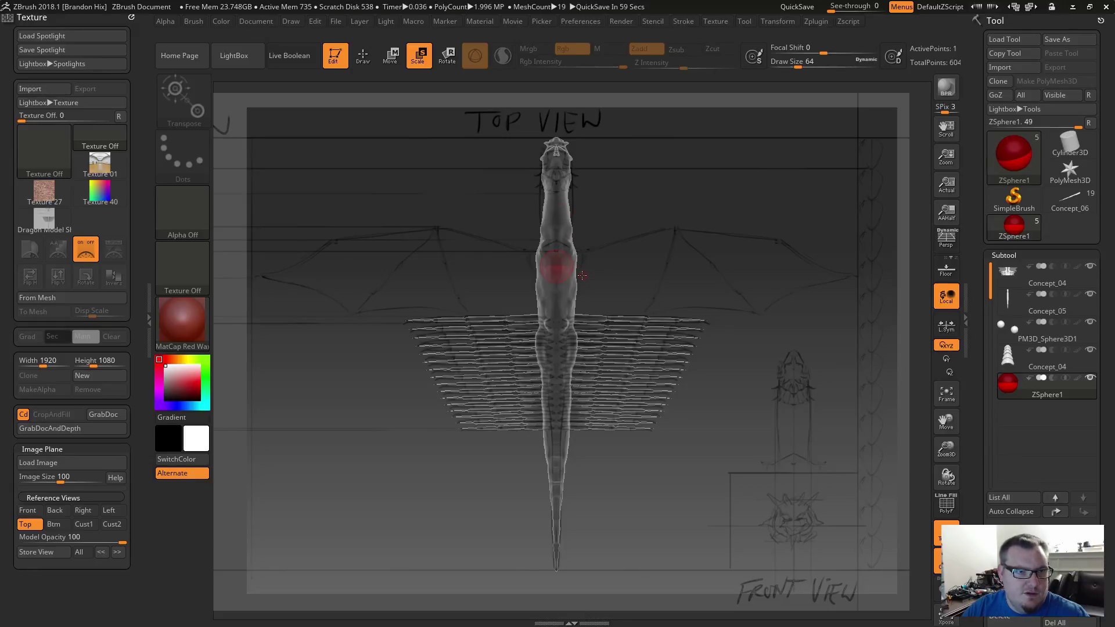
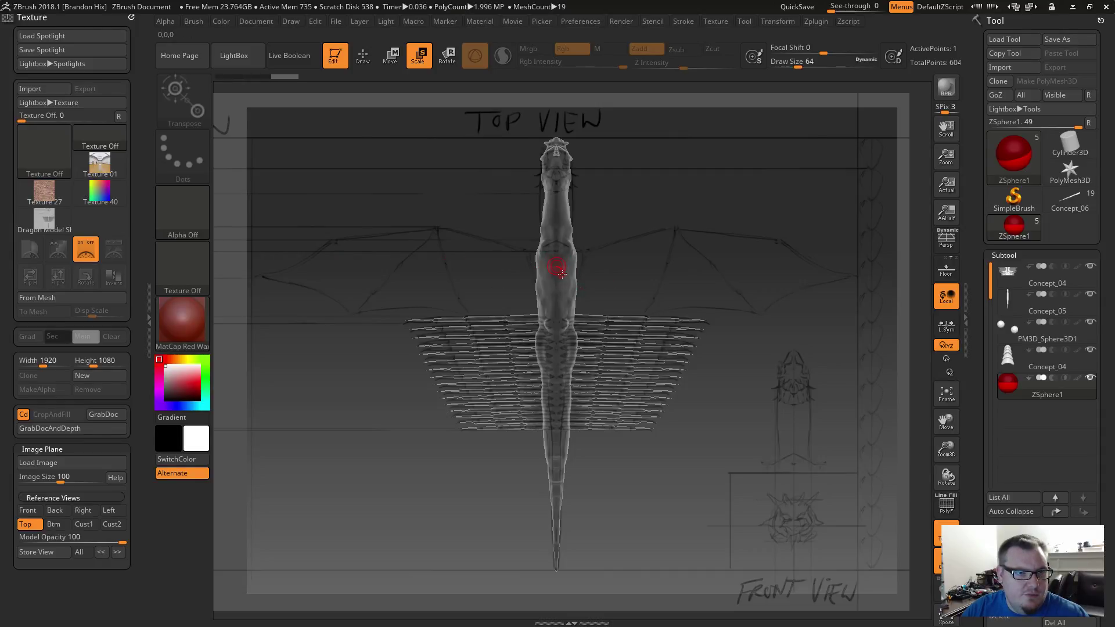
mouse_move(679, 282)
left_mouse_down()
mouse_move(661, 283)
mouse_move(677, 282)
left_mouse_up()
left_click(940, 533)
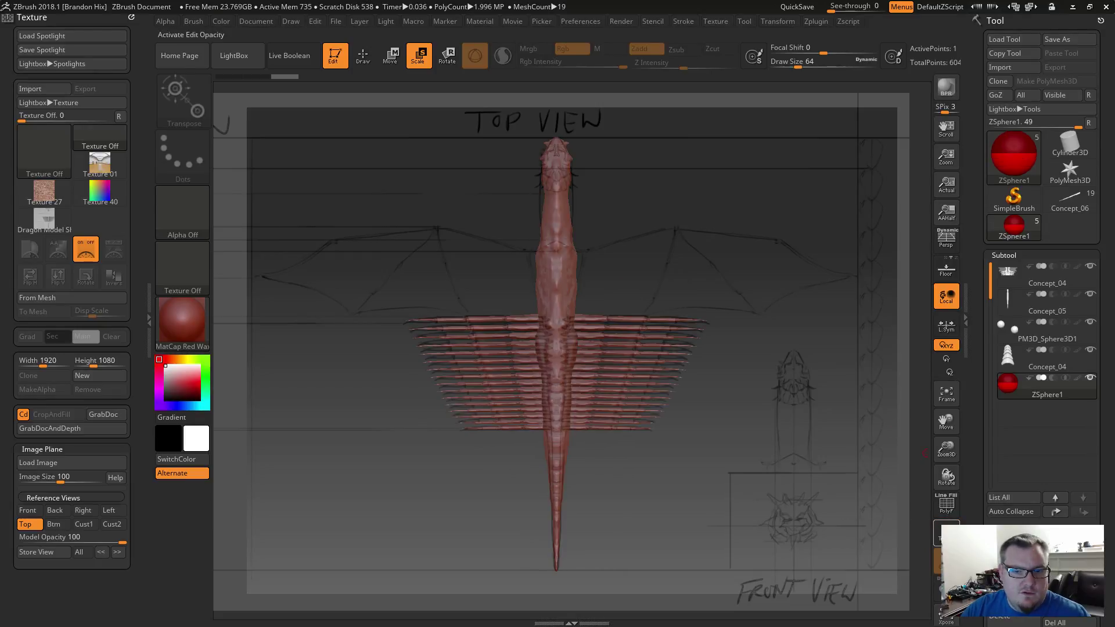
Enable EditSketch for the ZSphere and switch to Draw mode with the Sketch 1 brush.
scroll(1000, 442, "down", 10)
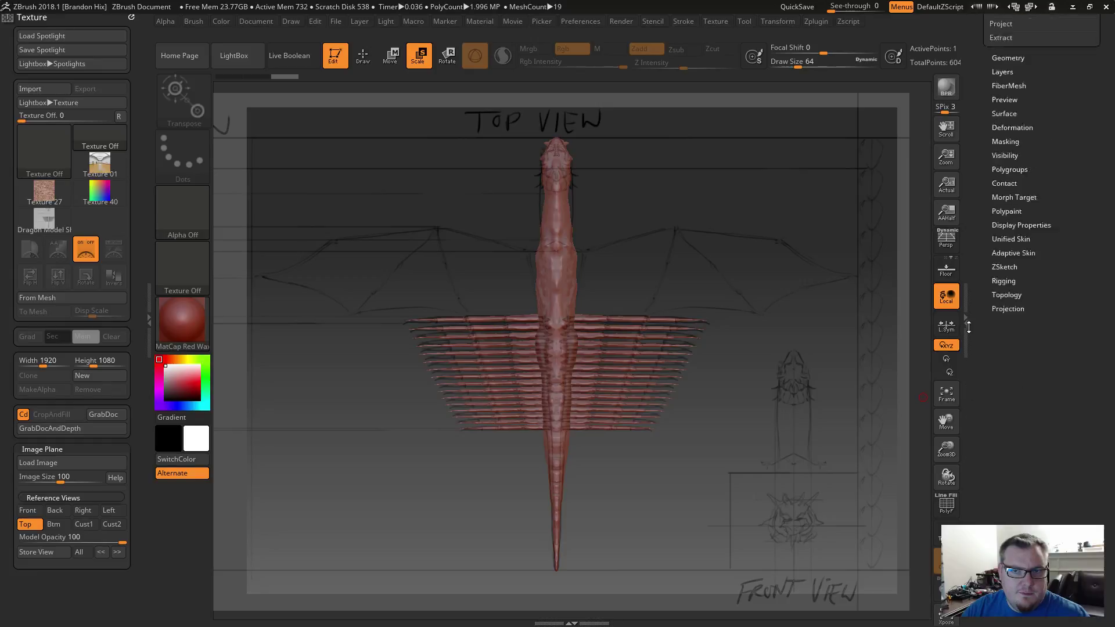
left_click(1007, 386)
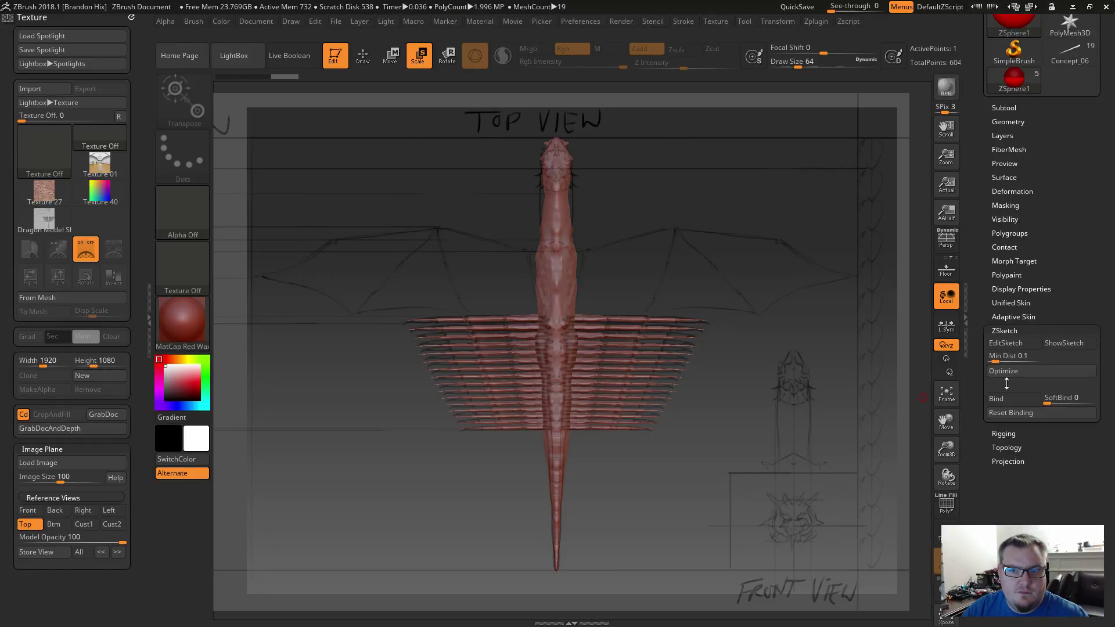
left_click(1024, 349)
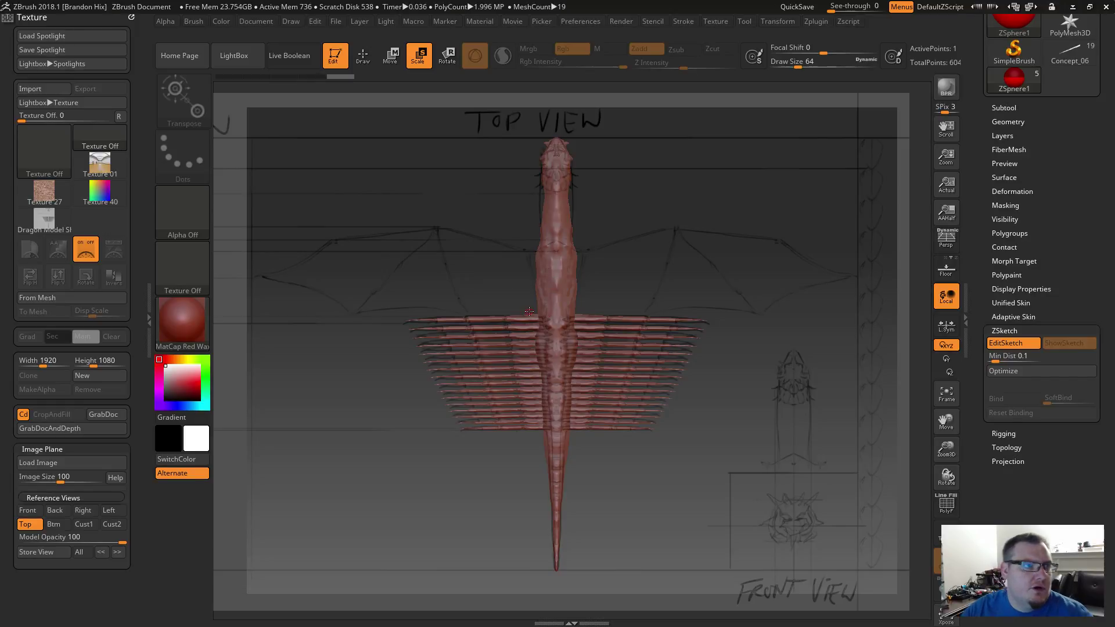
key("s")
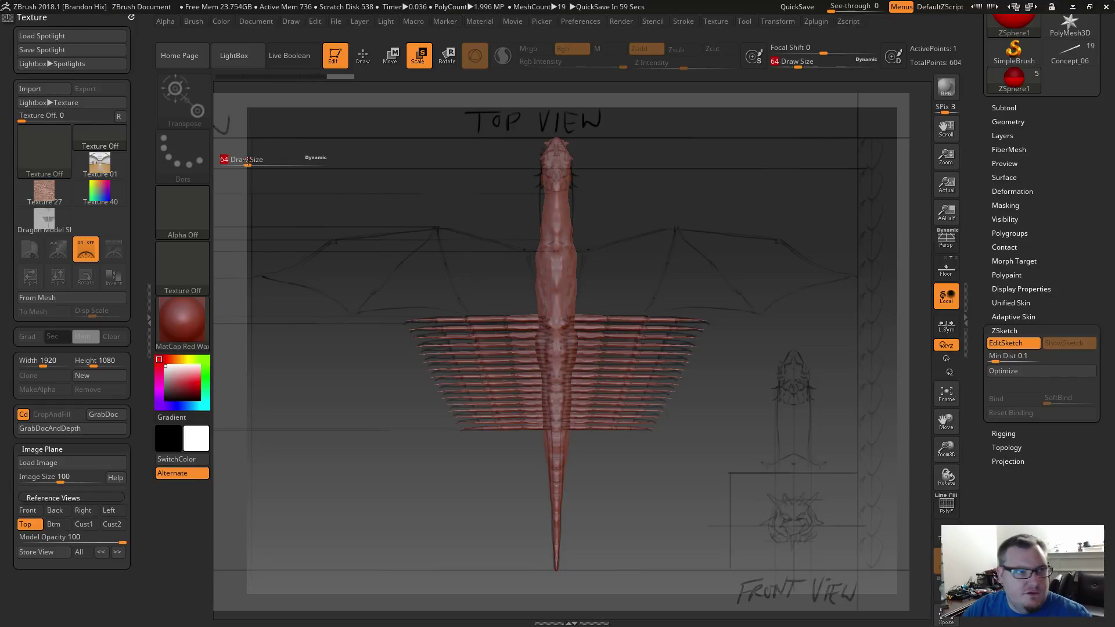
key("q")
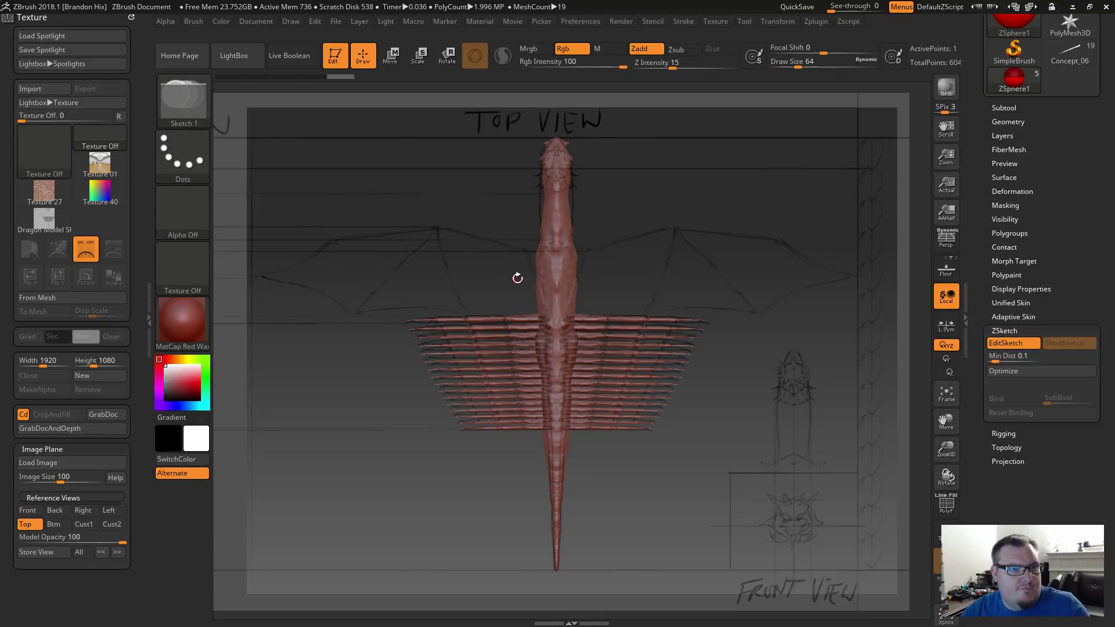
Undo the oversized trial stroke on the wing and set the sketch brush's Draw Size to 20.
mouse_move(563, 289)
left_mouse_down()
mouse_move(506, 238)
mouse_move(288, 235)
left_mouse_up()
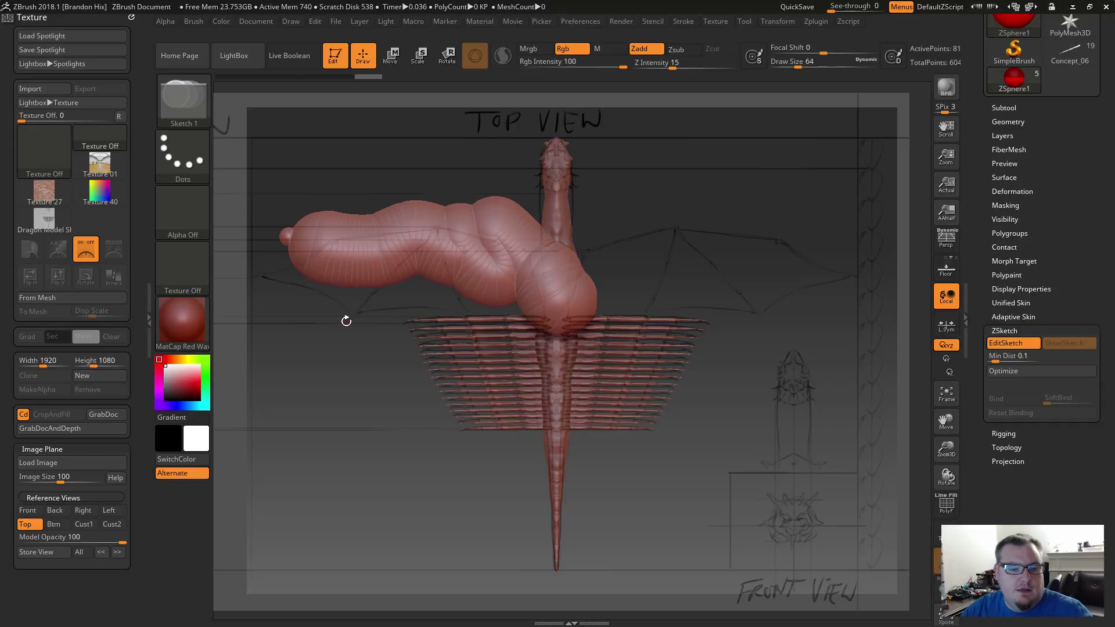
key("ctrl+z")
key("s")
left_click_drag(436, 265, 424, 262)
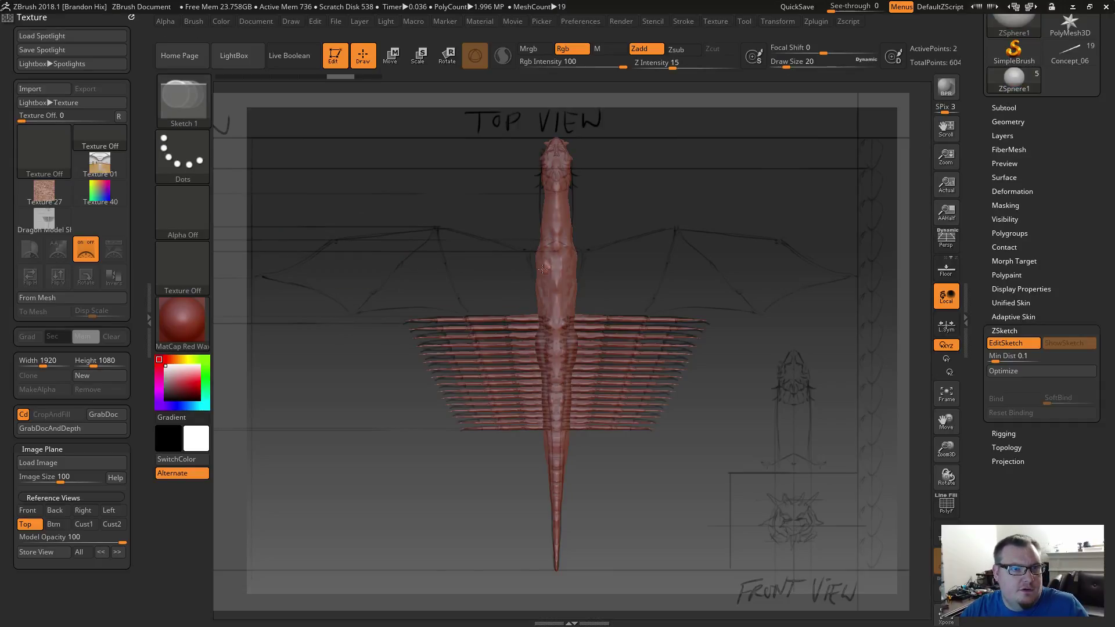
mouse_move(540, 264)
left_mouse_down()
mouse_move(456, 219)
mouse_move(456, 232)
mouse_move(430, 228)
mouse_move(466, 311)
left_mouse_up()
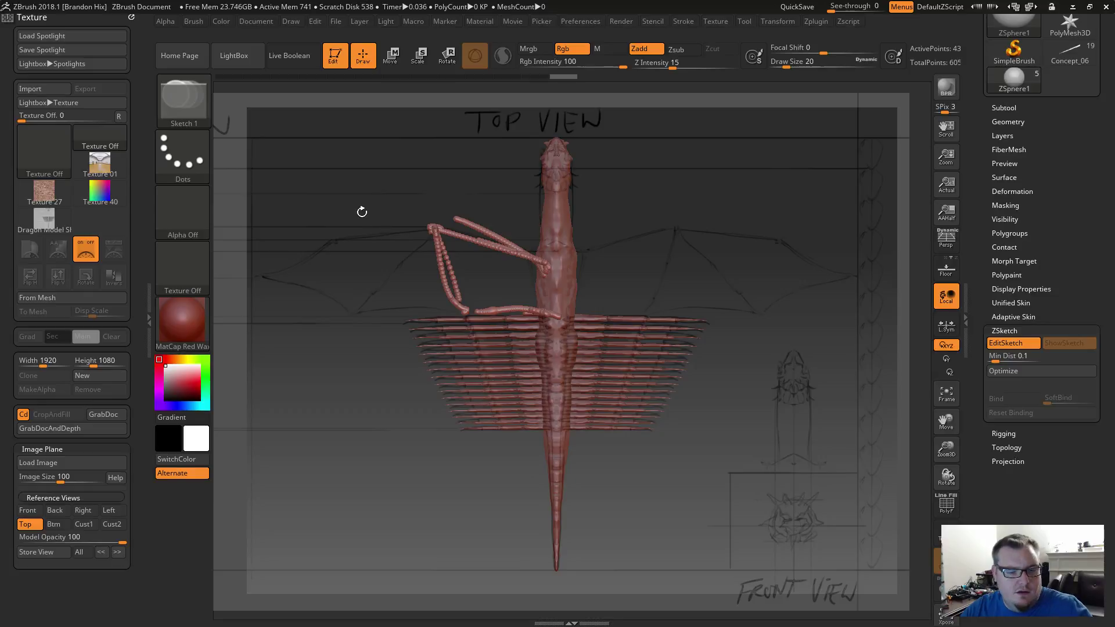
key("ctrl")
key("ctrl+z")
key("ctrl+z")
key("ctrl+z")
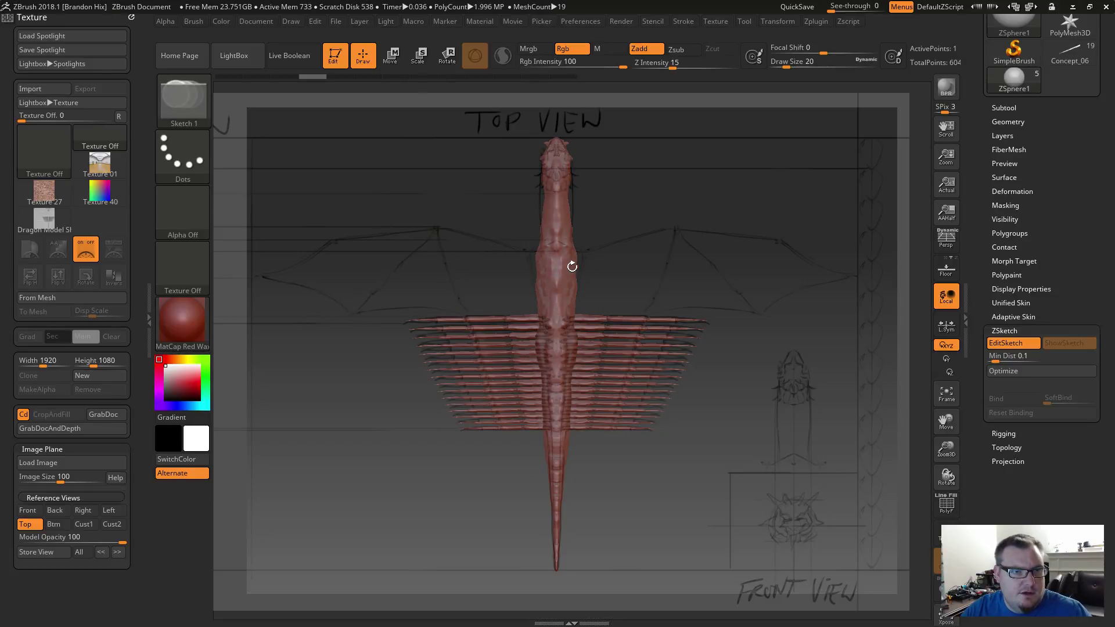
left_click_drag(543, 269, 460, 244)
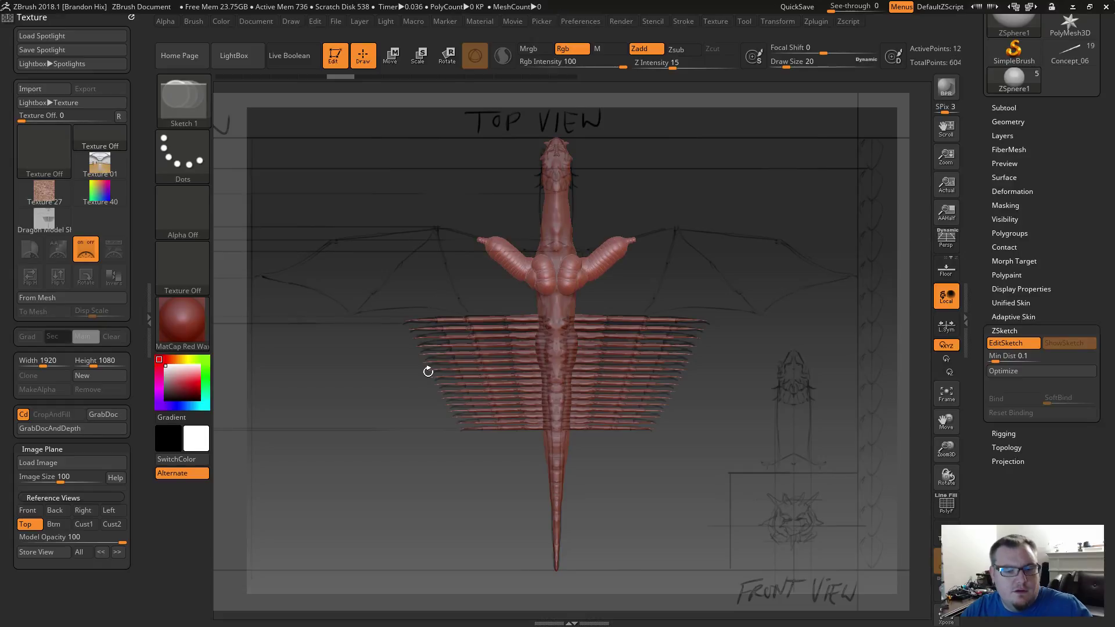
key("ctrl+z")
key("ctrl+z")
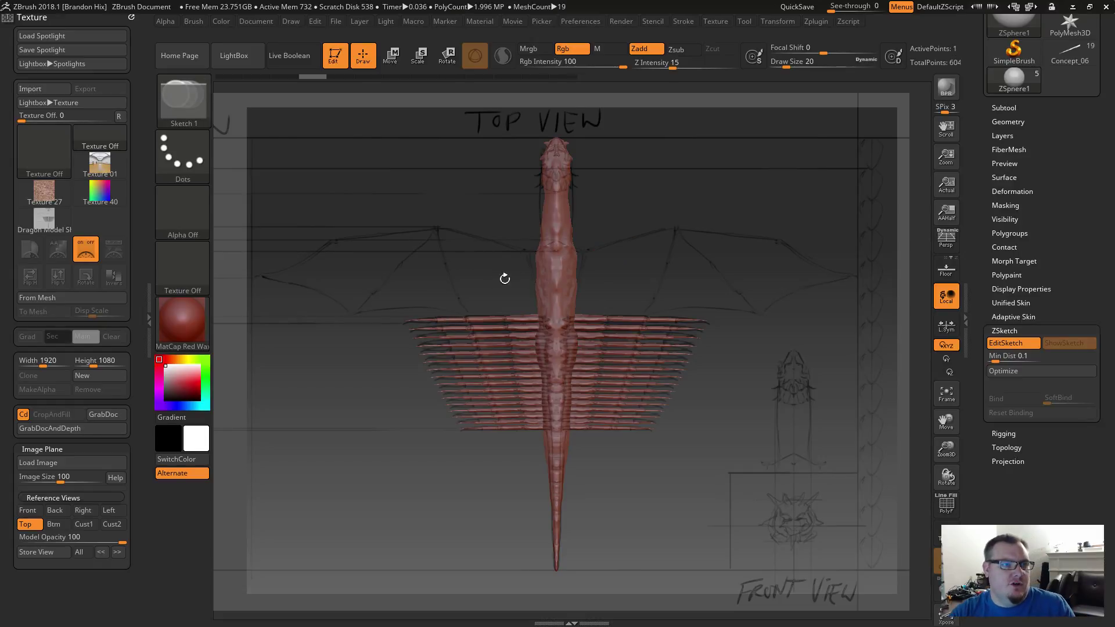
Sketch both wings symmetrically over the top-view drawing, tracing the bones and outer edges to the wingtips and filling the panels nearest the body.
left_click_drag(545, 252, 545, 255)
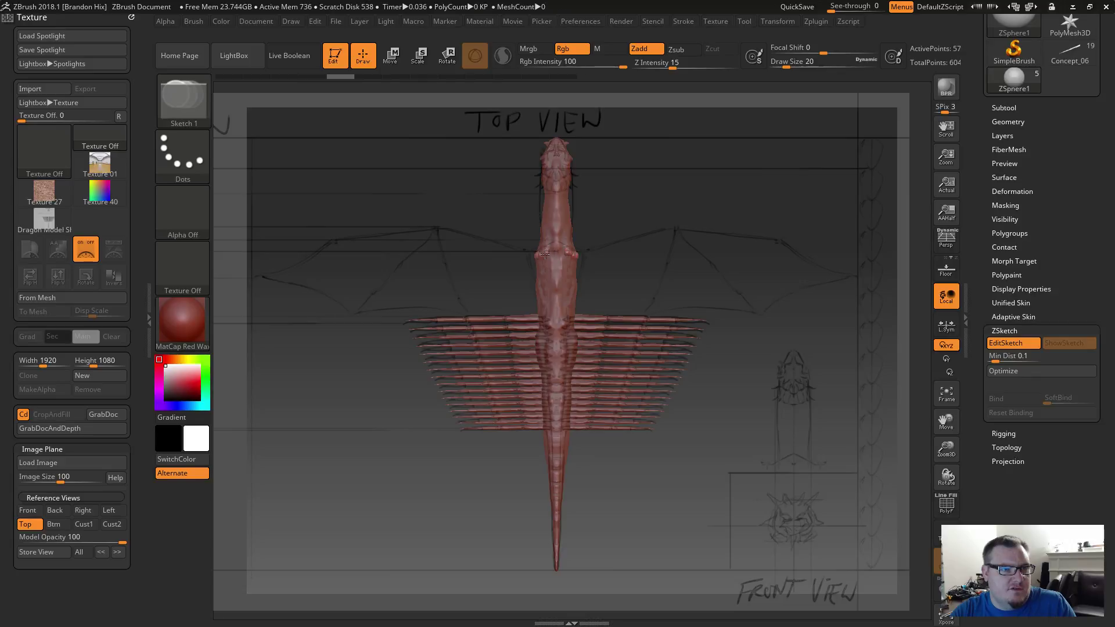
key("shift")
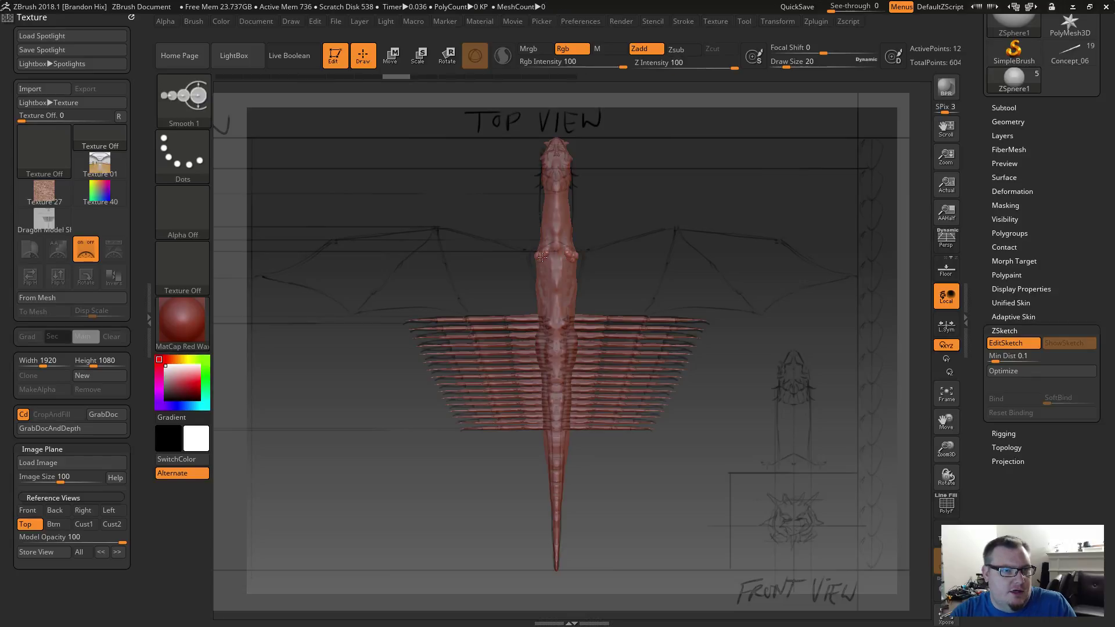
mouse_move(517, 252)
left_mouse_down()
mouse_move(538, 258)
mouse_move(537, 295)
left_mouse_up()
mouse_move(525, 255)
left_mouse_down()
mouse_move(437, 230)
mouse_move(466, 311)
mouse_move(533, 316)
left_mouse_up()
left_click_drag(535, 273, 531, 298)
mouse_move(436, 233)
left_mouse_down()
mouse_move(348, 311)
mouse_move(465, 316)
left_mouse_up()
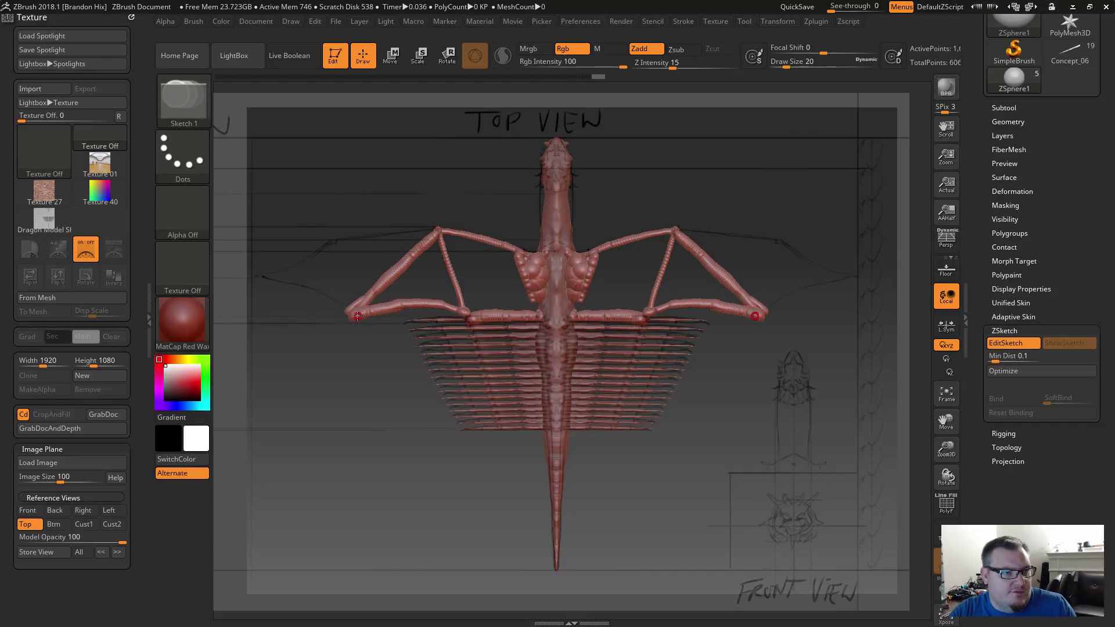
mouse_move(357, 316)
left_mouse_down()
mouse_move(255, 279)
mouse_move(336, 244)
mouse_move(437, 231)
mouse_move(516, 262)
mouse_move(533, 294)
mouse_move(510, 304)
mouse_move(468, 290)
mouse_move(500, 294)
left_mouse_up()
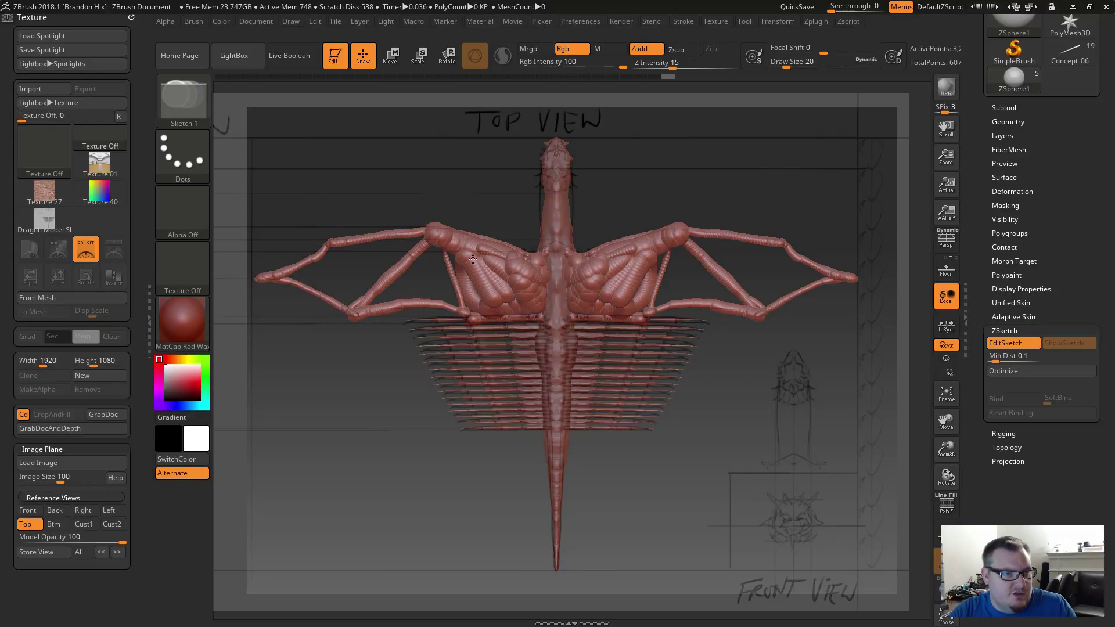
Fill the middle and outer wing panels with sketch strokes, undoing and redrawing the outermost fill.
mouse_move(440, 252)
left_mouse_down()
mouse_move(465, 301)
mouse_move(419, 261)
mouse_move(377, 296)
mouse_move(430, 288)
mouse_move(402, 295)
mouse_move(473, 313)
mouse_move(456, 279)
mouse_move(432, 281)
mouse_move(386, 242)
mouse_move(323, 257)
mouse_move(394, 256)
mouse_move(355, 289)
mouse_move(328, 293)
mouse_move(346, 302)
mouse_move(321, 265)
mouse_move(288, 282)
left_mouse_up()
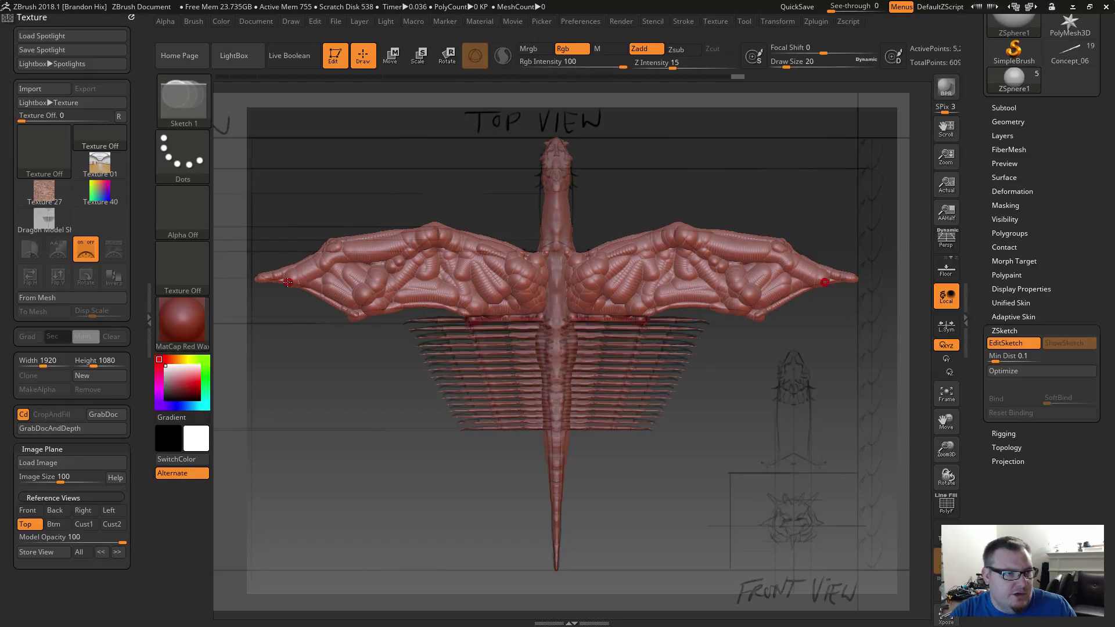
key("ctrl+z")
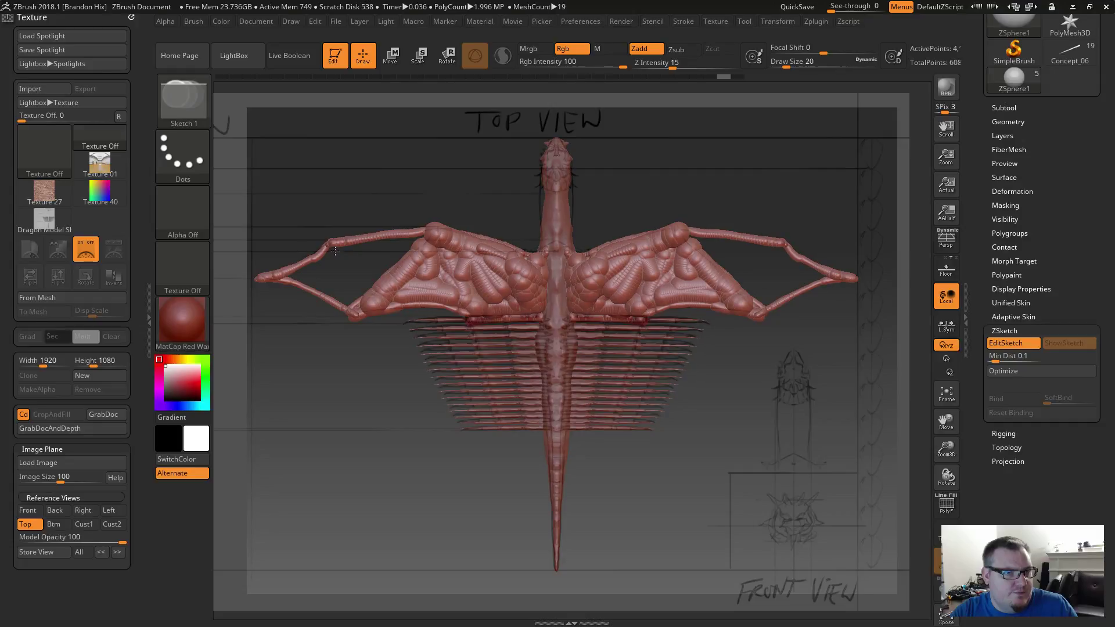
mouse_move(334, 250)
left_mouse_down()
mouse_move(291, 277)
mouse_move(355, 302)
mouse_move(344, 282)
mouse_move(323, 278)
mouse_move(421, 234)
mouse_move(410, 259)
mouse_move(360, 259)
left_mouse_up()
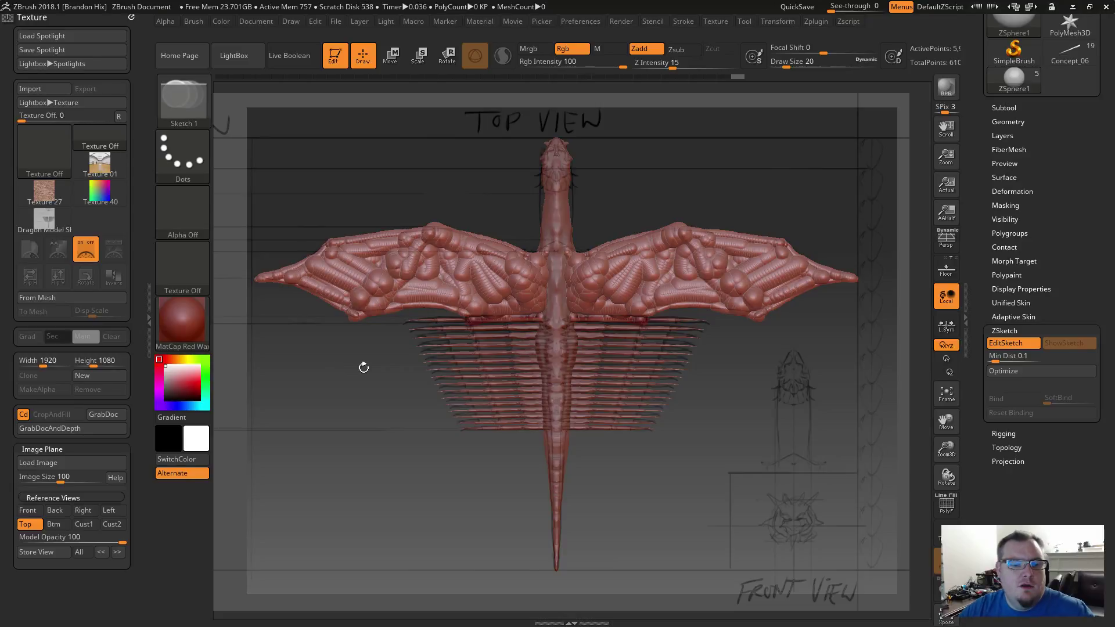
Preview the wing sketch as a skinned mesh and inspect it from the dragon's underside.
key("a")
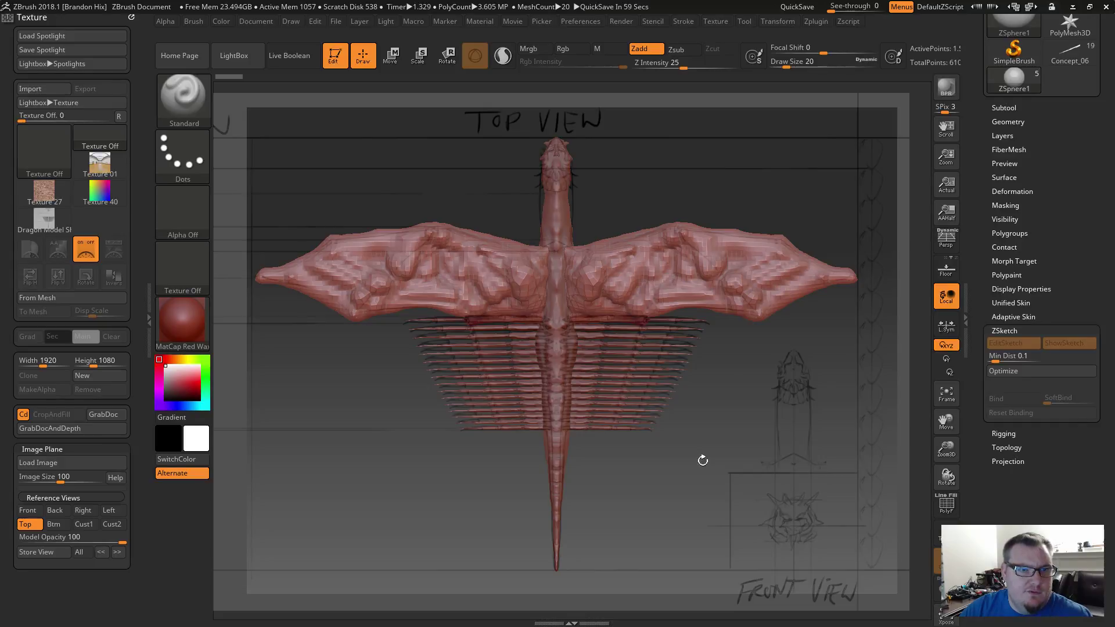
left_click_drag(710, 422, 650, 447)
mouse_move(476, 513)
left_mouse_down()
mouse_move(486, 416)
mouse_move(678, 387)
mouse_move(692, 336)
left_mouse_up()
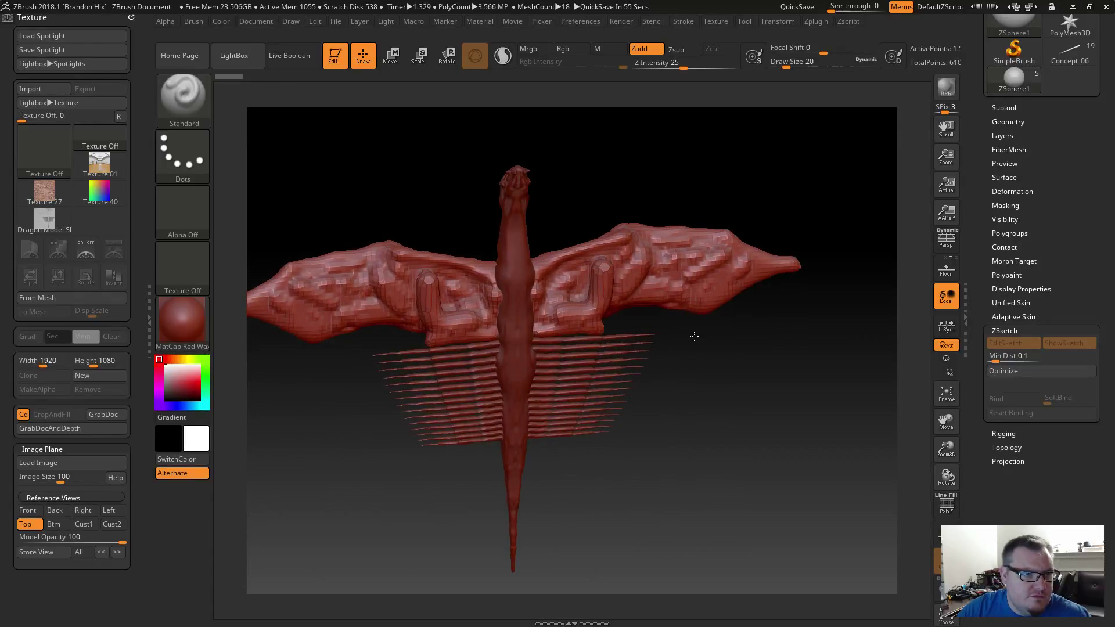
Raise the Draw Size to 293 and smooth the underside of the wings on the preview mesh.
key("s")
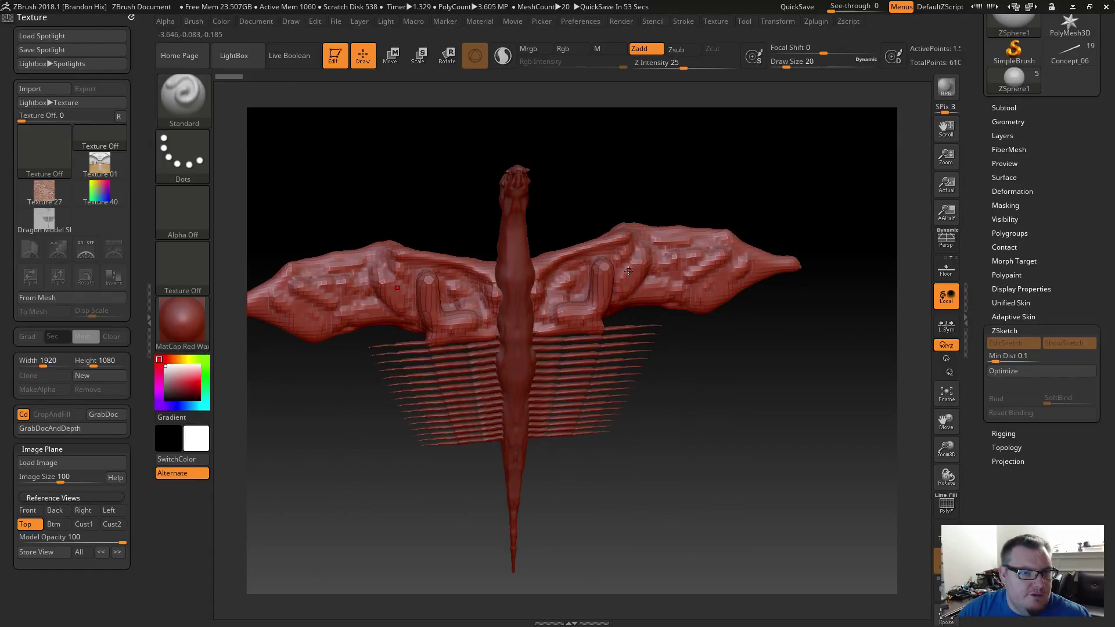
key("shift")
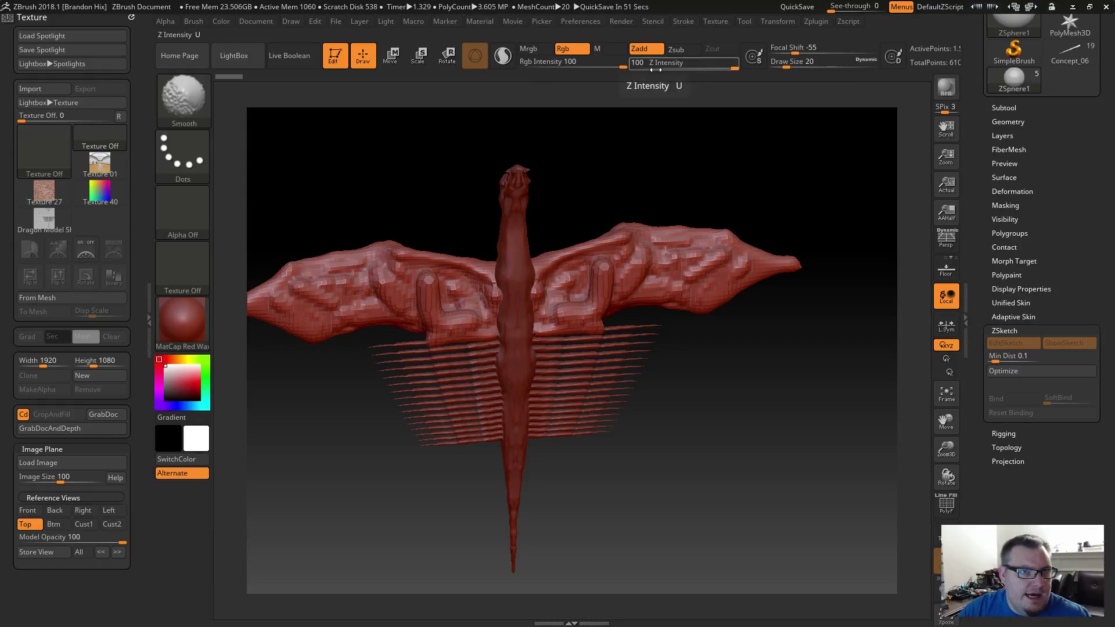
type("s77")
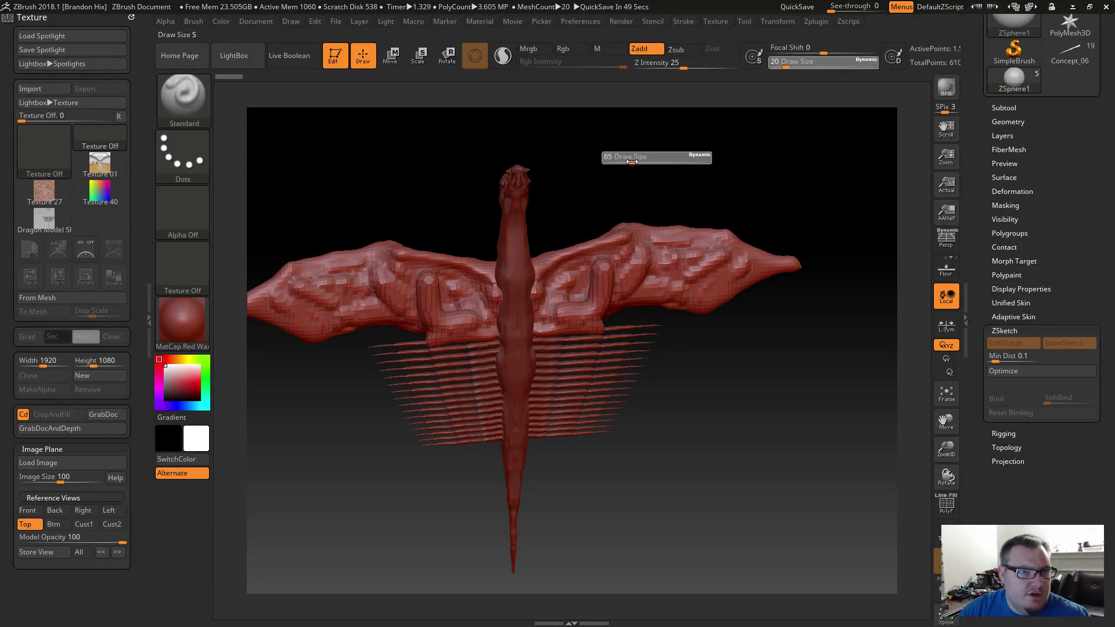
key("Return")
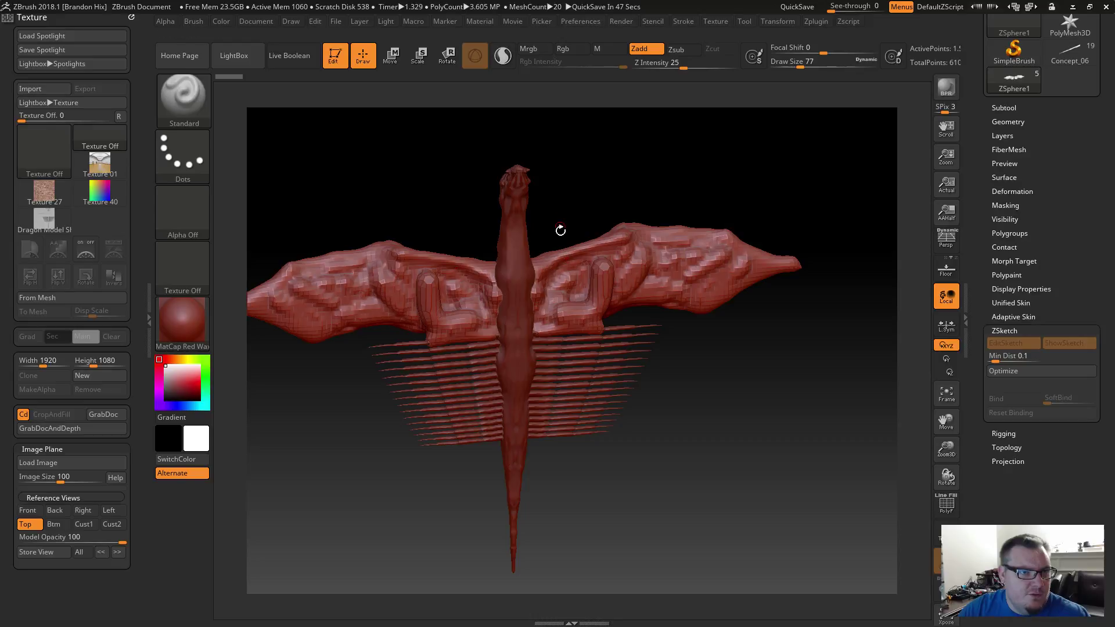
key("s")
left_click_drag(564, 237, 587, 238)
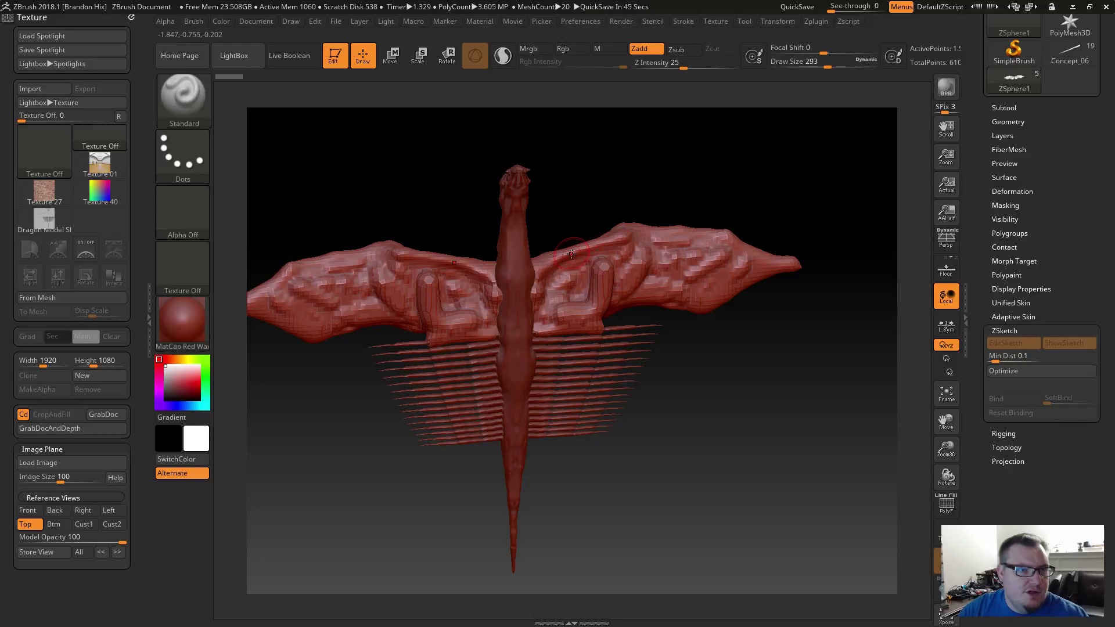
key("shift")
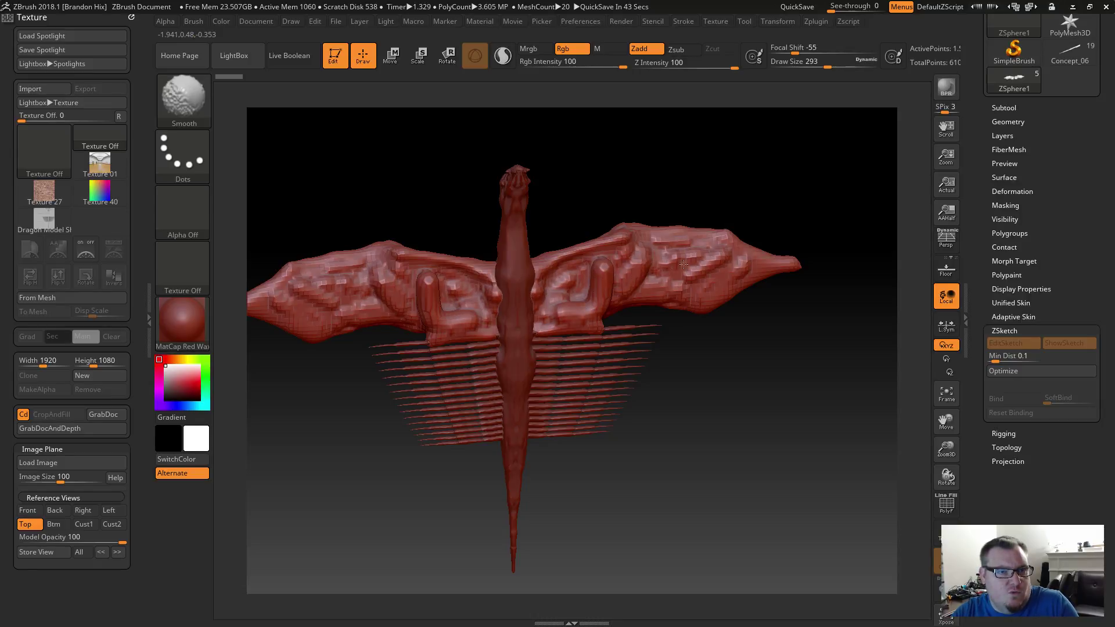
left_click_drag(745, 266, 731, 272, "shift")
Leave the skin preview and discard the modifications made to the preview mesh.
key("a")
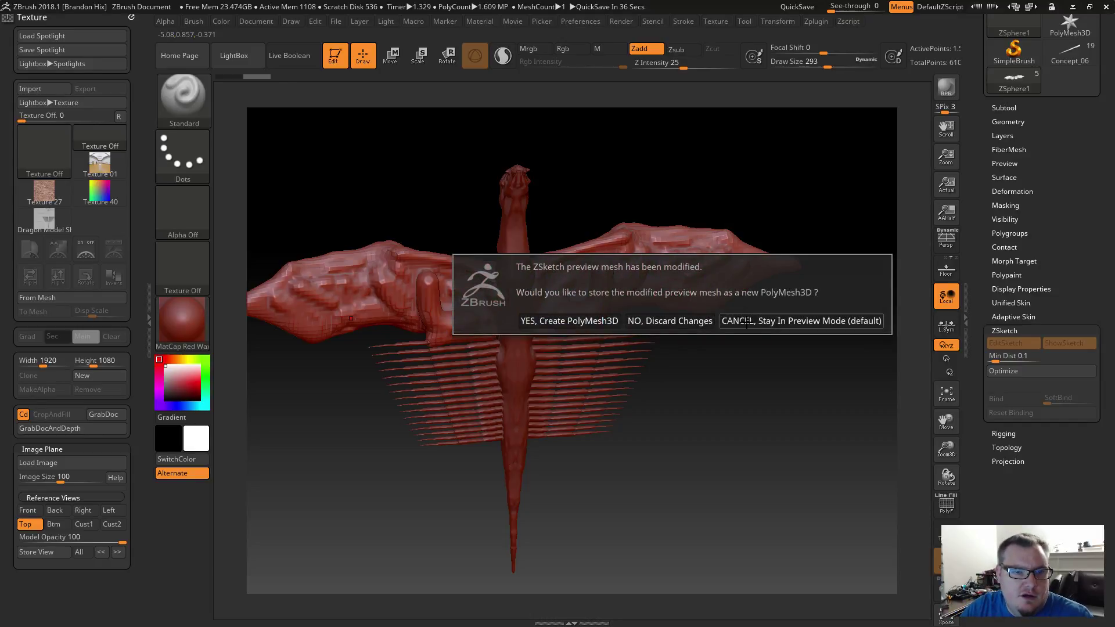
left_click(802, 321)
key("a")
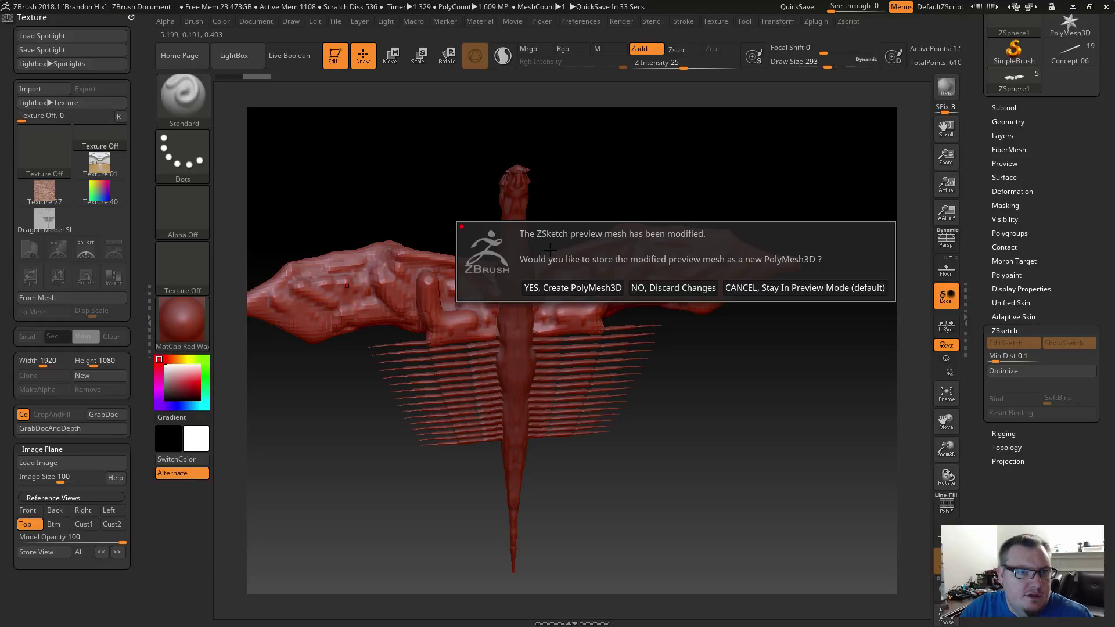
left_click(668, 288)
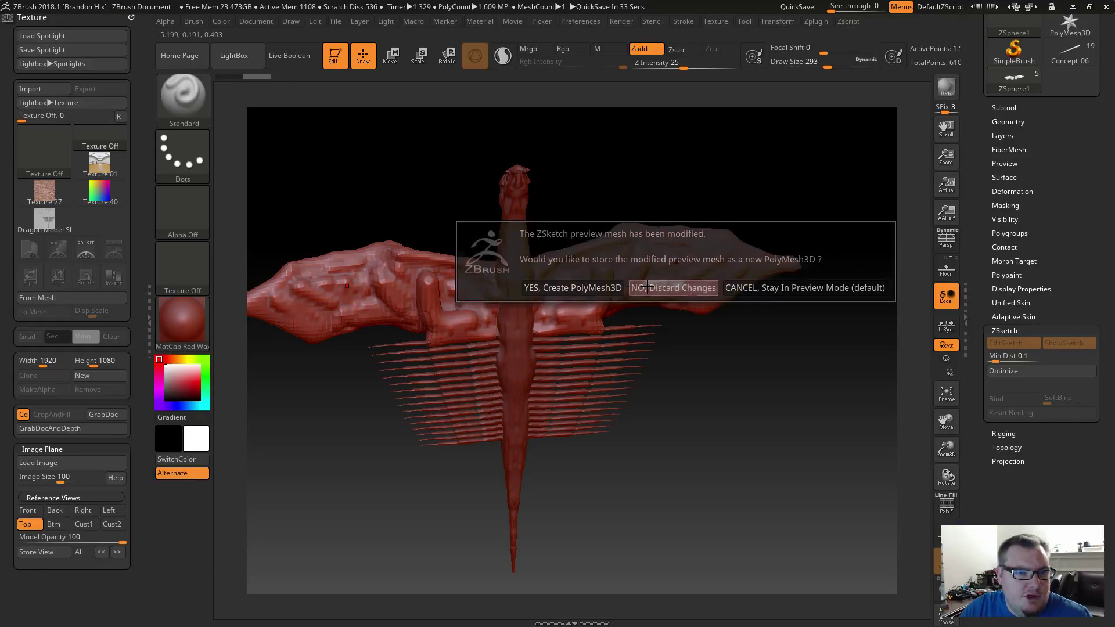
Smooth the wing's sketch spheres with the Smooth 1 brush in EditSketch mode.
mouse_move(608, 302)
left_mouse_down("shift")
mouse_move(599, 291)
mouse_move(557, 307)
left_mouse_up("shift")
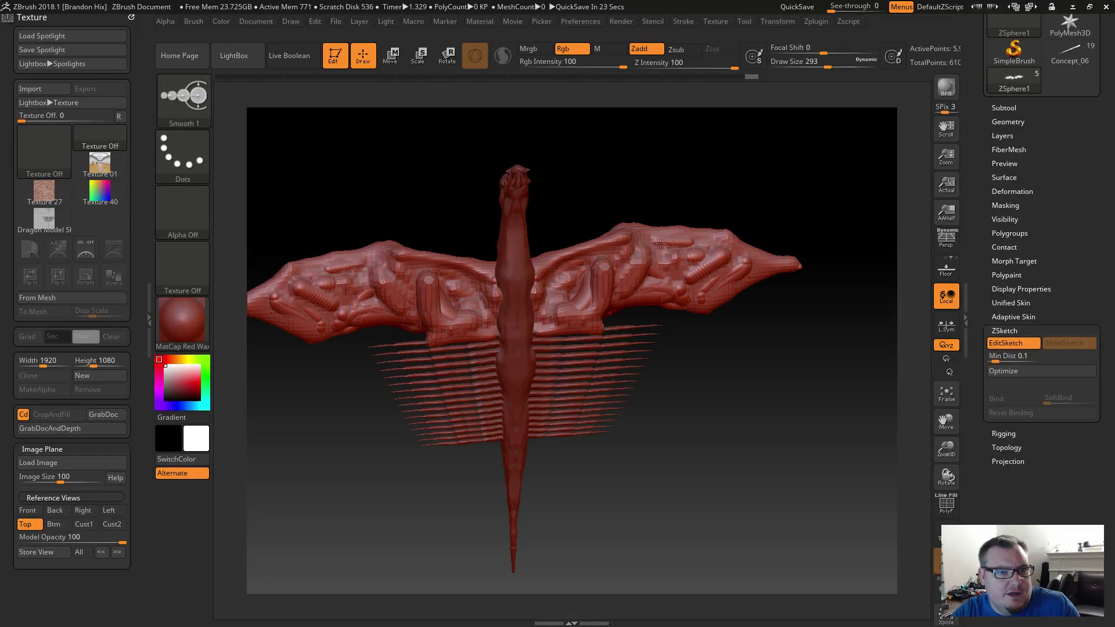
mouse_move(661, 243)
left_mouse_down("shift")
mouse_move(717, 265)
mouse_move(702, 268)
left_mouse_up("shift")
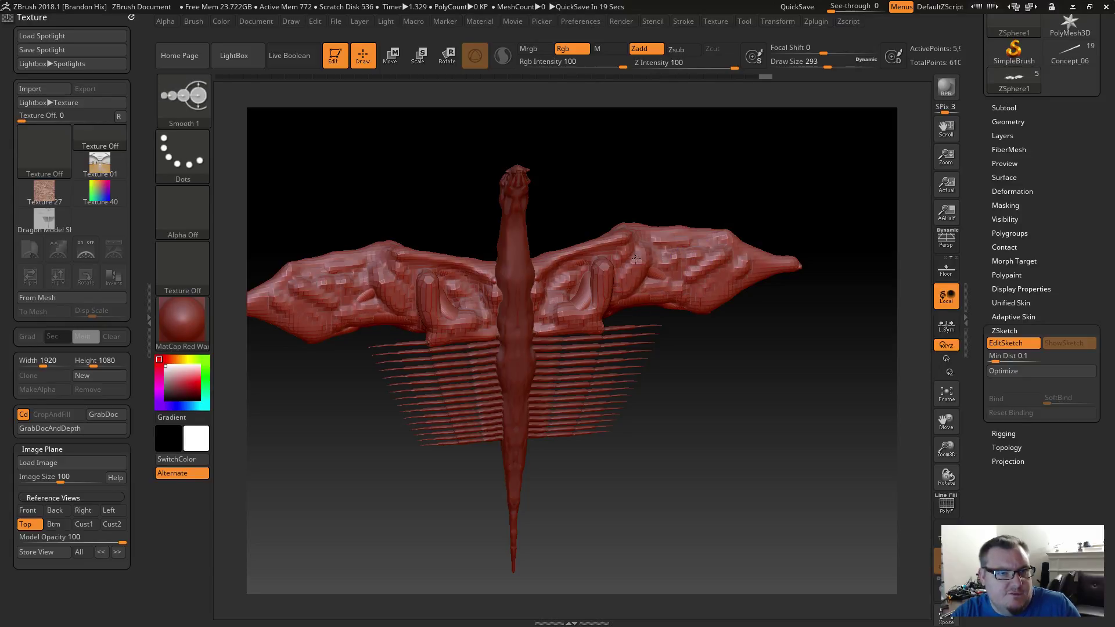
left_click_drag(605, 287, 604, 290, "shift")
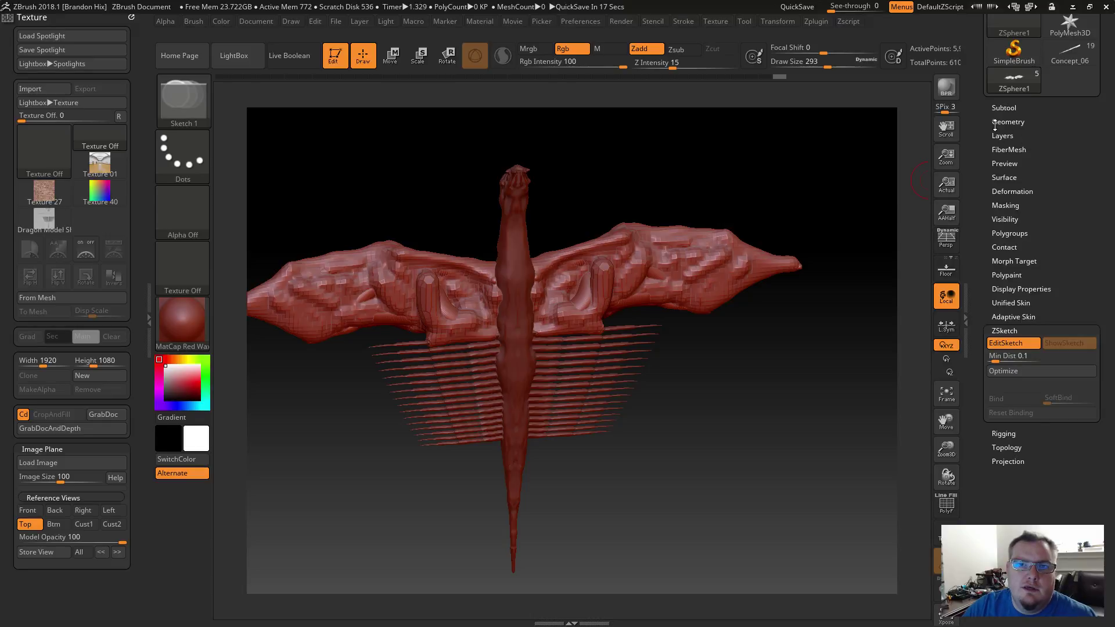
Check the ZSphere1 wing entry in the subtool list and return to the ZSketch settings.
scroll(986, 185, "up", 3)
left_click(1002, 221)
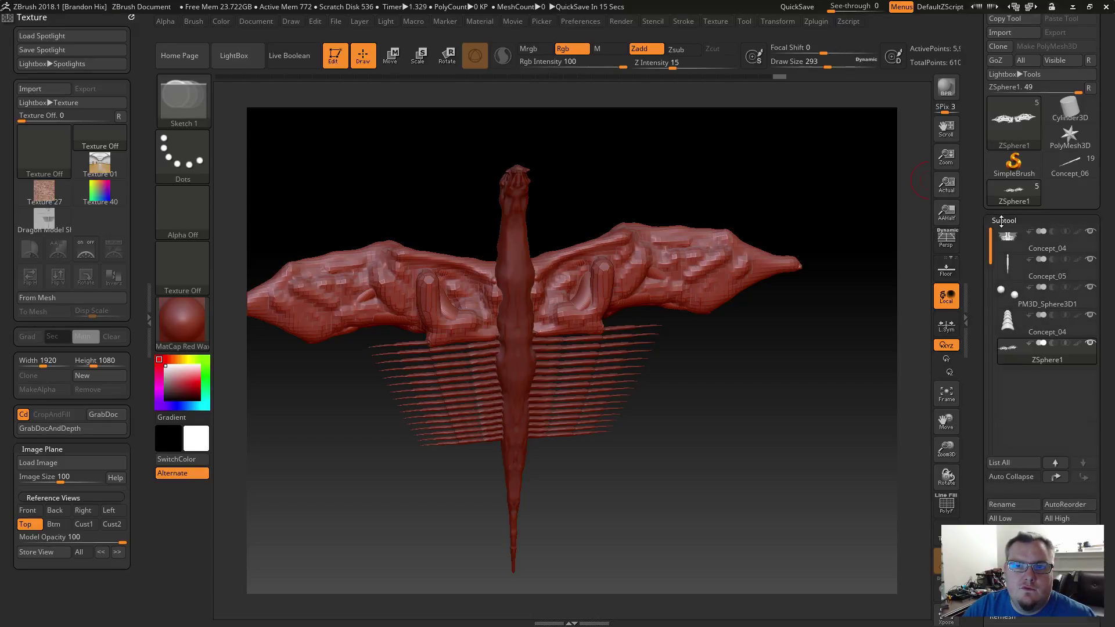
scroll(981, 308, "up", 1)
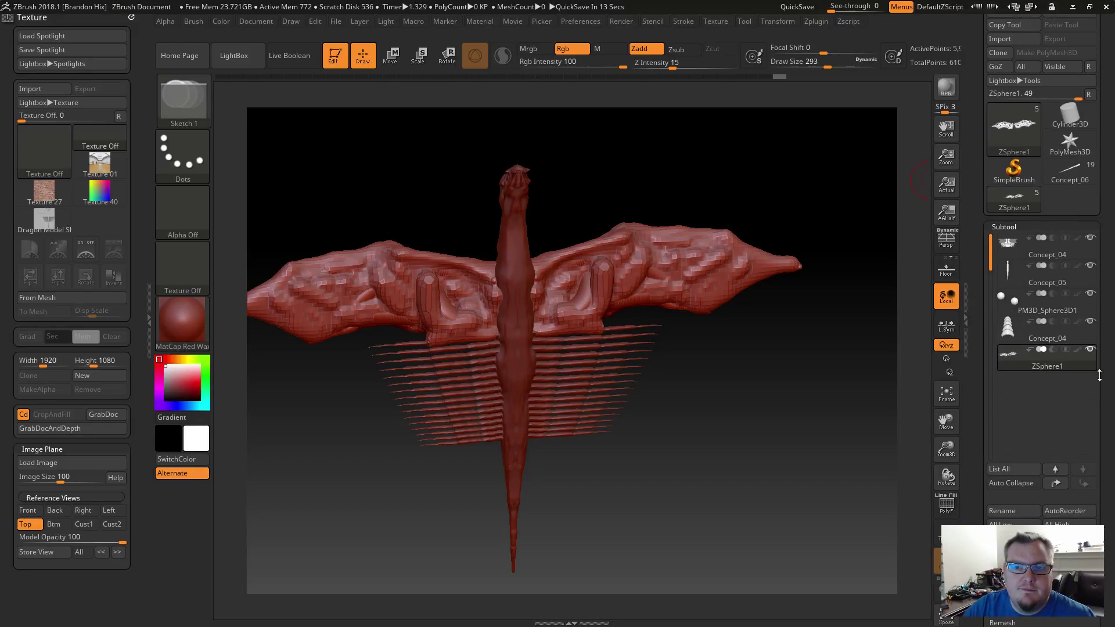
mouse_move(1094, 354)
scroll(977, 274, "down", 10)
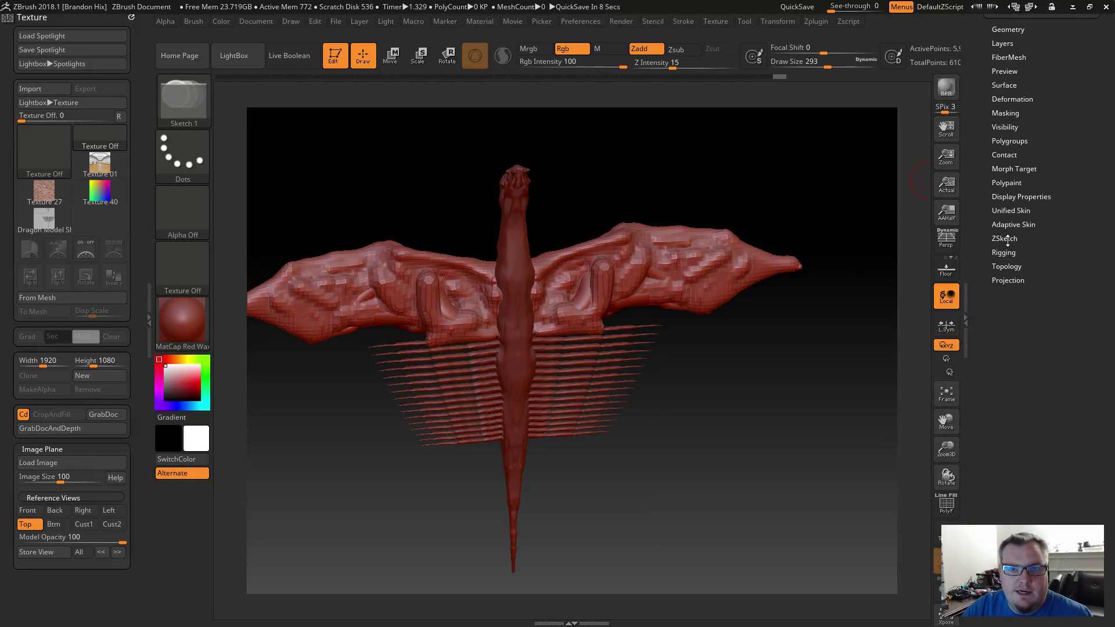
left_click(1005, 239)
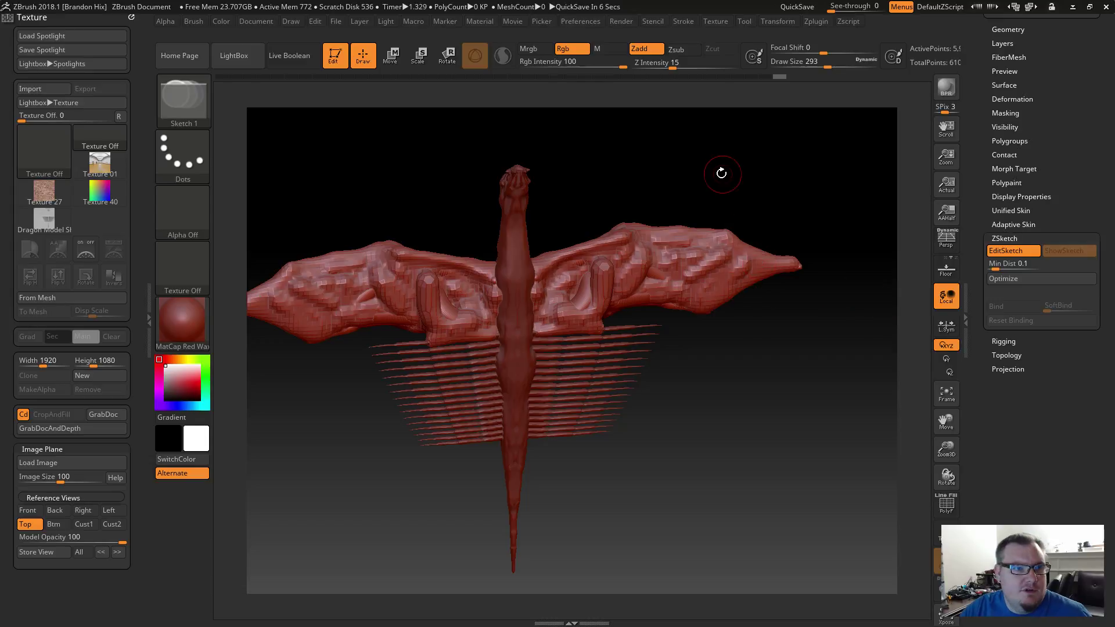
Try placing large filler spheres over the wing roots with the Sketch 1 brush at Draw Size 293.
left_click_drag(721, 173, 669, 269)
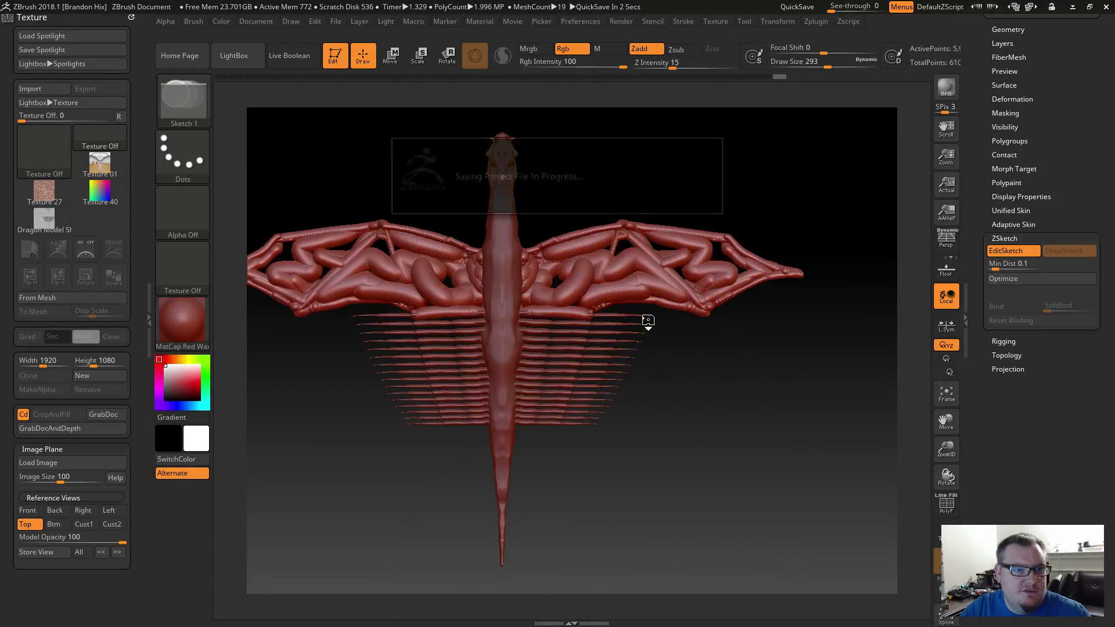
key("shift")
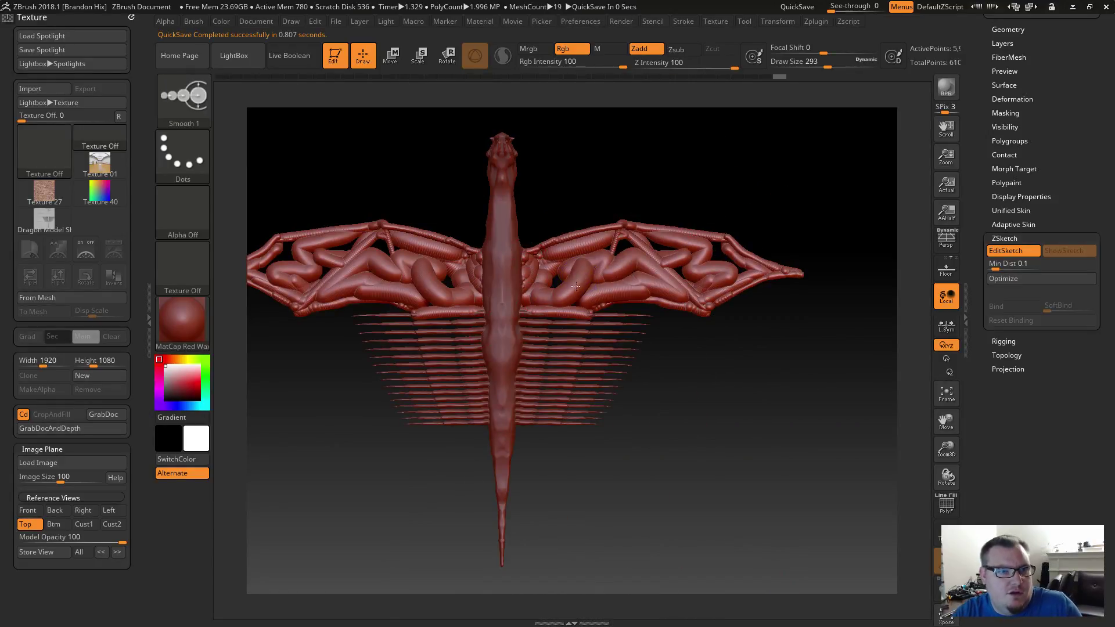
left_click(553, 287)
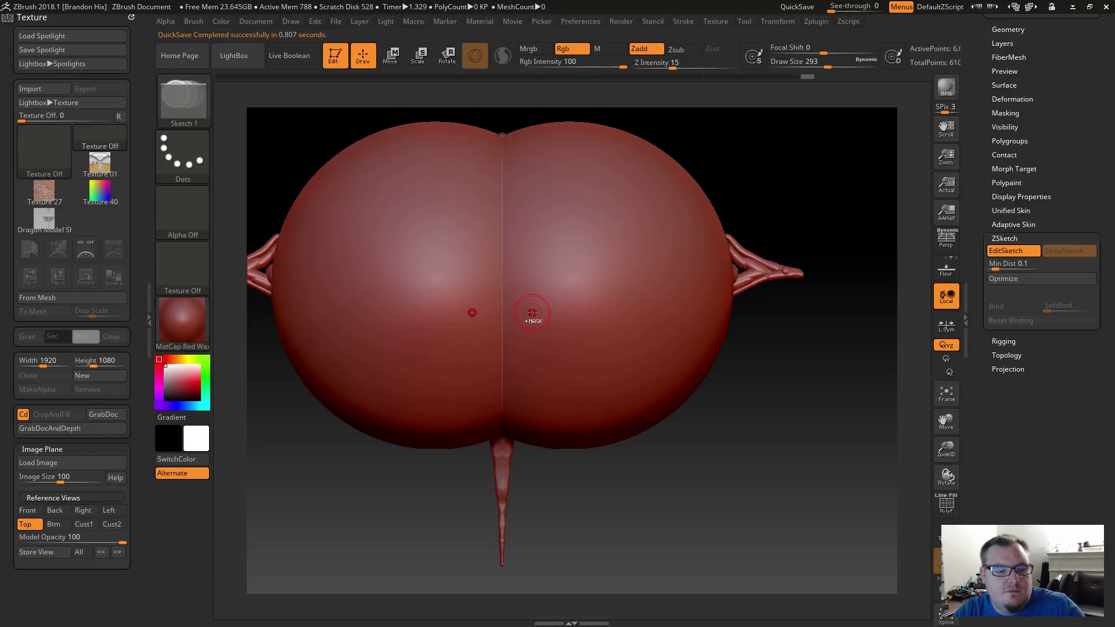
key("ctrl+z")
left_click(558, 279)
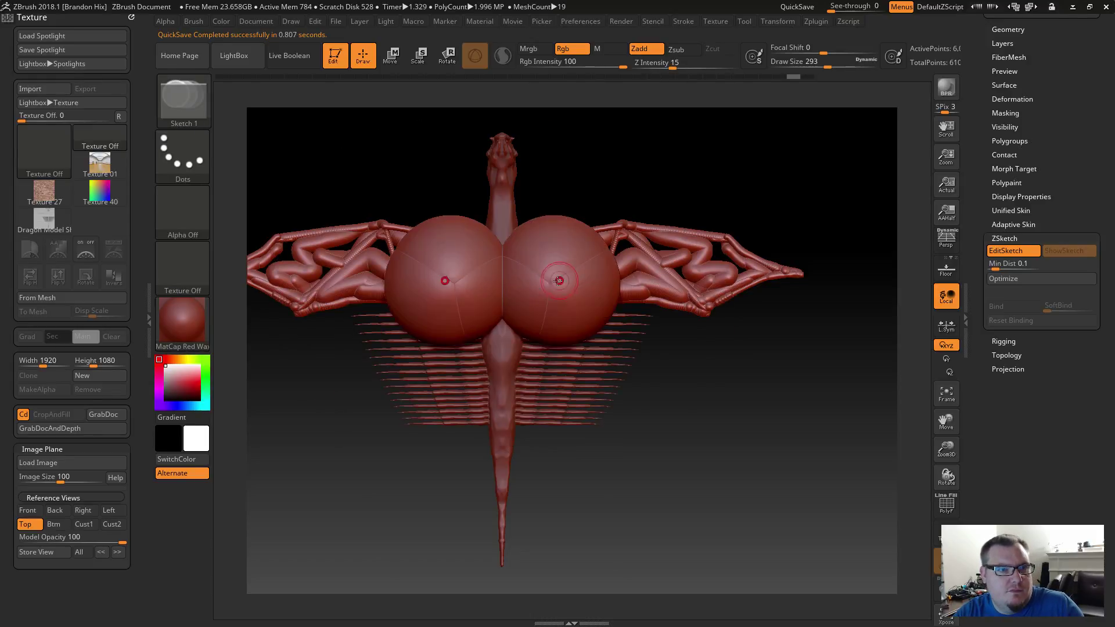
key("ctrl+z")
Reduce the Draw Size to 132 and try smaller filler spheres beside the body at the wing roots.
key("s")
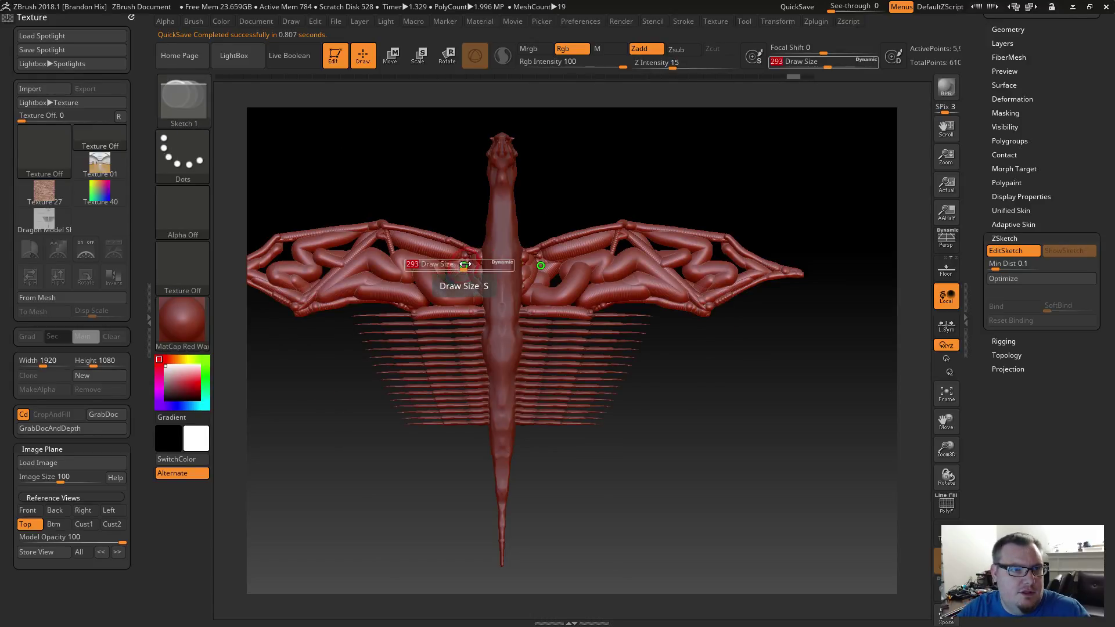
left_click_drag(465, 264, 446, 265)
left_click(559, 272)
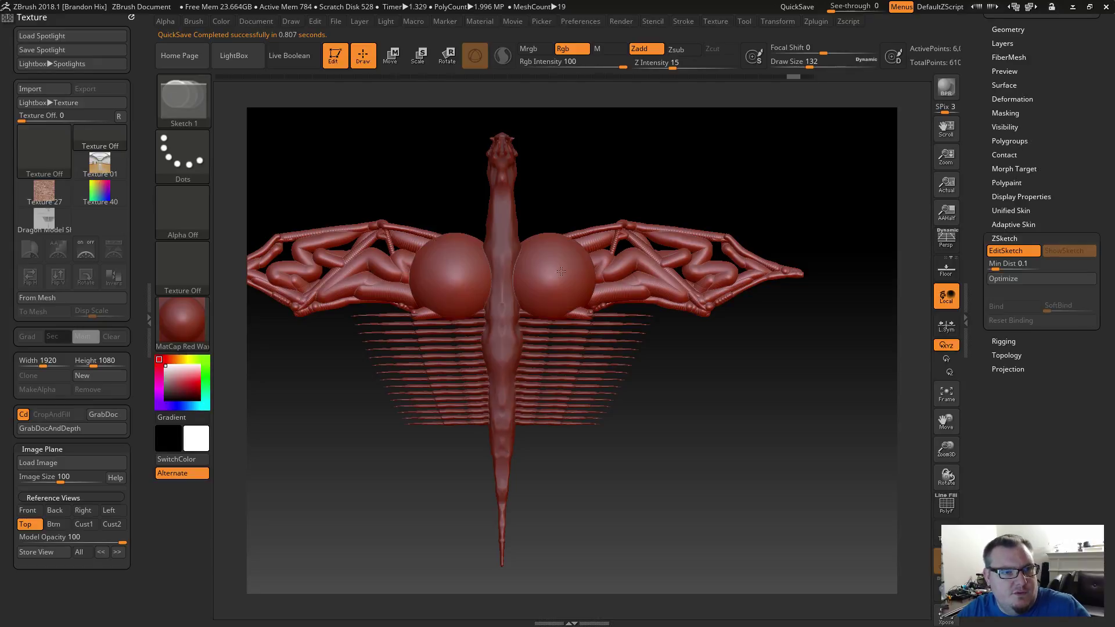
key("ctrl+z")
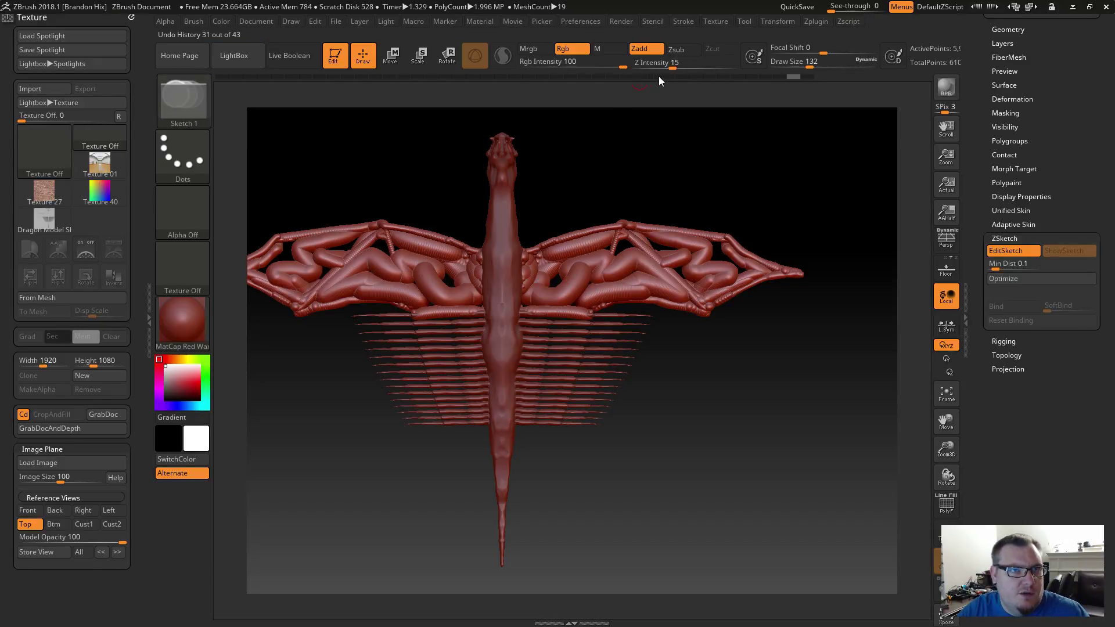
Lower the Z Intensity to 6, try a wide sphere stroke along the wings, and undo that stroke.
left_click_drag(667, 66, 654, 65)
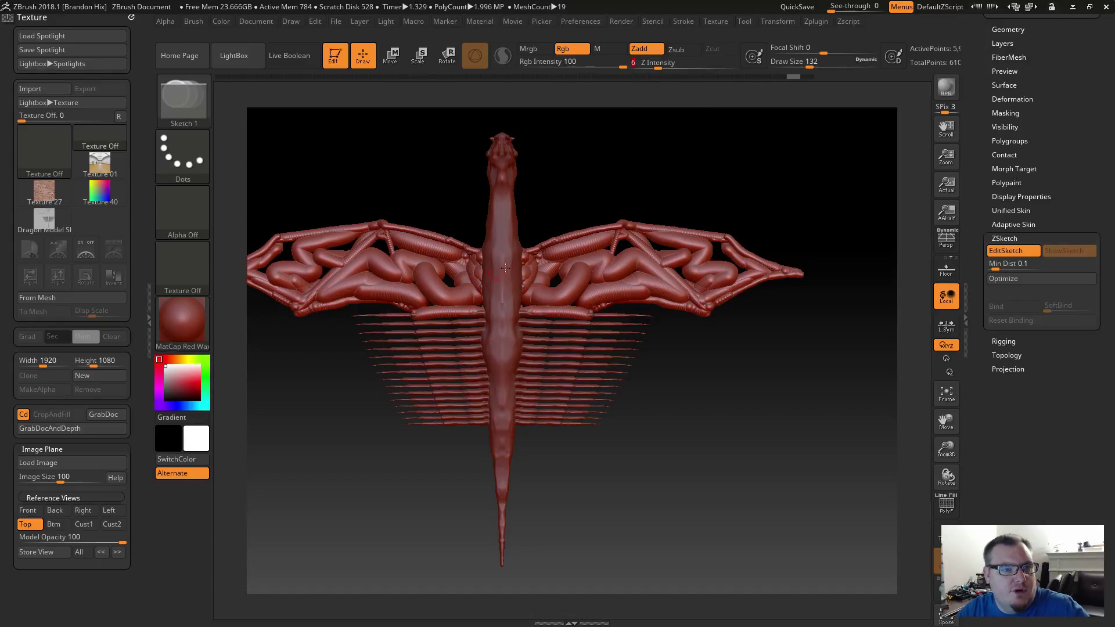
mouse_move(505, 267)
left_mouse_down()
mouse_move(644, 255)
mouse_move(712, 264)
mouse_move(727, 322)
left_mouse_up()
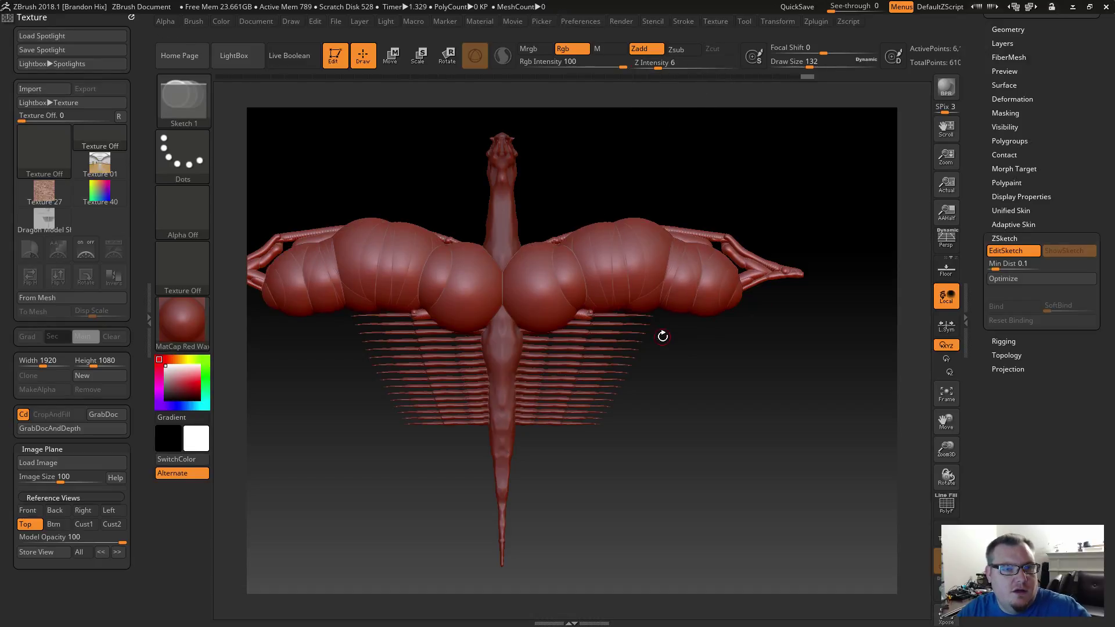
mouse_move(666, 170)
left_mouse_down()
mouse_move(662, 273)
mouse_move(637, 285)
left_mouse_up()
key("ctrl+z")
Set the Draw Size to 18 and sketch thin filler strokes across the gaps between the wing bones.
key("s")
mouse_move(573, 288)
left_mouse_down()
mouse_move(555, 285)
mouse_move(650, 258)
mouse_move(721, 262)
mouse_move(722, 276)
mouse_move(664, 273)
left_mouse_up()
mouse_move(683, 336)
left_mouse_down()
mouse_move(684, 368)
mouse_move(655, 336)
left_mouse_up()
left_click_drag(536, 223, 580, 240)
mouse_move(623, 306)
left_mouse_down()
mouse_move(592, 339)
mouse_move(591, 328)
mouse_move(627, 314)
mouse_move(670, 341)
left_mouse_up()
mouse_move(516, 256)
left_mouse_down()
mouse_move(531, 278)
mouse_move(506, 270)
left_mouse_up()
left_click_drag(504, 200, 518, 240)
mouse_move(500, 176)
left_mouse_down()
mouse_move(533, 207)
mouse_move(589, 340)
mouse_move(624, 337)
mouse_move(614, 362)
mouse_move(598, 361)
left_mouse_up()
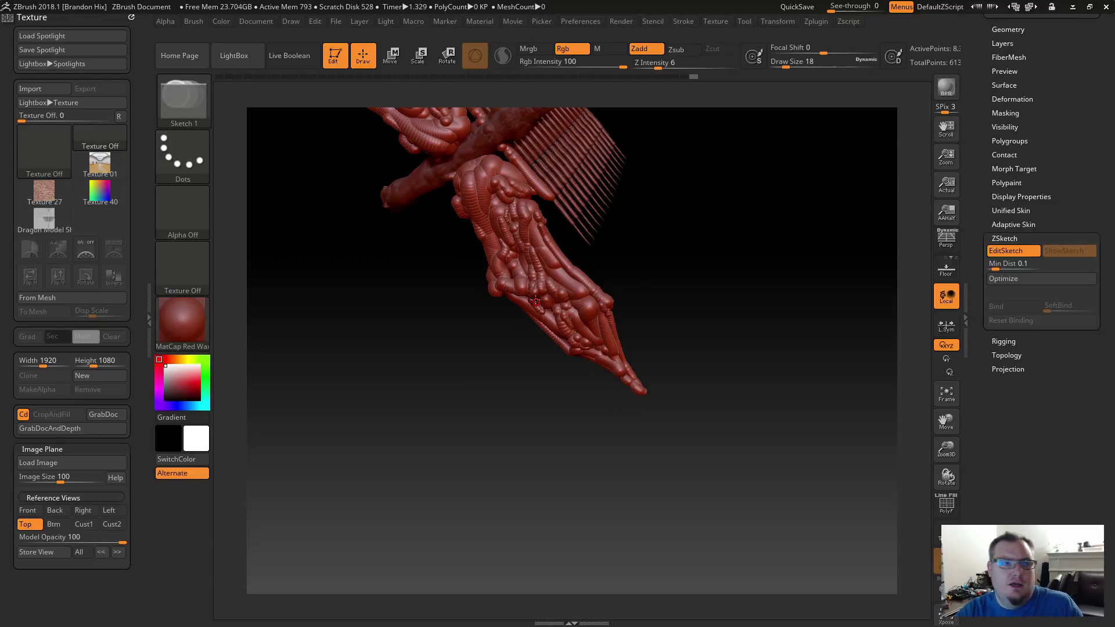
Fill the outer wing membrane toward the wing tip with more thin sketch strokes.
key("shift")
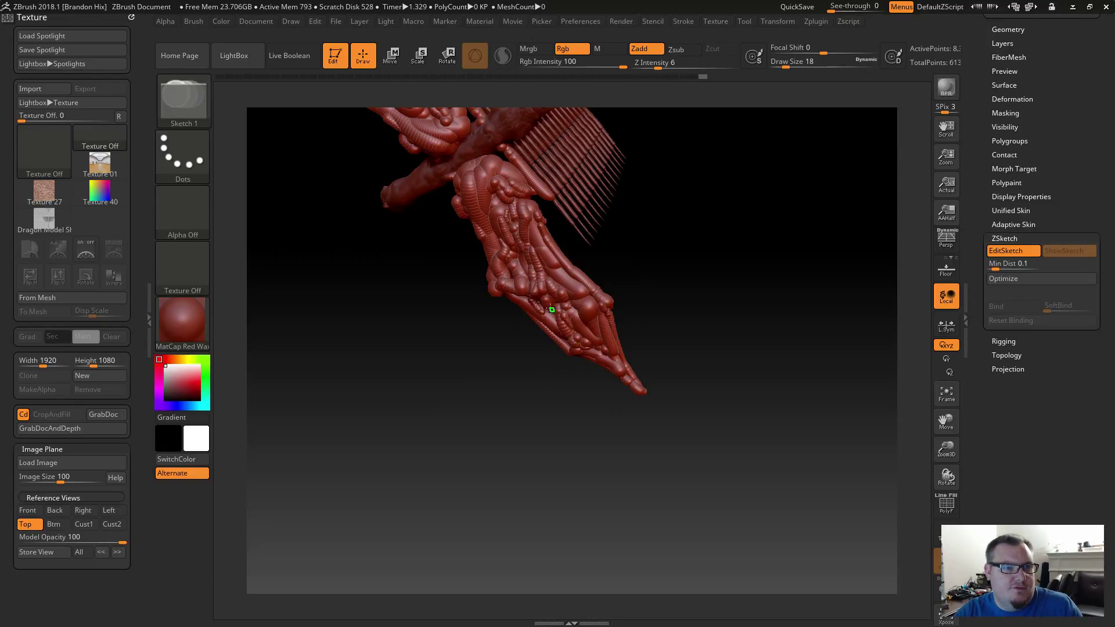
left_click_drag(531, 295, 566, 326)
left_click_drag(527, 295, 556, 324)
mouse_move(602, 412)
left_mouse_down()
mouse_move(619, 372)
mouse_move(625, 290)
mouse_move(632, 333)
mouse_move(566, 330)
left_mouse_up()
Raise the Draw Size to 116, smooth the sketch spheres near the wing tip, and undo the stray sphere placed there.
key("s")
key("shift")
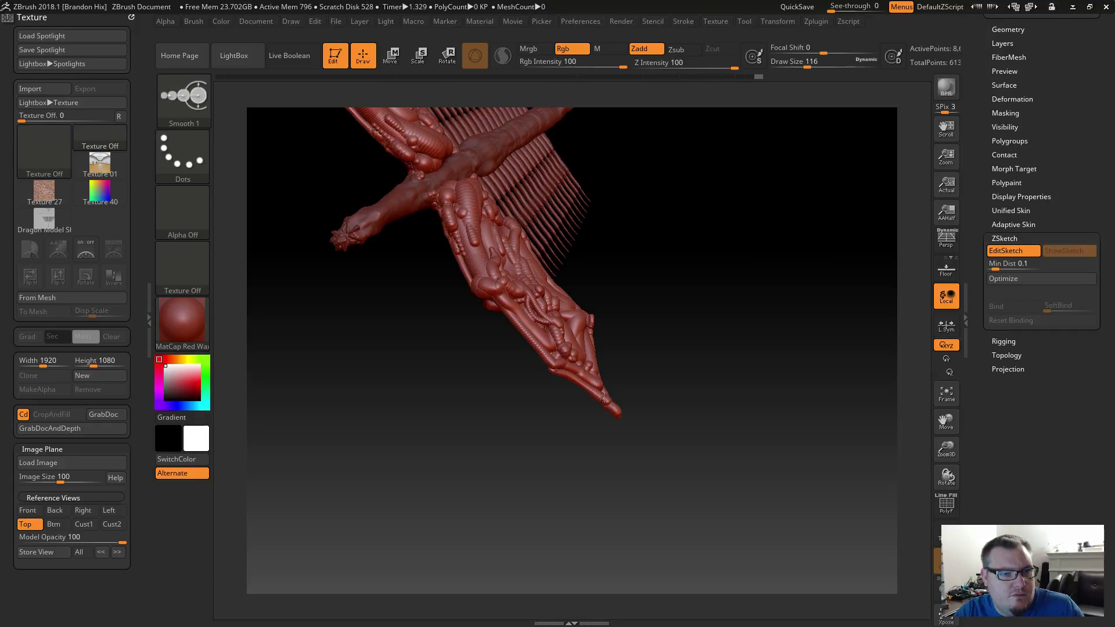
mouse_move(604, 398)
left_mouse_down("shift")
mouse_move(598, 387)
mouse_move(648, 359)
left_mouse_up("shift")
left_click_drag(604, 386, 586, 370)
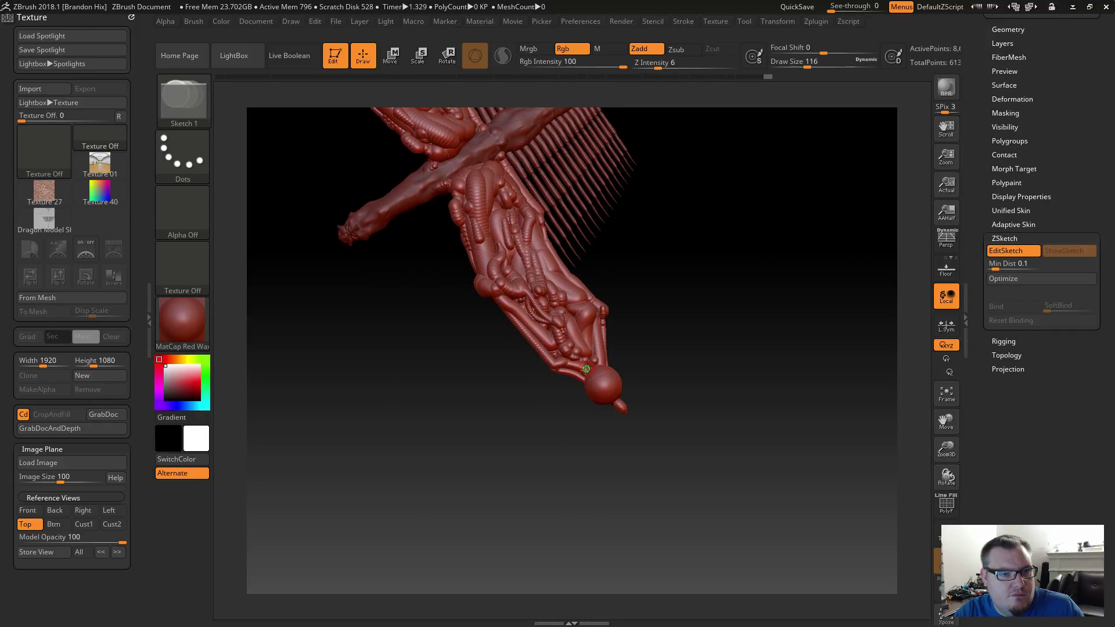
key("ctrl+z")
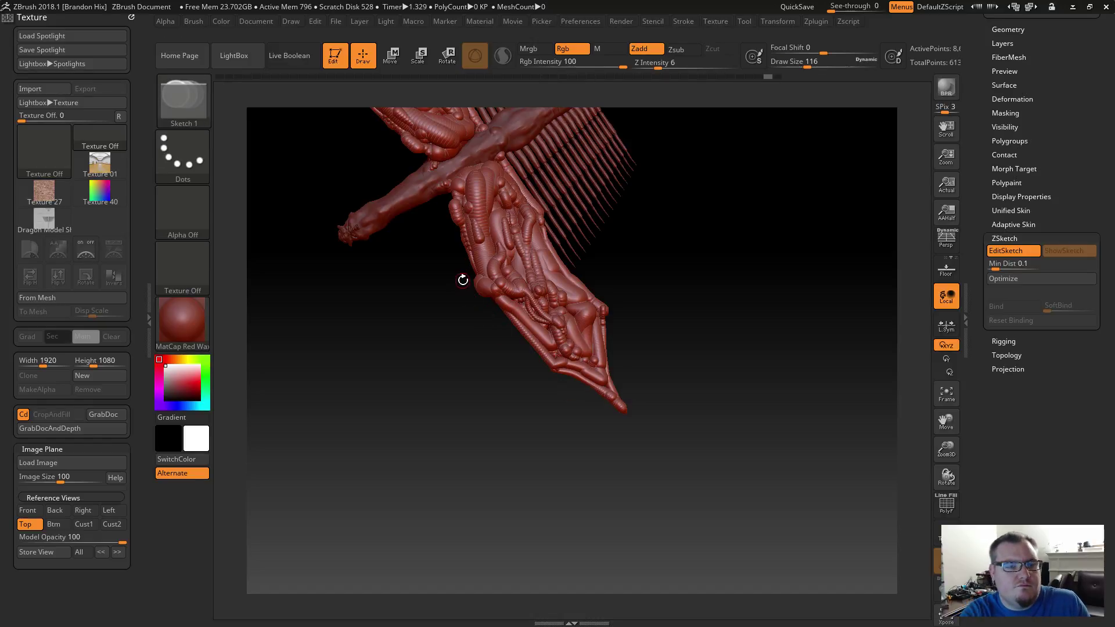
Return the Draw Size to 18 and sketch filler strokes down the middle and outer part of the wing membrane.
key("s")
left_click_drag(462, 281, 441, 284)
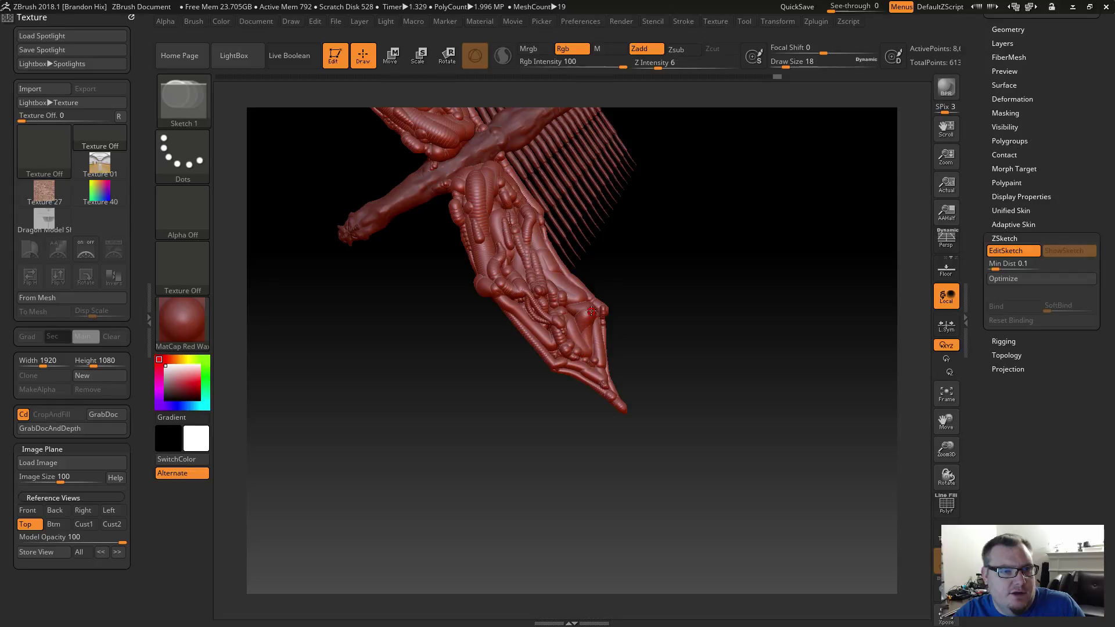
left_click_drag(592, 314, 591, 347)
left_click_drag(570, 295, 582, 342)
mouse_move(525, 239)
left_mouse_down()
mouse_move(558, 298)
mouse_move(536, 273)
left_mouse_up()
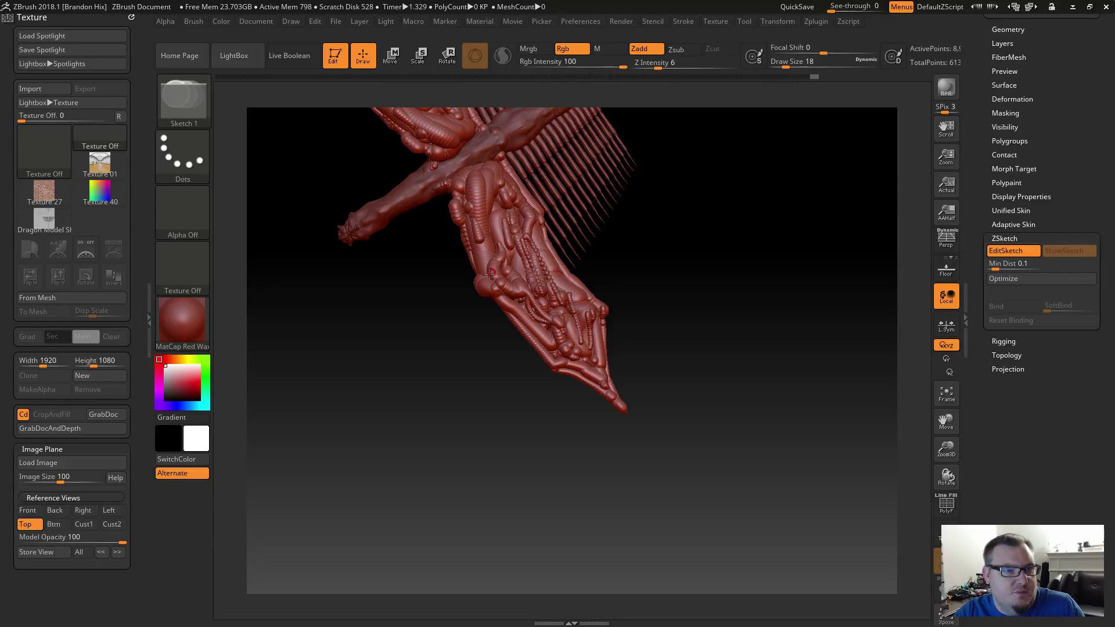
mouse_move(458, 314)
left_mouse_down()
mouse_move(469, 304)
mouse_move(463, 318)
left_mouse_up()
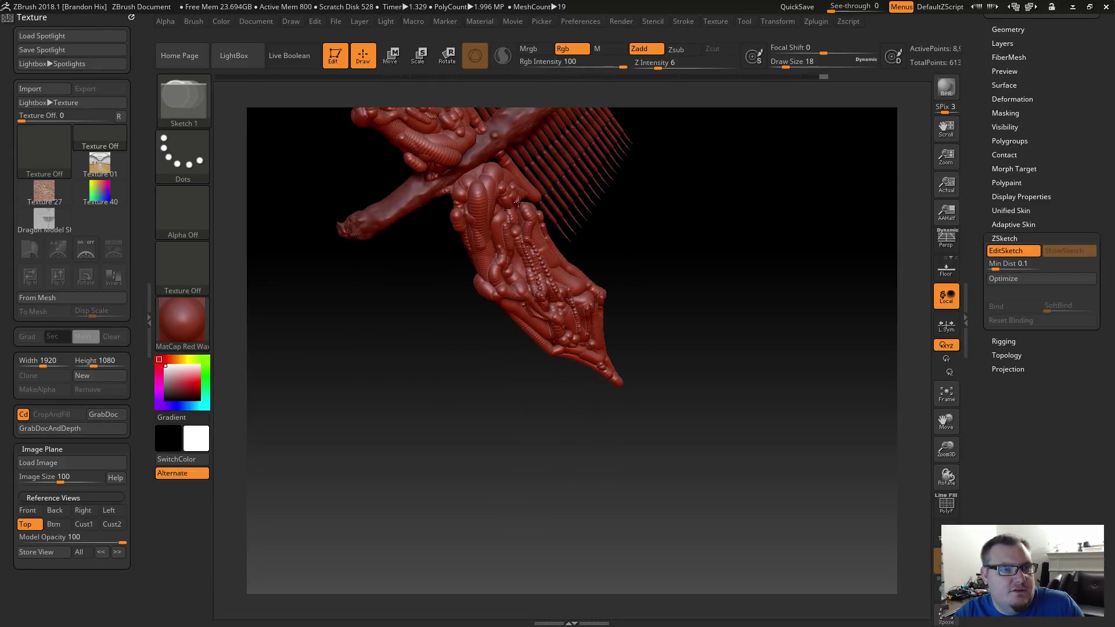
Sketch filler strokes from the wing's rear edge near the back spines into the membrane.
left_click_drag(635, 281, 578, 250)
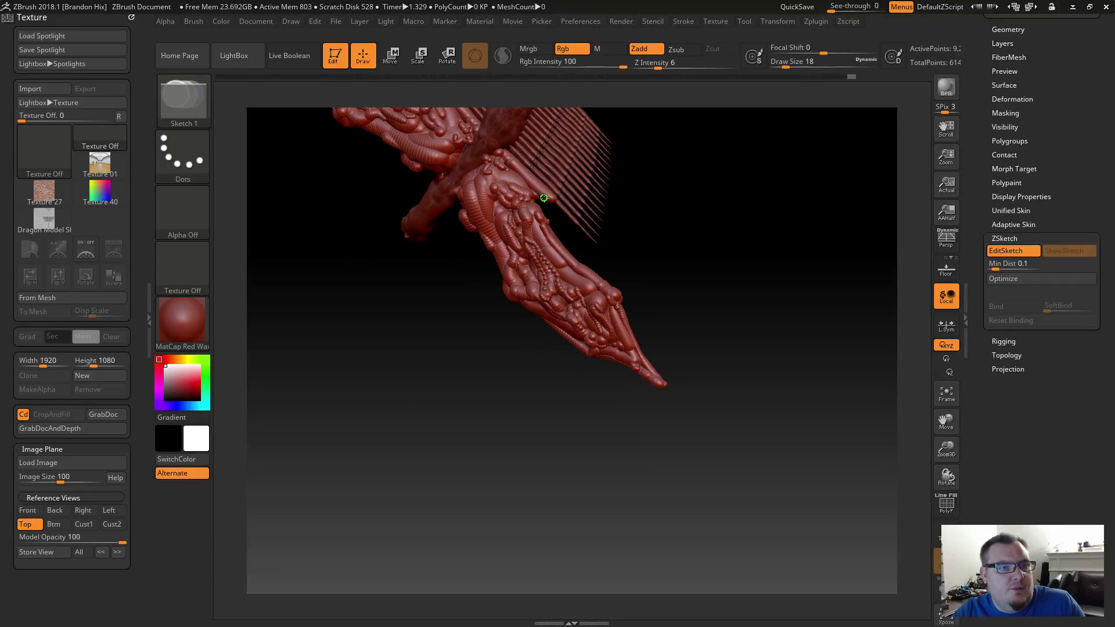
left_click_drag(546, 197, 548, 256)
mouse_move(541, 199)
left_mouse_down()
mouse_move(542, 226)
mouse_move(531, 214)
left_mouse_up()
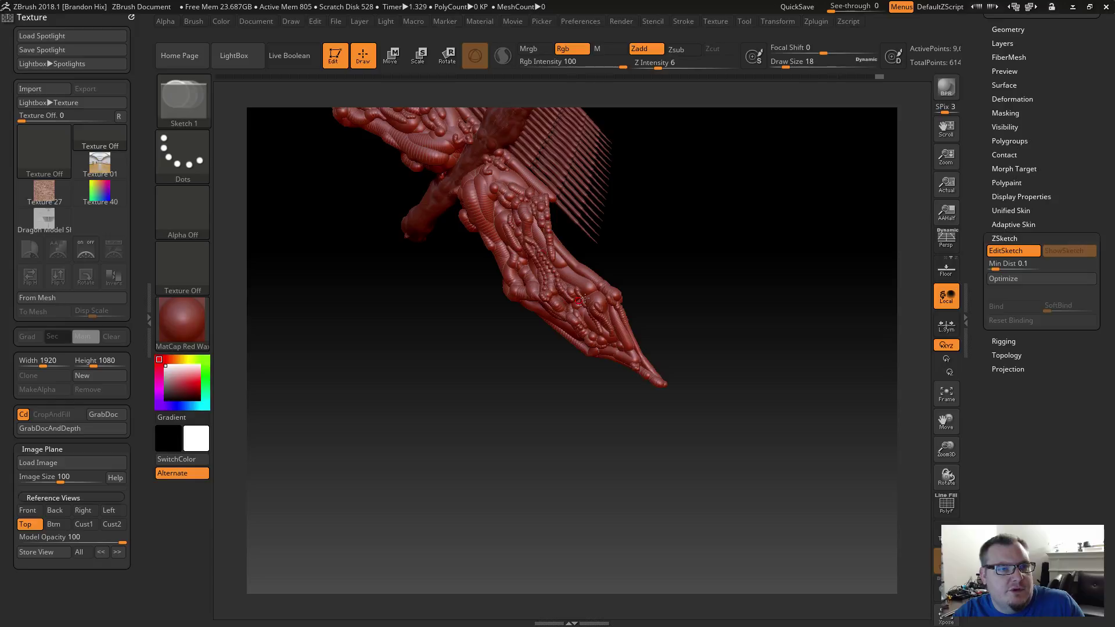
View the wing from the opposite side and sketch long filler strokes lengthwise down the membrane toward the tip.
mouse_move(627, 270)
left_mouse_down()
mouse_move(541, 209)
mouse_move(571, 282)
mouse_move(534, 291)
mouse_move(514, 278)
left_mouse_up()
mouse_move(574, 222)
left_mouse_down()
mouse_move(556, 319)
mouse_move(560, 293)
left_mouse_up()
left_click_drag(555, 203, 529, 329)
left_click_drag(539, 260, 515, 315)
left_click_drag(591, 217, 570, 302)
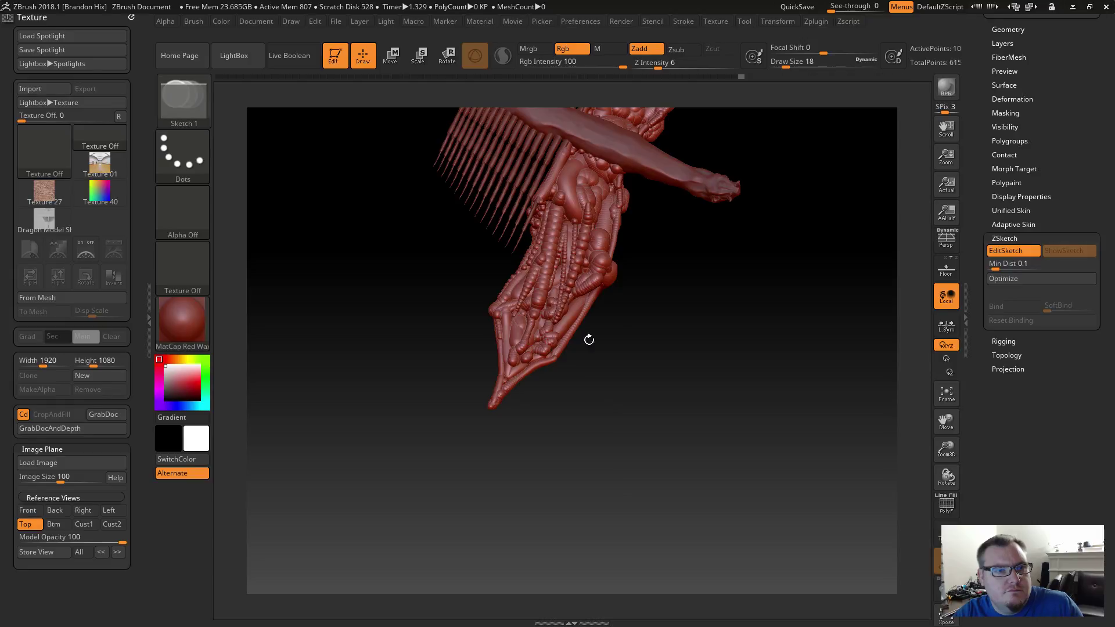
Smooth the sketch spheres where the wing root meets the body with the Smooth 1 brush.
mouse_move(589, 339)
left_mouse_down()
mouse_move(612, 358)
mouse_move(650, 345)
left_mouse_up()
key("shift")
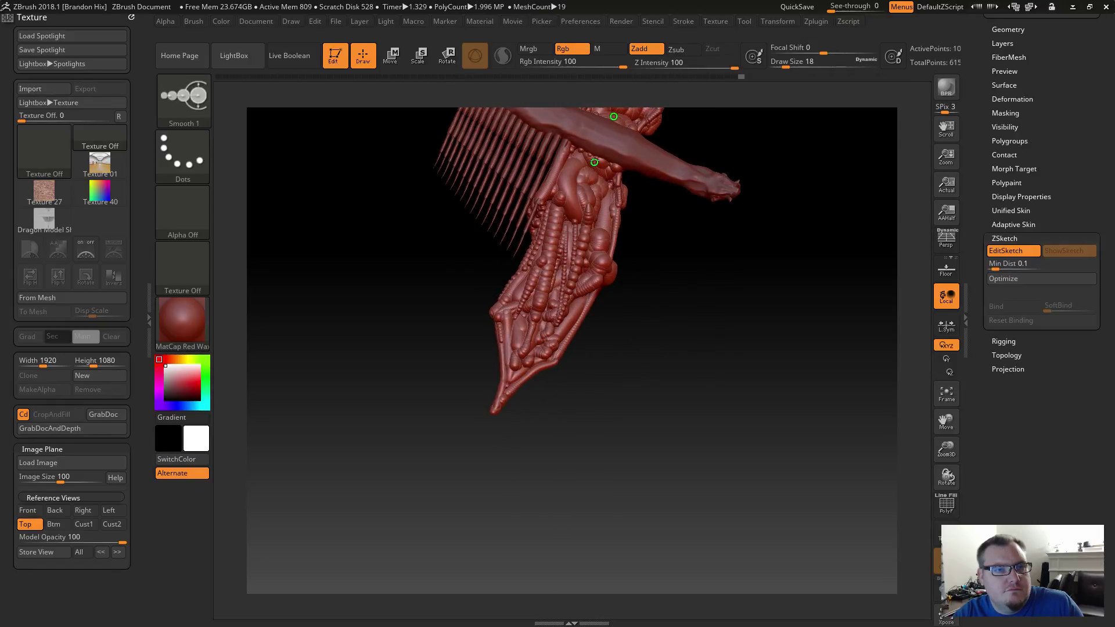
left_click_drag(587, 160, 597, 166, "shift")
Preview the skinned wing mesh and examine its filled shape from above against the dragon's body.
key("a")
left_click_drag(626, 359, 641, 234)
key("a")
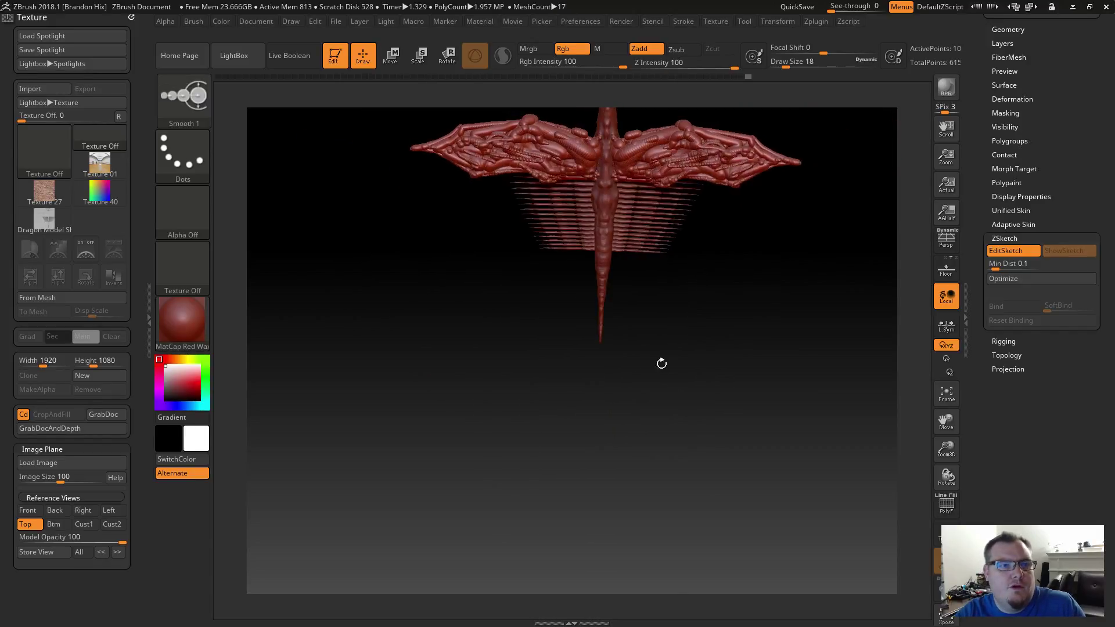
left_click_drag(660, 363, 677, 313, "shift")
left_click_drag(653, 382, 608, 498, "alt")
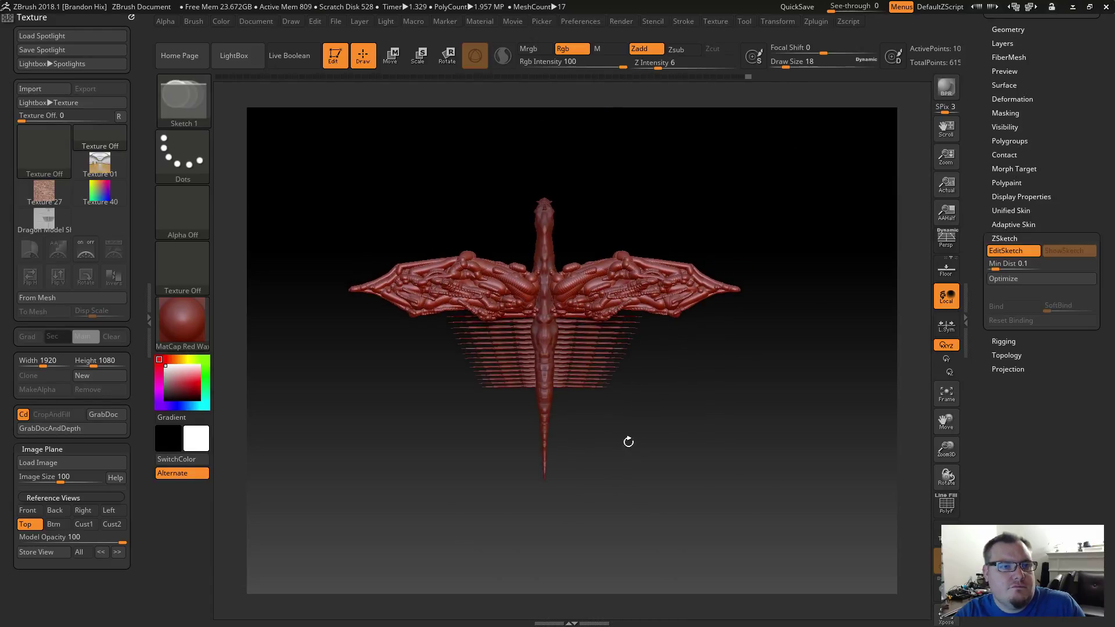
mouse_move(627, 441)
left_mouse_down("alt")
mouse_move(672, 455)
mouse_move(665, 468)
mouse_move(652, 431)
mouse_move(661, 453)
mouse_move(632, 436)
left_mouse_up("alt")
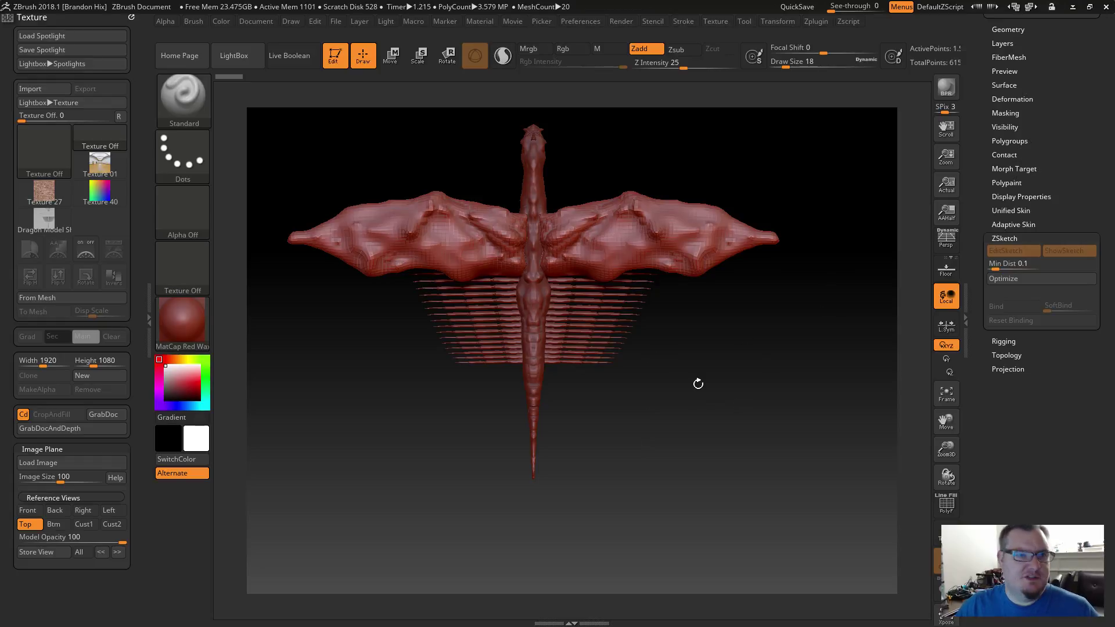
left_click_drag(698, 384, 753, 411)
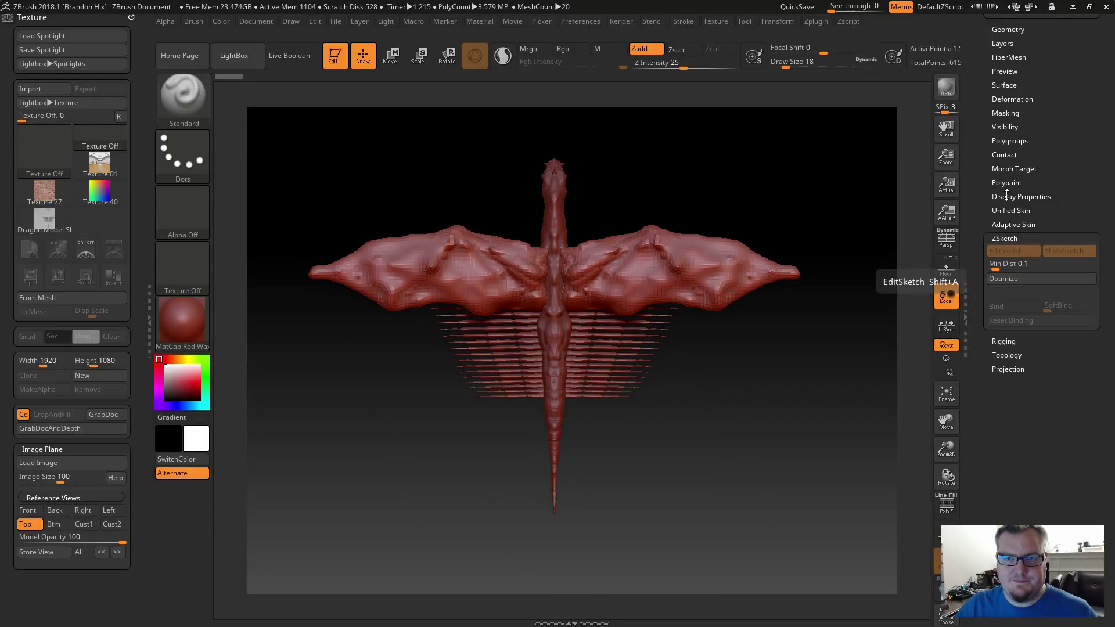
Make a unified skin from the wing sketch with Resolution 128 and Smooth 10.
left_click(995, 226)
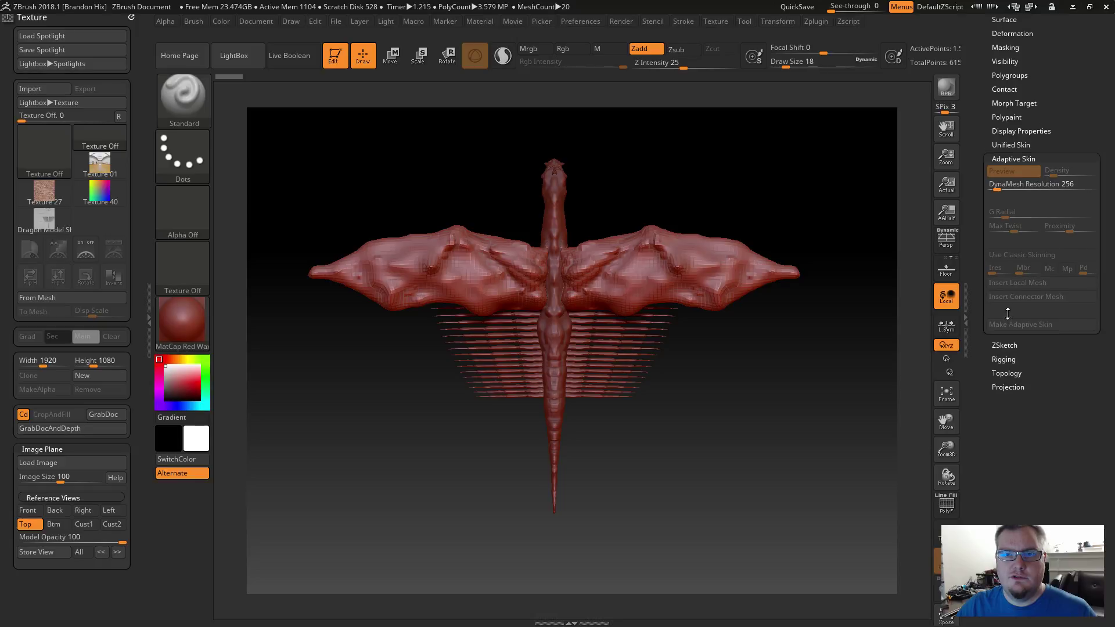
left_click(1011, 145)
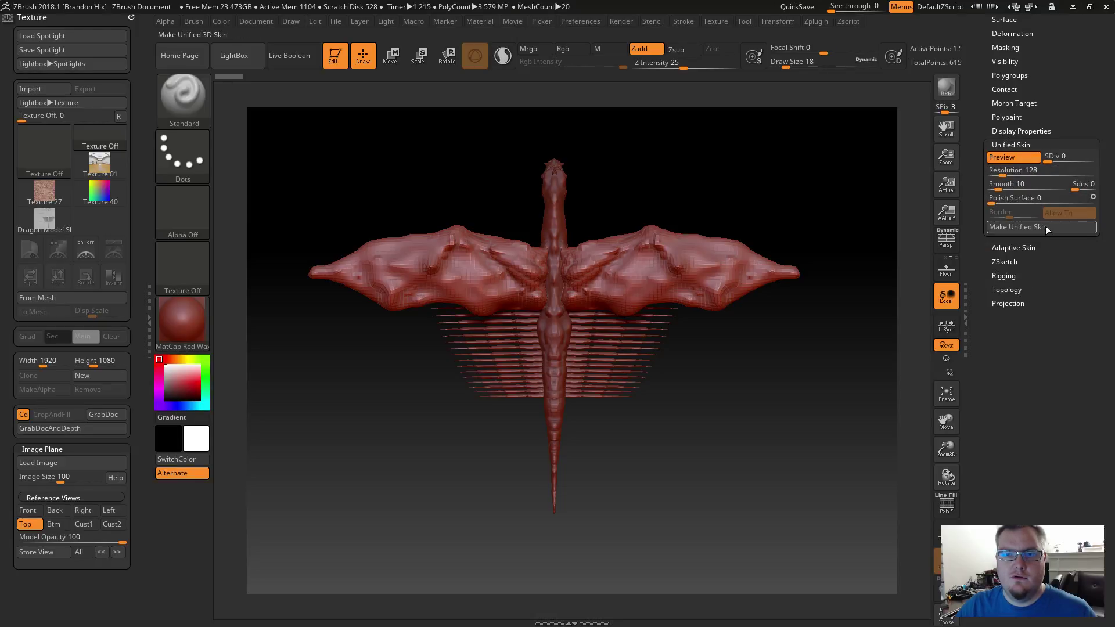
left_click_drag(980, 173, 977, 308)
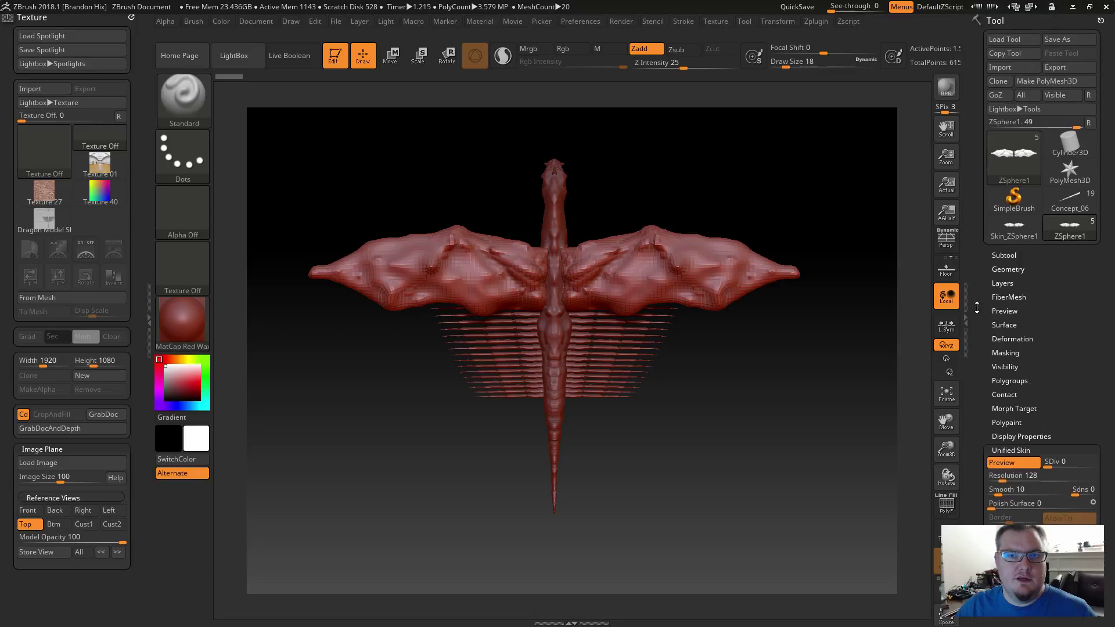
mouse_move(1060, 229)
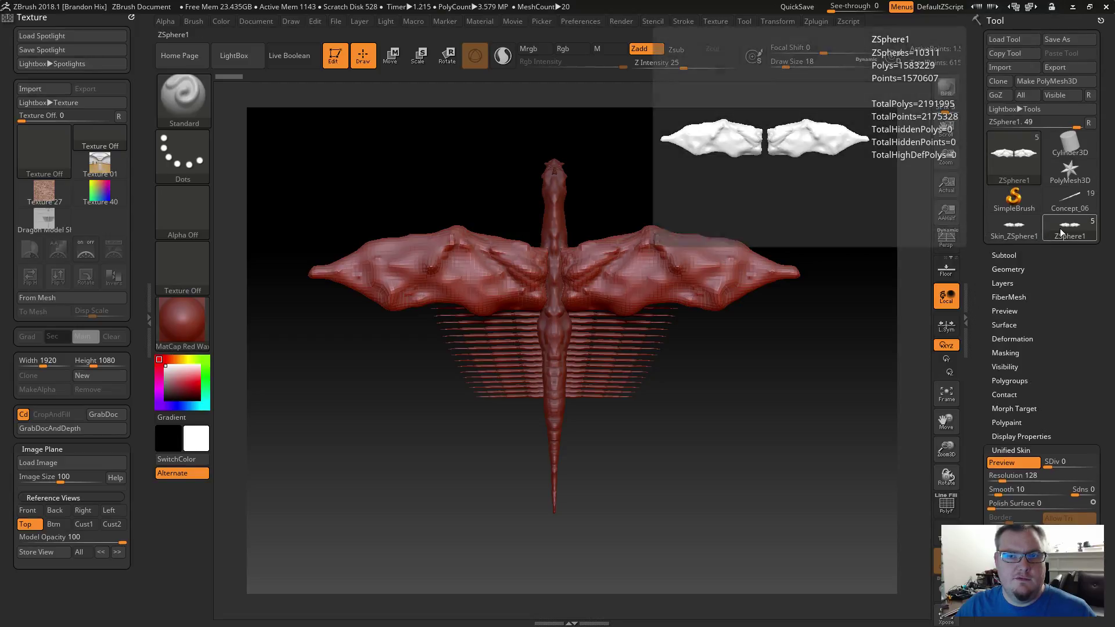
Append the Skin_ZSphere1 mesh as a subtool of the dragon and make the appended wing skin the active subtool.
left_click(1004, 256)
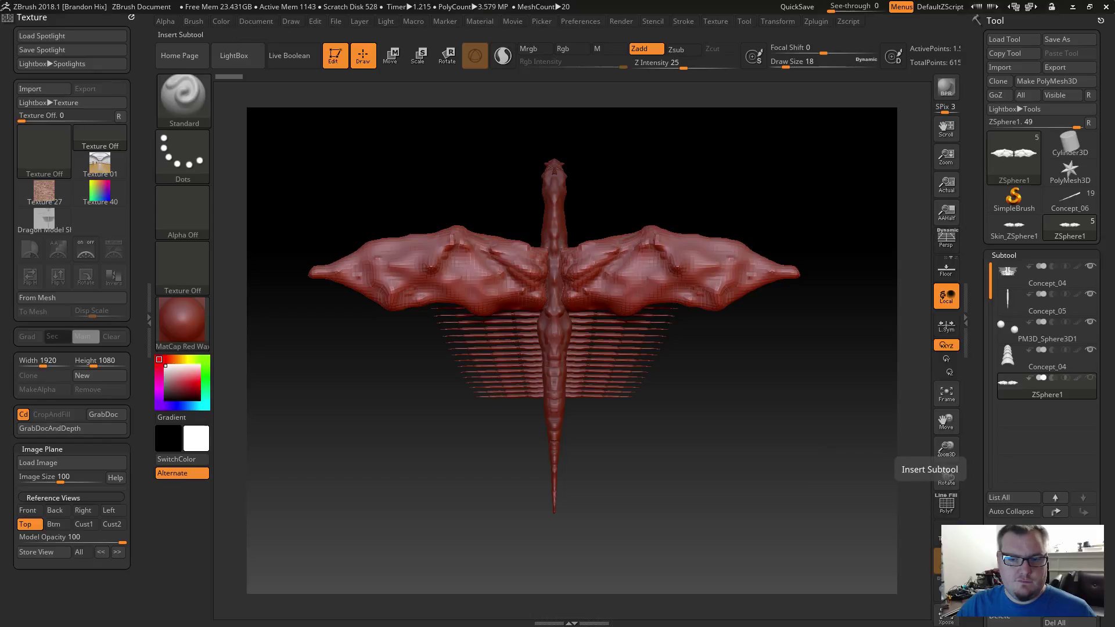
left_click(1067, 577)
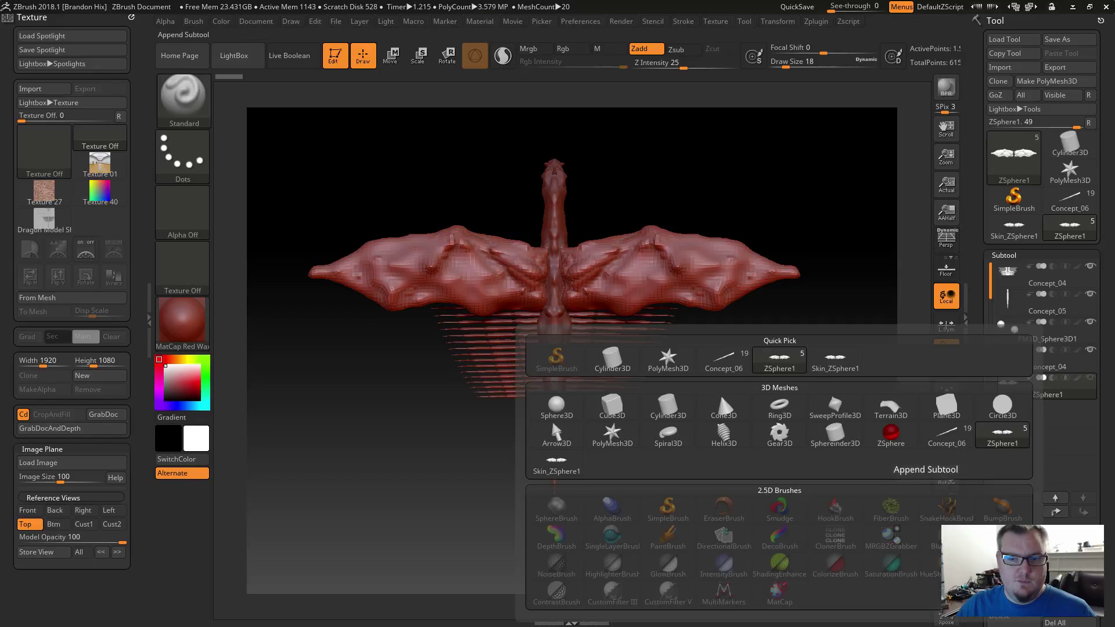
left_click(568, 464)
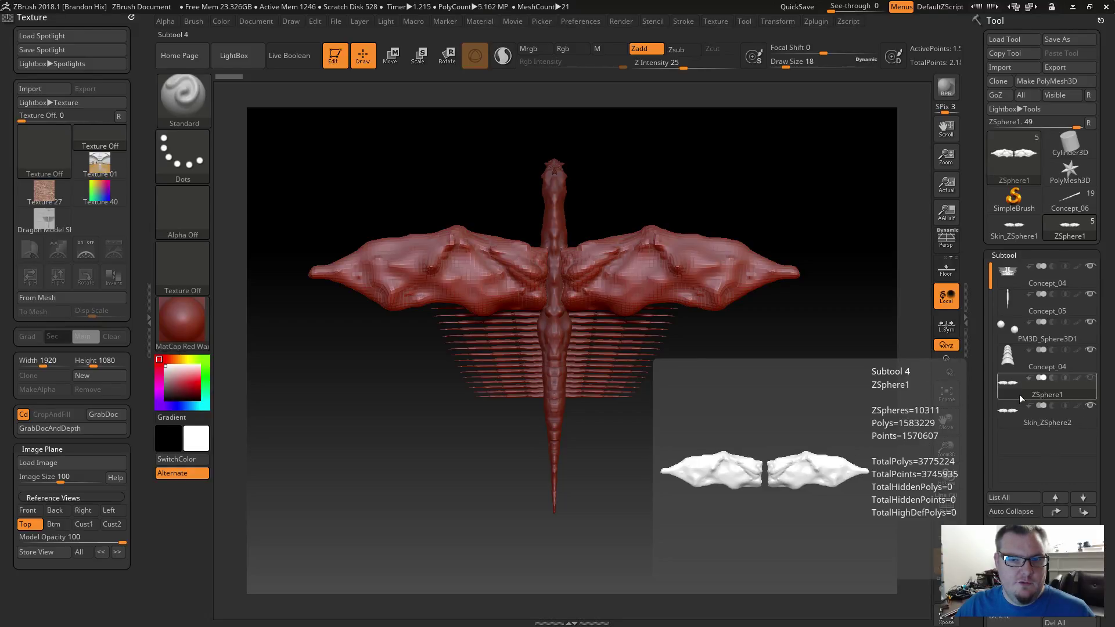
left_click(1023, 414)
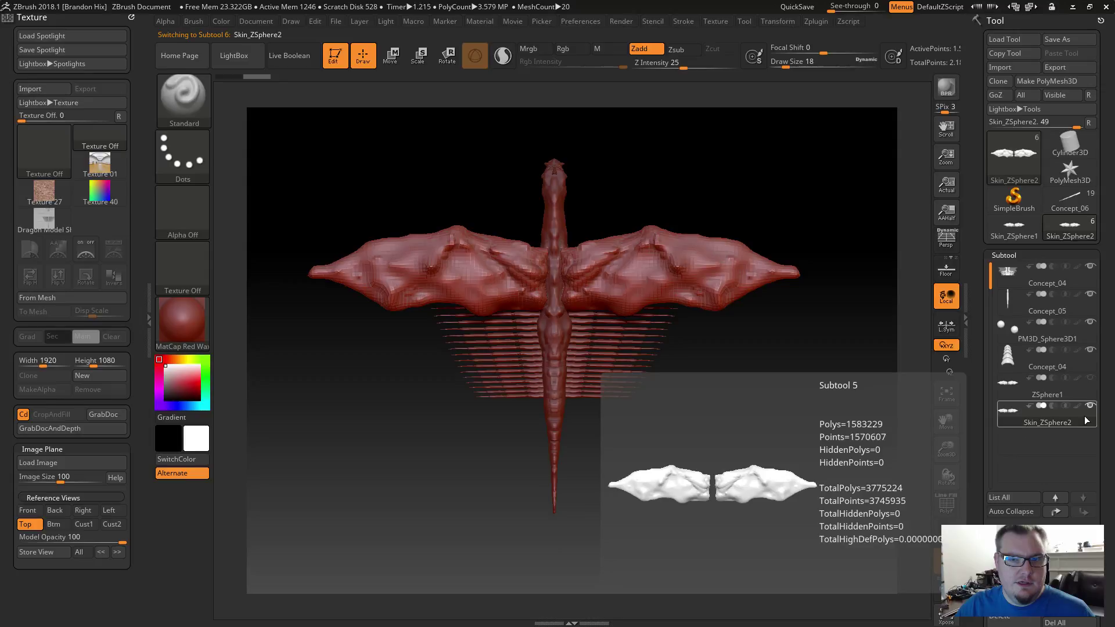
left_click(1041, 280)
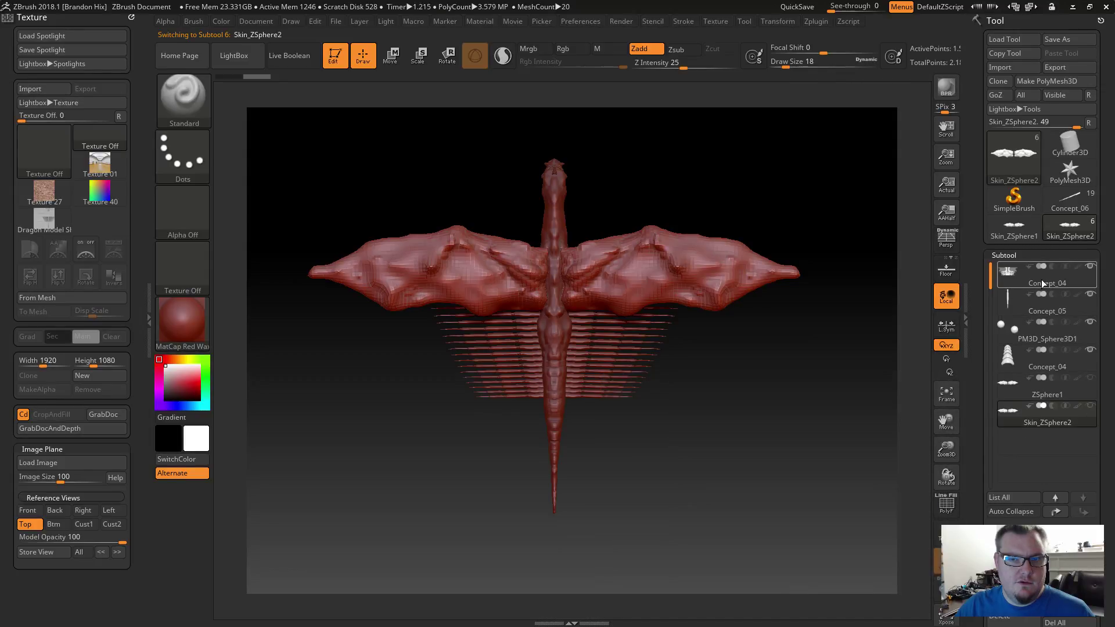
left_click(1073, 420)
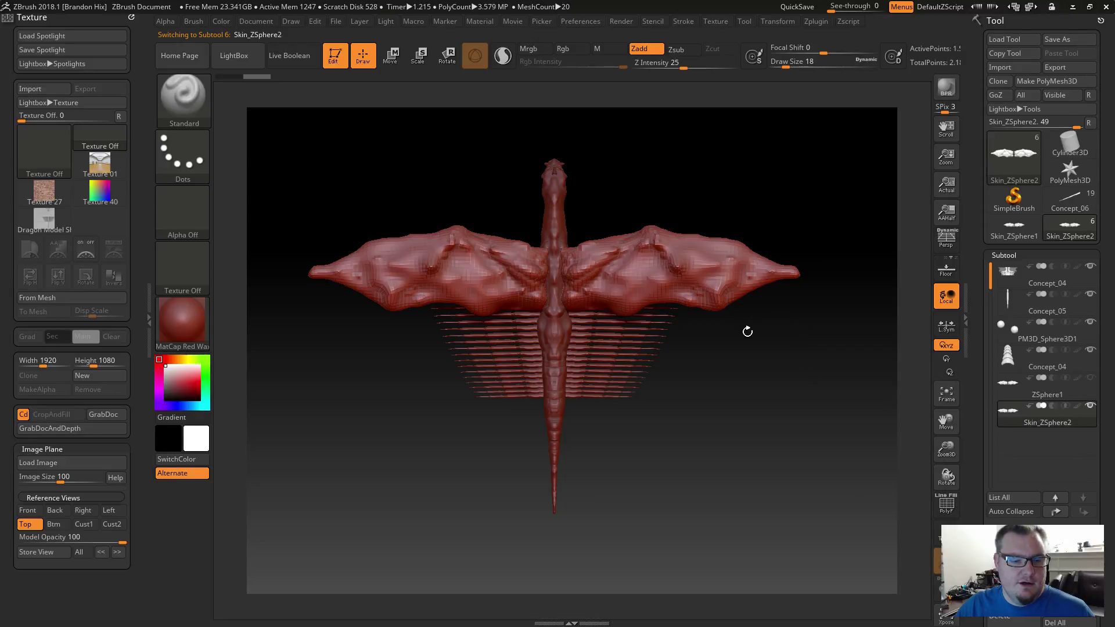
Display the polyframe on the wing skin and examine its mesh density from above.
mouse_move(754, 360)
left_mouse_down("alt")
mouse_move(844, 403)
mouse_move(757, 351)
left_mouse_up("alt")
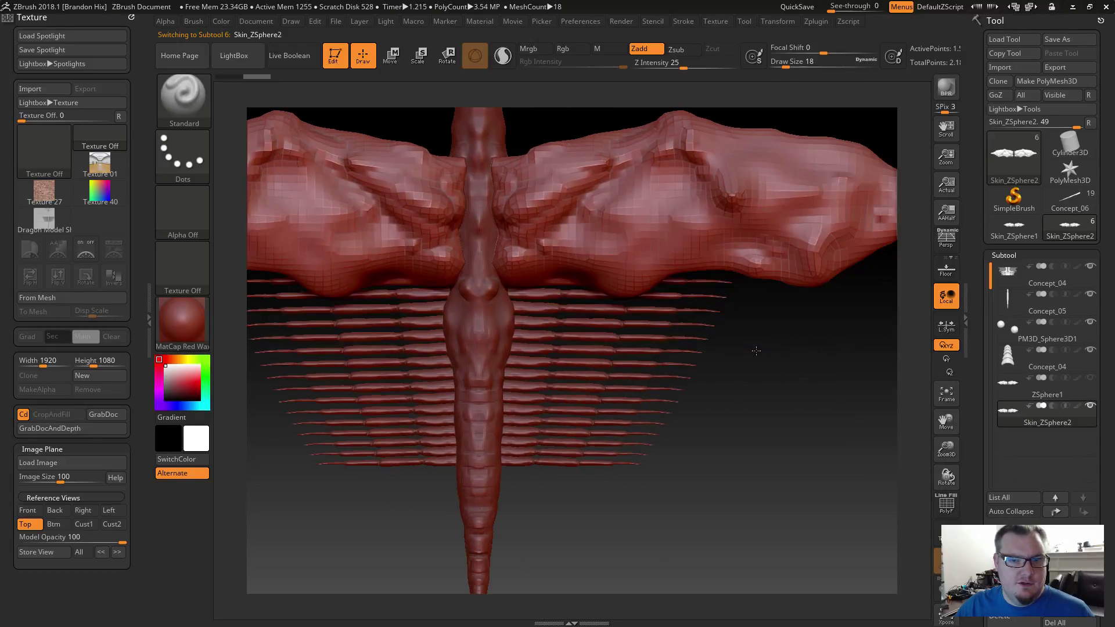
left_click(948, 506)
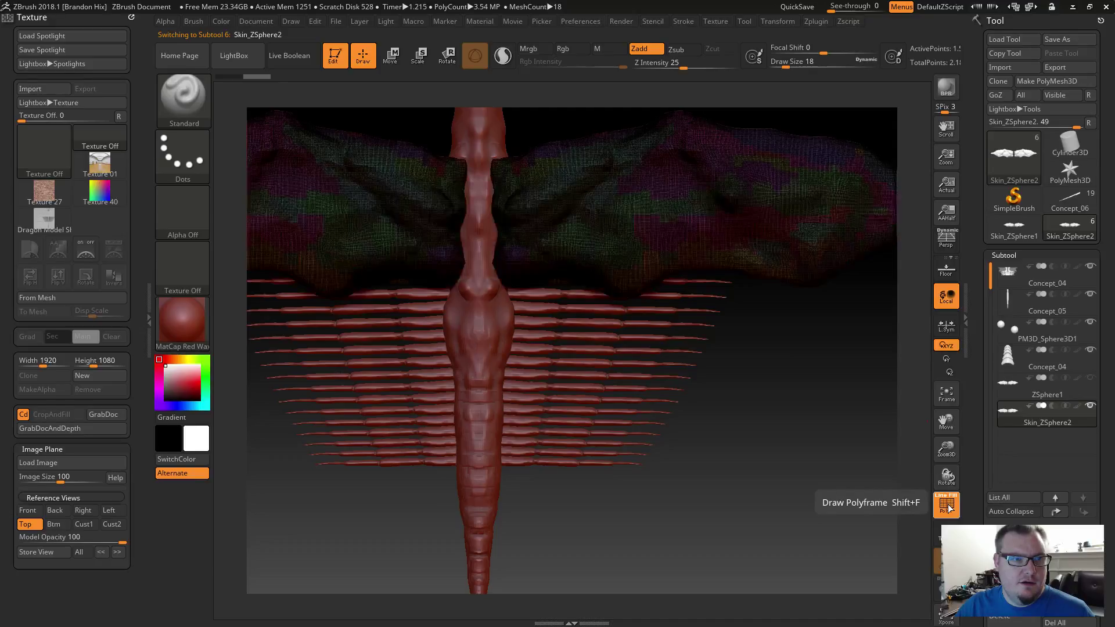
left_click_drag(814, 339, 675, 390, "alt")
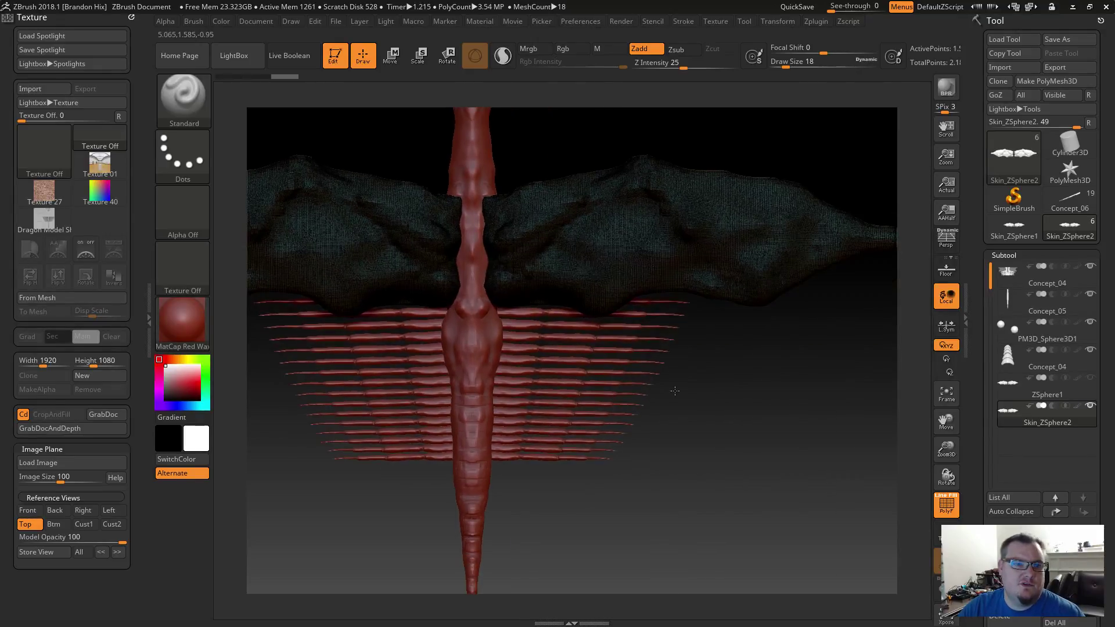
left_click_drag(743, 359, 687, 381)
key("f")
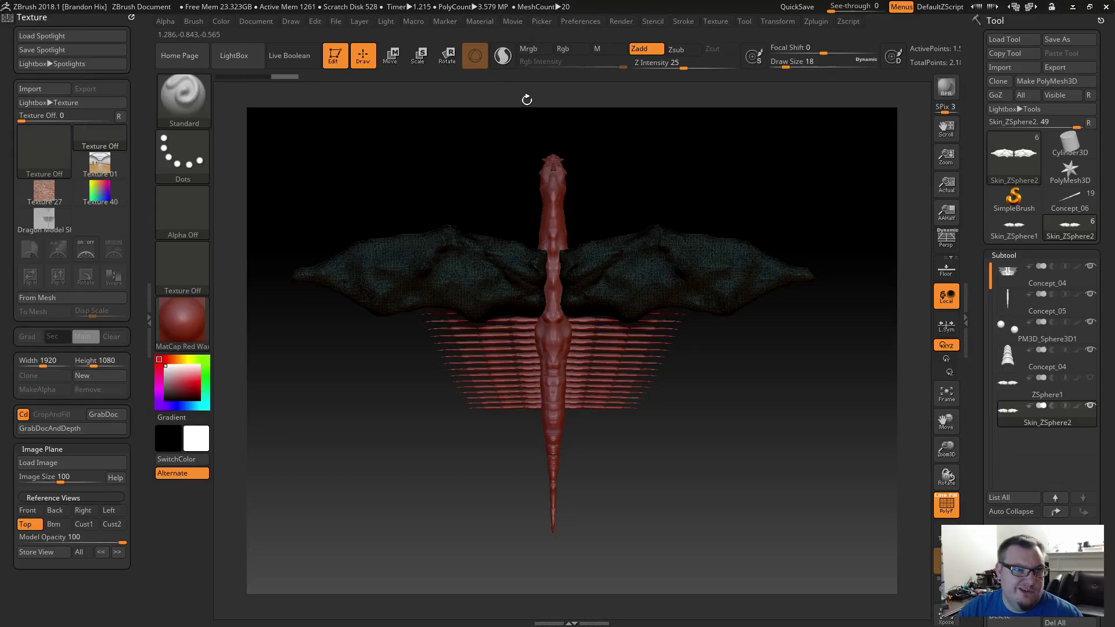
Enable Sculptris Pro mode for the wing skin and set Draw Size to 228.
left_click(503, 56)
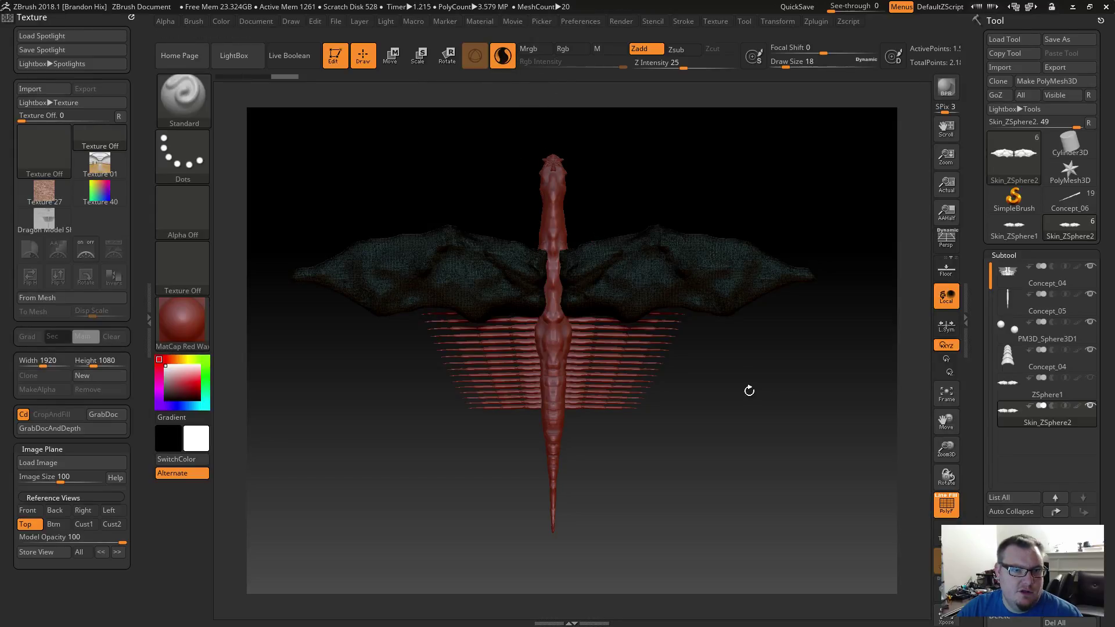
left_click_drag(717, 376, 733, 435, "alt")
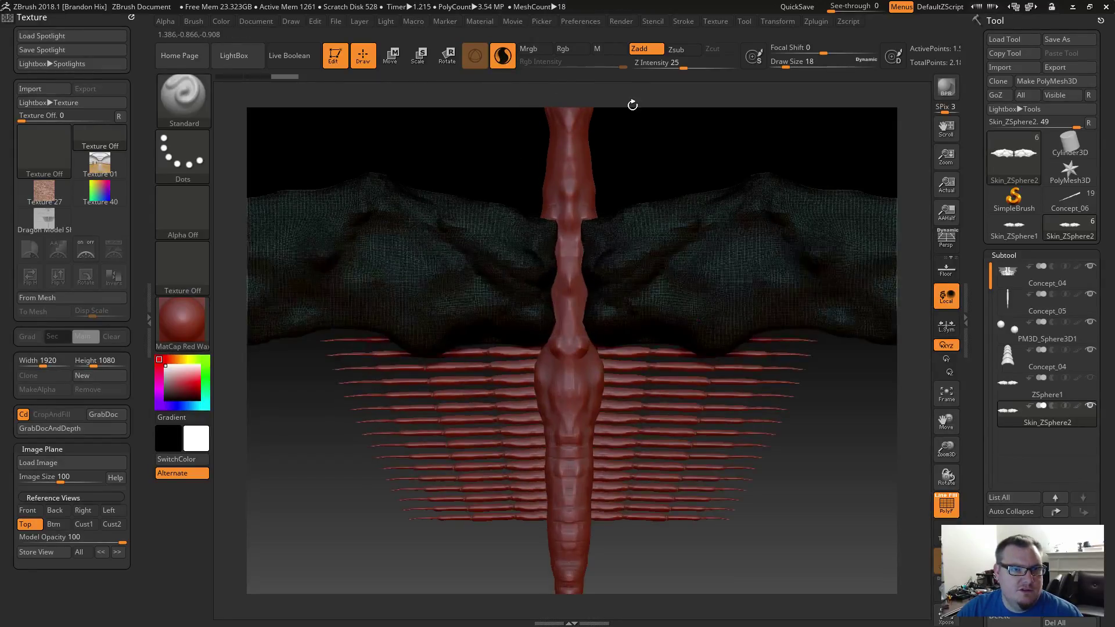
right_click_drag(558, 216, 544, 230)
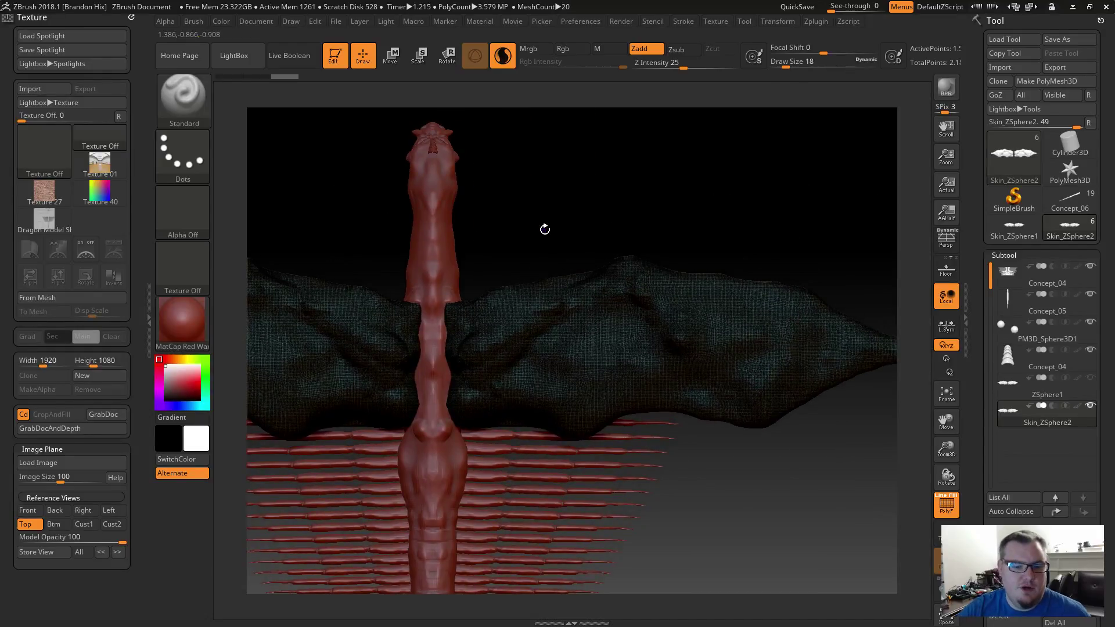
key("s")
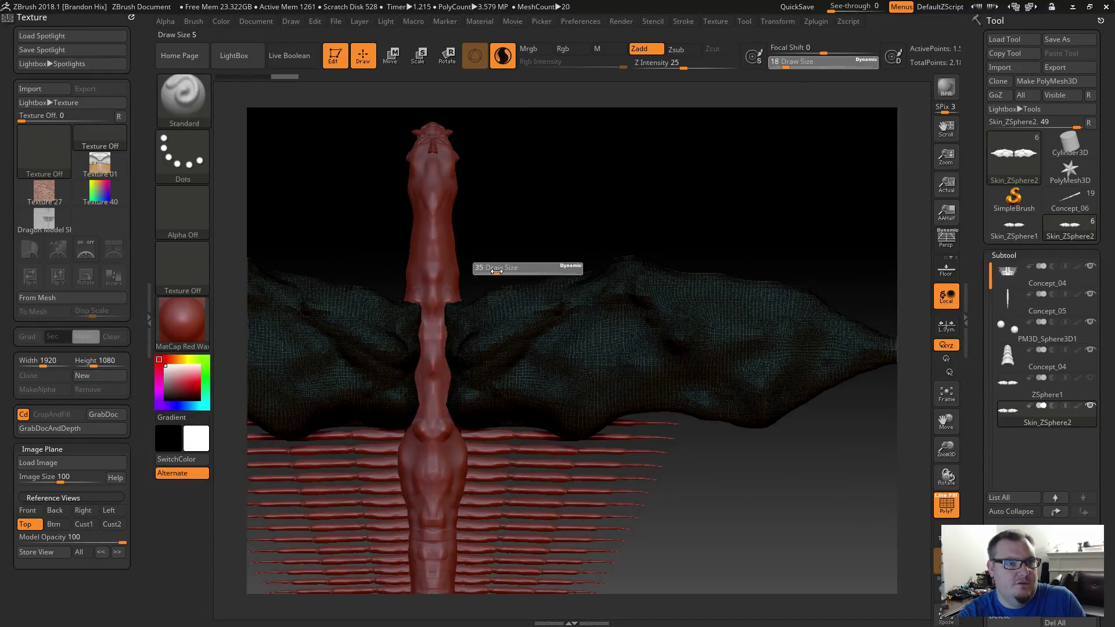
left_click_drag(507, 273, 535, 269)
key("s")
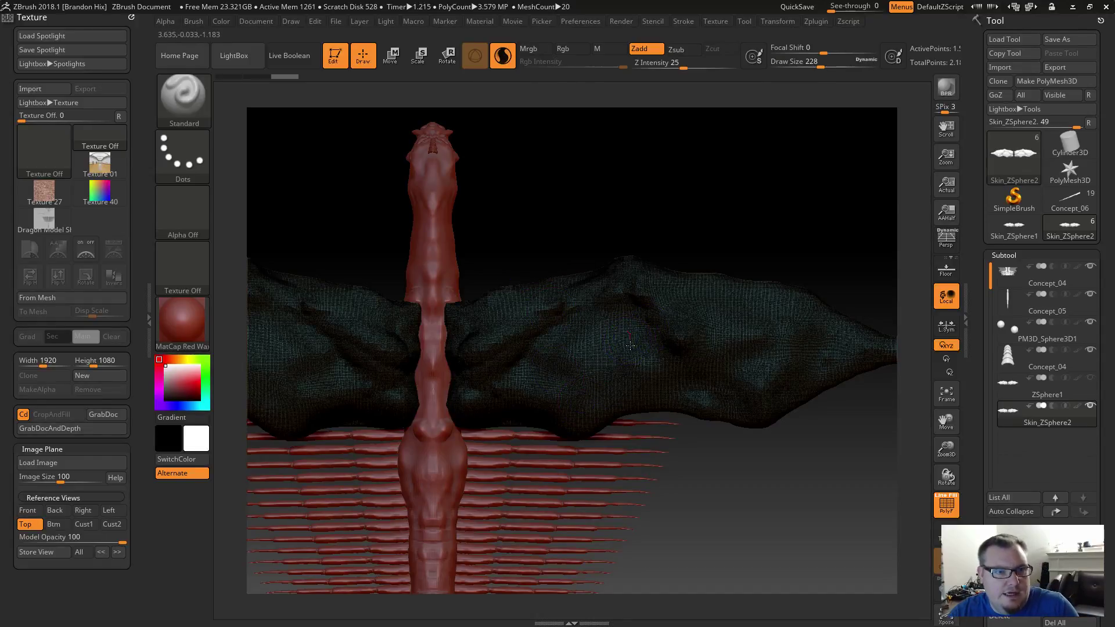
Brush over the middle of the right-hand wing to retessellate it, reduce Draw Size to 112, and undo the last stroke.
mouse_move(598, 355)
left_mouse_down()
mouse_move(636, 337)
mouse_move(627, 322)
mouse_move(656, 343)
mouse_move(670, 338)
mouse_move(632, 363)
mouse_move(607, 366)
mouse_move(578, 349)
left_mouse_up()
mouse_move(633, 371)
left_mouse_down()
mouse_move(609, 344)
mouse_move(690, 319)
mouse_move(719, 353)
mouse_move(707, 359)
mouse_move(743, 352)
mouse_move(705, 320)
mouse_move(679, 357)
mouse_move(645, 328)
mouse_move(584, 342)
mouse_move(612, 374)
mouse_move(523, 365)
left_mouse_up()
key("s")
key("s")
mouse_move(591, 359)
left_mouse_down()
mouse_move(642, 346)
mouse_move(615, 368)
left_mouse_up()
key("ctrl+z")
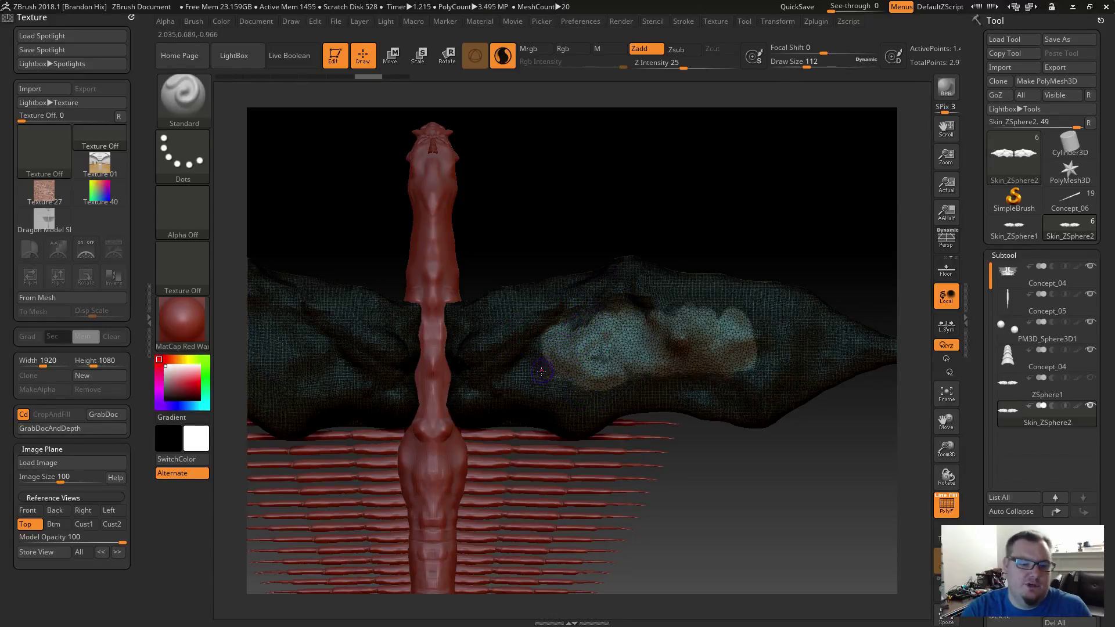
Hide the polyframe and compare the retessellated wing surface with the blocky wing roots.
left_click_drag(549, 241, 623, 254, "alt")
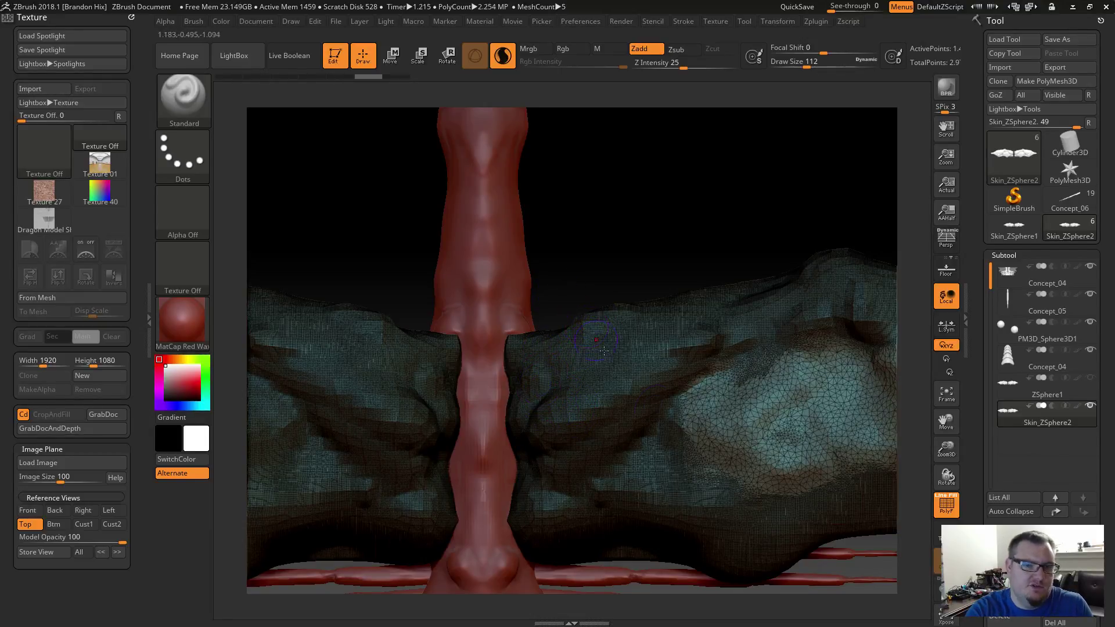
left_click(946, 503)
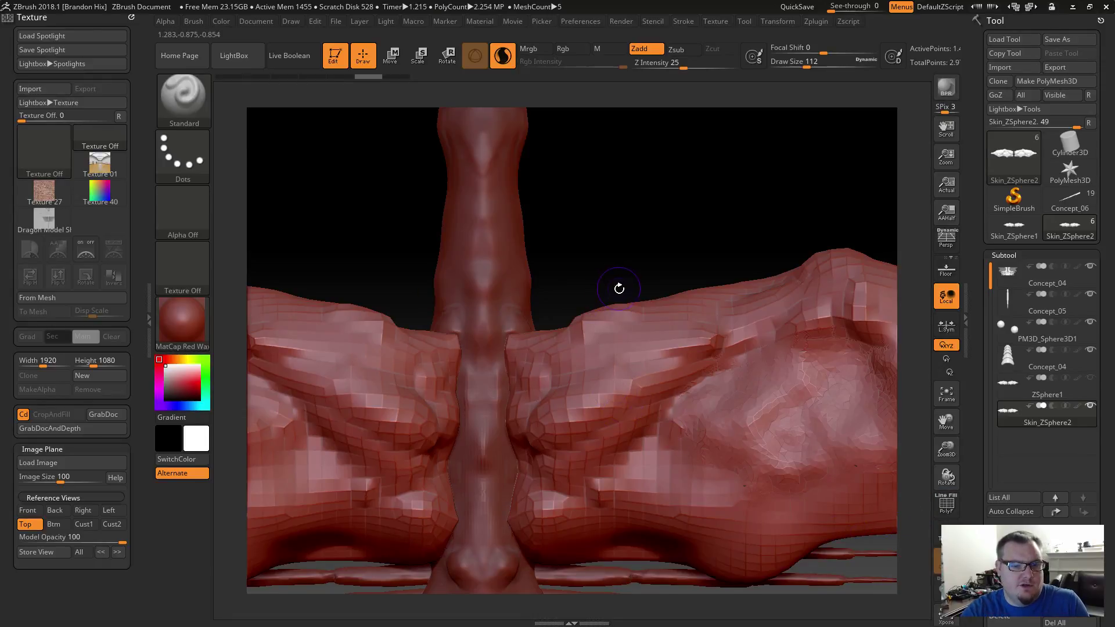
left_click_drag(633, 251, 594, 342)
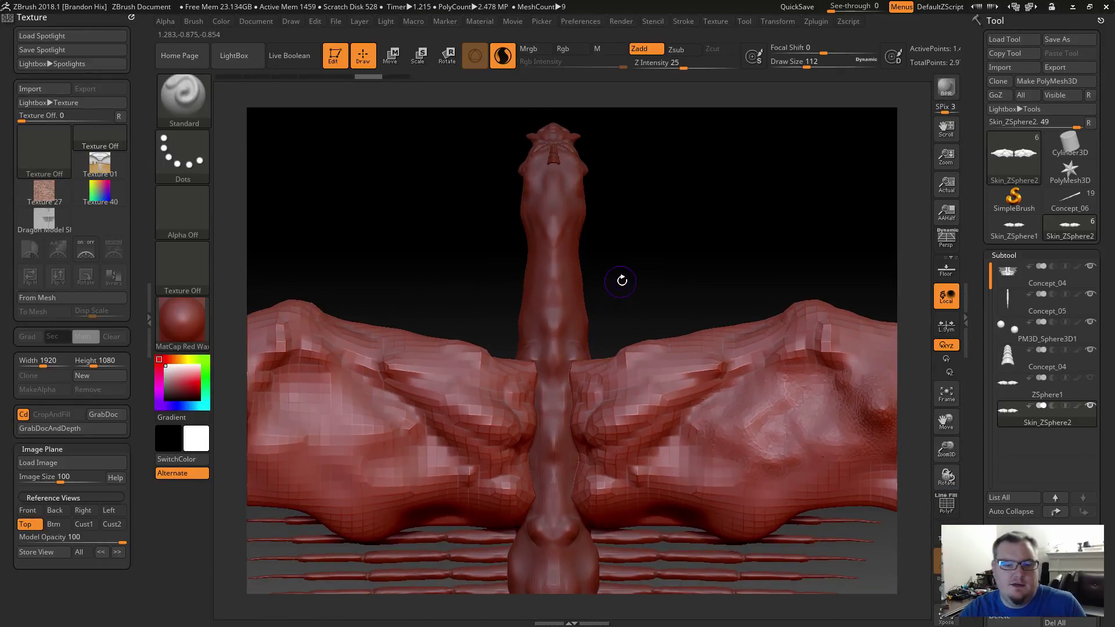
left_click_drag(622, 280, 565, 200, "alt")
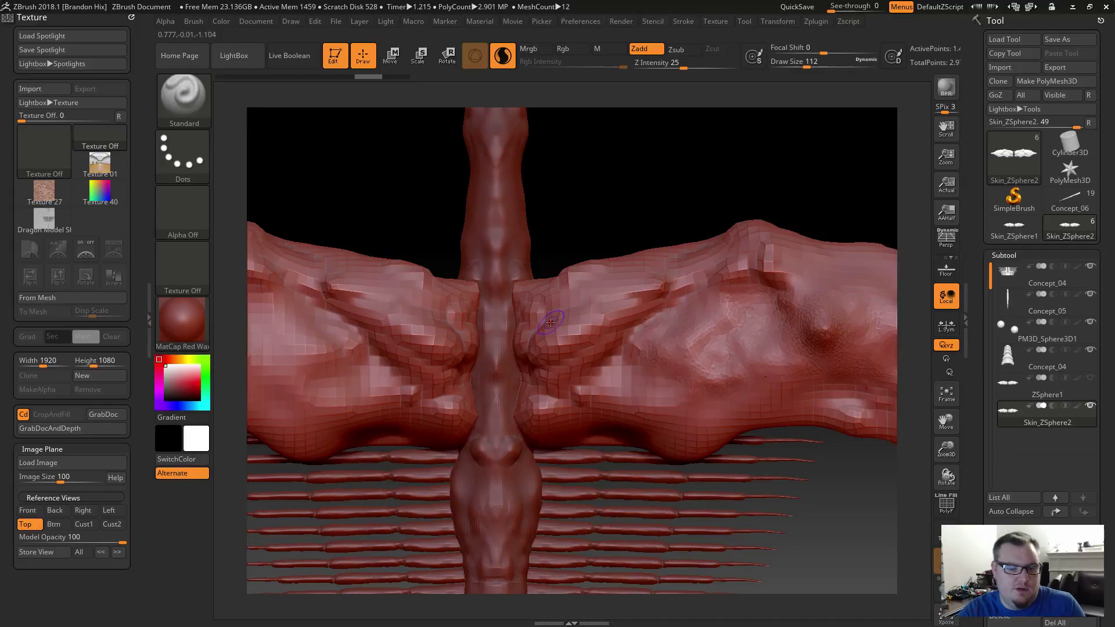
Set Draw Size to 358 and smooth the right-hand wing's upper surface from the root out past its middle joint.
key("s")
mouse_move(528, 317)
left_mouse_down()
mouse_move(615, 315)
mouse_move(610, 352)
mouse_move(533, 299)
mouse_move(515, 318)
mouse_move(525, 372)
mouse_move(574, 399)
left_mouse_up()
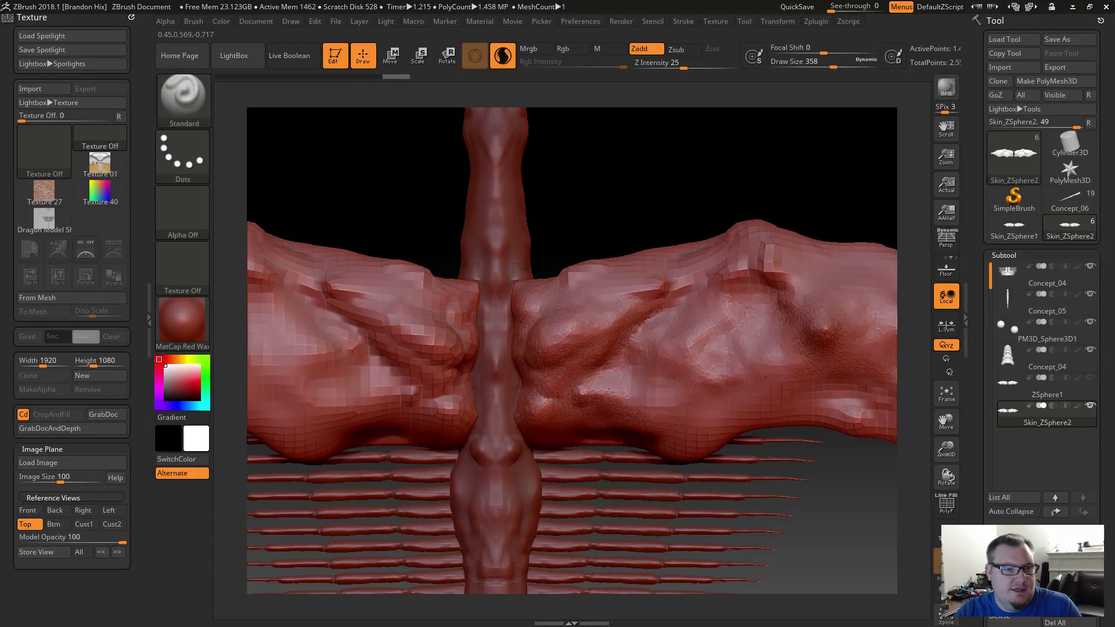
key("shift")
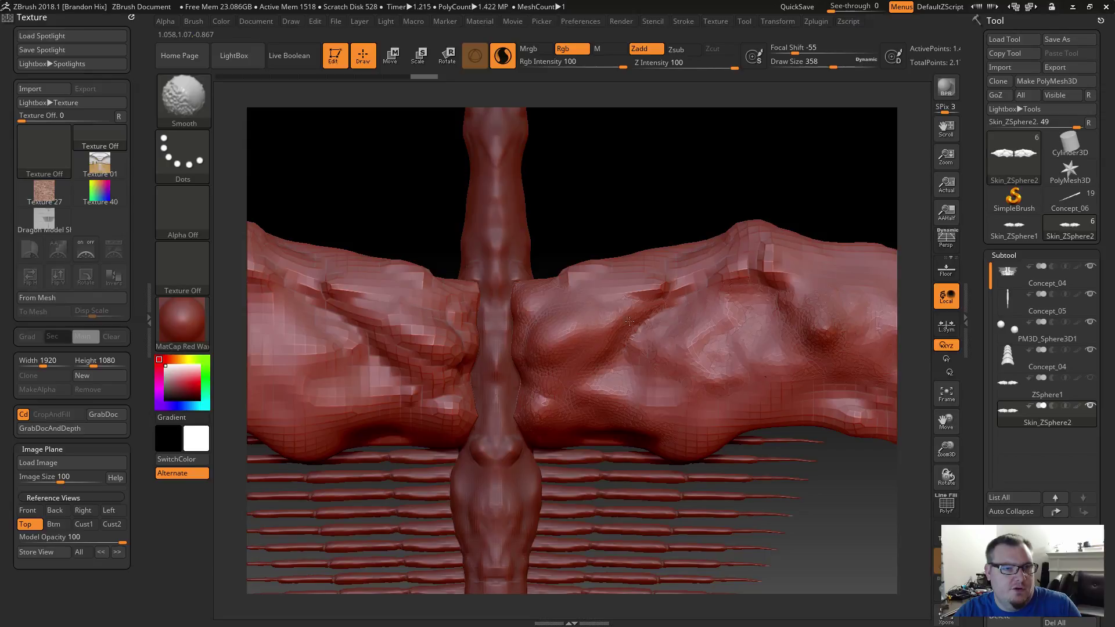
left_click_drag(647, 365, 738, 293, "shift")
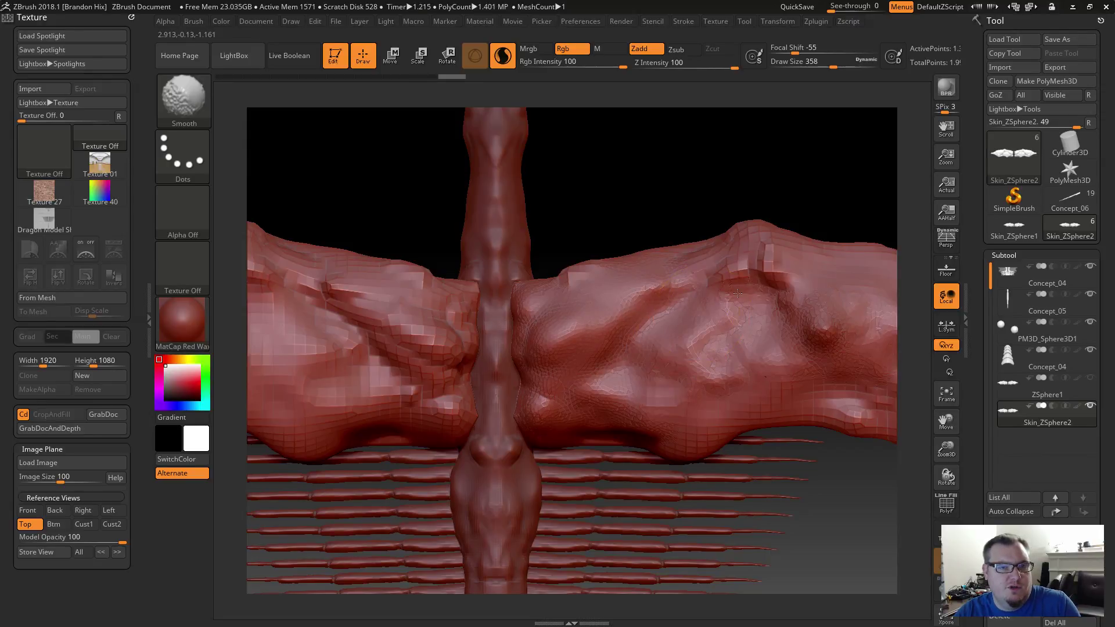
left_click_drag(772, 255, 749, 243, "shift")
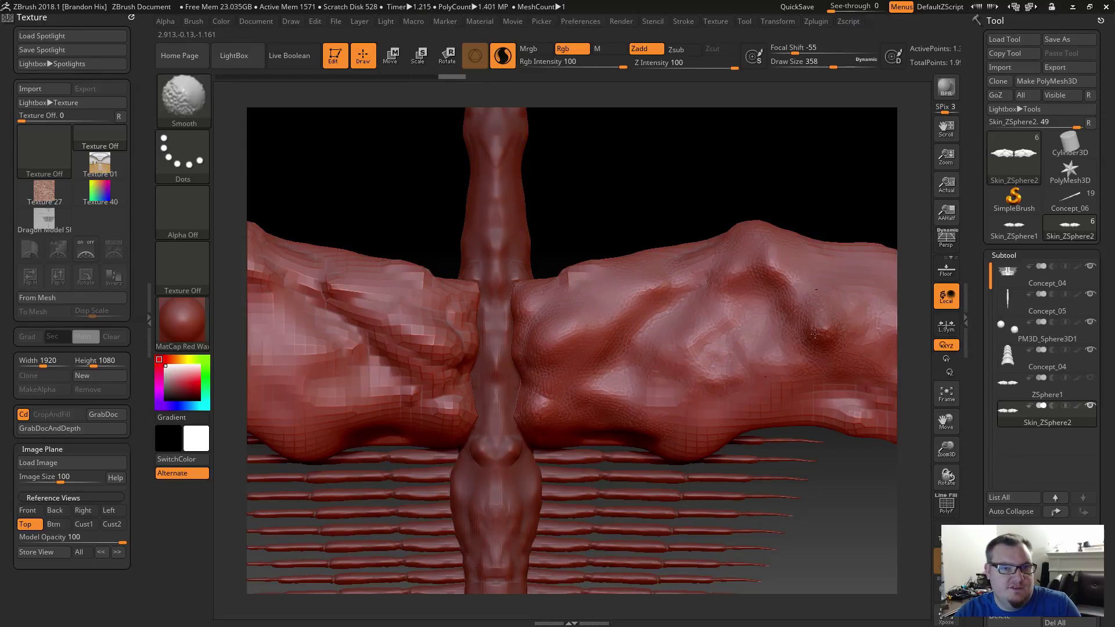
left_click_drag(815, 334, 818, 321, "shift")
left_click_drag(723, 346, 747, 364, "shift")
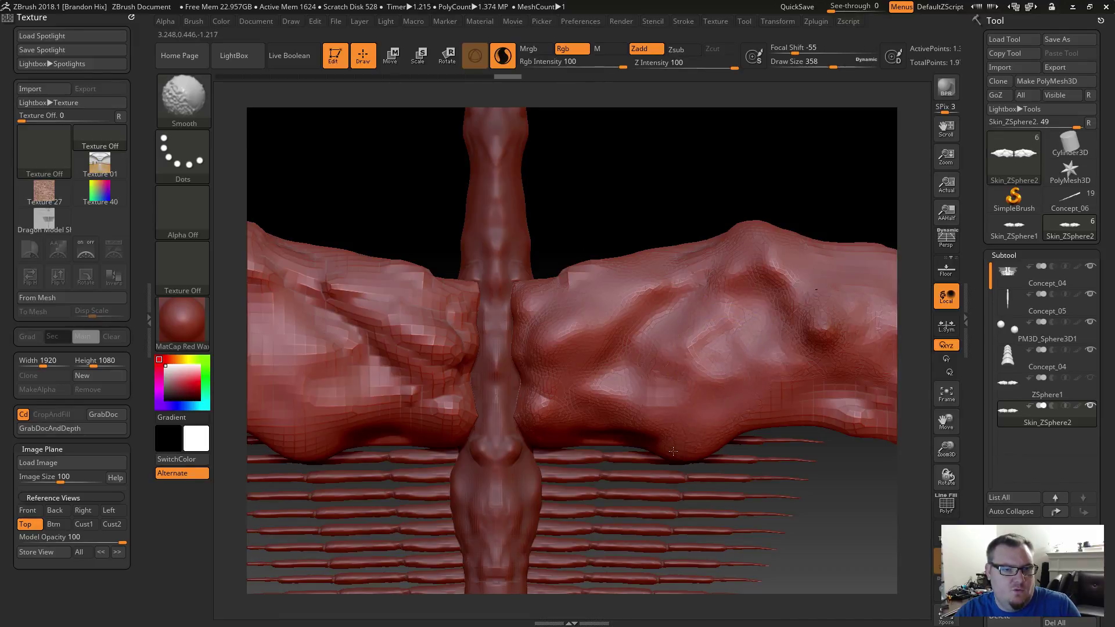
Smooth the right-hand wing's front edge near the root and set Draw Size to 567 for the underside.
mouse_move(592, 226)
left_mouse_down()
mouse_move(610, 180)
mouse_move(607, 224)
left_mouse_up()
left_click_drag(630, 279, 575, 280, "shift")
mouse_move(593, 192)
left_mouse_down()
mouse_move(585, 279)
mouse_move(582, 246)
left_mouse_up()
mouse_move(596, 172)
left_mouse_down()
mouse_move(602, 232)
mouse_move(626, 219)
left_mouse_up()
key("s")
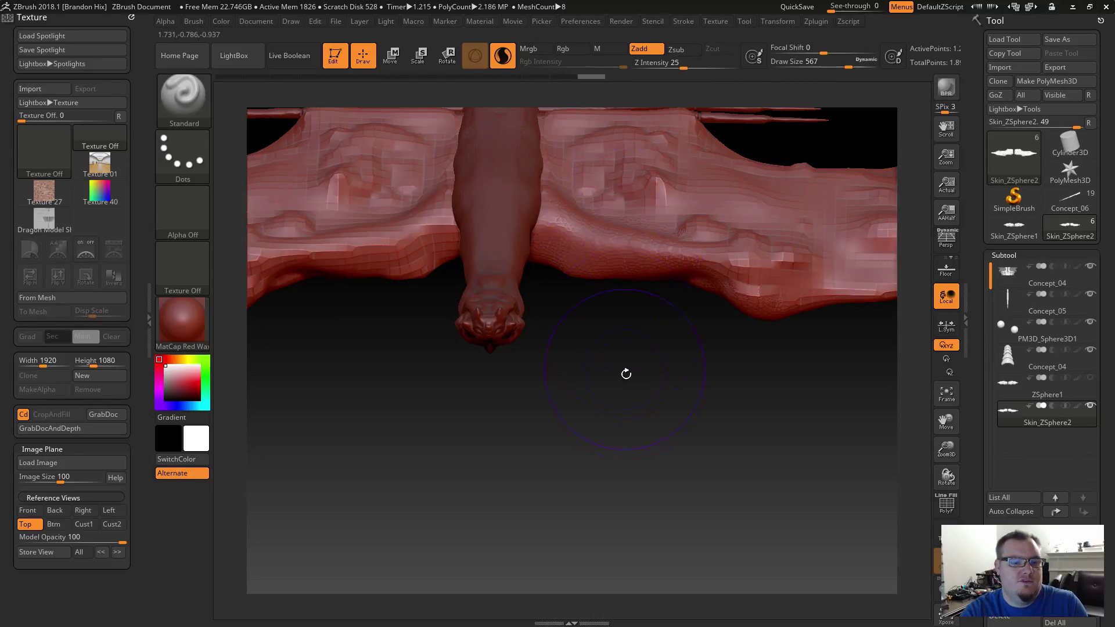
Smooth the blocky upper surface of one wing from the body out to the tip.
left_click_drag(650, 396, 647, 529, "alt")
left_click_drag(646, 529, 638, 346)
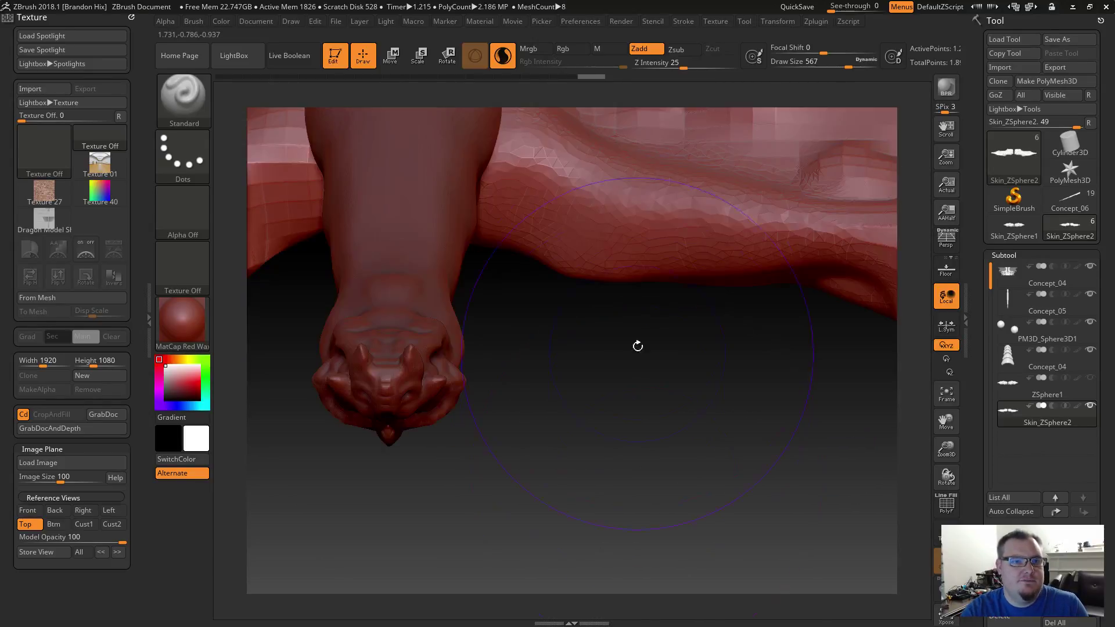
mouse_move(623, 407)
left_mouse_down("alt")
mouse_move(573, 379)
mouse_move(597, 348)
mouse_move(598, 483)
left_mouse_up("alt")
mouse_move(609, 332)
left_mouse_down("shift")
mouse_move(589, 335)
mouse_move(603, 325)
mouse_move(604, 281)
mouse_move(584, 285)
mouse_move(648, 284)
left_mouse_up("shift")
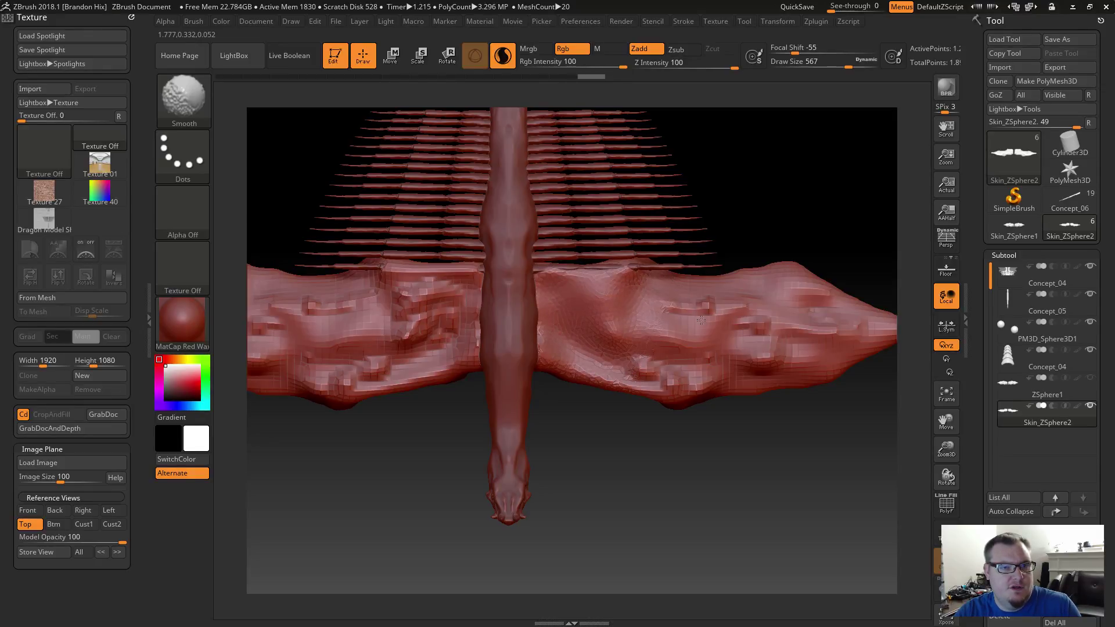
mouse_move(721, 340)
left_mouse_down("shift")
mouse_move(709, 326)
mouse_move(679, 372)
mouse_move(645, 369)
mouse_move(755, 355)
mouse_move(758, 334)
mouse_move(785, 365)
left_mouse_up("shift")
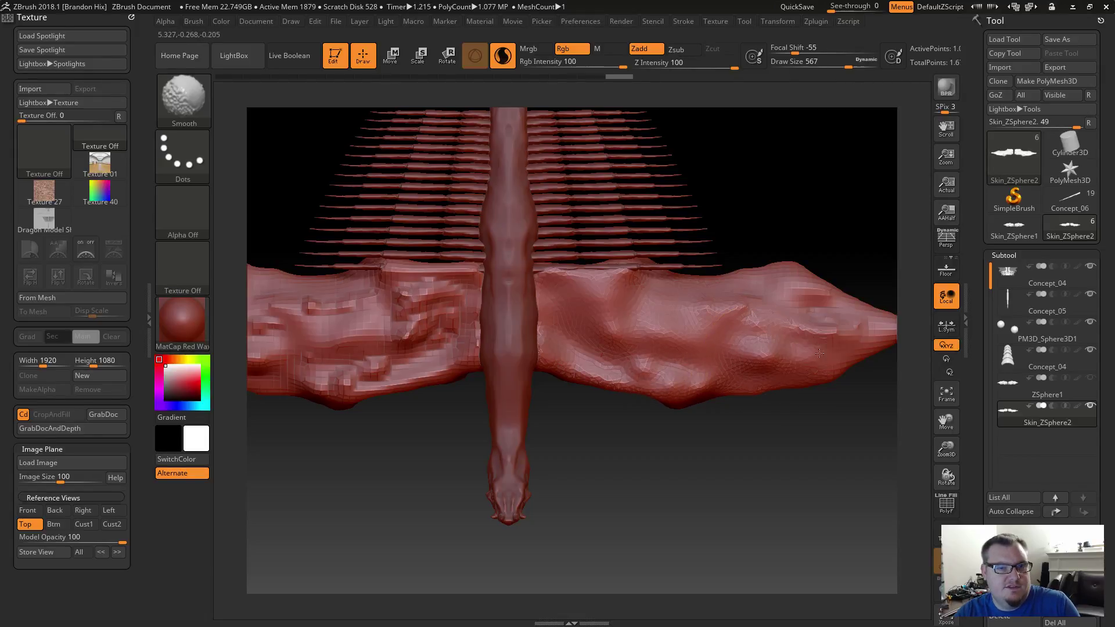
left_click_drag(811, 300, 739, 297, "shift")
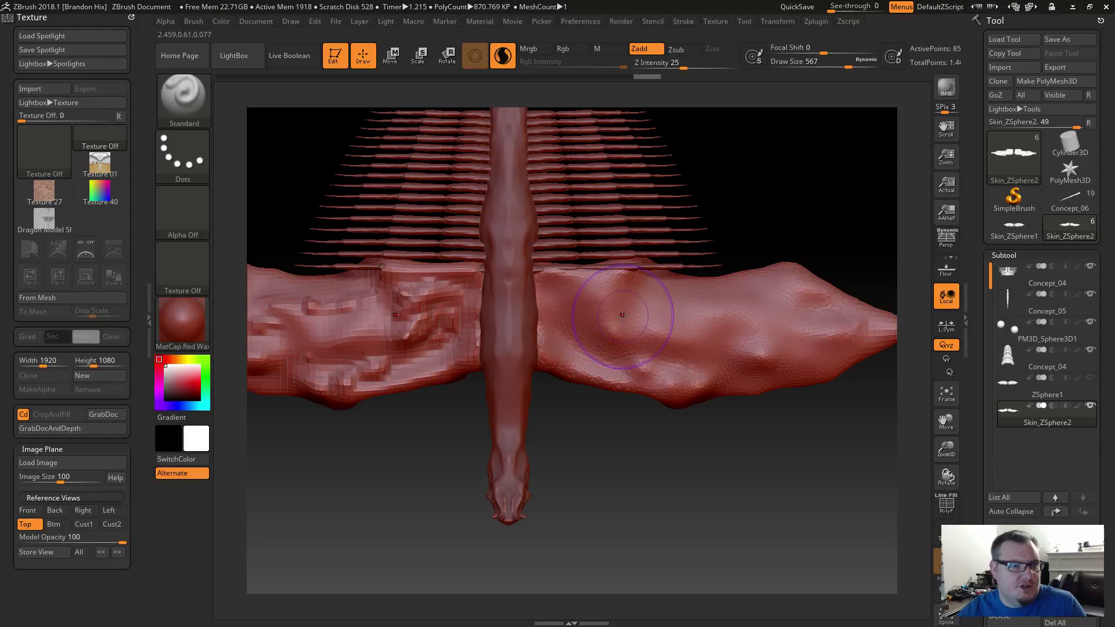
Mirror and weld the wing mesh so both wings match, and undo the stray stroke on it.
left_click_drag(650, 505, 686, 181)
left_click_drag(966, 484, 969, 374)
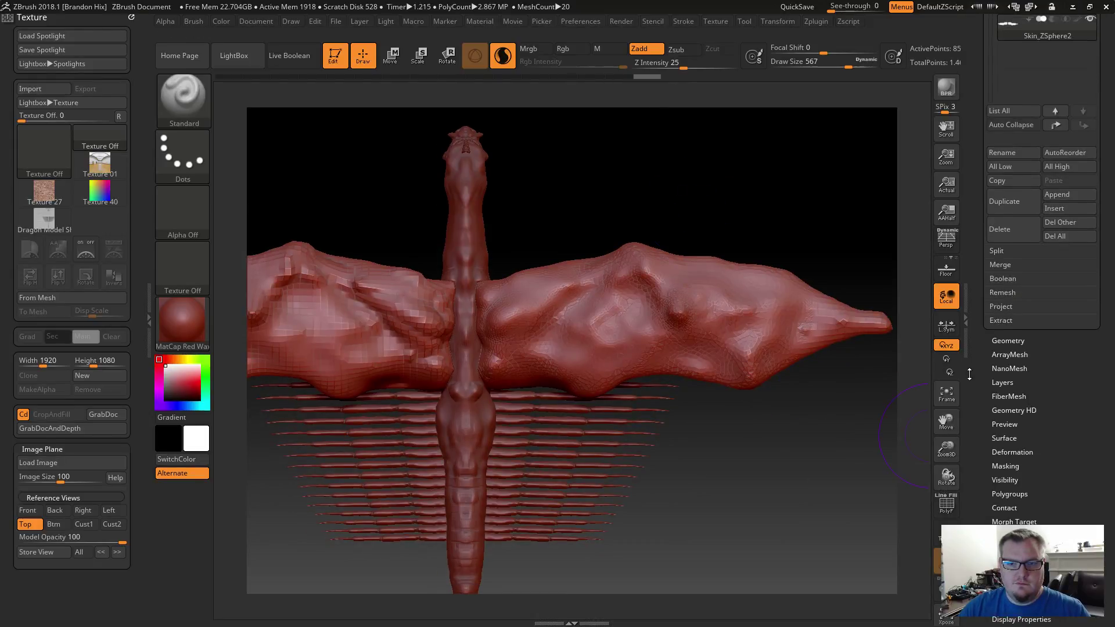
left_click(997, 341)
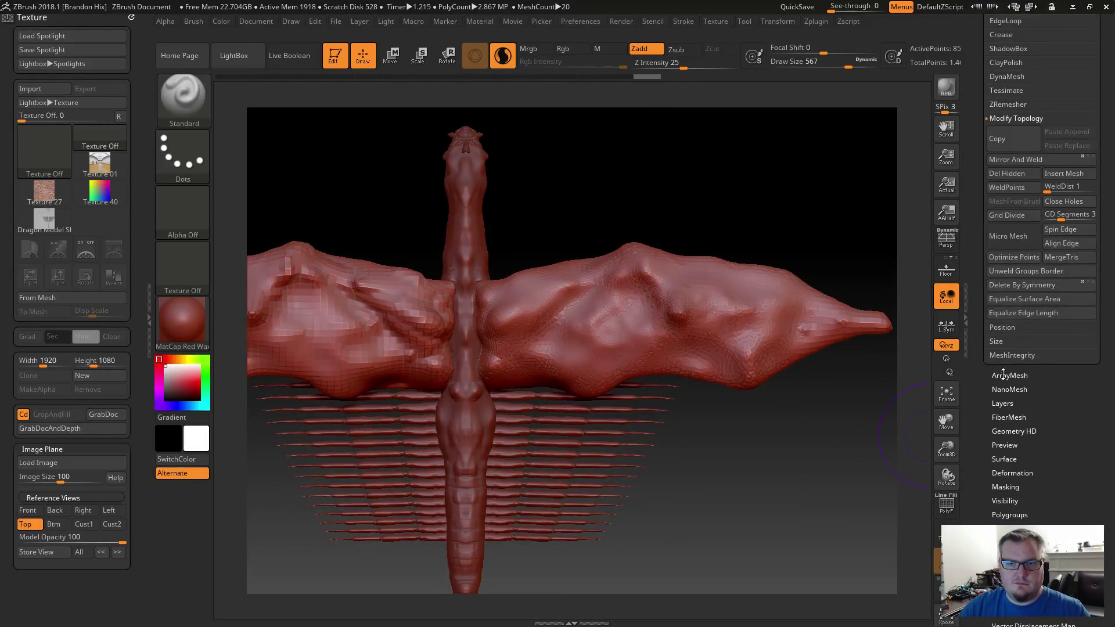
left_click(1010, 161)
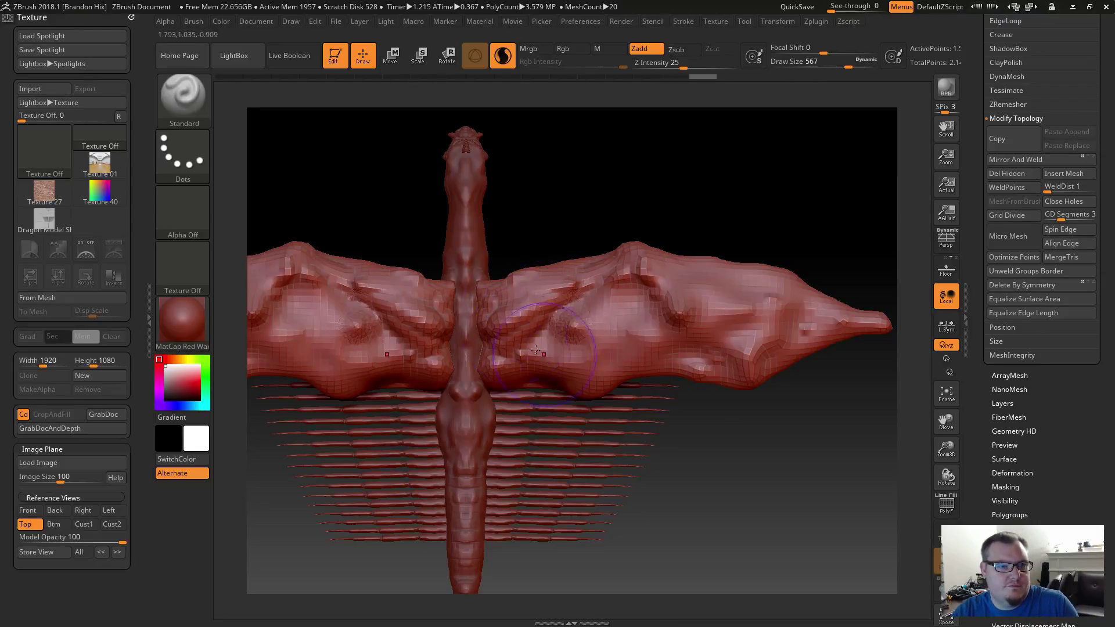
key("ctrl+z")
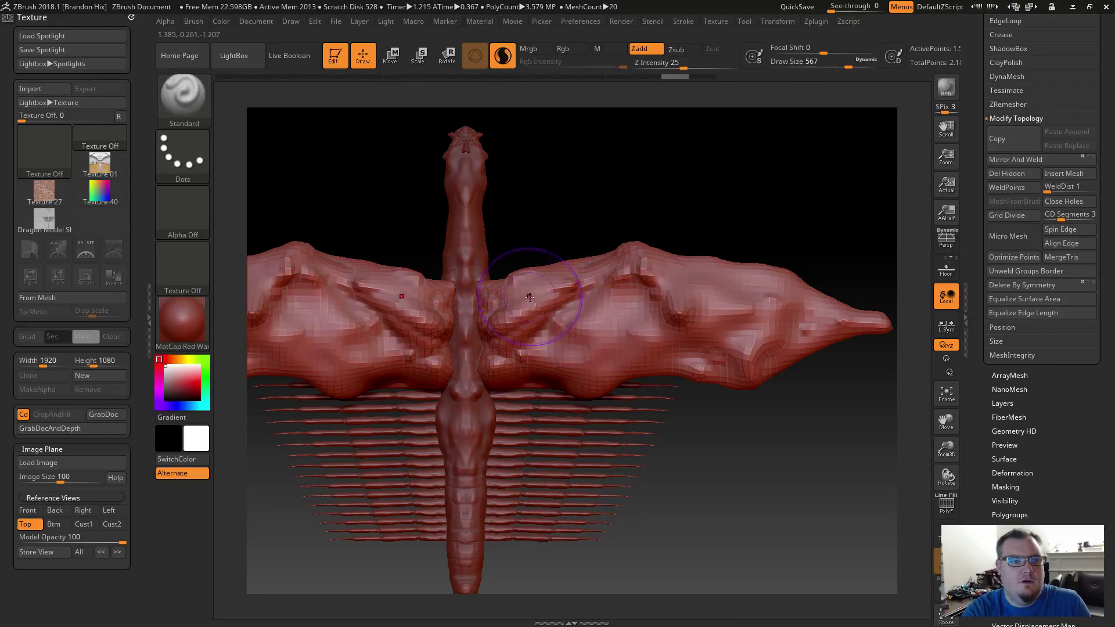
Smooth the underside of the inner wings near the body with a draw size of 704.
key("s")
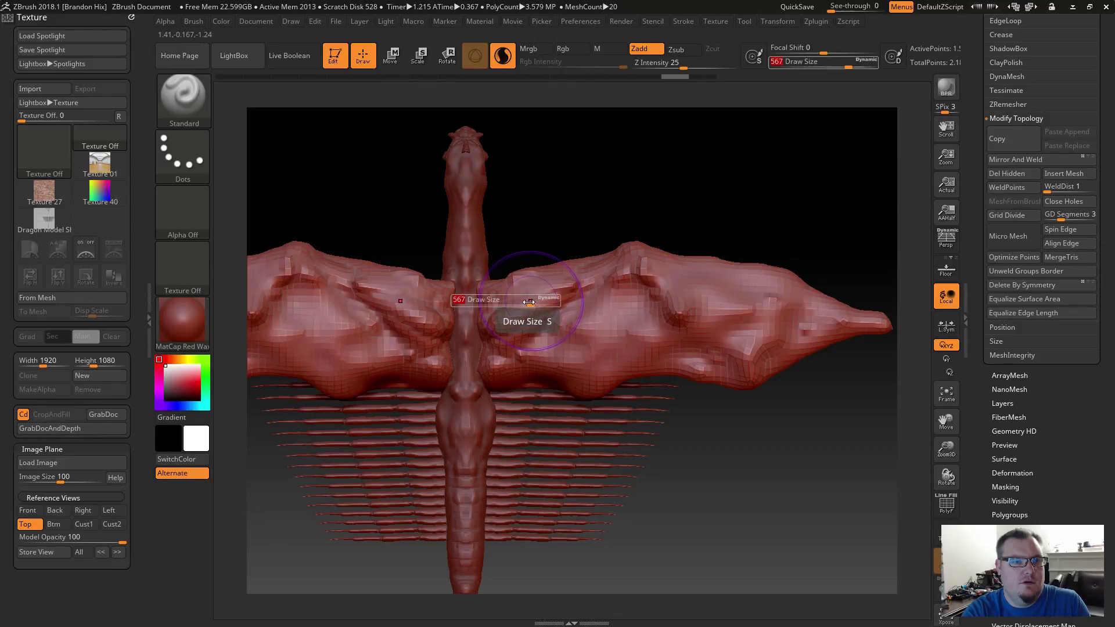
left_click_drag(531, 301, 539, 301)
key("shift")
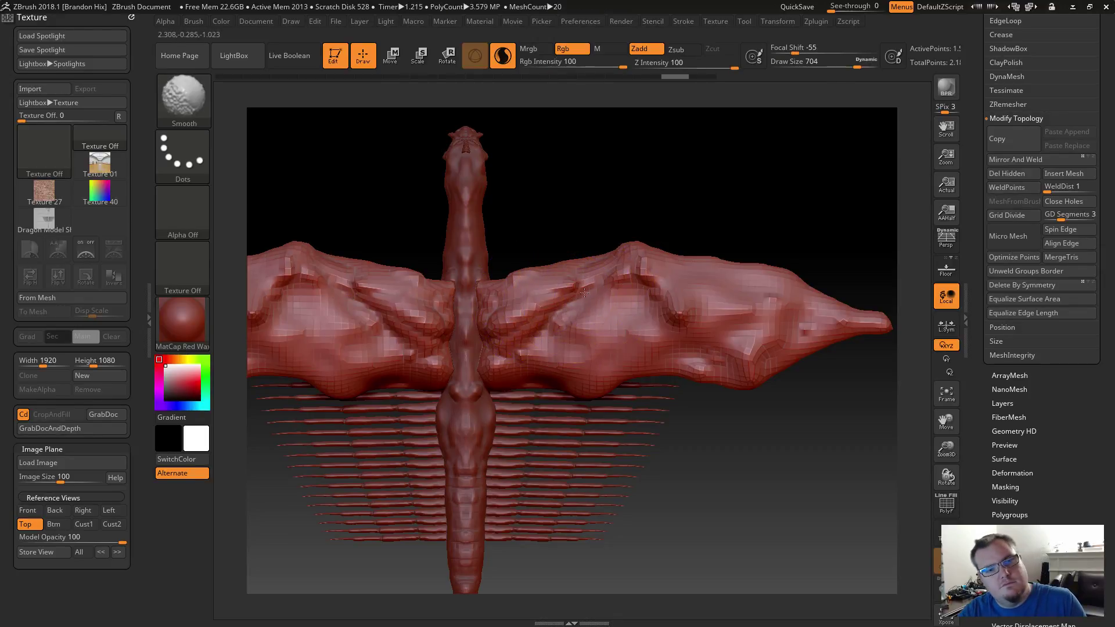
mouse_move(629, 277)
left_mouse_down("shift")
mouse_move(515, 315)
mouse_move(511, 328)
mouse_move(552, 367)
left_mouse_up("shift")
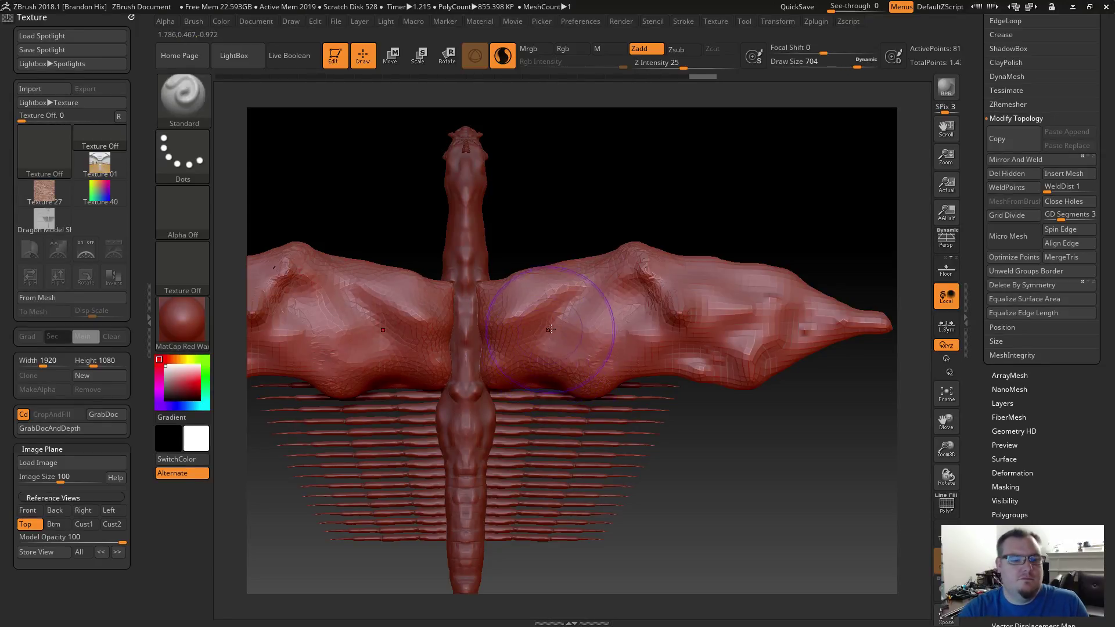
Build up a ridge along the front of the inner wings using the ClayBuildup brush at draw size 207.
key("s")
left_click_drag(543, 332, 513, 332)
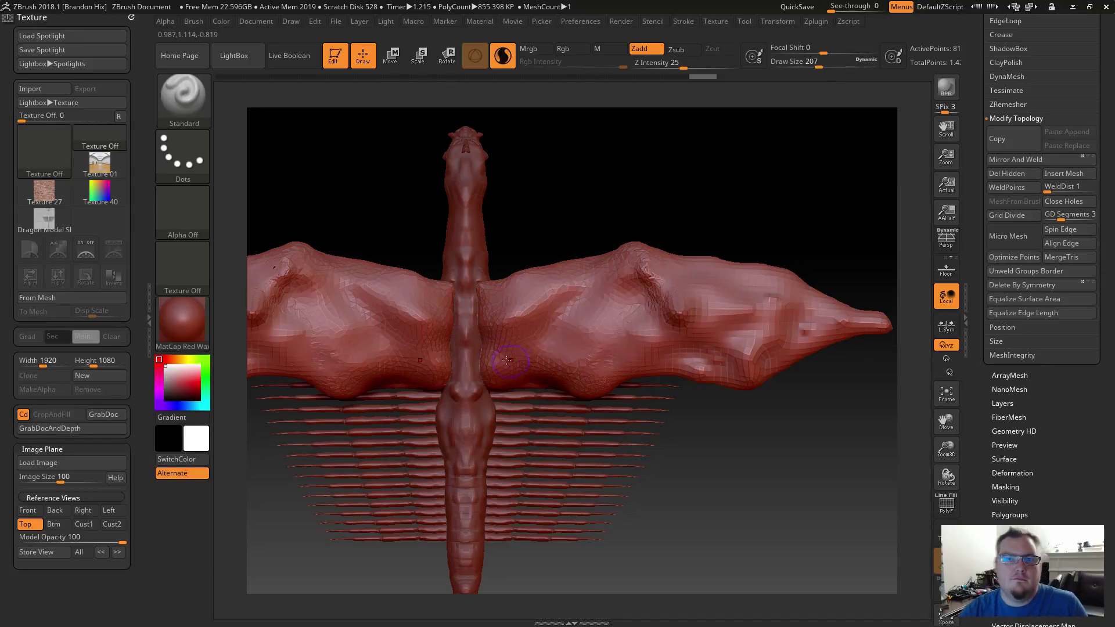
left_click_drag(511, 207, 525, 275)
key("b")
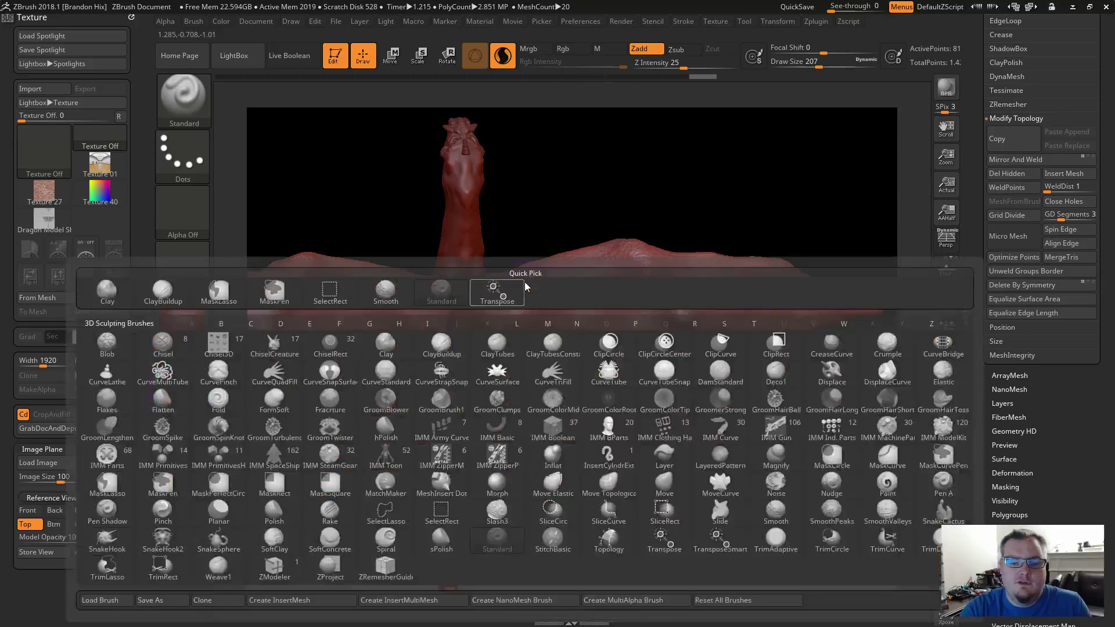
key("c")
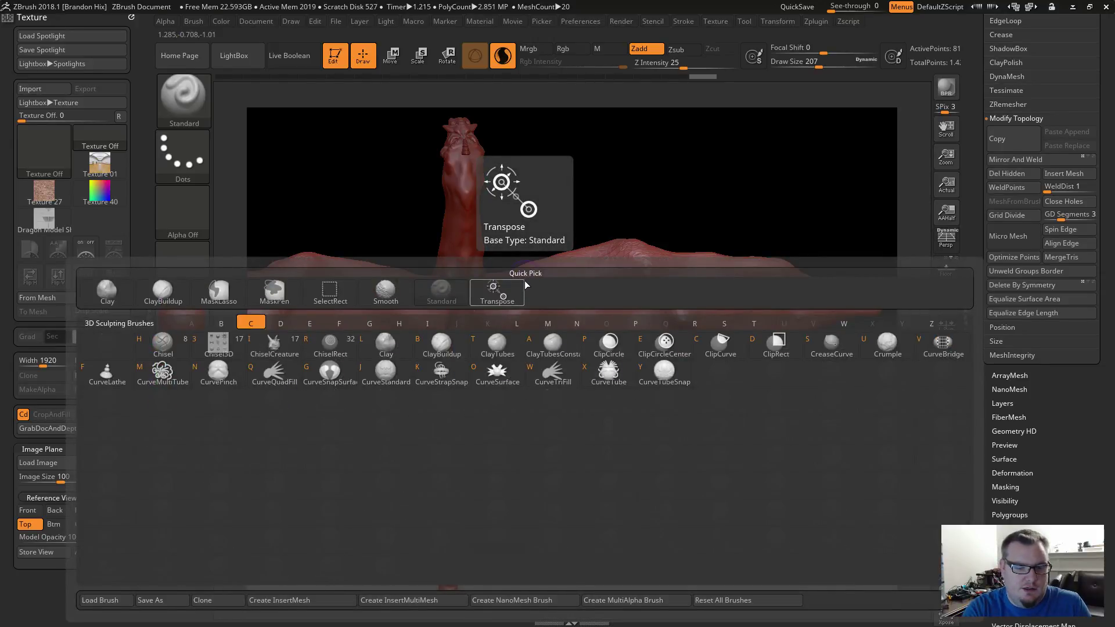
key("b")
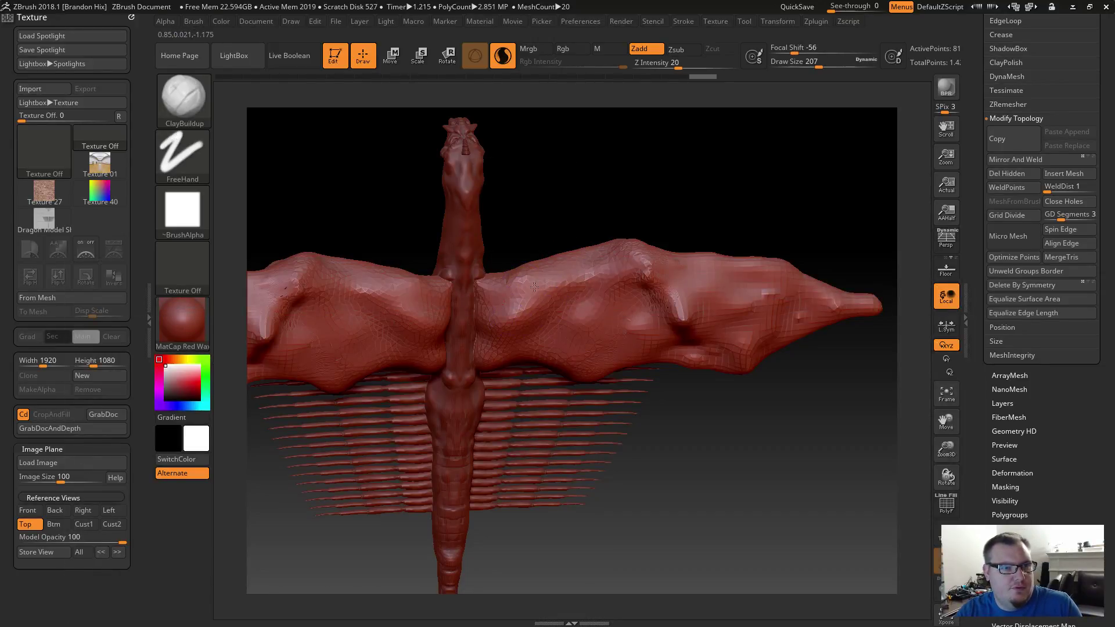
left_click_drag(574, 269, 501, 294)
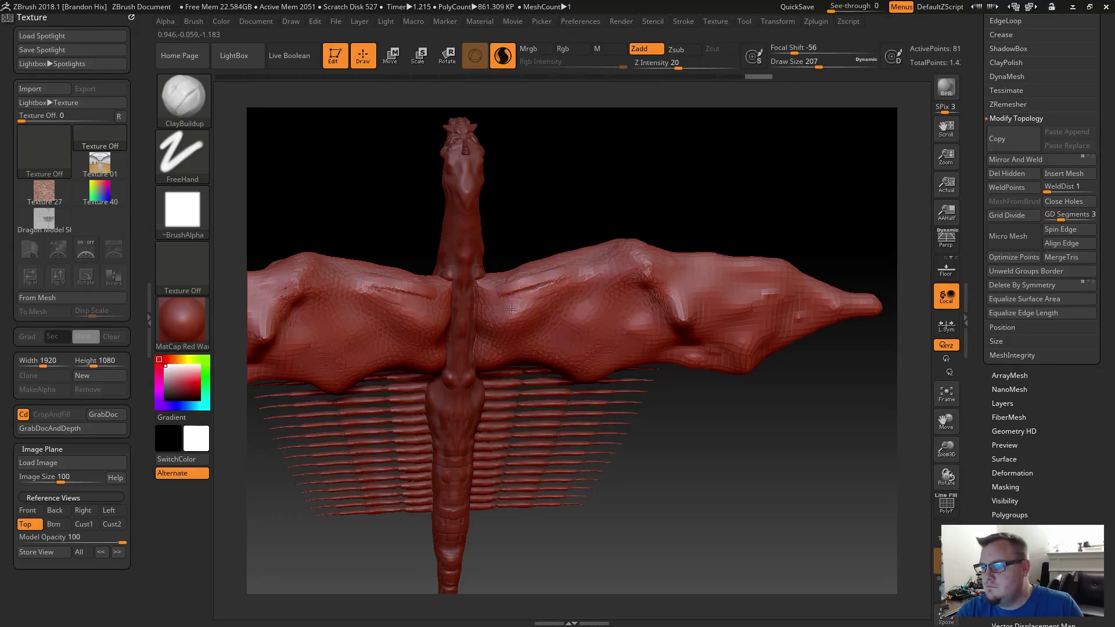
key("ctrl")
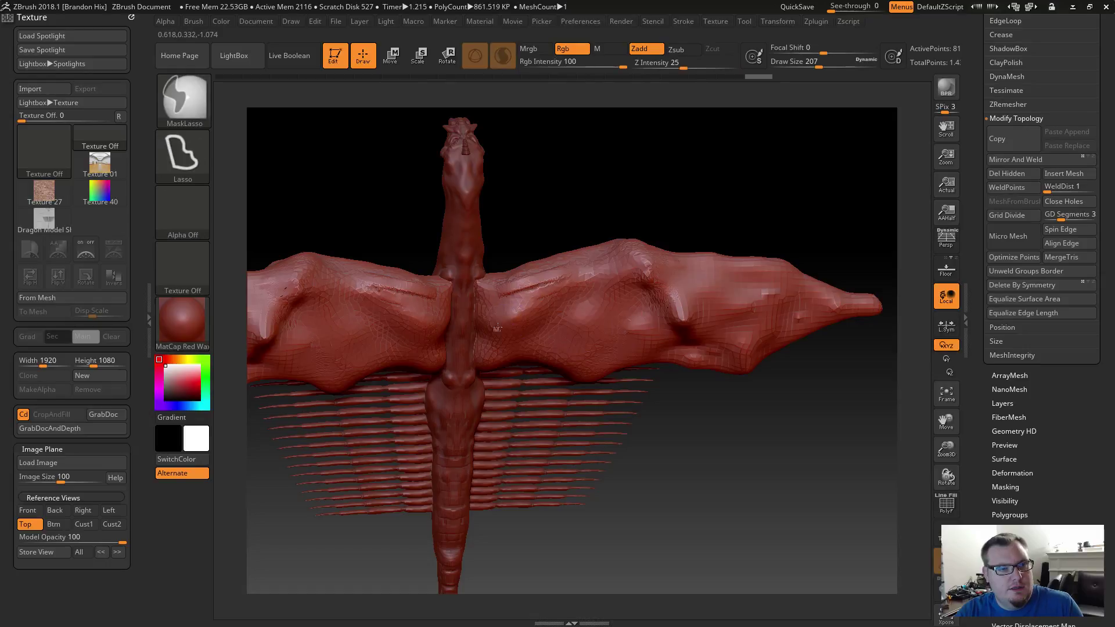
key("ctrl+shift+z")
key("ctrl+shift+z")
key("ctrl")
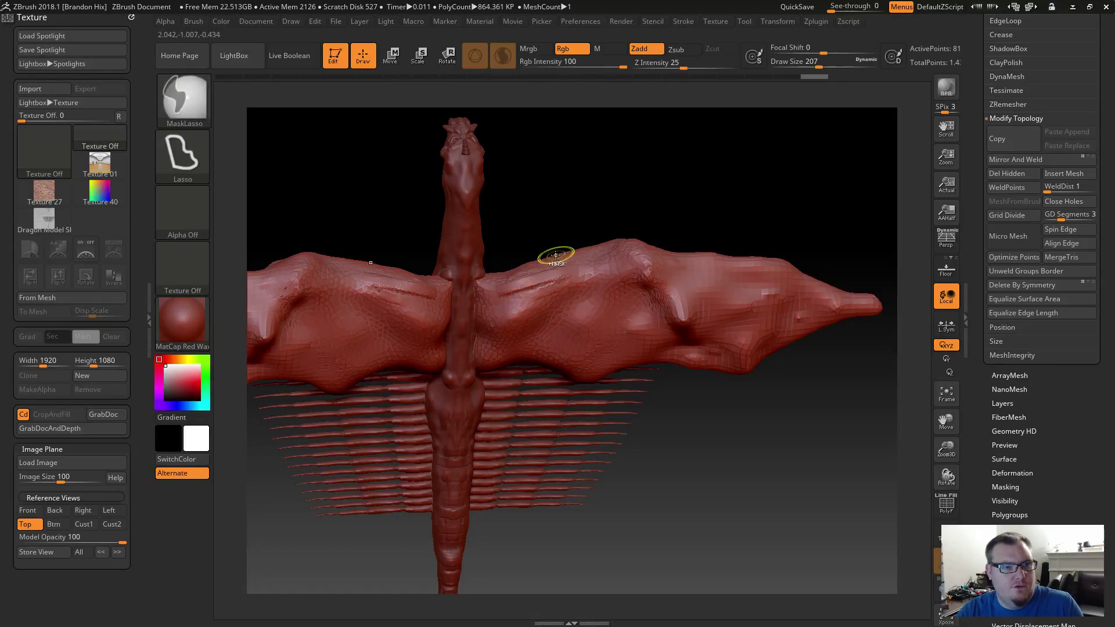
Carve a recess below the ridge near the wing root and smooth it.
mouse_move(507, 321)
left_mouse_down("alt")
mouse_move(550, 312)
mouse_move(513, 319)
mouse_move(509, 308)
mouse_move(546, 292)
left_mouse_up("alt")
key("shift")
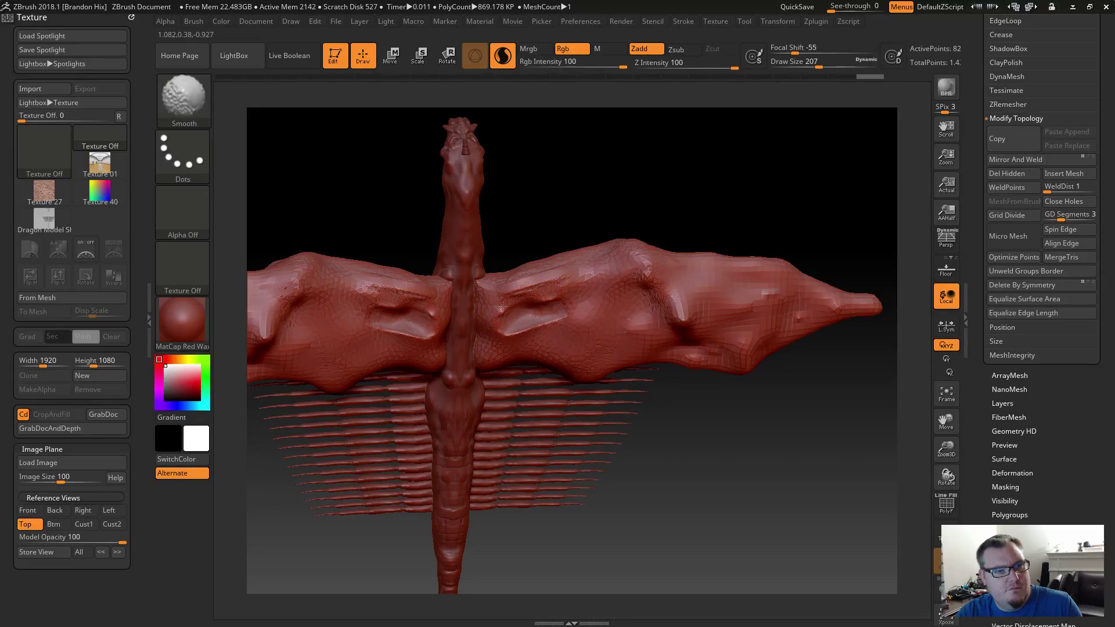
mouse_move(499, 334)
left_mouse_down("shift")
mouse_move(510, 319)
mouse_move(520, 330)
left_mouse_up("shift")
Soften the wing root and extend the ClayBuildup strokes along the wing toward the tip at draw size 274.
key("s")
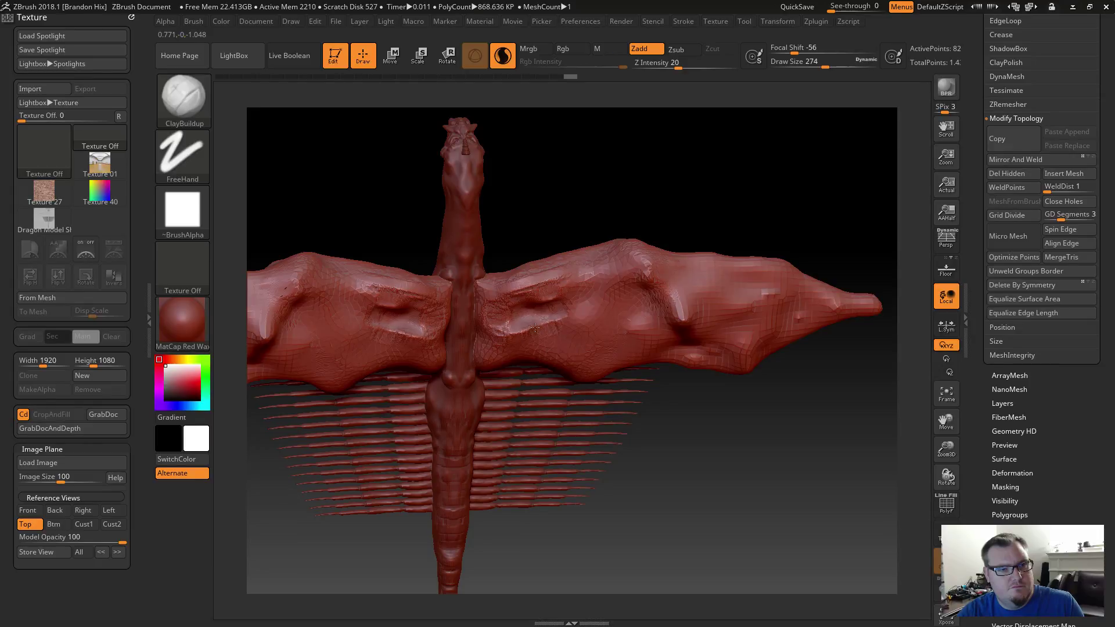
key("shift")
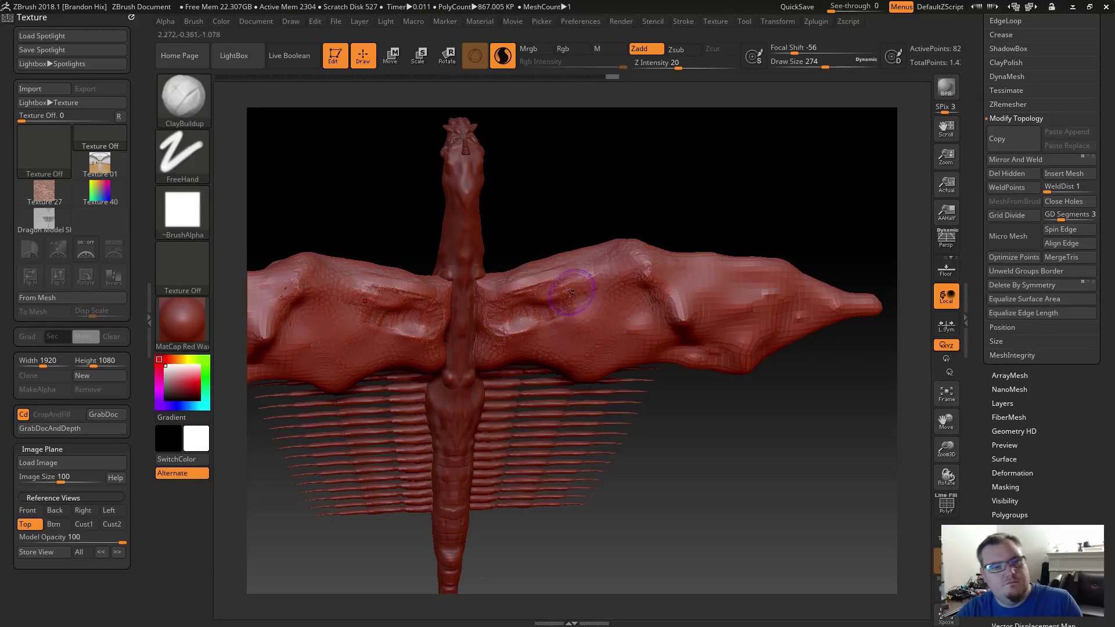
mouse_move(568, 307)
left_mouse_down()
mouse_move(621, 286)
mouse_move(572, 302)
mouse_move(630, 286)
mouse_move(682, 320)
mouse_move(700, 318)
mouse_move(704, 296)
mouse_move(750, 302)
mouse_move(686, 294)
mouse_move(768, 302)
left_mouse_up()
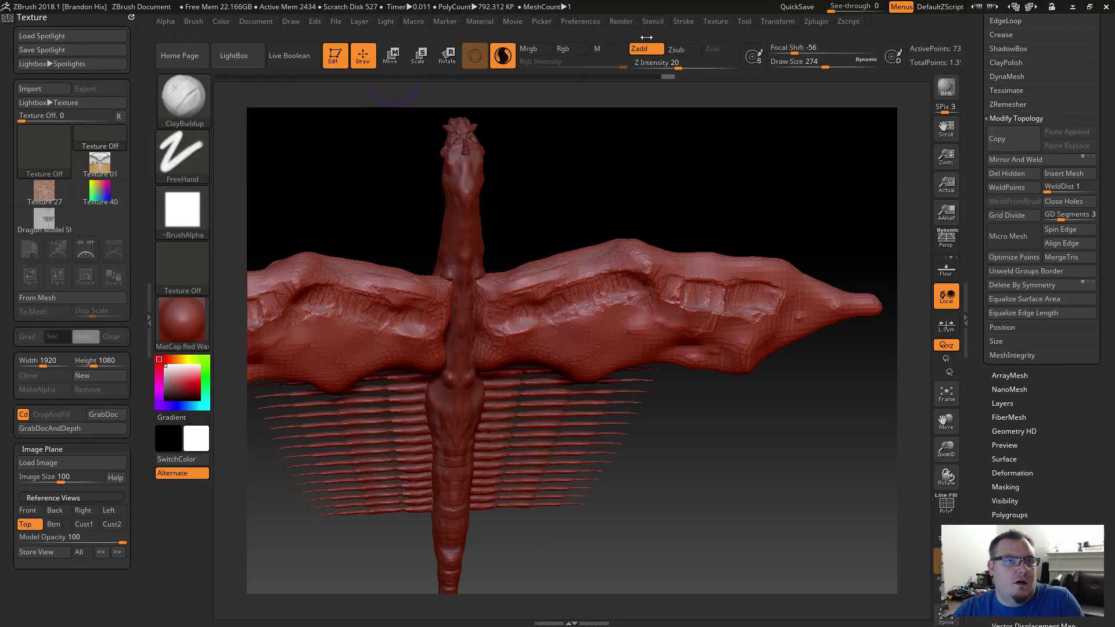
left_click(683, 21)
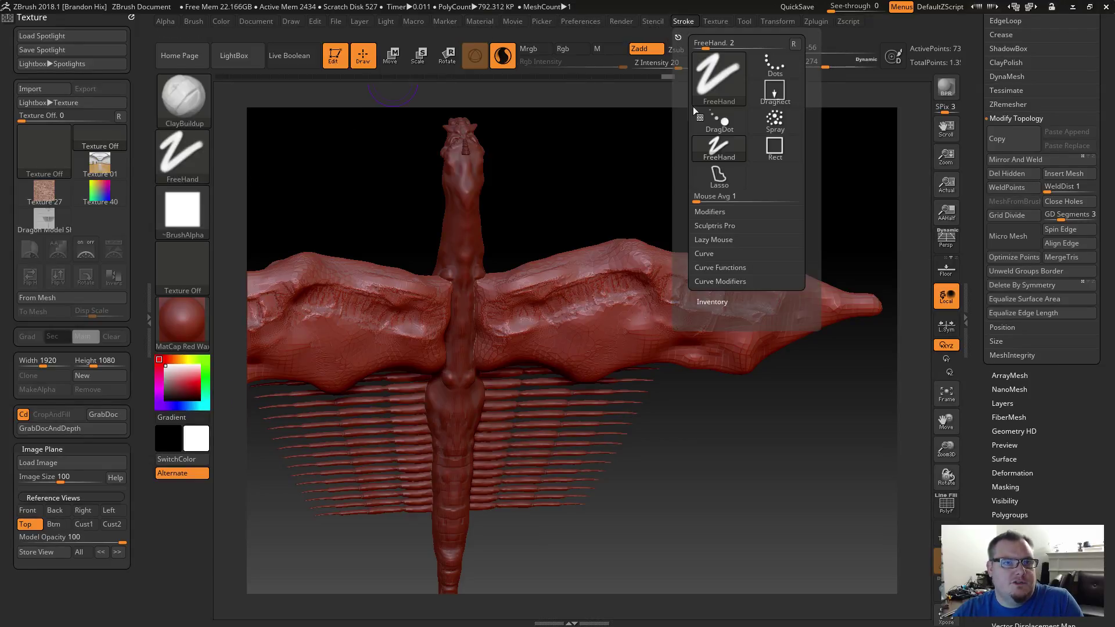
left_click(713, 240)
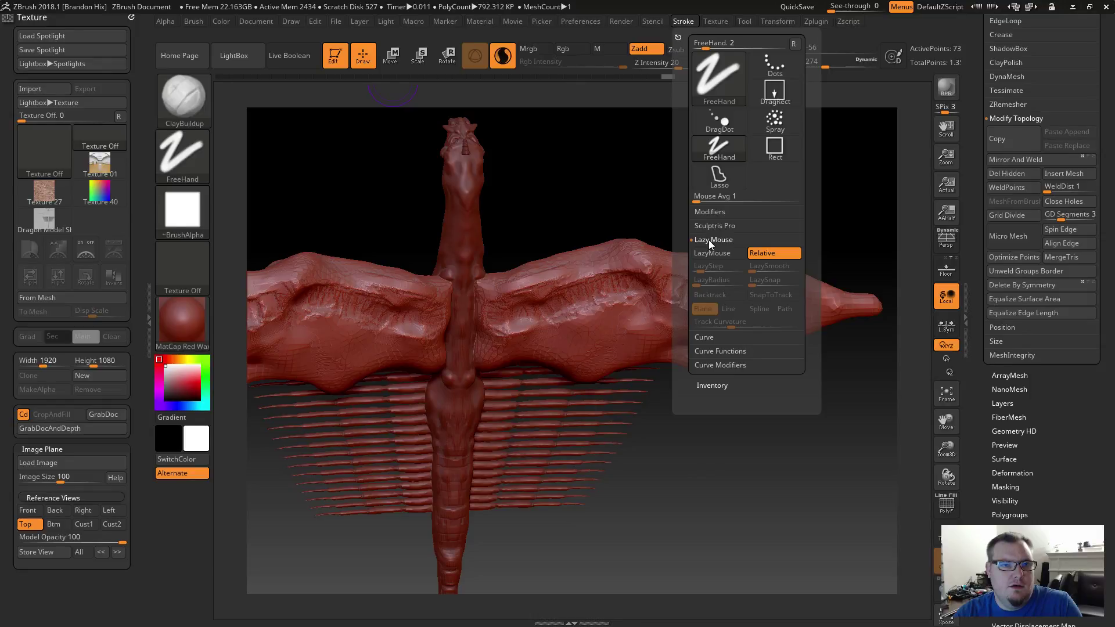
left_click(711, 240)
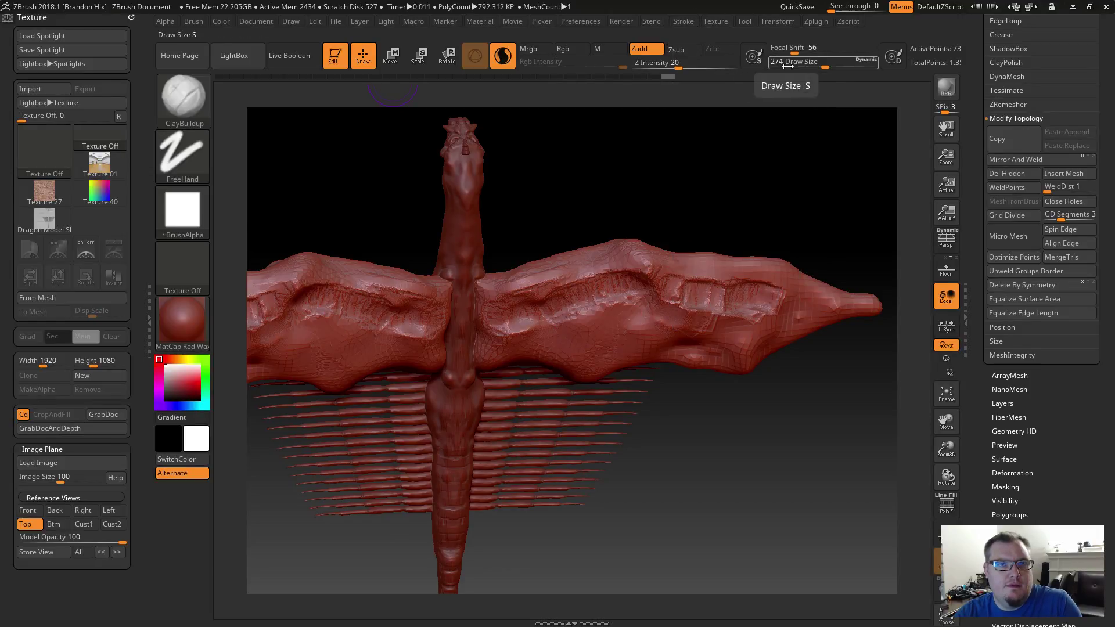
Sculpt raised strands on the outer wing with focal shift -70, using draw sizes 154 and 223.
left_click_drag(794, 54, 812, 69)
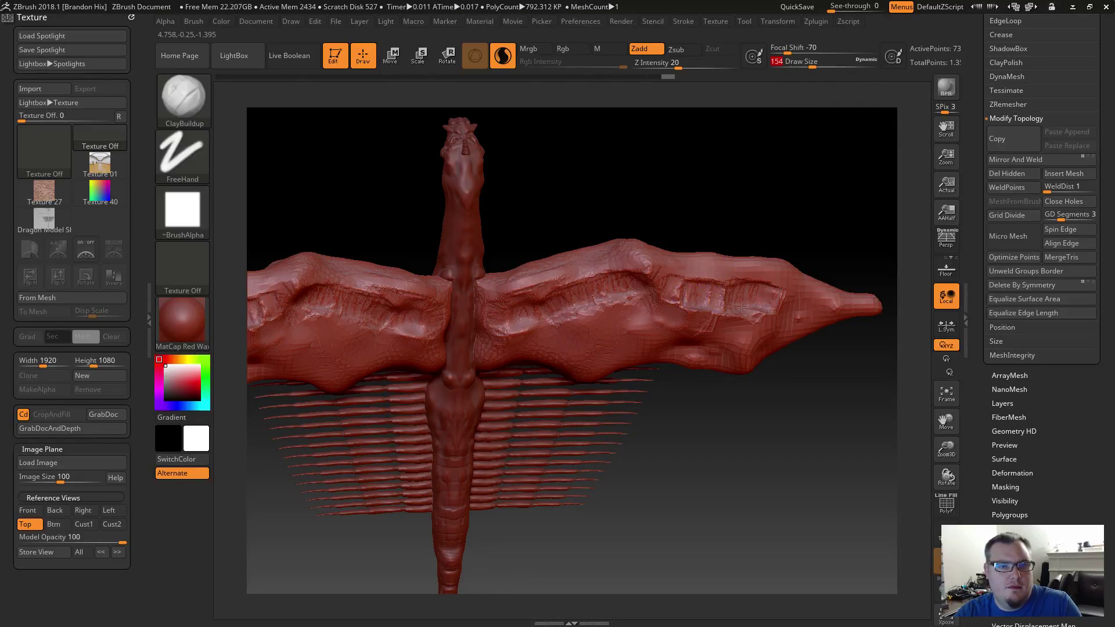
left_click_drag(739, 325, 722, 324)
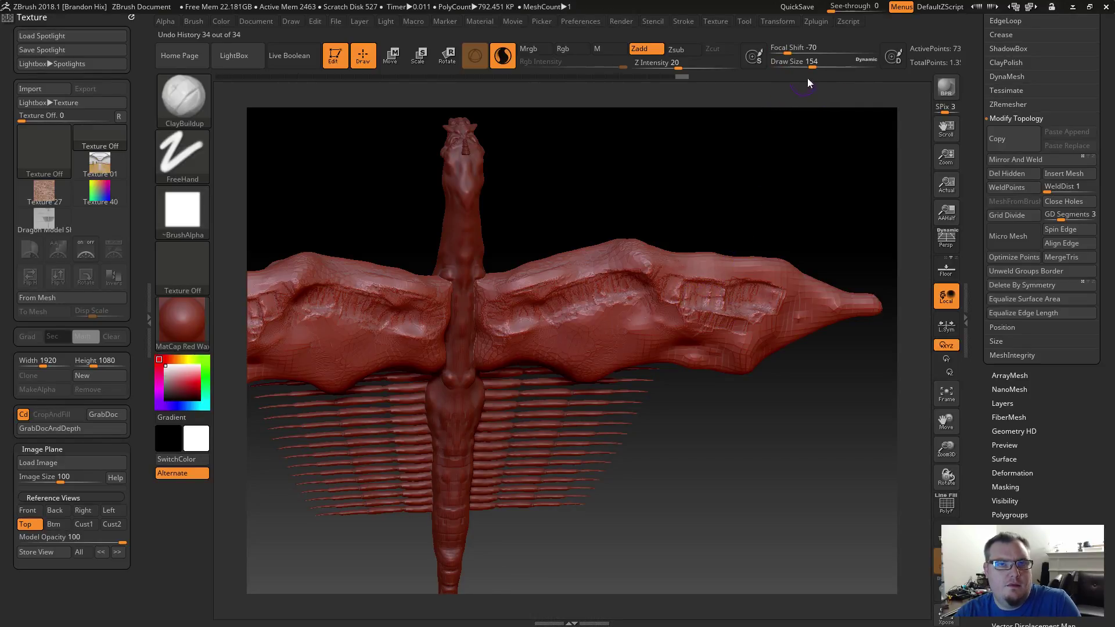
left_click_drag(813, 68, 821, 68)
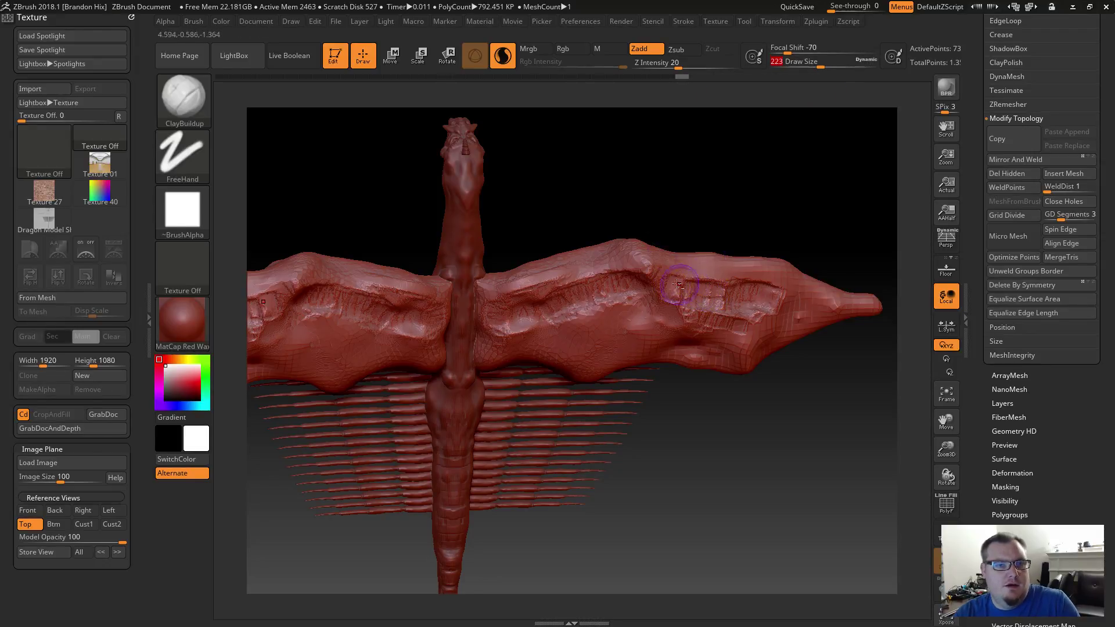
mouse_move(678, 284)
left_mouse_down()
mouse_move(686, 272)
mouse_move(676, 275)
mouse_move(790, 288)
mouse_move(804, 296)
mouse_move(795, 307)
left_mouse_up()
Smooth the sculpted strokes across the inner and outer wing with a draw size of 533.
key("shift")
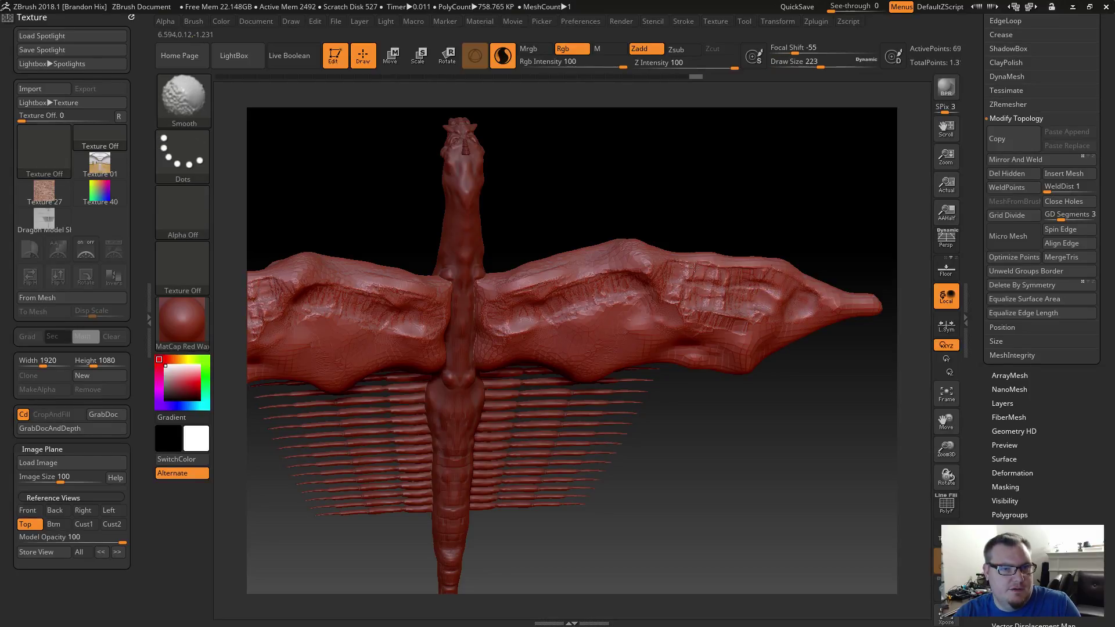
key("s")
mouse_move(692, 300)
left_mouse_down()
mouse_move(718, 300)
mouse_move(737, 319)
mouse_move(721, 299)
mouse_move(668, 299)
mouse_move(599, 302)
mouse_move(528, 326)
left_mouse_up()
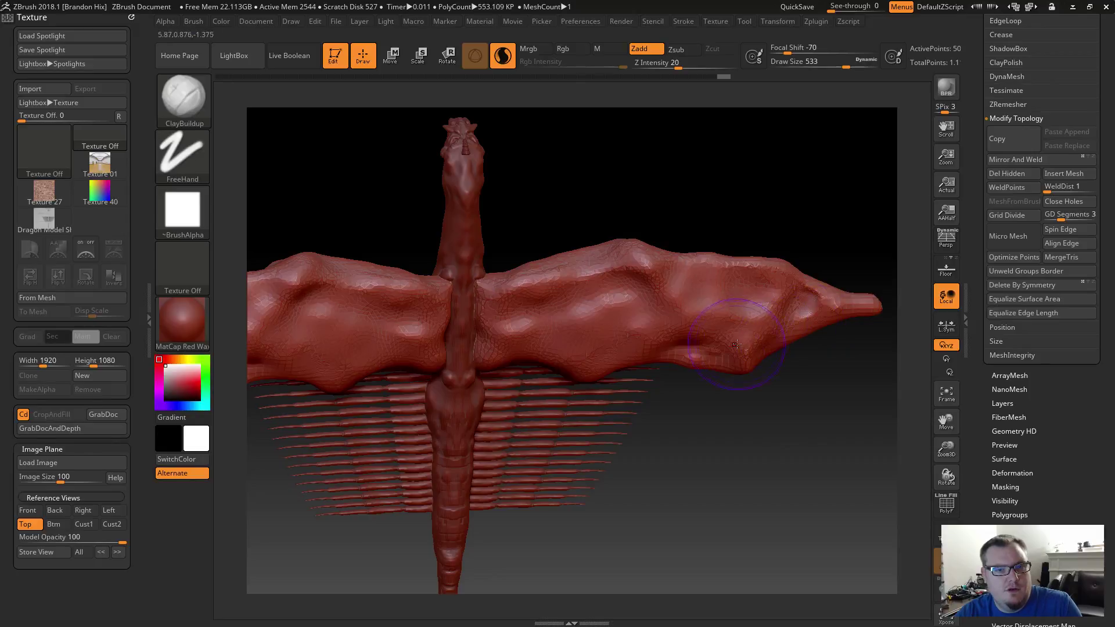
left_click_drag(756, 303, 826, 319, "shift")
Shape the area from the wing tip to the rear edge with the ClayBuildup brush at draw size 239.
key("s")
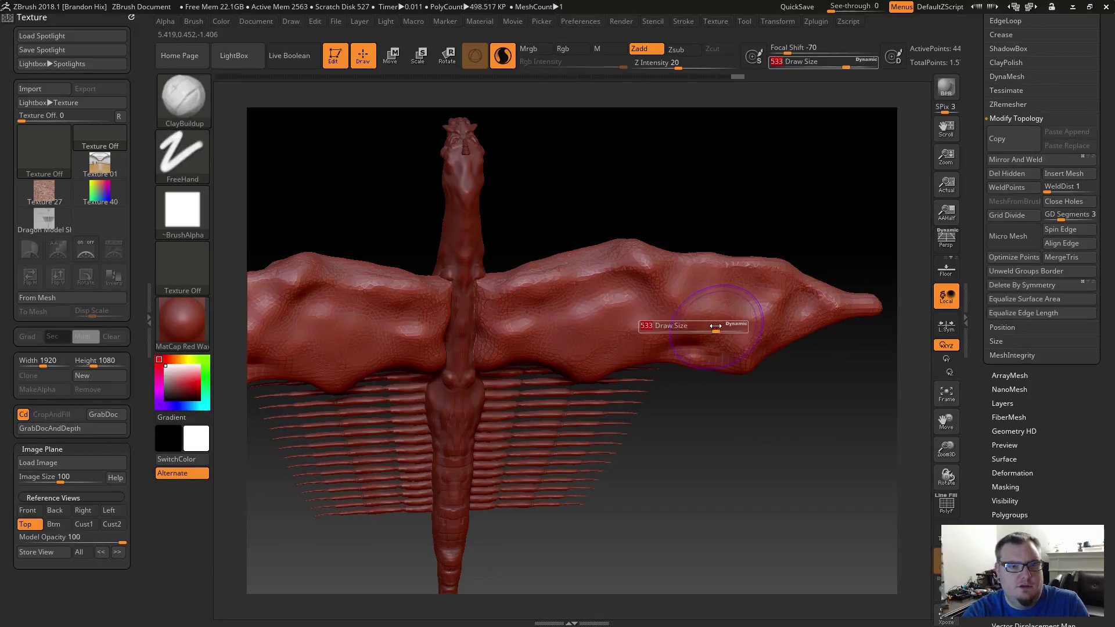
left_click_drag(716, 329, 691, 328)
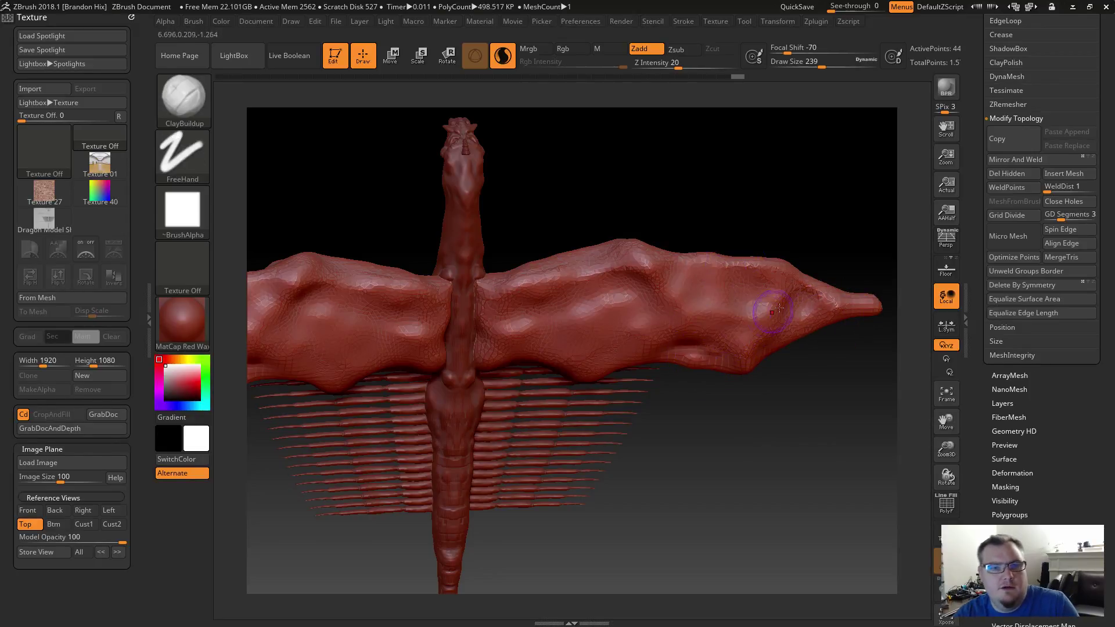
mouse_move(845, 311)
left_mouse_down()
mouse_move(753, 340)
mouse_move(708, 336)
mouse_move(745, 349)
left_mouse_up()
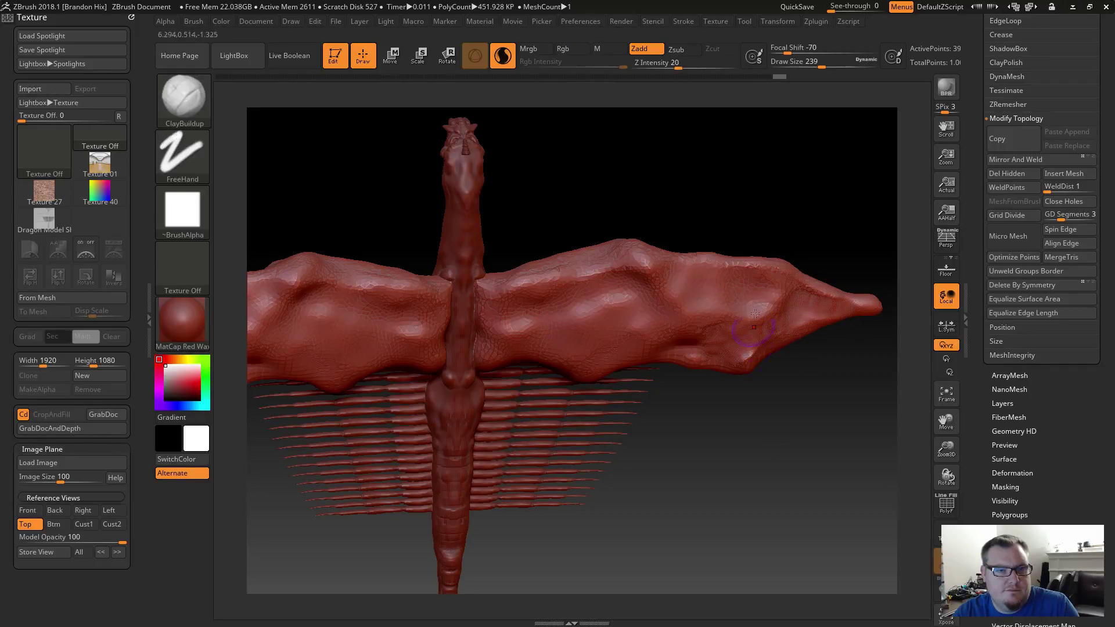
Flatten the inner wing's upper surface with the TrimDynamic brush at draw size 344.
mouse_move(727, 199)
left_mouse_down()
mouse_move(705, 269)
mouse_move(726, 293)
mouse_move(720, 137)
left_mouse_up()
mouse_move(715, 211)
left_mouse_down()
mouse_move(734, 149)
mouse_move(715, 232)
mouse_move(722, 219)
left_mouse_up()
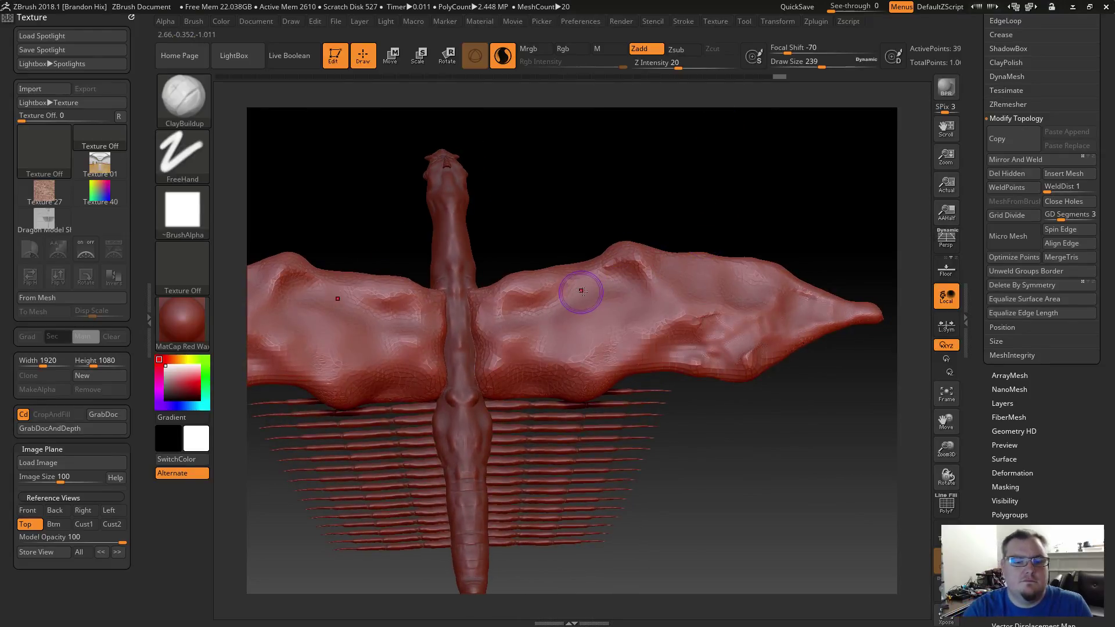
key("w")
key("b")
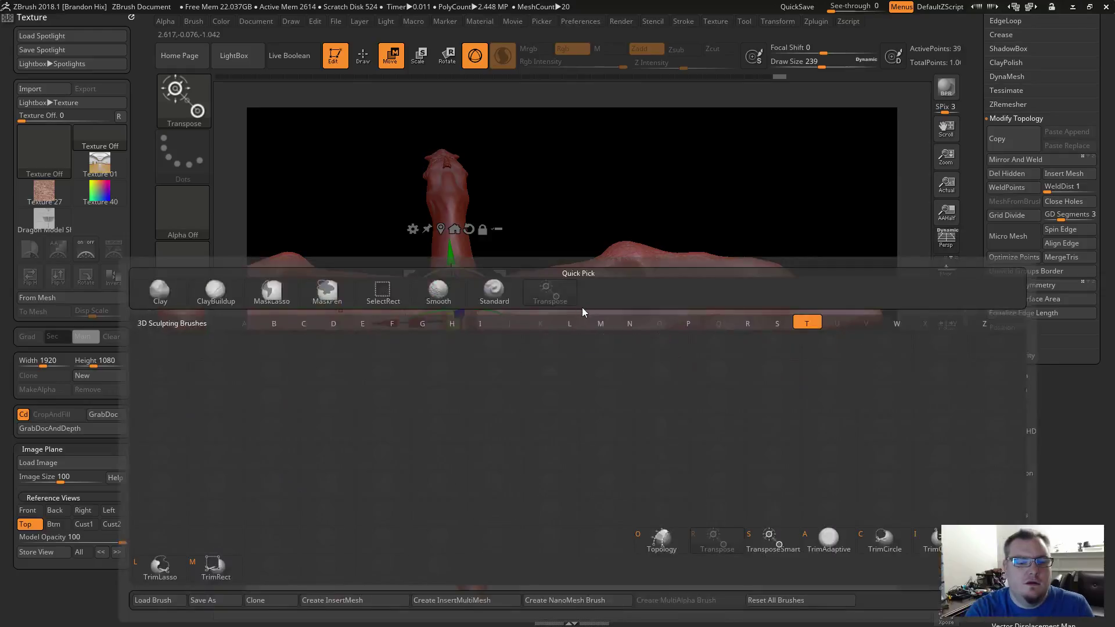
key("t")
key("d")
key("s")
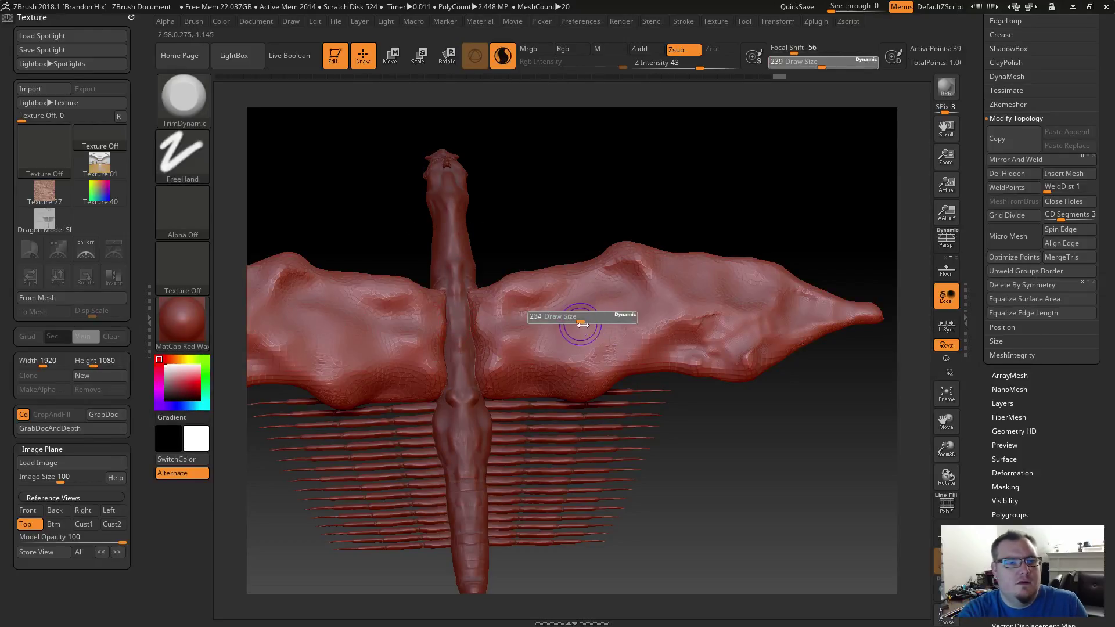
left_click_drag(580, 325, 590, 326)
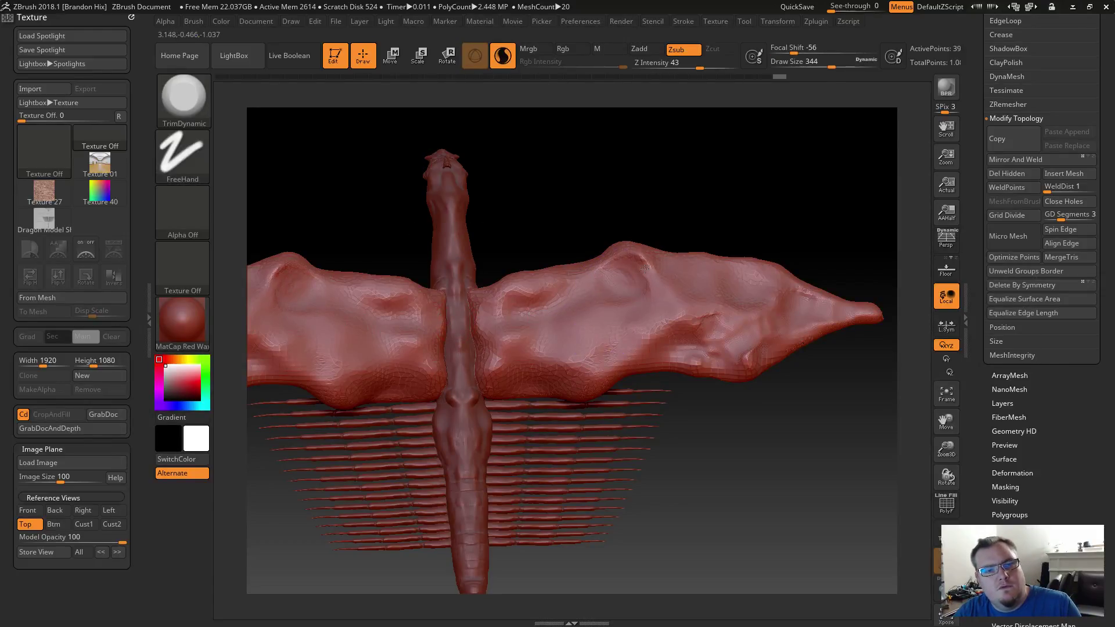
left_click_drag(684, 312, 653, 326)
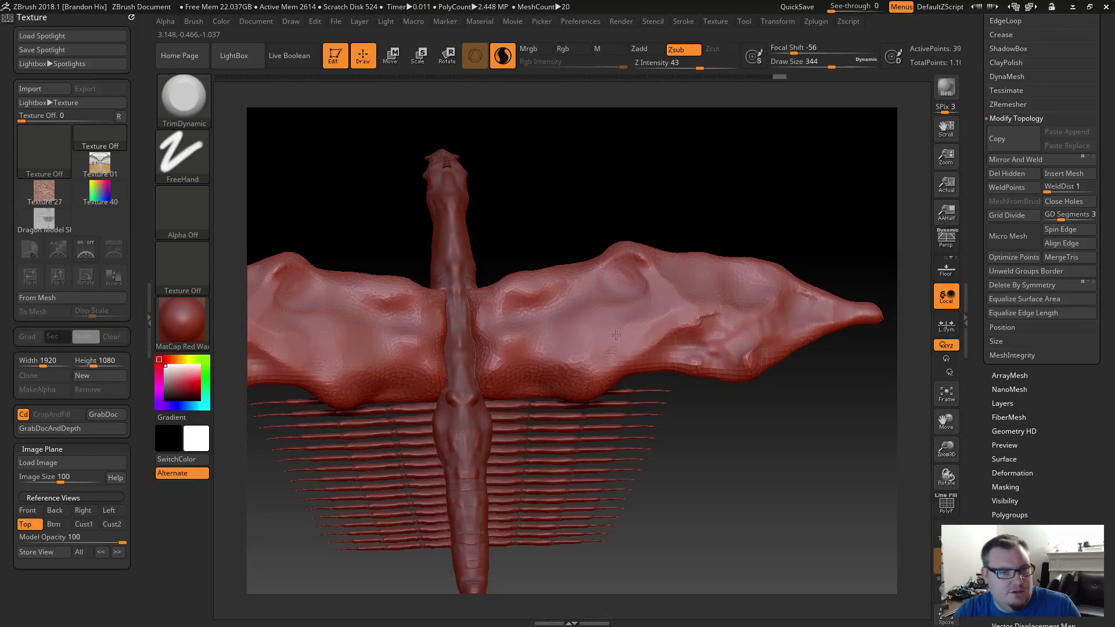
mouse_move(595, 361)
left_mouse_down()
mouse_move(520, 377)
mouse_move(523, 349)
mouse_move(500, 357)
mouse_move(493, 339)
mouse_move(515, 334)
mouse_move(517, 302)
mouse_move(639, 256)
mouse_move(672, 283)
left_mouse_up()
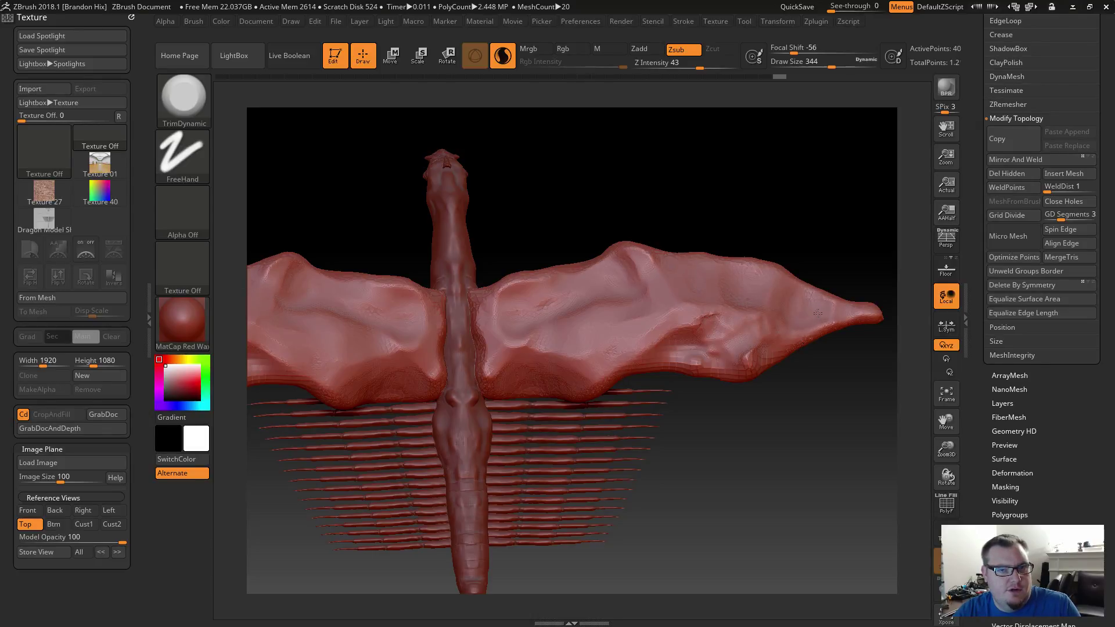
Smooth the raised strands on the outer wing and even out the upper surface back toward the wing root.
mouse_move(768, 328)
left_mouse_down("shift")
mouse_move(732, 360)
mouse_move(684, 338)
left_mouse_up("shift")
left_click_drag(697, 294, 680, 290, "shift")
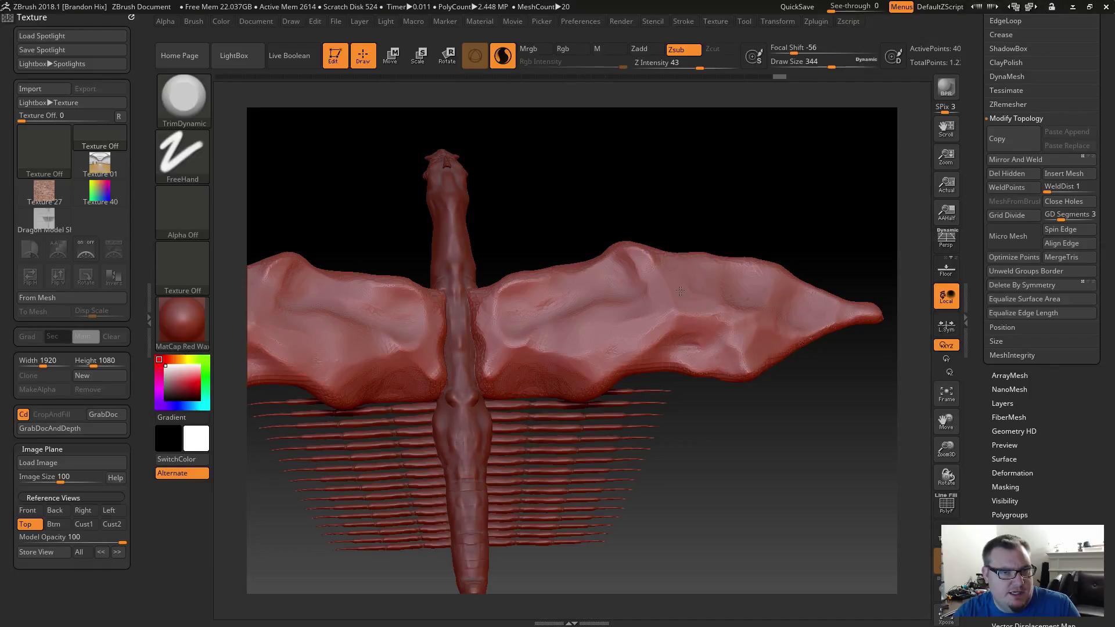
left_click_drag(746, 355, 706, 307, "shift")
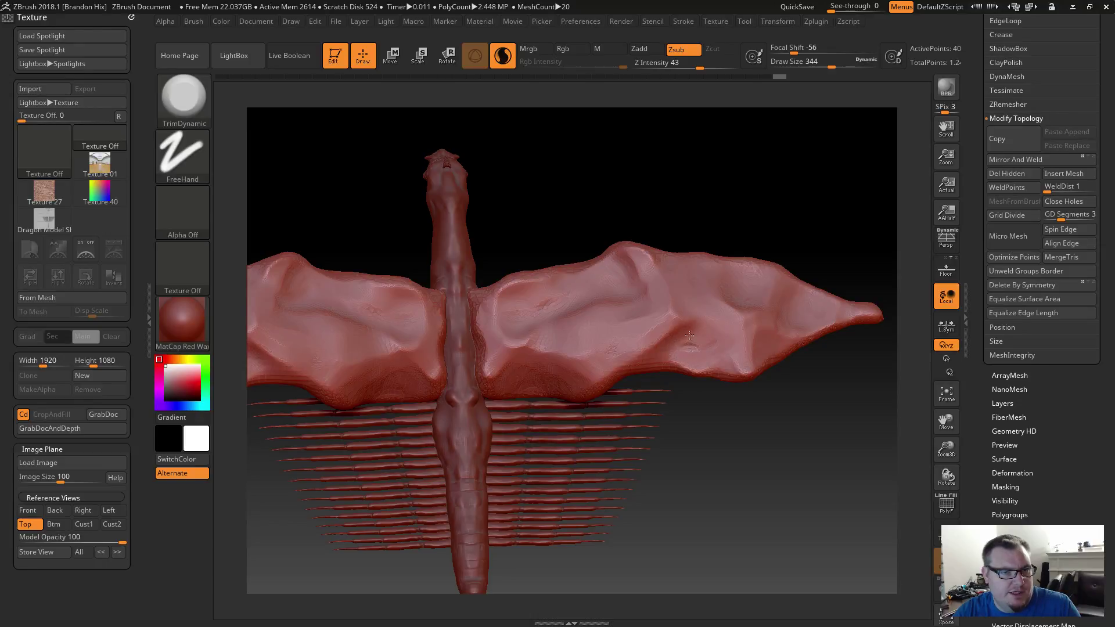
mouse_move(665, 349)
left_mouse_down("shift")
mouse_move(647, 355)
mouse_move(695, 355)
left_mouse_up("shift")
left_click_drag(656, 324, 660, 329)
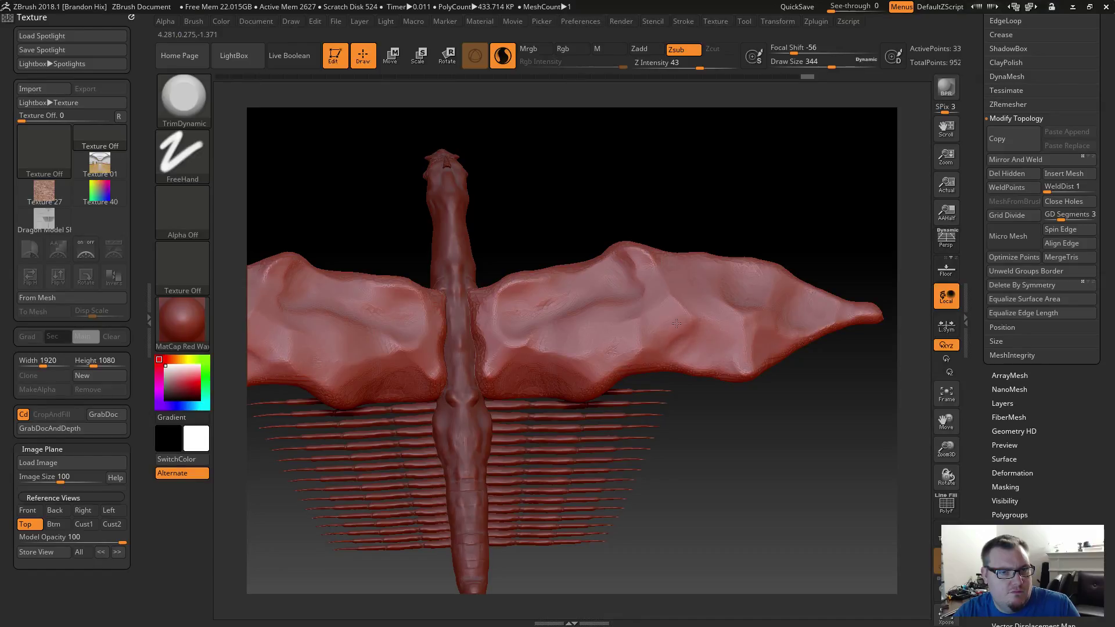
key("shift")
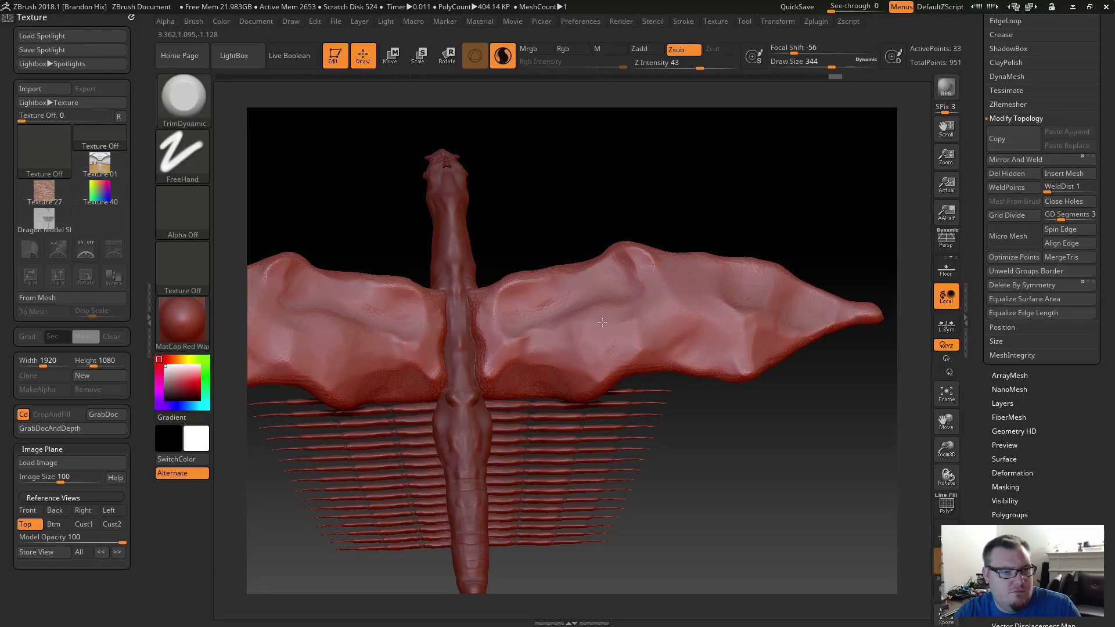
left_click_drag(542, 314, 528, 293)
key("shift")
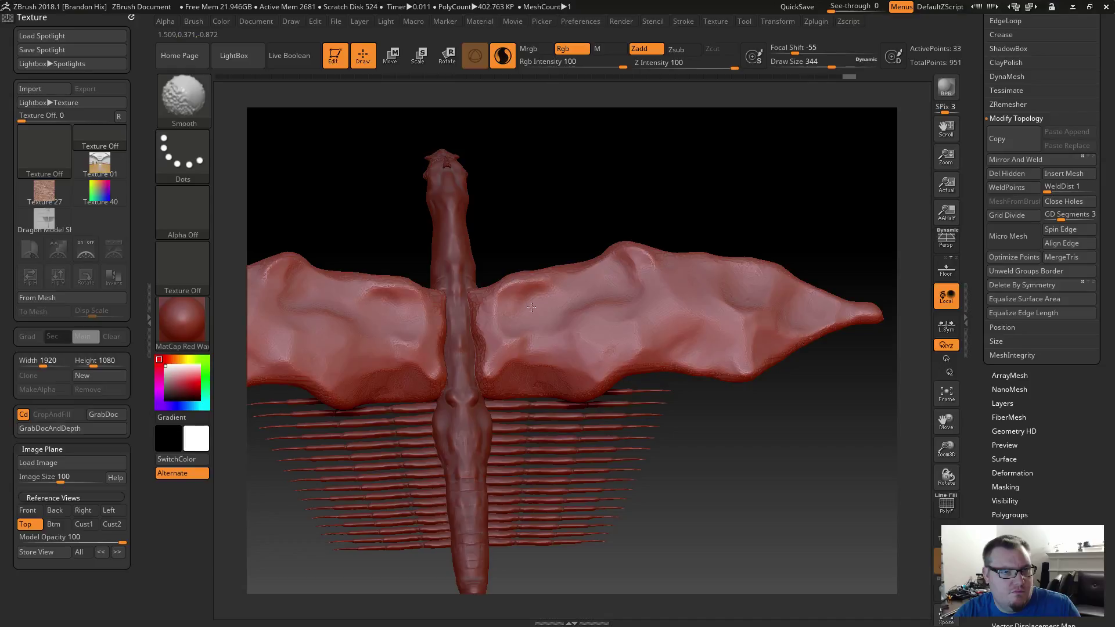
Swell a small area of the inner wing near the body with the Inflat brush at draw size 344.
key("b")
key("i")
key("n")
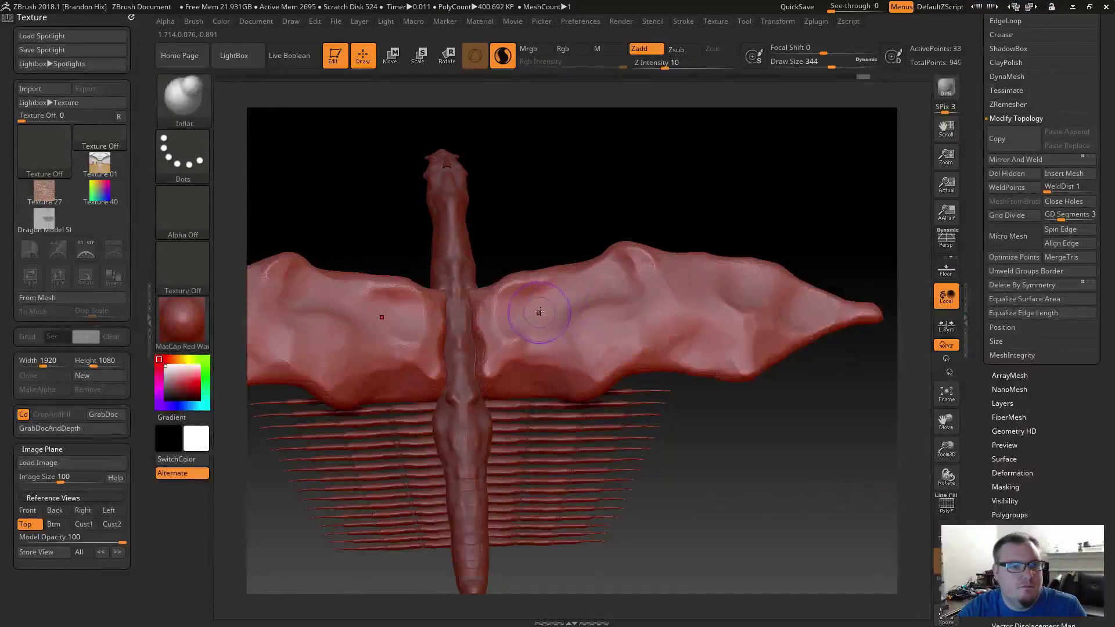
mouse_move(528, 315)
left_mouse_down()
mouse_move(546, 296)
mouse_move(546, 314)
left_mouse_up()
Build up and smooth the wing root with the Clay brush, filling the surface down to the rear edge.
key("b")
key("c")
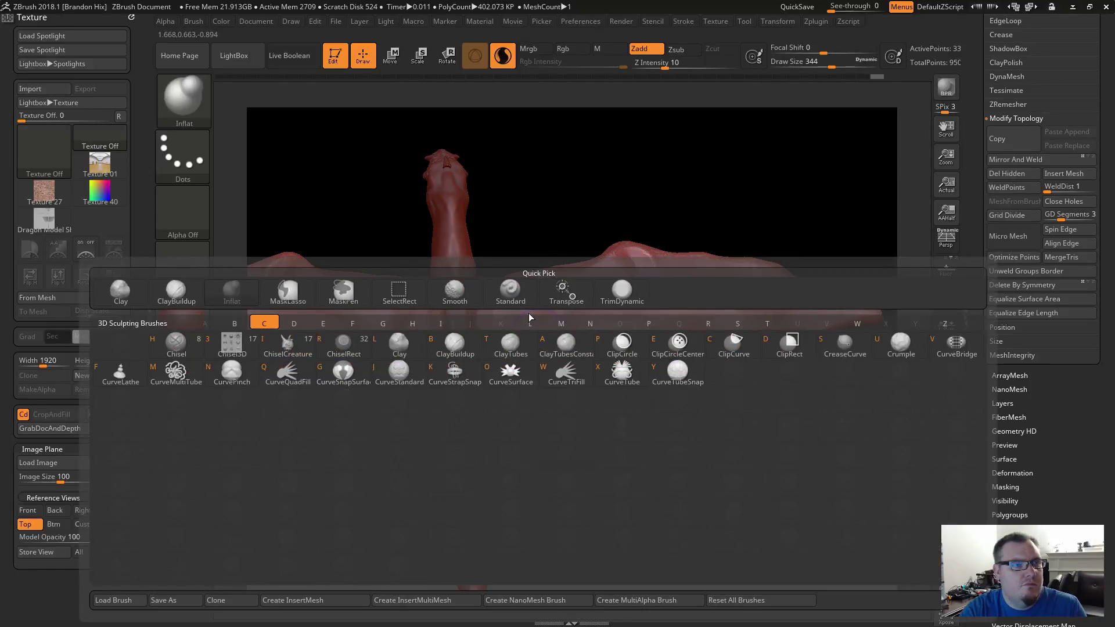
key("l")
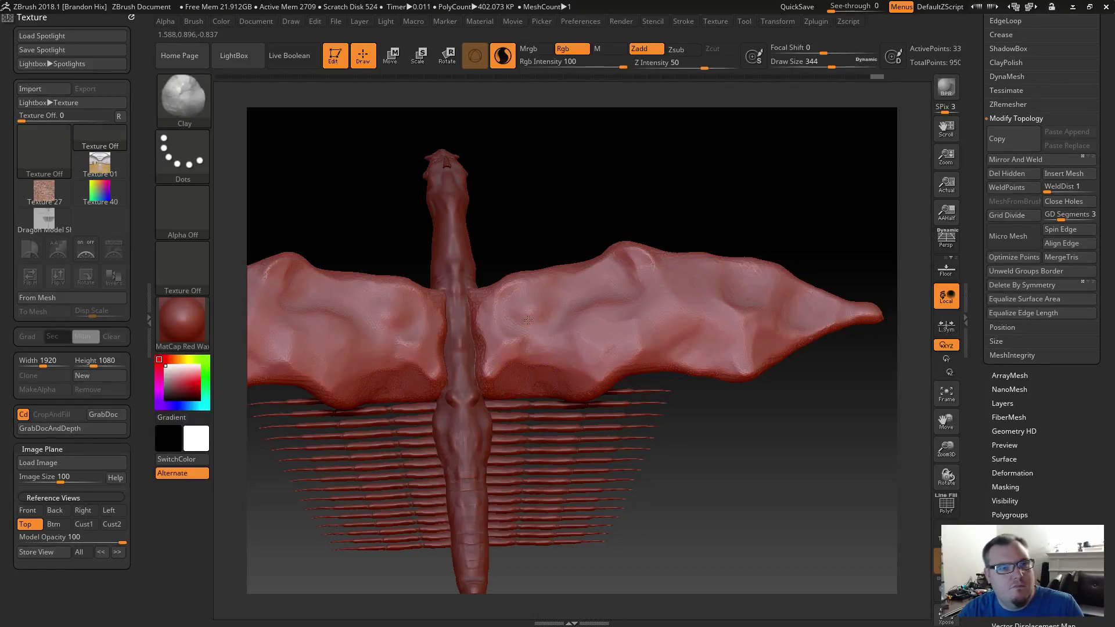
mouse_move(540, 298)
left_mouse_down()
mouse_move(504, 314)
mouse_move(519, 338)
left_mouse_up()
left_click_drag(522, 328, 528, 309, "shift")
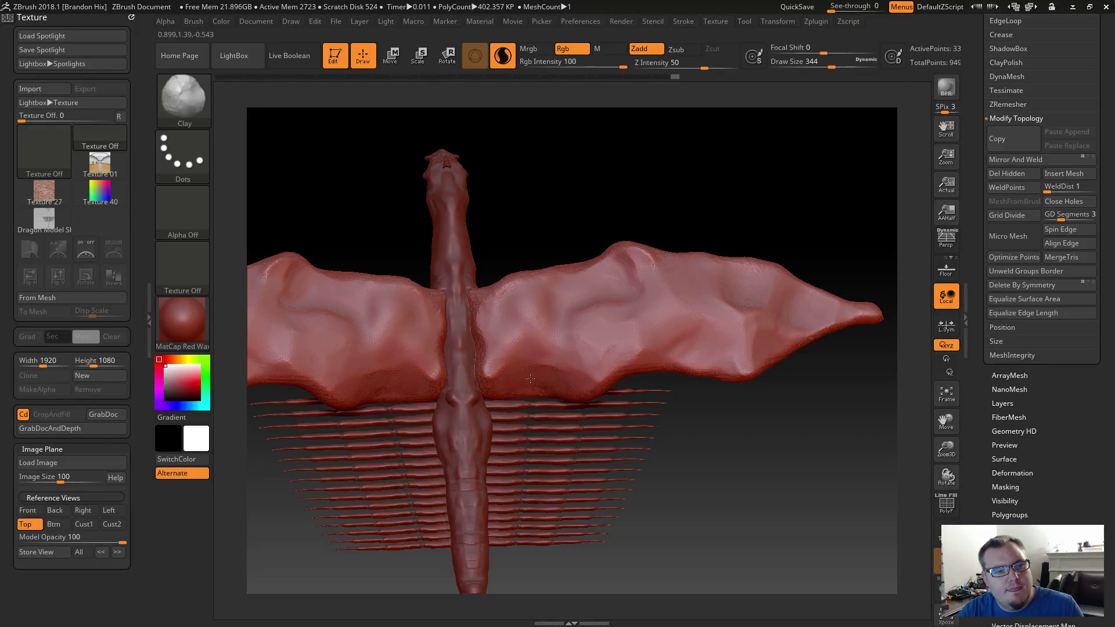
left_click_drag(530, 379, 504, 372)
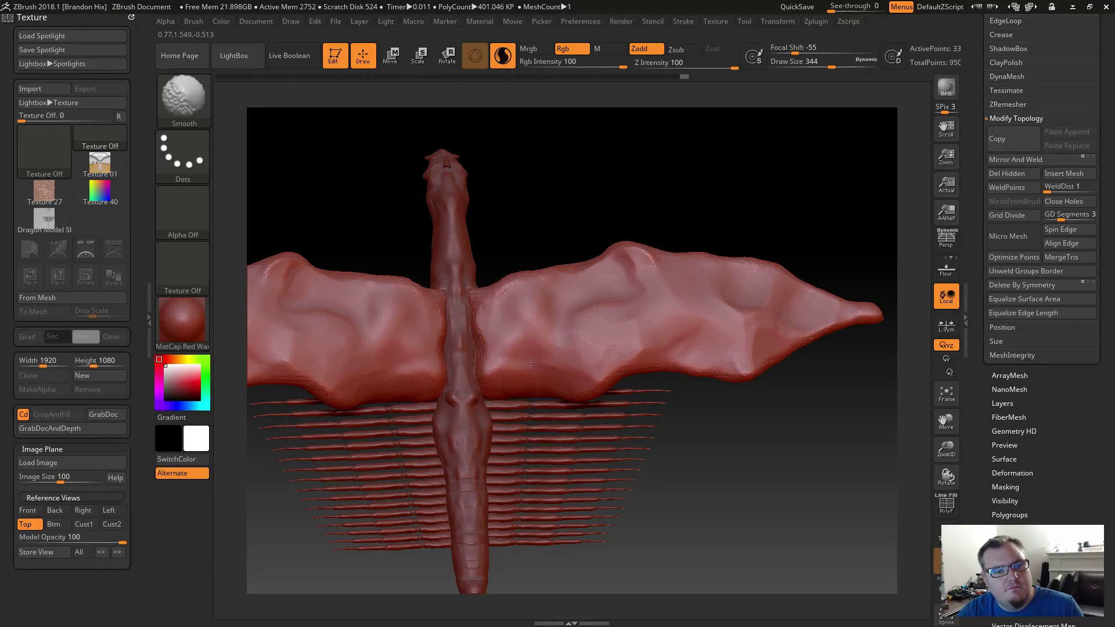
Flatten the blocky dents on the wing's underside from mid-wing to the outer section with the TrimDynamic brush.
mouse_move(598, 186)
left_mouse_down()
mouse_move(562, 270)
mouse_move(525, 295)
left_mouse_up()
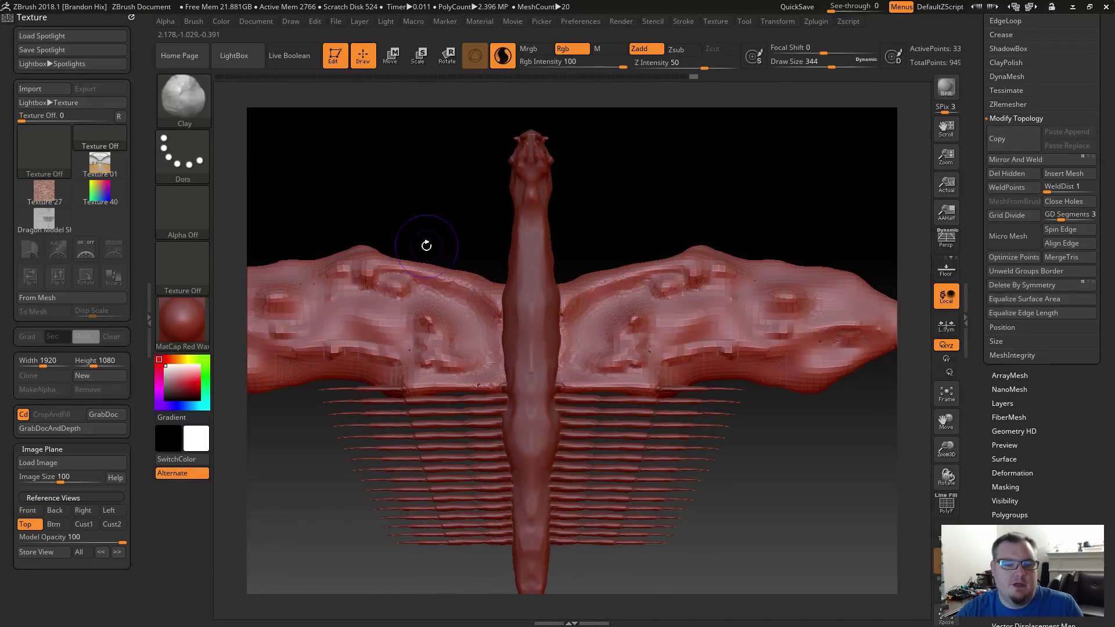
left_click_drag(426, 244, 530, 280)
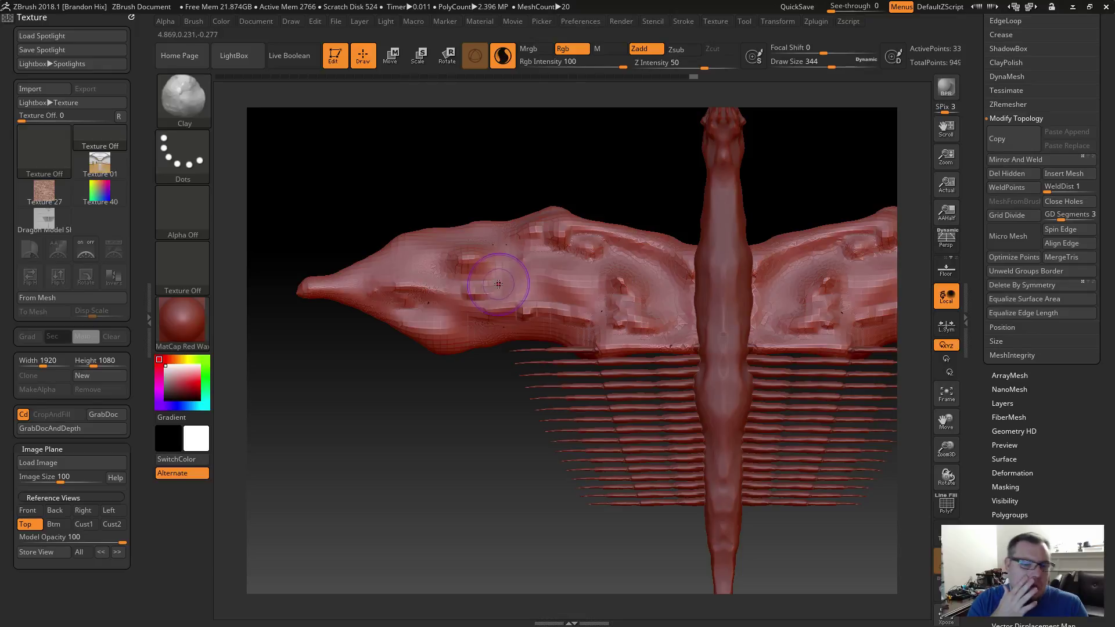
key("b")
key("t")
key("d")
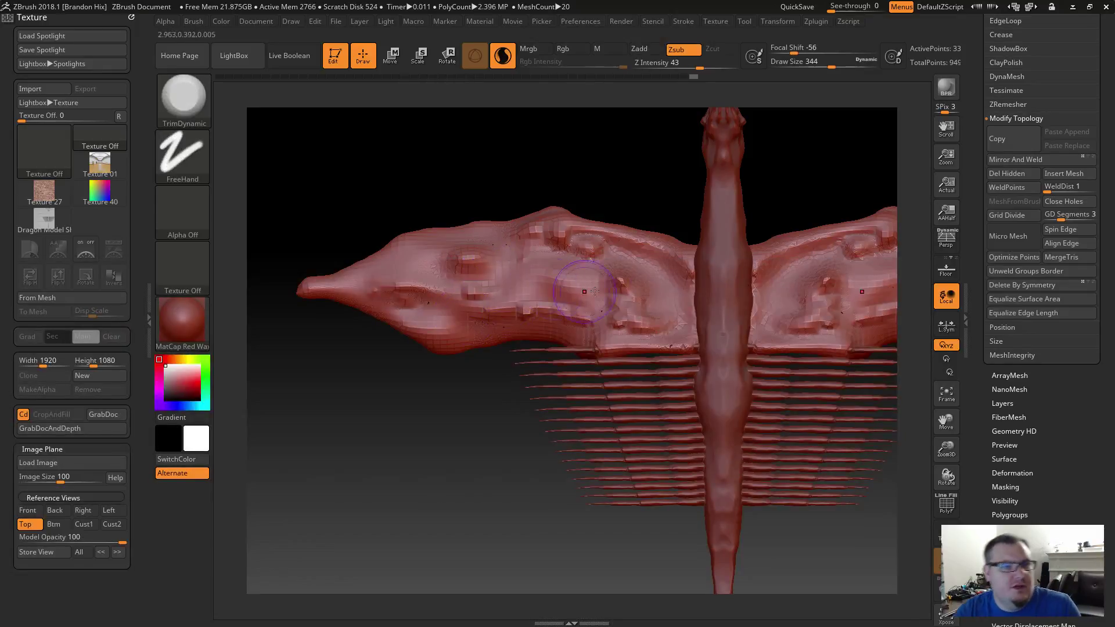
mouse_move(610, 289)
left_mouse_down()
mouse_move(626, 322)
mouse_move(645, 325)
mouse_move(684, 271)
mouse_move(540, 236)
mouse_move(507, 240)
mouse_move(427, 299)
mouse_move(395, 285)
mouse_move(456, 250)
left_mouse_up()
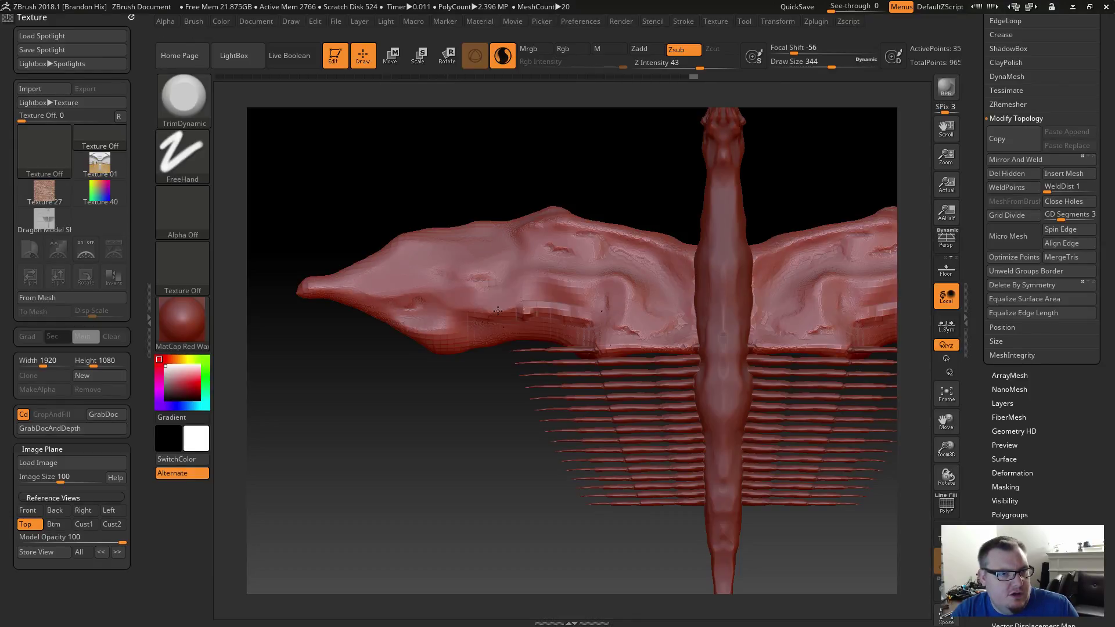
Even out the underside along the rear edge and wing root, and smooth the front edge.
mouse_move(498, 310)
left_mouse_down()
mouse_move(586, 316)
mouse_move(561, 289)
mouse_move(632, 285)
mouse_move(633, 329)
left_mouse_up()
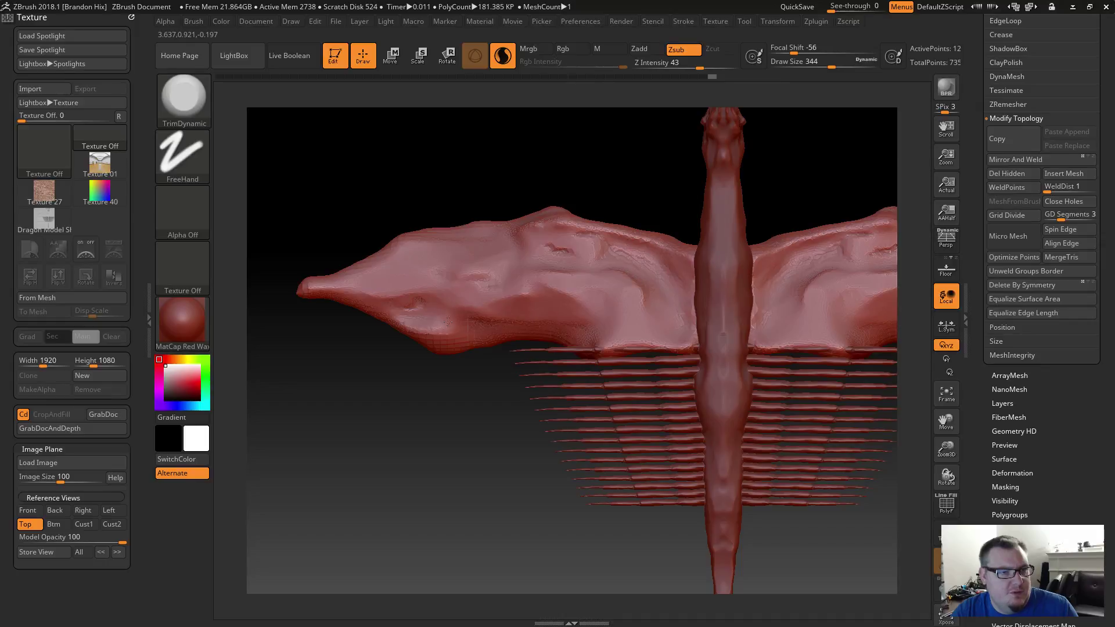
mouse_move(448, 321)
left_mouse_down()
mouse_move(424, 313)
mouse_move(517, 273)
mouse_move(526, 248)
mouse_move(601, 232)
mouse_move(617, 272)
mouse_move(567, 307)
mouse_move(481, 321)
left_mouse_up()
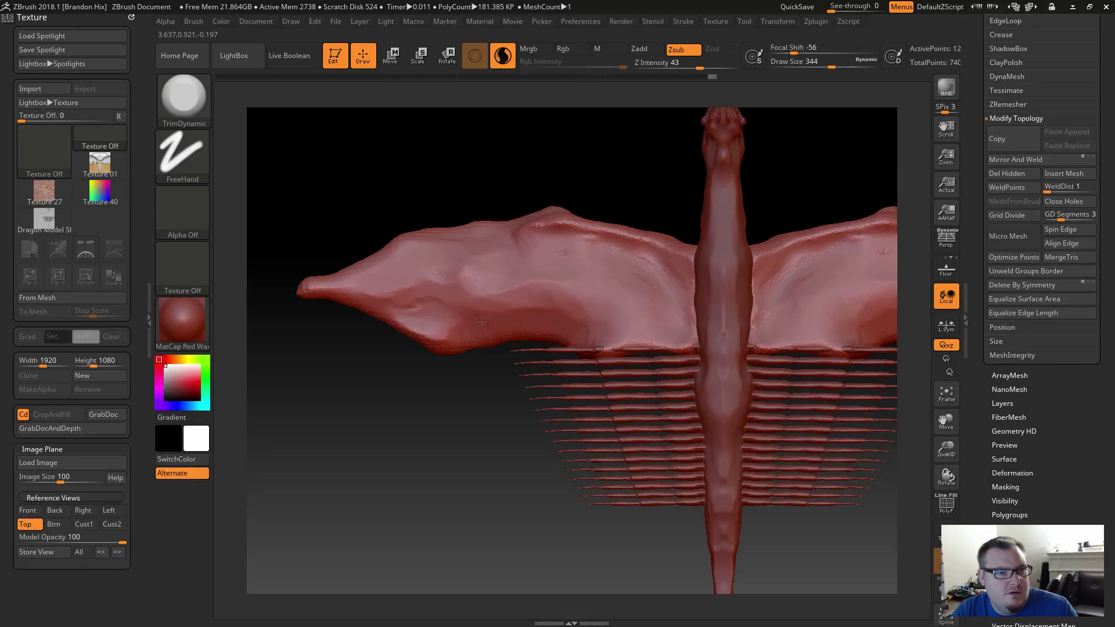
mouse_move(585, 277)
left_mouse_down()
mouse_move(559, 233)
mouse_move(634, 245)
mouse_move(667, 291)
left_mouse_up()
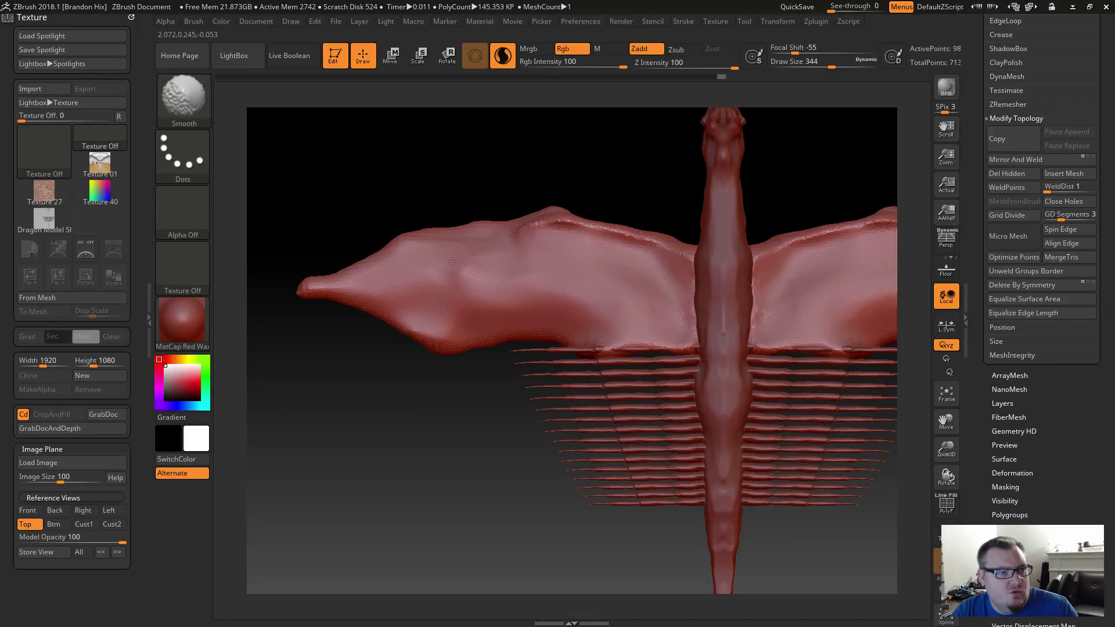
mouse_move(502, 245)
left_mouse_down("shift")
mouse_move(571, 227)
mouse_move(653, 243)
mouse_move(613, 237)
left_mouse_up("shift")
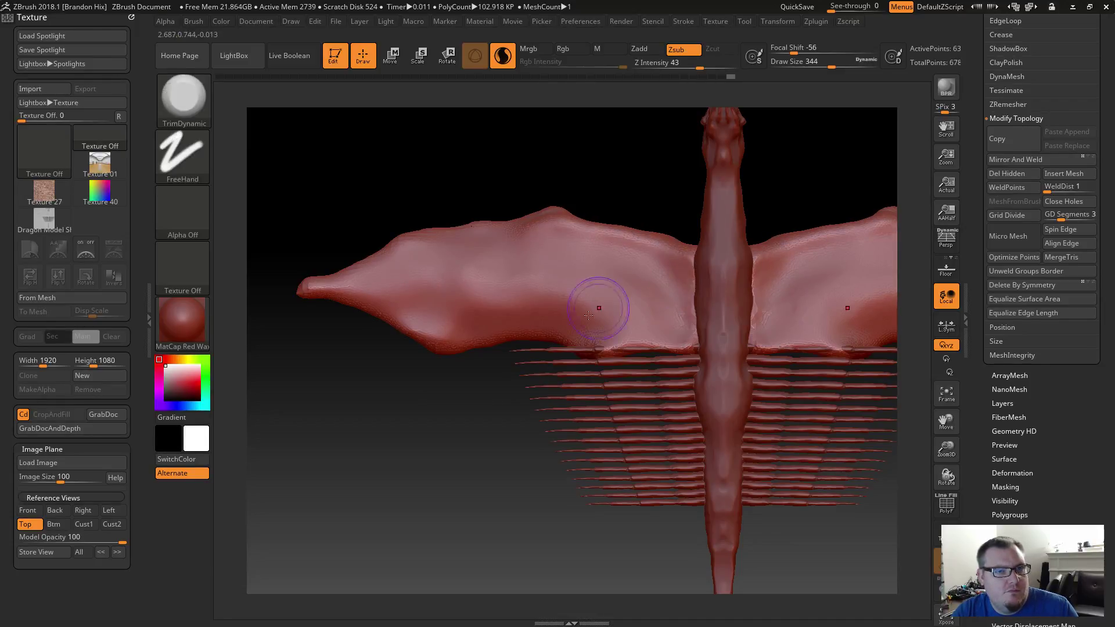
Flatten the front side of the upper inner wing with the TrimDynamic brush, down toward the body.
right_click_drag(526, 329, 602, 294)
mouse_move(598, 279)
left_mouse_down()
mouse_move(643, 294)
mouse_move(604, 290)
left_mouse_up()
right_click_drag(592, 307, 584, 182)
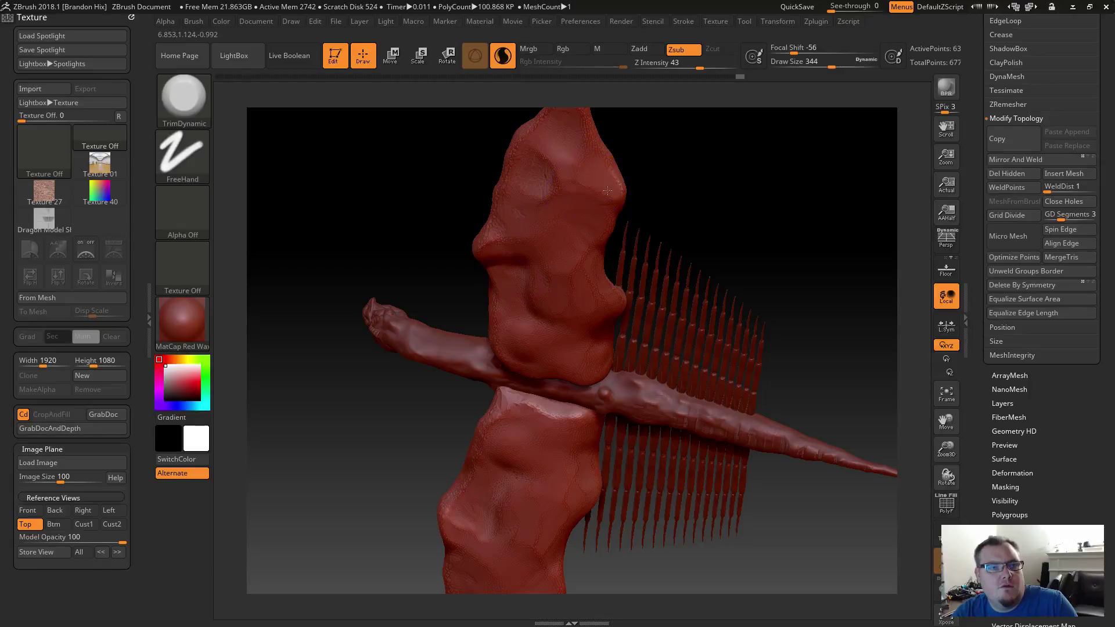
right_click_drag(672, 186, 632, 231)
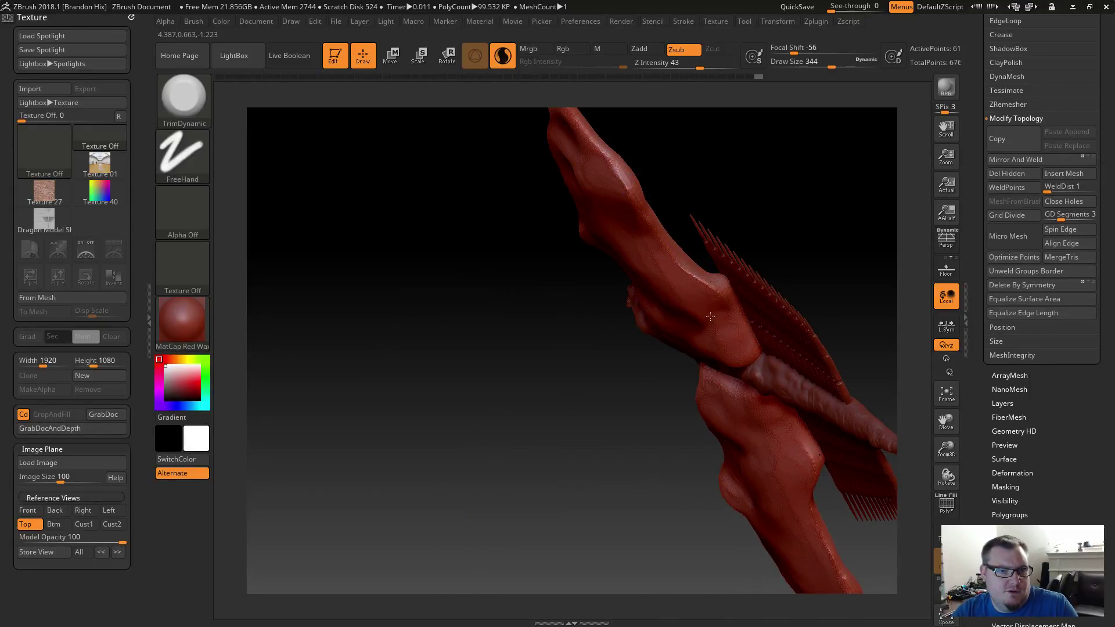
mouse_move(562, 393)
right_mouse_down()
mouse_move(651, 372)
mouse_move(736, 389)
right_mouse_up()
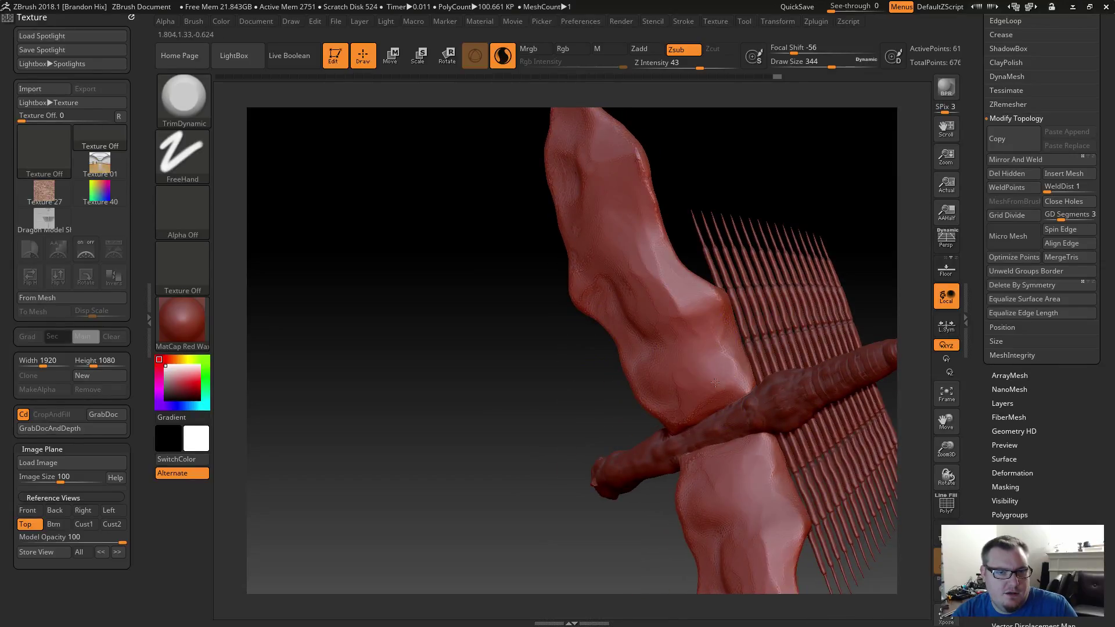
right_click_drag(605, 396, 588, 332)
mouse_move(630, 274)
left_mouse_down()
mouse_move(624, 293)
mouse_move(644, 329)
mouse_move(696, 395)
left_mouse_up()
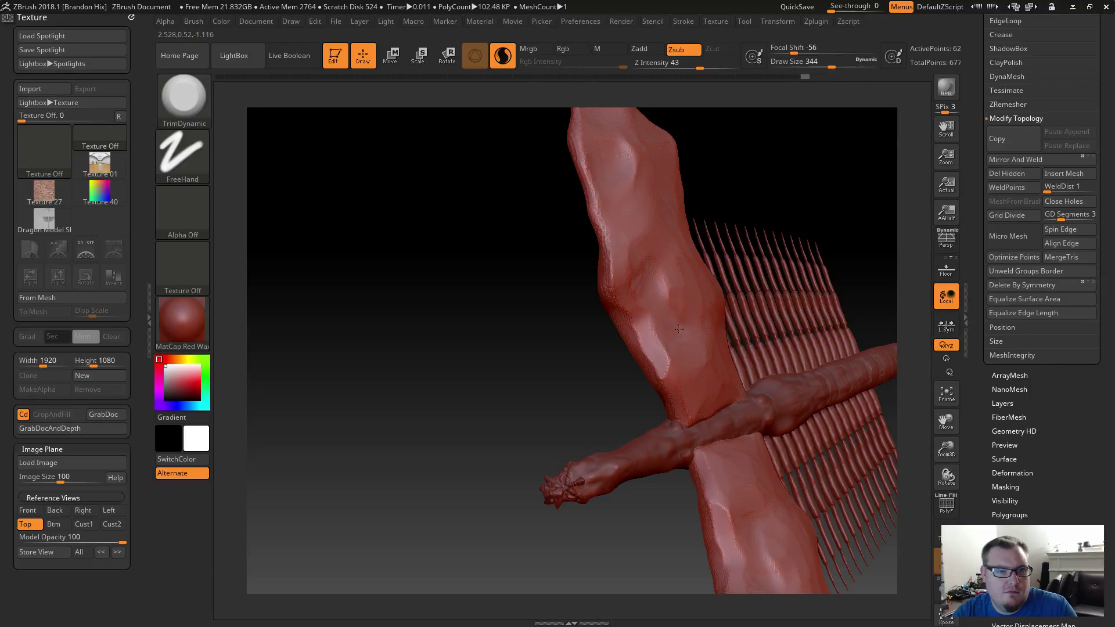
Flatten and smooth the underside of the inner wing near the body and along its rear edge.
right_click_drag(540, 361, 647, 374)
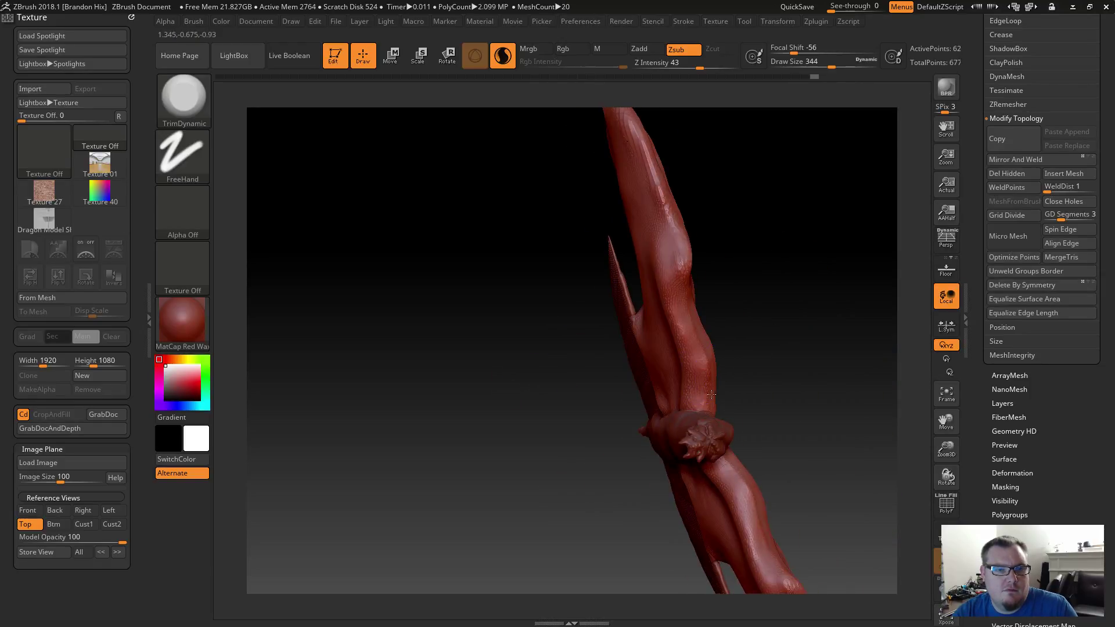
right_click_drag(580, 391, 628, 337)
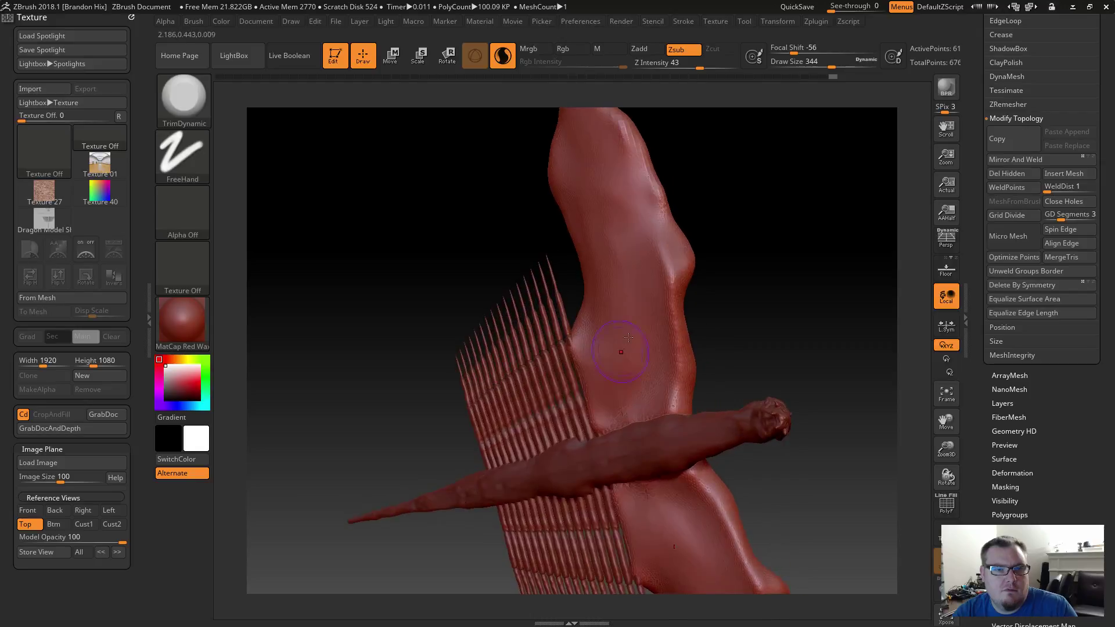
mouse_move(650, 326)
left_mouse_down()
mouse_move(661, 255)
mouse_move(646, 224)
mouse_move(661, 381)
mouse_move(610, 393)
left_mouse_up()
left_click_drag(629, 343, 601, 337)
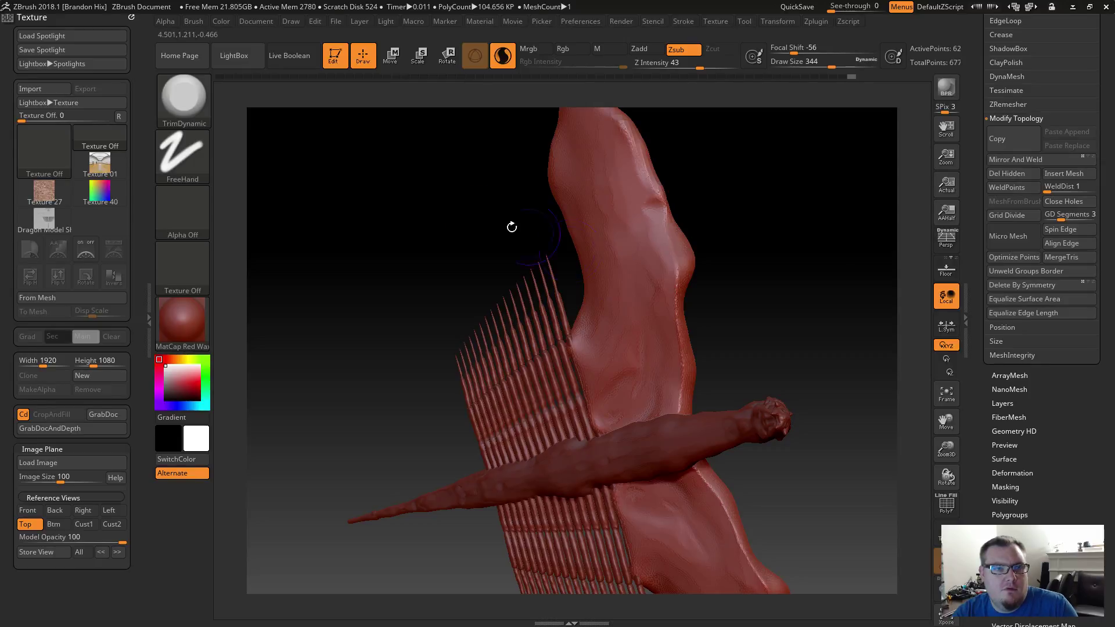
left_click_drag(511, 225, 569, 143)
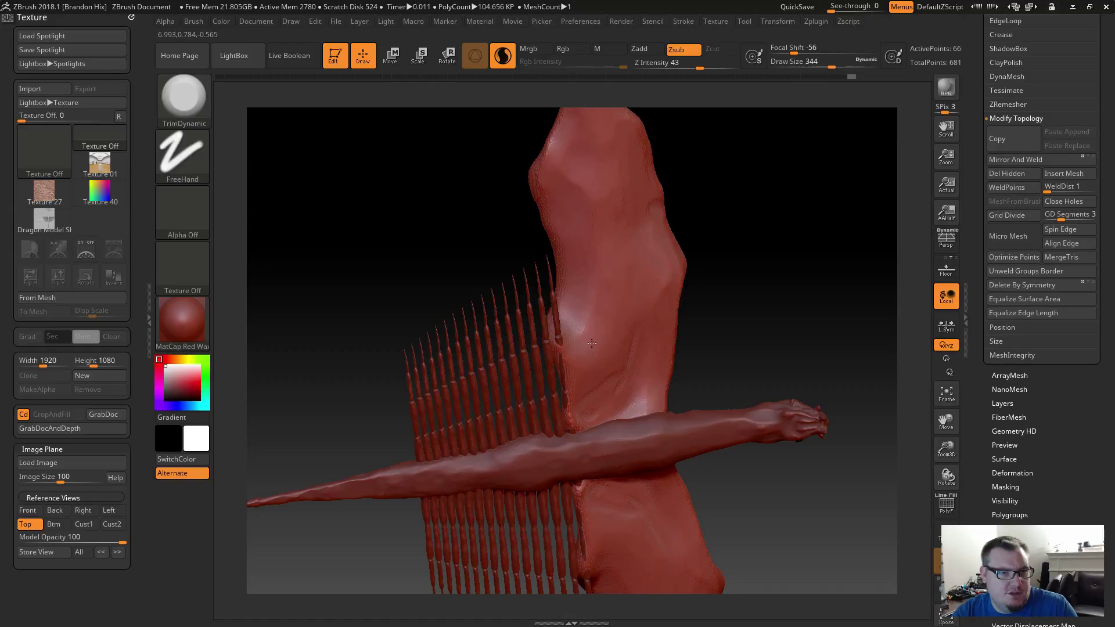
key("shift")
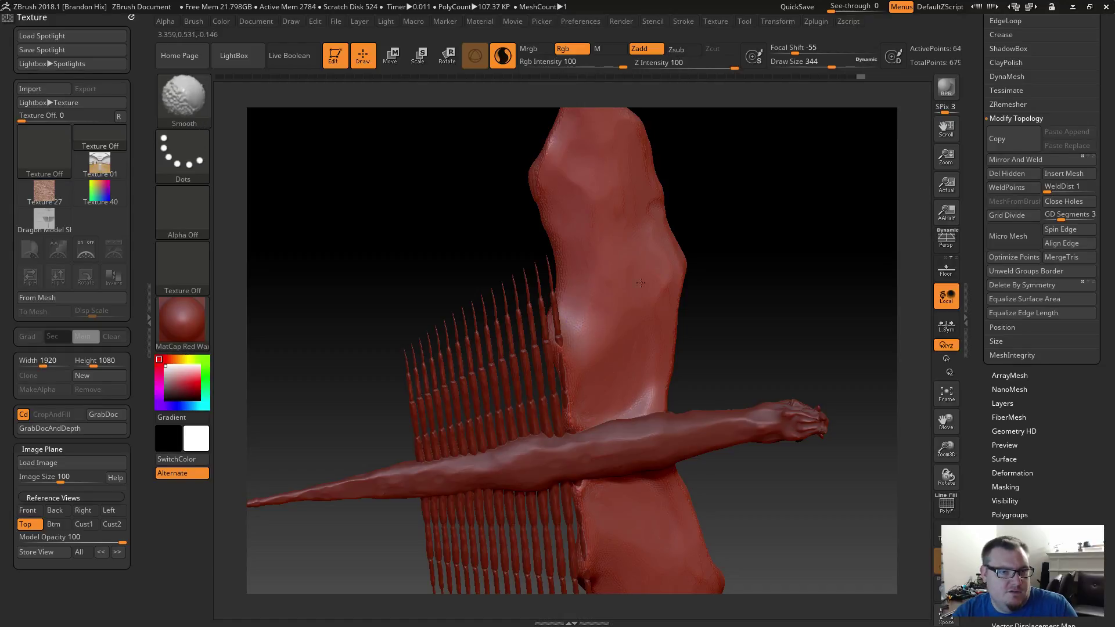
Refine the underside of the outer wing between the tip and the mid-wing joint with the TrimDynamic brush.
left_click_drag(690, 209, 652, 232)
mouse_move(667, 180)
left_mouse_down()
mouse_move(570, 244)
mouse_move(571, 261)
left_mouse_up()
left_click_drag(553, 311, 544, 271)
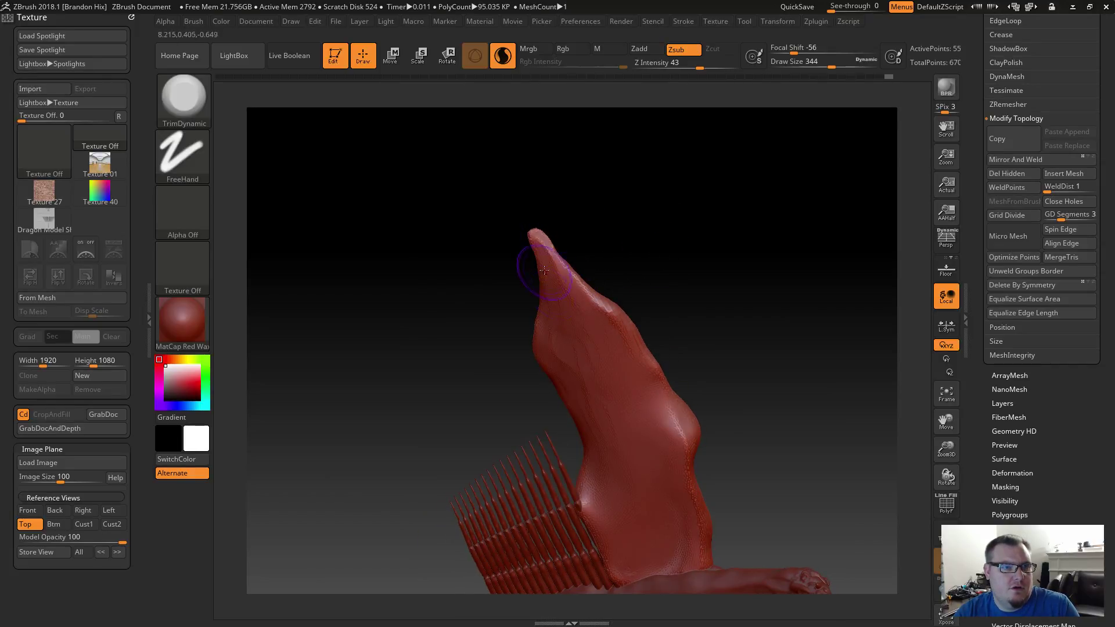
left_click_drag(586, 321, 634, 377)
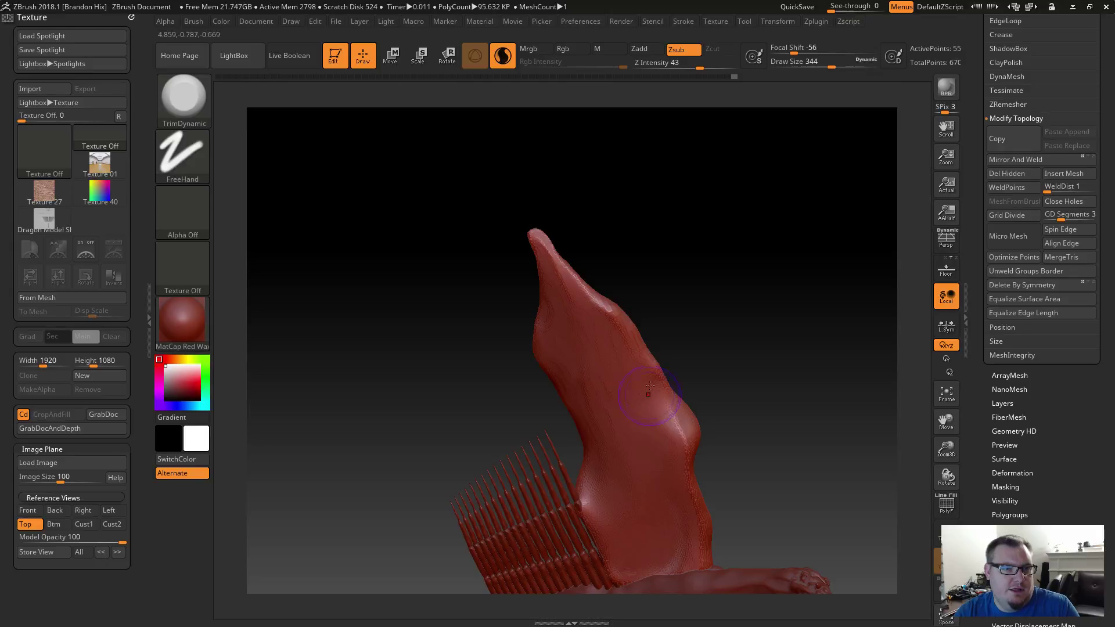
Flatten the upper surface of the outer wing between the tip and the mid-wing joint with the TrimDynamic brush.
mouse_move(718, 317)
left_mouse_down()
mouse_move(652, 304)
mouse_move(558, 343)
left_mouse_up()
mouse_move(558, 298)
left_mouse_down()
mouse_move(599, 344)
mouse_move(641, 350)
left_mouse_up()
left_click_drag(706, 302, 663, 334)
left_click_drag(604, 299, 631, 325)
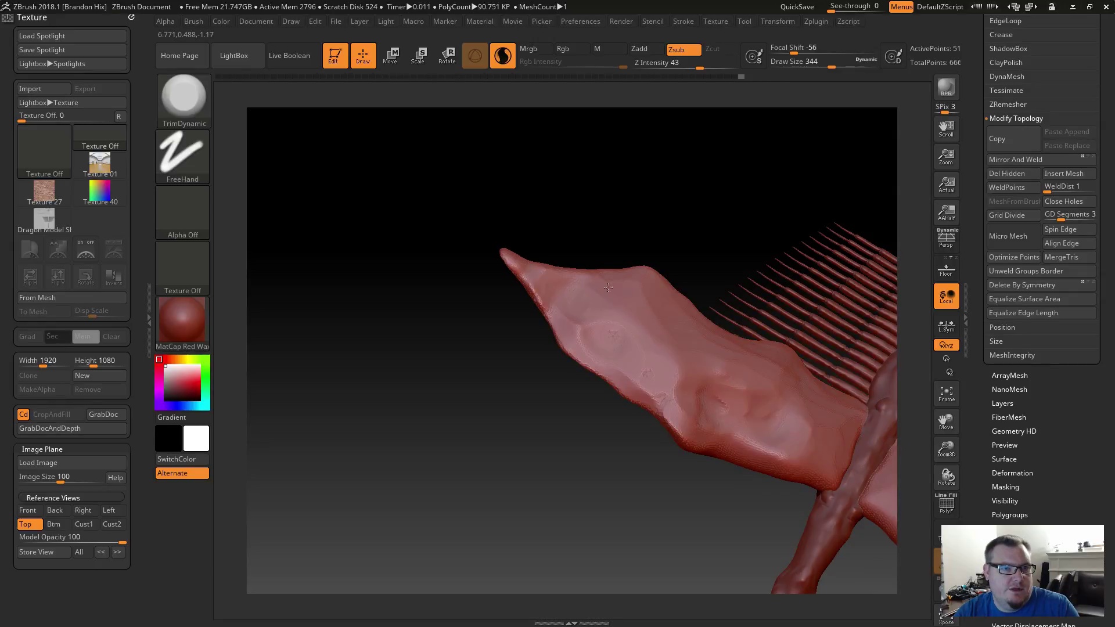
mouse_move(631, 366)
left_mouse_down()
mouse_move(664, 348)
mouse_move(660, 368)
mouse_move(623, 324)
mouse_move(583, 318)
left_mouse_up()
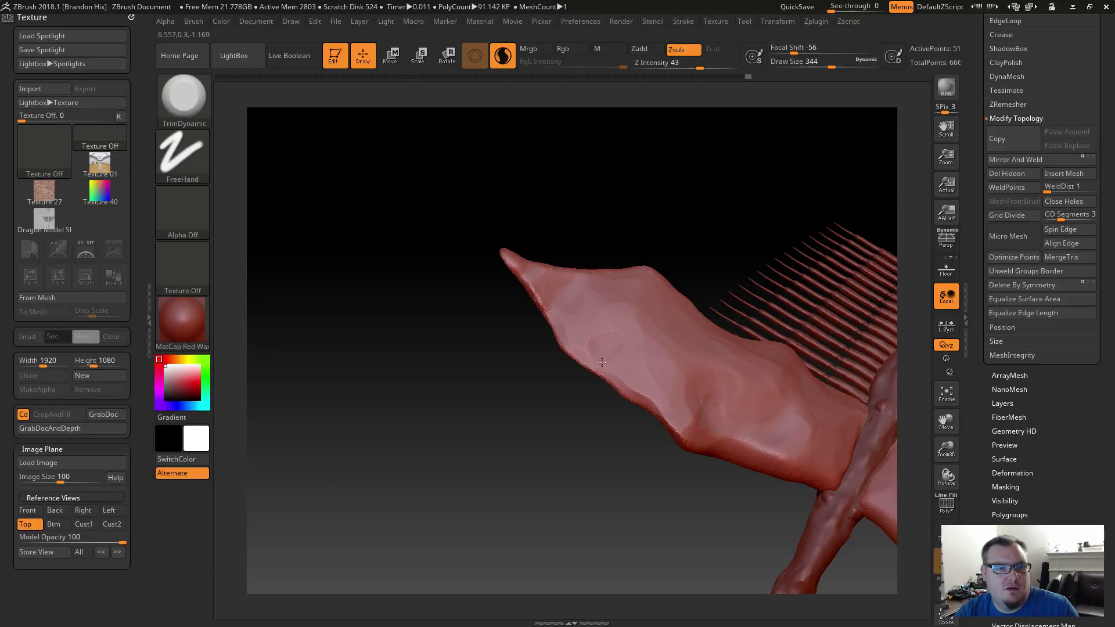
Trim the underside of the inner wing along its rear edge close to the wing root.
left_click_drag(511, 369, 728, 344)
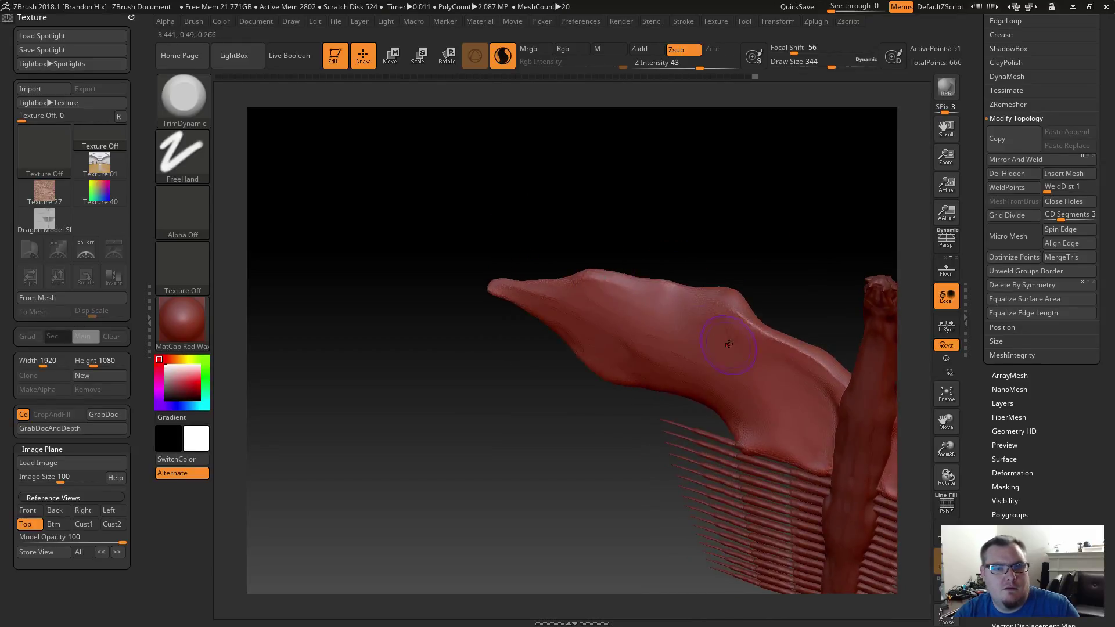
left_click_drag(508, 389, 579, 374)
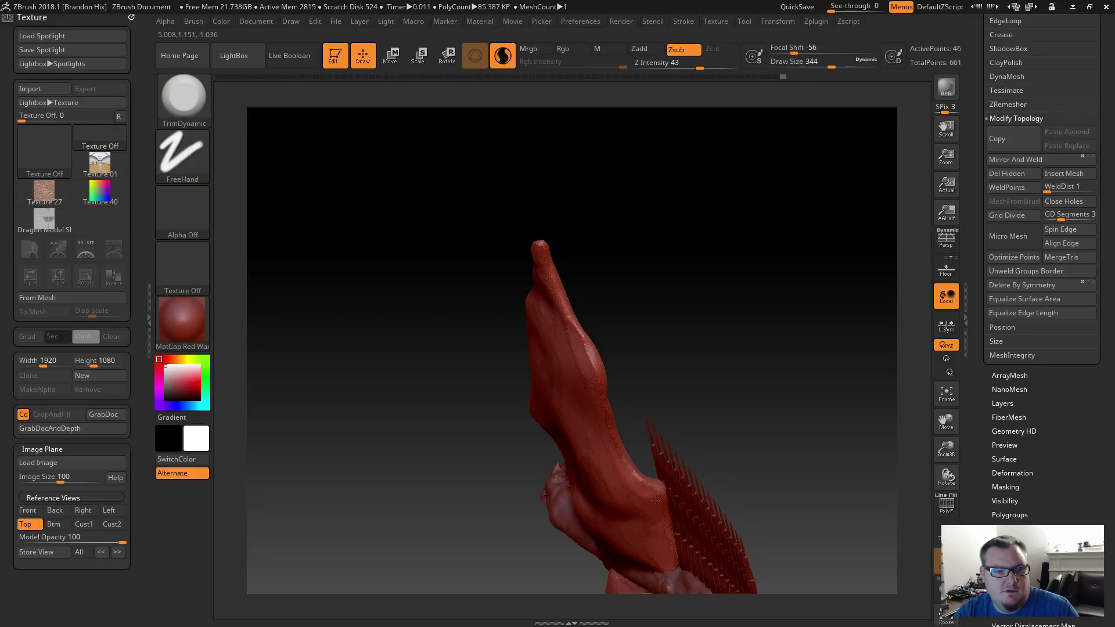
left_click_drag(656, 500, 644, 485)
mouse_move(674, 381)
left_mouse_down()
mouse_move(656, 388)
mouse_move(650, 427)
left_mouse_up()
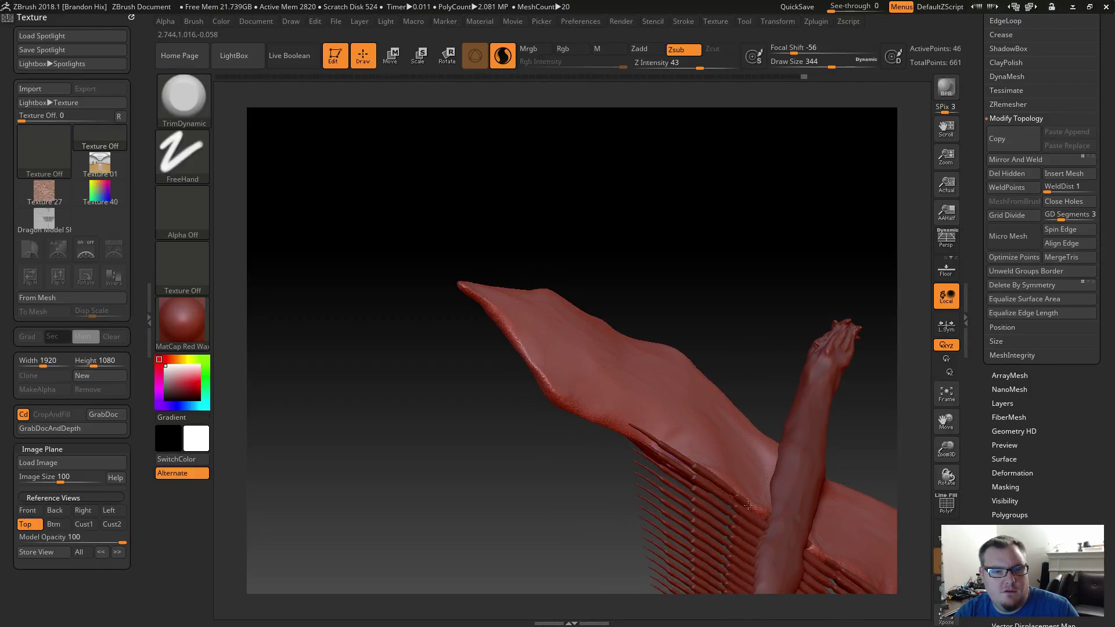
right_click_drag(748, 505, 653, 498)
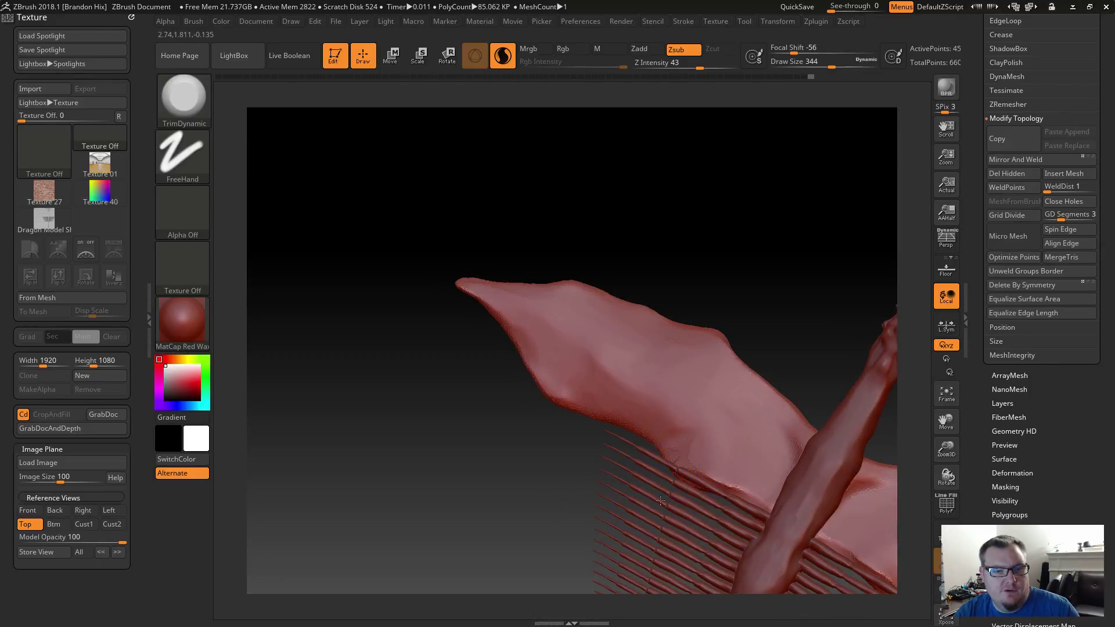
right_click_drag(566, 485, 676, 480)
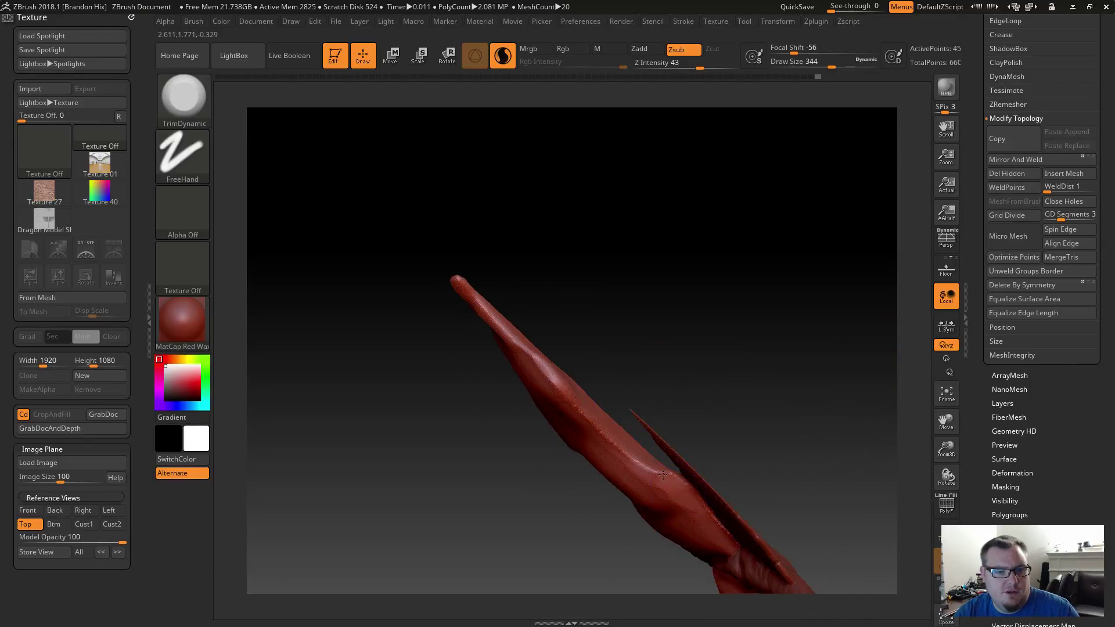
right_click_drag(725, 533, 662, 467)
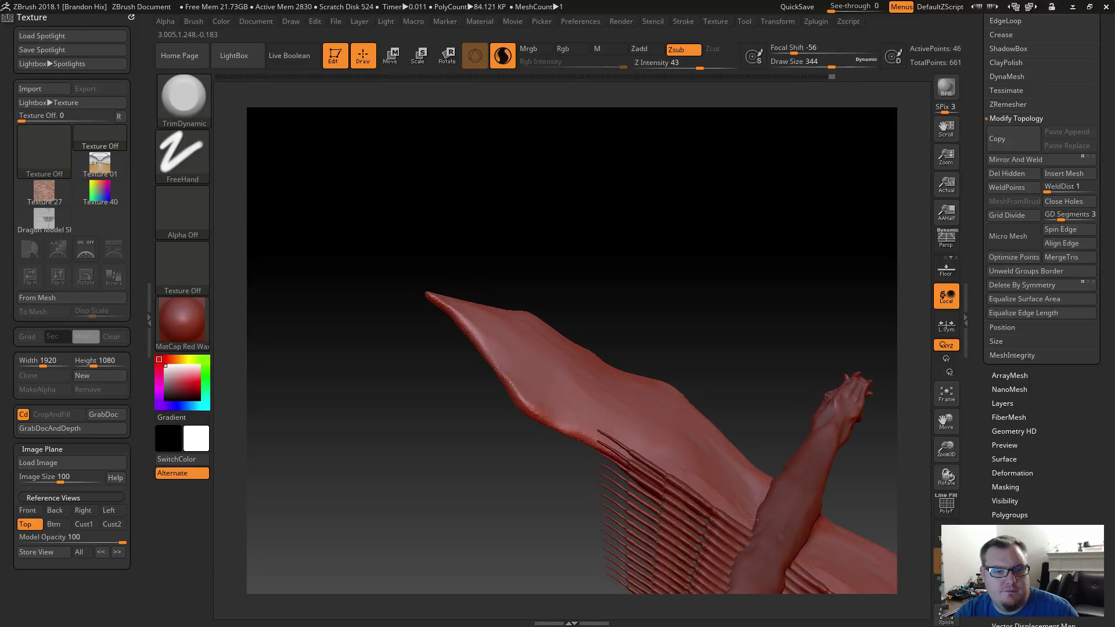
Flatten the rear edge of the upper inner wing beside the body with the TrimDynamic brush.
right_click_drag(565, 486, 594, 482)
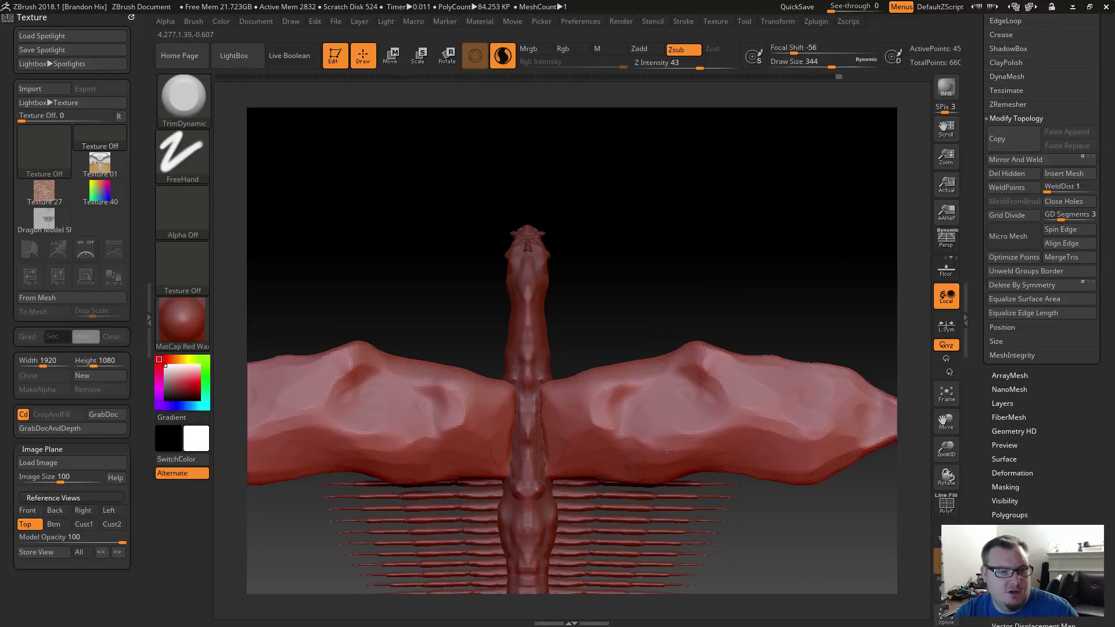
left_click_drag(602, 480, 629, 462)
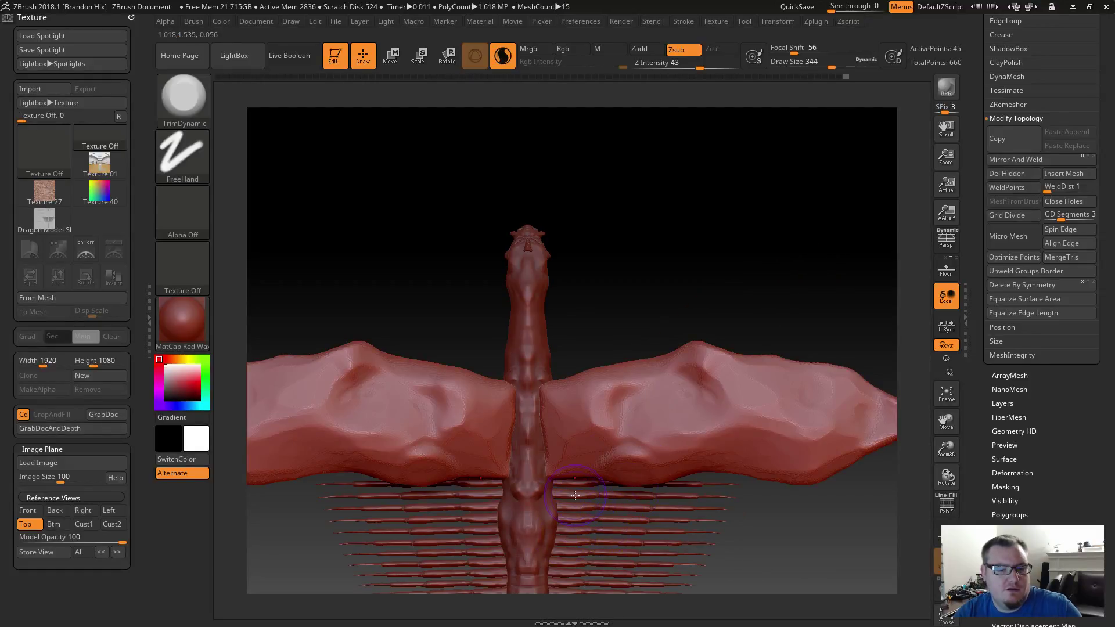
right_click_drag(581, 345, 685, 195, "alt")
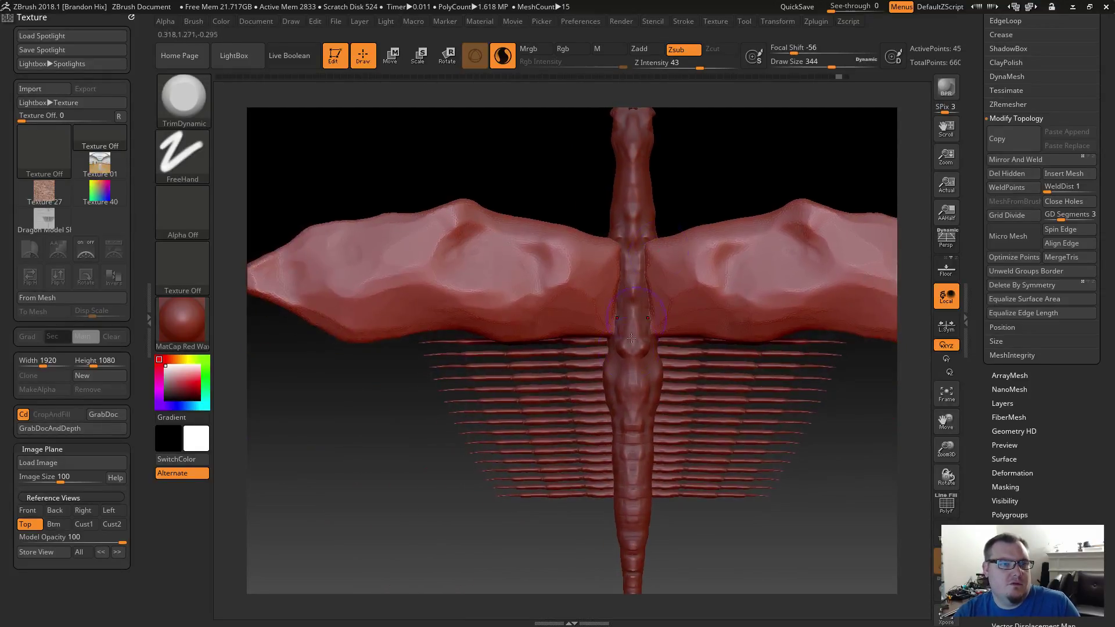
right_click_drag(406, 448, 356, 478, "ctrl")
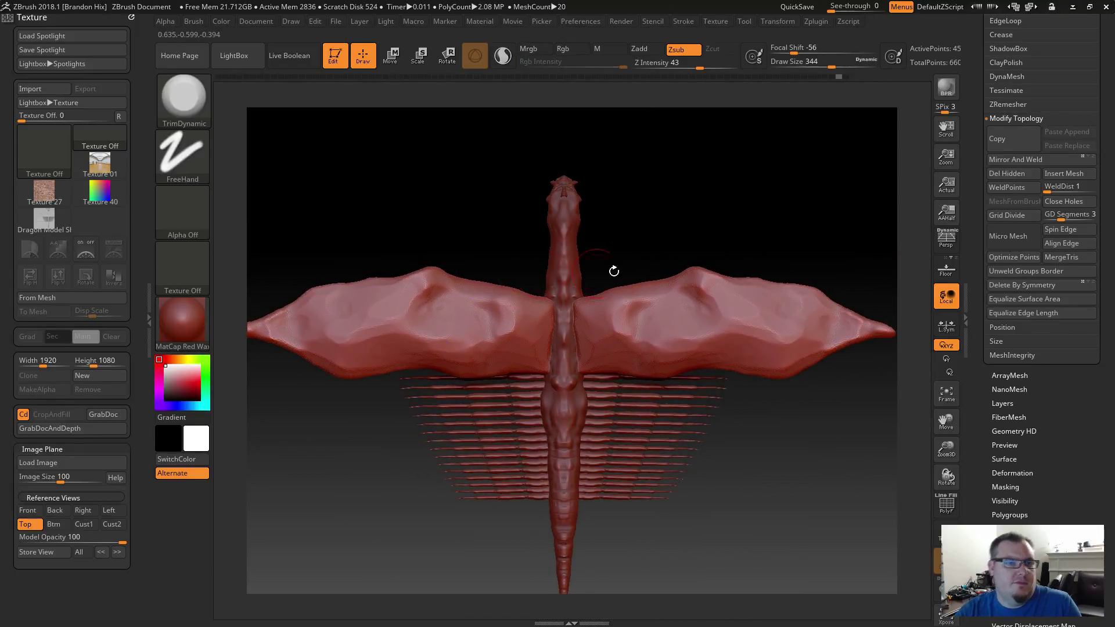
right_click_drag(628, 253, 584, 295)
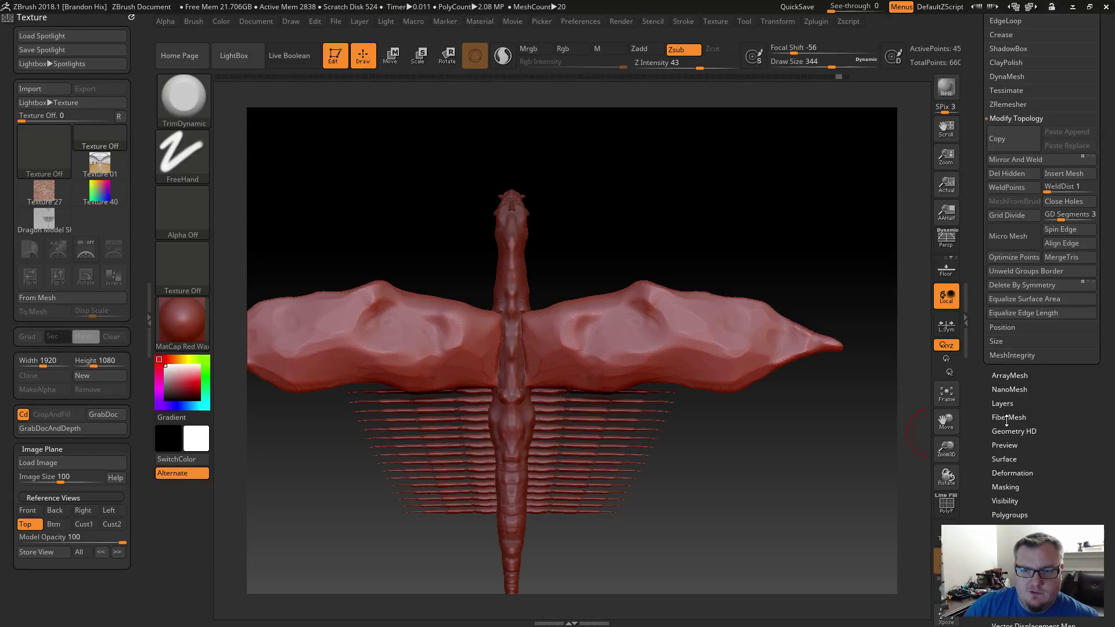
Remesh the wings with DynaMesh at resolution 256.
left_click_drag(975, 267, 973, 360)
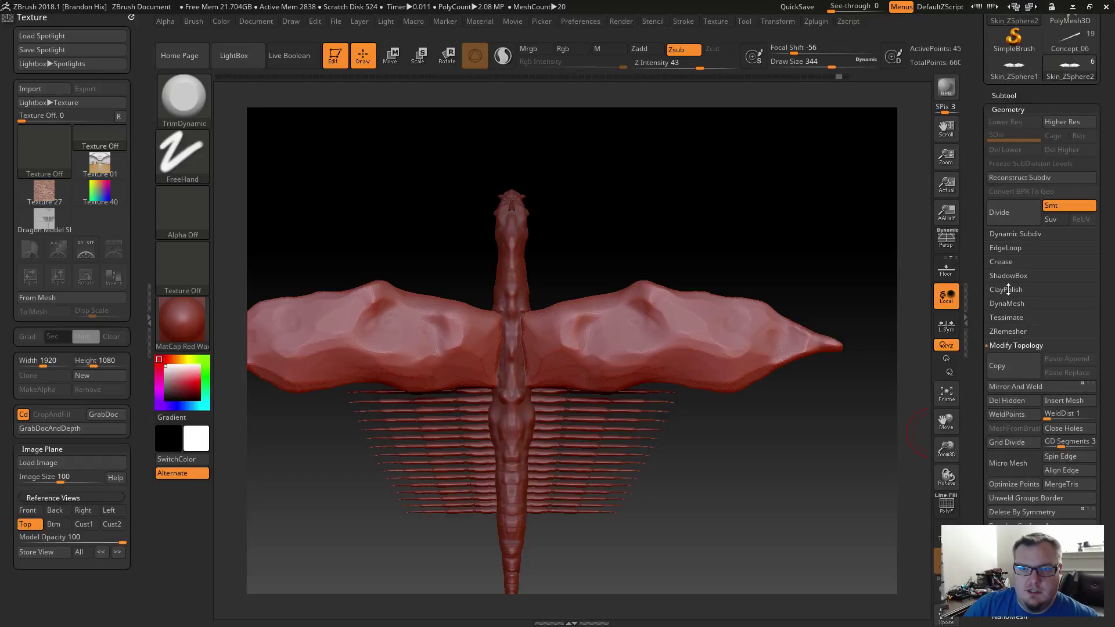
left_click(1006, 304)
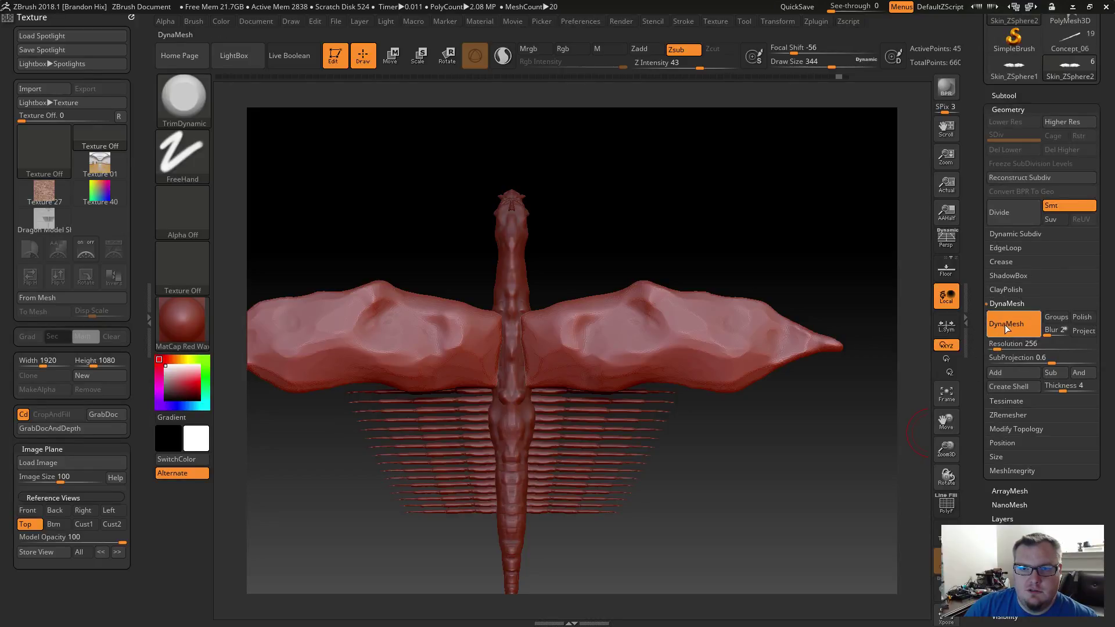
mouse_move(593, 196)
left_mouse_down()
mouse_move(605, 207)
mouse_move(596, 208)
left_mouse_up()
key("ctrl")
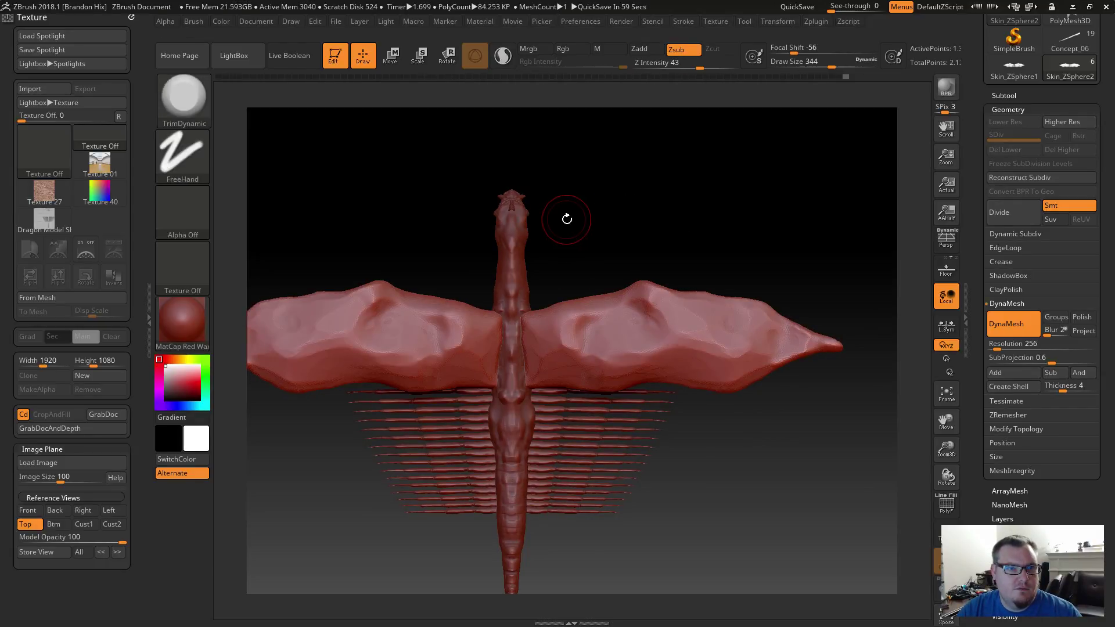
Trim the top of the inner wing along its rear edge toward the wing root.
mouse_move(618, 219)
left_mouse_down("alt")
mouse_move(678, 275)
mouse_move(673, 266)
left_mouse_up("alt")
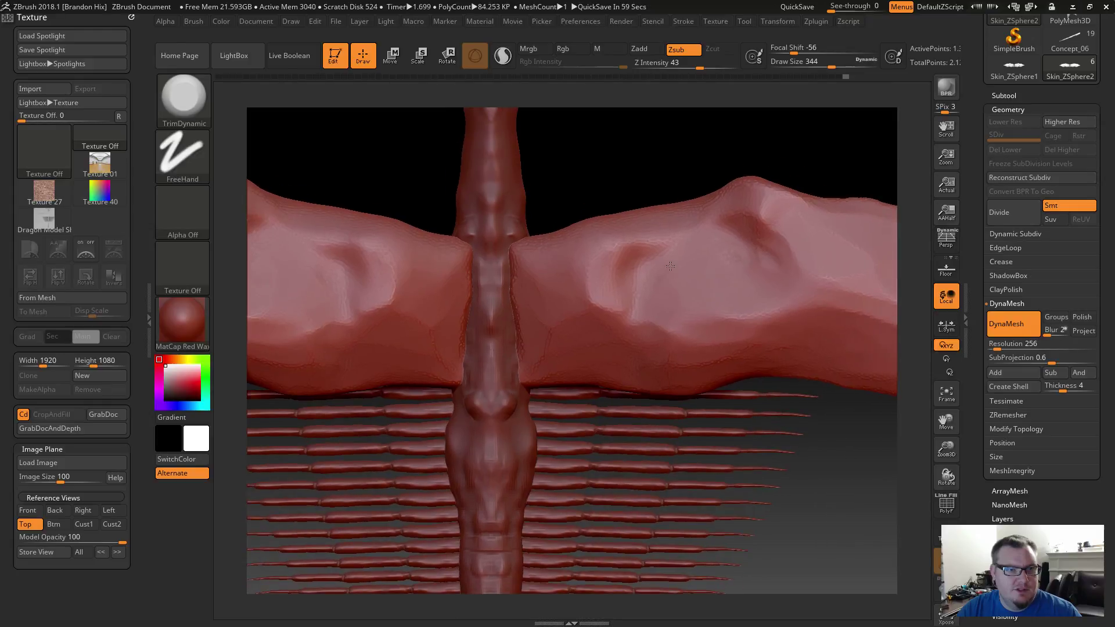
left_click_drag(832, 472, 719, 414)
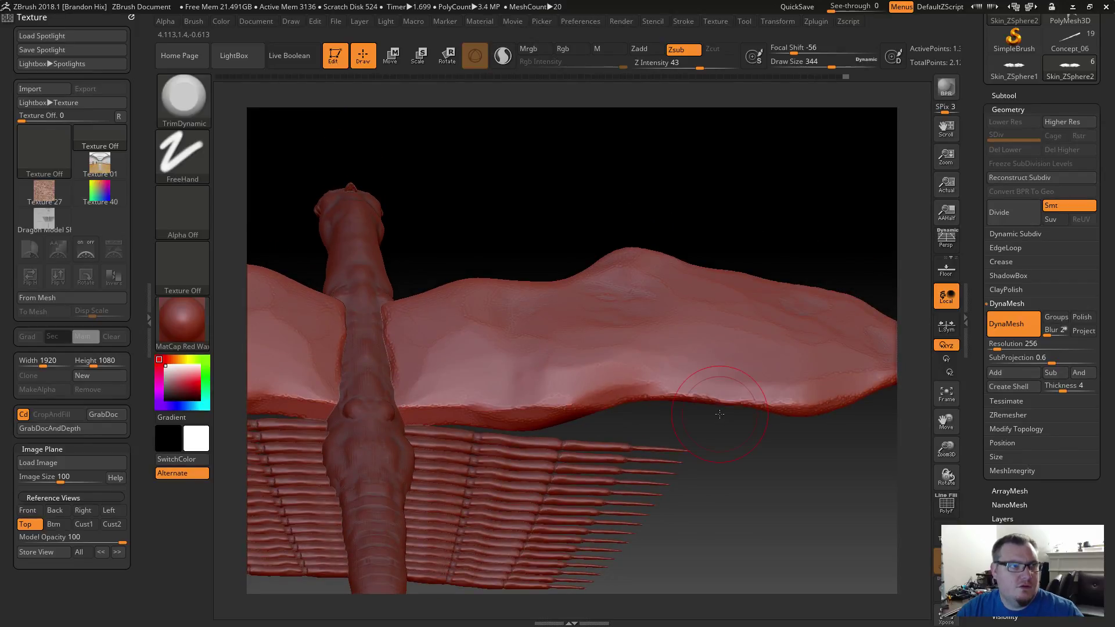
mouse_move(515, 410)
left_mouse_down()
mouse_move(532, 408)
mouse_move(443, 408)
left_mouse_up()
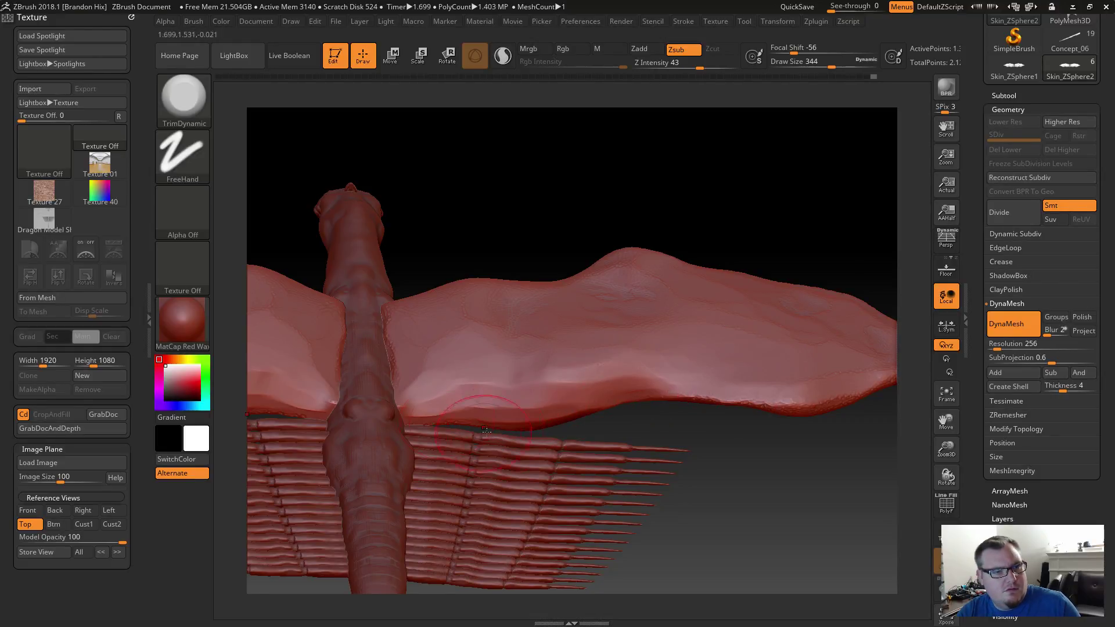
Set the DynaMesh resolution to 64 and remesh the wings.
left_click(1017, 343)
type("968")
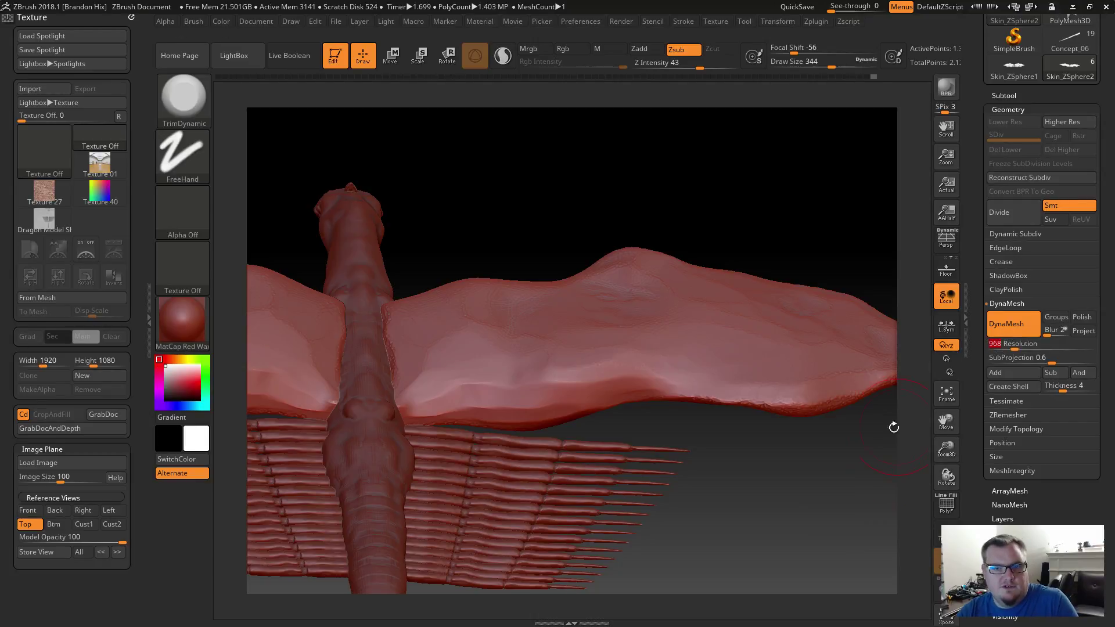
left_click(739, 436, "ctrl")
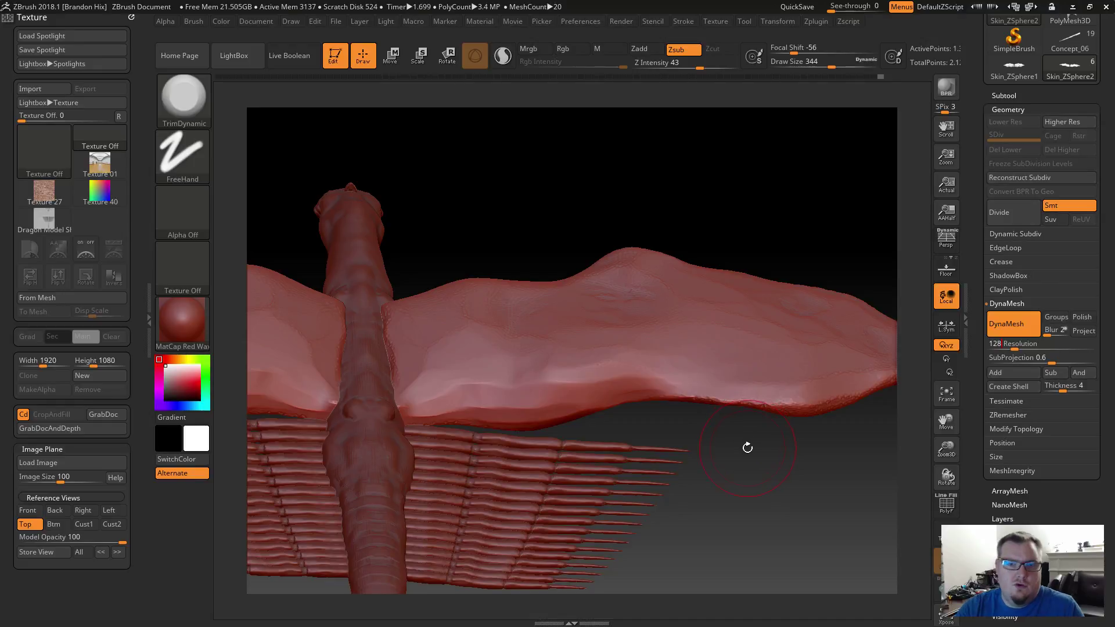
key("BackSpace")
key("BackSpace")
key("BackSpace")
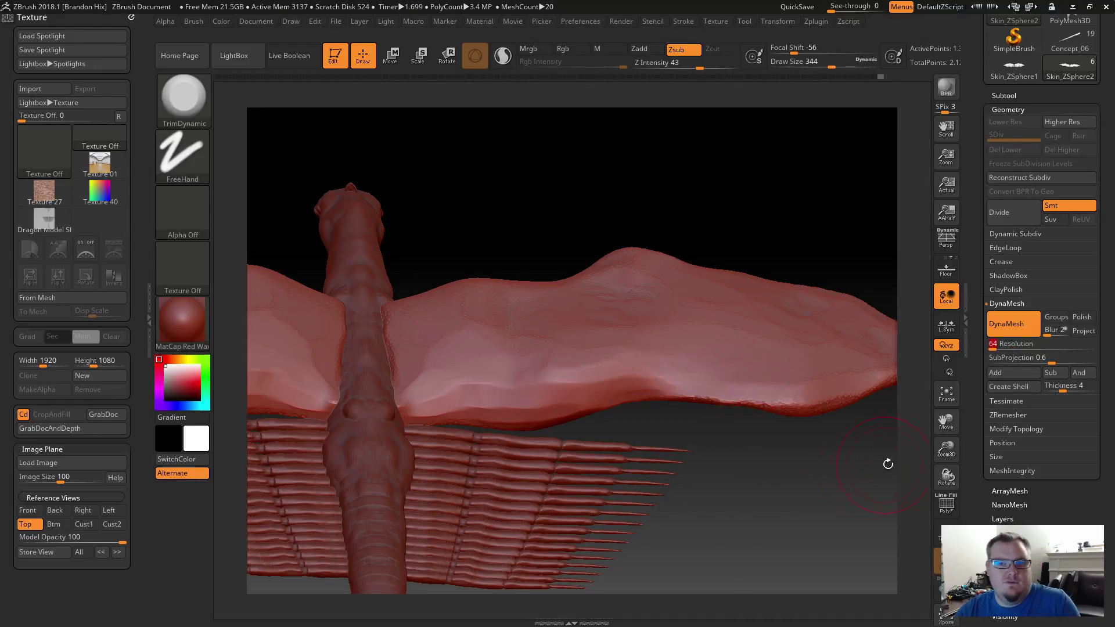
left_click_drag(848, 518, 759, 557)
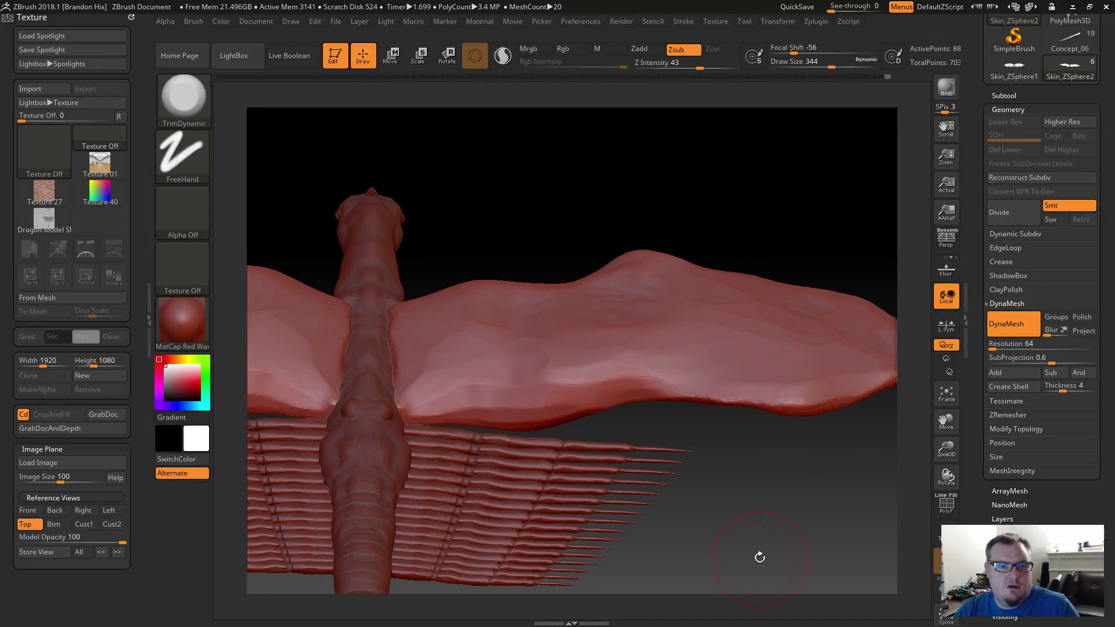
Soften the rear edge of the upper inner wing and flatten the edge outward along the outer wing.
left_click_drag(524, 381, 479, 391)
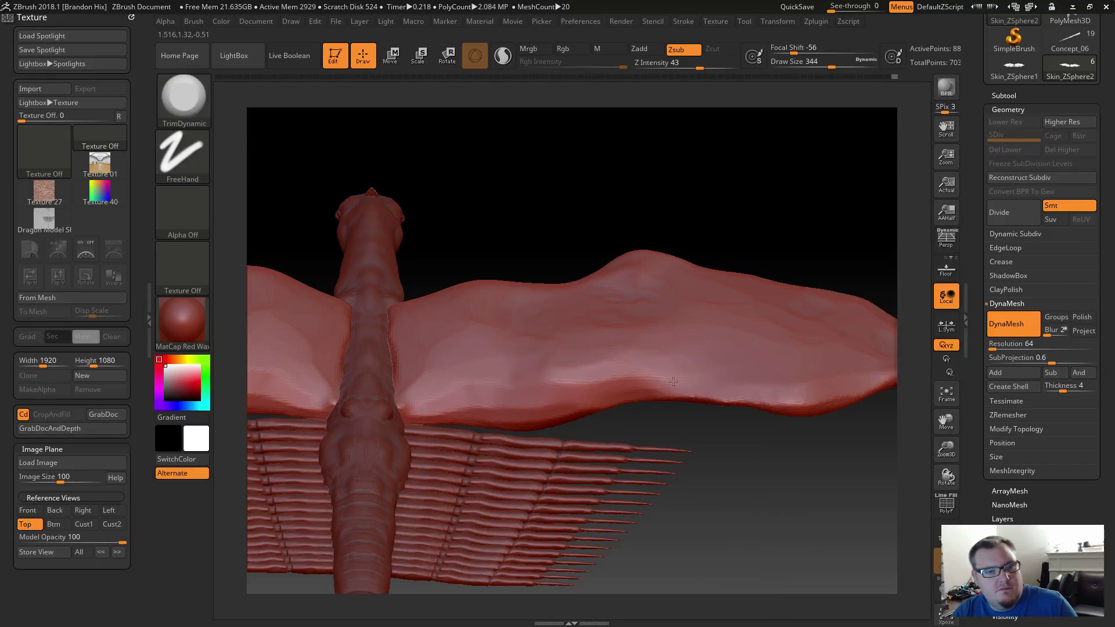
left_click_drag(674, 382, 706, 386)
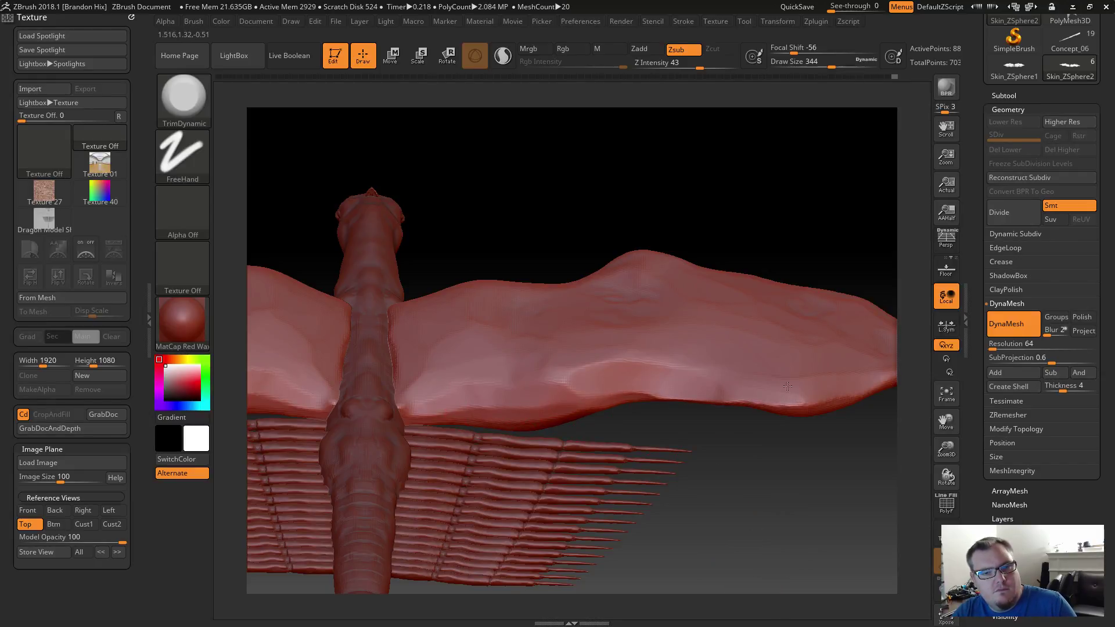
left_click_drag(788, 387, 797, 393)
Flatten the underside of the outer wing along its rear bulge with the TrimDynamic brush.
left_click_drag(749, 511, 749, 364)
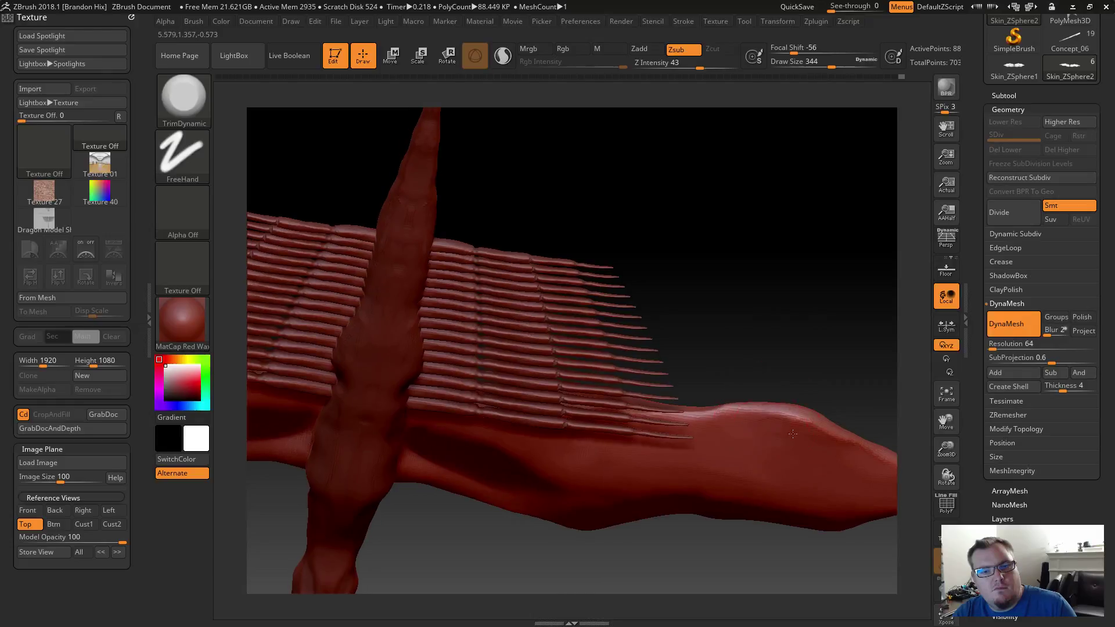
left_click_drag(755, 433, 835, 443)
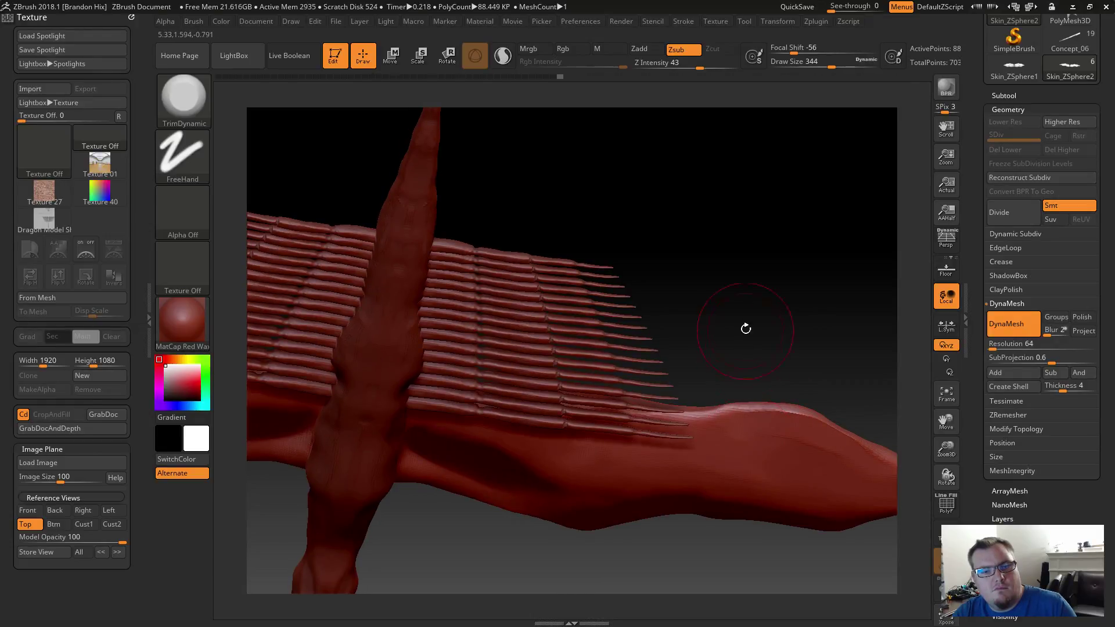
left_click_drag(744, 327, 738, 295)
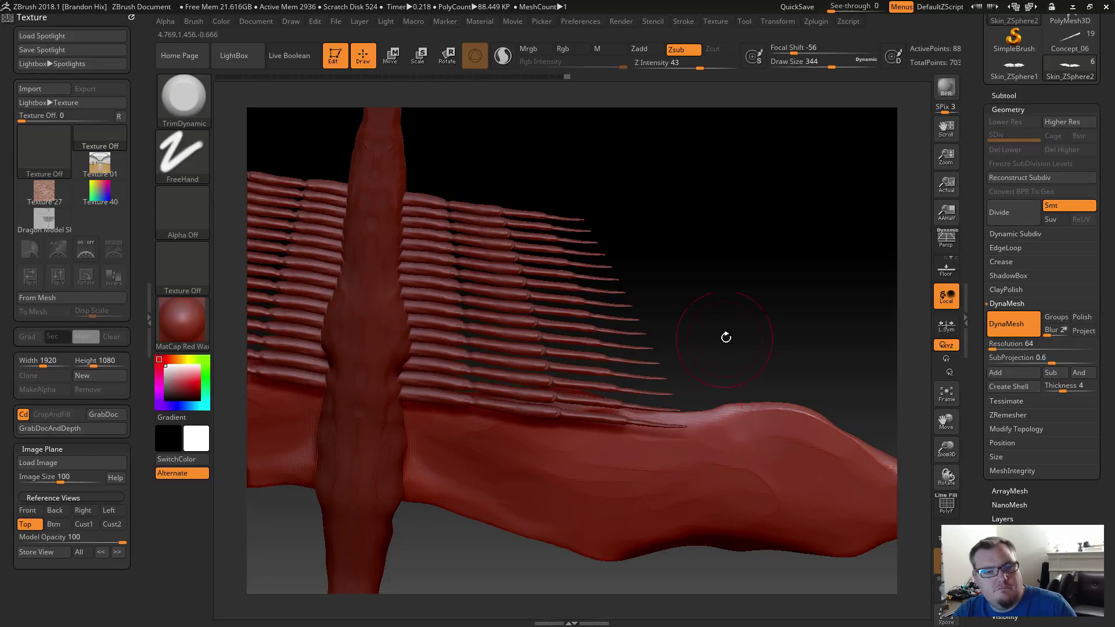
Smooth the upper surface of the wing from its middle toward the mid-wing joint.
left_click_drag(725, 334, 663, 411)
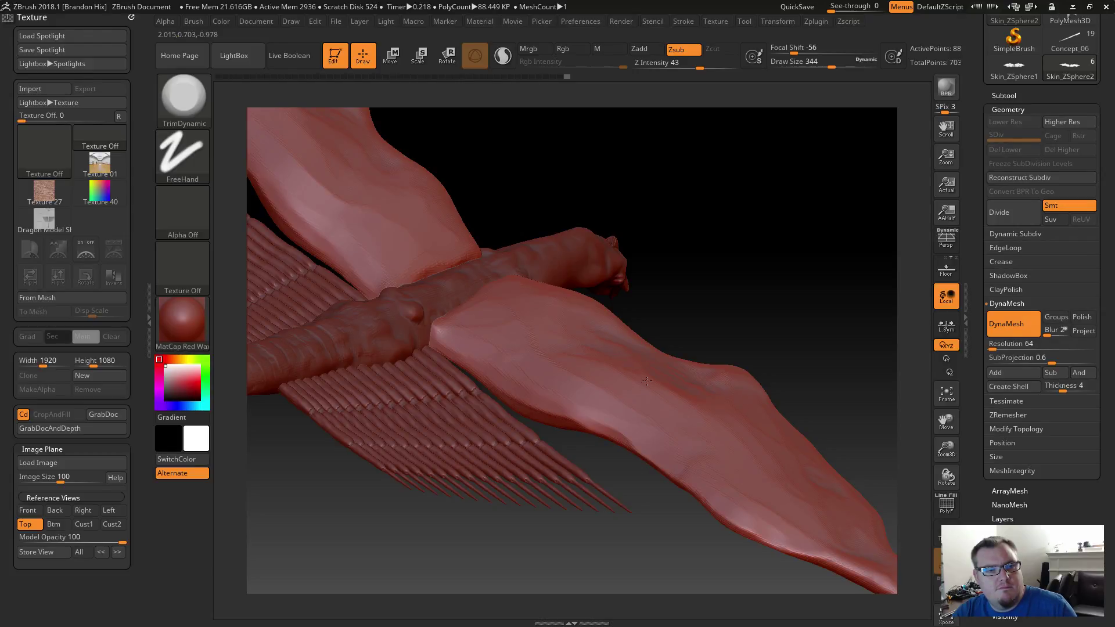
key("shift")
left_click_drag(660, 390, 720, 411, "shift")
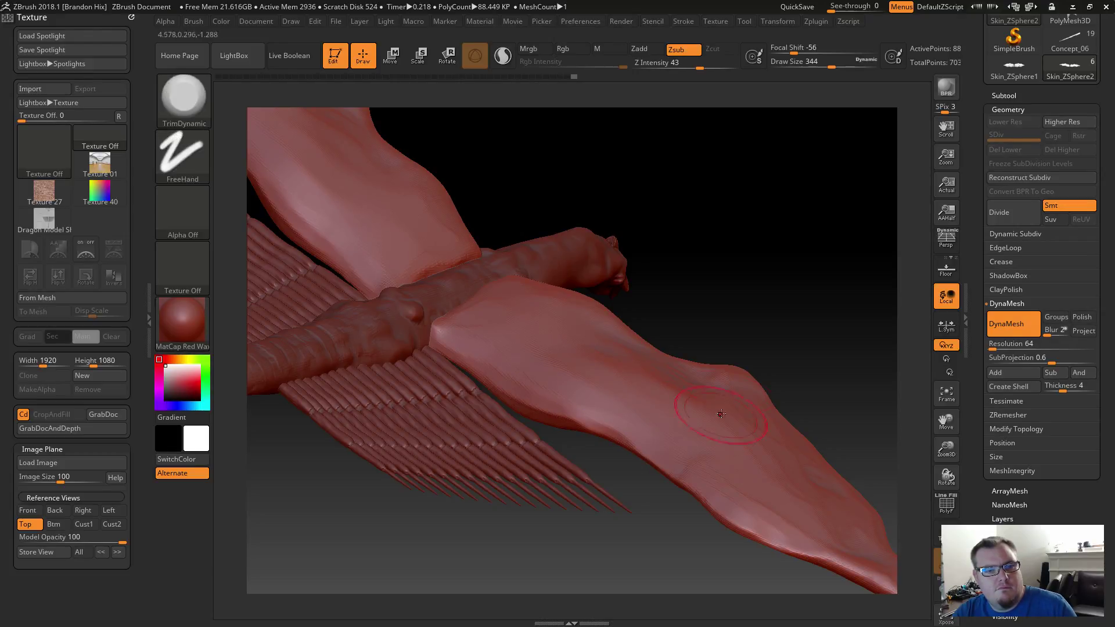
mouse_move(720, 411)
right_mouse_down()
mouse_move(713, 433)
mouse_move(707, 413)
right_mouse_up()
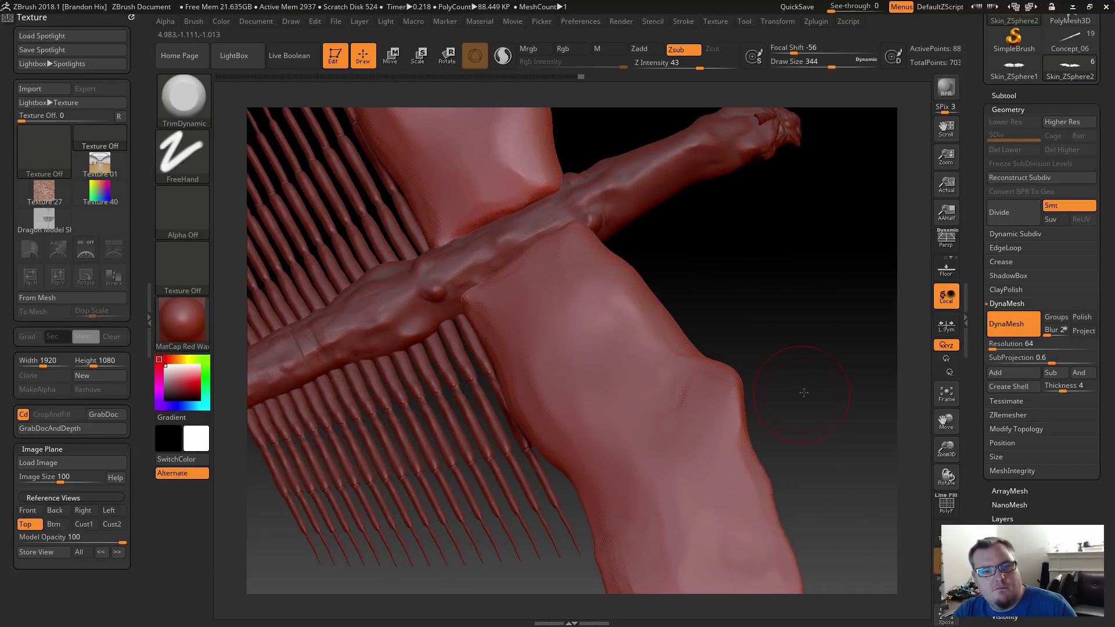
Flatten the underside of the wing along its front edge from the mid-wing joint to the root, and smooth the outer part.
right_click_drag(804, 393, 711, 400)
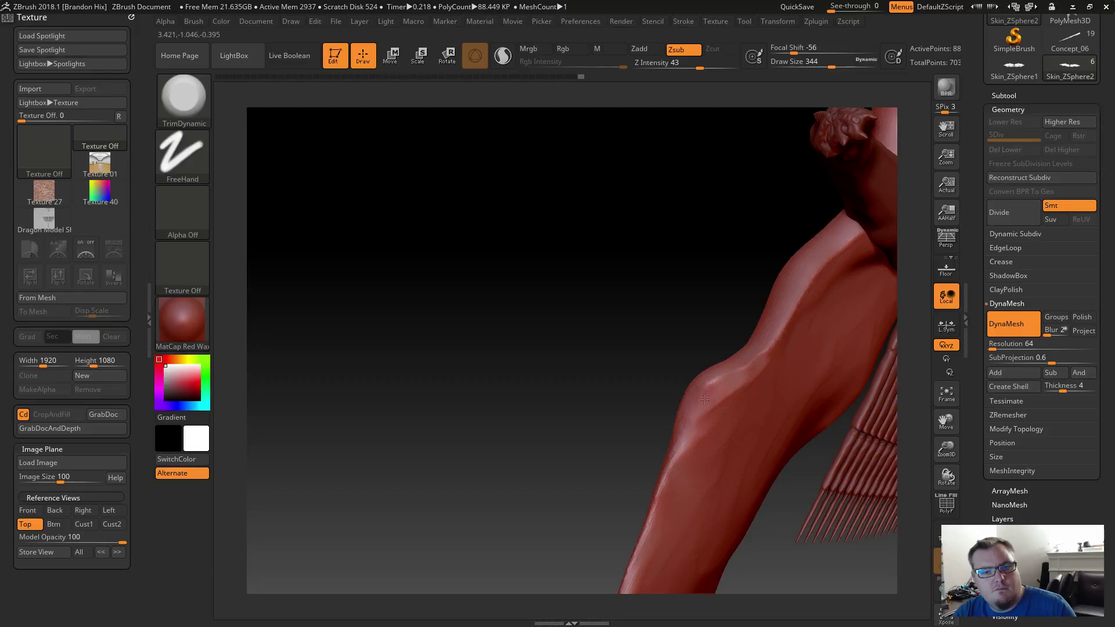
left_click_drag(704, 400, 772, 352)
mouse_move(801, 306)
left_mouse_down()
mouse_move(845, 252)
mouse_move(740, 384)
mouse_move(849, 269)
left_mouse_up()
mouse_move(768, 388)
left_mouse_down()
mouse_move(719, 426)
mouse_move(691, 478)
left_mouse_up()
mouse_move(731, 418)
left_mouse_down("shift")
mouse_move(697, 477)
mouse_move(651, 520)
left_mouse_up("shift")
Compare the wings with the top-view reference and reshape their front edges to the drawing using the Move brush at draw size 593.
mouse_move(500, 445)
left_mouse_down()
mouse_move(570, 447)
mouse_move(581, 378)
mouse_move(575, 294)
left_mouse_up()
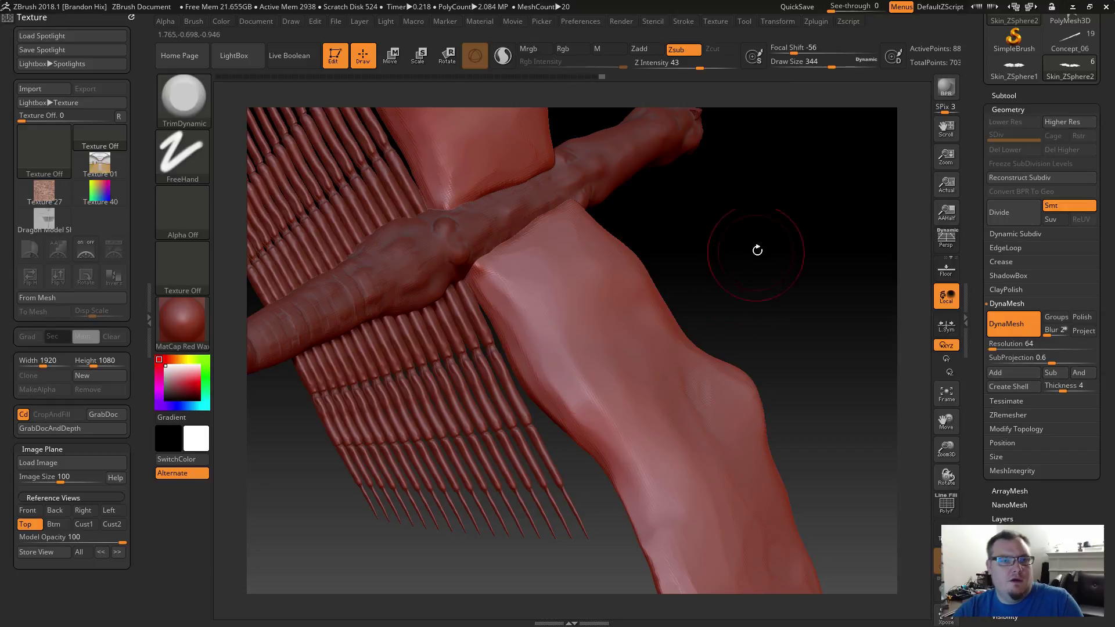
left_click_drag(754, 248, 754, 220)
left_click_drag(790, 387, 728, 374, "alt")
left_click(39, 524)
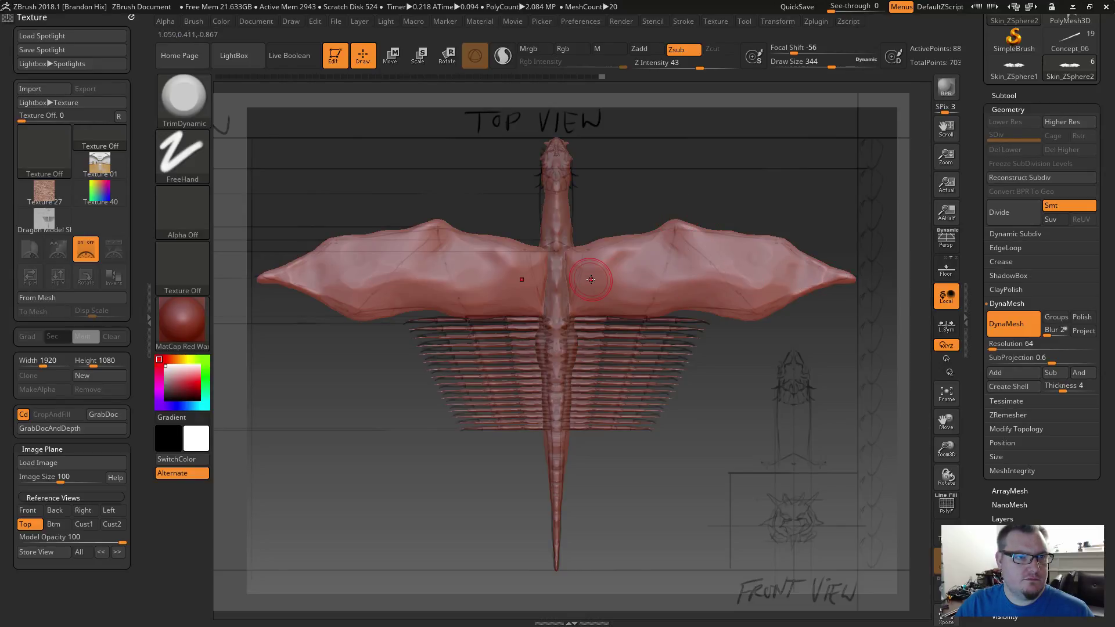
left_click(180, 103)
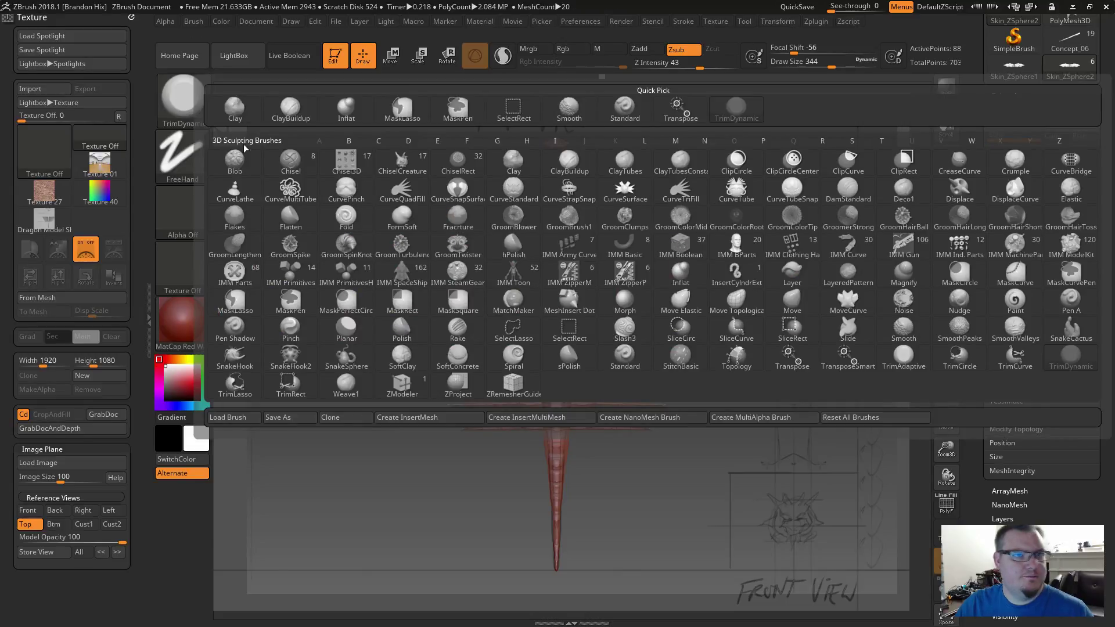
key("m")
key("v")
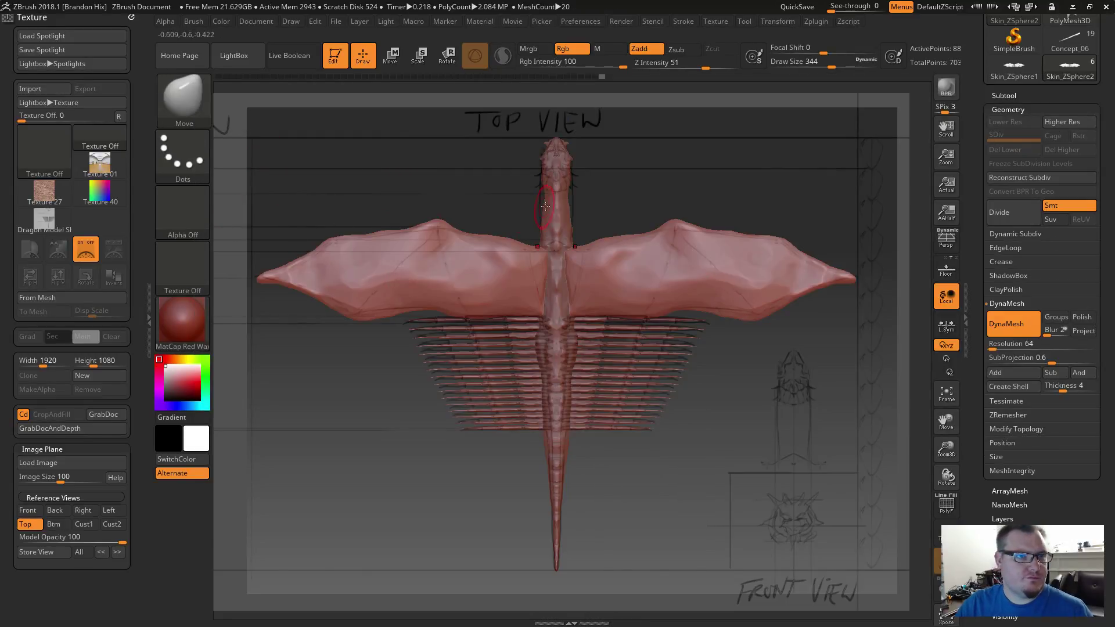
key("s")
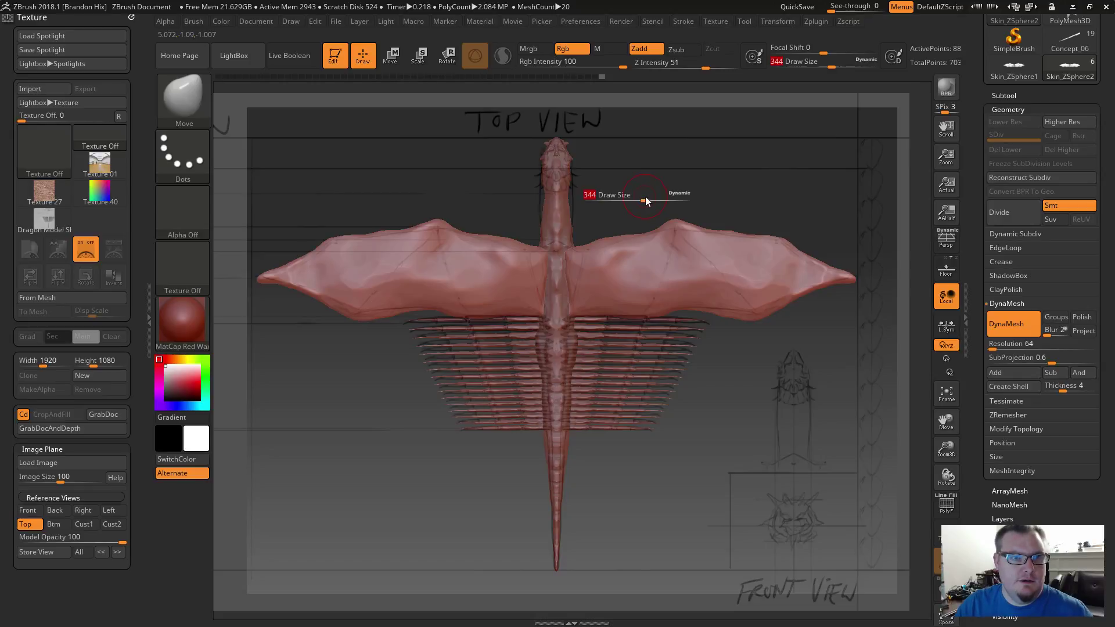
mouse_move(645, 196)
left_mouse_down()
mouse_move(675, 199)
mouse_move(678, 232)
left_mouse_up()
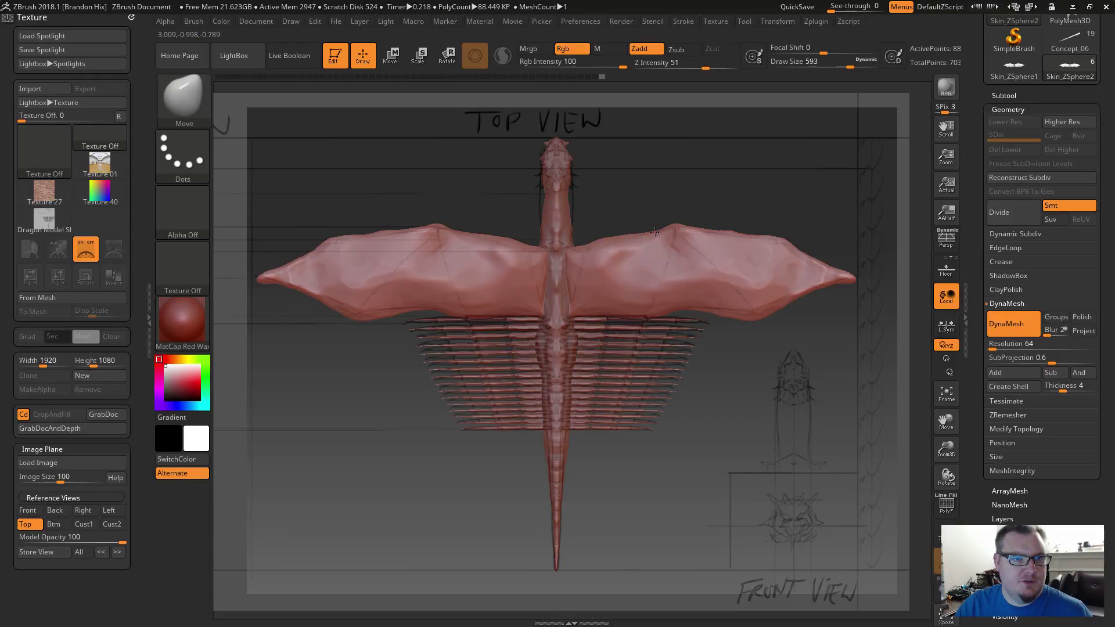
left_click_drag(598, 236, 599, 239)
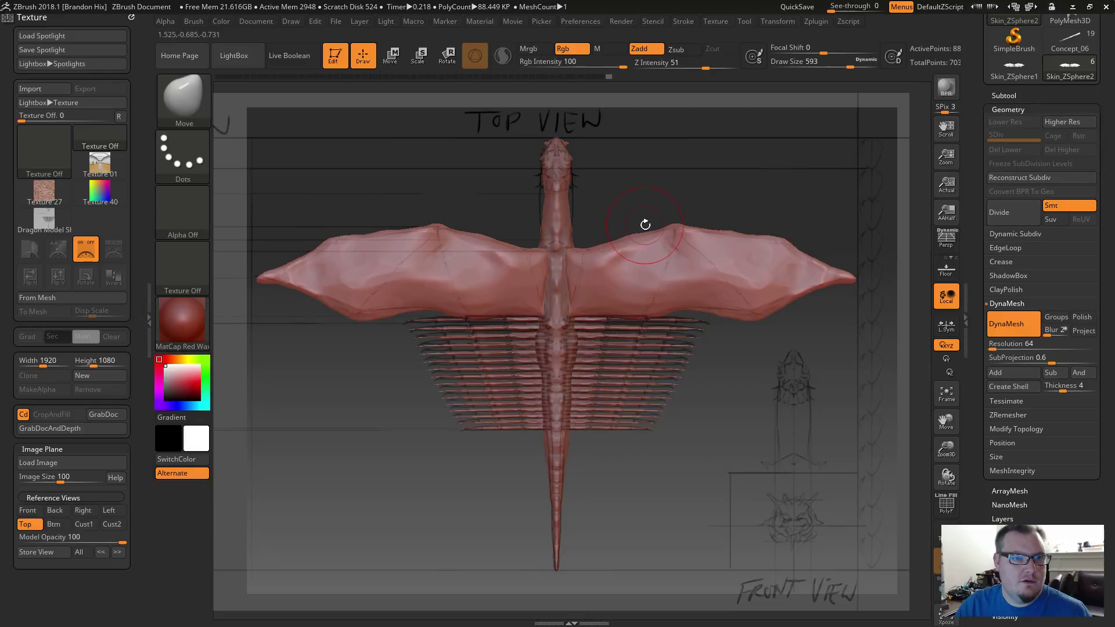
left_click_drag(647, 232, 704, 189)
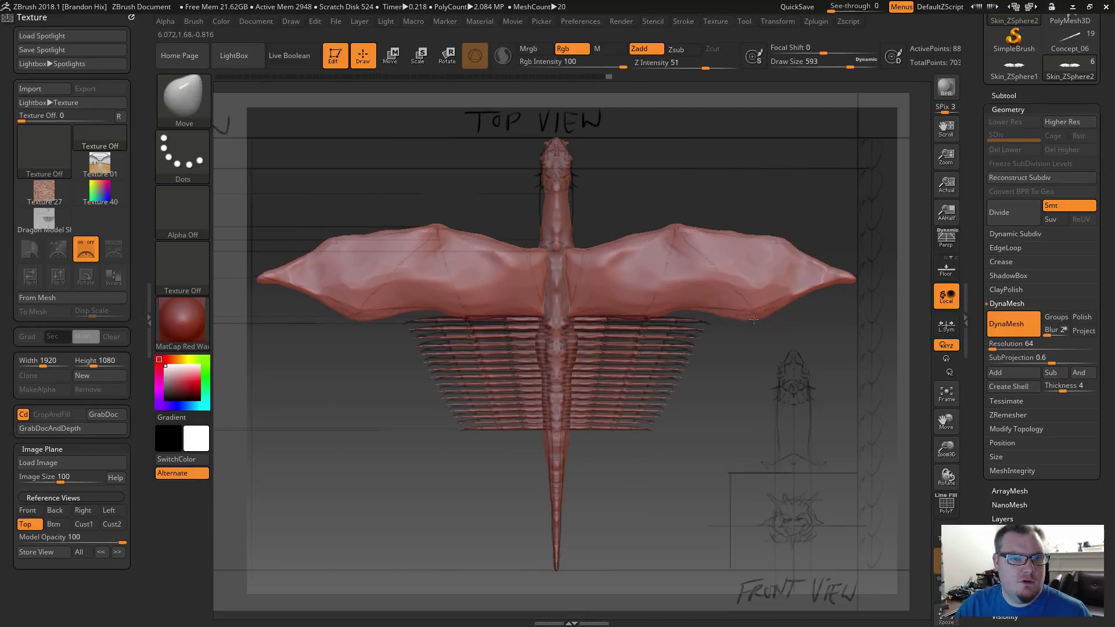
Pull the outer wing's rear bulge, wing tip and outer front edge onto the outline of the top-view drawing.
left_click_drag(756, 316, 779, 302)
left_click_drag(717, 315, 726, 313)
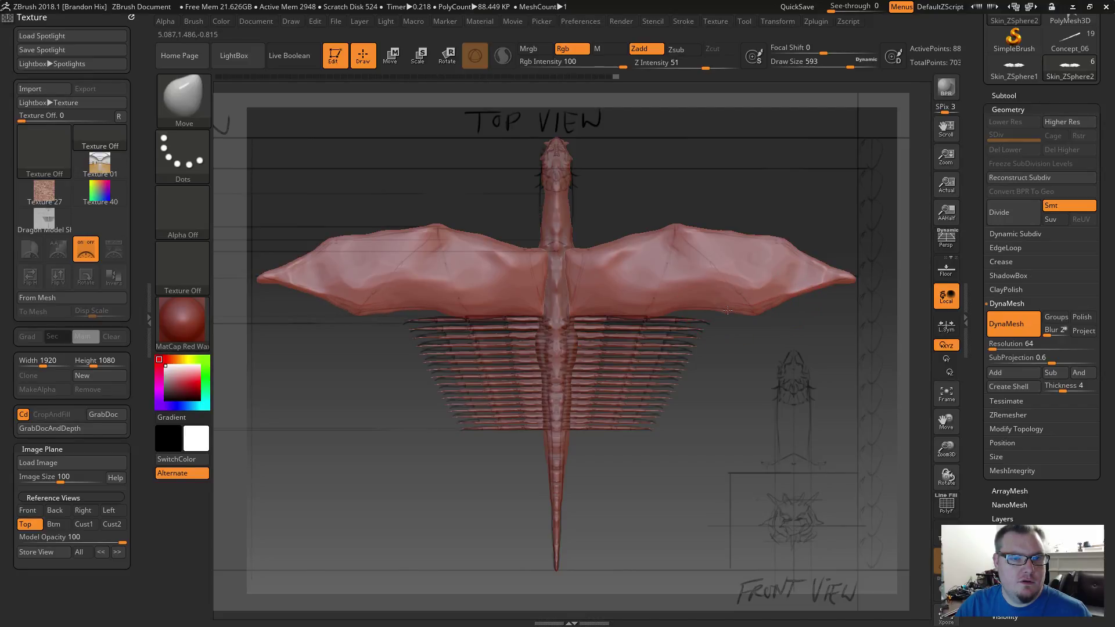
left_click_drag(853, 283, 856, 280)
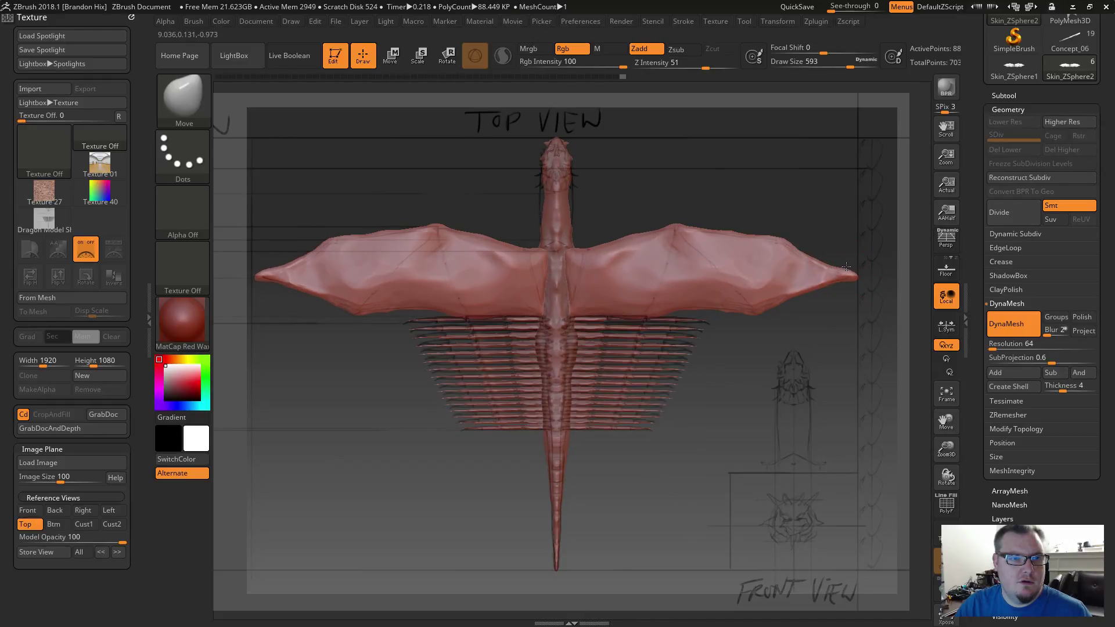
left_click_drag(729, 231, 730, 228)
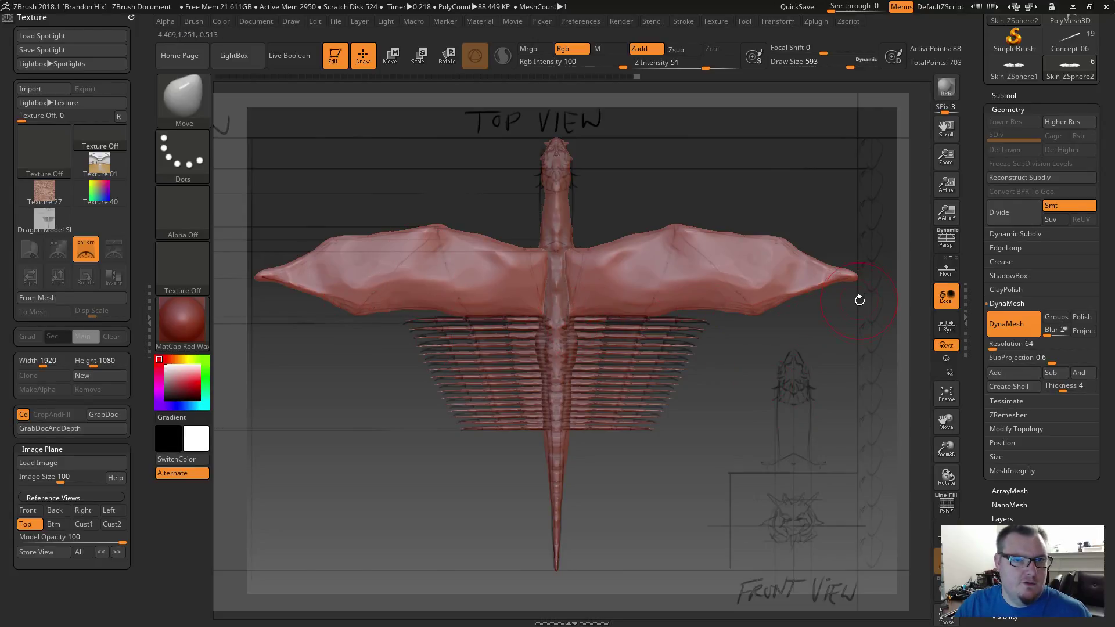
Set the draw size to 257 and remesh the wings with DynaMesh at the current resolution.
key("s")
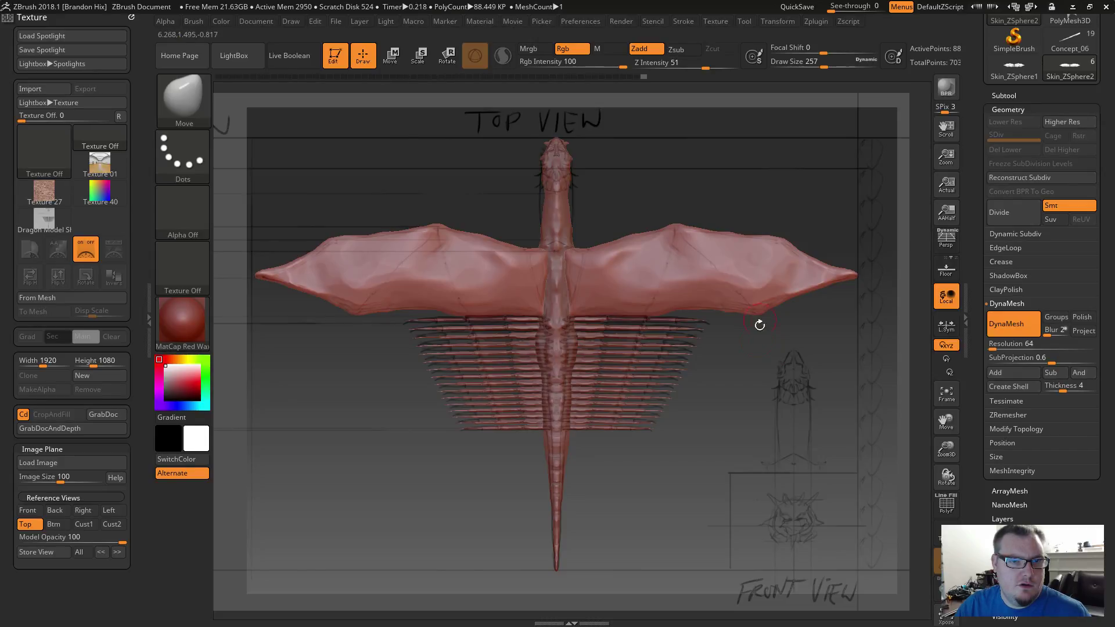
key("ctrl")
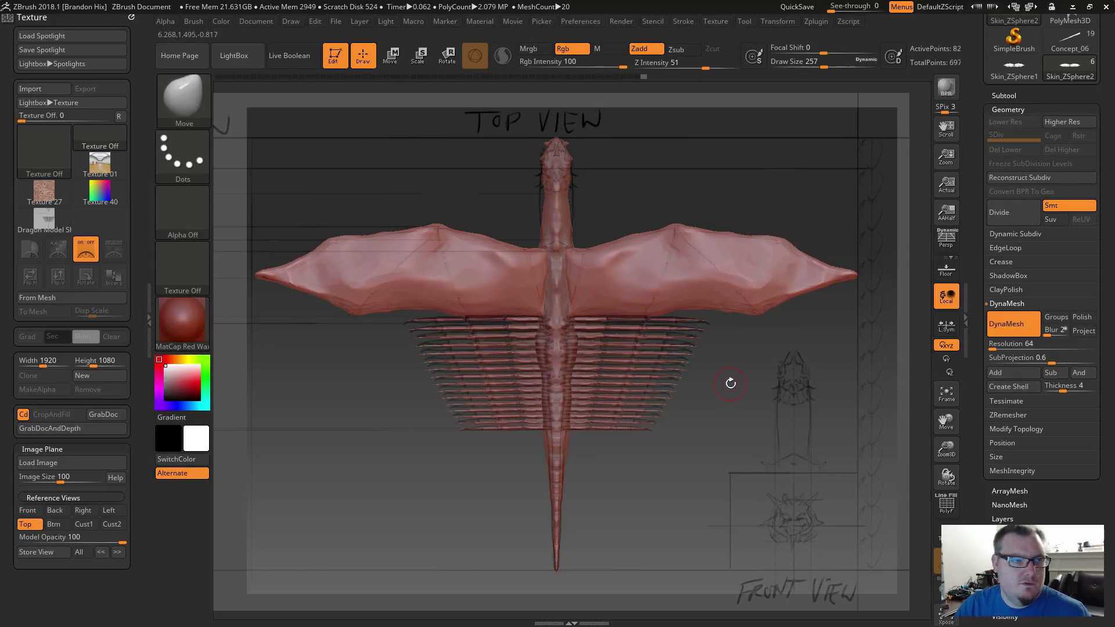
left_click_drag(714, 384, 742, 374)
key("ctrl")
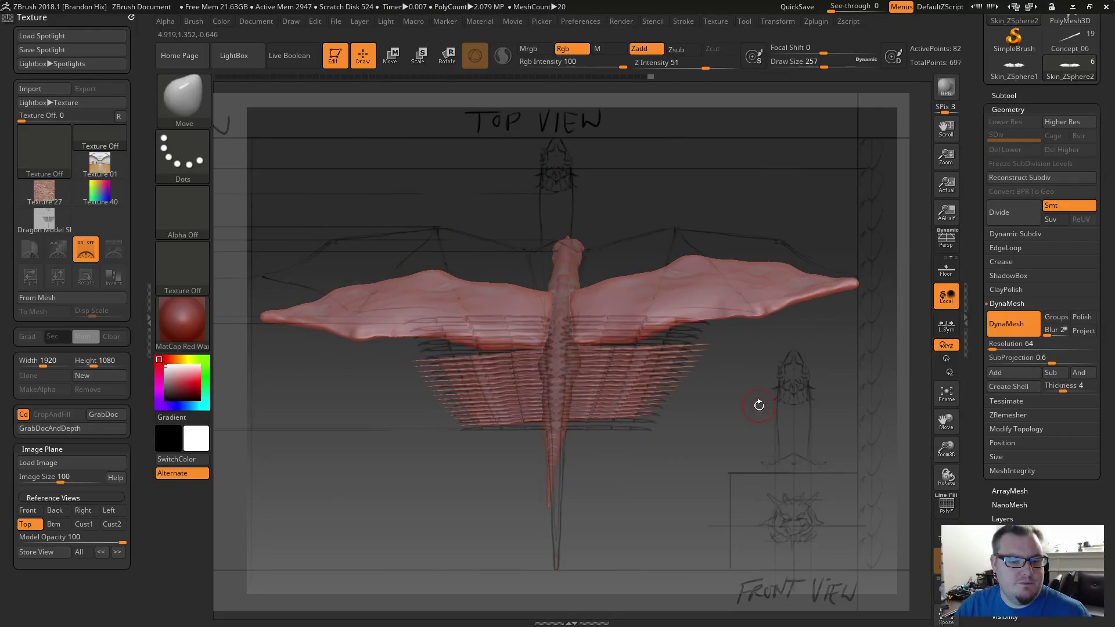
Hide the top-view reference drawing and change the masking brush to MaskRect.
key("shift+z")
key("ctrl")
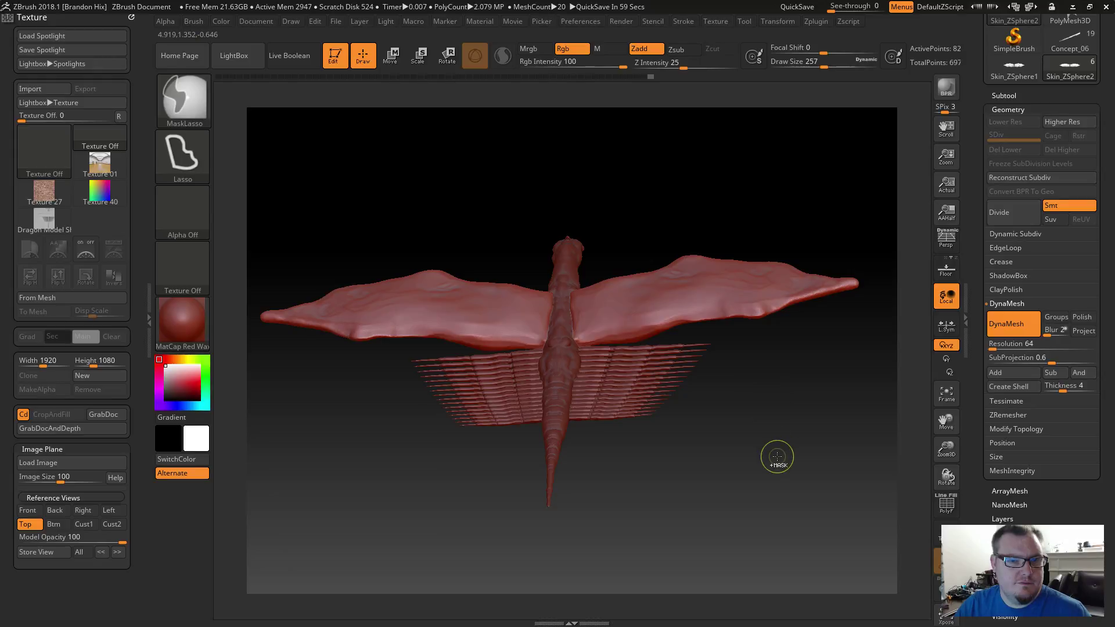
left_click_drag(785, 363, 671, 430, "alt")
key("ctrl")
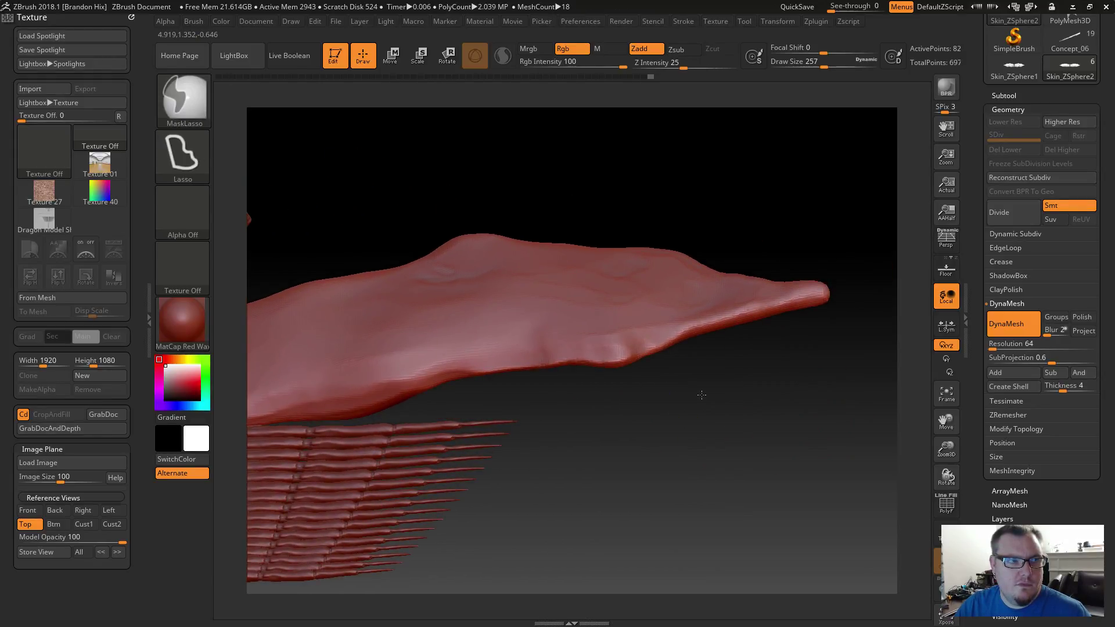
left_click(200, 106)
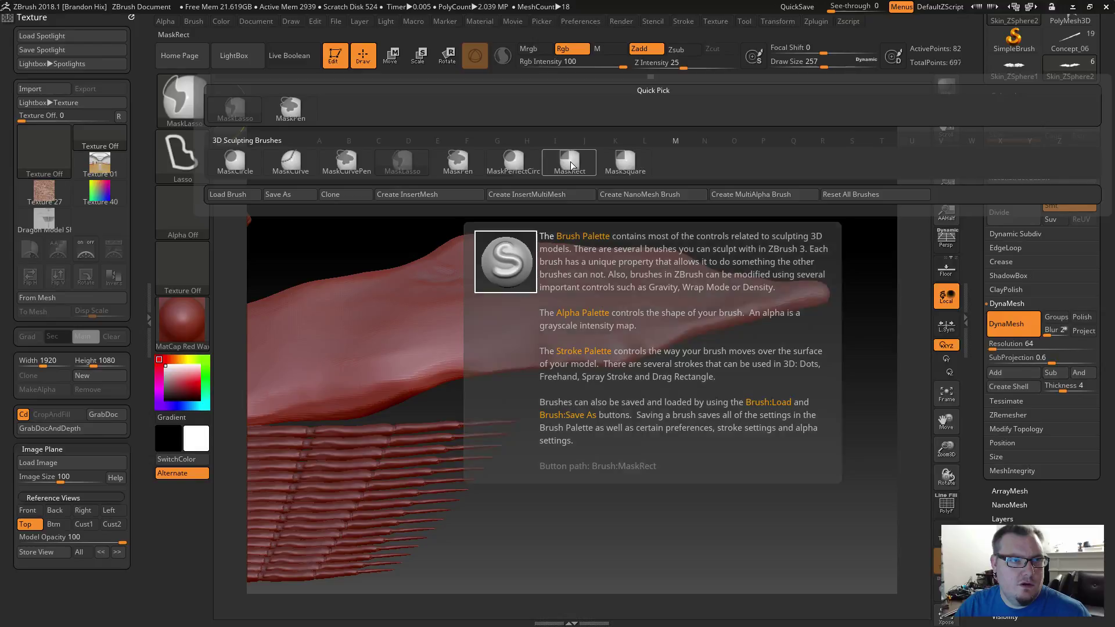
left_click(636, 165)
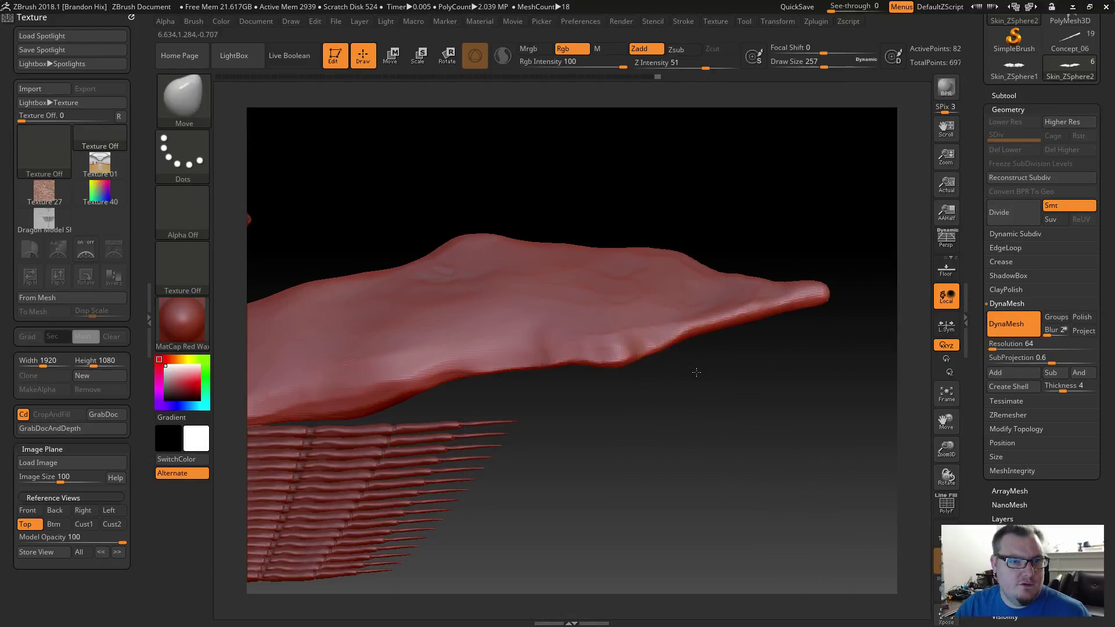
Flatten the upper surface of the outer wing from its rear bulge toward the tip with the TrimDynamic brush.
left_click_drag(697, 372, 707, 401, "alt")
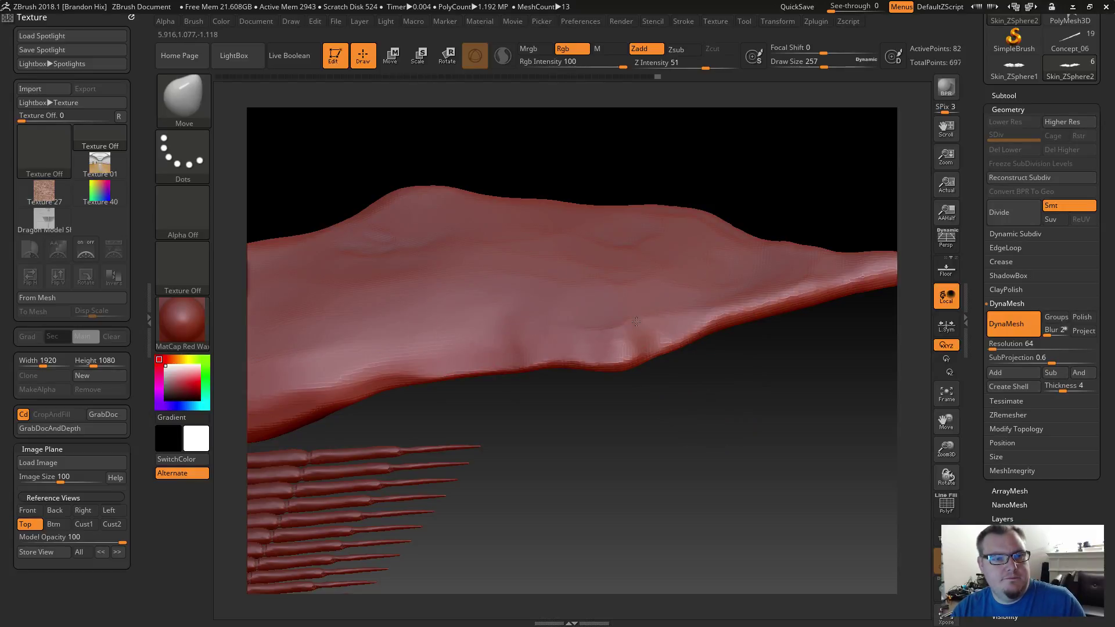
key("b")
key("t")
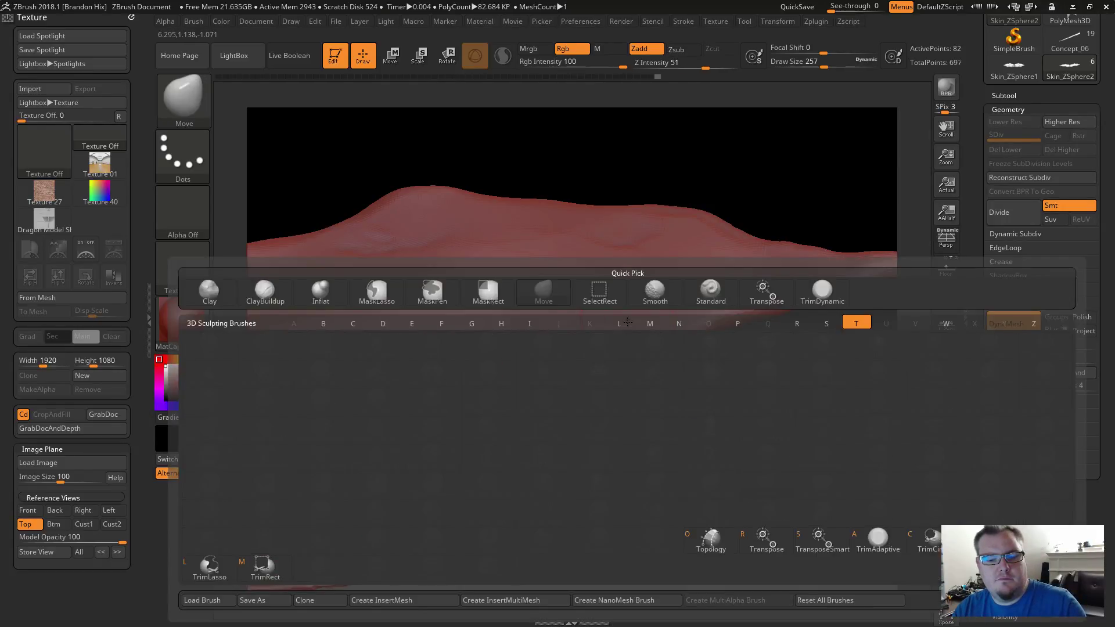
key("d")
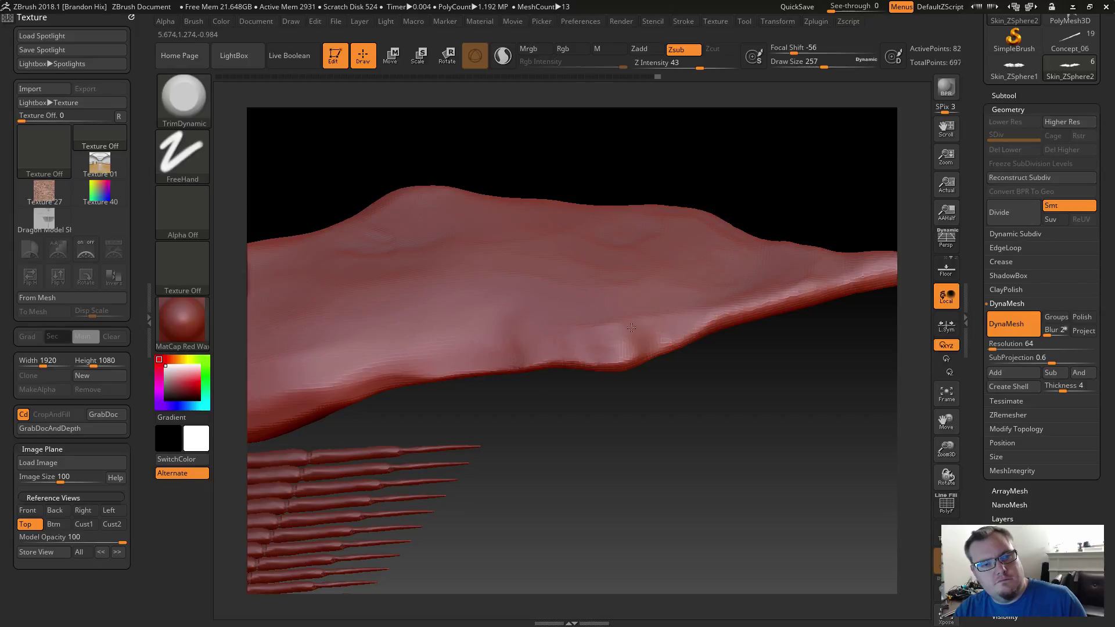
mouse_move(631, 328)
left_mouse_down()
mouse_move(607, 336)
mouse_move(758, 301)
left_mouse_up()
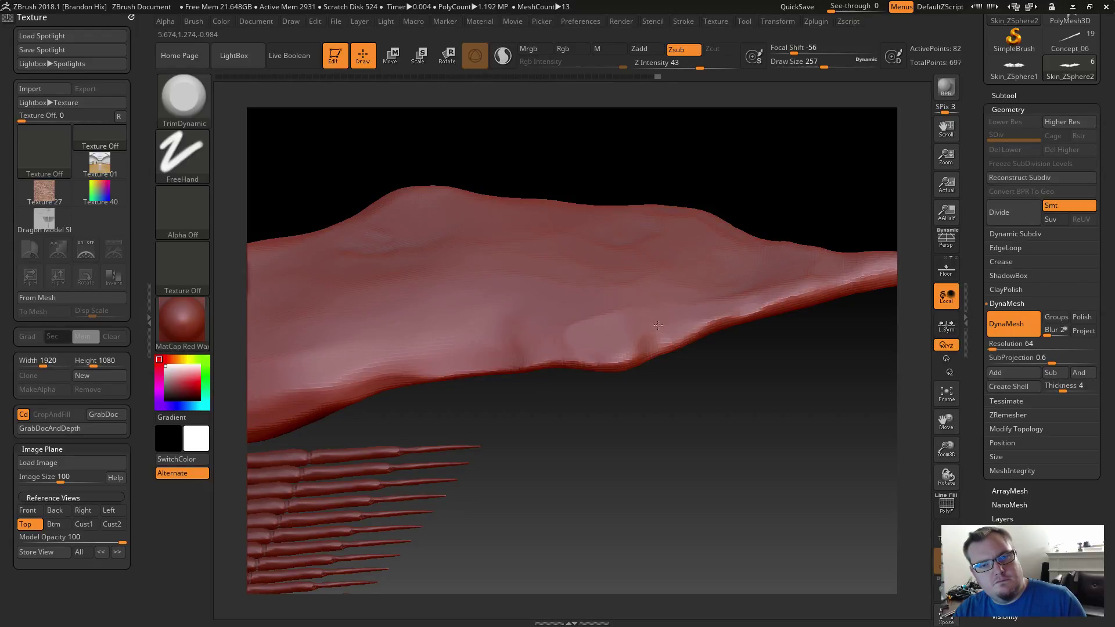
left_click_drag(568, 449, 576, 301, "ctrl")
mouse_move(631, 387)
left_mouse_down()
mouse_move(646, 372)
mouse_move(616, 369)
left_mouse_up()
Smooth the underside of the inner wing from the root outward.
mouse_move(580, 270)
left_mouse_down("alt")
mouse_move(647, 228)
mouse_move(798, 196)
left_mouse_up("alt")
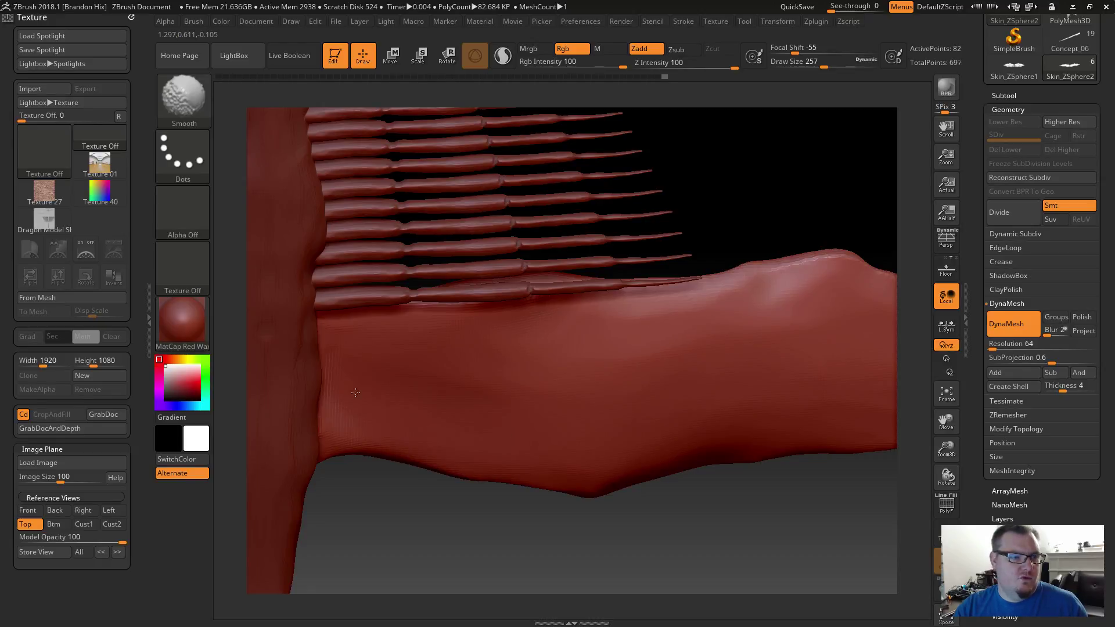
left_click_drag(702, 214, 664, 310)
left_click_drag(466, 369, 791, 351, "shift")
Smooth the upper surface of the outer wing out to the wing tip.
left_click_drag(749, 419, 645, 325)
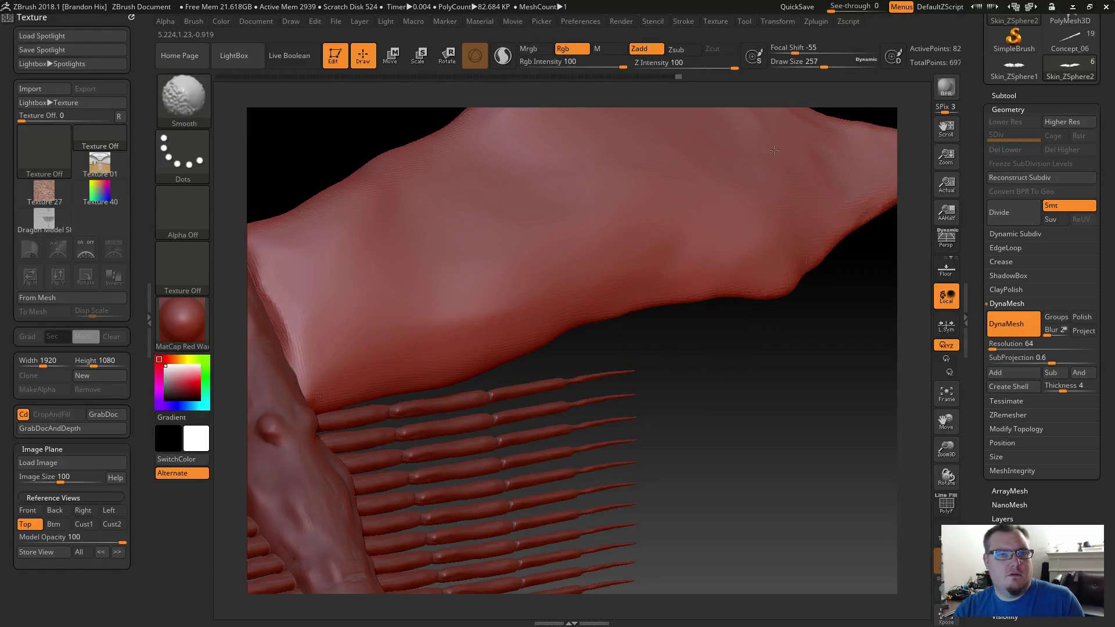
left_click_drag(775, 150, 773, 165, "shift")
mouse_move(773, 377)
left_mouse_down("alt")
mouse_move(624, 503)
mouse_move(584, 518)
left_mouse_up("alt")
left_click_drag(674, 355, 786, 296, "shift")
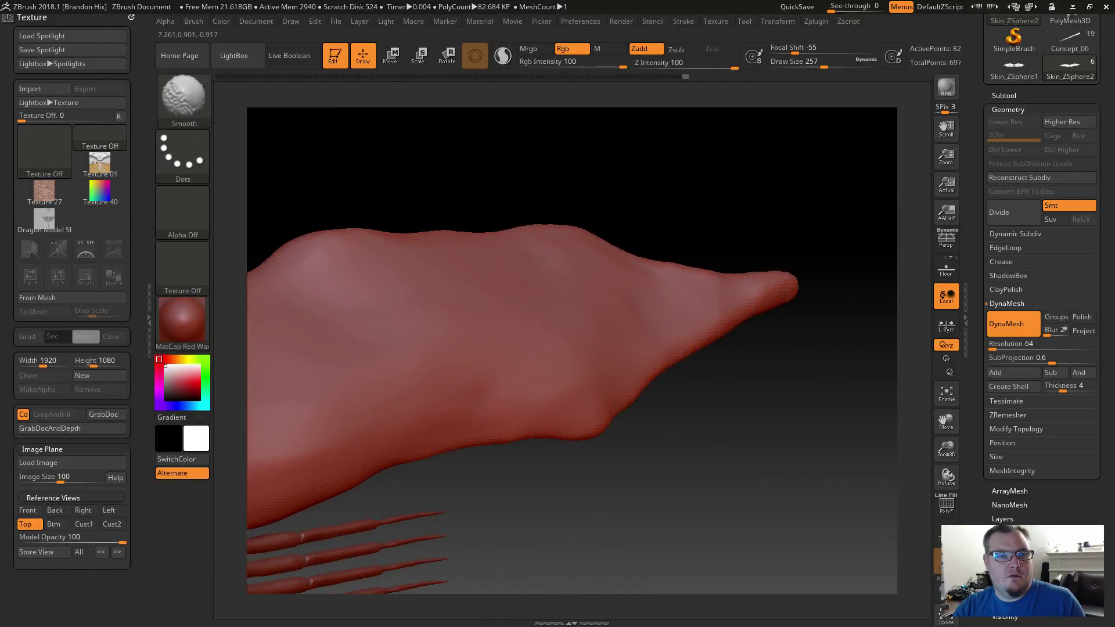
Smooth the underside of the outer wing along its front edge from near the tip inward.
left_click_drag(741, 351, 655, 338)
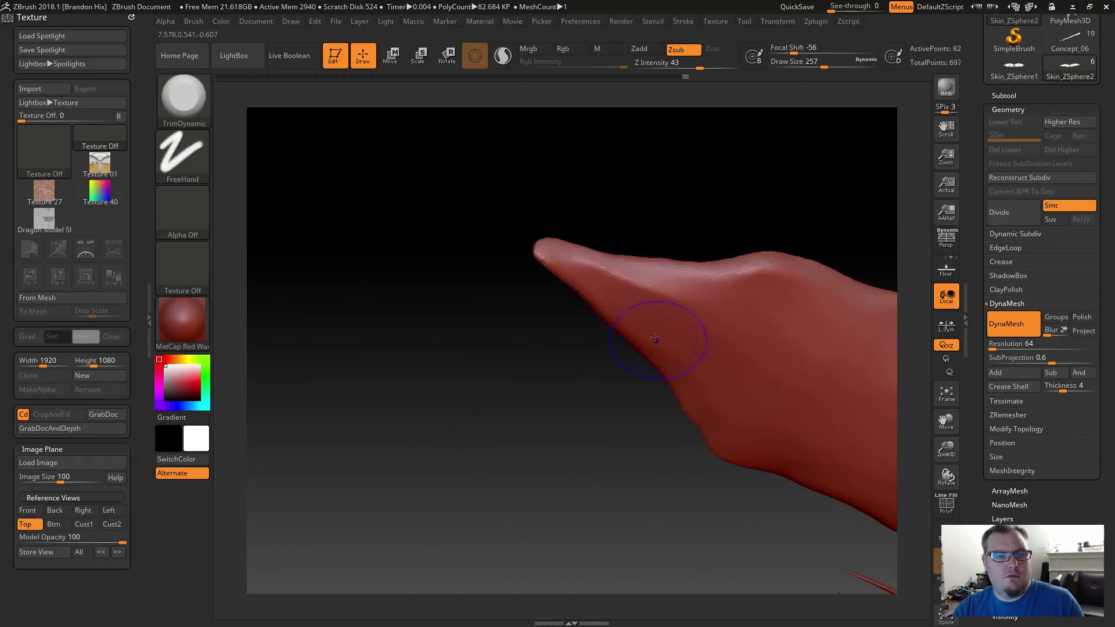
mouse_move(616, 278)
left_mouse_down("shift")
mouse_move(719, 304)
mouse_move(761, 282)
left_mouse_up("shift")
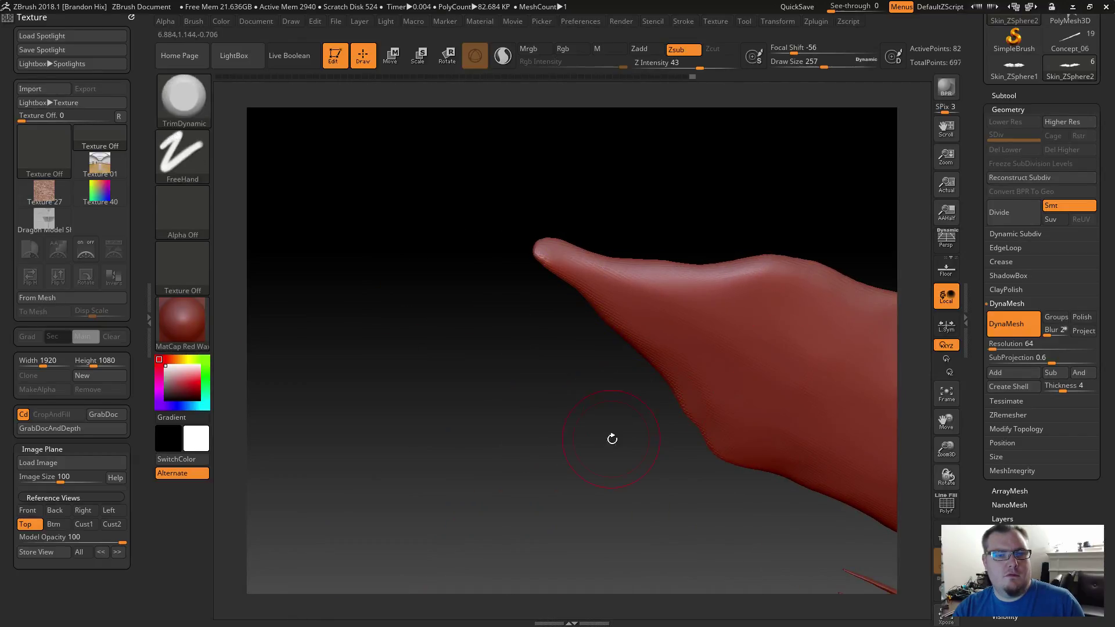
Flatten the front edge around the mid-wing joint and smooth it from the joint toward the wing root.
mouse_move(625, 456)
left_mouse_down()
mouse_move(675, 385)
mouse_move(689, 331)
mouse_move(673, 383)
mouse_move(685, 348)
left_mouse_up()
mouse_move(761, 355)
left_mouse_down()
mouse_move(707, 426)
mouse_move(498, 445)
mouse_move(633, 316)
mouse_move(633, 303)
mouse_move(574, 305)
mouse_move(658, 355)
left_mouse_up()
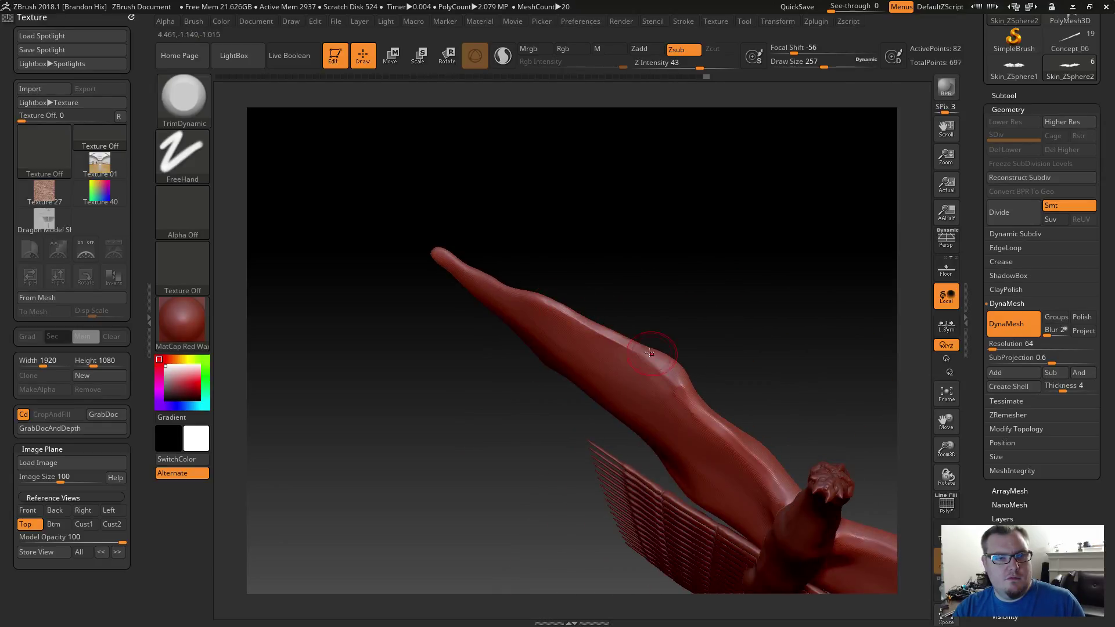
mouse_move(722, 385)
left_mouse_down()
mouse_move(722, 331)
mouse_move(723, 342)
mouse_move(626, 337)
left_mouse_up()
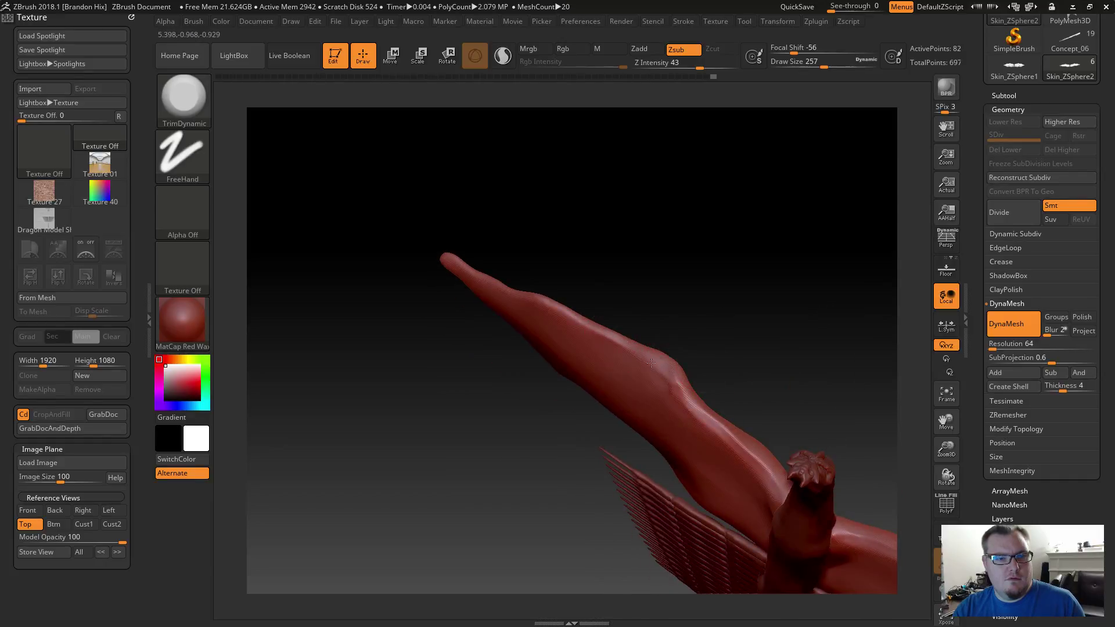
mouse_move(730, 396)
left_mouse_down()
mouse_move(733, 351)
mouse_move(749, 433)
left_mouse_up()
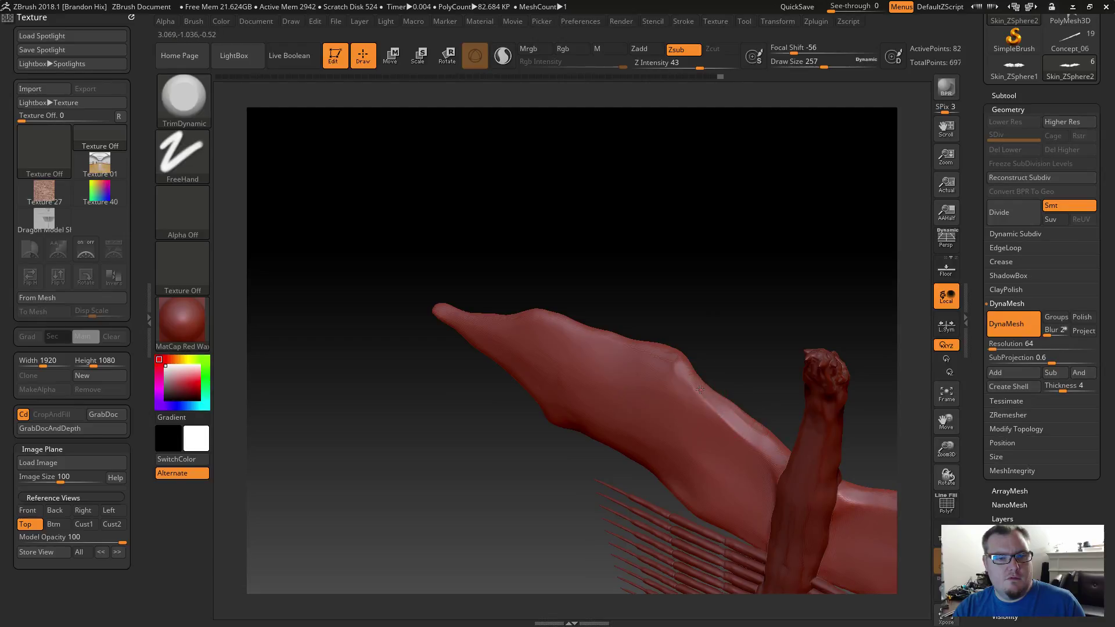
left_click_drag(697, 386, 754, 454, "shift")
Smooth the rear edge of the wing around its rear bulge and out toward the tip.
left_click_drag(609, 502, 660, 391)
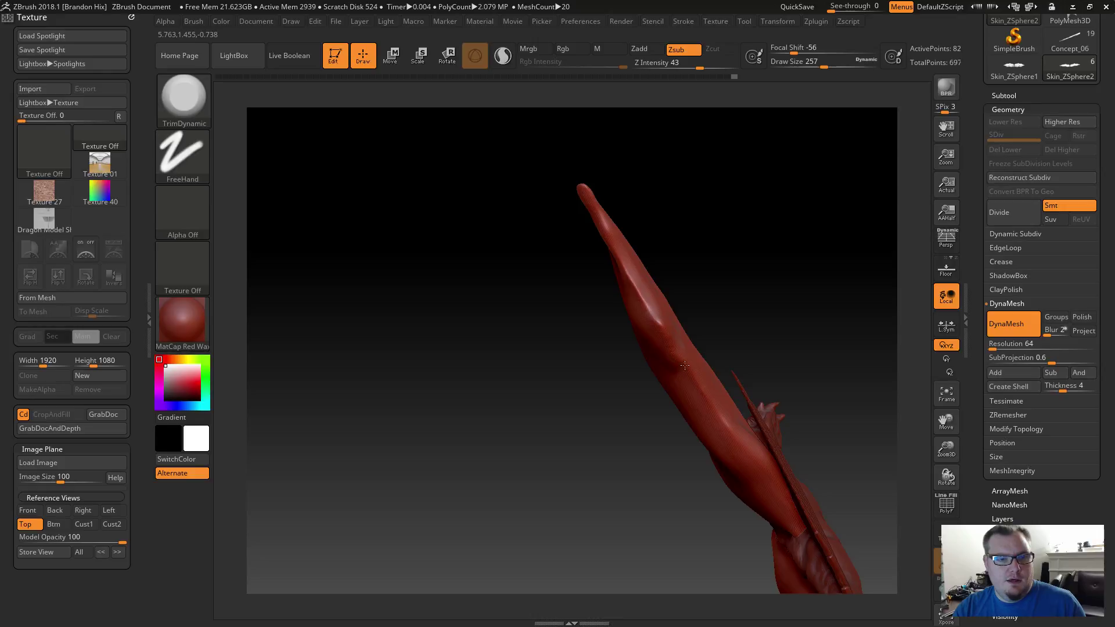
key("shift")
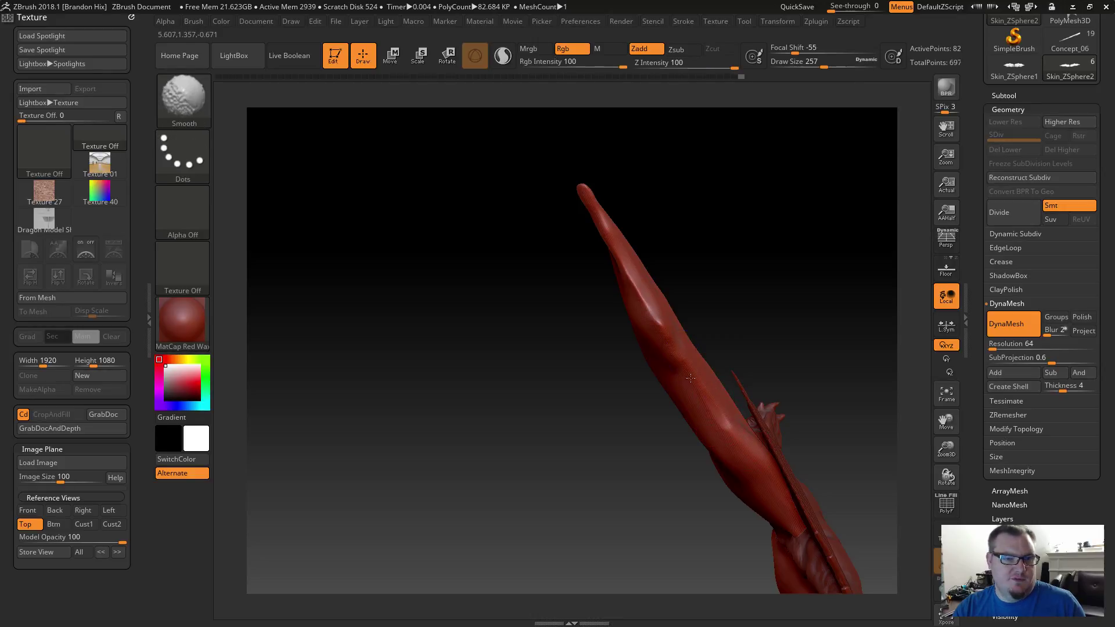
mouse_move(644, 403)
left_mouse_down()
mouse_move(757, 292)
mouse_move(616, 255)
left_mouse_up()
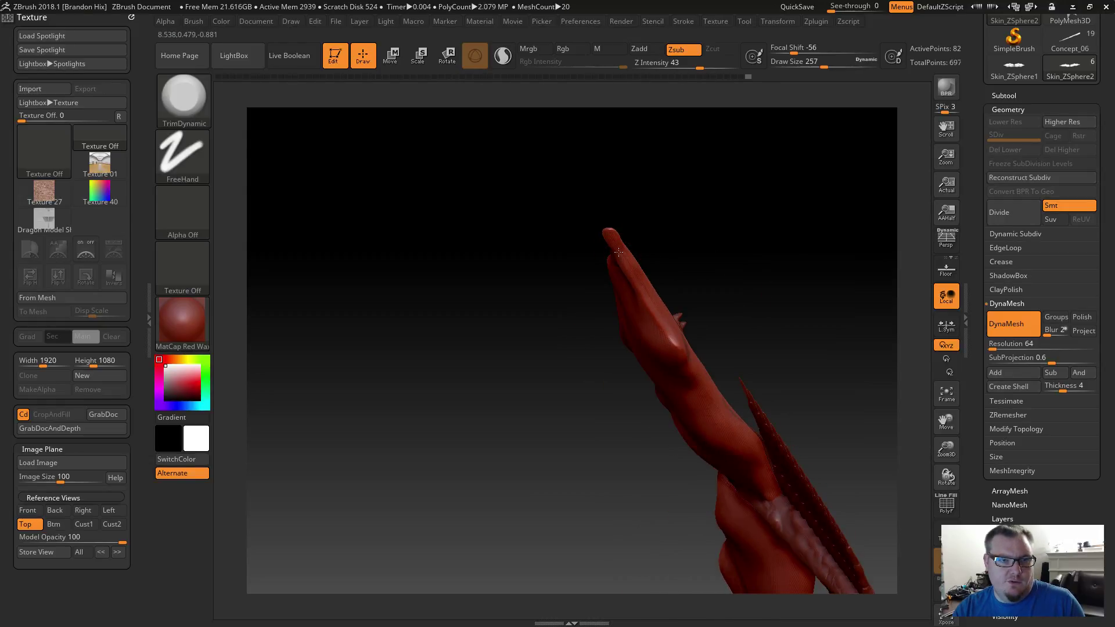
key("shift")
Flatten and smooth the front edge of the outer wing, working from the front joint out toward the wing tip.
left_click_drag(570, 325, 641, 282)
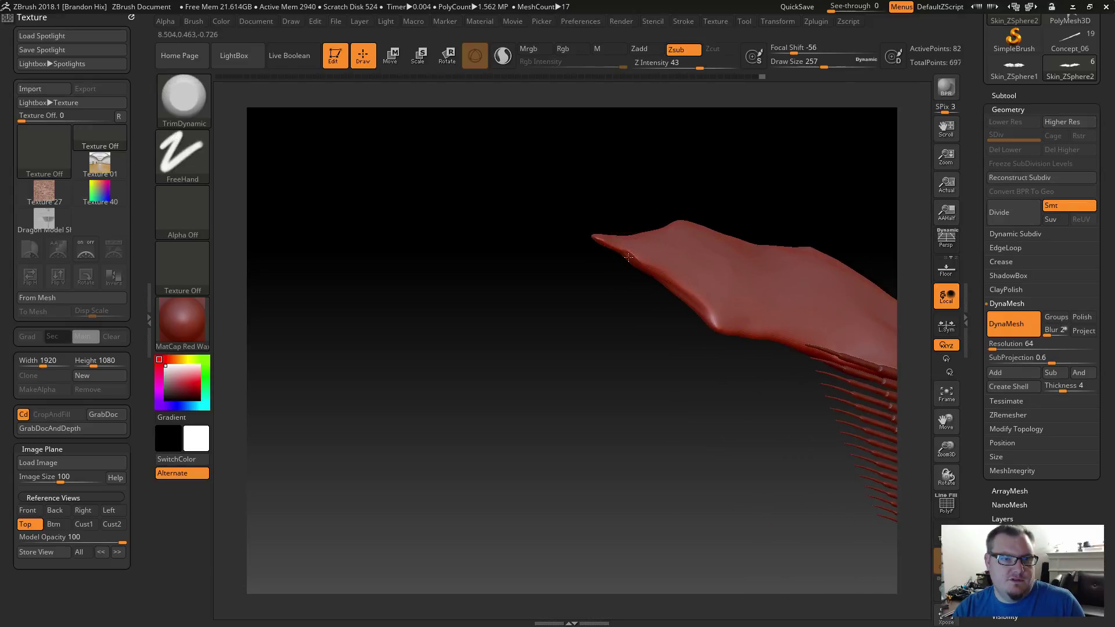
left_click(591, 309, "ctrl+shift")
mouse_move(566, 360)
left_mouse_down()
mouse_move(604, 312)
mouse_move(618, 344)
mouse_move(653, 362)
left_mouse_up()
left_click_drag(673, 326, 619, 268)
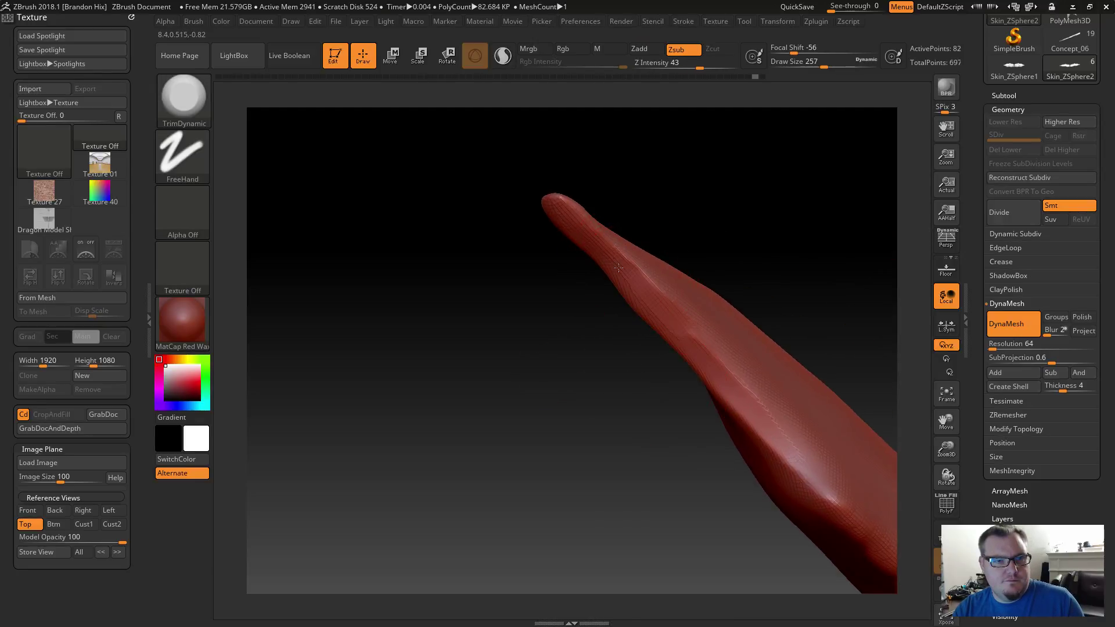
key("shift")
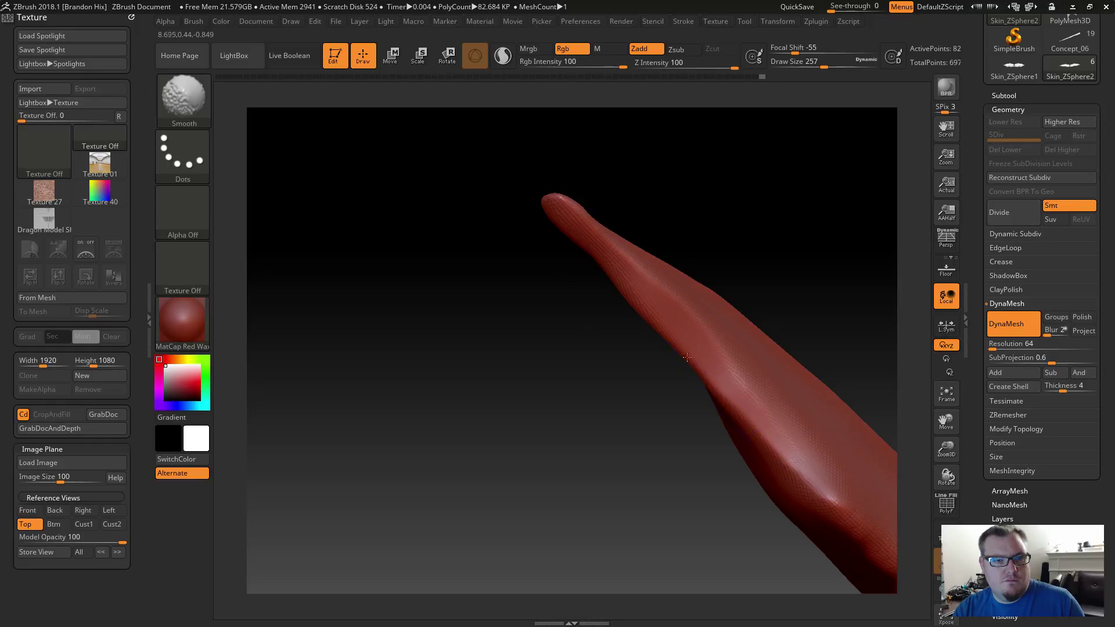
left_click_drag(632, 386, 562, 356)
mouse_move(601, 286)
left_mouse_down()
mouse_move(621, 333)
mouse_move(641, 311)
left_mouse_up()
mouse_move(749, 281)
left_mouse_down()
mouse_move(700, 285)
mouse_move(771, 281)
left_mouse_up()
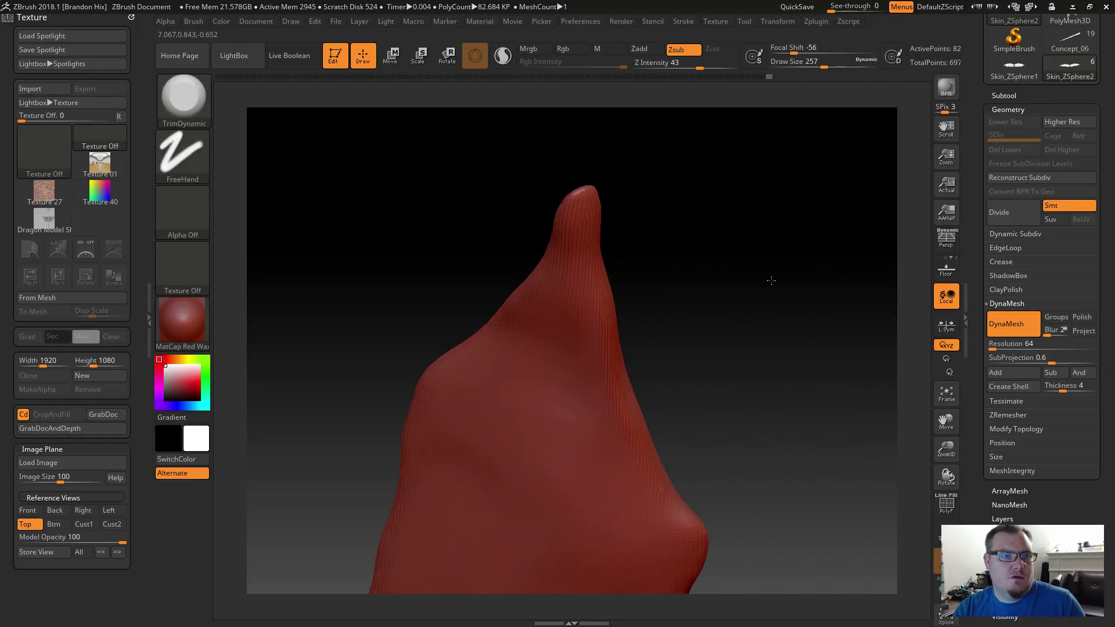
Flatten the wing tip from both sides with the TrimDynamic brush so it tapers more narrowly.
right_click_drag(772, 280, 575, 209)
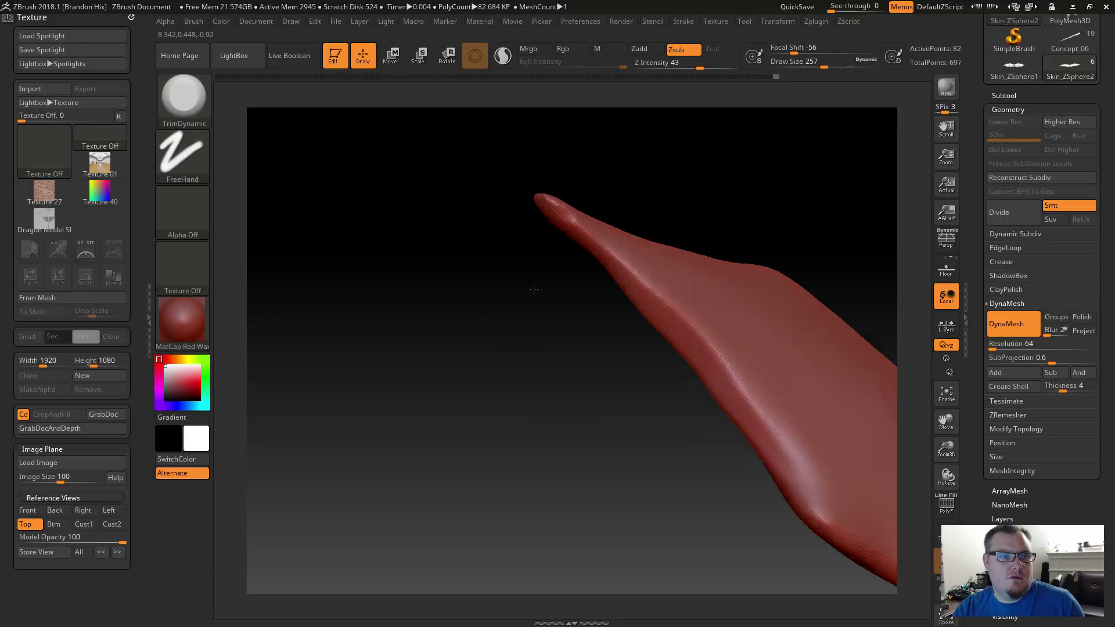
mouse_move(534, 289)
right_mouse_down()
mouse_move(592, 256)
mouse_move(633, 287)
right_mouse_up()
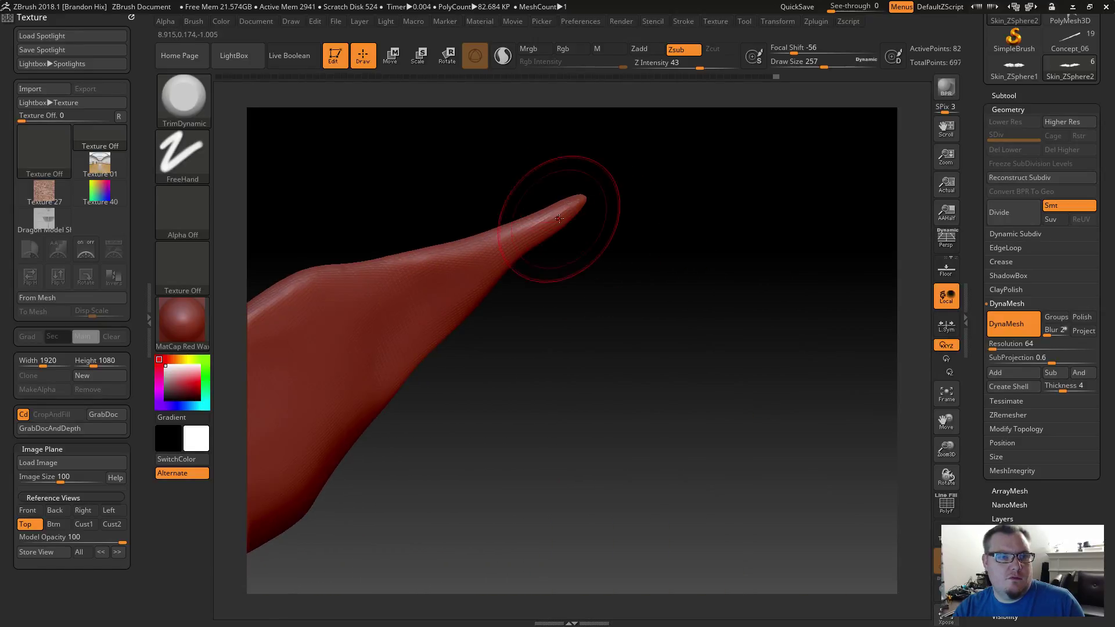
mouse_move(560, 218)
left_mouse_down()
mouse_move(546, 228)
mouse_move(563, 216)
left_mouse_up()
left_click_drag(595, 314, 599, 329)
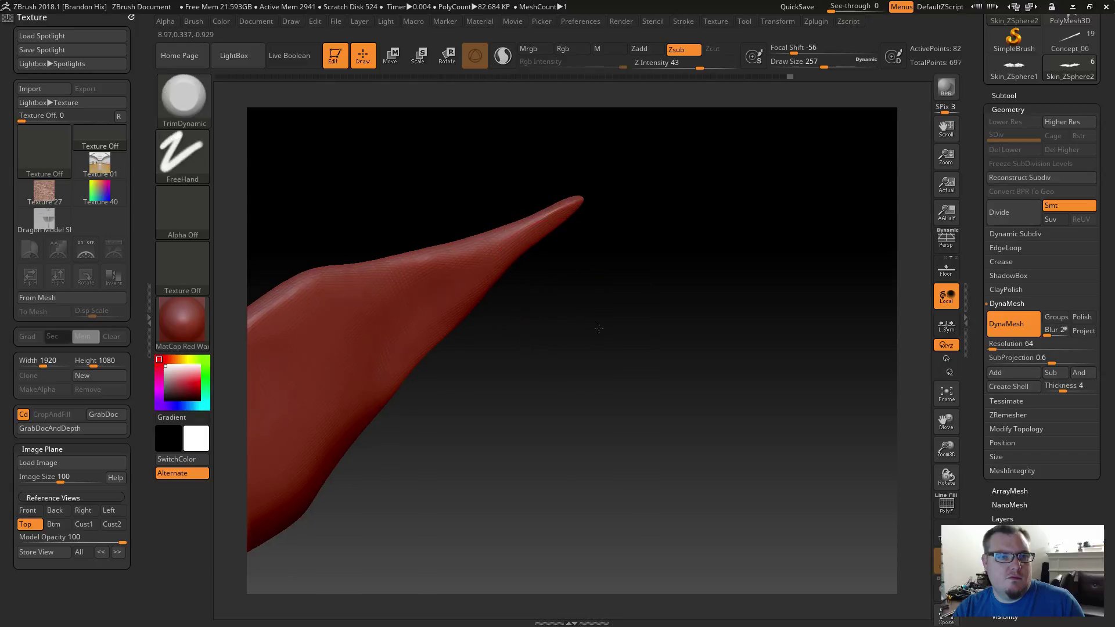
right_click_drag(599, 329, 620, 452)
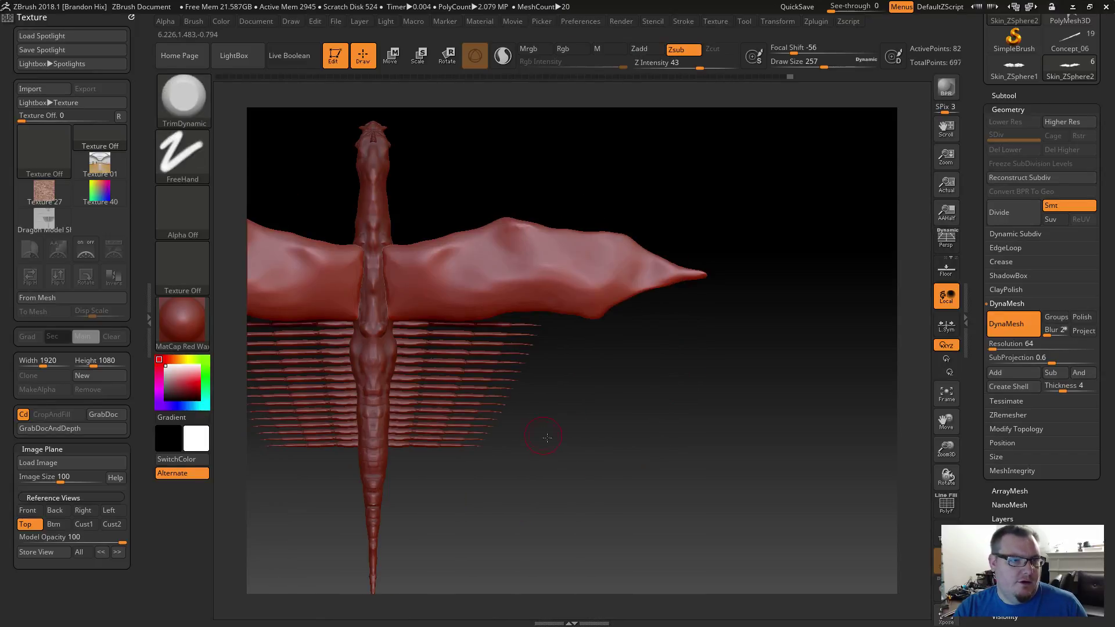
Show the top-view reference and draw the wing's bone lines over it with the Standard brush at size 112.
right_click_drag(547, 438, 658, 468, "alt")
right_click_drag(709, 440, 734, 454, "ctrl")
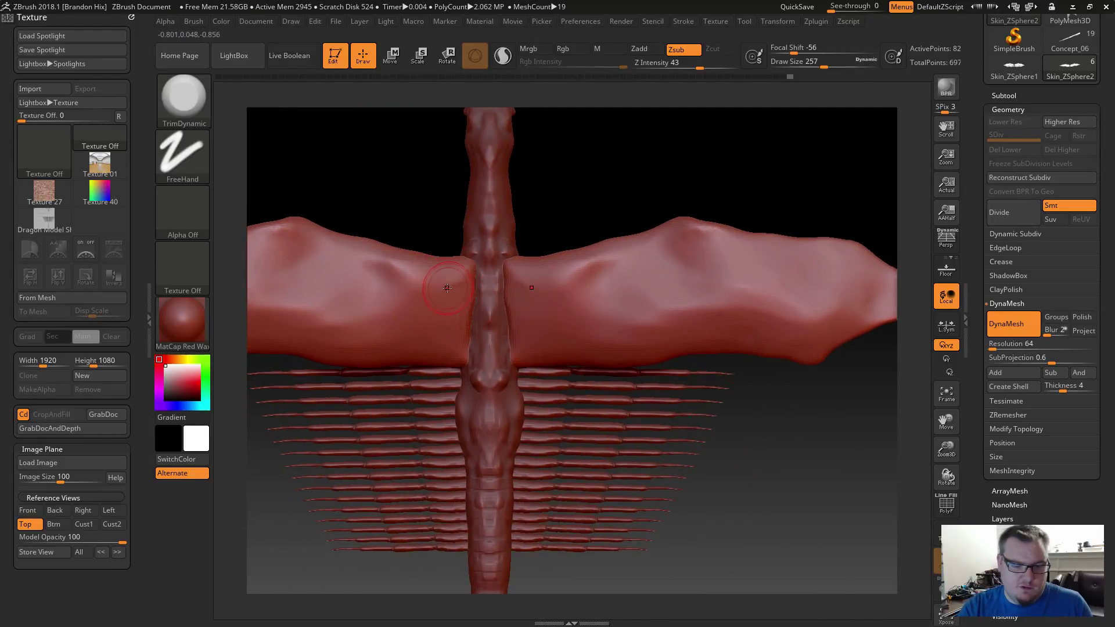
key("b")
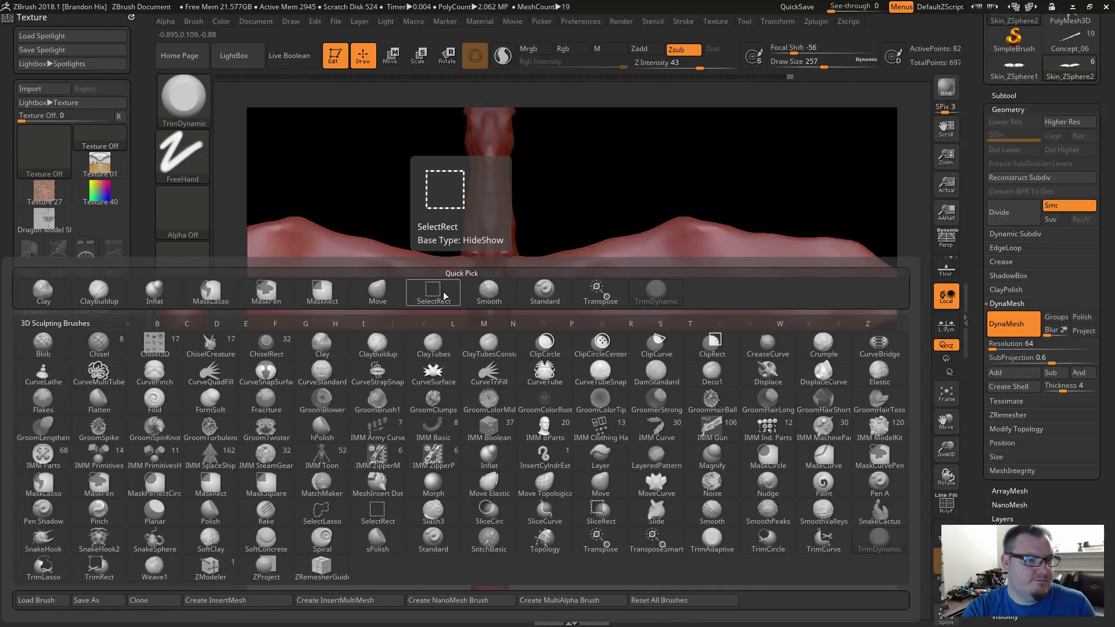
key("s")
key("t")
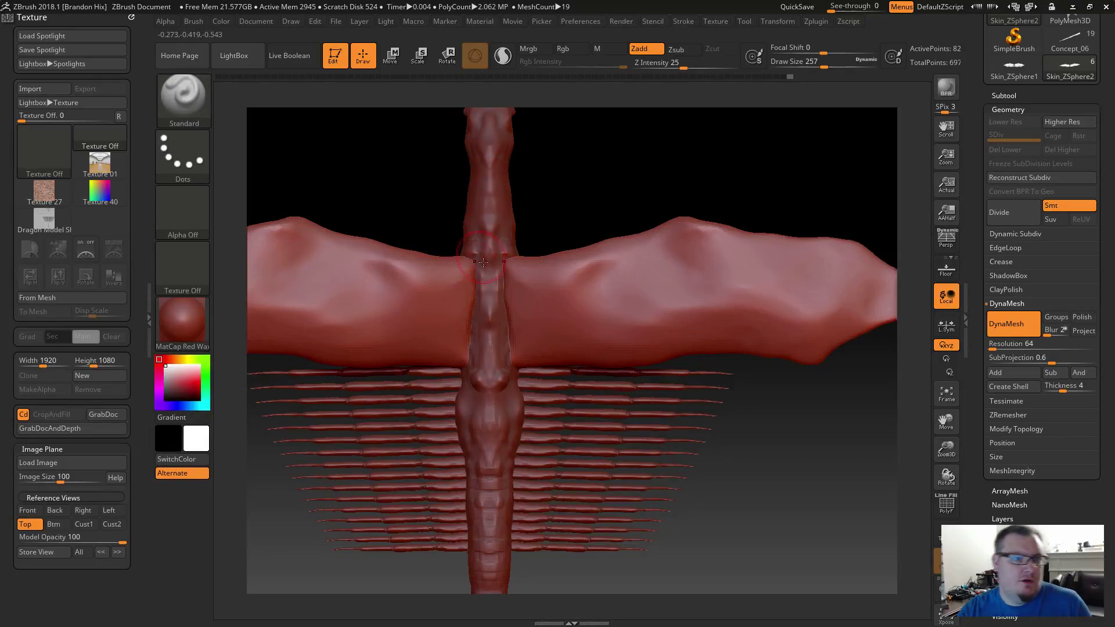
key("s")
left_click_drag(540, 272, 524, 272)
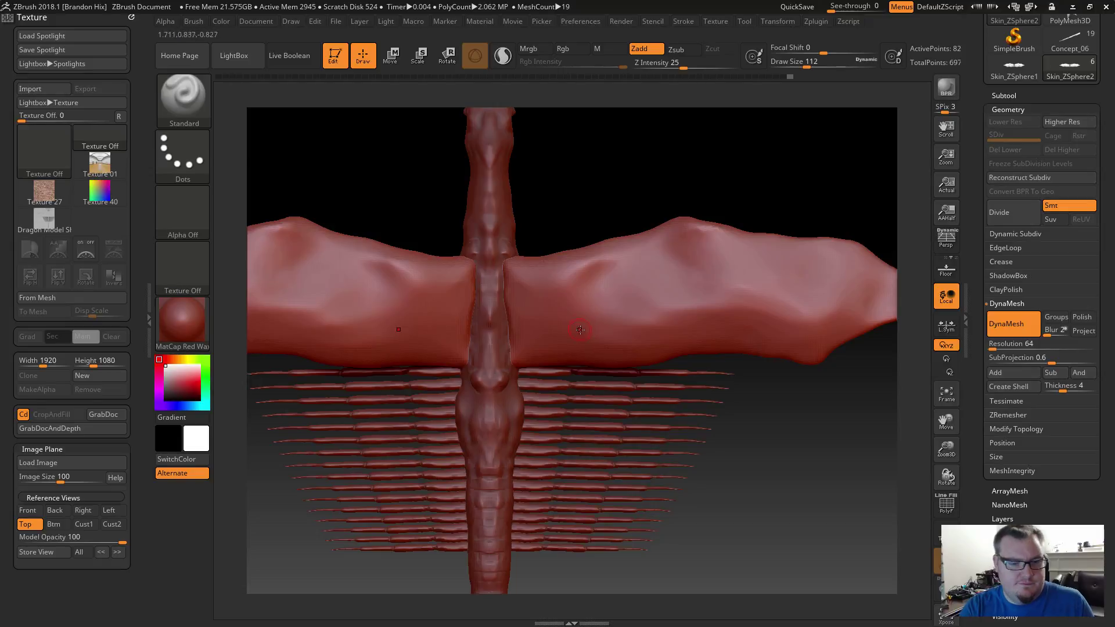
left_click(25, 525)
key("shift+z")
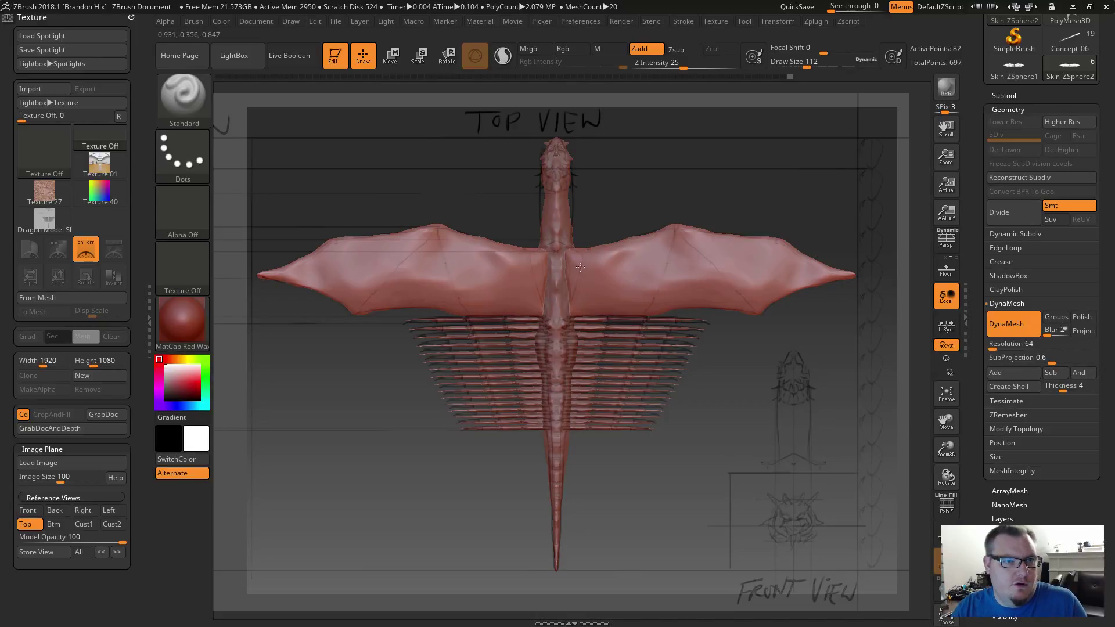
left_click_drag(575, 286, 586, 253)
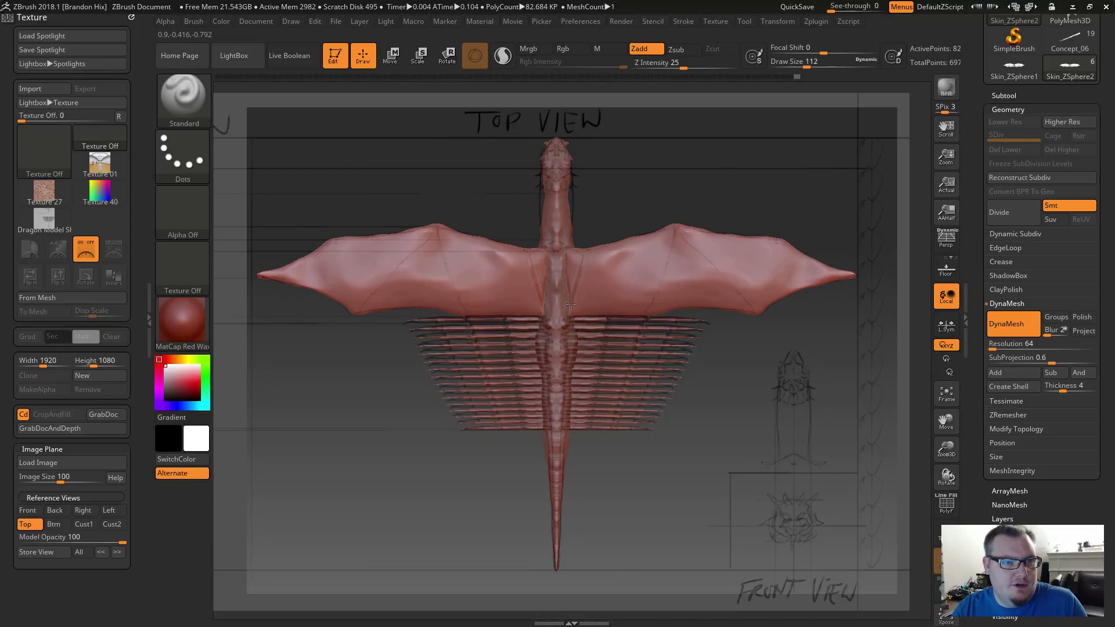
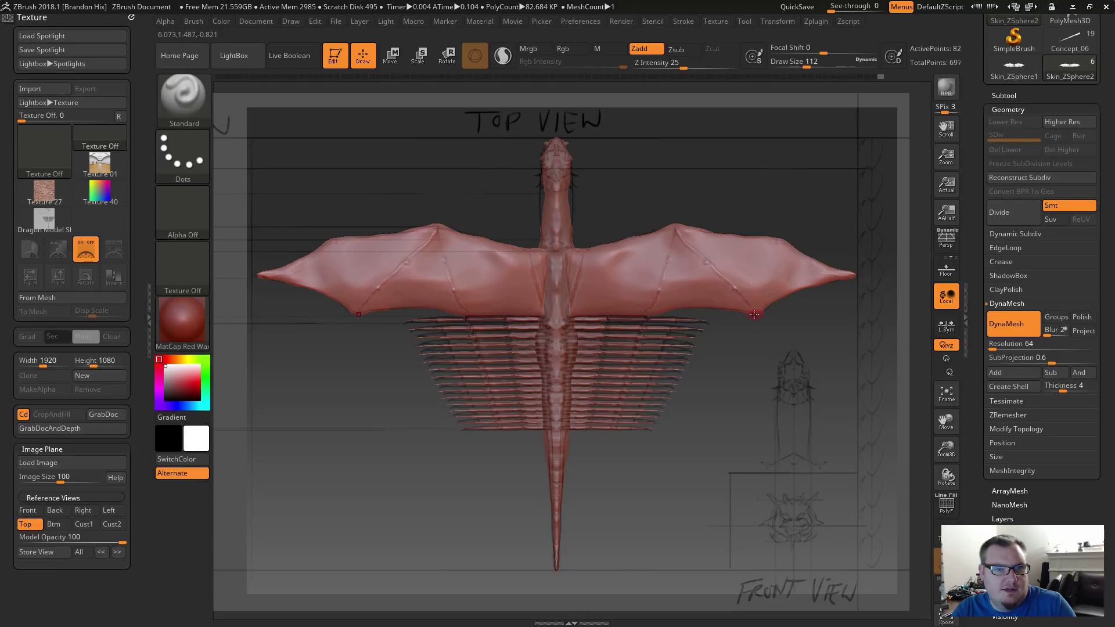
Select the SnakeHook brush and try to pull a claw out of the wing's front mid-joint at size 136.
left_click(181, 102)
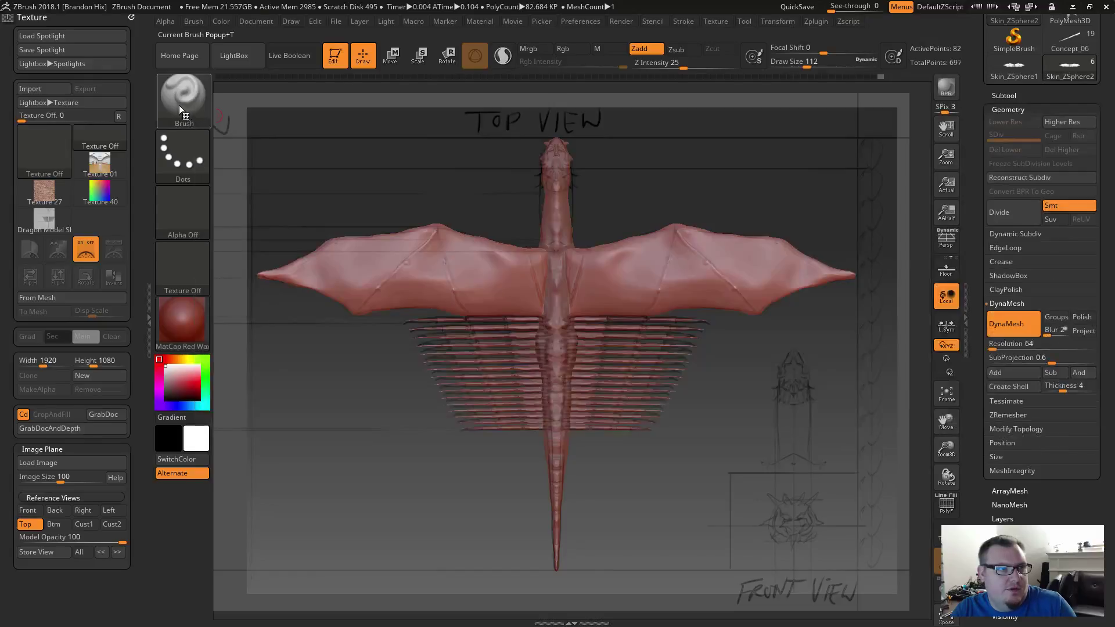
left_click(179, 105)
left_click(262, 356)
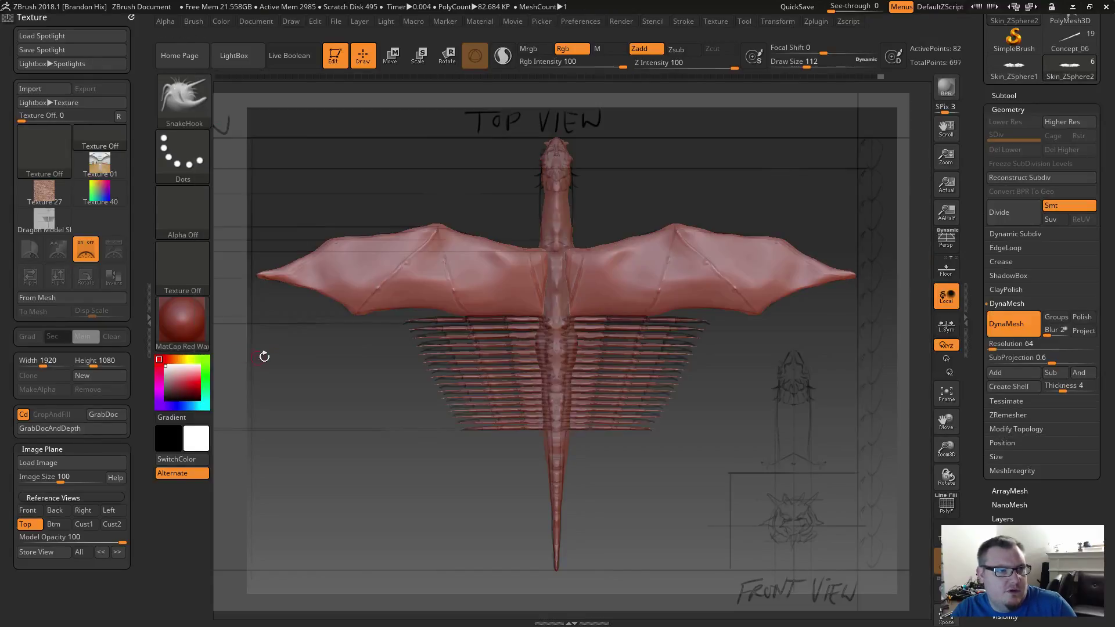
mouse_move(668, 204)
left_mouse_down()
mouse_move(660, 222)
mouse_move(670, 219)
left_mouse_up()
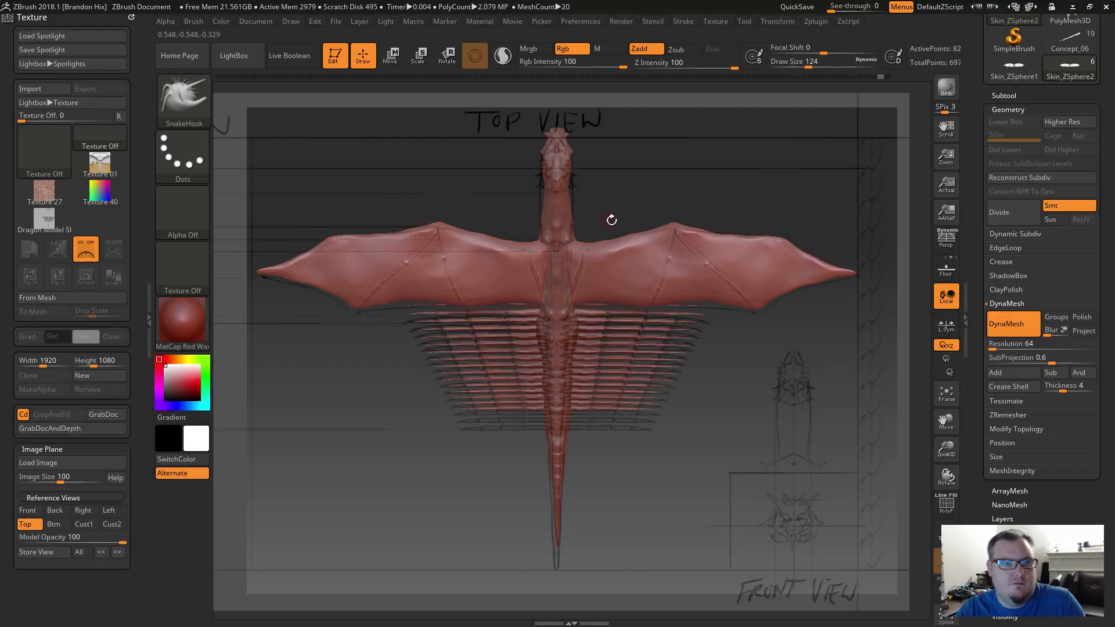
left_click_drag(667, 201, 742, 240, "alt")
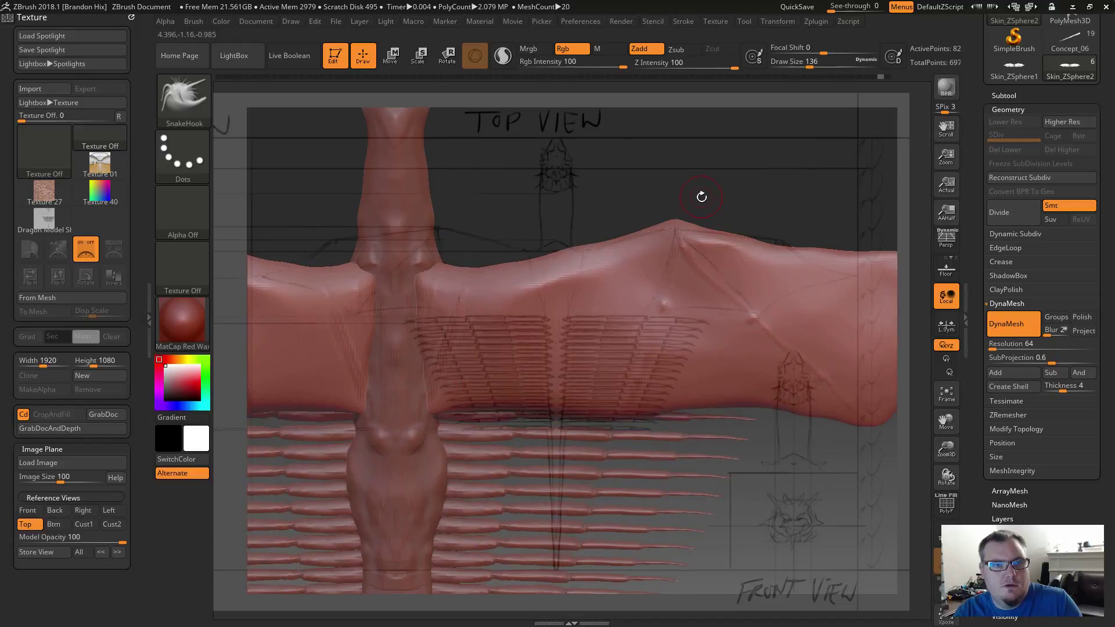
mouse_move(699, 197)
left_mouse_down("alt")
mouse_move(678, 251)
mouse_move(694, 159)
left_mouse_up("alt")
key("ctrl+z")
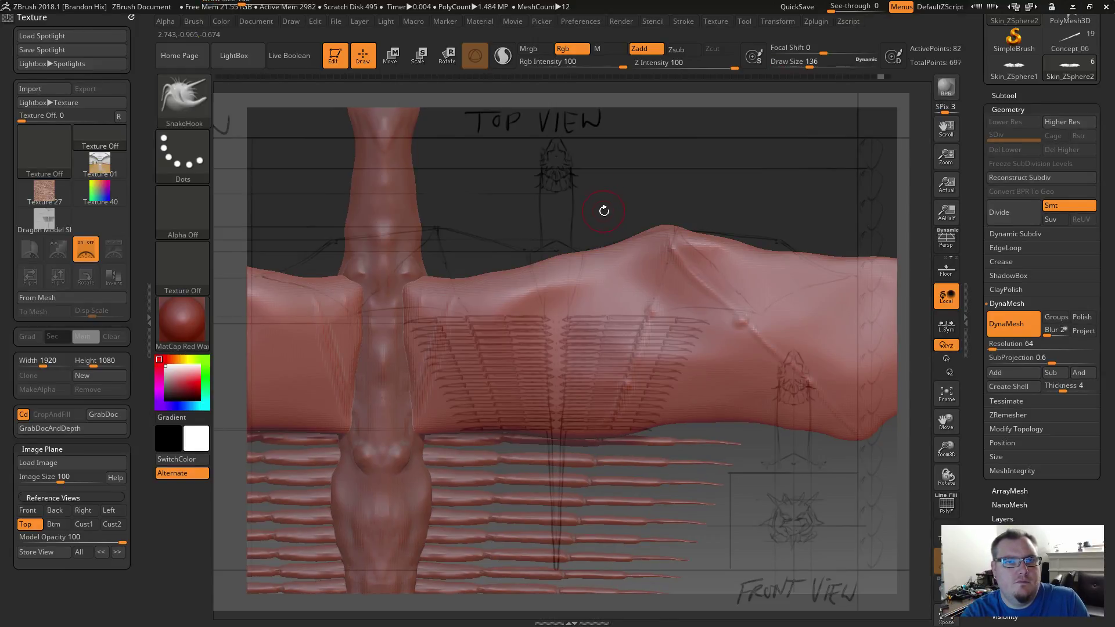
Set the brush size to 251, pull a pointed claw forward from the wing's front mid-joint and smooth it.
key("s")
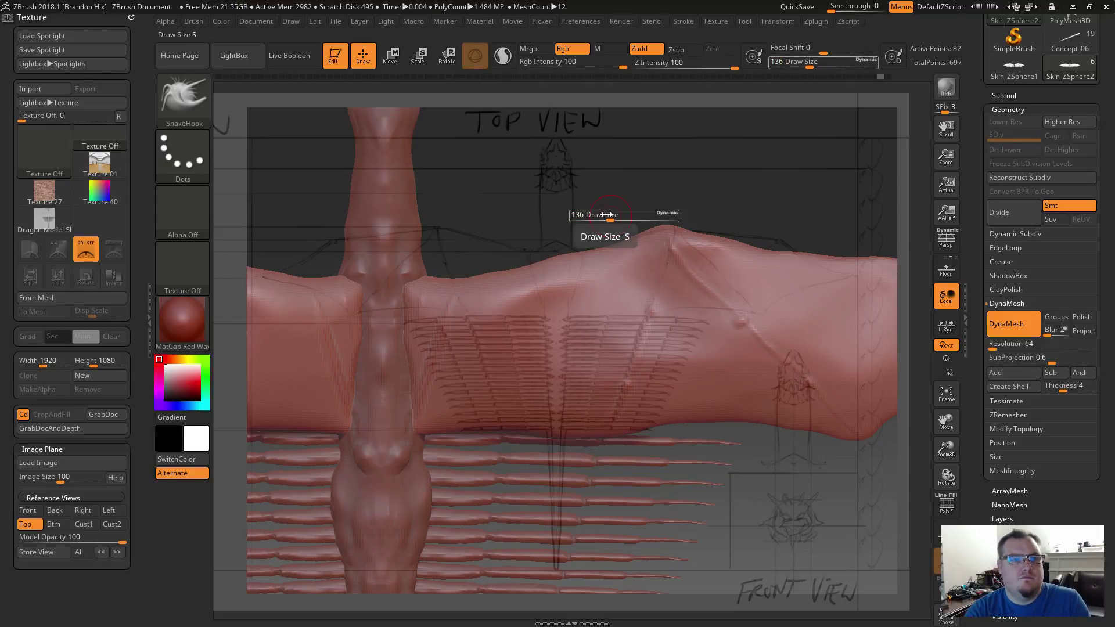
left_click_drag(621, 217, 708, 183)
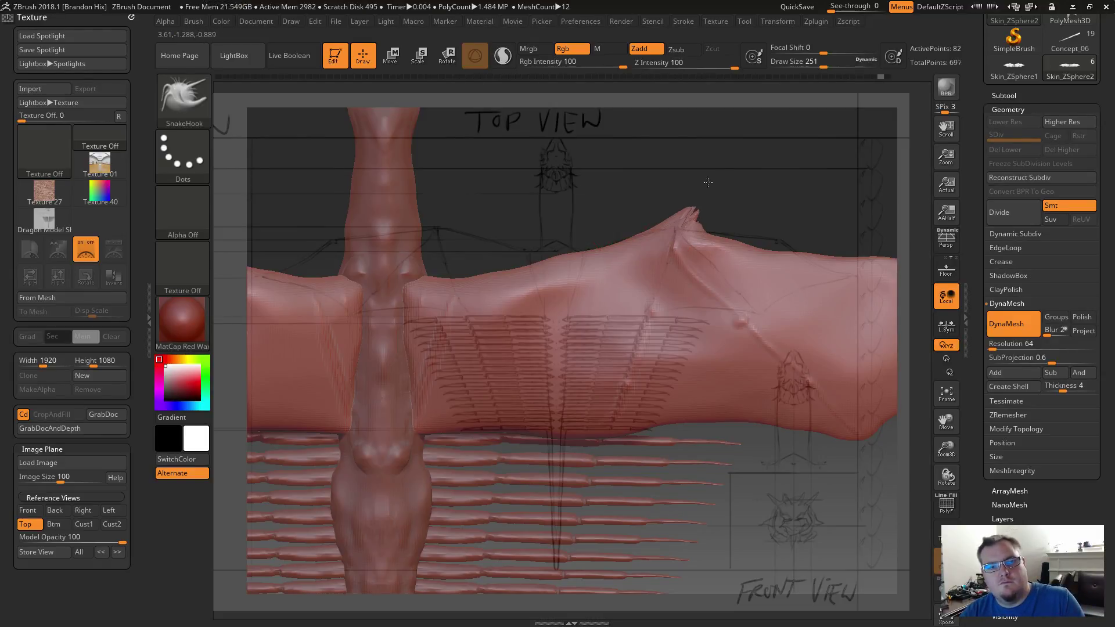
key("ctrl+z")
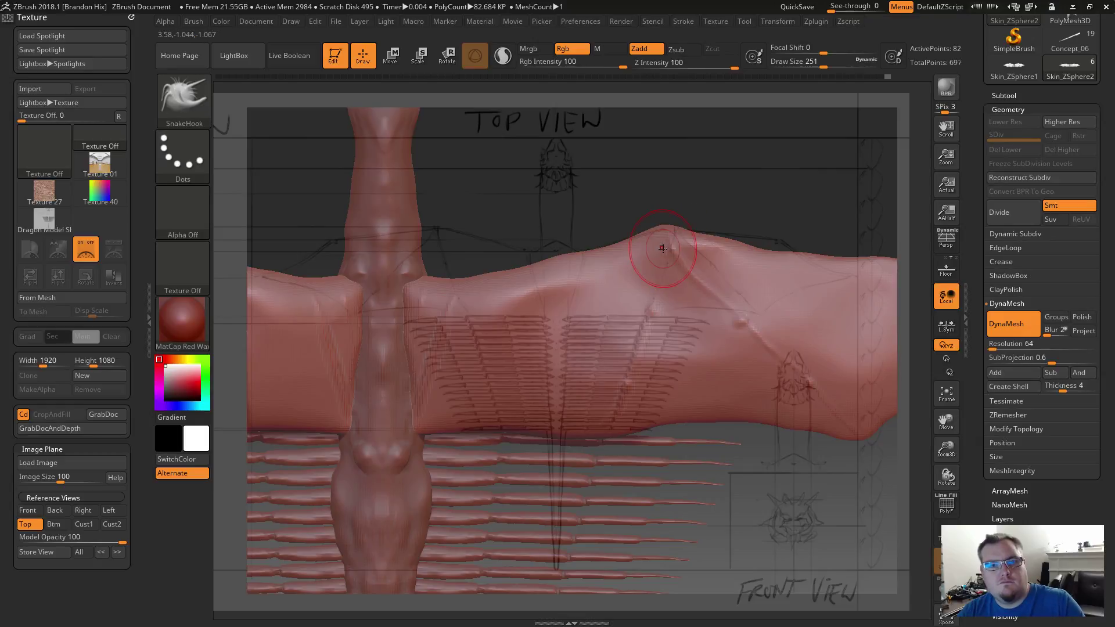
mouse_move(605, 172)
left_mouse_down()
mouse_move(691, 195)
mouse_move(718, 269)
mouse_move(715, 169)
mouse_move(717, 198)
mouse_move(700, 213)
mouse_move(644, 199)
mouse_move(681, 178)
mouse_move(680, 225)
left_mouse_up()
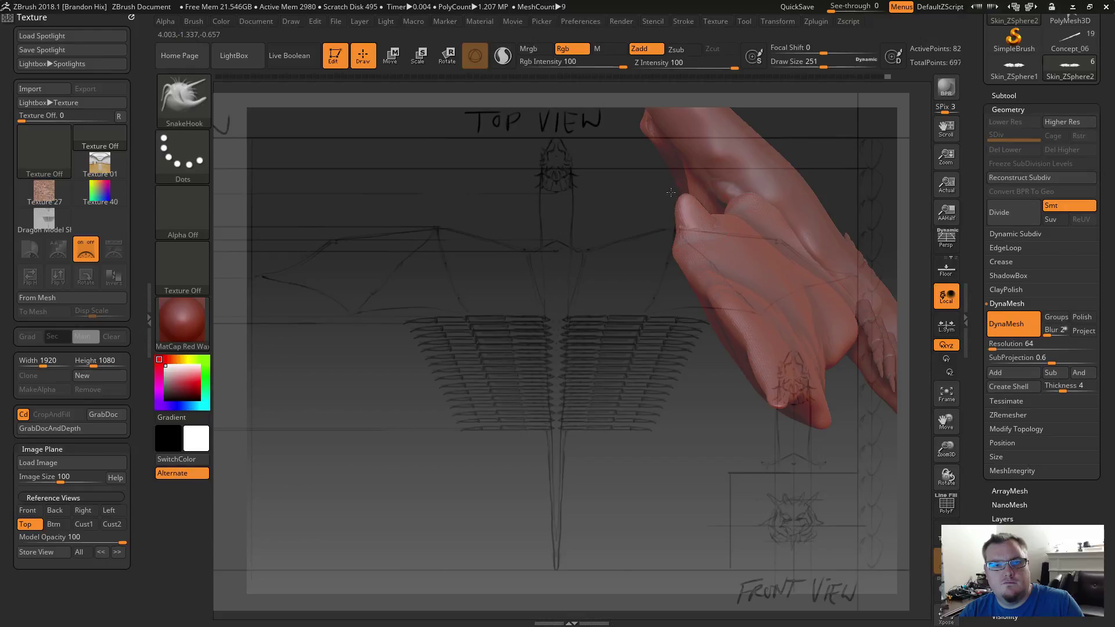
mouse_move(622, 207)
left_mouse_down()
mouse_move(688, 212)
mouse_move(689, 176)
mouse_move(679, 204)
left_mouse_up()
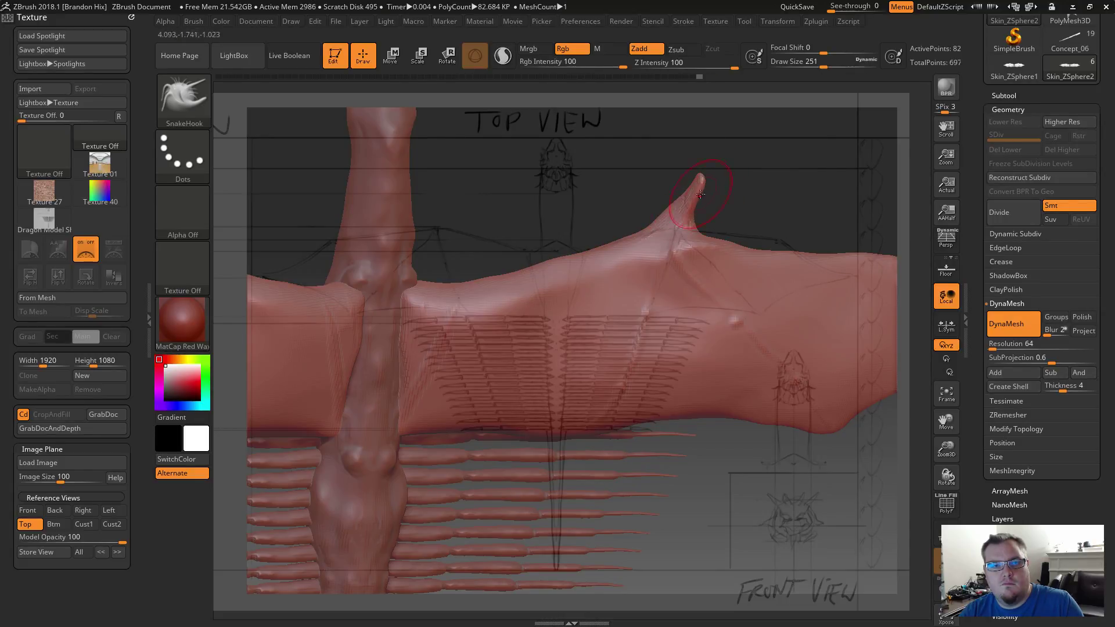
left_click_drag(705, 176, 710, 182)
mouse_move(720, 197)
left_mouse_down()
mouse_move(825, 201)
mouse_move(720, 196)
left_mouse_up()
left_click_drag(702, 197, 705, 197, "shift")
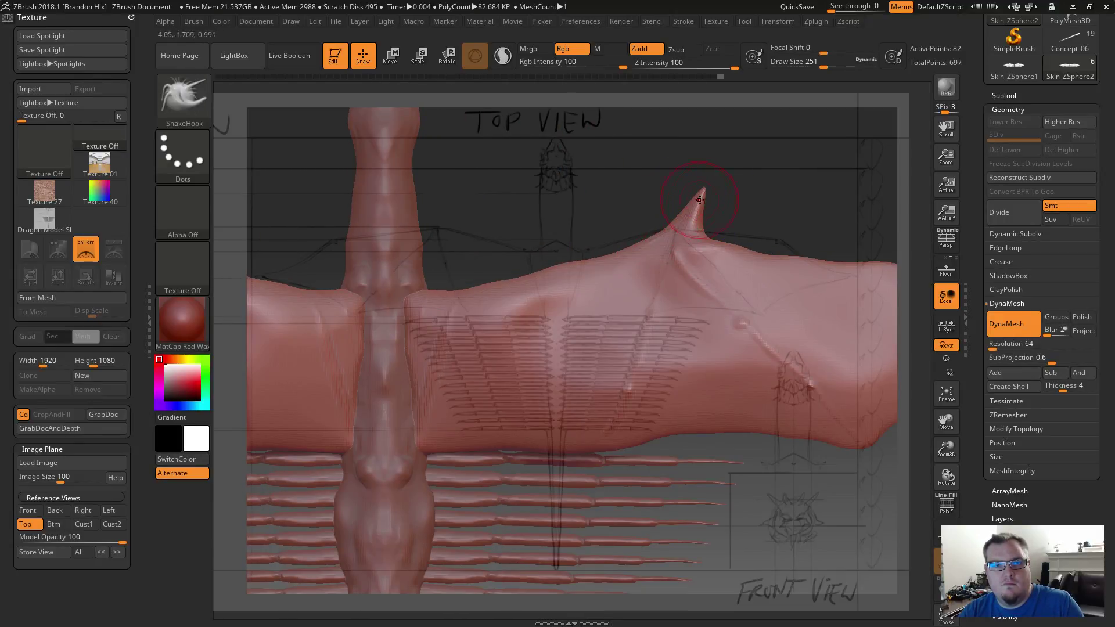
Pull a short claw from the outer front corner of the wing and lengthen the wing tip, smoothing both to points.
left_click_drag(763, 219, 686, 238, "alt")
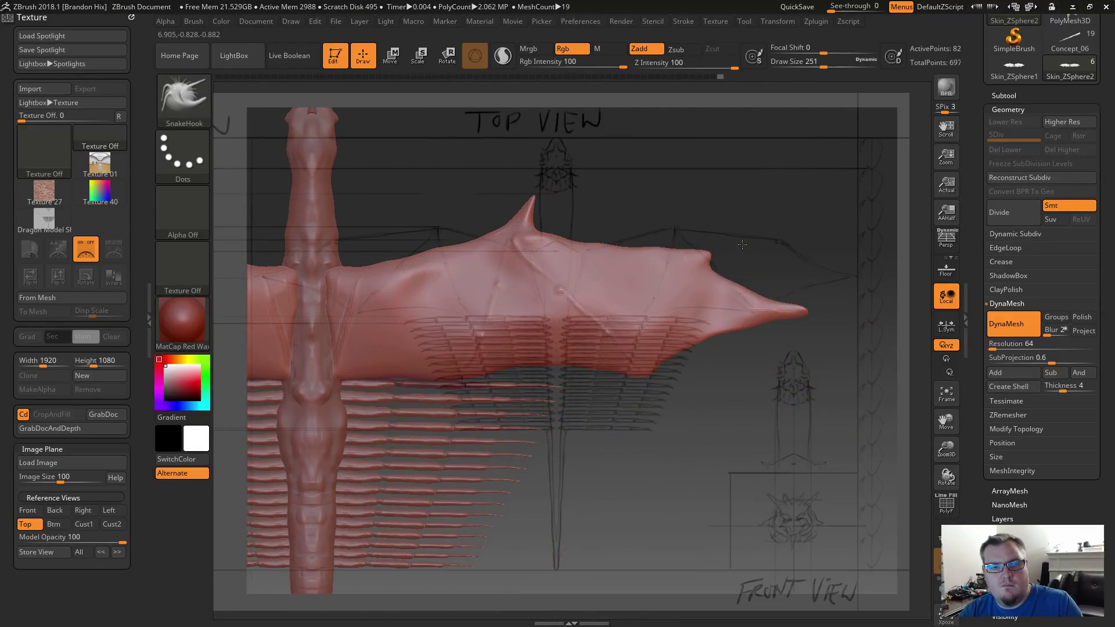
key("shift")
left_click_drag(720, 260, 712, 272, "shift")
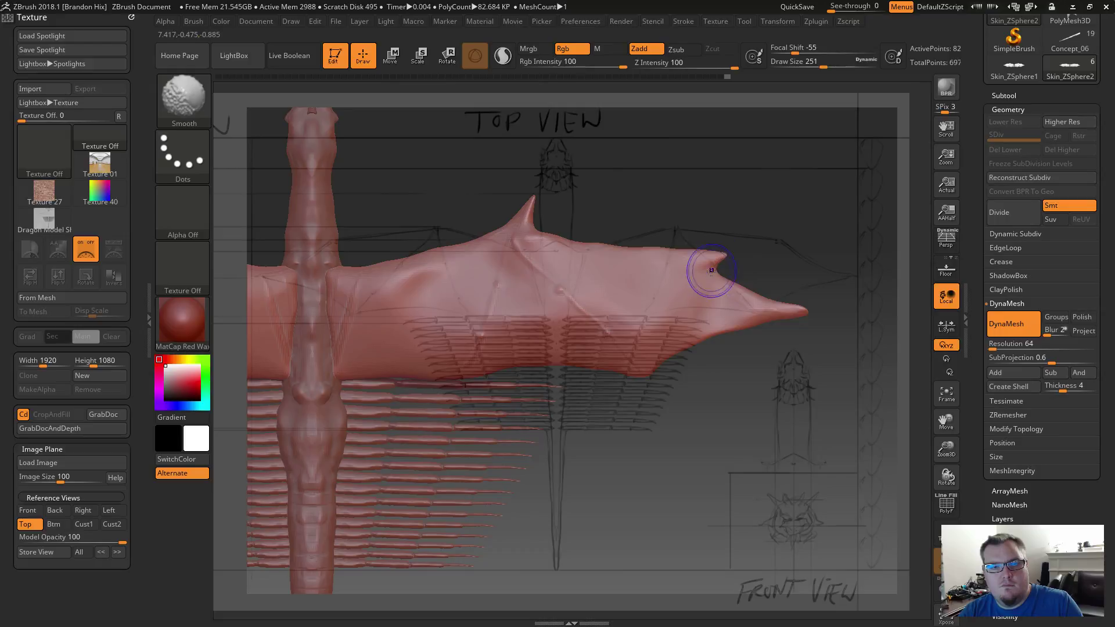
left_click_drag(804, 313, 812, 313)
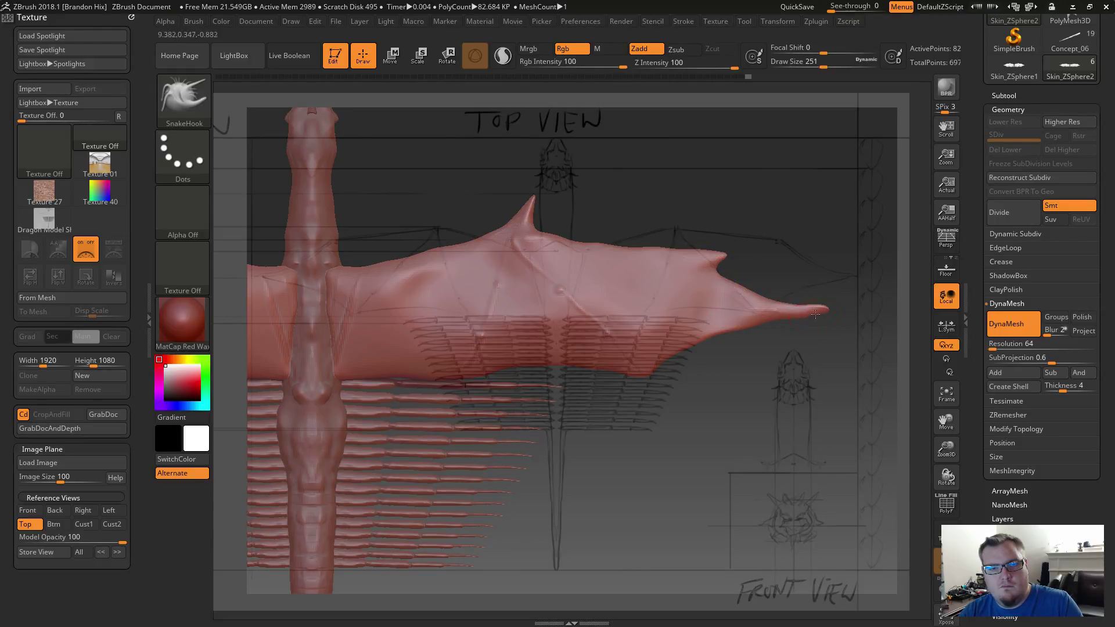
left_click_drag(815, 306, 820, 308, "shift")
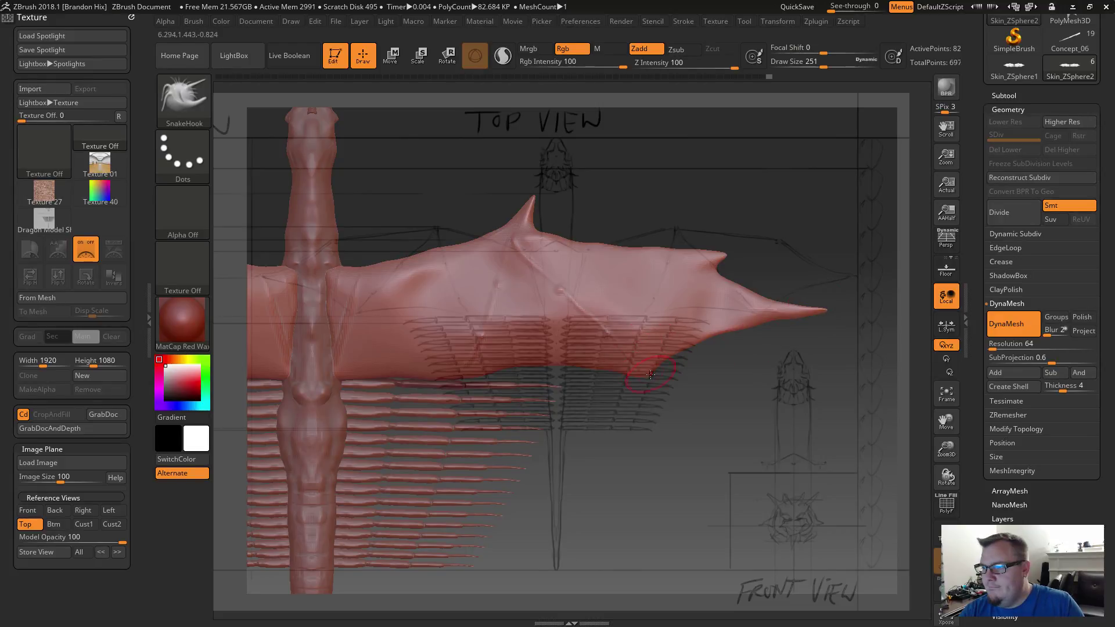
Hide the reference and pull the wing's rear bulge out into a pointed claw.
left_click_drag(651, 375, 651, 376)
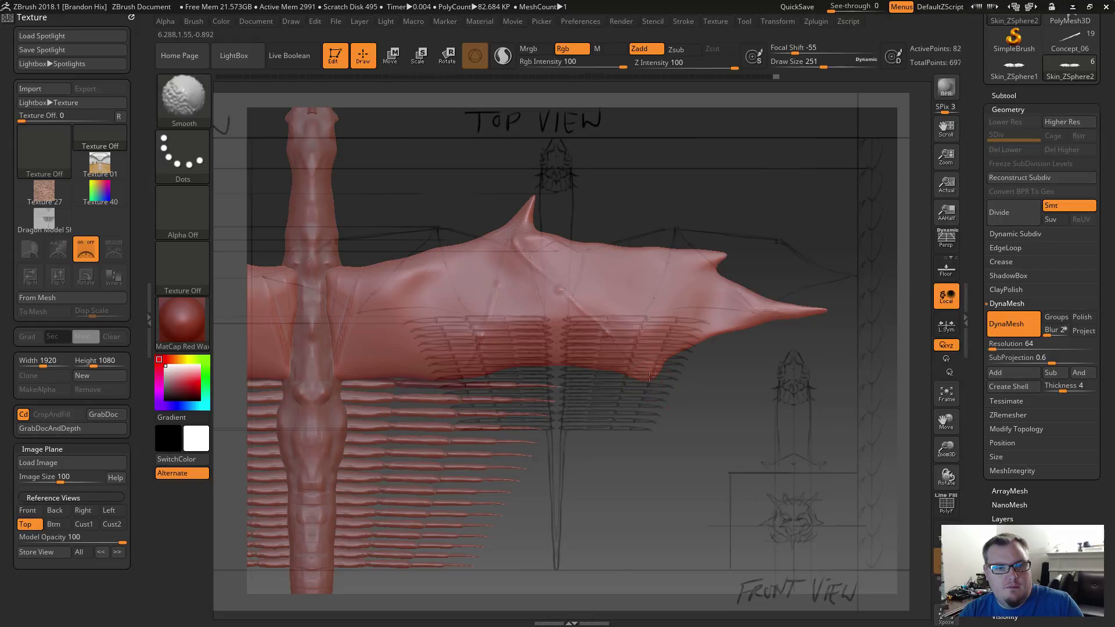
mouse_move(706, 439)
left_mouse_down()
mouse_move(662, 401)
mouse_move(724, 440)
left_mouse_up()
key("shift+z")
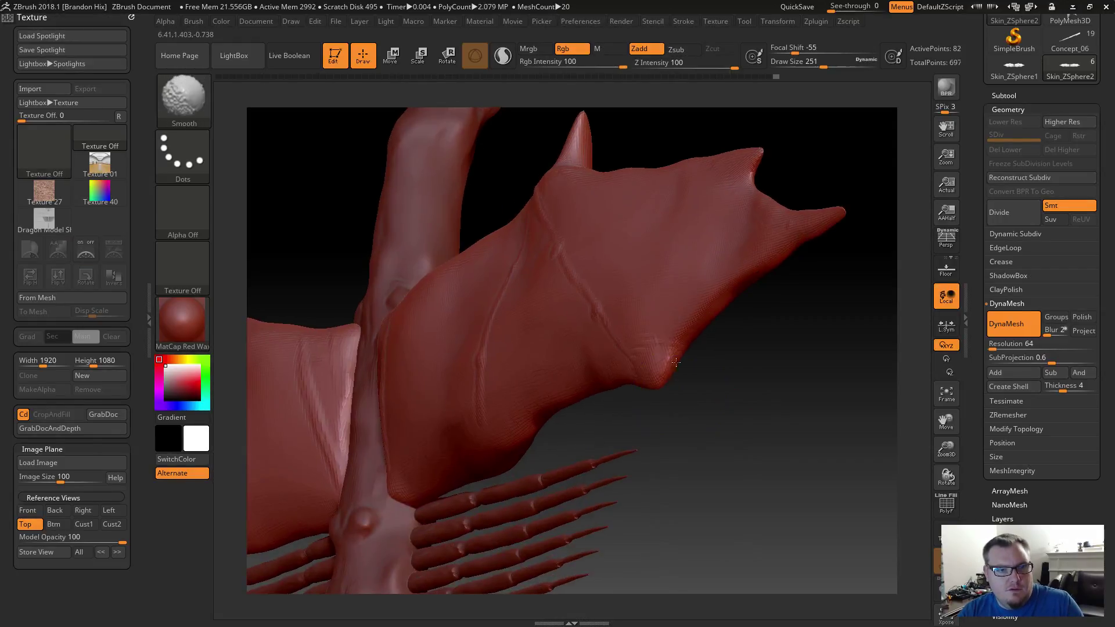
left_click_drag(669, 354, 662, 408, "shift")
Set the brush size to 128, extend the claw at the wing's outer front corner and smooth it to a sharper point.
type("s128")
key("Return")
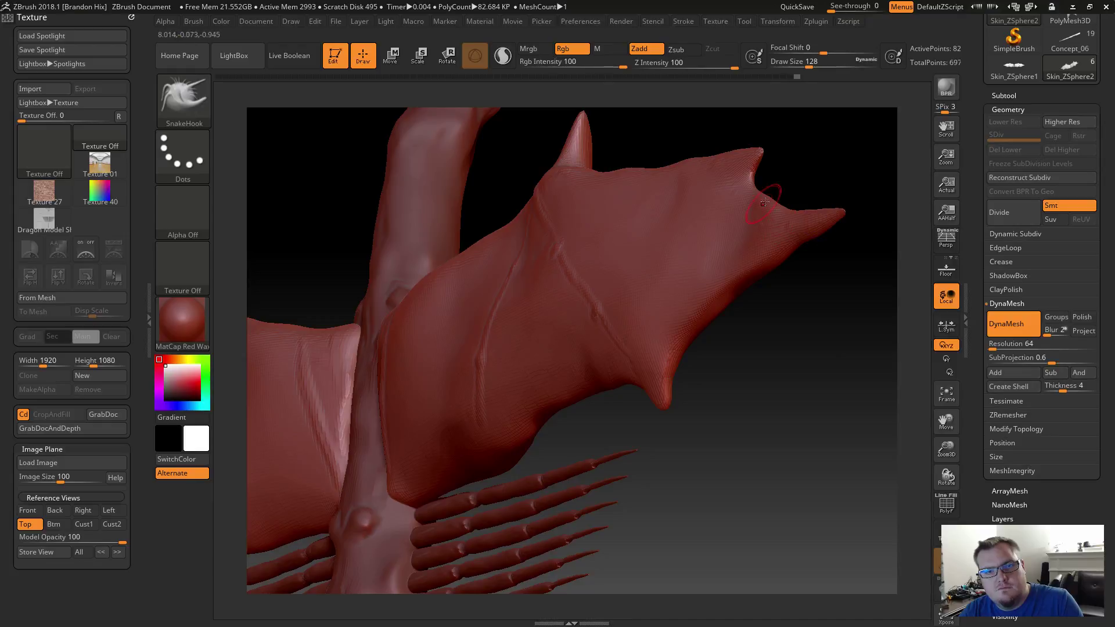
mouse_move(766, 148)
left_mouse_down()
mouse_move(814, 161)
mouse_move(846, 202)
mouse_move(756, 161)
left_mouse_up()
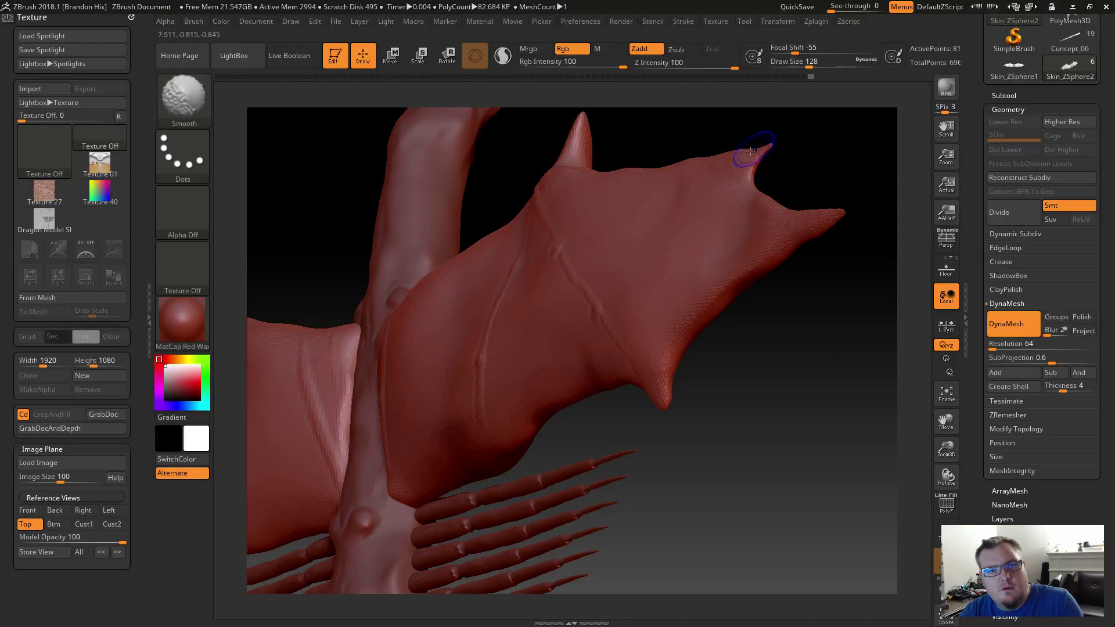
left_click_drag(855, 242, 840, 230, "shift")
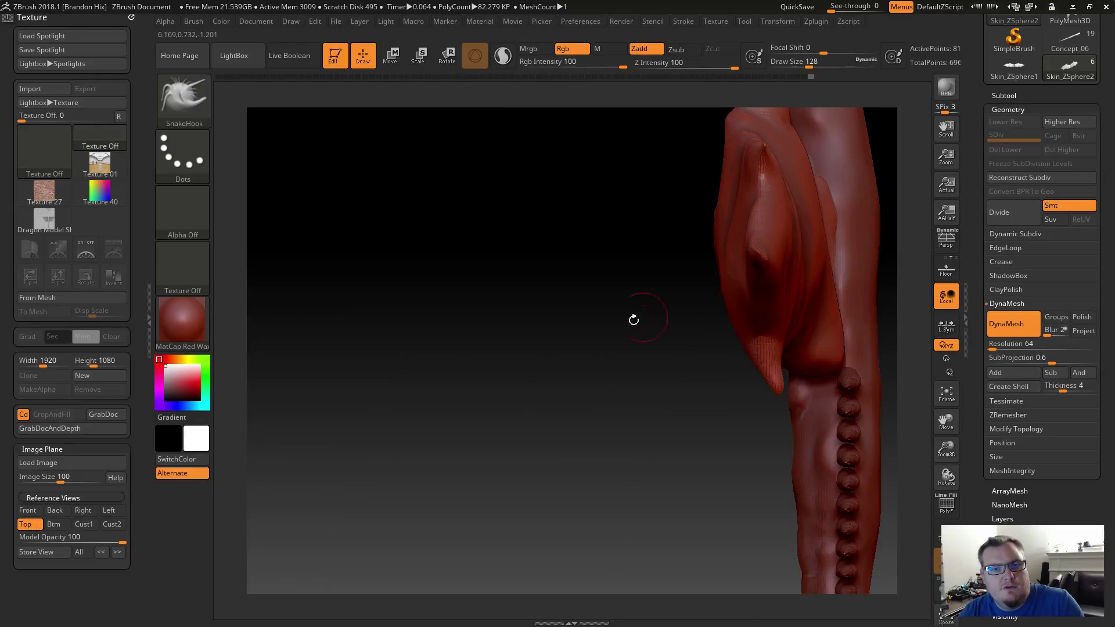
Pull a small claw out of the wing's rear edge at the end of the inner bone line with SnakeHook and smooth it.
mouse_move(635, 319)
left_mouse_down()
mouse_move(658, 327)
mouse_move(673, 395)
left_mouse_up()
key("shift")
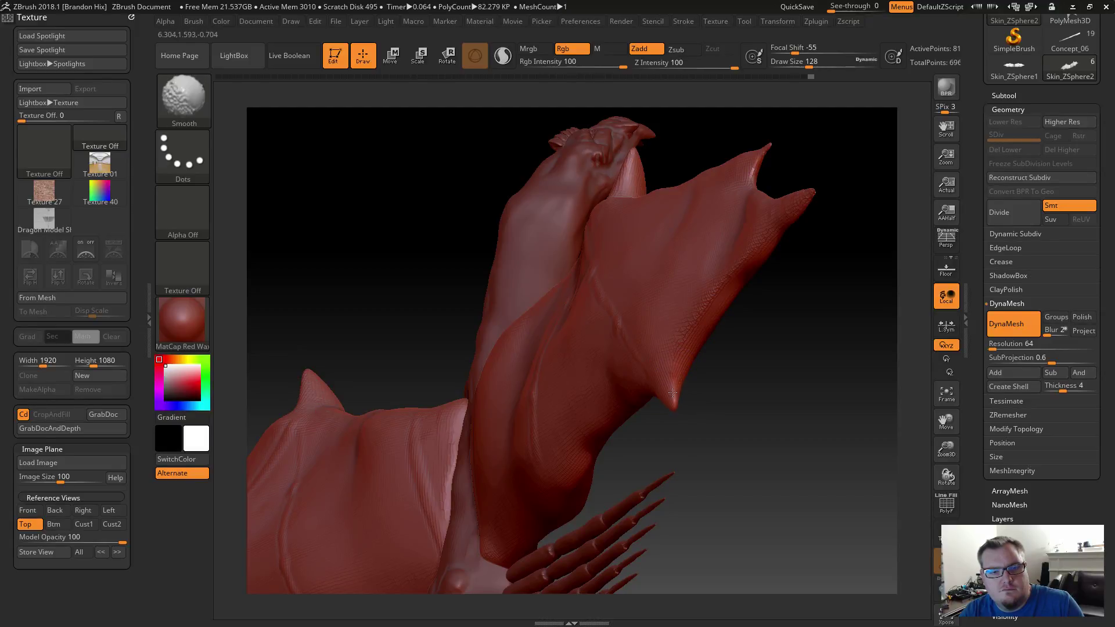
left_click_drag(697, 435, 729, 444)
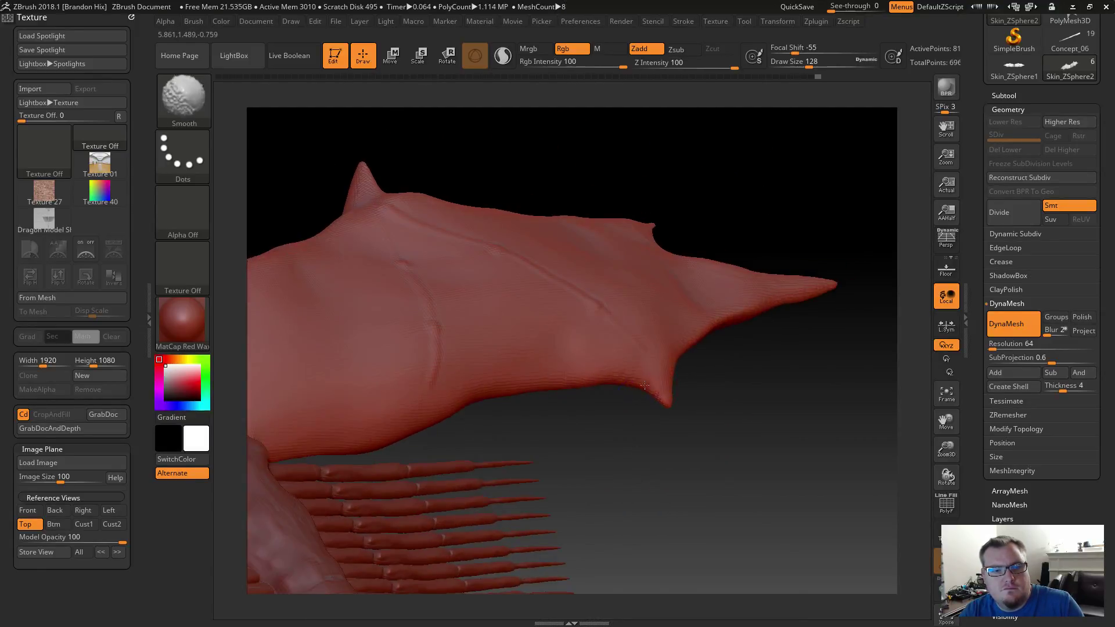
mouse_move(522, 402)
left_mouse_down()
mouse_move(514, 447)
mouse_move(565, 400)
mouse_move(566, 424)
mouse_move(437, 419)
left_mouse_up()
mouse_move(465, 443)
left_mouse_down()
mouse_move(438, 430)
mouse_move(468, 443)
left_mouse_up()
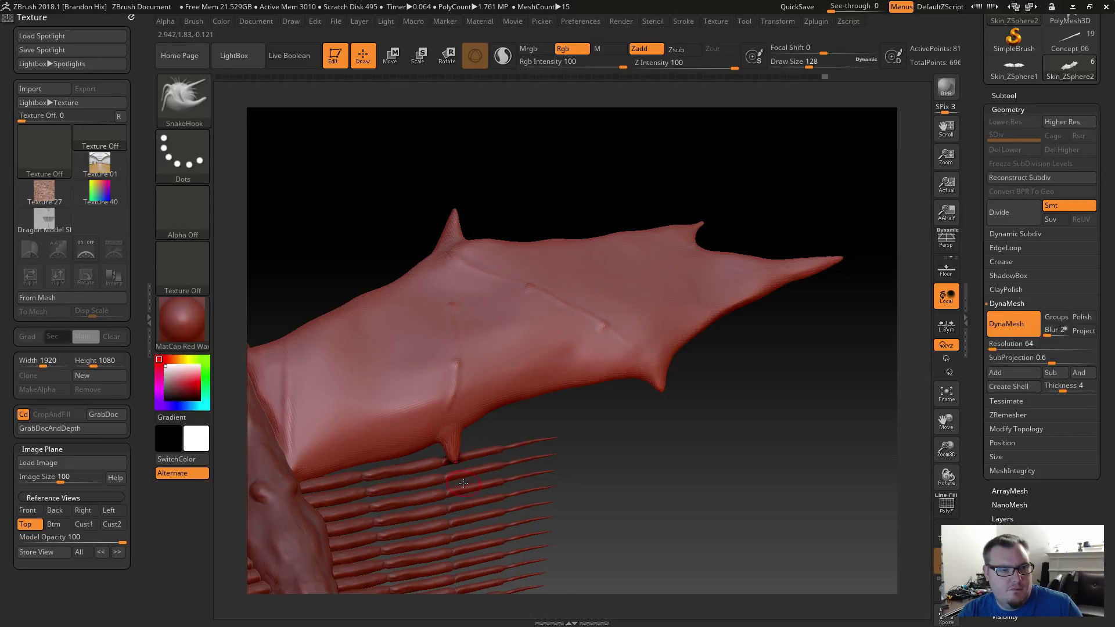
mouse_move(463, 484)
left_mouse_down()
mouse_move(465, 450)
mouse_move(454, 445)
left_mouse_up()
key("shift")
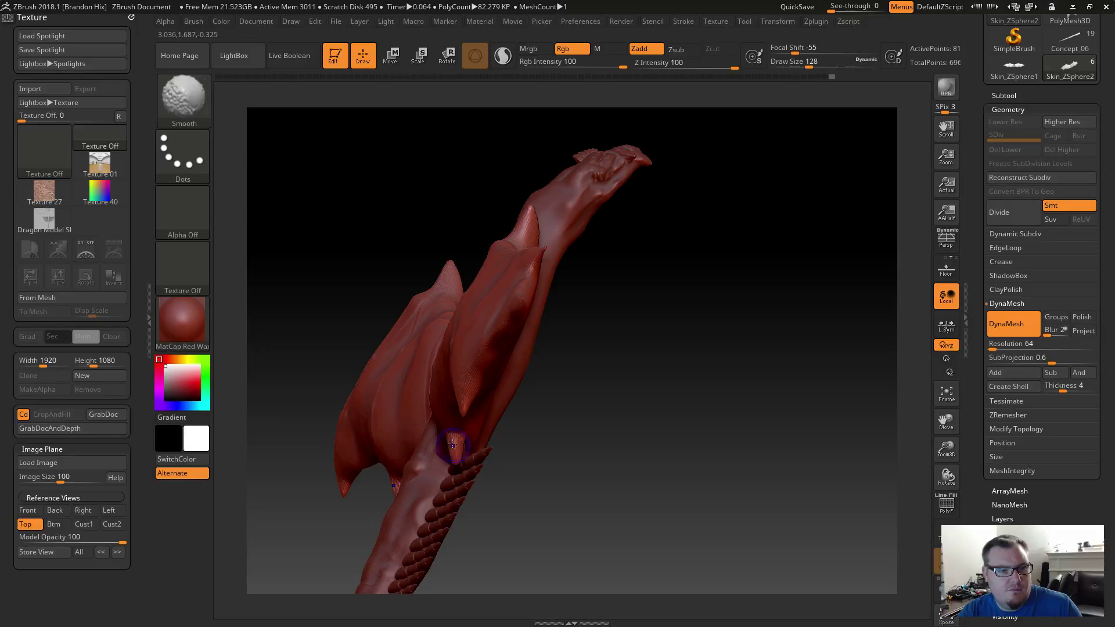
Remesh the wings with DynaMesh and smooth the base of the inner rear-edge claw.
left_click_drag(528, 424, 578, 458, "ctrl")
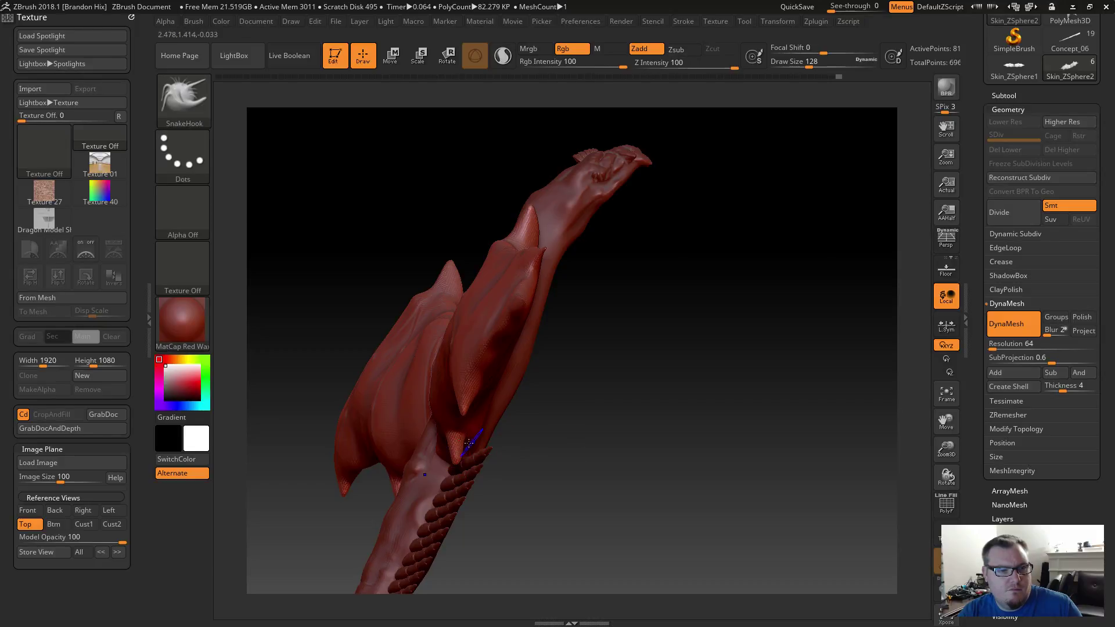
left_click_drag(467, 444, 577, 469, "shift")
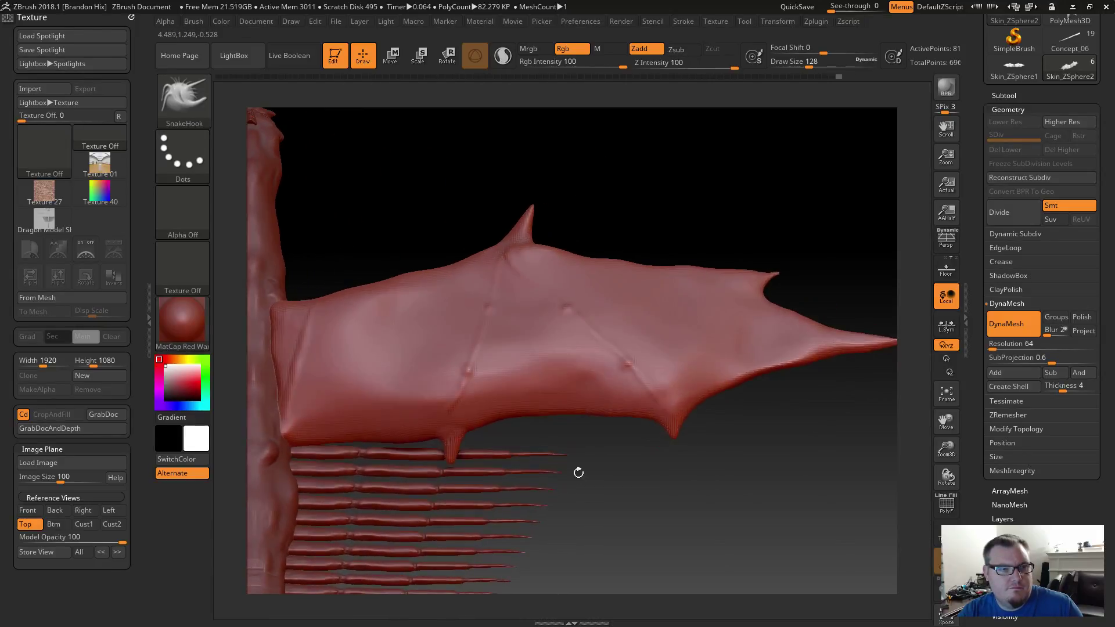
key("shift")
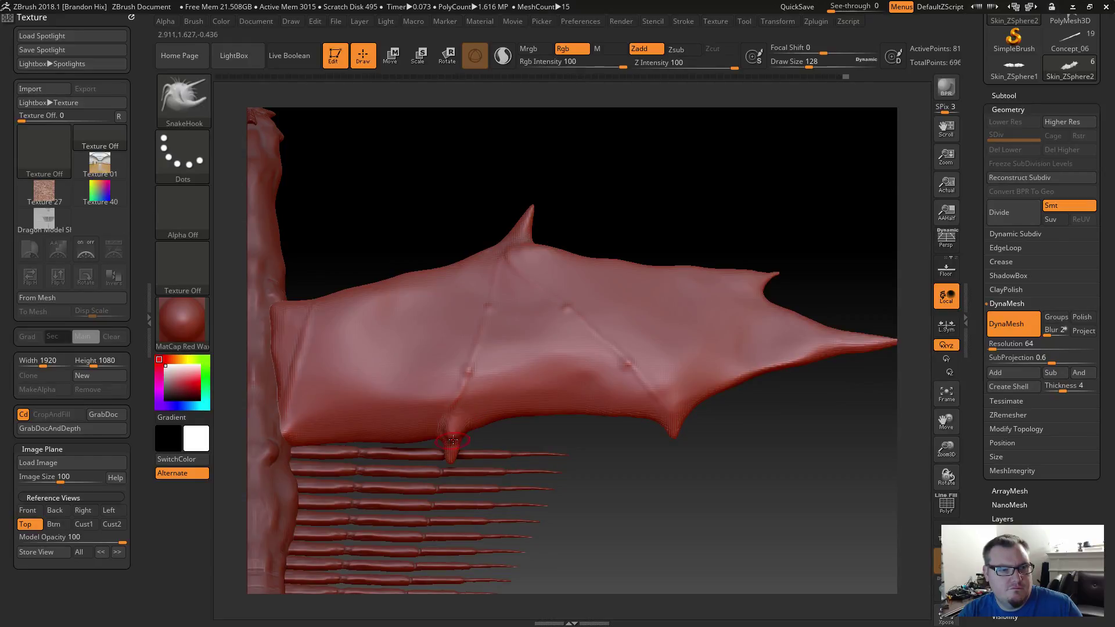
key("ctrl")
key("ctrl")
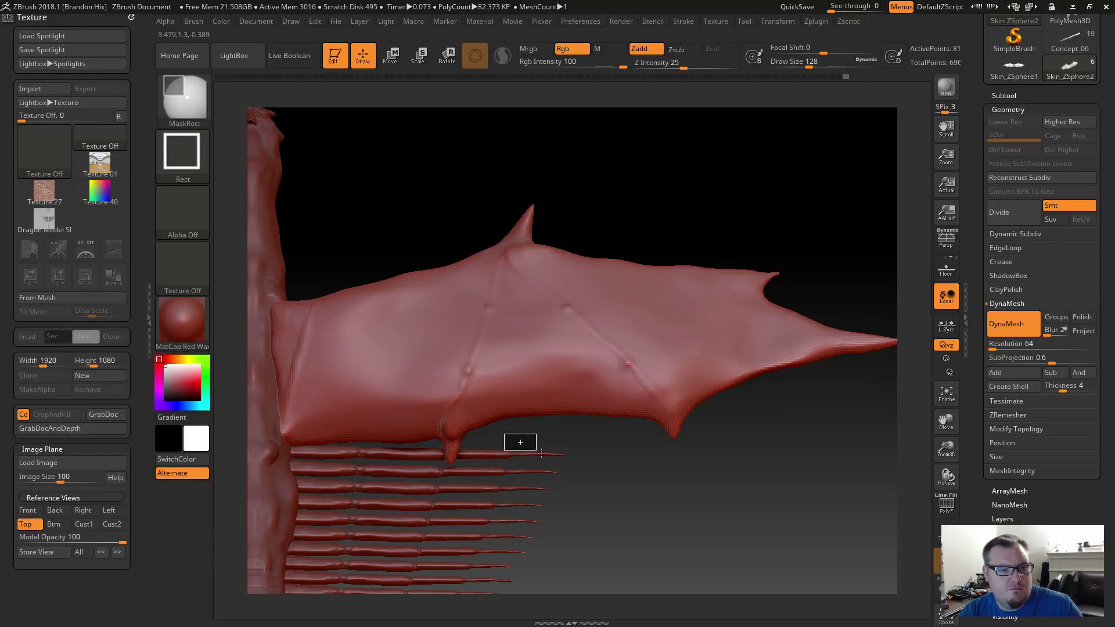
key("shift")
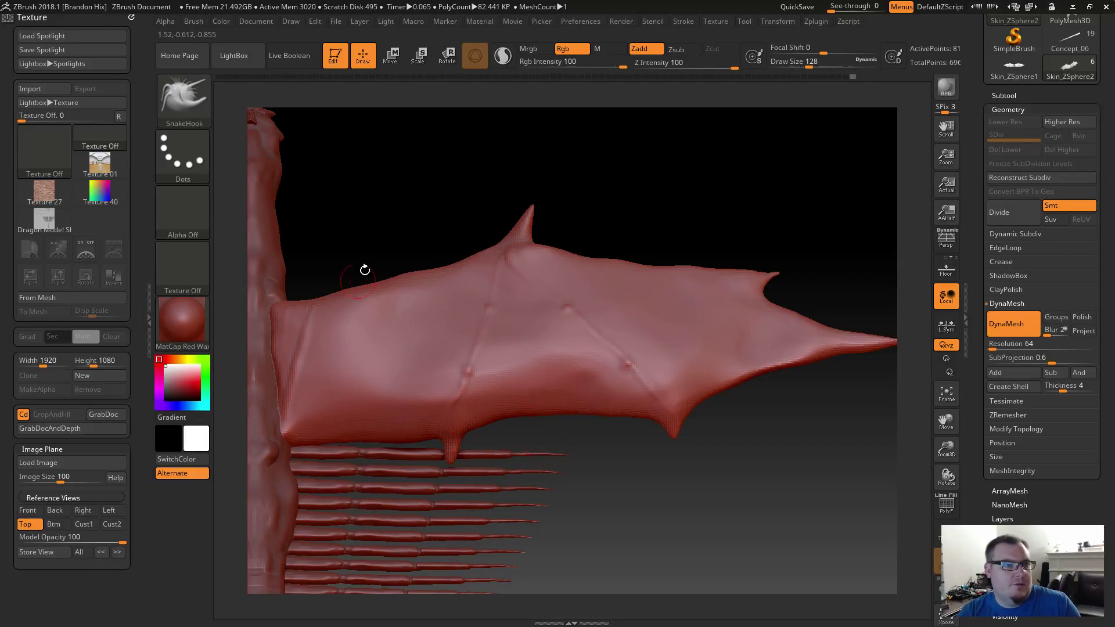
Carve a crease around the base of the front mid-joint claw with the DamStandard brush, remeshing the wings with DynaMesh.
left_click_drag(381, 227, 445, 219, "alt")
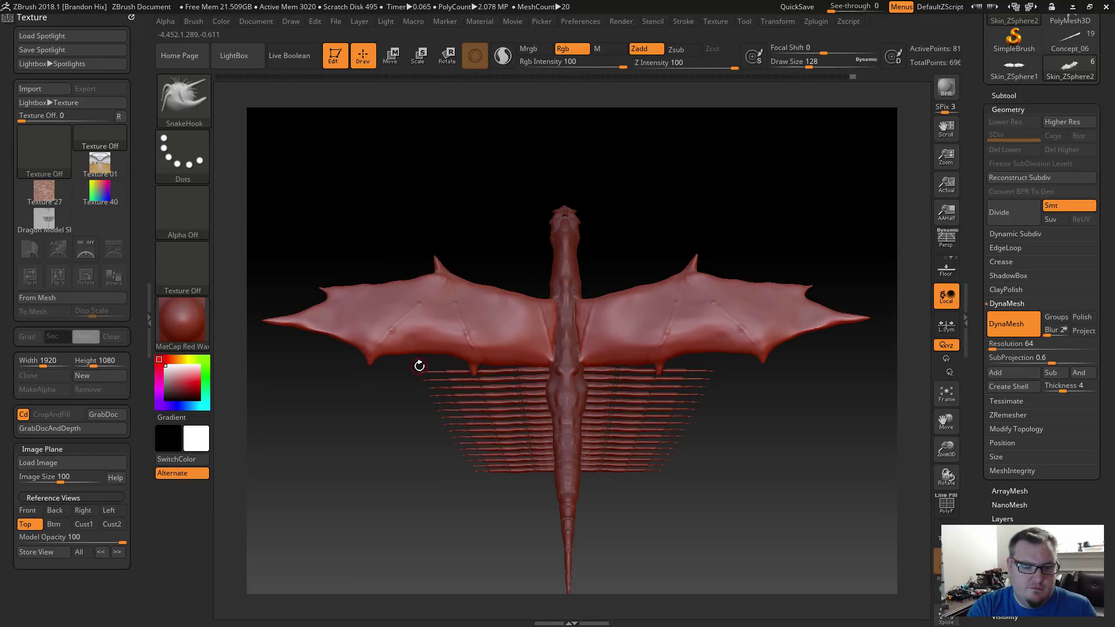
key("b")
key("d")
key("s")
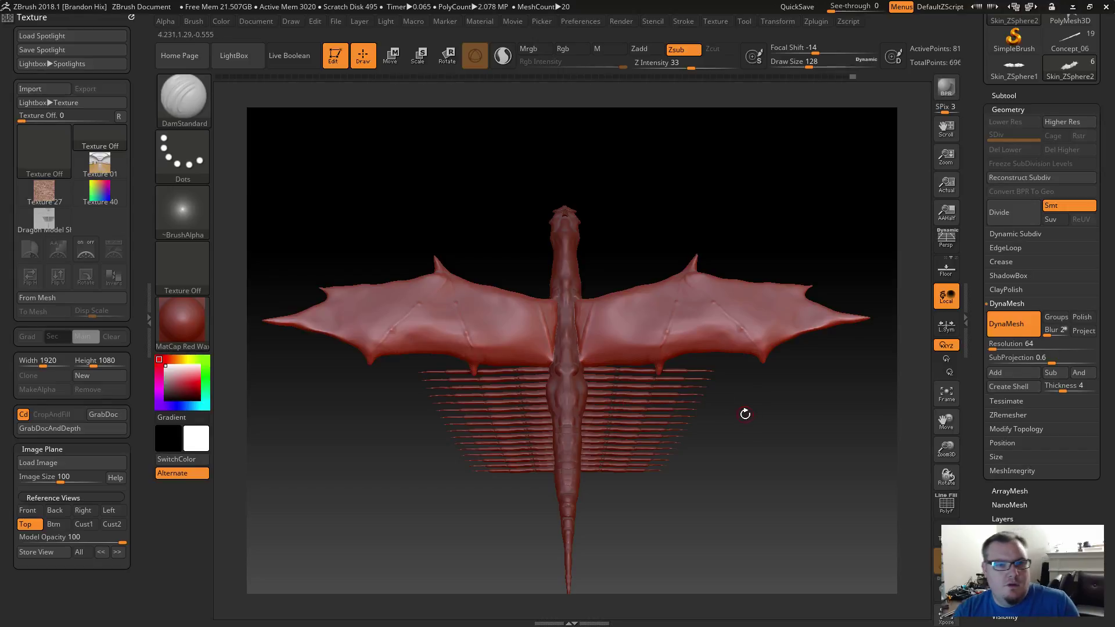
left_click_drag(746, 415, 755, 523, "alt")
mouse_move(594, 155)
left_mouse_down("alt")
mouse_move(556, 224)
mouse_move(618, 229)
mouse_move(662, 293)
mouse_move(643, 307)
left_mouse_up("alt")
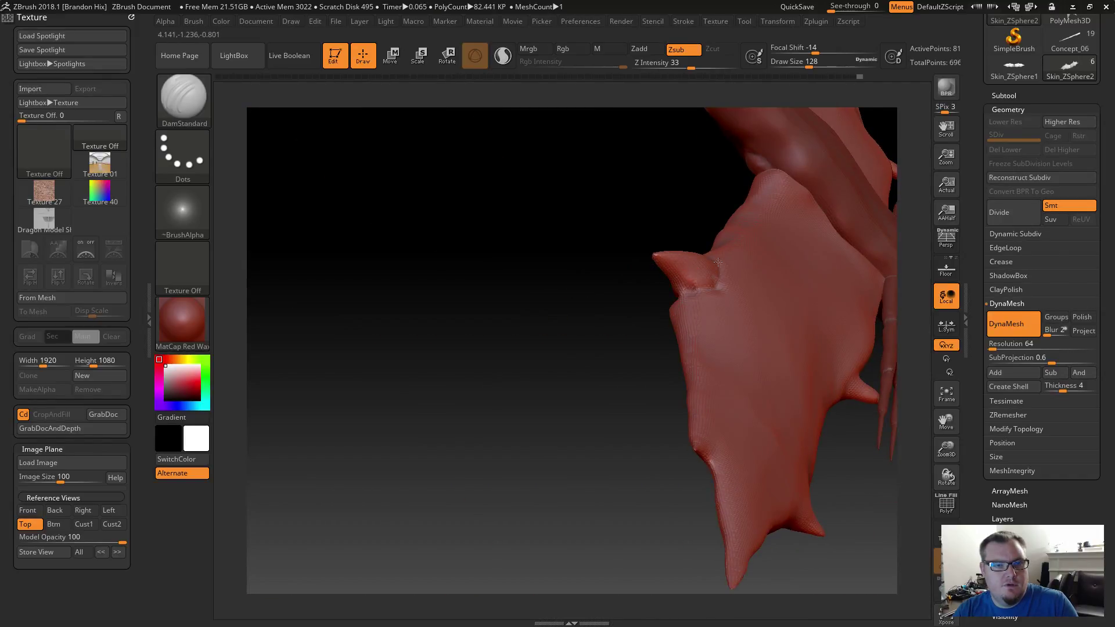
mouse_move(619, 233)
left_mouse_down()
mouse_move(659, 260)
mouse_move(698, 245)
left_mouse_up()
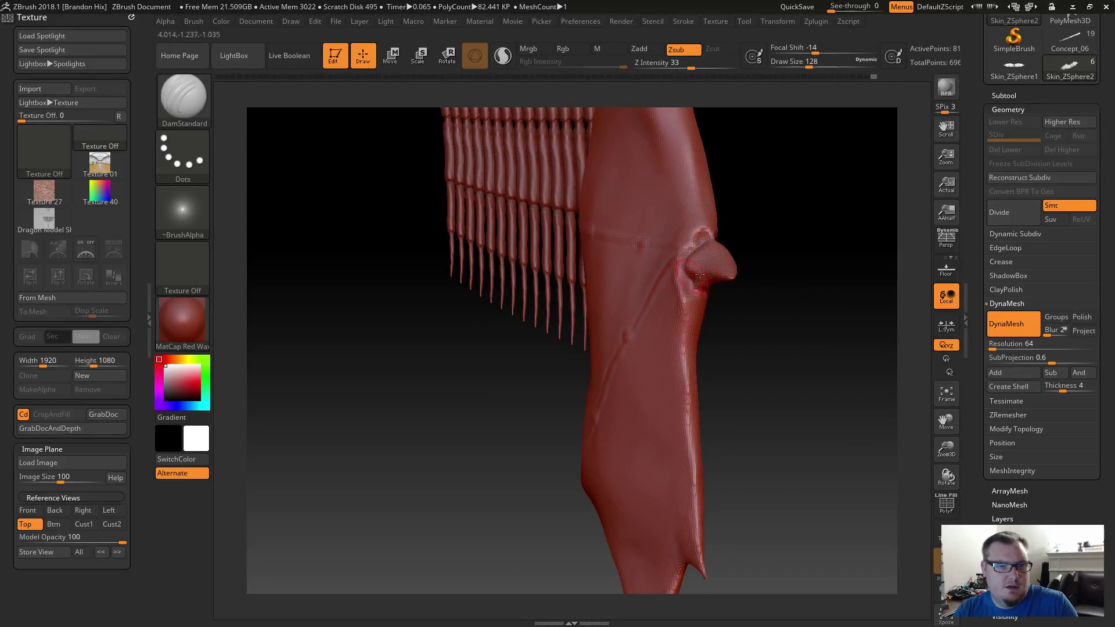
left_click_drag(761, 204, 818, 244, "ctrl")
left_click_drag(708, 238, 686, 260)
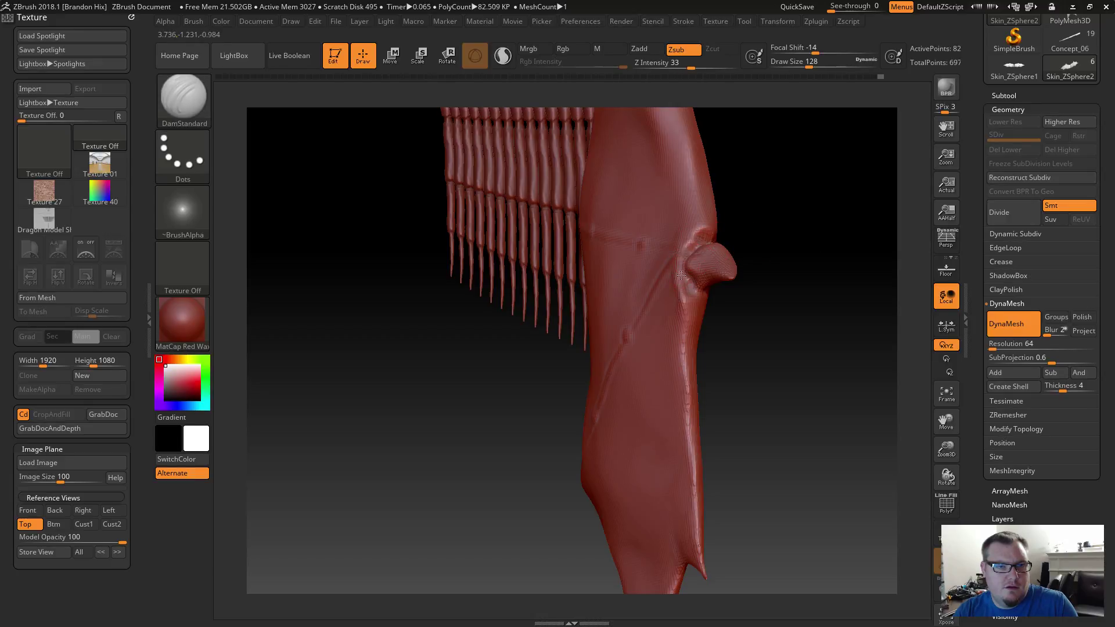
left_click_drag(723, 303, 708, 288)
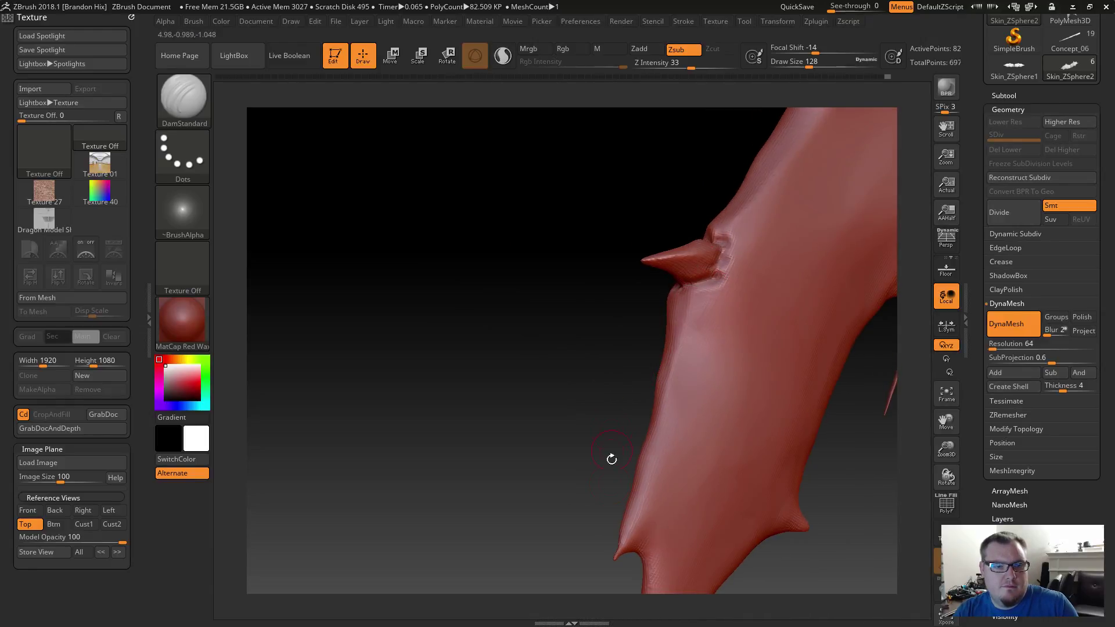
Carve a crease around the base of the claw at the wing's outer front corner with DamStandard.
left_click_drag(587, 516, 578, 423)
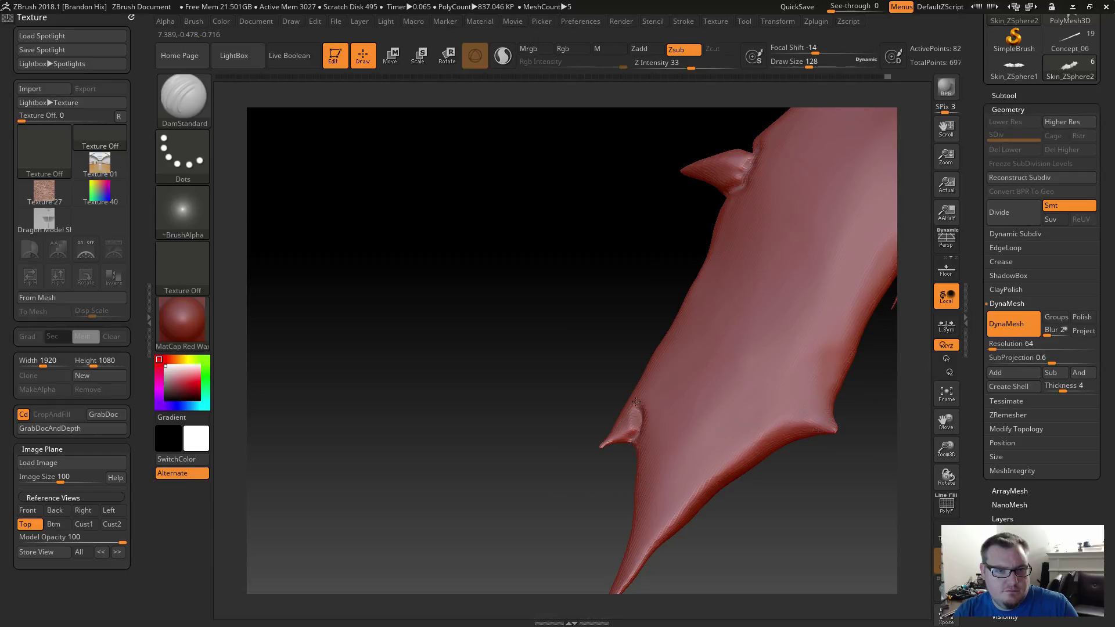
mouse_move(636, 402)
left_mouse_down()
mouse_move(600, 400)
mouse_move(628, 403)
left_mouse_up()
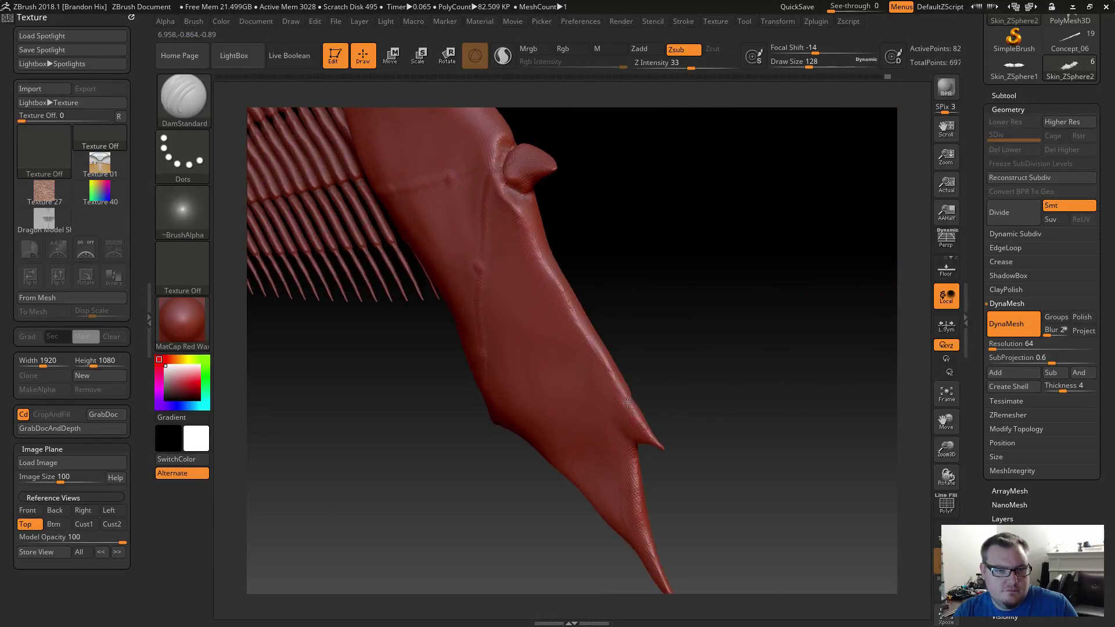
mouse_move(640, 447)
left_mouse_down()
mouse_move(654, 444)
mouse_move(616, 410)
mouse_move(619, 443)
mouse_move(624, 406)
mouse_move(634, 428)
left_mouse_up()
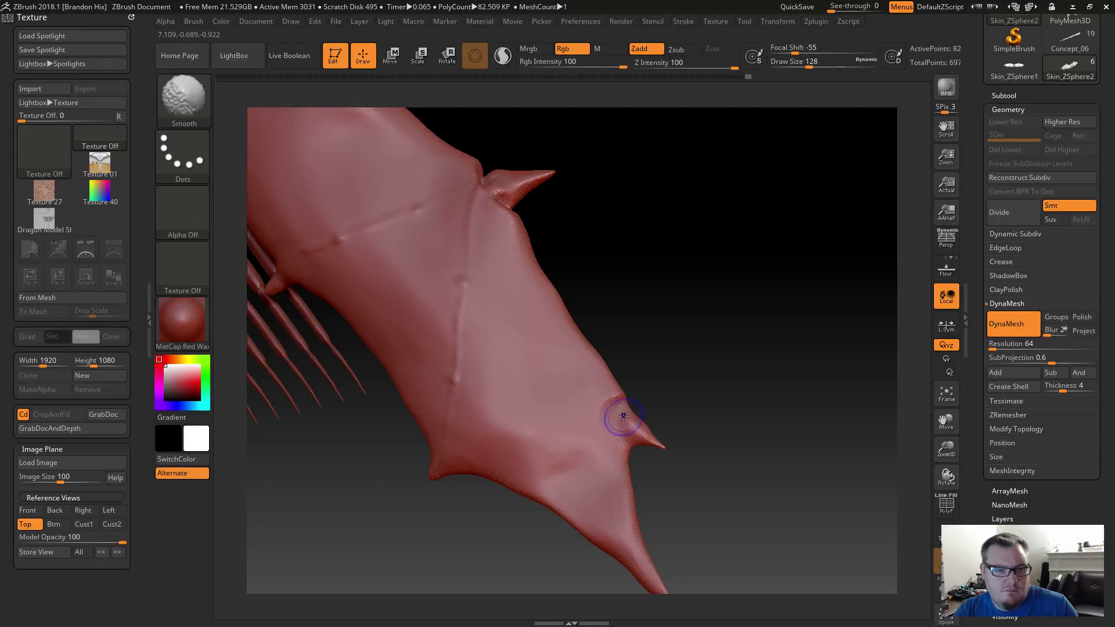
right_click_drag(624, 416, 561, 410)
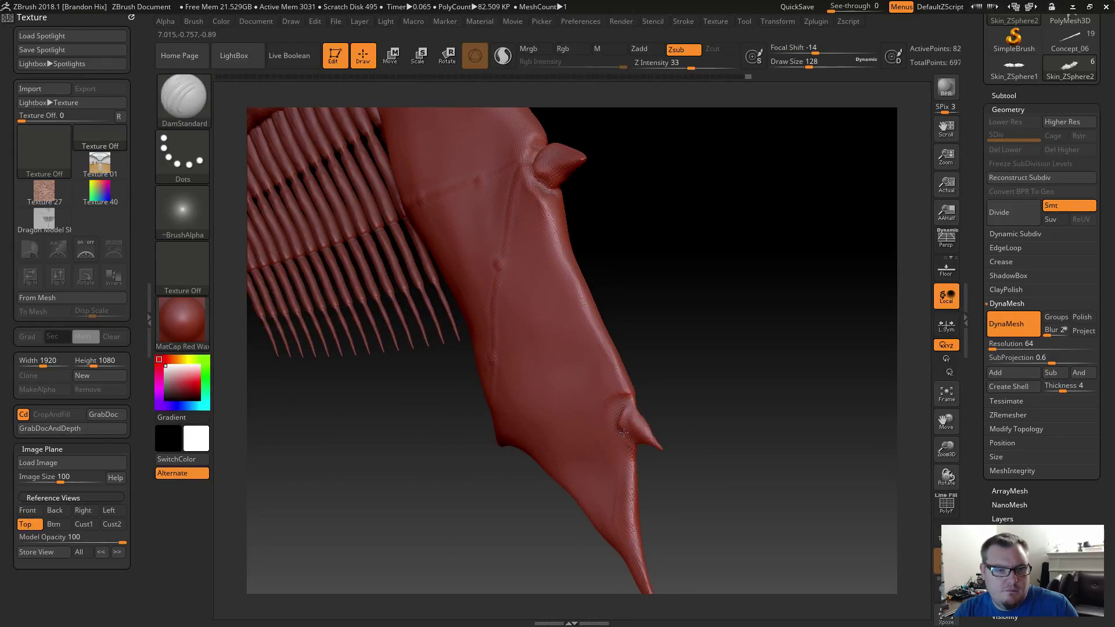
left_click_drag(626, 411, 628, 443, "shift")
left_click_drag(624, 398, 625, 450, "shift")
left_click_drag(679, 411, 581, 407)
right_click_drag(638, 407, 629, 419)
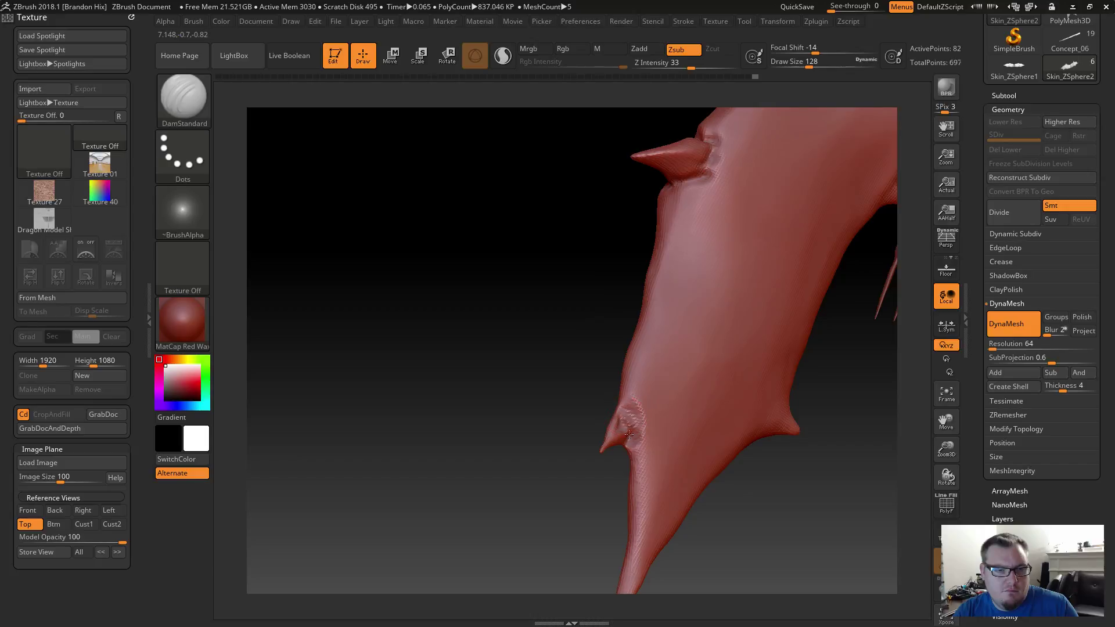
Smooth the rough surface around the crease at the base of the outer front corner claw.
key("shift")
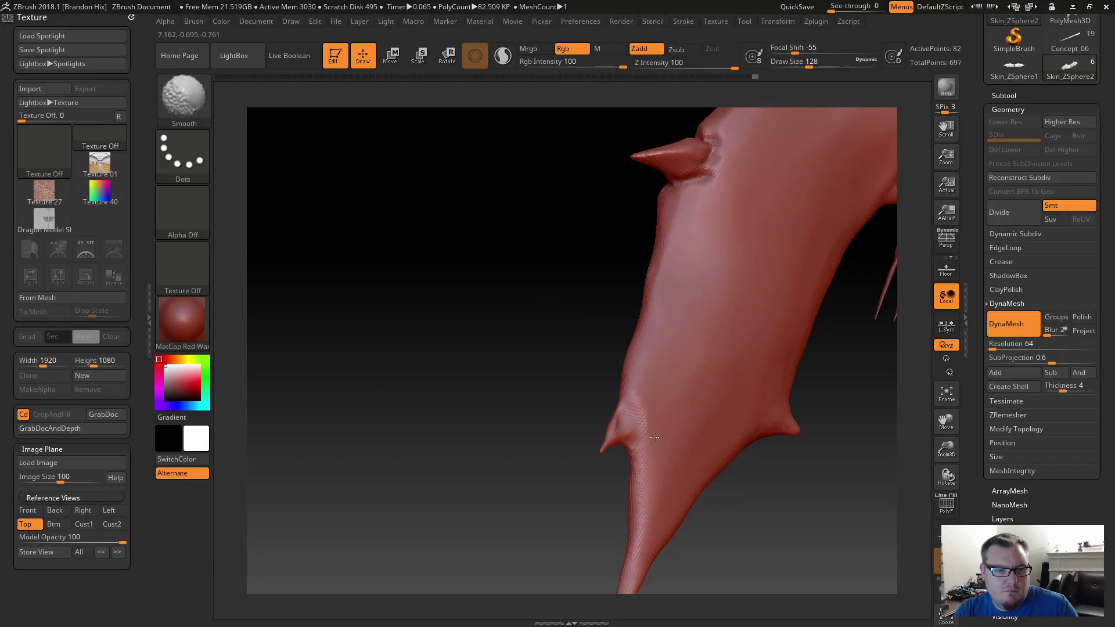
mouse_move(643, 433)
left_mouse_down("shift")
mouse_move(635, 418)
mouse_move(609, 450)
mouse_move(706, 462)
mouse_move(643, 445)
left_mouse_up("shift")
key("shift")
key("shift")
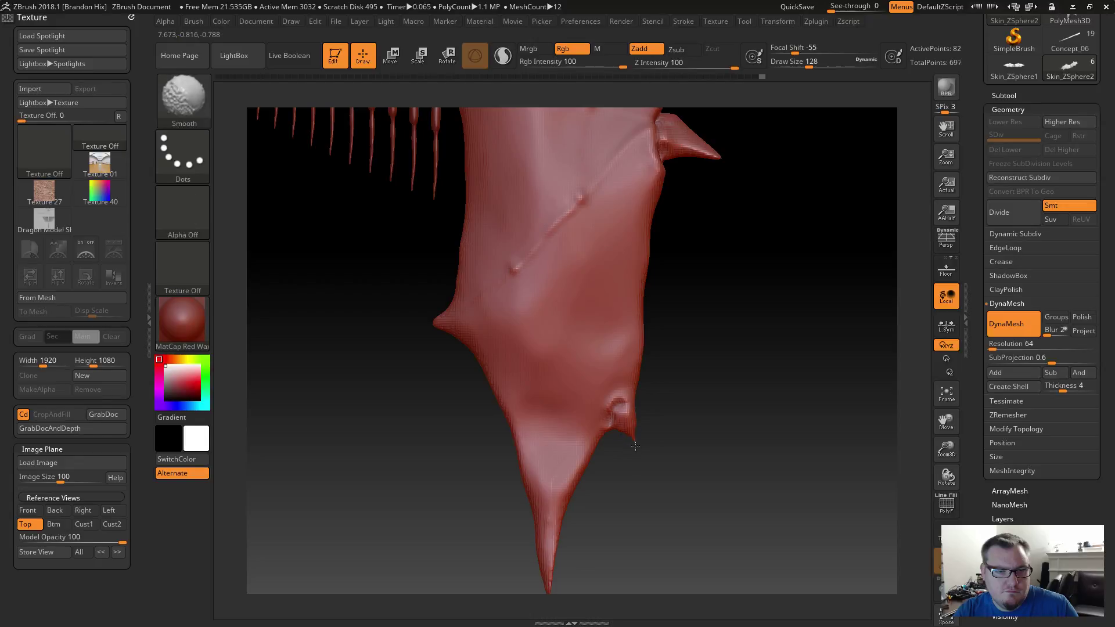
left_click_drag(606, 499, 611, 459)
key("shift")
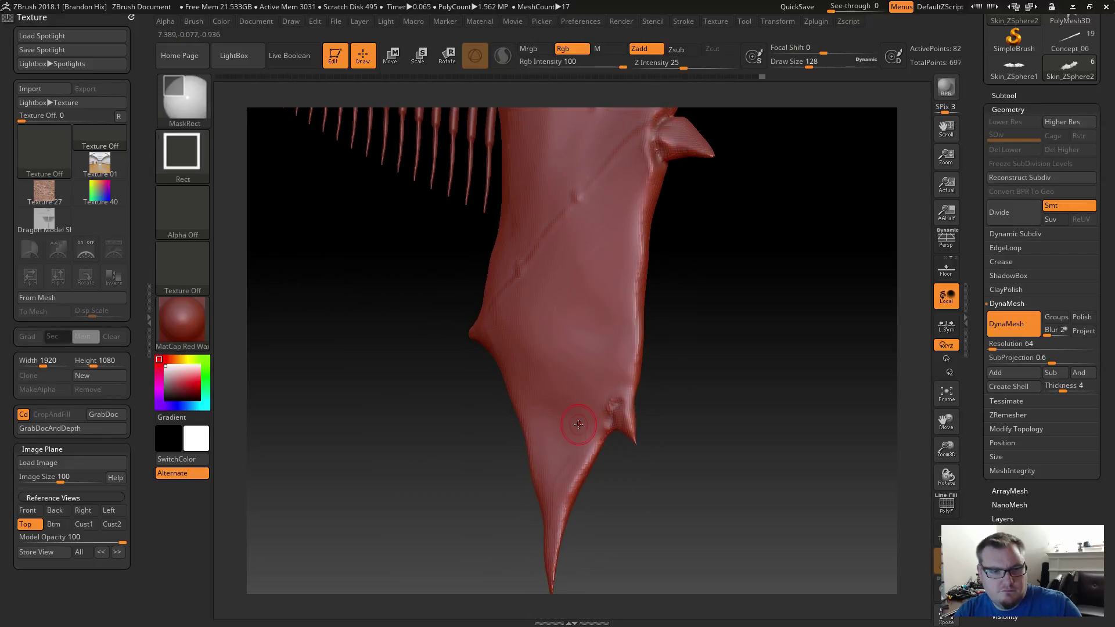
Thicken the outer front corner claw slightly with the Inflat brush.
key("b")
key("i")
key("n")
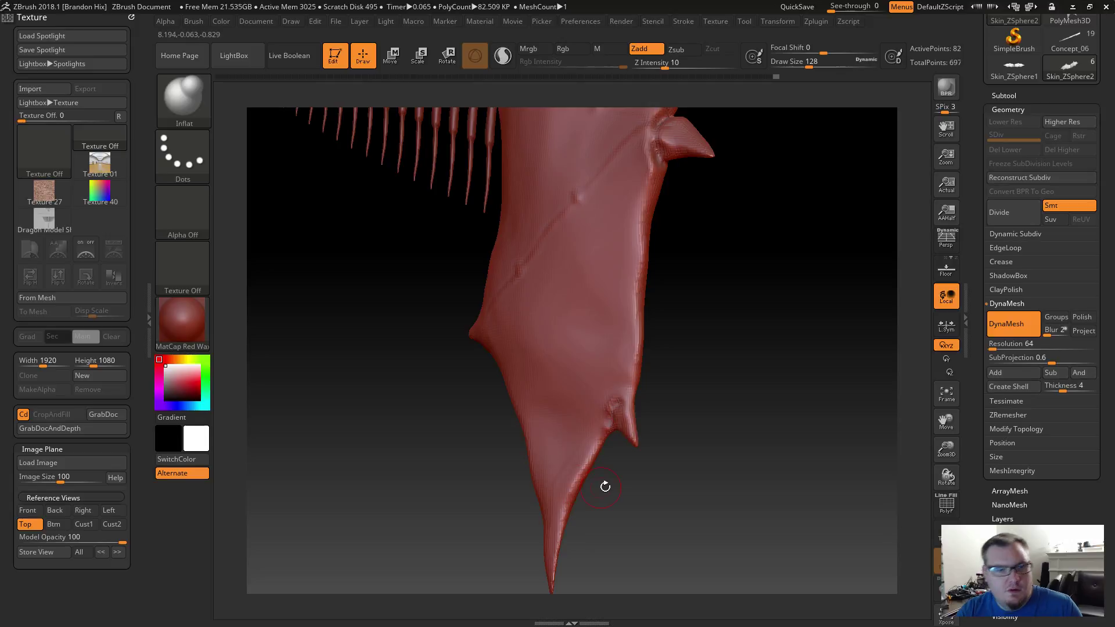
left_click_drag(604, 486, 605, 338)
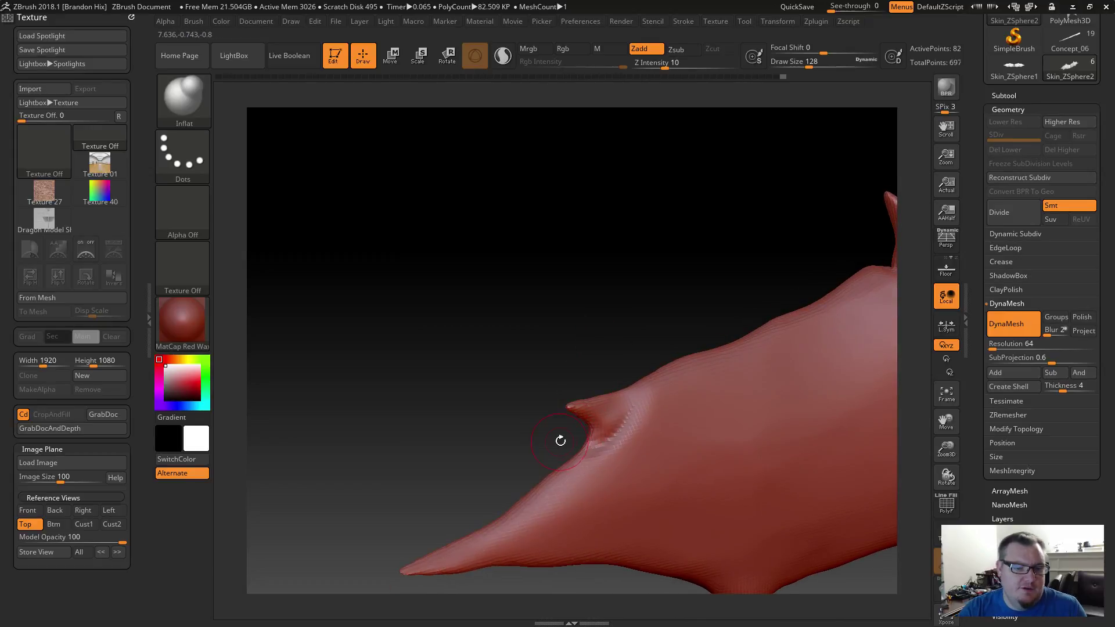
Smooth the pit beneath the outer front corner claw and remesh the wings with DynaMesh.
key("b")
key("d")
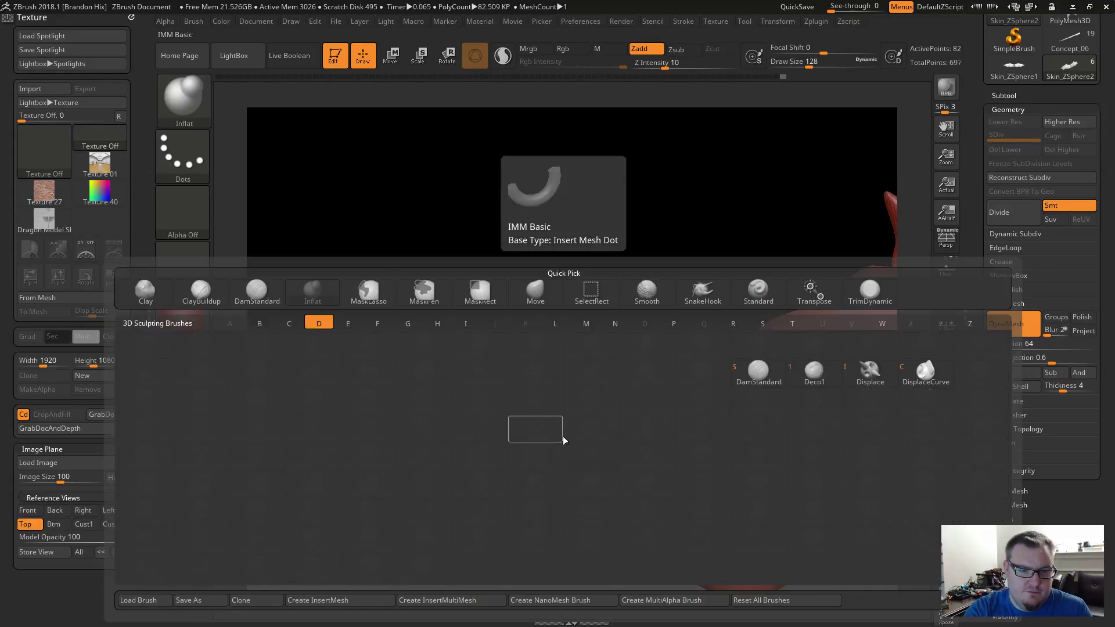
key("s")
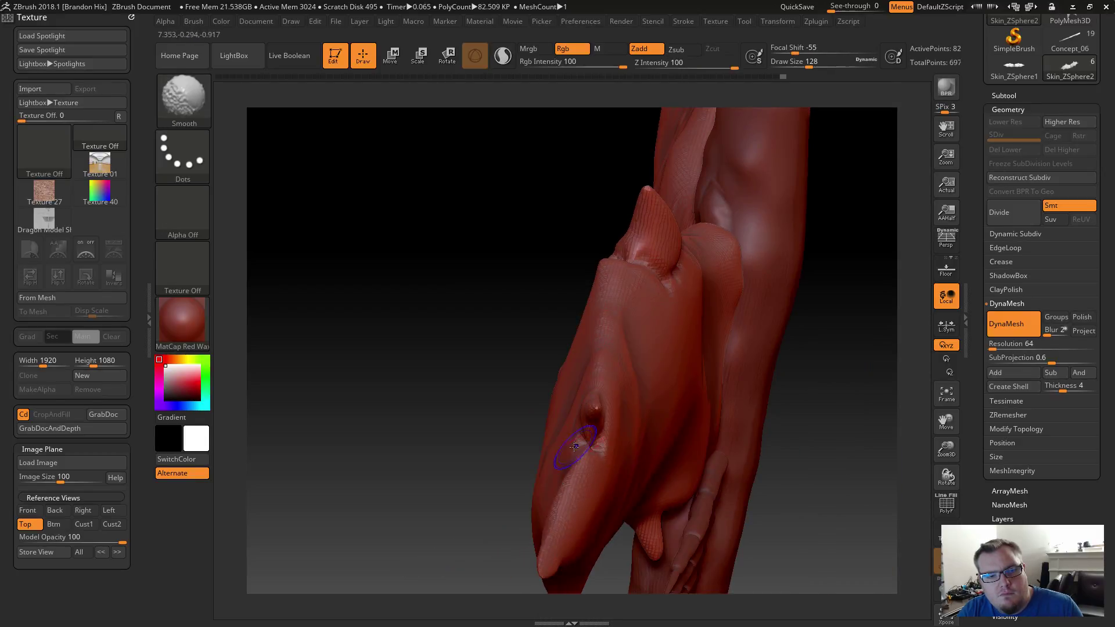
left_click_drag(586, 447, 592, 445, "shift")
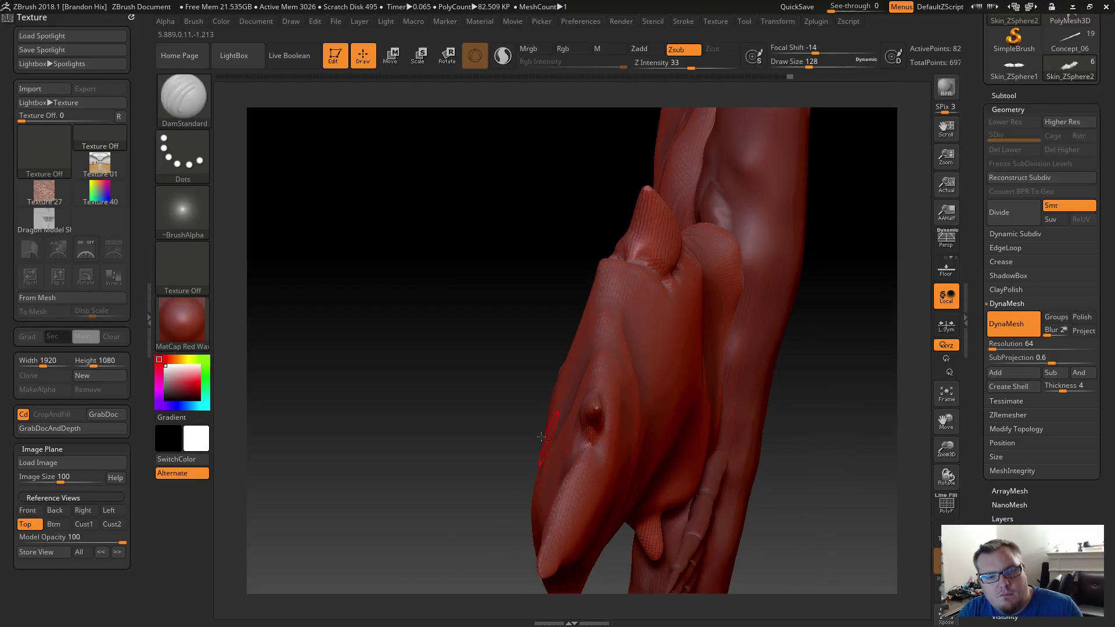
left_click_drag(469, 339, 505, 378, "ctrl")
left_click_drag(591, 437, 588, 444, "shift")
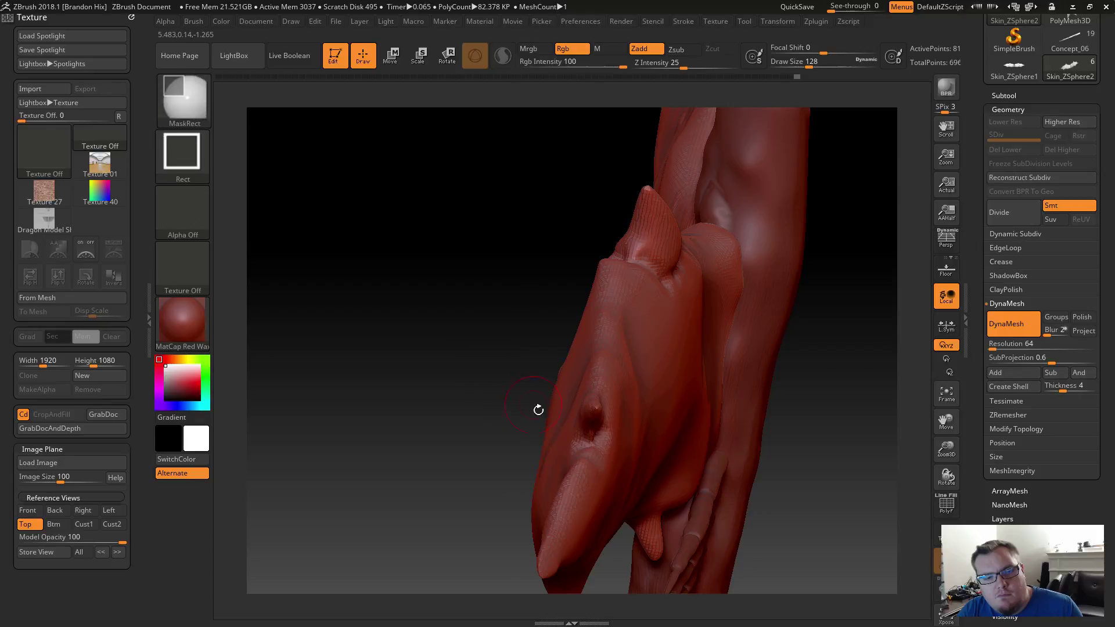
left_click_drag(581, 453, 592, 439, "shift")
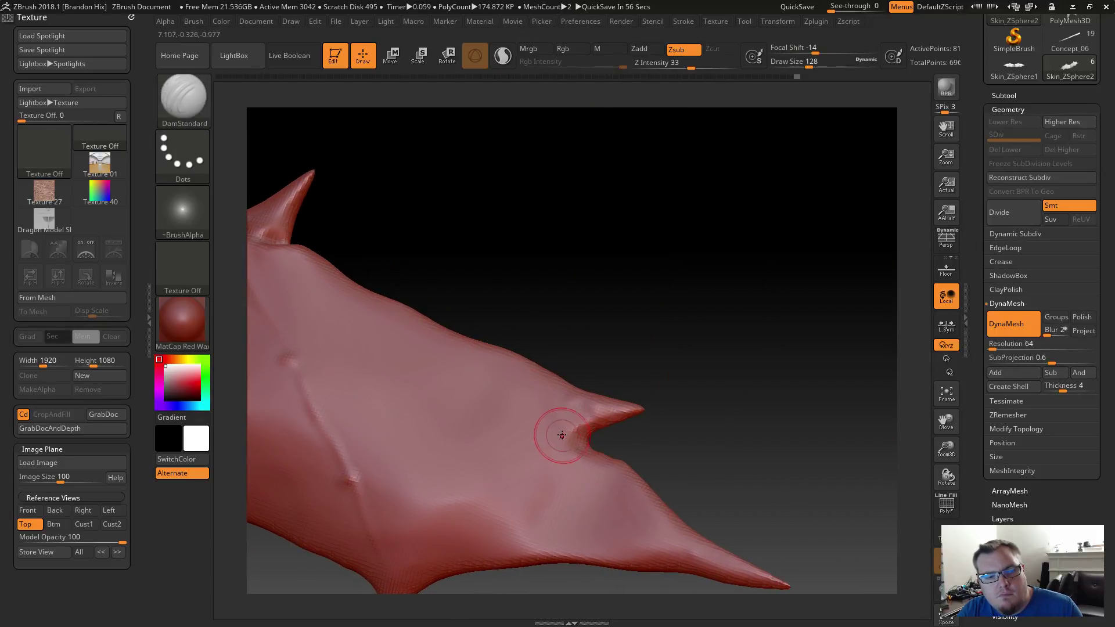
Recarve the crease around the outer front corner claw with DamStandard and smooth the wing edge beside it.
left_click_drag(607, 450, 632, 463)
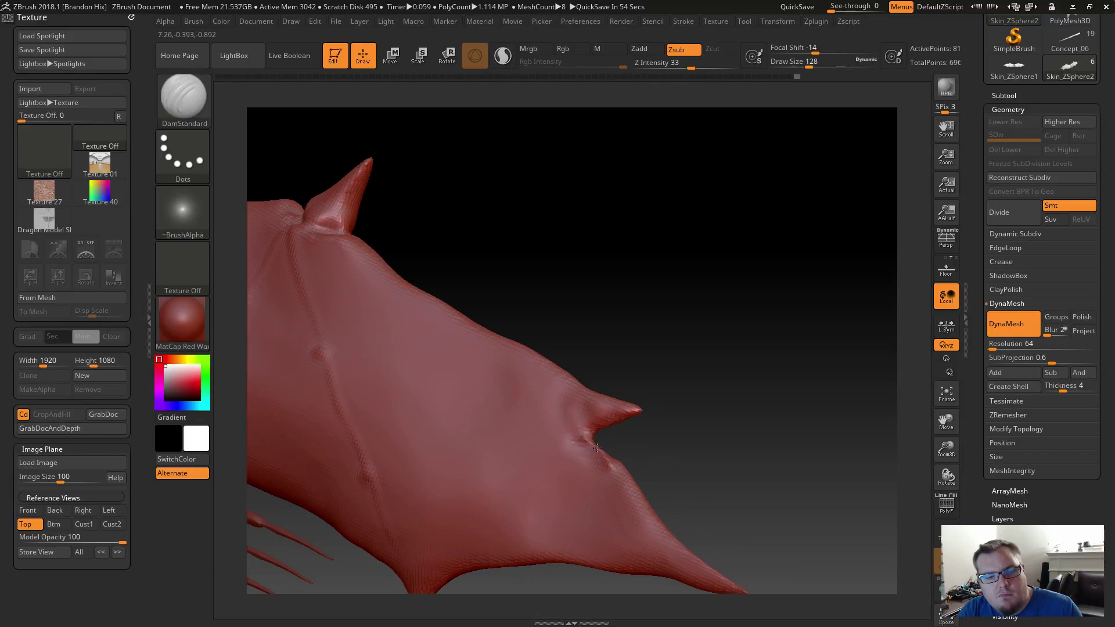
key("shift")
mouse_move(594, 459)
left_mouse_down("shift")
mouse_move(586, 442)
mouse_move(660, 459)
mouse_move(626, 461)
left_mouse_up("shift")
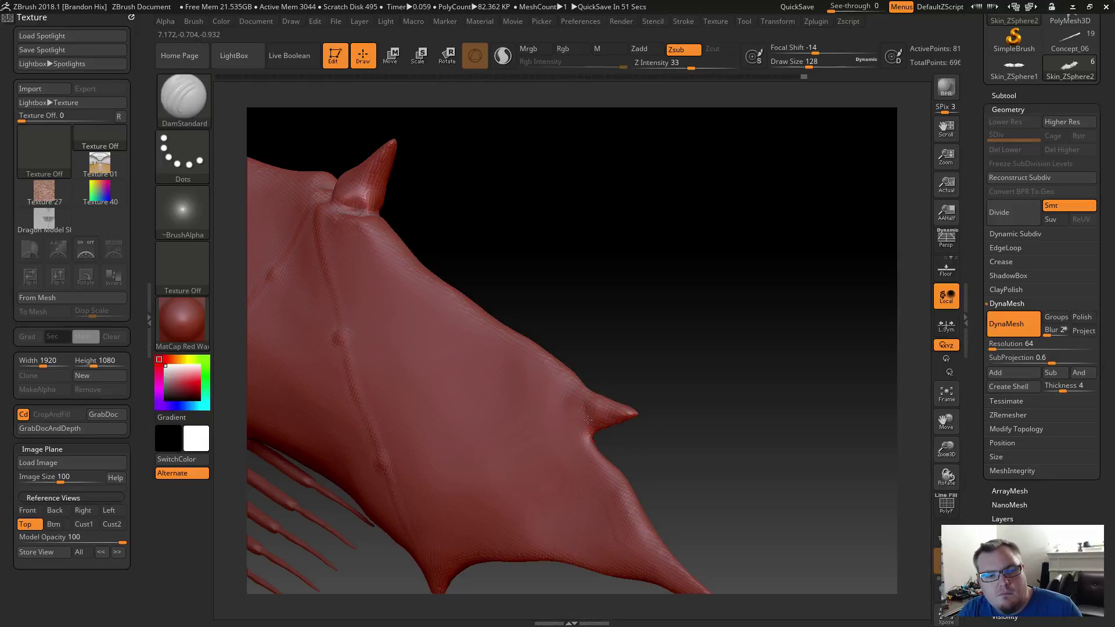
left_click_drag(588, 427, 603, 416)
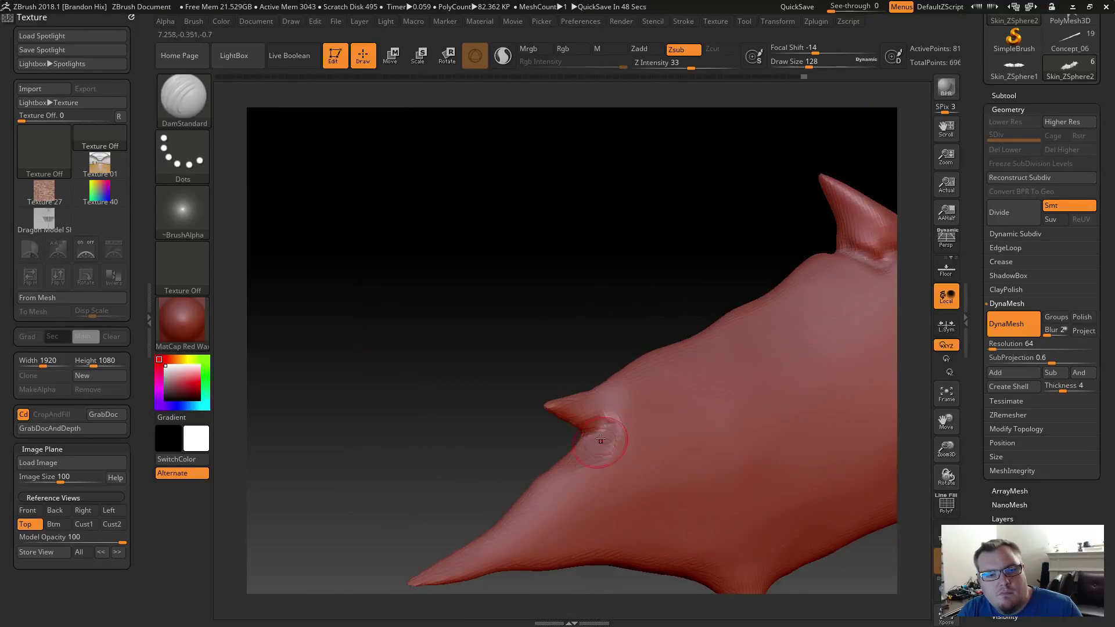
Reduce the draw size to 71 and carve a crease around the base of the wingtip claw with DamStandard.
left_click_drag(497, 465, 632, 434)
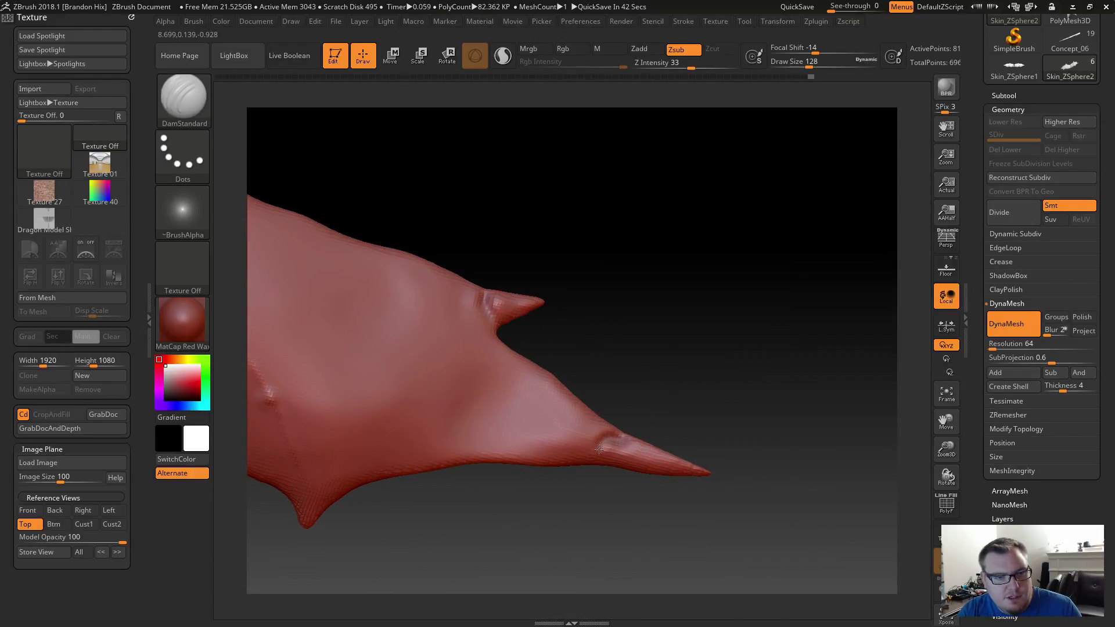
key("s")
mouse_move(575, 424)
left_mouse_down()
mouse_move(566, 428)
mouse_move(611, 444)
mouse_move(602, 451)
mouse_move(614, 446)
left_mouse_up()
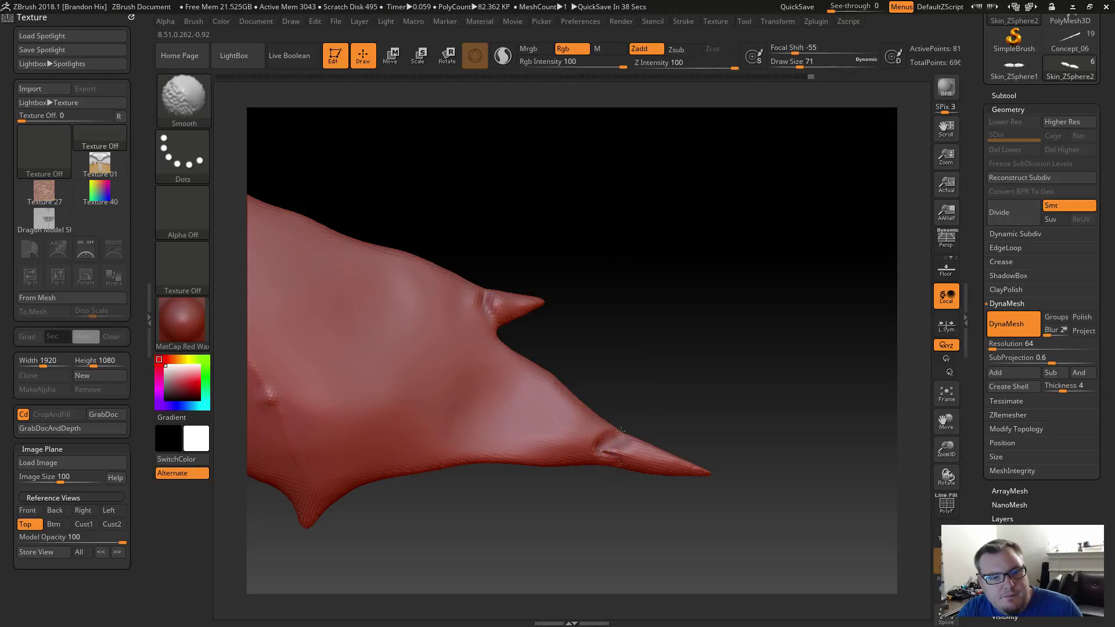
left_click_drag(668, 403, 619, 431)
left_click_drag(652, 427, 522, 433)
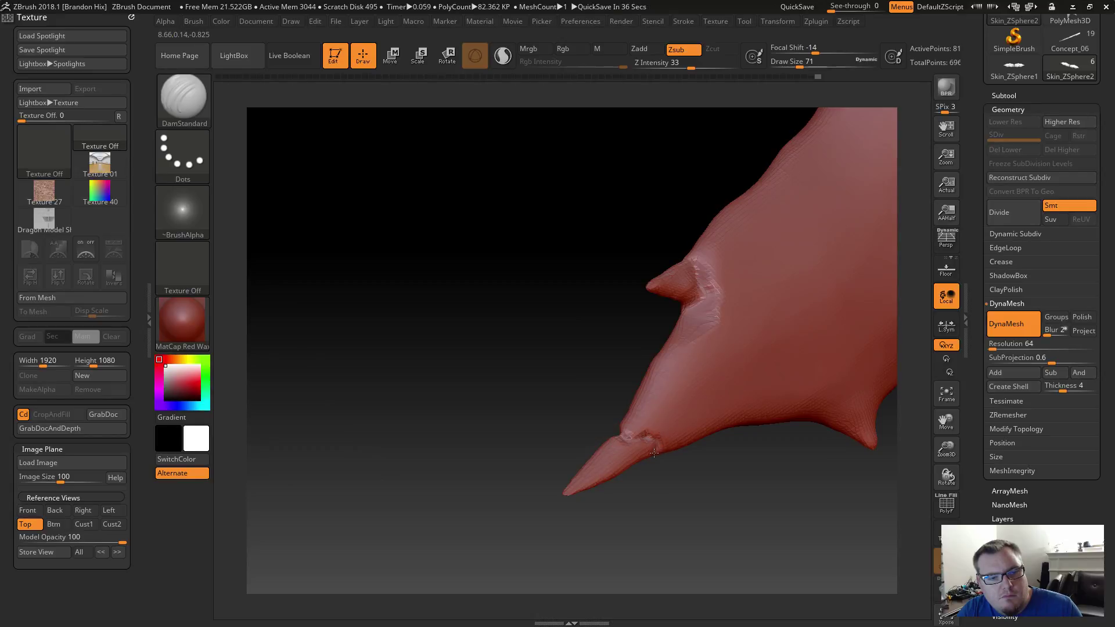
left_click_drag(654, 453, 655, 428)
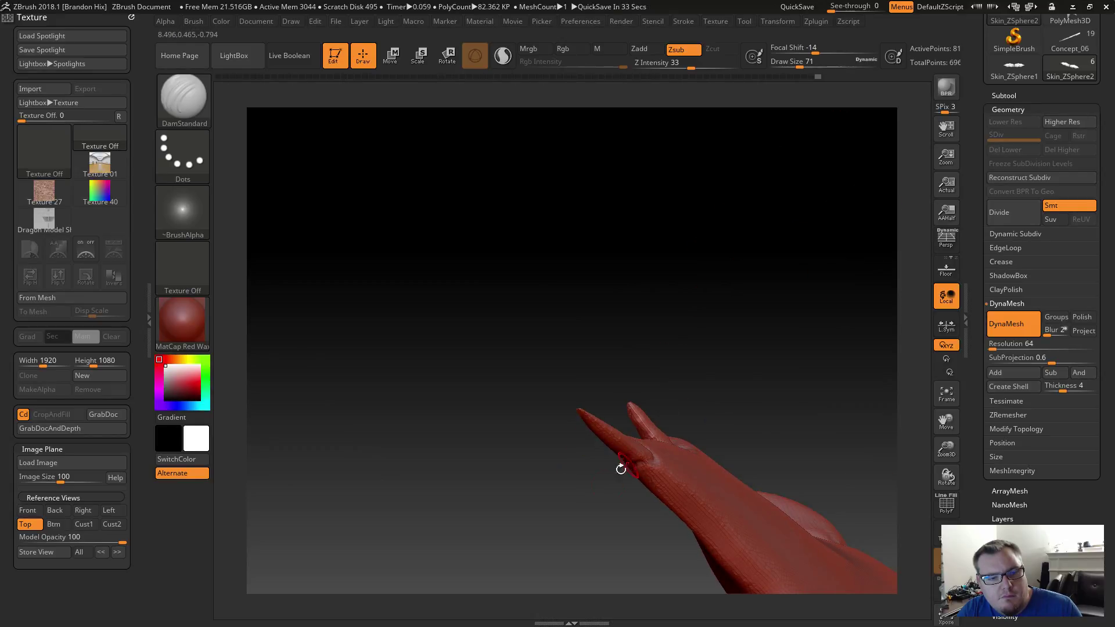
Smooth and refine the crease around the wingtip claw from its other sides, undoing the last stroke.
left_click_drag(621, 469, 605, 386)
key("shift")
key("shift")
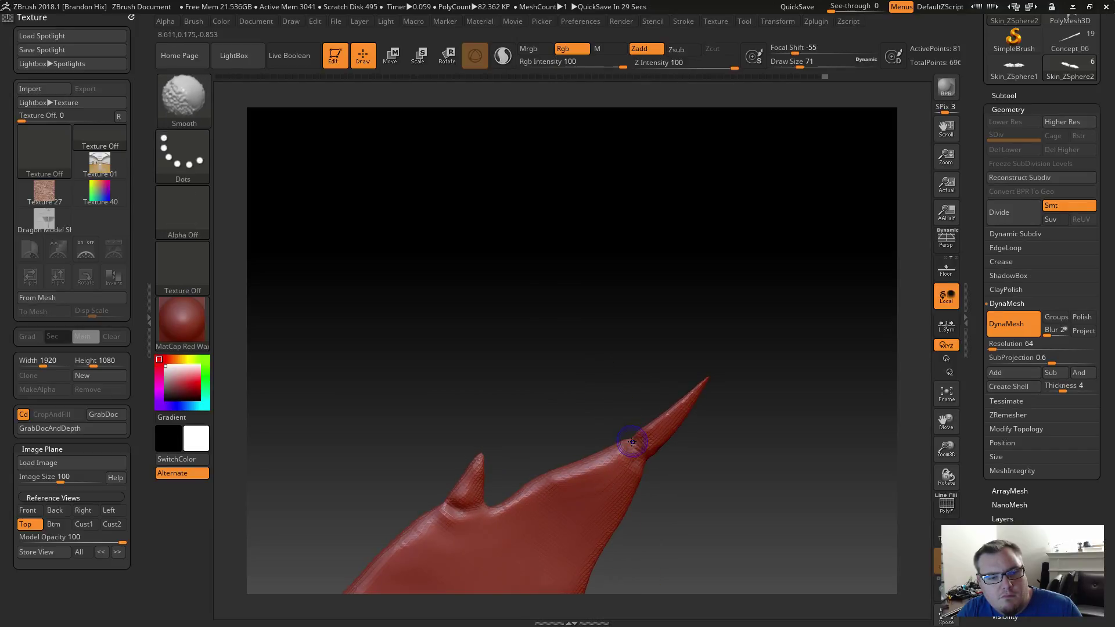
left_click_drag(640, 455, 635, 444, "shift")
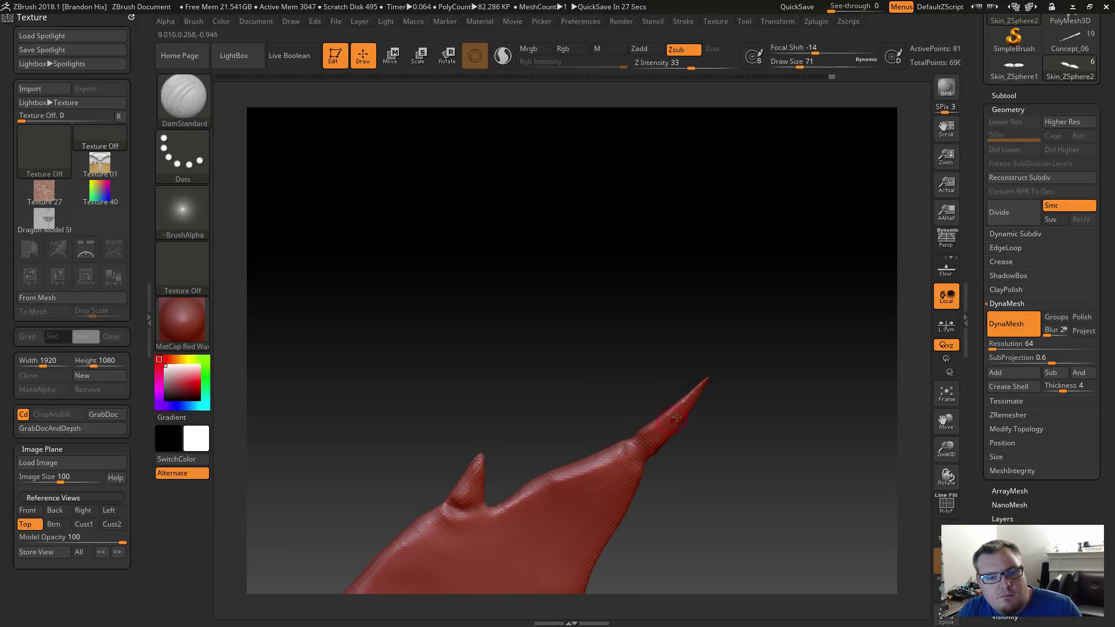
left_click_drag(604, 401, 637, 441)
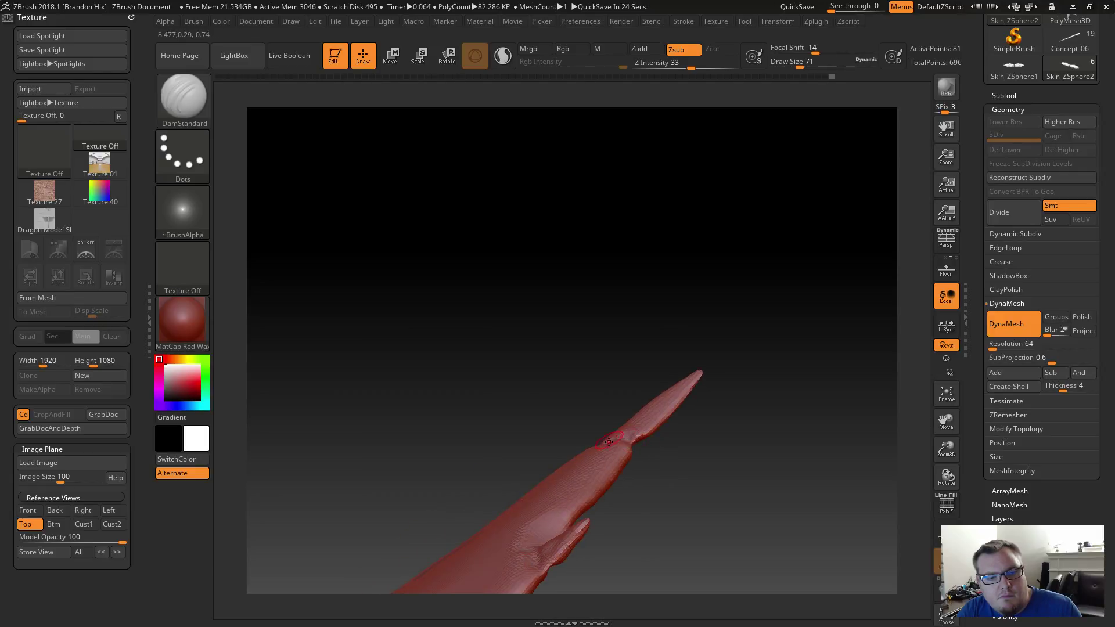
mouse_move(561, 404)
left_mouse_down()
mouse_move(599, 444)
mouse_move(548, 417)
left_mouse_up()
key("ctrl+z")
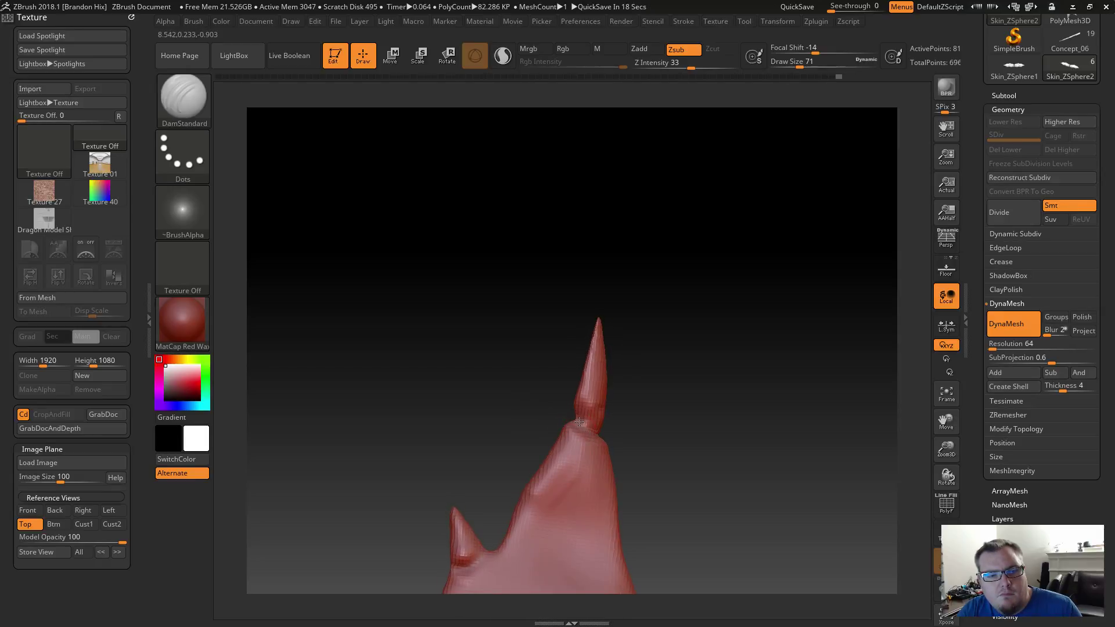
Carve a crease around the base of the outer trailing-edge claw and smooth the wing surface beside it.
mouse_move(645, 485)
left_mouse_down()
mouse_move(687, 409)
mouse_move(677, 441)
mouse_move(697, 508)
mouse_move(718, 479)
mouse_move(588, 469)
mouse_move(687, 467)
mouse_move(620, 517)
mouse_move(654, 474)
mouse_move(659, 417)
mouse_move(647, 451)
mouse_move(714, 434)
mouse_move(692, 483)
mouse_move(625, 373)
mouse_move(624, 348)
mouse_move(592, 346)
mouse_move(584, 407)
left_mouse_up()
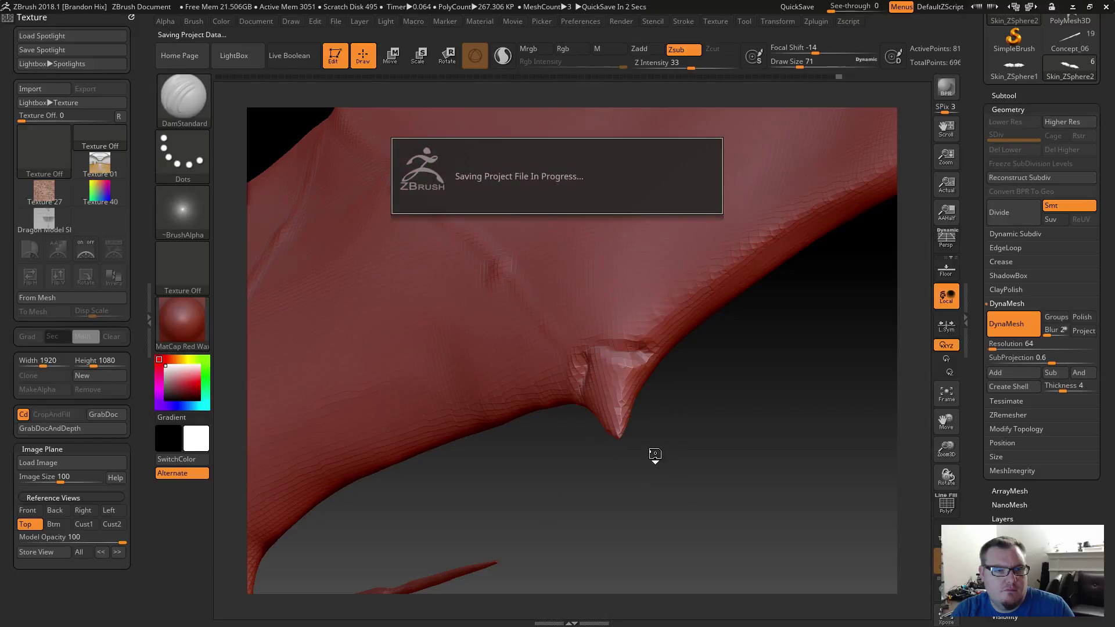
left_click_drag(655, 467, 639, 477)
mouse_move(566, 391)
left_mouse_down()
mouse_move(631, 366)
mouse_move(682, 386)
left_mouse_up()
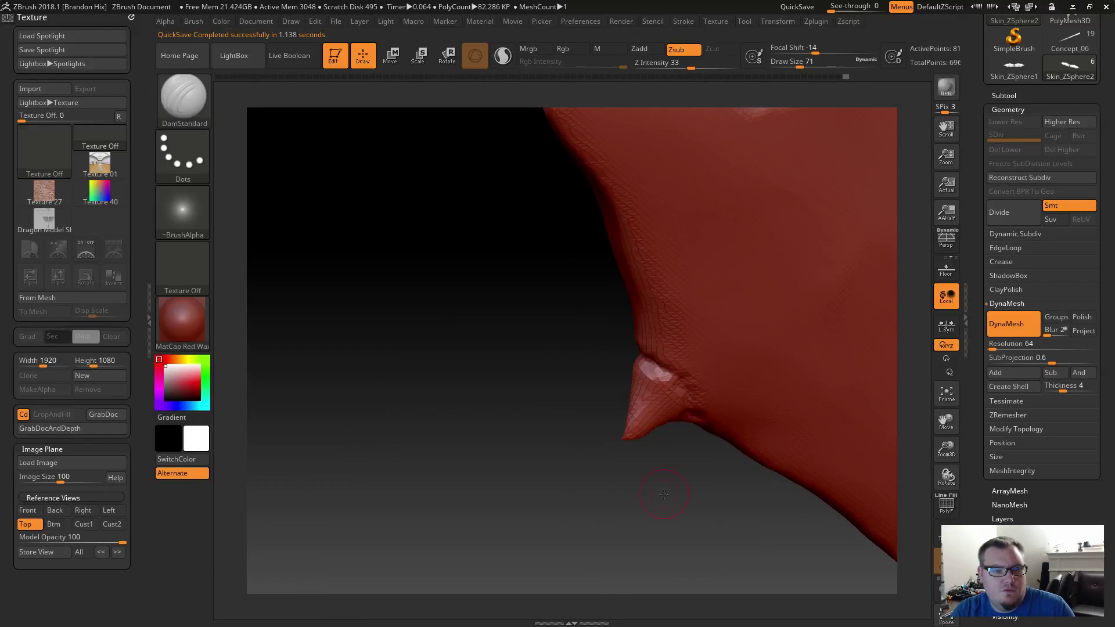
left_click_drag(659, 492, 717, 485)
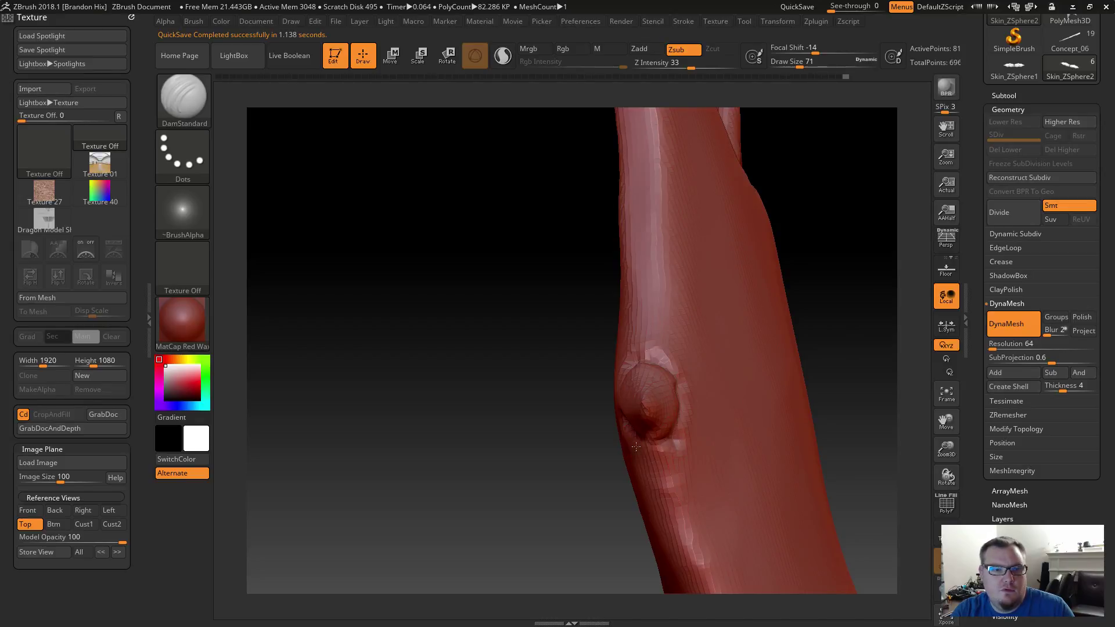
left_click_drag(600, 419, 575, 410)
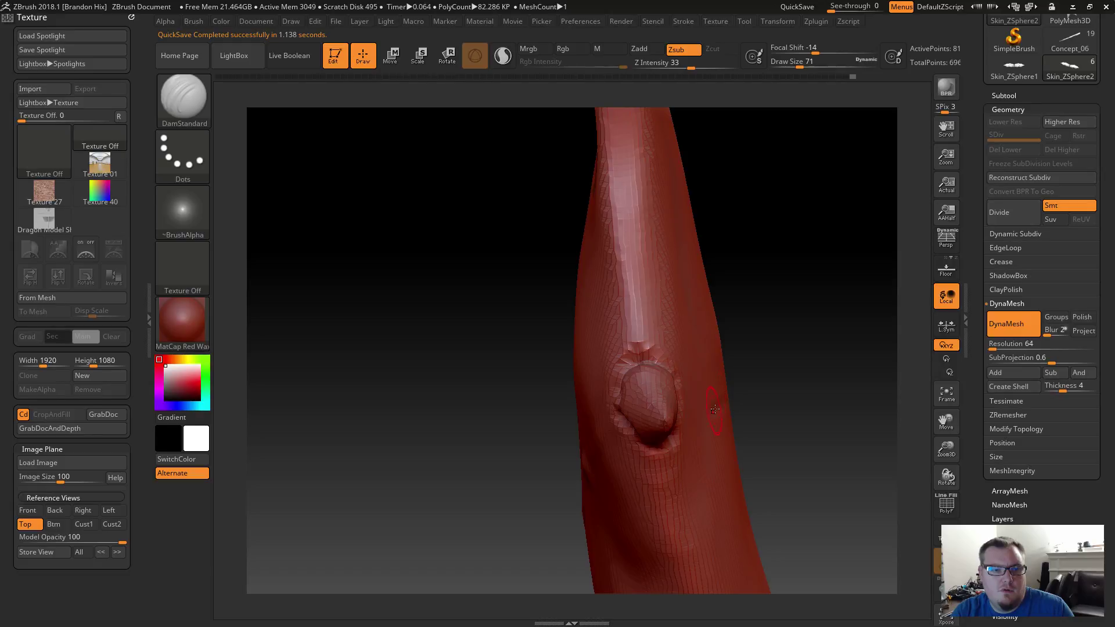
left_click_drag(772, 359, 759, 371)
left_click_drag(725, 402, 704, 416, "shift")
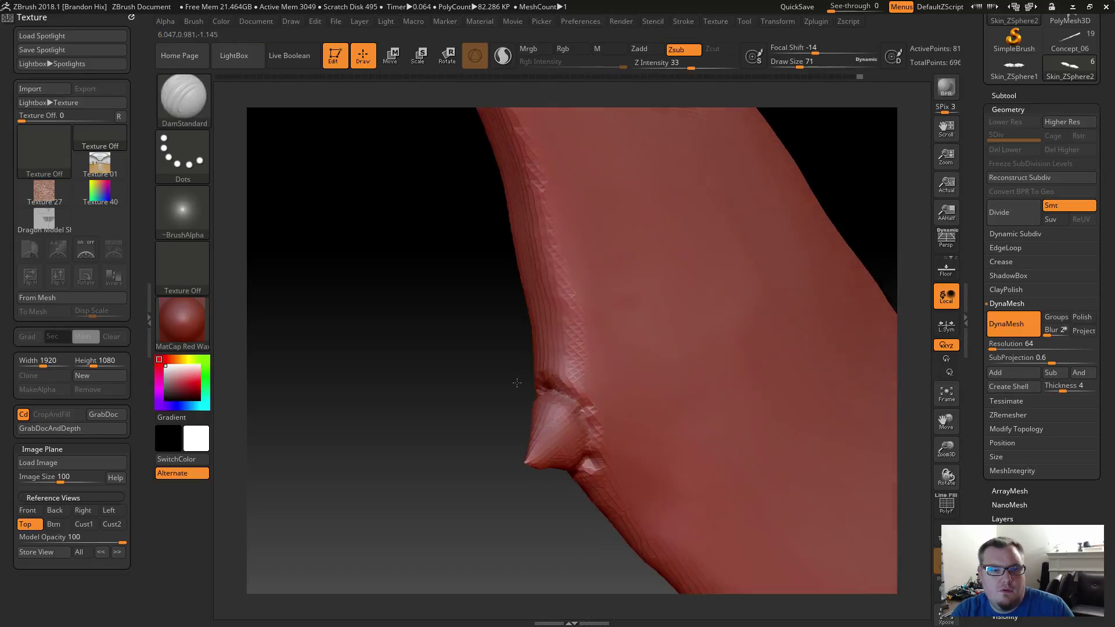
Remesh the wings with DynaMesh and recarve the crease around the outer trailing-edge claw with DamStandard.
key("ctrl+shift")
left_click_drag(414, 323, 448, 360, "ctrl")
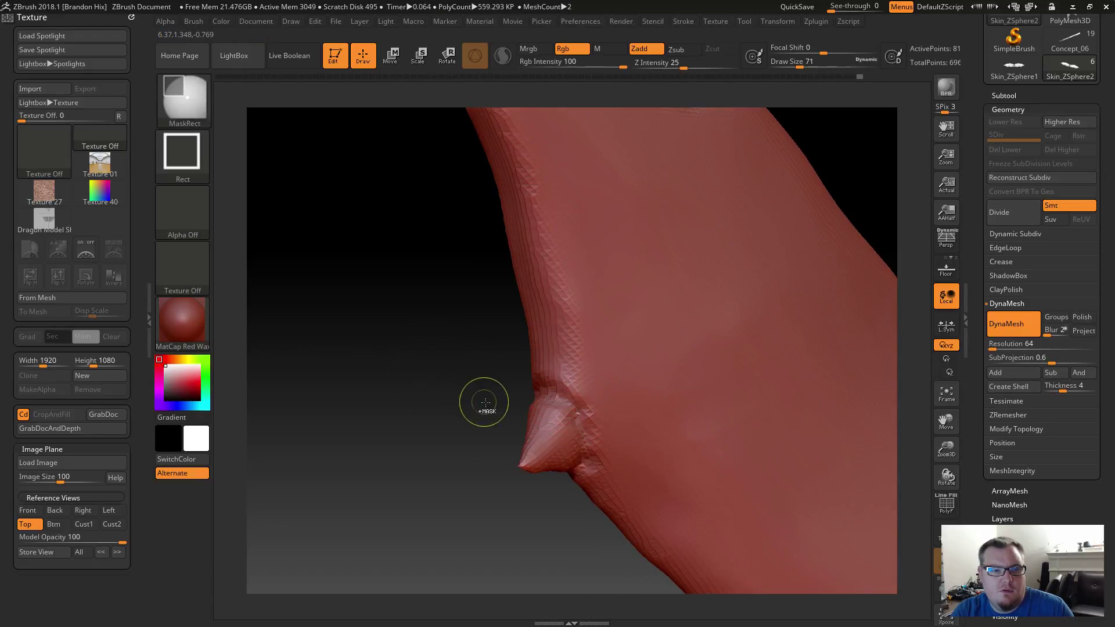
left_click_drag(516, 453, 526, 466, "shift")
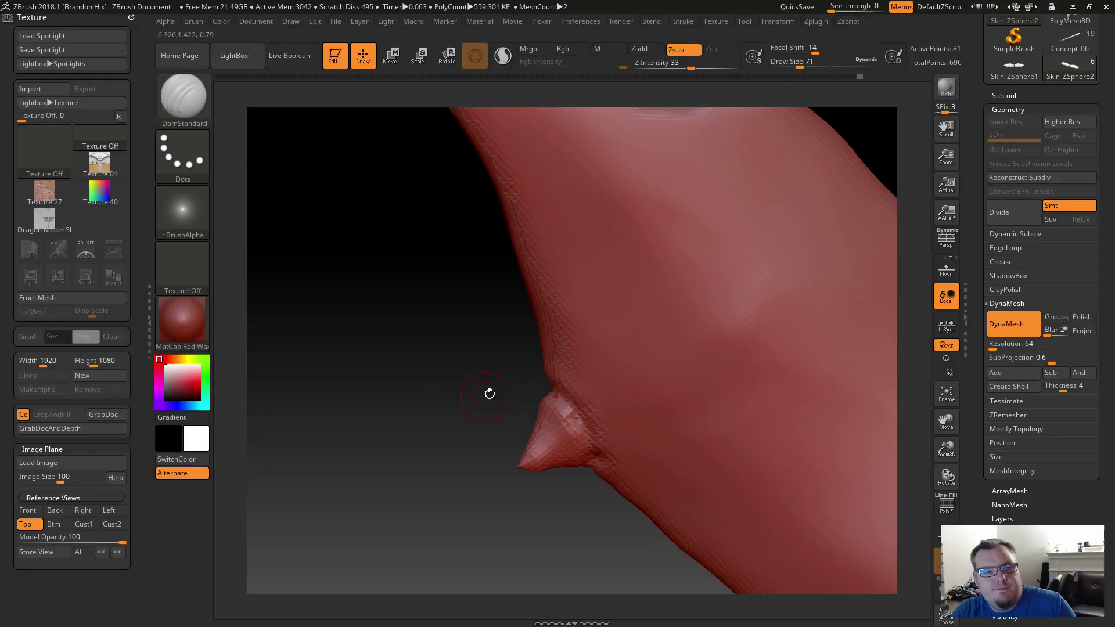
left_click_drag(545, 387, 572, 405, "shift")
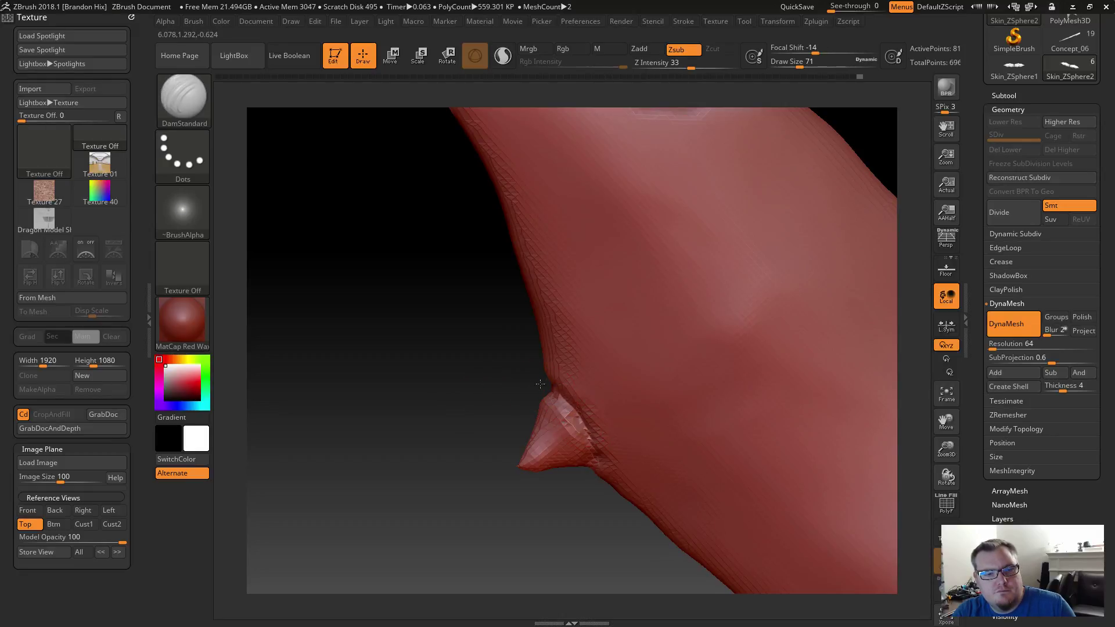
left_click_drag(464, 416, 633, 422)
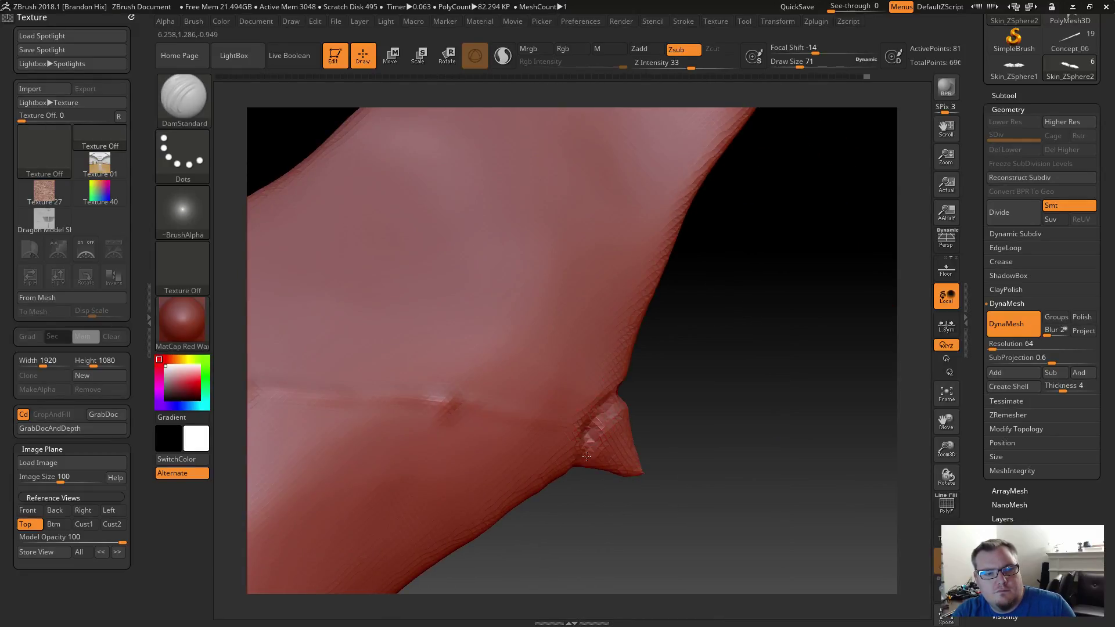
left_click_drag(587, 457, 582, 463)
mouse_move(585, 540)
left_mouse_down()
mouse_move(589, 467)
mouse_move(588, 485)
left_mouse_up()
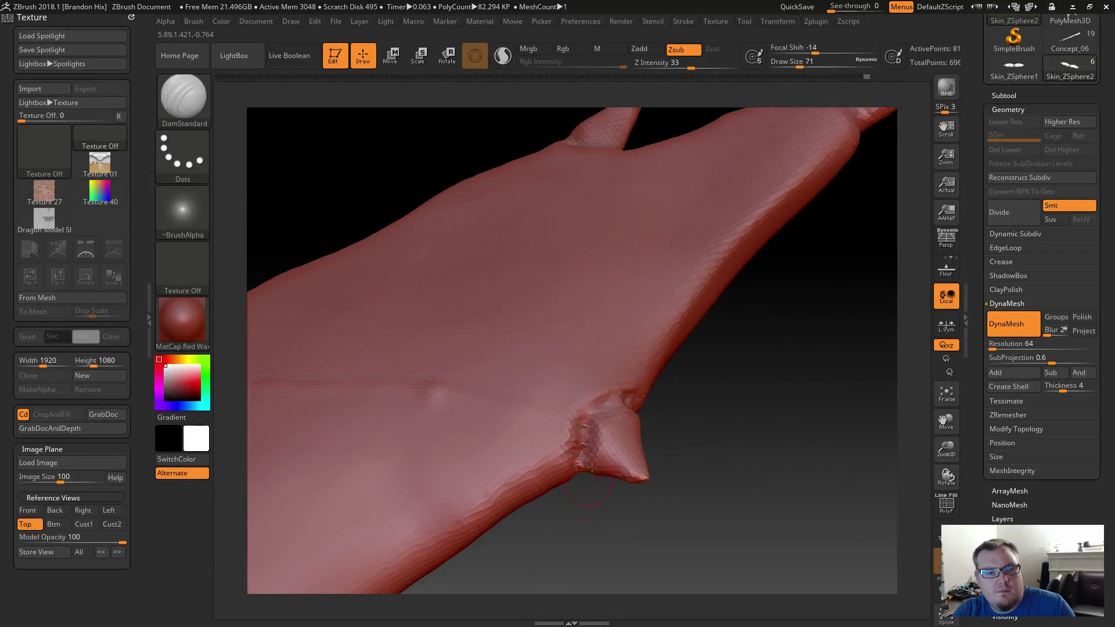
left_click_drag(602, 411, 589, 425)
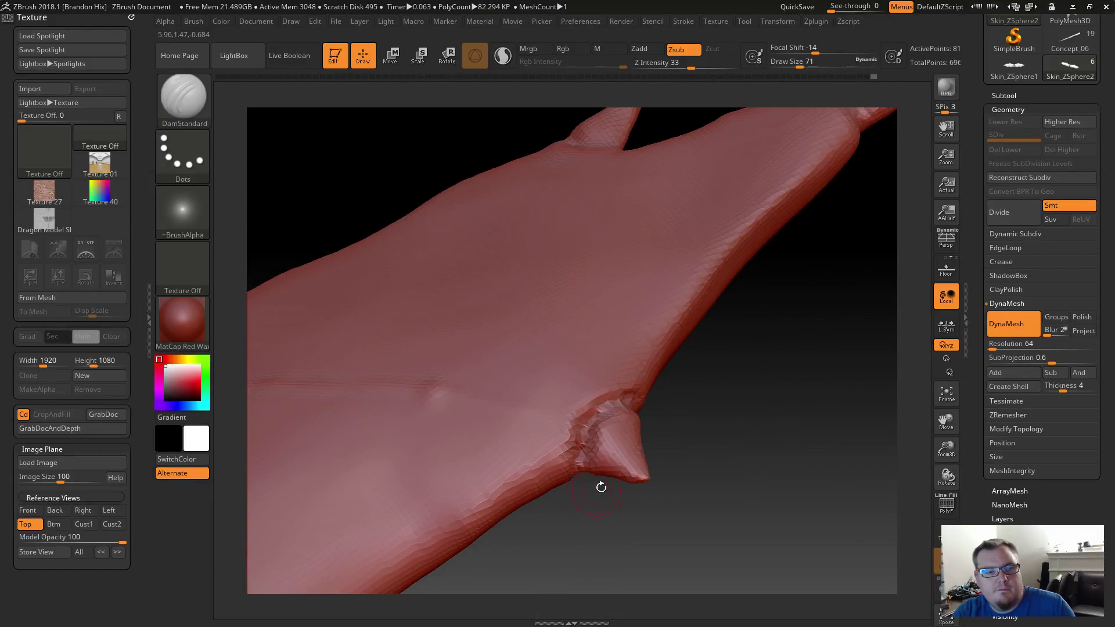
Carve a crease around the base of the inner trailing-edge claw with DamStandard.
left_click_drag(615, 515, 663, 482)
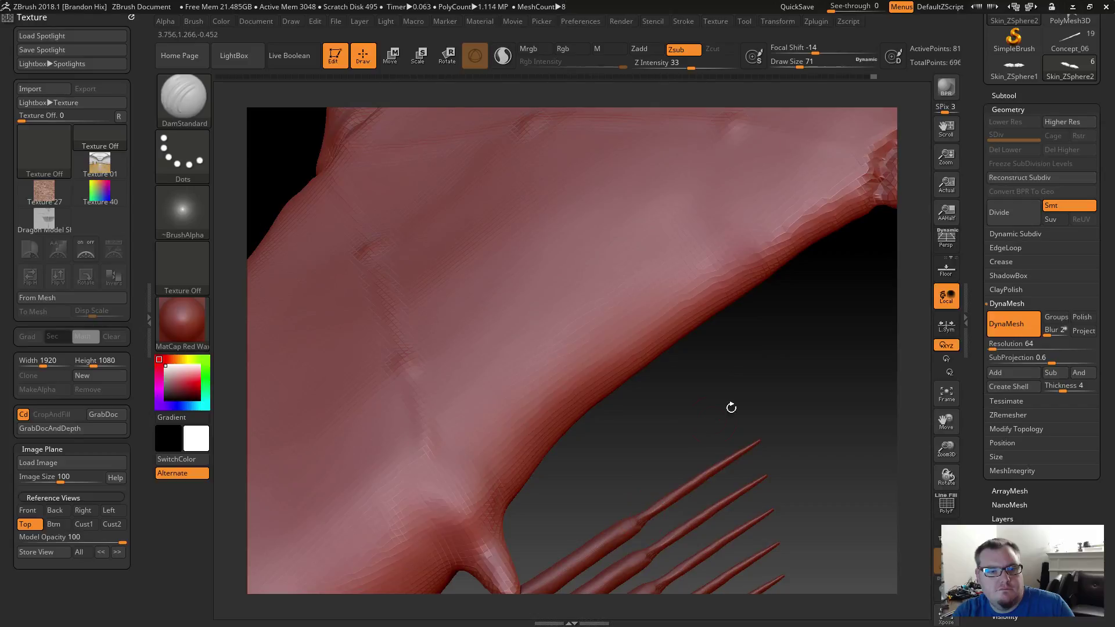
left_click_drag(730, 406, 865, 272, "alt")
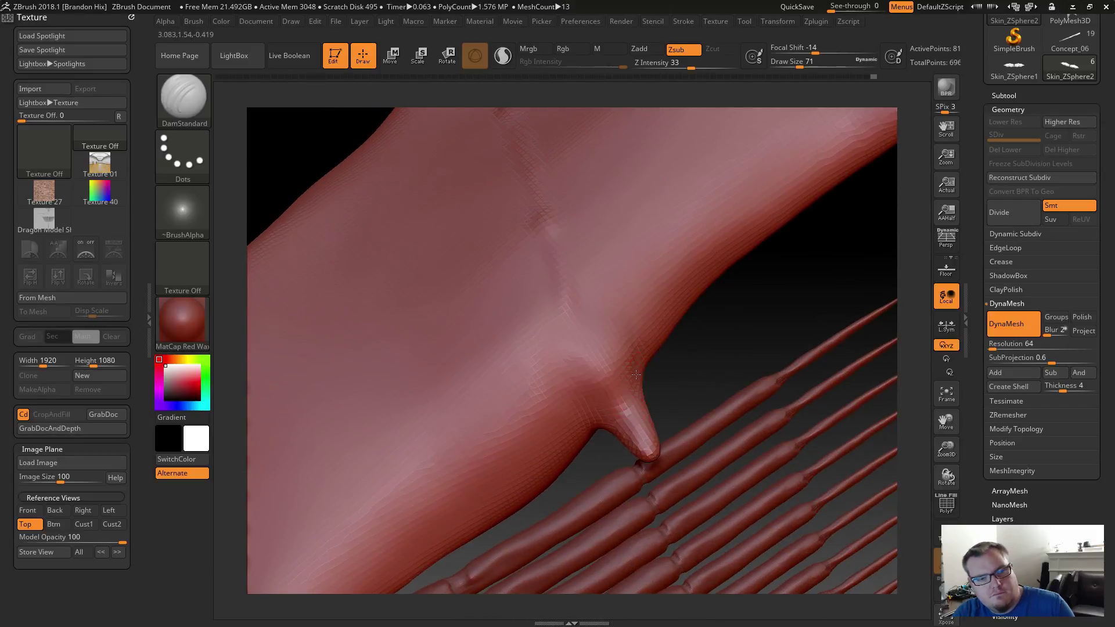
mouse_move(630, 365)
left_mouse_down()
mouse_move(616, 351)
mouse_move(584, 372)
mouse_move(593, 427)
left_mouse_up()
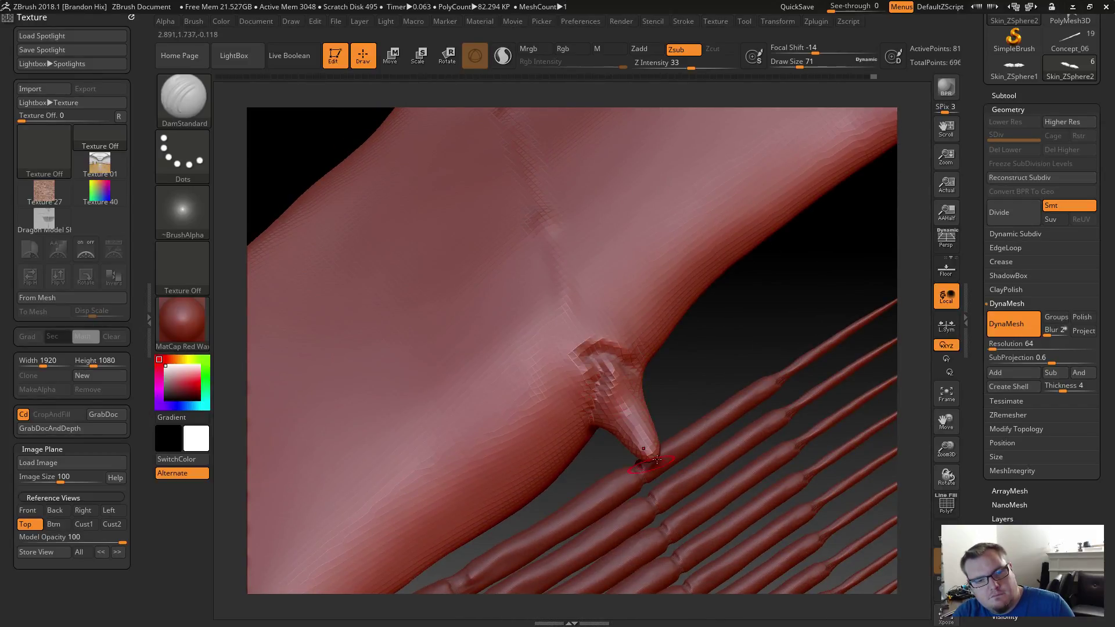
mouse_move(738, 355)
left_mouse_down()
mouse_move(639, 390)
mouse_move(558, 372)
mouse_move(586, 372)
mouse_move(627, 401)
mouse_move(626, 423)
mouse_move(588, 372)
left_mouse_up()
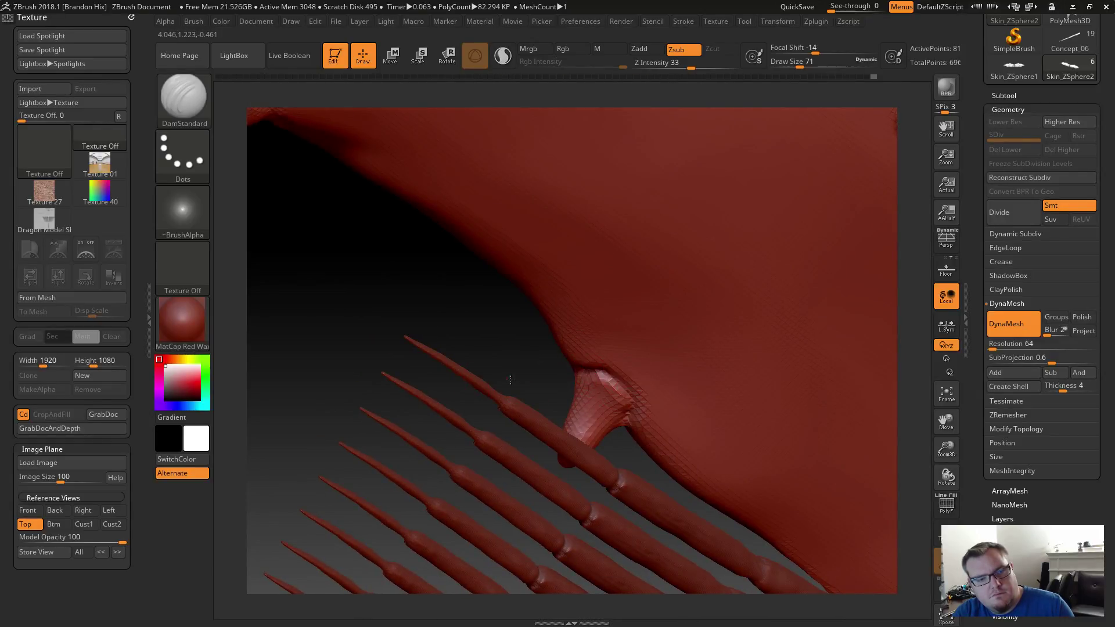
left_click_drag(511, 367, 656, 381)
left_click_drag(449, 356, 412, 347)
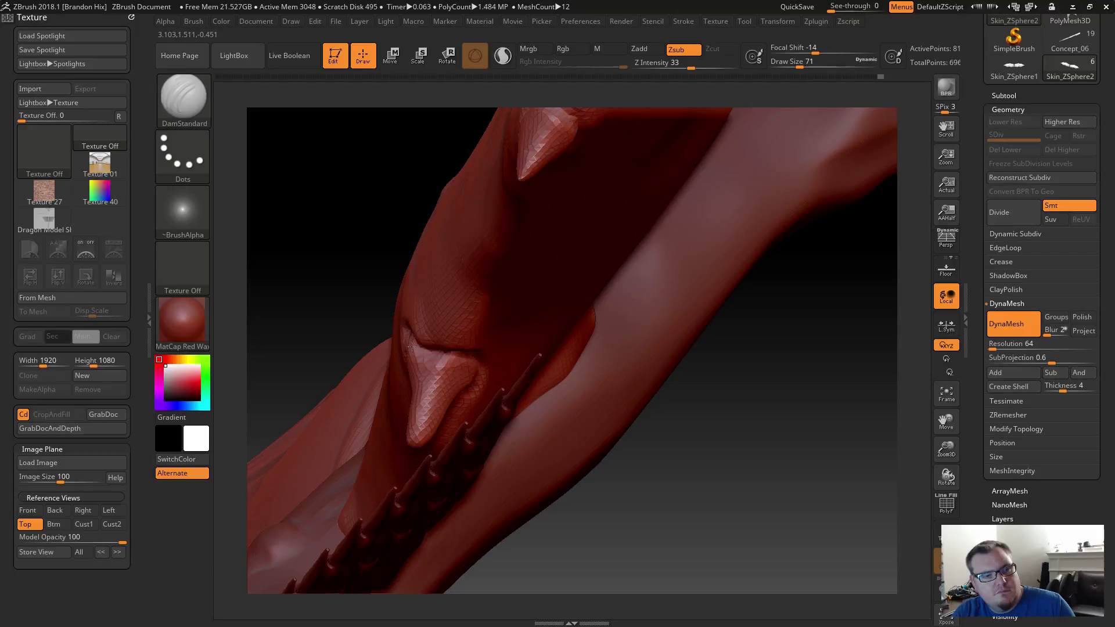
Continue the crease around the side and underside of the inner trailing-edge claw.
left_click_drag(607, 471, 646, 365)
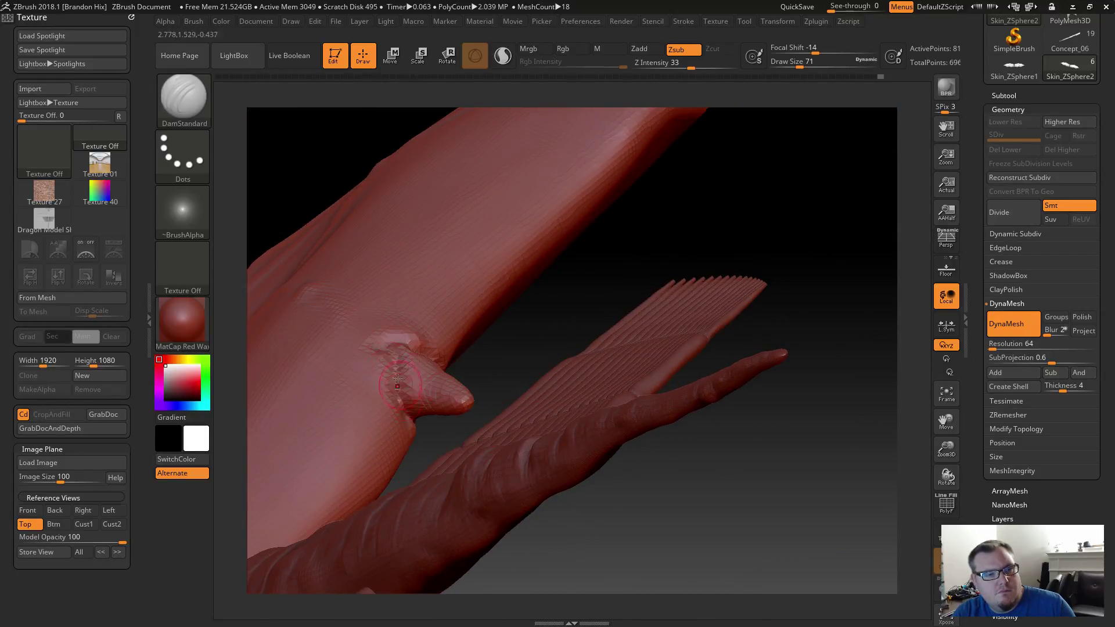
mouse_move(486, 343)
left_mouse_down()
mouse_move(581, 334)
mouse_move(423, 315)
mouse_move(378, 416)
mouse_move(422, 423)
left_mouse_up()
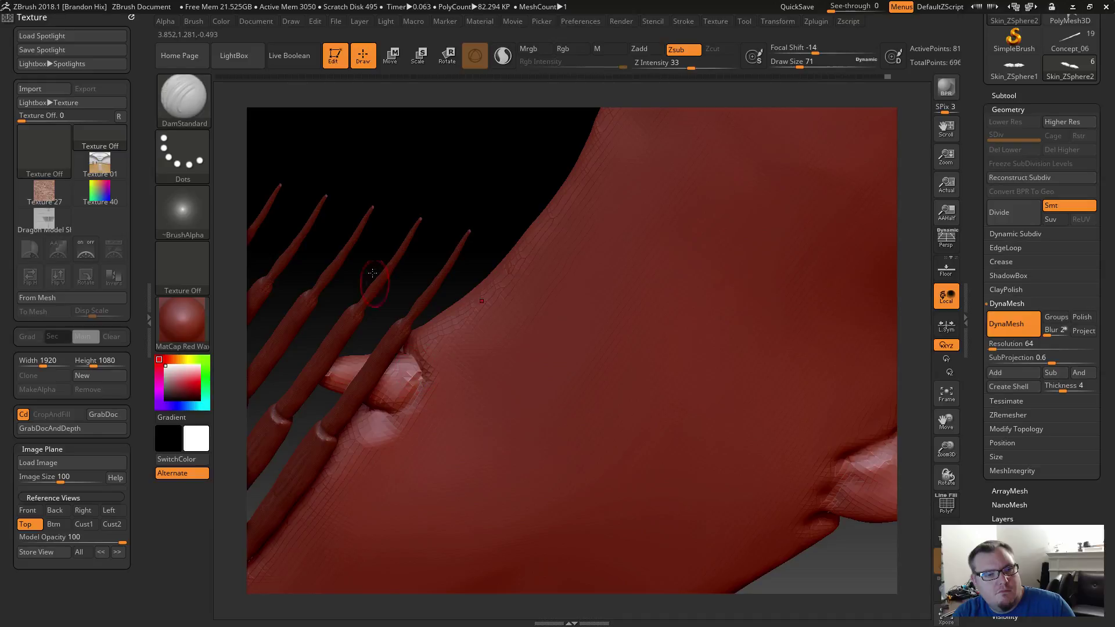
mouse_move(386, 169)
left_mouse_down()
mouse_move(389, 336)
mouse_move(407, 341)
mouse_move(365, 380)
mouse_move(360, 372)
left_mouse_up()
mouse_move(503, 355)
left_mouse_down()
mouse_move(525, 402)
mouse_move(522, 313)
left_mouse_up()
mouse_move(521, 377)
left_mouse_down()
mouse_move(522, 406)
mouse_move(645, 368)
mouse_move(409, 216)
mouse_move(527, 257)
mouse_move(474, 269)
left_mouse_up()
mouse_move(519, 207)
left_mouse_down("alt")
mouse_move(508, 190)
mouse_move(542, 197)
mouse_move(481, 195)
mouse_move(474, 231)
mouse_move(491, 246)
mouse_move(467, 242)
mouse_move(501, 218)
left_mouse_up("alt")
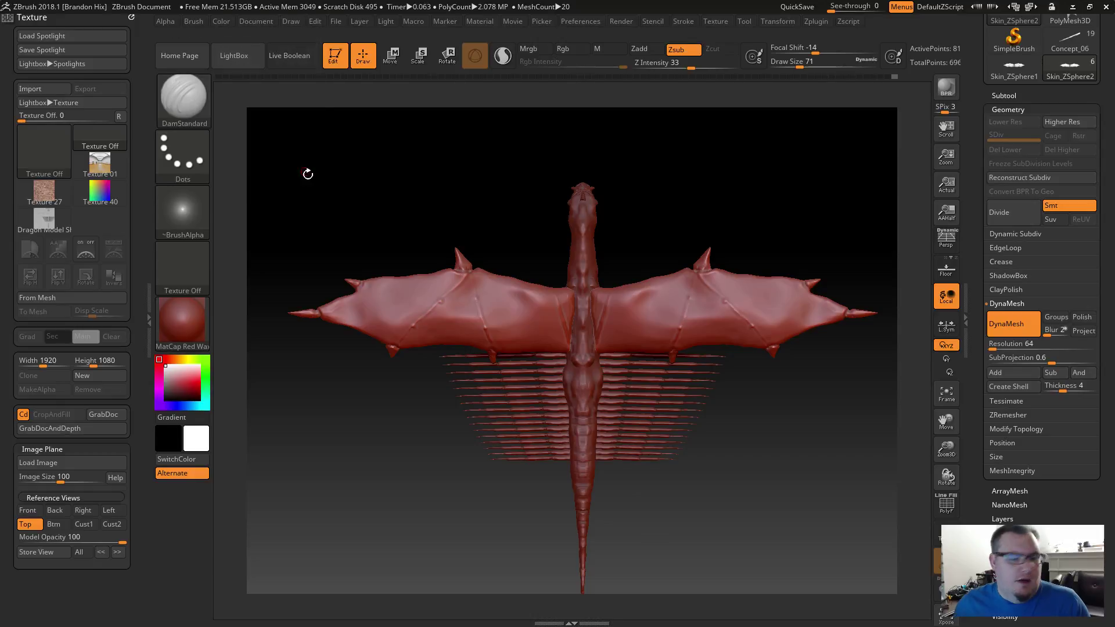
key("b")
key("Escape")
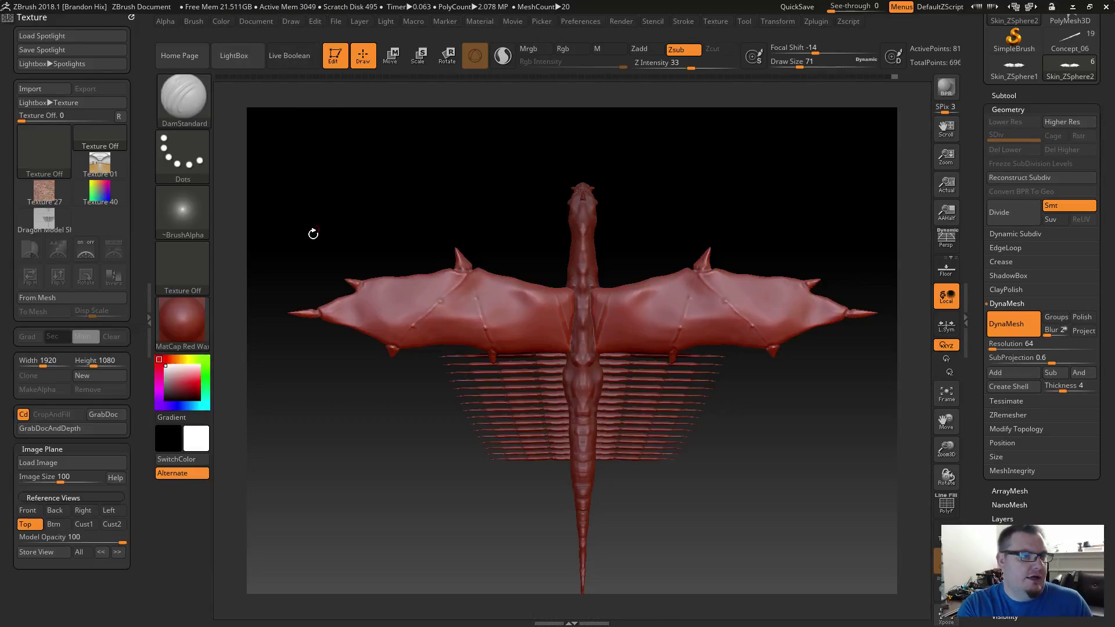
key("b")
key("g")
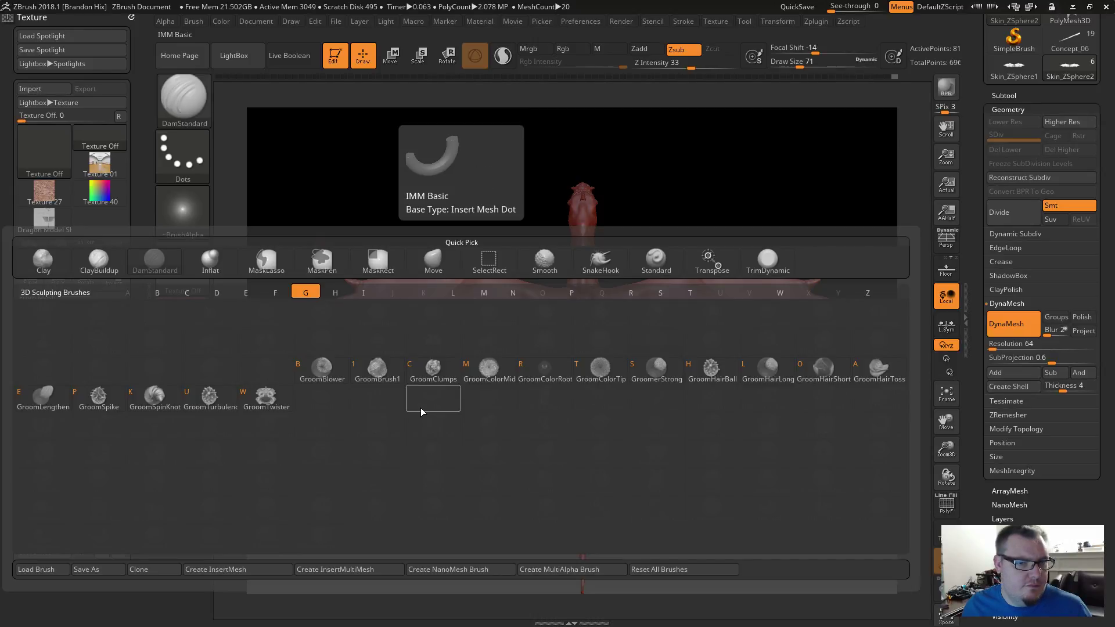
left_click(377, 434)
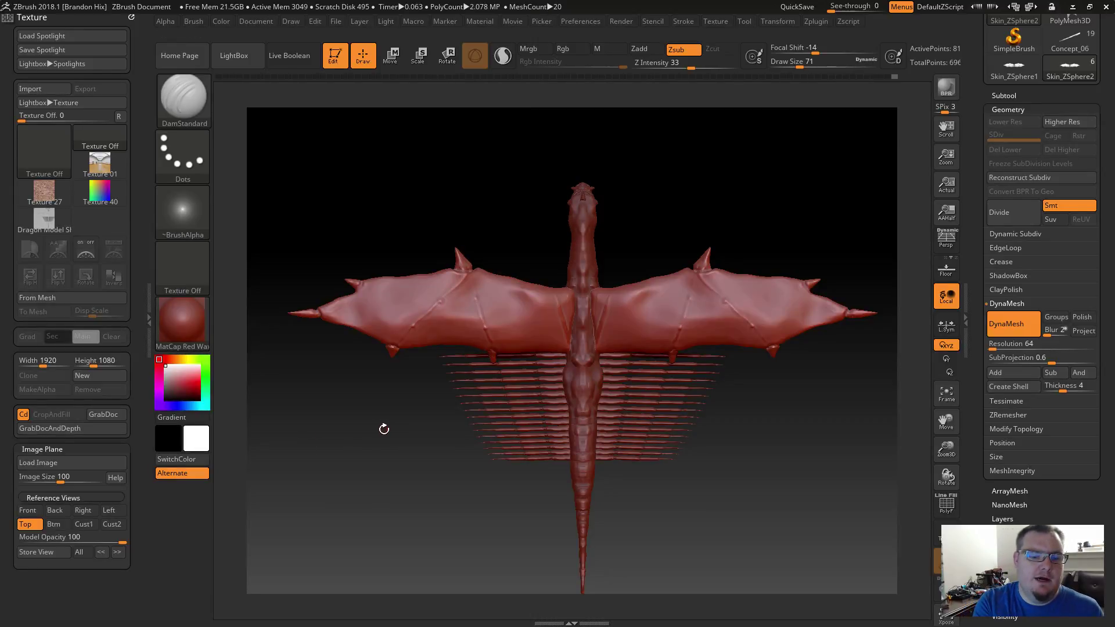
key("g")
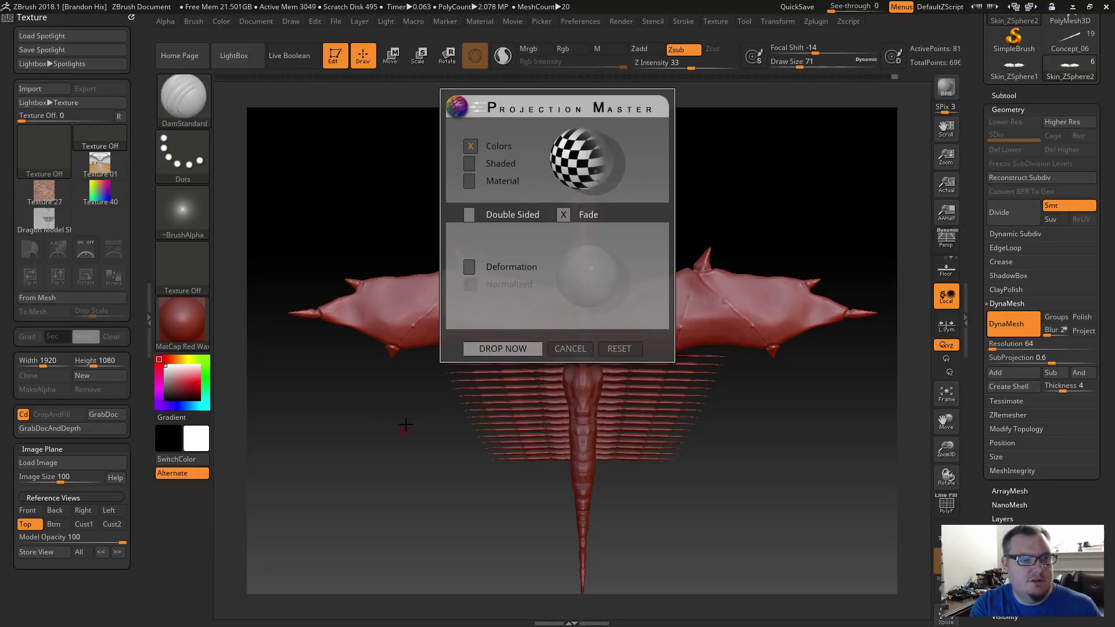
key("Escape")
Switch to the Move brush for reshaping the wing claws.
key("b")
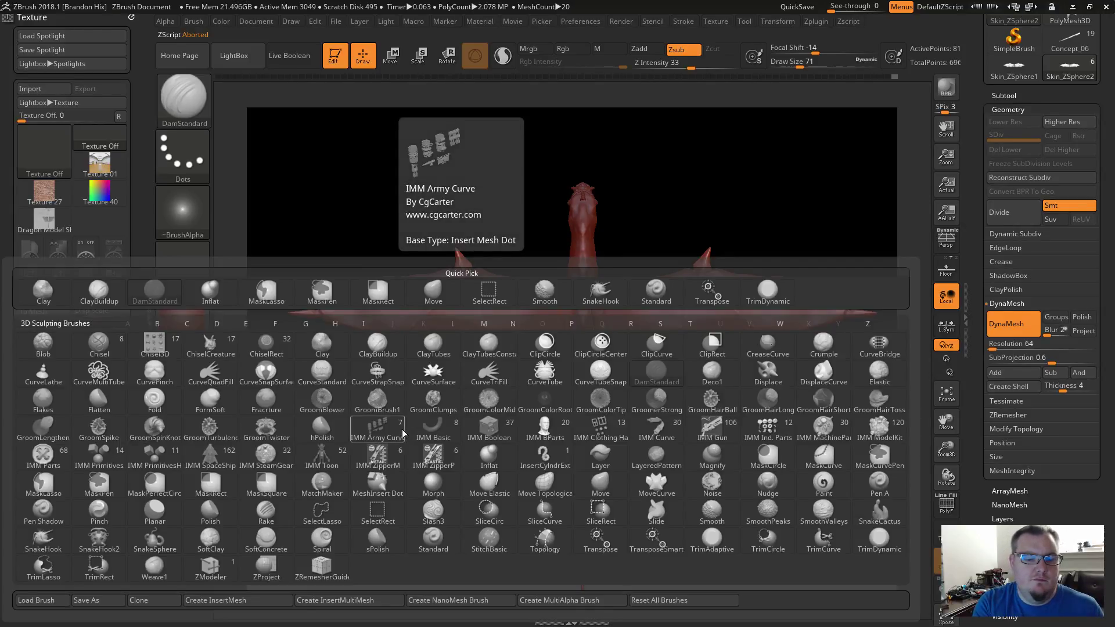
key("m")
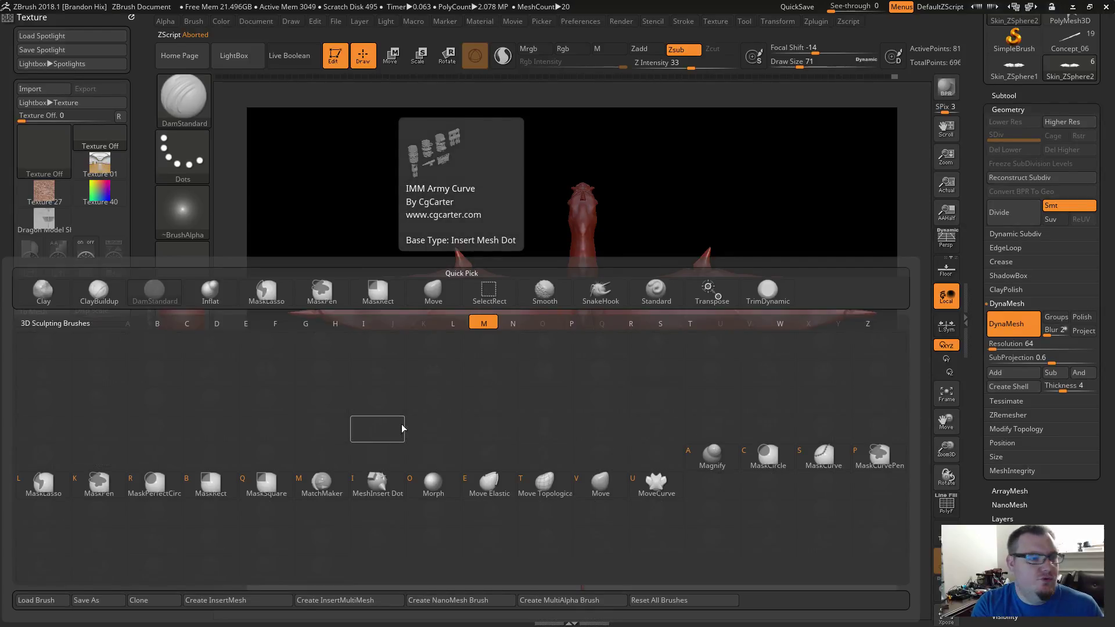
left_click(594, 487)
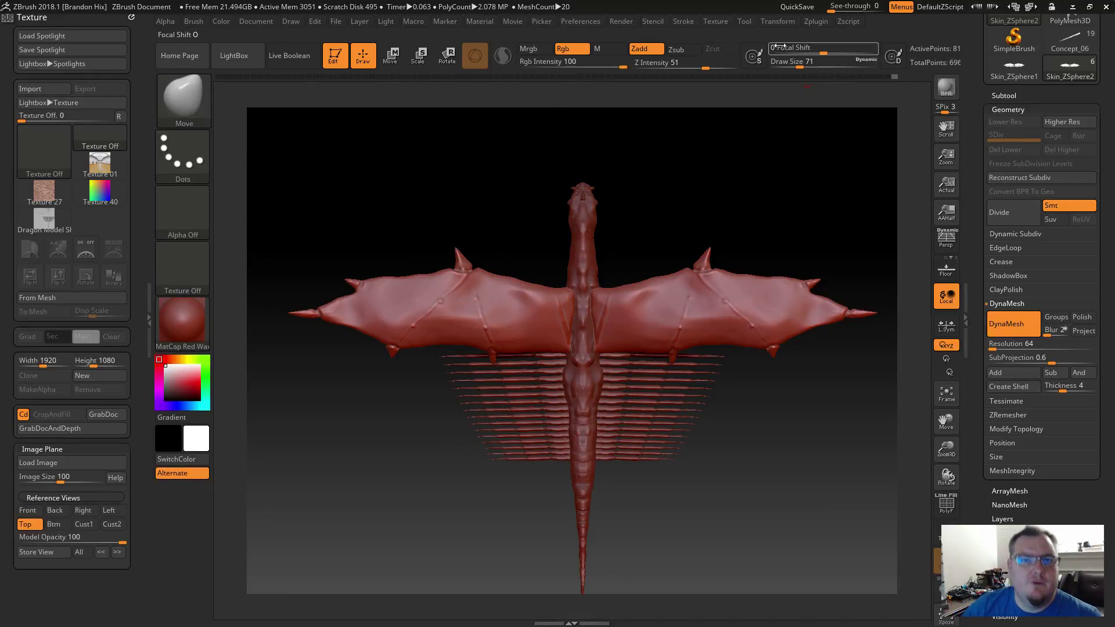
Search the stroke modifiers, curve settings and other option groups for the setting that controls the brush's curve.
left_click(788, 24)
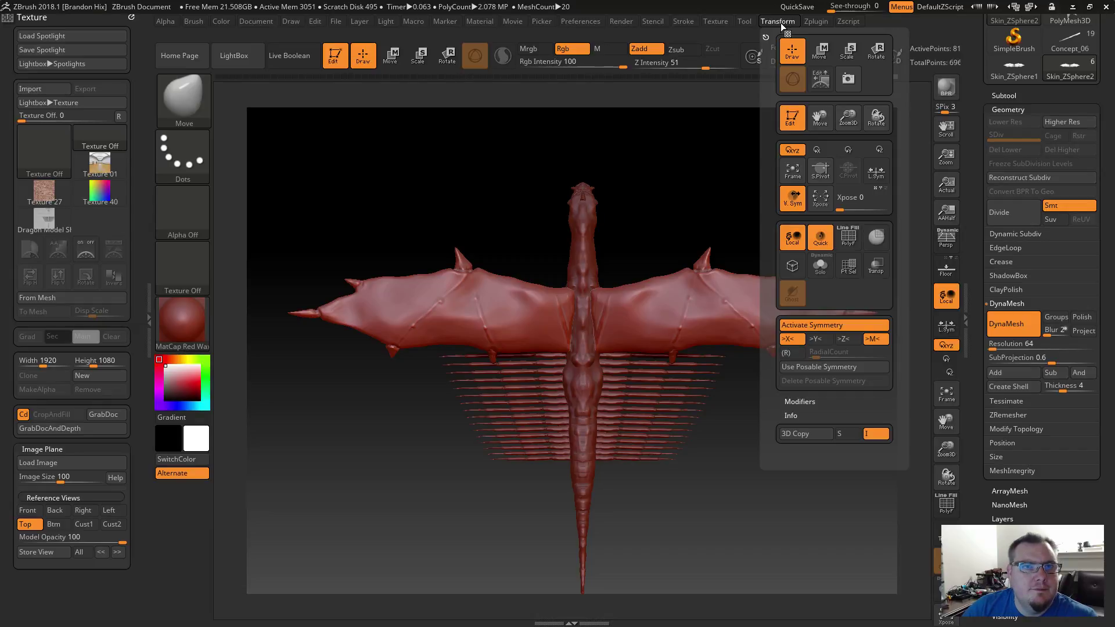
left_click(747, 22)
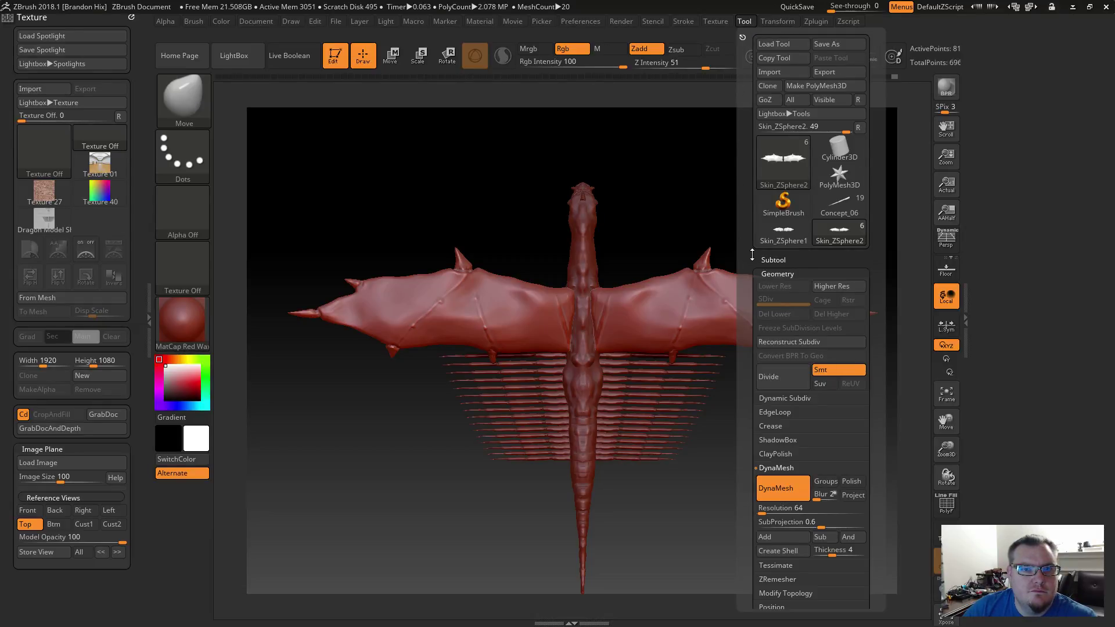
left_click(684, 20)
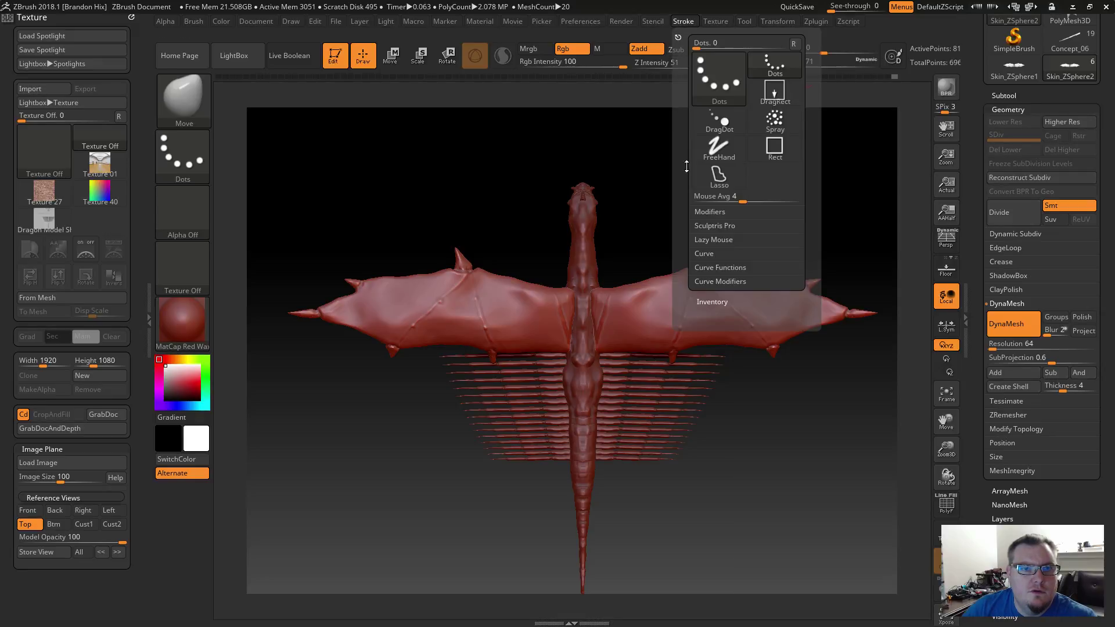
left_click(711, 213)
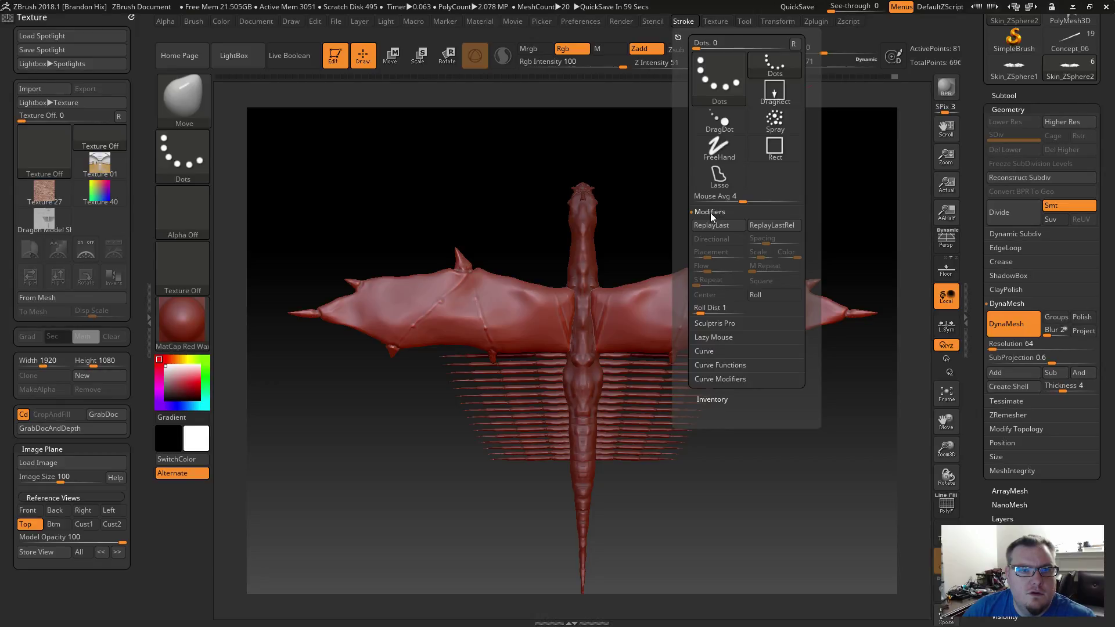
left_click(710, 213)
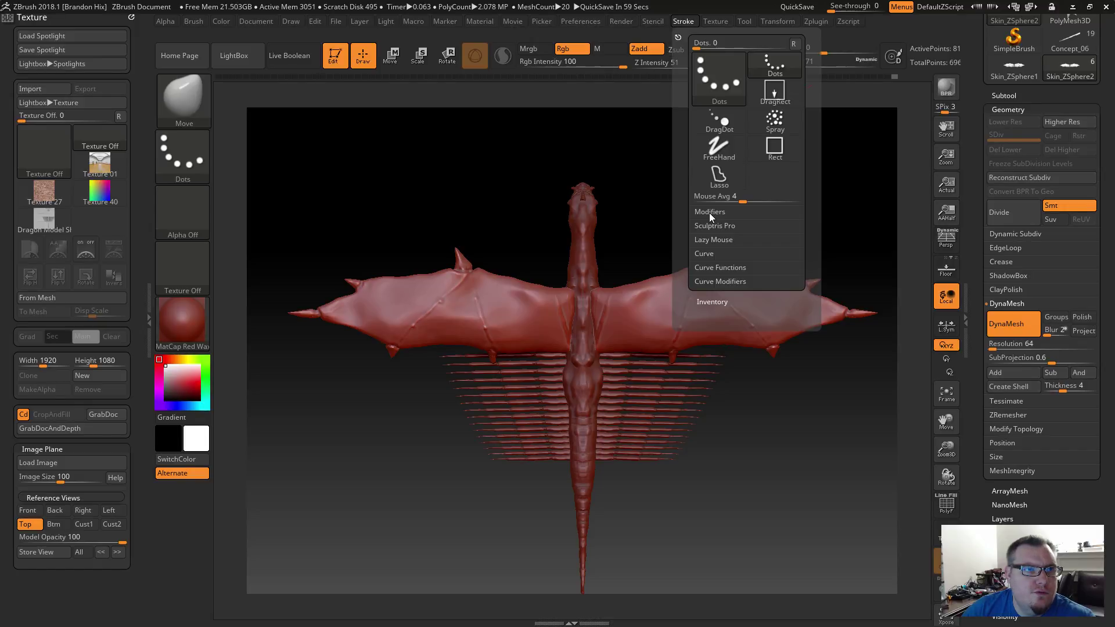
left_click(703, 227)
left_click(703, 227)
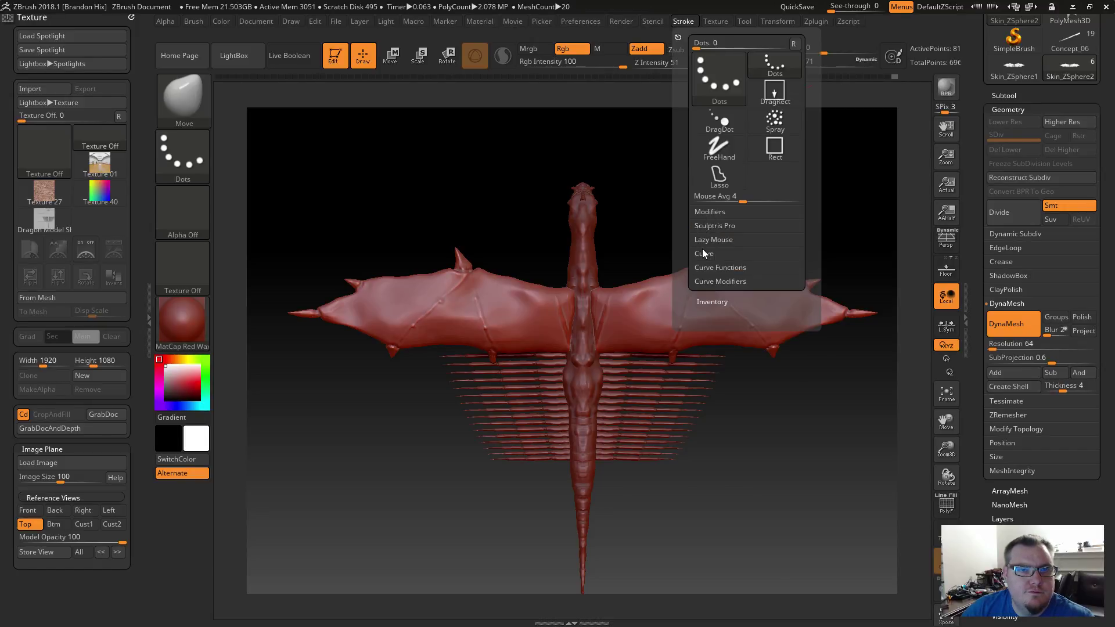
left_click(705, 251)
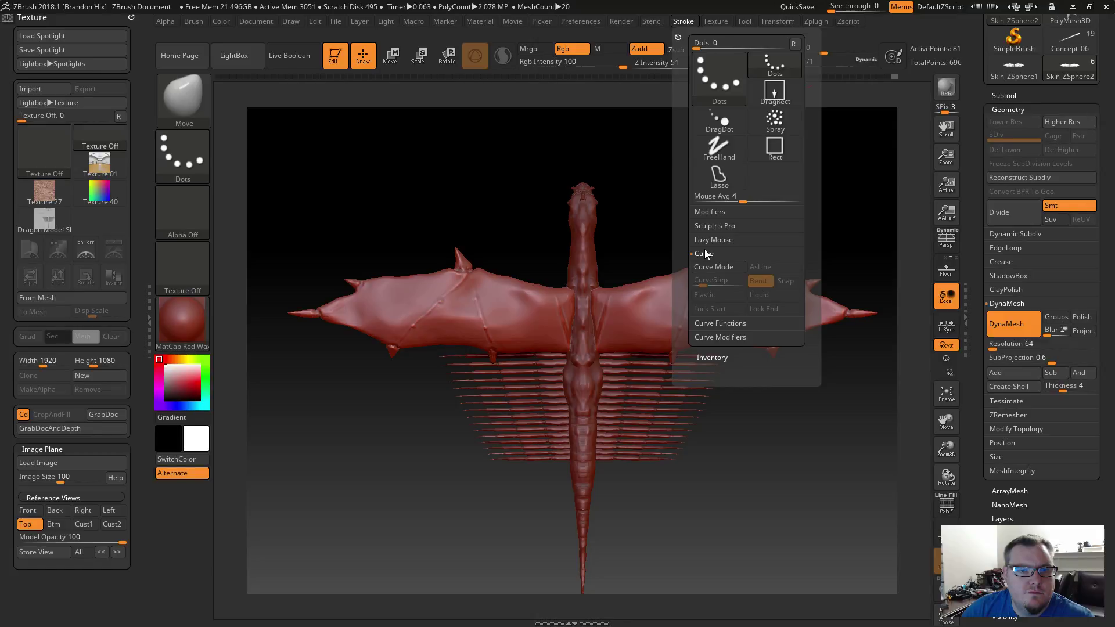
left_click(705, 255)
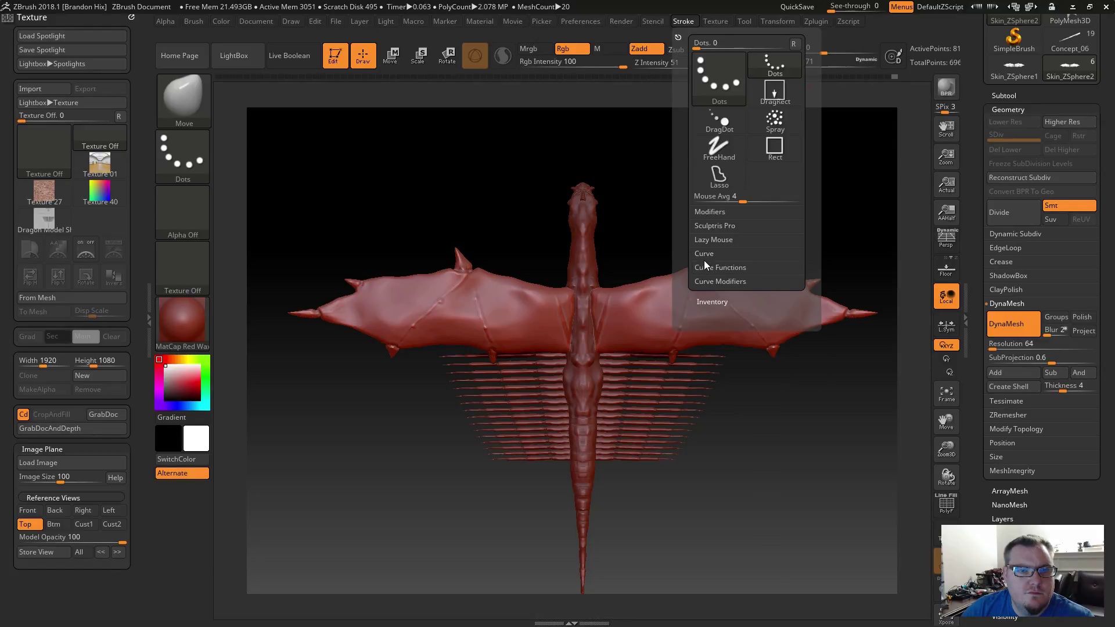
left_click(704, 266)
left_click(705, 268)
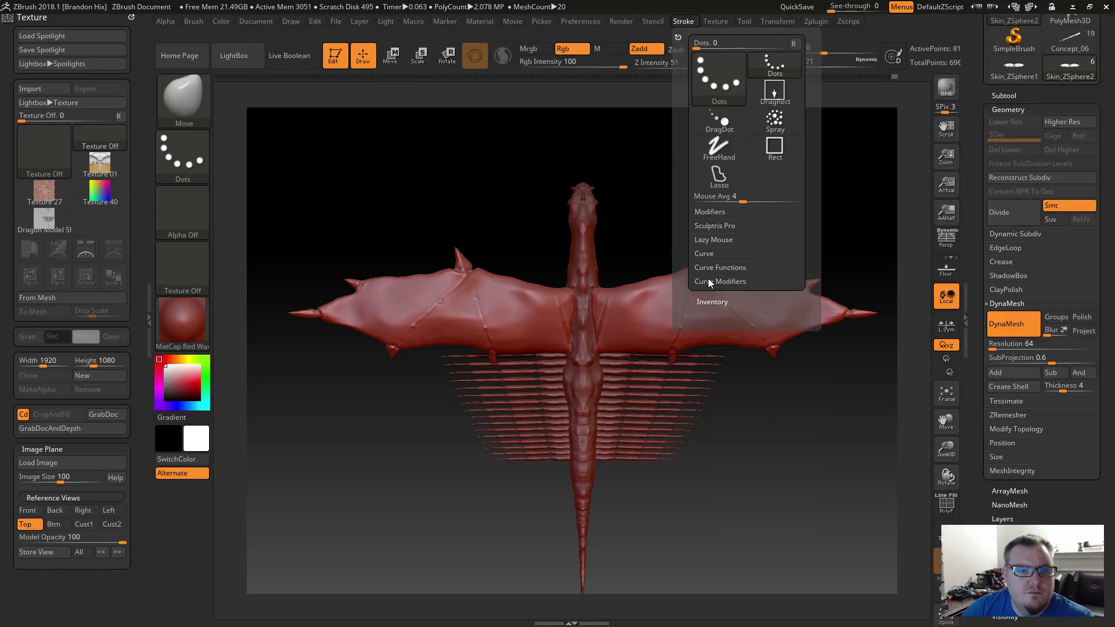
left_click(709, 281)
left_click(709, 281)
left_click(664, 18)
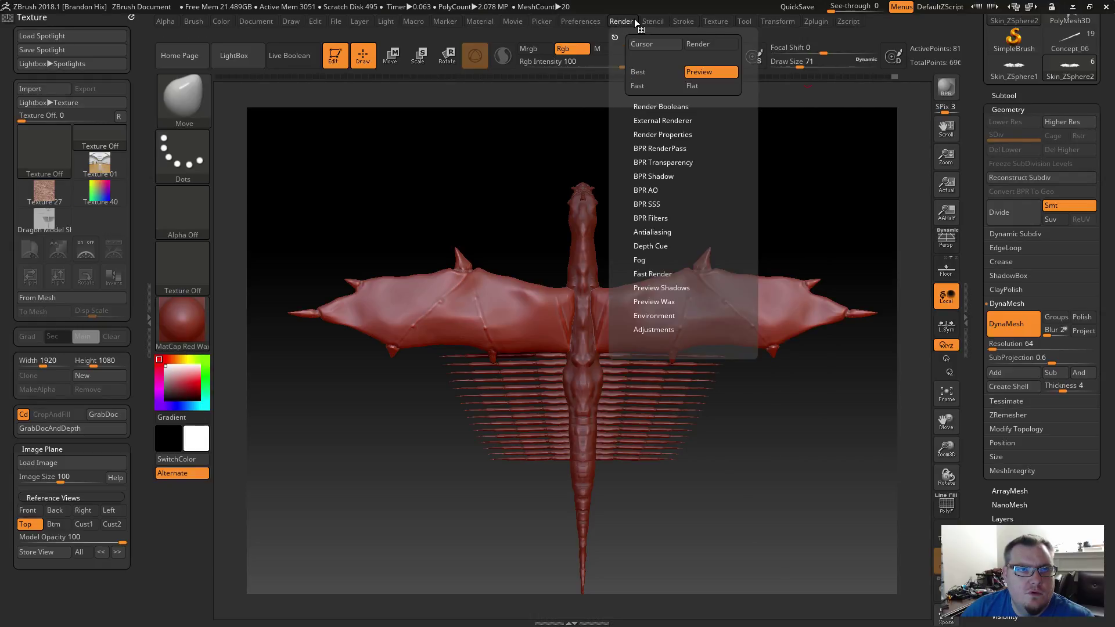
mouse_move(547, 24)
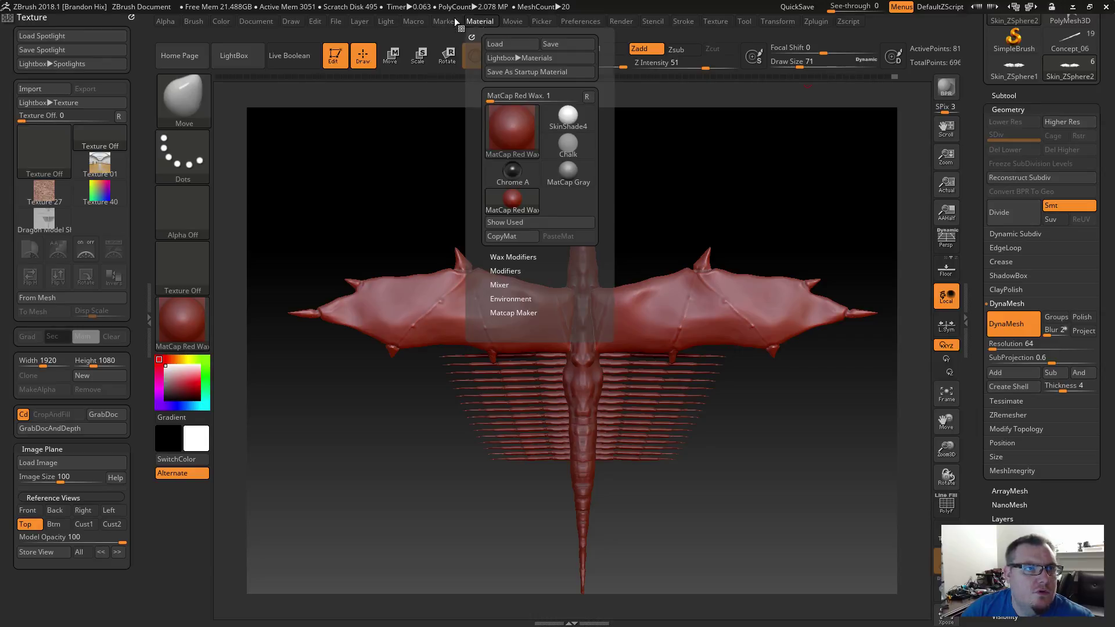
mouse_move(427, 22)
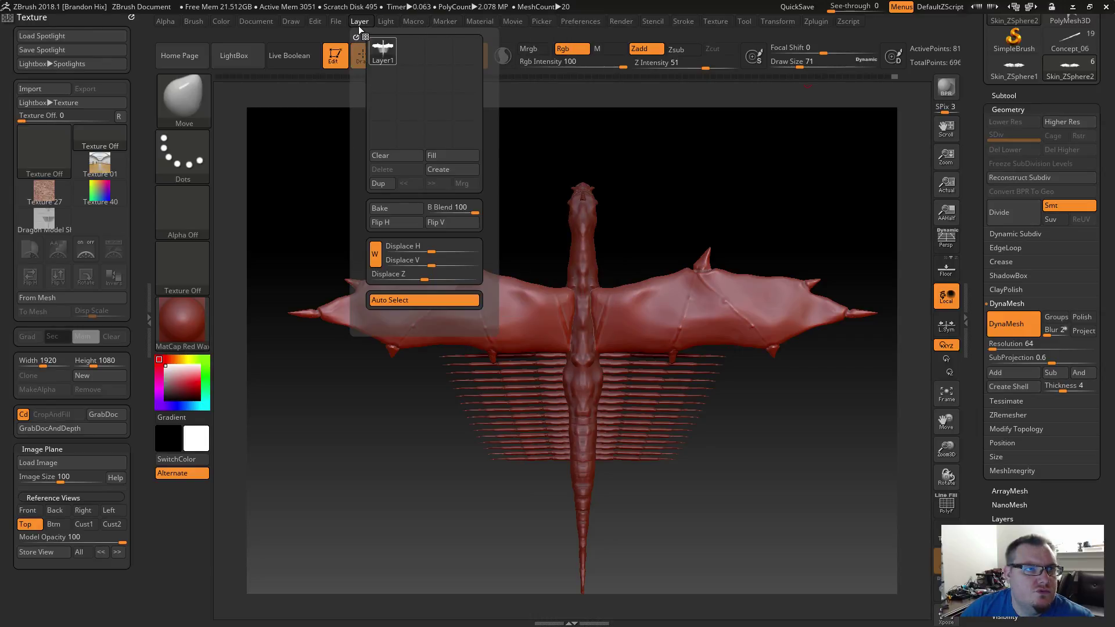
mouse_move(341, 24)
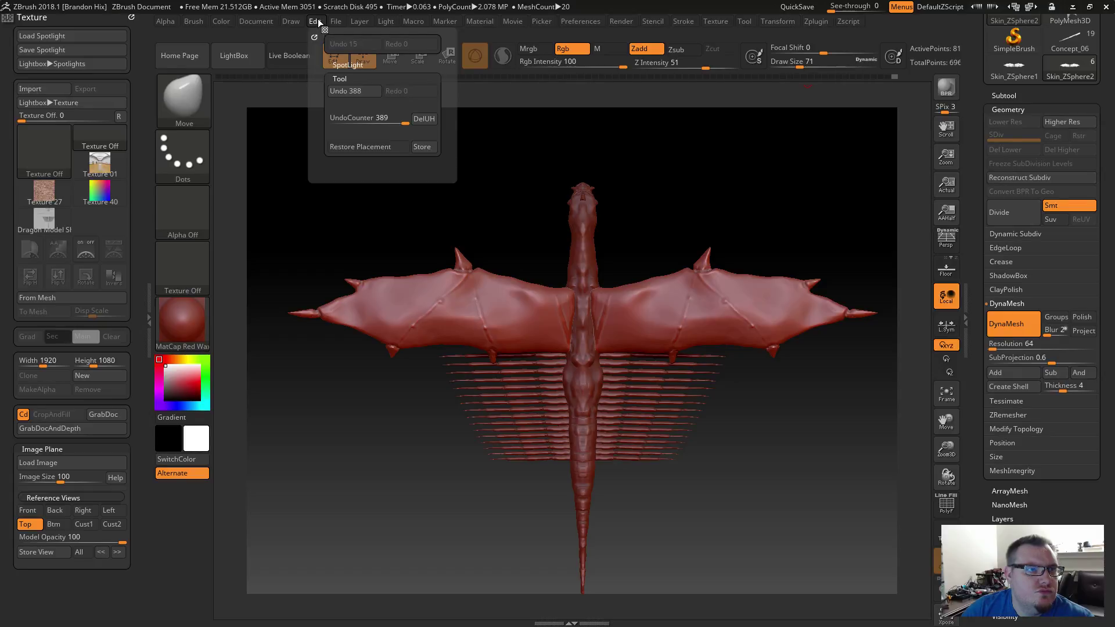
mouse_move(286, 19)
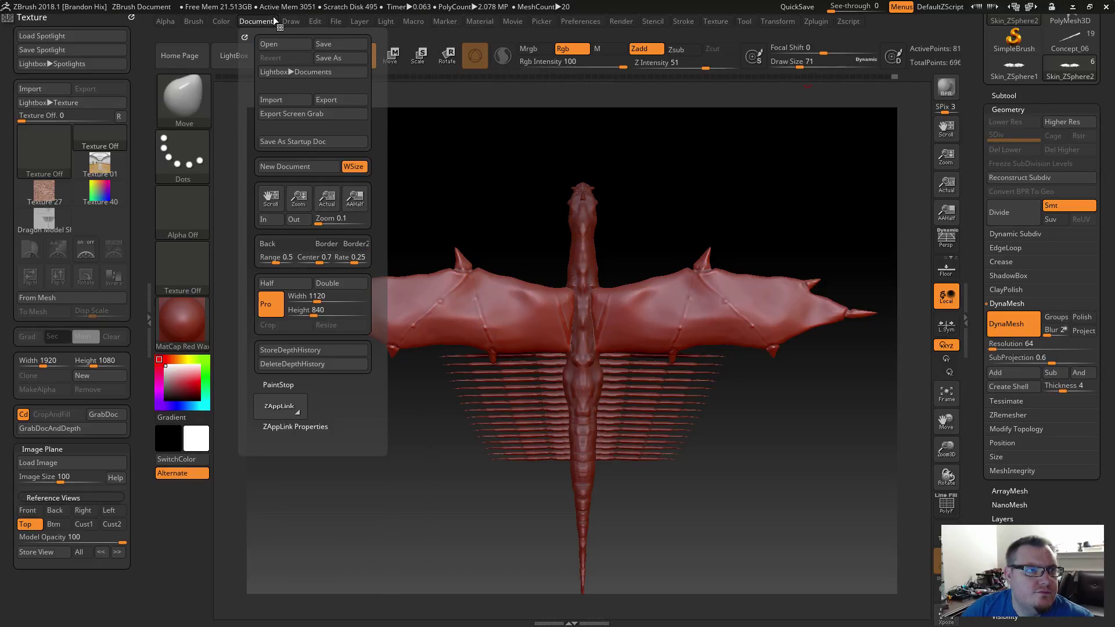
Dock the brush settings in the side tray and turn on AccuCurve for the Move brush.
mouse_move(205, 26)
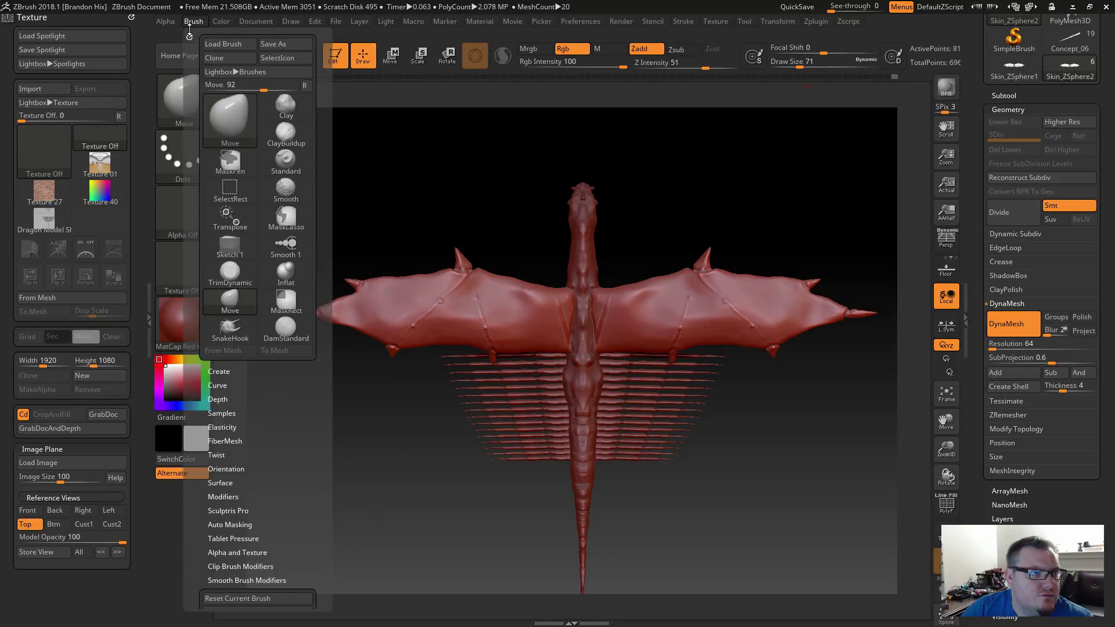
left_click_drag(189, 37, 26, 39)
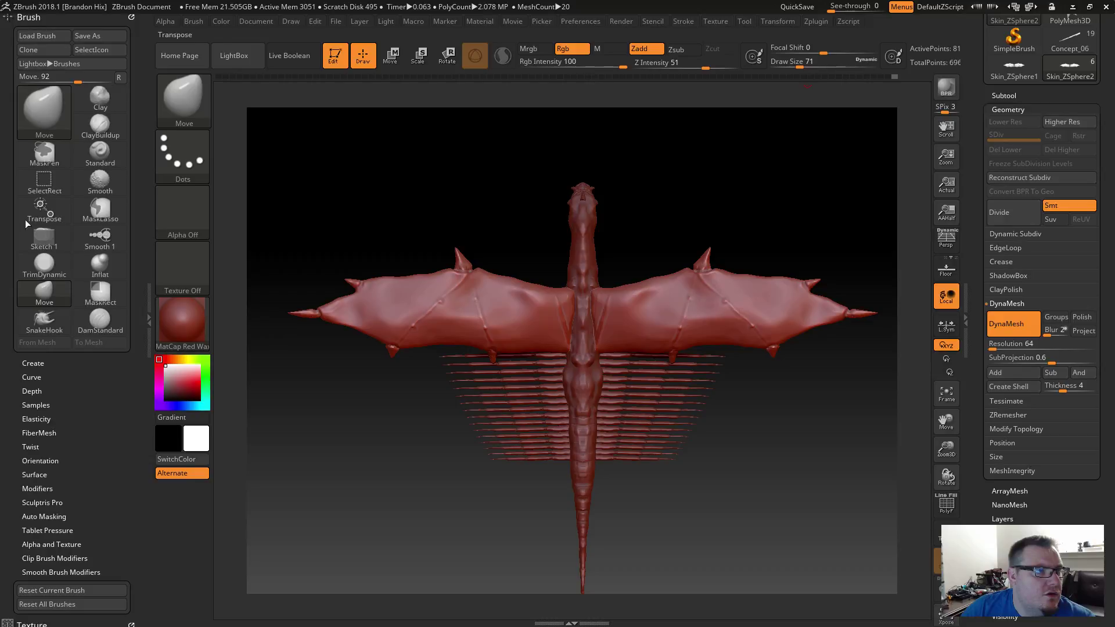
left_click(39, 364)
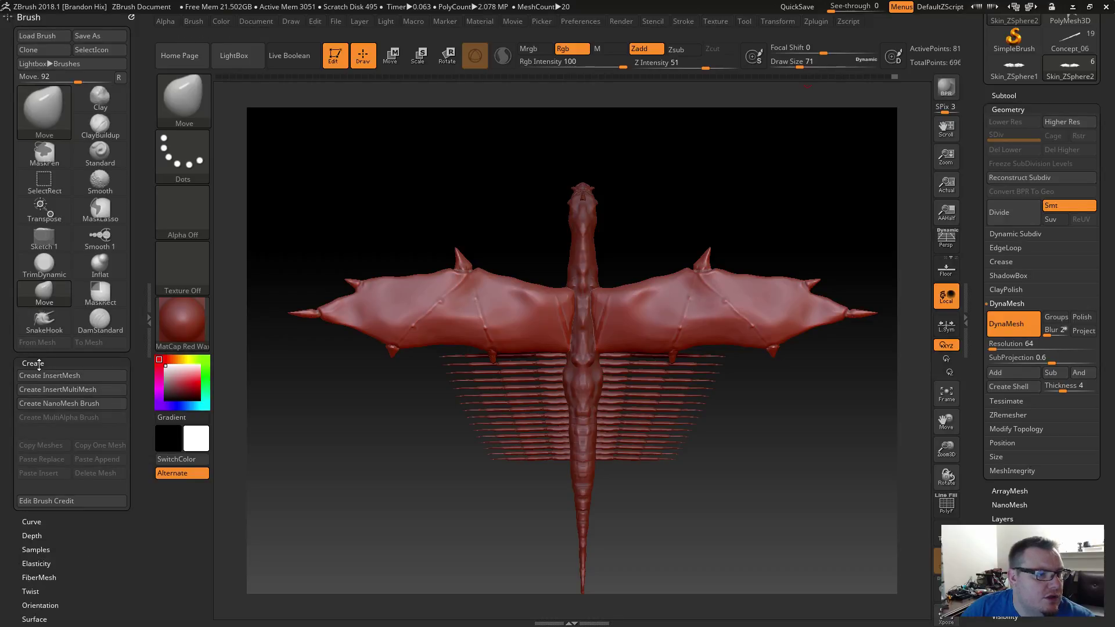
left_click(39, 364)
left_click(38, 375)
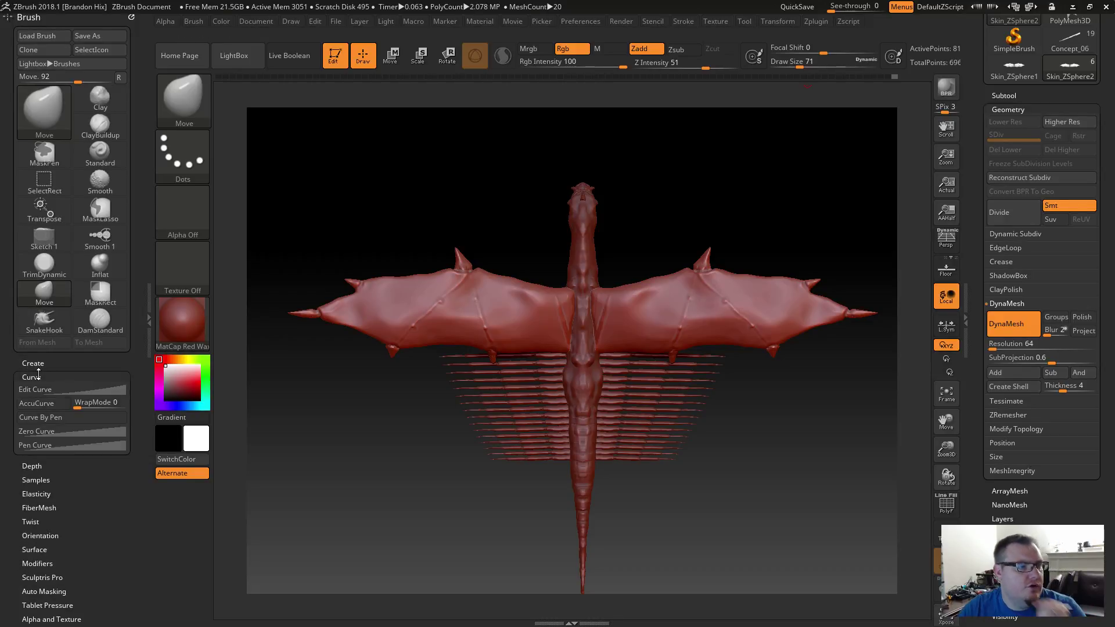
left_click(40, 404)
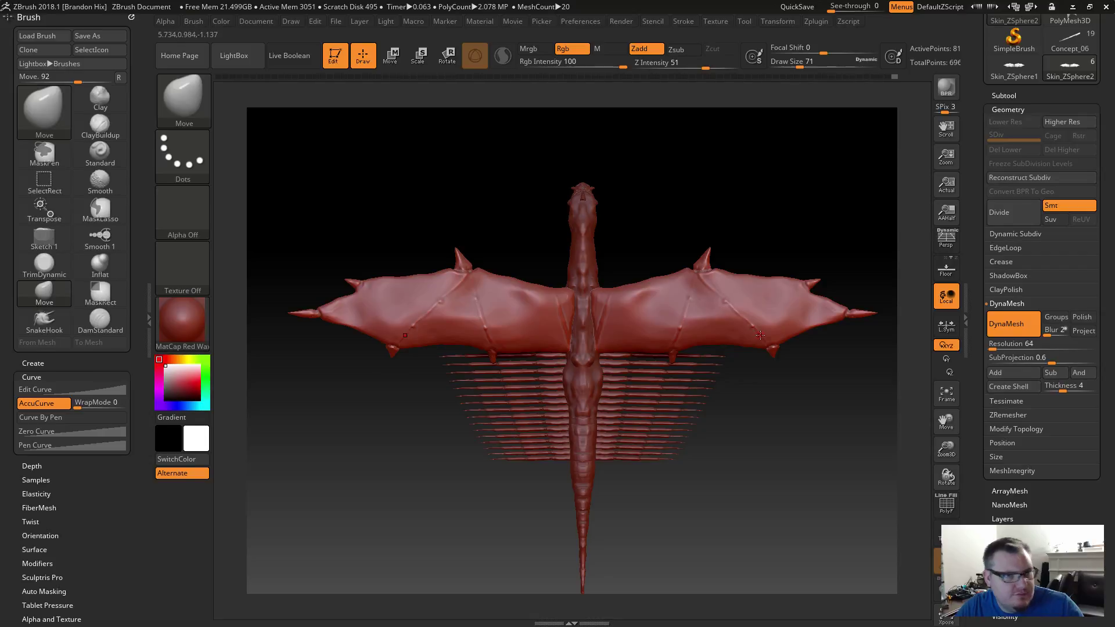
Hide the Concept_04 subtool that holds the rows of spines beside the dragon's body and tail.
left_click_drag(766, 382, 784, 537, "alt")
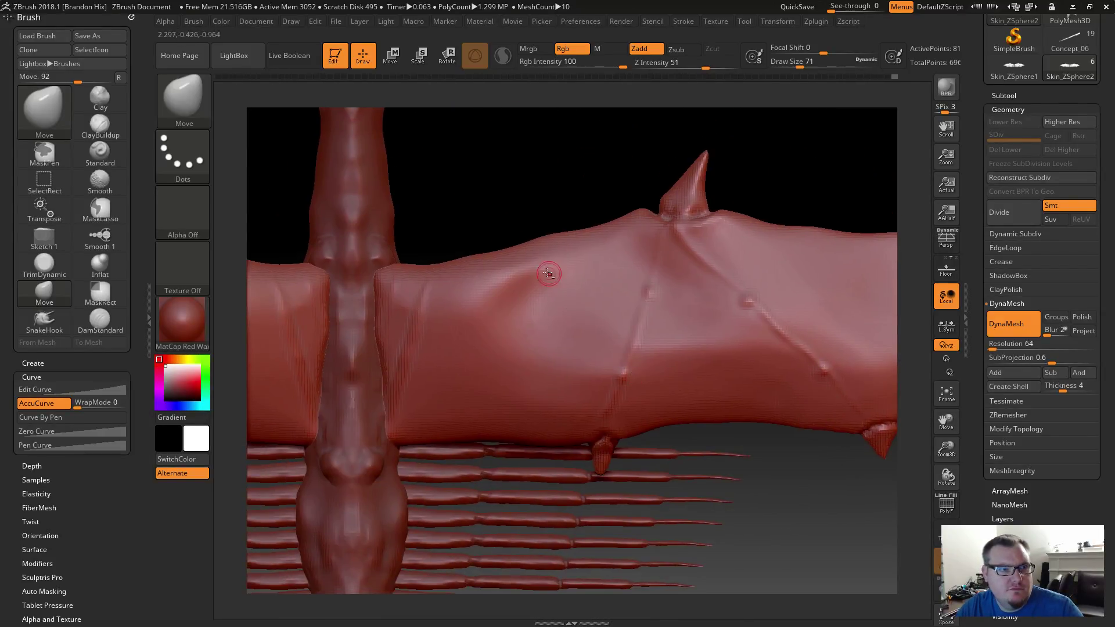
left_click_drag(744, 436, 765, 282)
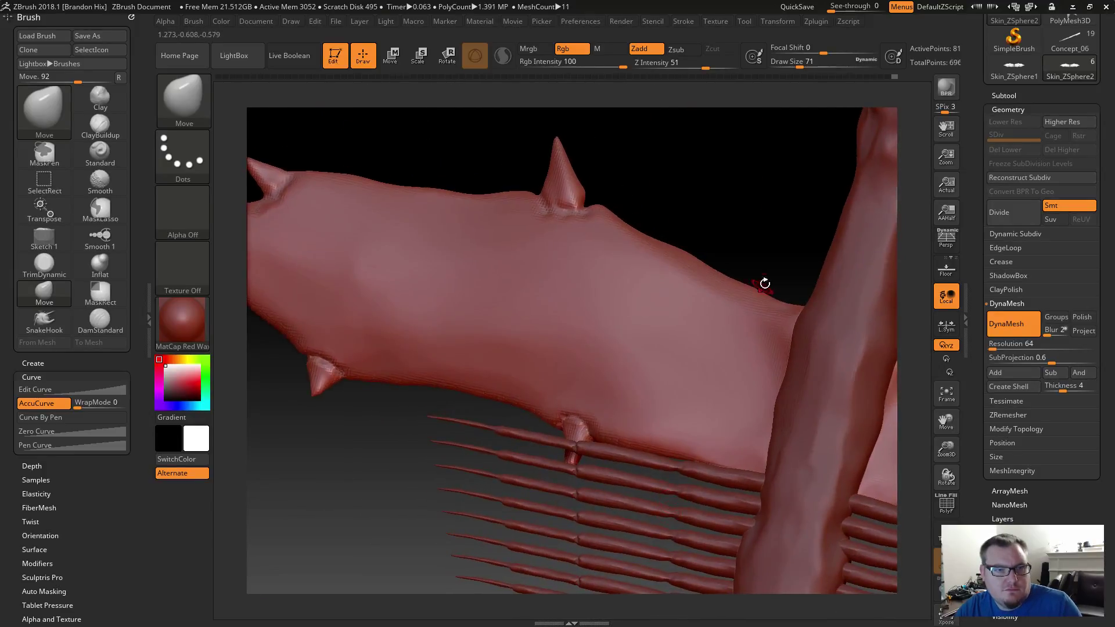
mouse_move(781, 238)
left_mouse_down()
mouse_move(859, 531)
mouse_move(726, 442)
left_mouse_up()
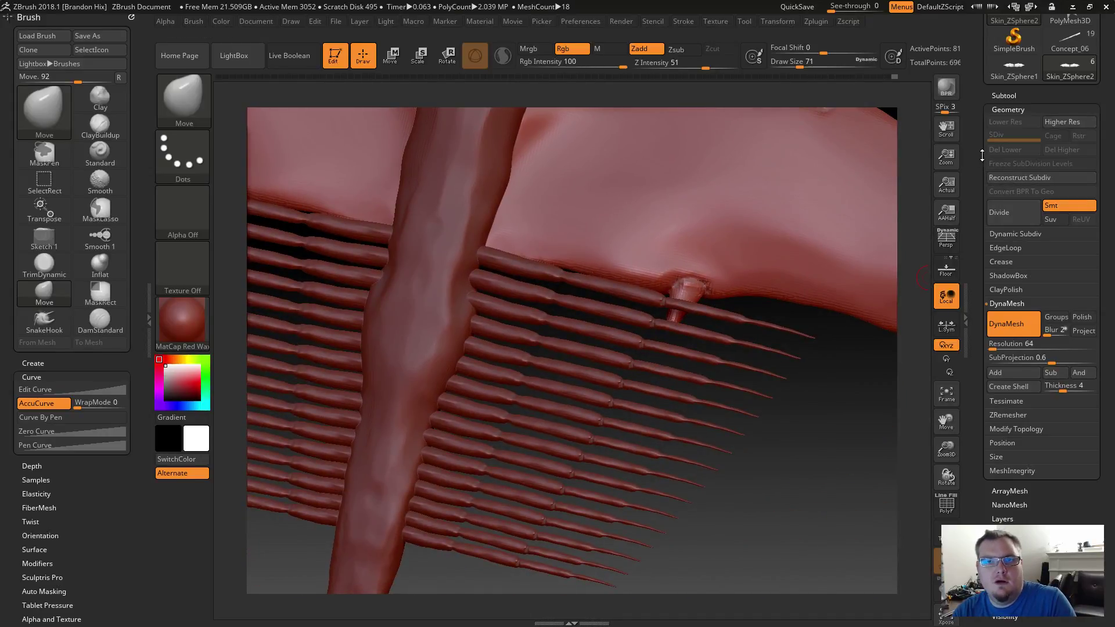
left_click(1003, 96)
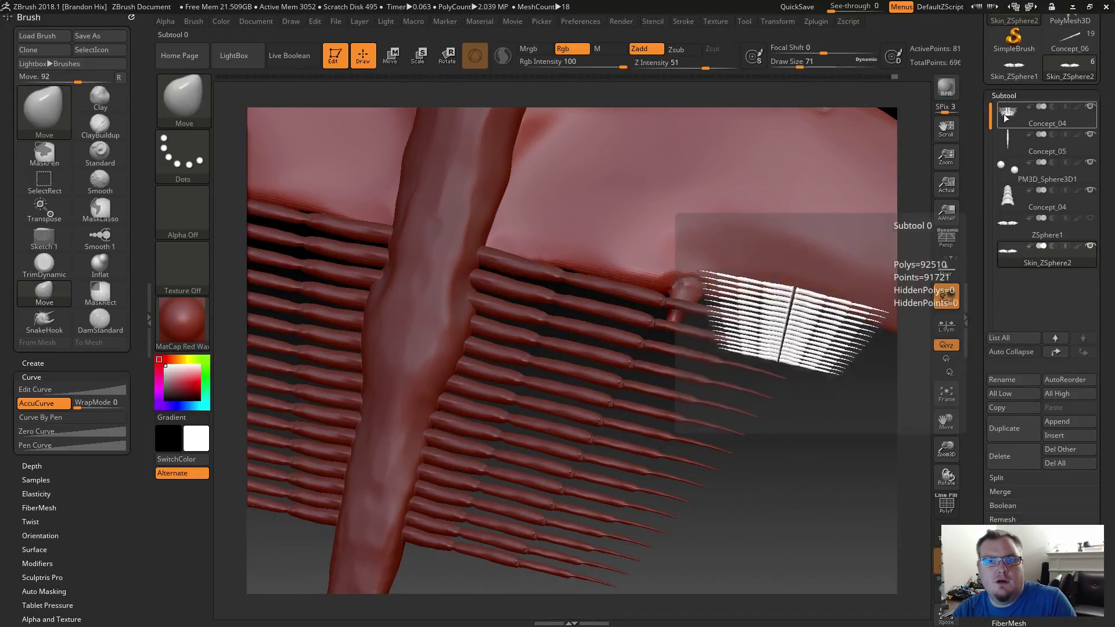
left_click(1092, 107)
Bend the inner trailing-edge claw into a curved point with the Move brush, using draw sizes of 223 and 136.
left_click_drag(697, 365, 695, 338)
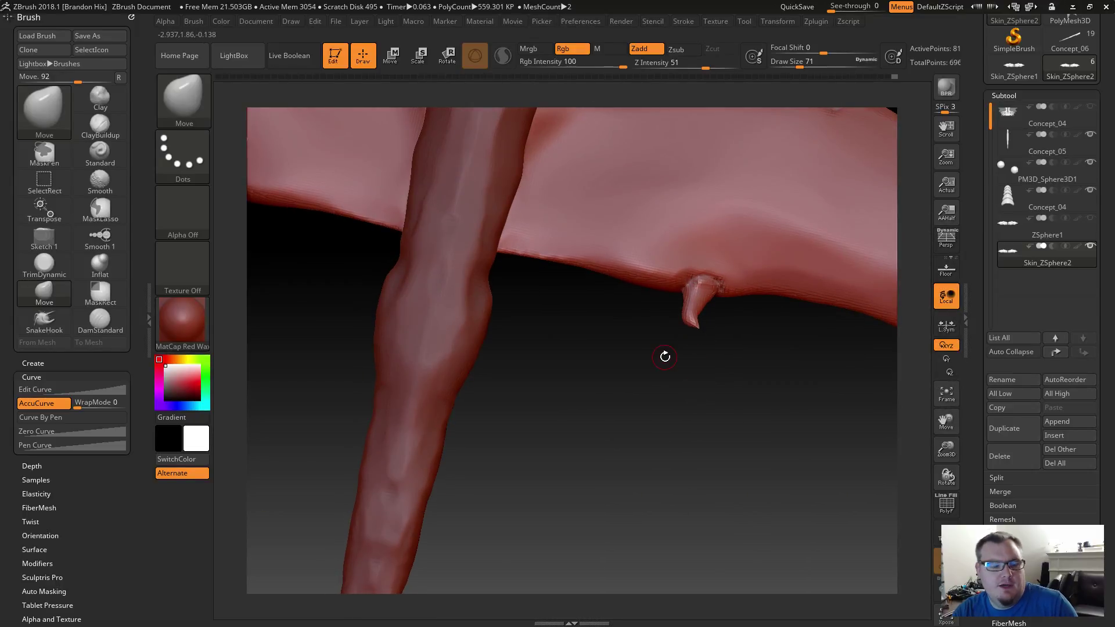
key("s")
left_click_drag(537, 327, 564, 328)
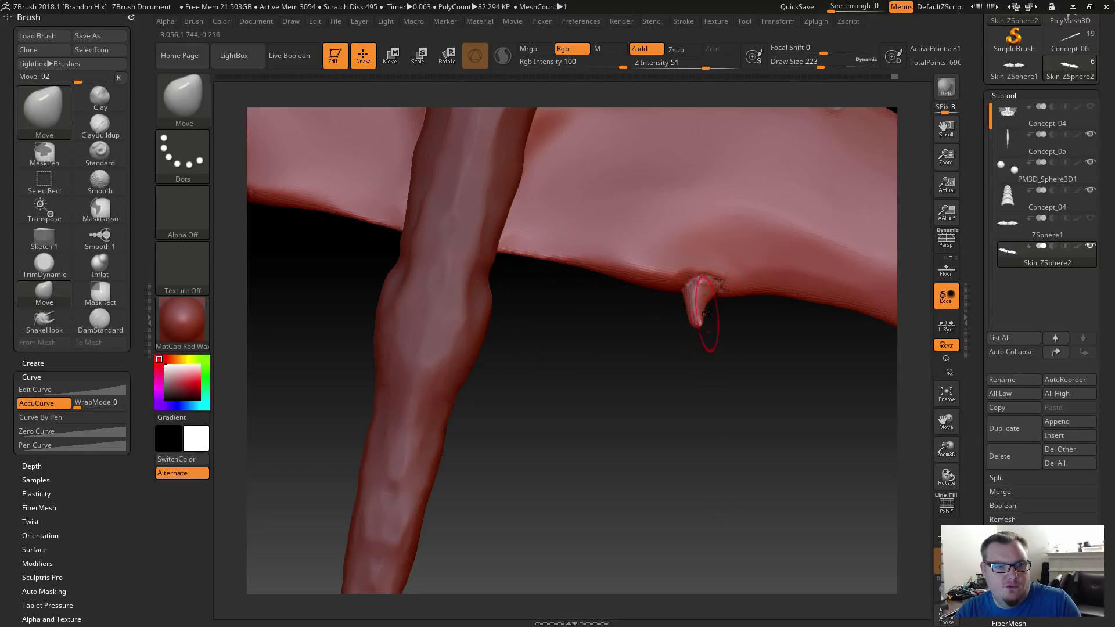
mouse_move(678, 324)
left_mouse_down()
mouse_move(735, 364)
mouse_move(691, 320)
mouse_move(691, 333)
left_mouse_up()
key("s")
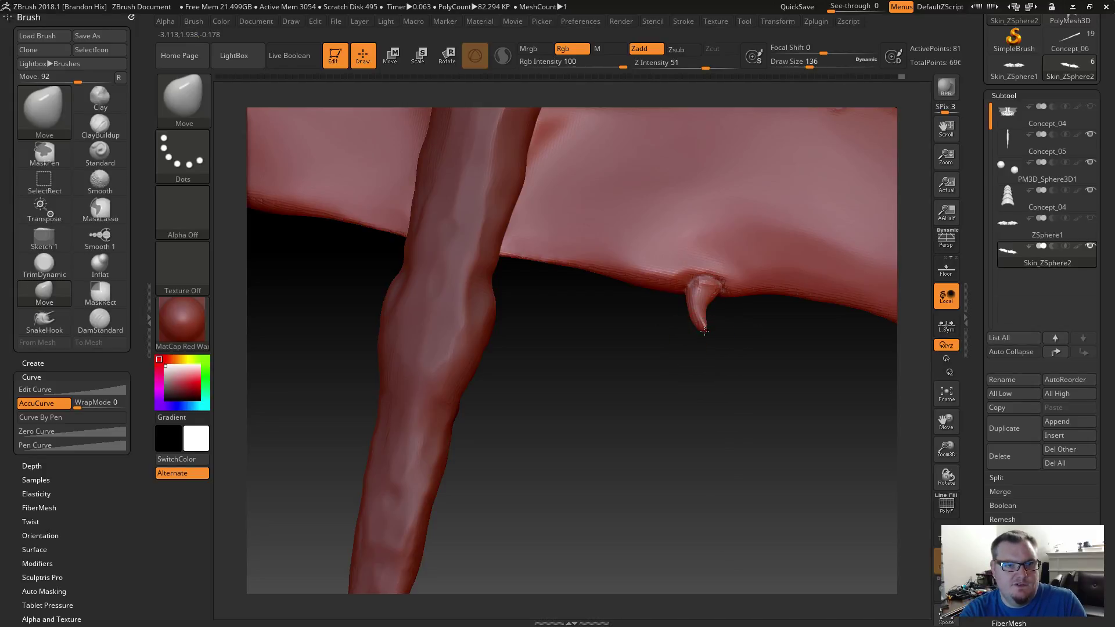
left_click_drag(738, 384, 739, 407)
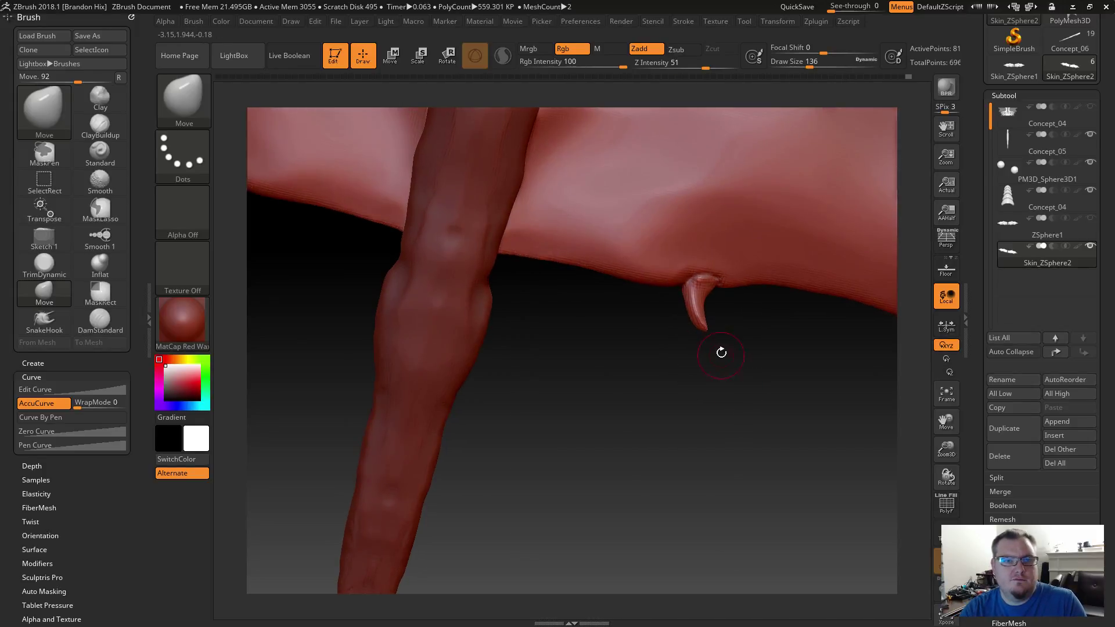
Pull the base of the inner trailing-edge claw with the Move brush and undo the excess reshaping.
left_click_drag(693, 258, 691, 282)
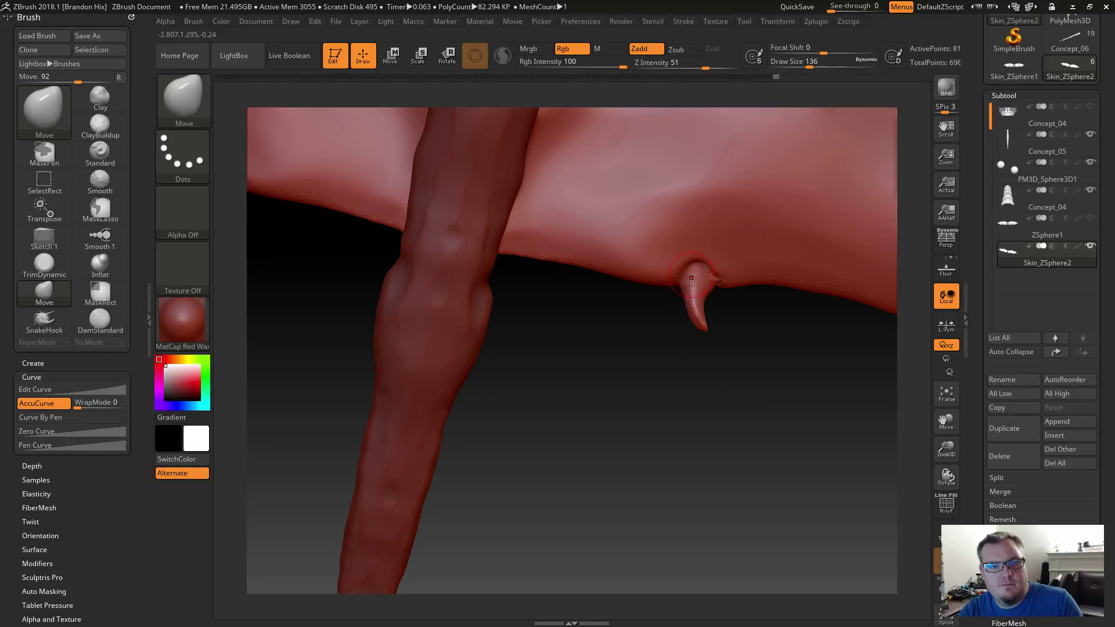
key("ctrl+z")
key("ctrl+z")
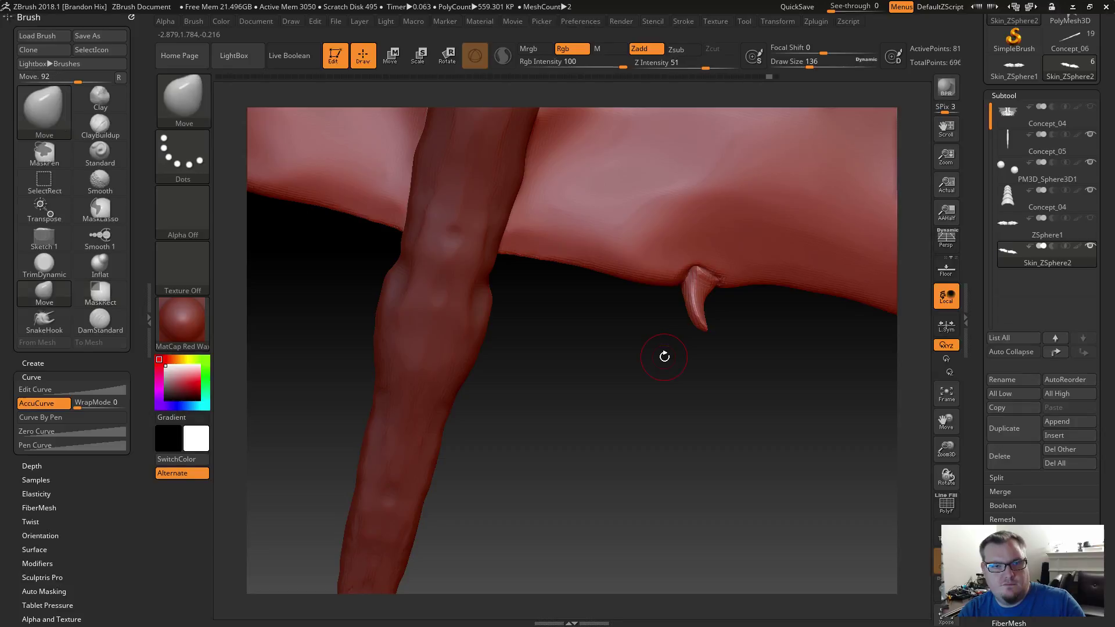
Curve the outer trailing-edge claw and the wingtip claw with the Move brush, raising the draw size to 192 for the wingtip.
left_click_drag(685, 381, 773, 349)
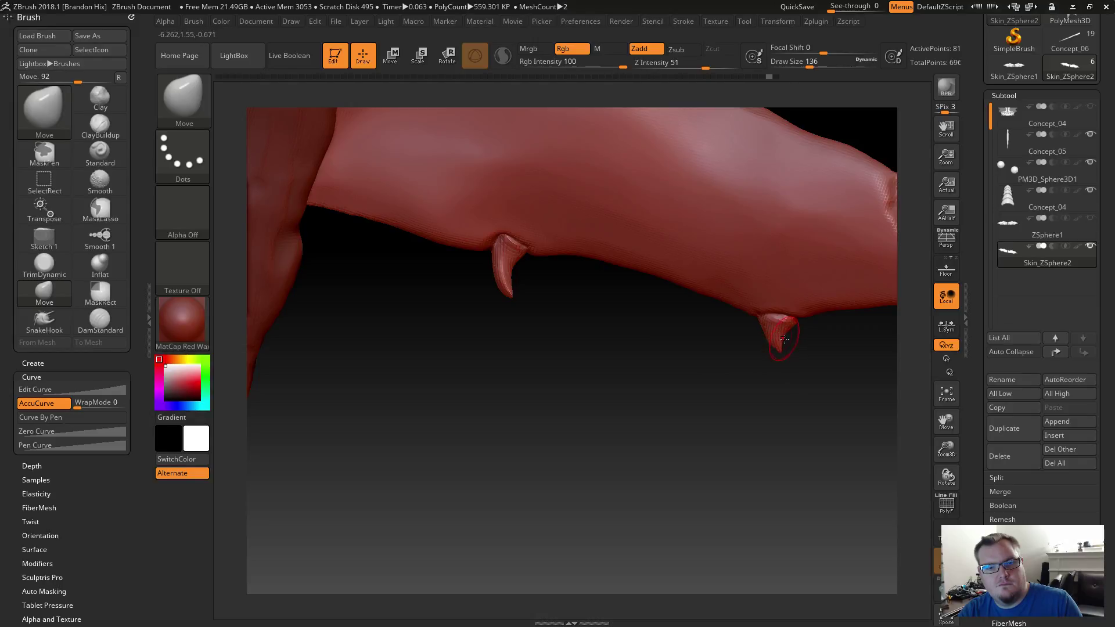
left_click_drag(807, 417, 610, 409)
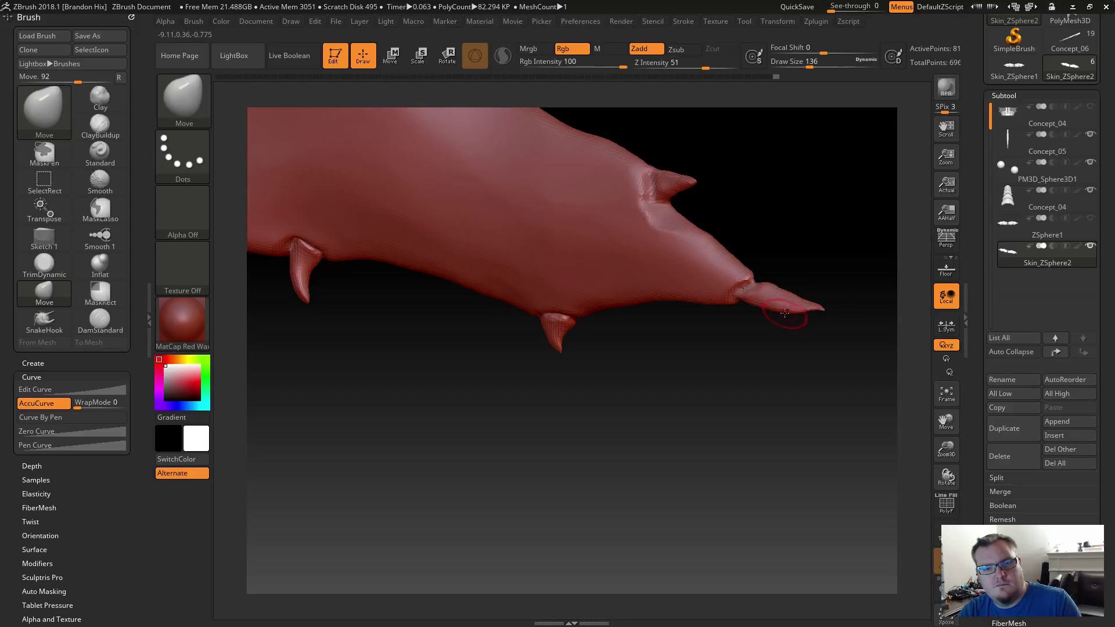
key("s")
left_click_drag(771, 371, 773, 371)
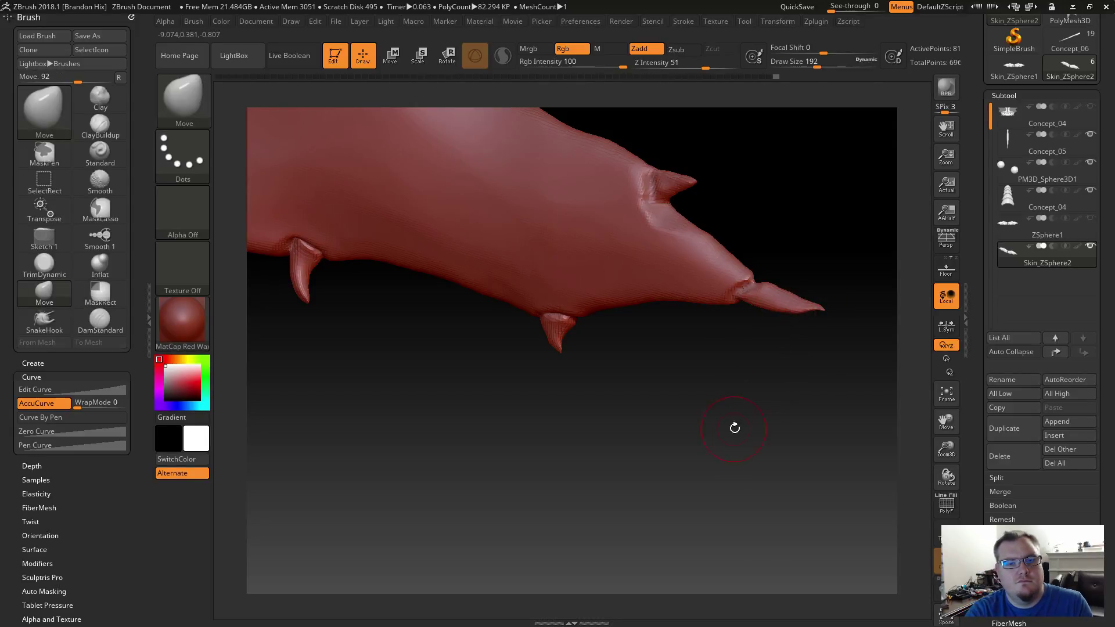
Turn off AccuCurve and bend the wingtip claw into a slim upward curve with the Move brush.
left_click(61, 405)
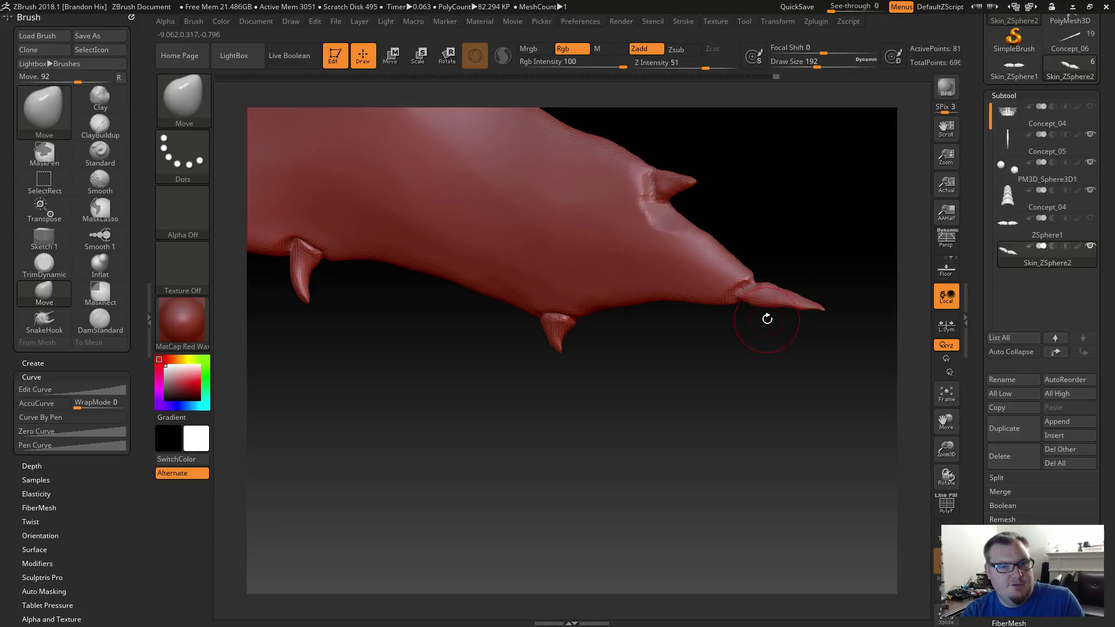
left_click_drag(767, 319, 781, 317)
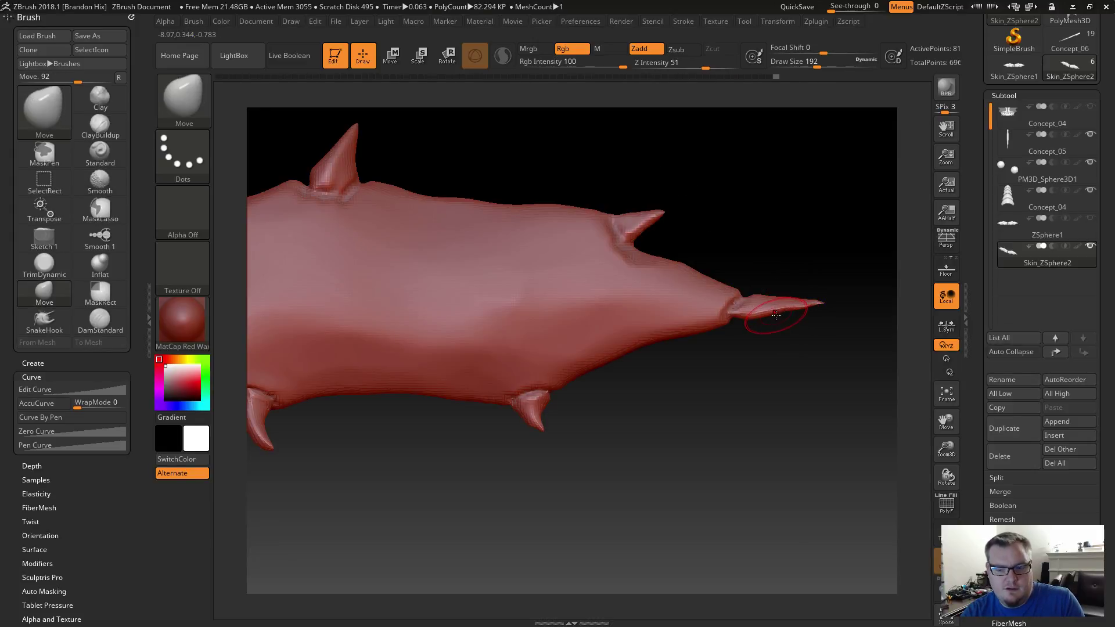
key("shift")
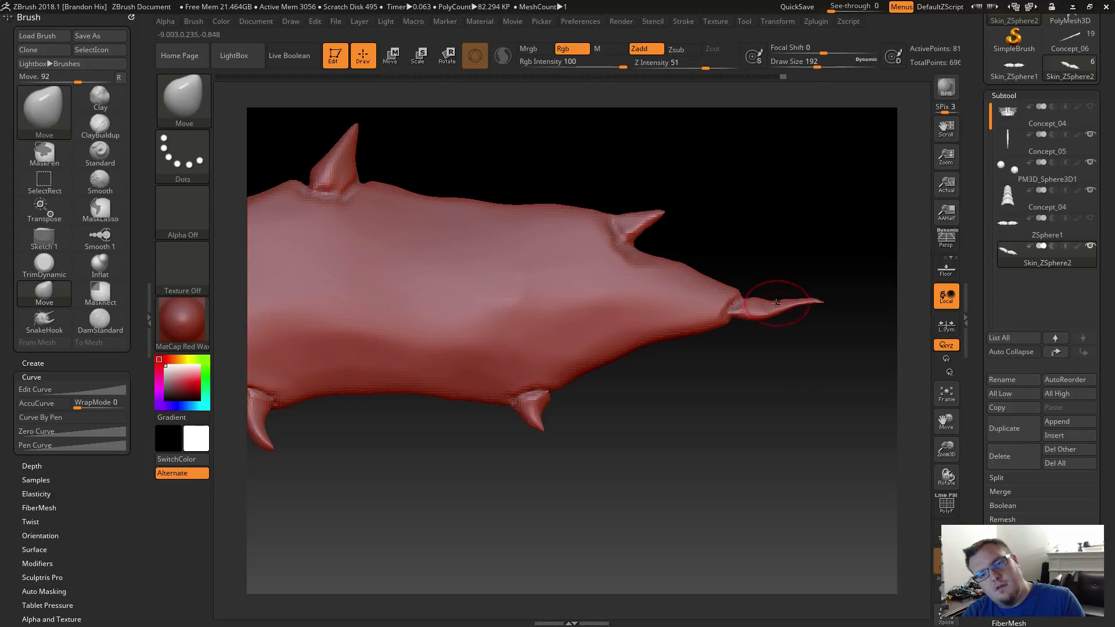
key("shift")
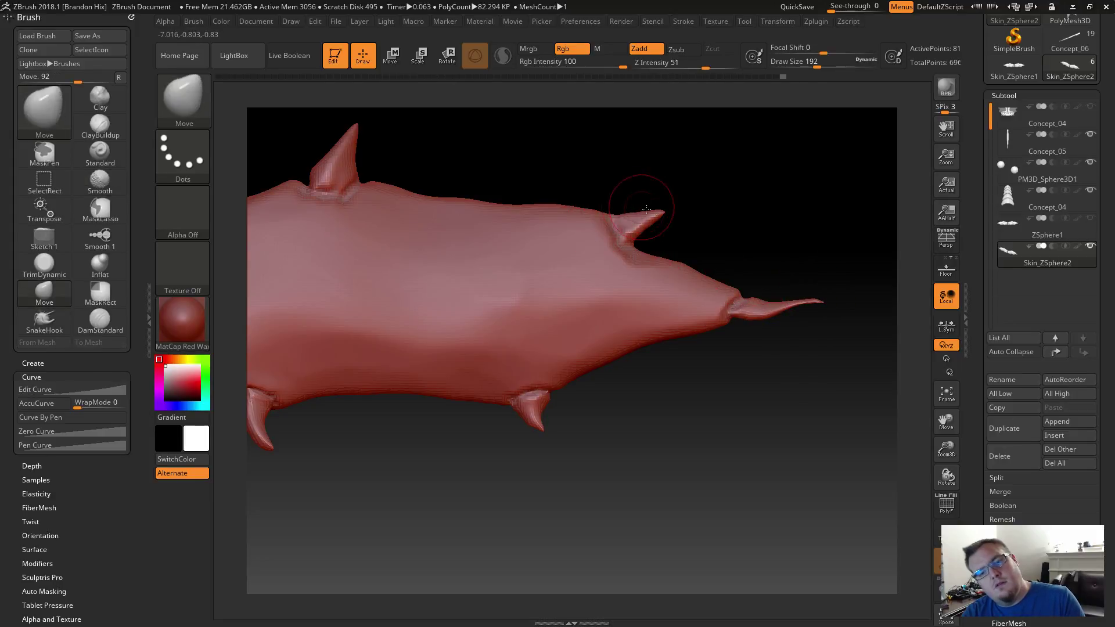
Switch to the Inflat brush and add thickness to the wingtip claw at draw size 192.
key("b")
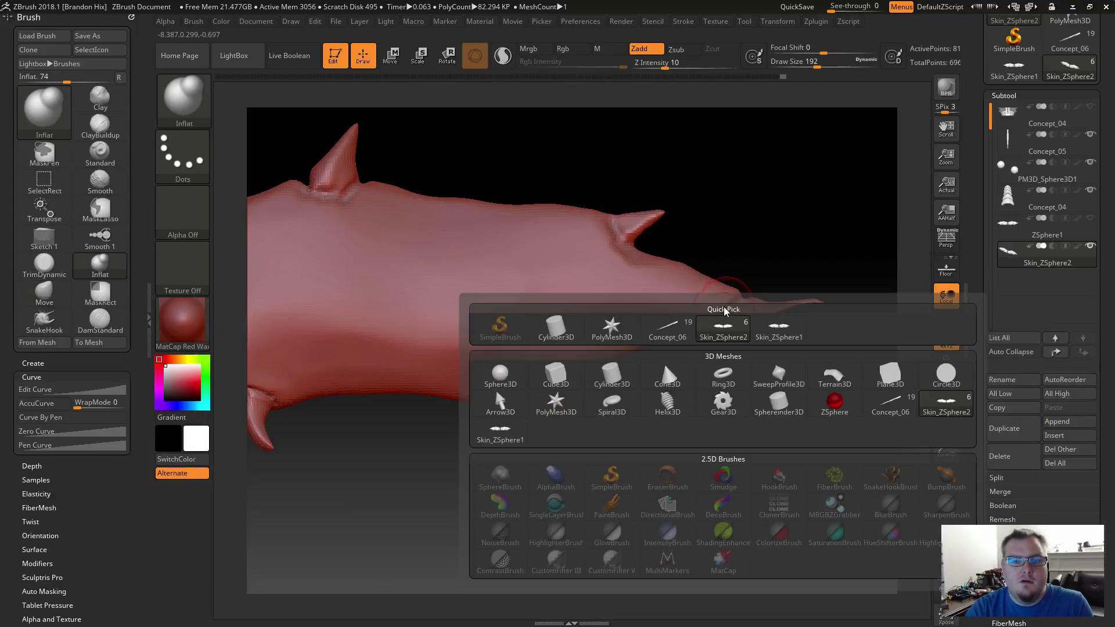
key("i")
key("n")
key("b")
key("i")
key("n")
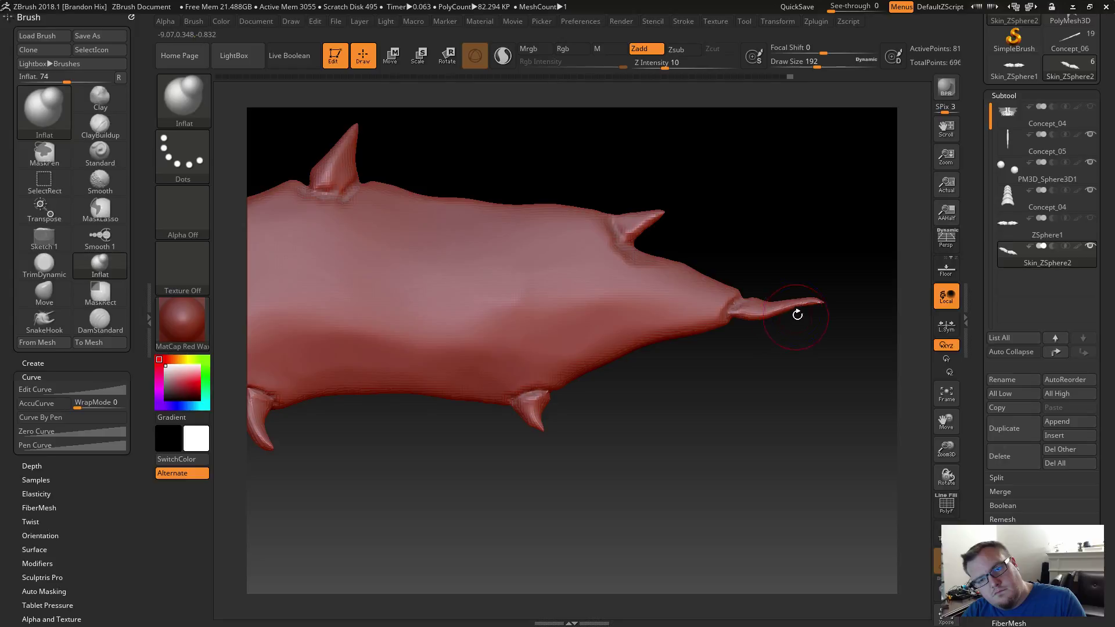
mouse_move(783, 335)
left_mouse_down()
mouse_move(803, 248)
mouse_move(755, 325)
left_mouse_up()
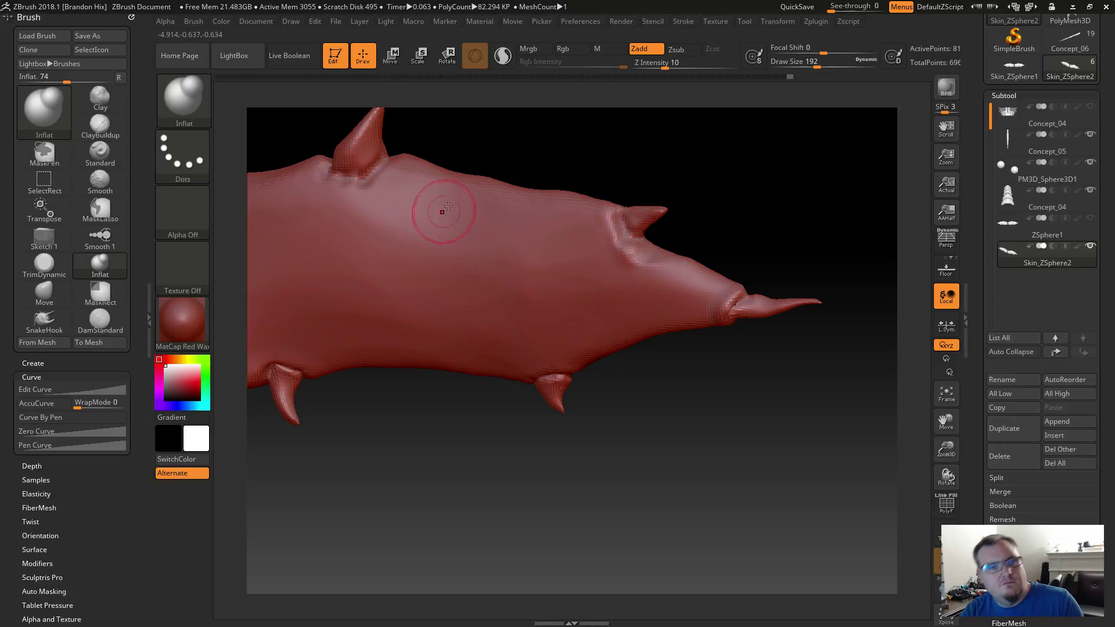
Smooth the wing surface around the base of the outer leading-edge claw.
left_click_drag(593, 169, 578, 241, "alt")
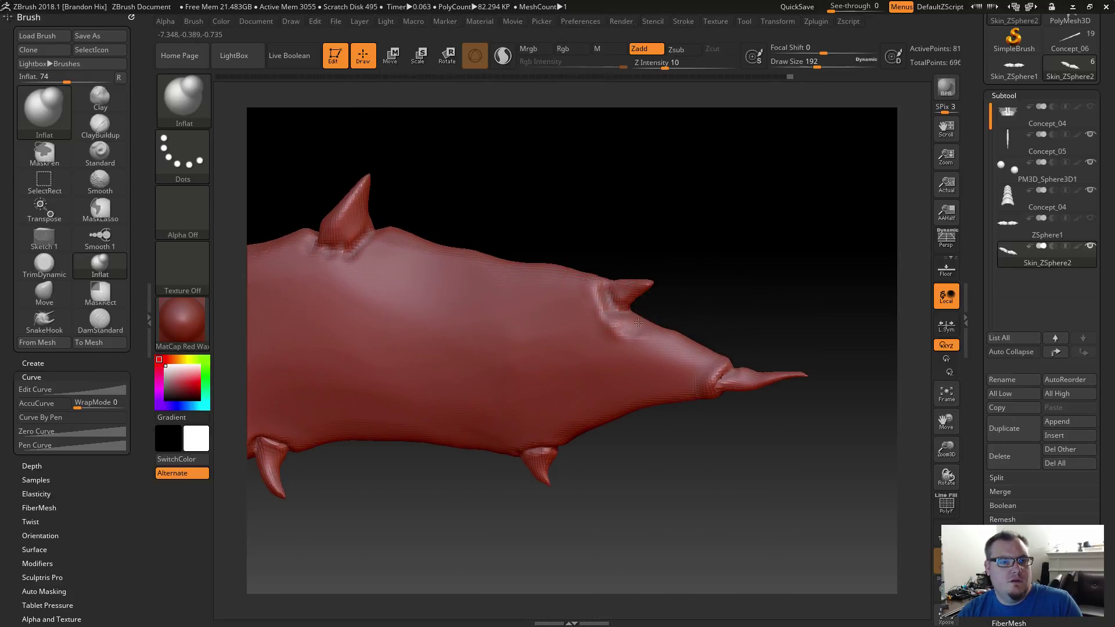
key("shift")
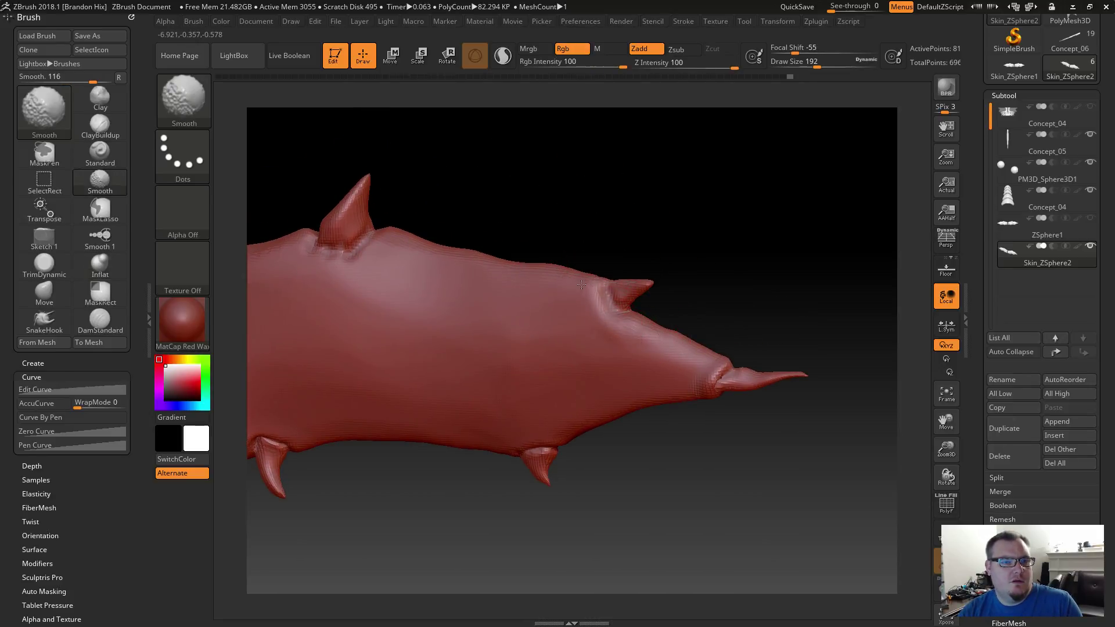
mouse_move(577, 242)
left_mouse_down()
mouse_move(585, 311)
mouse_move(599, 292)
mouse_move(581, 273)
left_mouse_up()
Inflate the skin around the base of the large leading-edge claw at draw size 97 and smooth the lumps beneath it.
key("s")
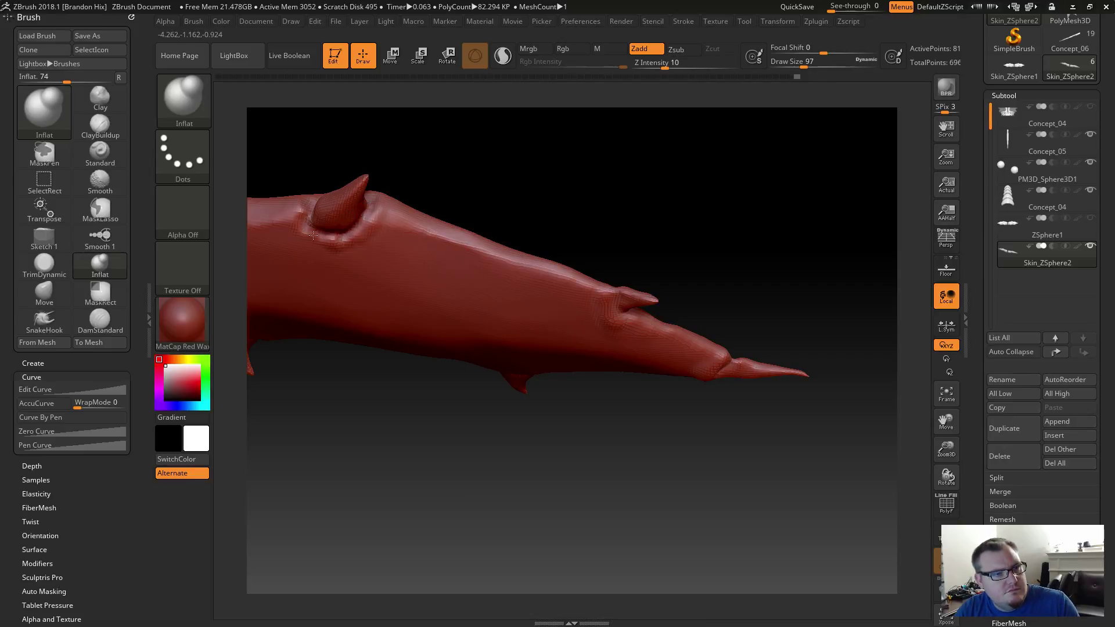
left_click_drag(380, 172, 318, 198)
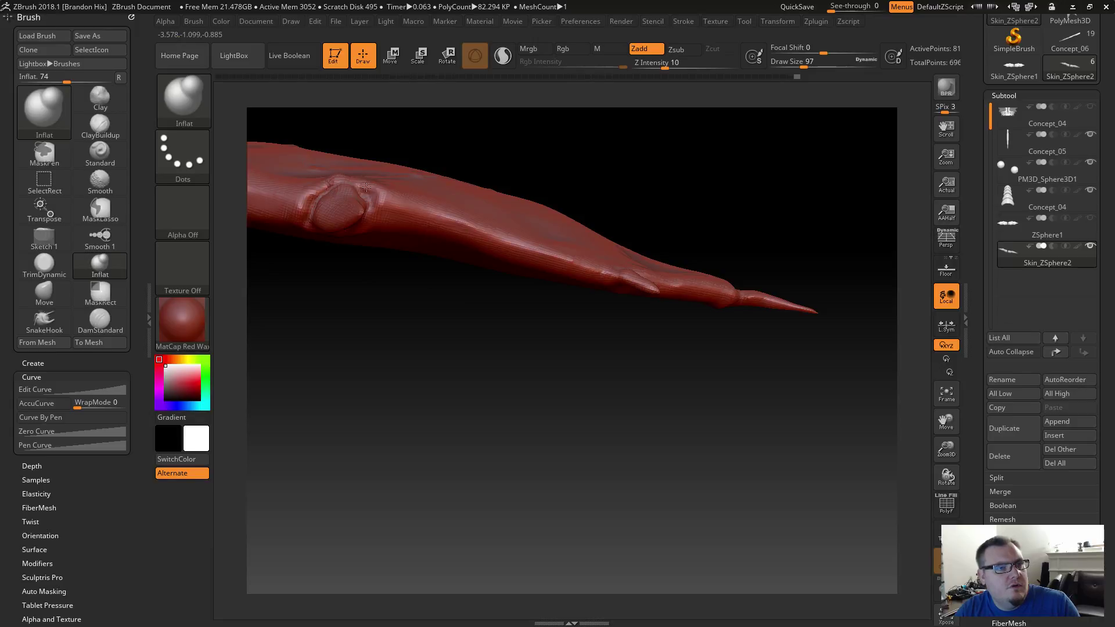
key("shift")
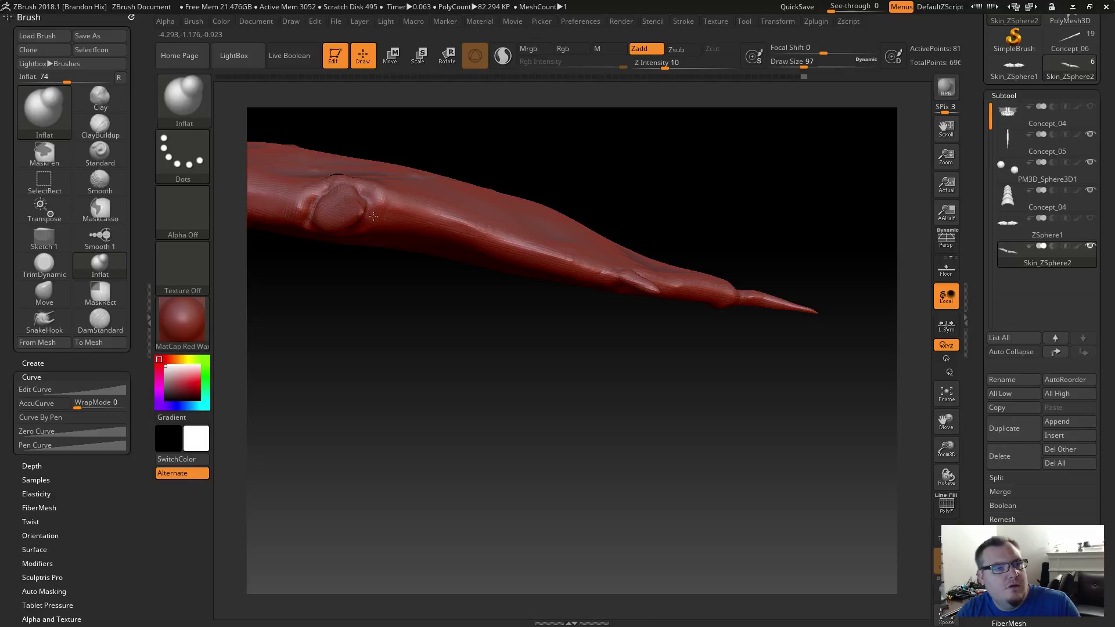
mouse_move(363, 307)
left_mouse_down()
mouse_move(393, 319)
mouse_move(372, 180)
left_mouse_up()
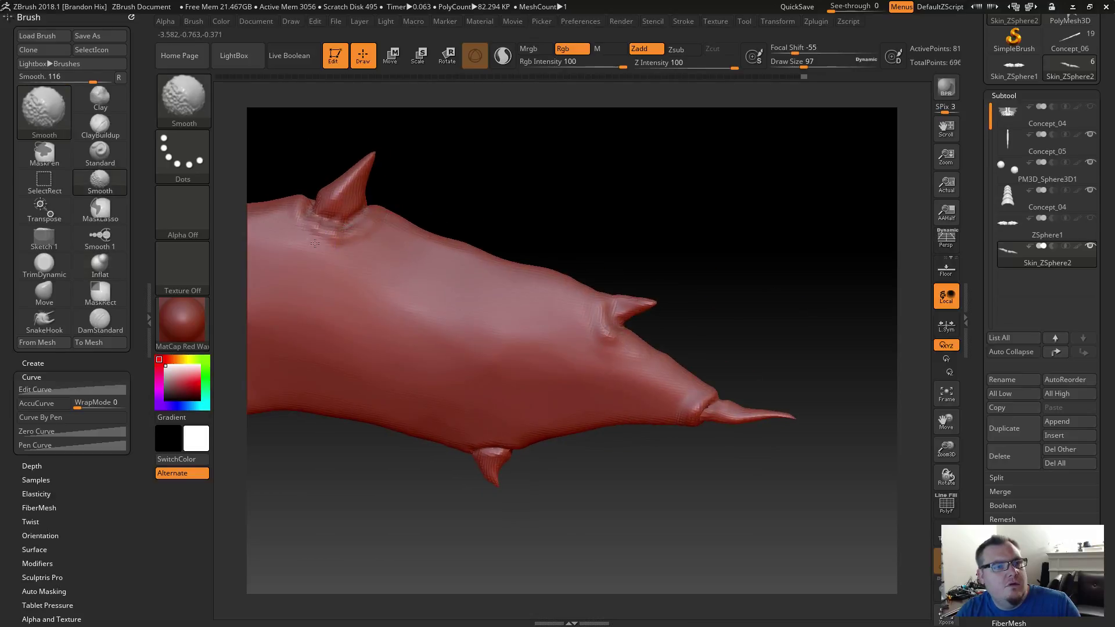
left_click_drag(312, 234, 331, 239, "shift")
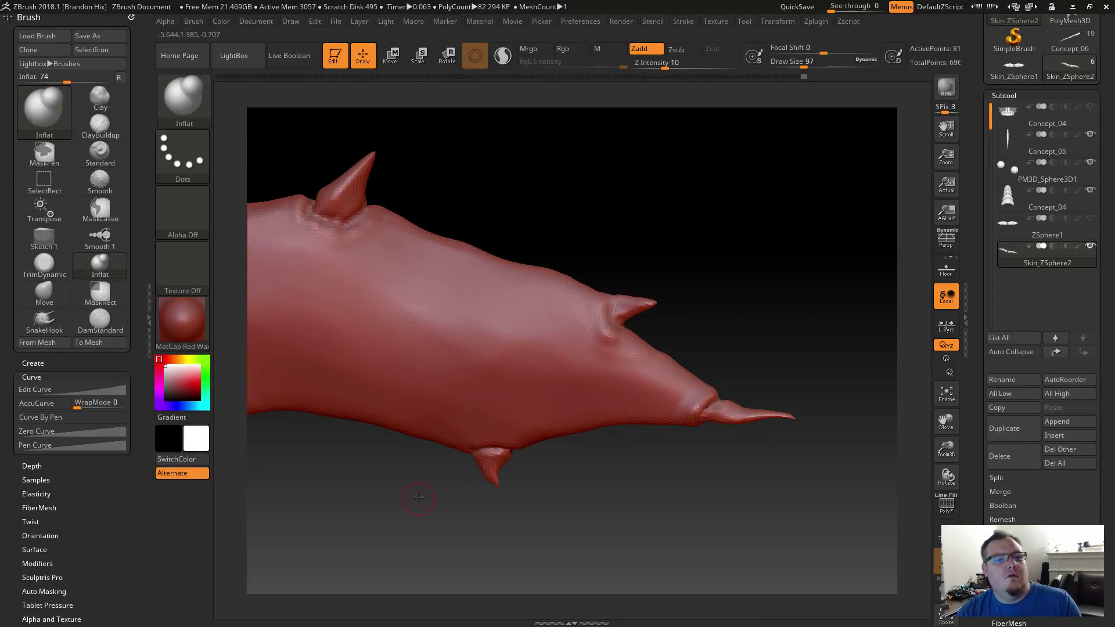
Sculpt hollows into the inner wing membranes beside the body with the Inflat brush at draw size 567.
mouse_move(419, 498)
left_mouse_down()
mouse_move(379, 444)
mouse_move(483, 458)
mouse_move(468, 451)
mouse_move(486, 471)
mouse_move(469, 449)
mouse_move(637, 456)
left_mouse_up()
mouse_move(537, 450)
left_mouse_down()
mouse_move(388, 470)
mouse_move(456, 259)
mouse_move(353, 351)
mouse_move(319, 361)
left_mouse_up()
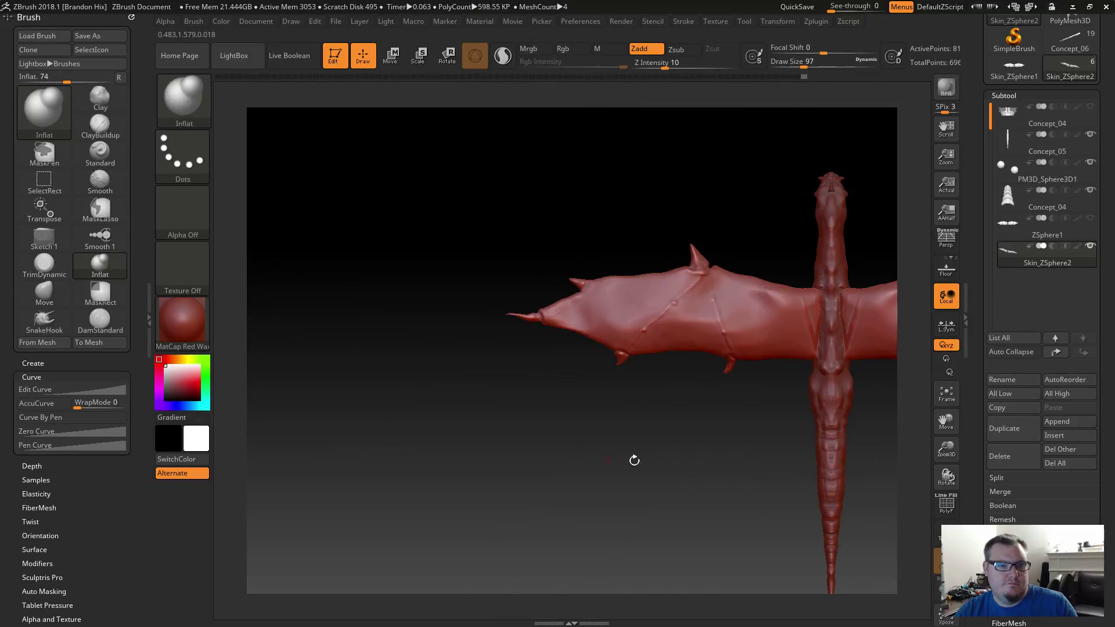
left_click_drag(635, 460, 612, 427)
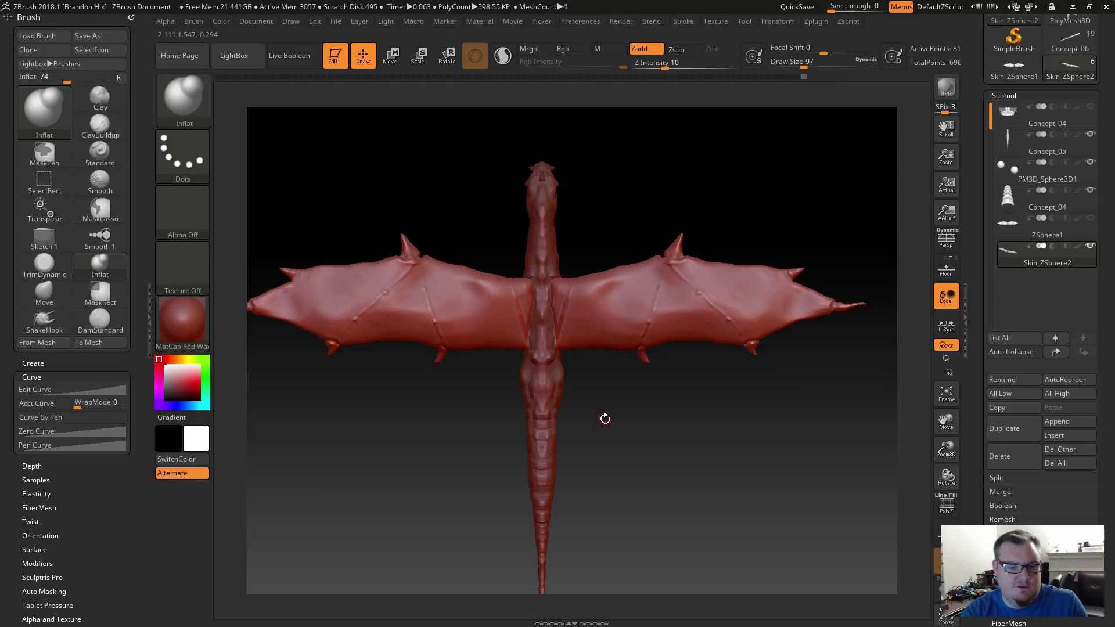
key("s")
left_click_drag(649, 425, 650, 425)
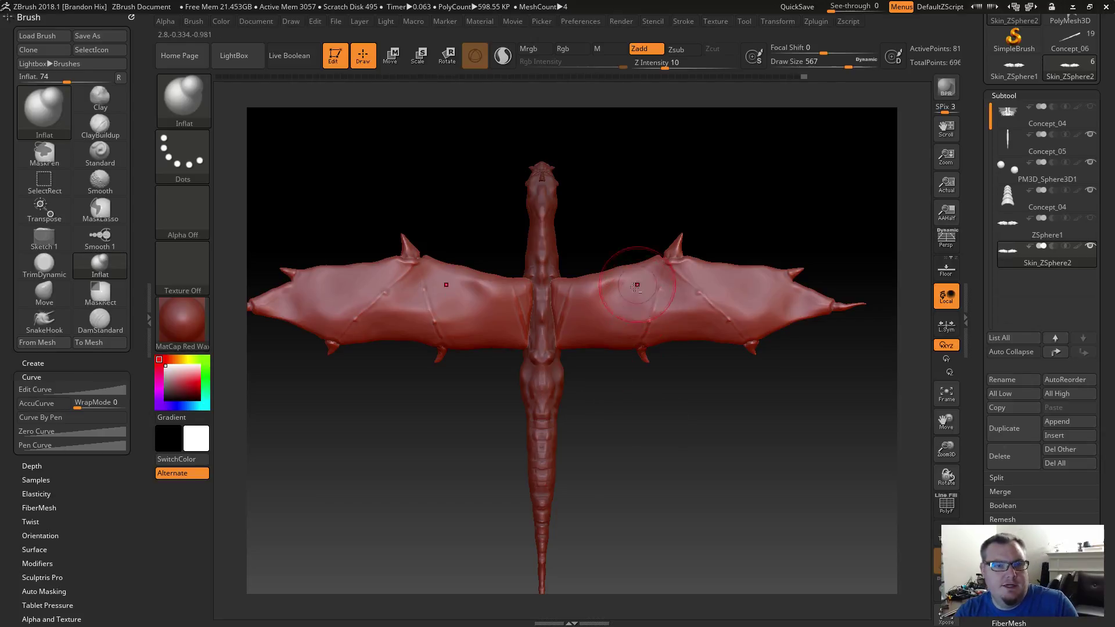
left_click_drag(620, 328, 580, 330)
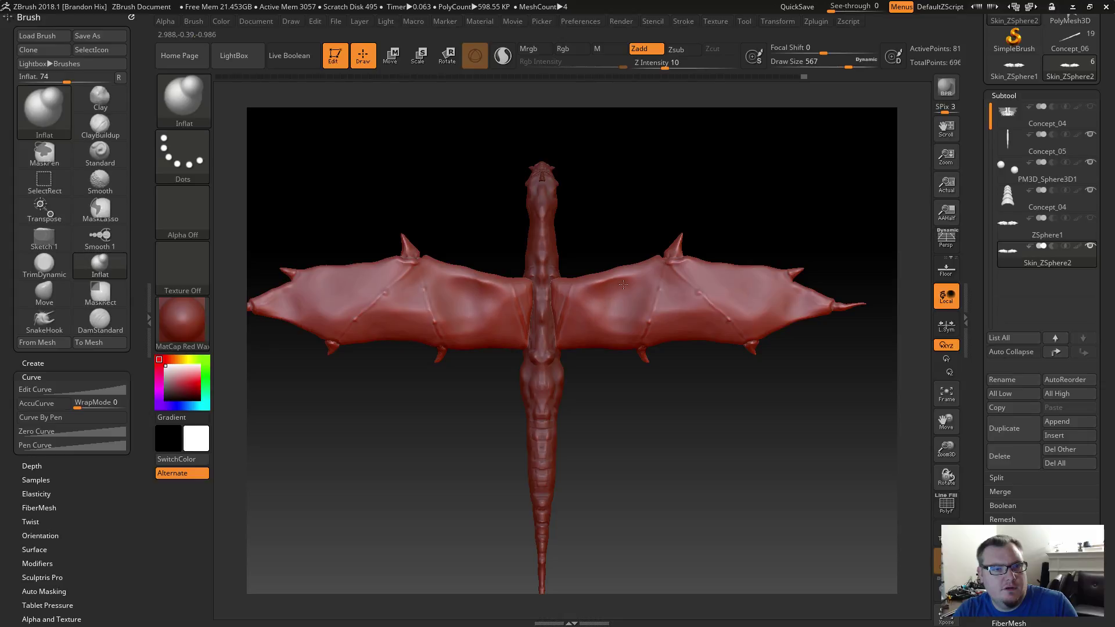
mouse_move(623, 285)
left_mouse_down()
mouse_move(594, 308)
mouse_move(616, 305)
mouse_move(597, 324)
mouse_move(580, 326)
mouse_move(625, 305)
left_mouse_up()
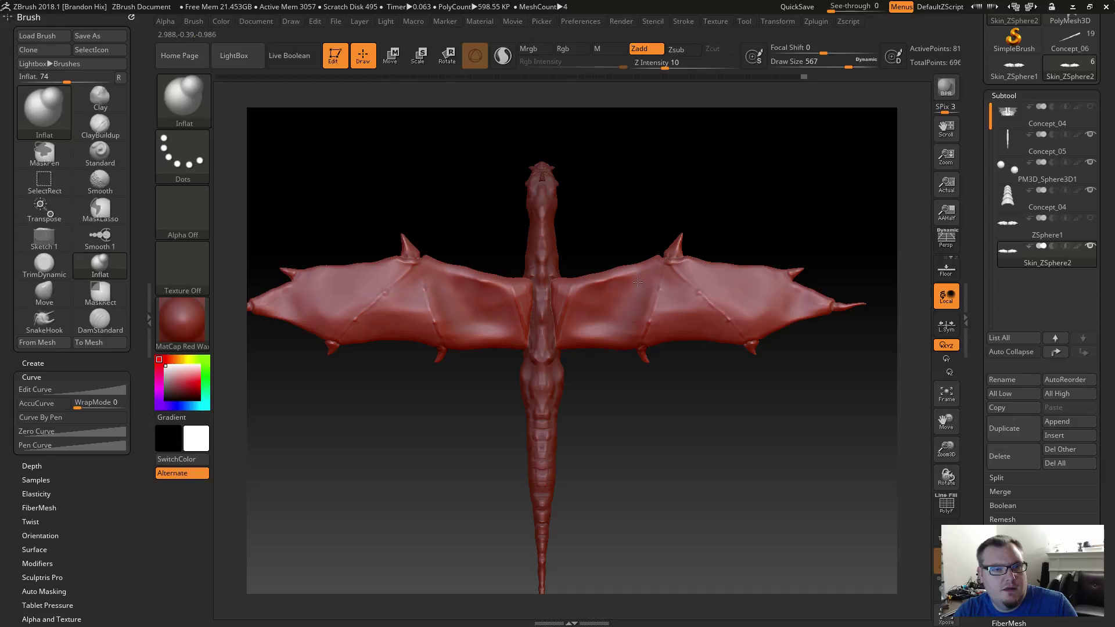
Inspect the wing-to-body junction with Transparency on, switching to Concept_05 and back to Skin_ZSphere2, and turn off Ghost and Transparency.
left_click(943, 534)
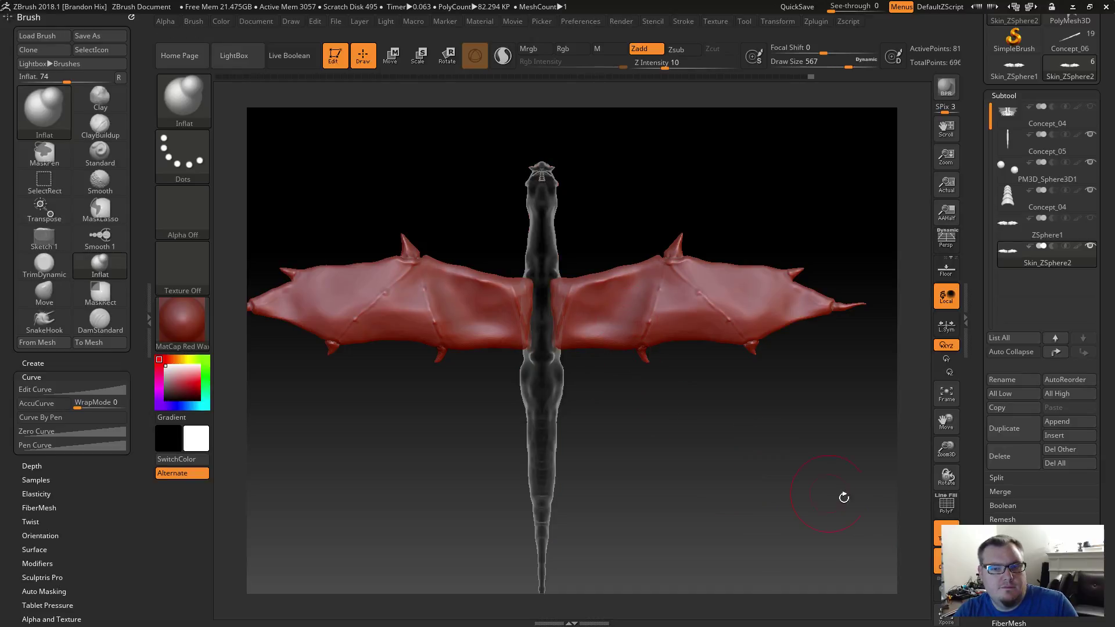
left_click(1029, 195)
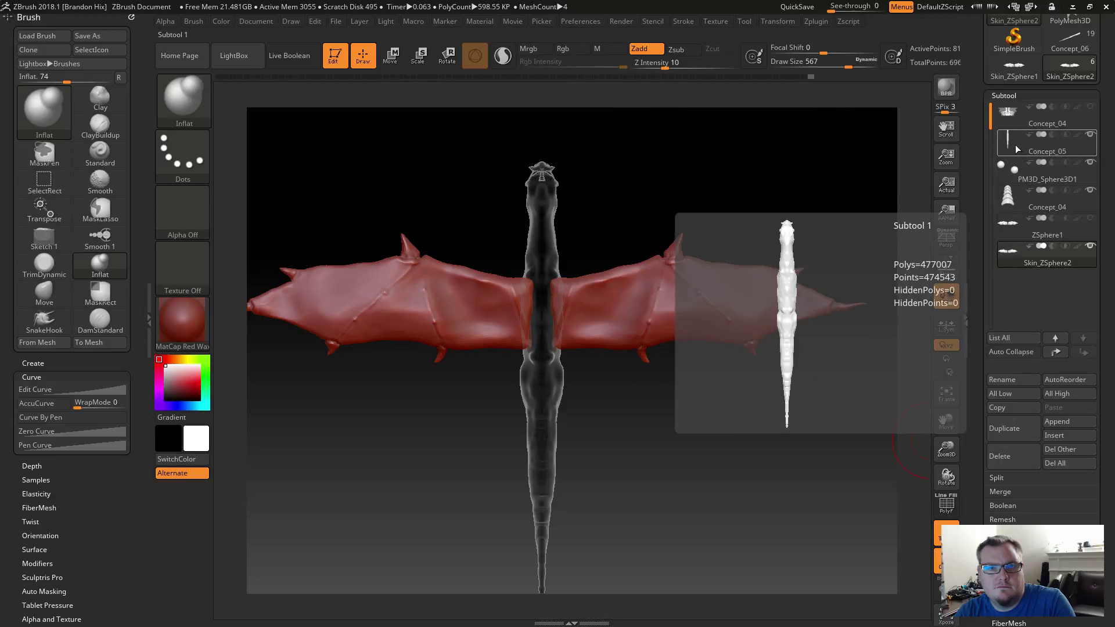
left_click(1016, 146)
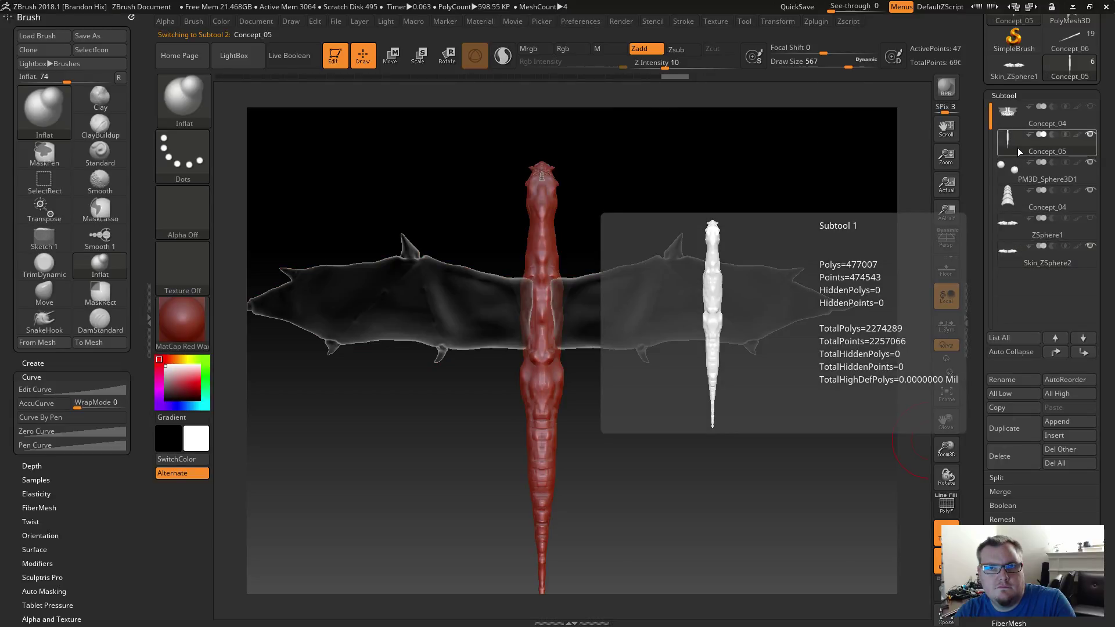
left_click(1020, 258)
left_click_drag(724, 438, 784, 520, "alt")
left_click(939, 566)
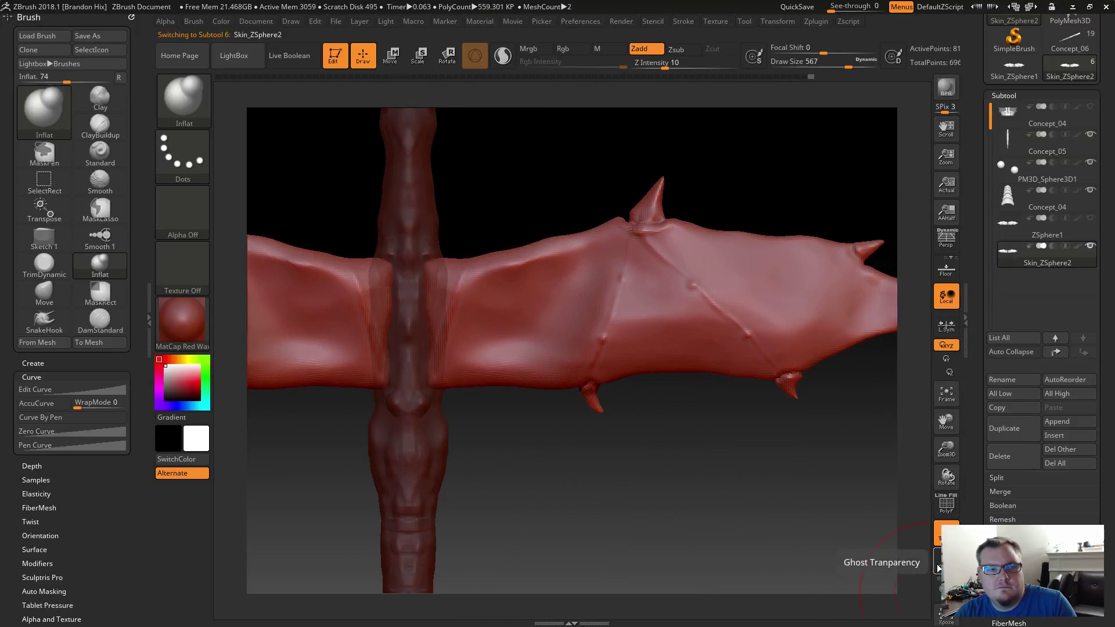
left_click(946, 533)
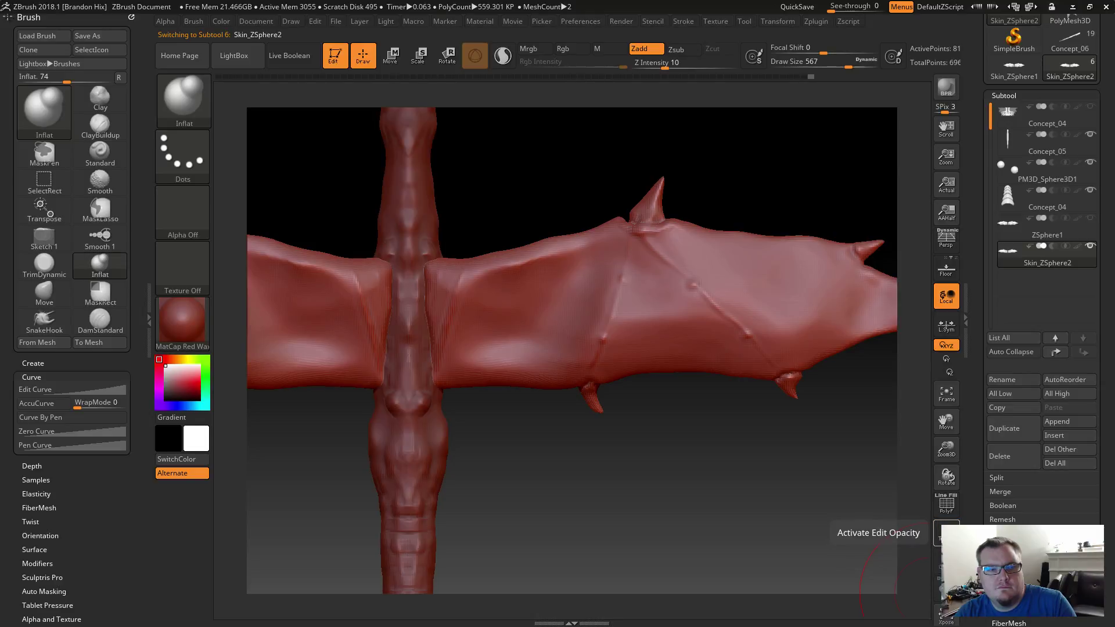
Sculpt soft, uneven hollows across the opposite face of the wing out to its tip with the Inflat brush, undoing the unwanted early stroke.
mouse_move(796, 476)
left_mouse_down()
mouse_move(744, 332)
mouse_move(753, 230)
left_mouse_up()
left_click_drag(488, 202, 562, 216)
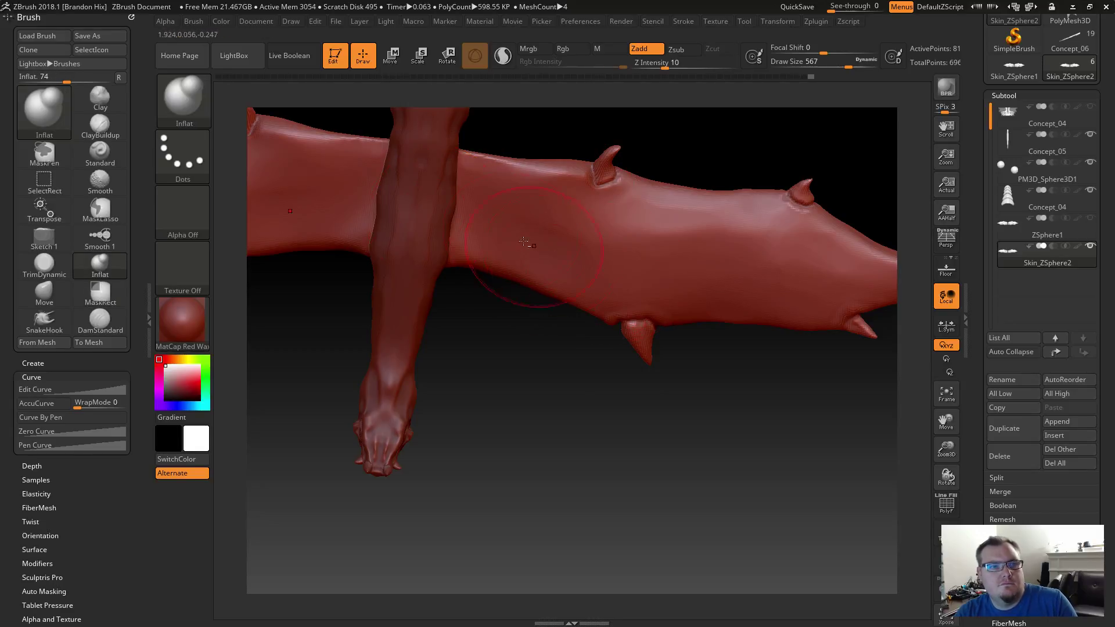
left_click_drag(497, 202, 509, 196, "alt")
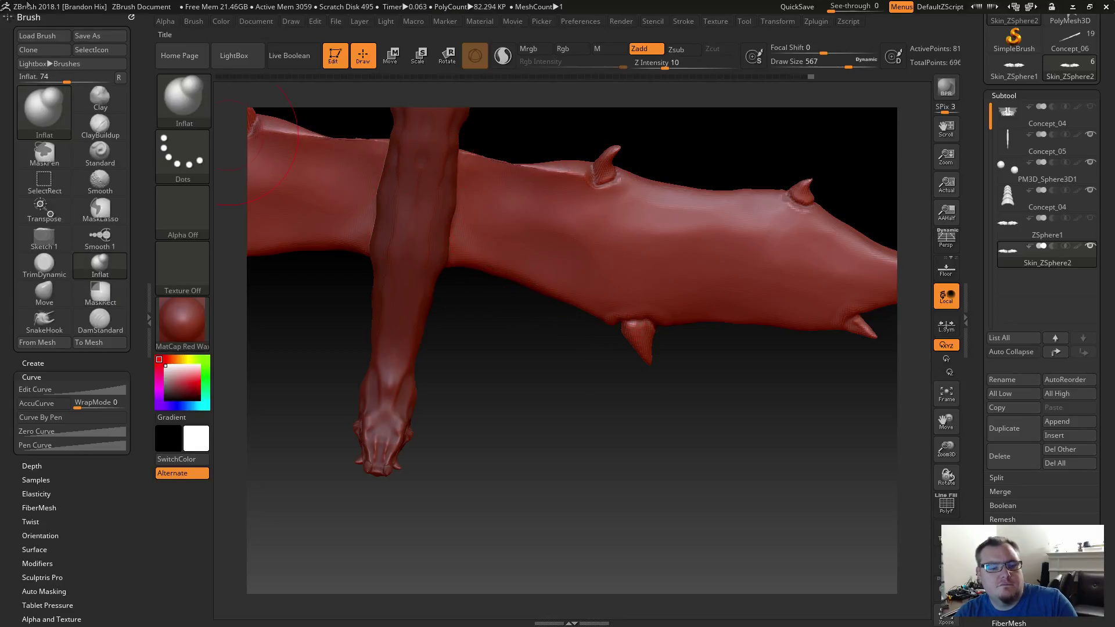
key("ctrl+z")
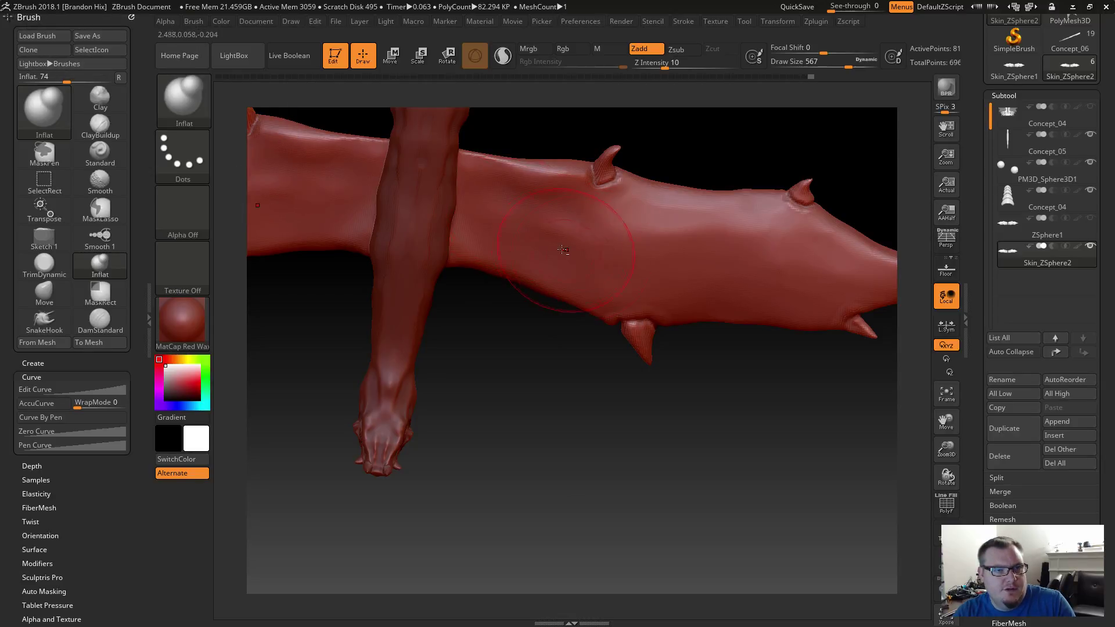
mouse_move(620, 229)
left_mouse_down()
mouse_move(666, 214)
mouse_move(775, 224)
left_mouse_up()
mouse_move(720, 256)
left_mouse_down()
mouse_move(674, 241)
mouse_move(631, 250)
mouse_move(609, 275)
left_mouse_up()
left_click_drag(763, 239, 799, 235)
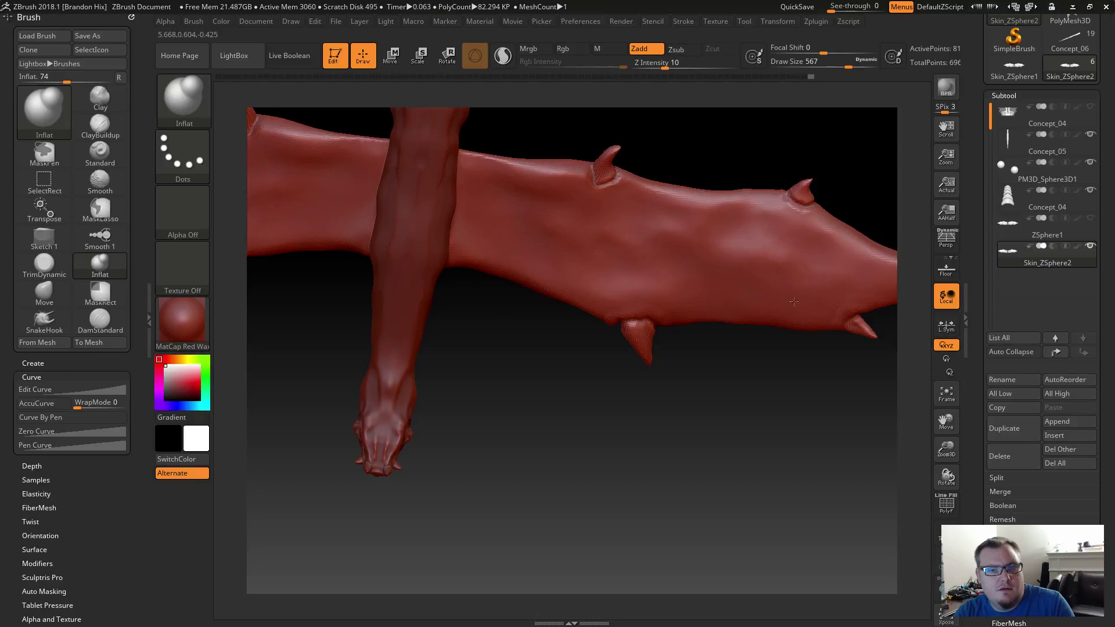
left_click_drag(798, 416, 628, 441, "alt")
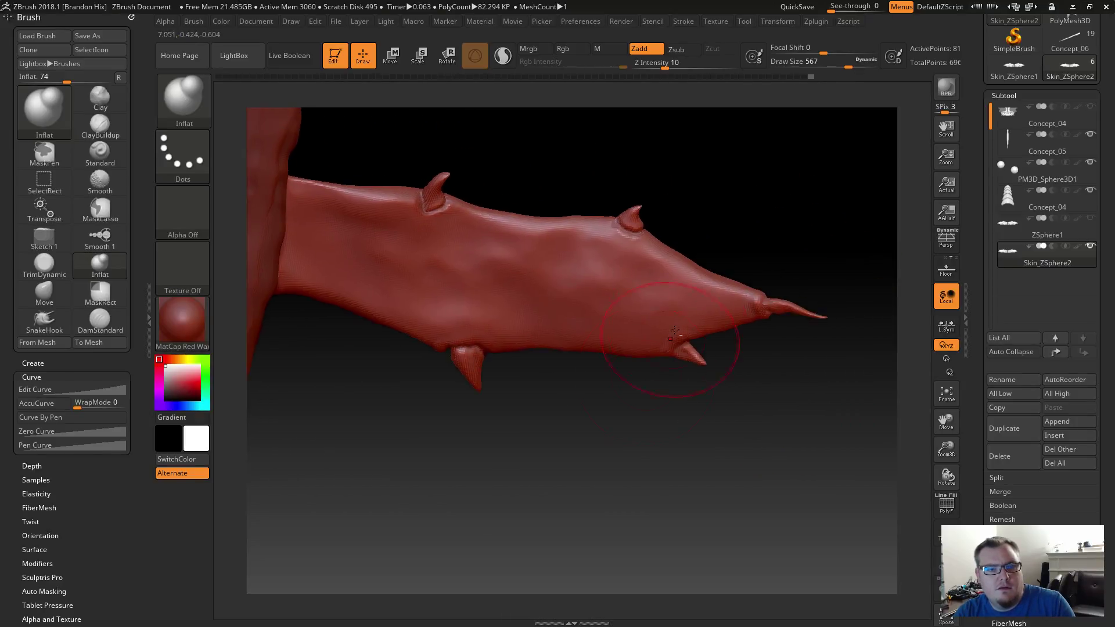
left_click_drag(639, 289, 684, 314)
Sculpt folds into the outermost membrane panel on the wing face with the finger ridges and smooth them.
mouse_move(578, 207)
left_mouse_down()
mouse_move(485, 304)
mouse_move(613, 277)
left_mouse_up()
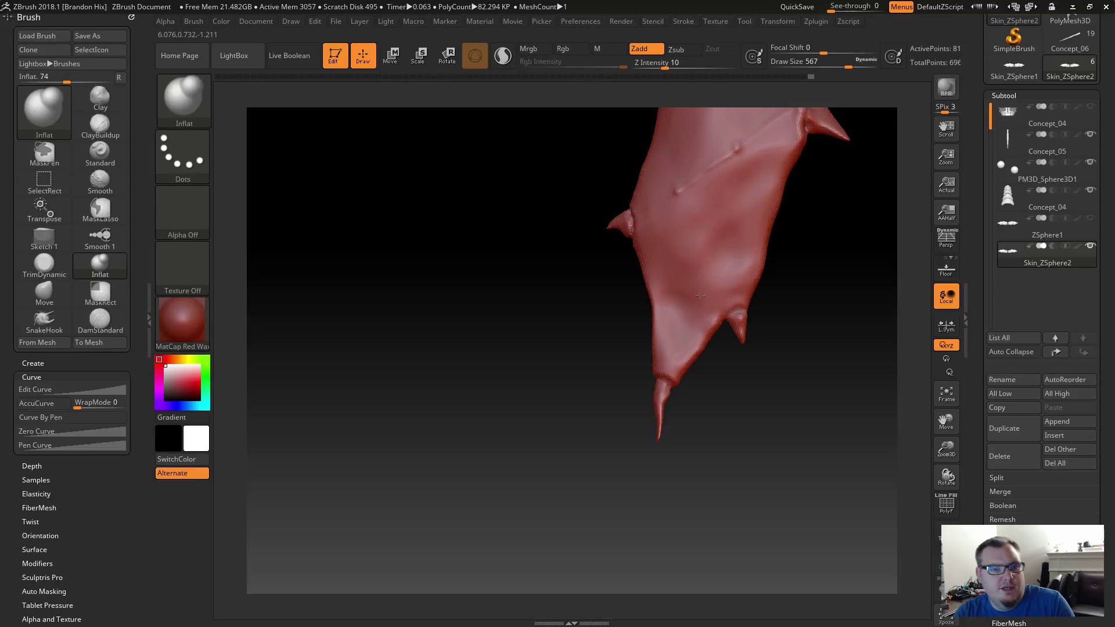
left_click_drag(694, 274, 684, 239)
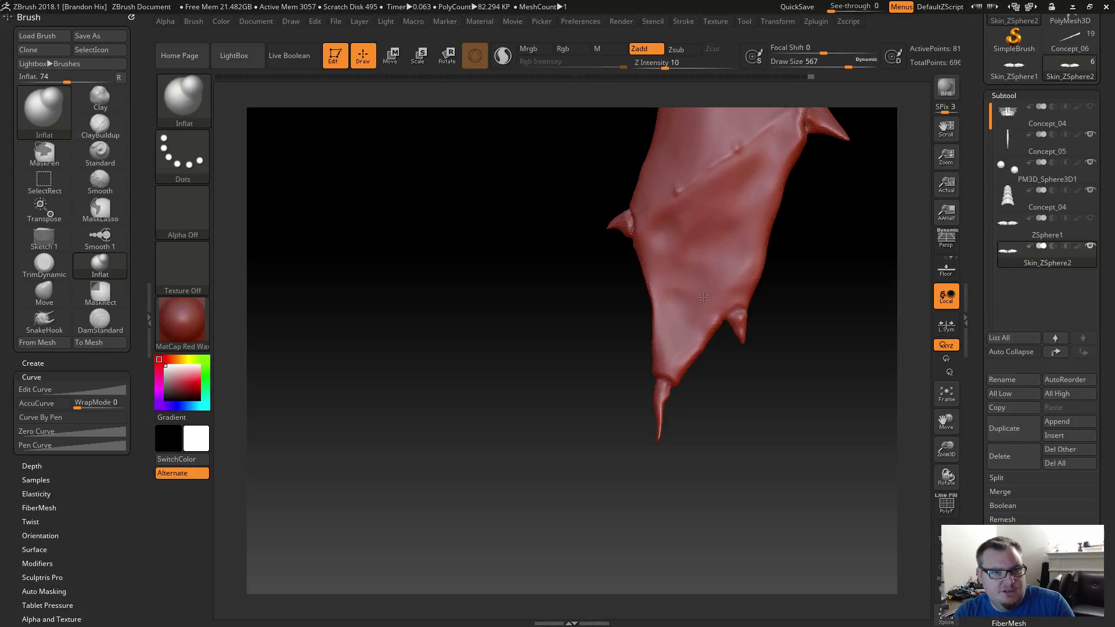
key("shift")
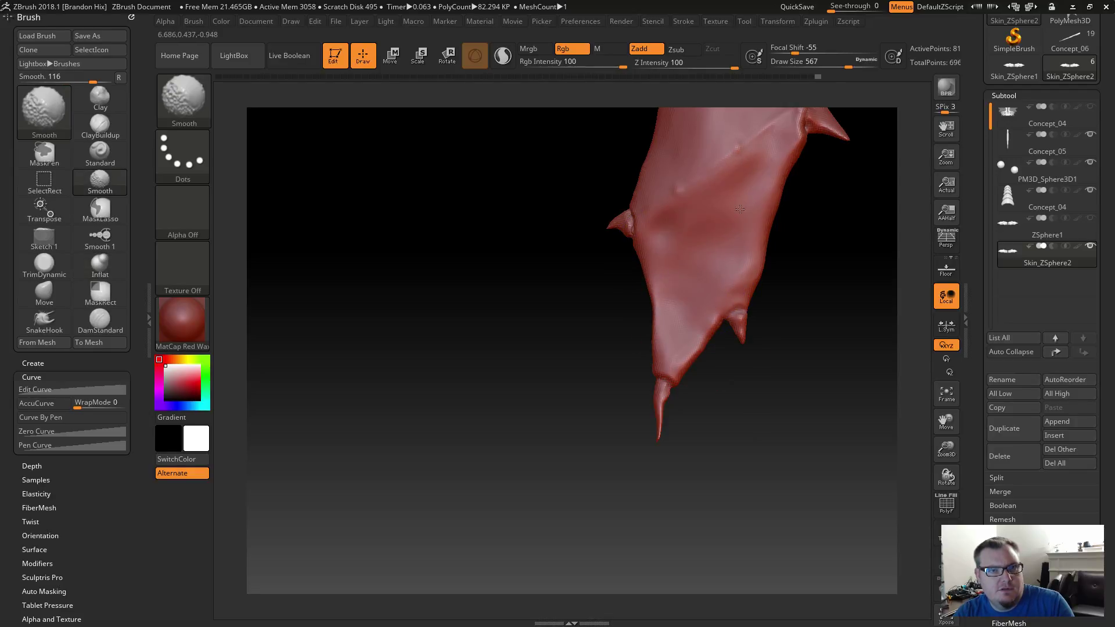
Sculpt a hollow into the membrane between the two finger ridges with the Inflat brush at draw size 500.
left_click_drag(787, 307, 732, 448, "alt")
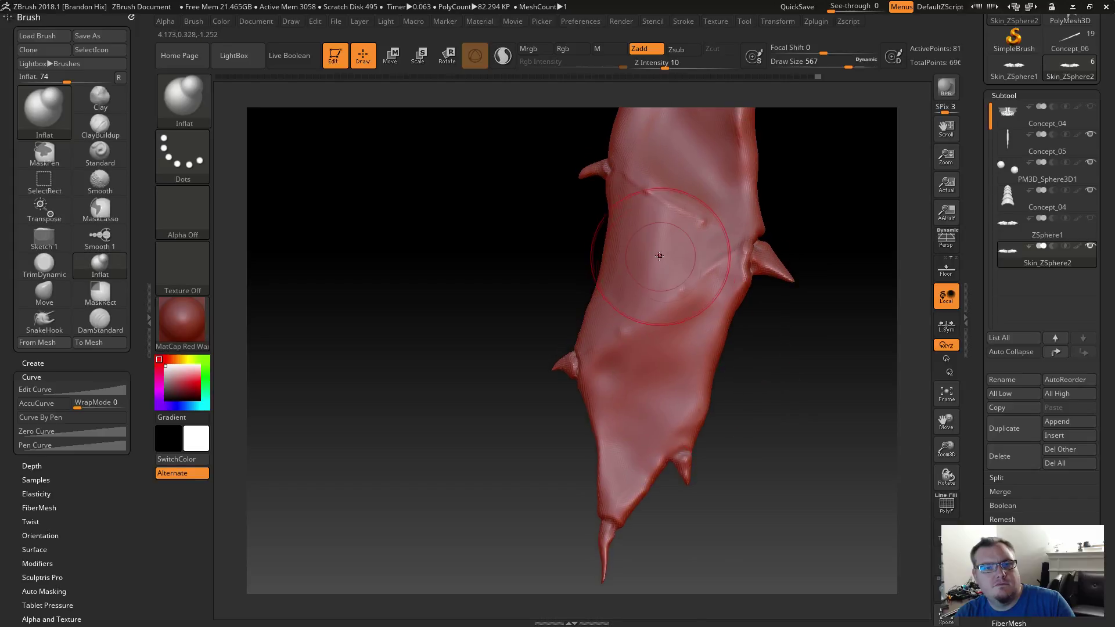
key("s")
left_click_drag(649, 271, 644, 271)
mouse_move(510, 262)
left_mouse_down("alt")
mouse_move(482, 266)
mouse_move(490, 236)
mouse_move(481, 325)
left_mouse_up("alt")
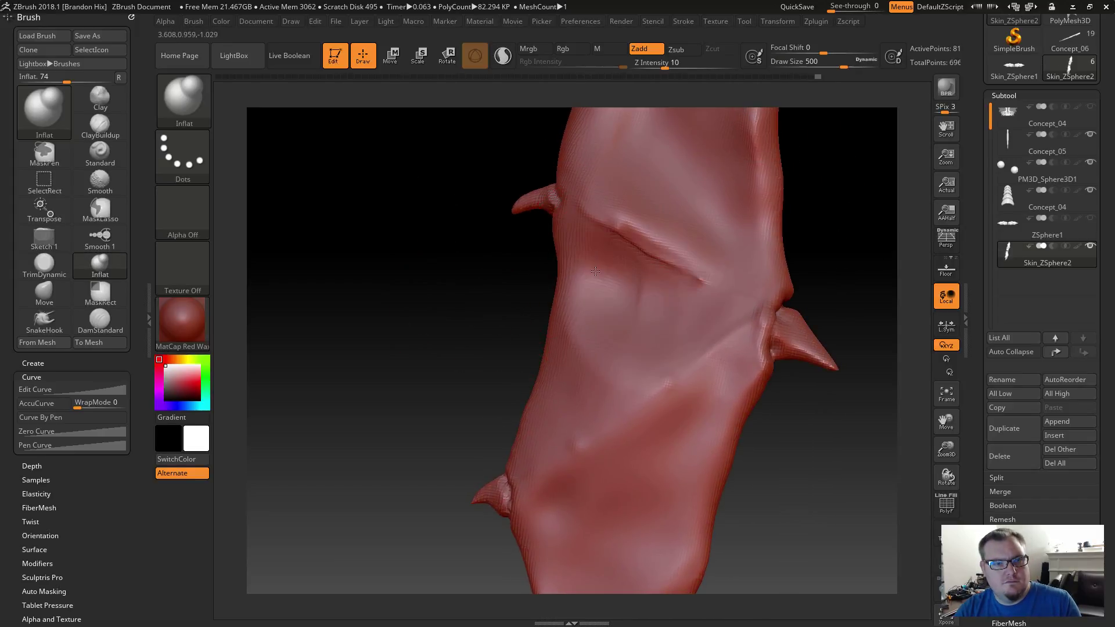
left_click_drag(629, 390, 598, 417, "alt")
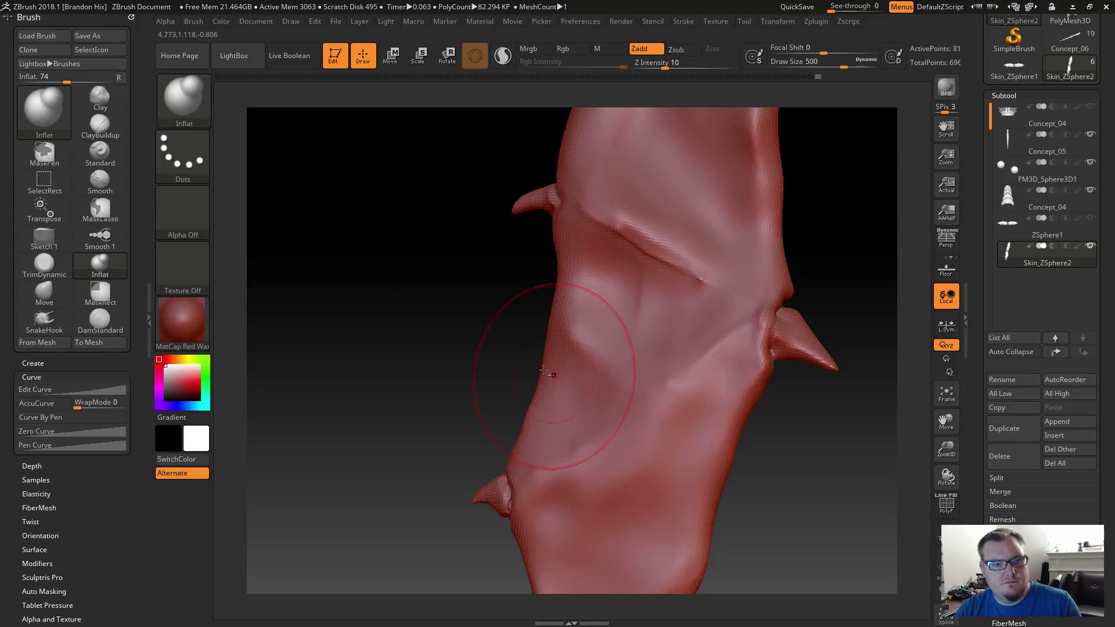
Deepen the membrane hollow between the two finger ridges with the Inflat brush and smooth its edges.
left_click_drag(452, 343, 495, 347)
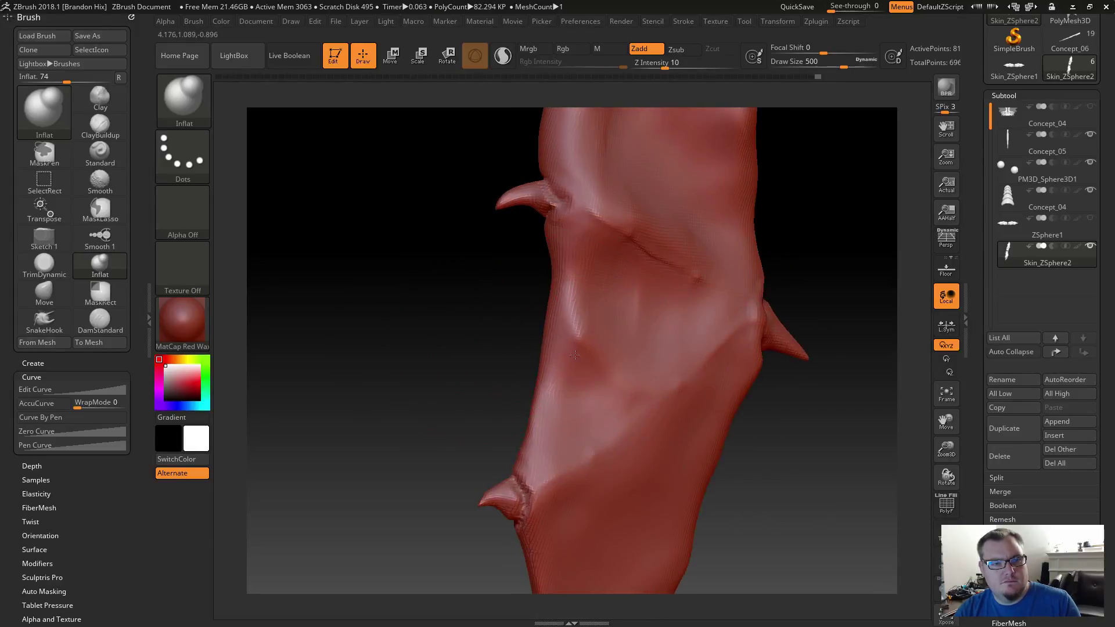
left_click_drag(576, 355, 581, 371)
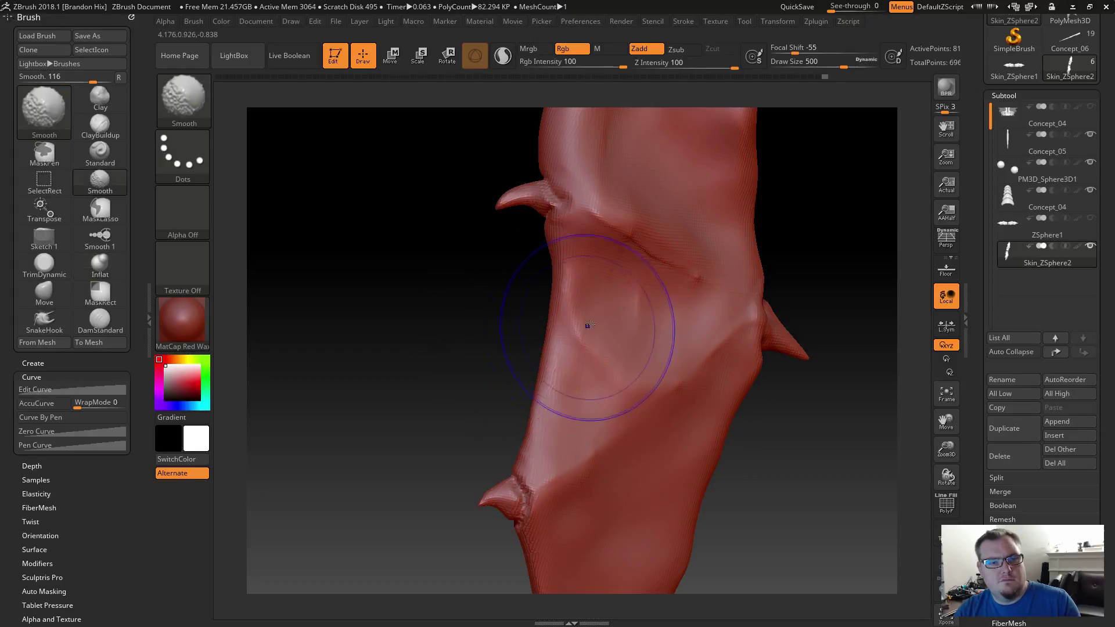
mouse_move(588, 326)
left_mouse_down("shift")
mouse_move(610, 331)
mouse_move(592, 343)
left_mouse_up("shift")
Sculpt a broad hollow into the membrane panel nearest the body with the Inflat brush and smooth it, undoing the unwanted strokes.
left_click_drag(478, 347, 511, 207)
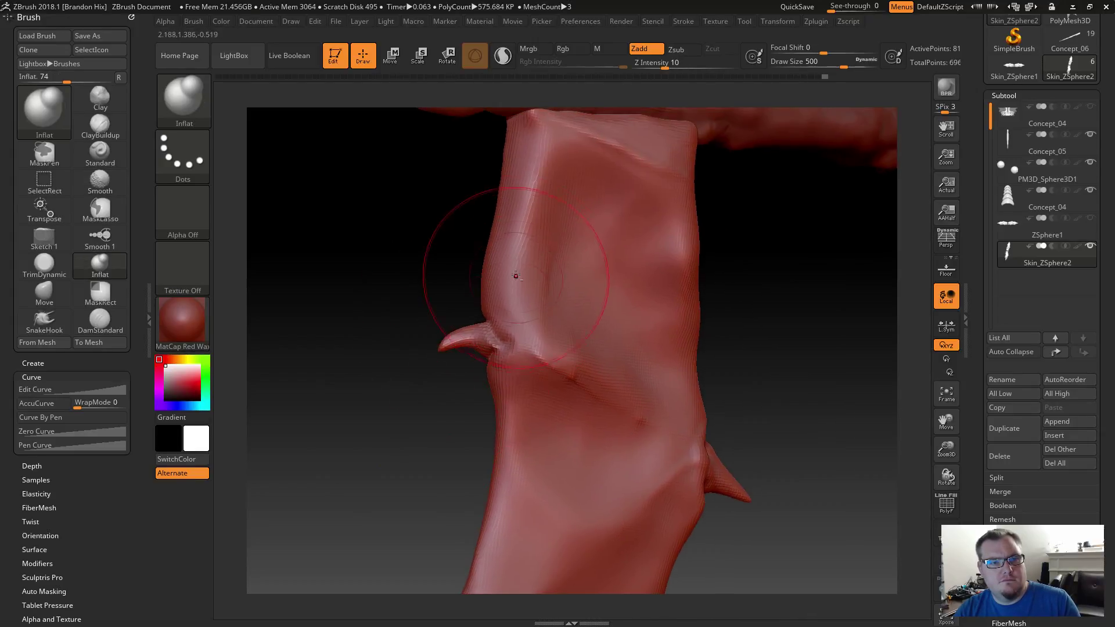
mouse_move(553, 176)
left_mouse_down()
mouse_move(545, 194)
mouse_move(557, 183)
left_mouse_up()
key("ctrl+z")
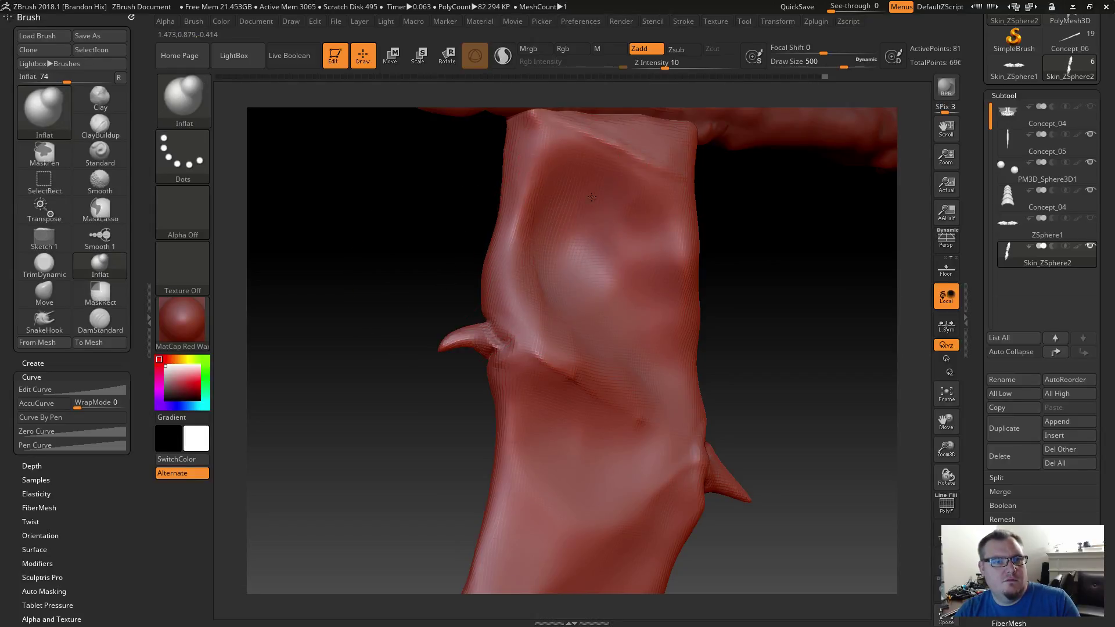
key("shift")
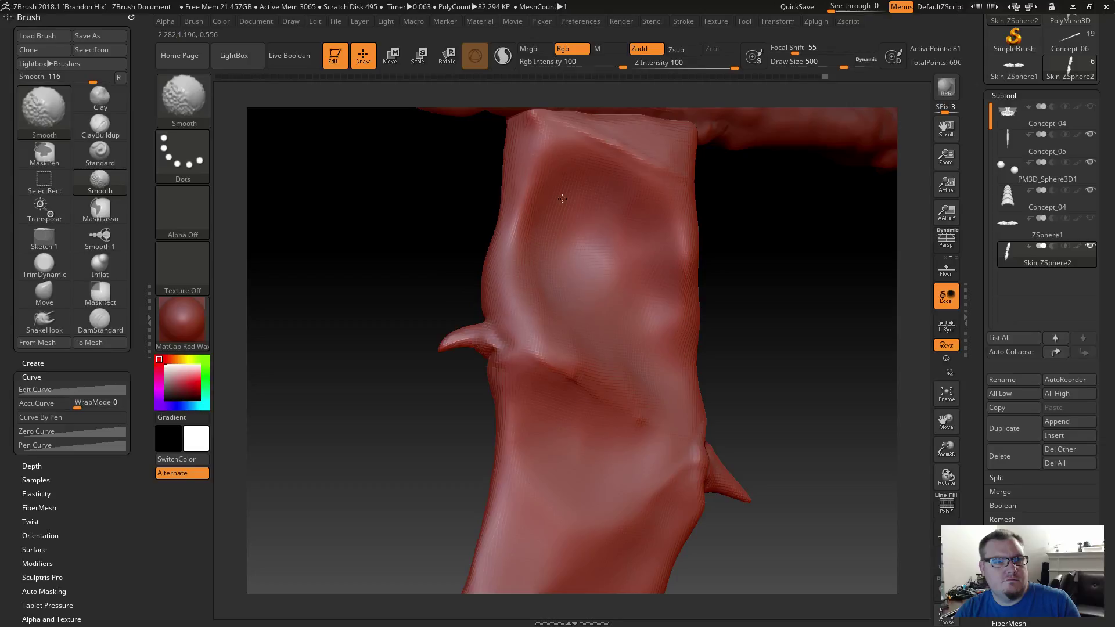
key("ctrl+z")
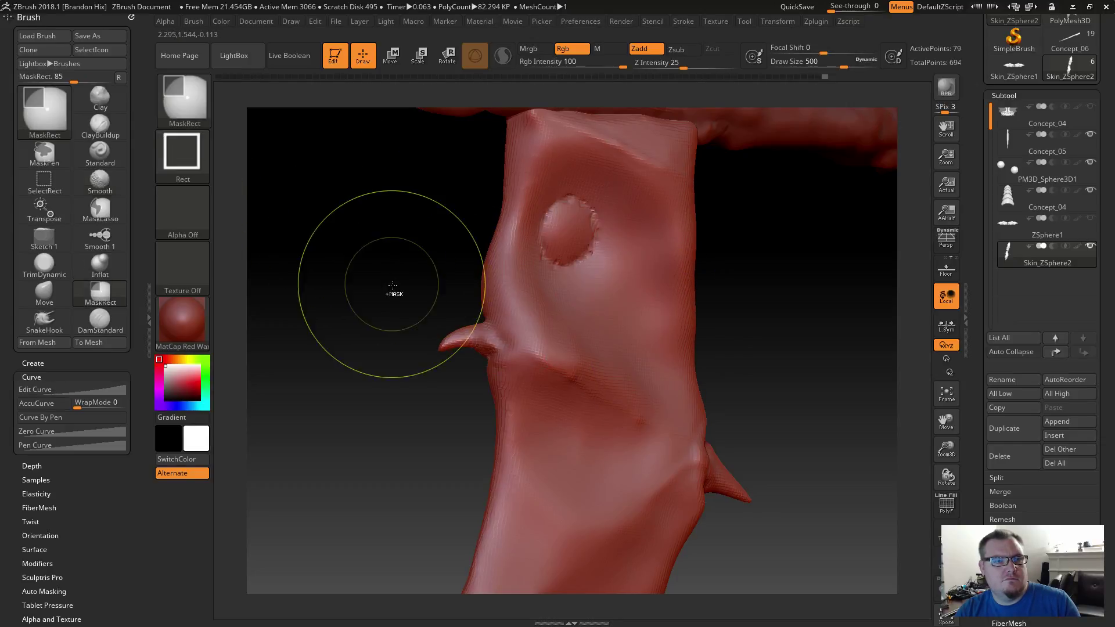
Inflate the round spot where the opposite surface pokes through the upper membrane hollow, using the Inflat brush.
left_click_drag(375, 286, 364, 306)
mouse_move(375, 435)
left_mouse_down()
mouse_move(363, 395)
mouse_move(406, 337)
mouse_move(388, 265)
mouse_move(384, 345)
mouse_move(504, 333)
mouse_move(512, 343)
mouse_move(391, 350)
left_mouse_up()
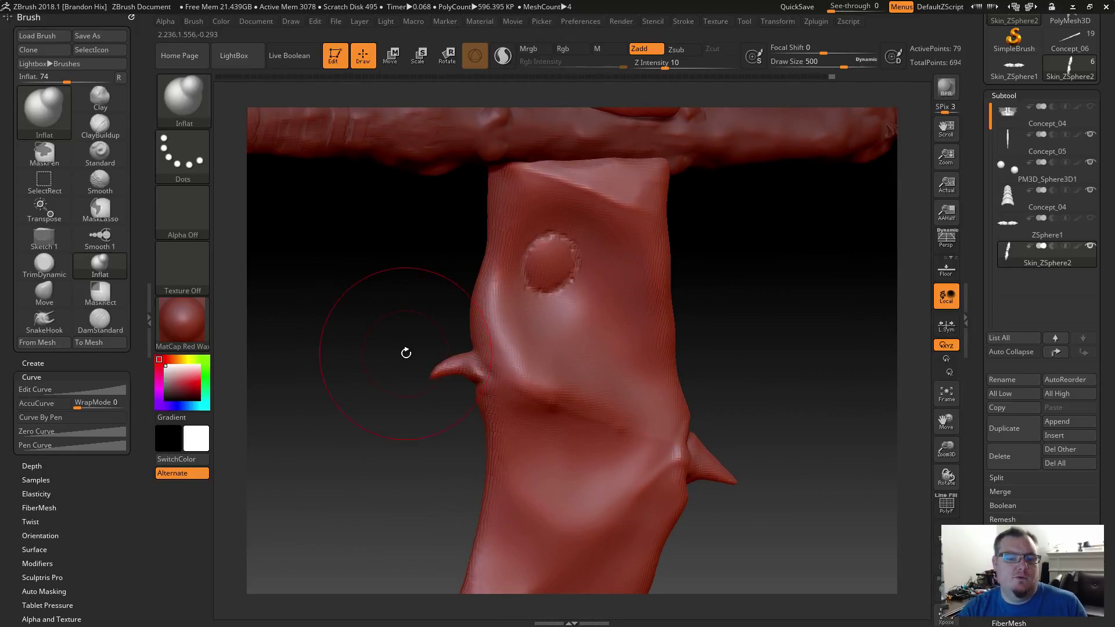
key("b")
key("i")
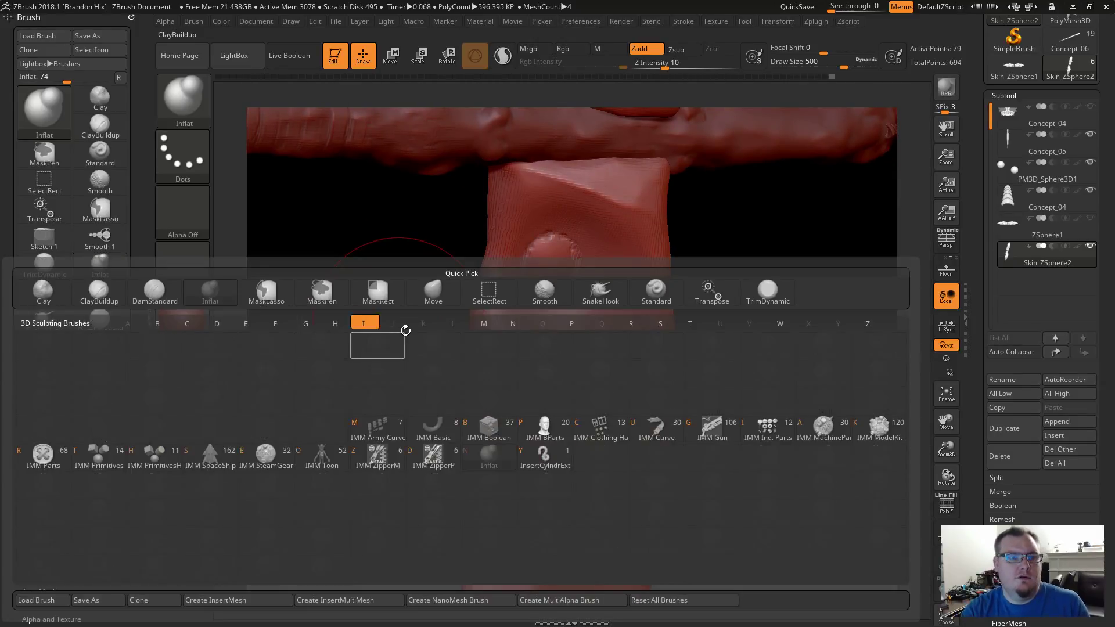
key("n")
left_click_drag(550, 239, 557, 249)
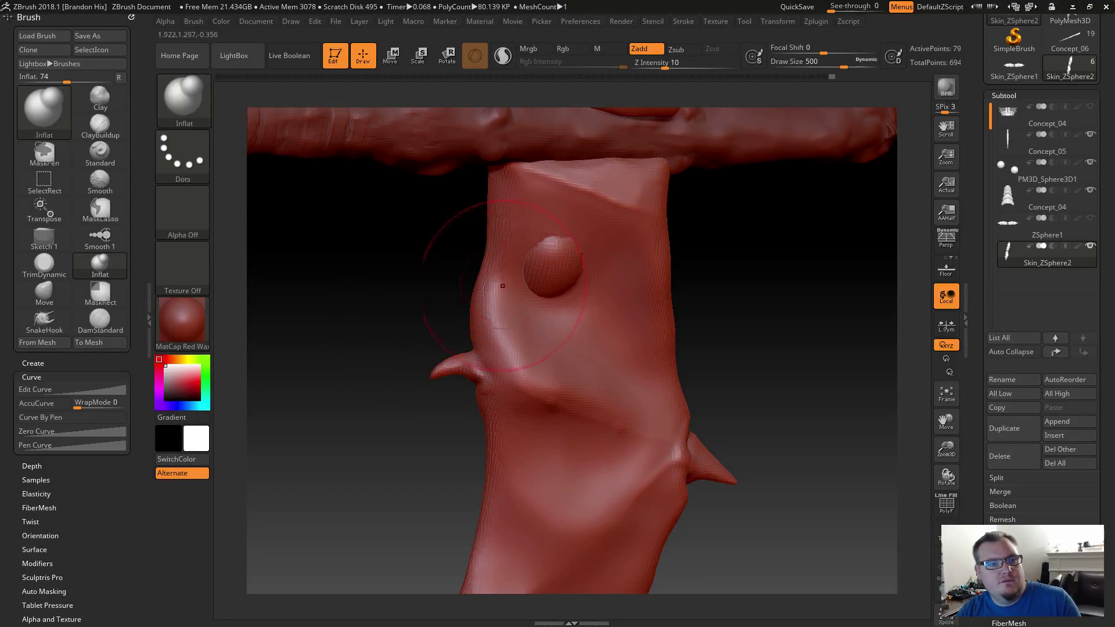
Smooth the round bump in the upper membrane panel, working on both faces of the wing.
mouse_move(372, 267)
left_mouse_down()
mouse_move(432, 291)
mouse_move(411, 304)
mouse_move(378, 284)
mouse_move(404, 311)
left_mouse_up()
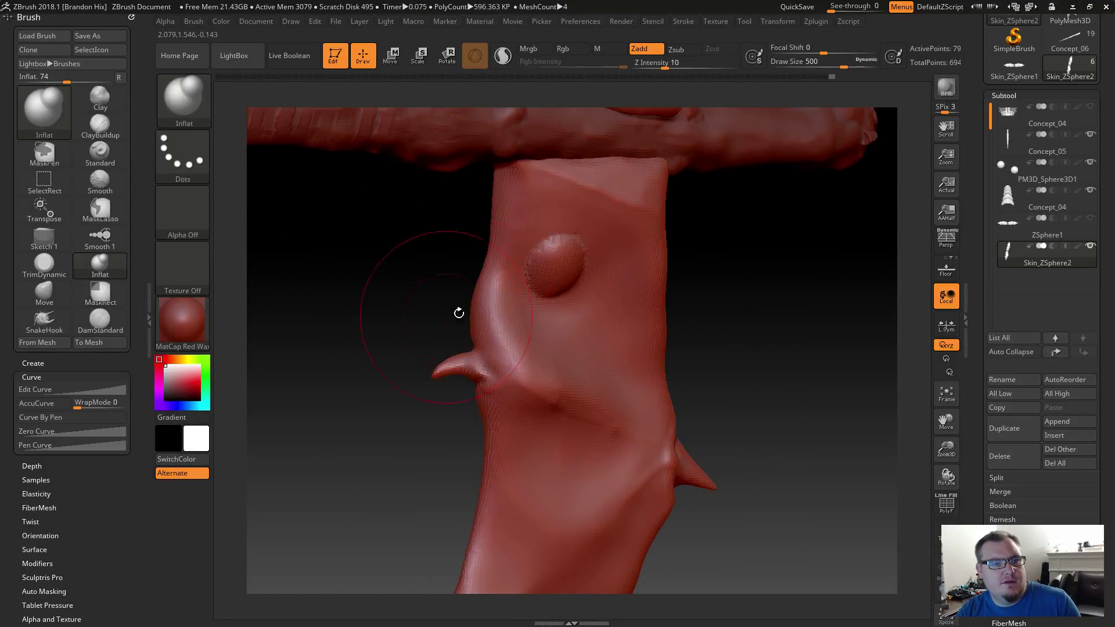
left_click_drag(541, 253, 549, 255, "shift")
left_click_drag(385, 294, 455, 306)
mouse_move(504, 253)
left_mouse_down("shift")
mouse_move(504, 266)
mouse_move(481, 268)
left_mouse_up("shift")
Flatten the remaining bump on both faces of the upper membrane panel with the Flatten brush at draw size 293.
key("s")
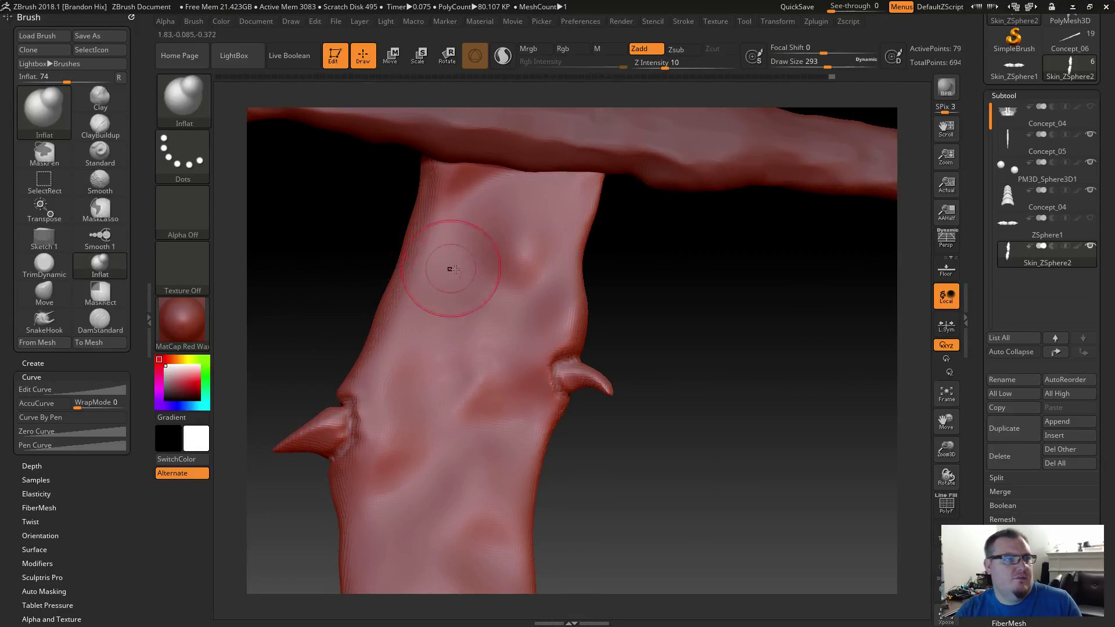
key("b")
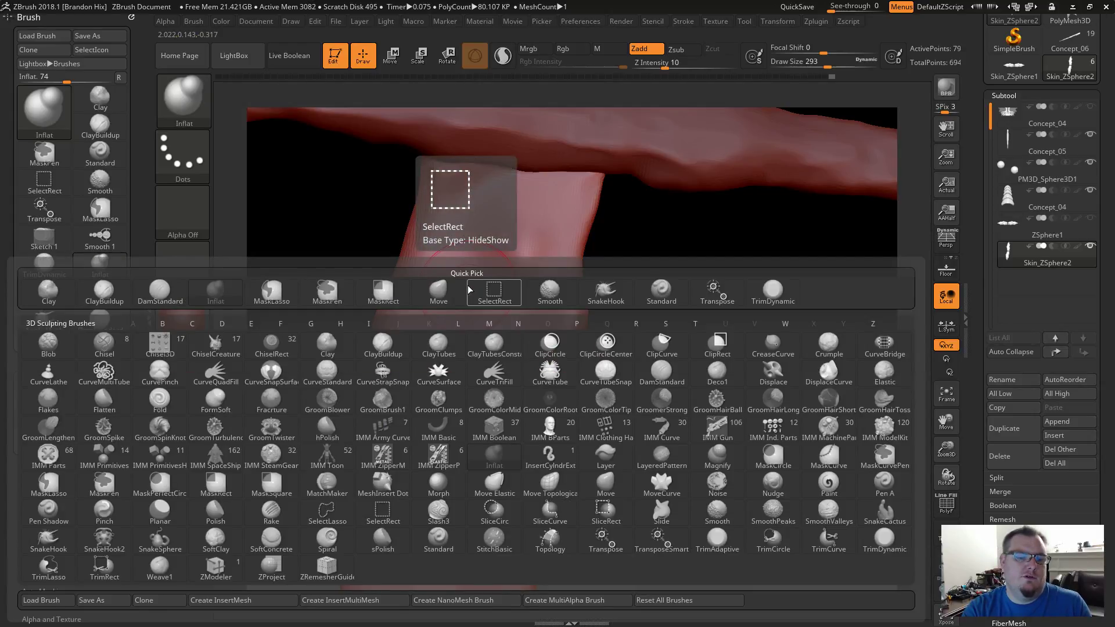
key("f")
key("l")
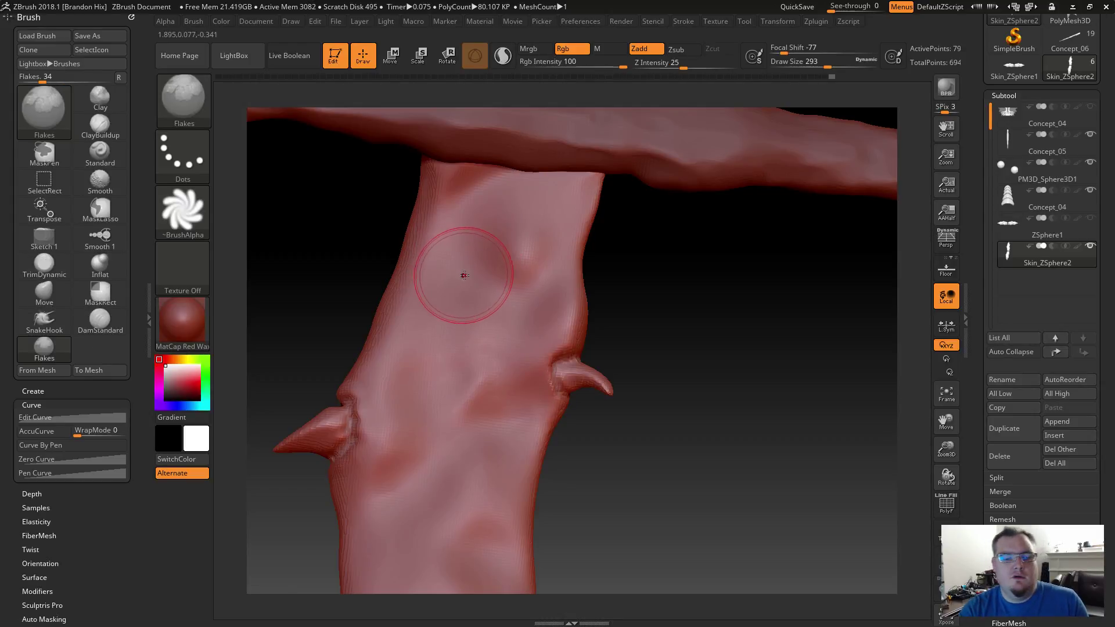
key("b")
key("f")
key("l")
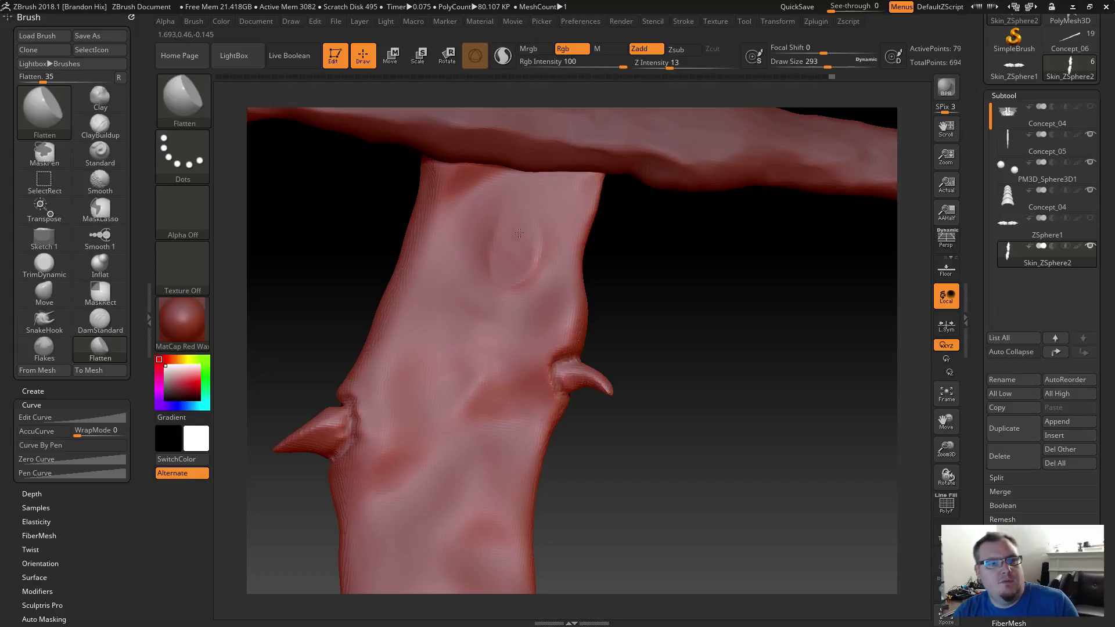
right_click_drag(459, 298, 523, 287)
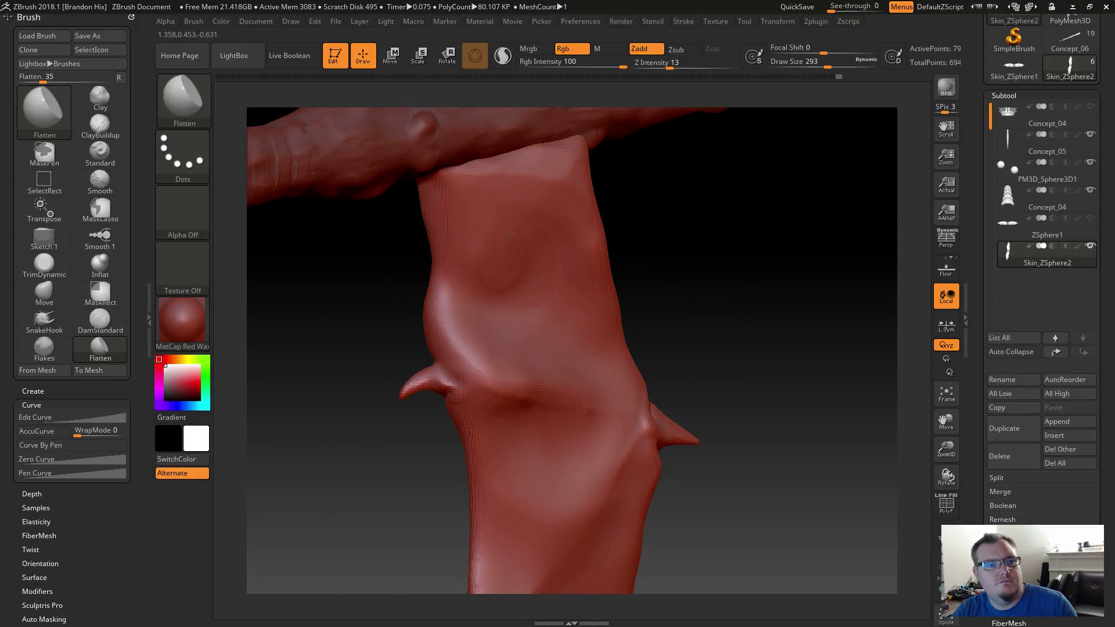
key("shift")
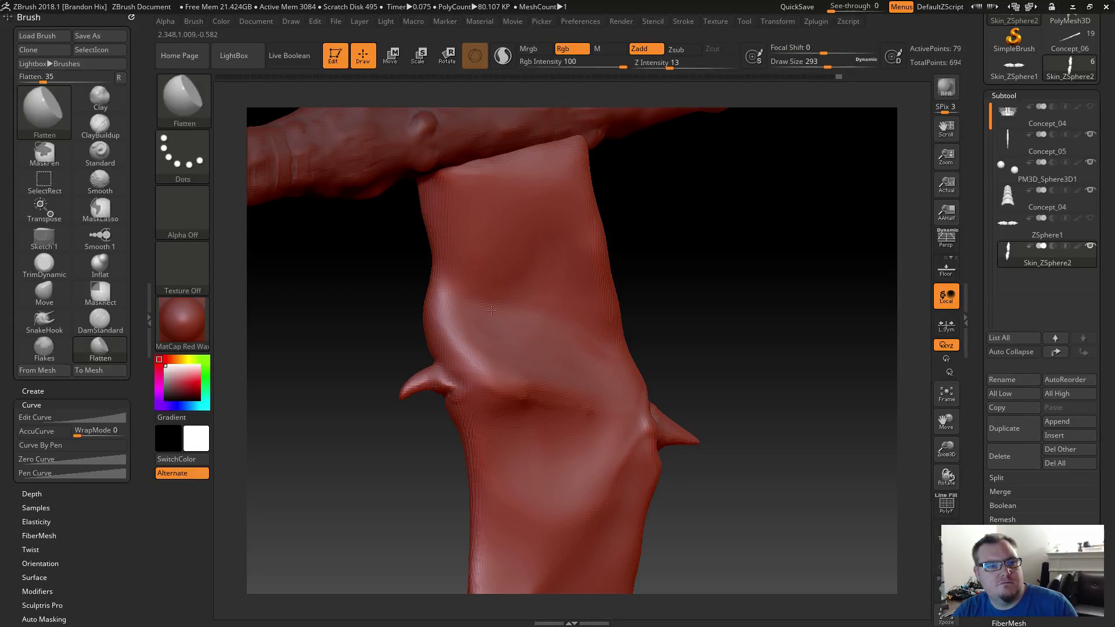
Flatten the rounded finger ridge beside the upper small claw with the Flatten brush.
mouse_move(459, 354)
left_mouse_down()
mouse_move(492, 365)
mouse_move(452, 305)
mouse_move(470, 300)
left_mouse_up()
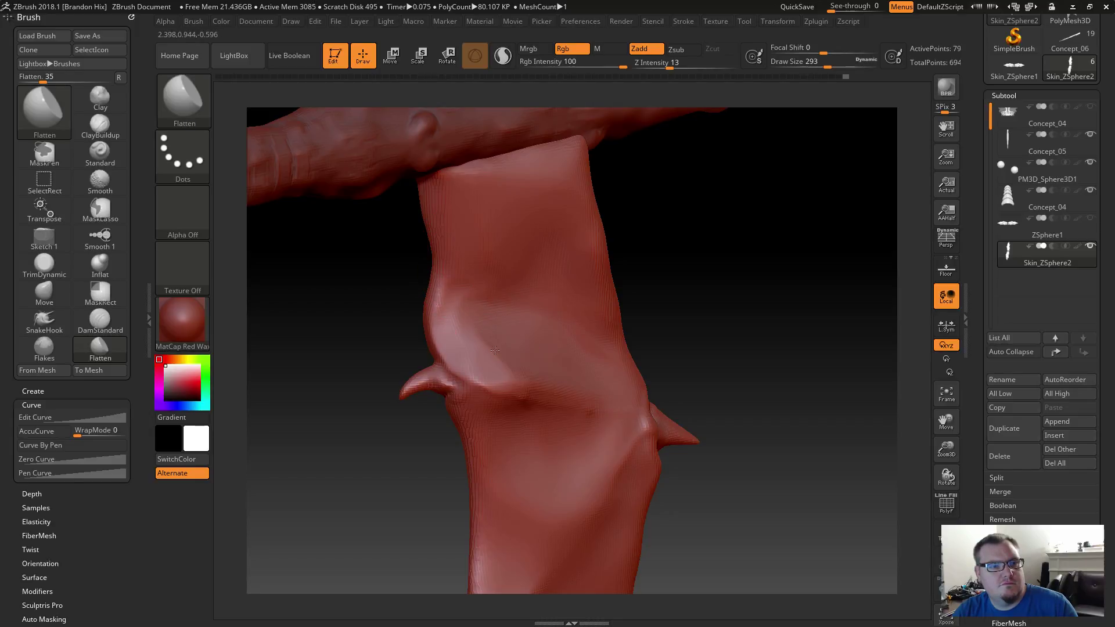
left_click_drag(371, 480, 420, 438)
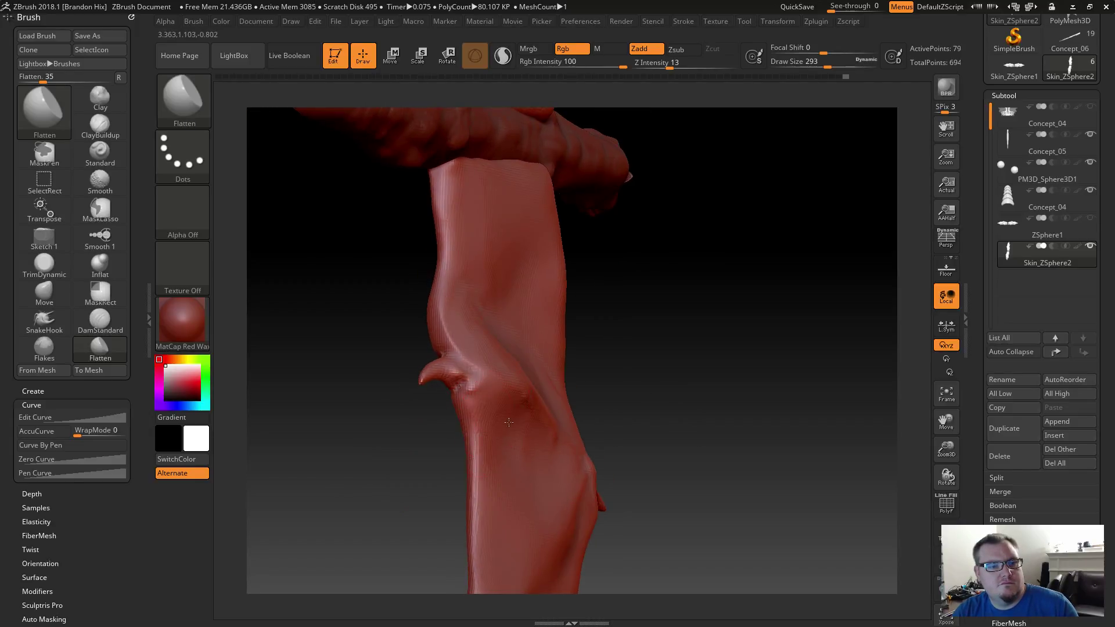
Flatten the lower blade faces between the side spikes and the tip with the Flatten brush.
left_click_drag(691, 505, 610, 482)
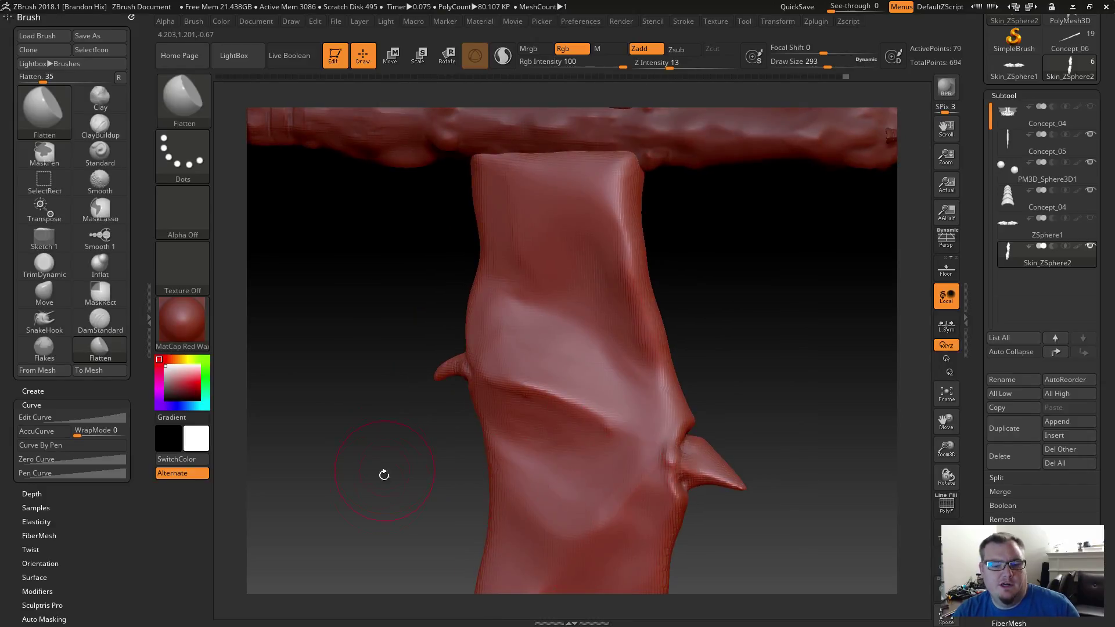
right_click_drag(383, 472, 406, 313, "alt")
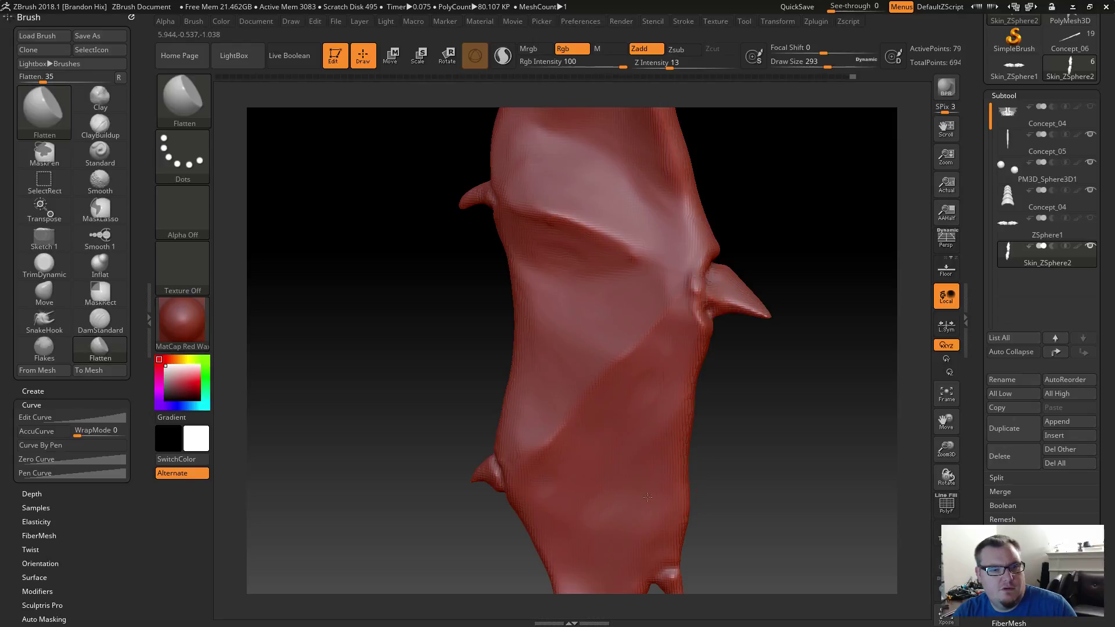
mouse_move(745, 488)
right_mouse_down()
mouse_move(740, 358)
mouse_move(659, 359)
right_mouse_up()
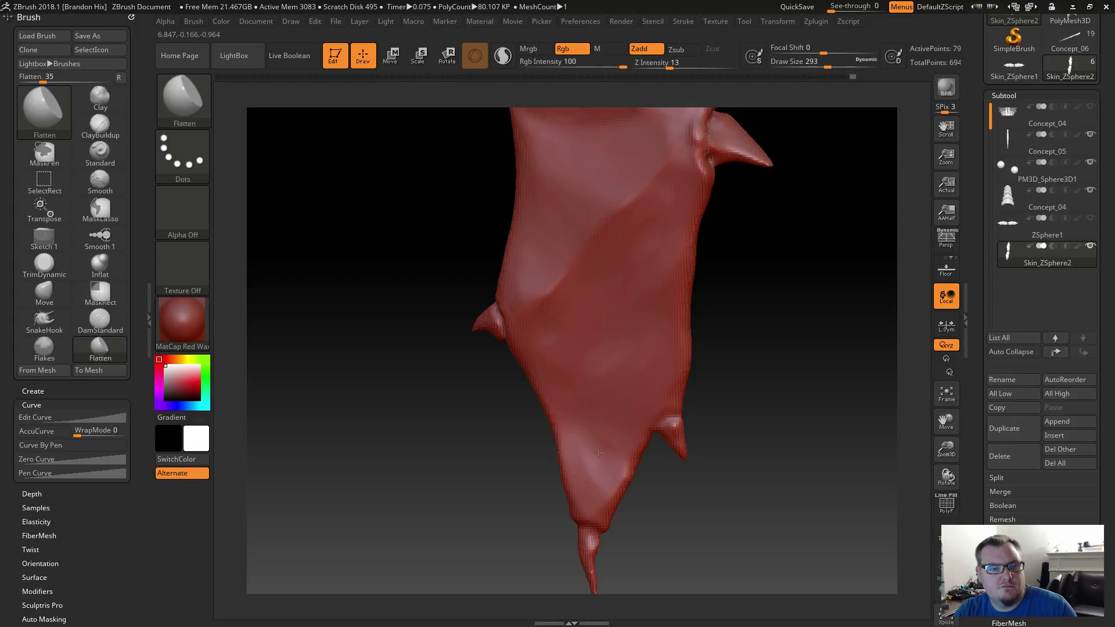
left_click_drag(759, 385, 643, 364)
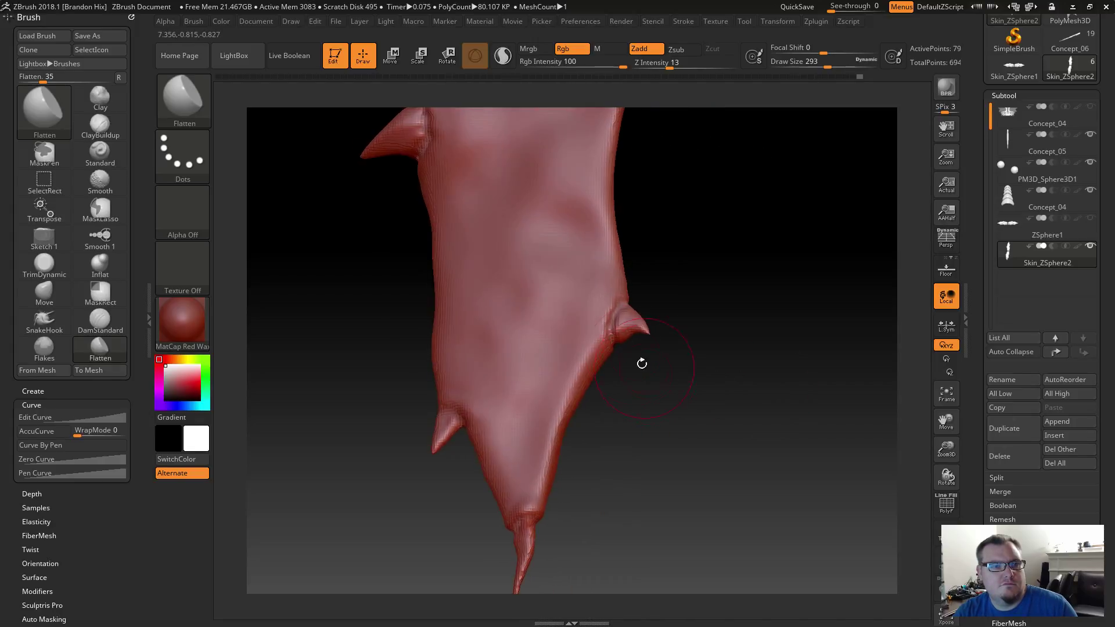
mouse_move(548, 339)
left_mouse_down()
mouse_move(557, 381)
mouse_move(552, 368)
left_mouse_up()
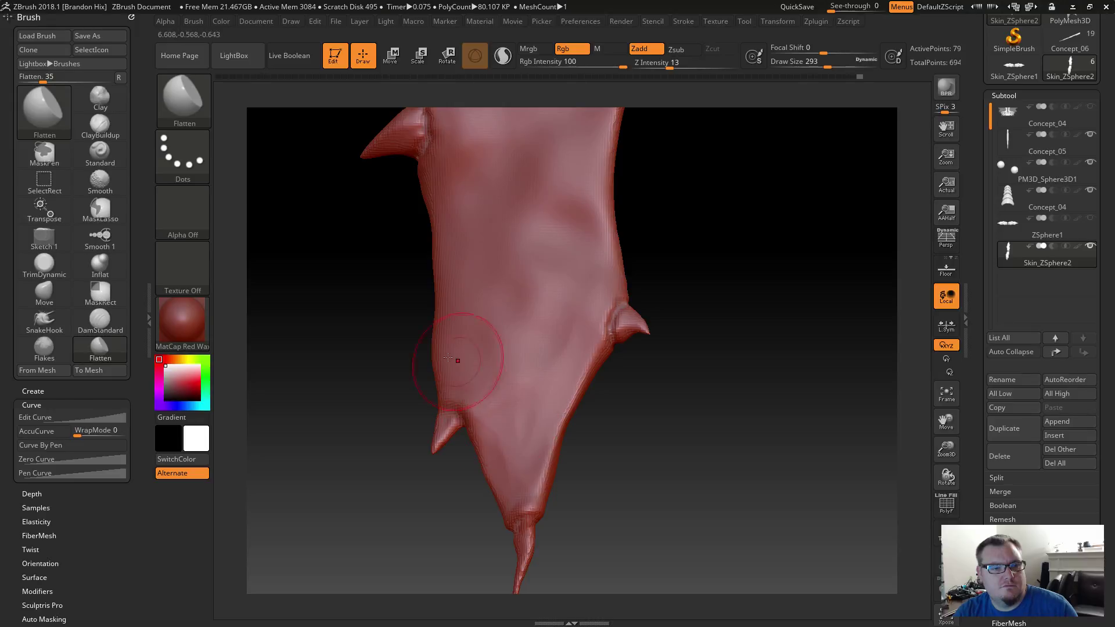
Flatten the blade face and edge between the large spike and the lower spike, and smooth out the result.
left_click_drag(380, 336, 431, 408, "alt")
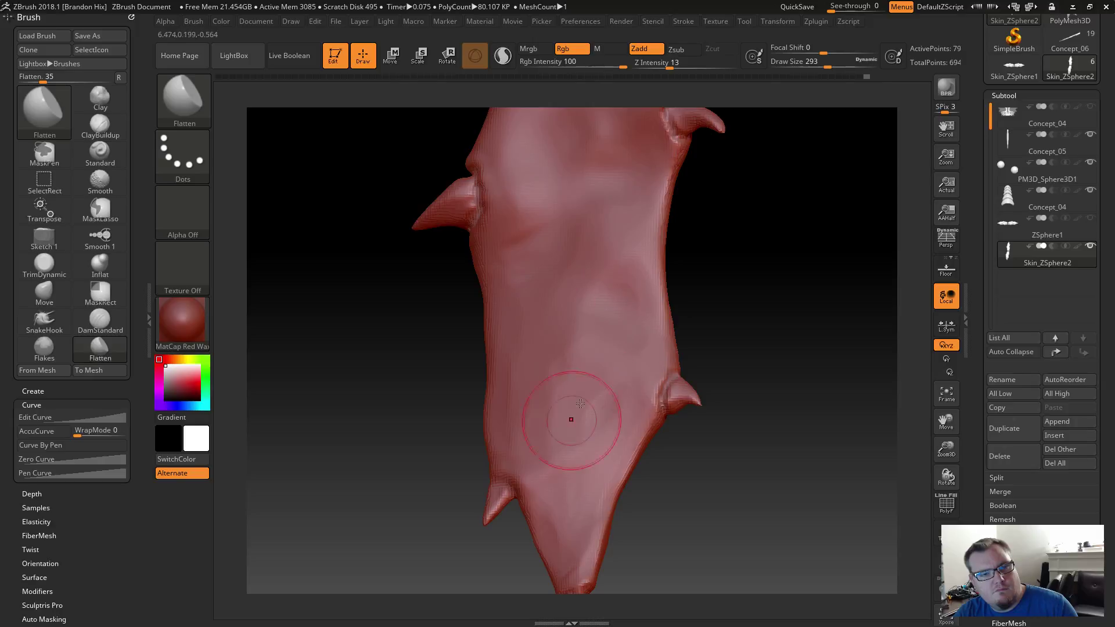
mouse_move(423, 413)
left_mouse_down()
mouse_move(459, 411)
mouse_move(433, 407)
left_mouse_up()
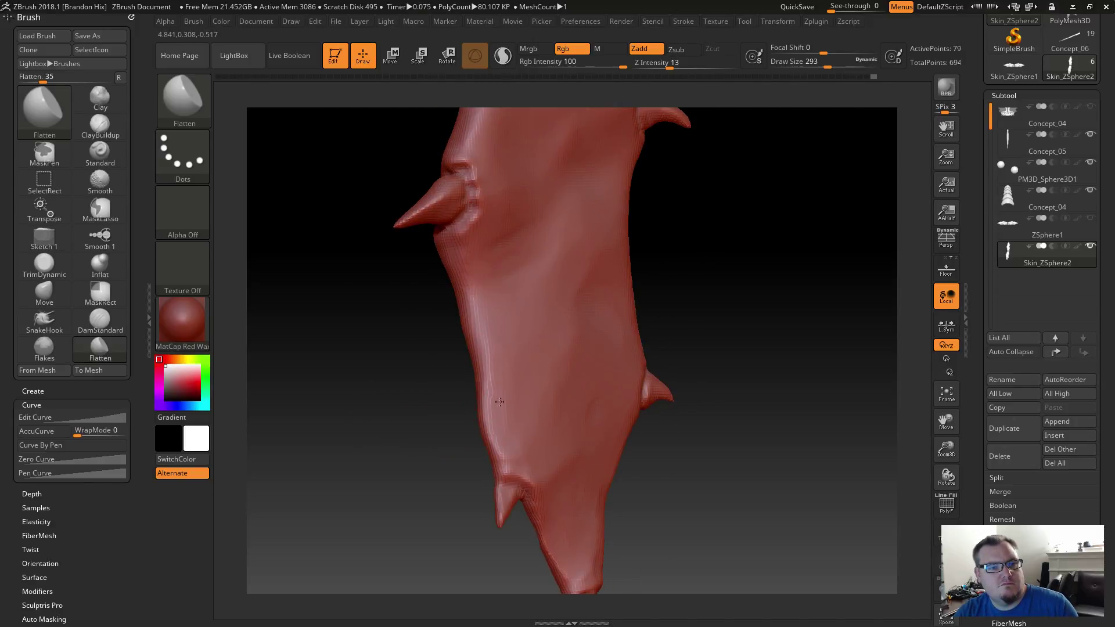
left_click_drag(499, 401, 499, 349)
key("shift")
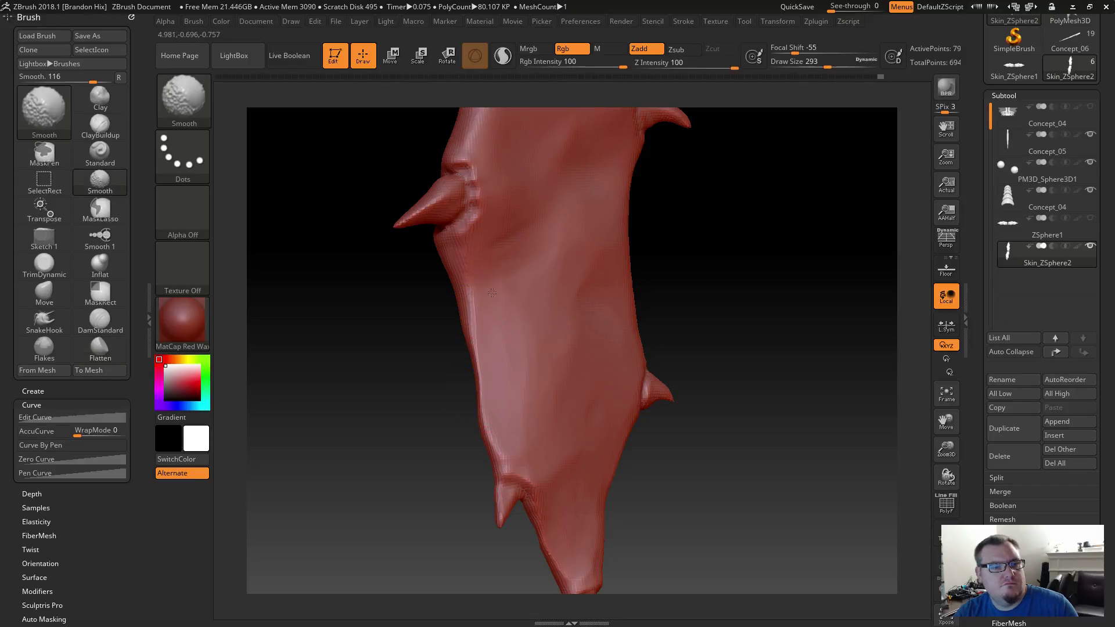
left_click_drag(575, 294, 572, 415, "shift")
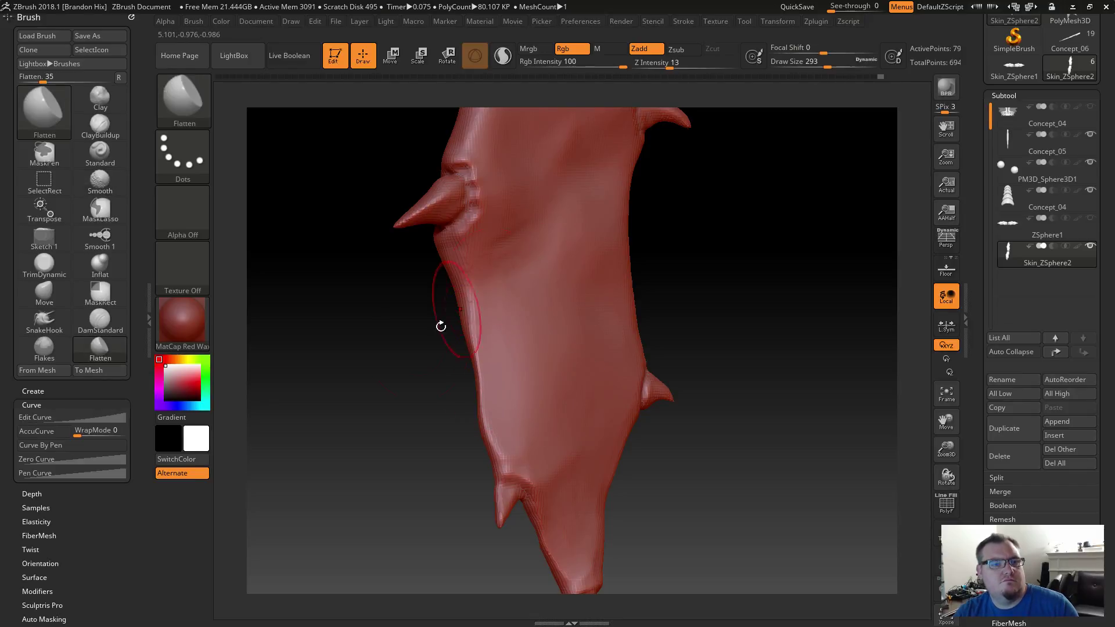
Flatten and smooth the blade's reverse face between the large spike and the curved upper spike.
left_click_drag(425, 366, 498, 371)
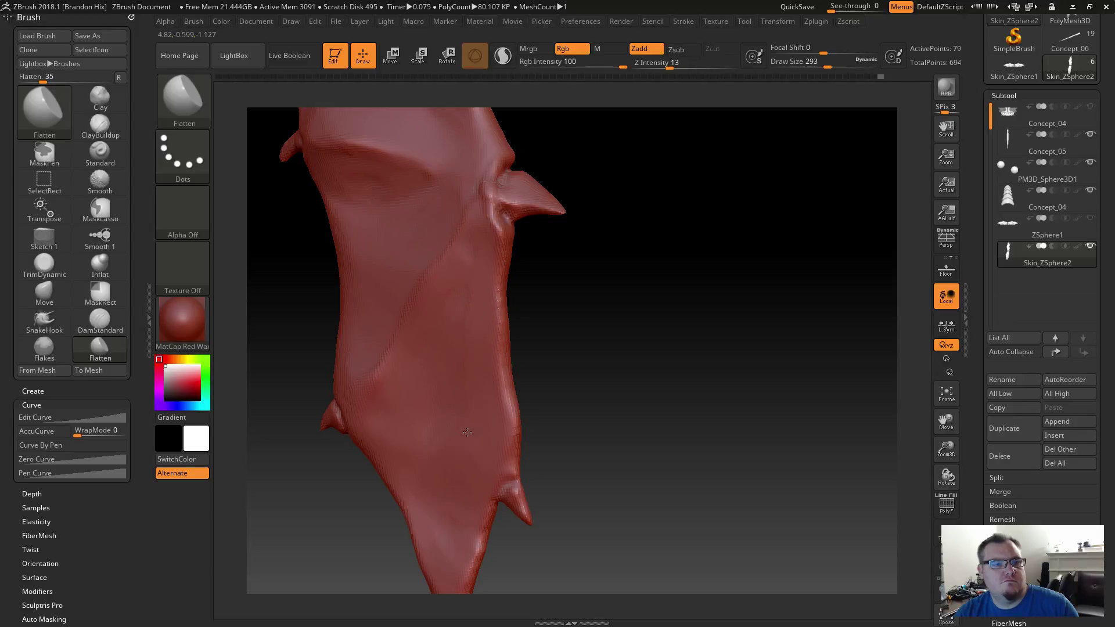
left_click_drag(621, 371, 437, 547)
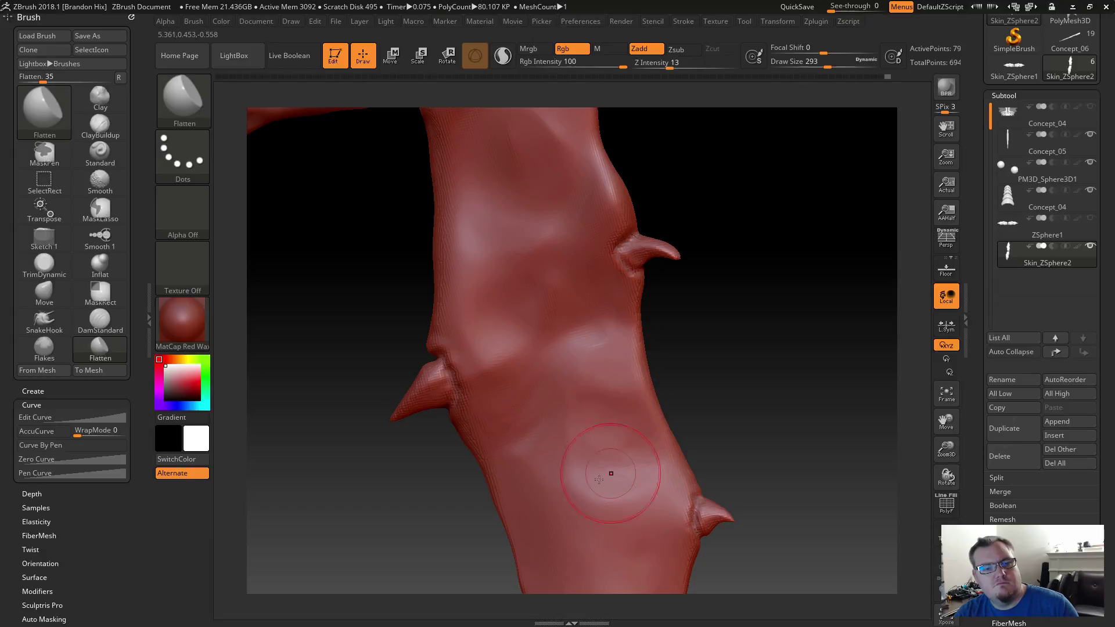
left_click_drag(610, 473, 581, 394, "shift")
mouse_move(498, 303)
left_mouse_down()
mouse_move(506, 249)
mouse_move(499, 290)
mouse_move(531, 209)
mouse_move(575, 177)
mouse_move(566, 168)
left_mouse_up()
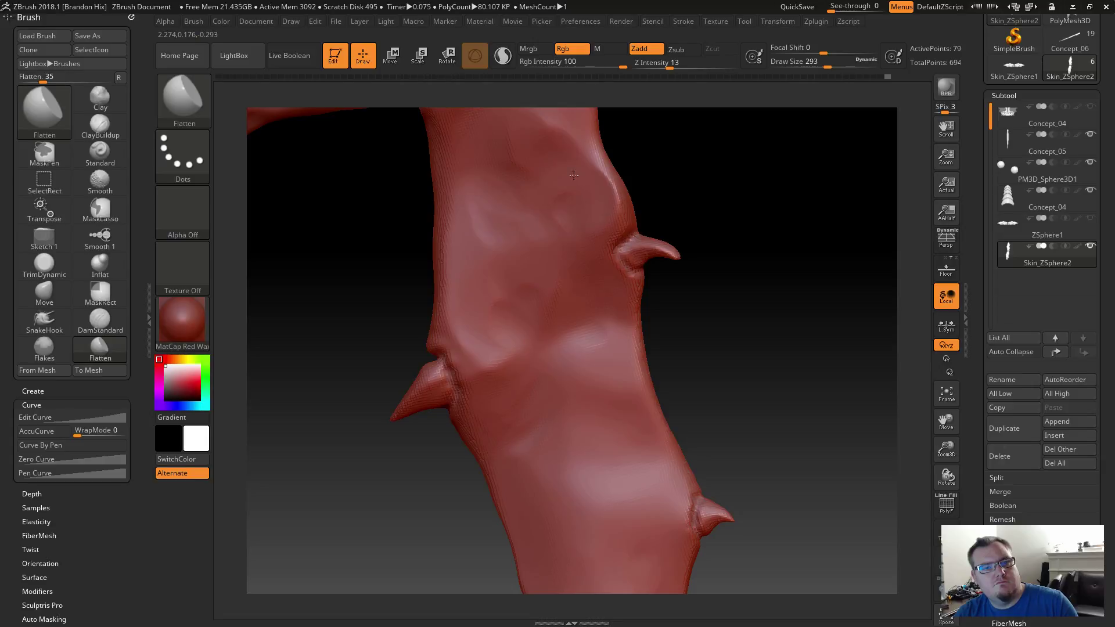
Flatten the lumps on the reverse face just below the crossguard and smooth that area.
left_click_drag(399, 186, 431, 326, "alt")
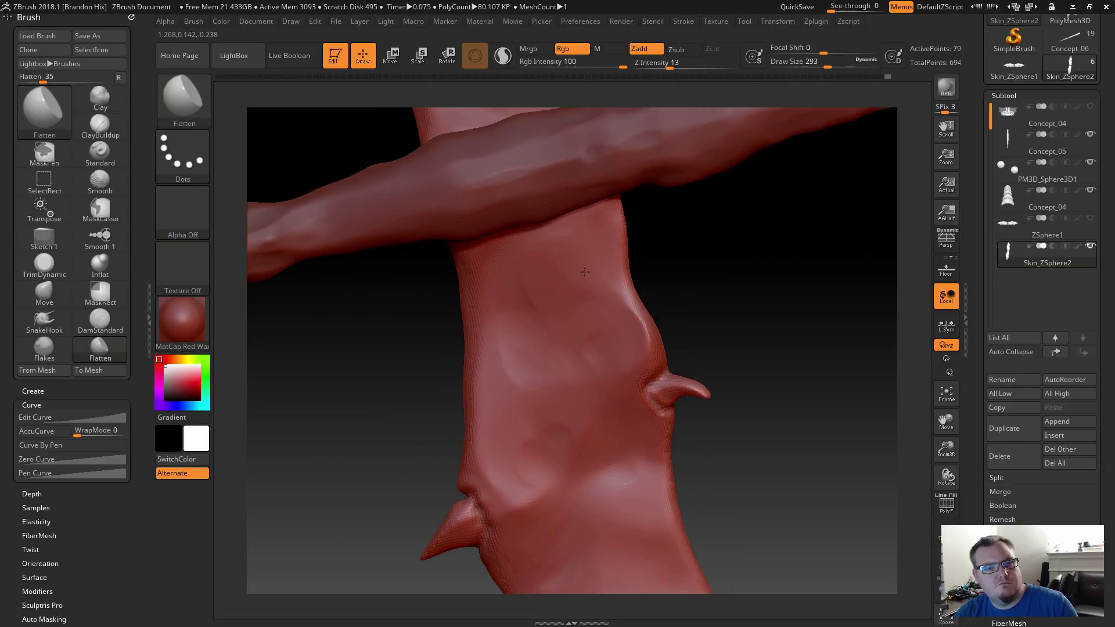
left_click_drag(585, 272, 500, 277)
left_click_drag(504, 334, 549, 404)
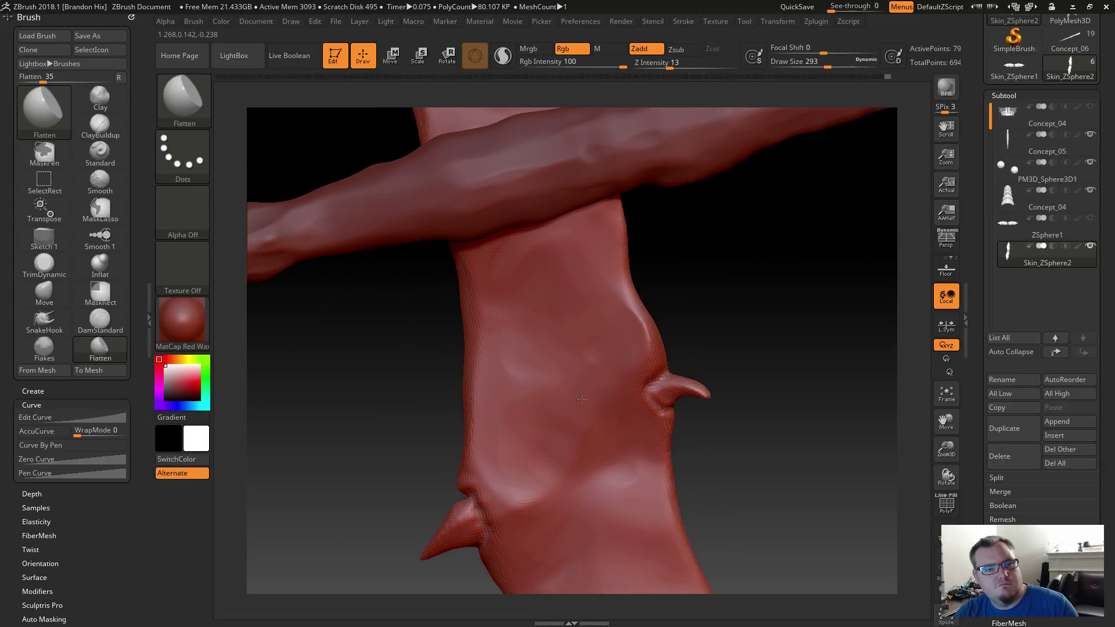
key("shift")
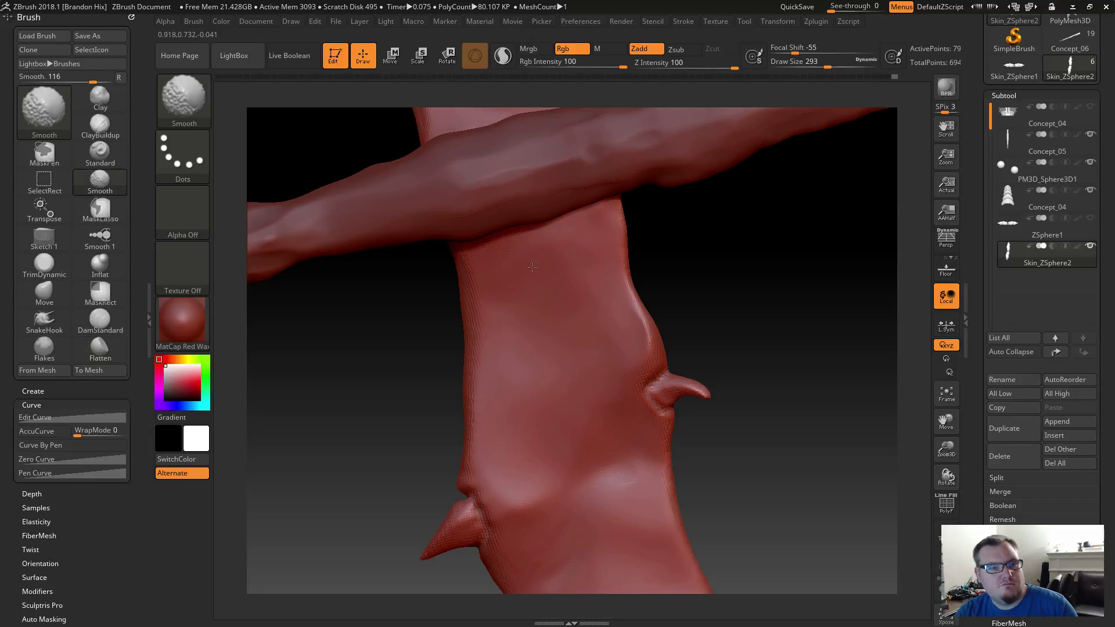
Flatten and smooth the front blade face below the crossguard, and remesh the blade with DynaMesh.
left_click_drag(385, 403, 465, 400)
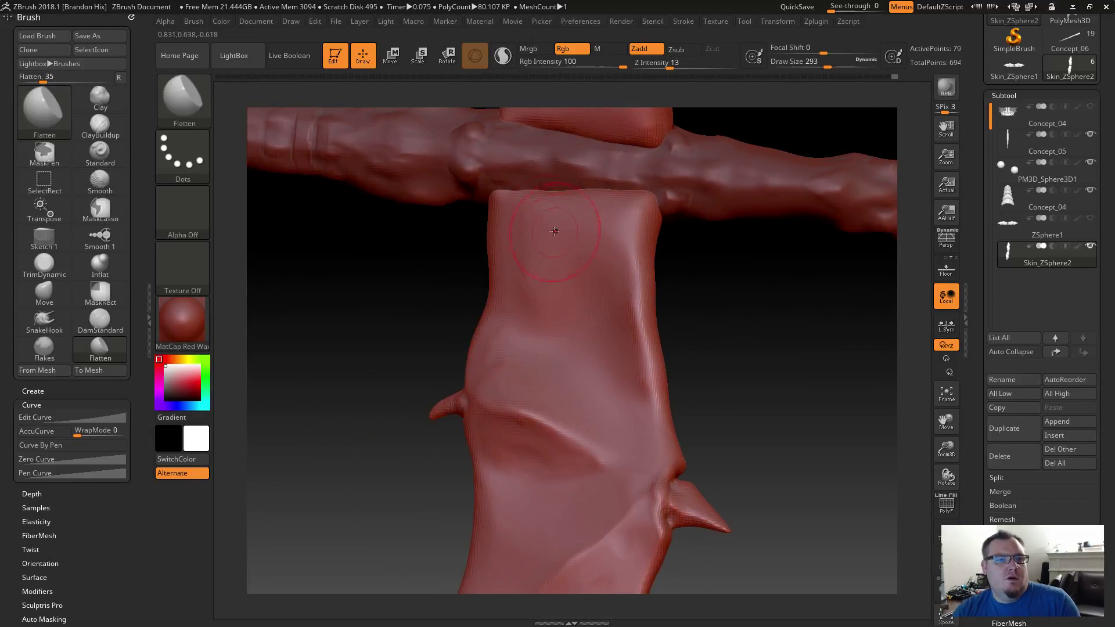
mouse_move(554, 231)
left_mouse_down()
mouse_move(592, 234)
mouse_move(614, 325)
mouse_move(599, 278)
left_mouse_up()
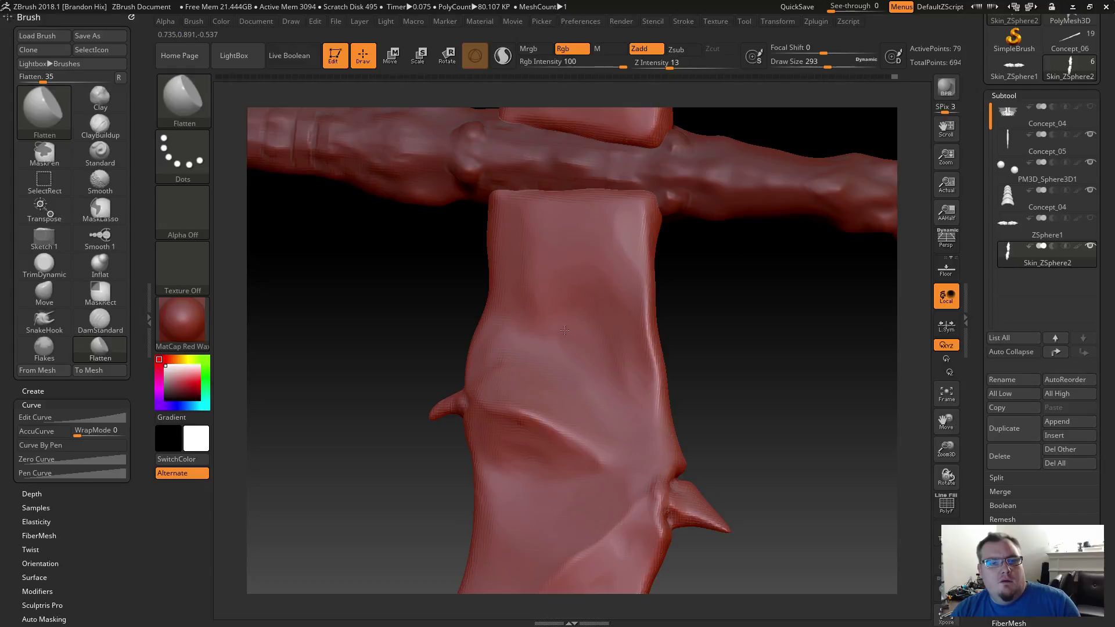
key("shift")
left_click_drag(566, 320, 604, 339, "shift")
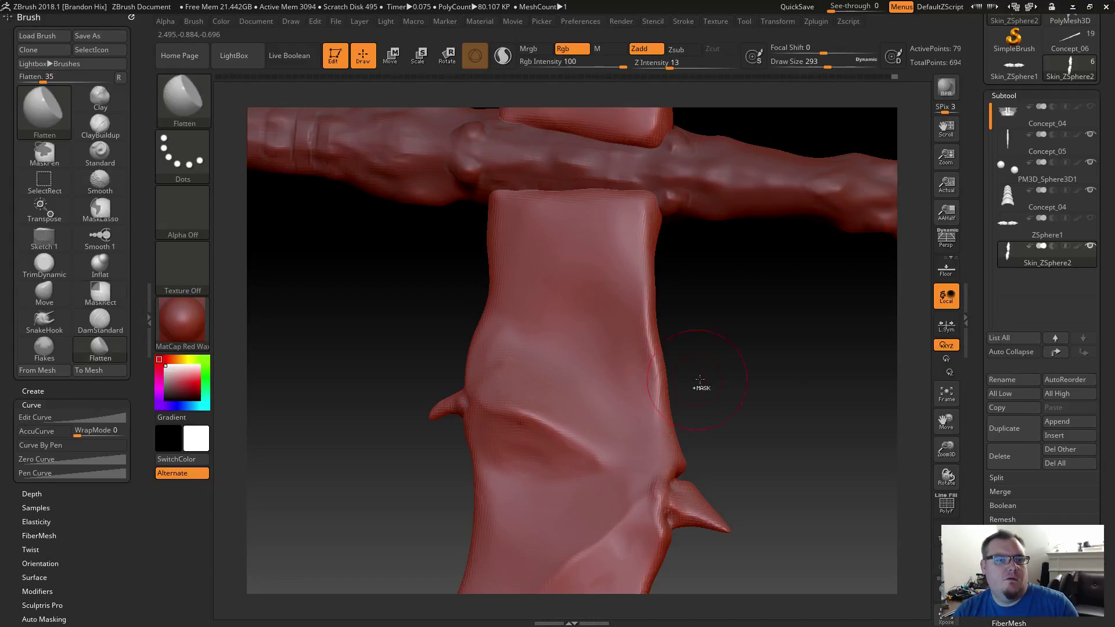
left_click_drag(772, 338, 674, 419, "ctrl")
Flatten the bumpy creases at the base of the large spike on the blade's reverse side.
left_click_drag(640, 451, 759, 466, "alt")
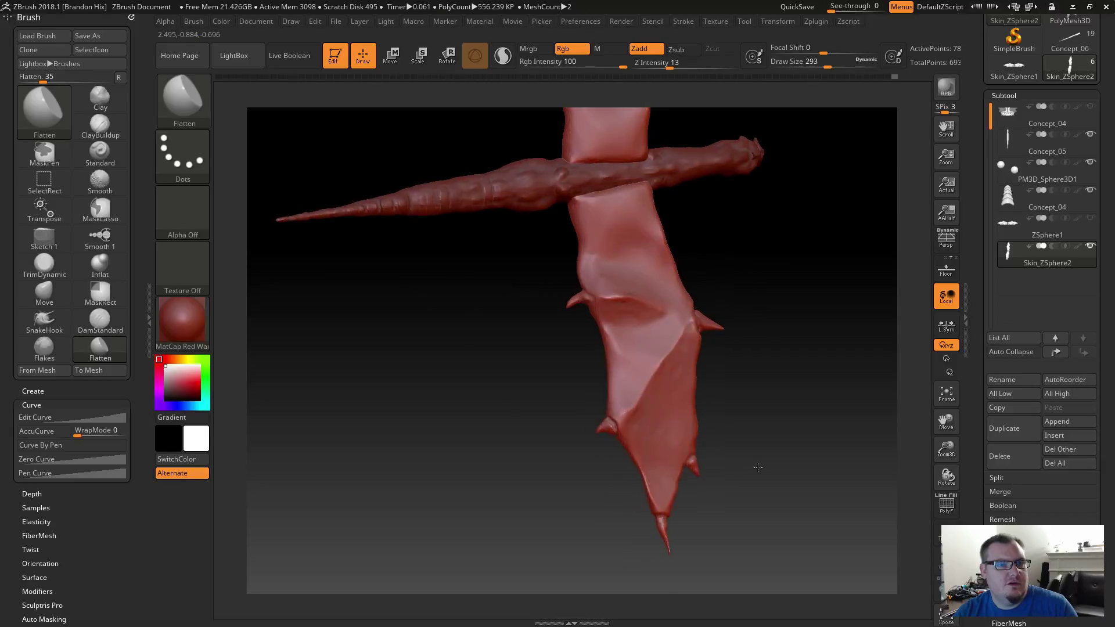
left_click_drag(504, 367, 453, 402, "alt")
left_click_drag(447, 341, 498, 373, "alt")
mouse_move(611, 357)
left_mouse_down()
mouse_move(680, 334)
mouse_move(598, 349)
mouse_move(656, 359)
mouse_move(716, 391)
mouse_move(610, 329)
mouse_move(645, 336)
mouse_move(656, 319)
mouse_move(572, 333)
mouse_move(610, 313)
mouse_move(627, 326)
left_mouse_up()
mouse_move(469, 456)
left_mouse_down()
mouse_move(434, 404)
mouse_move(580, 316)
mouse_move(693, 330)
left_mouse_up()
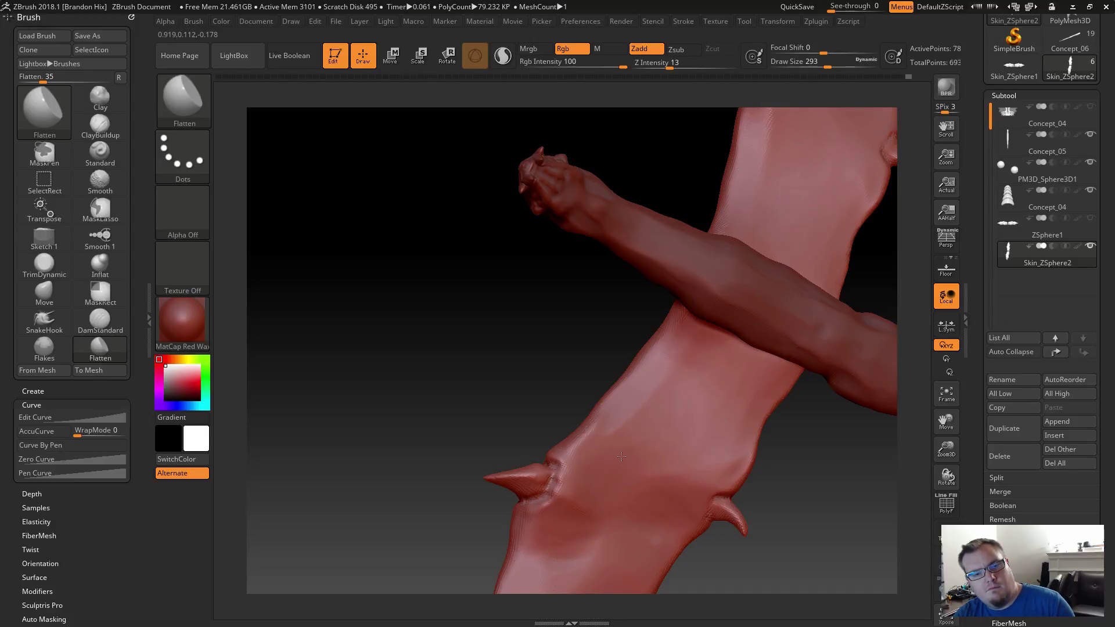
mouse_move(622, 457)
left_mouse_down()
mouse_move(578, 452)
mouse_move(610, 444)
mouse_move(579, 472)
mouse_move(590, 461)
left_mouse_up()
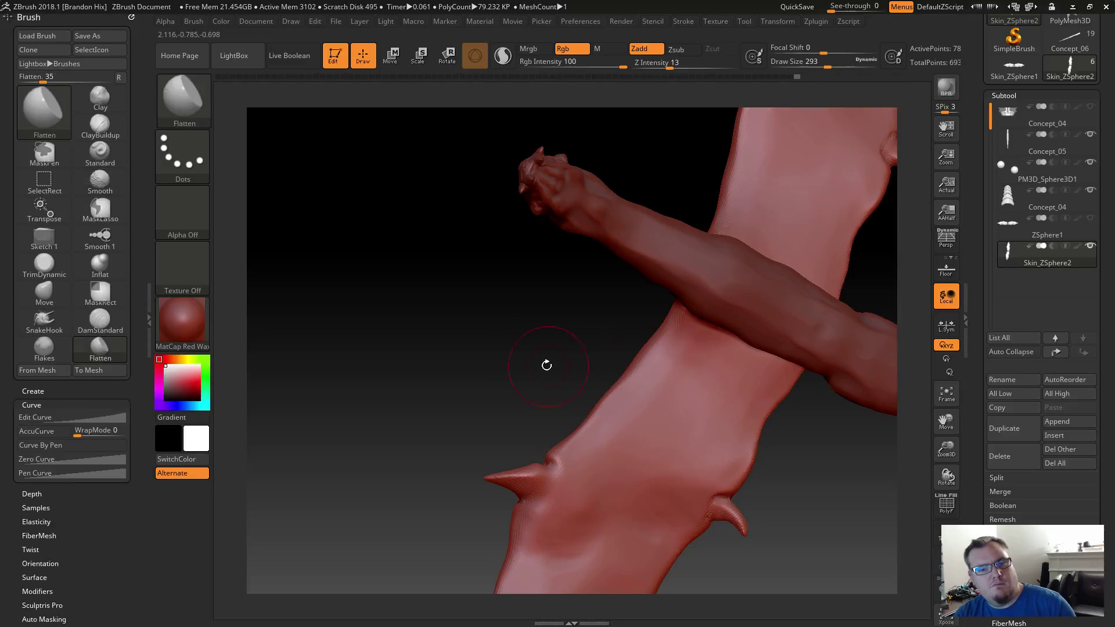
Flatten the front face between the crossguard and the diagonal ridge into cleaner planes and smooth the surface.
left_click_drag(508, 371, 553, 366)
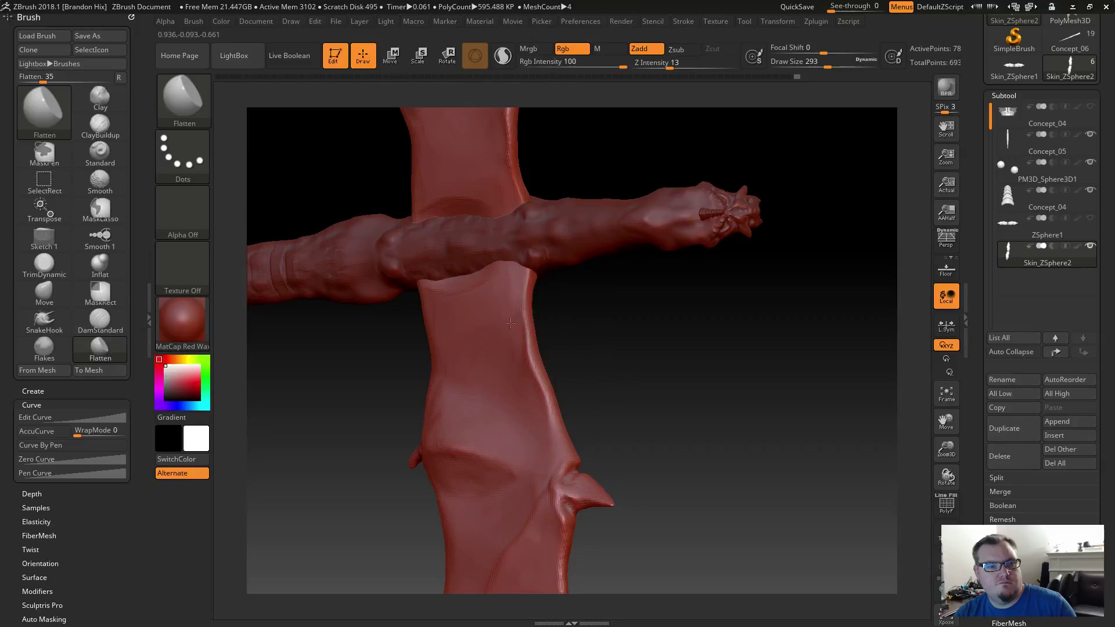
left_click_drag(495, 304, 538, 393)
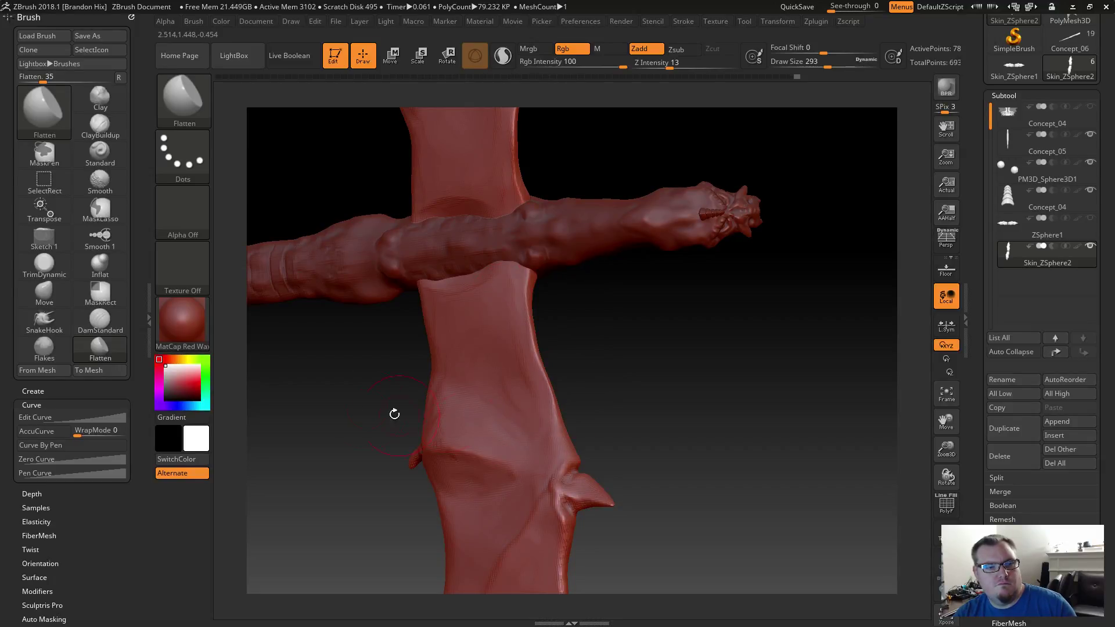
mouse_move(394, 413)
left_mouse_down()
mouse_move(418, 403)
mouse_move(588, 409)
mouse_move(584, 377)
left_mouse_up()
mouse_move(668, 372)
left_mouse_down()
mouse_move(593, 375)
mouse_move(601, 295)
left_mouse_up()
mouse_move(581, 355)
left_mouse_down("shift")
mouse_move(573, 429)
mouse_move(587, 411)
mouse_move(580, 421)
left_mouse_up("shift")
Flatten the recess under the diagonal ridge beside the small curved spike to sharpen its plane.
mouse_move(659, 518)
left_mouse_down()
mouse_move(695, 479)
mouse_move(509, 471)
left_mouse_up()
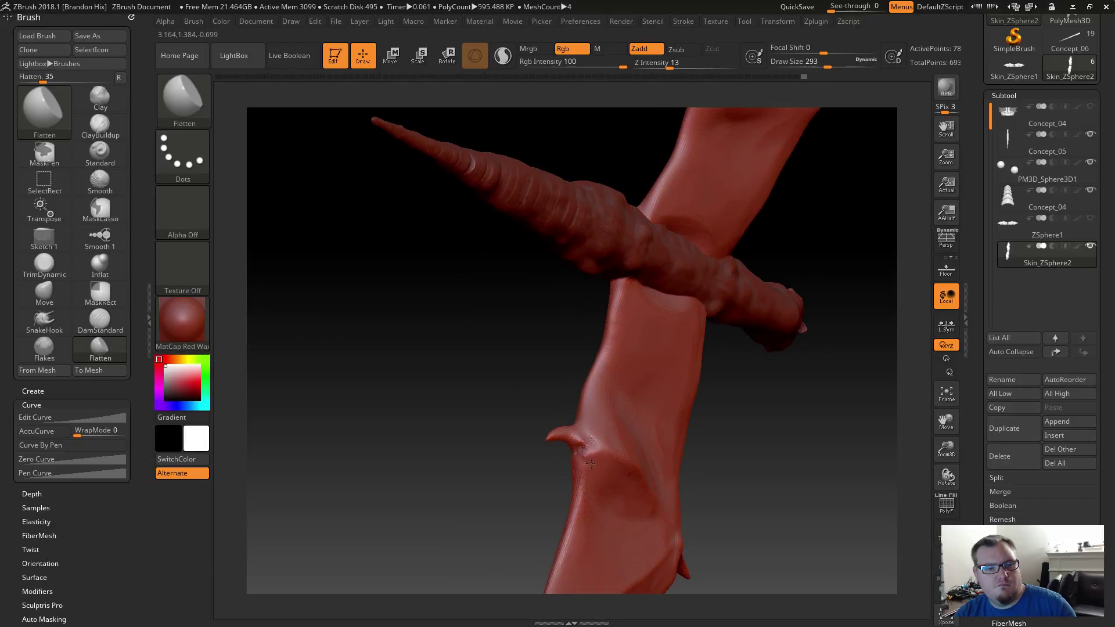
left_click_drag(596, 469, 614, 472)
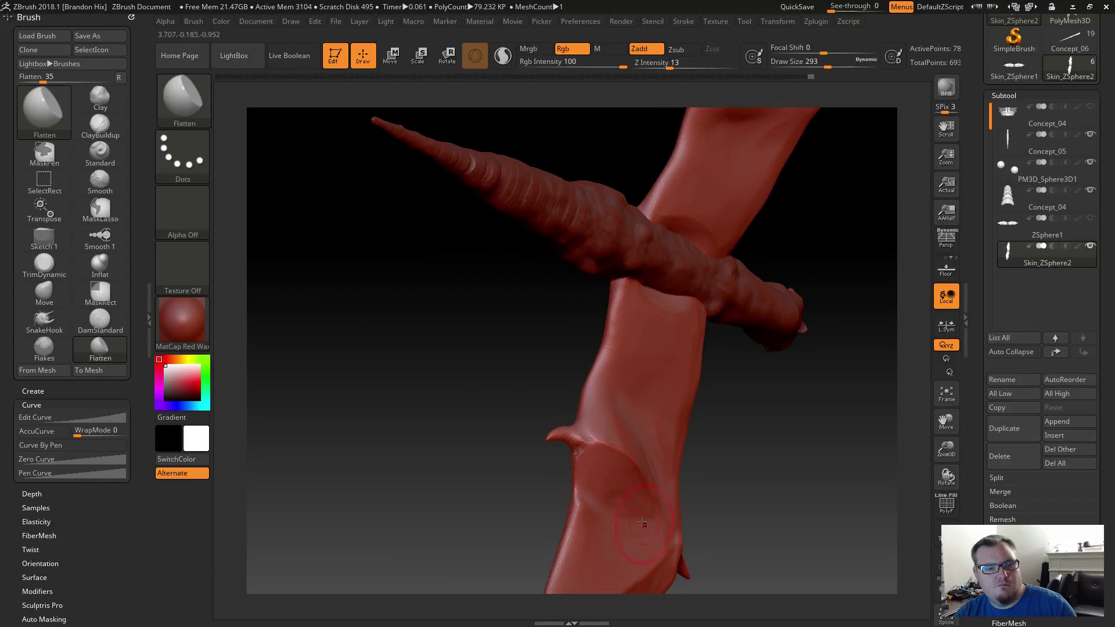
left_click_drag(526, 483, 436, 471)
mouse_move(634, 458)
left_mouse_down()
mouse_move(609, 439)
mouse_move(646, 464)
mouse_move(613, 432)
left_mouse_up()
Flatten and smooth the top of the front blade face directly under the crossguard.
mouse_move(509, 297)
left_mouse_down()
mouse_move(510, 374)
mouse_move(498, 386)
mouse_move(503, 331)
mouse_move(523, 314)
left_mouse_up()
mouse_move(649, 231)
left_mouse_down()
mouse_move(662, 242)
mouse_move(650, 250)
left_mouse_up()
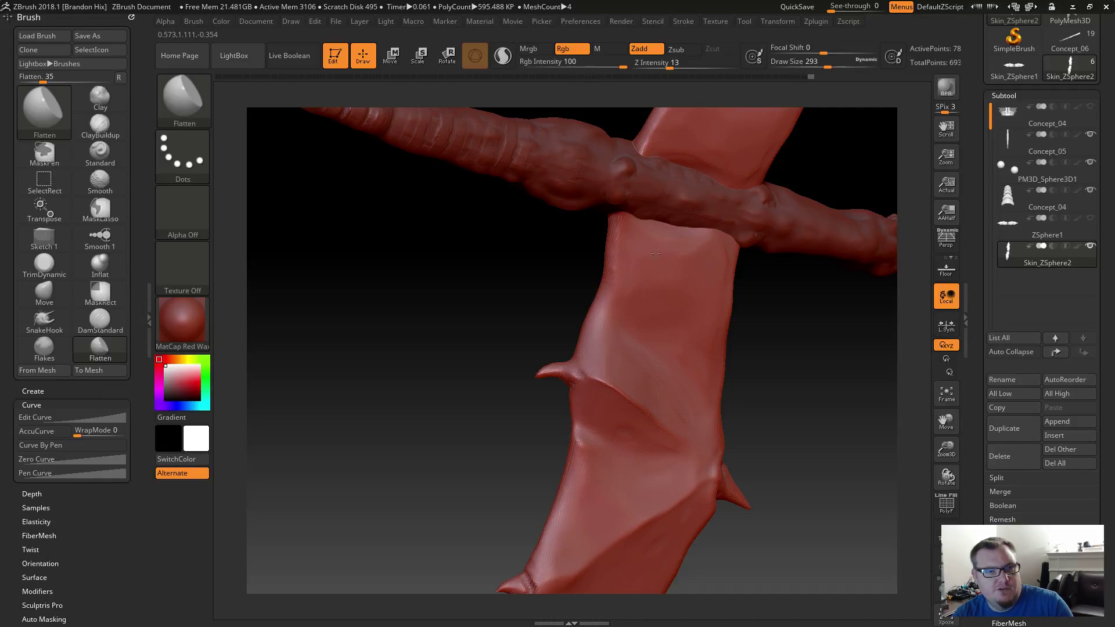
key("shift")
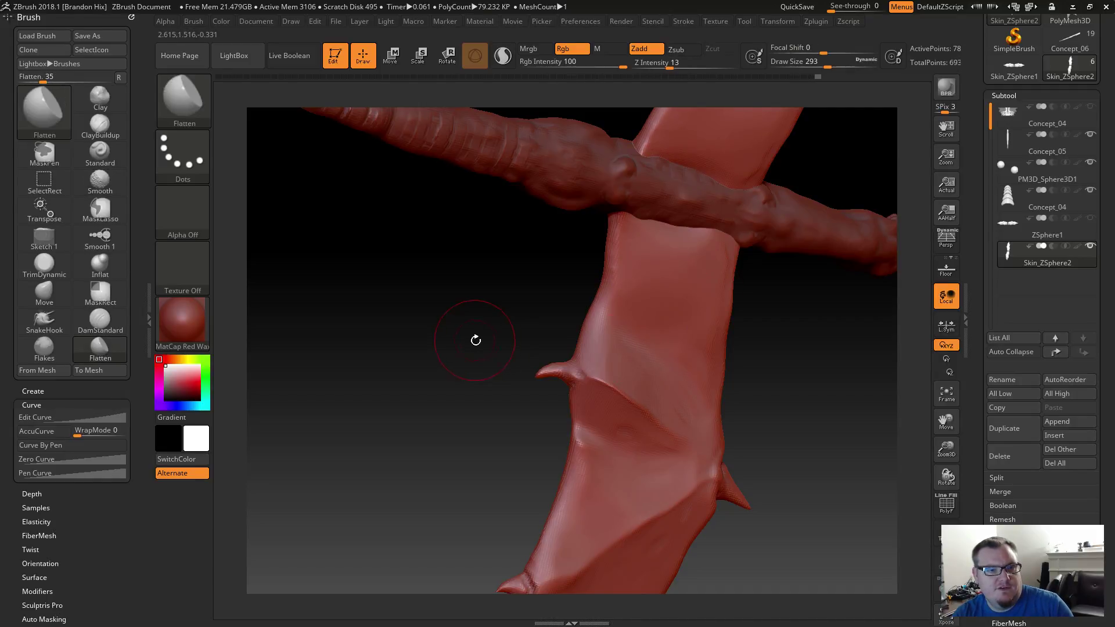
Flatten the front faces on both sides of the lower diagonal ridge between the spikes.
mouse_move(473, 336)
left_mouse_down()
mouse_move(511, 324)
mouse_move(647, 402)
left_mouse_up()
mouse_move(518, 467)
left_mouse_down()
mouse_move(488, 458)
mouse_move(632, 475)
left_mouse_up()
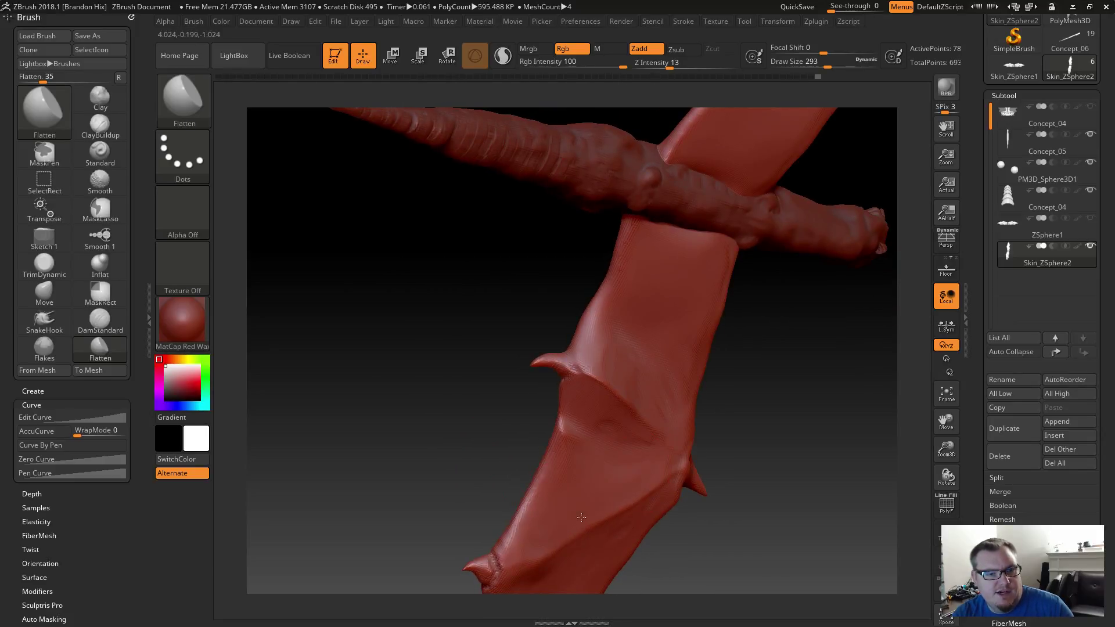
left_click_drag(429, 479, 393, 375)
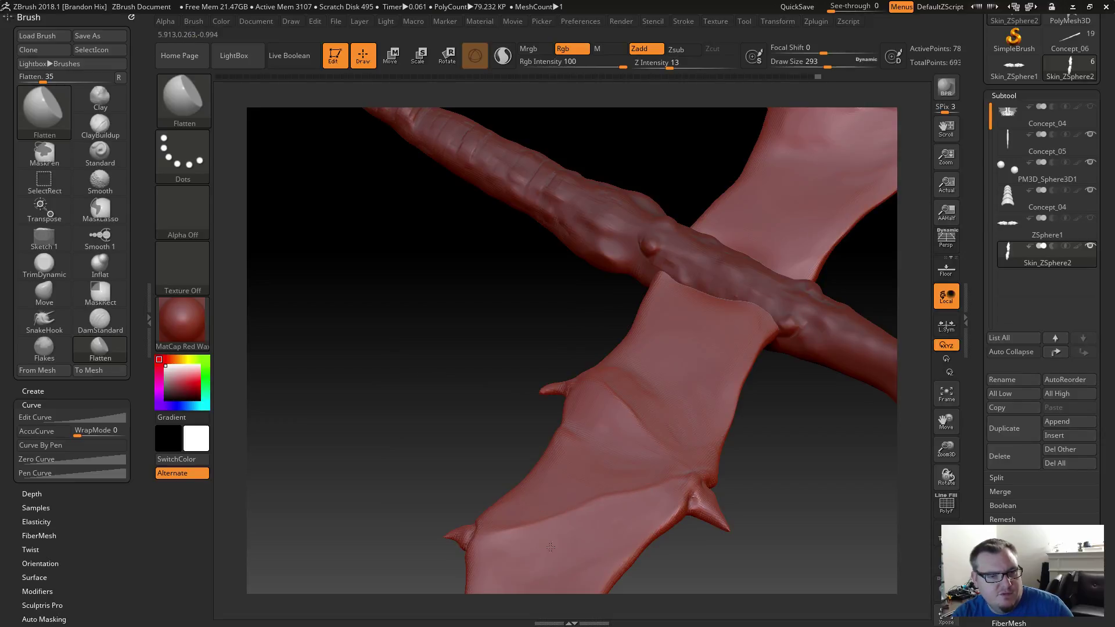
Flatten and smooth the reverse face from the crossguard past the large spike toward the blade tip.
mouse_move(421, 473)
left_mouse_down()
mouse_move(431, 443)
mouse_move(444, 507)
mouse_move(607, 401)
left_mouse_up()
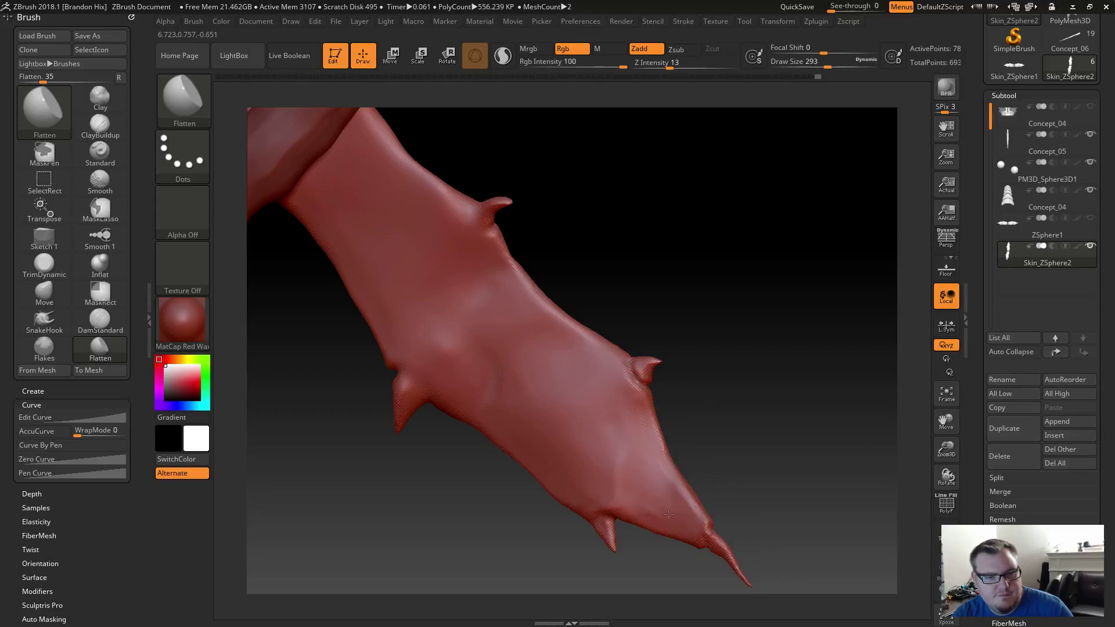
mouse_move(627, 501)
left_mouse_down()
mouse_move(608, 429)
mouse_move(569, 447)
mouse_move(485, 292)
left_mouse_up()
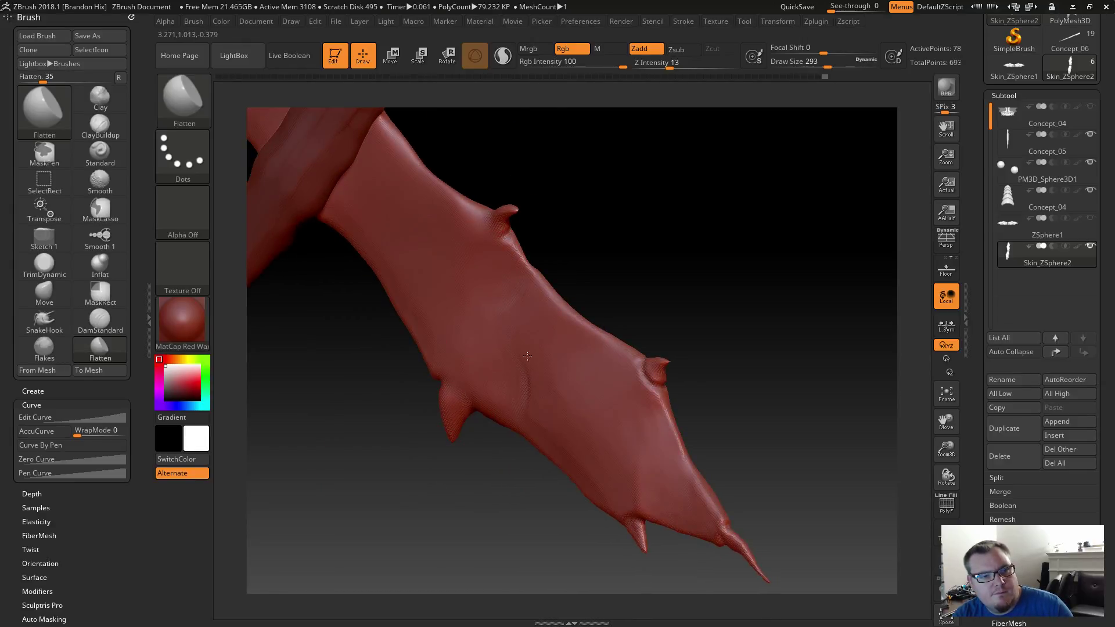
left_click_drag(585, 402, 578, 322)
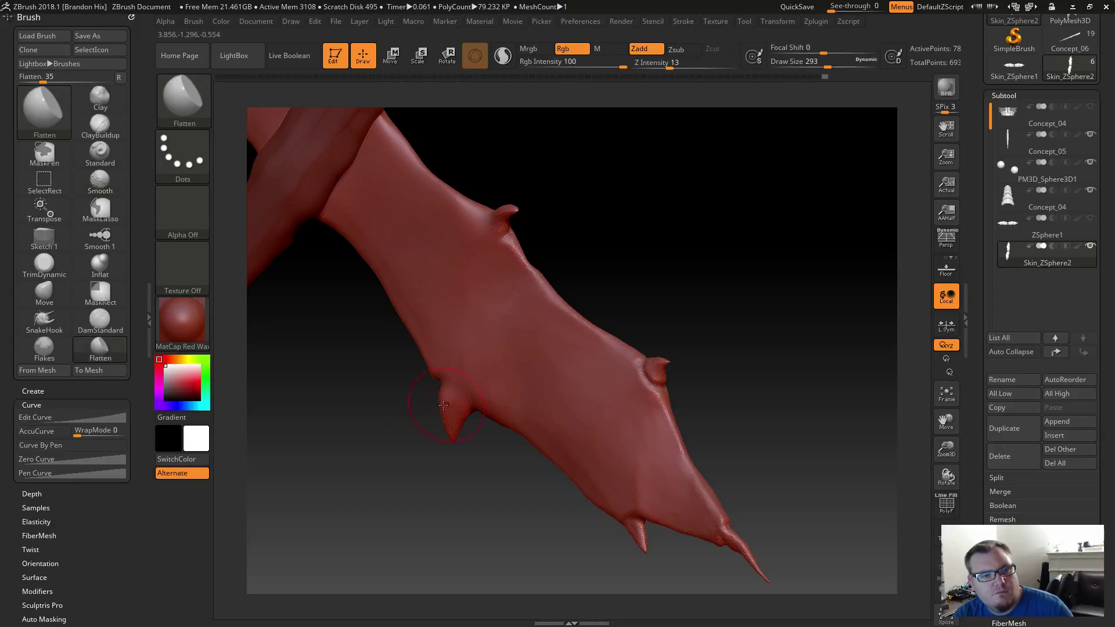
mouse_move(386, 394)
left_mouse_down()
mouse_move(441, 424)
mouse_move(504, 275)
left_mouse_up()
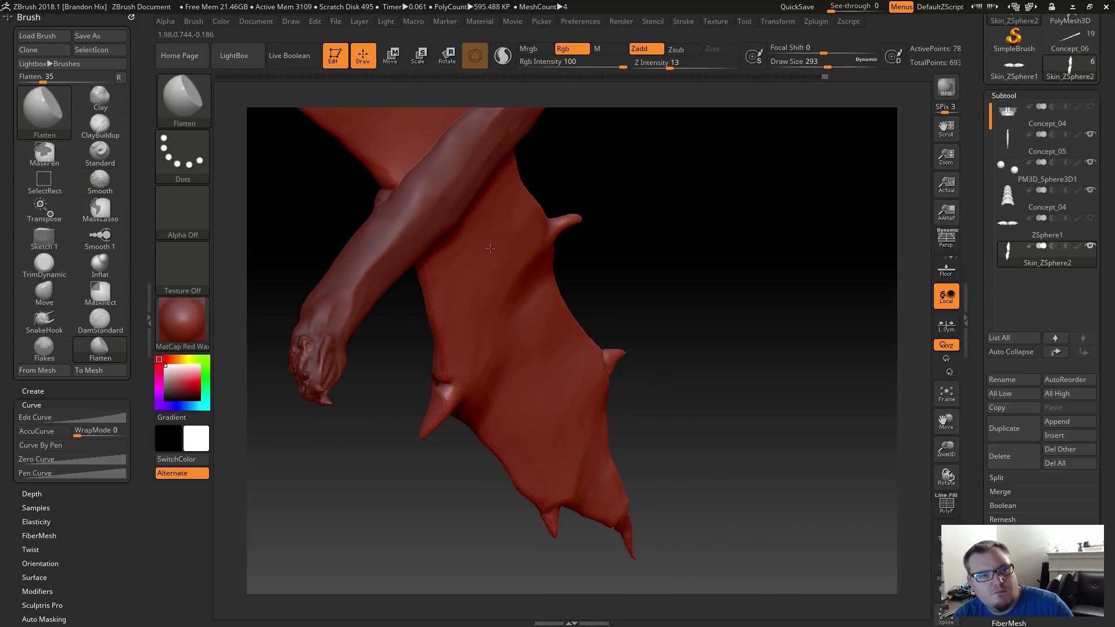
left_click_drag(425, 401, 381, 394)
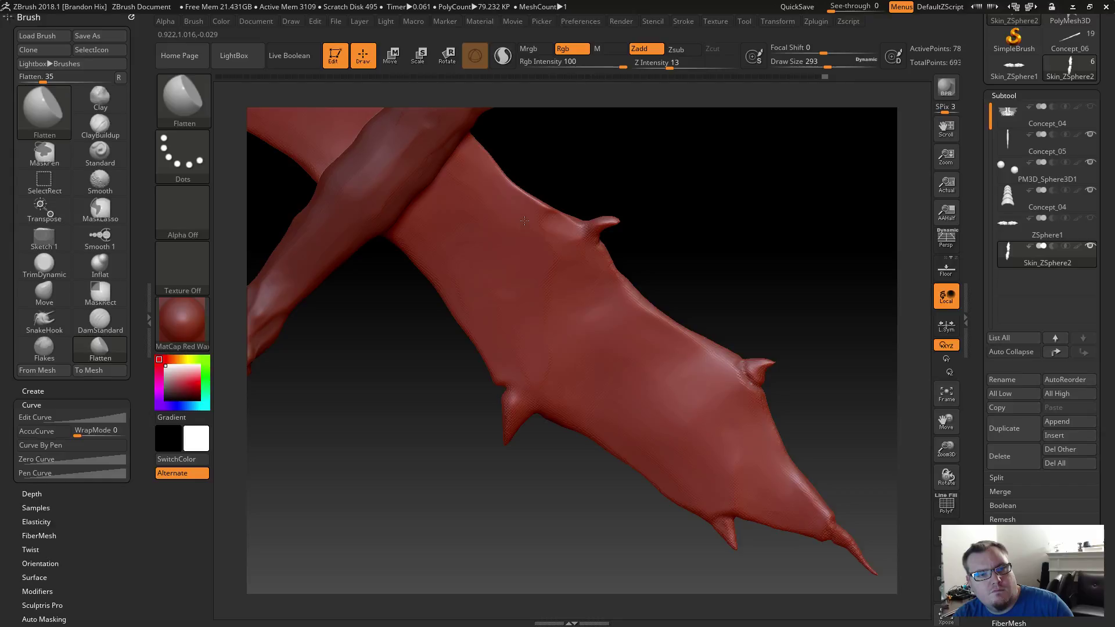
key("shift")
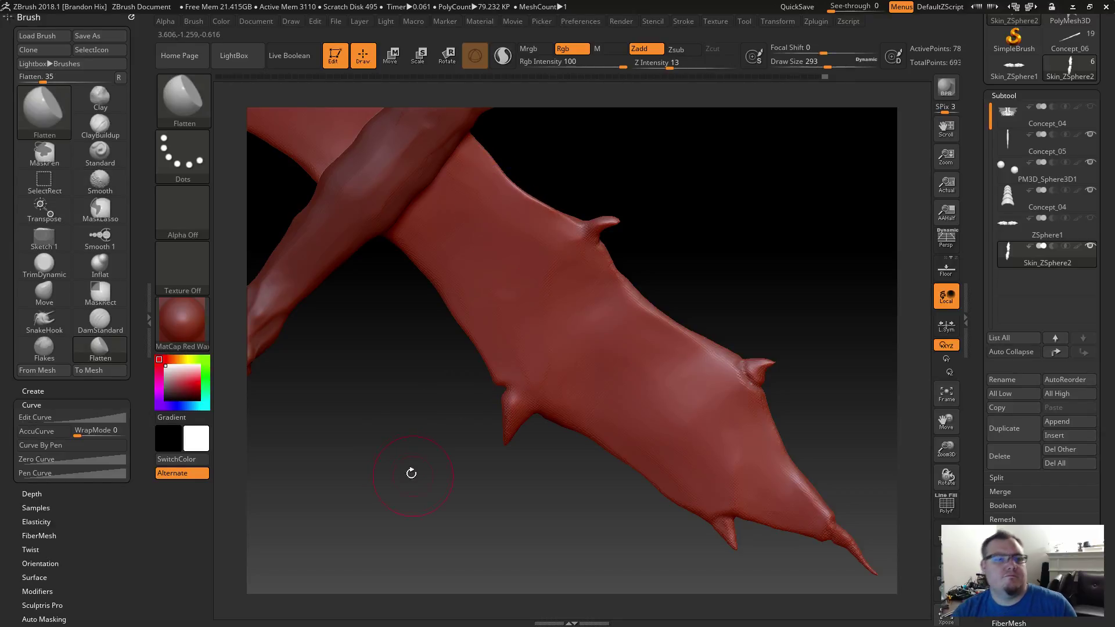
Flatten and smooth the wing's leading edge and the adjacent membrane between the body and the large spike.
mouse_move(411, 473)
left_mouse_down("alt")
mouse_move(368, 423)
mouse_move(469, 371)
mouse_move(467, 474)
left_mouse_up("alt")
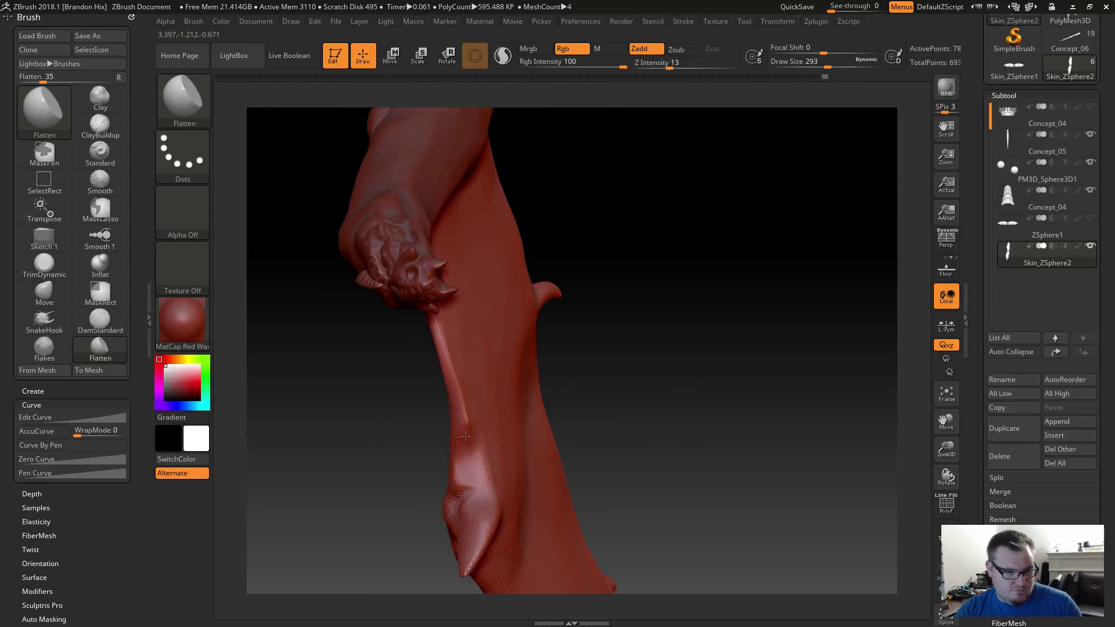
left_click_drag(465, 436, 464, 428)
mouse_move(401, 429)
left_mouse_down()
mouse_move(327, 339)
mouse_move(414, 424)
left_mouse_up()
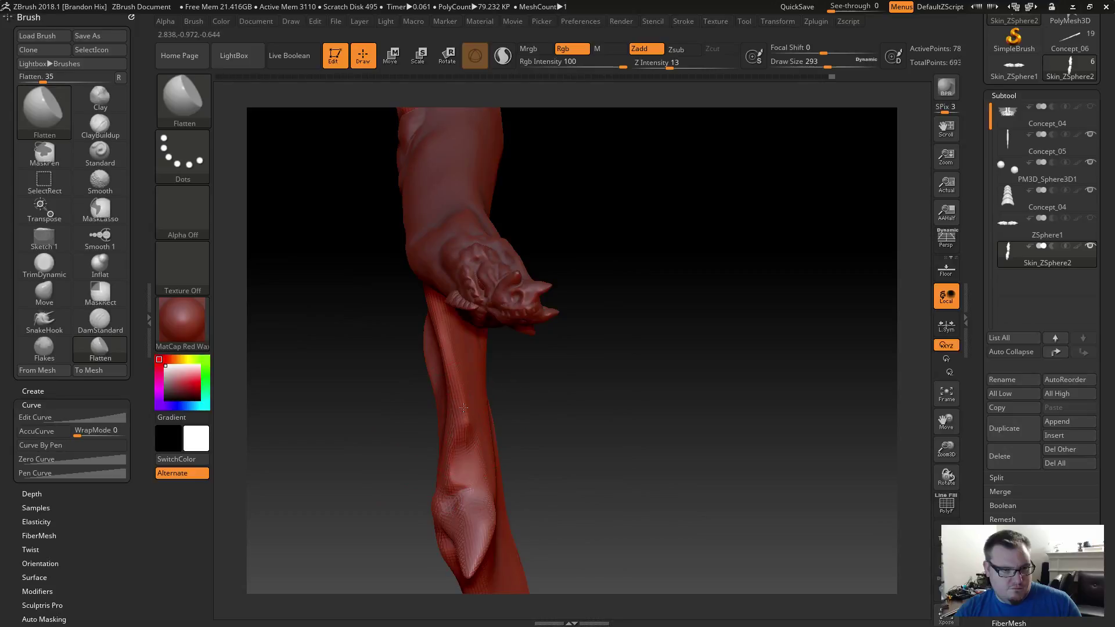
left_click_drag(523, 419, 351, 444)
mouse_move(448, 337)
left_mouse_down()
mouse_move(482, 417)
mouse_move(539, 459)
left_mouse_up()
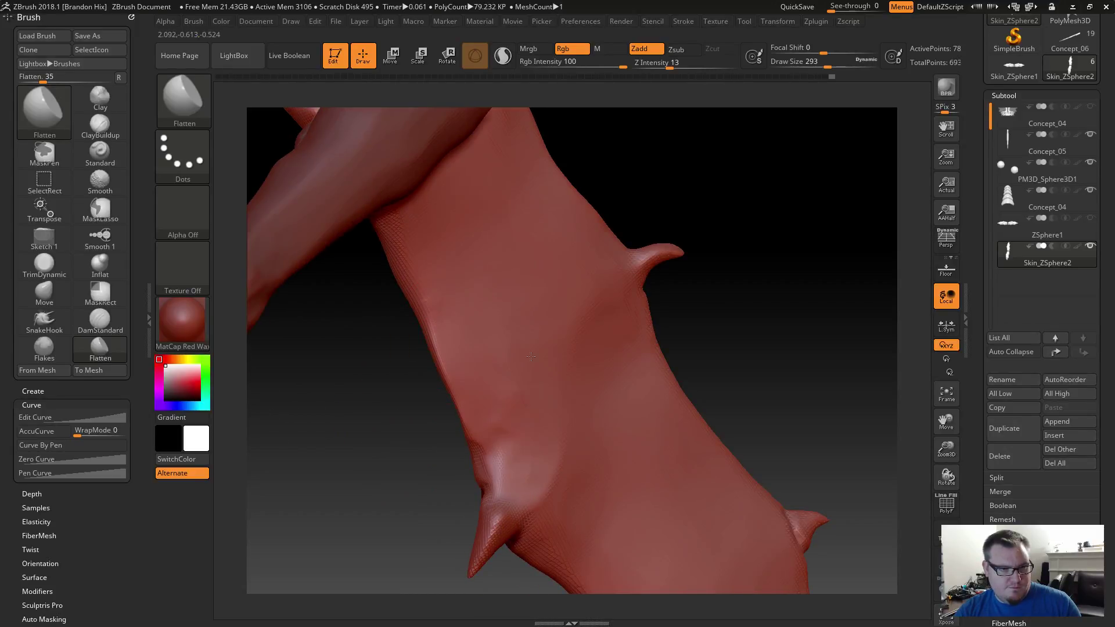
key("shift")
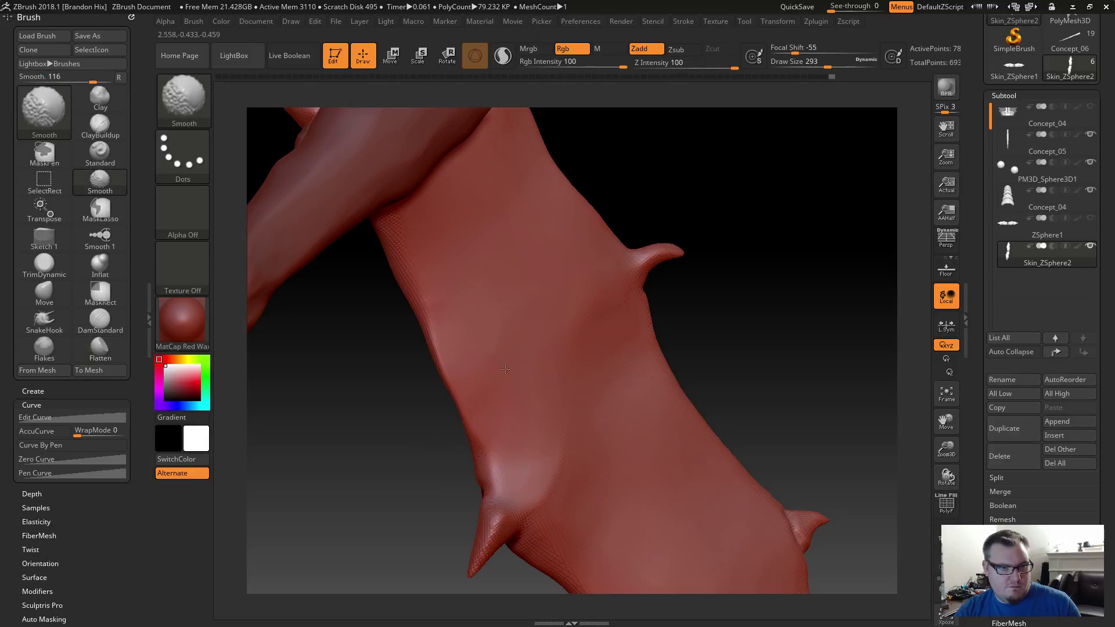
key("f")
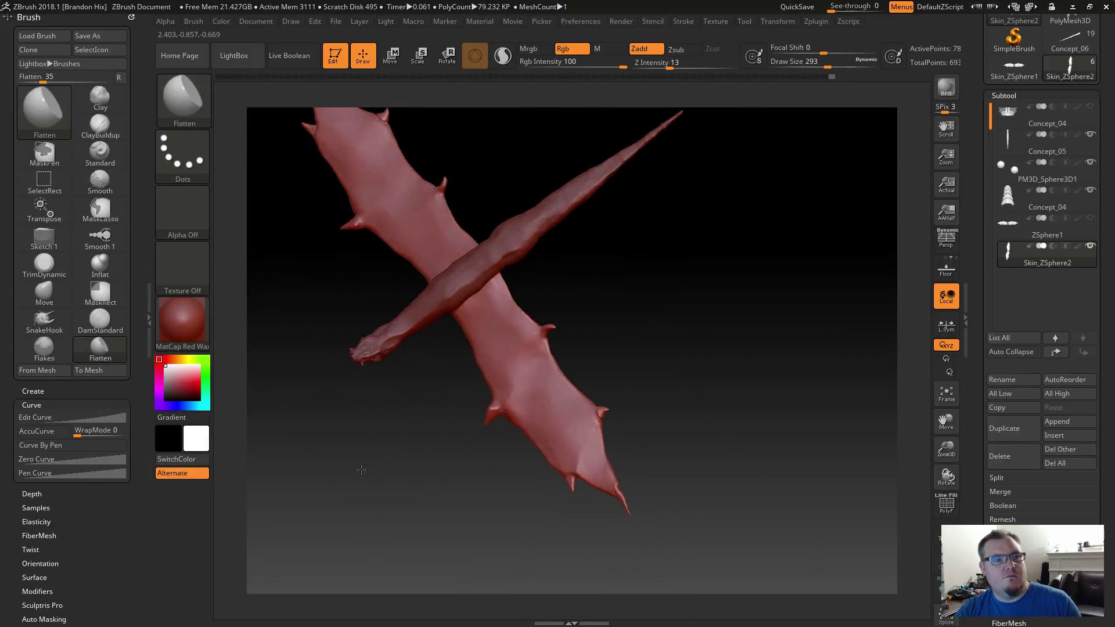
Show the reference drawing behind the dragon and align the model to the stored Top reference view.
left_click_drag(399, 454, 467, 193)
left_click_drag(480, 331, 616, 368)
mouse_move(576, 266)
left_mouse_down()
mouse_move(471, 427)
mouse_move(561, 325)
mouse_move(639, 383)
mouse_move(659, 425)
mouse_move(632, 428)
left_mouse_up()
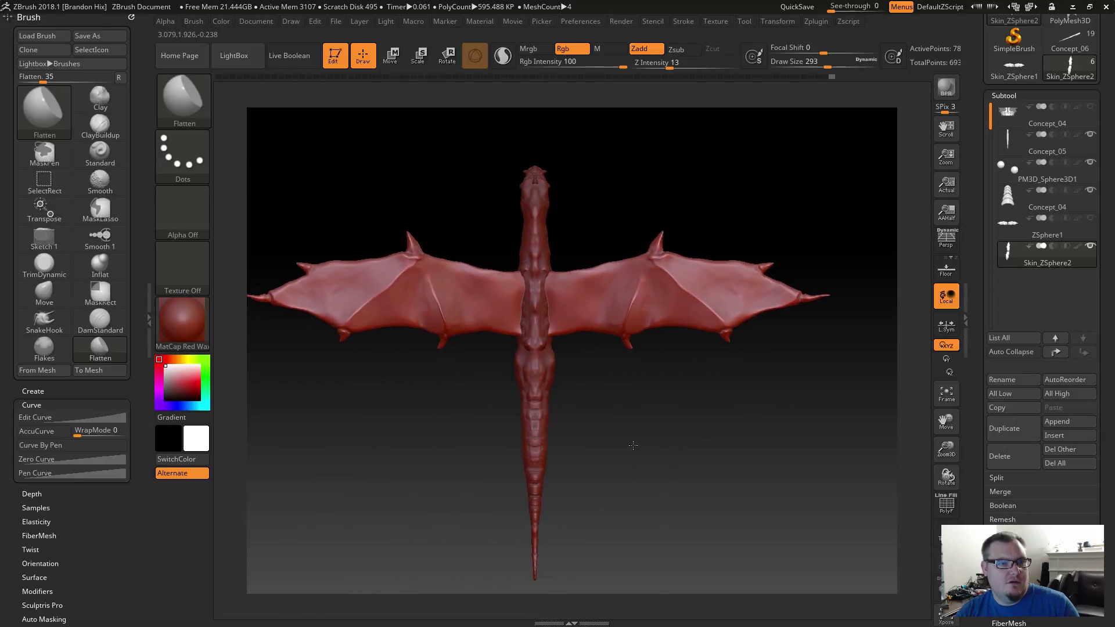
key("shift+z")
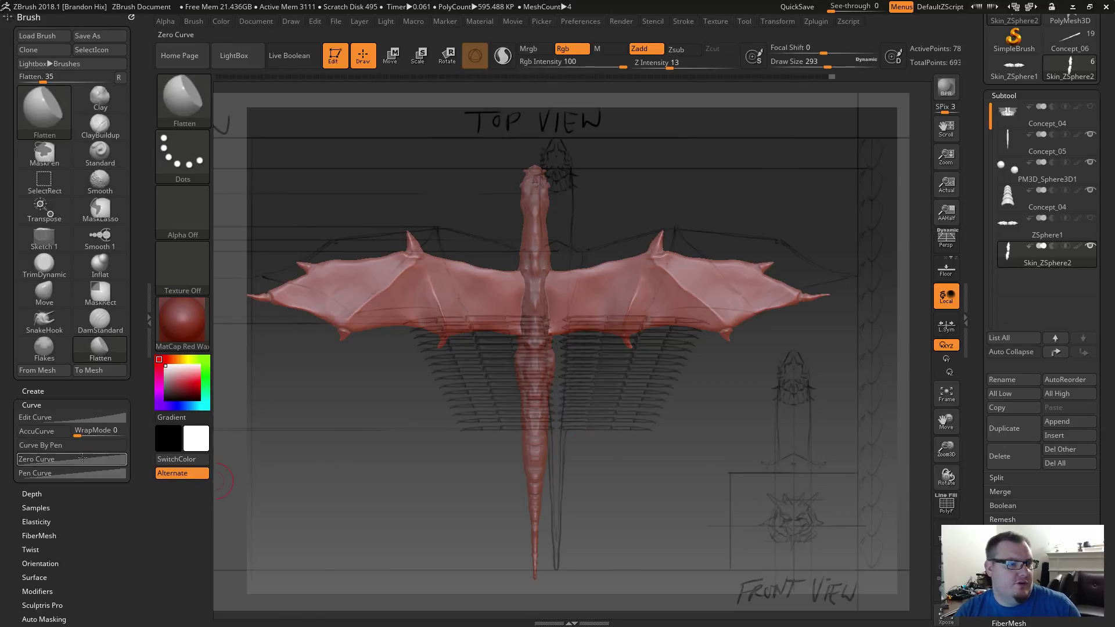
left_click(26, 17)
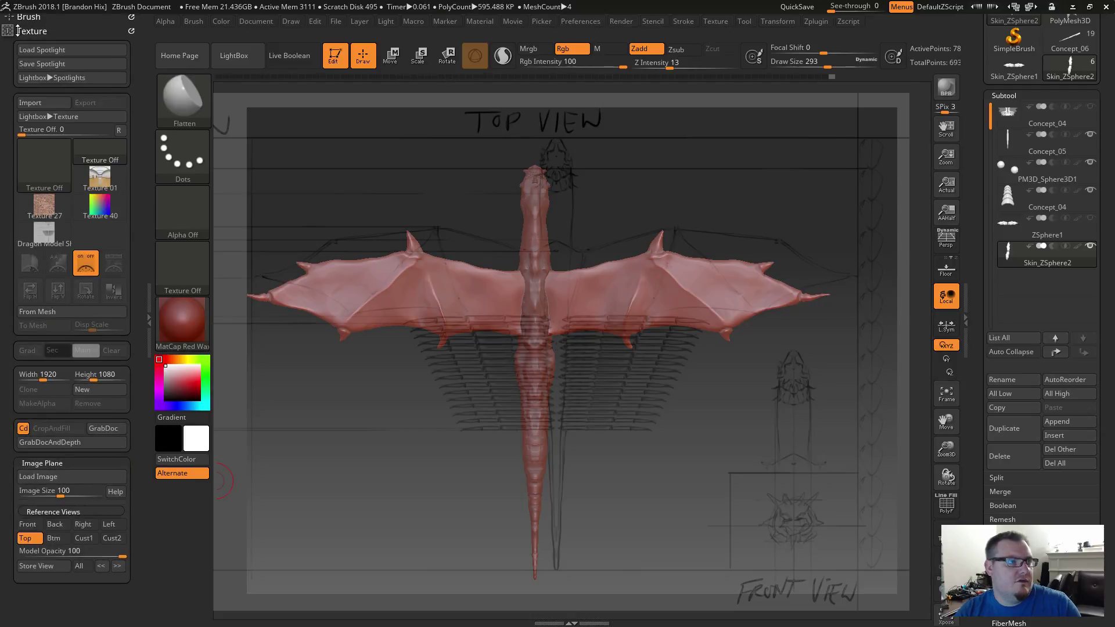
left_click(26, 538)
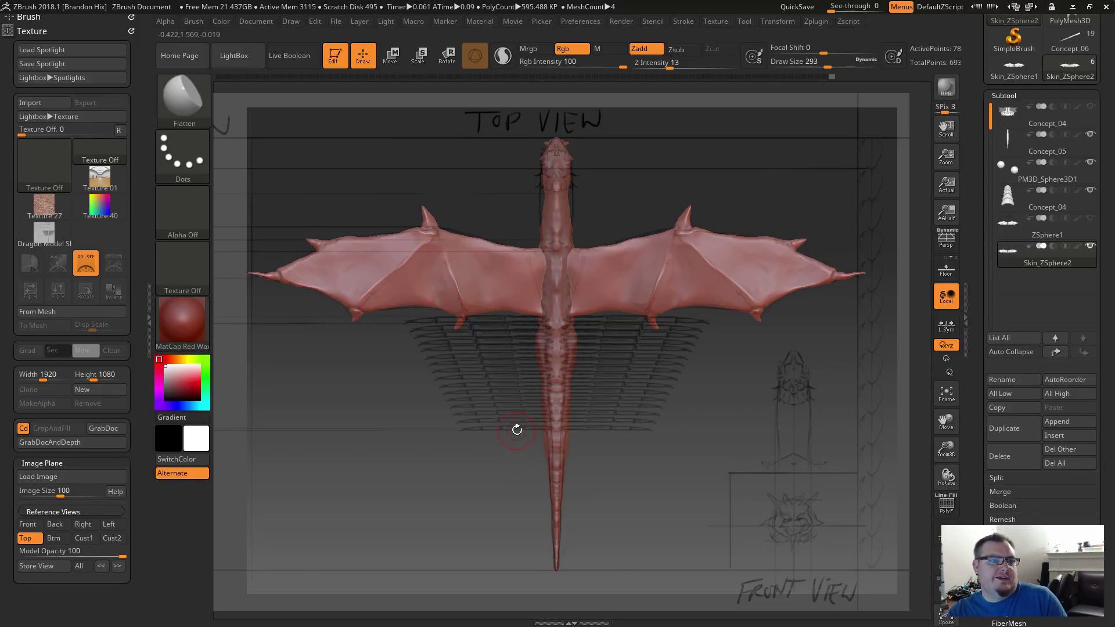
left_click_drag(464, 454, 528, 388, "alt")
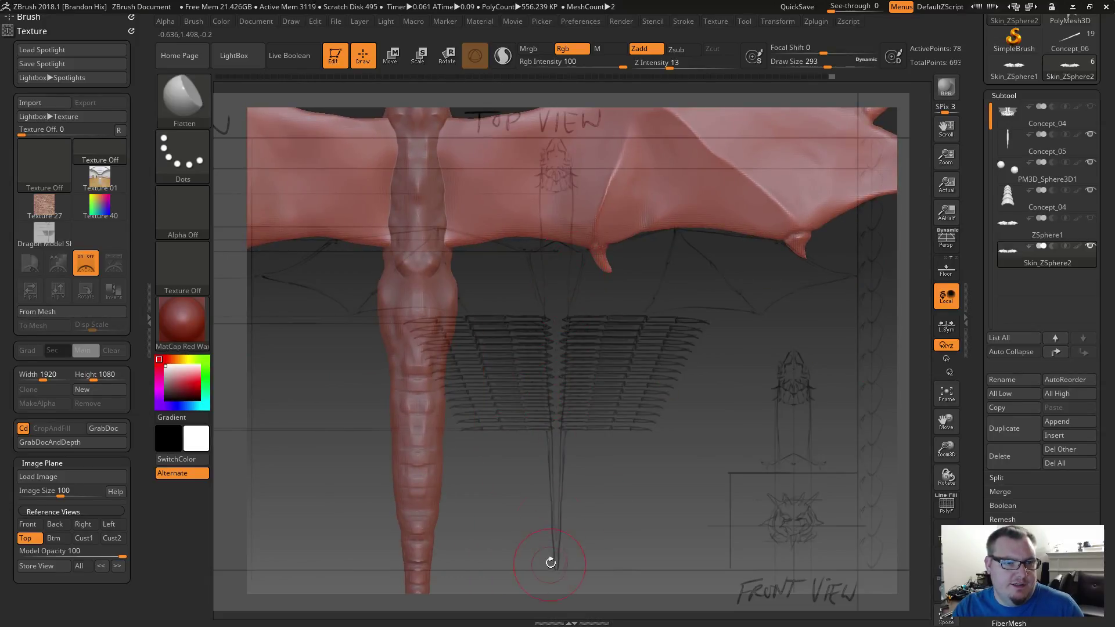
left_click_drag(499, 474, 497, 418)
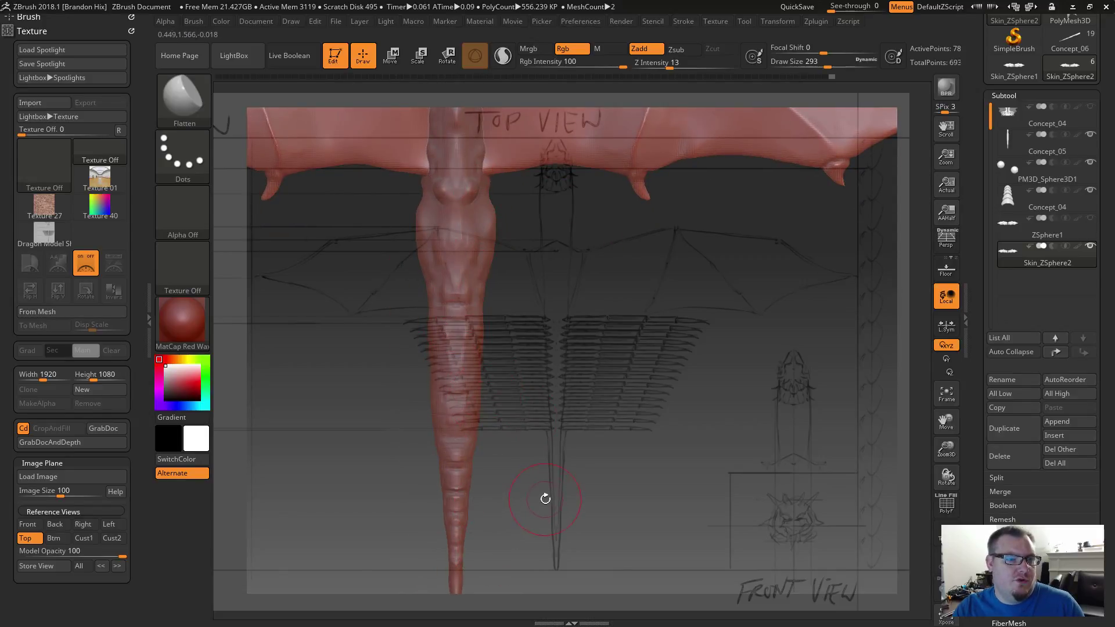
mouse_move(546, 499)
left_mouse_down()
mouse_move(567, 504)
mouse_move(605, 485)
left_mouse_up()
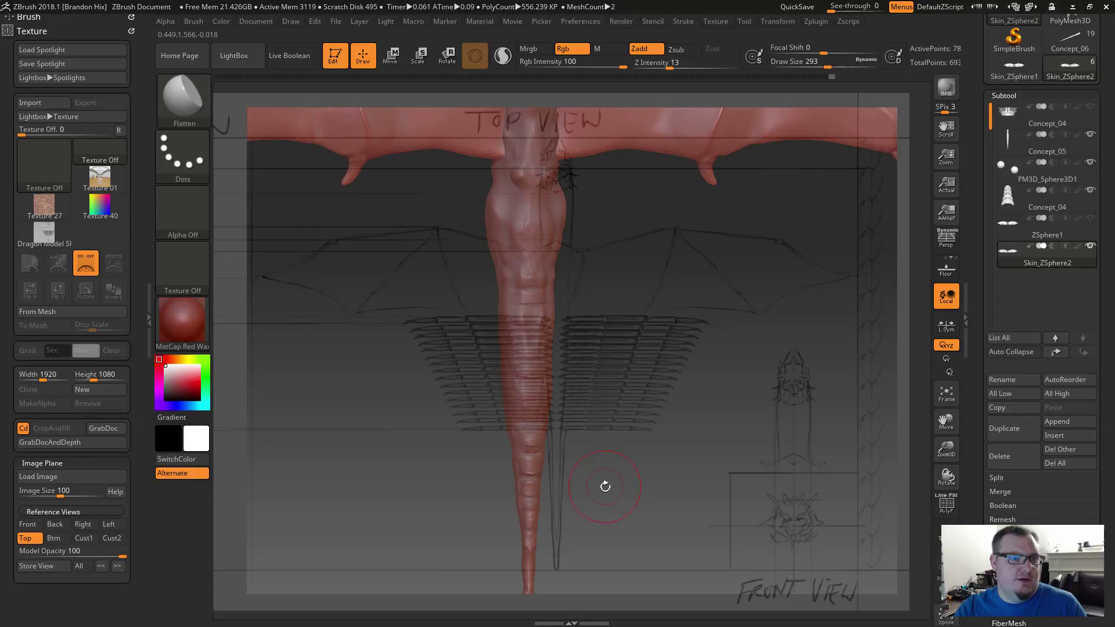
left_click(24, 540)
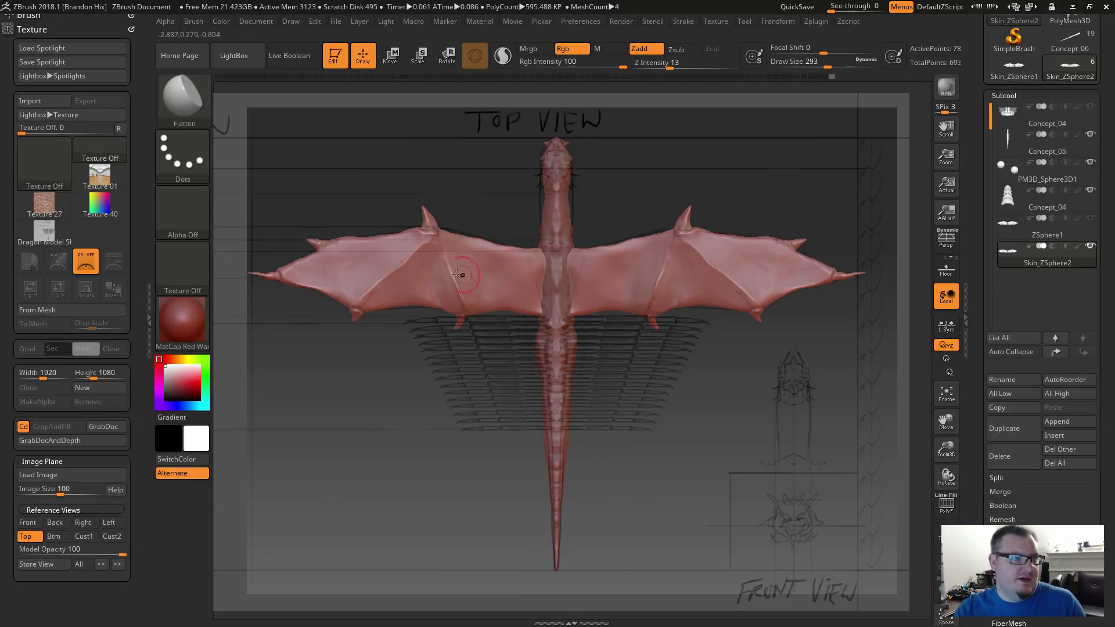
Choose Clay as the sculpting brush and ClipCurve as the selection brush.
left_click(186, 103)
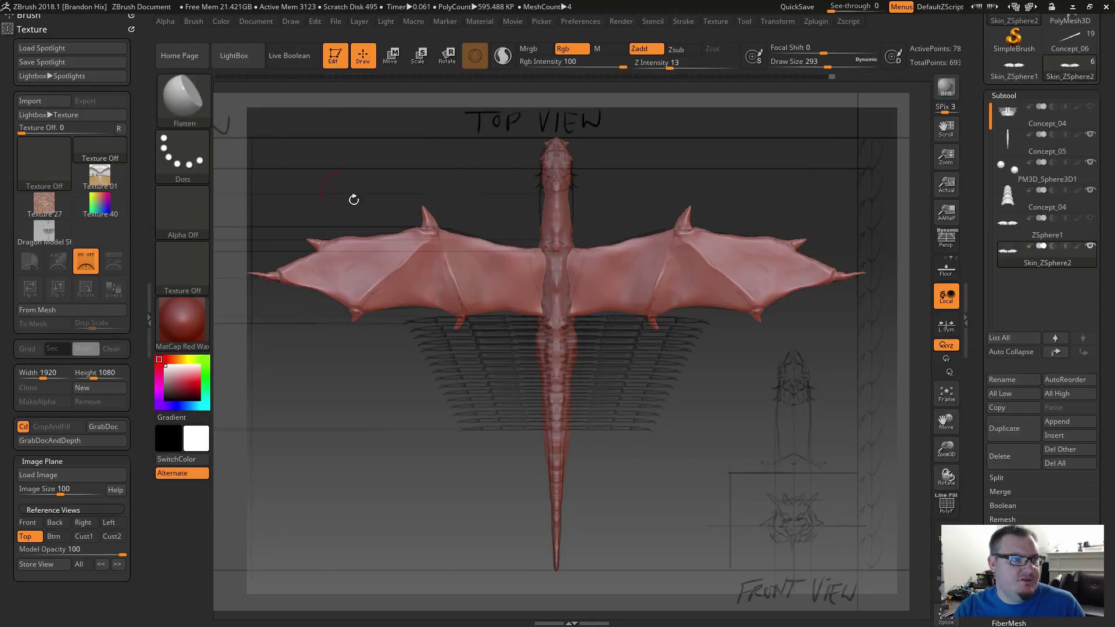
key("b")
key("c")
key("l")
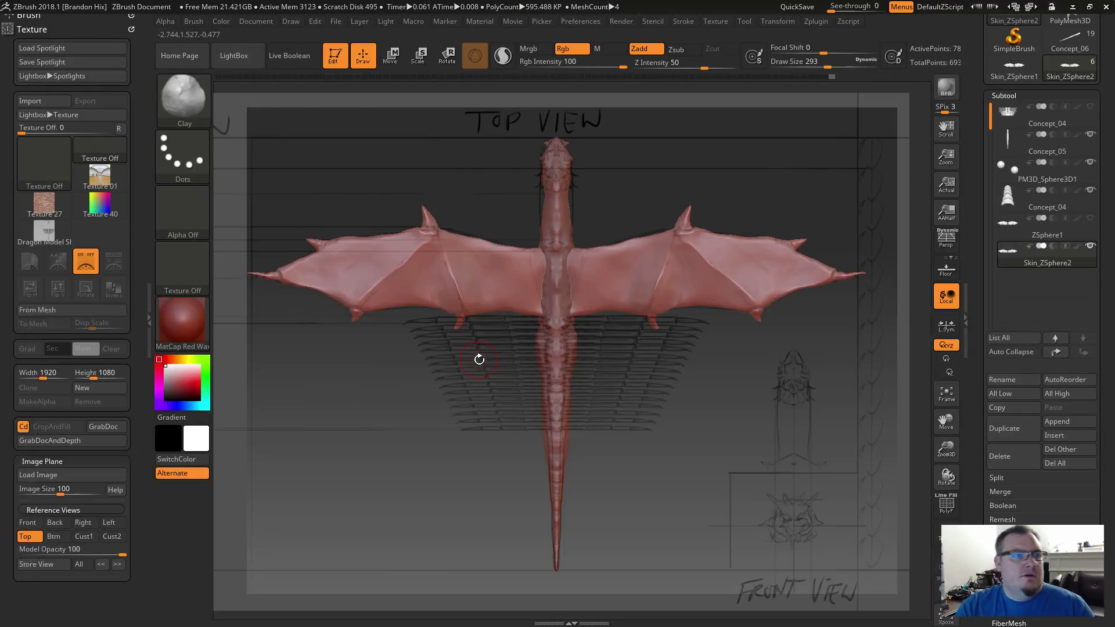
key("b")
key("c")
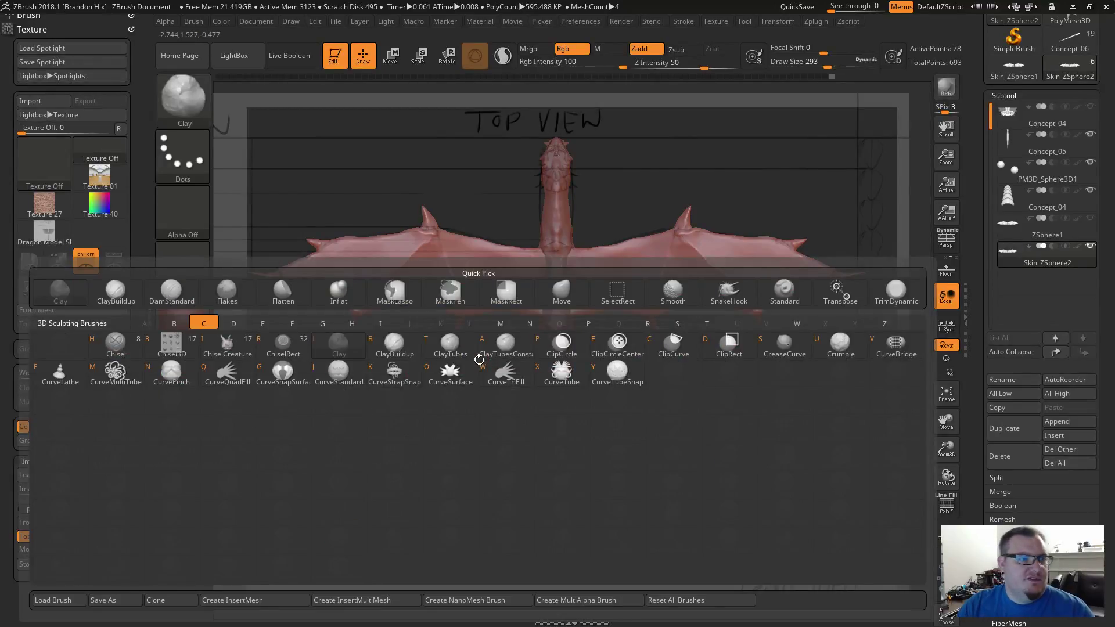
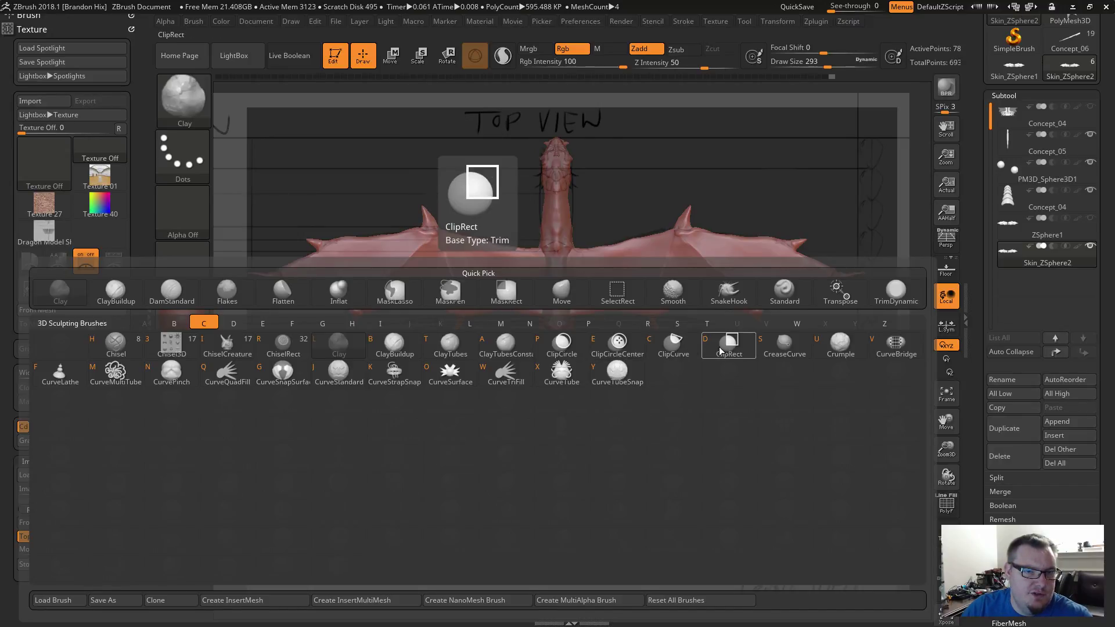
left_click(677, 349)
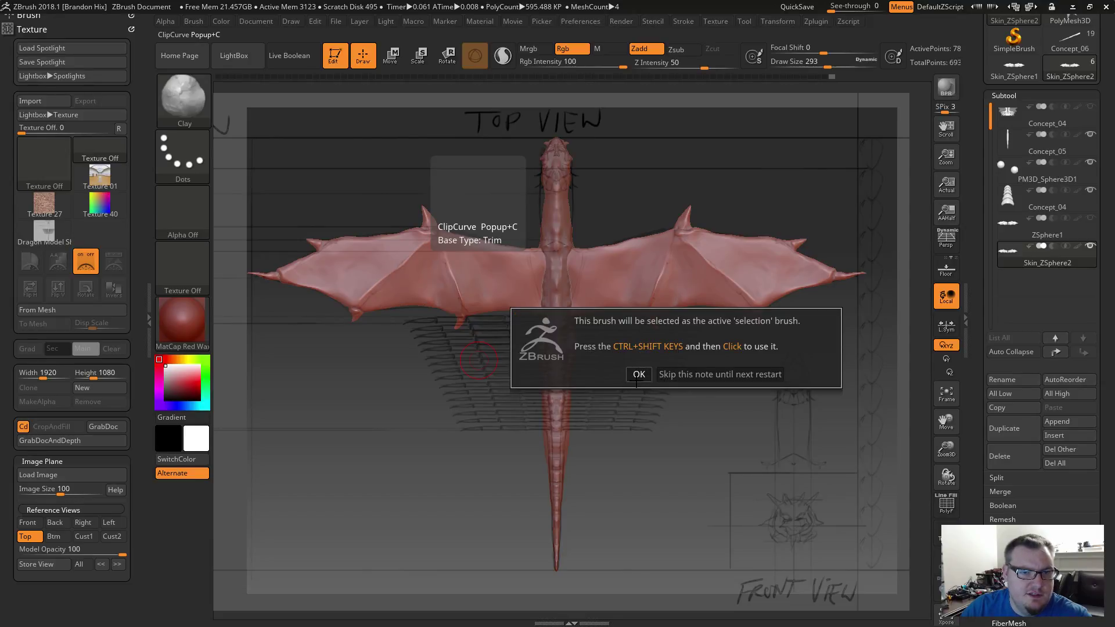
left_click(638, 375)
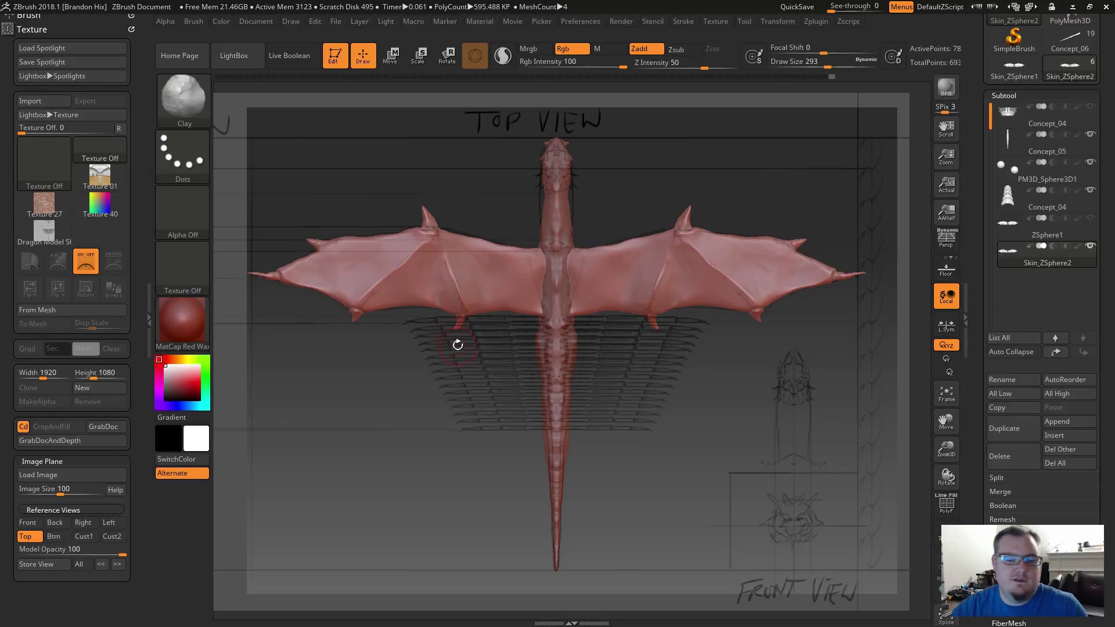
Try to clip the side of the tail with ClipCurve from behind the wings down to the tail tip.
key("ctrl+shift")
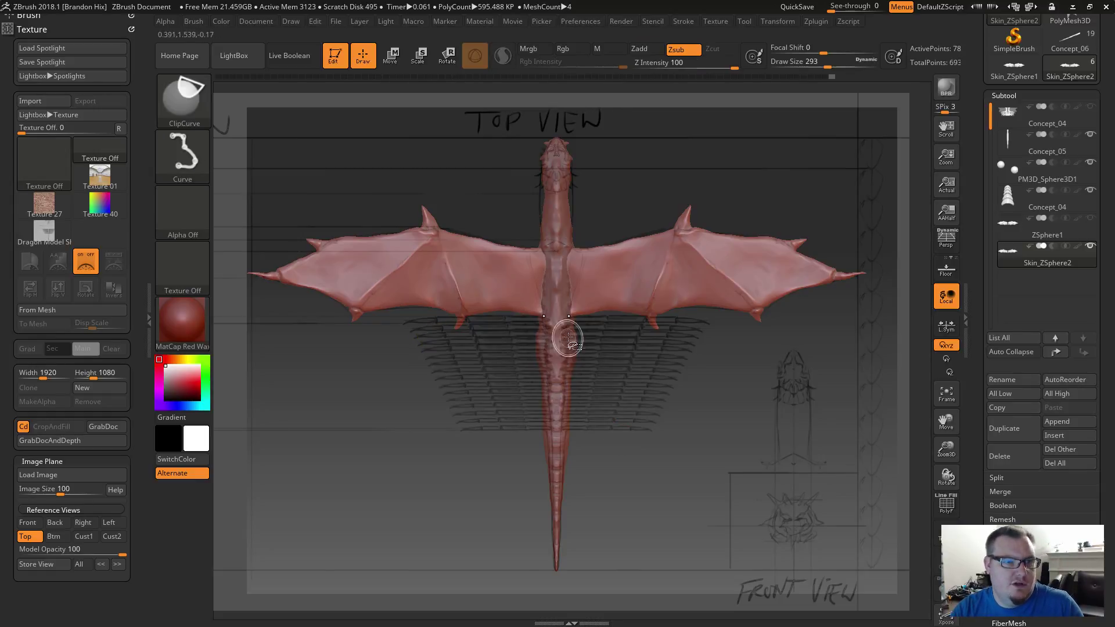
mouse_move(571, 321)
left_mouse_down("ctrl+shift")
mouse_move(561, 571)
mouse_move(560, 448)
left_mouse_up("ctrl+shift")
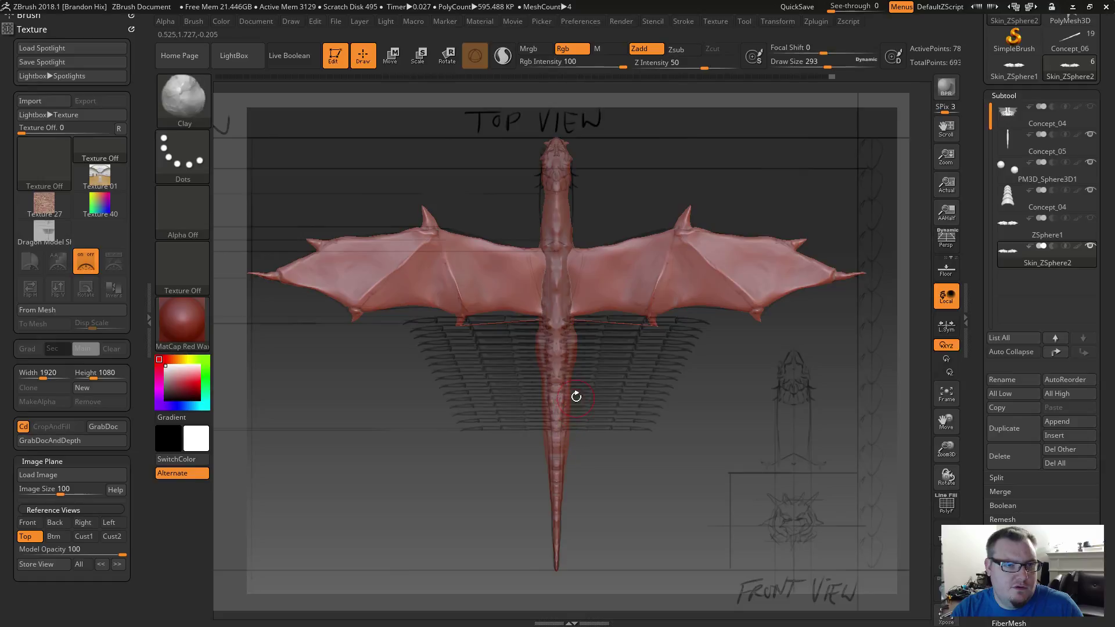
key("ctrl+shift")
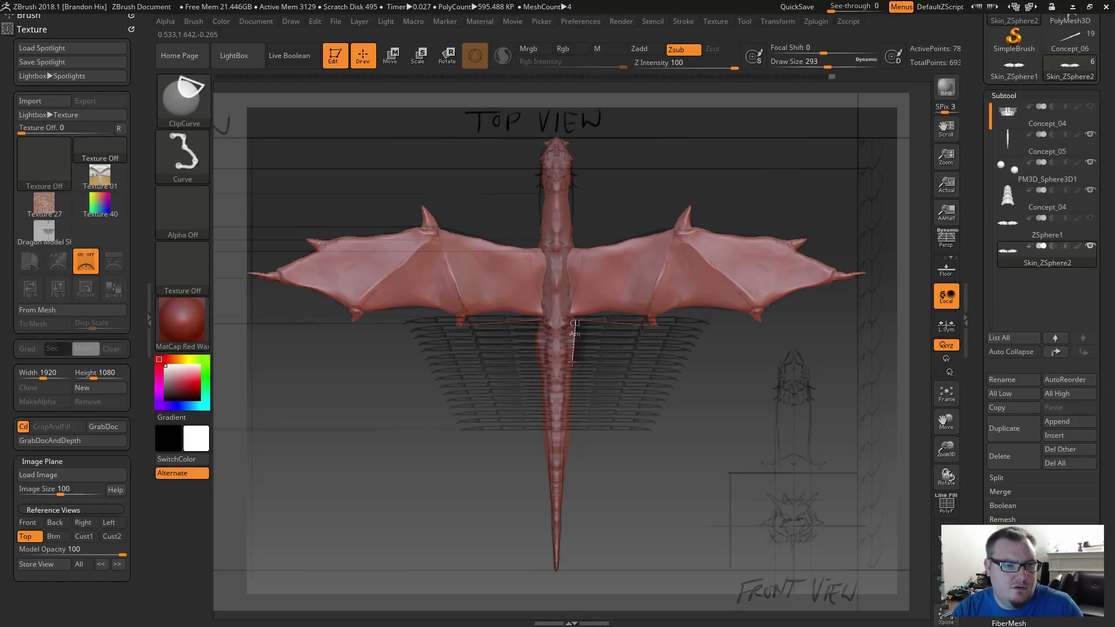
mouse_move(573, 361)
left_mouse_down("ctrl+shift")
mouse_move(561, 460)
mouse_move(564, 444)
mouse_move(577, 453)
mouse_move(577, 552)
mouse_move(590, 539)
left_mouse_up("ctrl+shift")
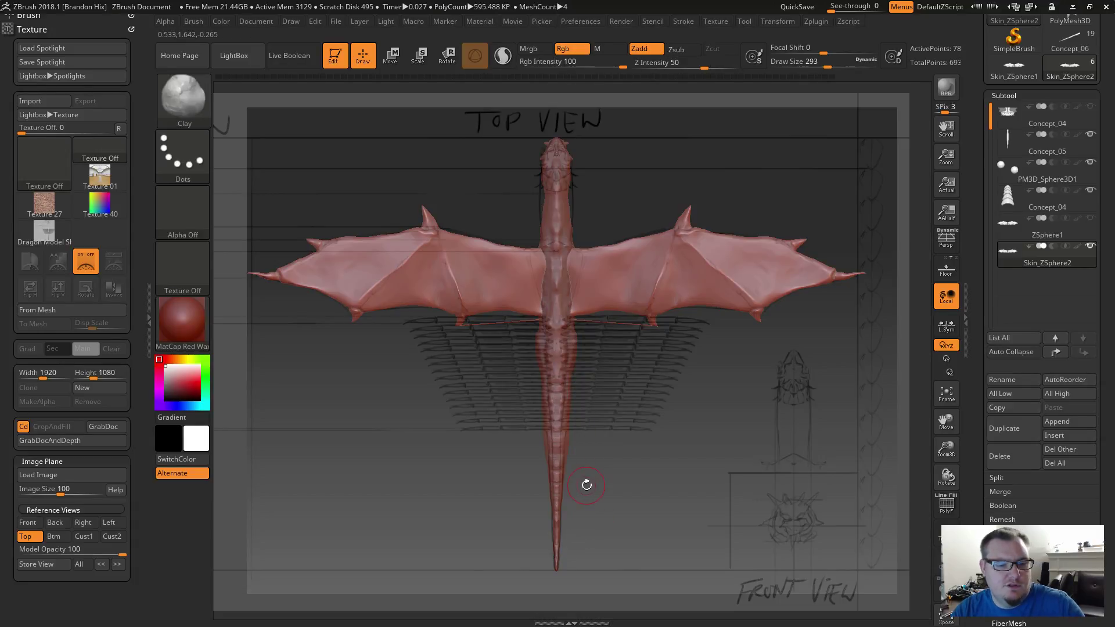
mouse_move(539, 322)
left_mouse_down("ctrl+shift")
mouse_move(573, 323)
mouse_move(566, 391)
left_mouse_up("ctrl+shift")
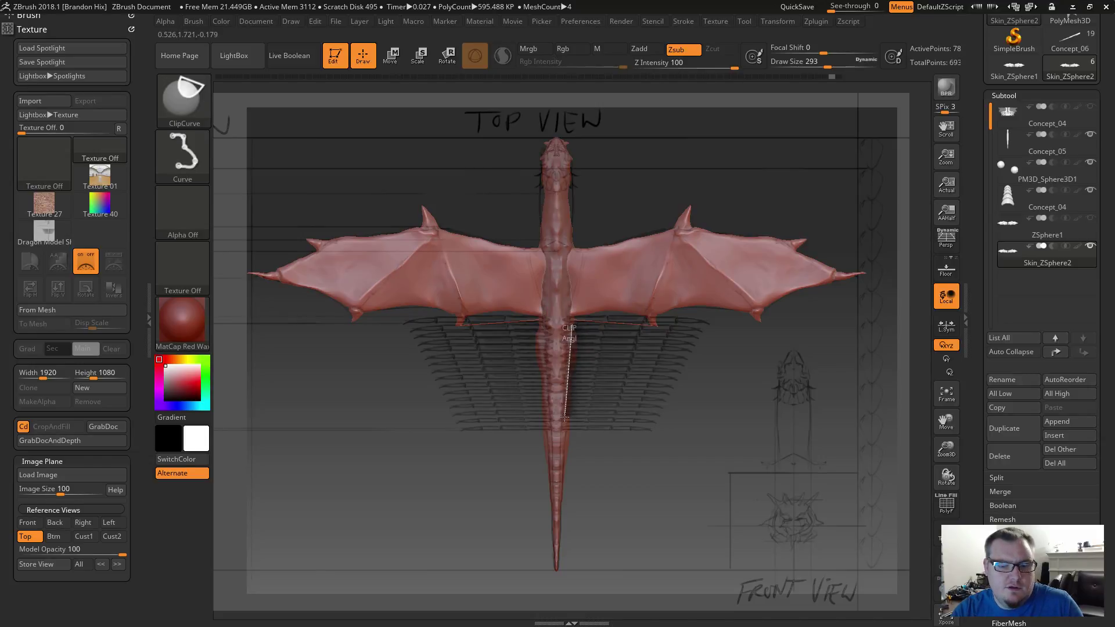
left_click_drag(564, 430, 556, 579, "ctrl+shift")
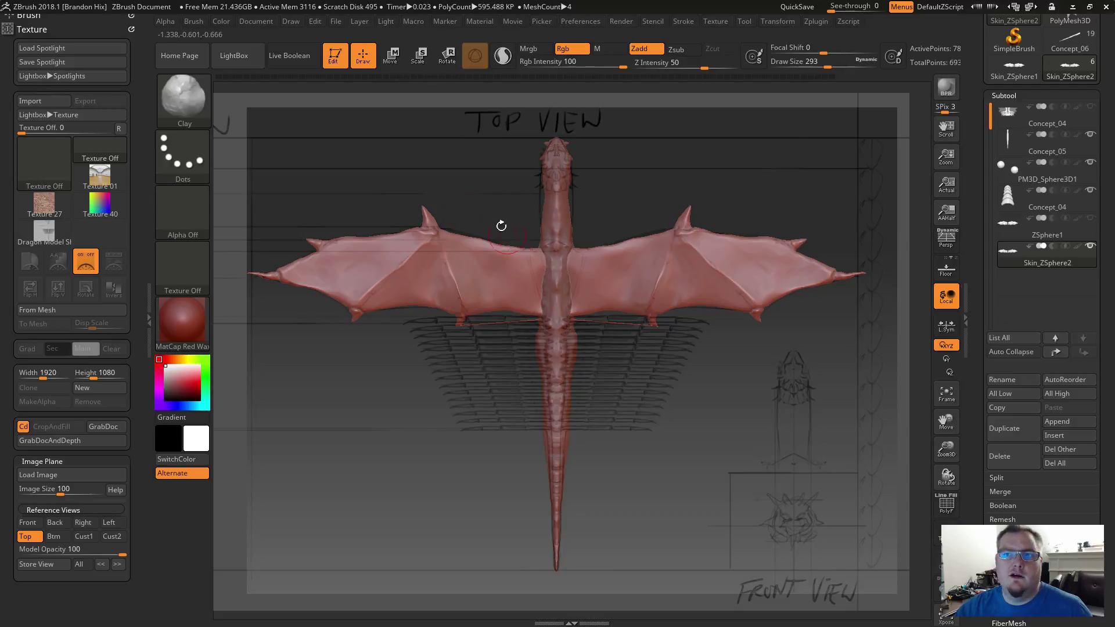
Switch to the Concept_05 body subtool and clip the sides of the tail from behind the wings to the tip.
left_click(1006, 153)
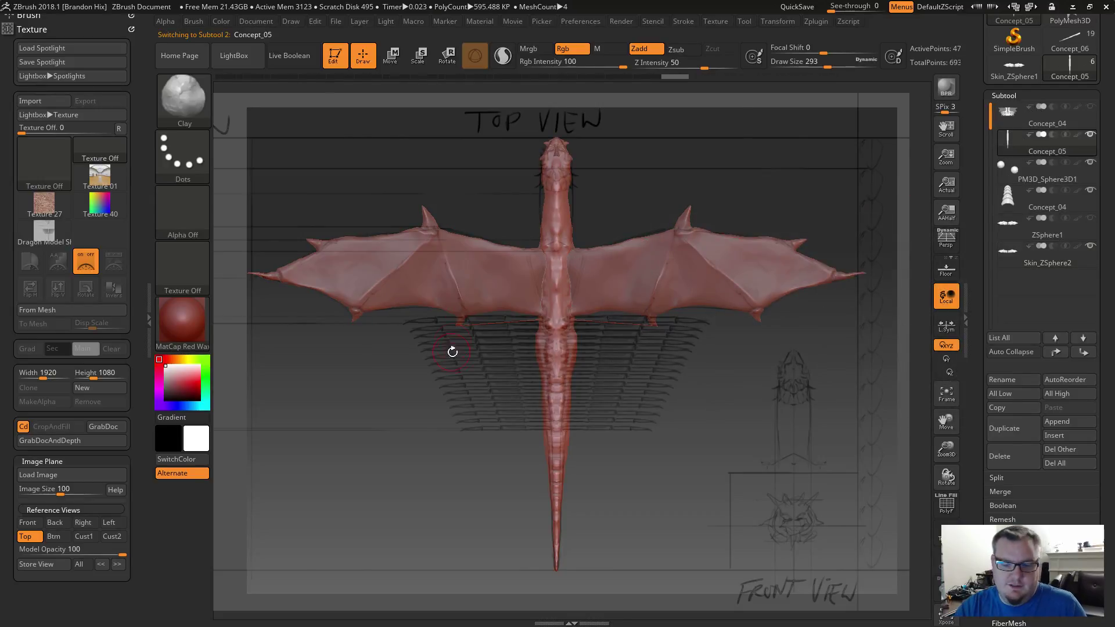
left_click_drag(542, 319, 576, 320, "ctrl+shift")
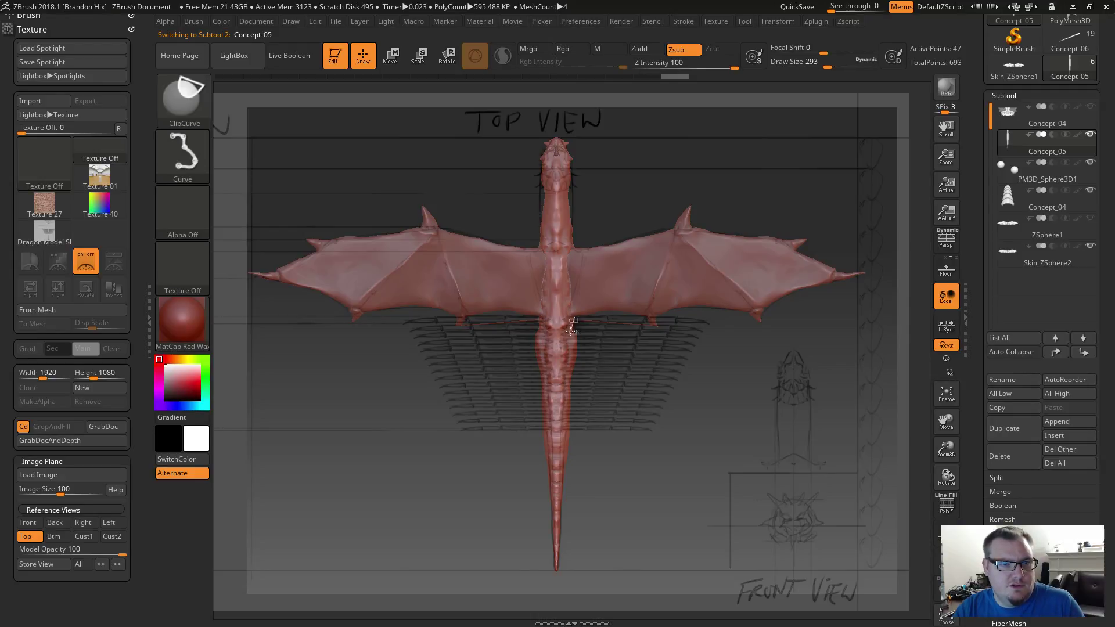
left_click_drag(569, 374, 557, 580, "ctrl+shift")
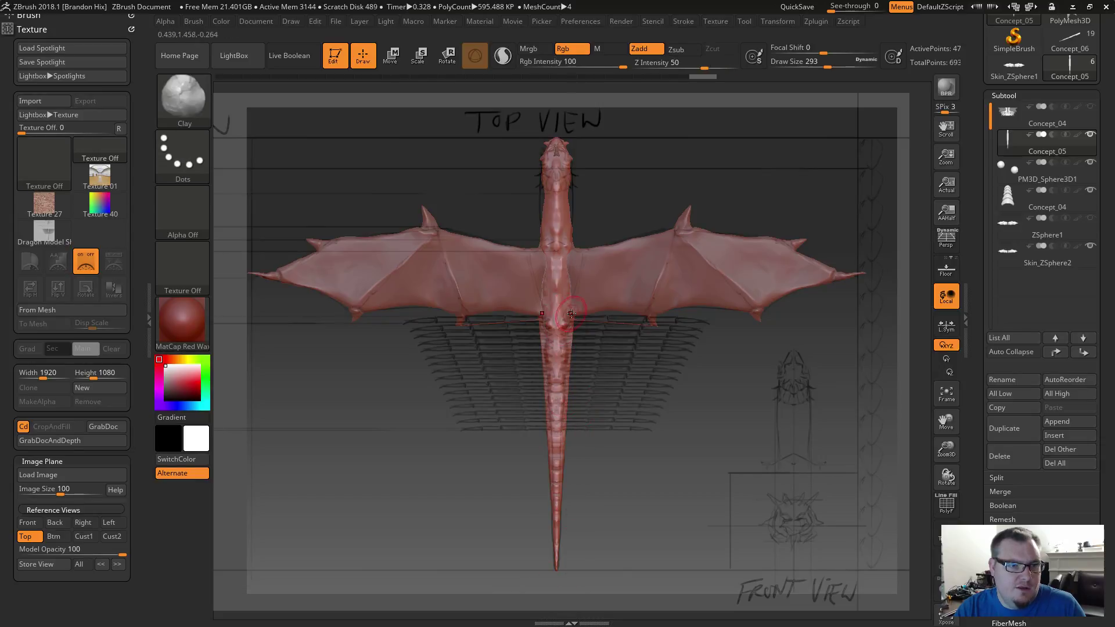
left_click_drag(598, 522, 589, 404)
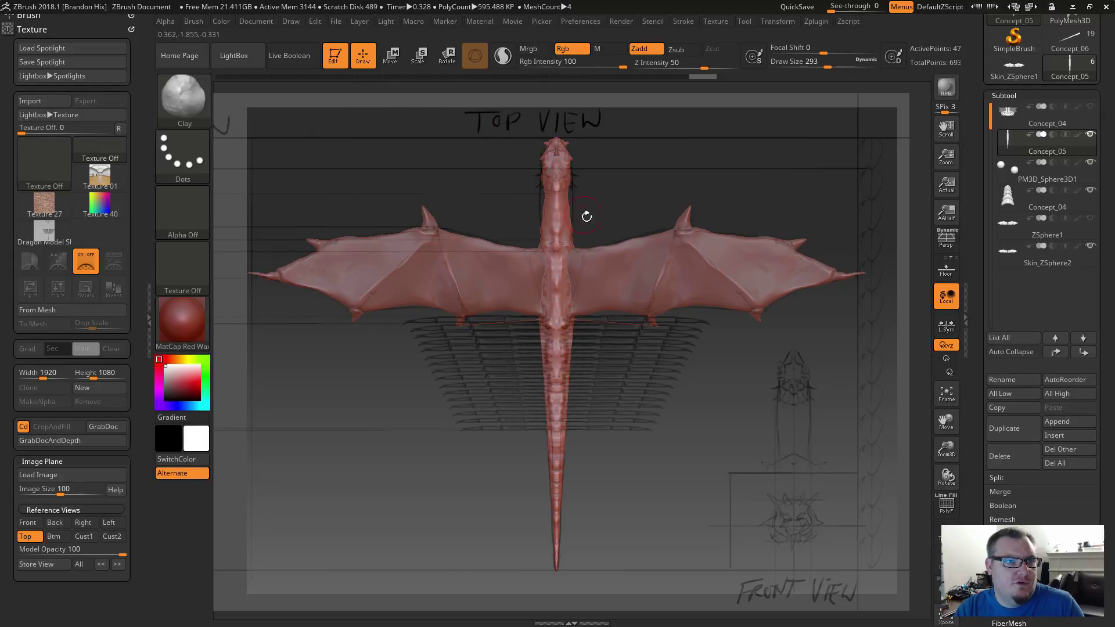
Clip the sides of the neck with ClipCurve from the front of the wings up to the head.
key("ctrl+shift")
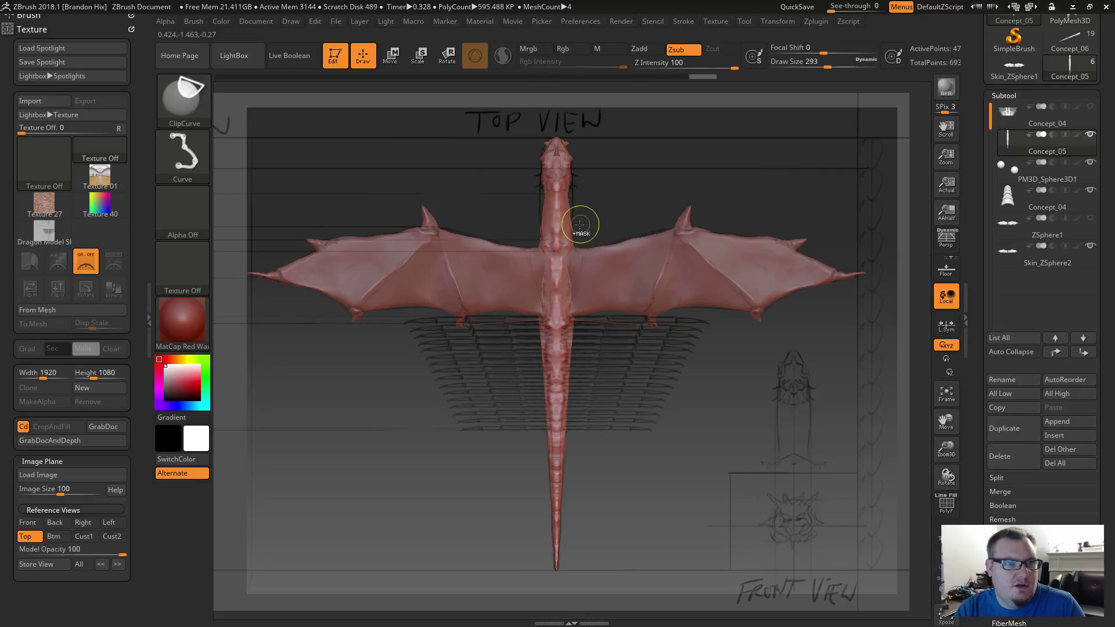
key("ctrl")
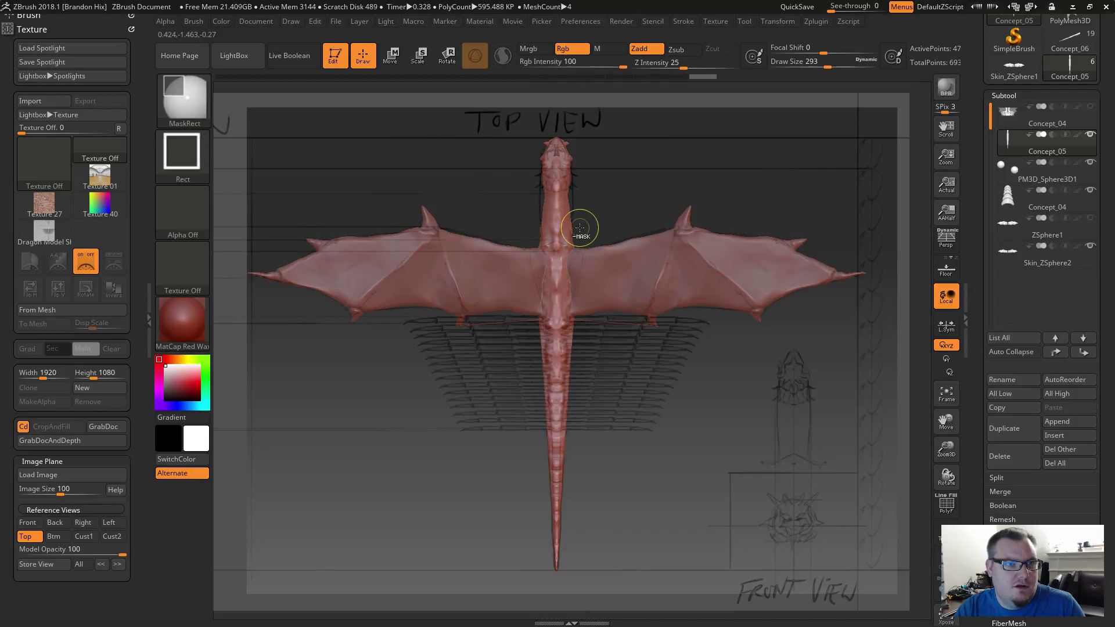
key("ctrl+shift")
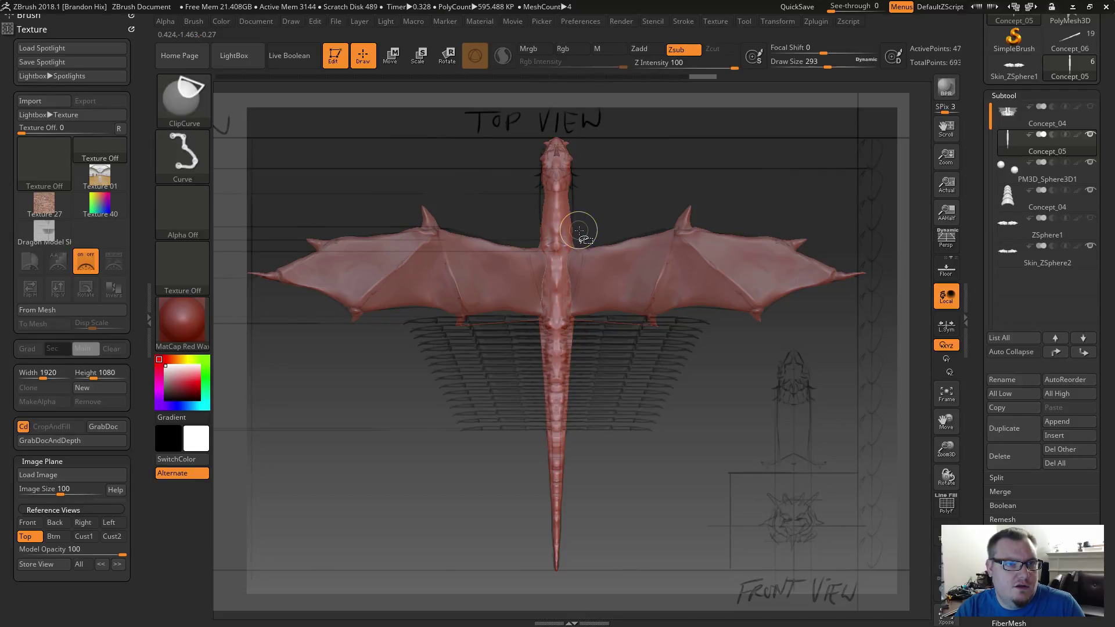
mouse_move(541, 247)
left_mouse_down()
mouse_move(572, 246)
mouse_move(574, 235)
left_mouse_up()
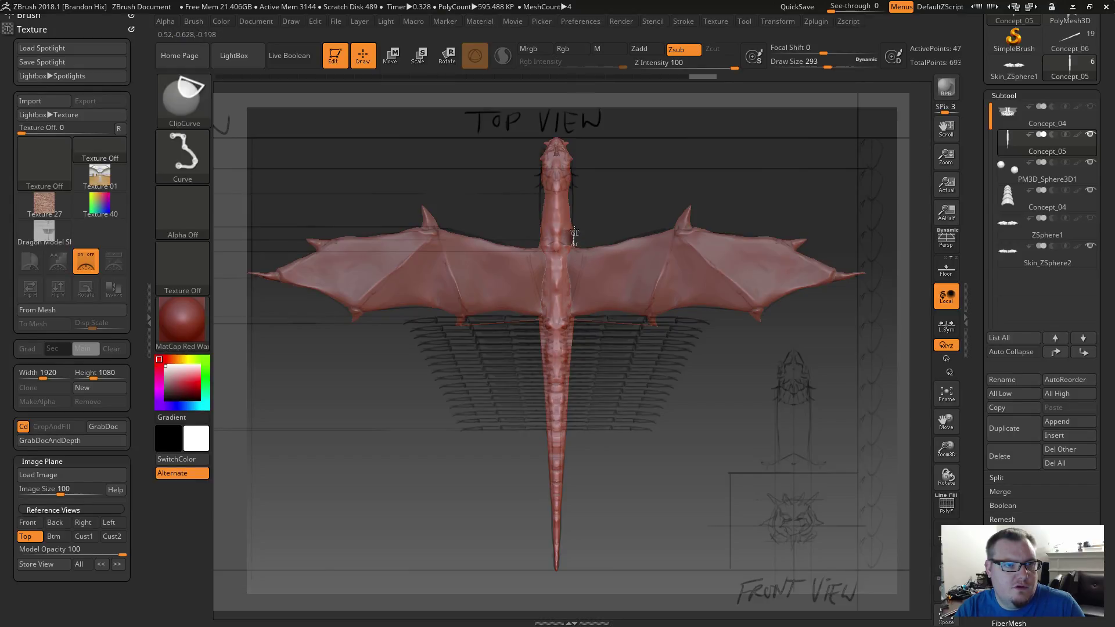
left_click_drag(574, 234, 576, 139, "ctrl+shift")
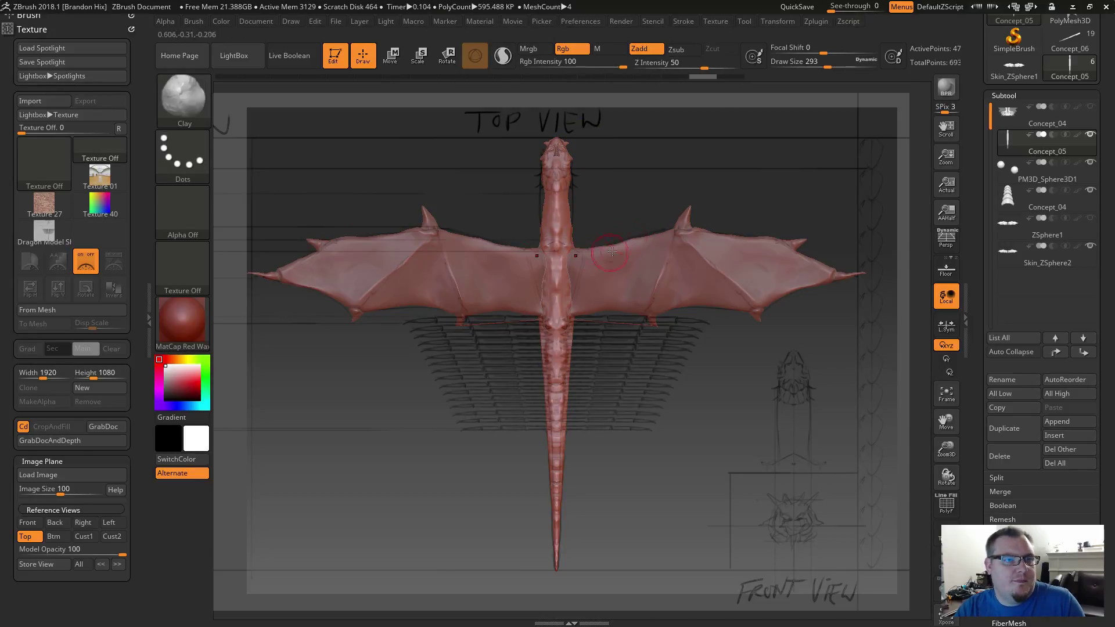
right_click_drag(670, 250, 618, 225)
left_click_drag(618, 226, 619, 226)
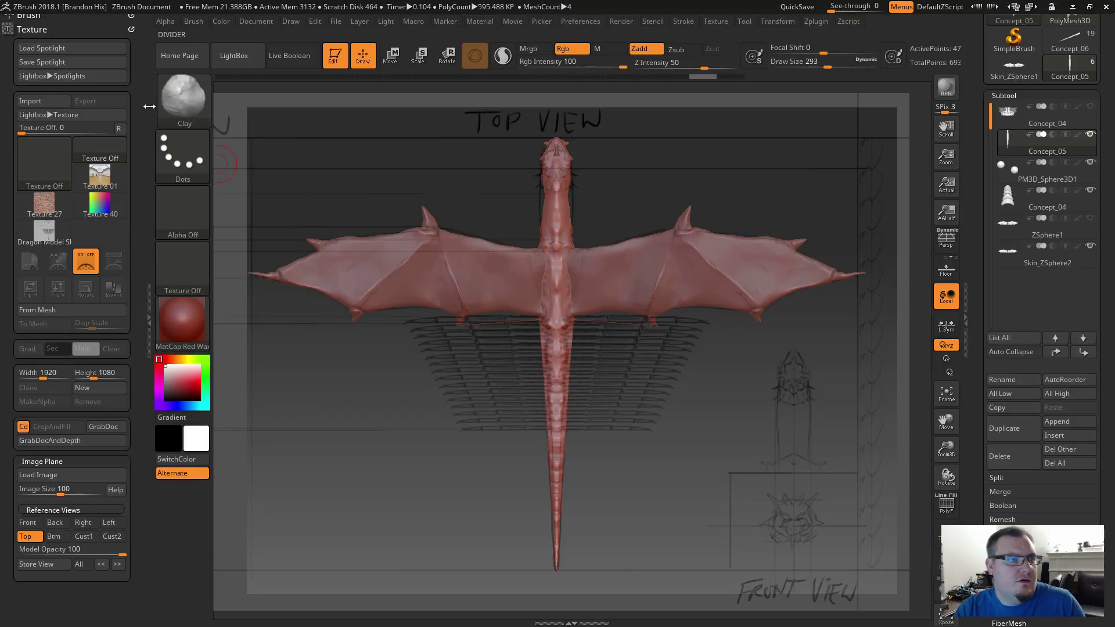
Undo the last neck clips and try to clip the side of the neck again with ClipCurve from the wings toward the head.
left_click(185, 103, "ctrl+shift")
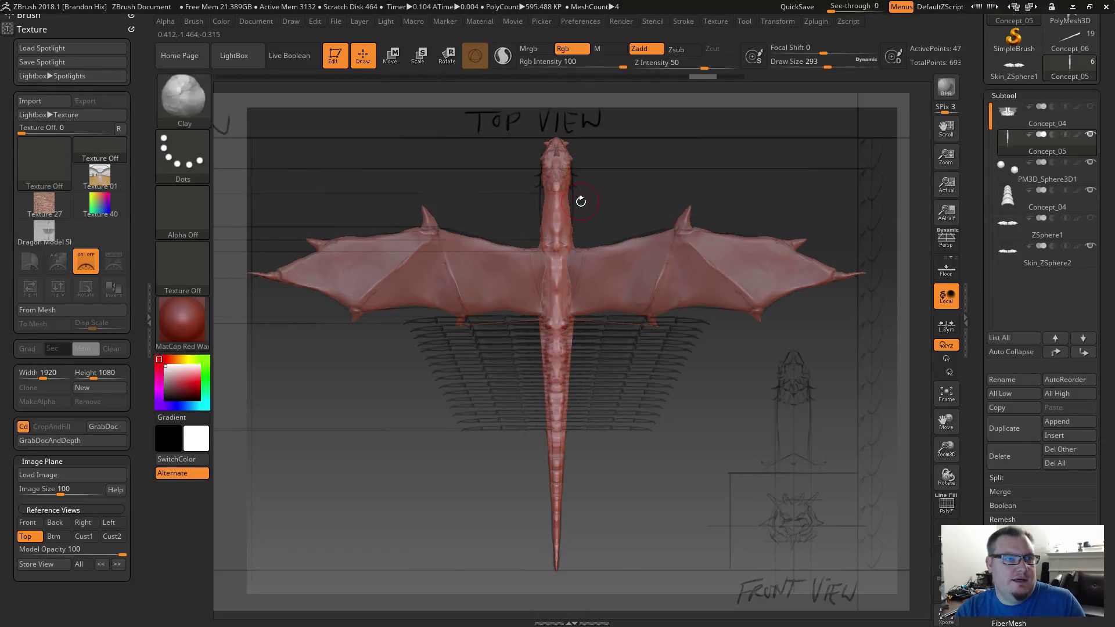
key("ctrl")
key("ctrl+z")
key("ctrl+z")
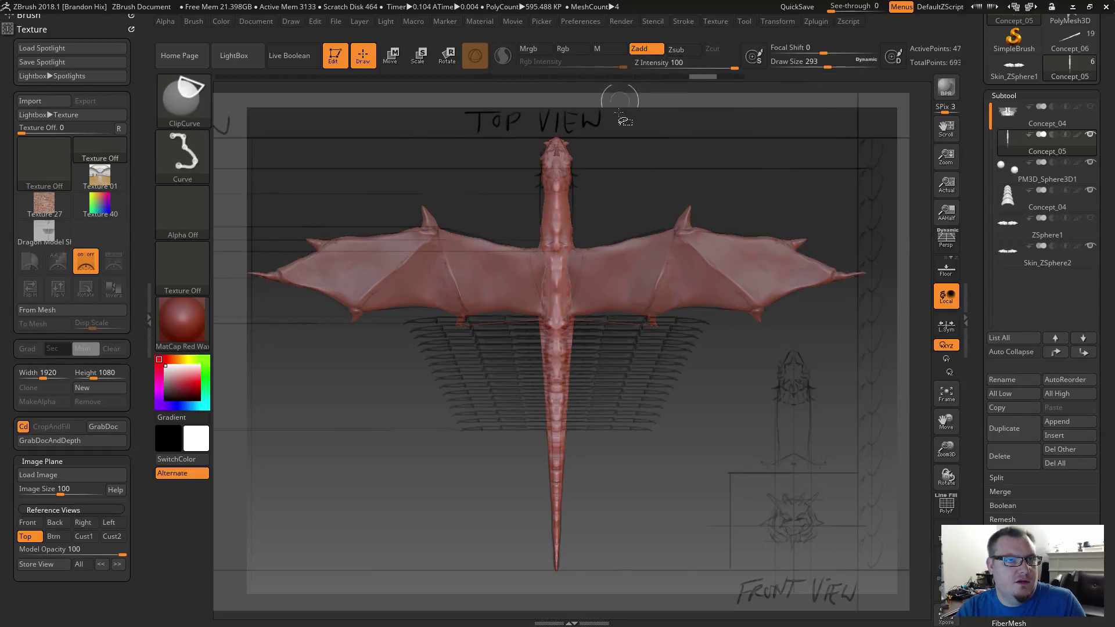
key("ctrl")
key("ctrl+shift")
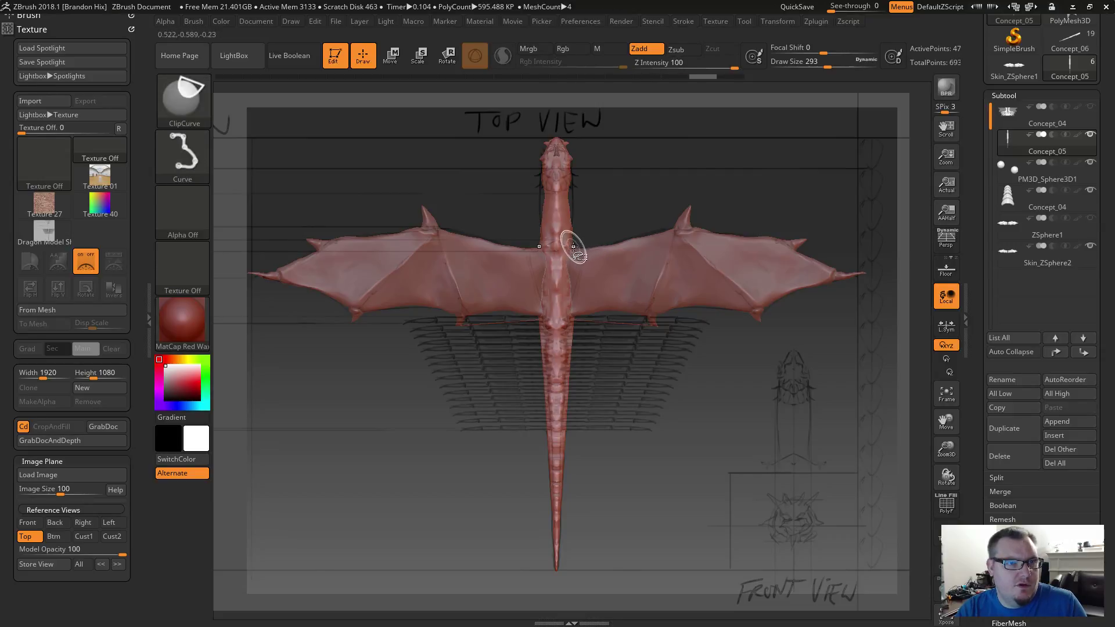
left_click_drag(571, 213, 572, 130, "ctrl+shift")
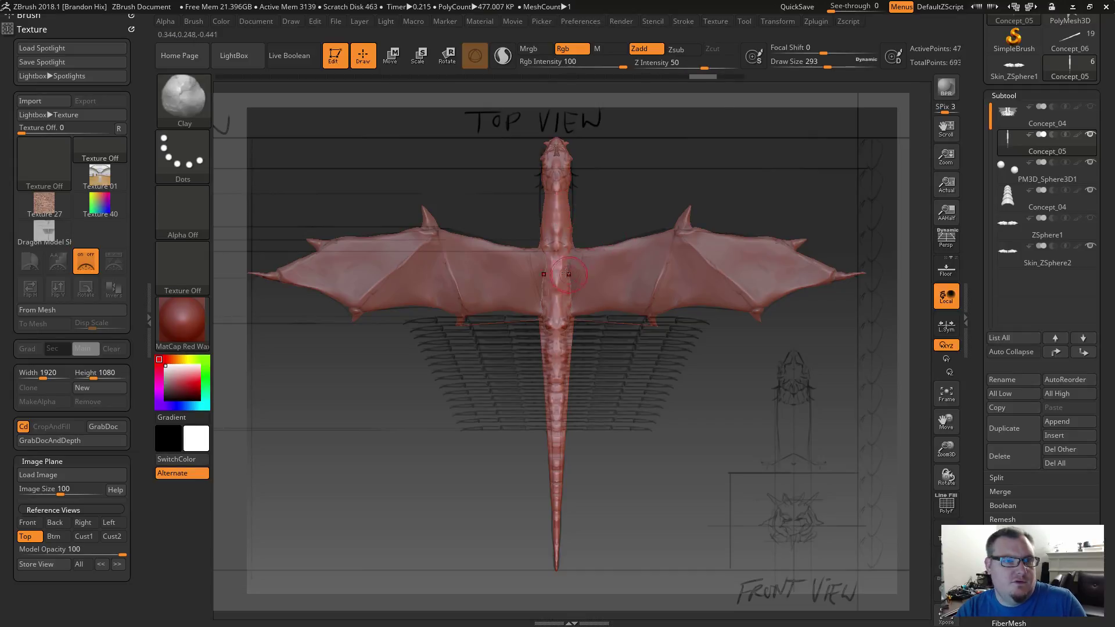
key("ctrl+shift")
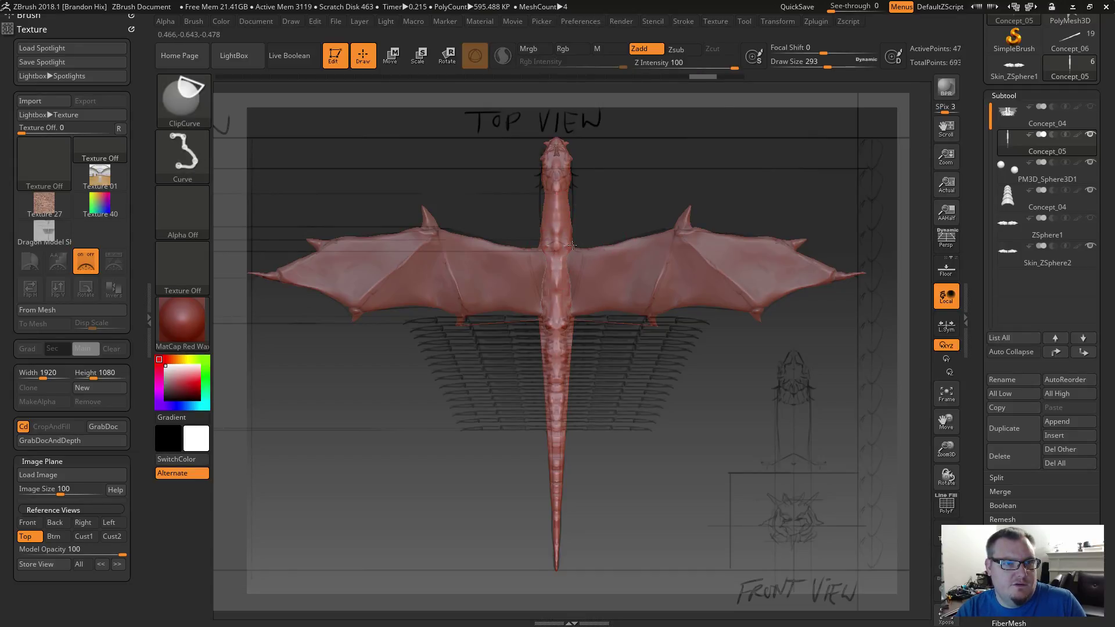
left_click_drag(572, 211, 573, 157, "ctrl+shift")
key("ctrl+z")
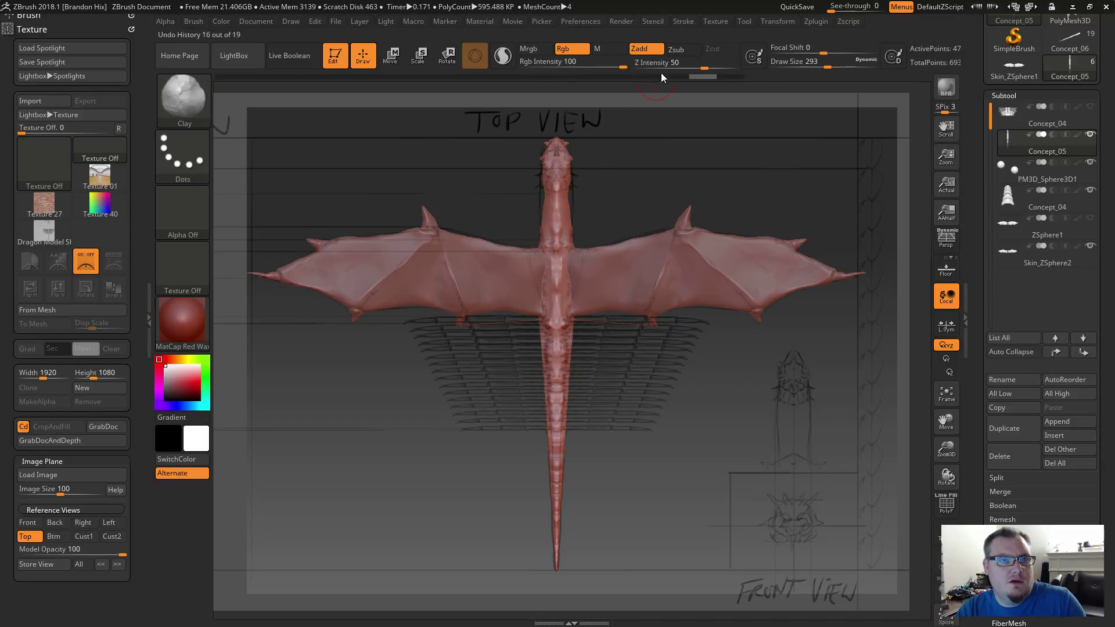
Set the Clay brush to Zsub and try to clip the side of the neck with ClipCurve up to the head.
left_click(670, 49)
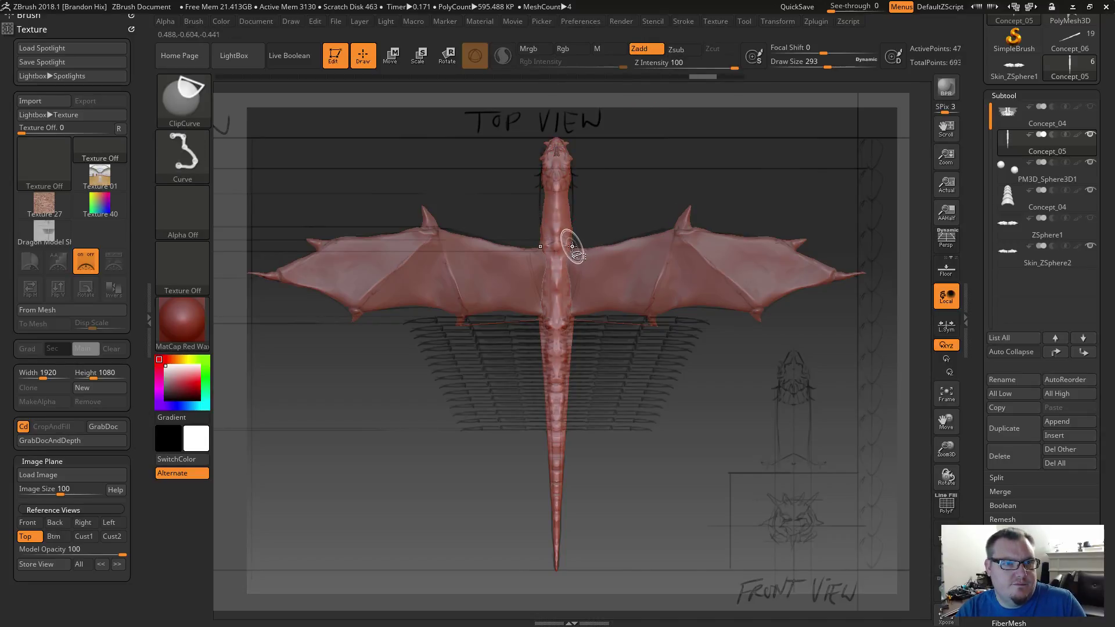
key("ctrl")
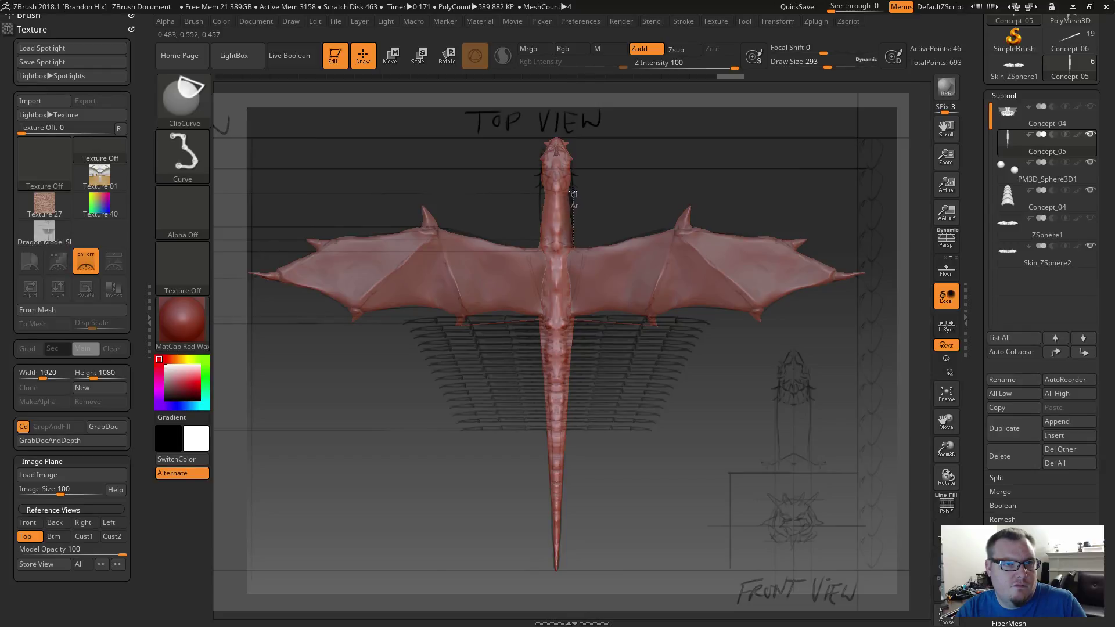
left_click_drag(569, 147, 568, 145, "ctrl+shift")
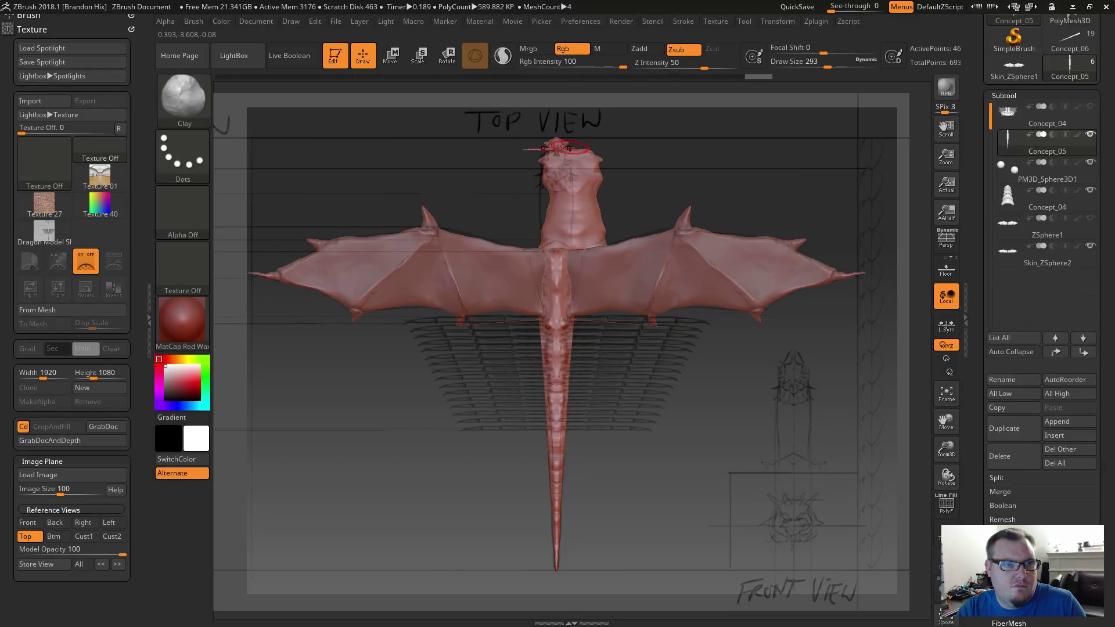
key("ctrl+z")
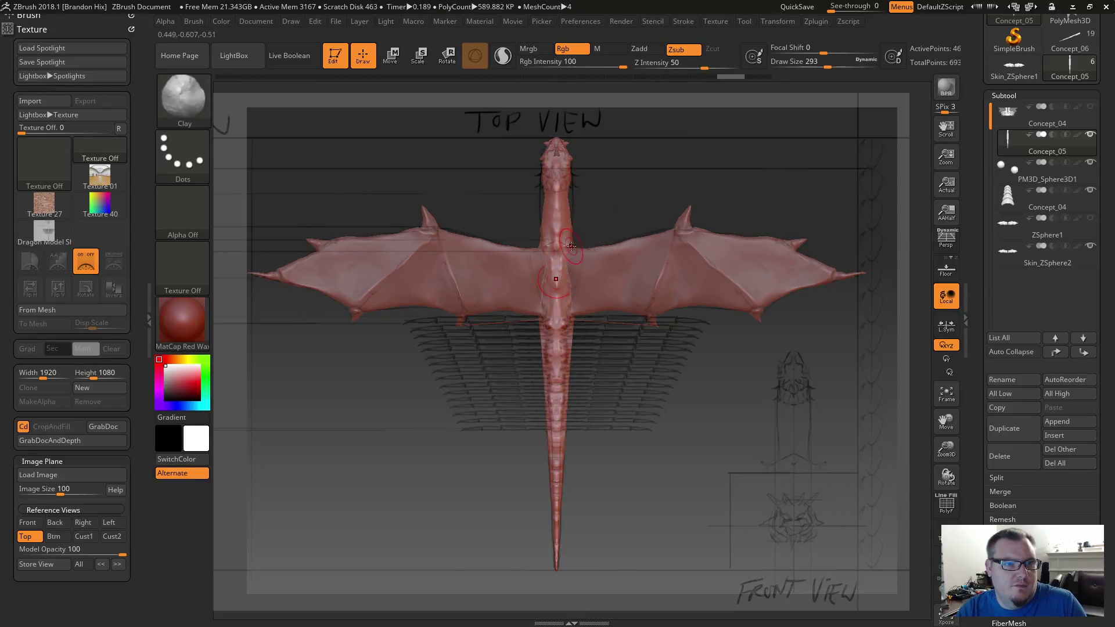
Try another ClipCurve cut along the neck, angled inward at the tip of the head, and undo it.
key("ctrl+shift")
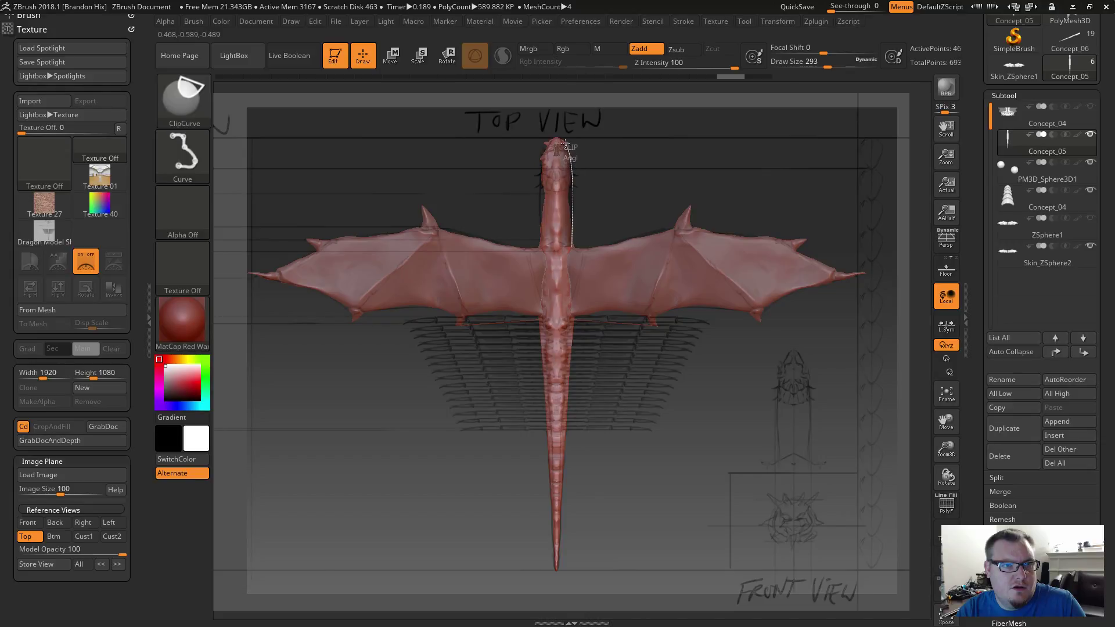
left_click_drag(564, 141, 563, 143, "ctrl+shift")
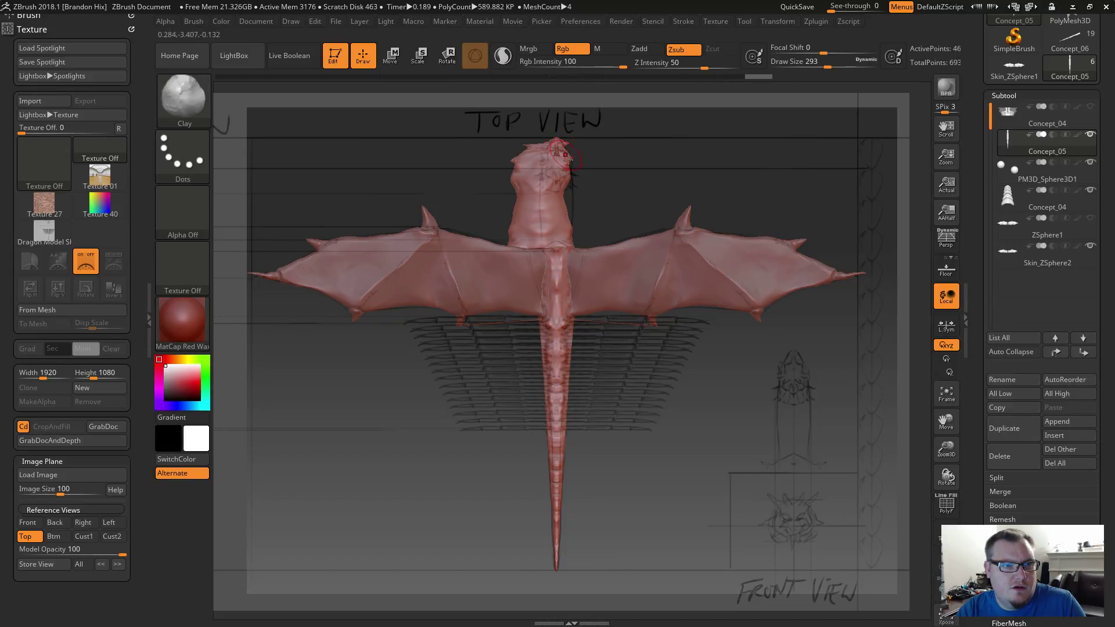
mouse_move(617, 215)
left_mouse_down()
mouse_move(661, 202)
mouse_move(601, 204)
left_mouse_up()
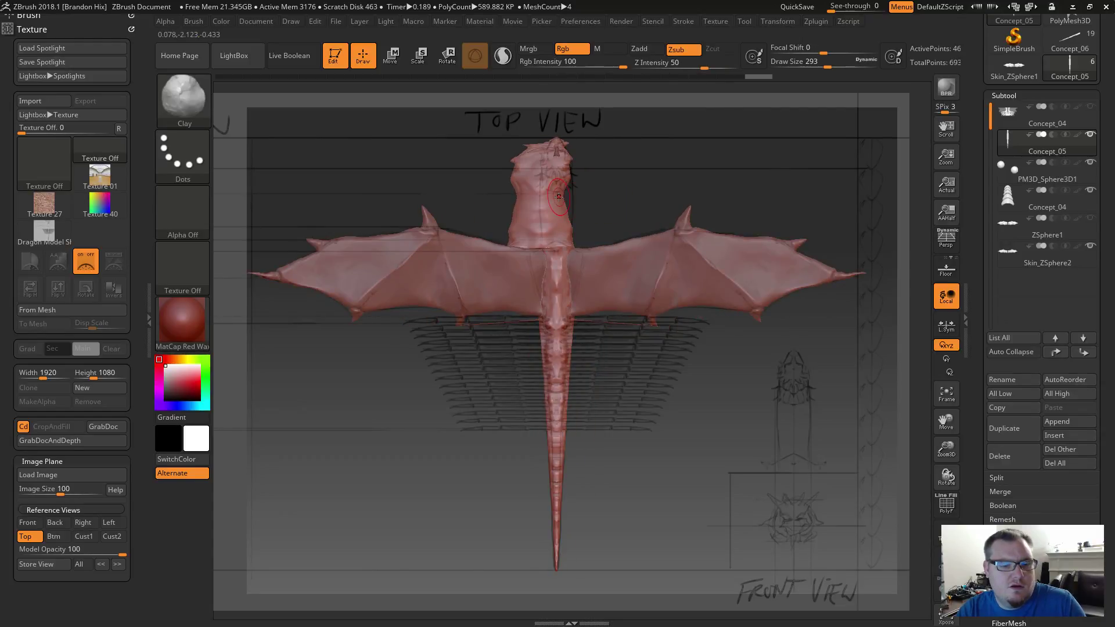
key("ctrl+z")
Set ClipCurve to Zsub, try the cut from the wings to the head once more, and undo it.
key("ctrl+shift")
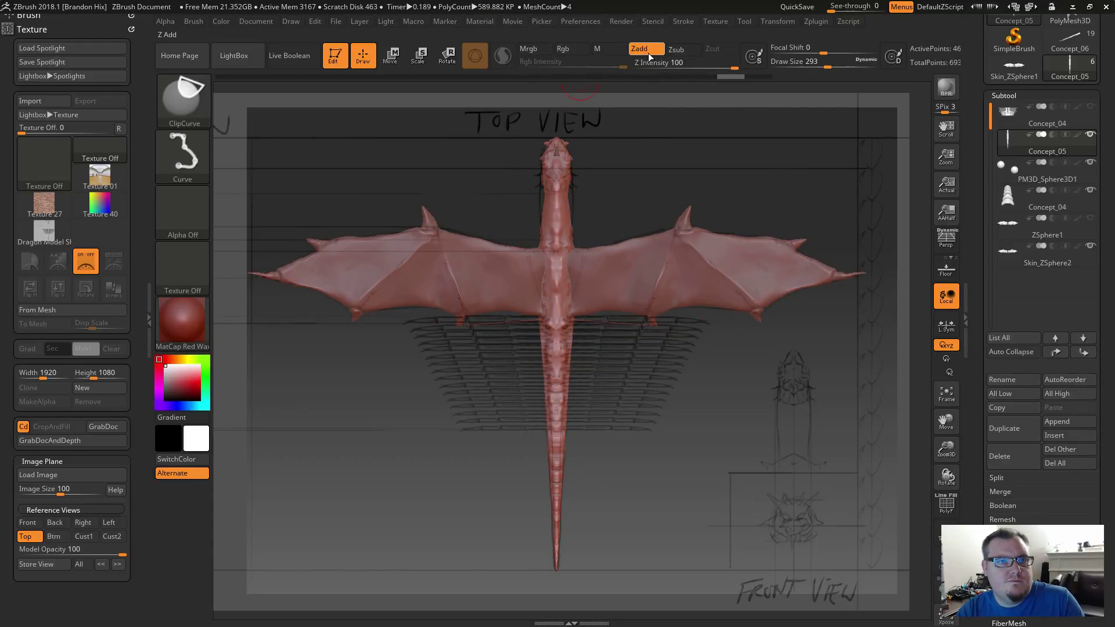
left_click(680, 51)
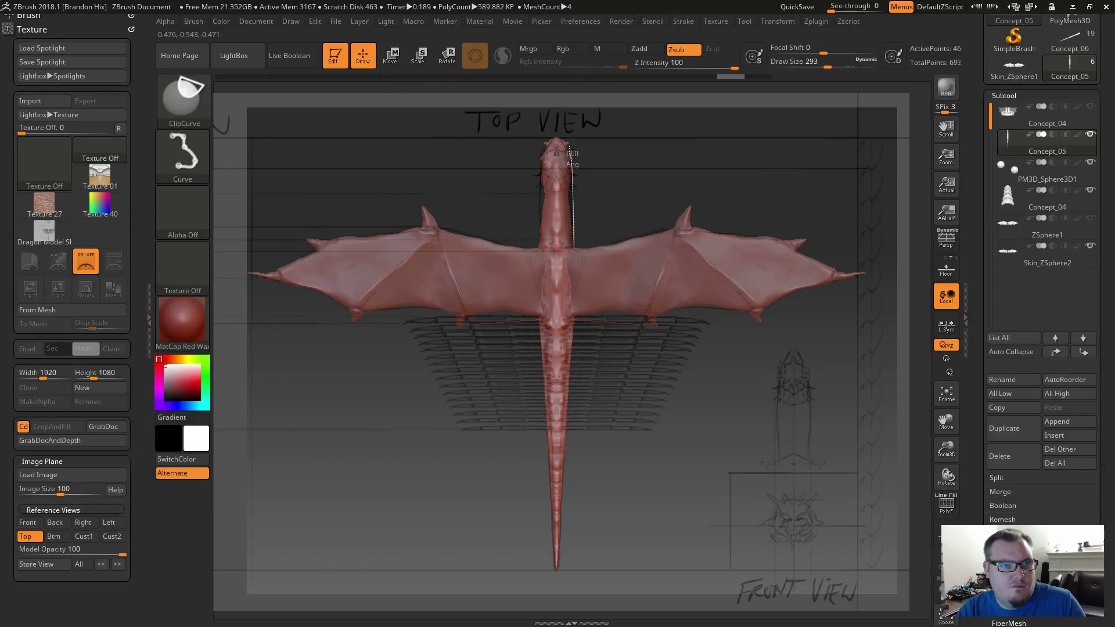
left_click_drag(568, 146, 568, 146, "ctrl+shift")
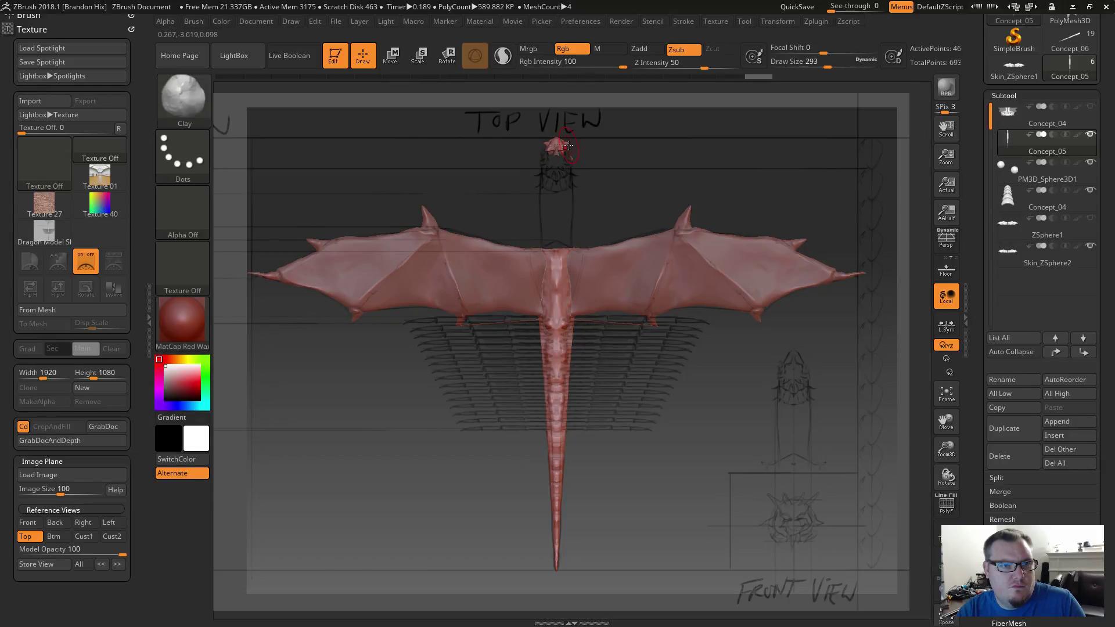
key("ctrl+z")
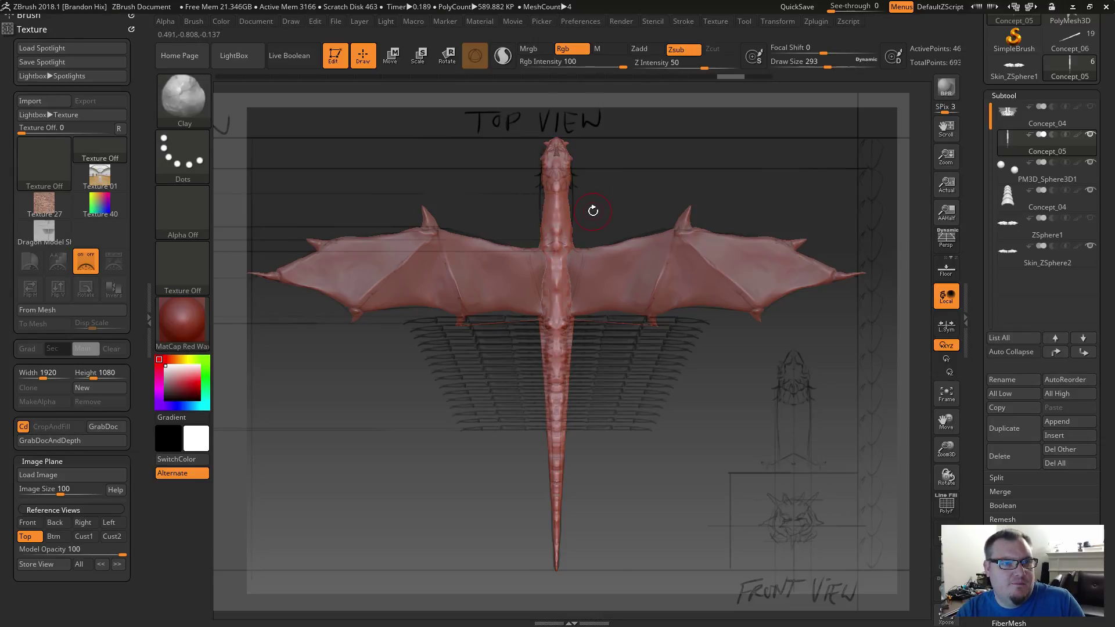
Hide the reference drawing and step the Concept_05 body back in its history to the masked version with legs.
mouse_move(599, 217)
left_mouse_down()
mouse_move(622, 245)
mouse_move(602, 291)
left_mouse_up()
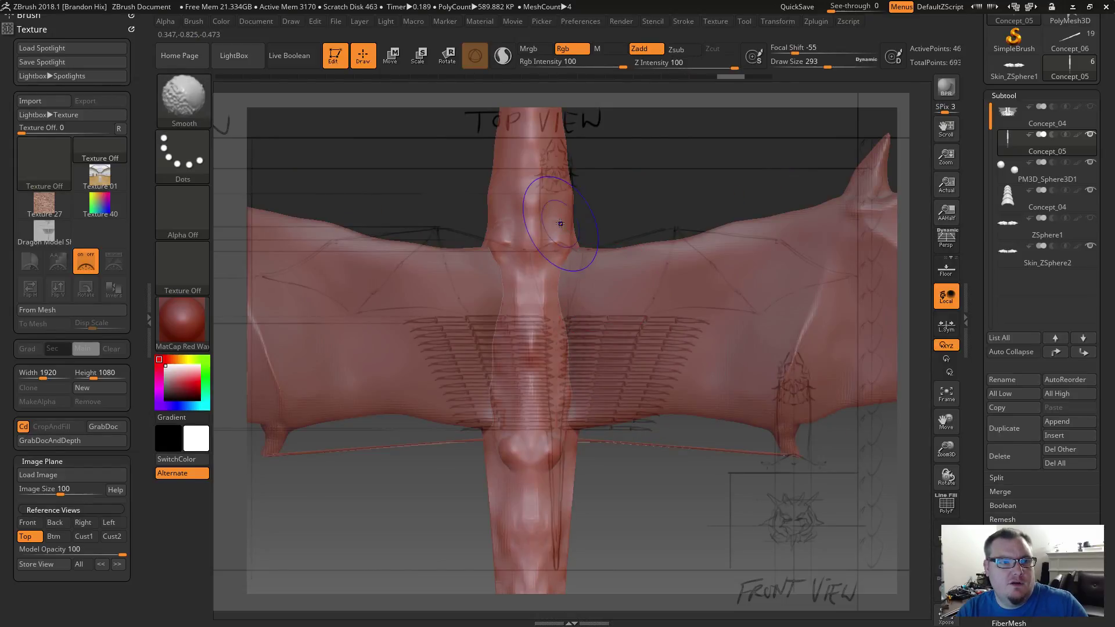
key("shift+z")
left_click_drag(662, 512, 831, 417)
key("ctrl")
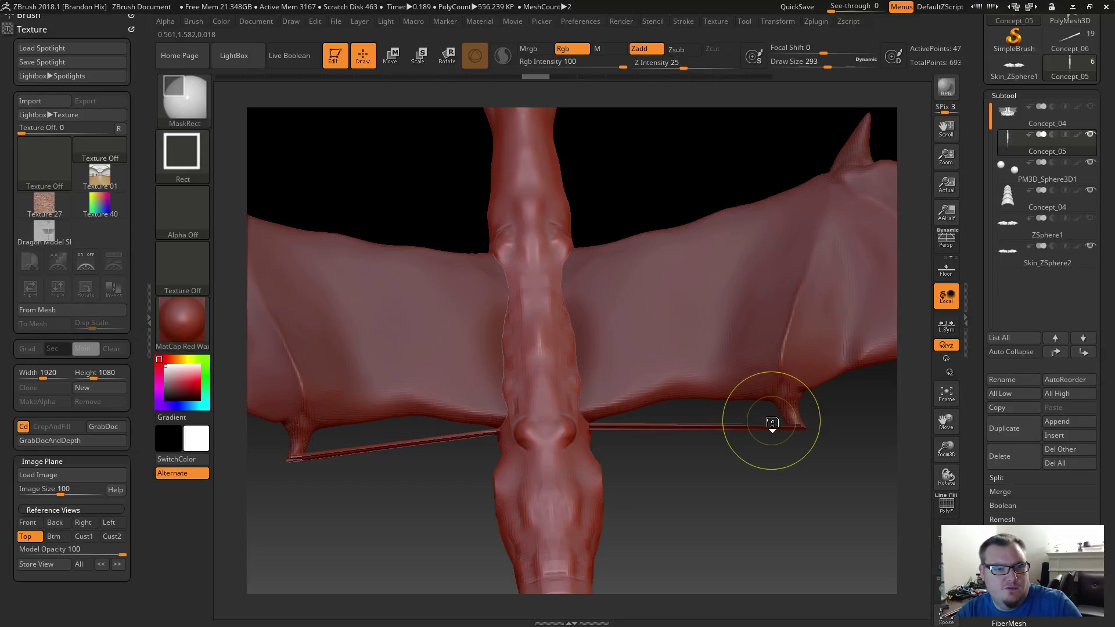
key("ctrl+z")
key("ctrl+z")
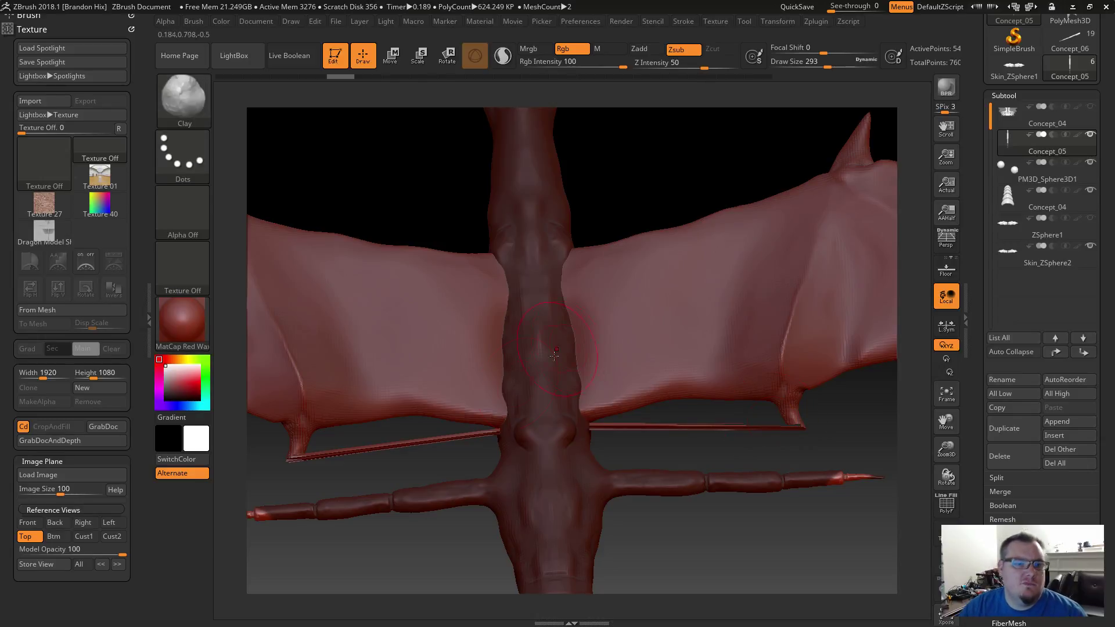
Switch to the Skin_ZSphere2 wings and back to Concept_05, and move its undo history forward to the version with the clipped tail.
left_click_drag(665, 434, 622, 414)
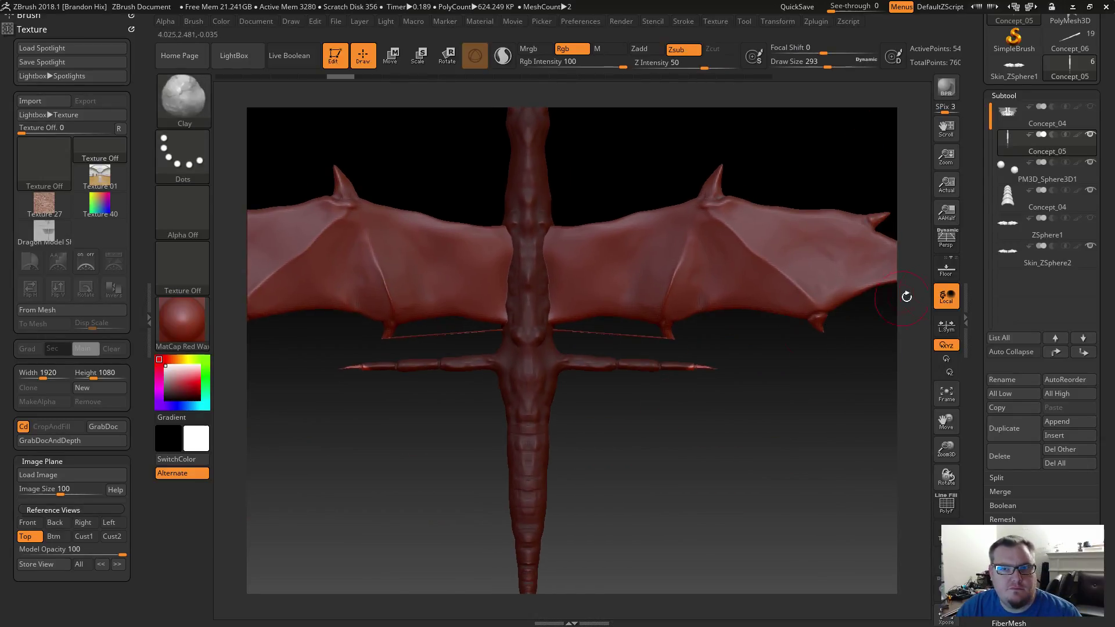
left_click(1021, 256)
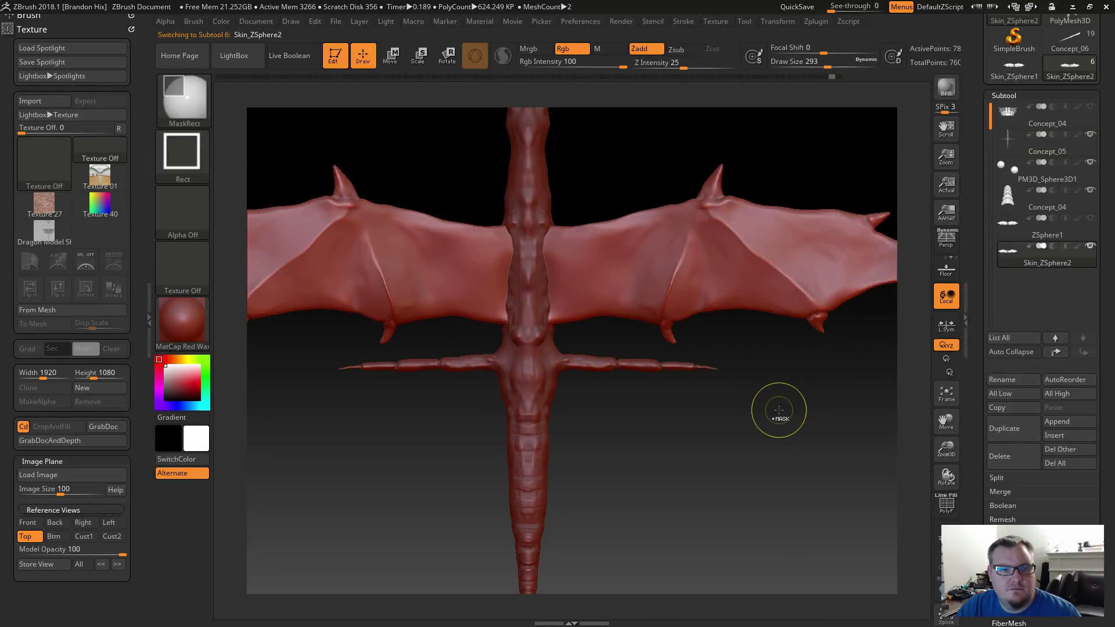
key("ctrl")
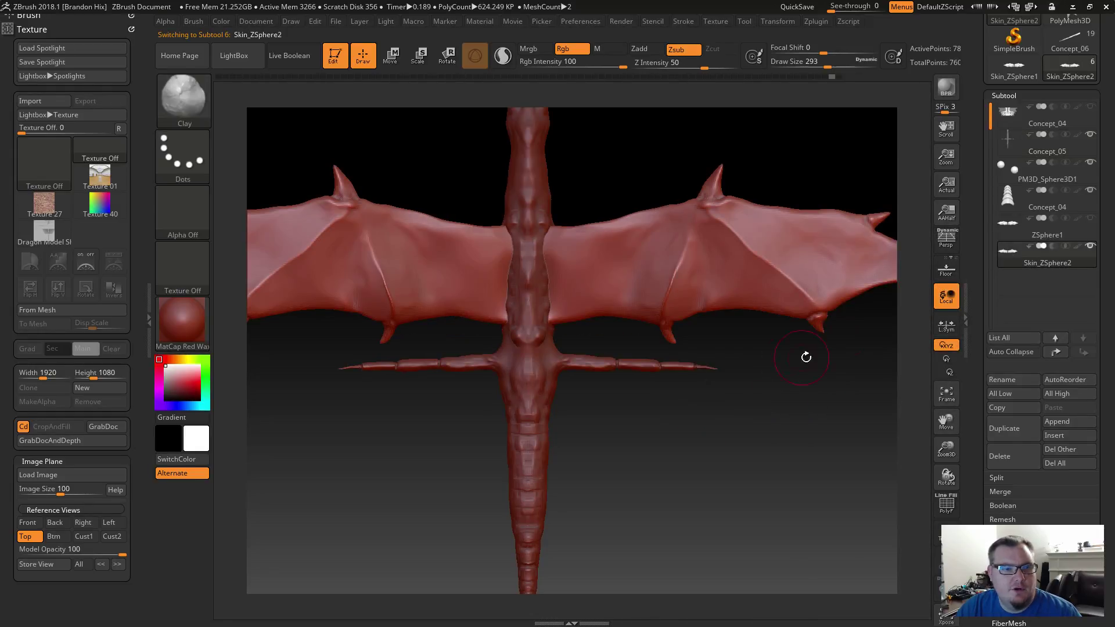
left_click(1020, 135)
left_click_drag(676, 412, 690, 470, "alt")
left_click_drag(344, 77, 424, 76)
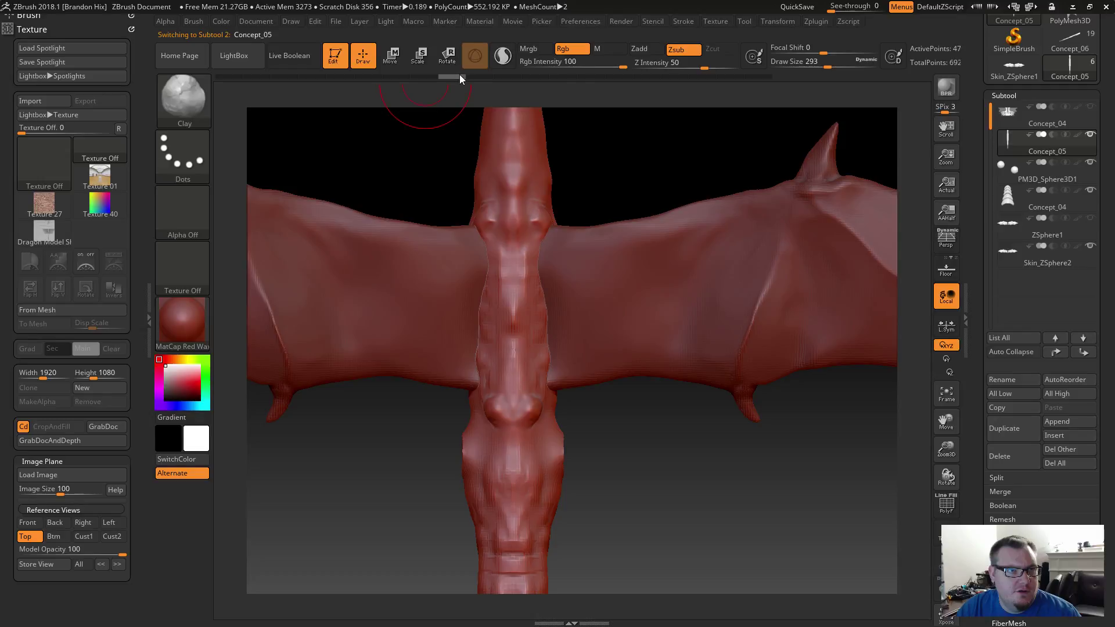
left_click(653, 74)
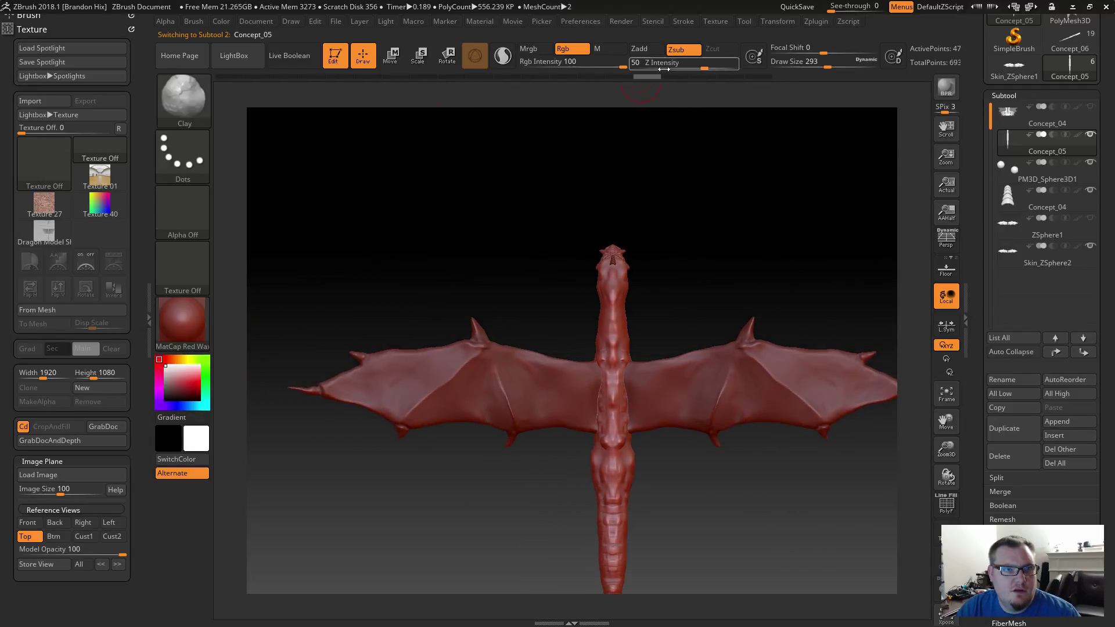
left_click_drag(656, 76, 736, 75)
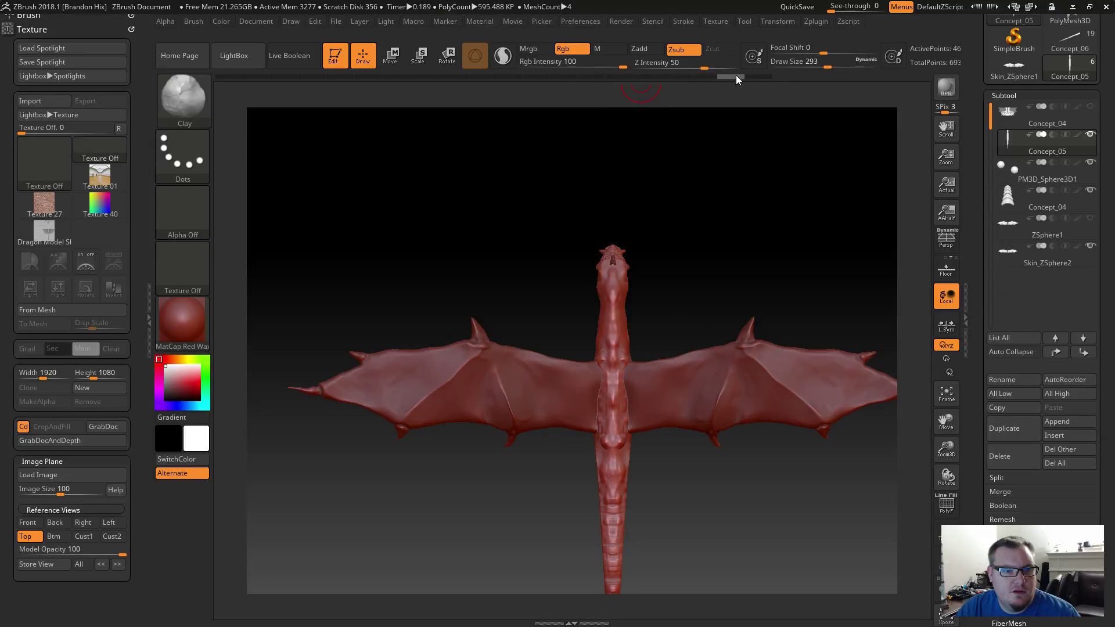
Examine the shape of the neck and head from the side and from above.
left_click_drag(733, 252, 669, 149, "alt")
left_click_drag(622, 183, 664, 215, "alt")
left_click_drag(598, 137, 616, 389, "alt")
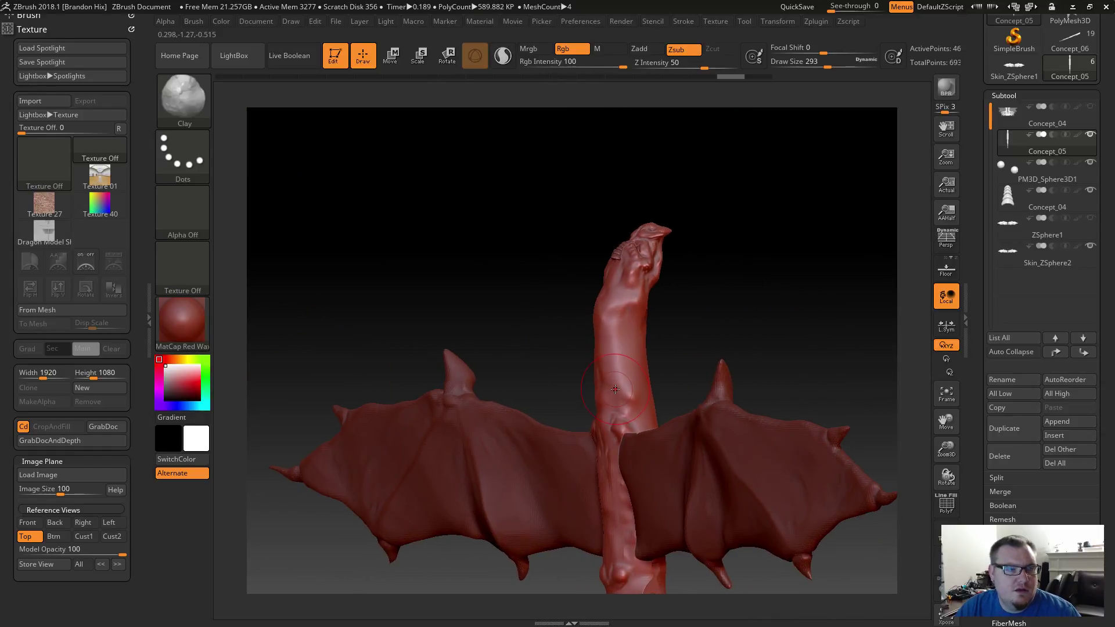
left_click_drag(742, 309, 778, 308)
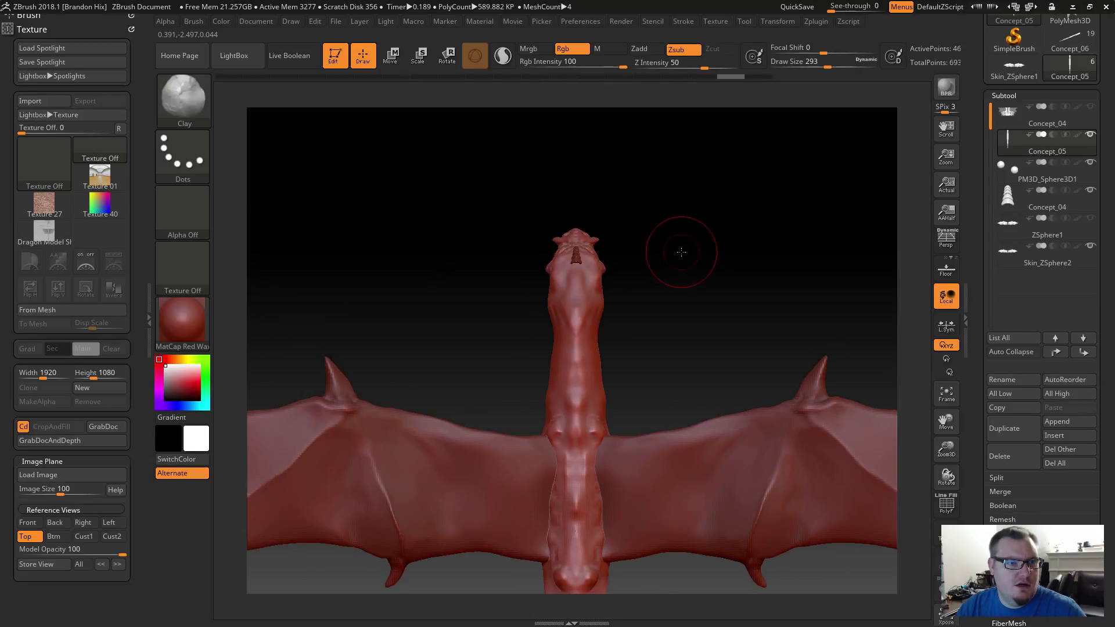
left_click_drag(660, 239, 675, 317)
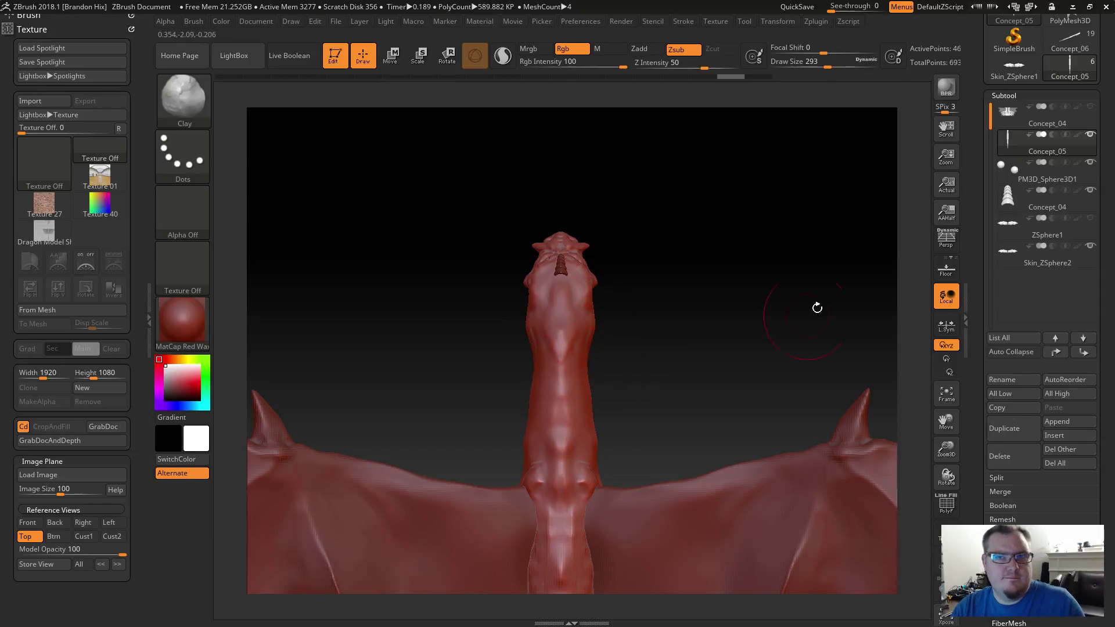
Switch to the Cylinder3D tool, convert it to a PolyMesh3D and subdivide it three times.
left_click_drag(986, 239, 967, 327)
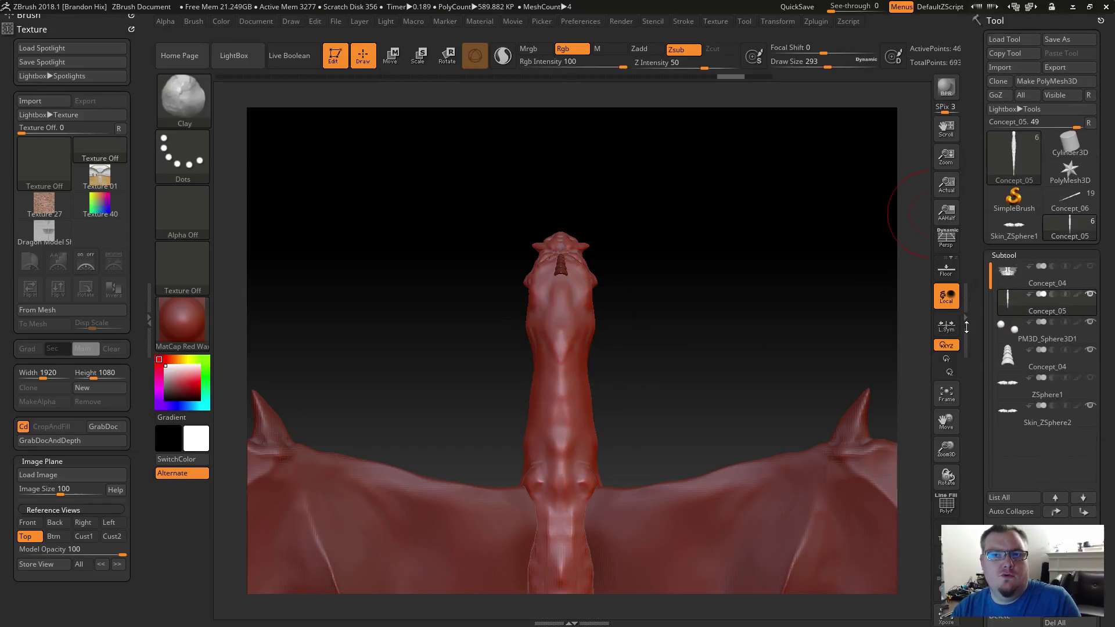
left_click(1064, 147)
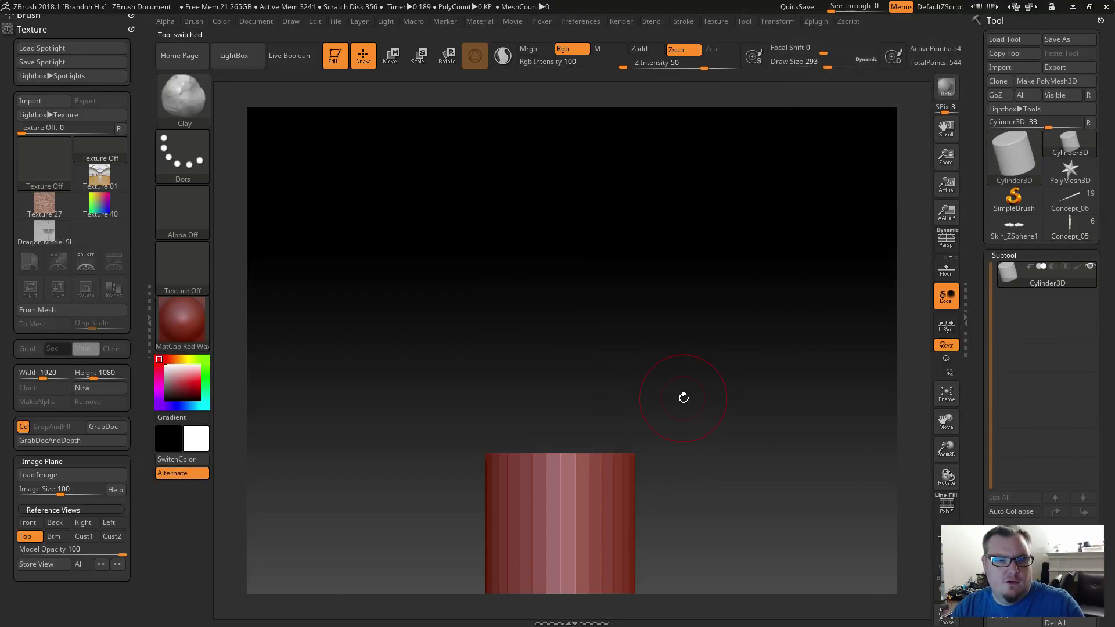
left_click_drag(604, 346, 711, 363)
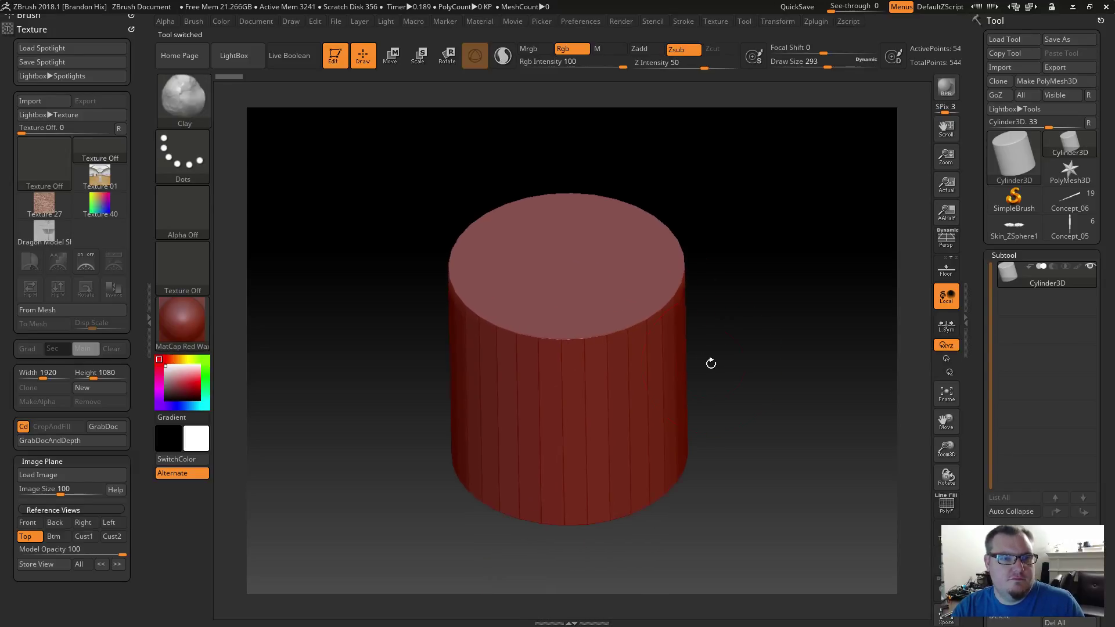
key("ctrl+d")
key("ctrl+d")
key("ctrl+d")
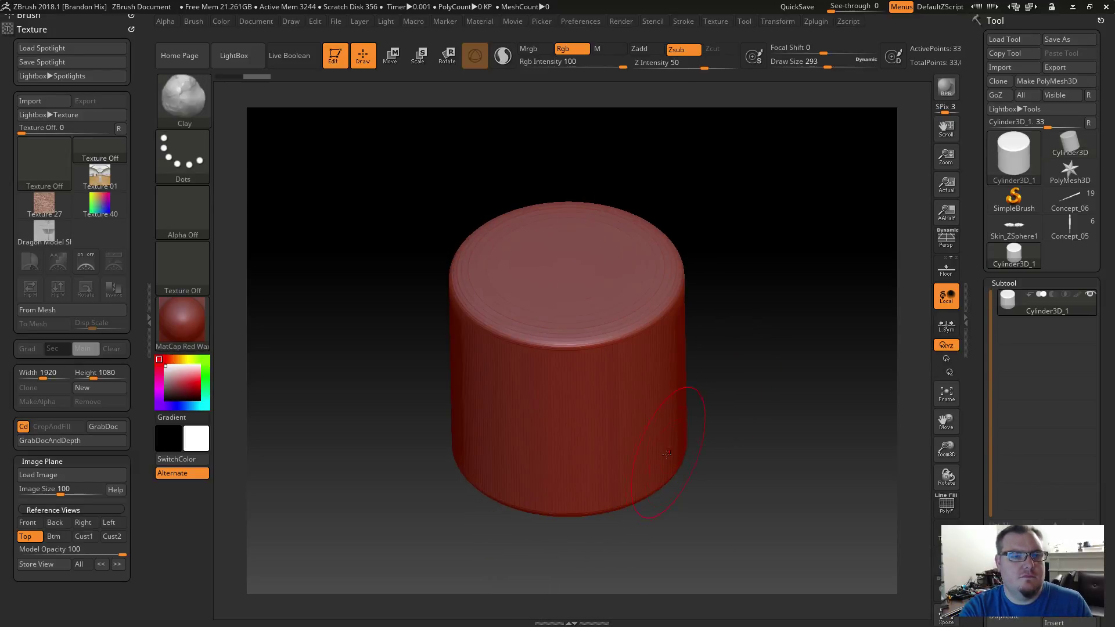
Clip away one side of the cylinder with a diagonal ClipCurve cut across its upper edge.
left_click_drag(730, 380, 731, 371)
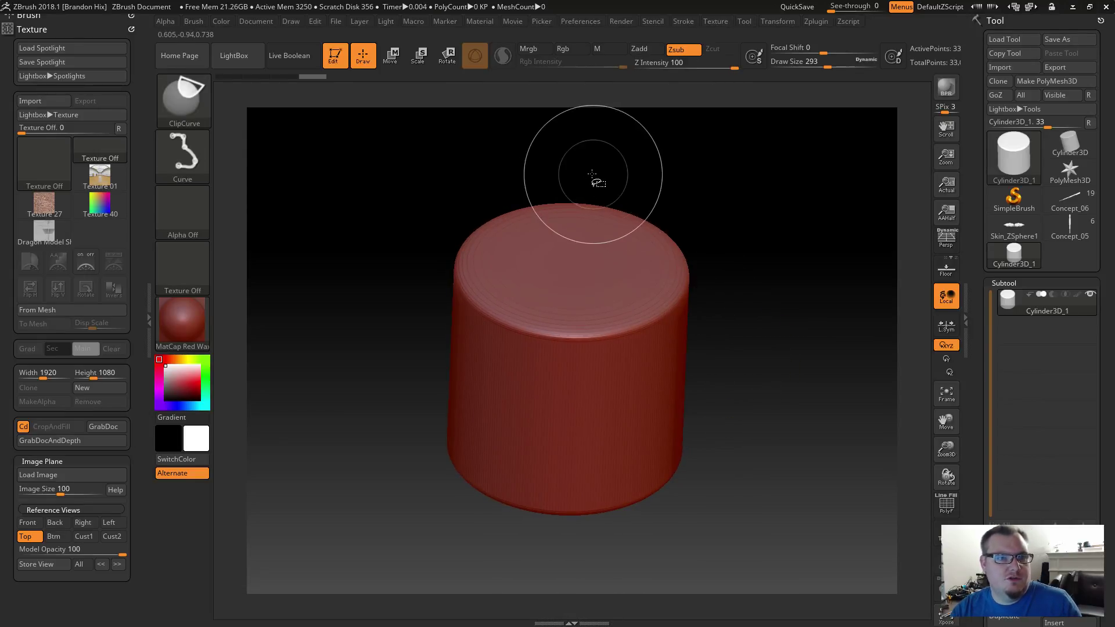
mouse_move(589, 177)
left_mouse_down("ctrl+shift")
mouse_move(630, 219)
mouse_move(641, 356)
mouse_move(666, 301)
left_mouse_up("ctrl+shift")
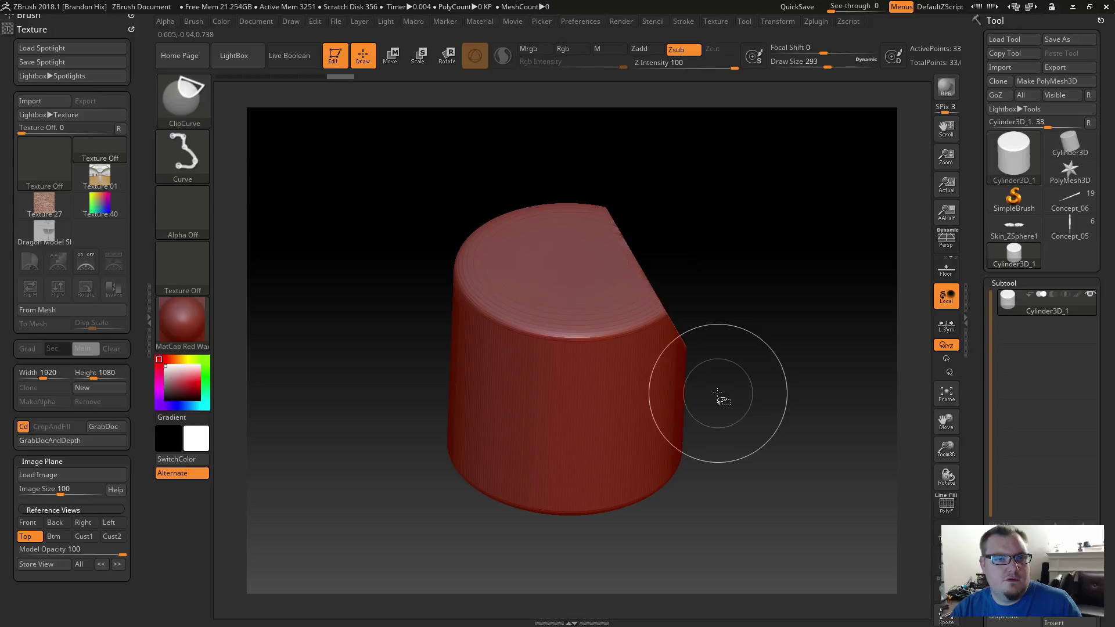
Undo the diagonal clip on the cylinder.
left_click_drag(739, 408, 739, 402)
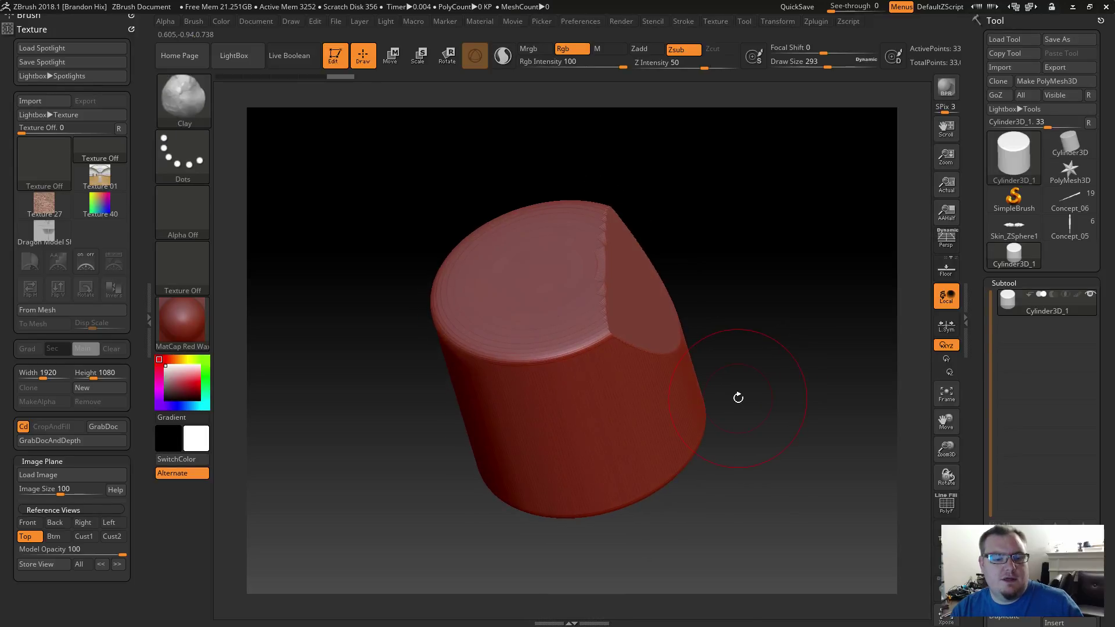
key("ctrl+z")
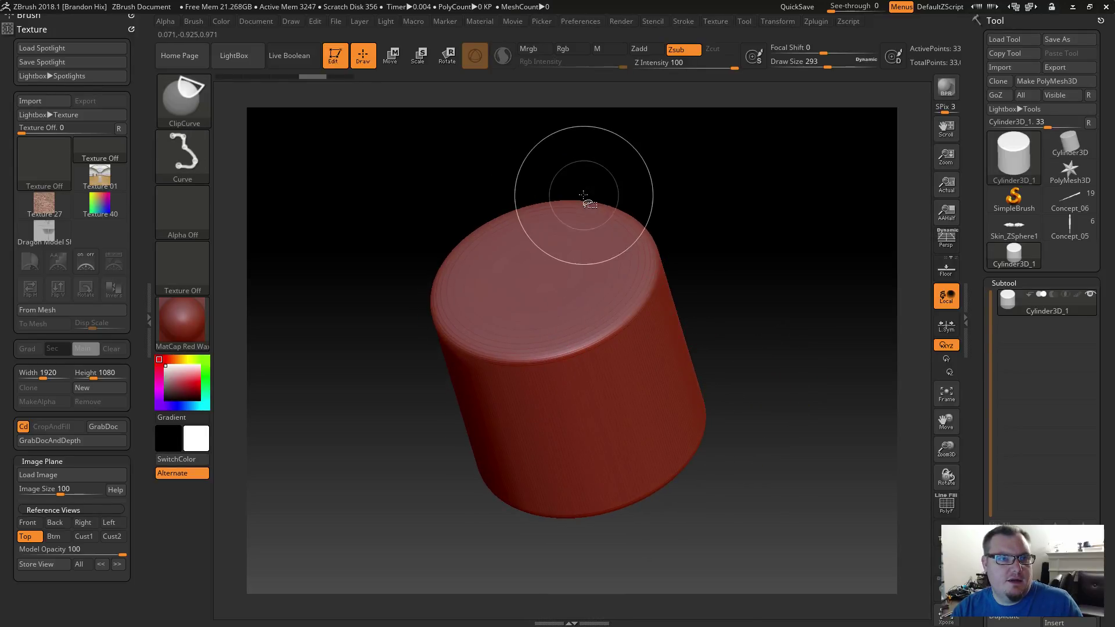
Try isolating one corner of the cylinder's cap with a rectangular selection, then bring the whole cylinder back.
left_click_drag(612, 247, 682, 316, "ctrl+shift")
key("shift+z")
key("shift+z")
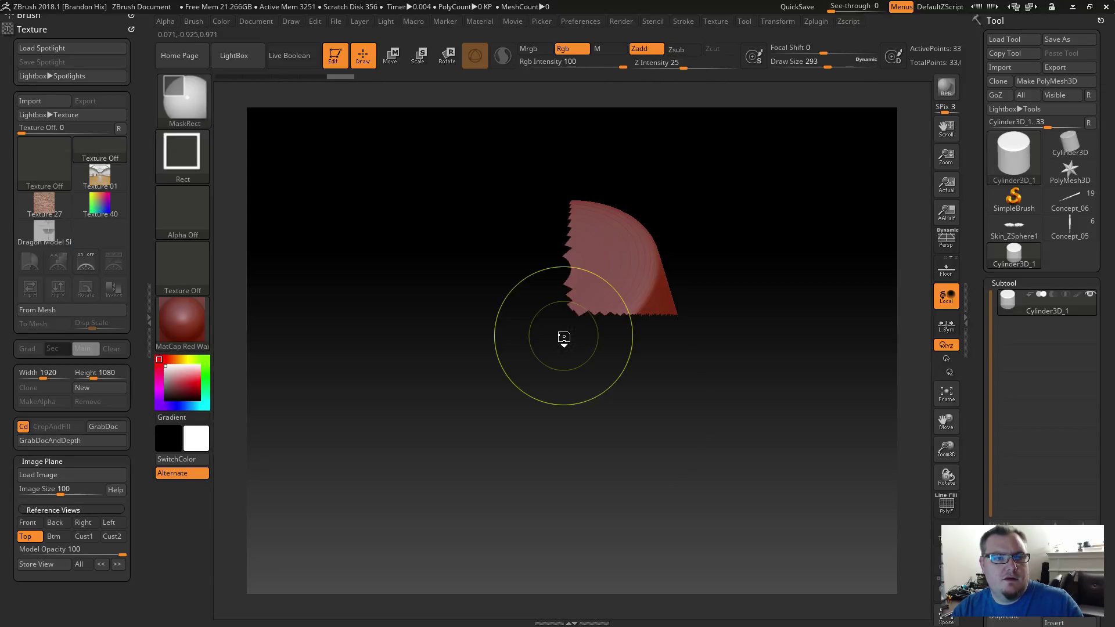
left_click(563, 335, "ctrl+shift")
mouse_move(558, 168)
left_mouse_down("ctrl+shift")
mouse_move(684, 358)
mouse_move(703, 362)
mouse_move(688, 340)
mouse_move(766, 386)
mouse_move(825, 366)
mouse_move(829, 325)
mouse_move(674, 305)
mouse_move(785, 361)
left_mouse_up("ctrl+shift")
key("ctrl+z")
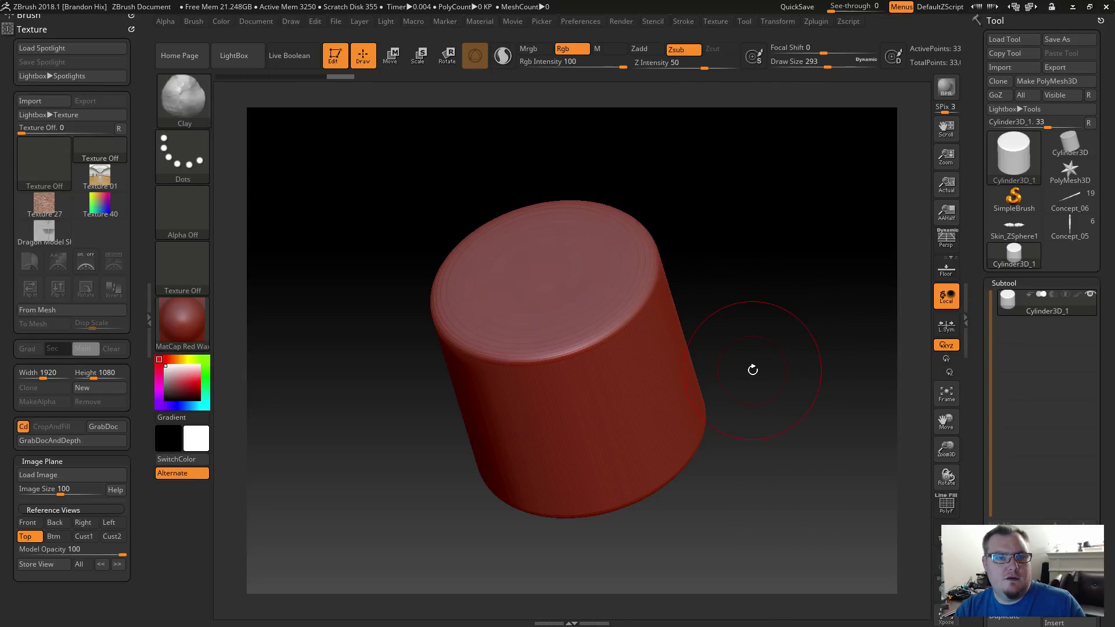
Try a ClipCurve cut across the cylinder's upper edge and undo it after checking the cut.
key("ctrl+shift")
left_click(642, 49, "ctrl+shift")
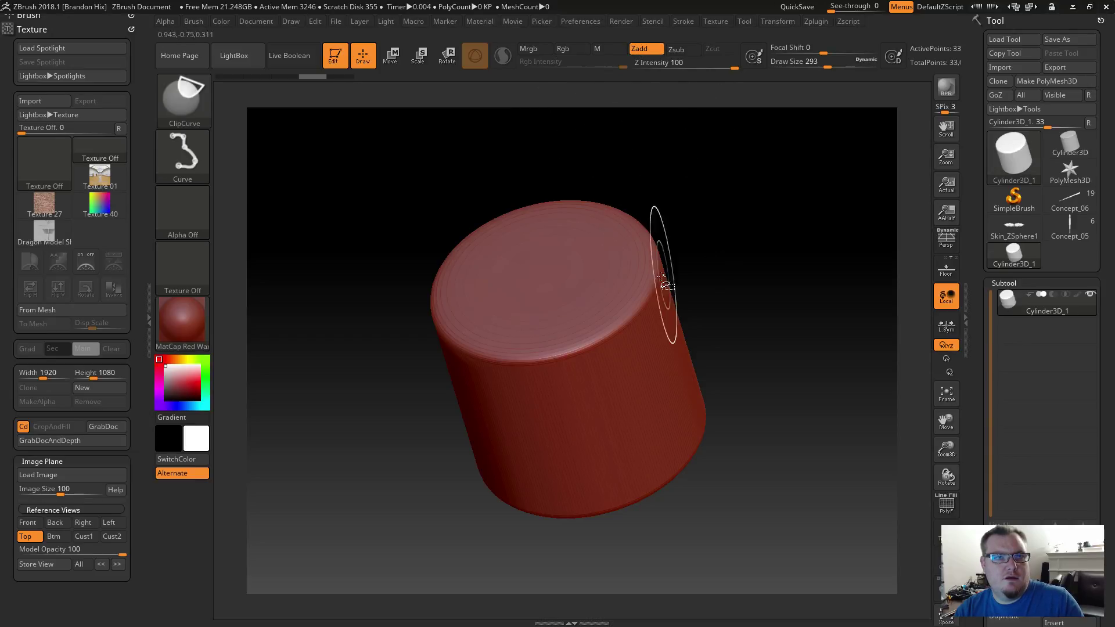
mouse_move(573, 187)
left_mouse_down()
mouse_move(565, 181)
mouse_move(598, 235)
mouse_move(695, 321)
mouse_move(717, 324)
mouse_move(710, 294)
left_mouse_up()
key("ctrl+shift")
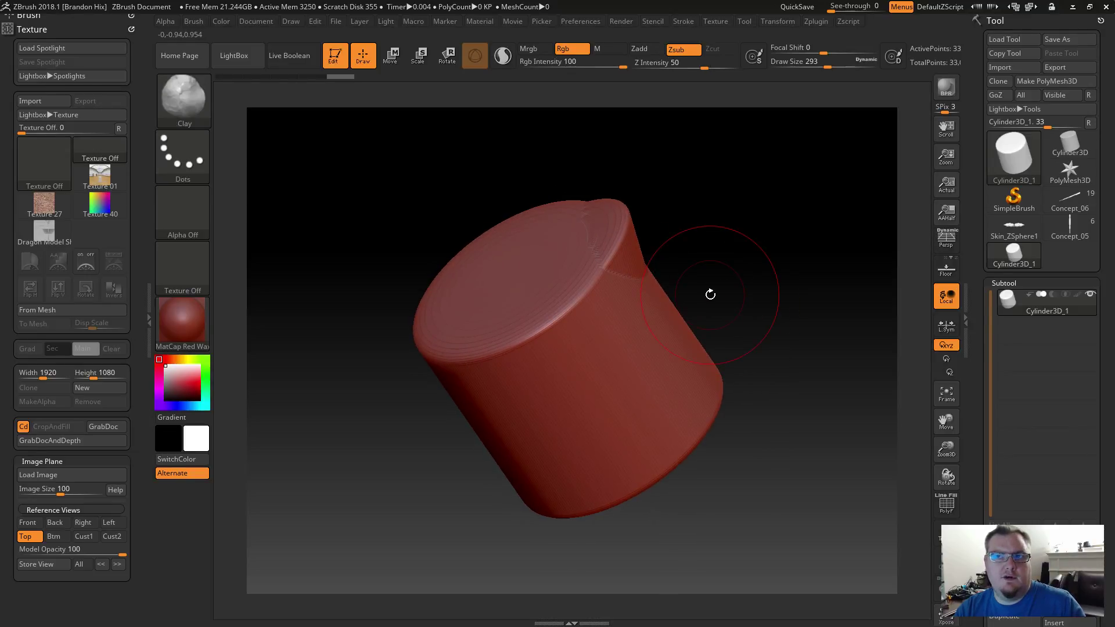
key("ctrl+z")
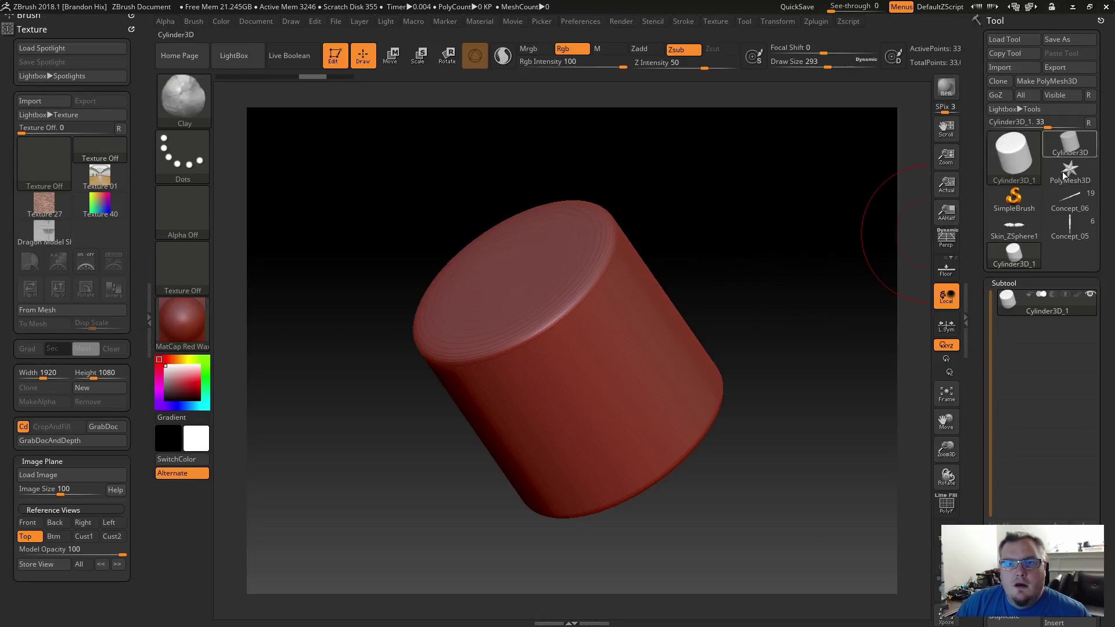
Switch from the test cylinder to the Concept_05 dragon tool.
mouse_move(1070, 231)
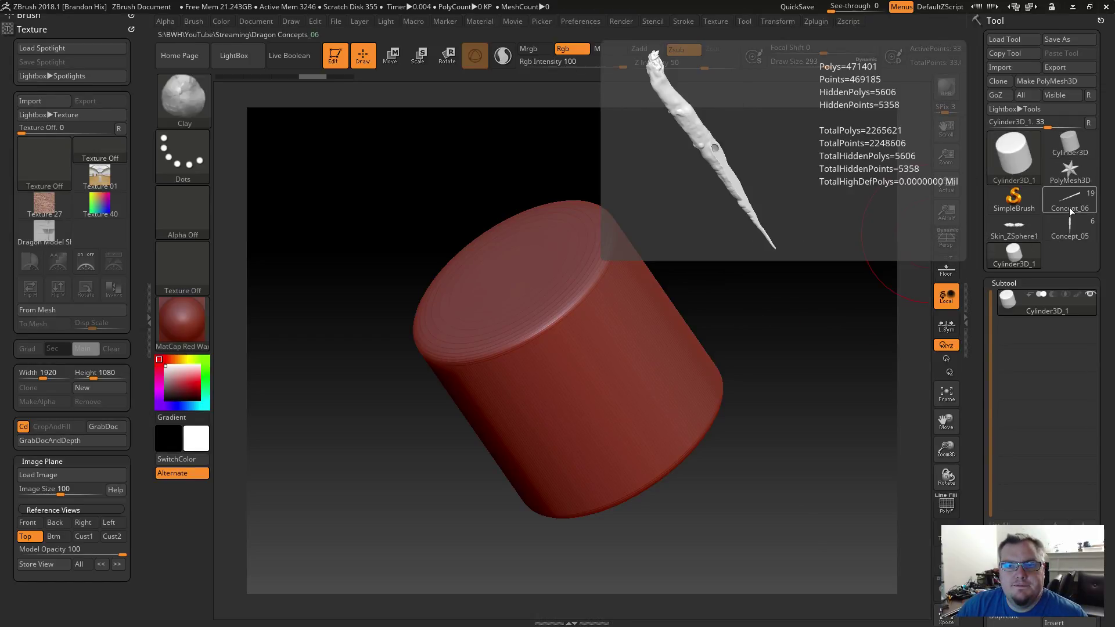
left_click(1023, 230)
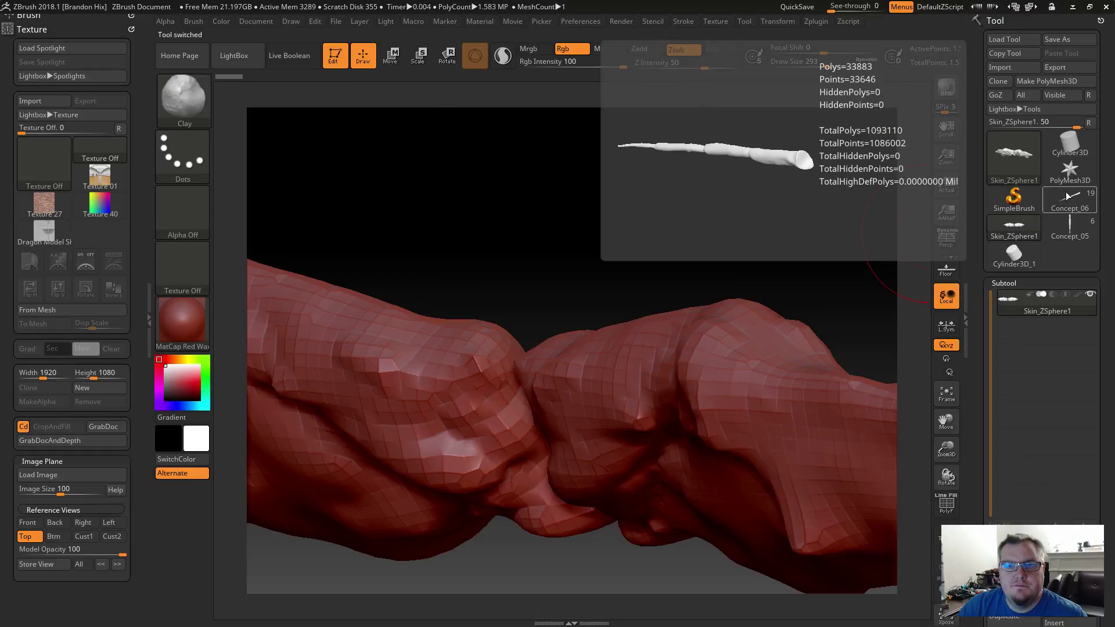
left_click(1068, 200)
left_click(1070, 245)
left_click(1032, 453)
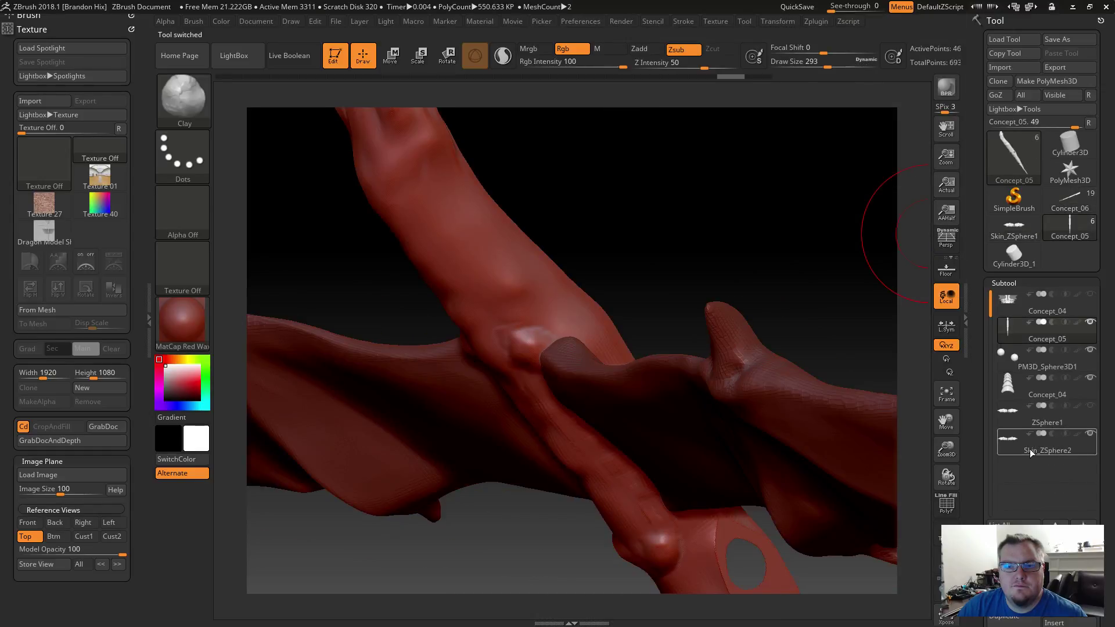
left_click_drag(779, 214, 738, 350)
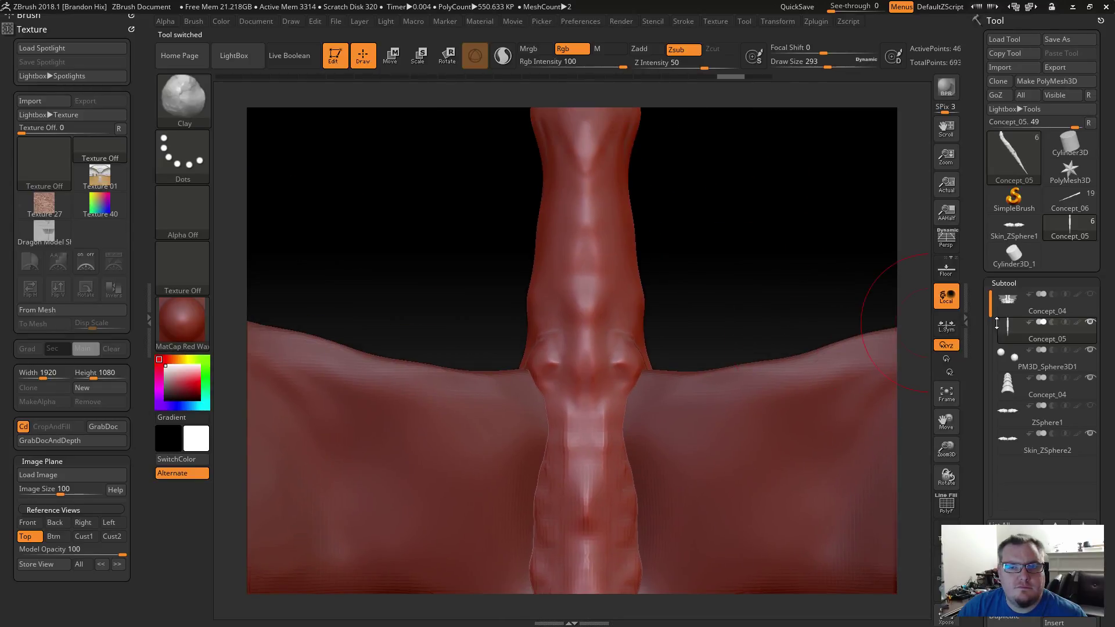
Hide the Skin_ZSphere2, Concept_04 and PM3D_Sphere3D1 subtools and keep Concept_05 as the active, visible subtool.
mouse_move(1091, 357)
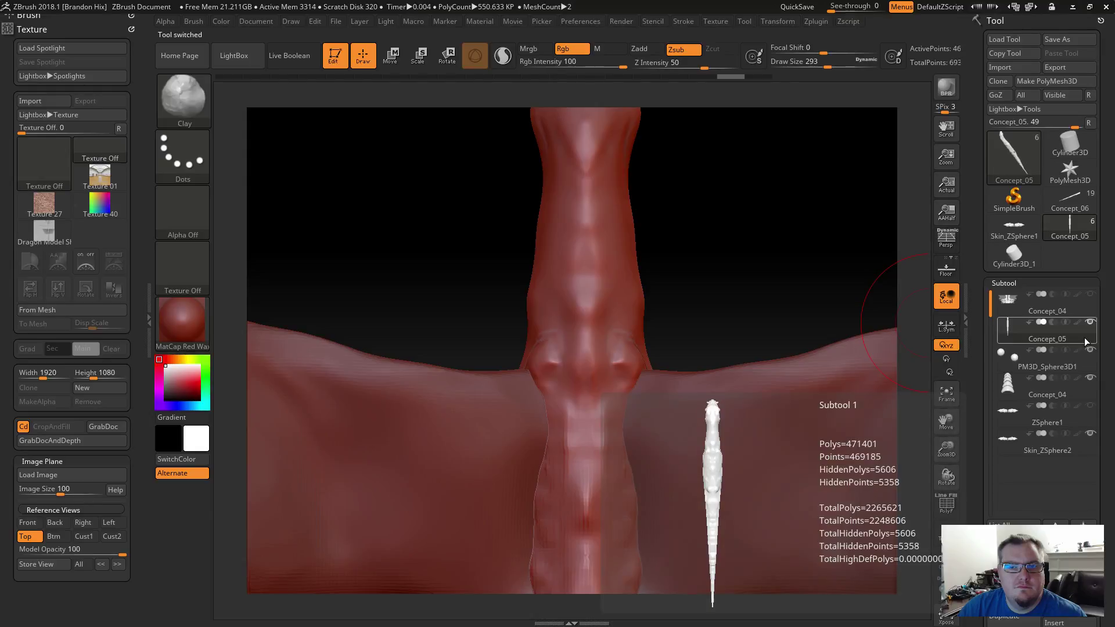
left_click(1091, 434)
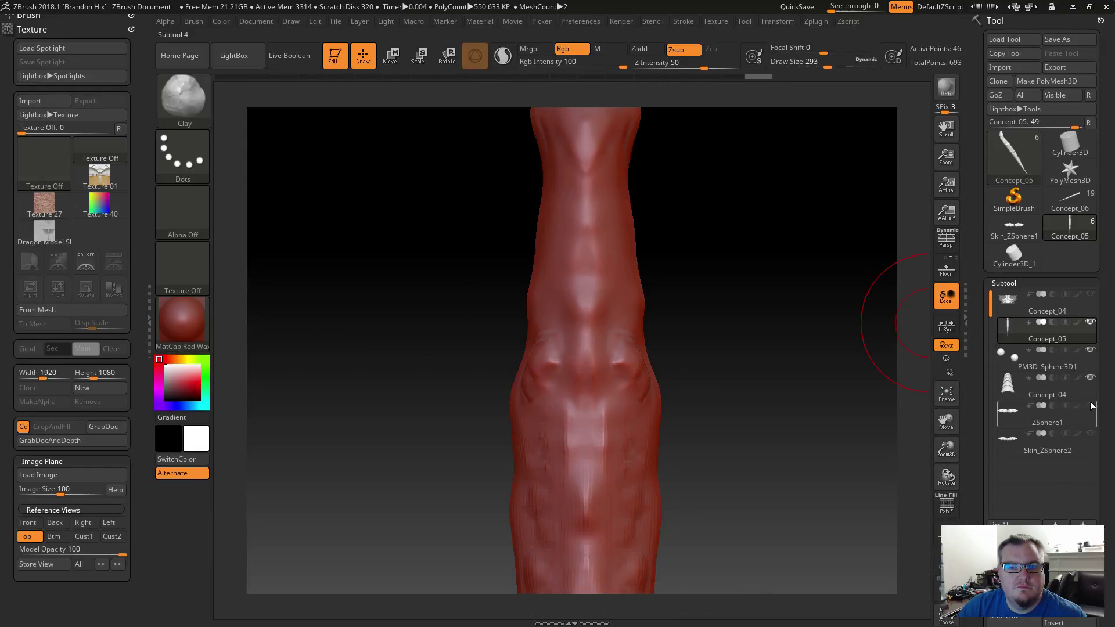
left_click(1091, 379)
mouse_move(1094, 365)
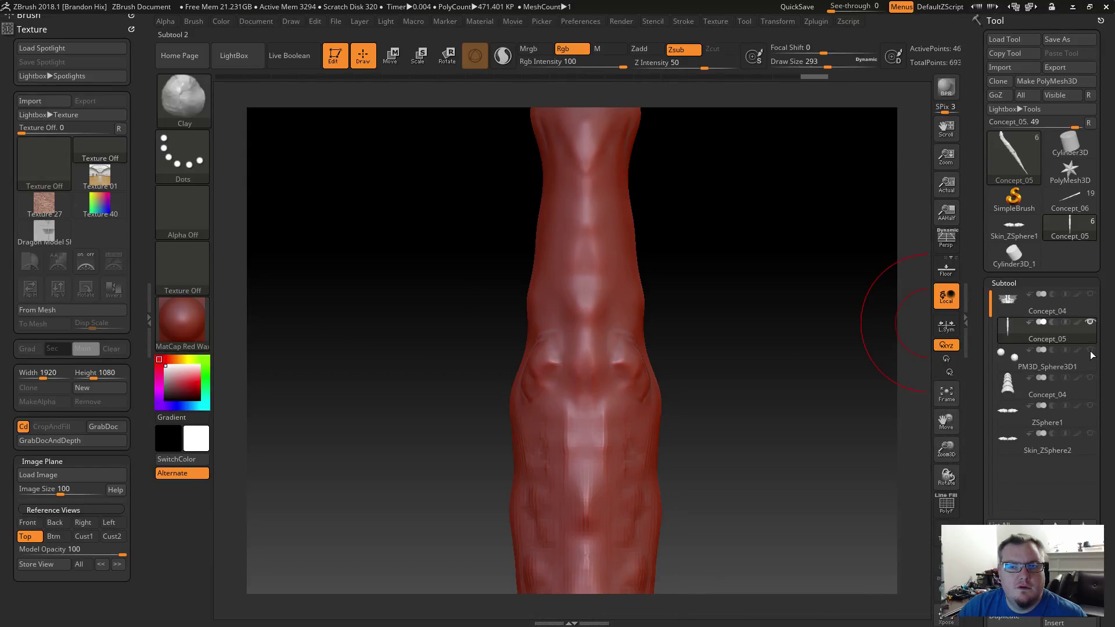
left_click_drag(698, 261, 742, 382)
left_click(1034, 447)
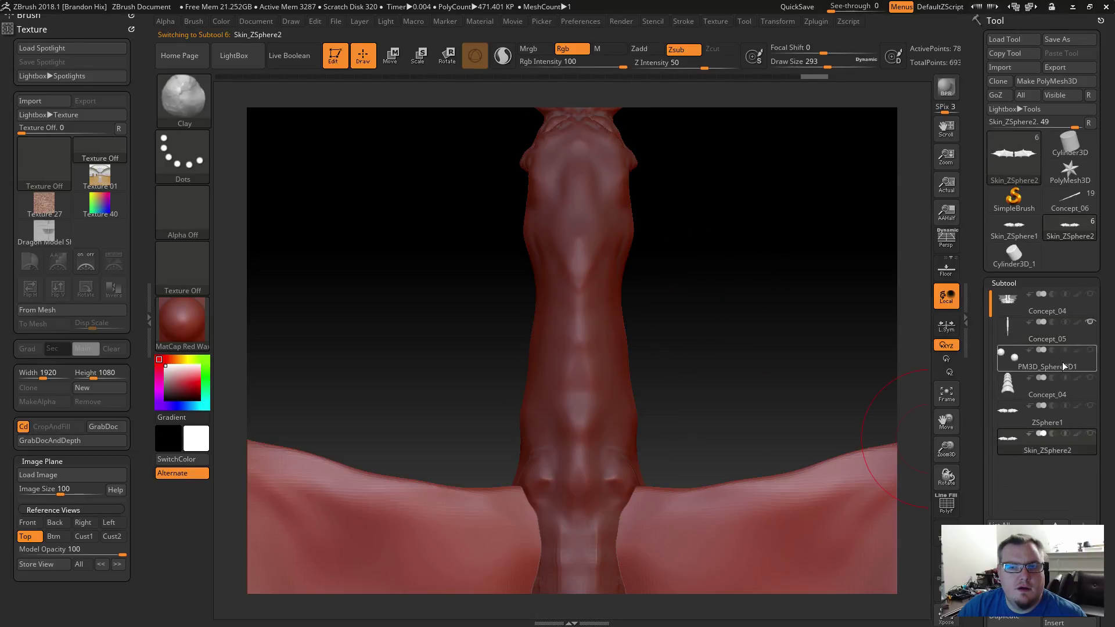
left_click(1083, 332)
mouse_move(1064, 416)
mouse_move(790, 273)
left_mouse_down()
mouse_move(774, 295)
mouse_move(768, 287)
left_mouse_up()
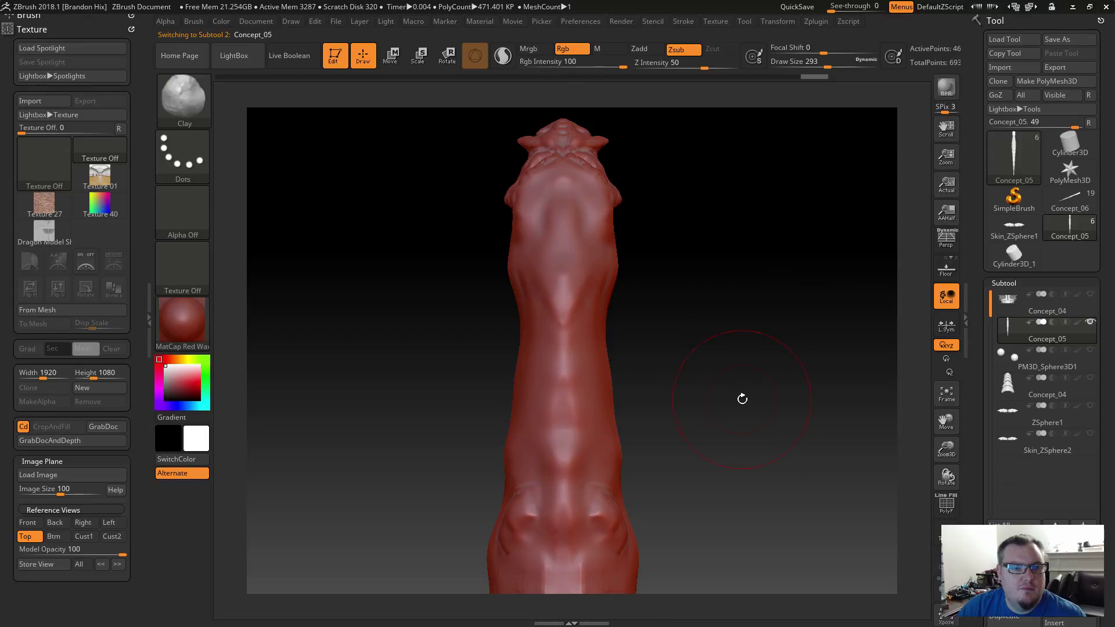
Restore the stored Top reference view of the dragon body and select the Dragon Model Sheet texture.
left_click_drag(743, 399, 703, 388, "alt")
left_click(28, 537)
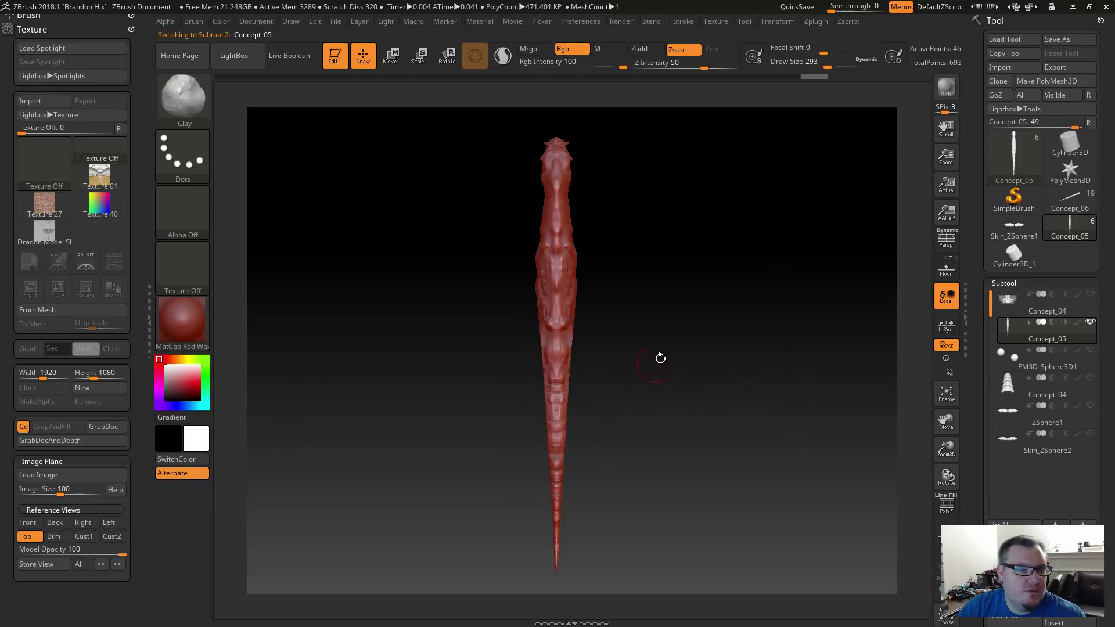
key("shift")
key("shift")
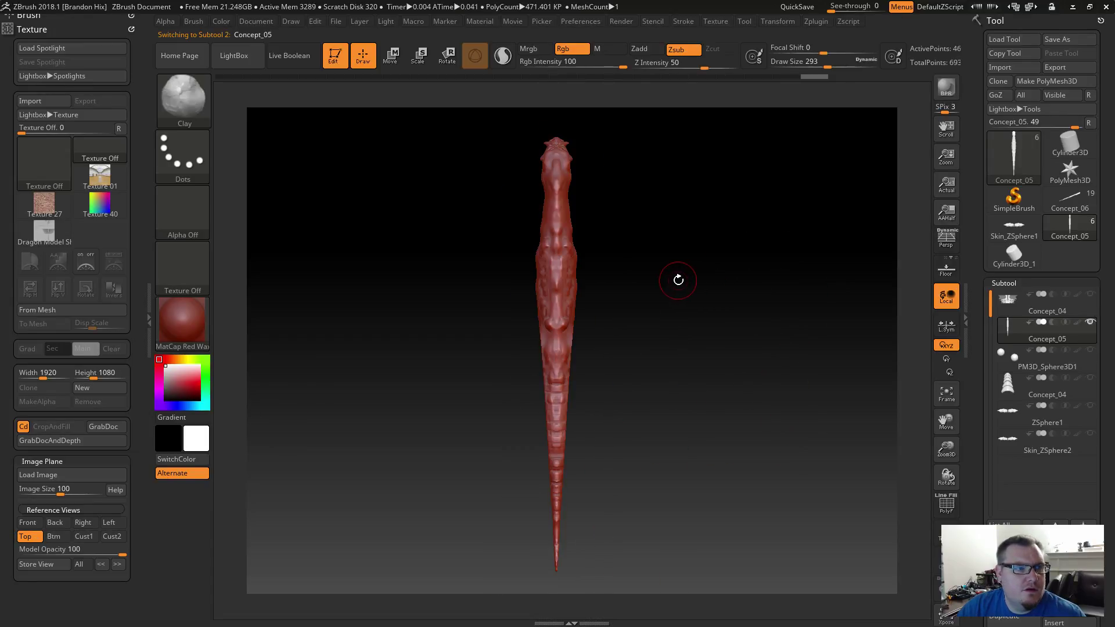
key("shift")
left_click(44, 231)
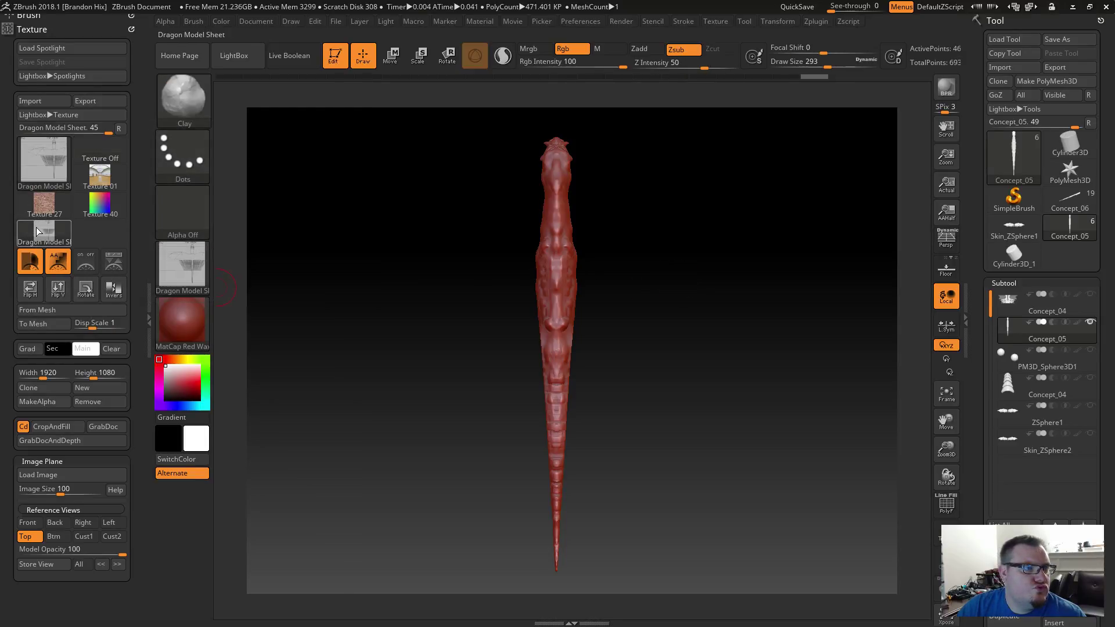
key("shift")
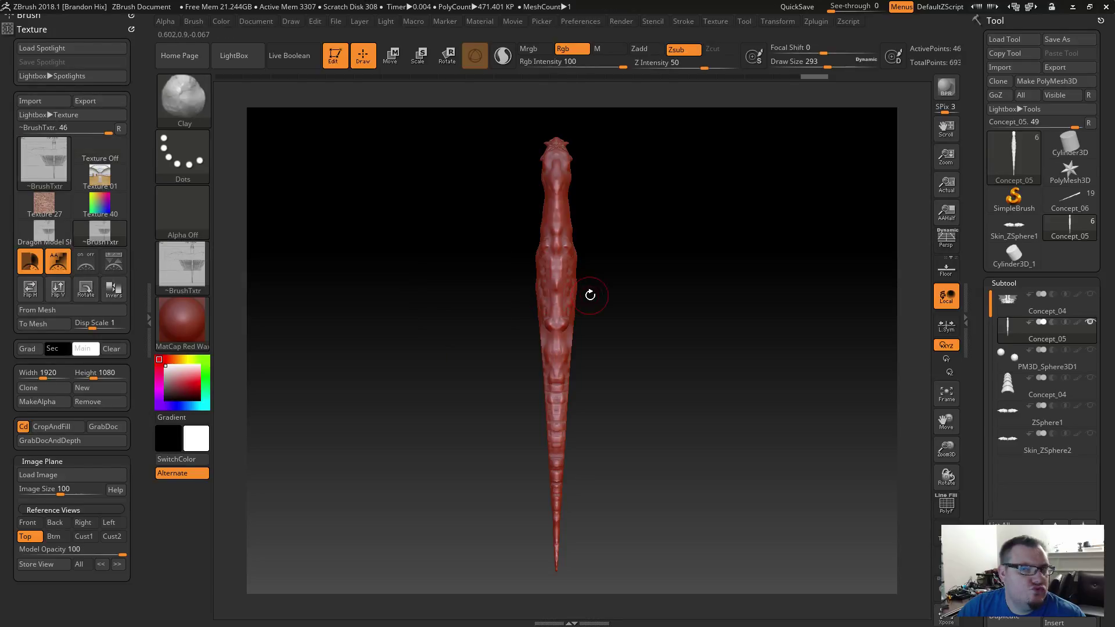
Draw a second copy of the dragon outside edit mode, clear the canvas, and redraw the dragon in edit mode.
key("t")
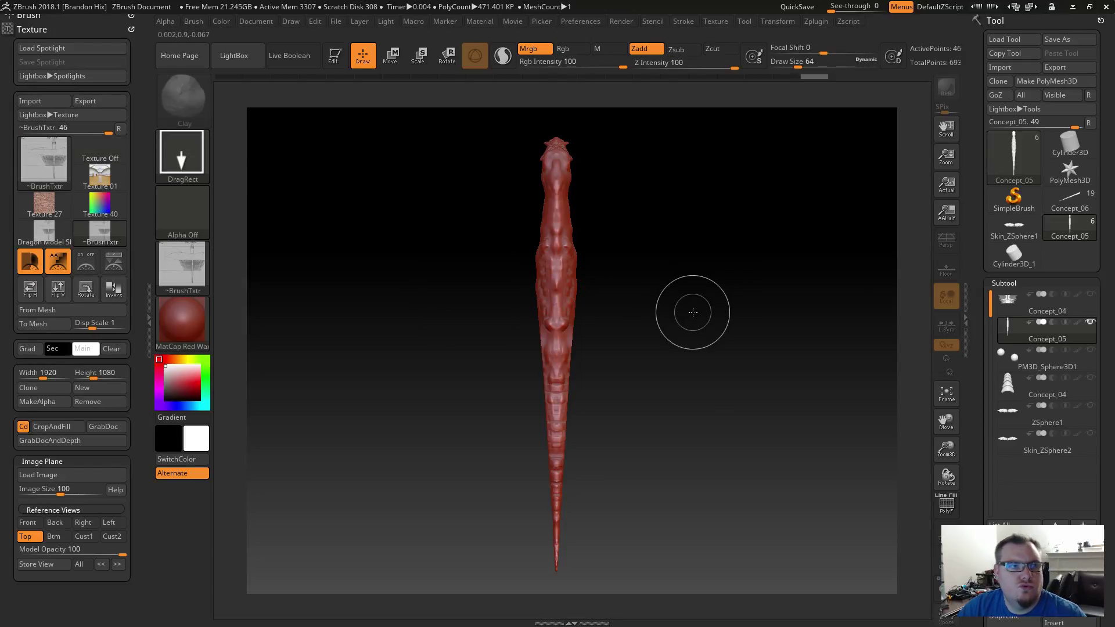
left_click_drag(682, 328, 666, 372)
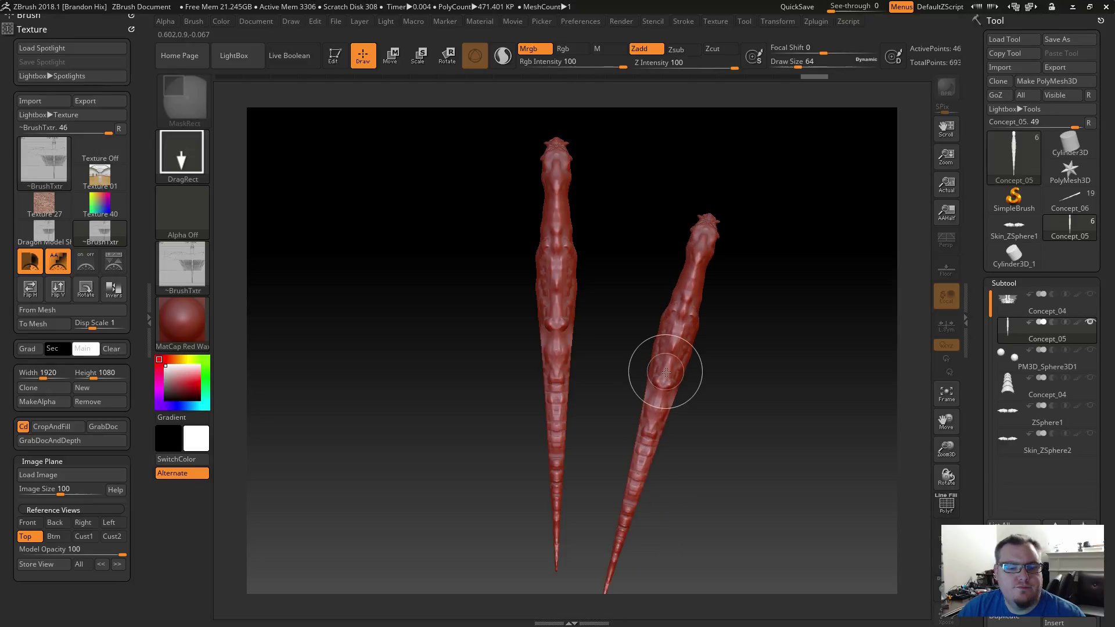
key("ctrl+n")
left_click_drag(588, 305, 585, 334)
key("t")
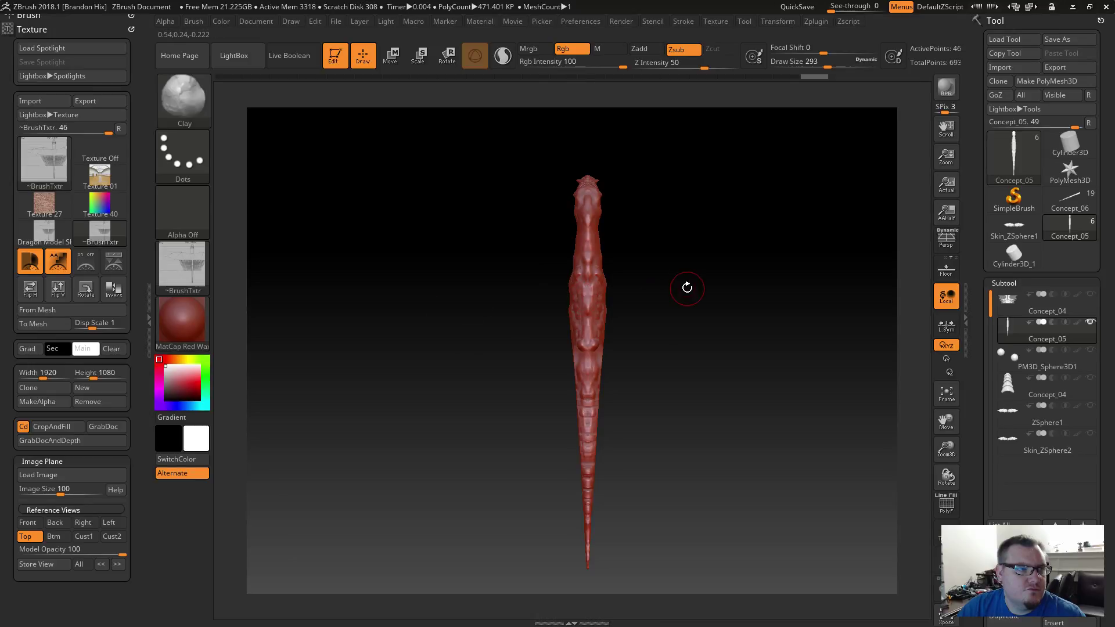
Show the dragon model sheet in Spotlight without LightBox and restore the Top reference view.
left_click_drag(687, 287, 685, 286)
left_click(112, 264)
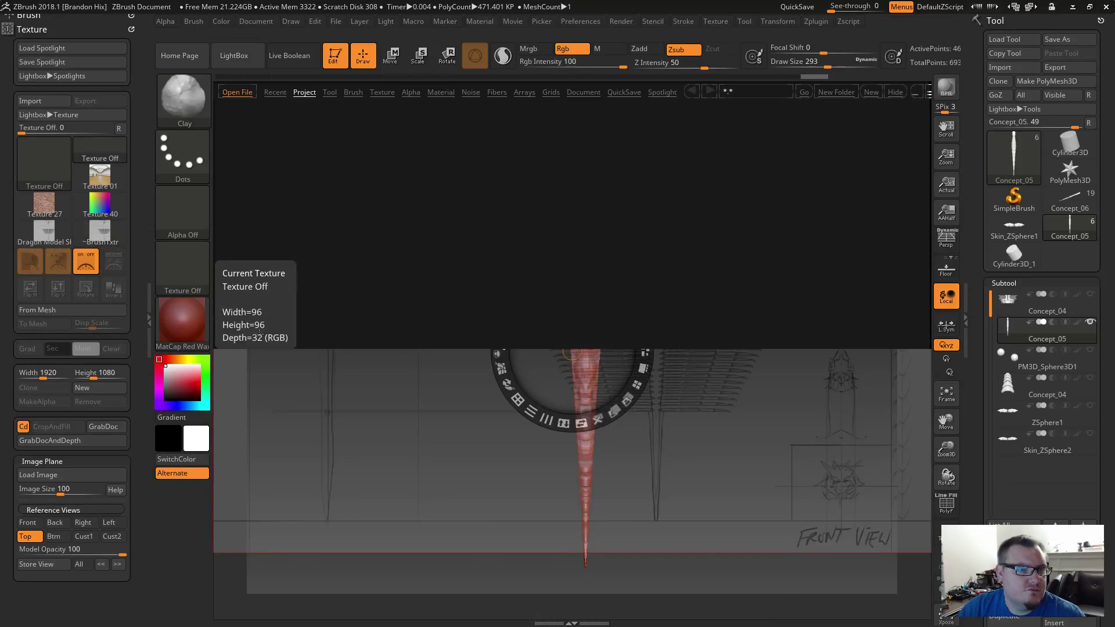
key("comma")
key("F1")
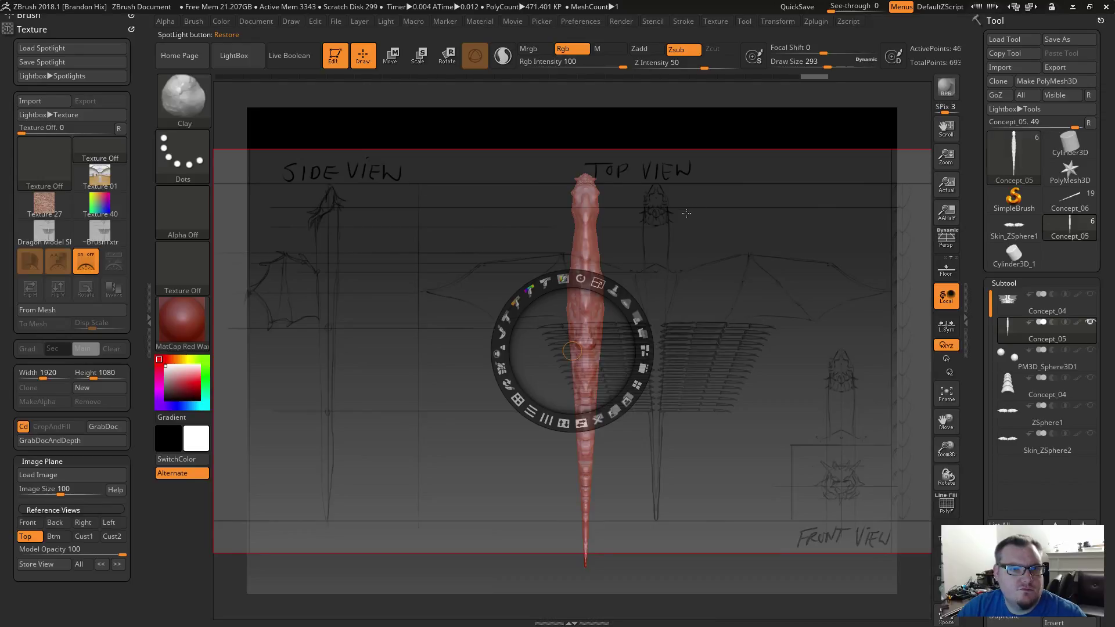
left_click(22, 538)
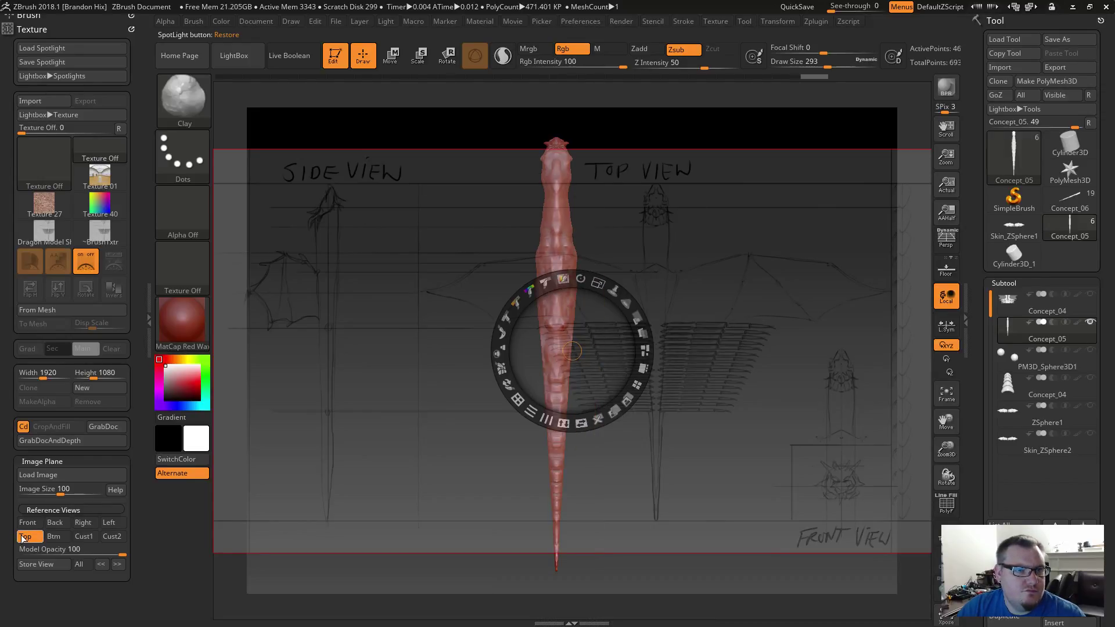
Move and enlarge the model sheet until its top-view drawing matches the dragon body's centre and length, and hide the Spotlight dial.
left_click(734, 293)
left_click_drag(734, 293, 633, 281)
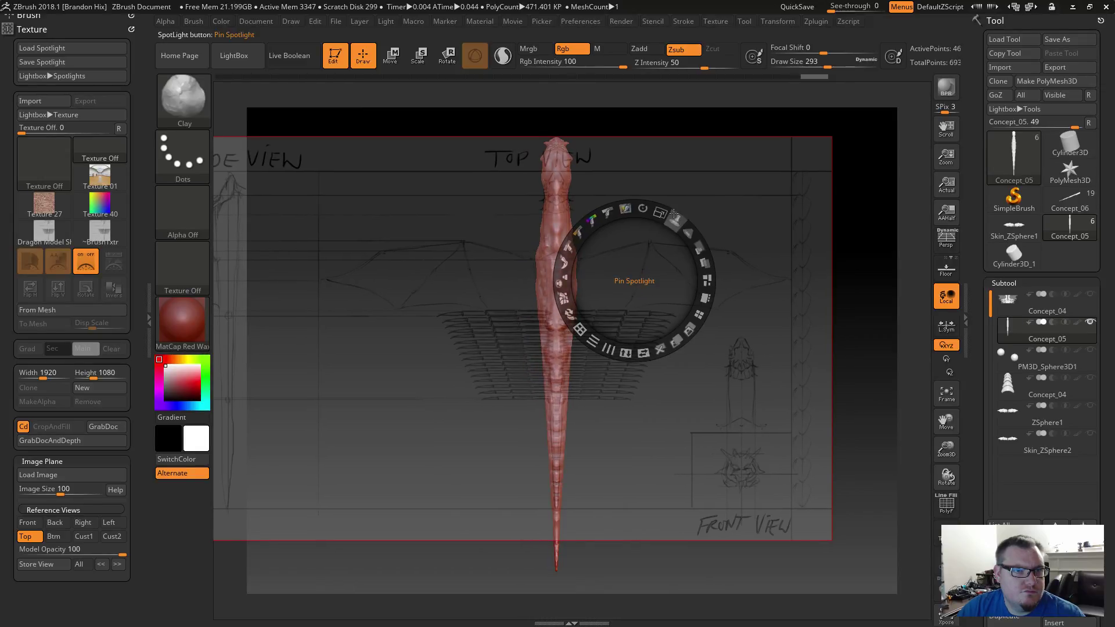
left_click_drag(662, 214, 692, 244)
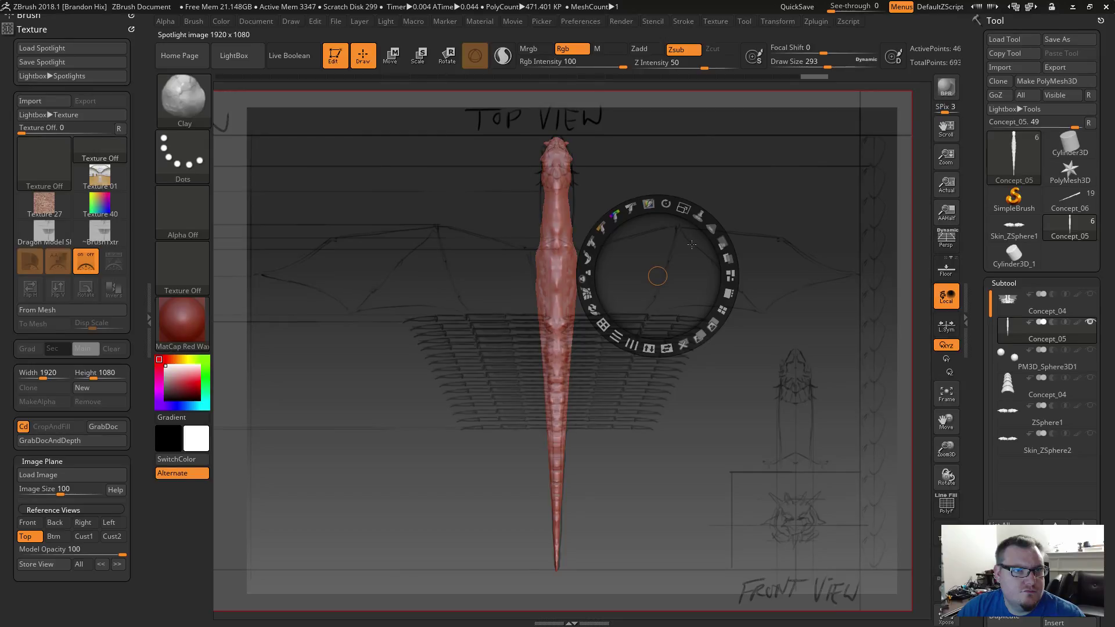
key("z")
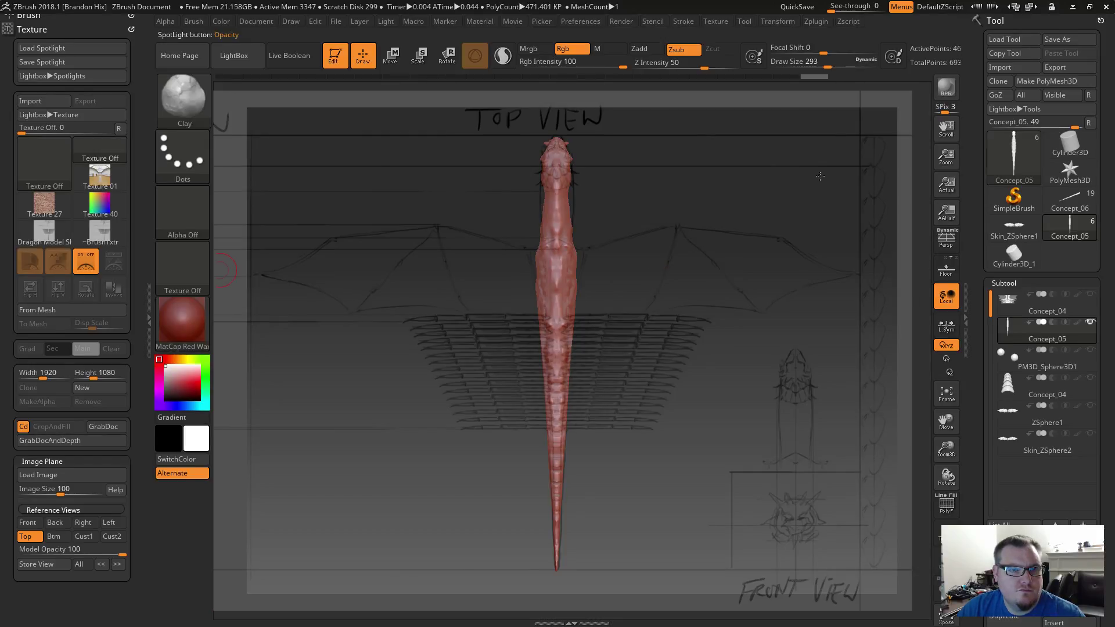
key("shift+z")
key("shift+z")
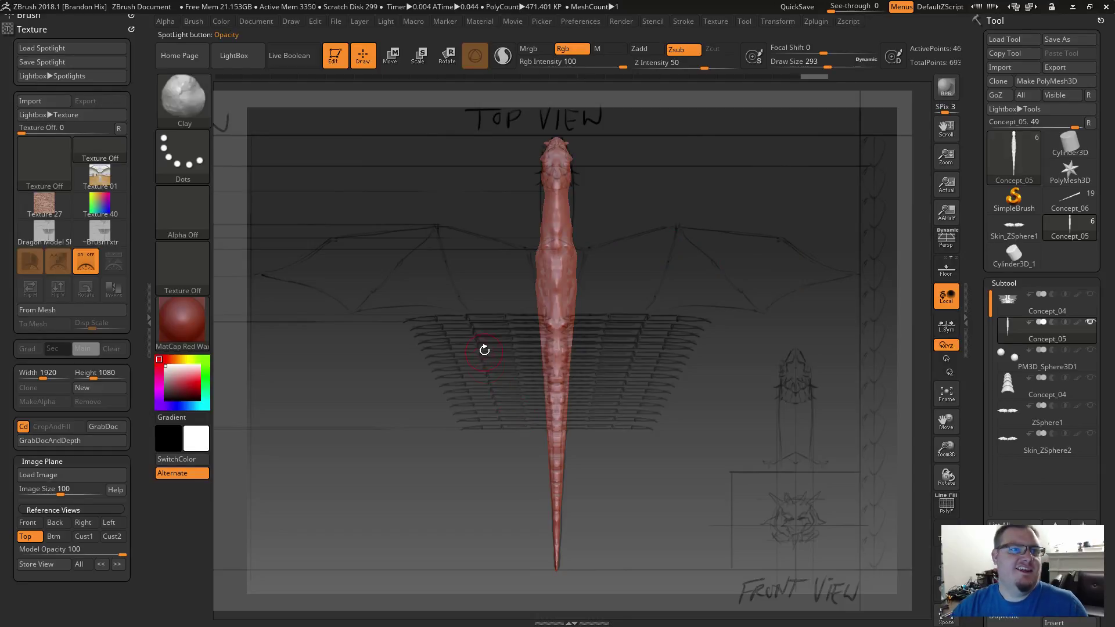
Save the tool as Concept_05 in the Dragon Concepts folder, overwriting the existing file.
left_click(1063, 41)
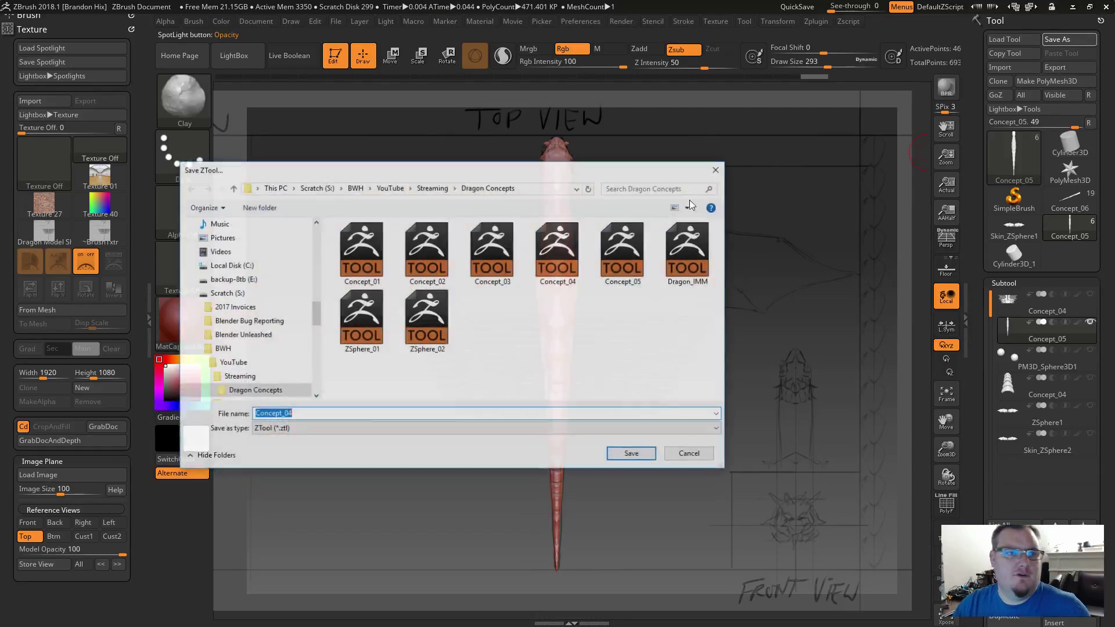
double_click(623, 256)
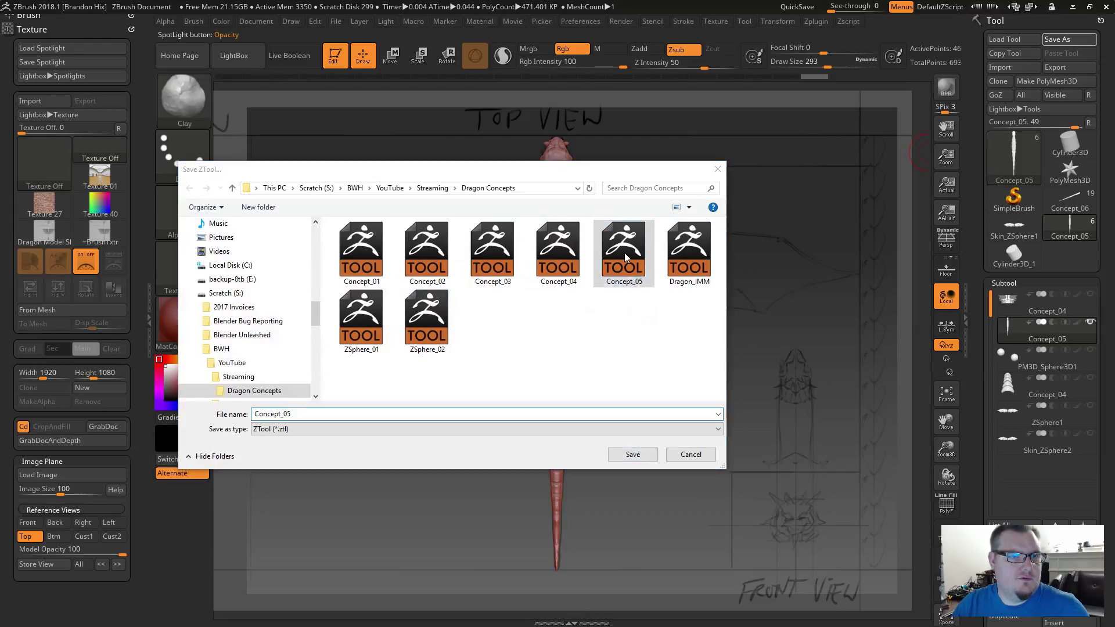
left_click(590, 316)
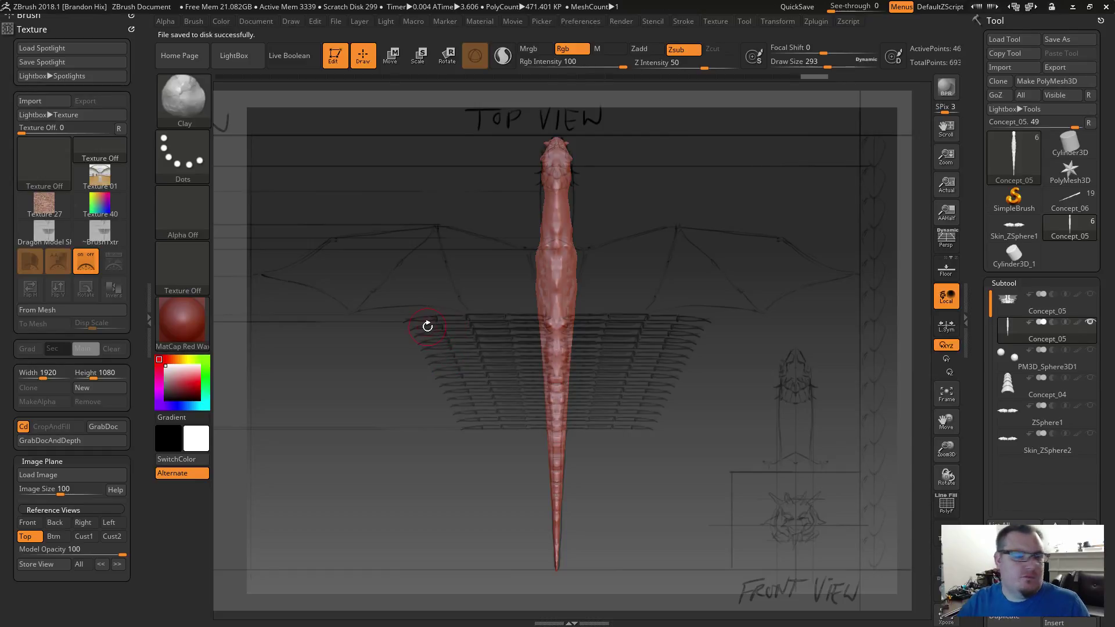
Clip one side of the neck with a ClipCurve line from the head down to the shoulder, following the top-view drawing.
key("ctrl+shift")
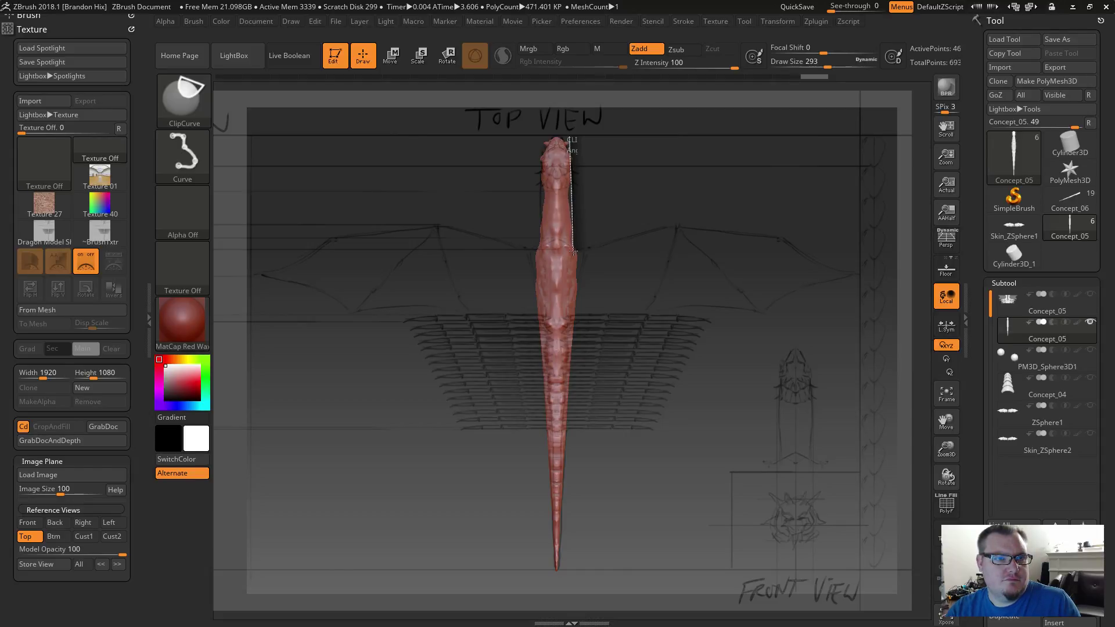
left_click_drag(574, 251, 574, 252, "ctrl+shift")
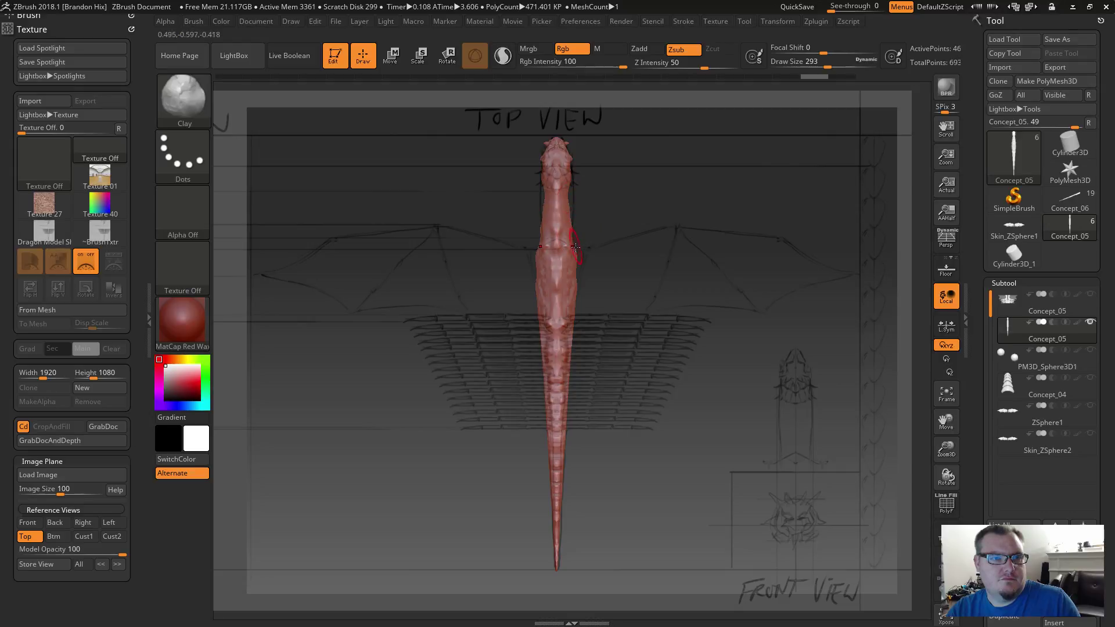
Try to clip the other side of the neck with a ClipCurve line running from the shoulder up past the head.
key("ctrl+shift")
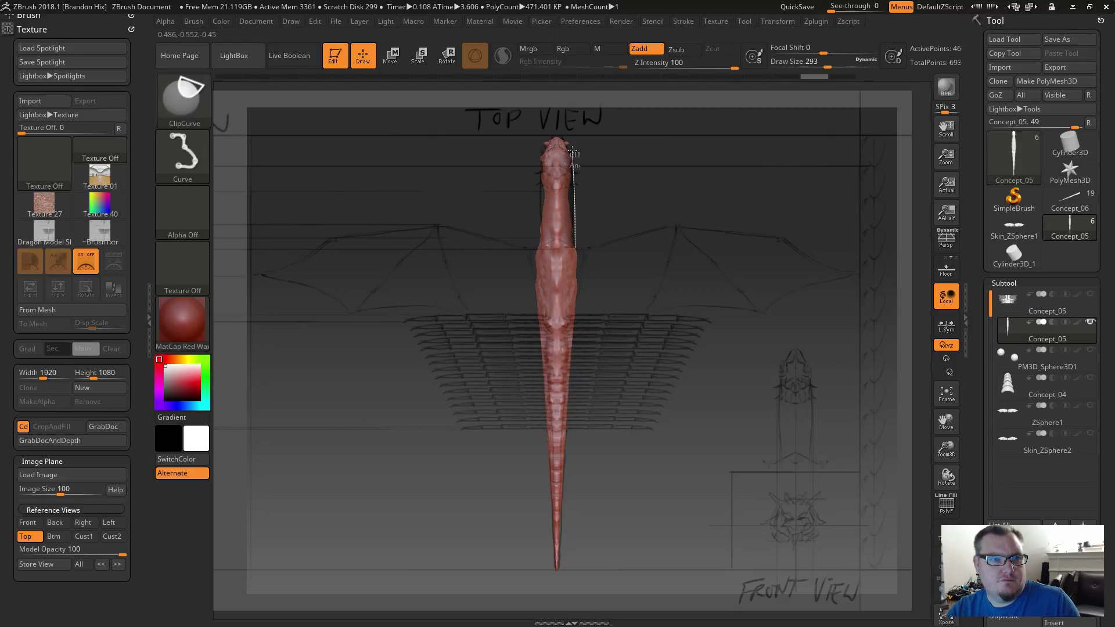
left_click_drag(565, 128, 567, 120, "ctrl+shift")
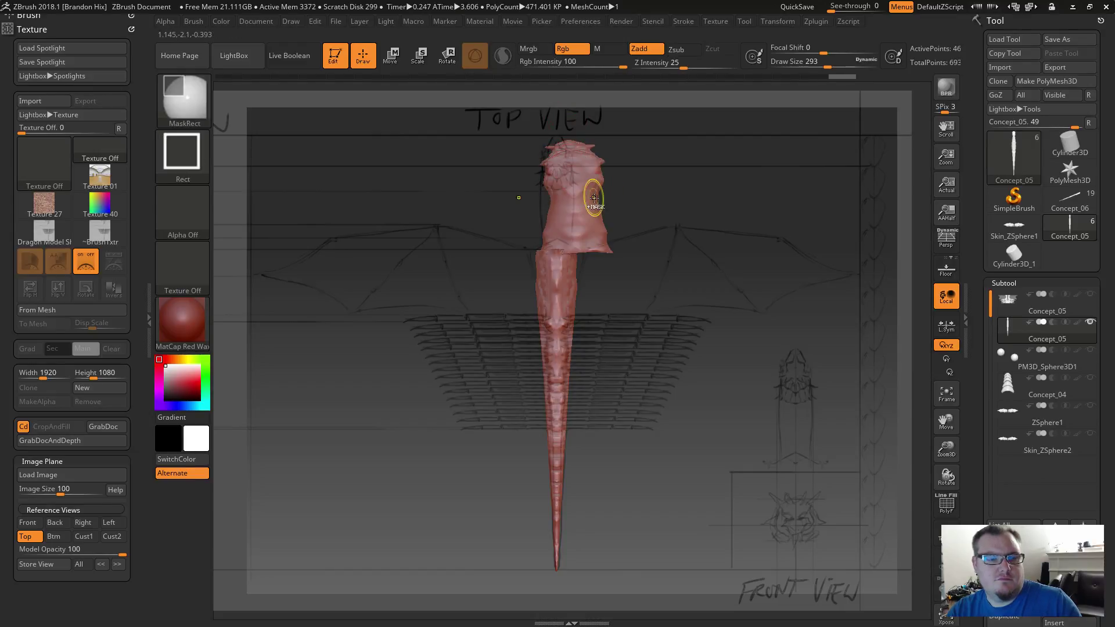
key("ctrl+z")
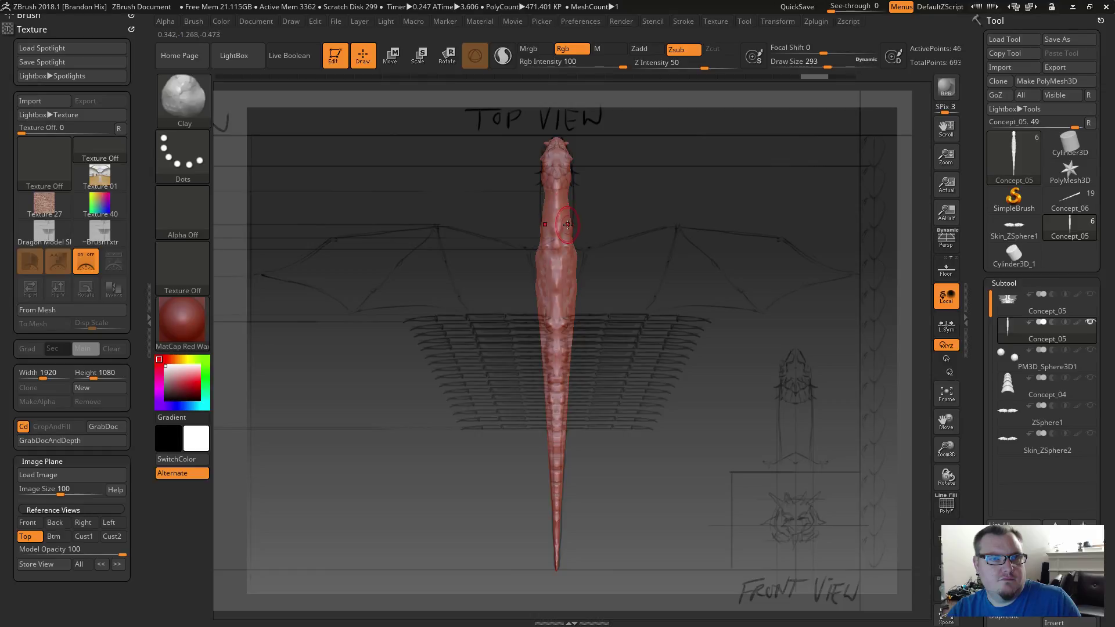
Hide the Spotlight model sheet and close the open holes in the dragon's body mesh.
left_click_drag(623, 196, 600, 194)
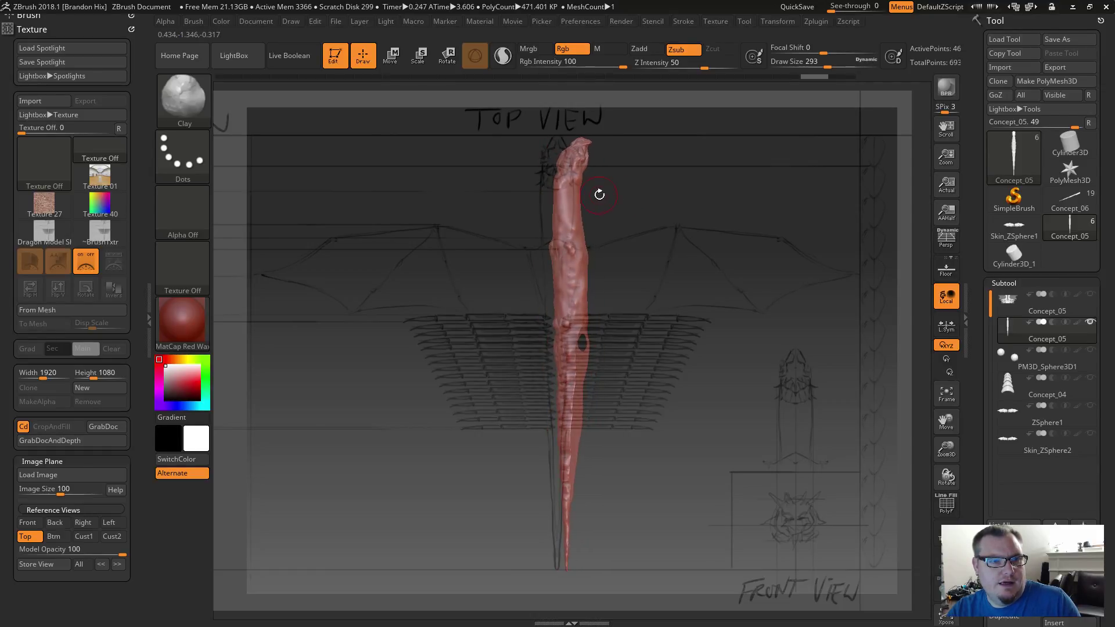
left_click_drag(636, 419, 705, 441, "alt")
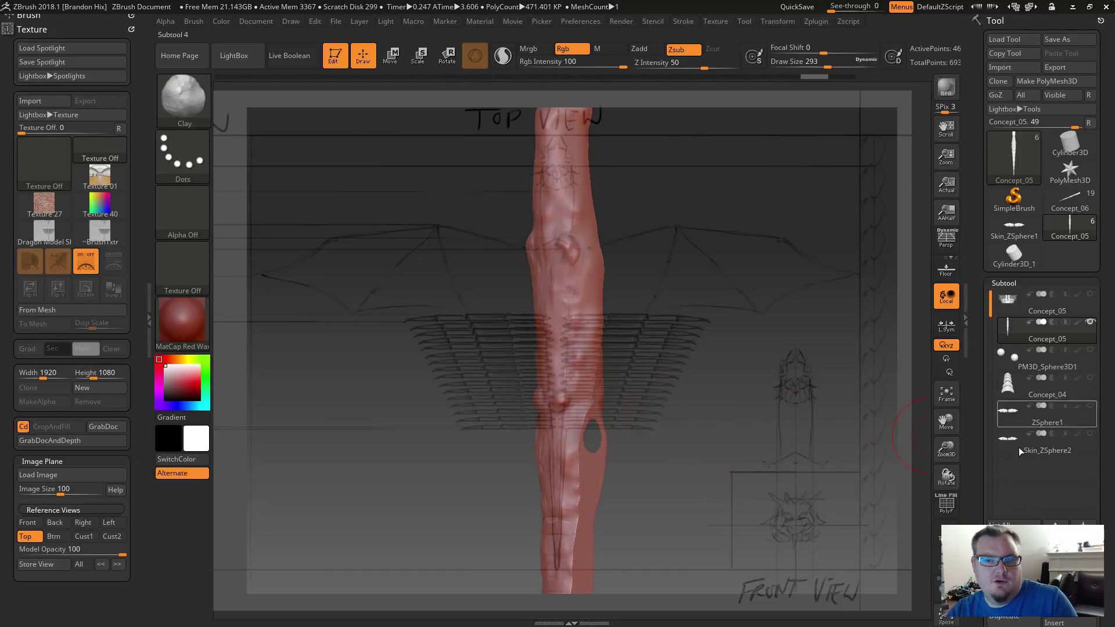
left_click_drag(980, 475, 972, 357)
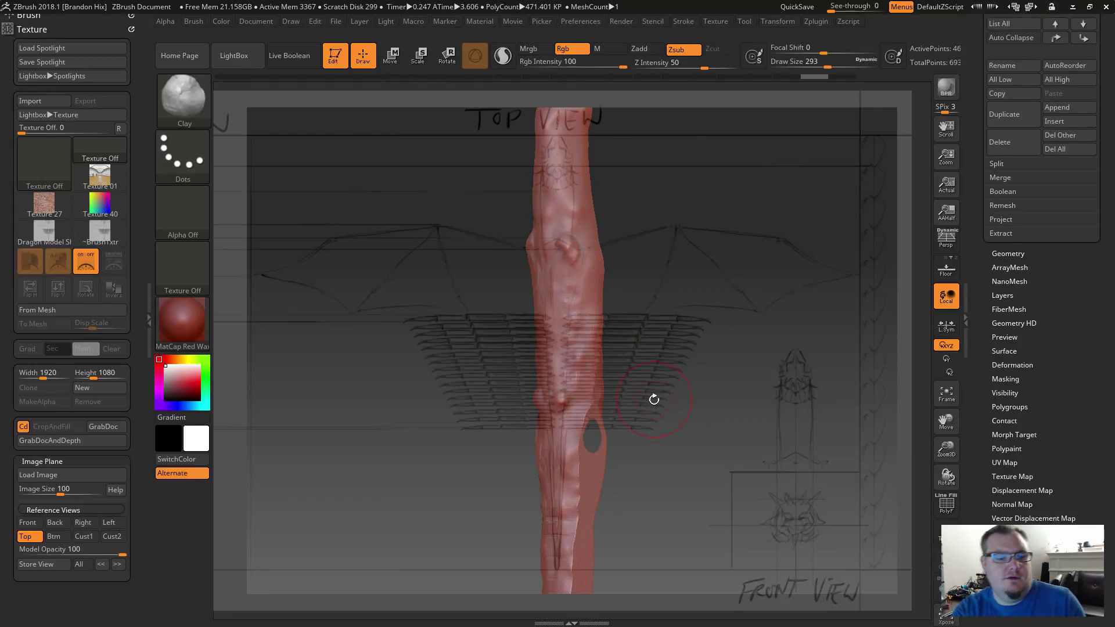
key("shift+z")
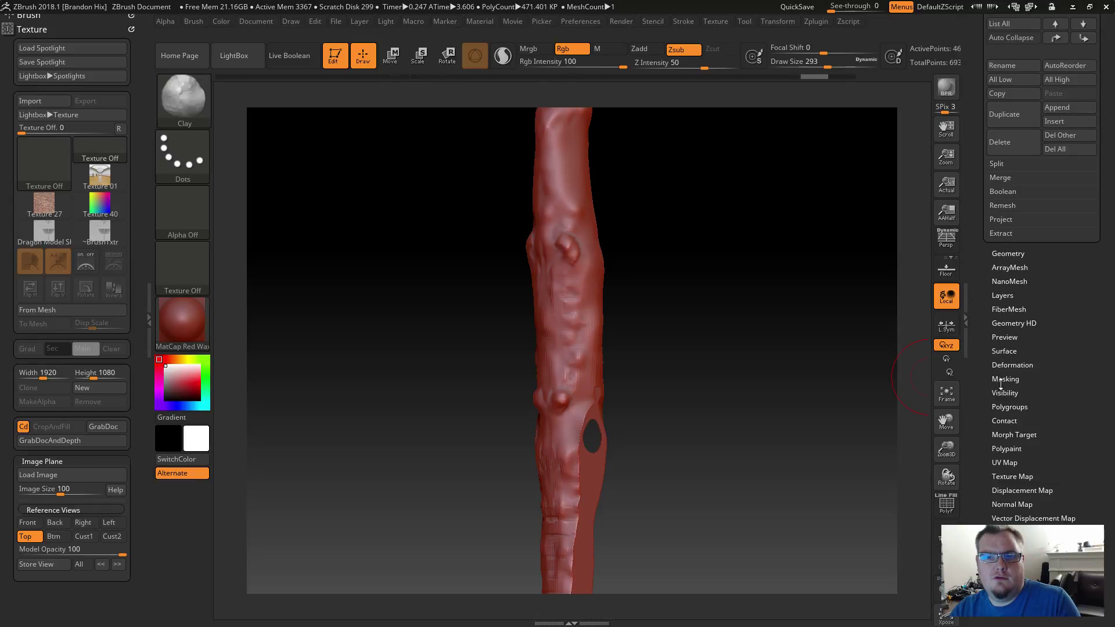
left_click(1008, 253)
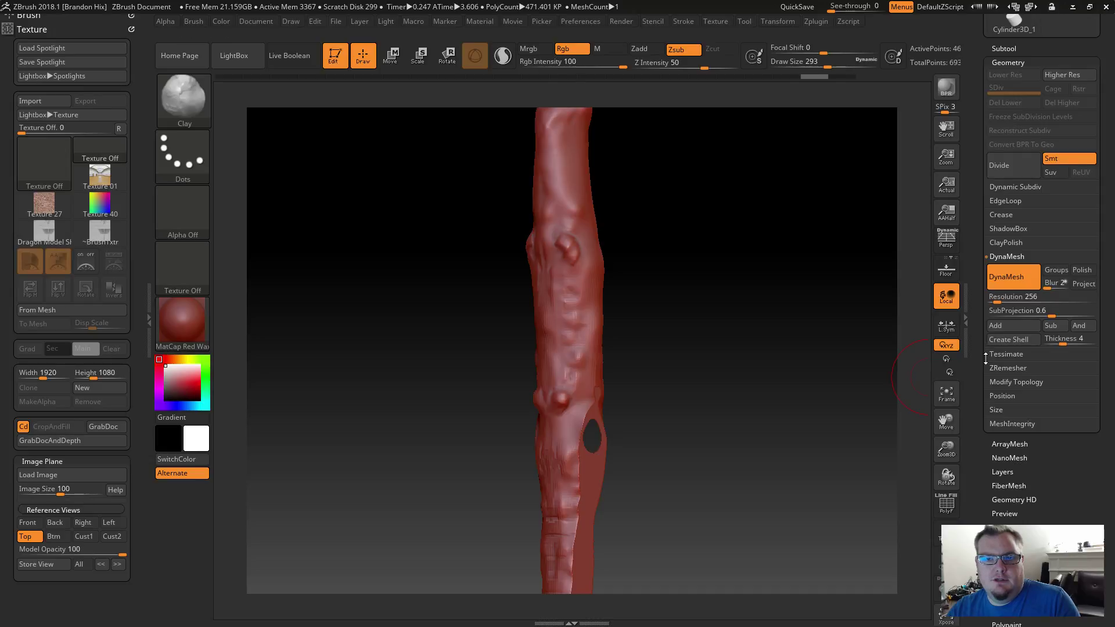
left_click(1014, 381)
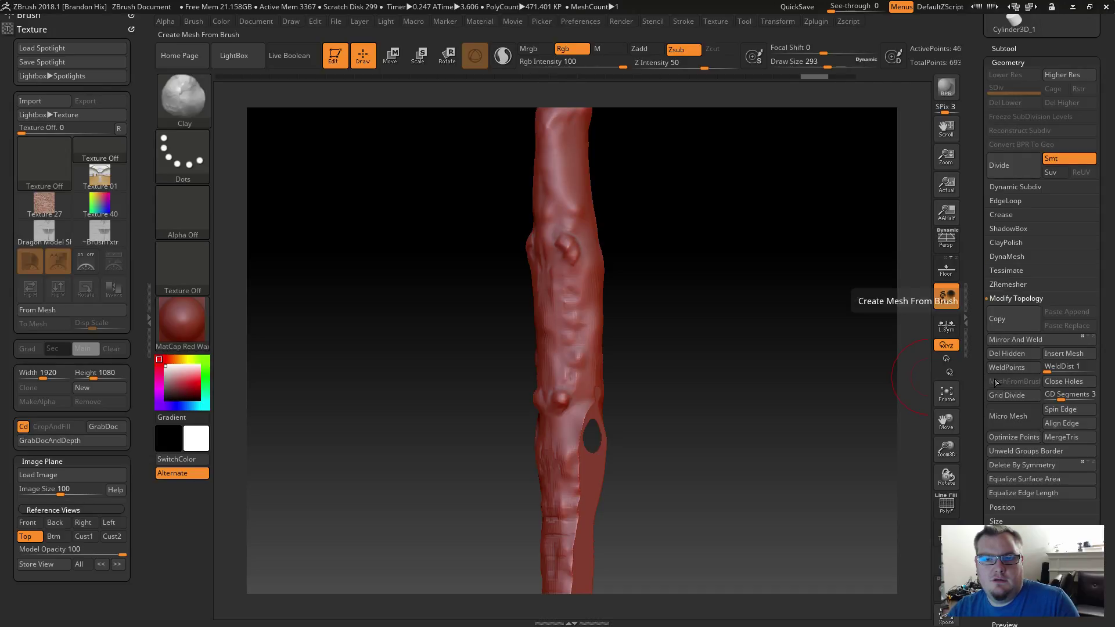
left_click(1064, 382)
left_click_drag(825, 429, 704, 435)
key("shift")
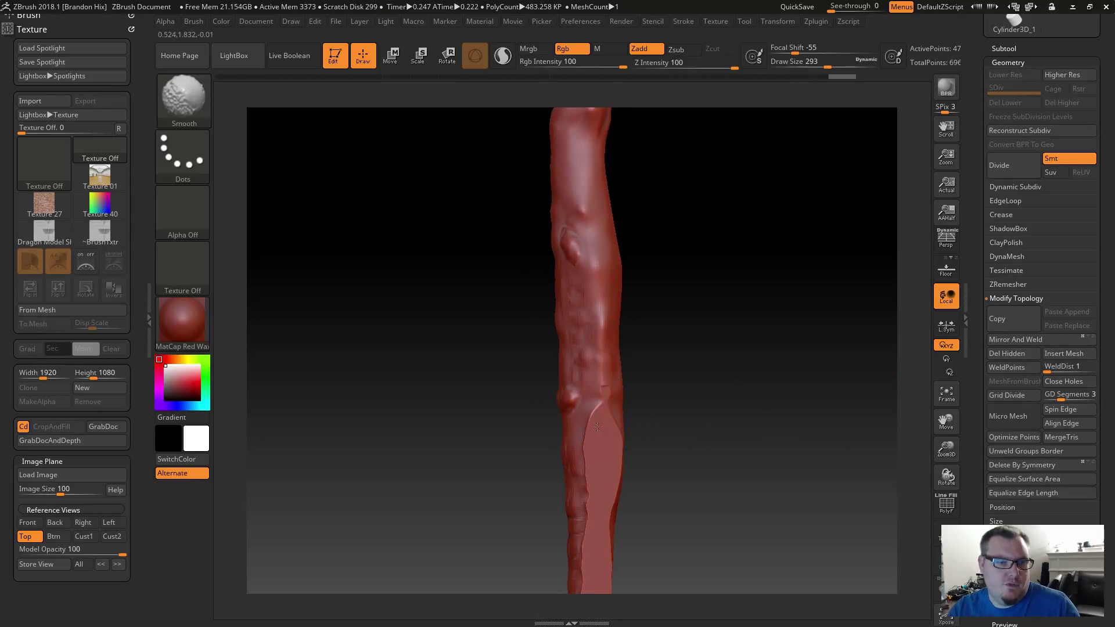
left_click_drag(665, 479, 700, 461)
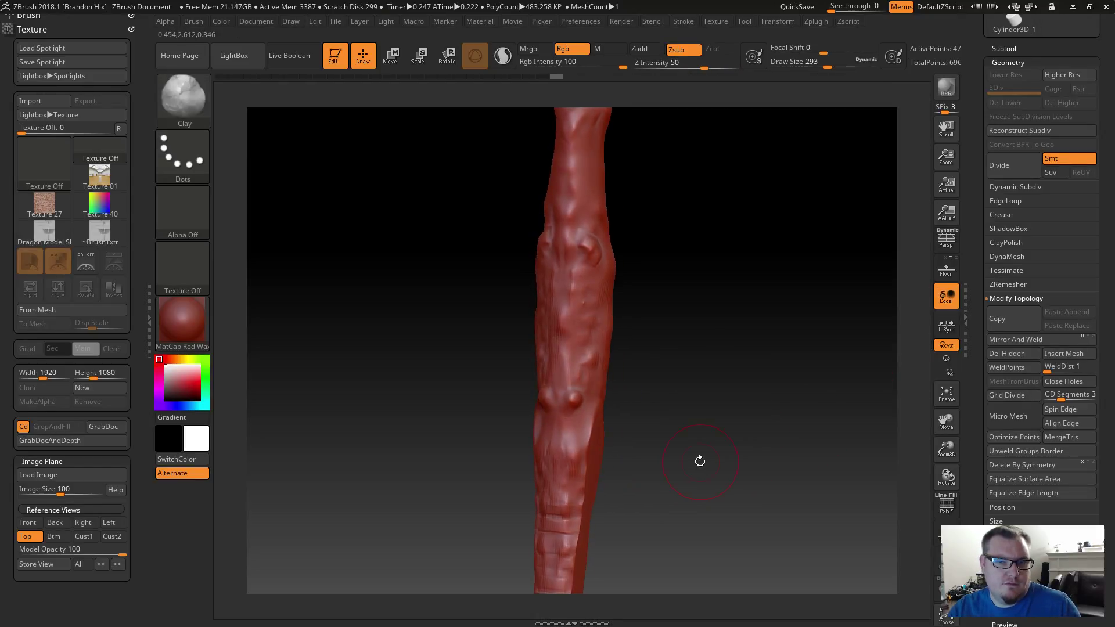
left_click_drag(688, 502, 695, 424)
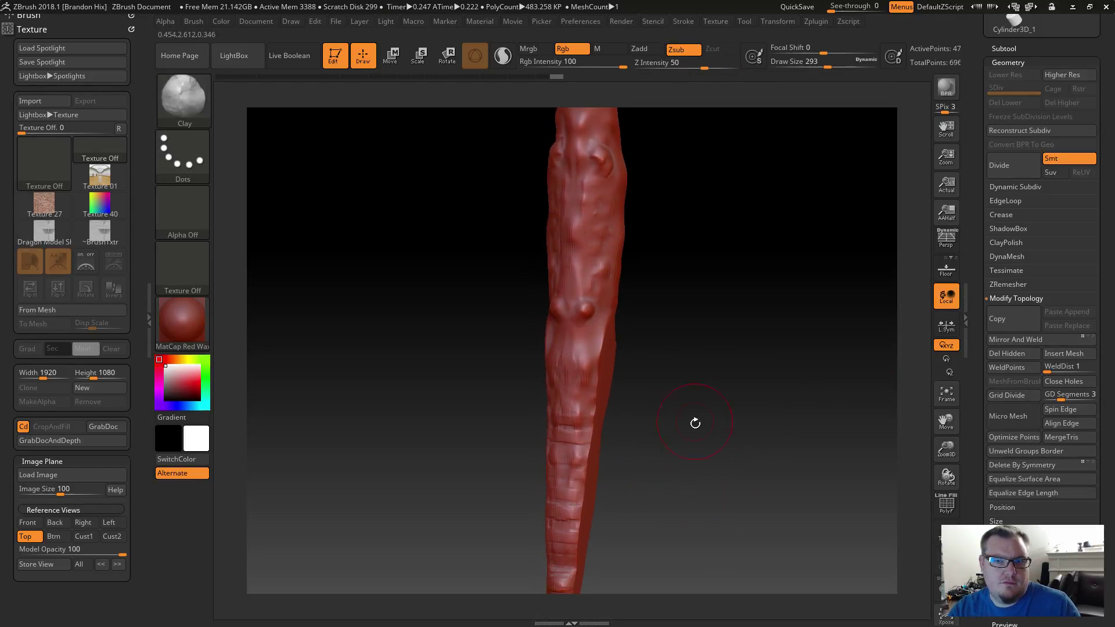
Remesh the dragon body with DynaMesh at resolution 128 and smooth the clipped edge below the hip.
left_click(1013, 257)
left_click_drag(754, 369, 743, 357)
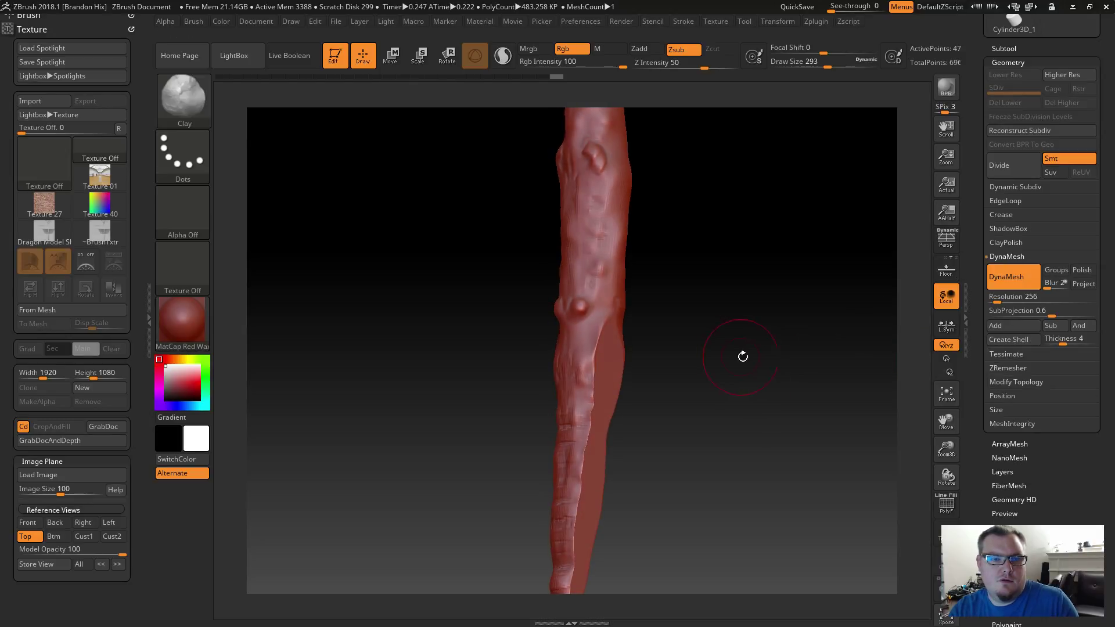
left_click(1001, 301)
type("128")
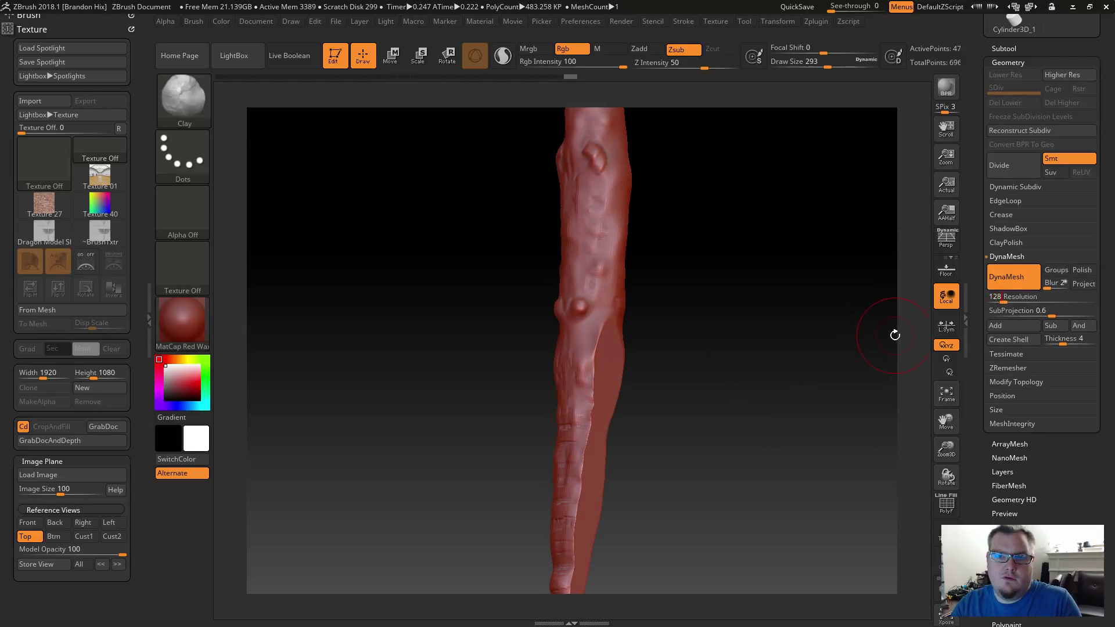
left_click_drag(827, 359, 740, 379)
key("shift")
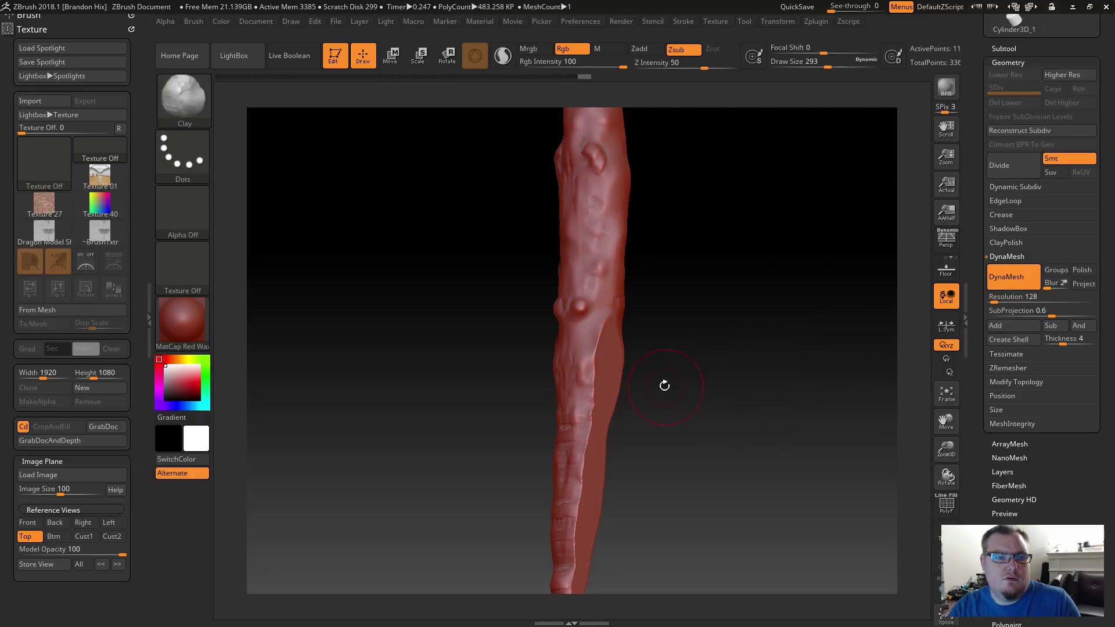
key("shift")
left_click_drag(621, 330, 604, 349, "shift")
left_click_drag(622, 418, 652, 378, "ctrl")
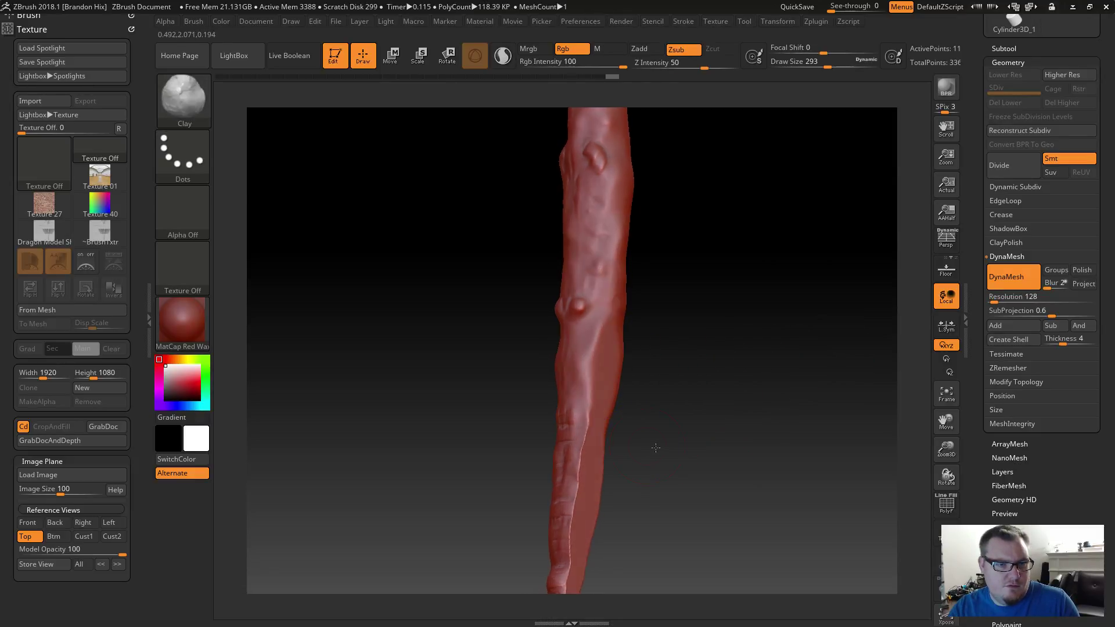
Smooth the hard clipped edges and ridges along the tail, hips and lower body.
mouse_move(635, 485)
left_mouse_down()
mouse_move(651, 316)
mouse_move(652, 399)
mouse_move(609, 436)
mouse_move(598, 498)
mouse_move(627, 421)
mouse_move(617, 480)
left_mouse_up()
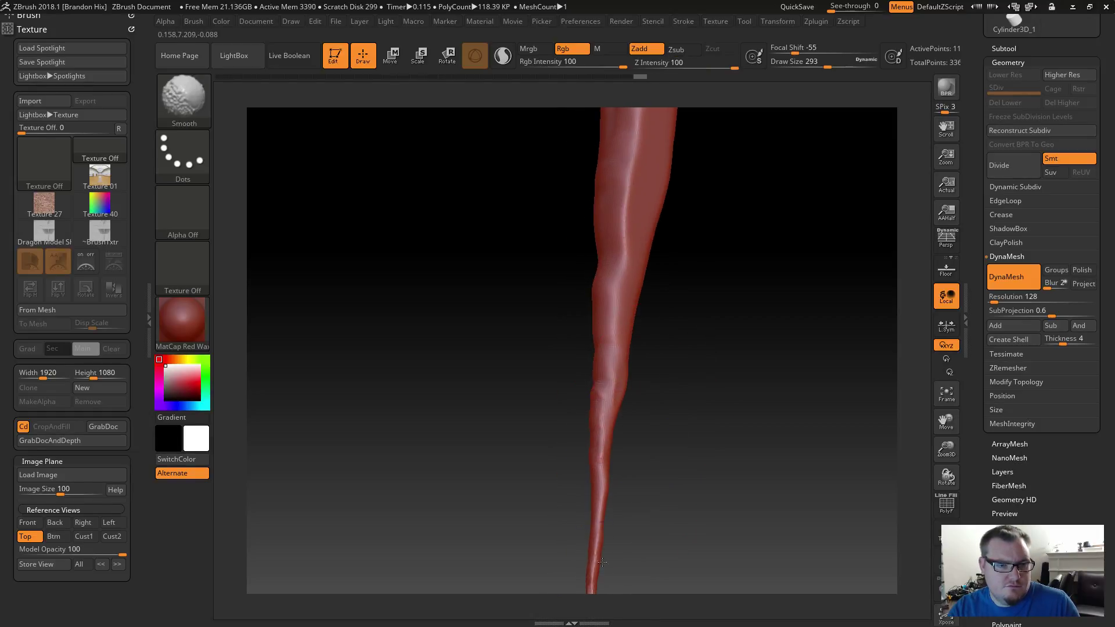
left_click_drag(602, 562, 655, 482)
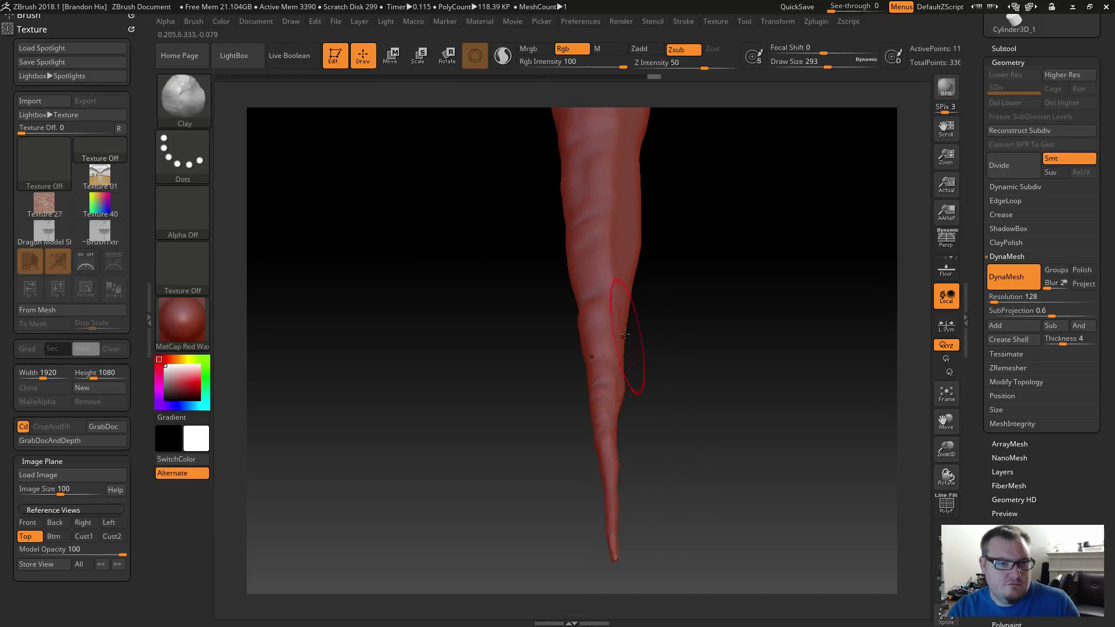
left_click_drag(684, 222, 671, 411, "alt")
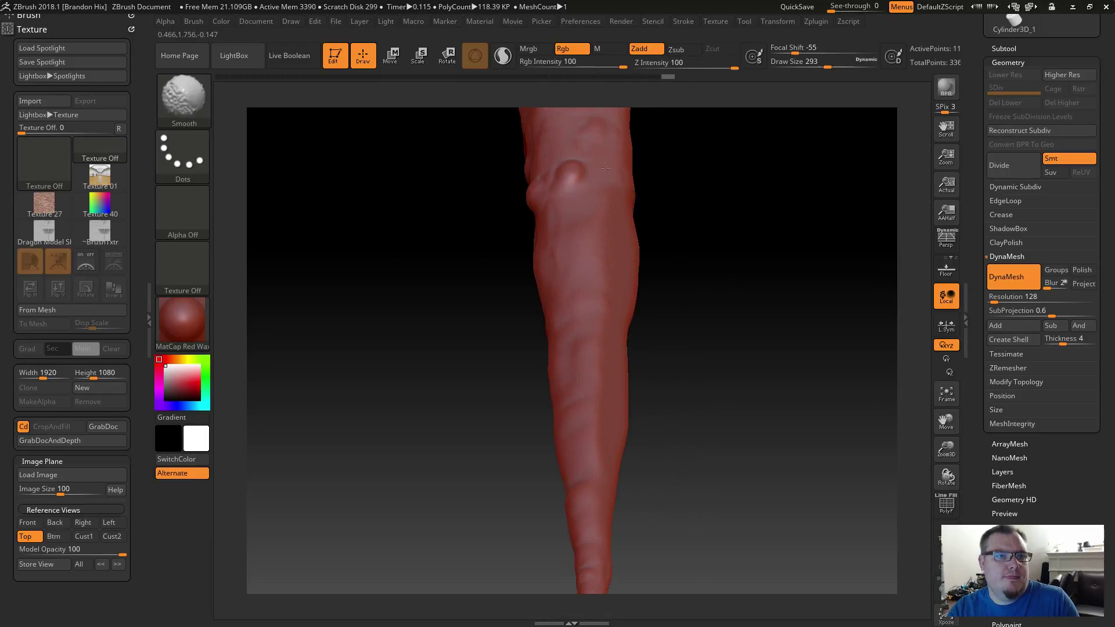
mouse_move(667, 229)
left_mouse_down()
mouse_move(664, 398)
mouse_move(655, 263)
mouse_move(636, 330)
mouse_move(593, 299)
mouse_move(580, 415)
left_mouse_up()
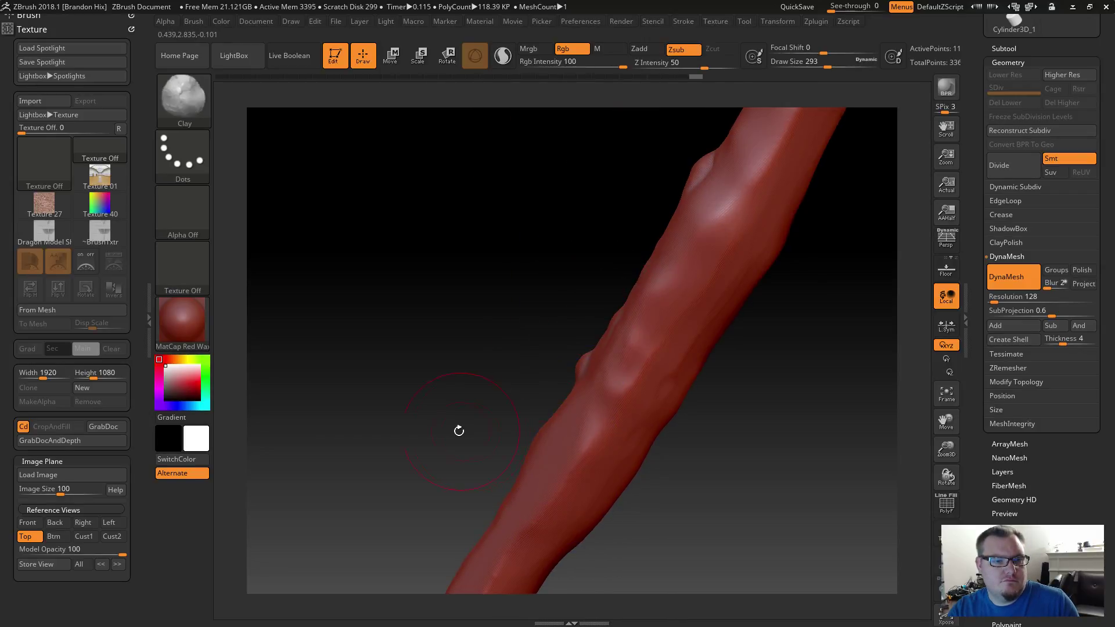
left_click_drag(458, 428, 508, 236)
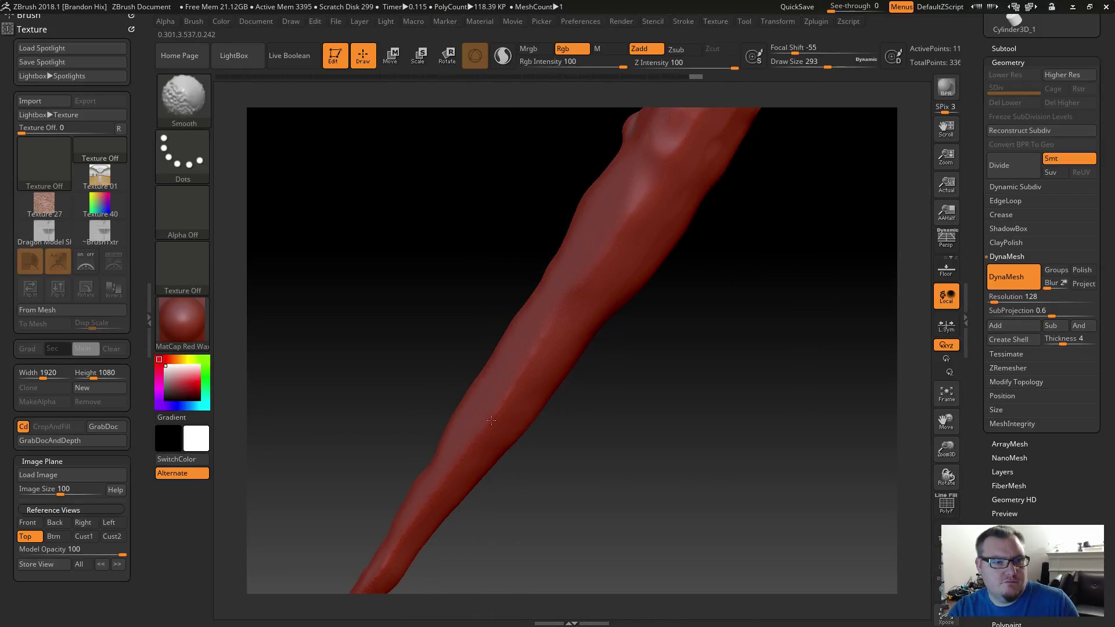
mouse_move(410, 356)
left_mouse_down()
mouse_move(435, 266)
mouse_move(418, 339)
mouse_move(472, 216)
left_mouse_up()
Try to clip the side of the neck with a ClipCurve line from above the shoulder to the upper neck.
mouse_move(477, 367)
left_mouse_down()
mouse_move(413, 314)
mouse_move(406, 344)
mouse_move(464, 325)
mouse_move(481, 307)
mouse_move(475, 329)
mouse_move(431, 359)
mouse_move(400, 356)
mouse_move(336, 269)
mouse_move(392, 263)
mouse_move(385, 286)
mouse_move(446, 291)
mouse_move(438, 311)
mouse_move(465, 426)
mouse_move(460, 368)
mouse_move(465, 418)
mouse_move(385, 291)
mouse_move(472, 356)
mouse_move(464, 326)
mouse_move(486, 249)
mouse_move(446, 418)
mouse_move(477, 339)
left_mouse_up()
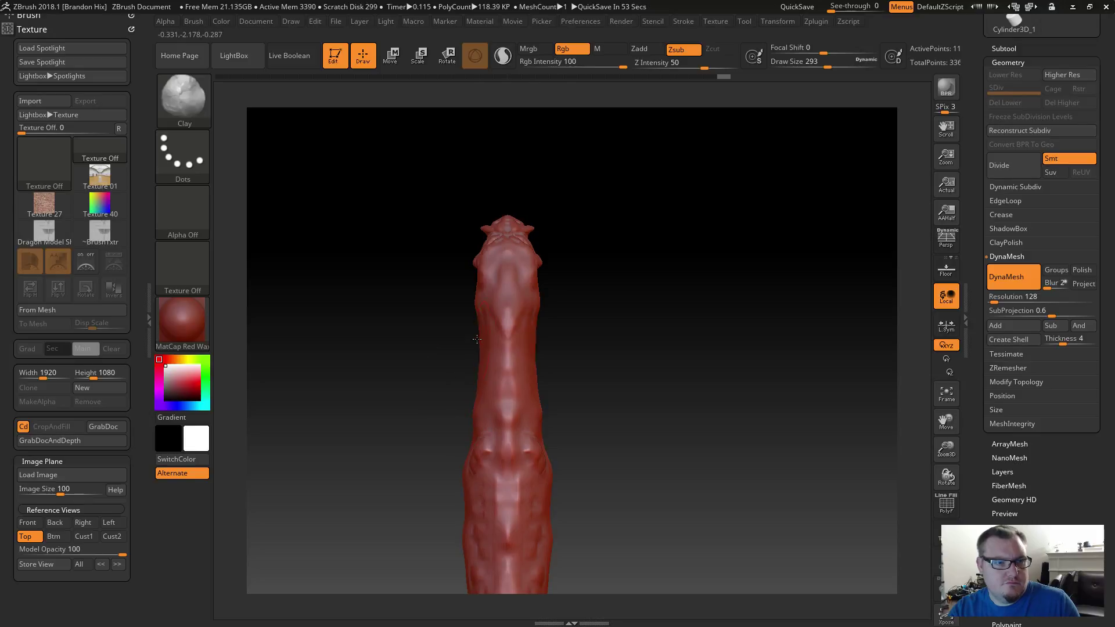
key("ctrl+z")
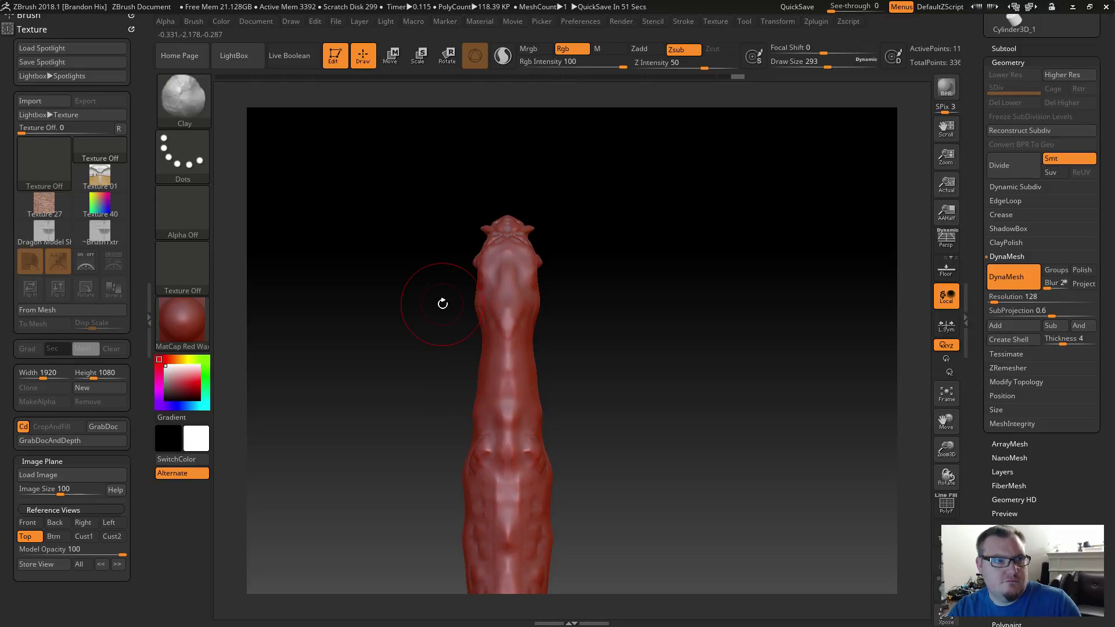
mouse_move(593, 284)
left_mouse_down("alt")
mouse_move(602, 331)
mouse_move(661, 356)
mouse_move(561, 314)
left_mouse_up("alt")
left_click_drag(497, 466, 479, 299, "ctrl+shift")
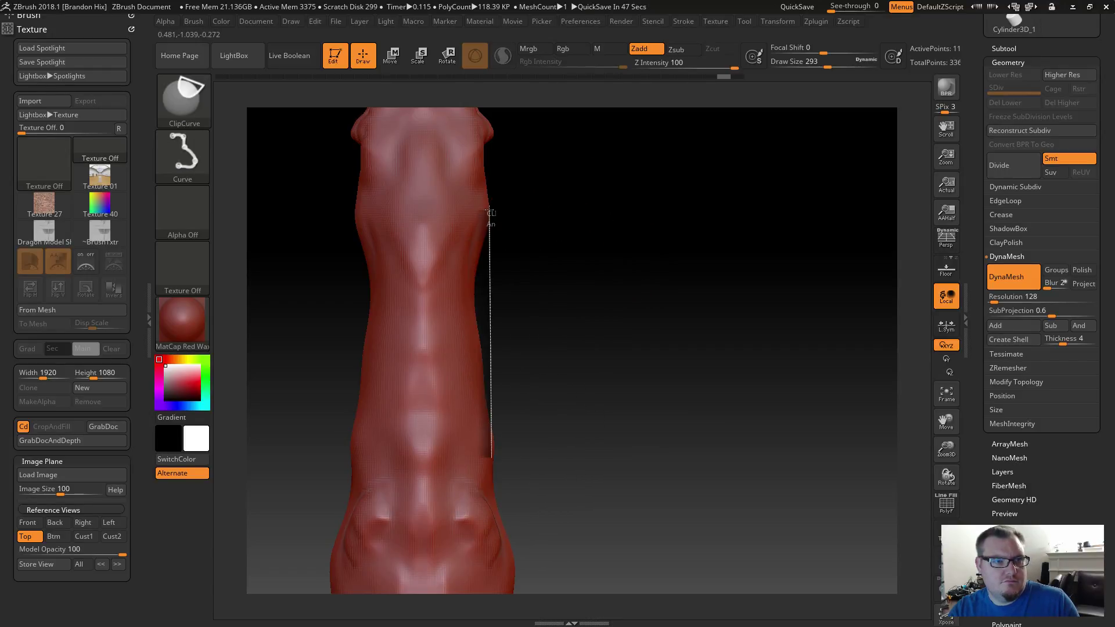
left_click_drag(488, 204, 486, 207, "ctrl+shift")
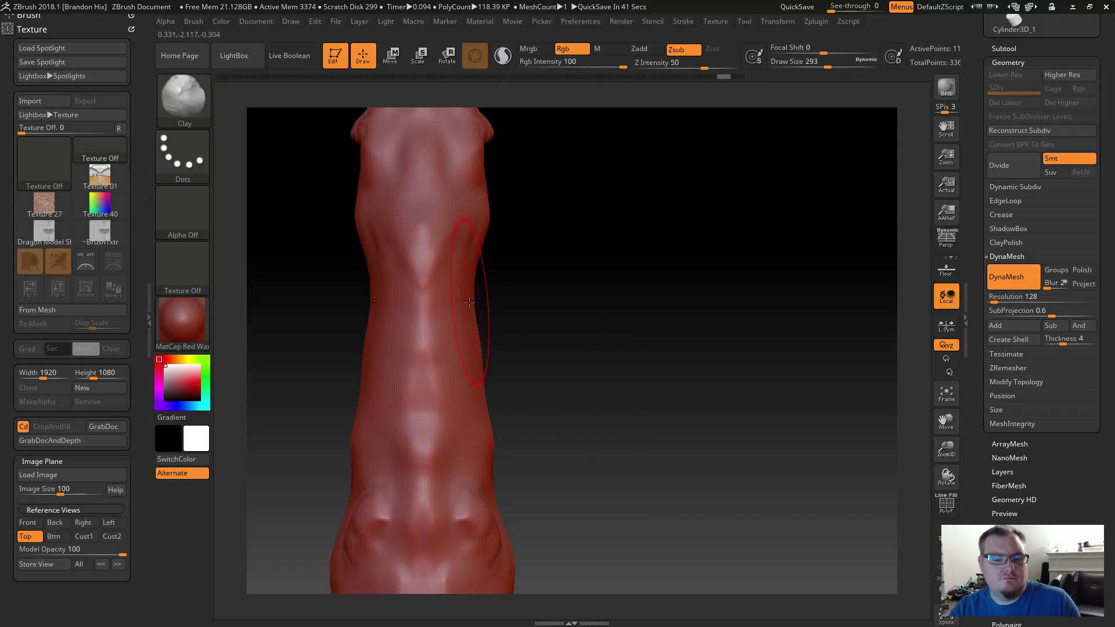
Mask matching strips along both neck sides from the upper neck to the shoulders, and invert the mask.
left_click_drag(488, 194, 465, 461, "ctrl")
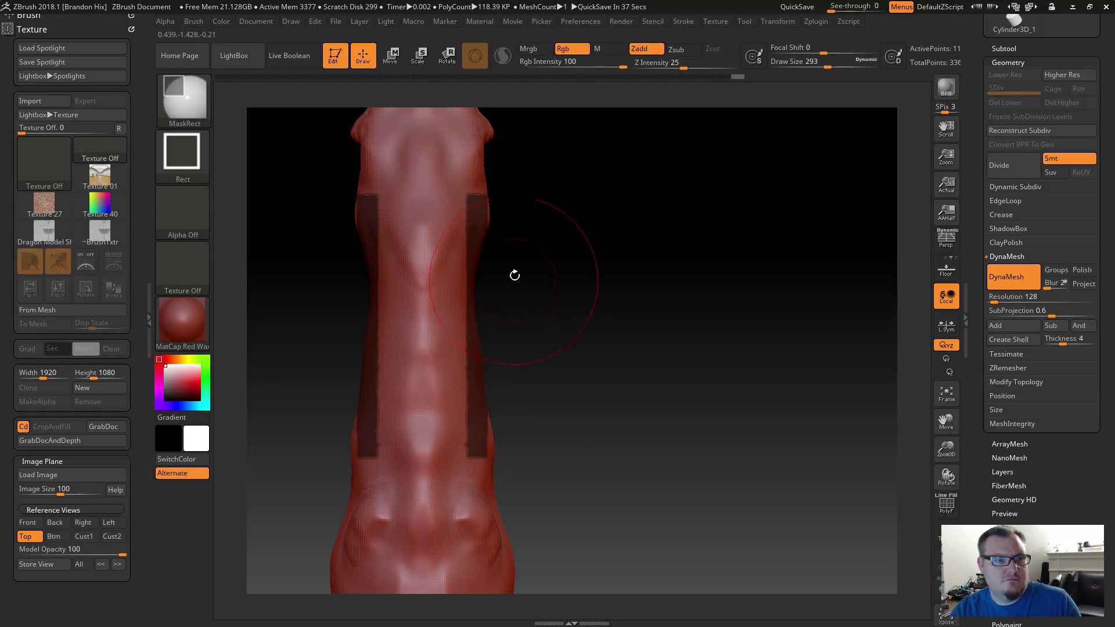
mouse_move(528, 193)
left_mouse_down("ctrl")
mouse_move(479, 354)
mouse_move(469, 486)
mouse_move(450, 483)
mouse_move(465, 483)
left_mouse_up("ctrl")
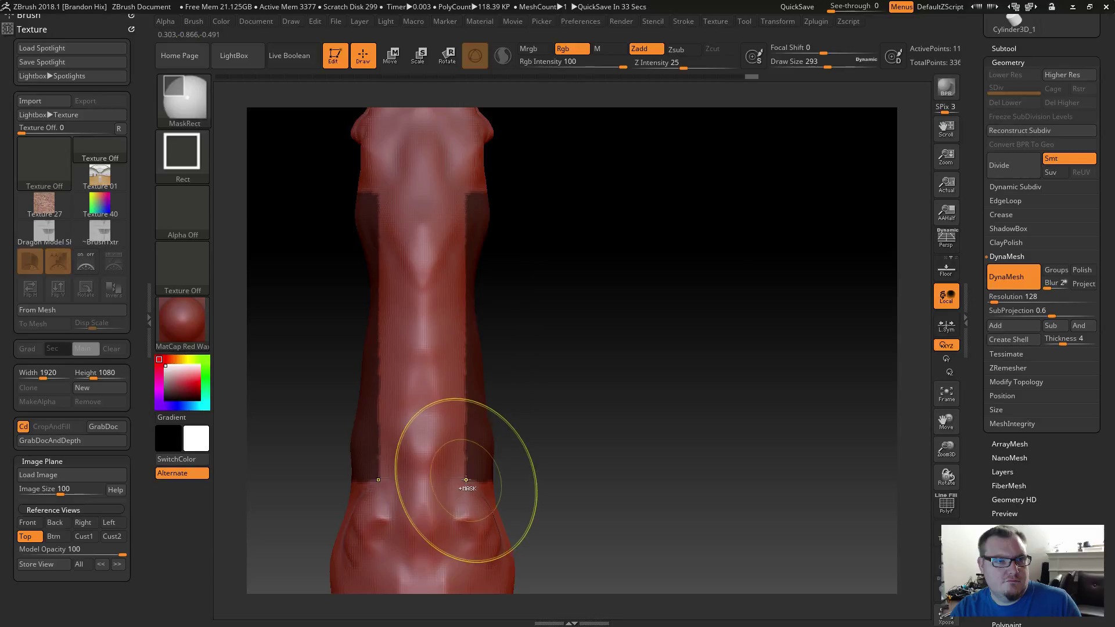
left_click(543, 403, "ctrl")
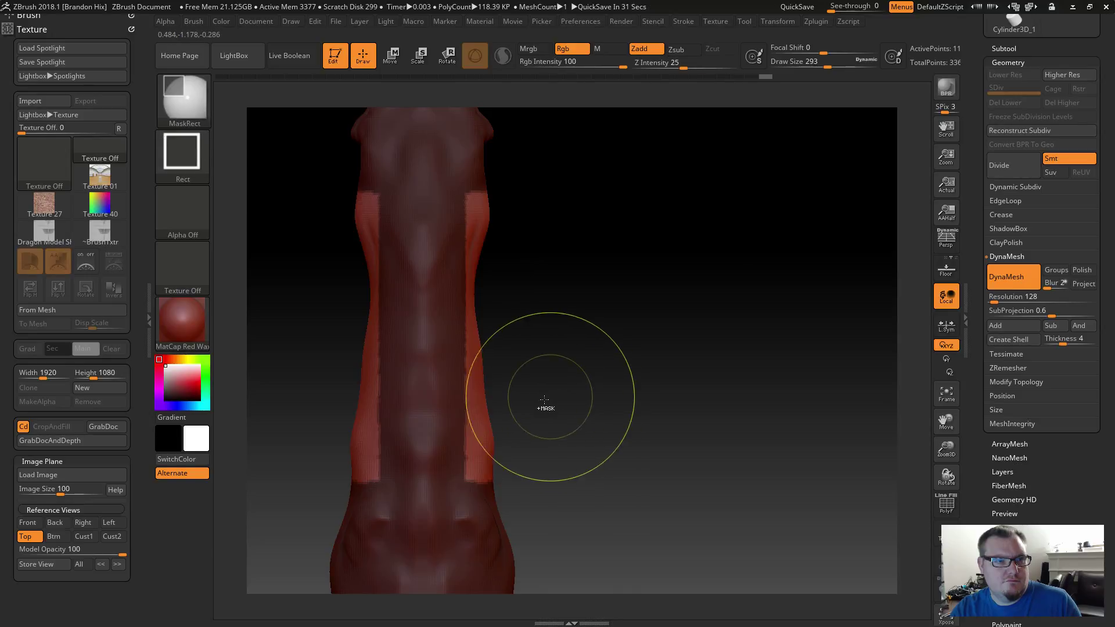
Try to clip one unmasked neck strip with a ClipCurve line from shoulder to upper neck, and undo the clip.
key("ctrl+shift")
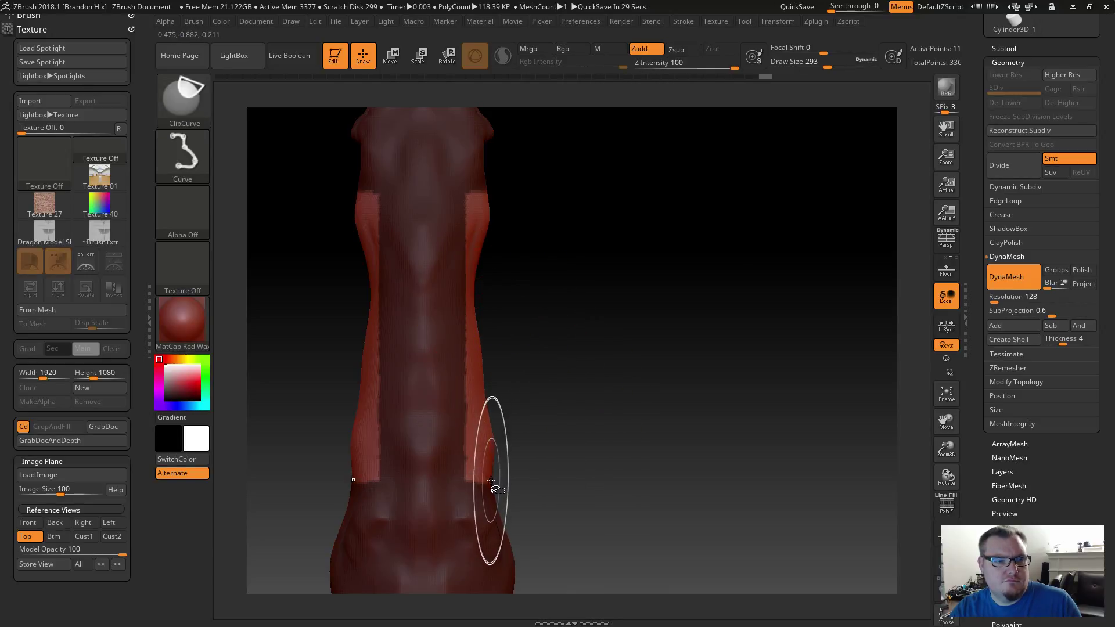
left_click_drag(490, 482, 483, 178, "ctrl+shift")
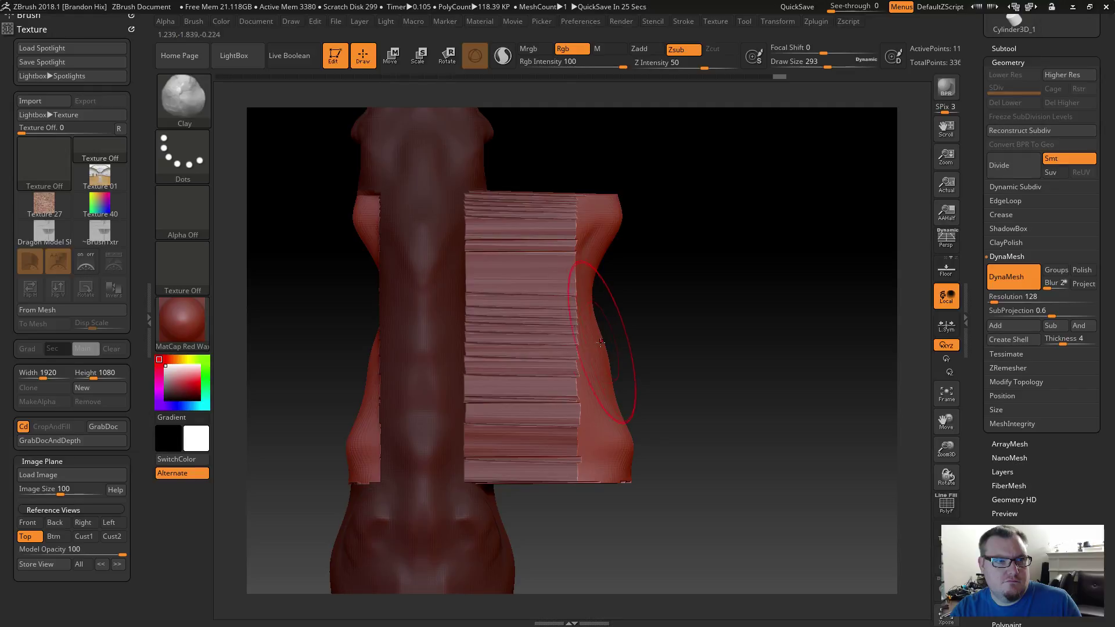
key("ctrl+z")
key("b")
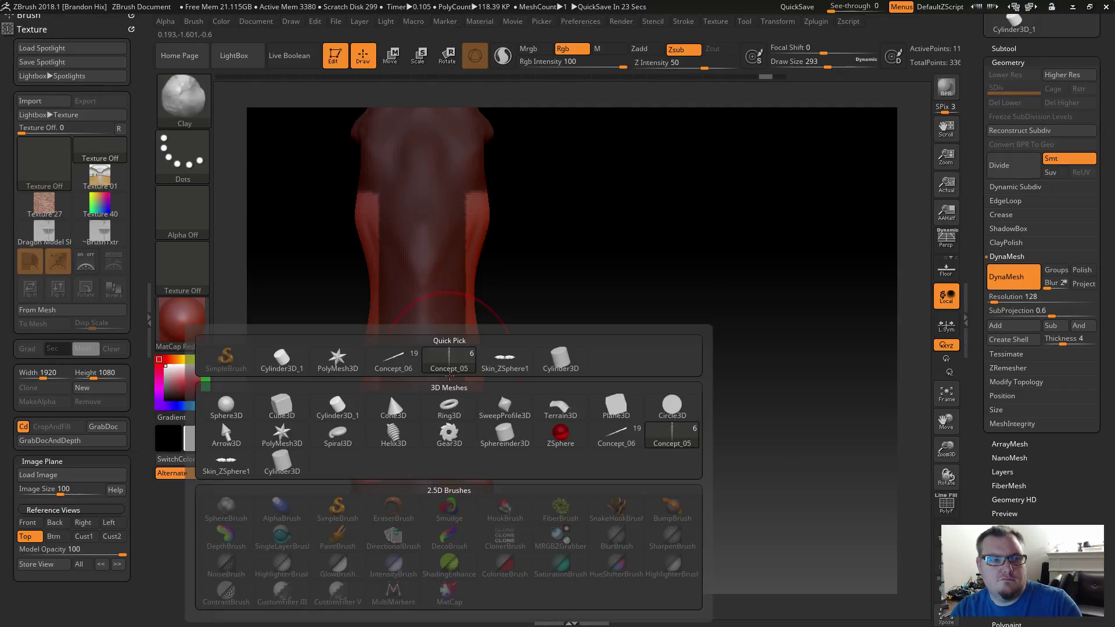
key("Escape")
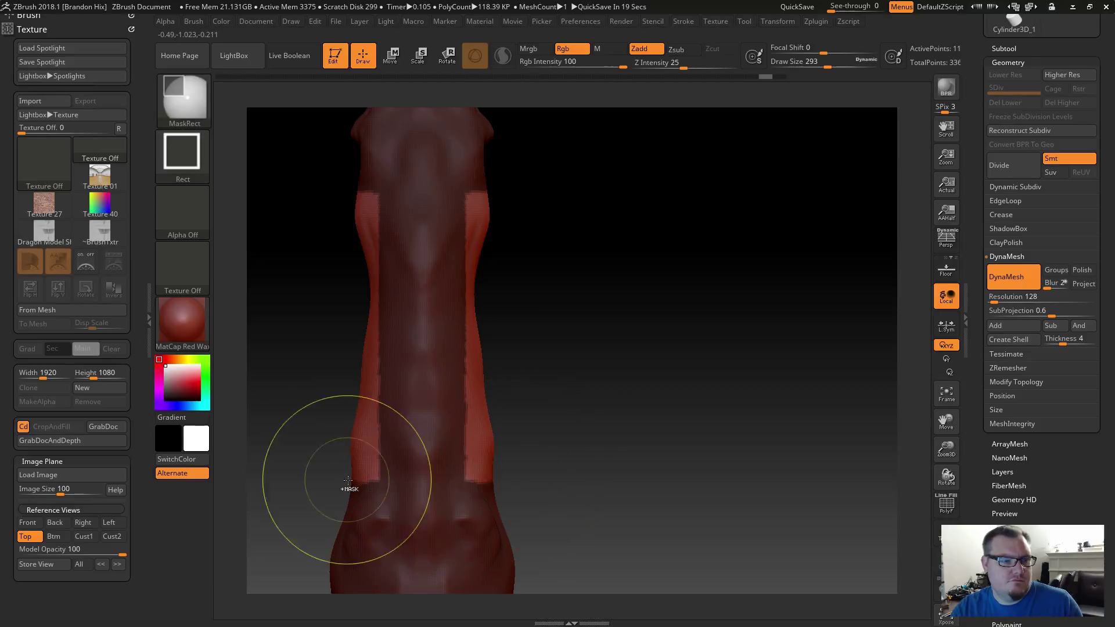
Try to clip the unmasked strip on the opposite side of the neck with ClipCurve lines starting at the shoulder.
mouse_move(350, 484)
left_mouse_down("ctrl+shift")
mouse_move(374, 245)
mouse_move(352, 186)
left_mouse_up("ctrl+shift")
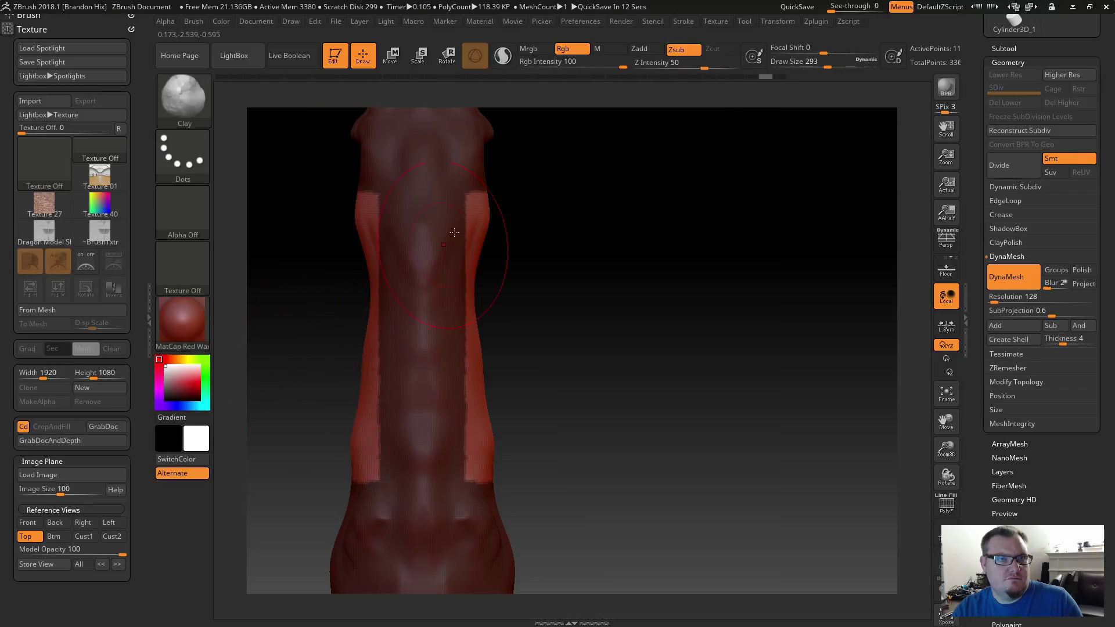
key("ctrl")
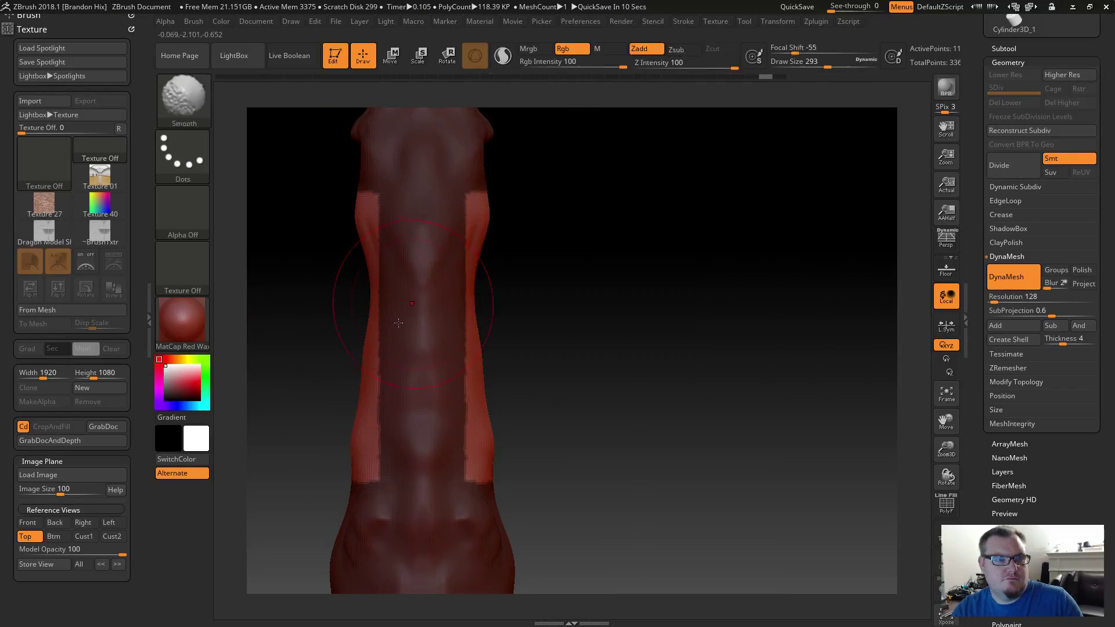
mouse_move(351, 483)
left_mouse_down("ctrl+shift")
mouse_move(359, 185)
mouse_move(403, 304)
mouse_move(385, 319)
mouse_move(337, 317)
left_mouse_up("ctrl+shift")
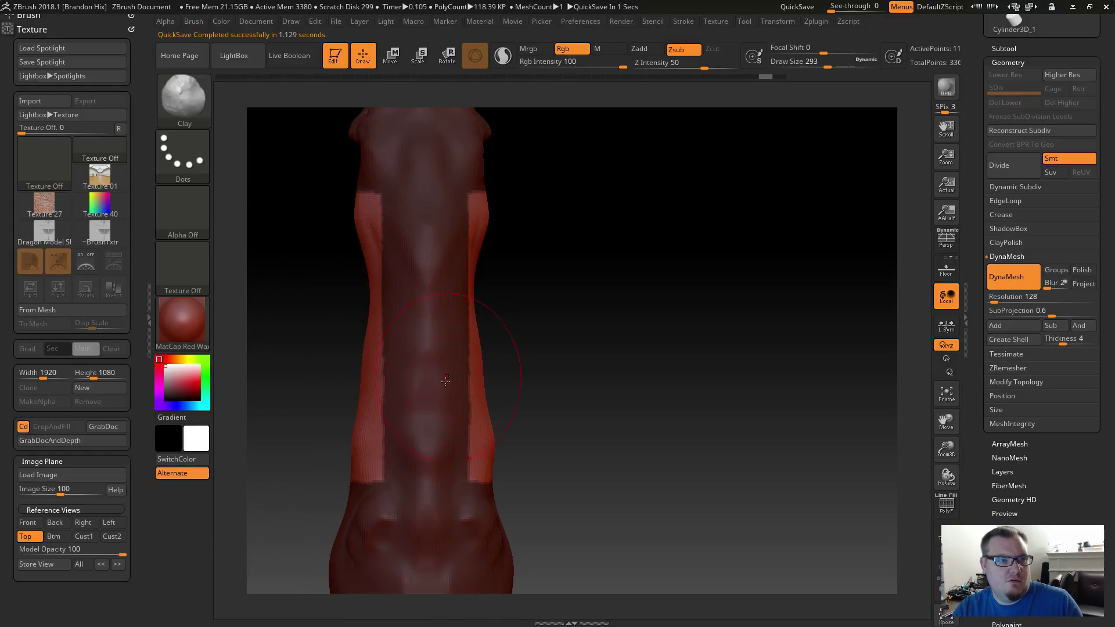
Try to clip the unmasked neck strip with a ClipCurve line running from upper neck to shoulder, and undo the clip.
left_click_drag(541, 380, 535, 382, "shift")
key("ctrl+shift")
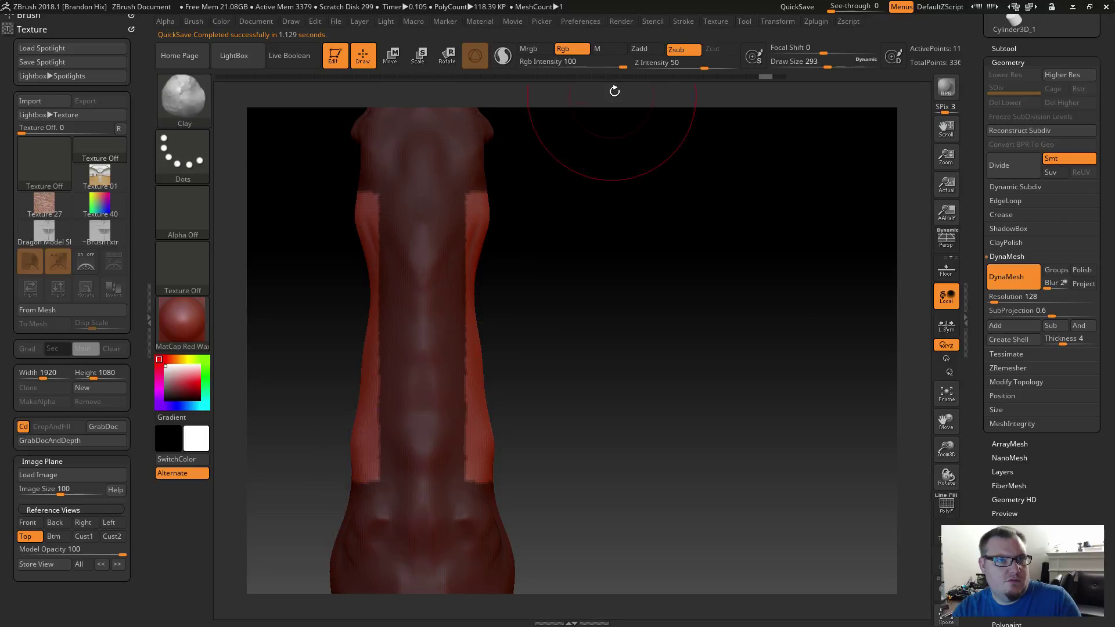
left_click(637, 53, "ctrl+shift")
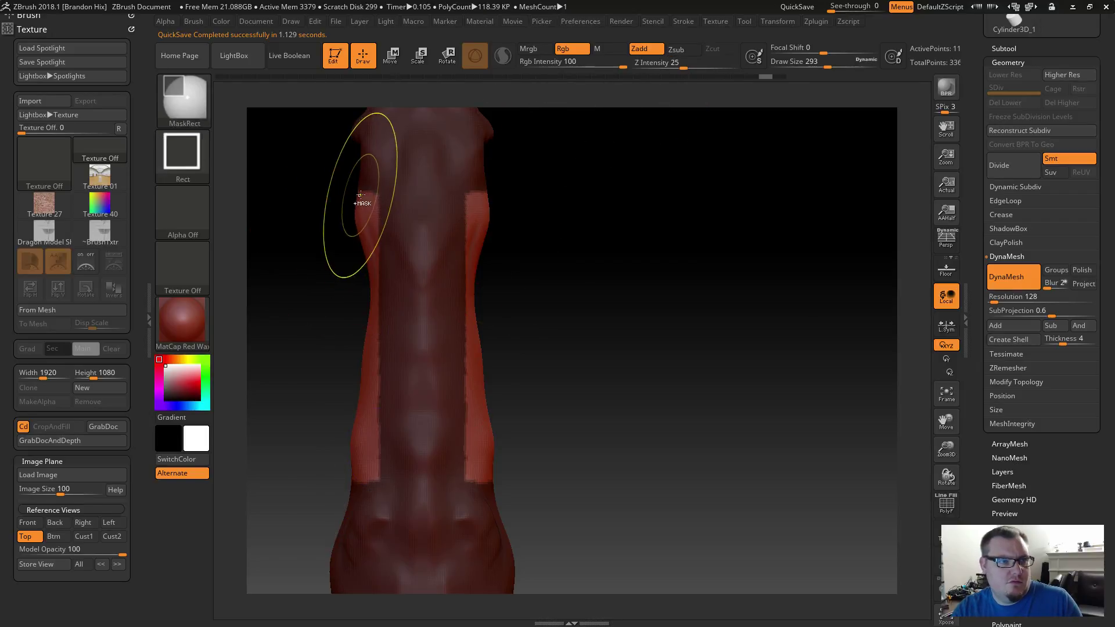
left_click_drag(356, 286, 352, 482, "ctrl+shift")
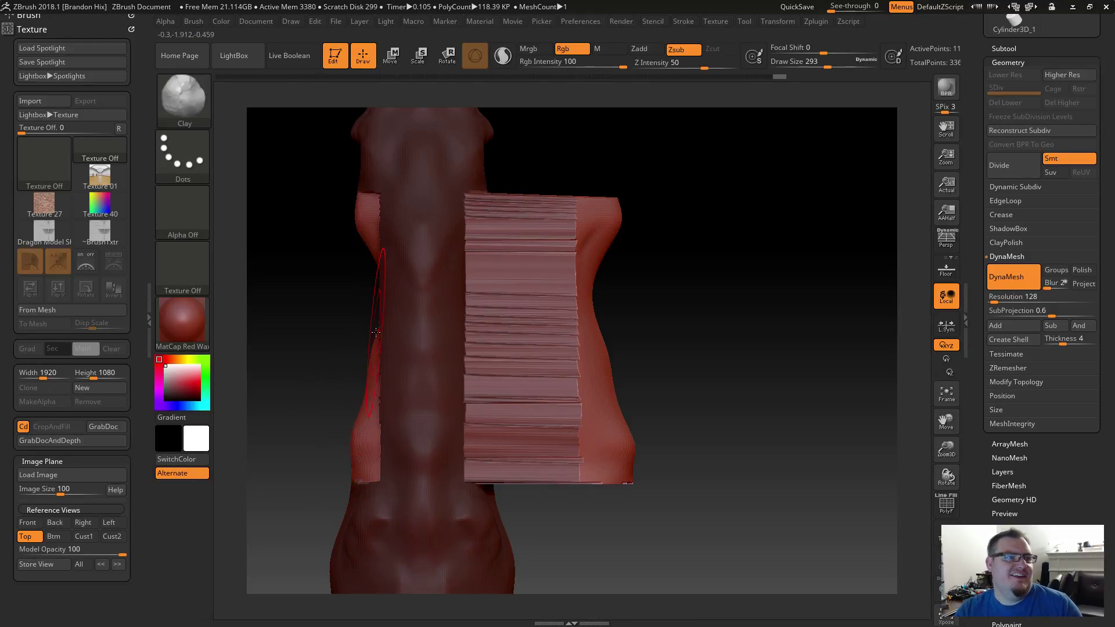
key("ctrl")
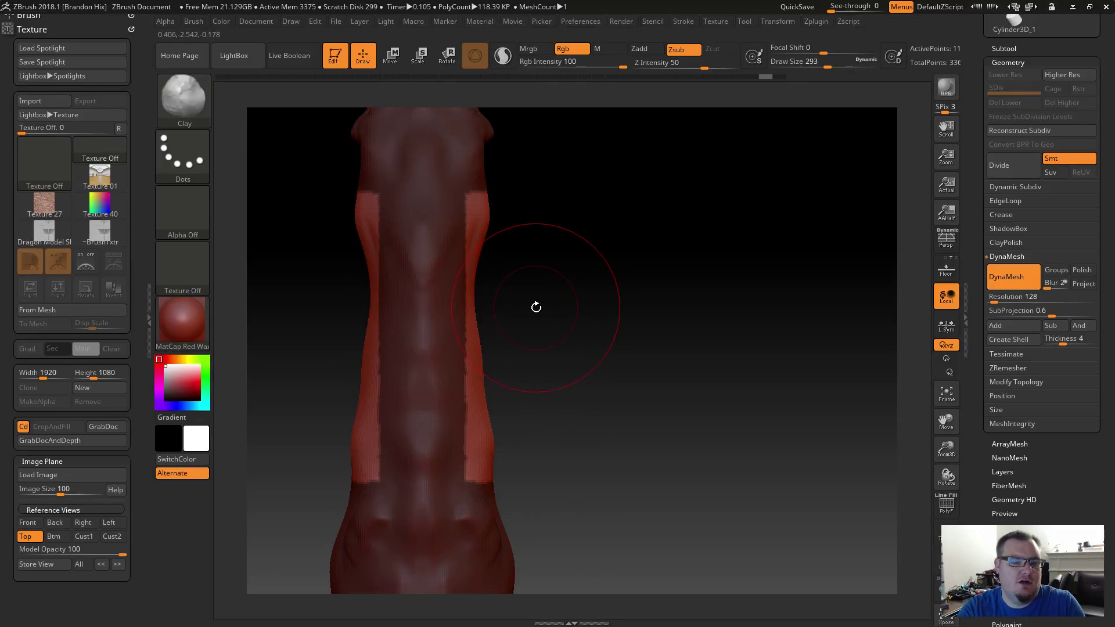
Switch to the Move brush.
key("b")
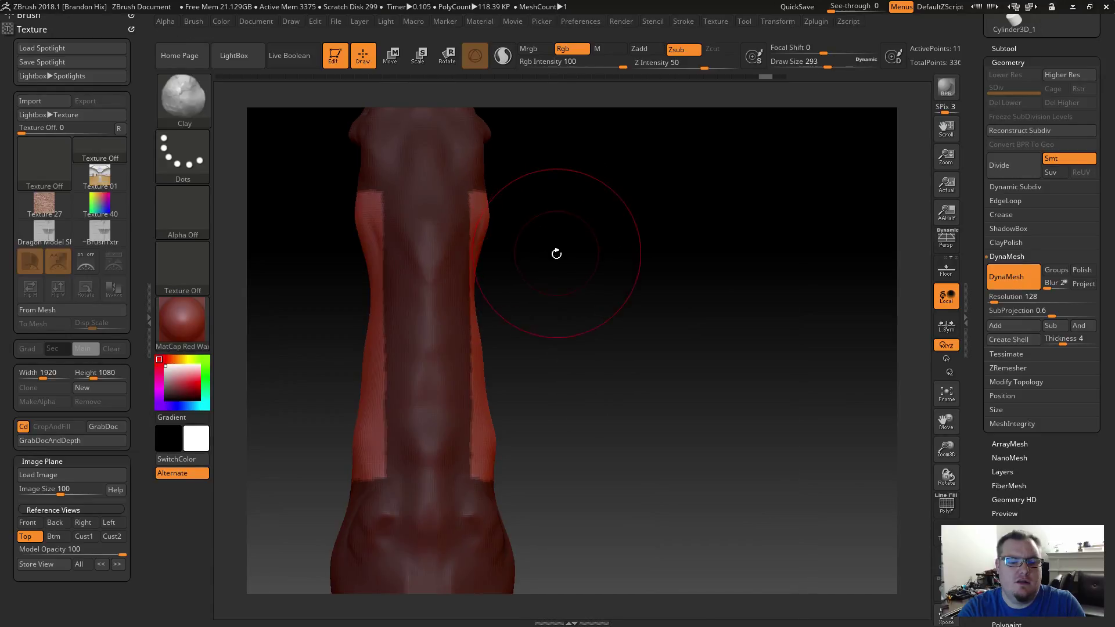
key("b")
key("m")
key("v")
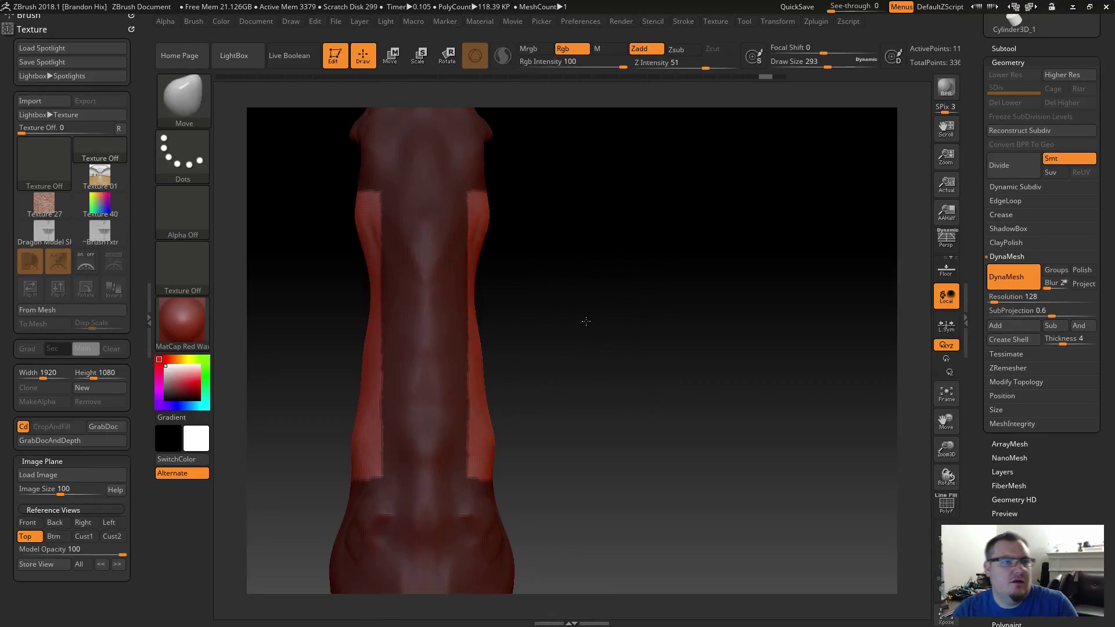
Try to pull the unmasked strip on one side of the neck outward with the Move brush, and undo the strokes.
mouse_move(580, 323)
left_mouse_down()
mouse_move(515, 290)
mouse_move(473, 291)
mouse_move(498, 314)
mouse_move(518, 311)
mouse_move(488, 288)
left_mouse_up()
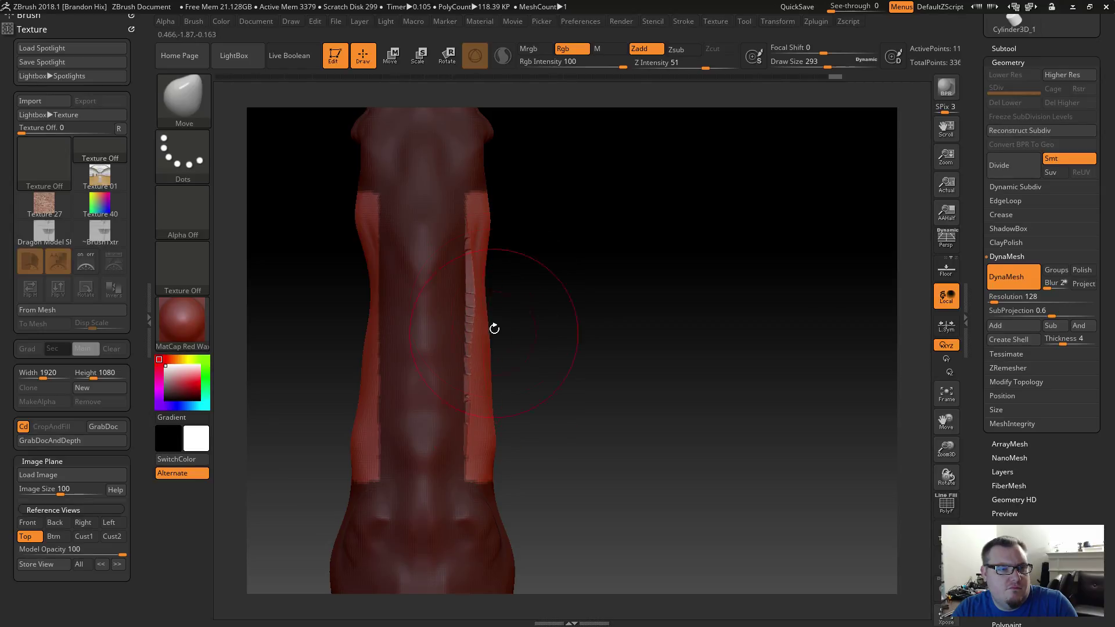
left_click_drag(491, 291, 491, 281)
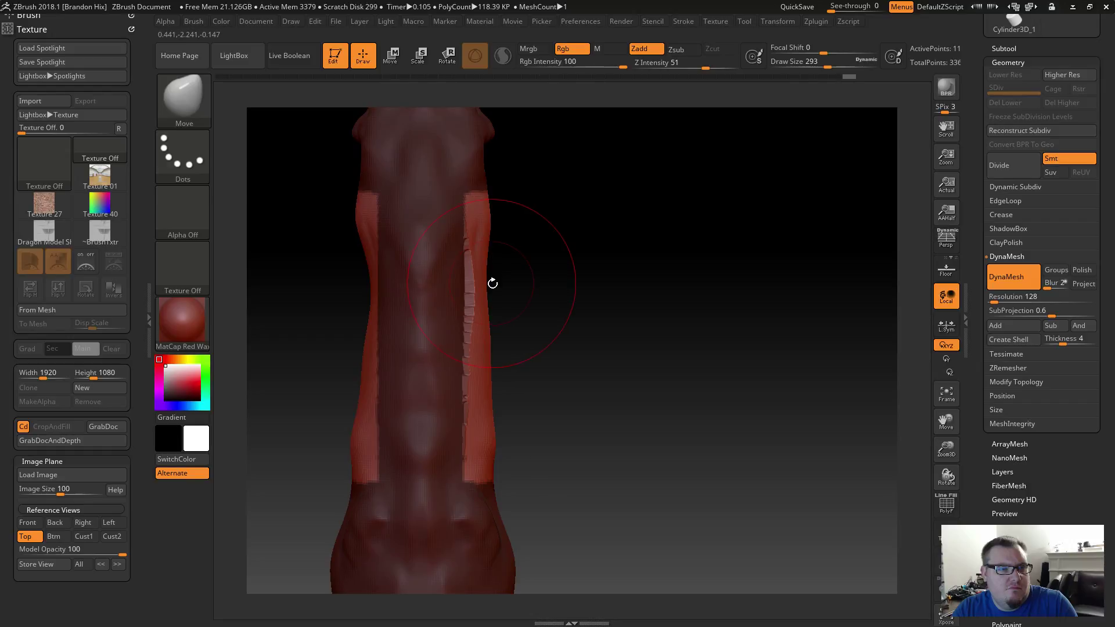
key("ctrl")
Clear the neck mask and even out both neck sides using the Move brush at draw size 163 and the Smooth brush.
left_click(525, 300, "ctrl")
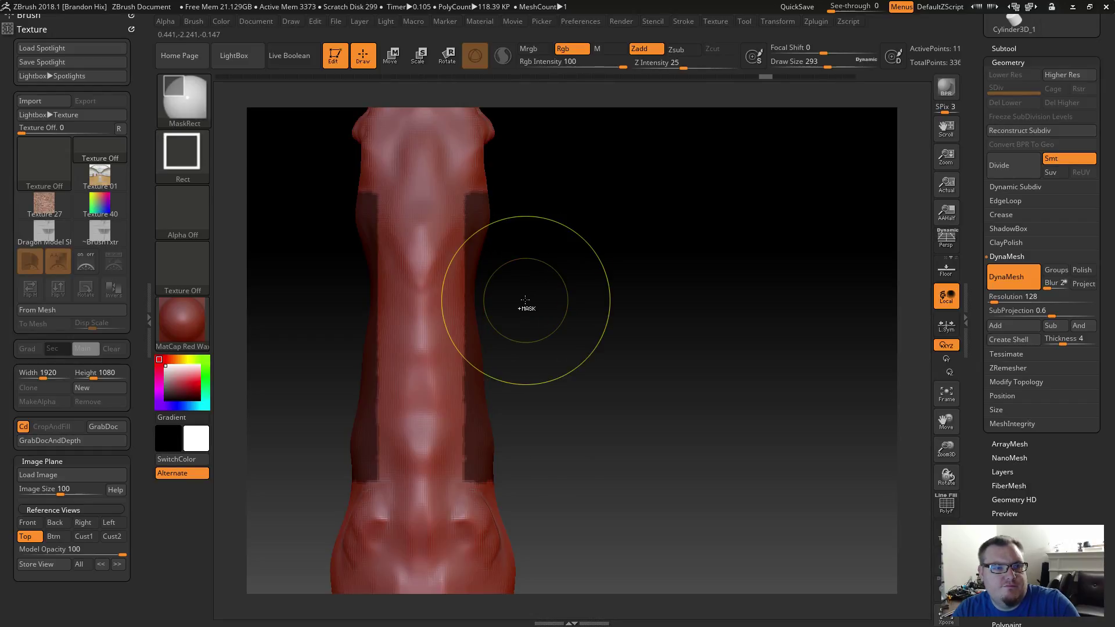
left_click_drag(573, 271, 613, 386, "ctrl")
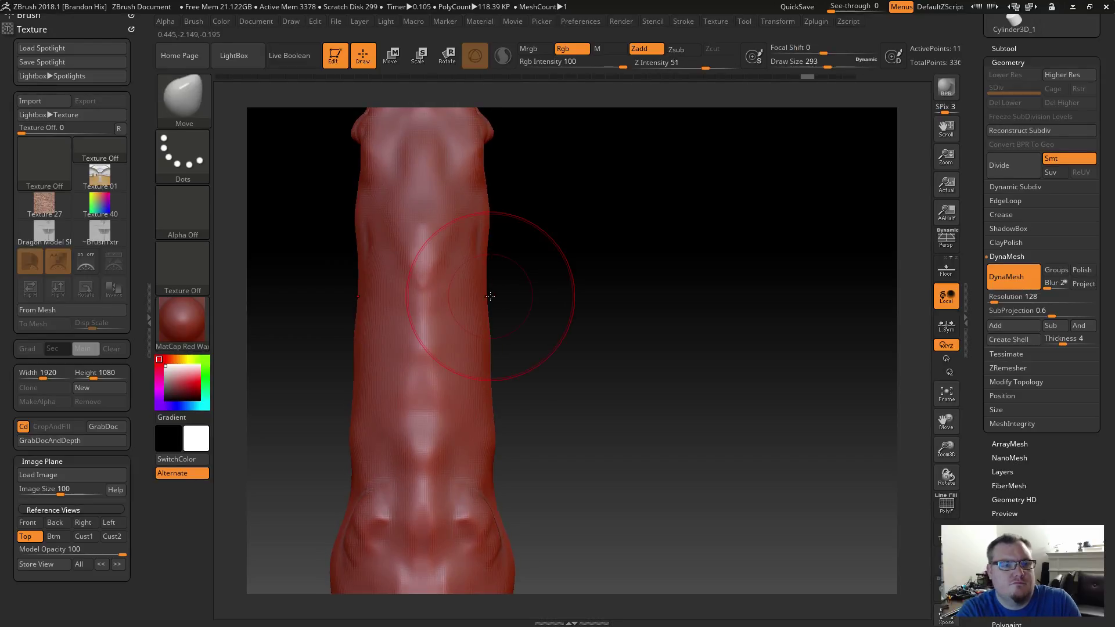
key("s")
left_click_drag(492, 296, 478, 298)
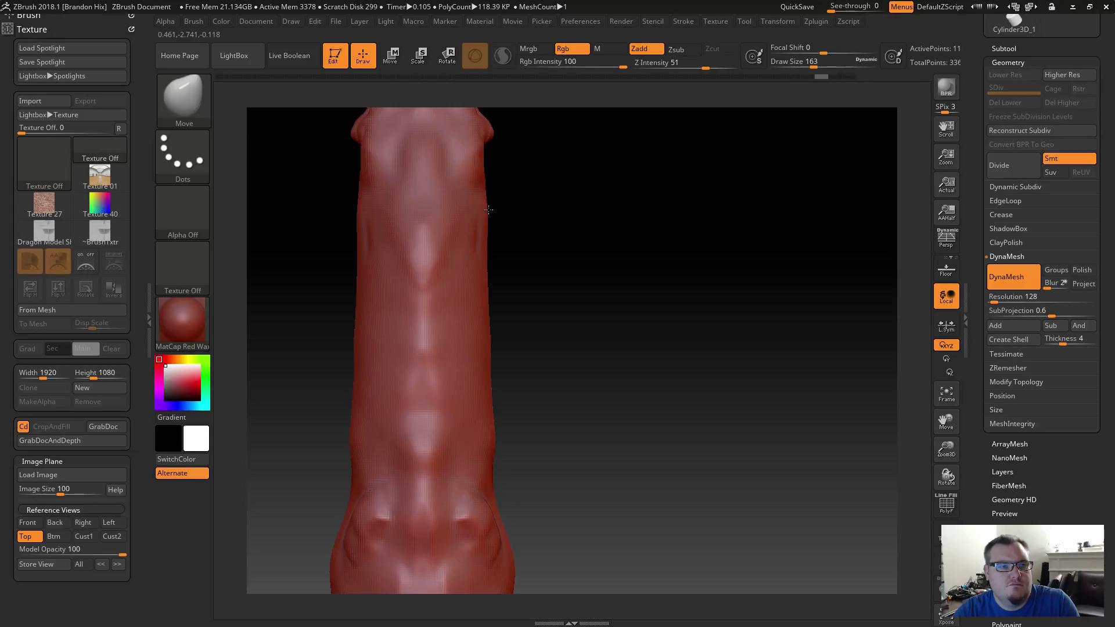
left_click_drag(553, 341, 482, 330, "shift")
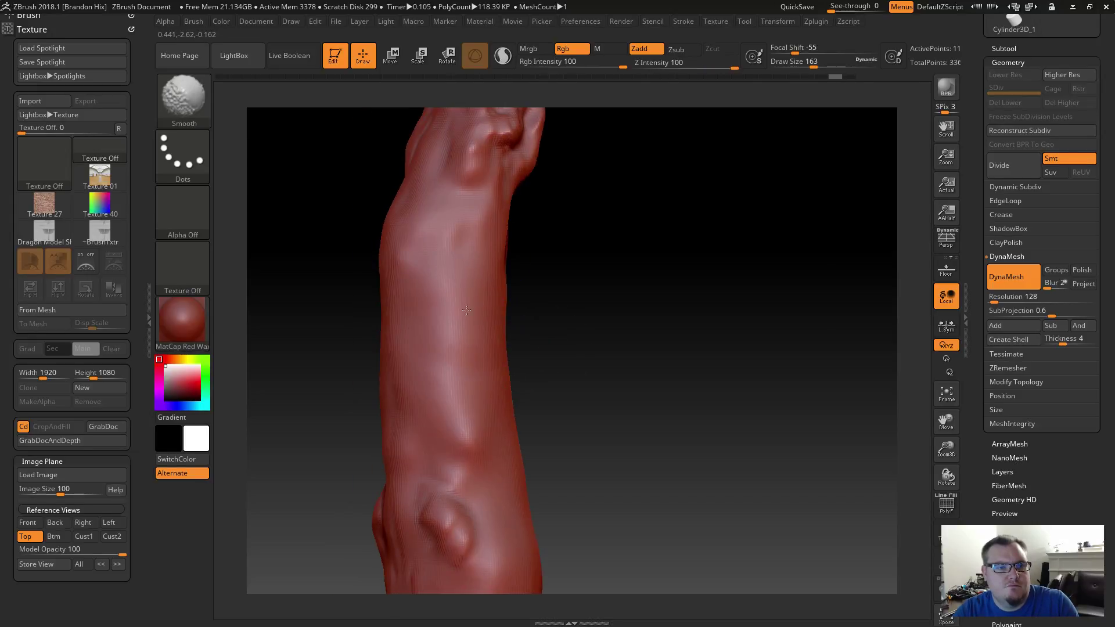
mouse_move(592, 381)
left_mouse_down()
mouse_move(642, 372)
mouse_move(508, 308)
mouse_move(550, 316)
mouse_move(560, 329)
mouse_move(527, 307)
mouse_move(570, 366)
mouse_move(555, 358)
mouse_move(555, 336)
left_mouse_up()
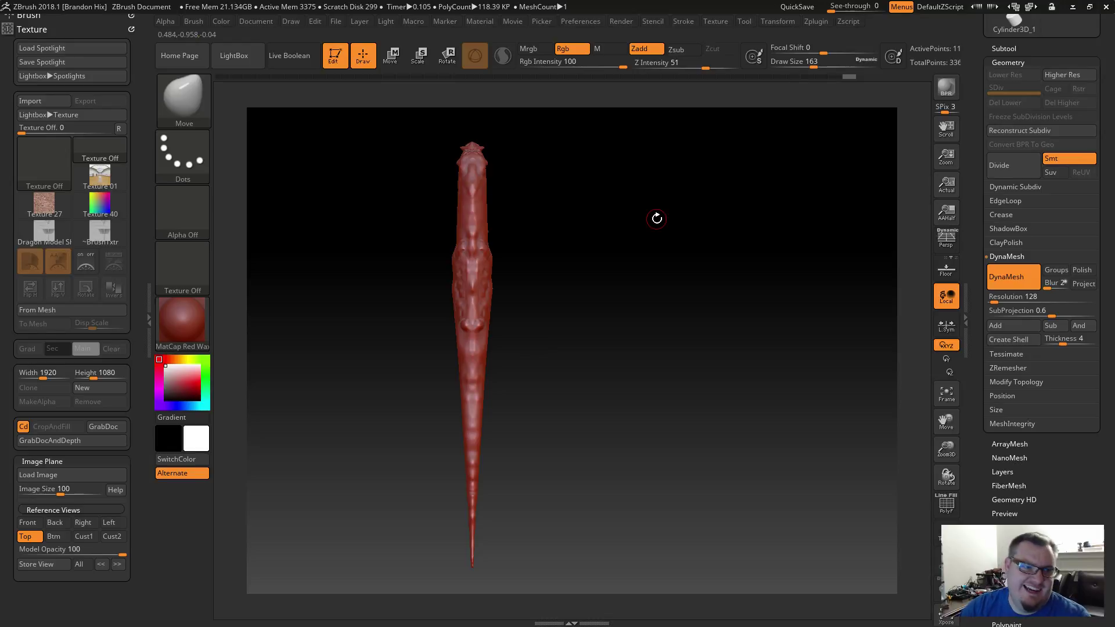
Make all subtools of the dragon visible, including the eye spheres, Concept_04 and Skin_ZSphere2, but keep ZSphere1 hidden.
scroll(962, 310, "up", 5)
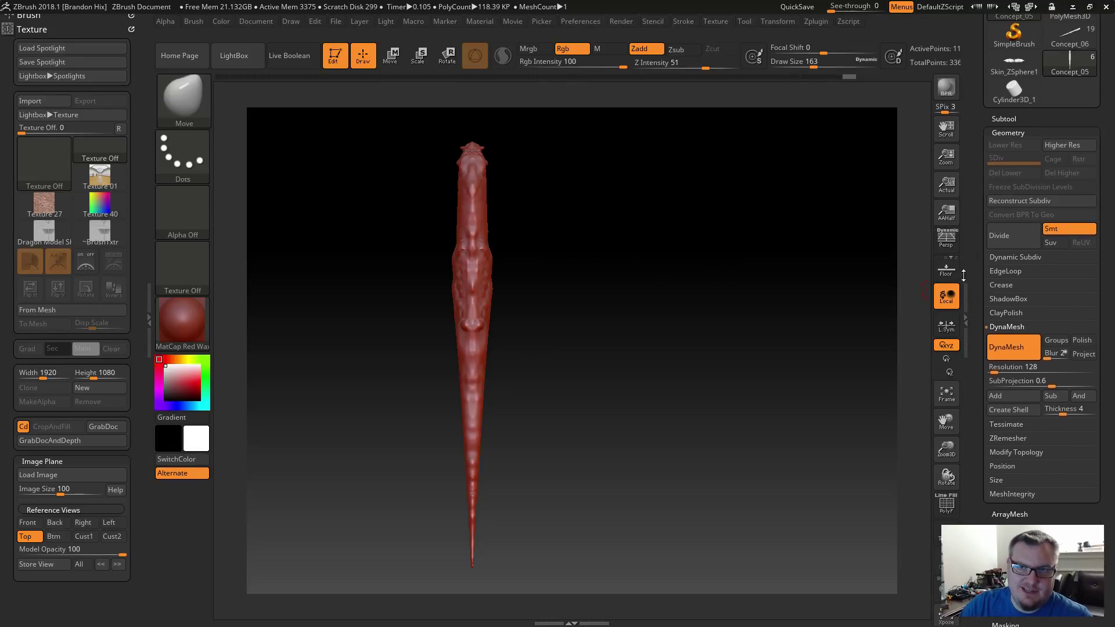
scroll(962, 310, "up", 1)
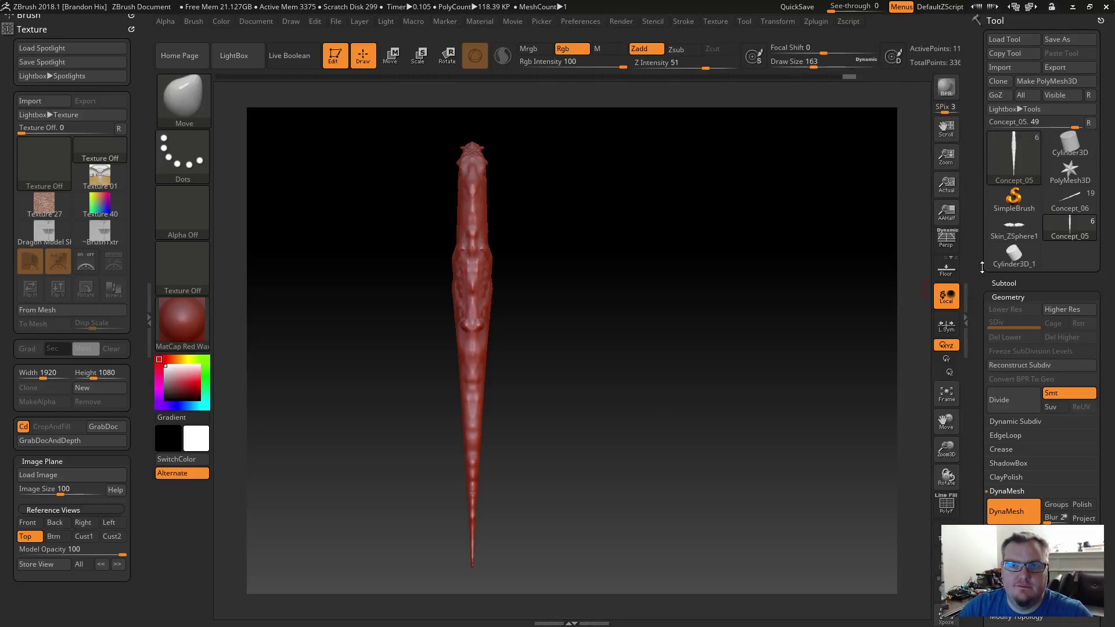
left_click(1007, 283)
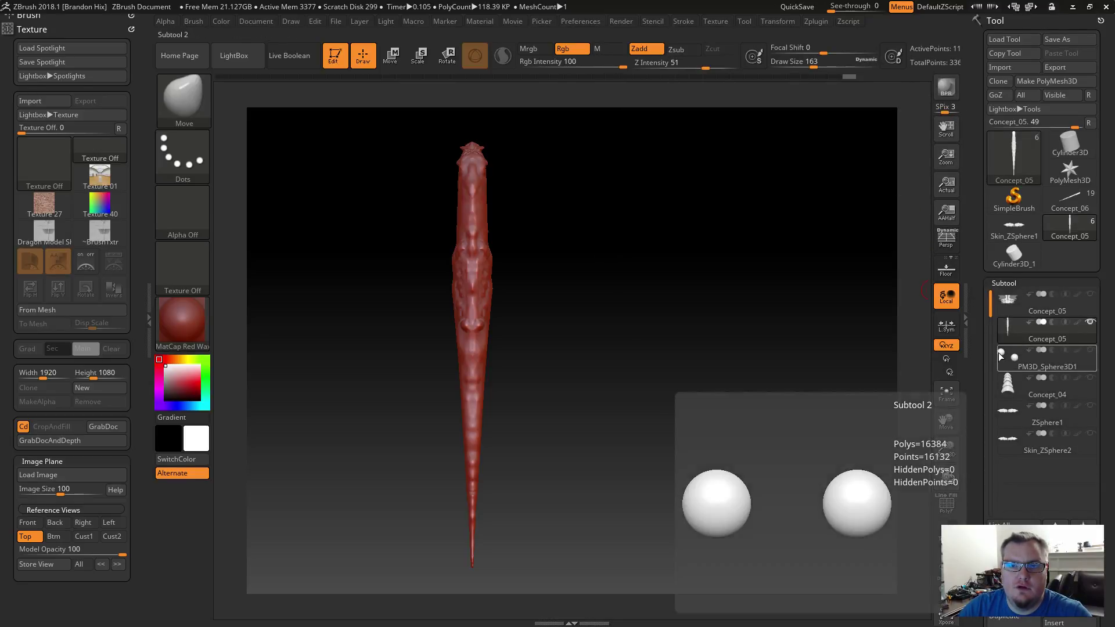
left_click(1092, 295)
left_click(1091, 350)
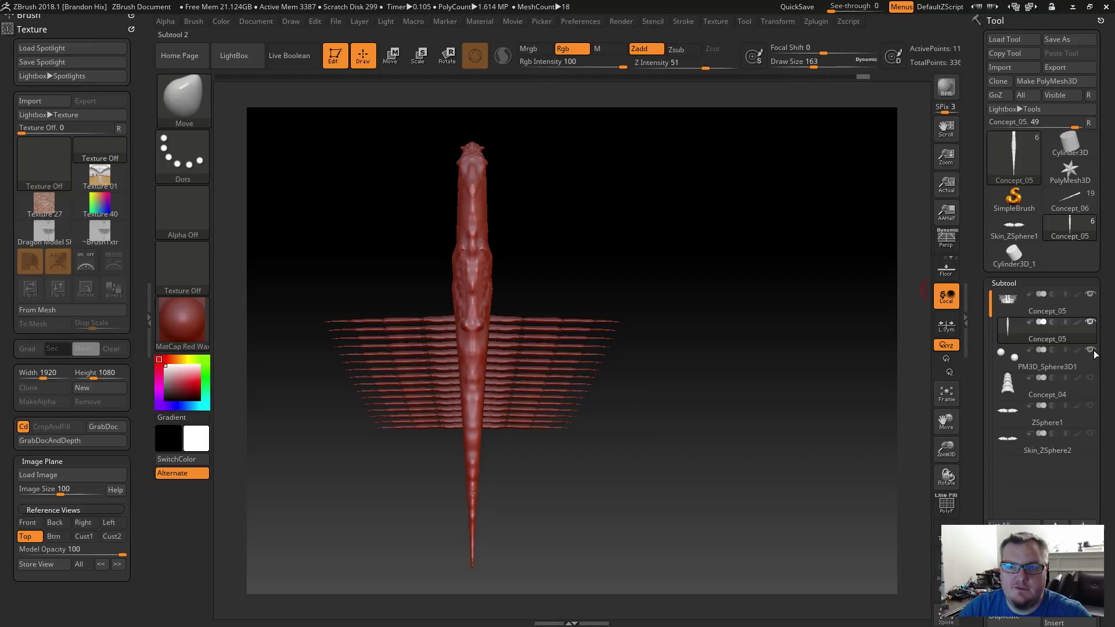
left_click(1091, 407)
left_click(1091, 434)
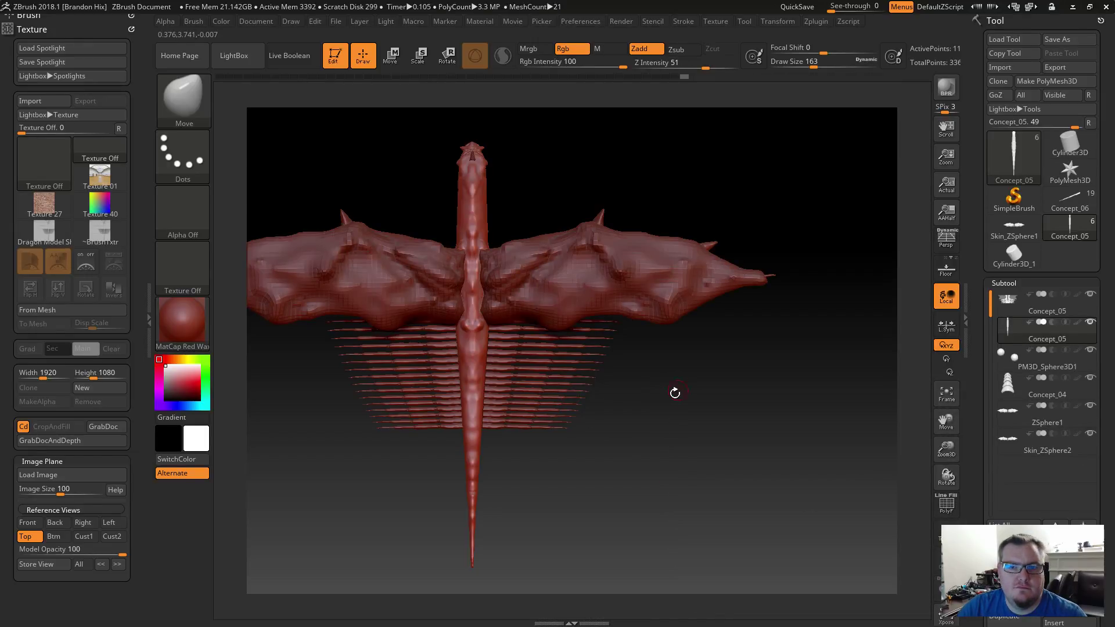
left_click_drag(675, 393, 791, 391, "alt")
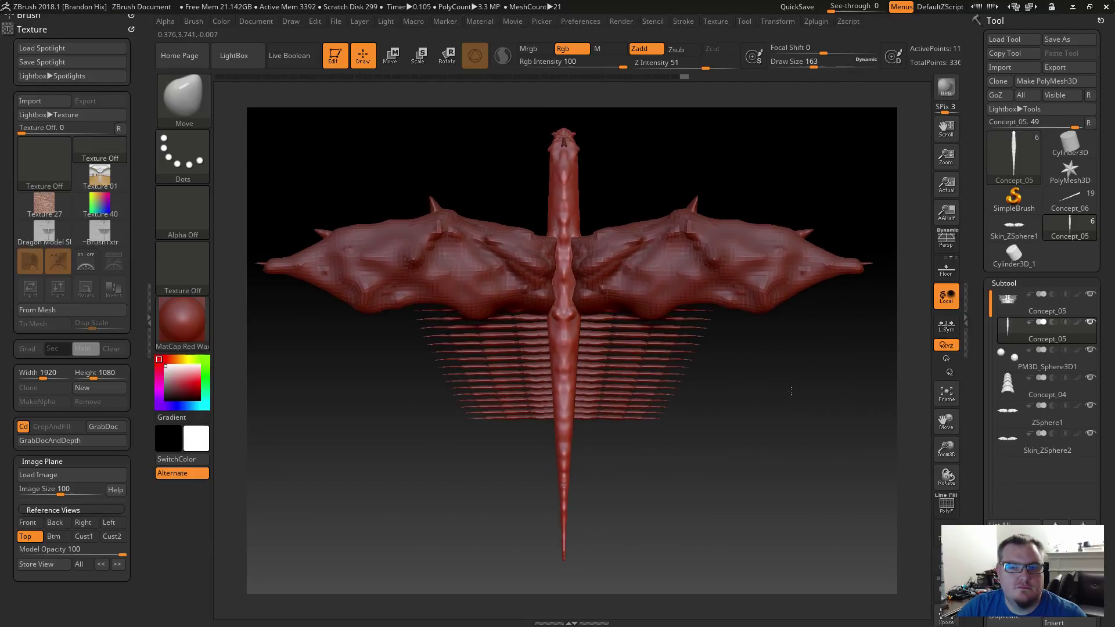
left_click(1091, 406)
left_click_drag(827, 333, 824, 345, "alt")
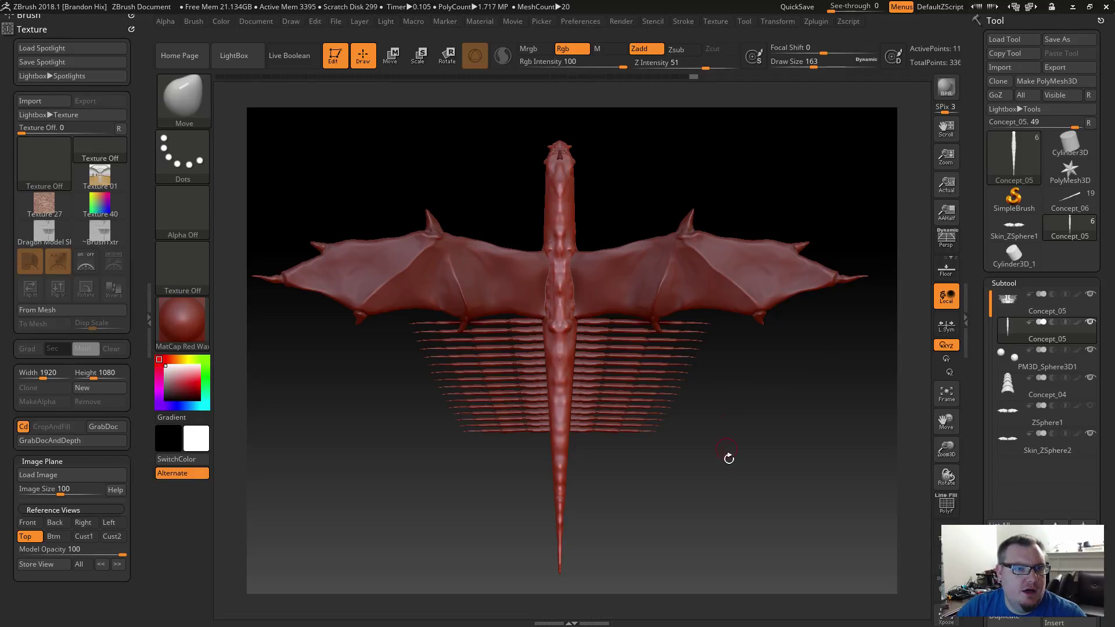
Inspect the dragon from below, the front and around the head, and hide the Concept_04 subtool on the forehead.
left_click_drag(729, 459, 596, 393)
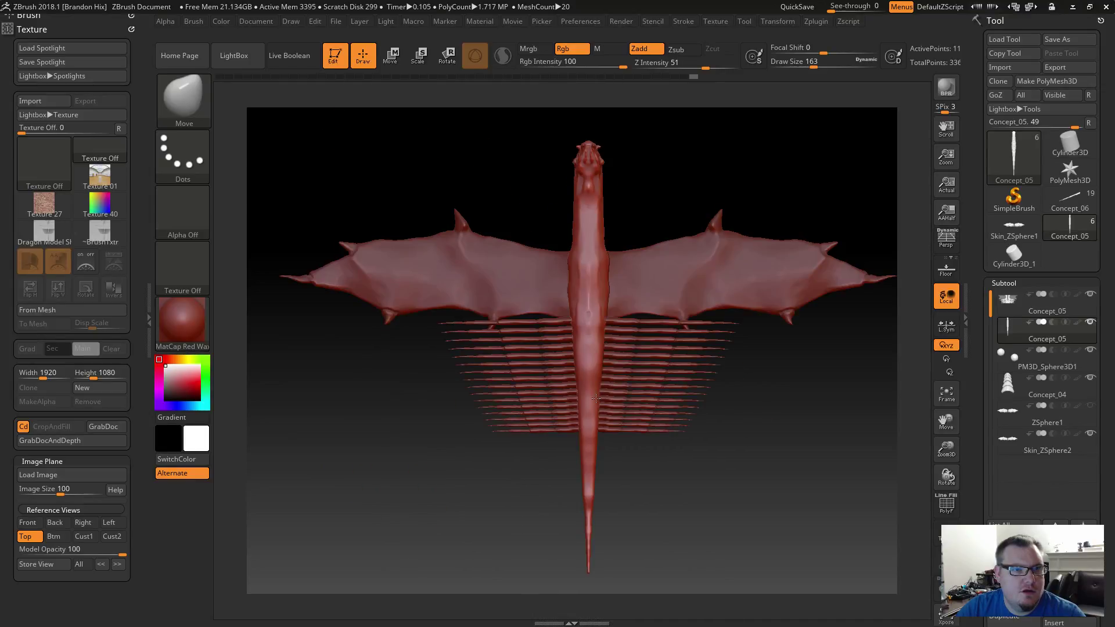
left_click_drag(640, 209, 587, 351)
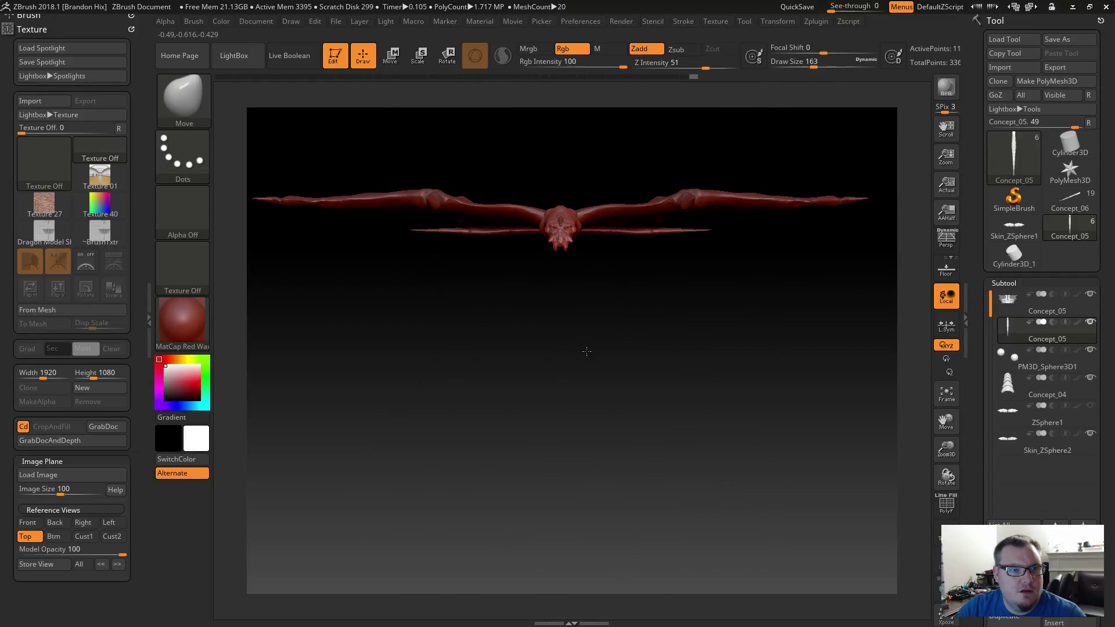
left_click_drag(615, 317, 661, 424, "alt")
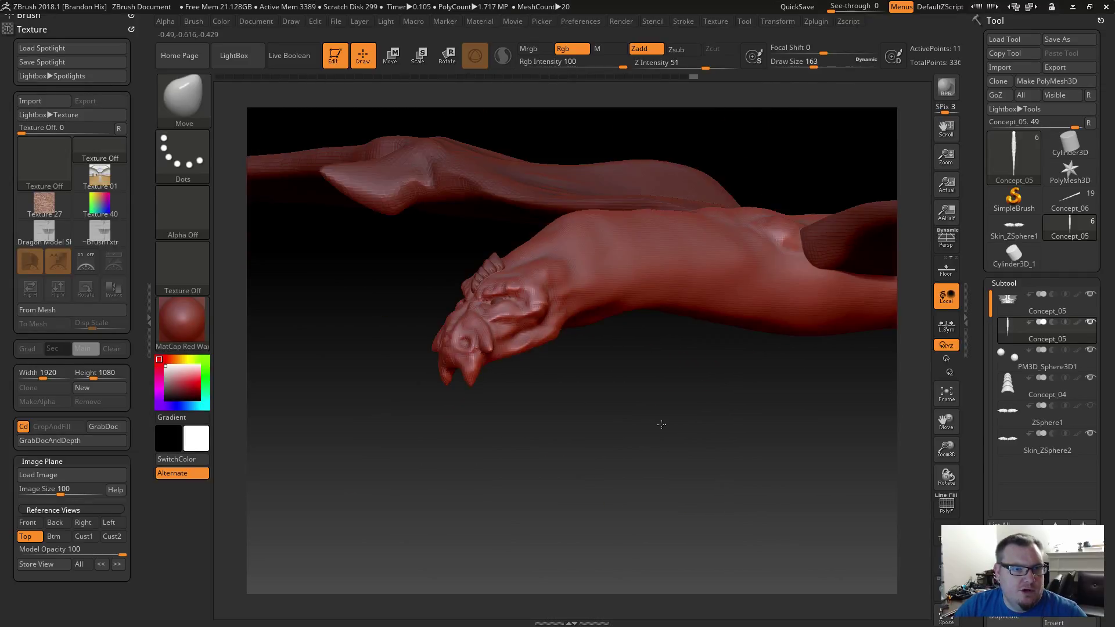
left_click_drag(639, 368, 682, 356)
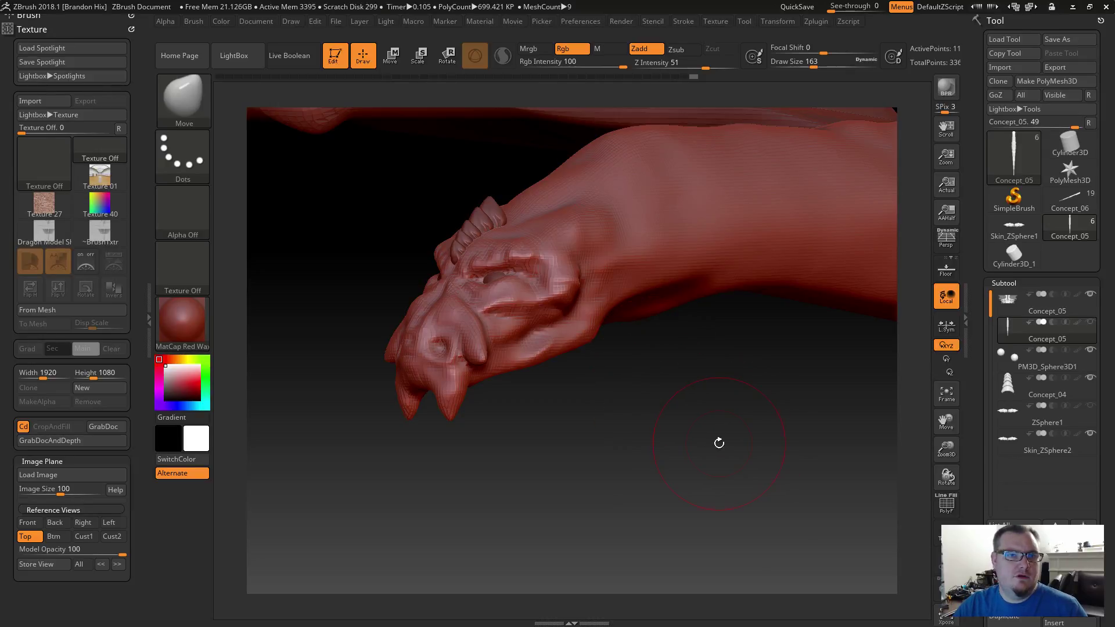
left_click_drag(719, 444, 712, 400)
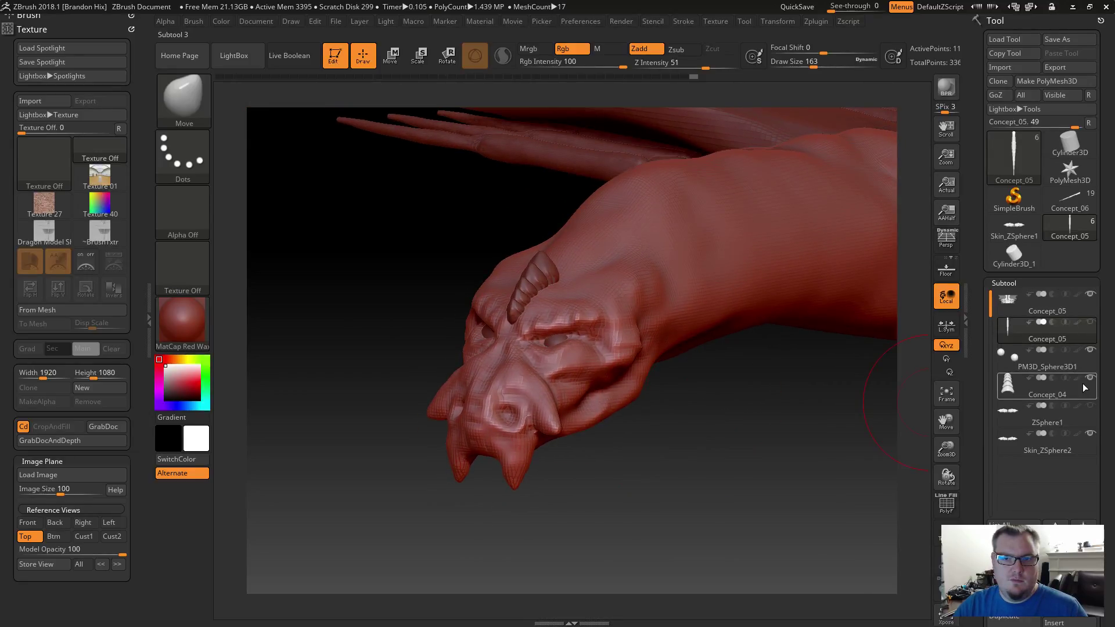
left_click(1090, 378)
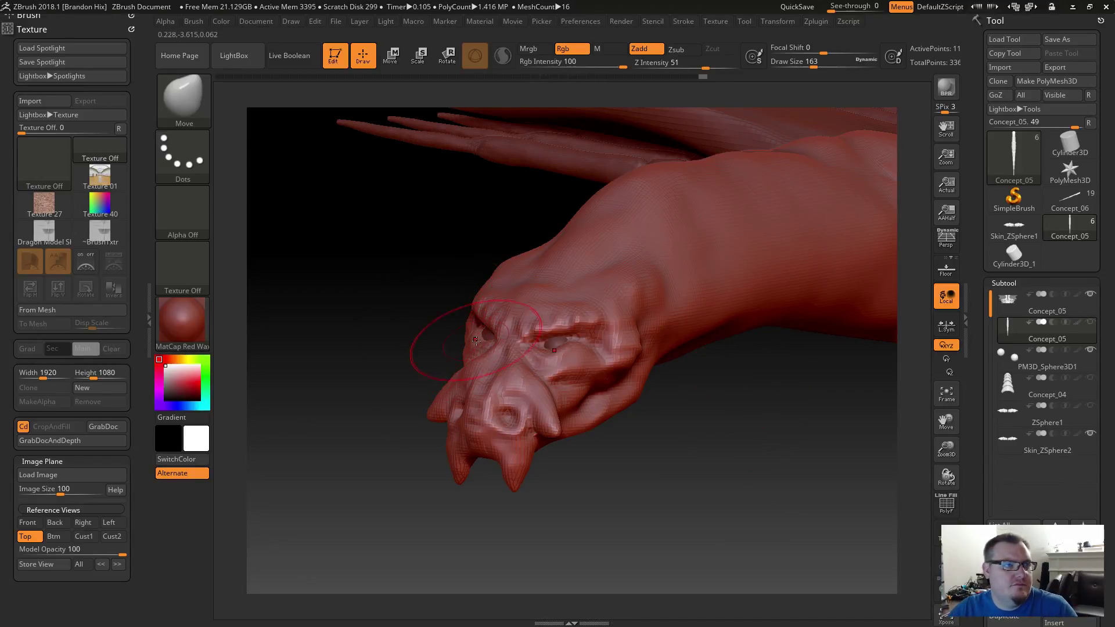
Switch to the ClayBuildup brush.
key("b")
key("c")
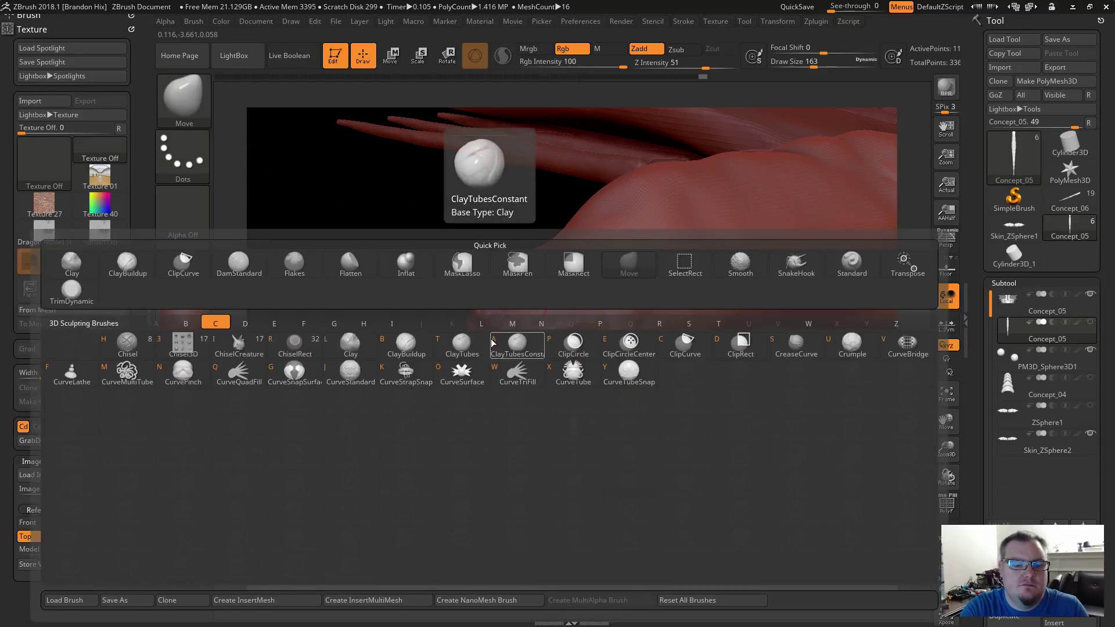
key("b")
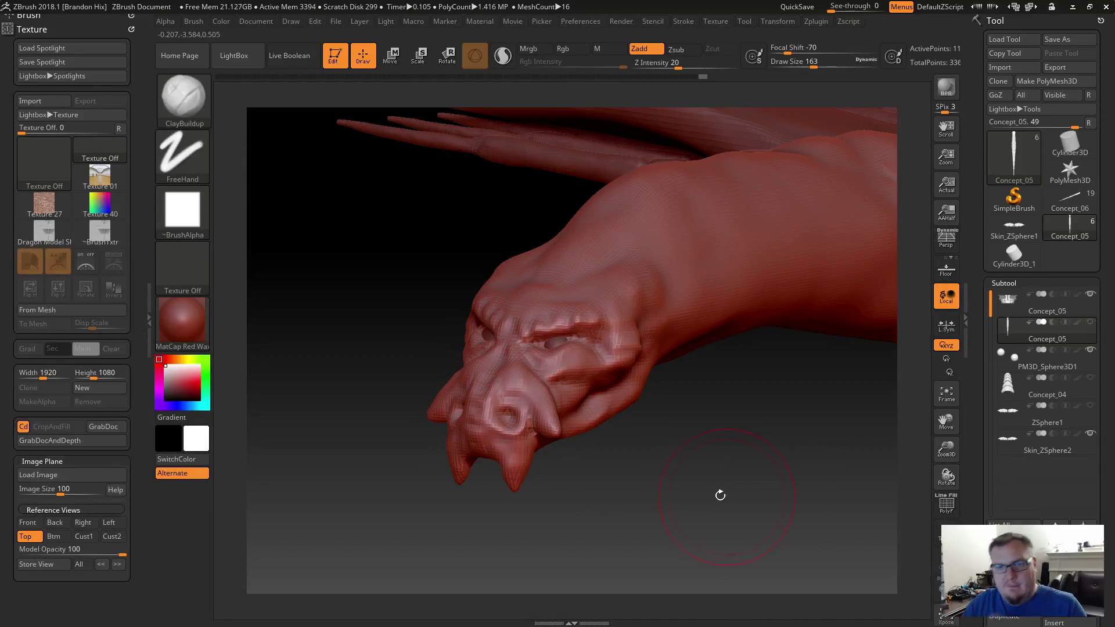
From the side, mask the dragon's head and front part of the neck with a rectangular mask.
left_click_drag(792, 396, 658, 345)
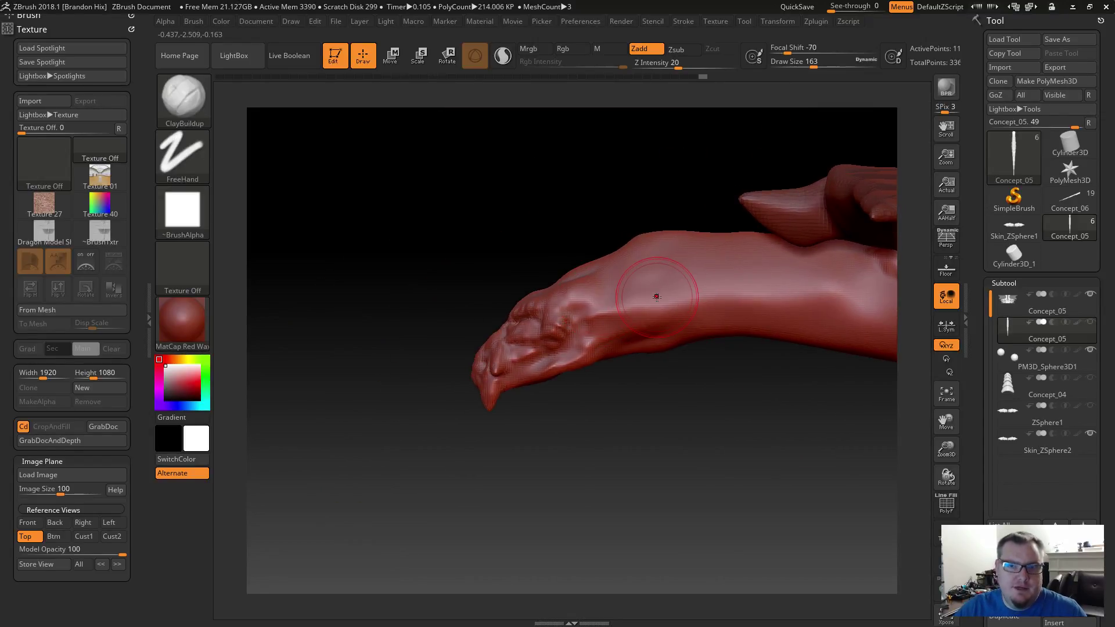
key("ctrl")
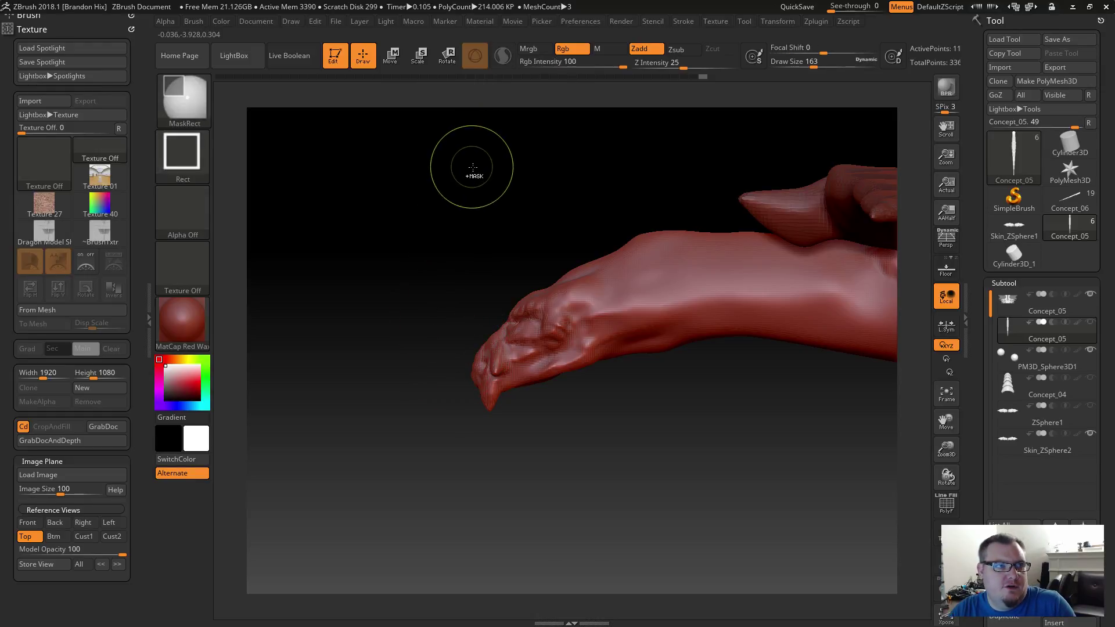
mouse_move(336, 158)
left_mouse_down("ctrl")
mouse_move(469, 257)
mouse_move(644, 459)
mouse_move(699, 455)
left_mouse_up("ctrl")
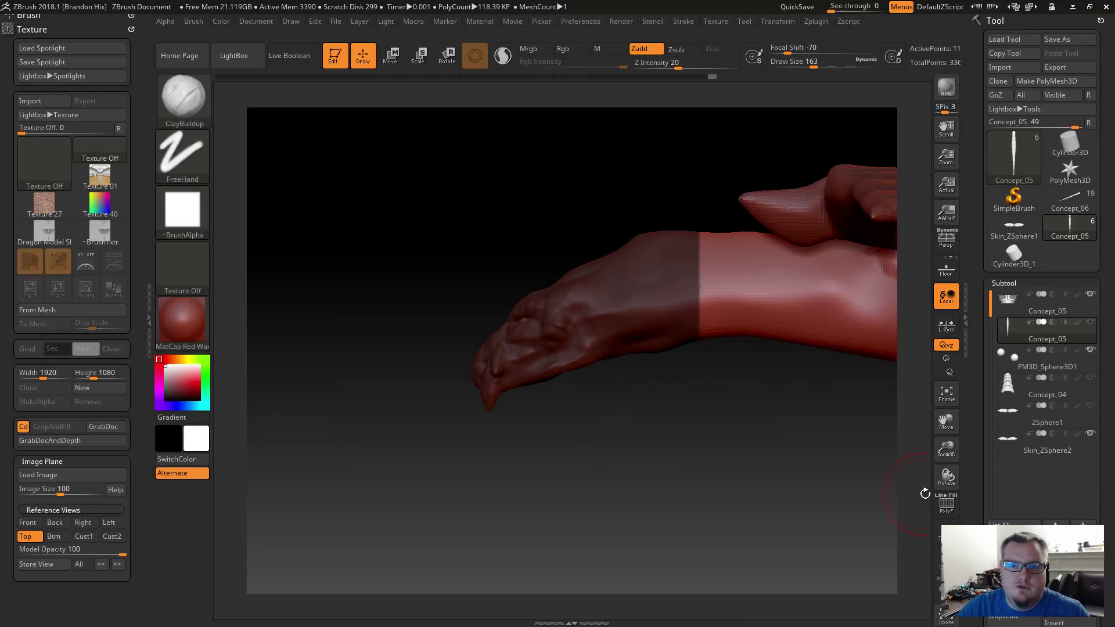
Invert the mask and split the unmasked head and front neck into a separate subtool.
left_click_drag(973, 458, 972, 338)
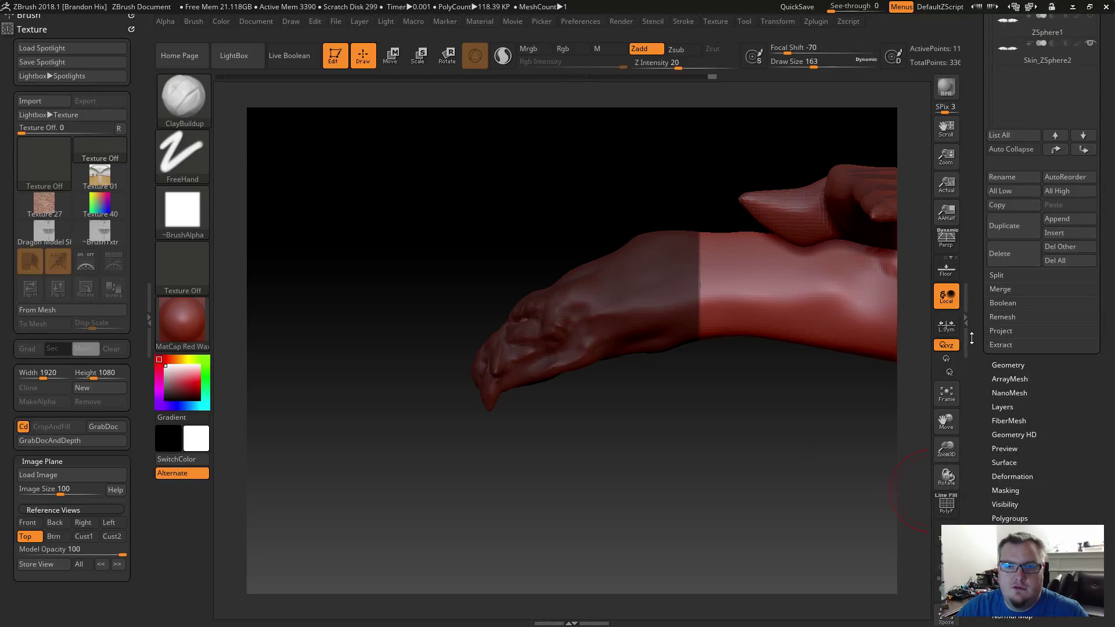
left_click(1009, 276)
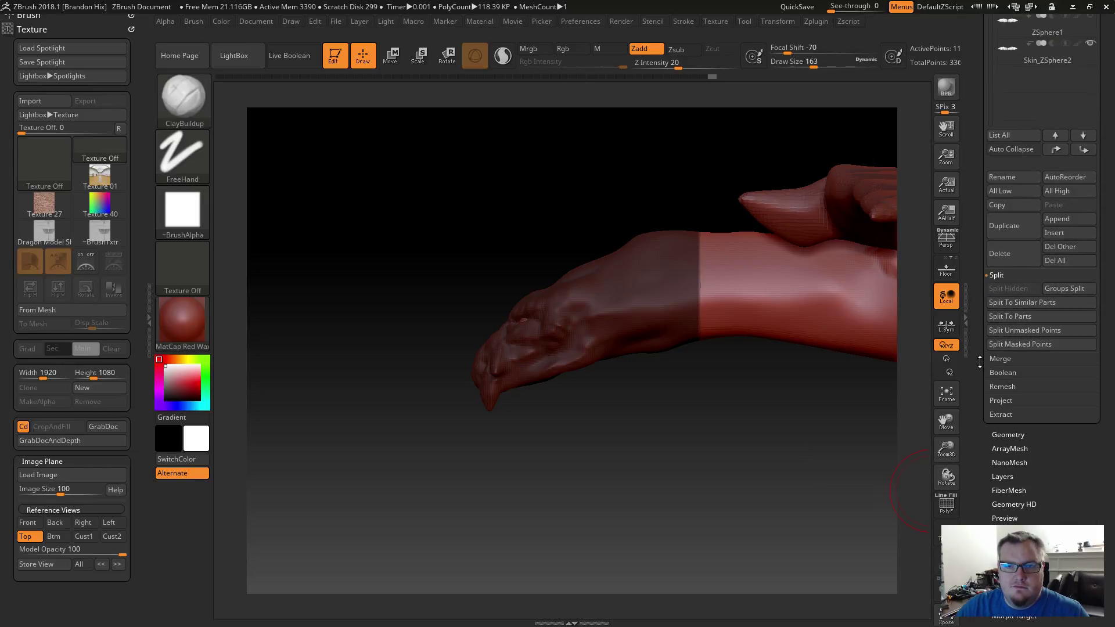
left_click(724, 436, "ctrl")
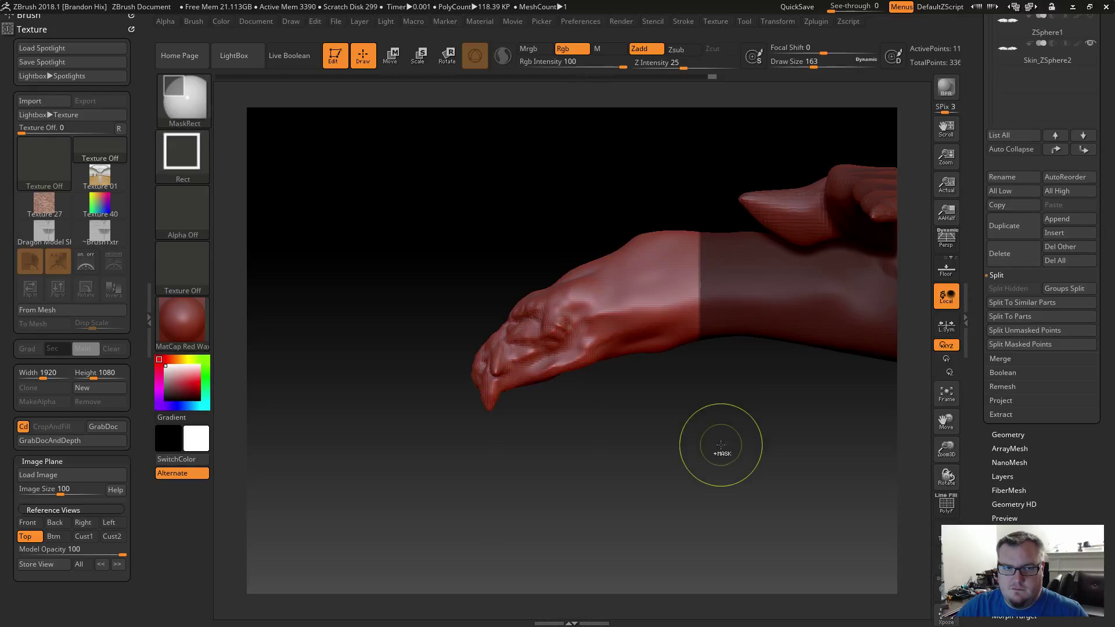
left_click(1013, 330)
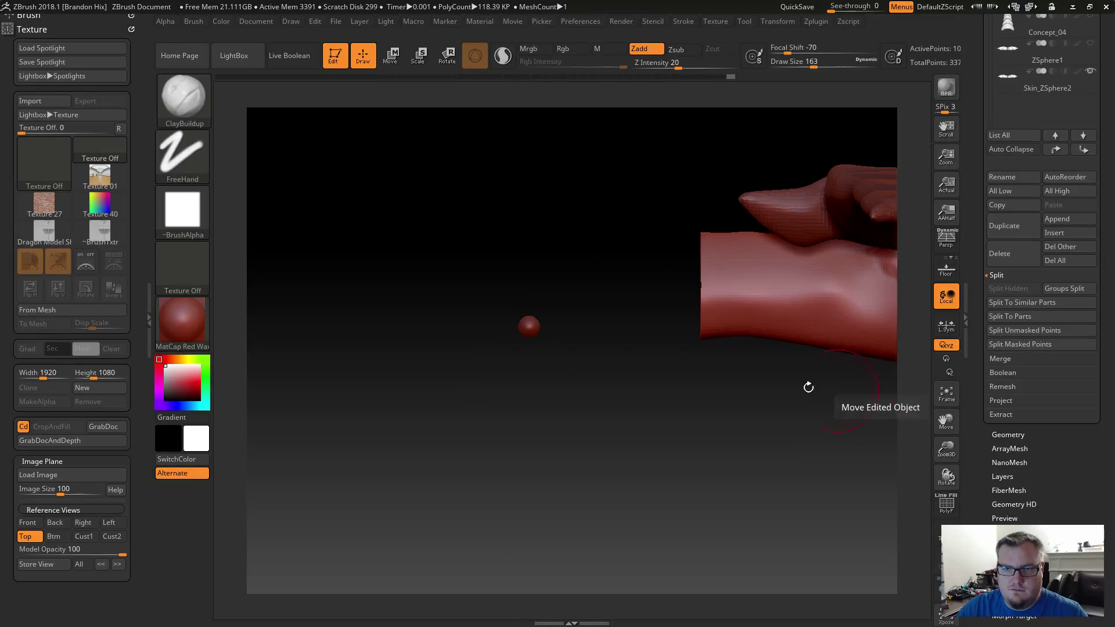
Show the head subtool Concept_06 together with the body subtool Concept_05, make the head active and check the cut from below.
left_click_drag(973, 149, 981, 248)
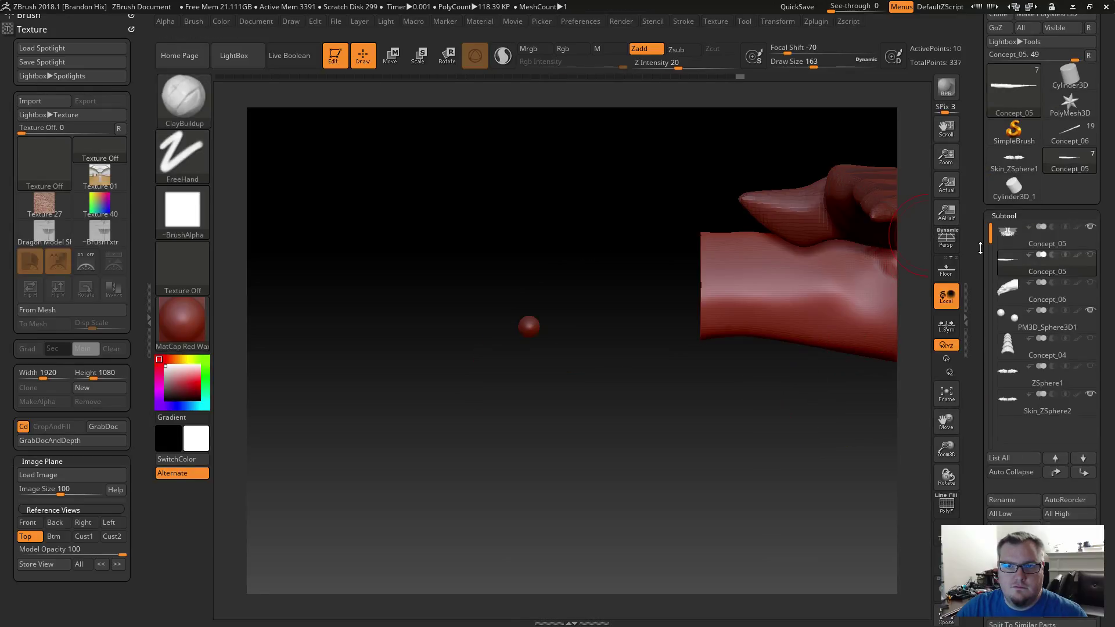
left_click(1091, 284)
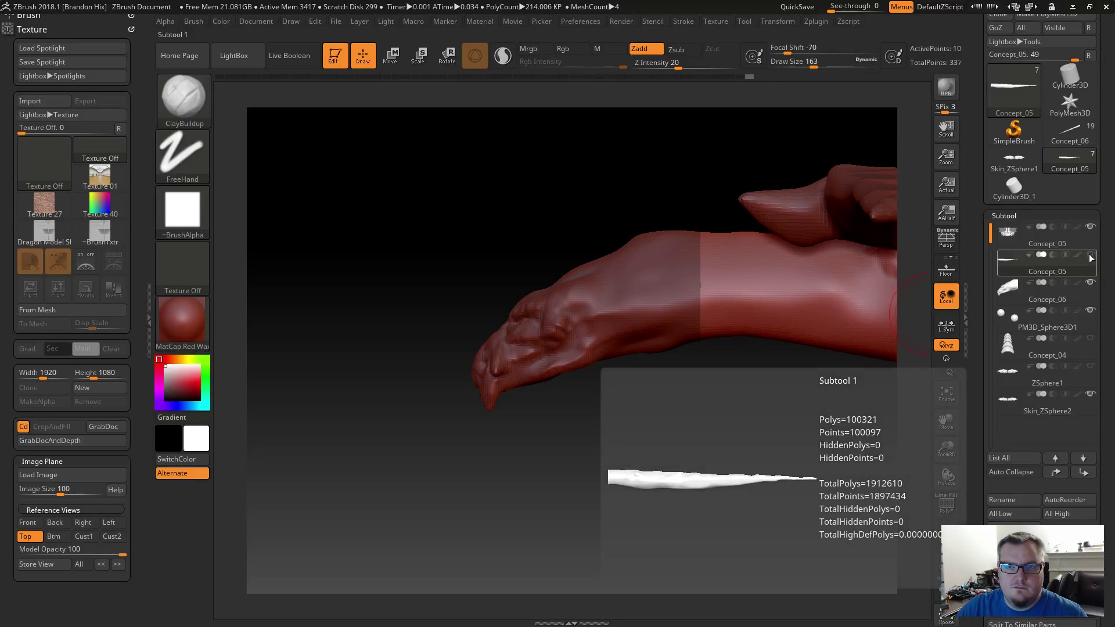
left_click_drag(678, 386, 686, 394)
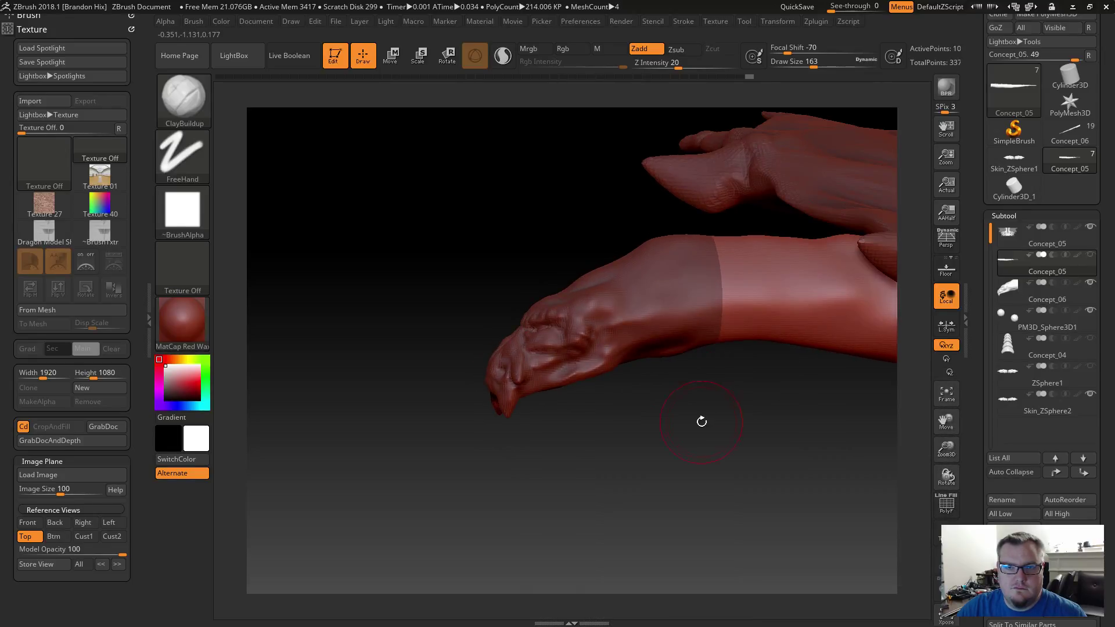
left_click(1020, 288)
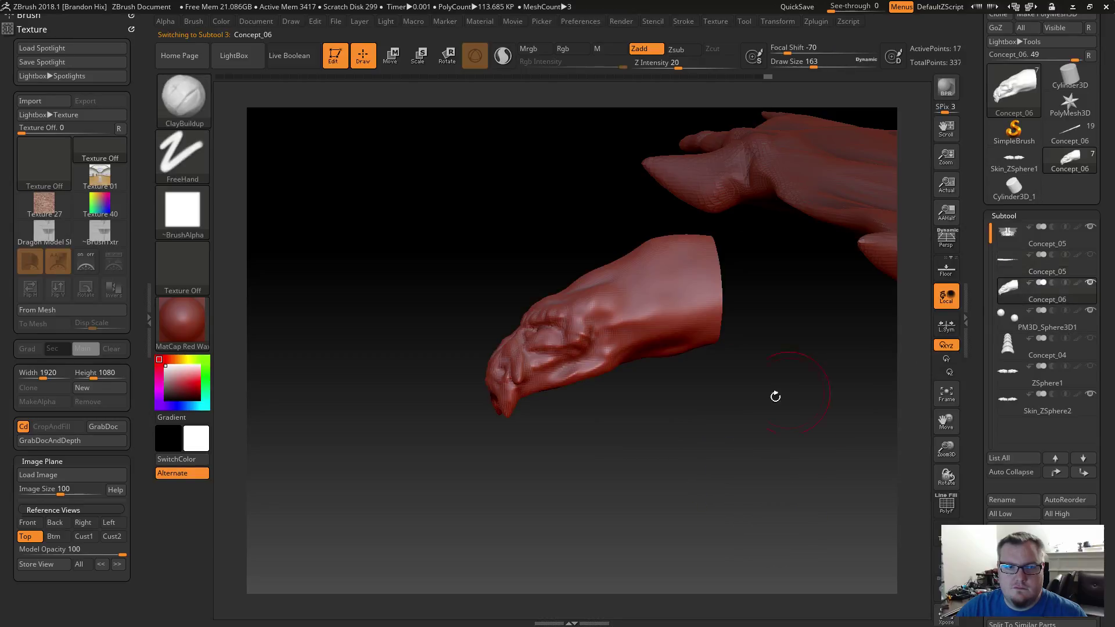
left_click(1090, 255)
mouse_move(734, 378)
left_mouse_down()
mouse_move(691, 448)
mouse_move(738, 423)
left_mouse_up()
key("ctrl")
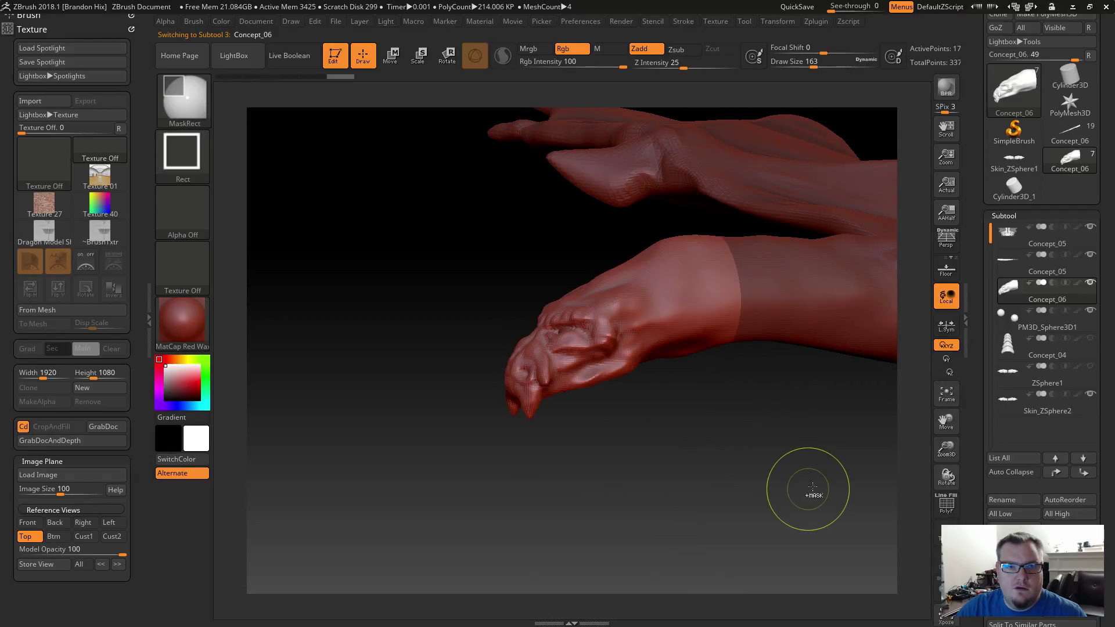
Try to DynaMesh the body subtool Concept_05 with the head still visible, and undo it.
left_click(1012, 269)
key("ctrl")
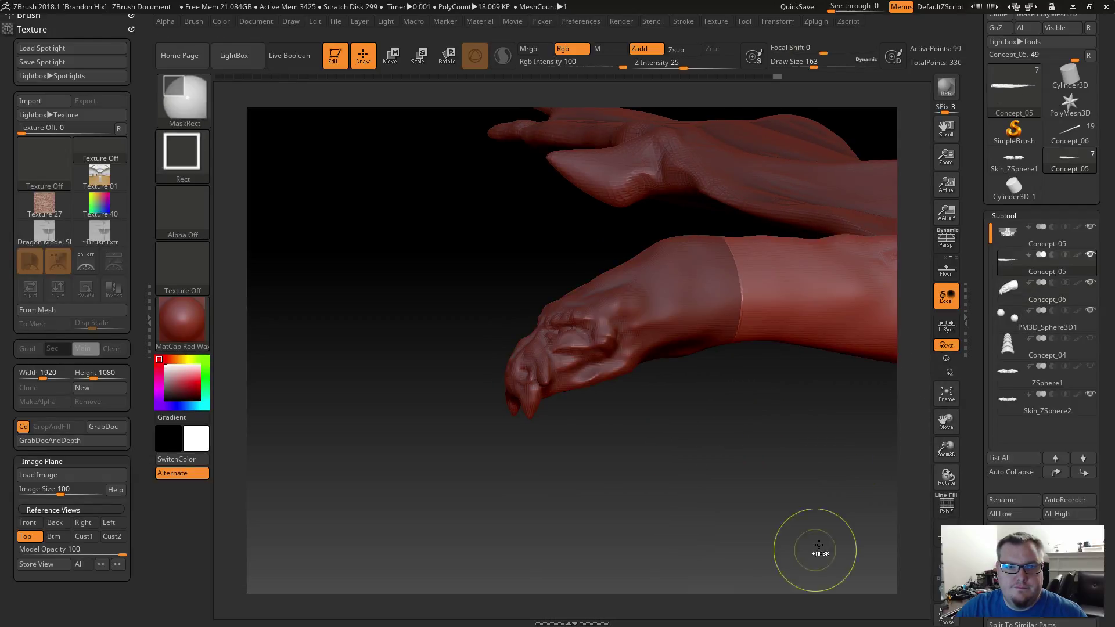
key("ctrl+z")
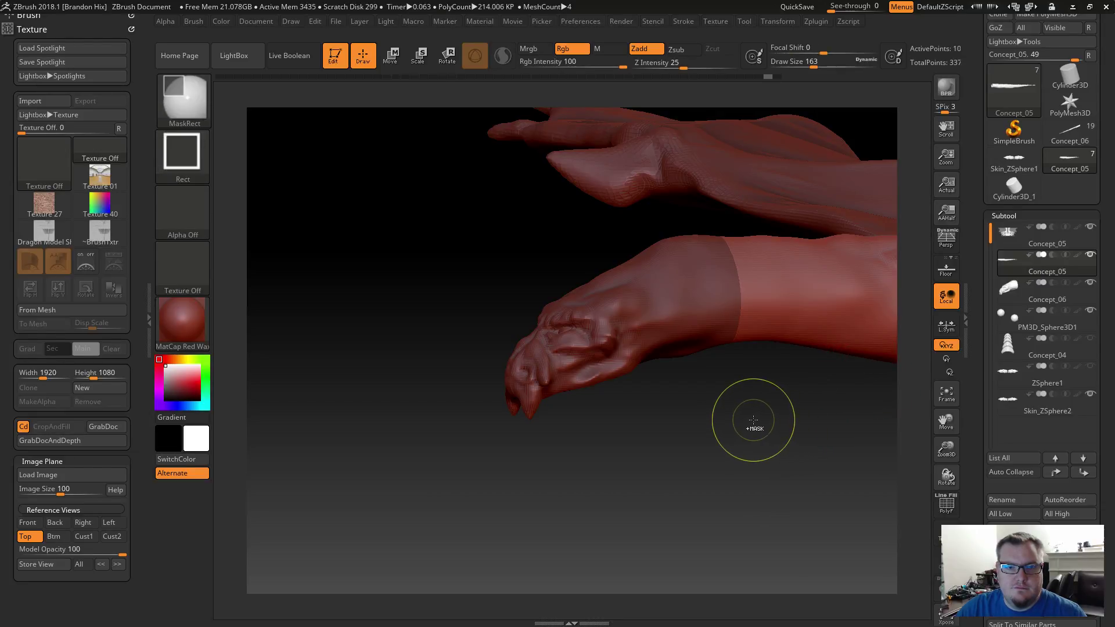
Select the head subtool Concept_06, hide the body subtool and DynaMesh the head to close its open neck end.
left_click(1010, 292)
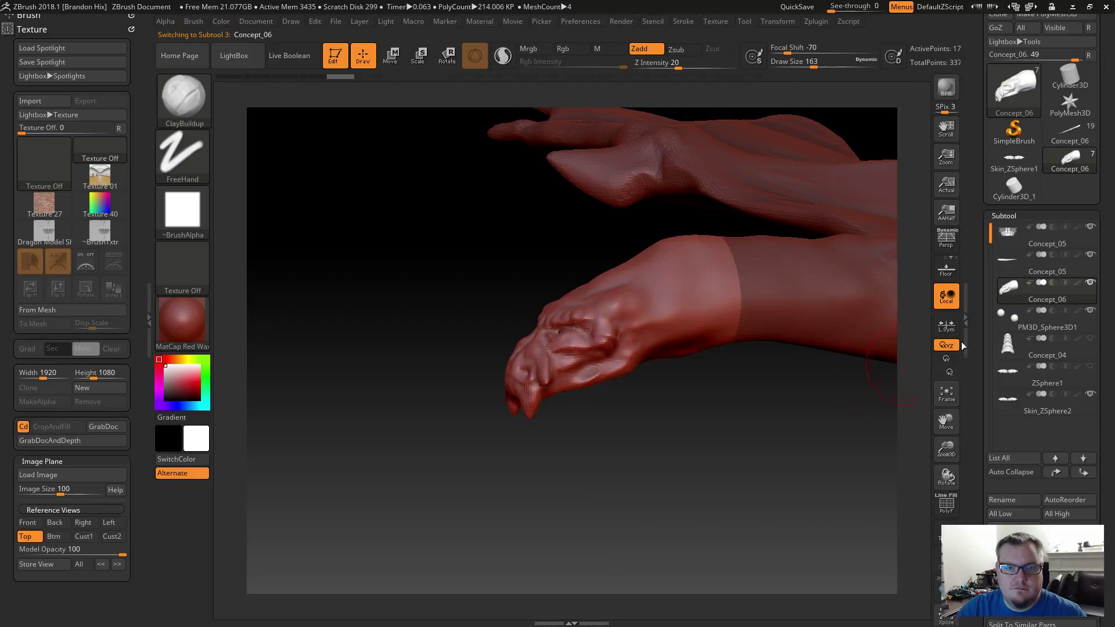
left_click(1090, 256)
left_click_drag(812, 357, 749, 401)
left_click(757, 278, "ctrl")
left_click_drag(753, 239, 783, 254, "ctrl")
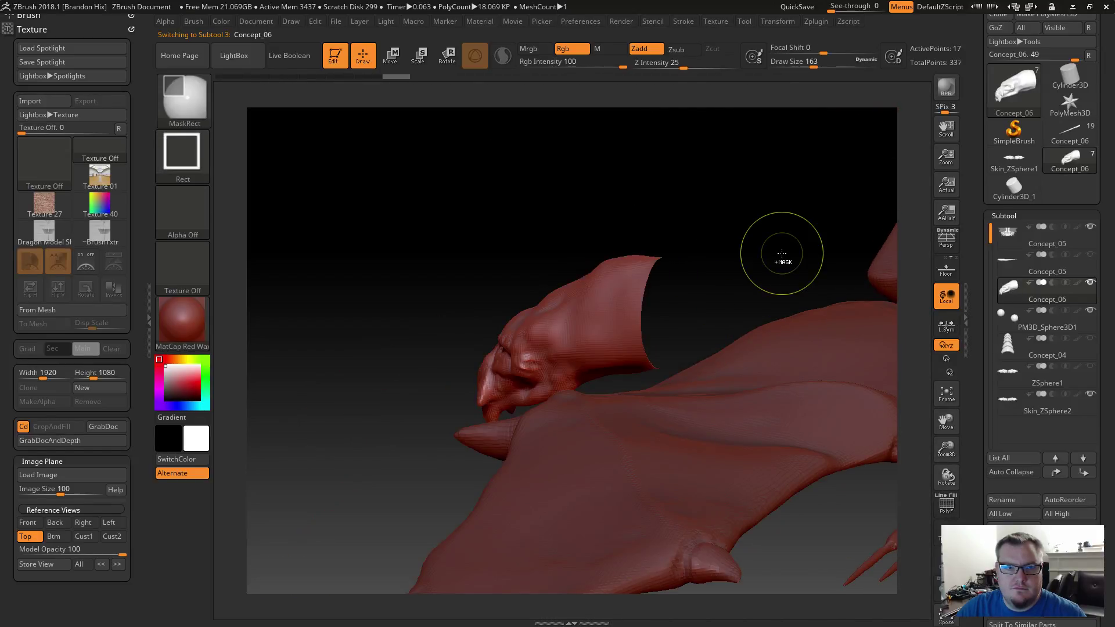
left_click_drag(741, 201, 854, 315, "ctrl")
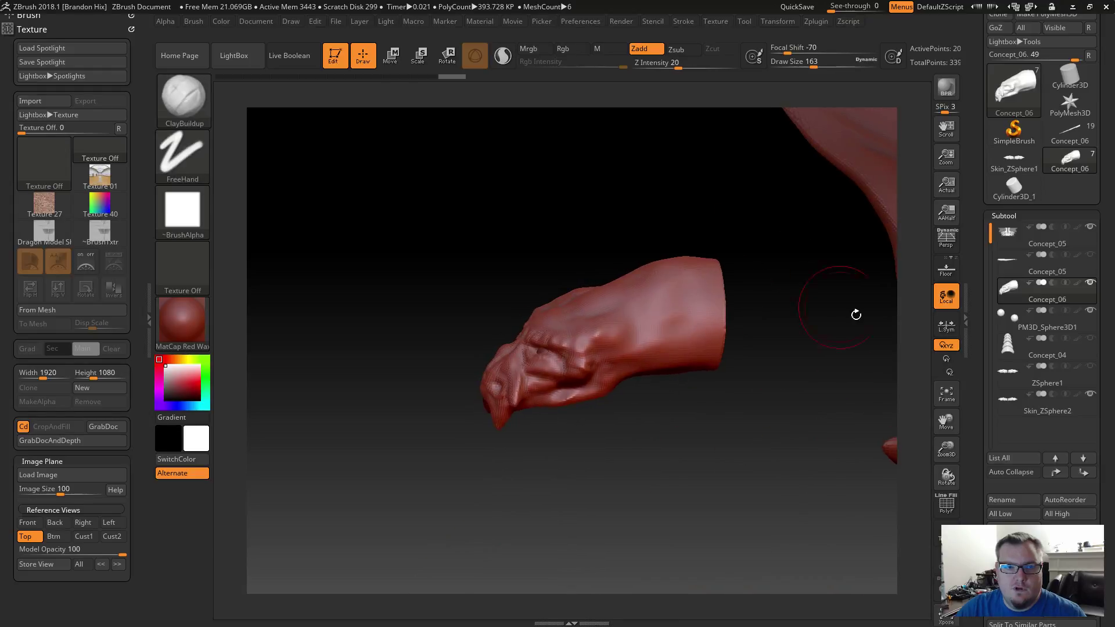
Select the body subtool Concept_05, hide the head and DynaMesh the body to cap its open neck end.
left_click(1006, 265)
mouse_move(1046, 307)
left_click(1091, 283)
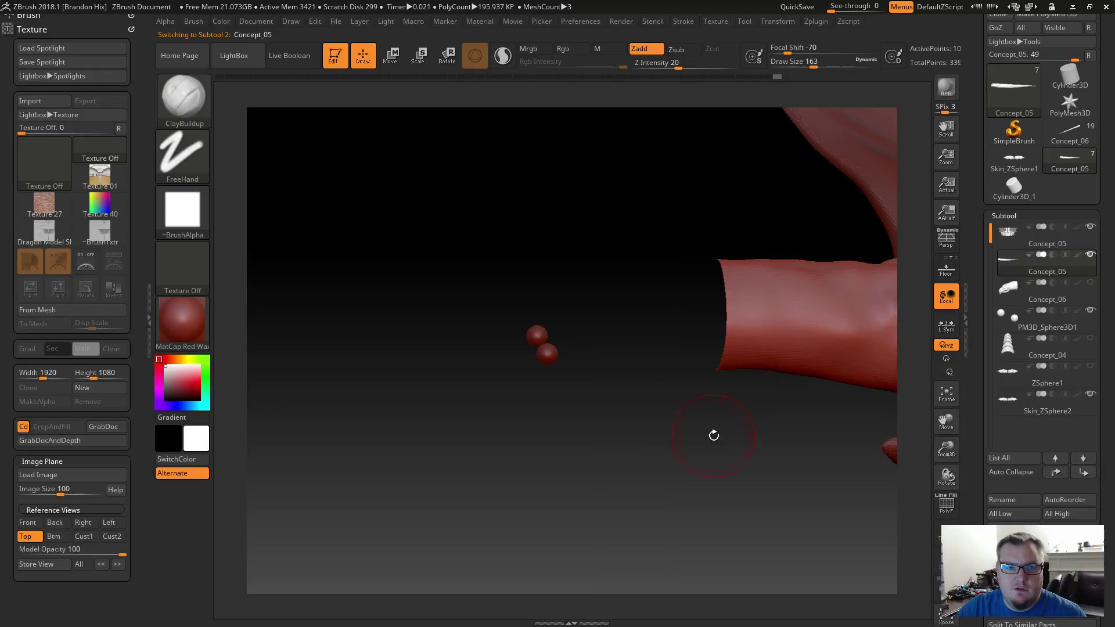
left_click_drag(713, 436, 677, 425)
left_click_drag(677, 426, 770, 462, "ctrl")
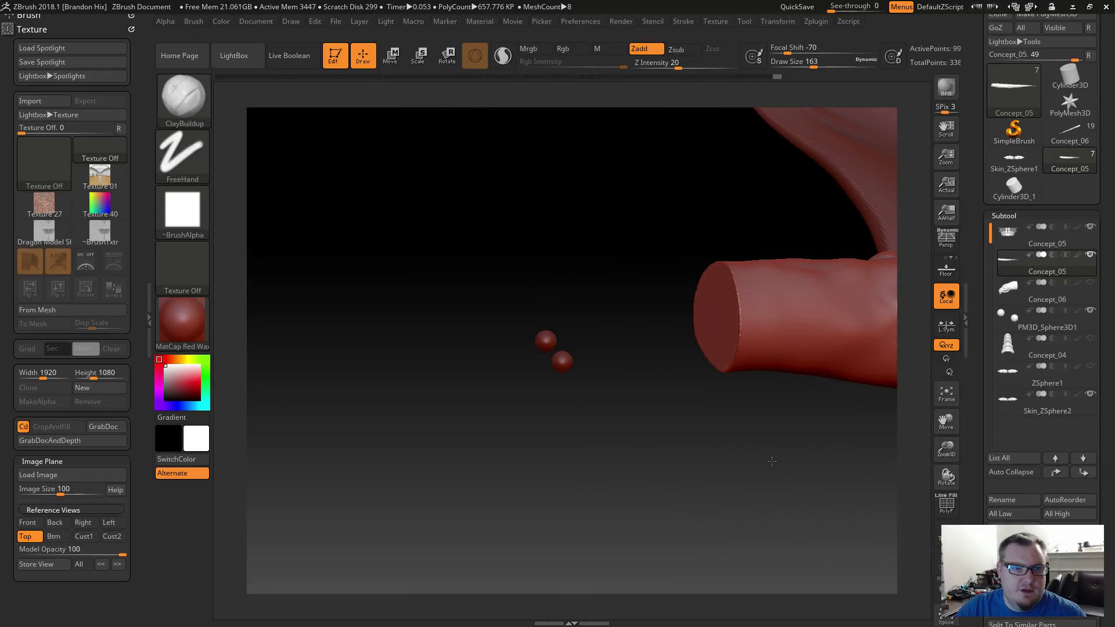
Show the head and body subtools together and make the head subtool Concept_06 active.
left_click(1092, 284)
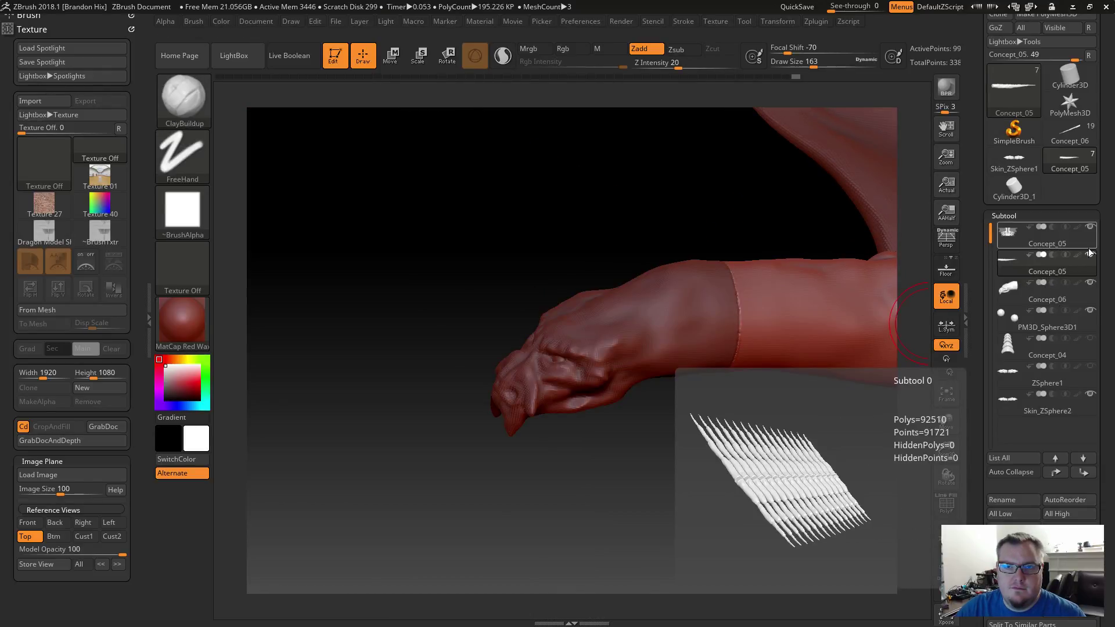
left_click(1091, 256)
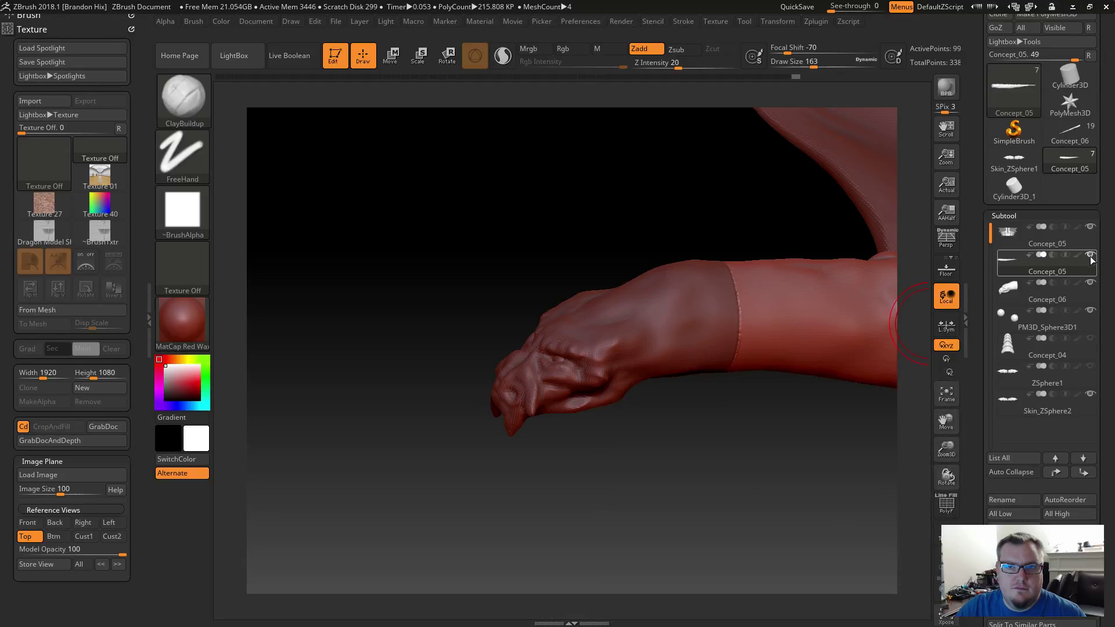
mouse_move(710, 491)
left_mouse_down()
mouse_move(737, 493)
mouse_move(719, 492)
left_mouse_up()
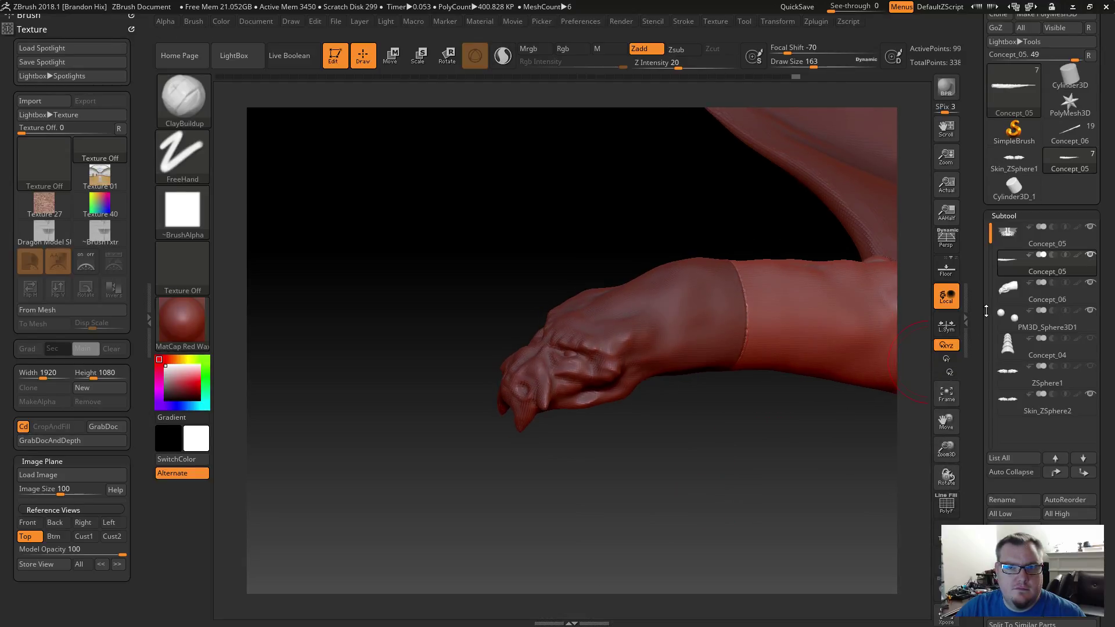
left_click(1011, 291)
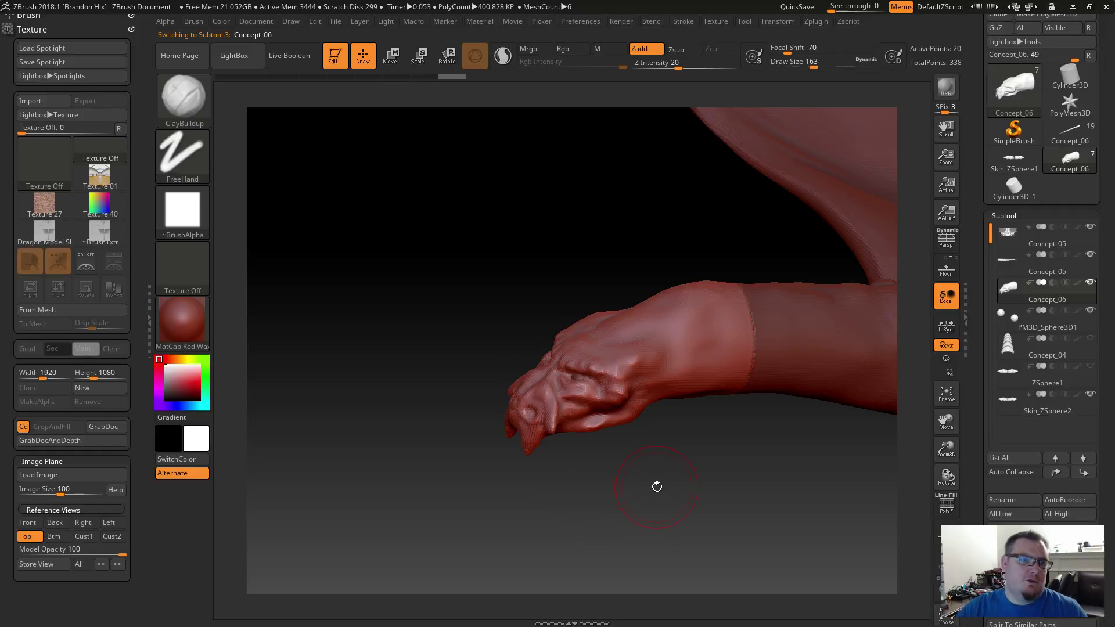
Frame the dragon's face up close and set the ClayBuildup brush's Draw Size to 17.
key("s")
left_click_drag(437, 422, 424, 425)
left_click_drag(465, 486, 542, 509, "alt")
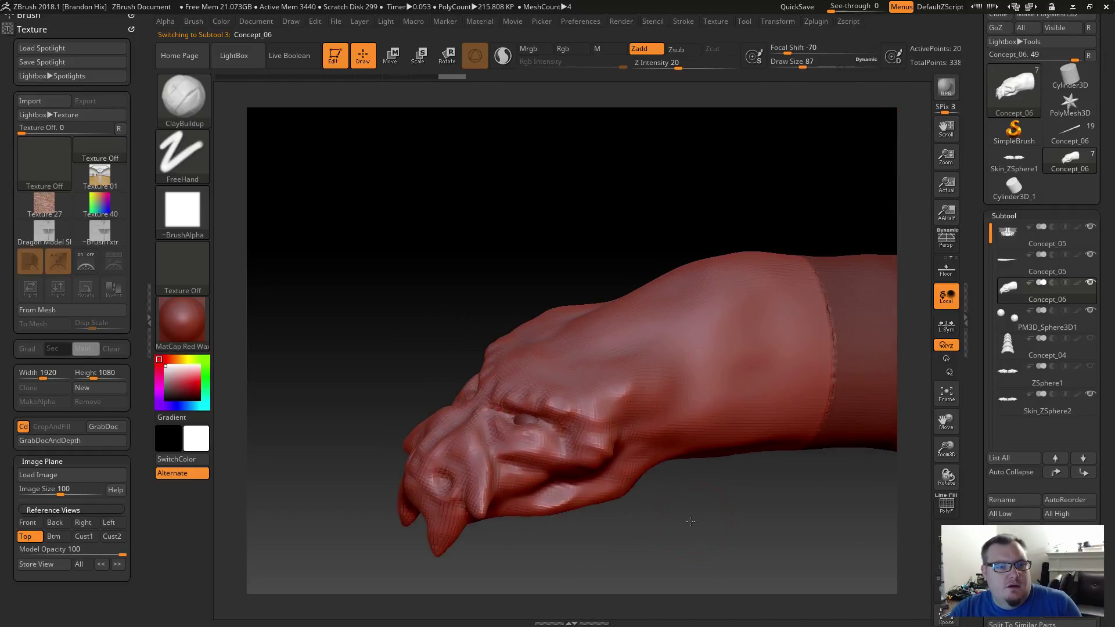
left_click_drag(661, 514, 633, 490)
key("f")
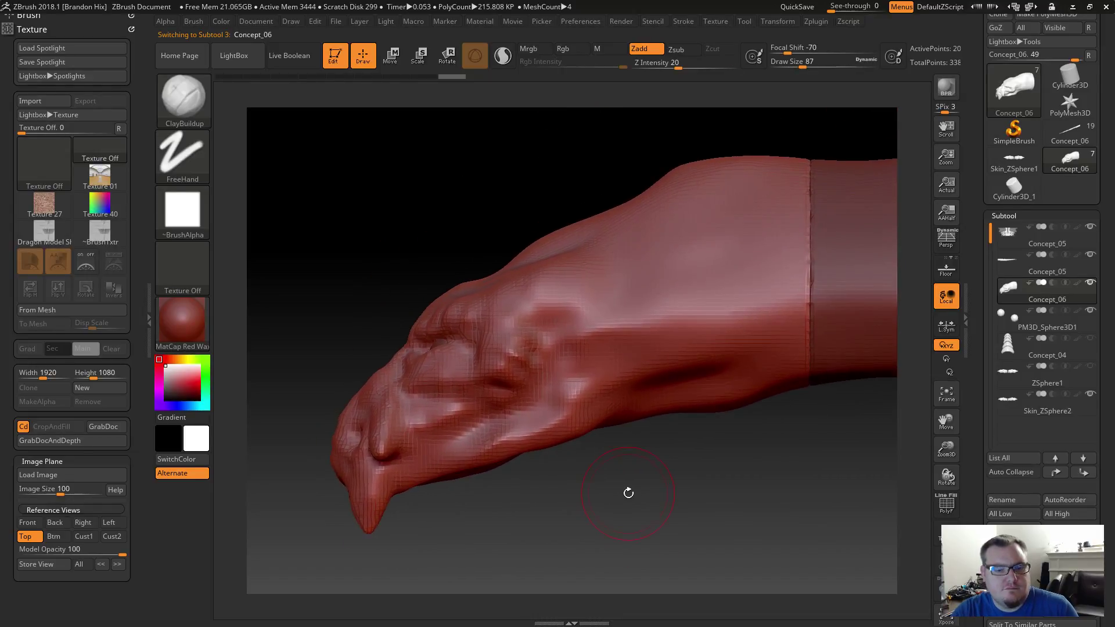
key("f")
left_click_drag(428, 479, 688, 478, "alt")
left_click_drag(451, 493, 881, 486, "alt")
mouse_move(735, 530)
left_mouse_down()
mouse_move(647, 525)
mouse_move(638, 460)
mouse_move(564, 395)
mouse_move(499, 373)
mouse_move(508, 368)
mouse_move(453, 272)
left_mouse_up()
key("s")
Open the DynaMesh geometry settings and examine the mesh resolution around the snout and eyes.
left_click(1004, 216)
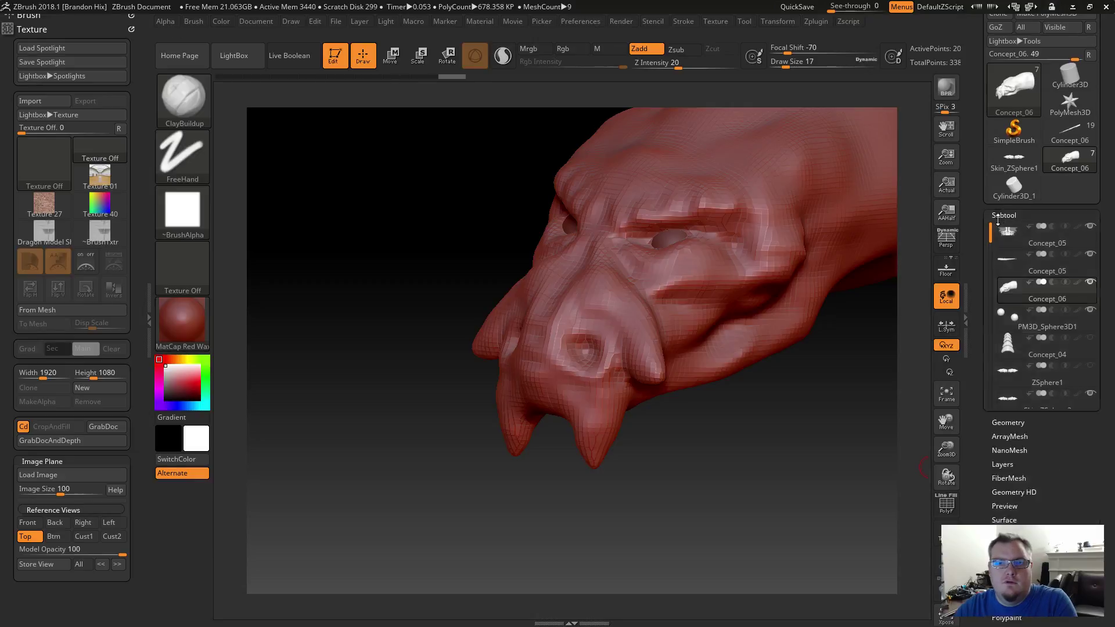
left_click(1008, 229)
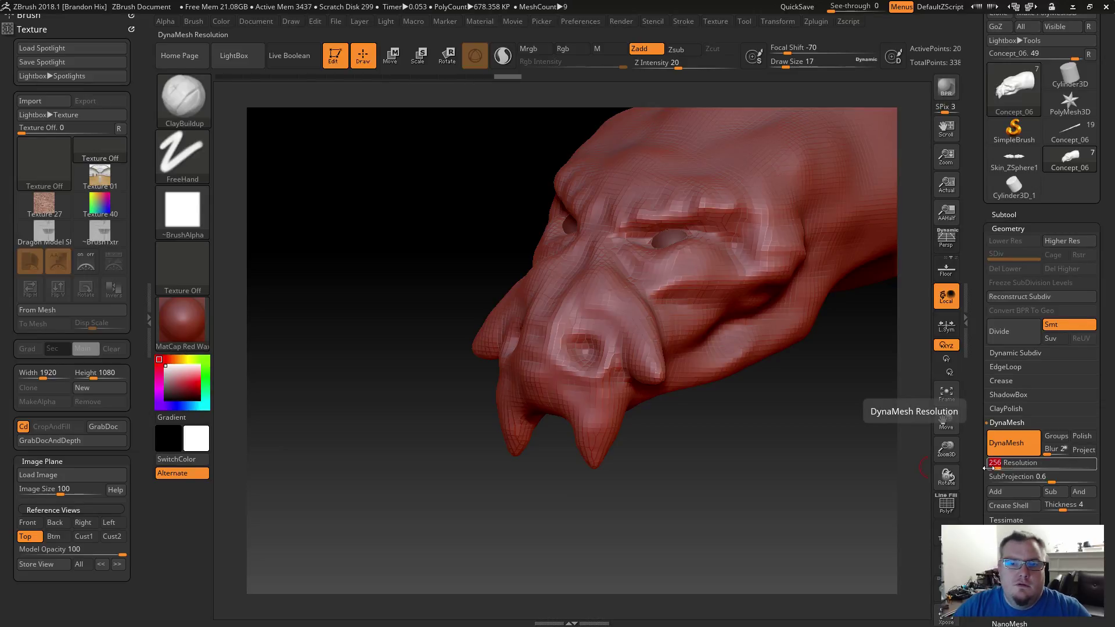
left_click_drag(789, 528, 757, 498)
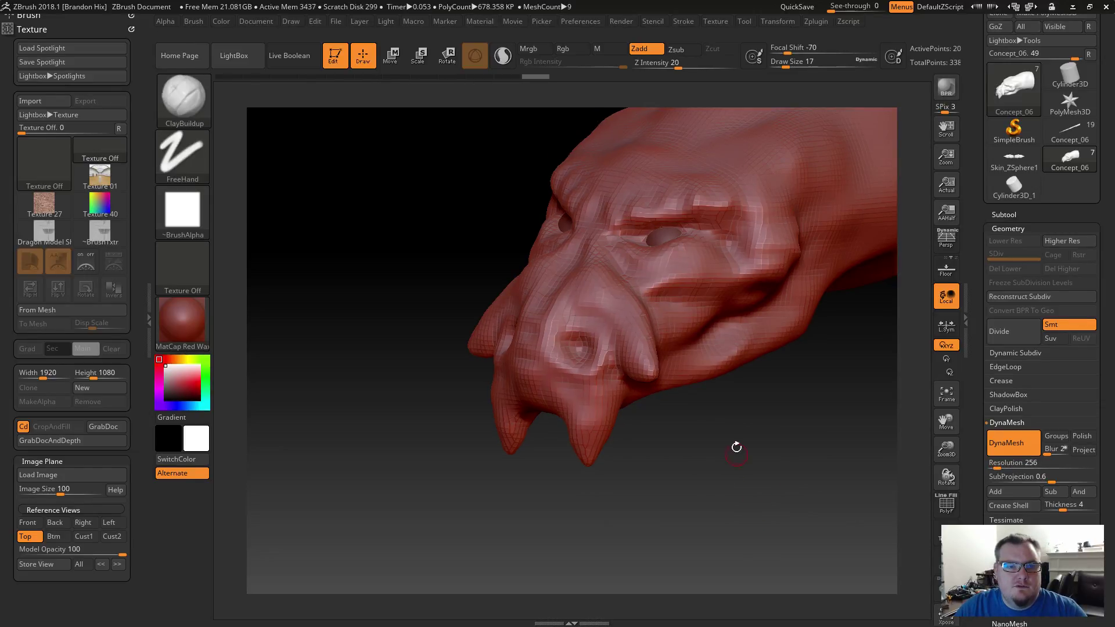
left_click_drag(792, 405, 752, 422)
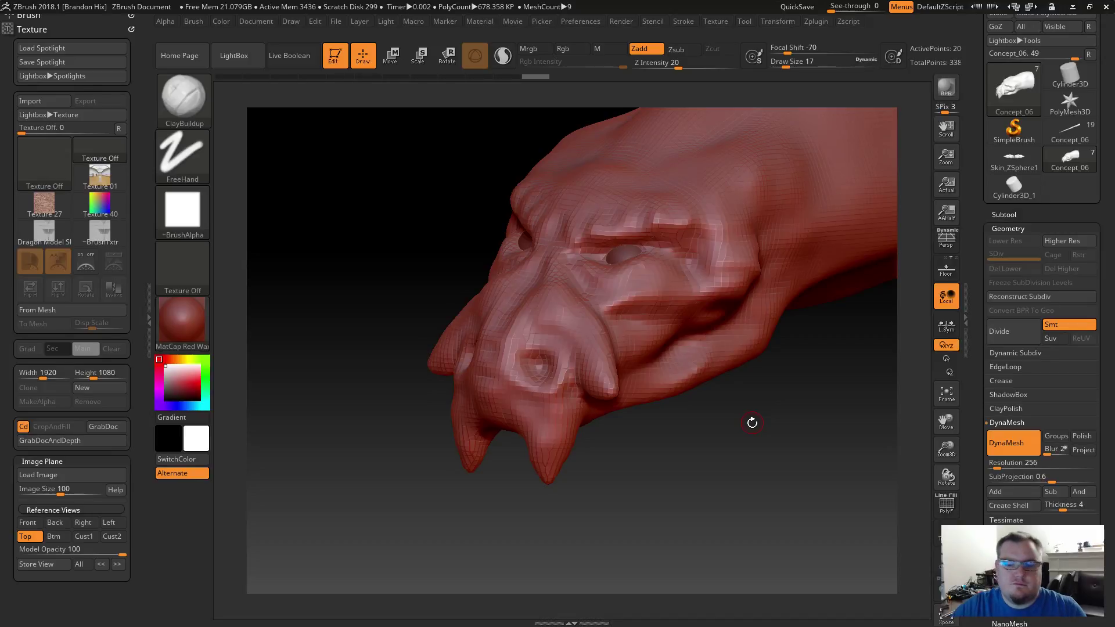
left_click_drag(364, 324, 428, 355)
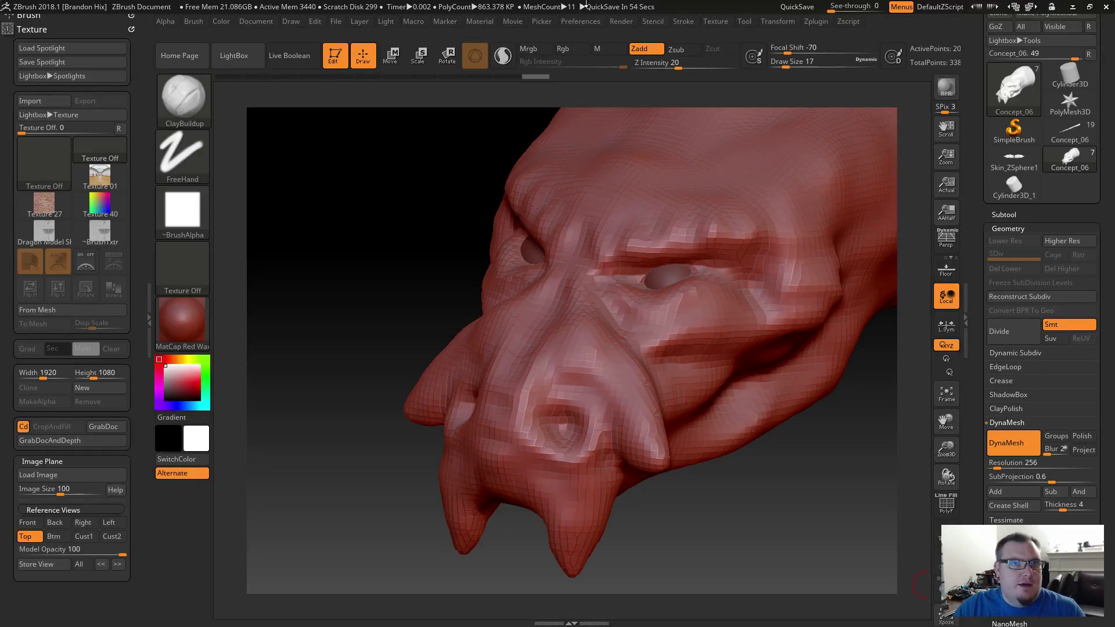
Switch to Photos to study the dragon's face in Dragon_Angle_Lines.png, and return to the sculpt in ZBrush.
key("alt+Tab")
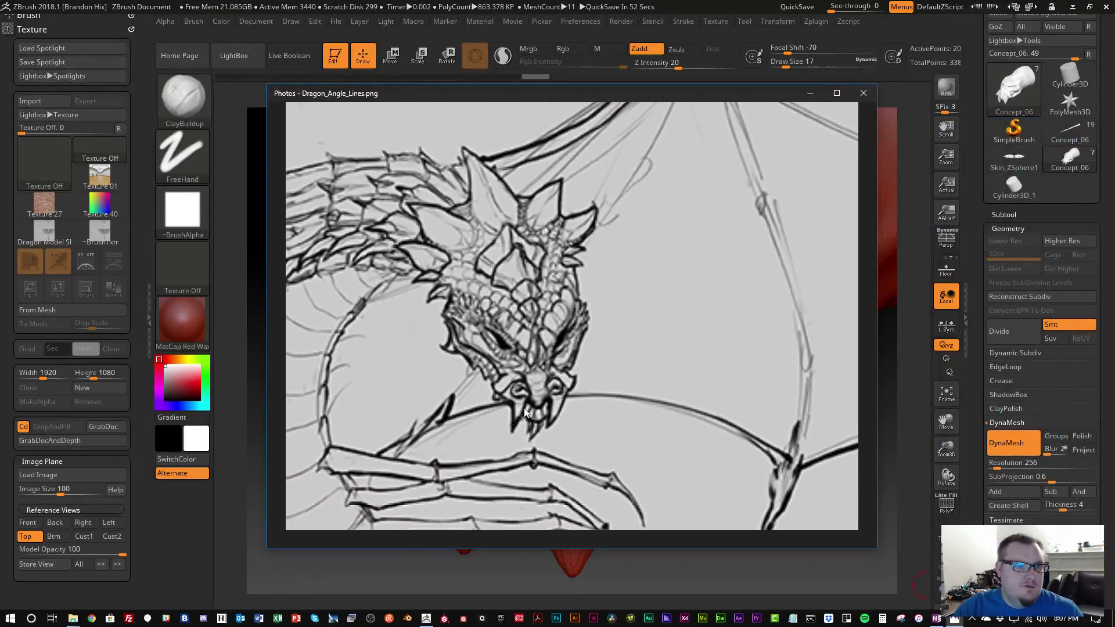
left_click_drag(599, 348, 655, 377)
key("alt+Tab")
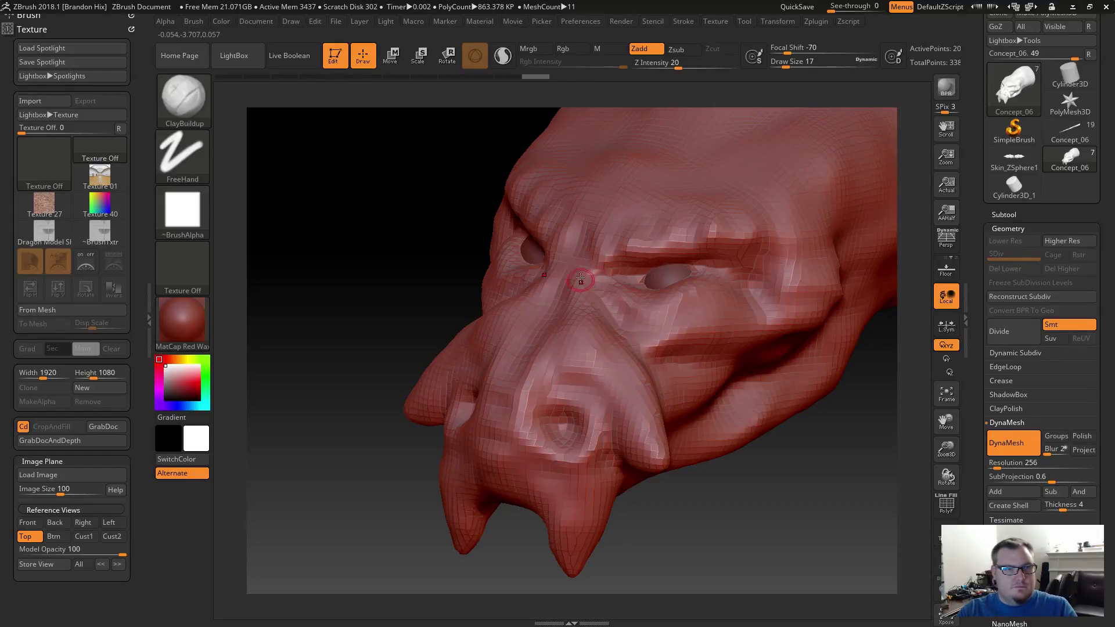
Sculpt the bridge of the nose between the eyes with ClayBuildup and smooth the strokes on a denser head mesh.
mouse_move(593, 255)
left_mouse_down()
mouse_move(595, 285)
mouse_move(592, 256)
left_mouse_up()
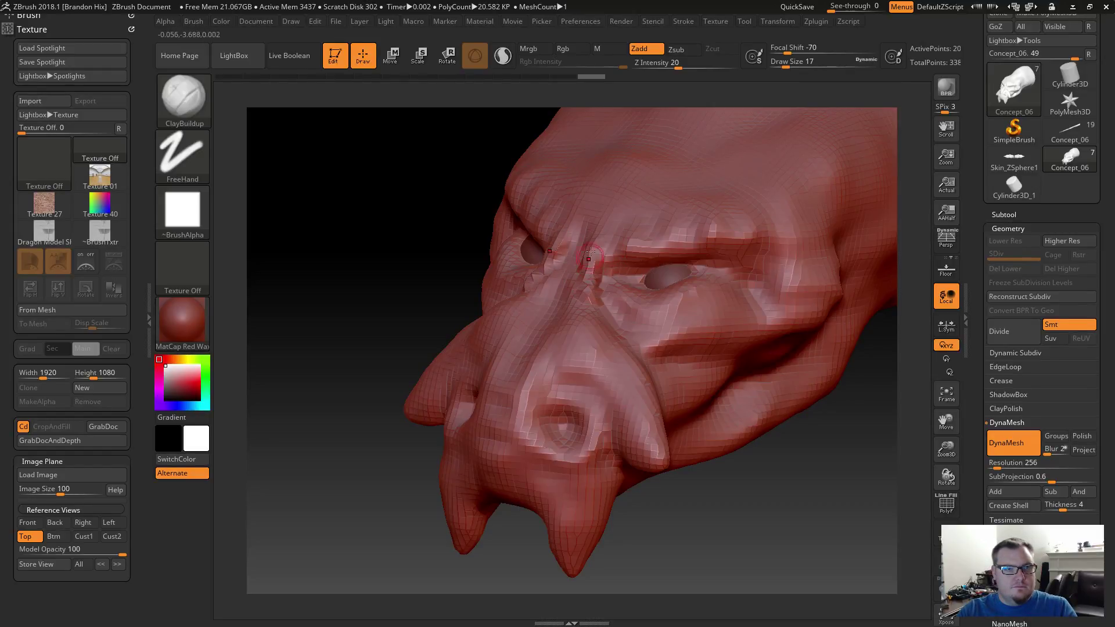
mouse_move(581, 308)
left_mouse_down()
mouse_move(586, 256)
mouse_move(588, 316)
left_mouse_up()
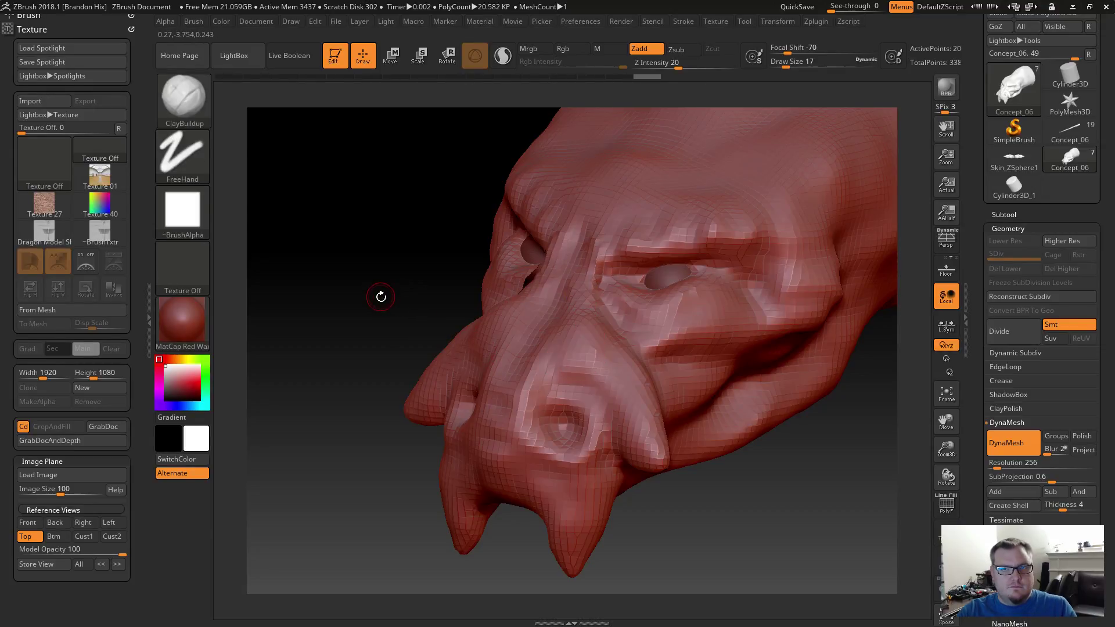
key("shift")
key("shift")
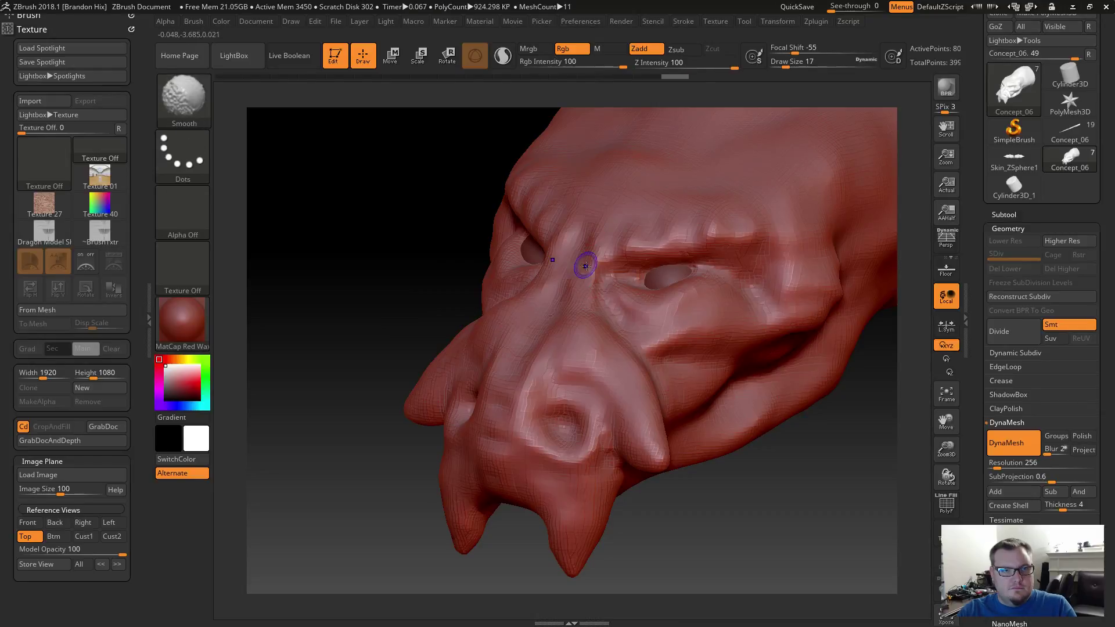
left_click_drag(590, 262, 580, 302, "shift")
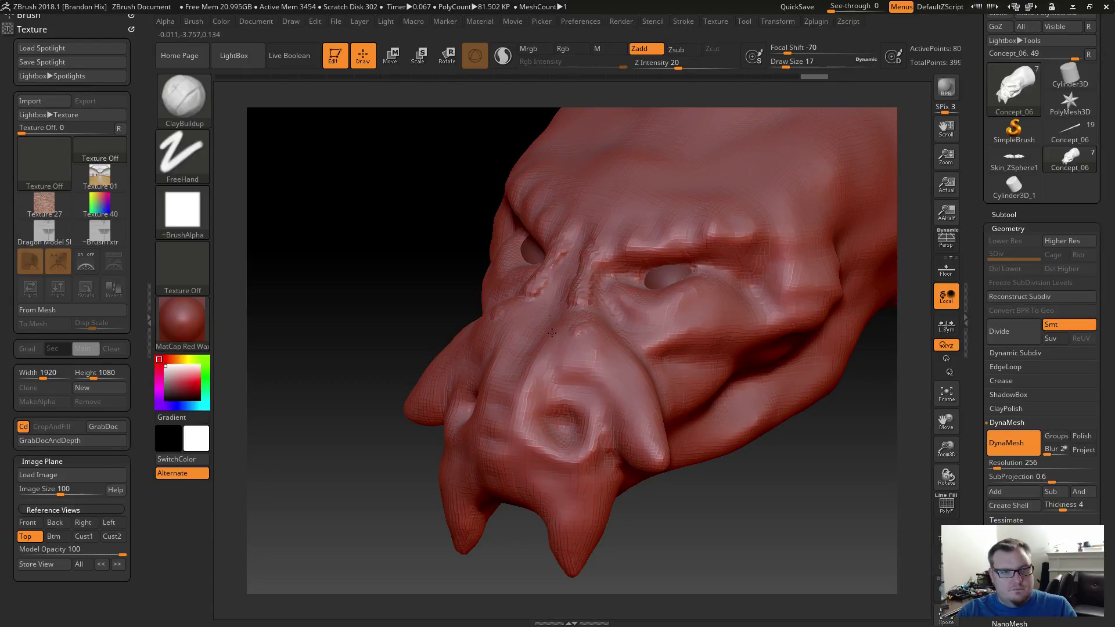
Build up ridges down the middle of the snout and raised rims around the nostrils with ClayBuildup.
mouse_move(539, 316)
left_mouse_down()
mouse_move(545, 346)
mouse_move(515, 421)
mouse_move(538, 323)
left_mouse_up()
left_click_drag(533, 339, 511, 405)
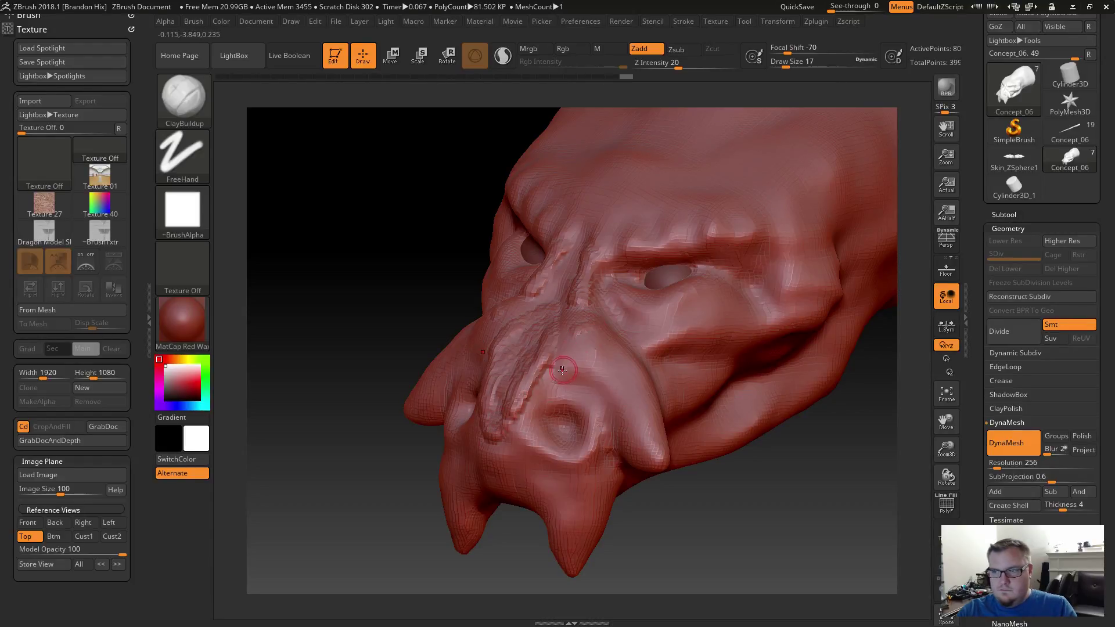
mouse_move(541, 399)
left_mouse_down()
mouse_move(567, 389)
mouse_move(539, 398)
left_mouse_up()
left_click_drag(541, 395, 583, 390)
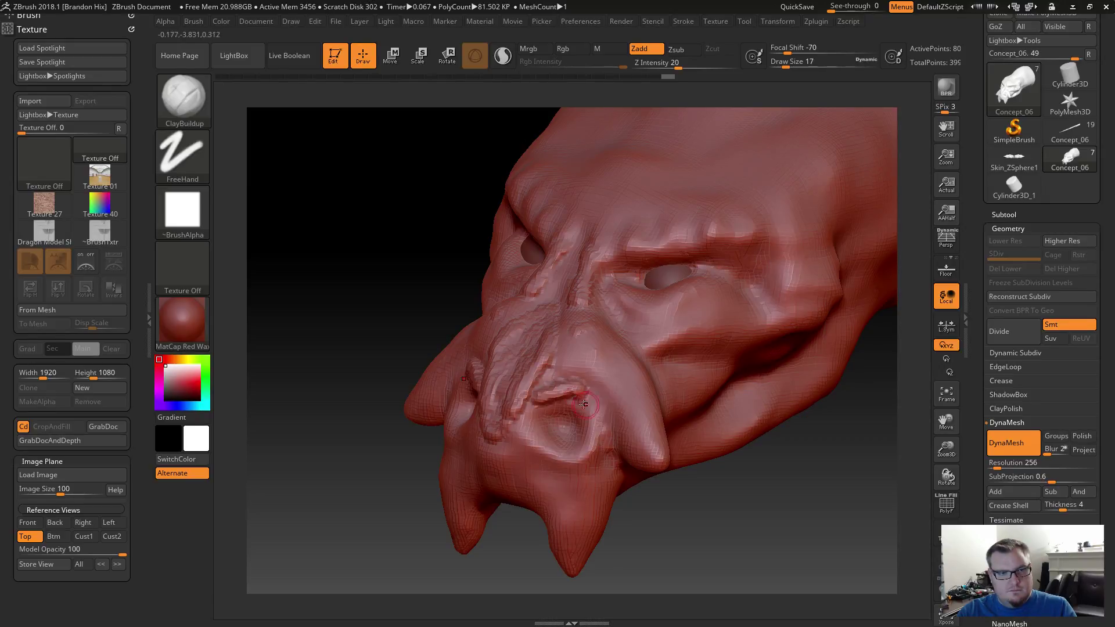
mouse_move(558, 441)
left_mouse_down()
mouse_move(545, 425)
mouse_move(591, 411)
mouse_move(537, 424)
mouse_move(588, 461)
mouse_move(567, 450)
mouse_move(549, 466)
mouse_move(572, 470)
mouse_move(515, 461)
mouse_move(511, 447)
mouse_move(496, 457)
mouse_move(536, 446)
mouse_move(572, 456)
mouse_move(534, 456)
mouse_move(526, 488)
mouse_move(504, 465)
mouse_move(490, 480)
mouse_move(533, 491)
mouse_move(563, 459)
mouse_move(560, 442)
mouse_move(526, 486)
mouse_move(499, 473)
mouse_move(504, 453)
mouse_move(511, 471)
mouse_move(482, 465)
mouse_move(495, 477)
mouse_move(511, 468)
mouse_move(497, 485)
mouse_move(487, 469)
mouse_move(511, 482)
left_mouse_up()
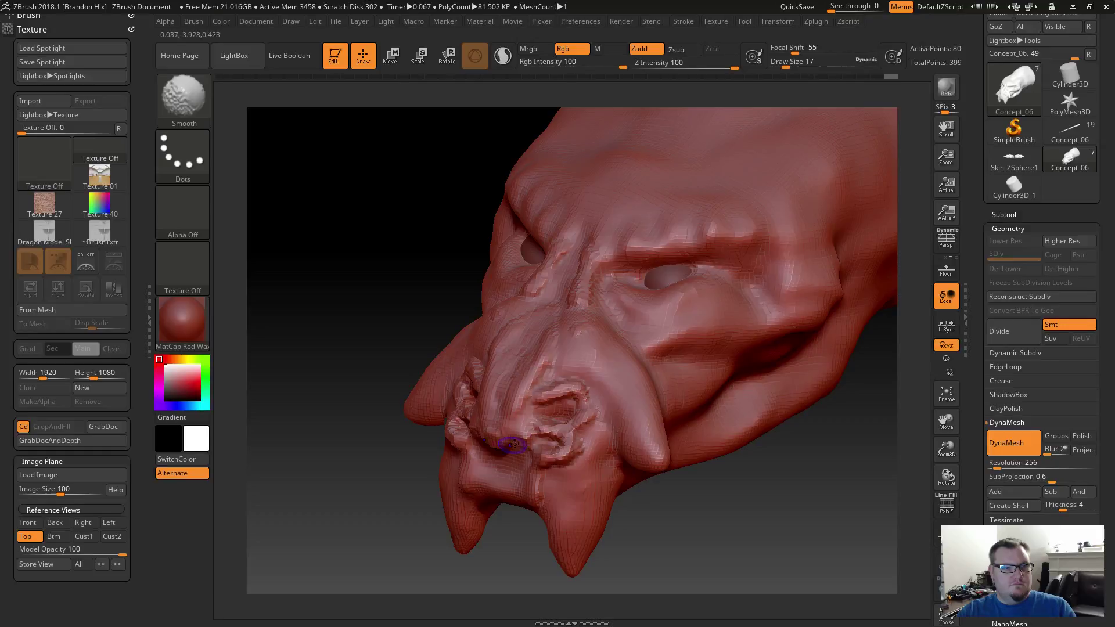
Carve the nostril openings deeper and cut into the area below them with ClayBuildup.
mouse_move(564, 407)
left_mouse_down("alt")
mouse_move(539, 420)
mouse_move(568, 408)
mouse_move(553, 420)
left_mouse_up("alt")
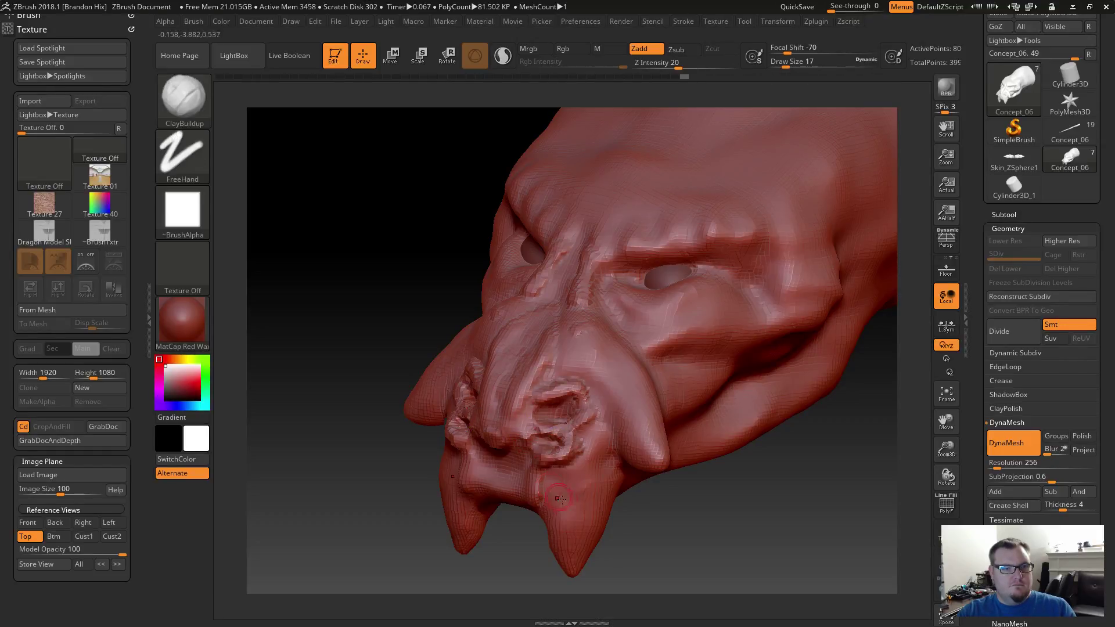
mouse_move(652, 527)
left_mouse_down()
mouse_move(667, 516)
mouse_move(654, 482)
left_mouse_up()
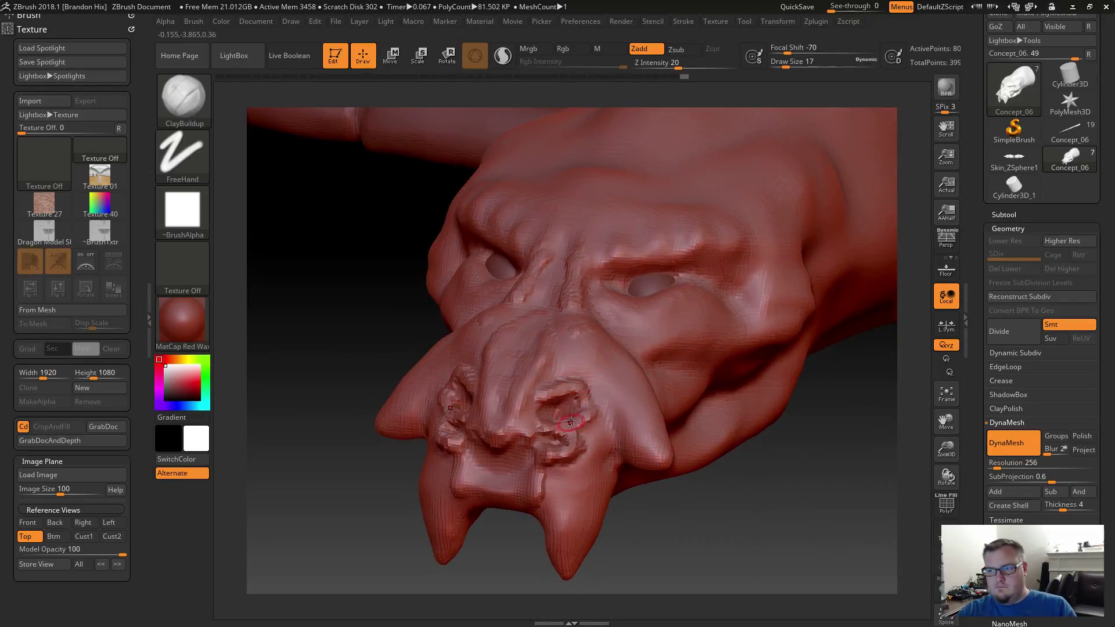
mouse_move(568, 424)
left_mouse_down("alt")
mouse_move(536, 425)
mouse_move(555, 449)
mouse_move(591, 437)
mouse_move(559, 454)
left_mouse_up("alt")
Shape the upper lip between the two front fangs with ClayBuildup and smooth the fang area.
mouse_move(550, 506)
left_mouse_down()
mouse_move(570, 456)
mouse_move(575, 489)
mouse_move(567, 472)
mouse_move(506, 507)
mouse_move(512, 491)
left_mouse_up()
right_click_drag(512, 491, 513, 480)
mouse_move(500, 491)
left_mouse_down()
mouse_move(485, 517)
mouse_move(501, 479)
left_mouse_up()
mouse_move(499, 523)
left_mouse_down("shift")
mouse_move(494, 511)
mouse_move(525, 480)
mouse_move(464, 500)
left_mouse_up("shift")
mouse_move(366, 312)
left_mouse_down()
mouse_move(368, 385)
mouse_move(349, 351)
mouse_move(362, 349)
mouse_move(361, 381)
mouse_move(348, 374)
mouse_move(368, 395)
mouse_move(393, 294)
left_mouse_up()
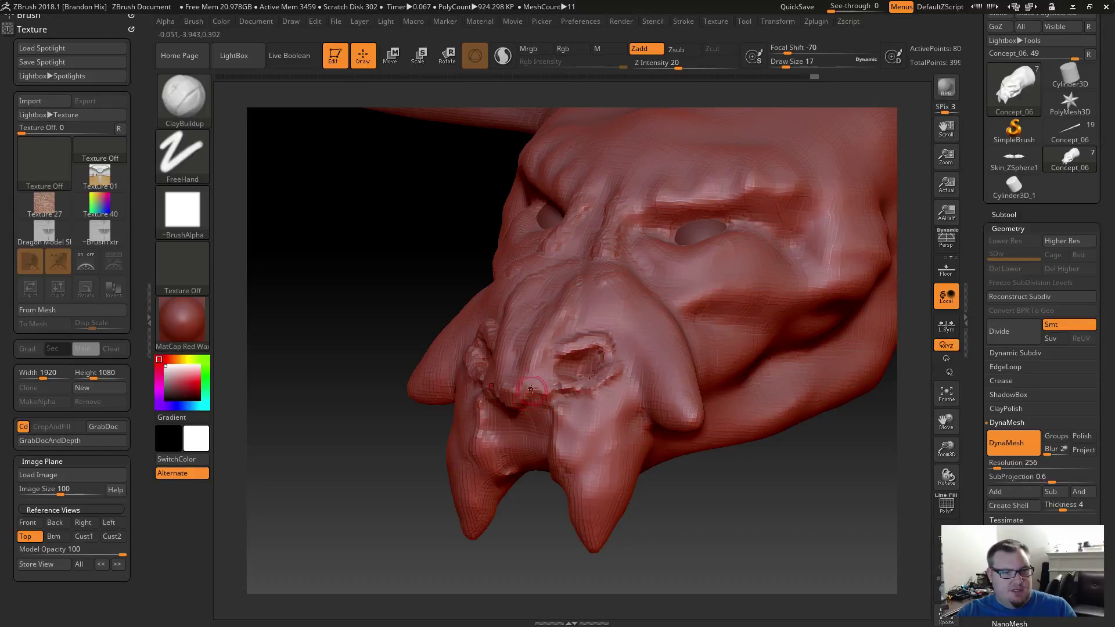
Build up the tip of the nose between and below the nostrils with ClayBuildup and smooth the strokes.
left_click_drag(541, 388, 522, 414)
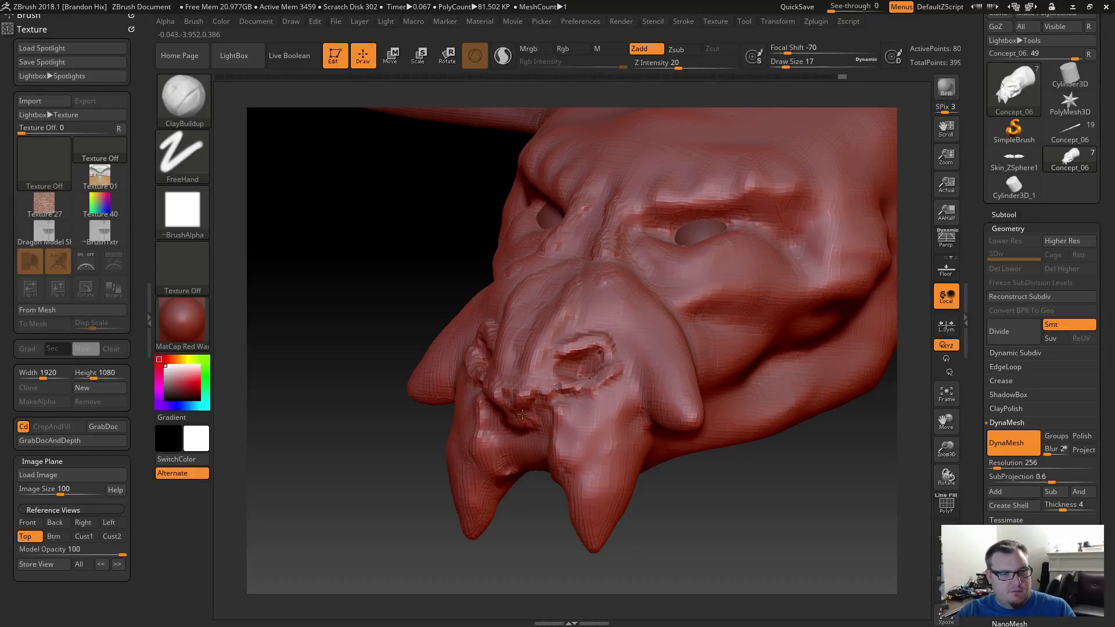
left_click_drag(519, 368, 515, 379)
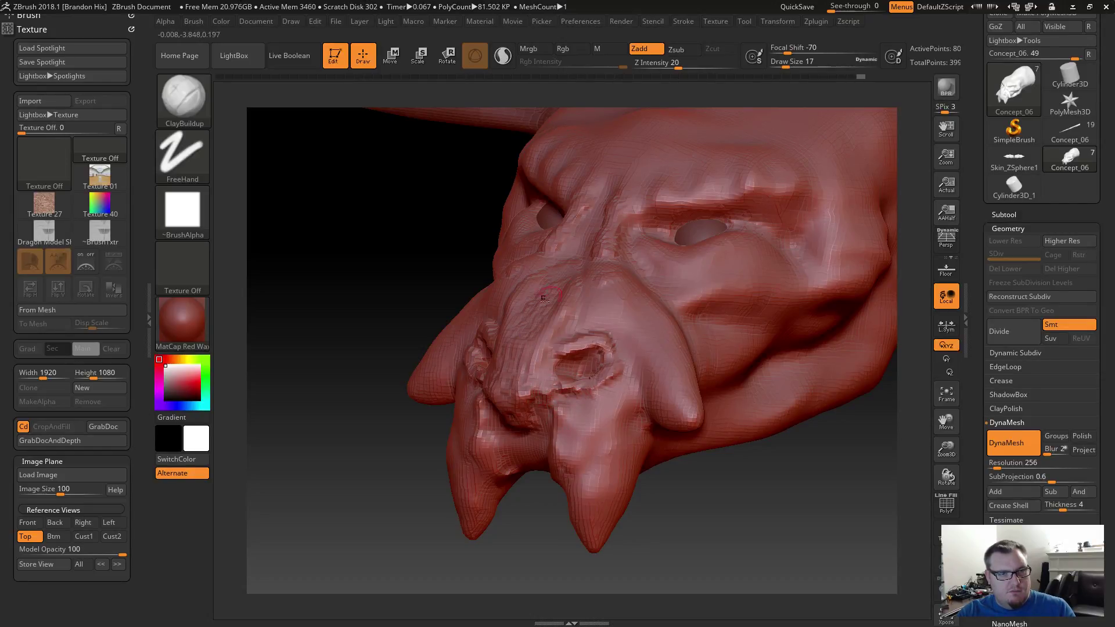
key("shift")
left_click_drag(518, 421, 540, 397, "shift")
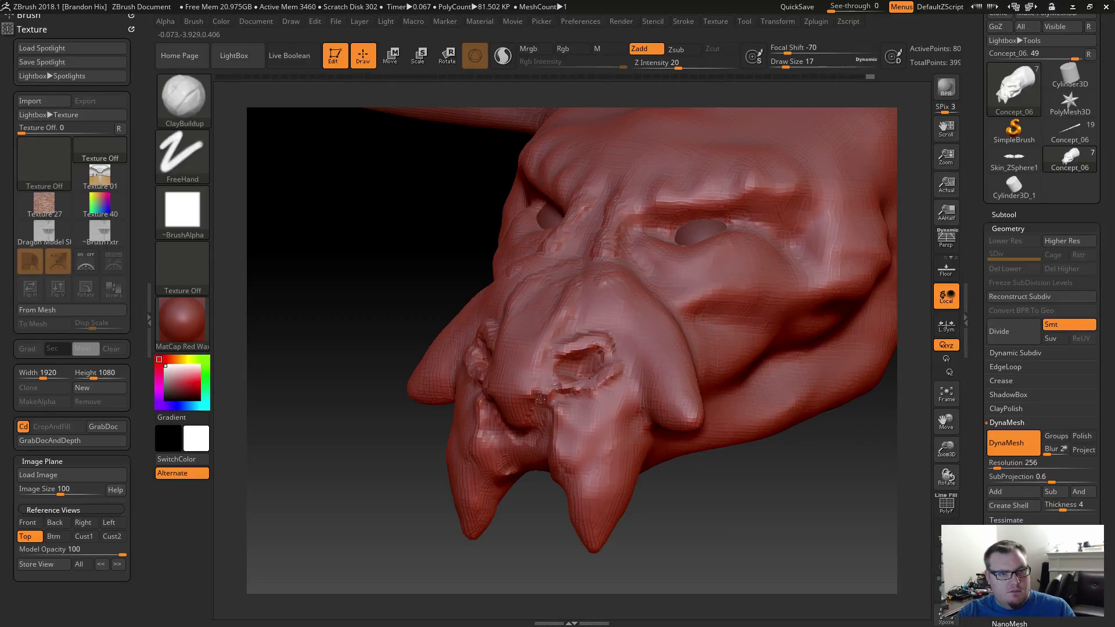
Sculpt the recess of the upper lip between the two front fangs with ClayBuildup and smooth it from below.
right_click_drag(537, 452, 566, 427)
mouse_move(521, 445)
left_mouse_down()
mouse_move(523, 469)
mouse_move(539, 445)
left_mouse_up()
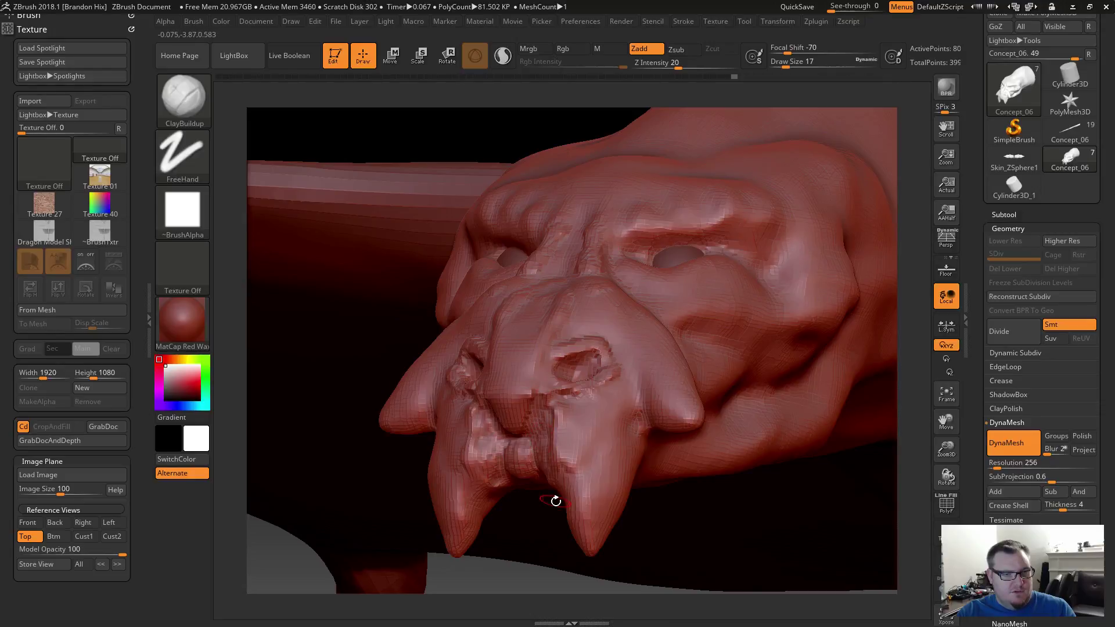
right_click_drag(556, 498, 552, 464)
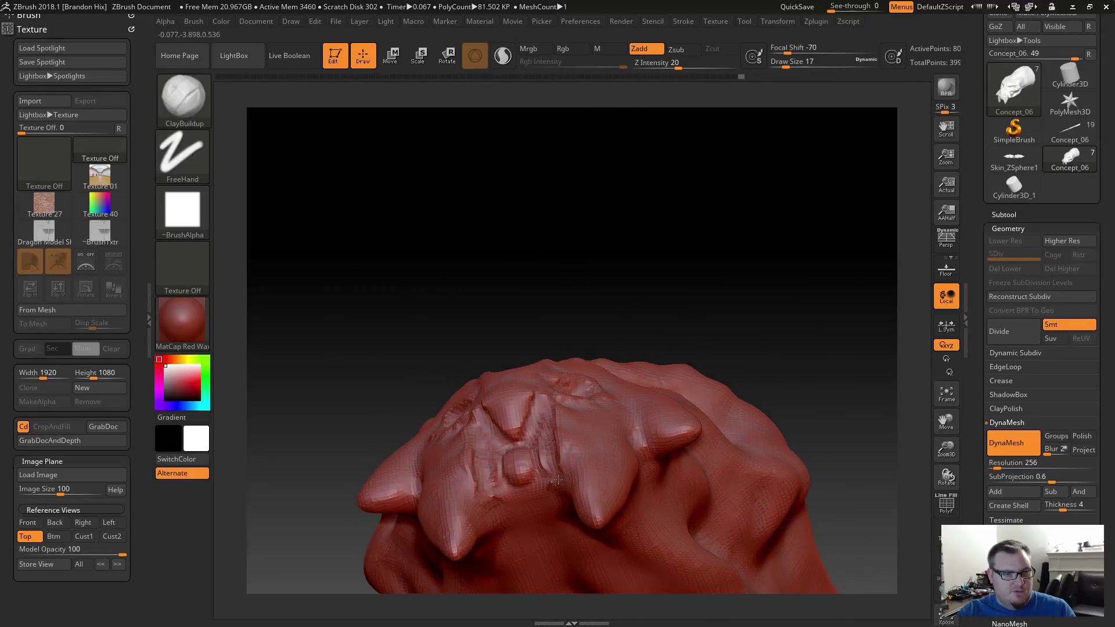
right_click_drag(490, 343, 536, 369)
mouse_move(553, 459)
left_mouse_down()
mouse_move(569, 492)
mouse_move(596, 506)
mouse_move(564, 519)
mouse_move(511, 511)
mouse_move(531, 535)
mouse_move(564, 492)
mouse_move(553, 535)
mouse_move(558, 522)
mouse_move(612, 516)
left_mouse_up()
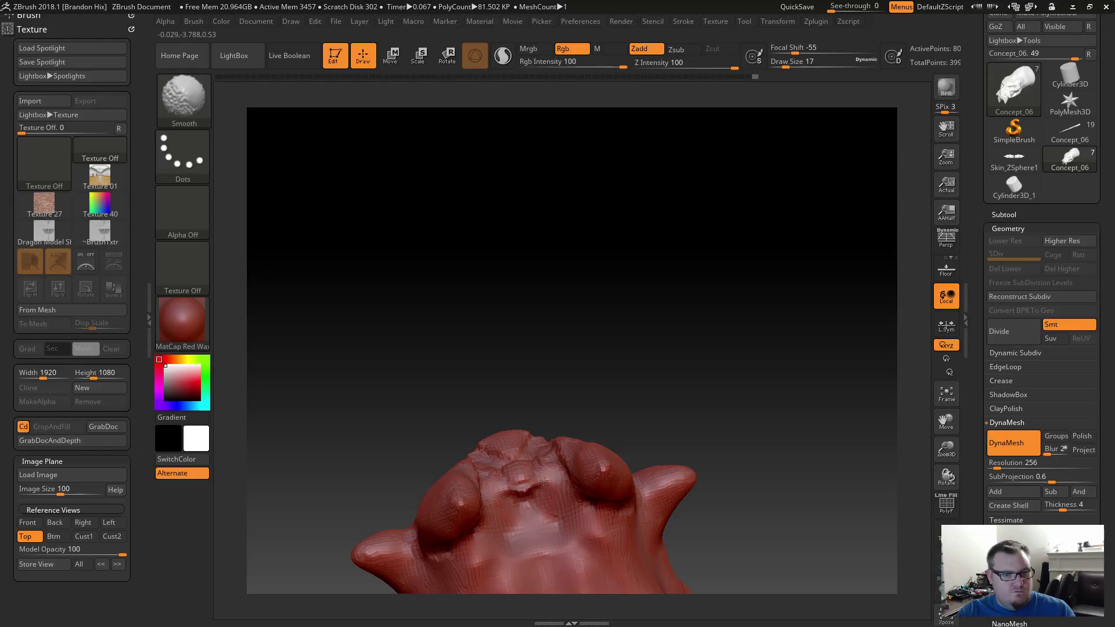
left_click_drag(544, 482, 545, 476, "shift")
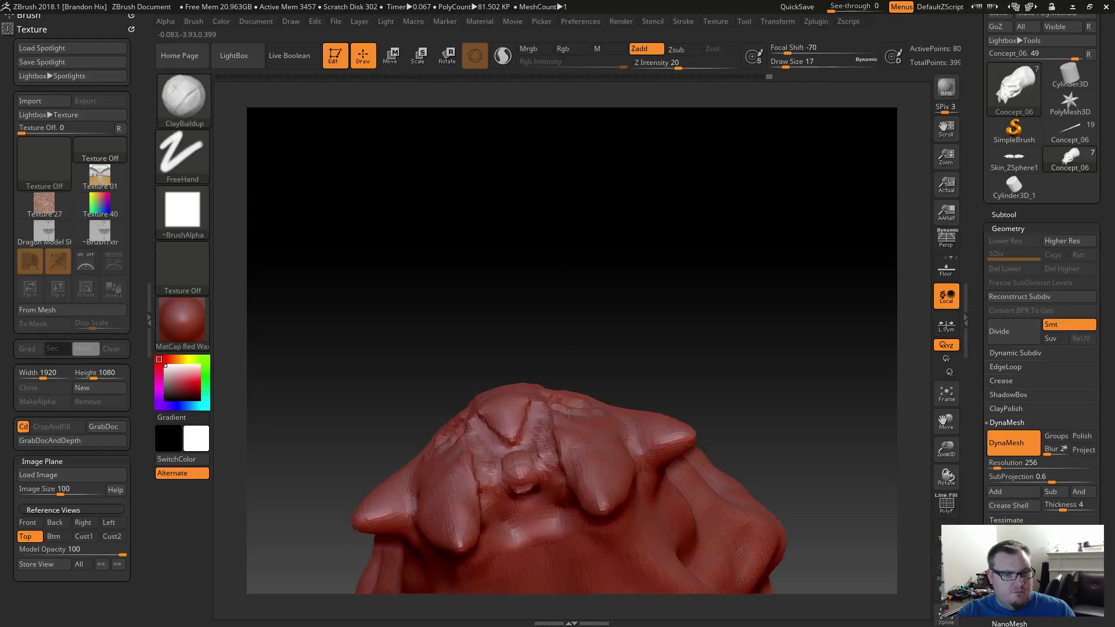
Build up the gum around the base of the front fangs with ClayBuildup and smooth where it meets the jaw.
right_click_drag(552, 459, 556, 489)
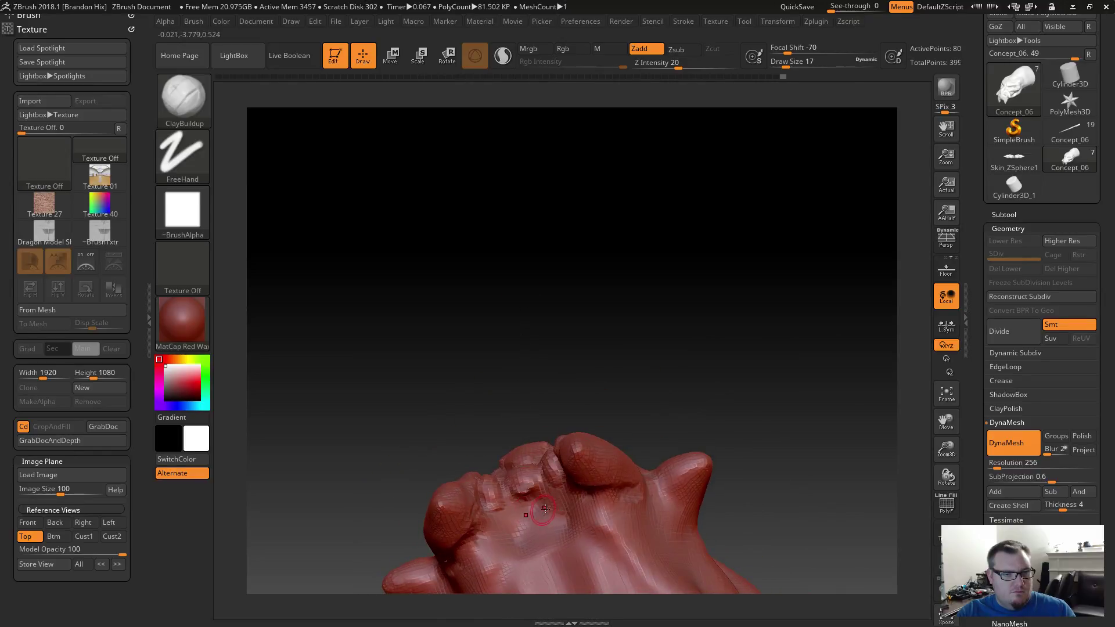
mouse_move(530, 503)
left_mouse_down()
mouse_move(499, 520)
mouse_move(493, 513)
left_mouse_up()
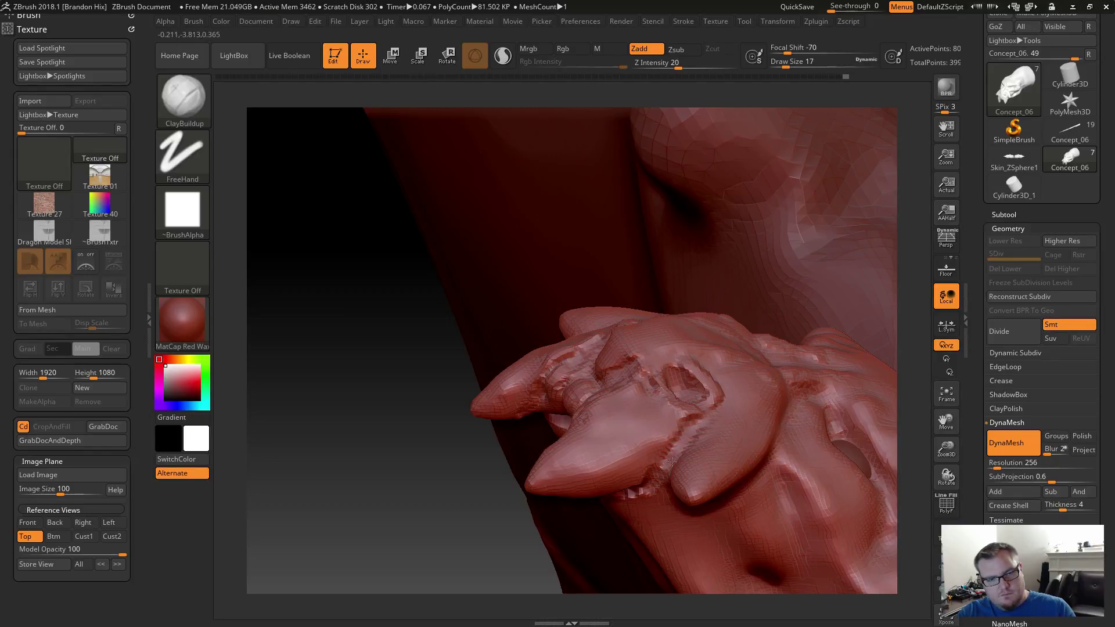
key("shift")
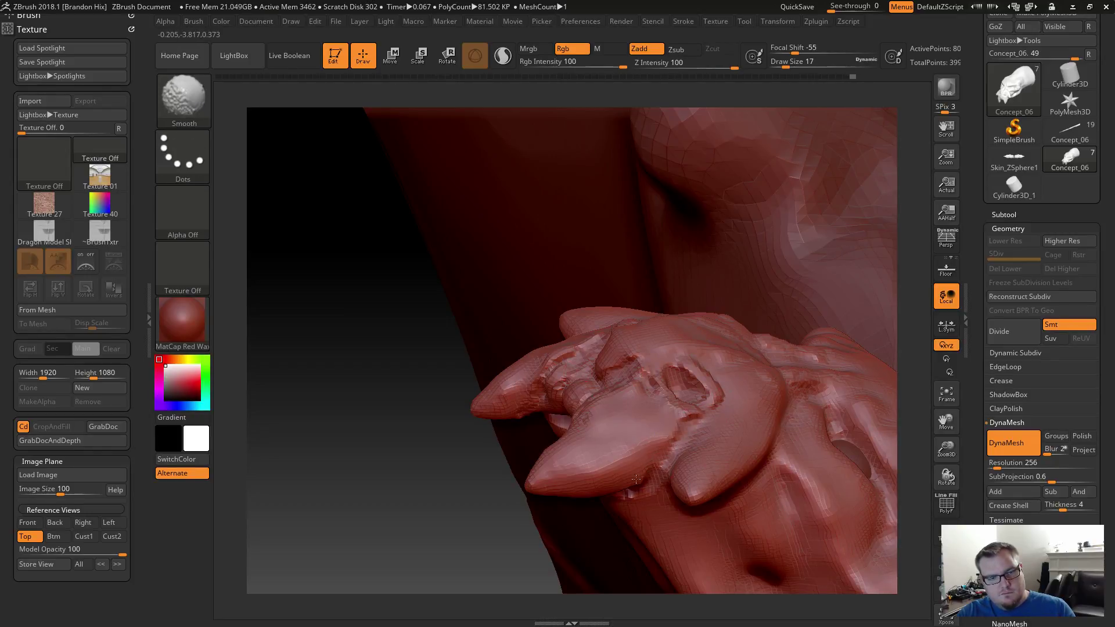
mouse_move(468, 381)
left_mouse_down()
mouse_move(366, 455)
mouse_move(350, 486)
mouse_move(397, 502)
mouse_move(329, 513)
mouse_move(351, 456)
mouse_move(694, 481)
left_mouse_up()
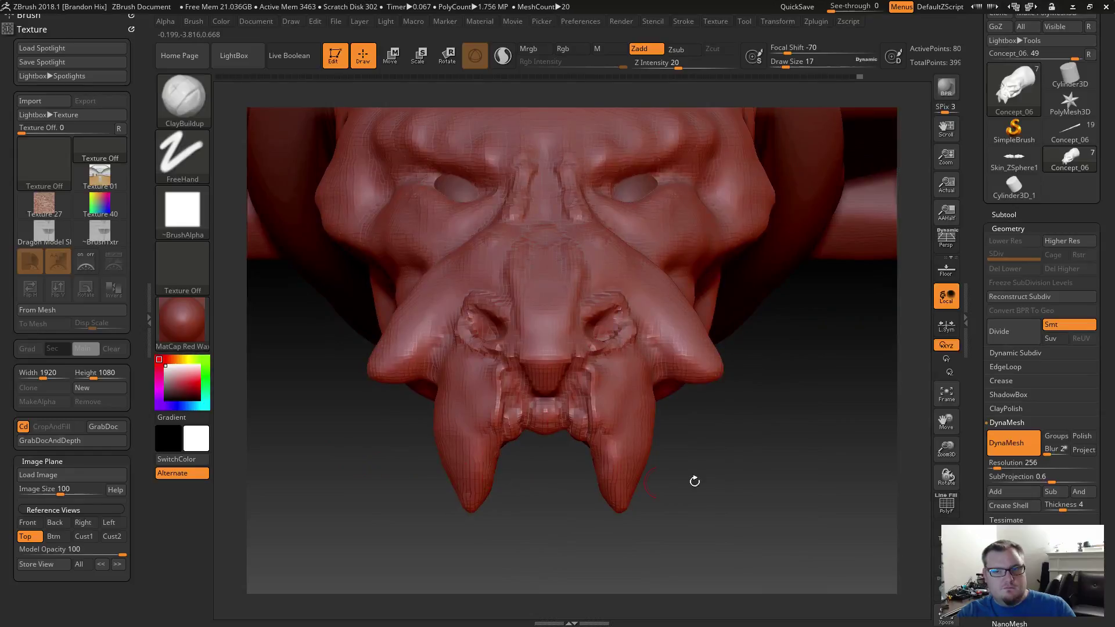
Set the DynaMesh resolution to 512 and remesh the head.
left_click(995, 465)
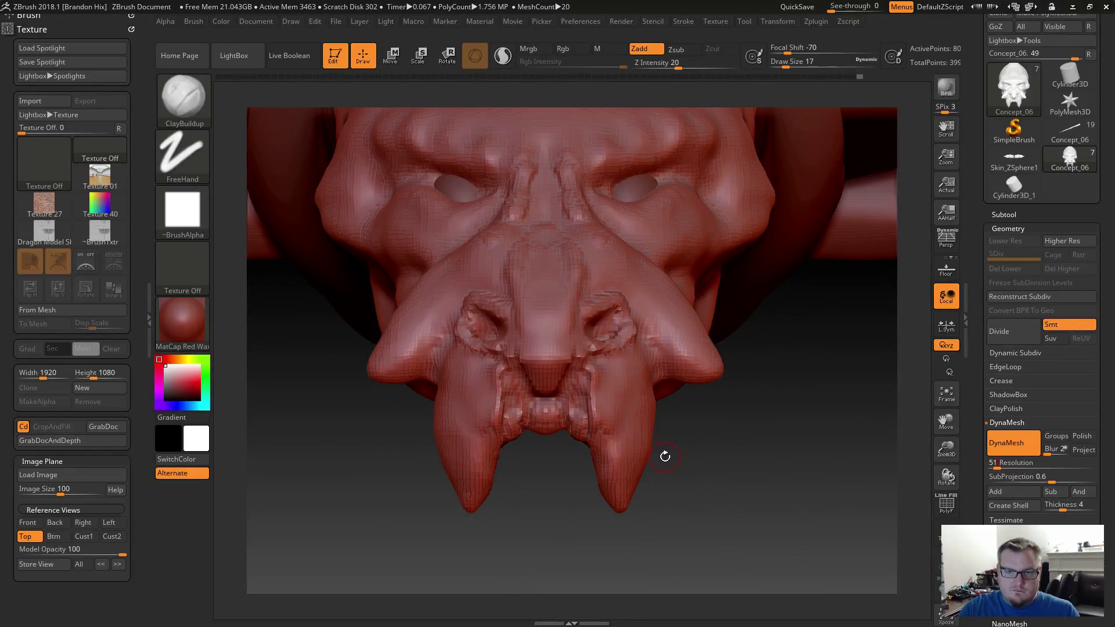
key("Return")
left_click_drag(727, 502, 756, 470, "ctrl")
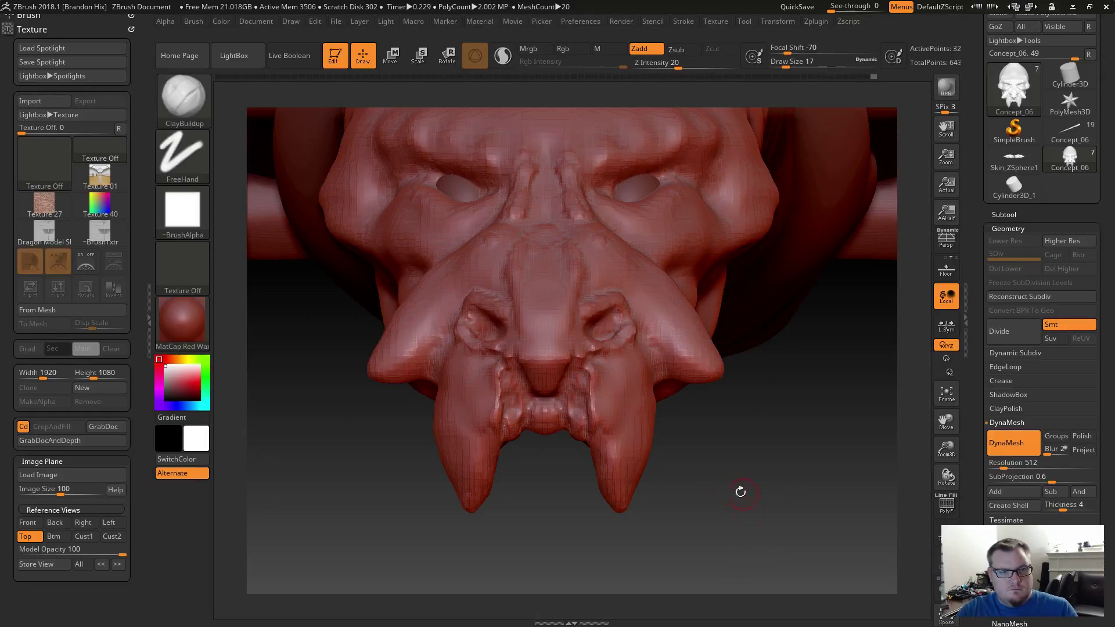
left_click_drag(534, 505, 560, 527)
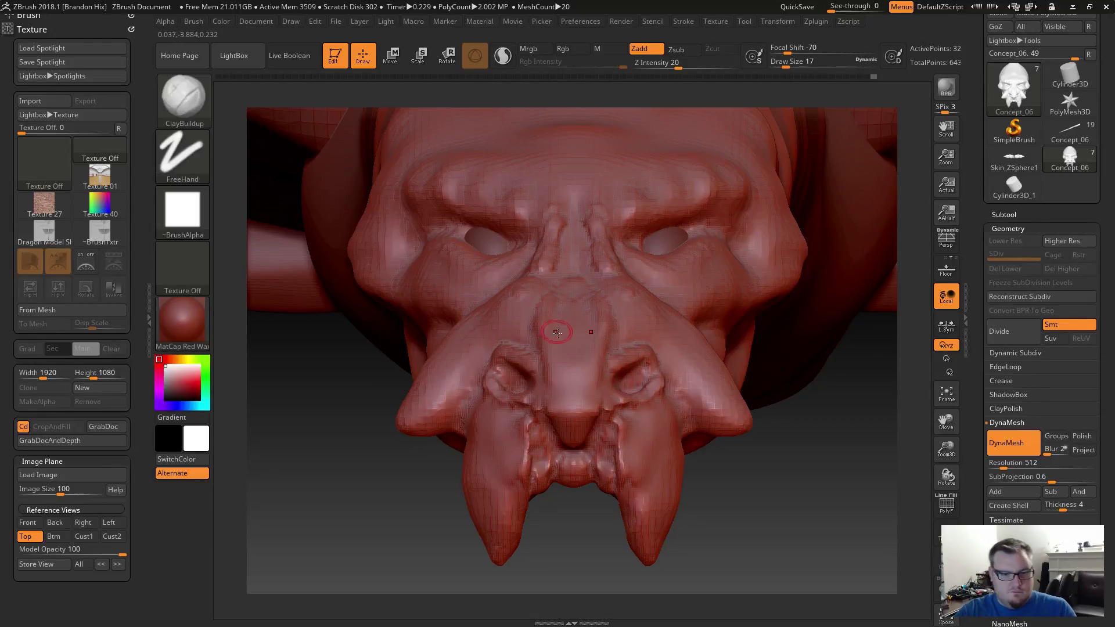
Flatten the middle of the snout and the side tusk ridges with the Flatten brush, raising the draw size to 54.
key("b")
key("f")
key("a")
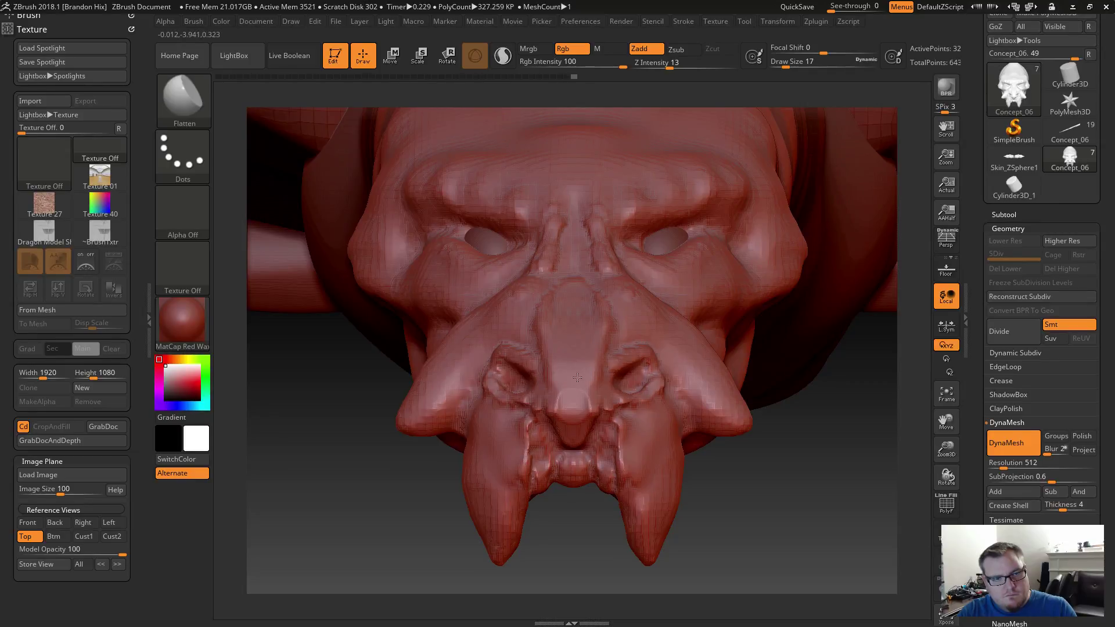
left_click_drag(426, 516, 406, 453)
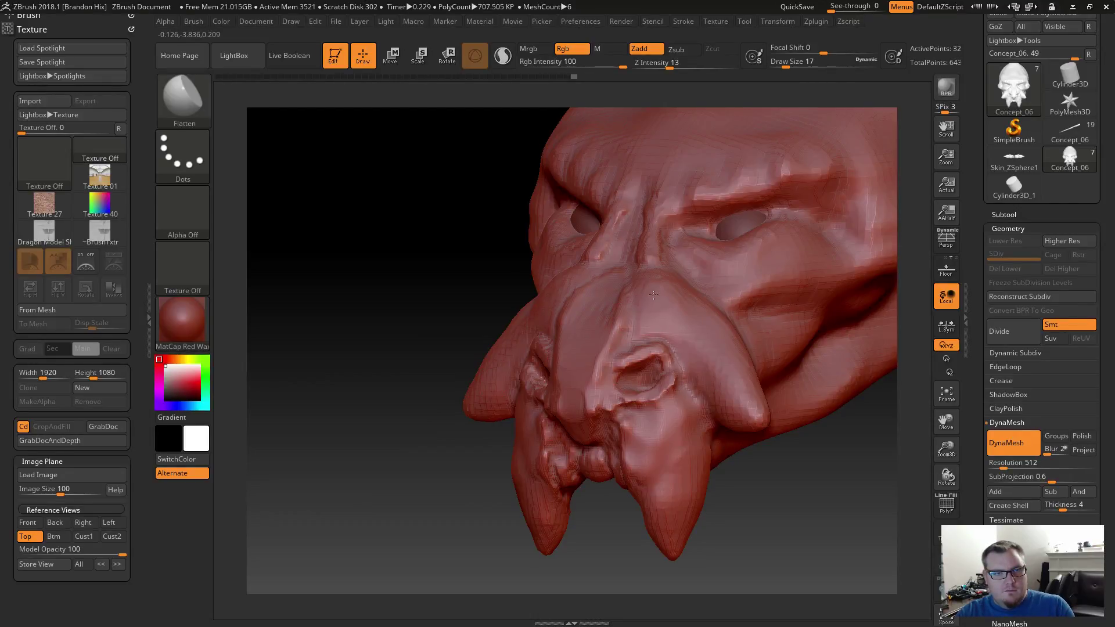
key("s")
left_click_drag(667, 325, 712, 365)
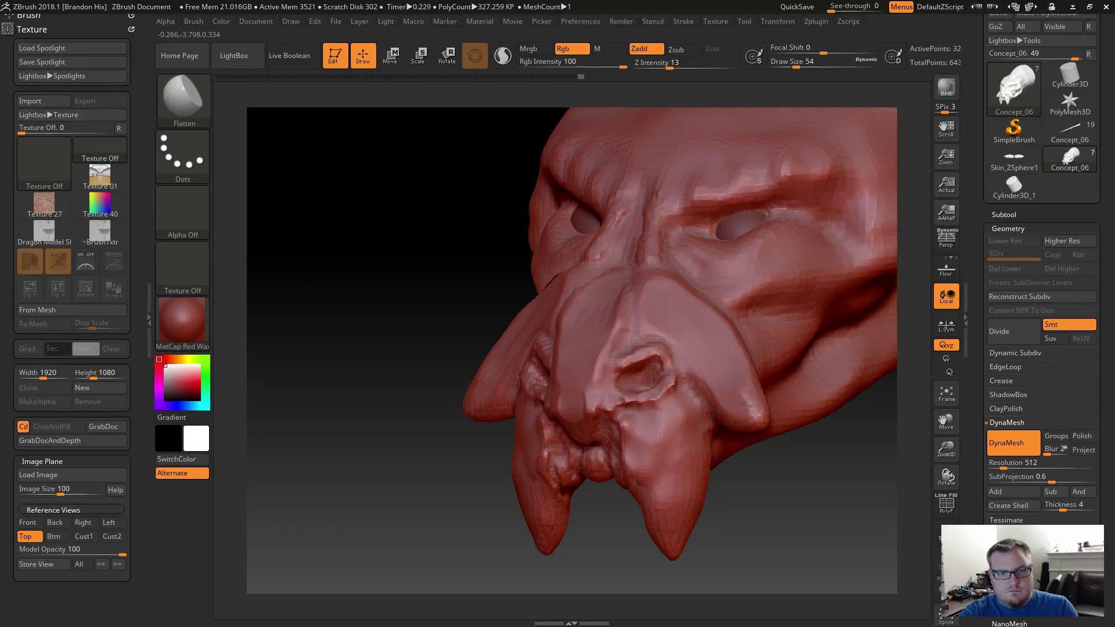
mouse_move(762, 416)
left_mouse_down()
mouse_move(733, 395)
mouse_move(749, 413)
left_mouse_up()
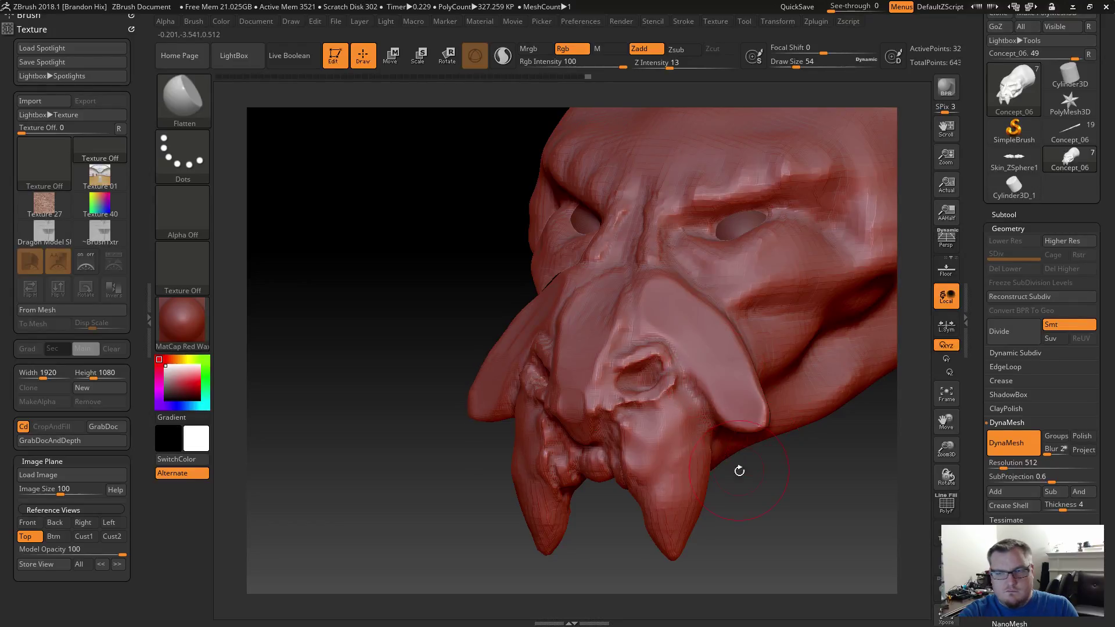
Pull the tips of the side tusks outward into curved hooks with the SnakeHook brush and smooth them.
mouse_move(784, 526)
left_mouse_down()
mouse_move(794, 529)
mouse_move(768, 546)
left_mouse_up()
key("b")
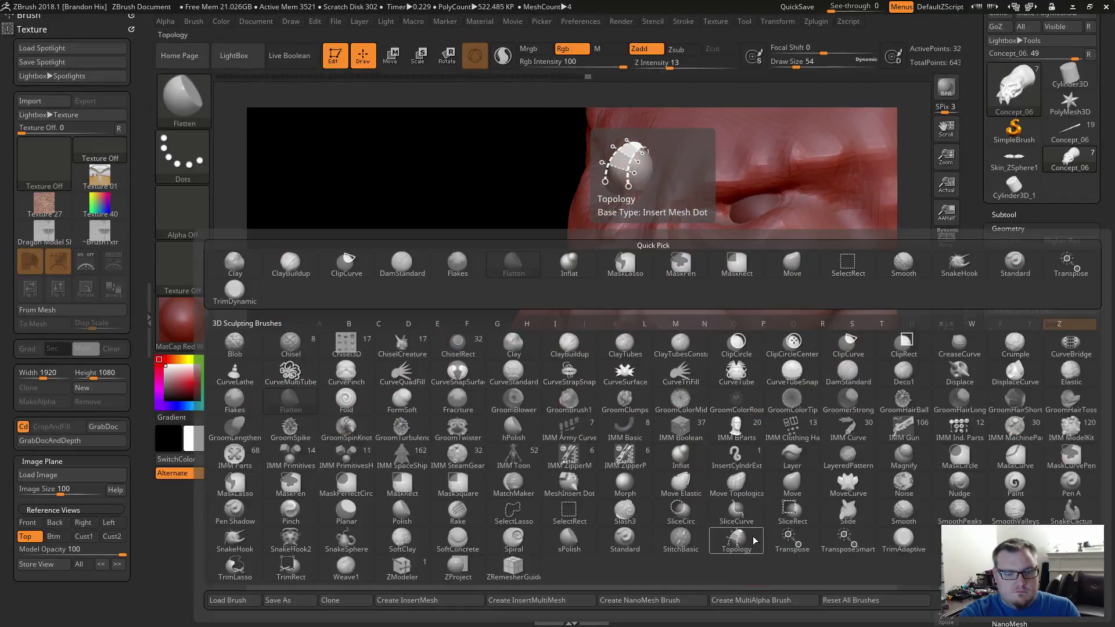
key("s")
key("h")
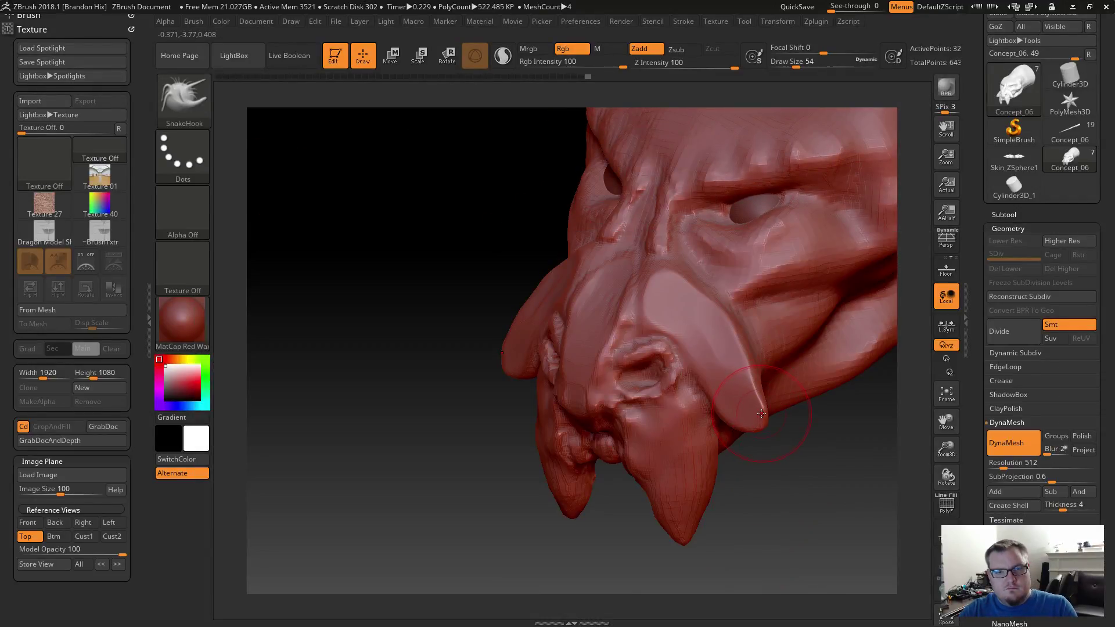
mouse_move(761, 414)
left_mouse_down()
mouse_move(787, 396)
mouse_move(764, 390)
mouse_move(770, 401)
left_mouse_up()
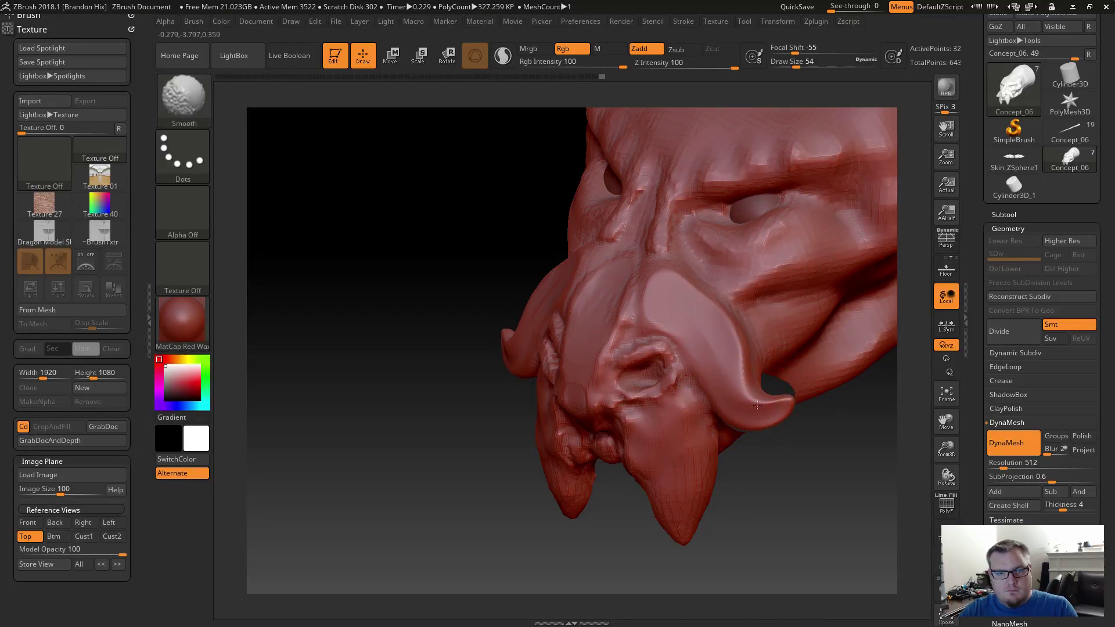
Trim the faces of the side tusks with the TrimDynamic brush and smooth them from the snout down to the tips.
mouse_move(739, 456)
left_mouse_down()
mouse_move(802, 478)
mouse_move(656, 462)
left_mouse_up()
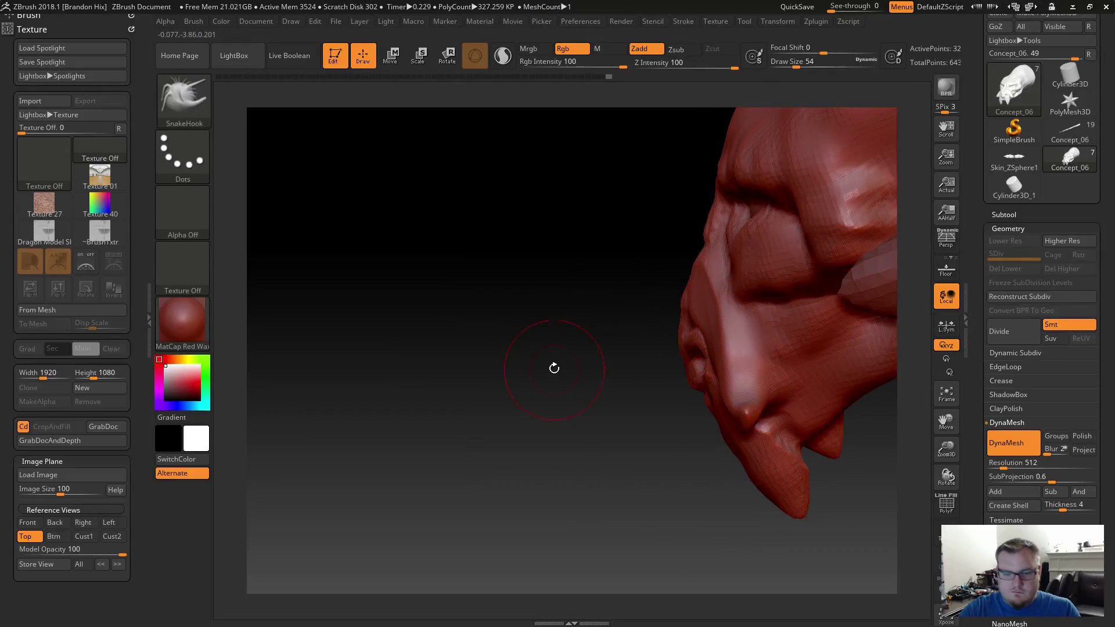
key("b")
key("t")
key("d")
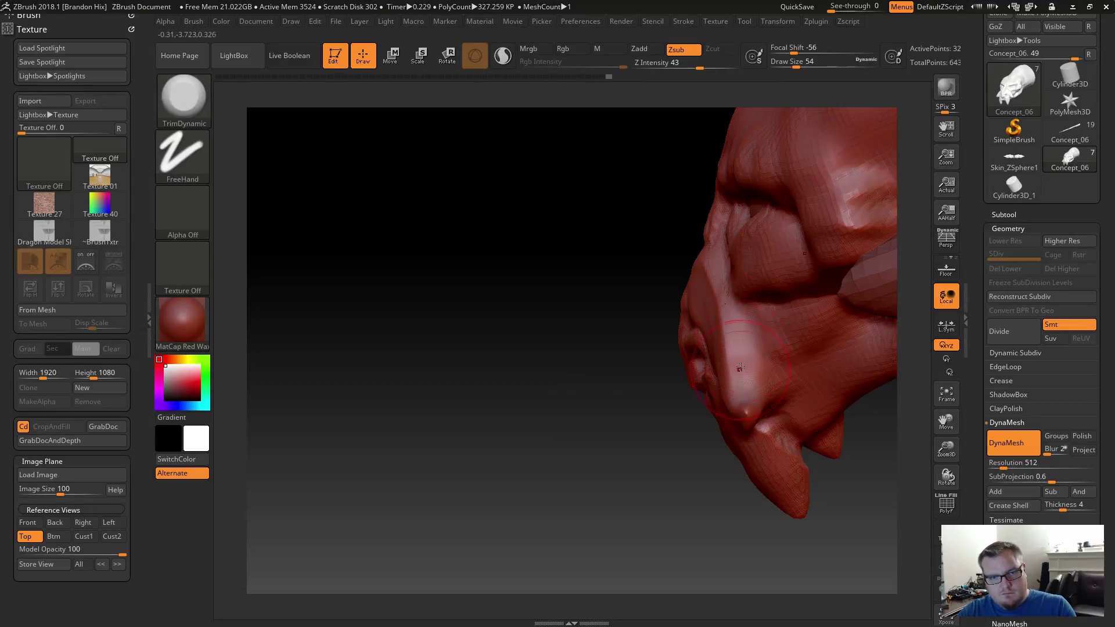
mouse_move(613, 320)
left_mouse_down()
mouse_move(597, 323)
mouse_move(670, 292)
mouse_move(689, 266)
mouse_move(714, 314)
mouse_move(726, 388)
left_mouse_up()
key("shift")
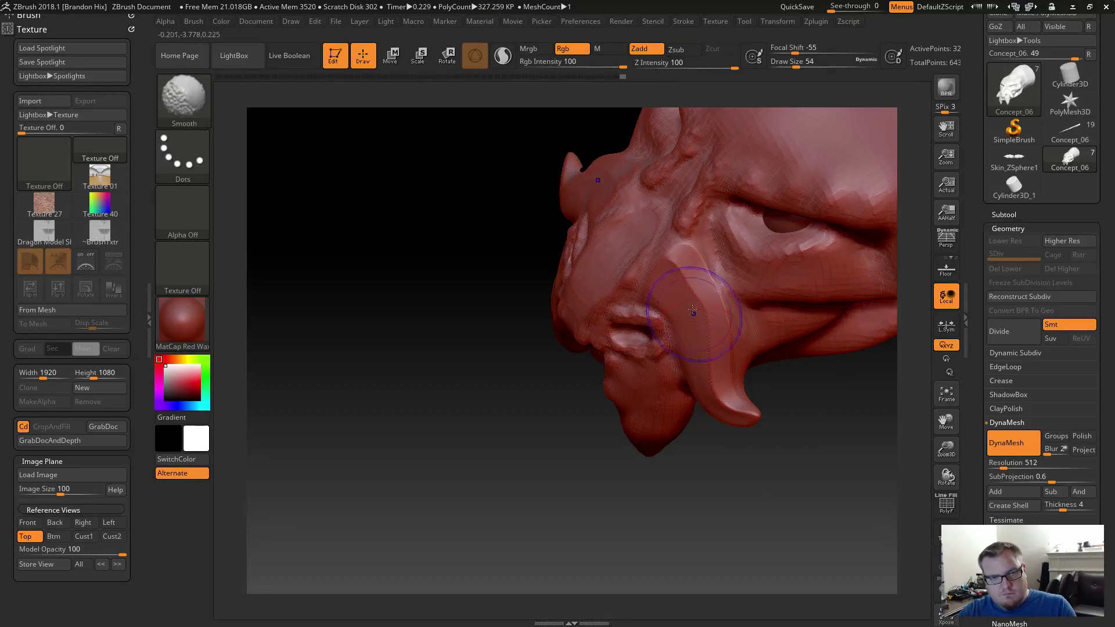
left_click_drag(736, 335, 742, 405, "shift")
mouse_move(692, 252)
left_mouse_down("shift")
mouse_move(729, 341)
mouse_move(734, 390)
left_mouse_up("shift")
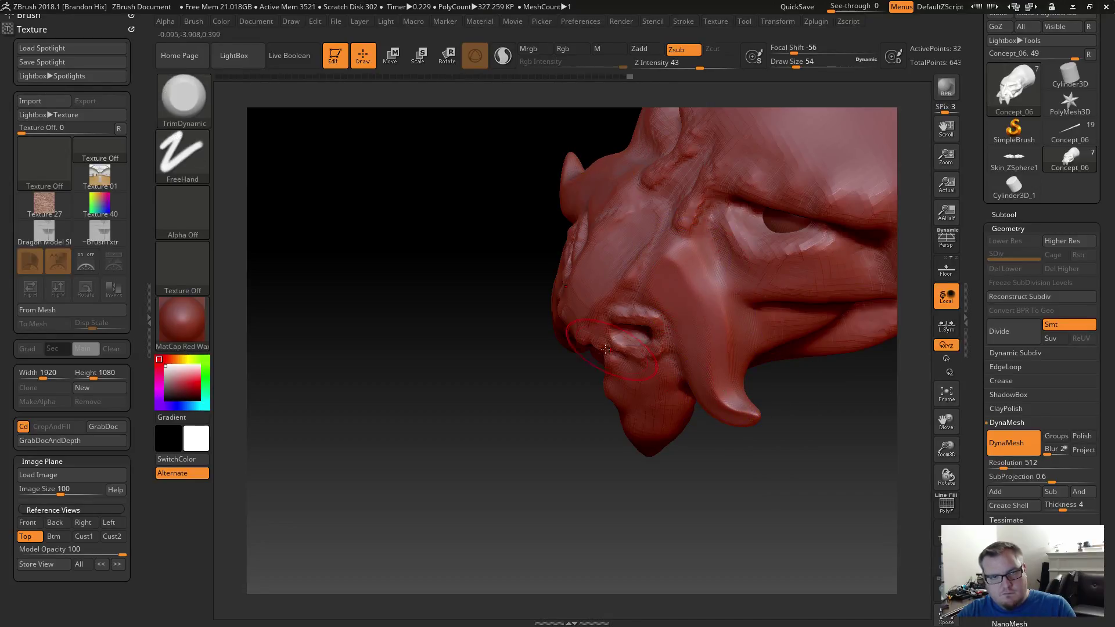
Build up the area around the nostrils with ClayBuildup at draw size 23 and smooth the nostril rims.
left_click_drag(495, 355, 540, 342)
right_click_drag(540, 342, 621, 244)
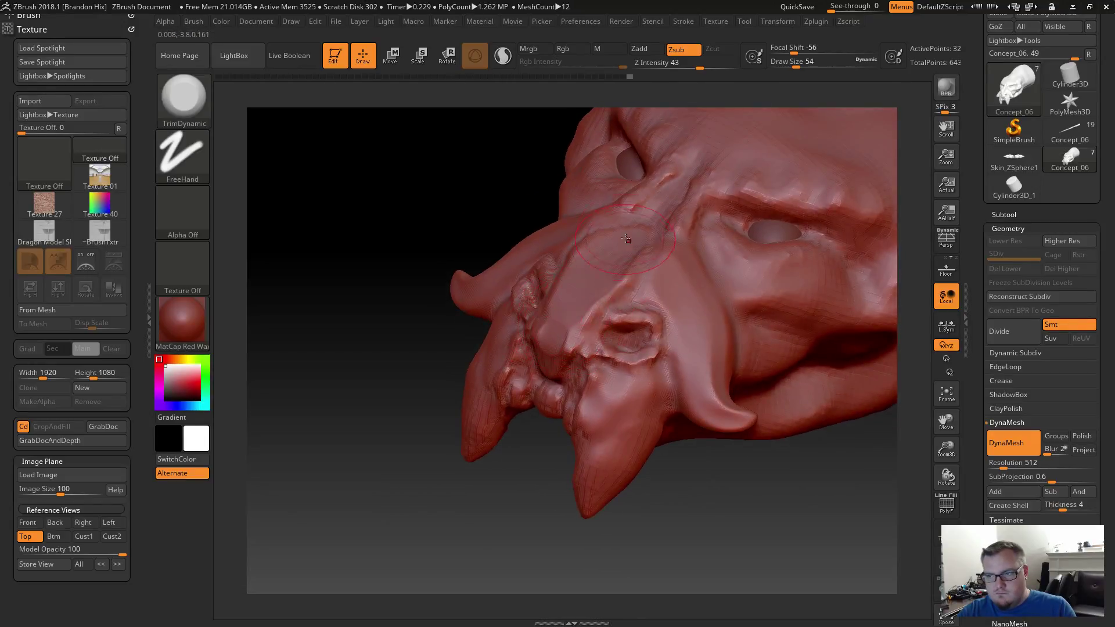
key("b")
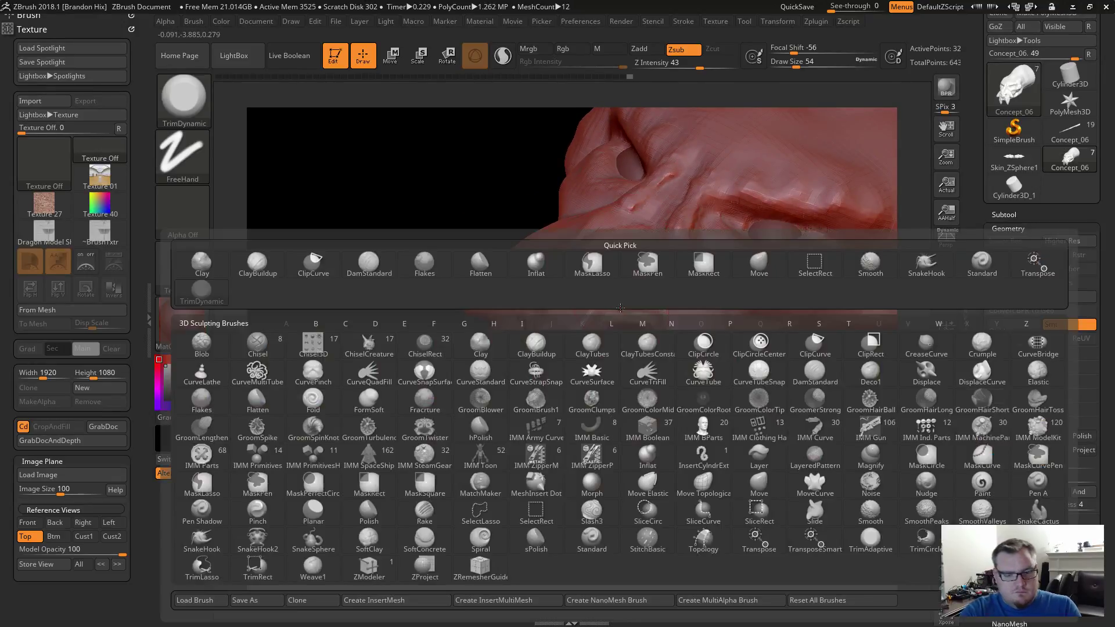
key("b")
key("s")
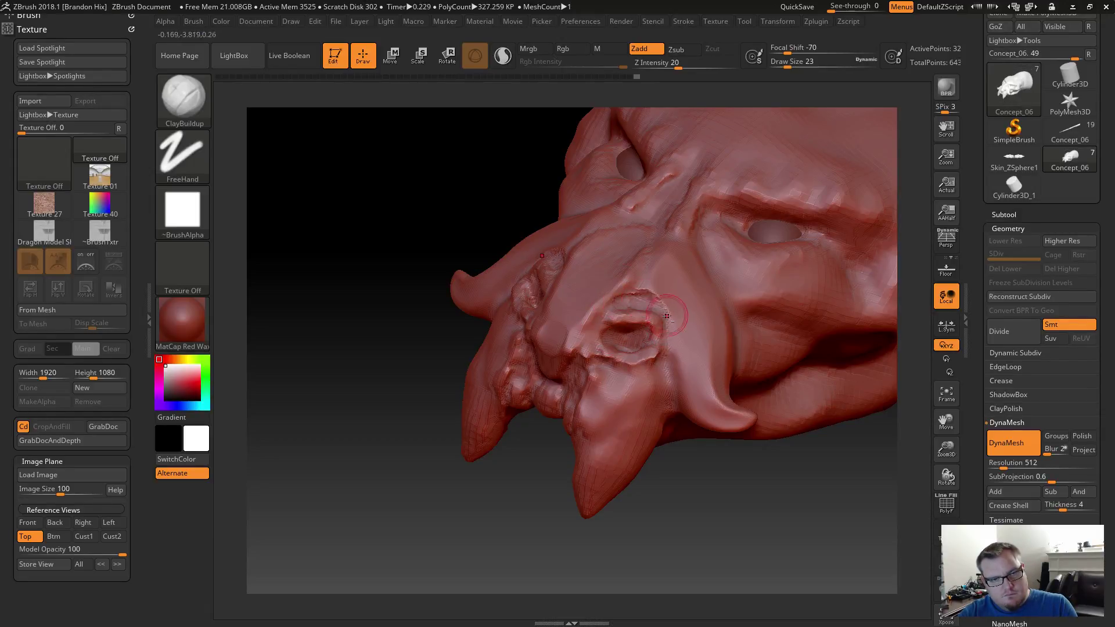
key("shift")
mouse_move(675, 324)
left_mouse_down("shift")
mouse_move(657, 382)
mouse_move(663, 354)
left_mouse_up("shift")
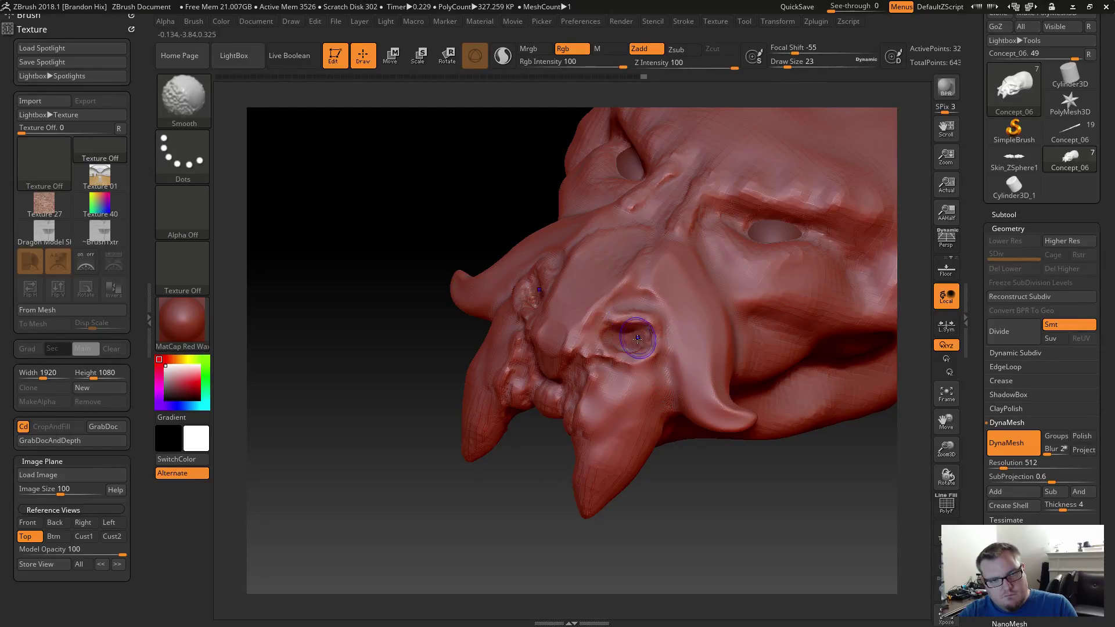
left_click_drag(618, 330, 590, 324, "shift")
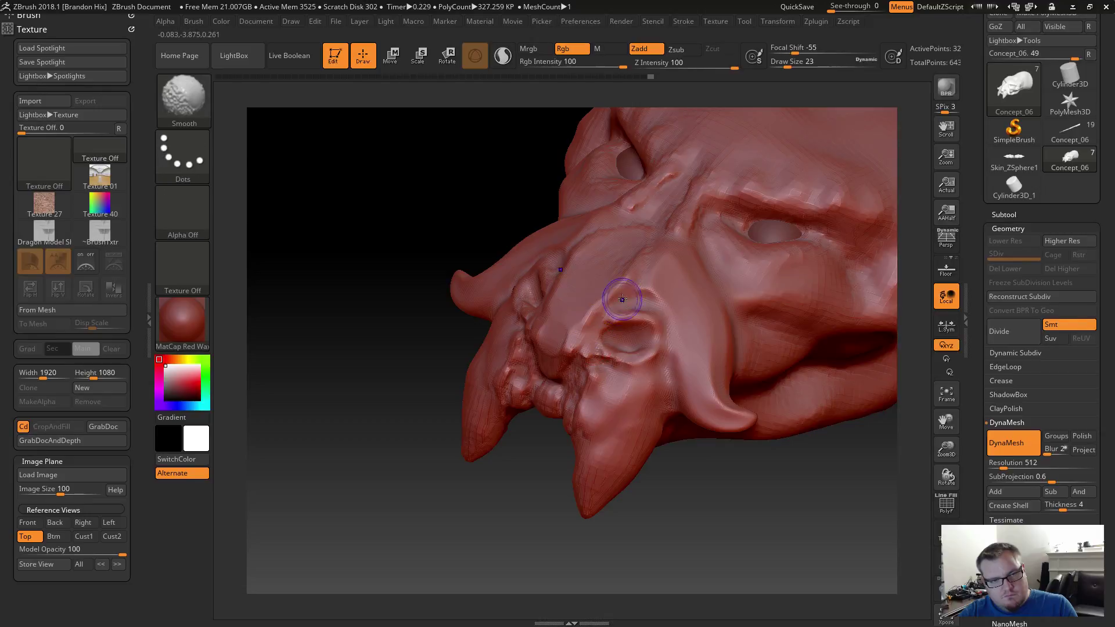
Add ClayBuildup strokes across the top of the snout between the nostrils and the nose bridge and smooth them.
left_click_drag(602, 282, 581, 316, "shift")
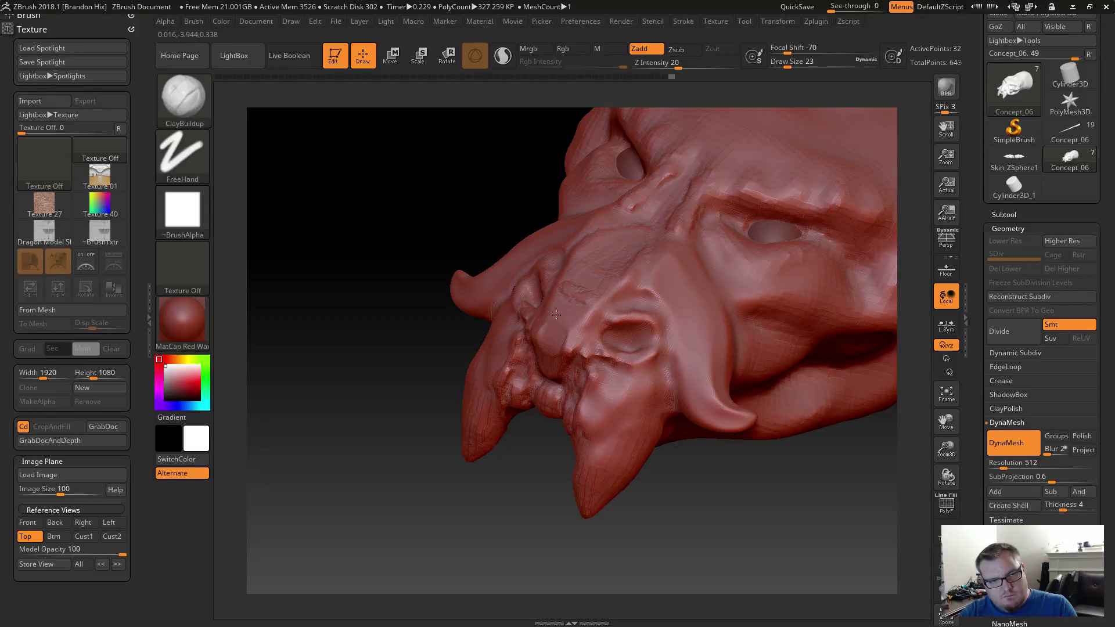
key("shift")
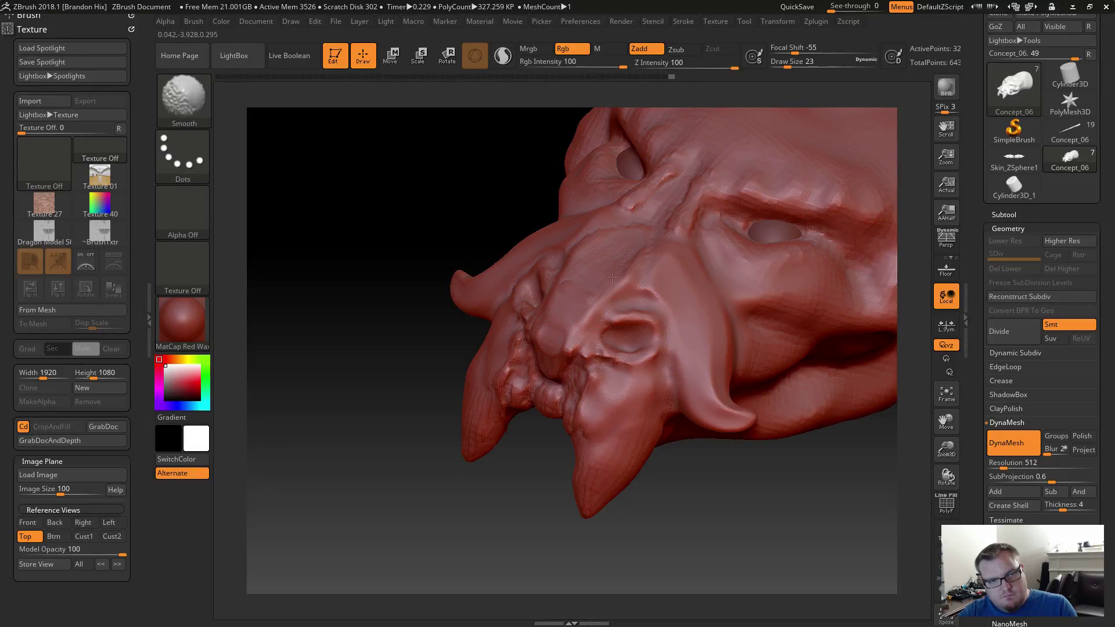
left_click_drag(624, 249, 617, 253, "shift")
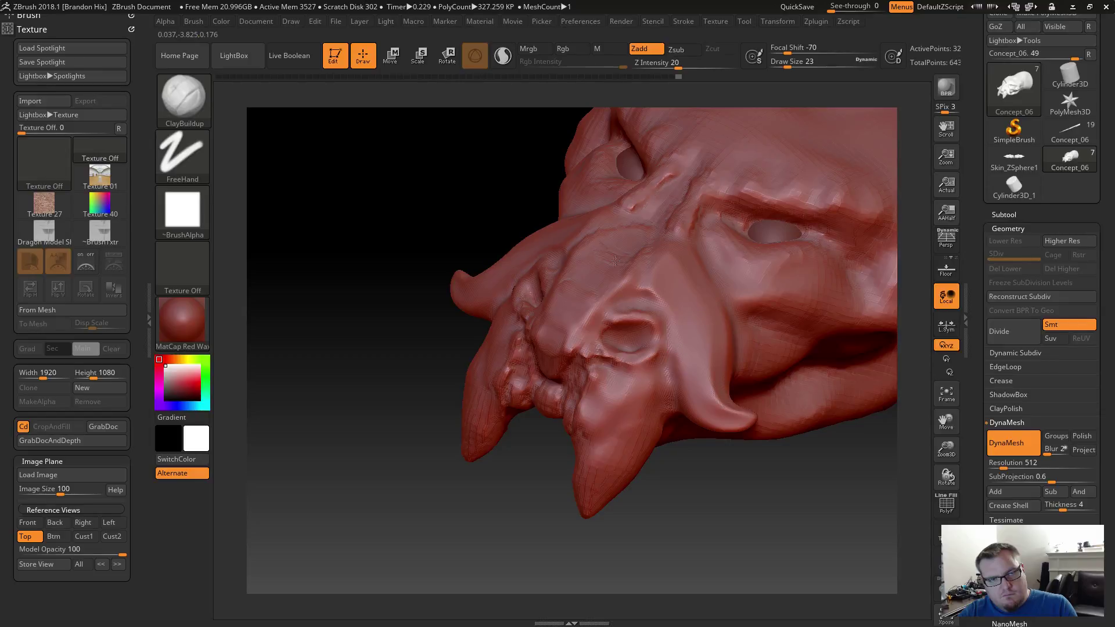
key("shift")
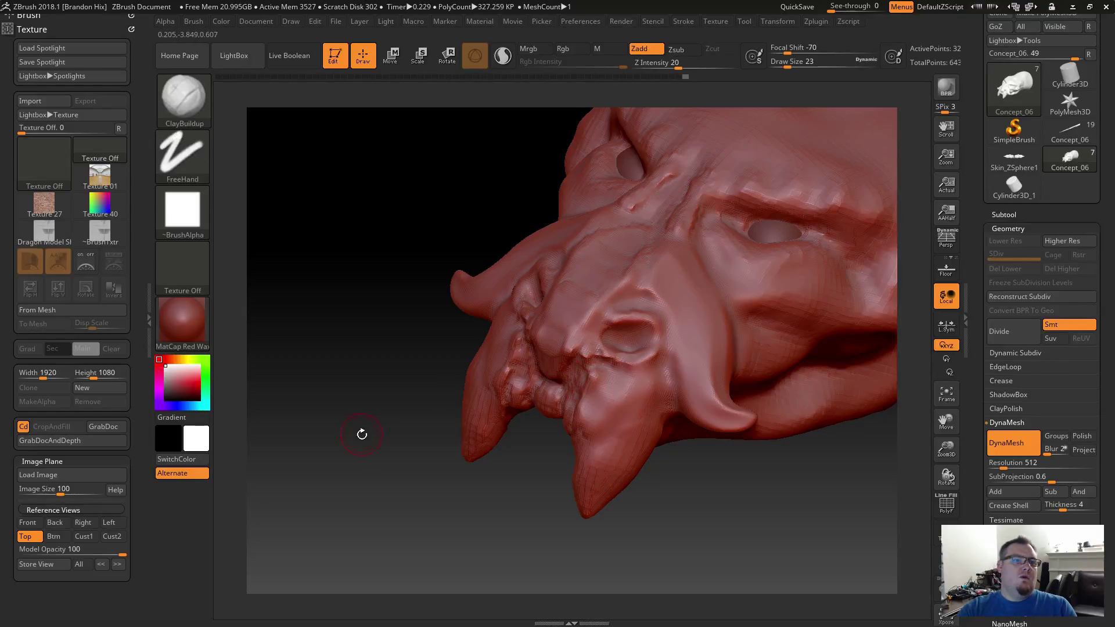
left_click_drag(361, 435, 380, 364)
key("shift+f")
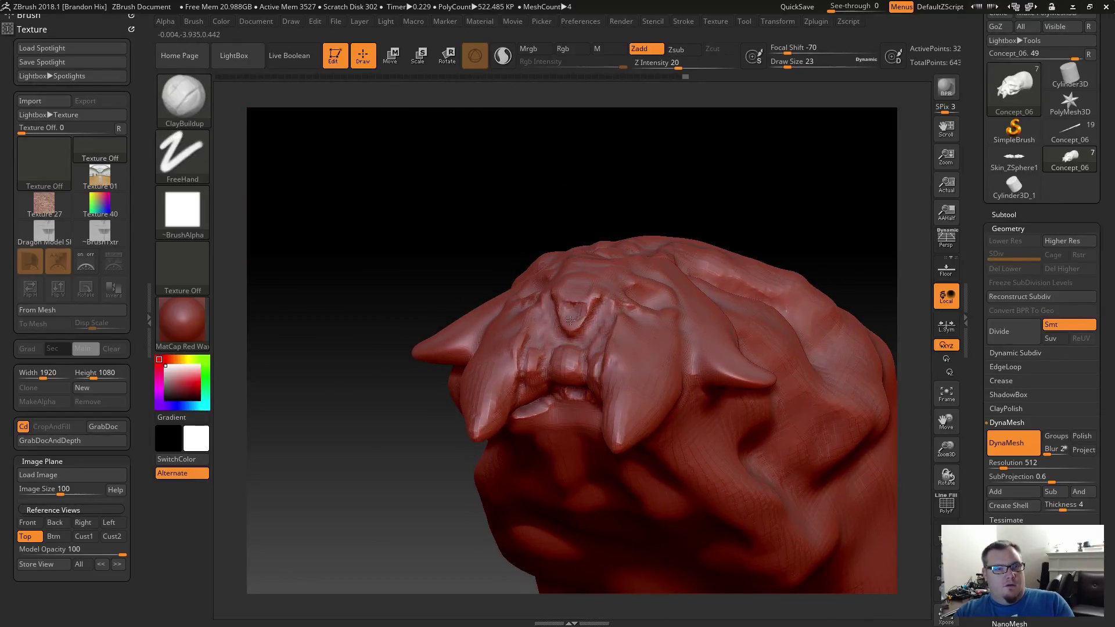
Build up the nose tip with ClayBuildup and smooth the skin below the nostrils and around the upper lip.
left_click_drag(571, 321, 578, 310)
mouse_move(434, 203)
left_mouse_down()
mouse_move(398, 256)
mouse_move(432, 247)
mouse_move(407, 247)
left_mouse_up()
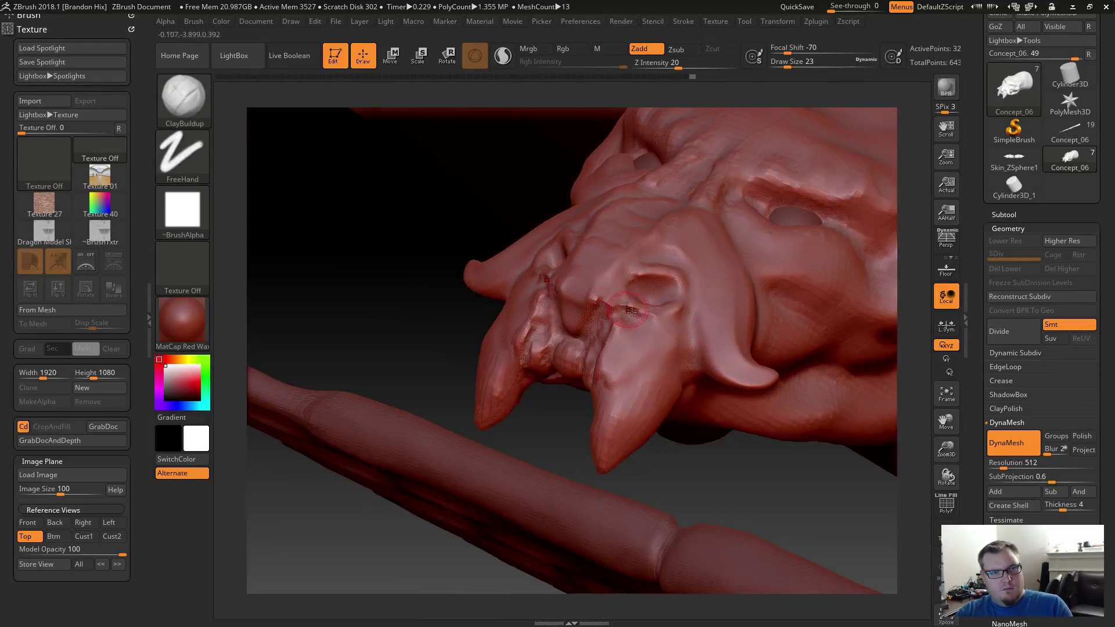
left_click_drag(619, 299, 639, 313, "shift")
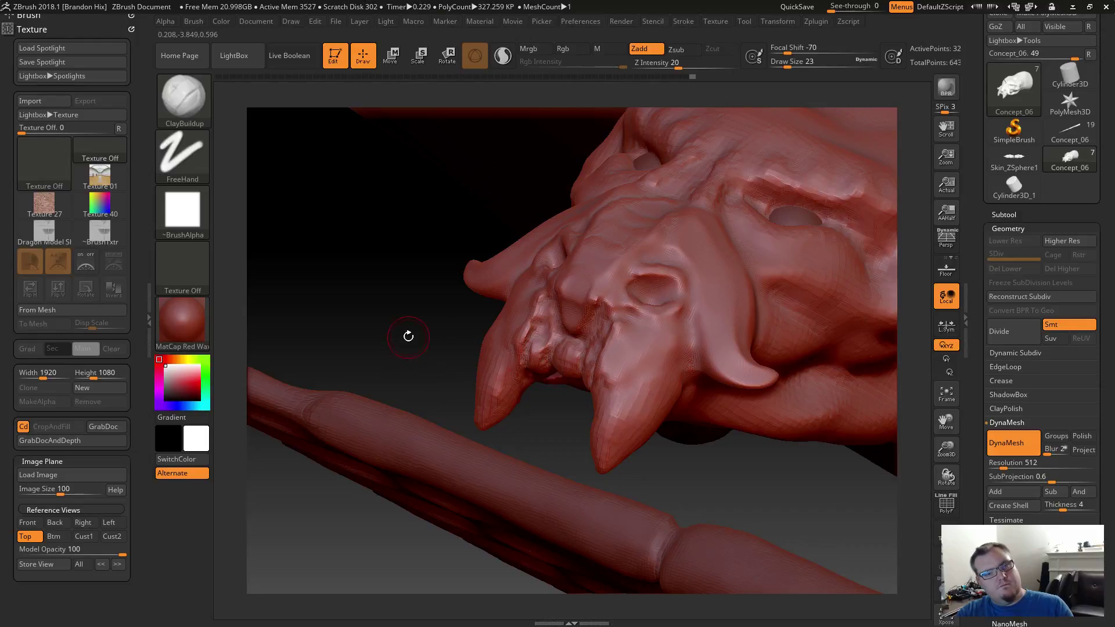
left_click_drag(406, 334, 540, 335)
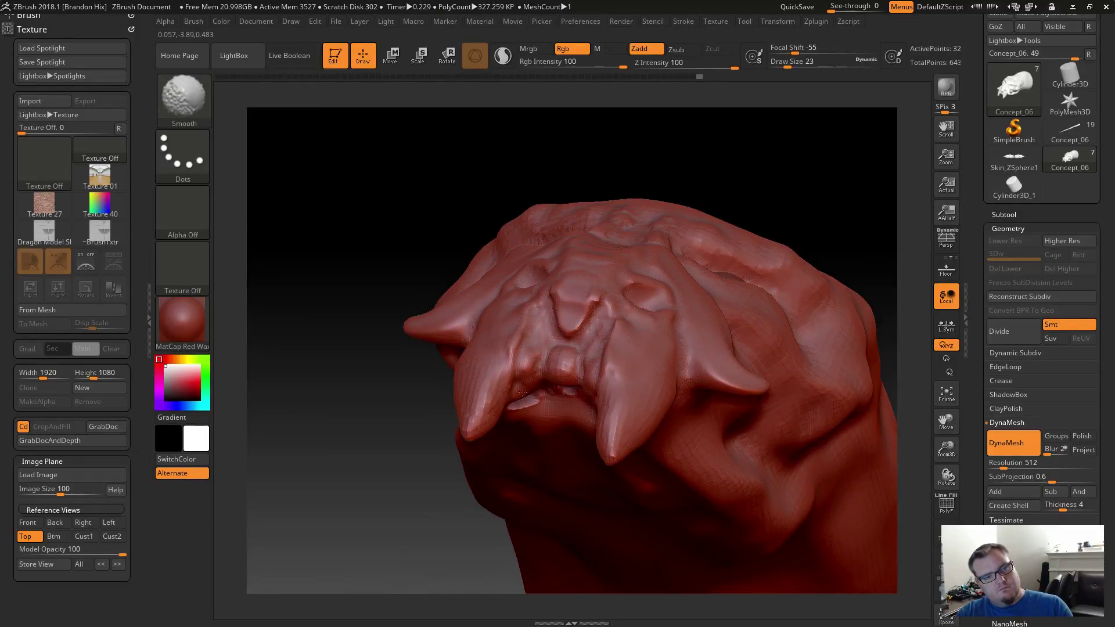
key("shift")
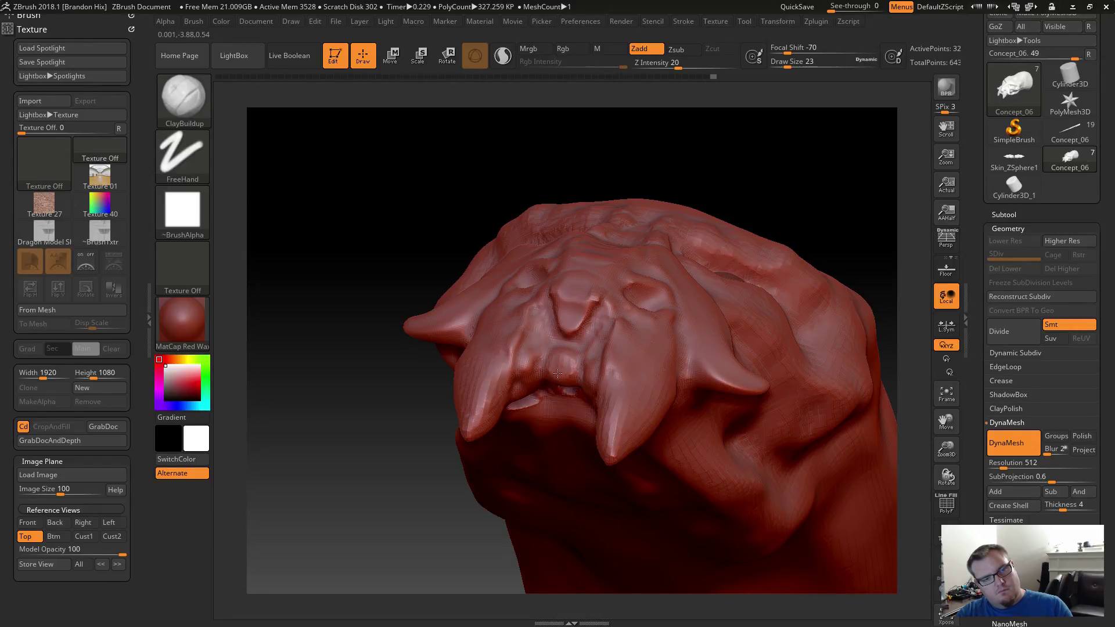
key("shift")
Smooth the underside of the snout behind the front tusks and rework it with ClayBuildup strokes.
left_click_drag(388, 380, 401, 279)
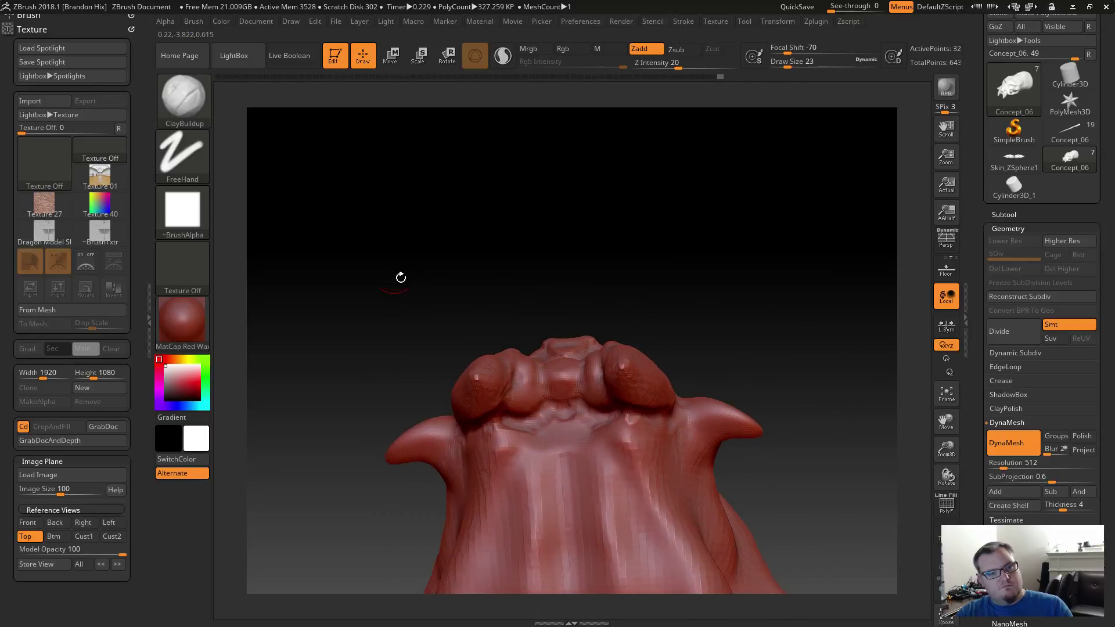
key("shift")
left_click_drag(617, 420, 629, 425, "shift")
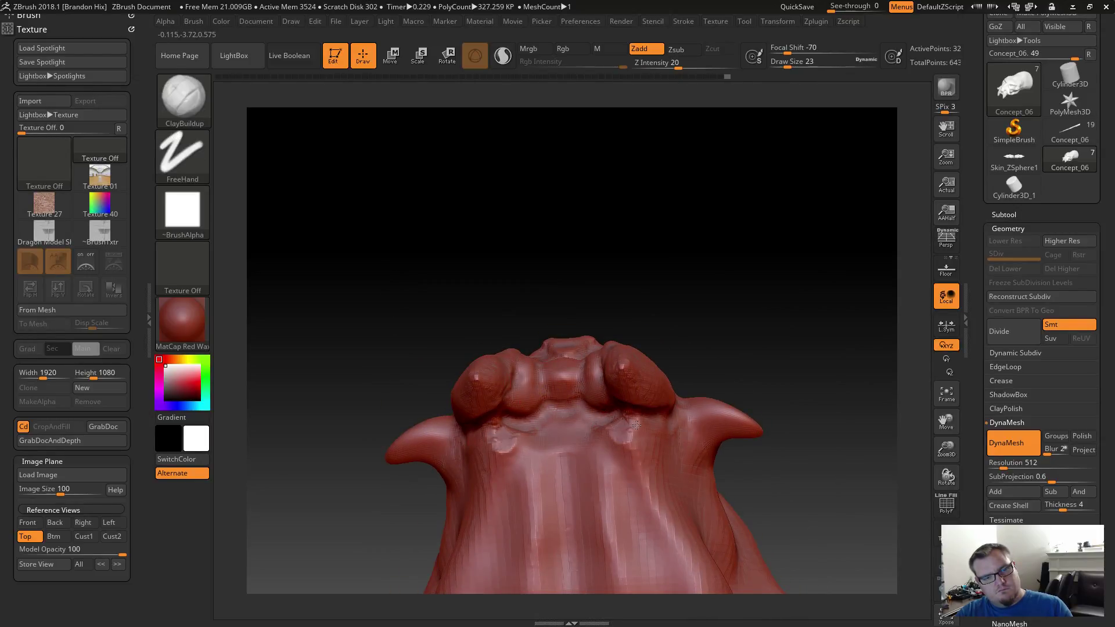
mouse_move(618, 426)
left_mouse_down()
mouse_move(602, 436)
mouse_move(615, 468)
mouse_move(608, 444)
left_mouse_up()
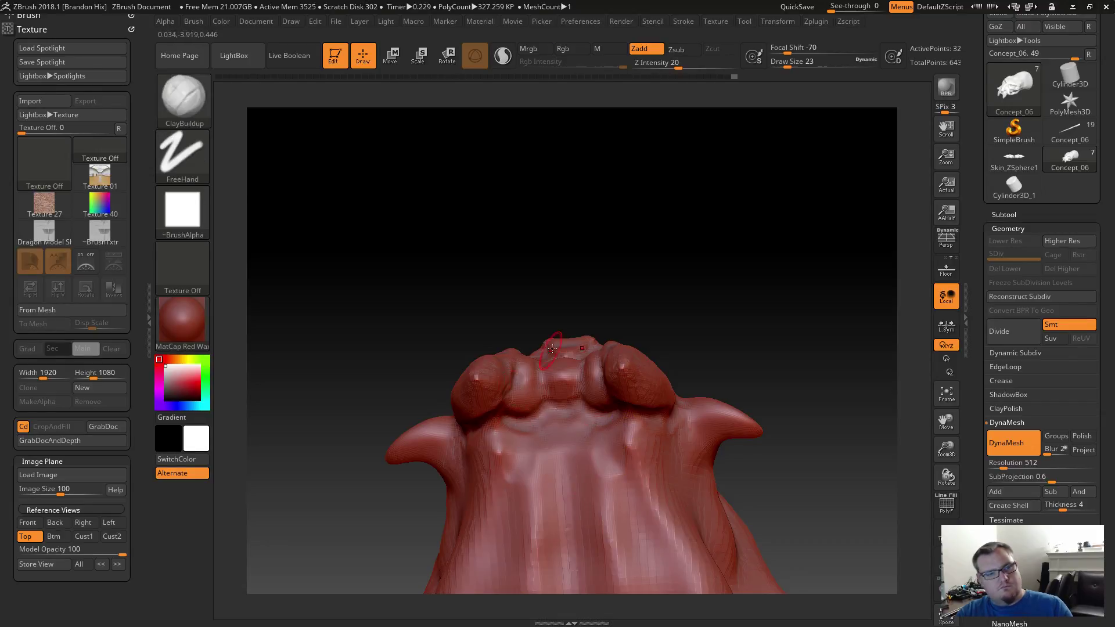
mouse_move(581, 261)
left_mouse_down()
mouse_move(523, 294)
mouse_move(539, 271)
mouse_move(598, 531)
mouse_move(530, 398)
mouse_move(513, 219)
mouse_move(473, 229)
mouse_move(473, 209)
mouse_move(482, 244)
mouse_move(406, 194)
mouse_move(500, 229)
mouse_move(501, 155)
left_mouse_up()
key("shift")
key("shift")
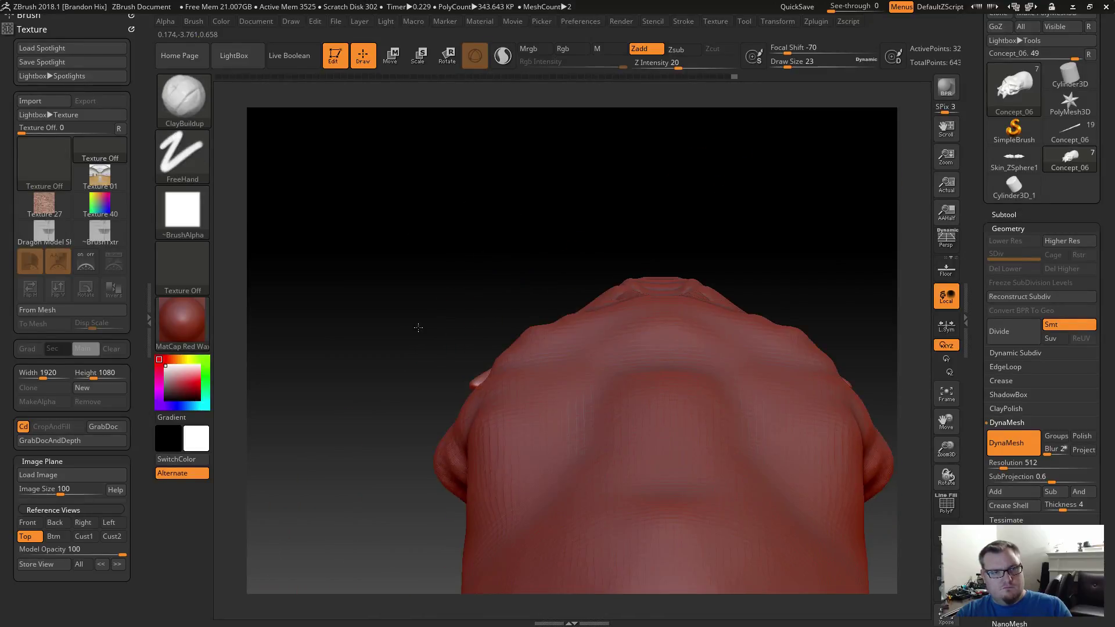
Reshape the brows with the Move brush at draw size 108, pulling their outer ends upward into an angry slant.
left_click_drag(418, 328, 481, 356)
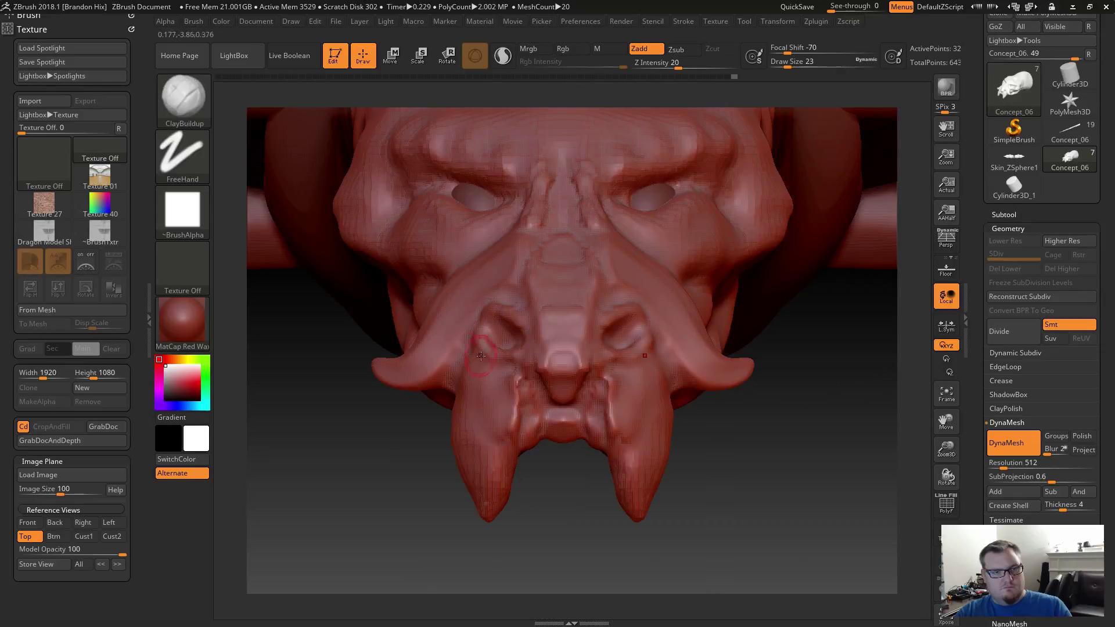
left_click_drag(713, 470, 748, 372)
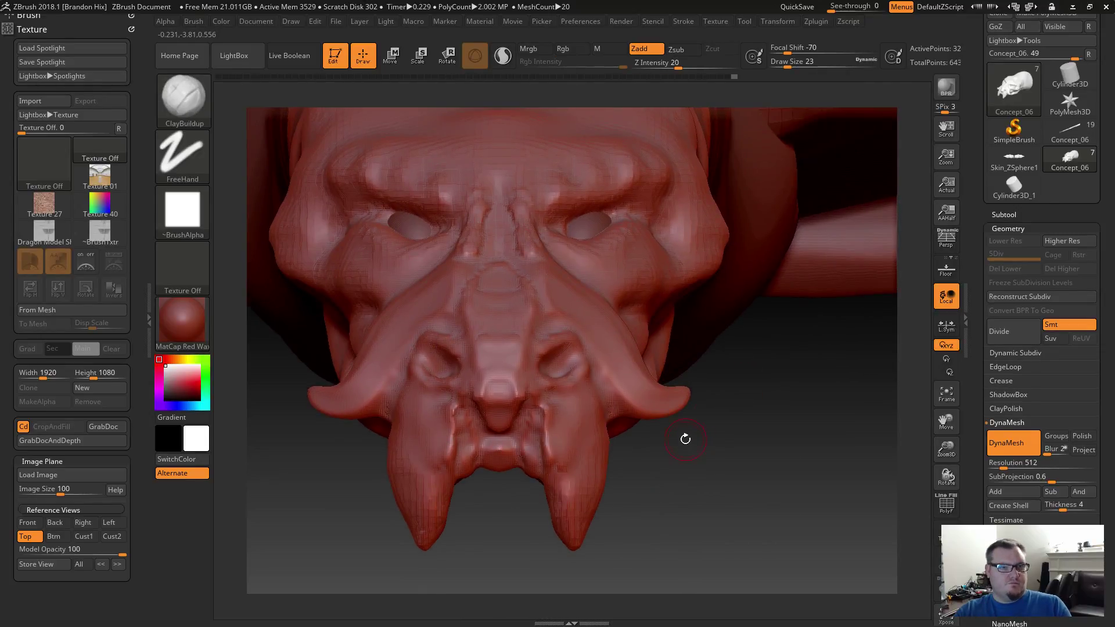
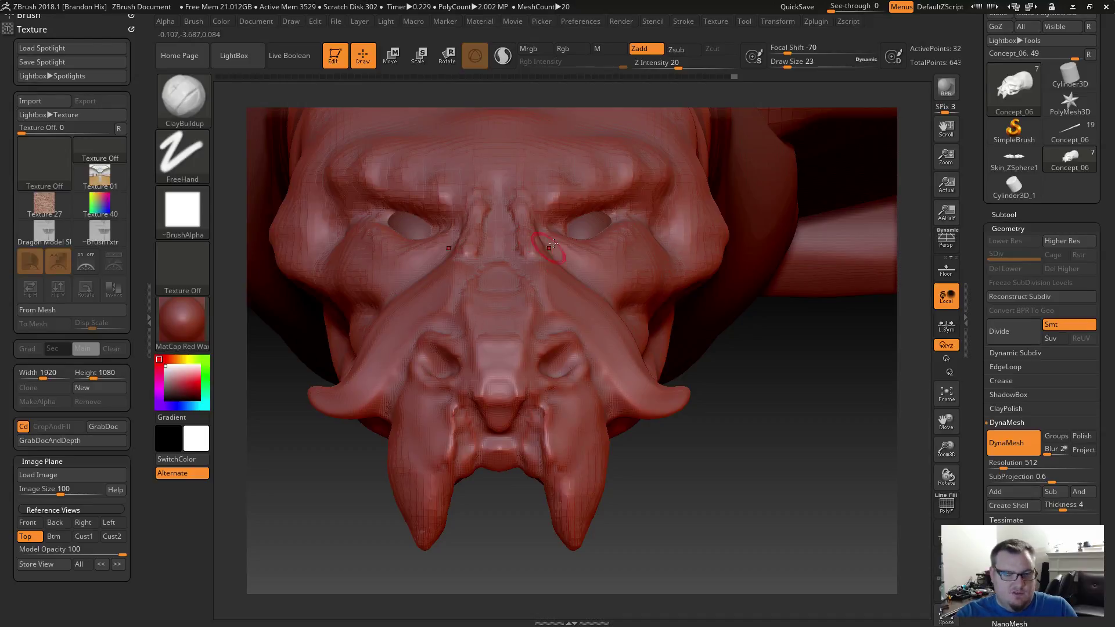
key("b")
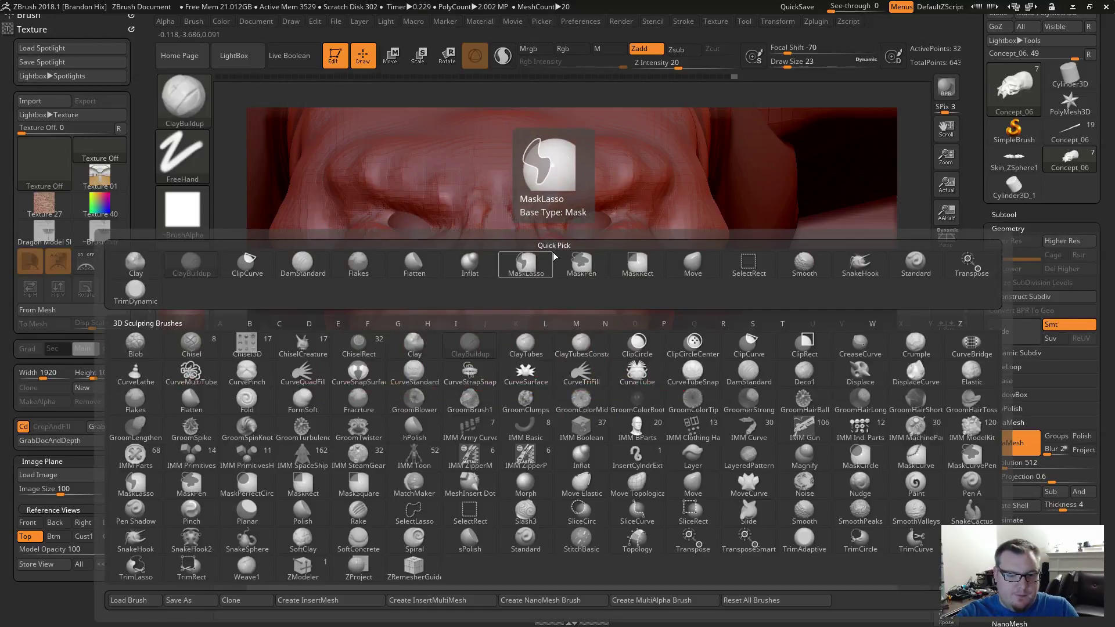
key("m")
key("v")
key("s")
left_click_drag(557, 253, 608, 250)
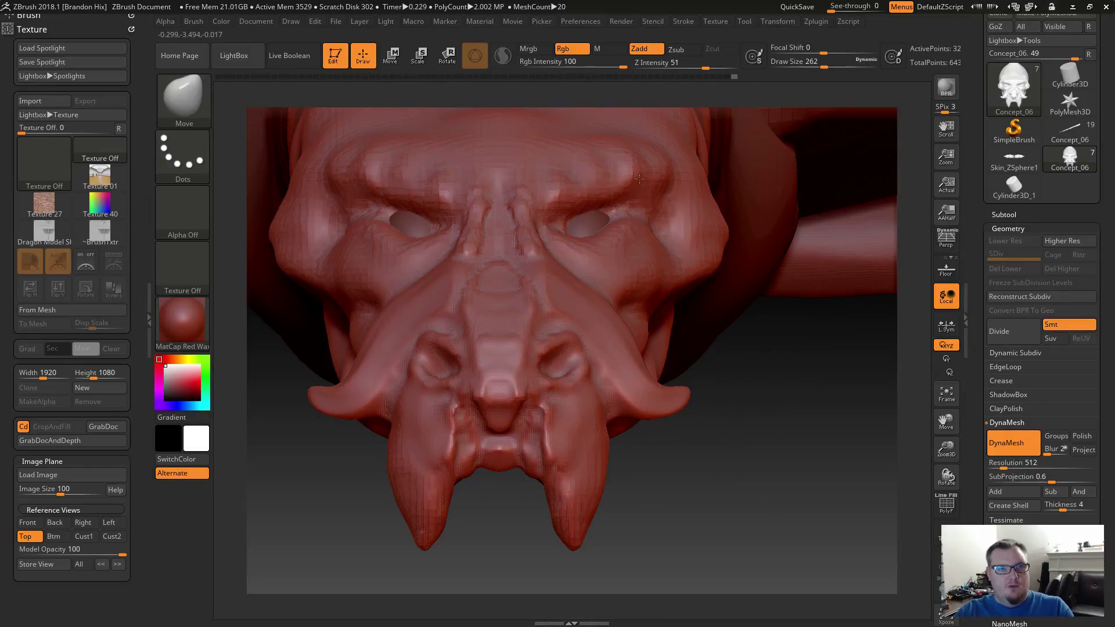
mouse_move(552, 228)
left_mouse_down()
mouse_move(550, 218)
mouse_move(520, 220)
mouse_move(513, 202)
mouse_move(514, 213)
left_mouse_up()
key("s")
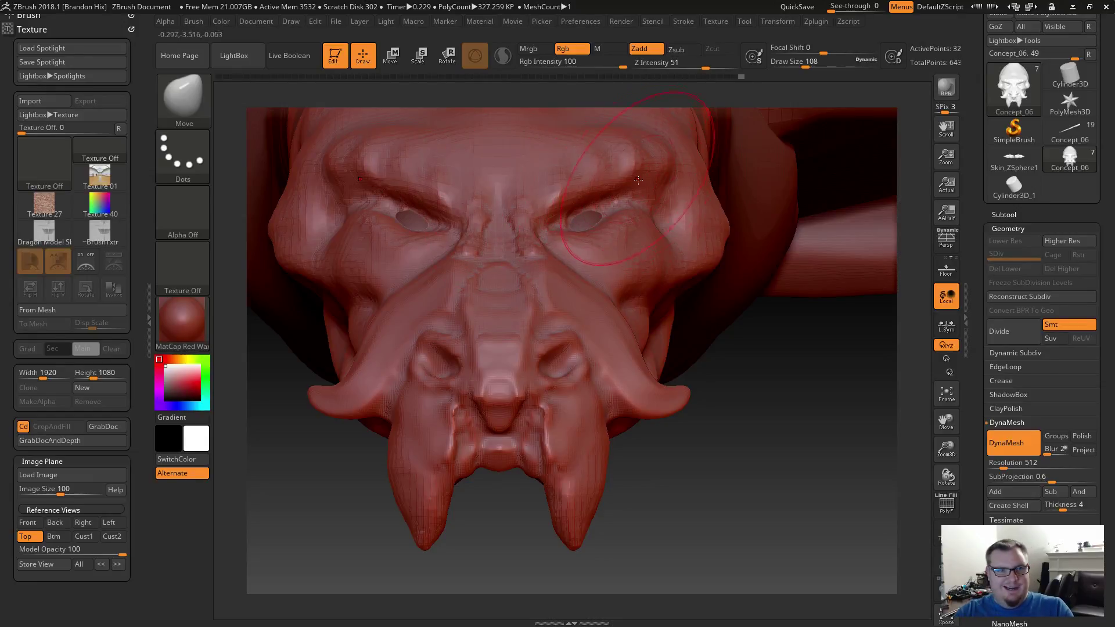
left_click_drag(638, 180, 652, 160)
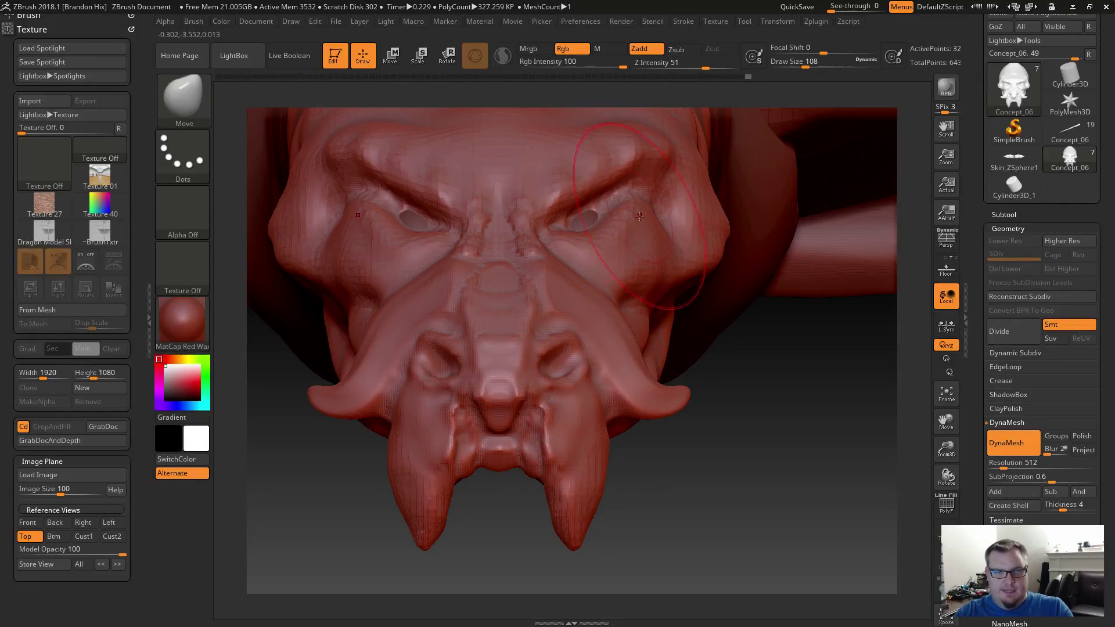
Adjust the inner corners and lower rims of the eye sockets with the Move brush and smooth the lower lids.
left_click_drag(578, 223, 559, 265)
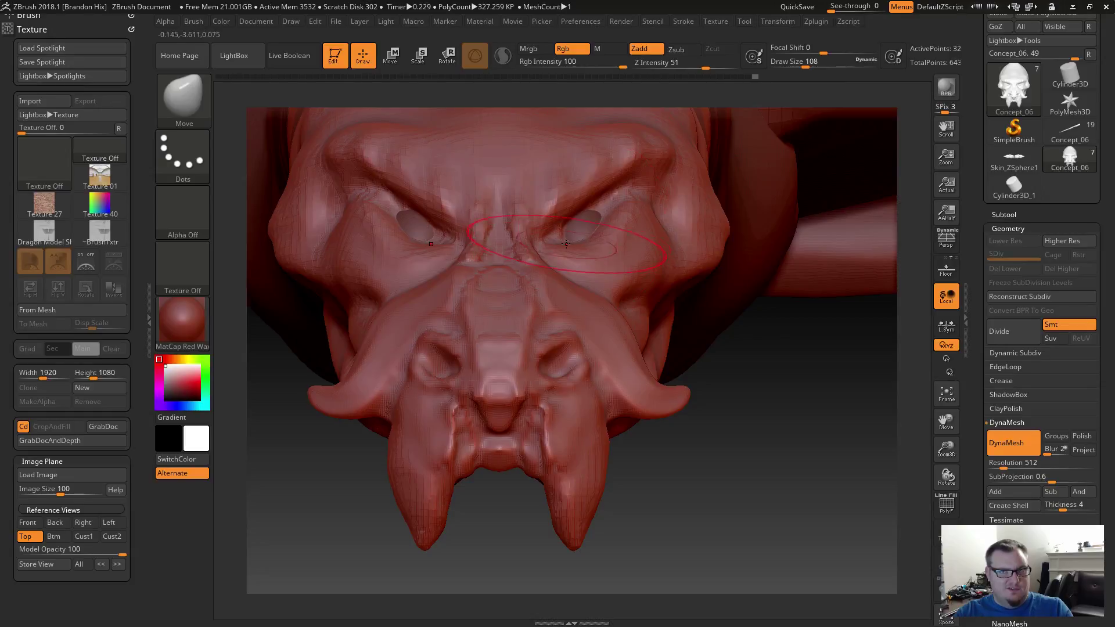
mouse_move(556, 240)
left_mouse_down()
mouse_move(564, 230)
mouse_move(554, 241)
mouse_move(579, 240)
left_mouse_up()
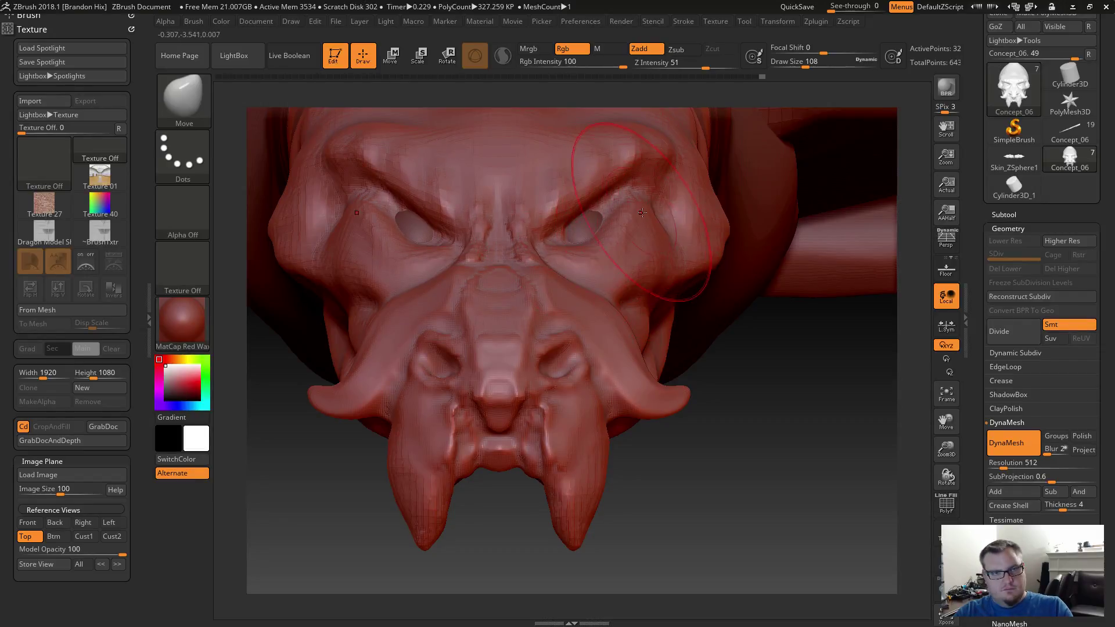
left_click_drag(585, 251, 581, 254, "shift")
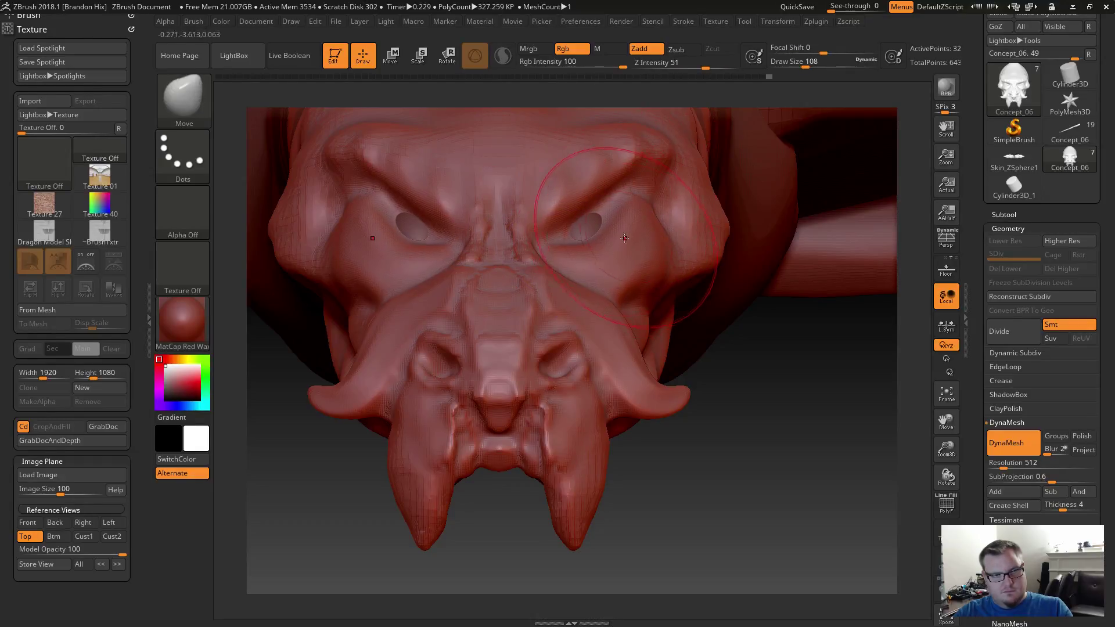
left_click_drag(568, 240, 557, 243)
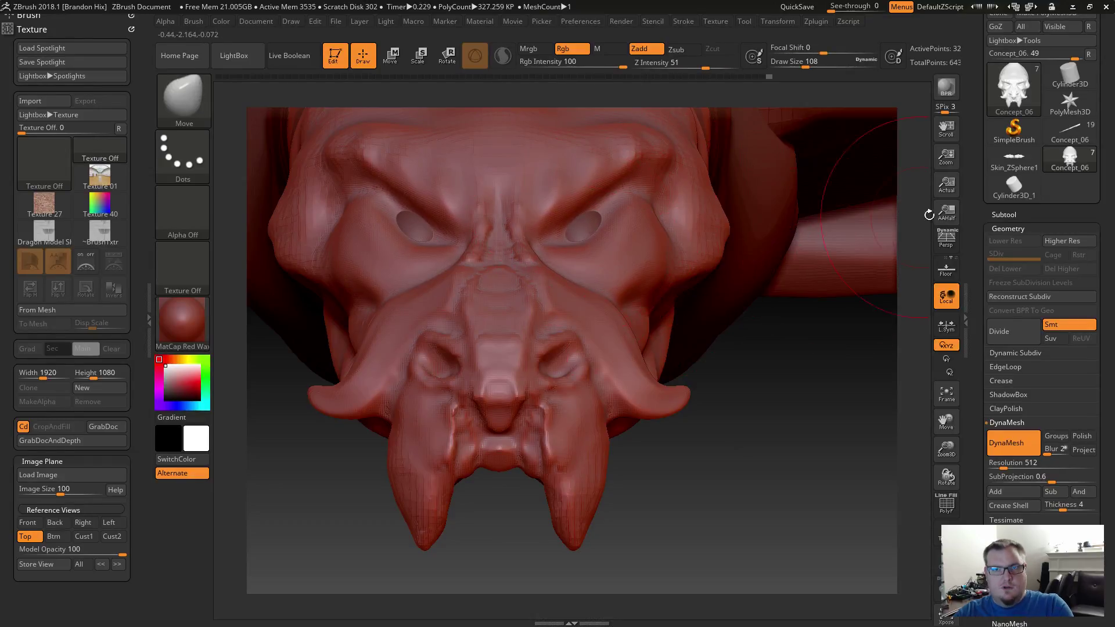
Make the PM3D_Sphere3D1 eyeballs the active subtool.
scroll(1011, 116, "up", 3)
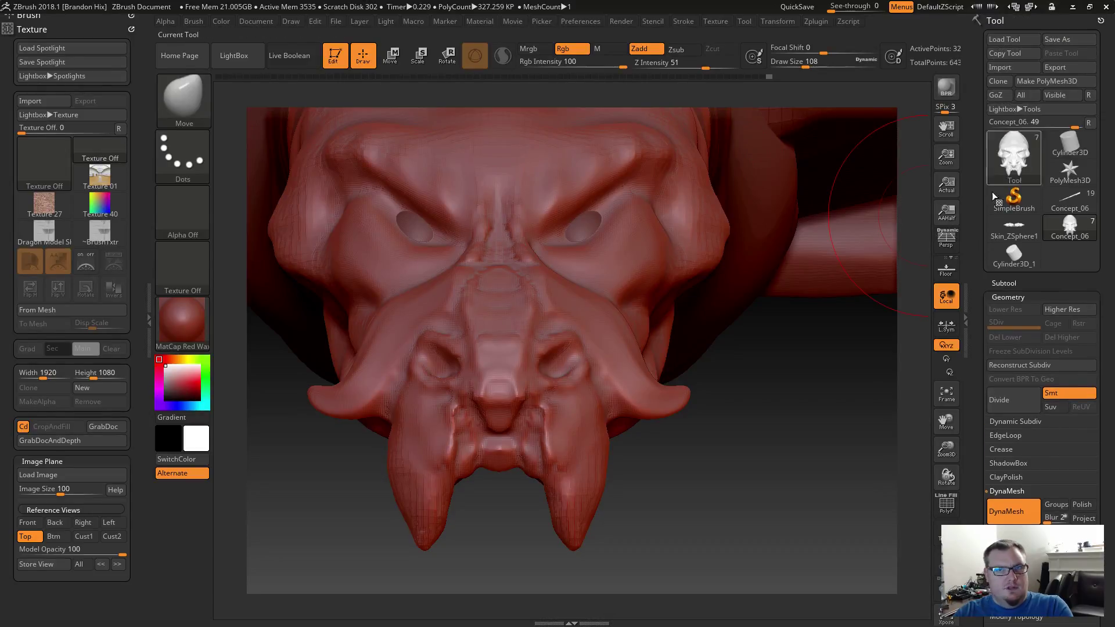
left_click(1004, 284)
left_click(1005, 386)
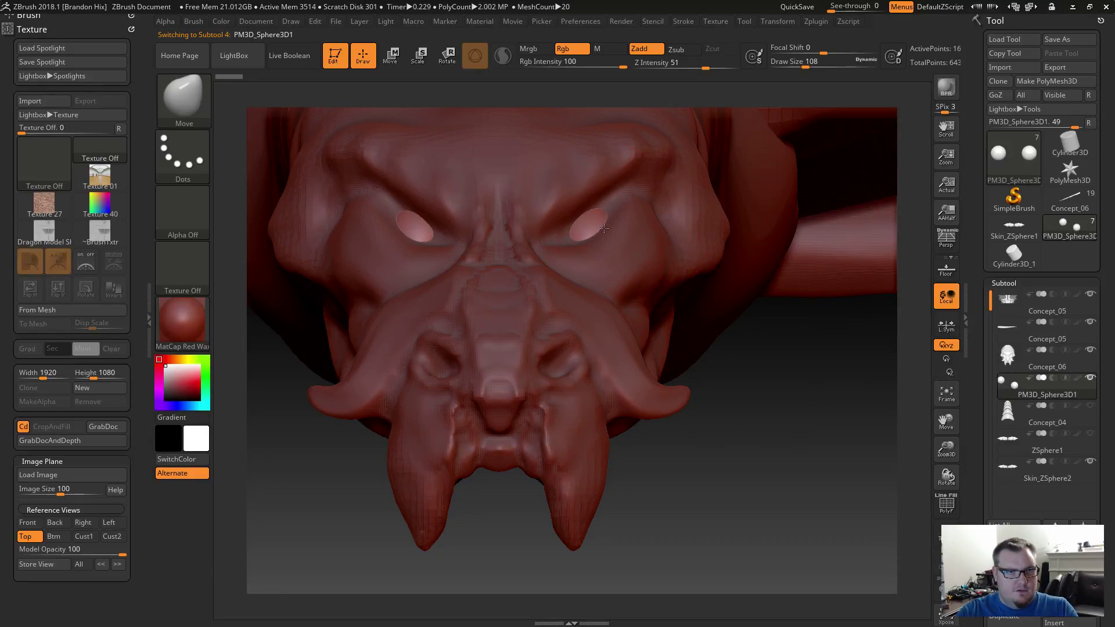
mouse_move(604, 228)
left_mouse_down()
mouse_move(616, 220)
mouse_move(693, 264)
mouse_move(698, 293)
left_mouse_up()
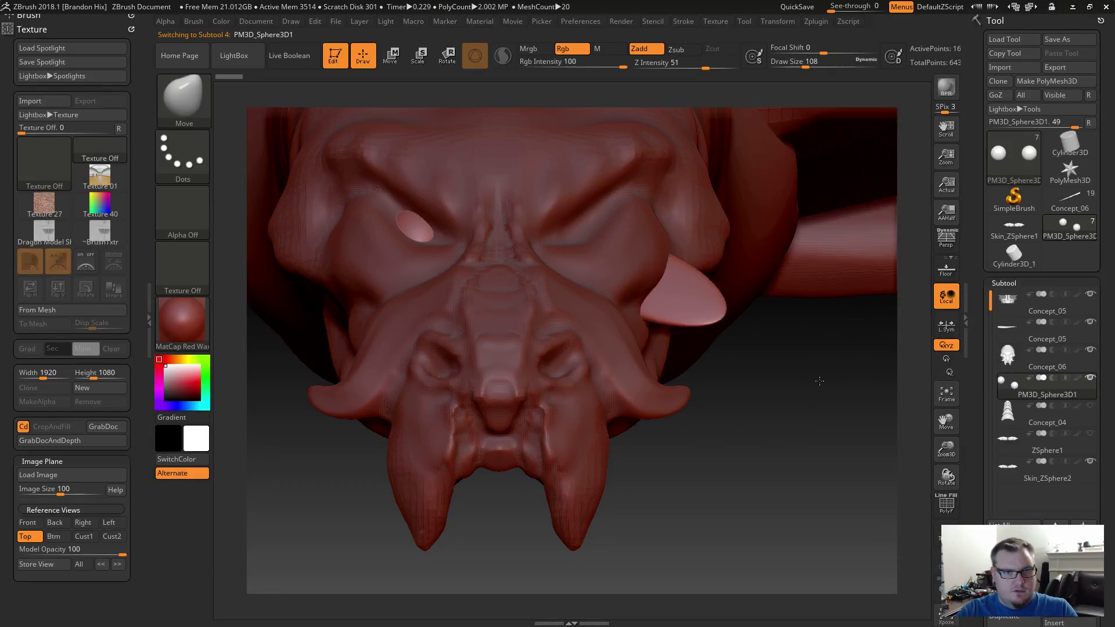
key("ctrl+z")
key("ctrl+z")
Shift the eyeballs slightly toward the nose and back into their sockets with the Move gizmo.
key("w")
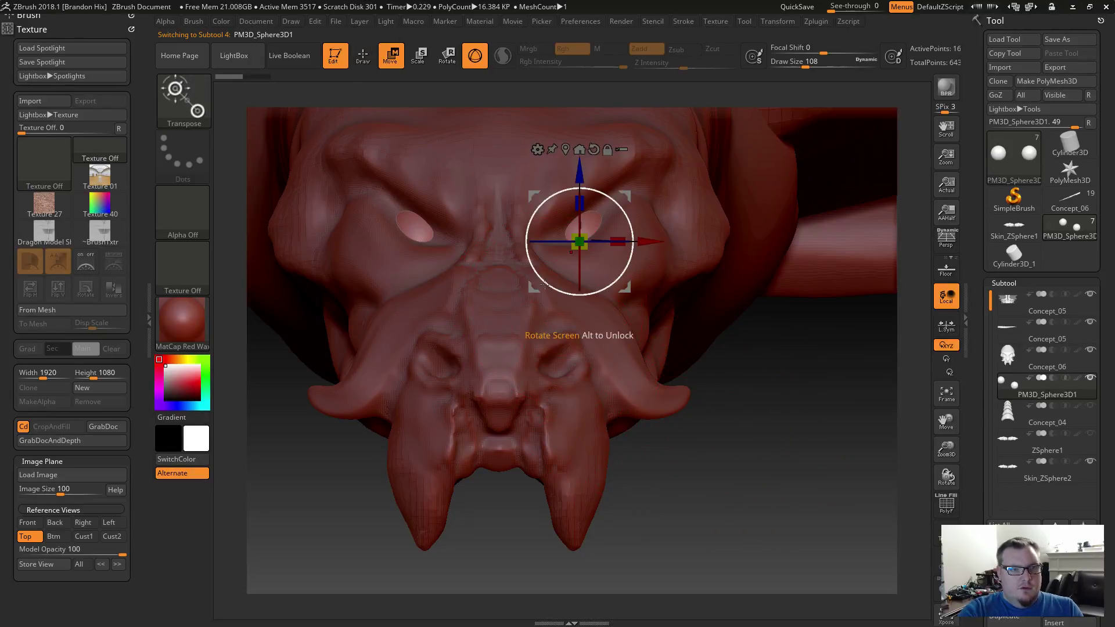
left_click_drag(630, 241, 518, 269)
left_click_drag(743, 450, 675, 455)
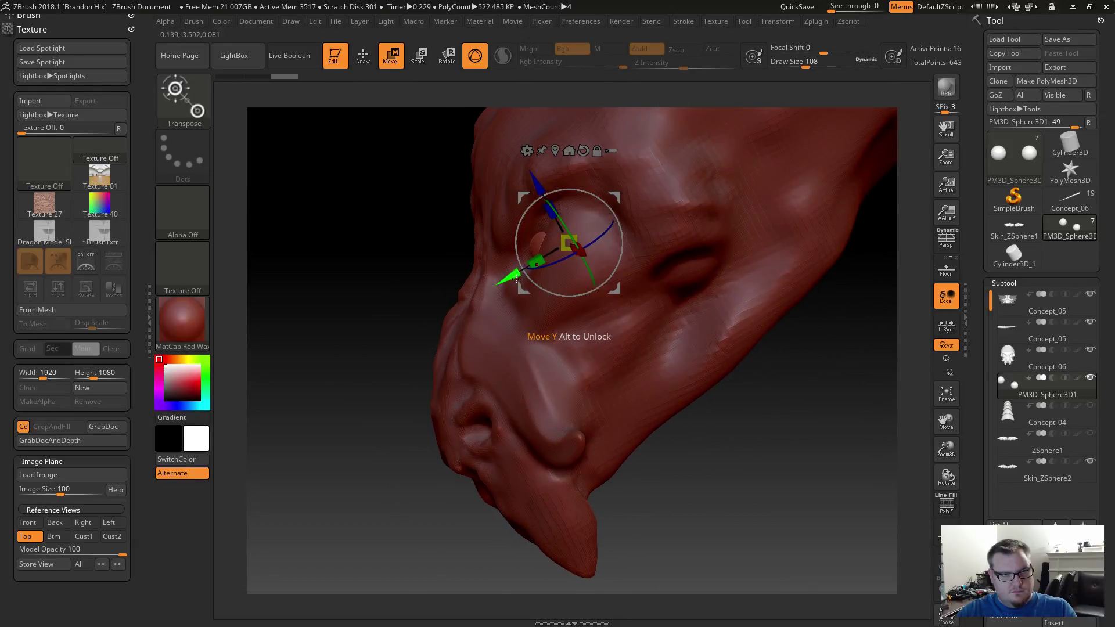
left_click_drag(517, 279, 521, 276)
left_click_drag(680, 457, 756, 453)
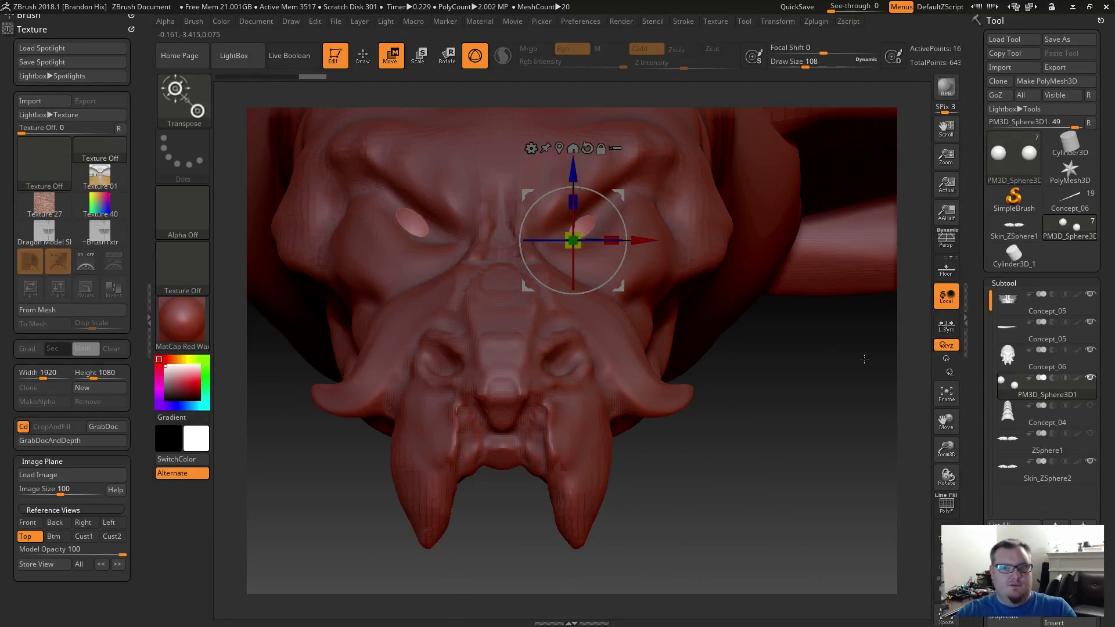
Switch to the Concept_06 head subtool and carve the eye openings wider with ClayBuildup at draw size 31.
left_click(1017, 357)
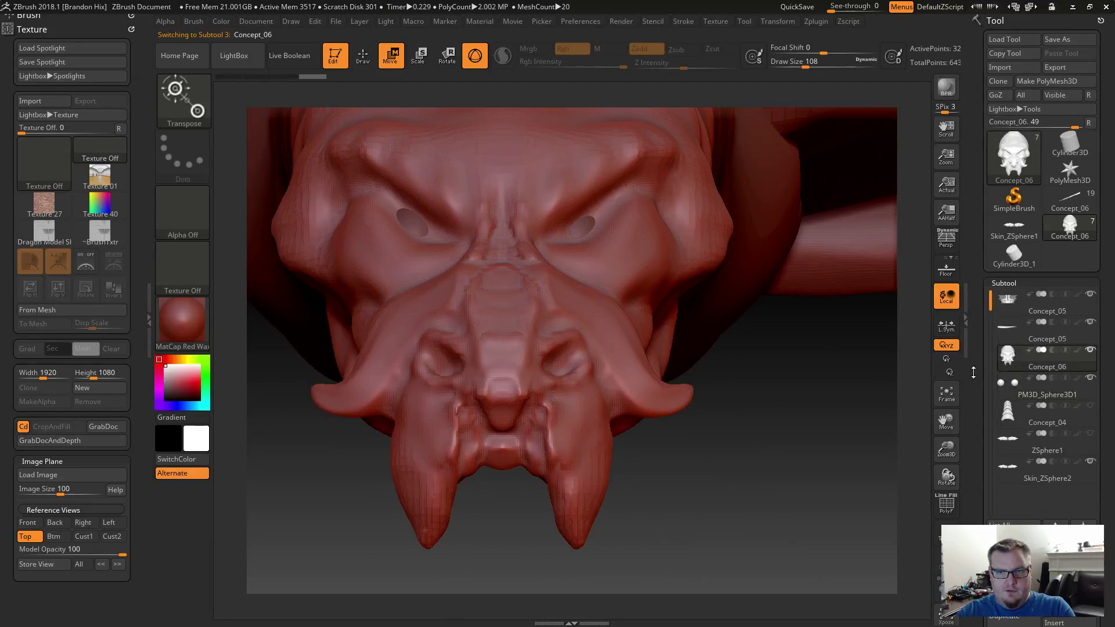
key("b")
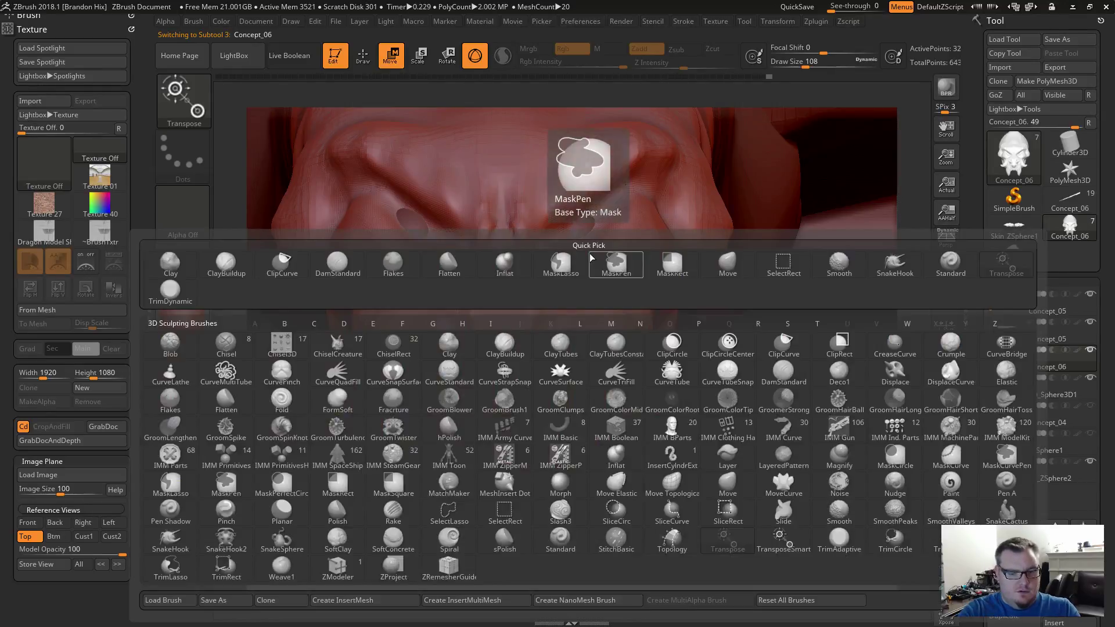
key("c")
key("b")
key("s")
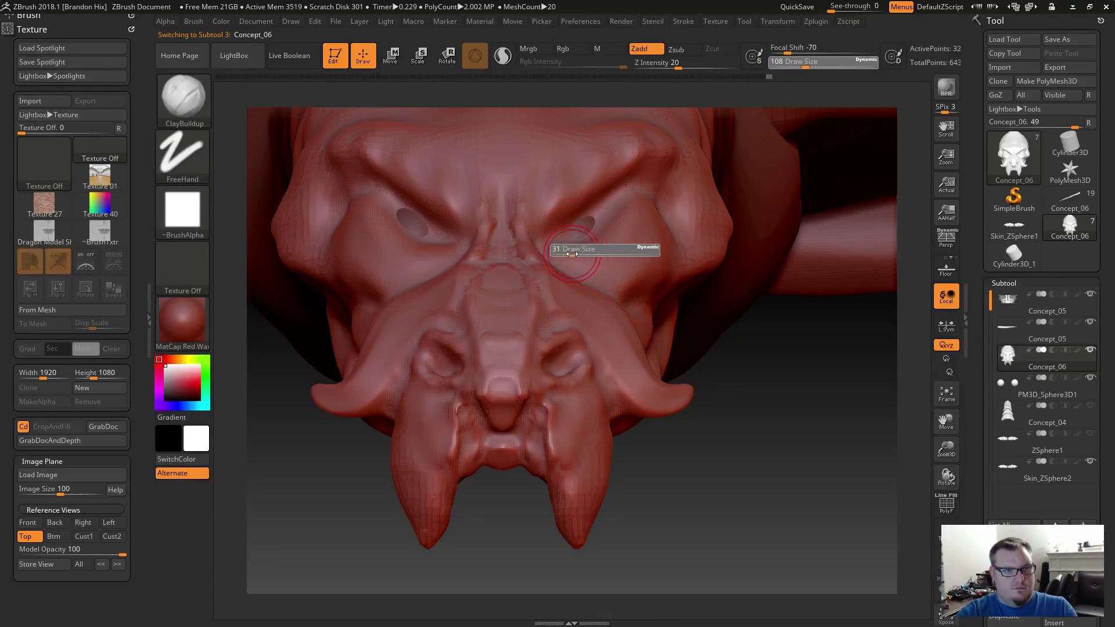
left_click_drag(586, 250, 571, 250)
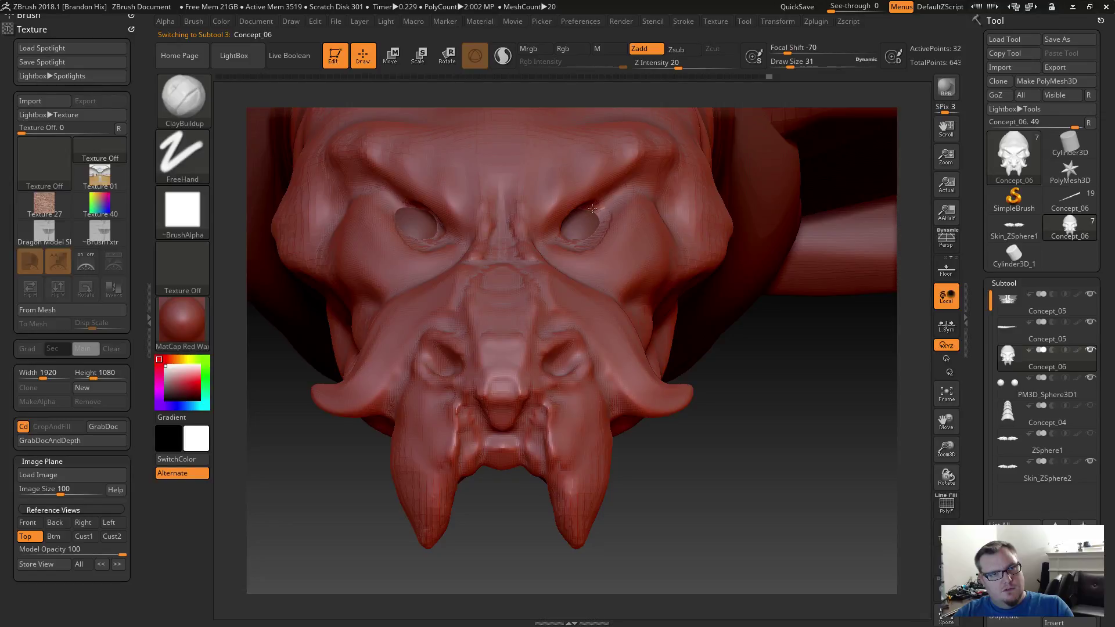
mouse_move(592, 208)
left_mouse_down("alt")
mouse_move(605, 224)
mouse_move(562, 235)
mouse_move(549, 217)
mouse_move(630, 191)
left_mouse_up("alt")
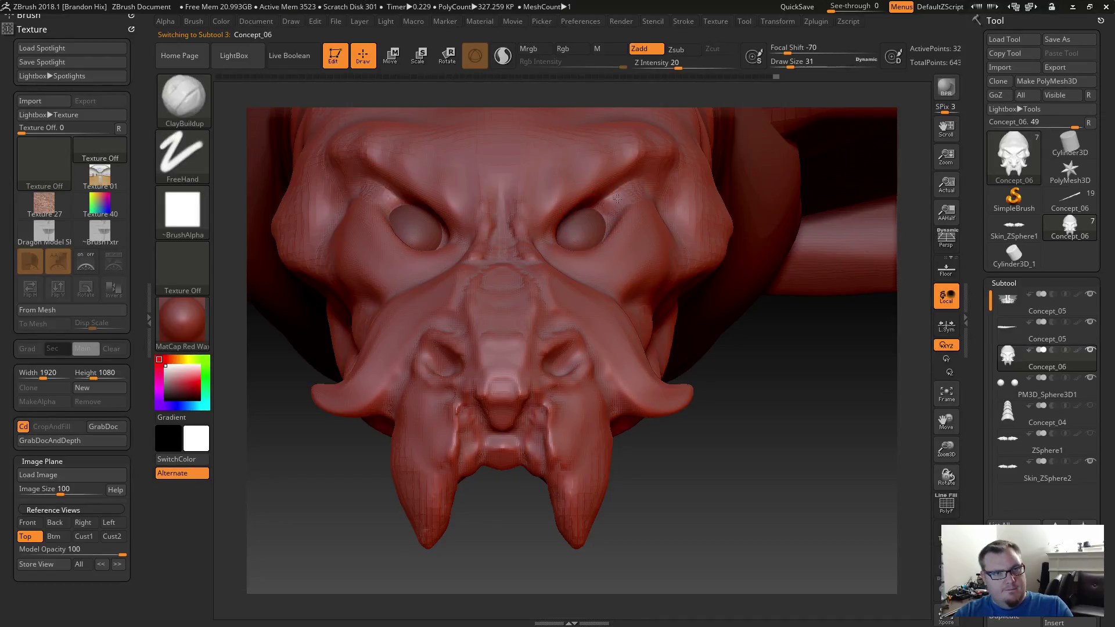
mouse_move(612, 241)
left_mouse_down()
mouse_move(602, 269)
mouse_move(562, 263)
mouse_move(552, 237)
mouse_move(560, 254)
mouse_move(622, 216)
left_mouse_up()
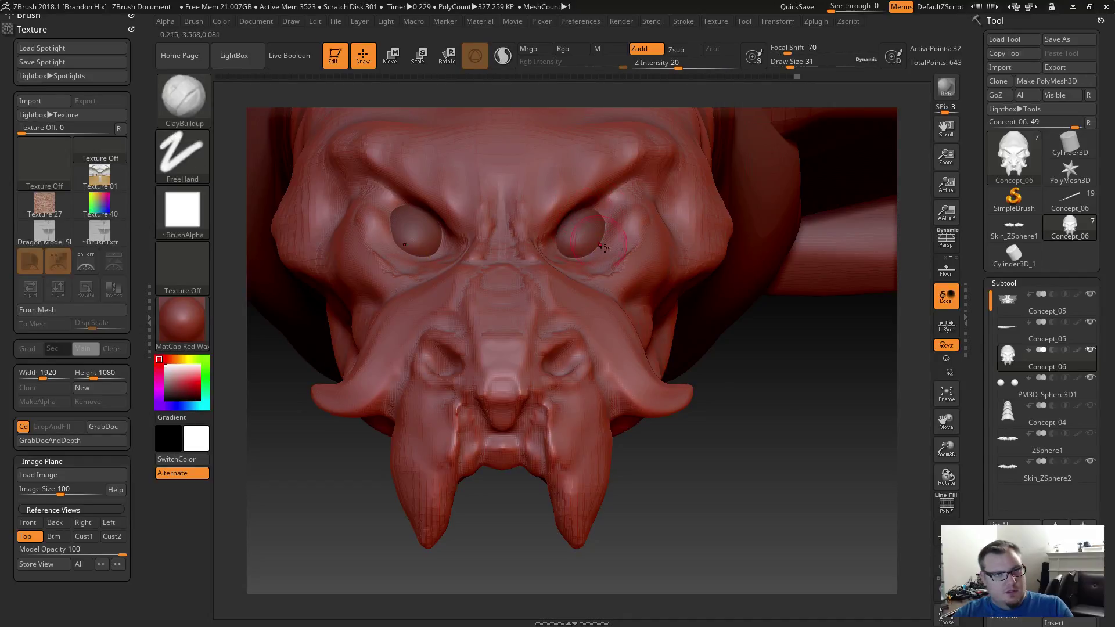
Smooth the upper rims of the eye sockets and build up the upper eyelids and inner eye corners with ClayBuildup.
mouse_move(761, 384)
left_mouse_down()
mouse_move(745, 392)
mouse_move(813, 381)
left_mouse_up()
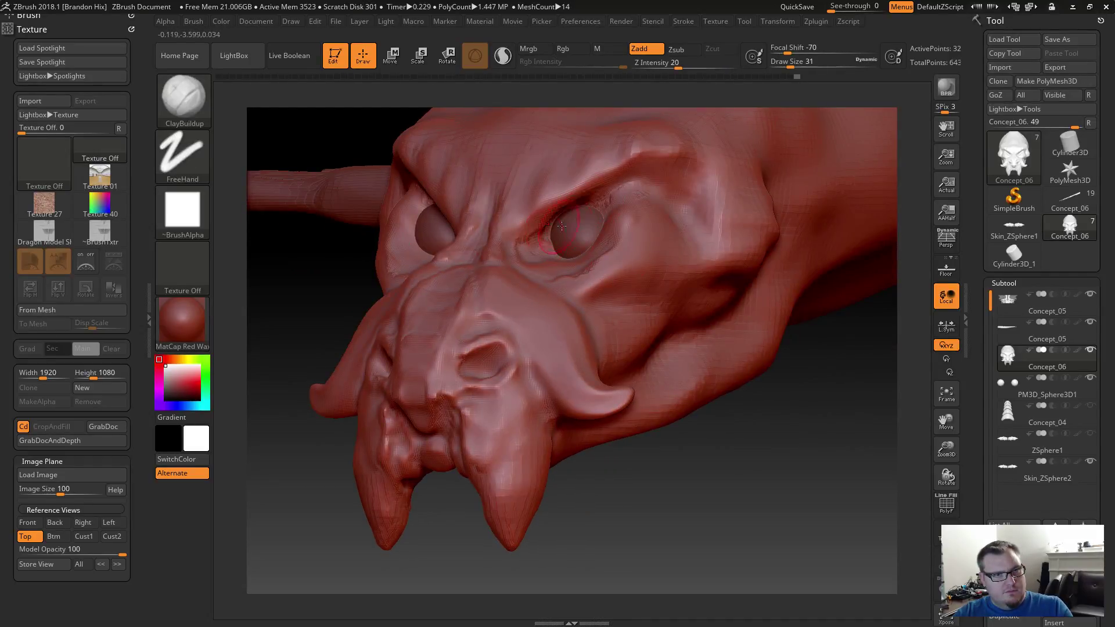
left_click_drag(561, 226, 622, 190, "shift")
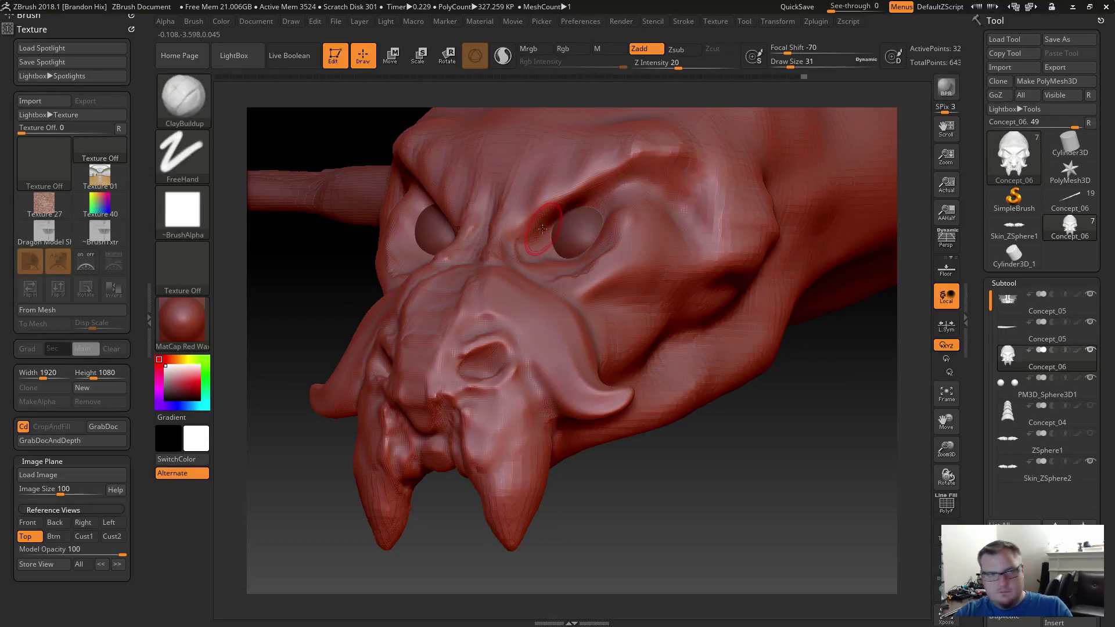
mouse_move(535, 233)
left_mouse_down()
mouse_move(581, 208)
mouse_move(548, 223)
mouse_move(667, 197)
left_mouse_up()
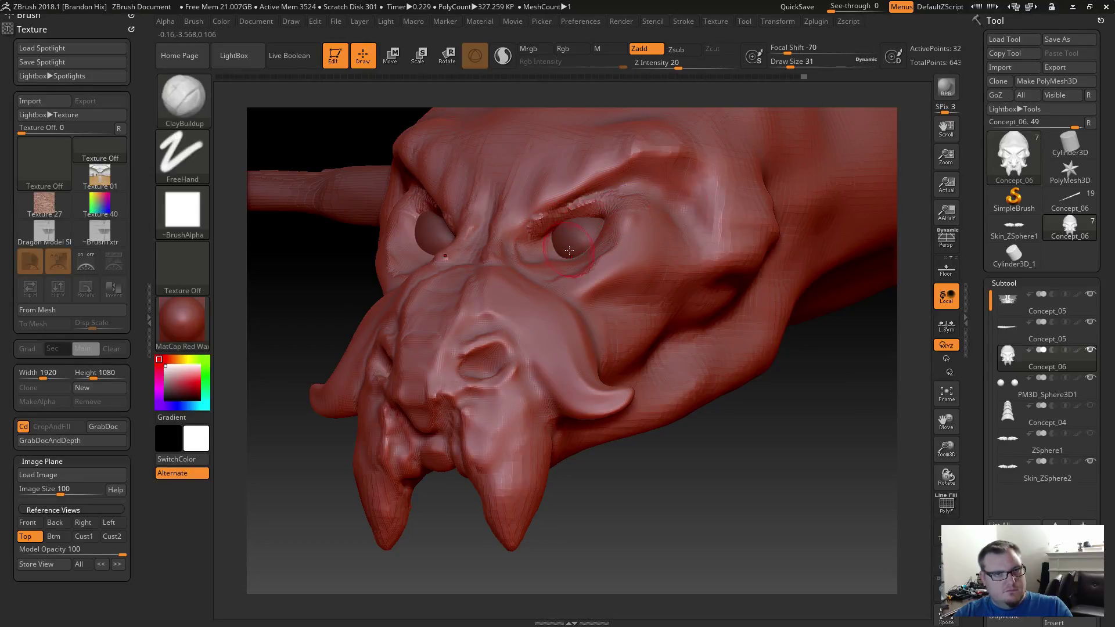
mouse_move(540, 256)
left_mouse_down()
mouse_move(556, 266)
mouse_move(548, 254)
left_mouse_up()
Build up the lower eyelids with ClayBuildup strokes under the eyeballs and smooth them into the cheeks.
right_click_drag(618, 314, 616, 364)
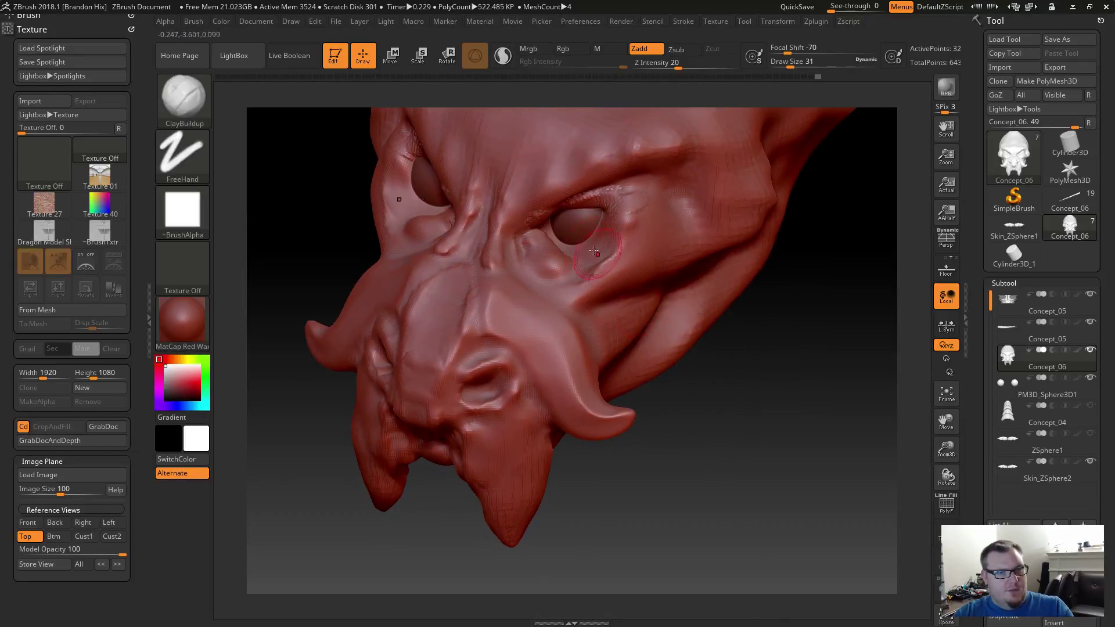
mouse_move(561, 238)
left_mouse_down()
mouse_move(573, 248)
mouse_move(614, 234)
left_mouse_up()
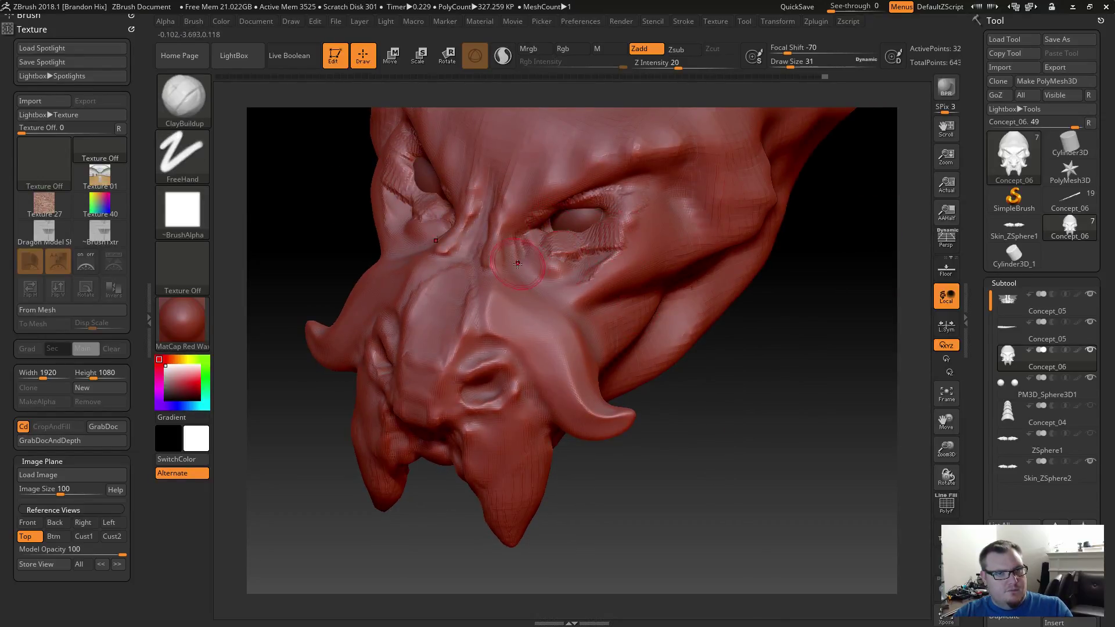
left_click_drag(535, 261, 550, 265, "shift")
mouse_move(524, 259)
left_mouse_down()
mouse_move(553, 266)
mouse_move(647, 233)
mouse_move(554, 267)
mouse_move(589, 195)
mouse_move(604, 251)
left_mouse_up()
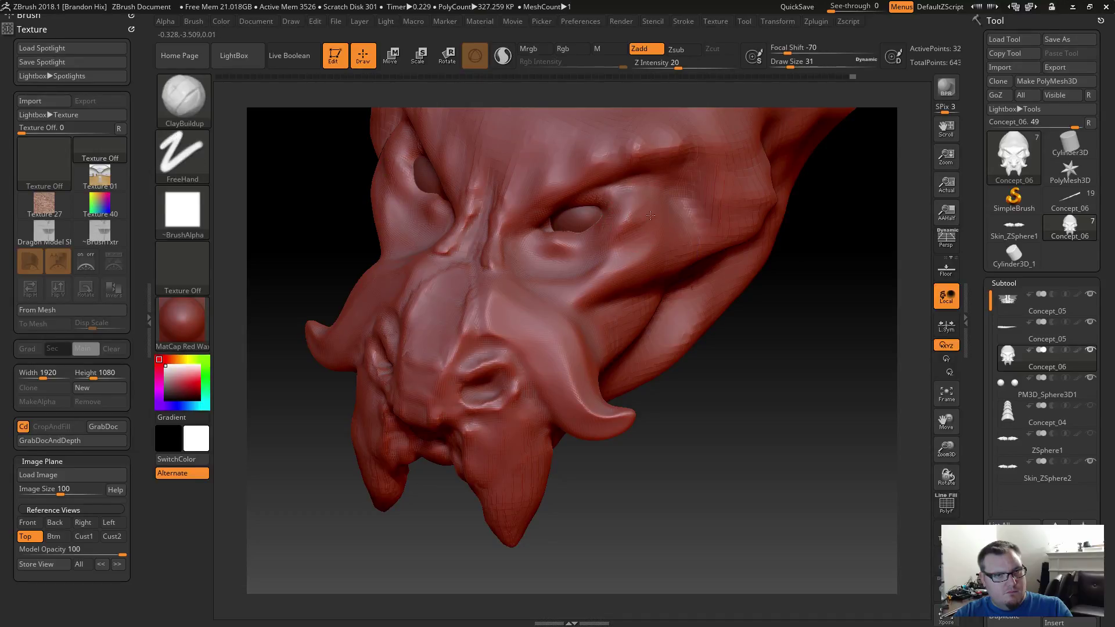
mouse_move(651, 216)
left_mouse_down()
mouse_move(552, 251)
mouse_move(577, 239)
mouse_move(578, 249)
left_mouse_up()
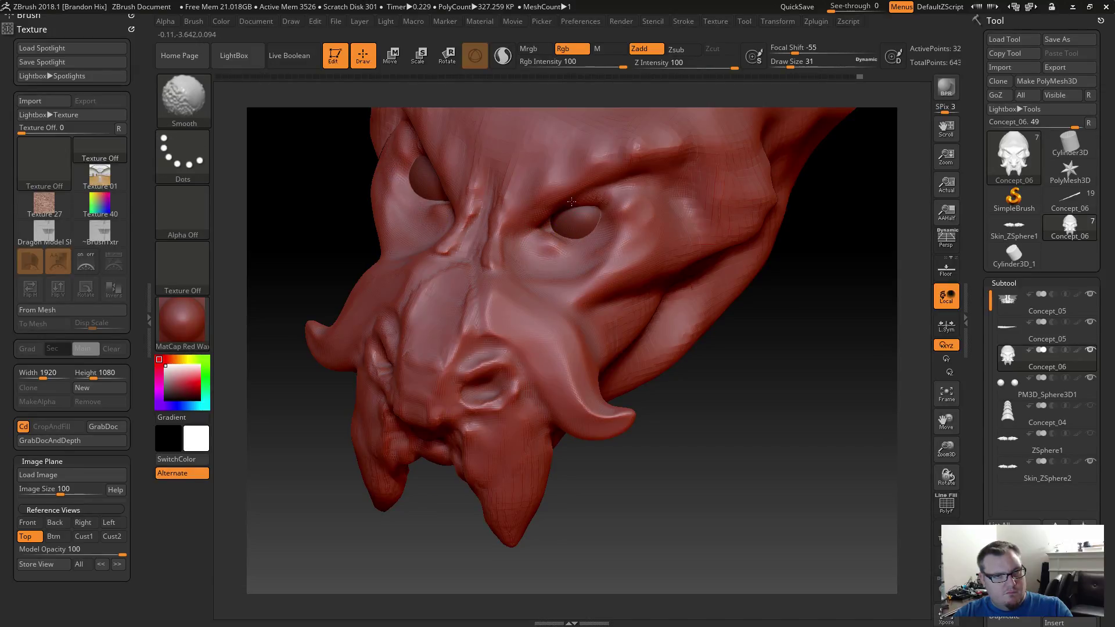
left_click_drag(779, 297, 767, 412)
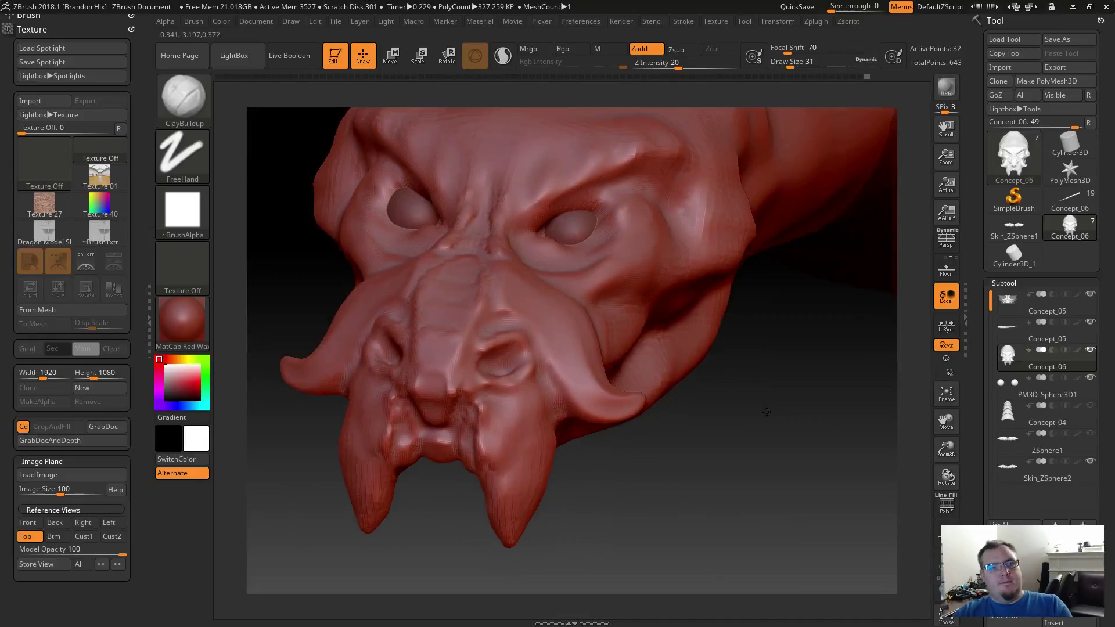
Carve a long recess beneath the creature's cheekbone with ClayBuildup and smooth its surface into the cheek.
left_click_drag(726, 463, 691, 482)
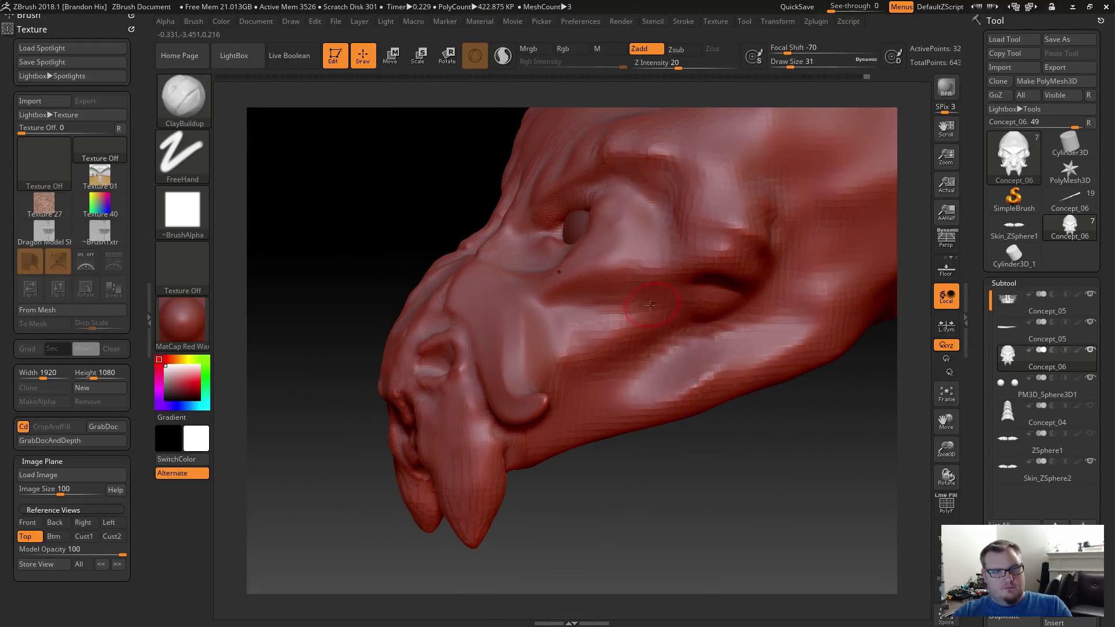
left_click_drag(580, 318, 725, 295, "alt")
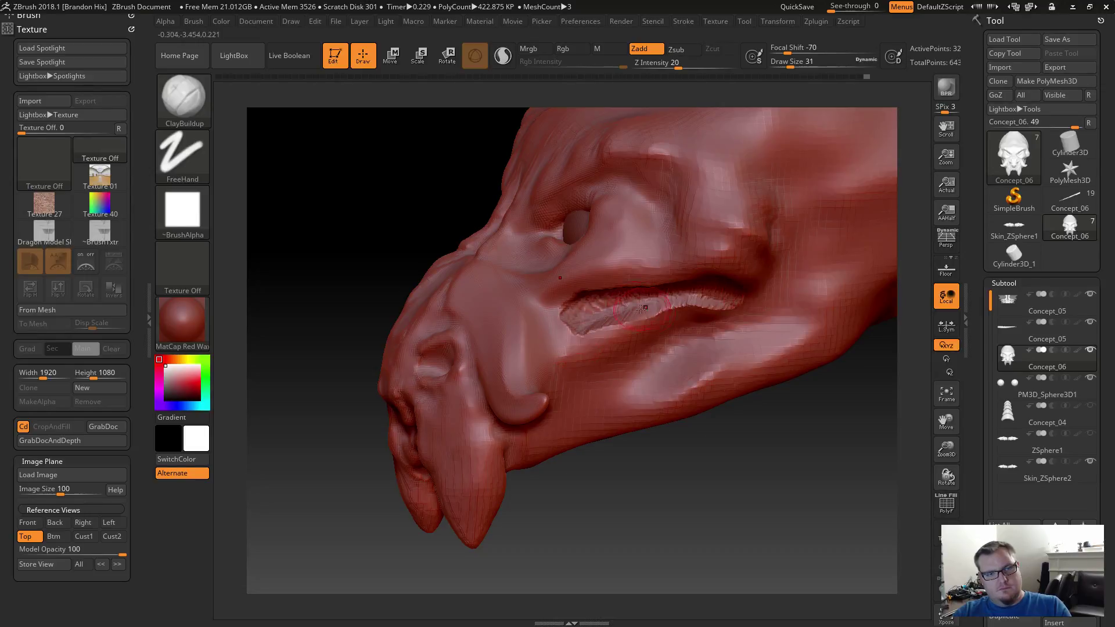
mouse_move(641, 308)
left_mouse_down("shift")
mouse_move(575, 322)
mouse_move(703, 285)
mouse_move(756, 192)
mouse_move(721, 315)
left_mouse_up("shift")
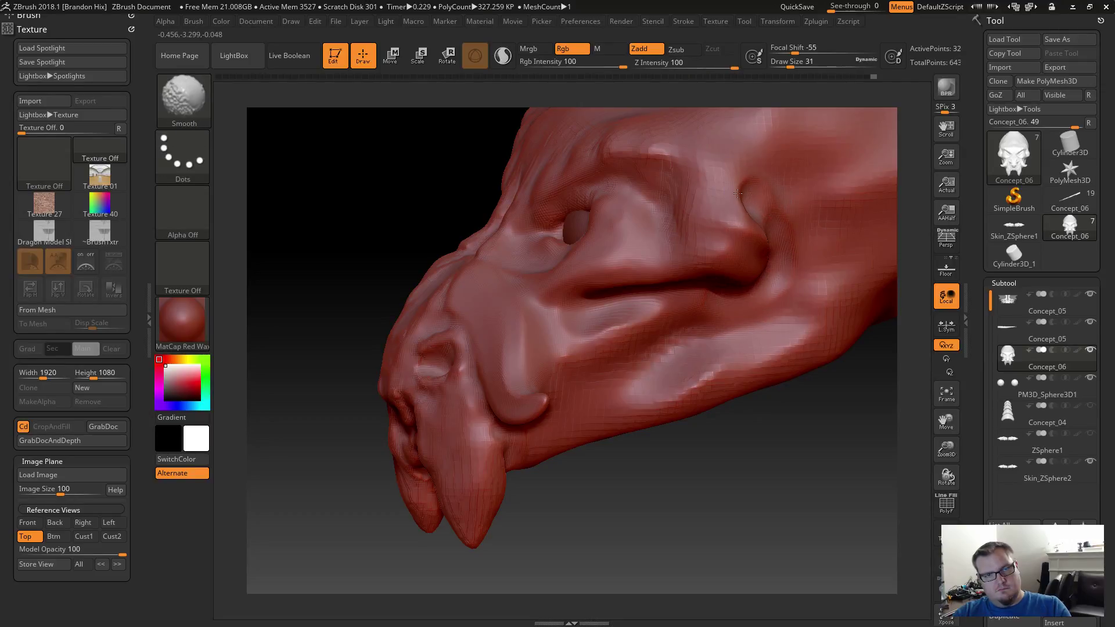
Build a row of raised vertical ridges along the brow above the eyes with the ClayBuildup brush.
left_click_drag(674, 471, 696, 487)
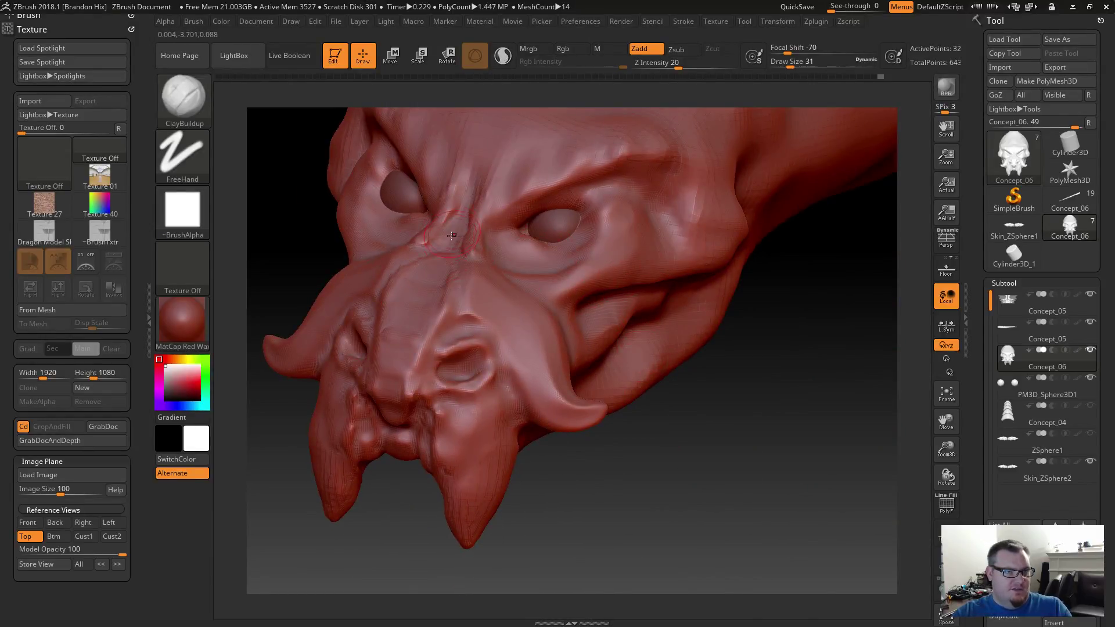
left_click_drag(687, 436, 654, 347)
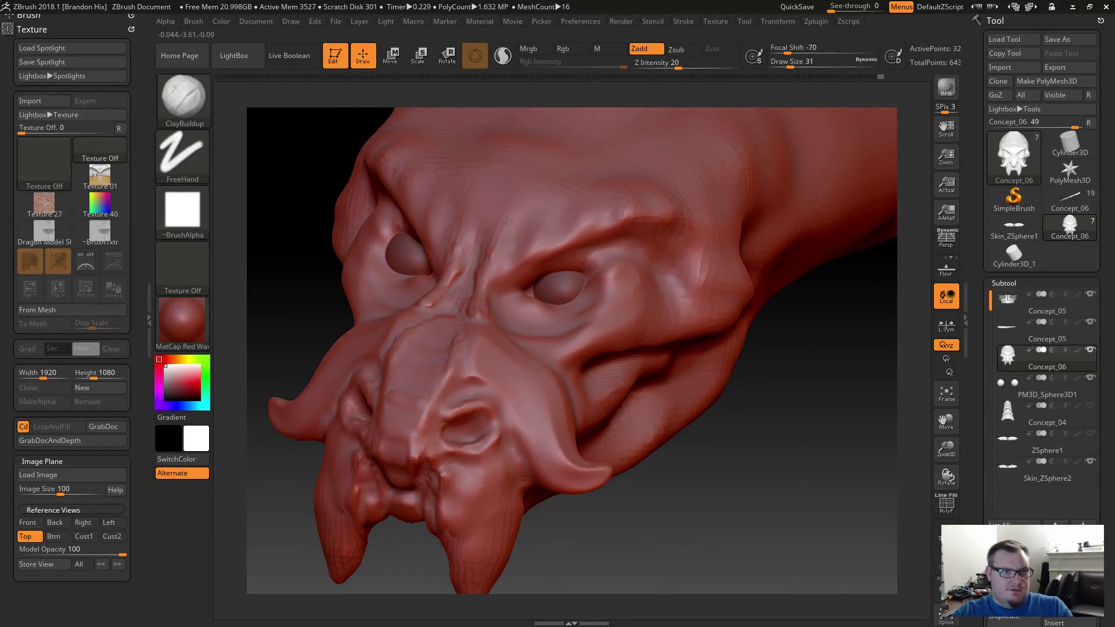
mouse_move(512, 214)
left_mouse_down()
mouse_move(503, 249)
mouse_move(513, 223)
mouse_move(545, 233)
mouse_move(550, 204)
mouse_move(584, 212)
mouse_move(583, 223)
mouse_move(587, 199)
mouse_move(618, 219)
mouse_move(622, 204)
mouse_move(646, 223)
left_mouse_up()
left_click_drag(662, 181, 656, 197)
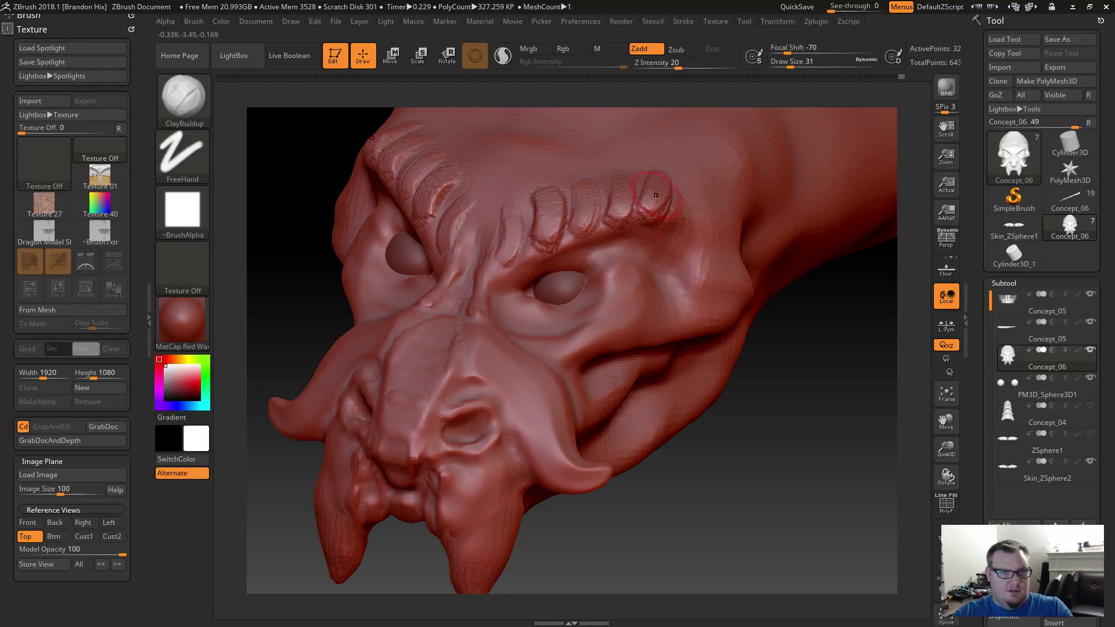
left_click_drag(517, 214, 504, 259)
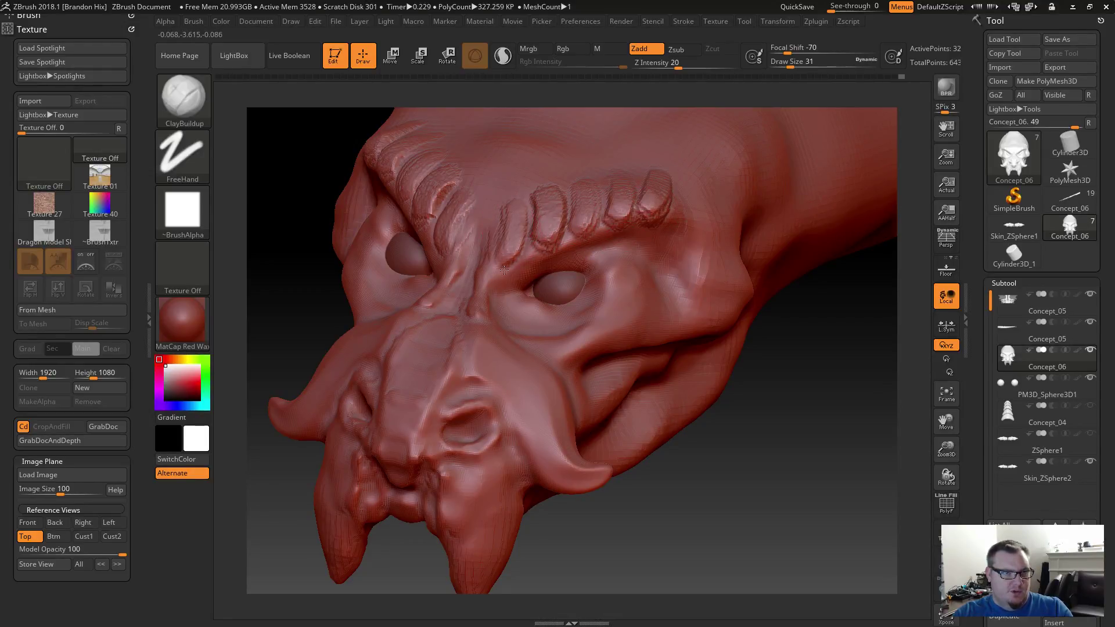
left_click_drag(521, 213, 496, 255)
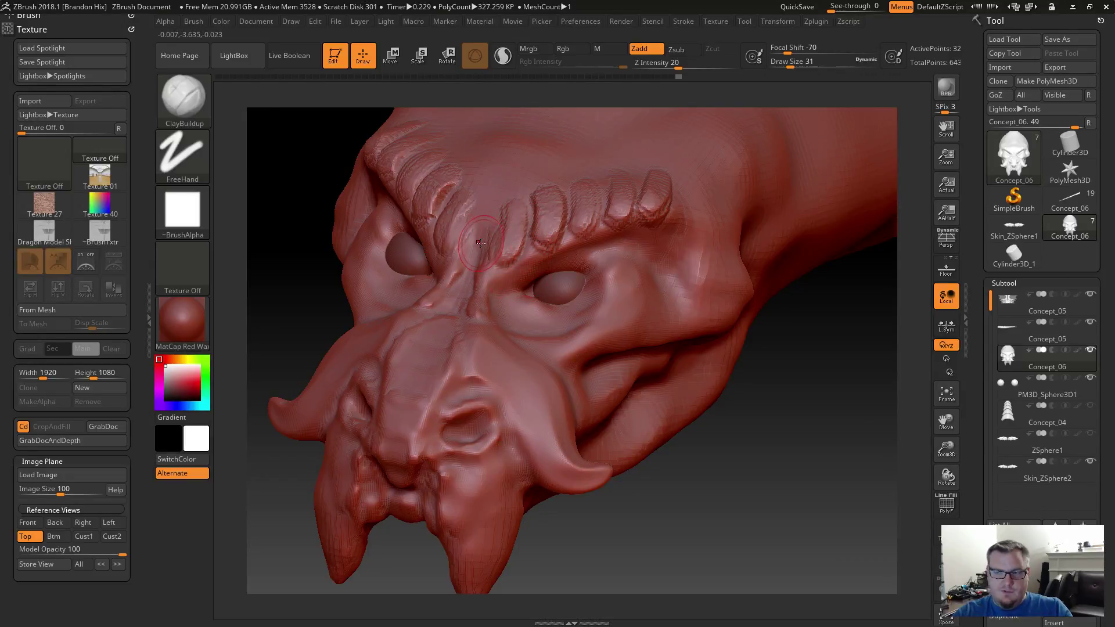
left_click_drag(550, 200, 585, 229)
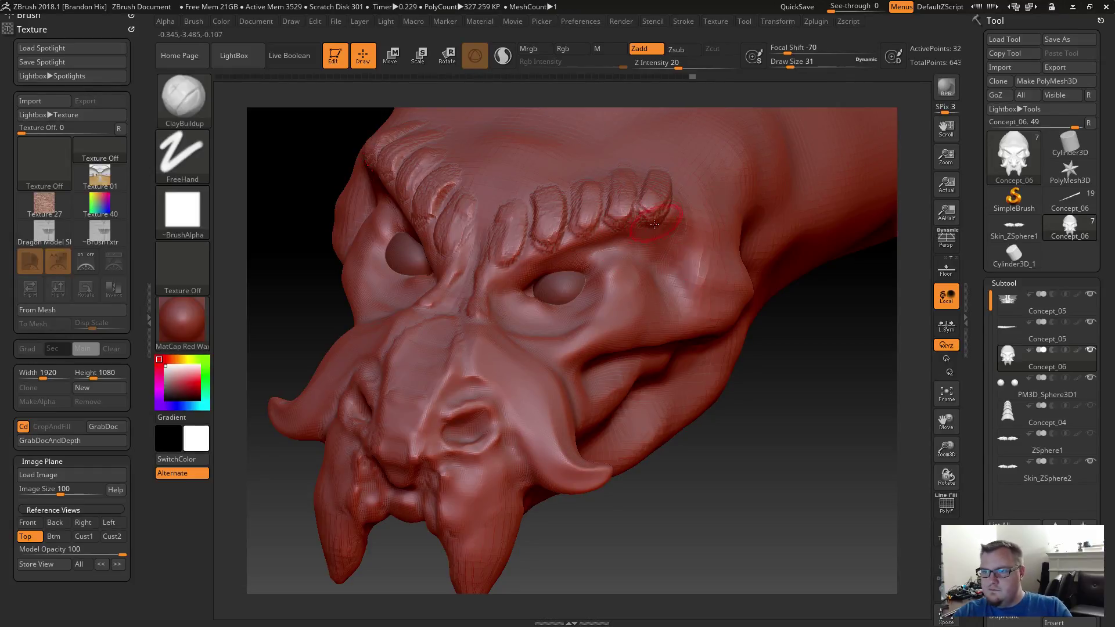
Extend the brow ridges past the outer corner of the eye and smooth the whole row.
left_click_drag(655, 224, 637, 246)
mouse_move(687, 214)
left_mouse_down()
mouse_move(672, 230)
mouse_move(686, 213)
left_mouse_up()
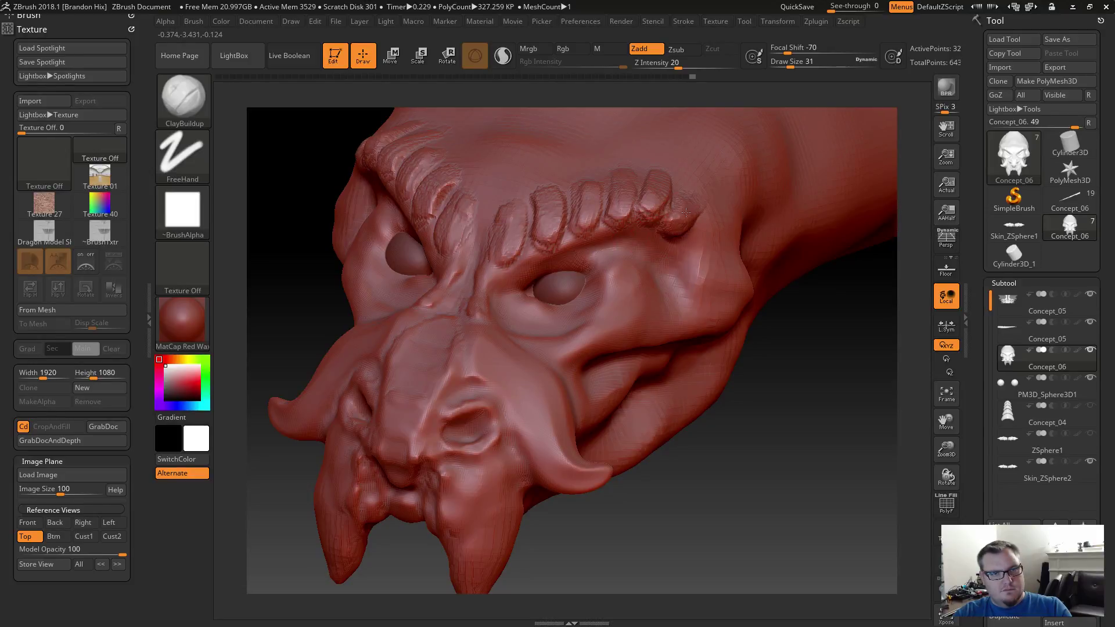
left_click_drag(750, 395, 715, 326)
key("shift")
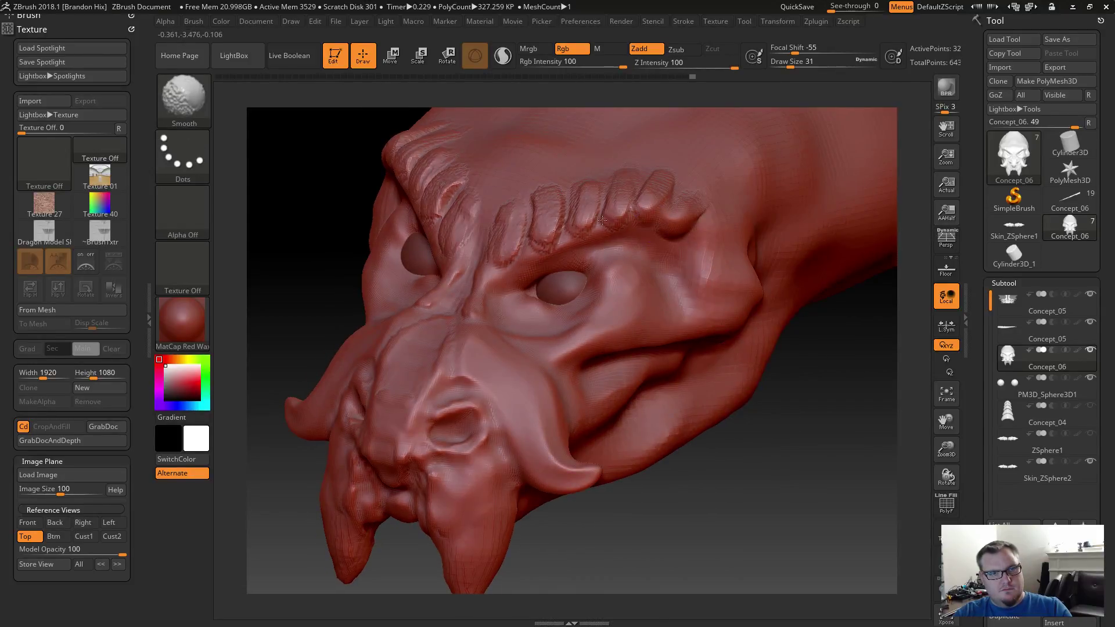
left_click_drag(603, 220, 523, 247, "shift")
left_click_drag(790, 415, 697, 401)
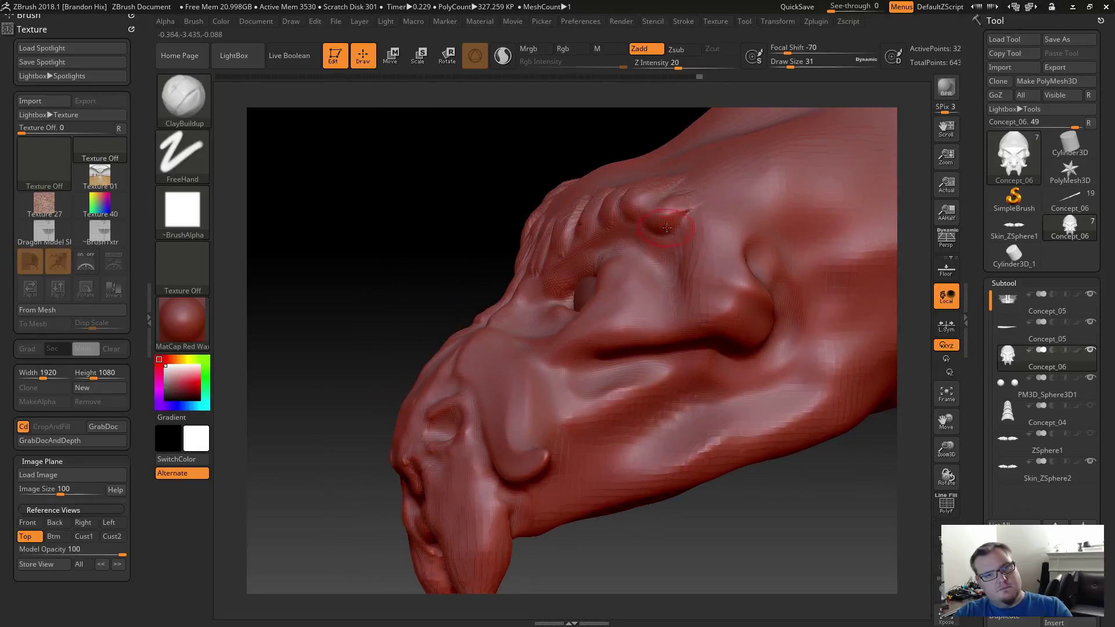
Sculpt rounded lumps from the outer brow down to the end of the cheekbone, smoothing them as they are built.
mouse_move(718, 220)
left_mouse_down()
mouse_move(724, 236)
mouse_move(694, 270)
mouse_move(700, 279)
left_mouse_up()
mouse_move(745, 312)
left_mouse_down()
mouse_move(712, 311)
mouse_move(737, 310)
mouse_move(736, 276)
left_mouse_up()
key("shift")
mouse_move(736, 276)
left_mouse_down("shift")
mouse_move(714, 261)
mouse_move(735, 258)
left_mouse_up("shift")
left_click_drag(736, 280, 704, 281)
mouse_move(701, 234)
left_mouse_down("shift")
mouse_move(729, 233)
mouse_move(717, 224)
left_mouse_up("shift")
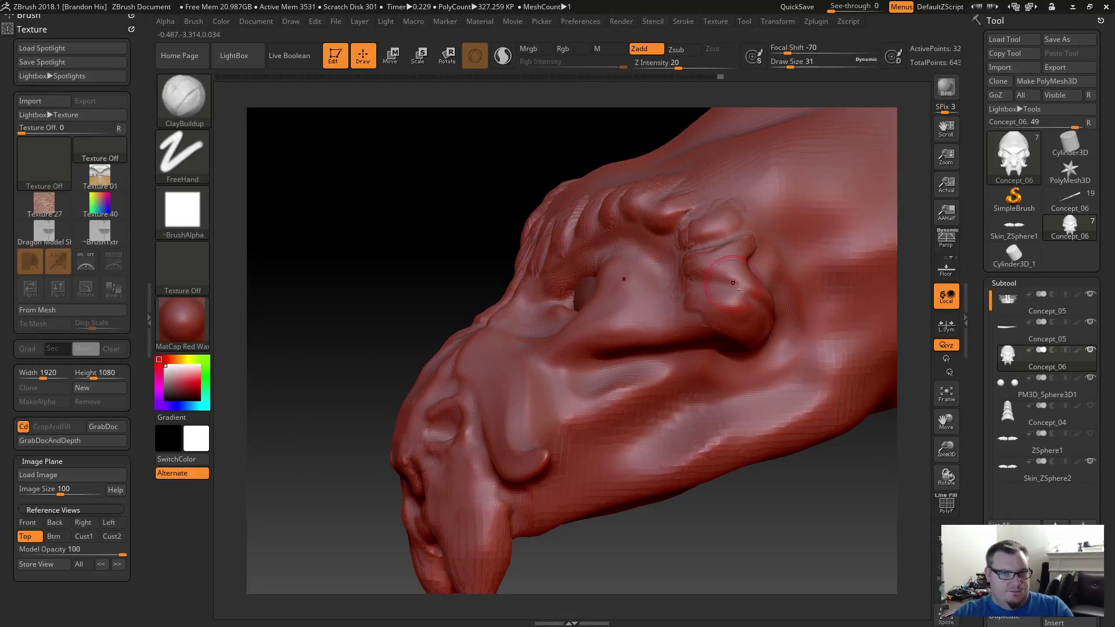
left_click_drag(772, 278, 737, 286)
key("shift")
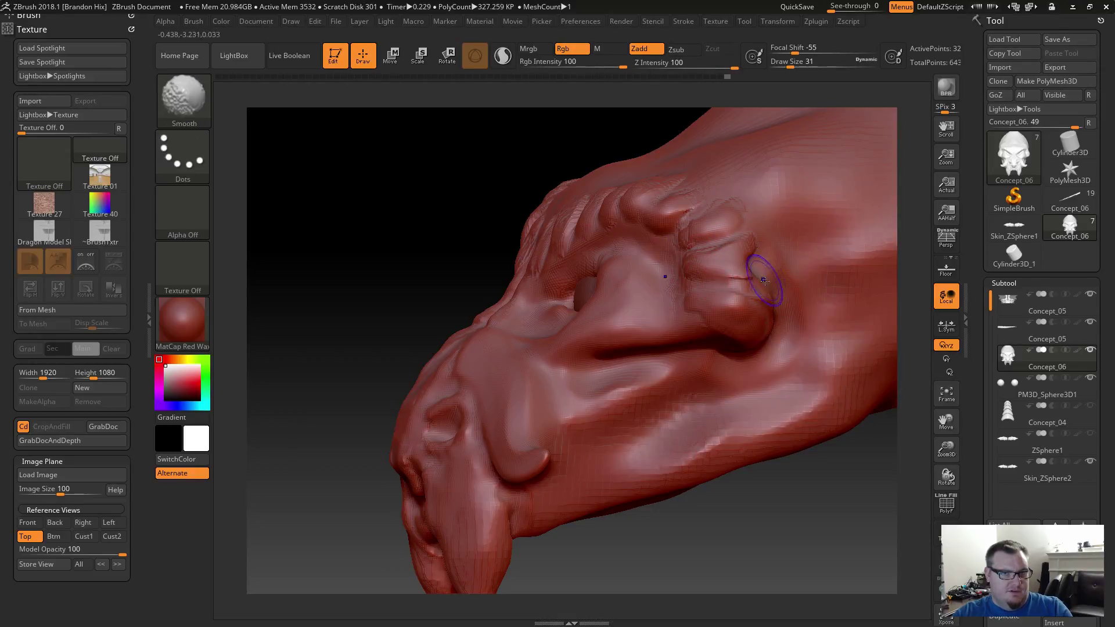
mouse_move(610, 145)
left_mouse_down()
mouse_move(508, 129)
mouse_move(523, 149)
left_mouse_up()
left_click_drag(473, 185, 464, 235, "shift")
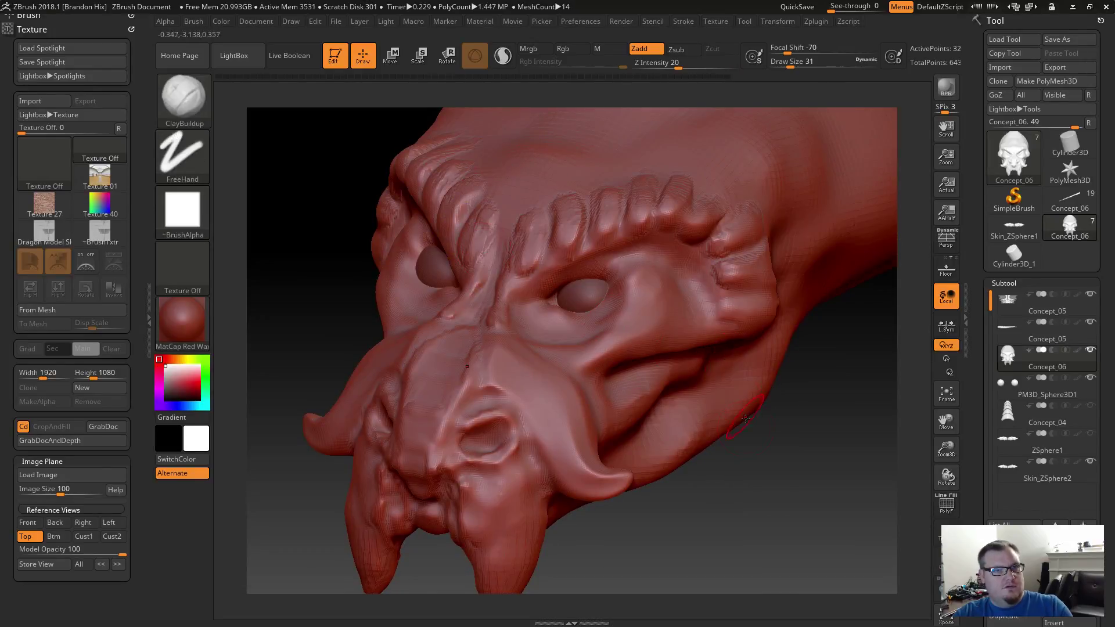
Build up folds on the cheek beneath the eye and above the tusk-like flap, then soften them.
mouse_move(743, 500)
left_mouse_down()
mouse_move(706, 498)
mouse_move(717, 503)
mouse_move(731, 505)
mouse_move(692, 481)
mouse_move(715, 494)
mouse_move(743, 488)
left_mouse_up()
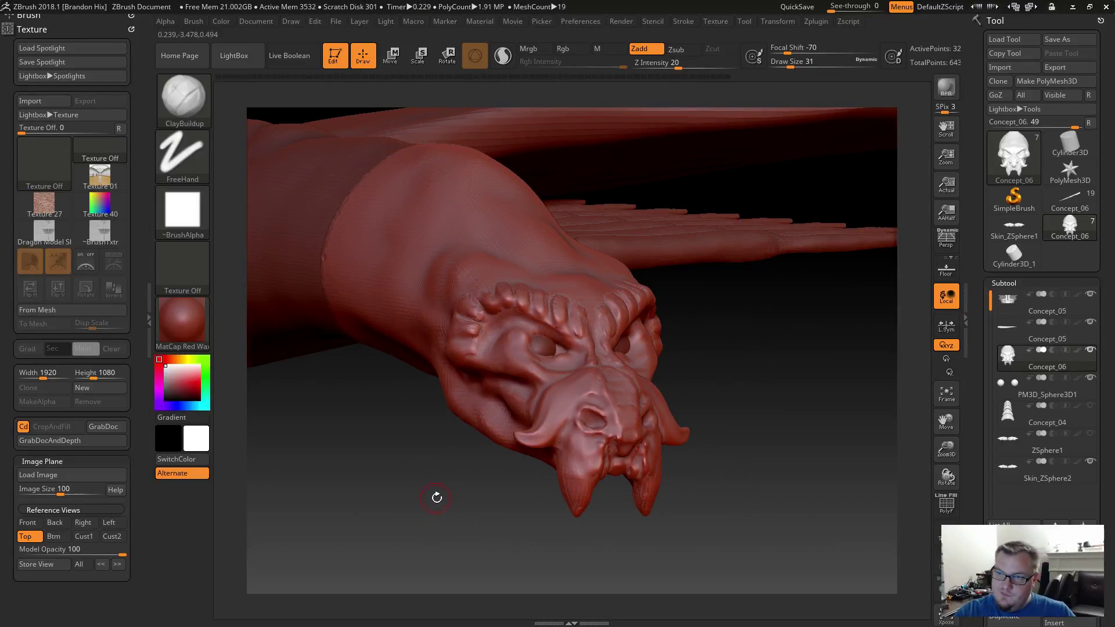
left_click_drag(450, 494, 435, 522)
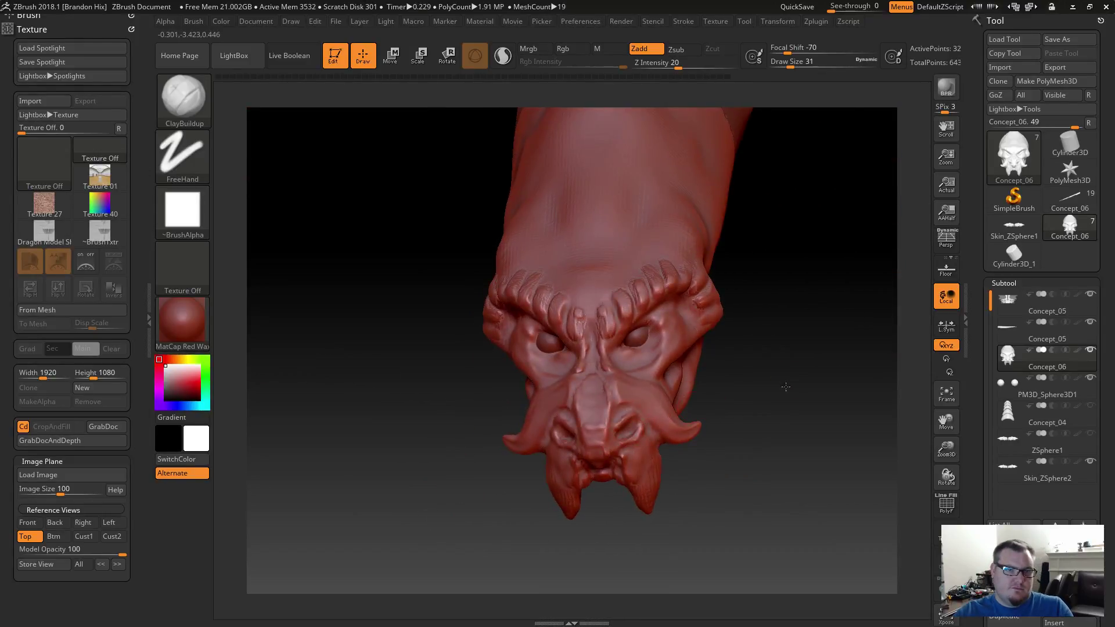
mouse_move(784, 386)
left_mouse_down()
mouse_move(741, 428)
mouse_move(770, 444)
left_mouse_up()
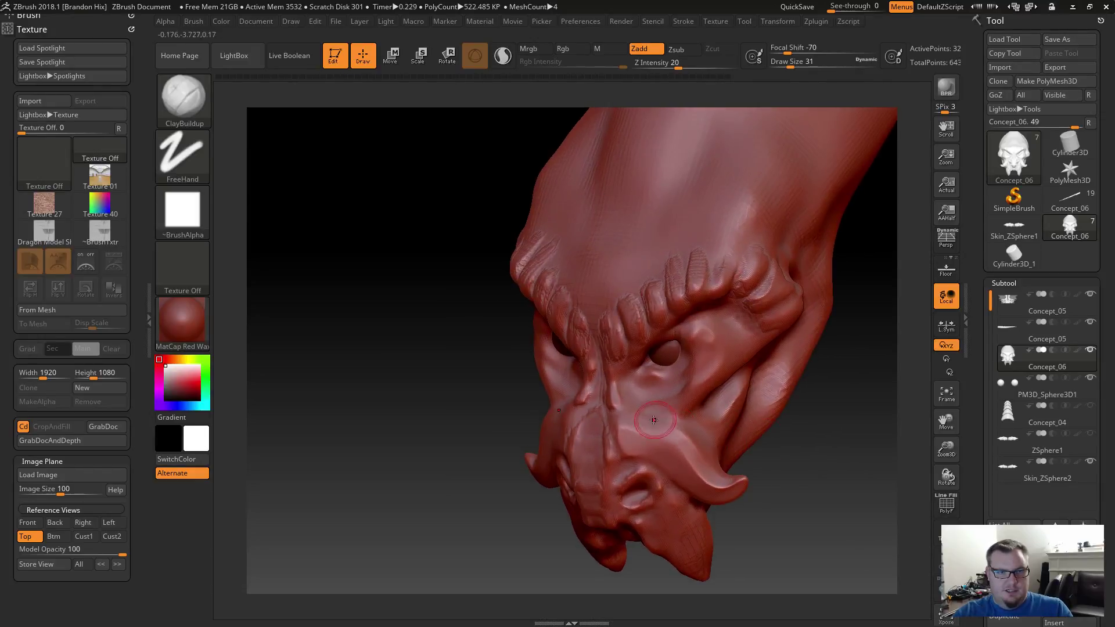
mouse_move(674, 409)
left_mouse_down()
mouse_move(691, 427)
mouse_move(726, 370)
mouse_move(744, 361)
mouse_move(705, 398)
mouse_move(698, 431)
mouse_move(665, 417)
left_mouse_up()
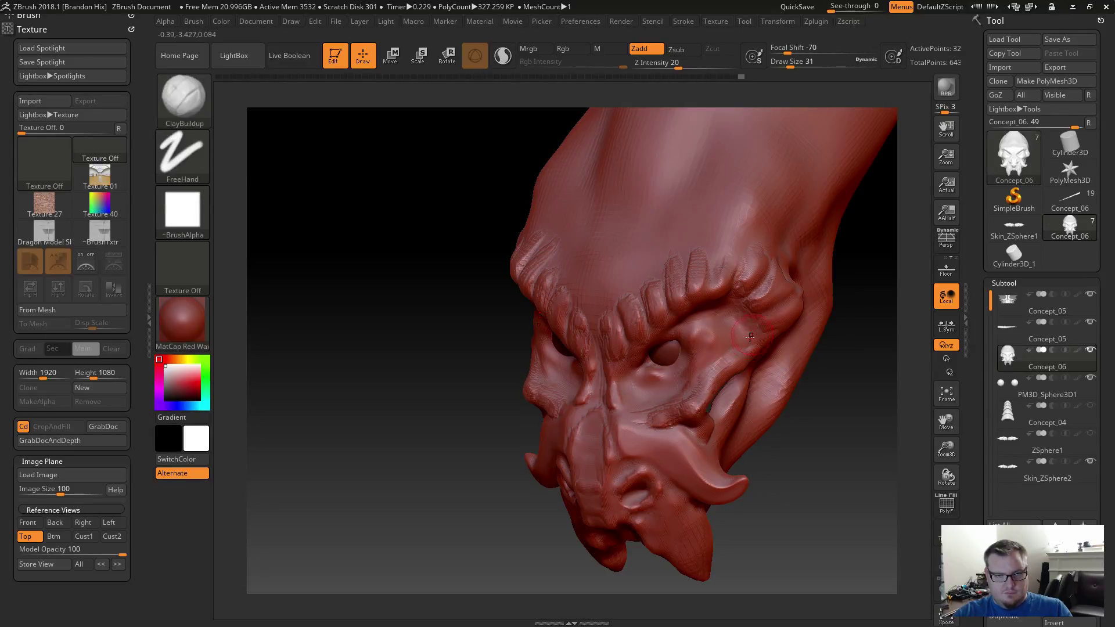
mouse_move(710, 378)
left_mouse_down()
mouse_move(701, 401)
mouse_move(661, 392)
left_mouse_up()
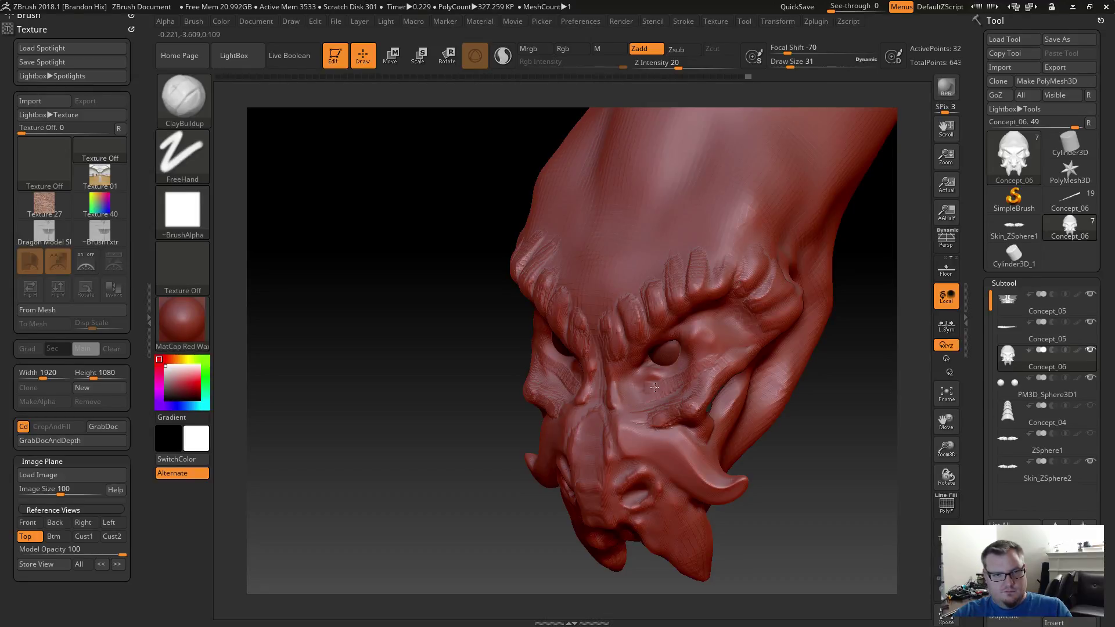
key("shift")
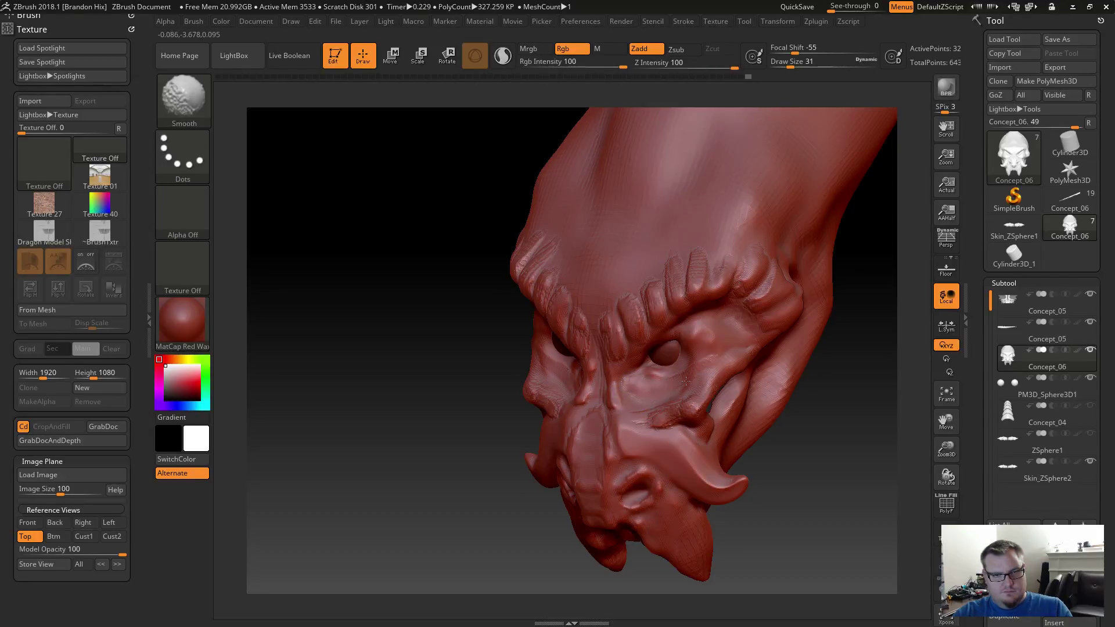
Refine the folds along the side of the cheek below the eye with ClayBuildup and smooth their transitions.
left_click_drag(787, 515, 768, 491)
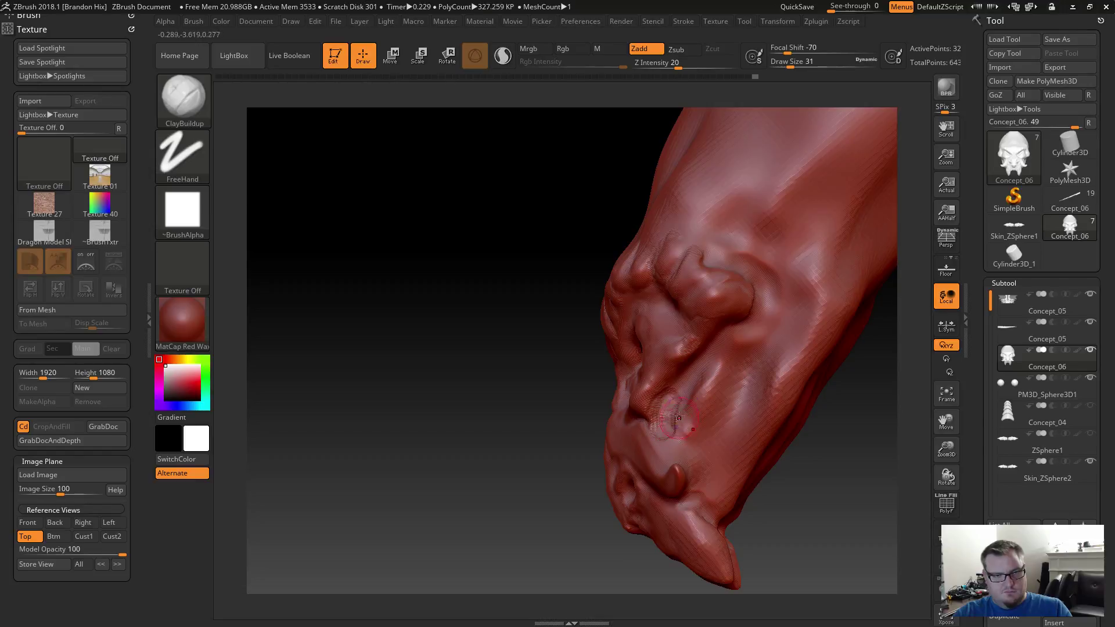
key("shift")
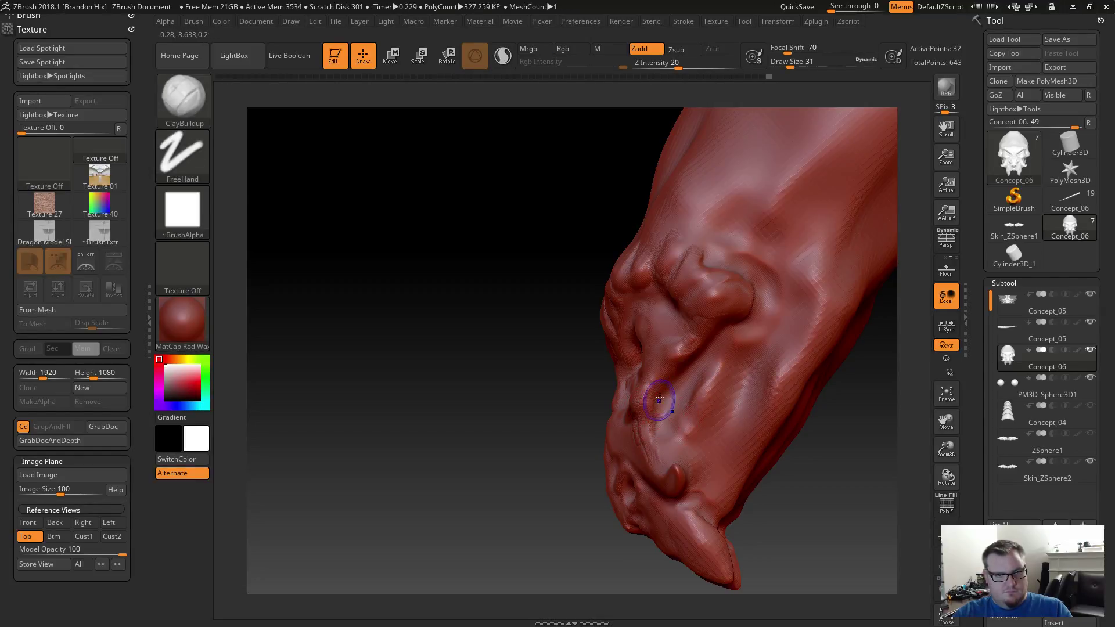
key("shift")
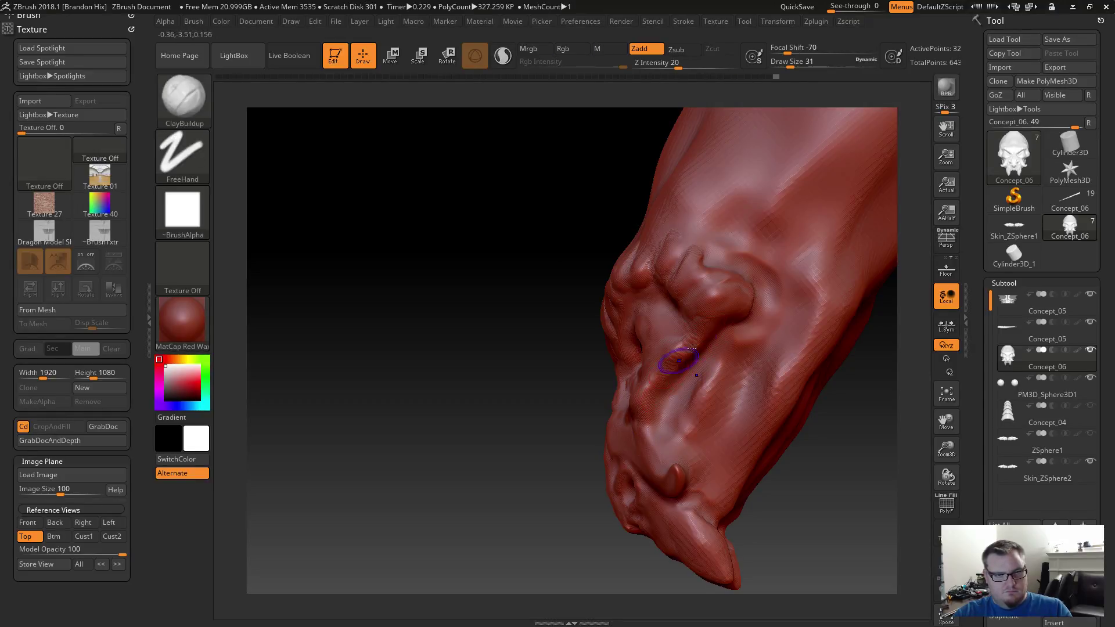
key("shift")
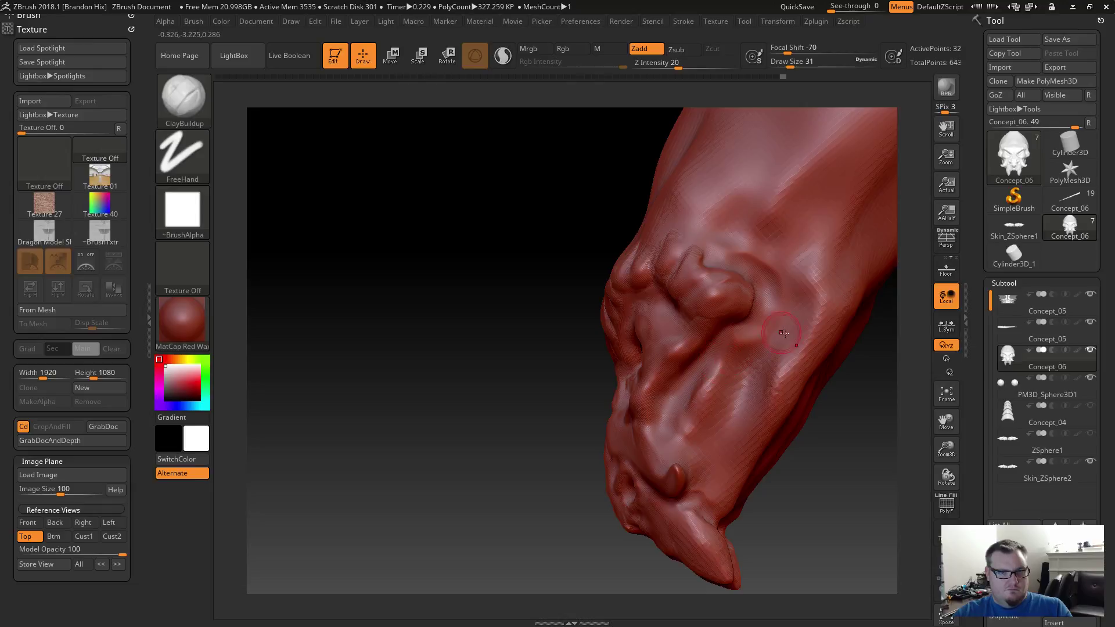
mouse_move(771, 533)
left_mouse_down()
mouse_move(842, 528)
mouse_move(662, 435)
mouse_move(660, 444)
left_mouse_up()
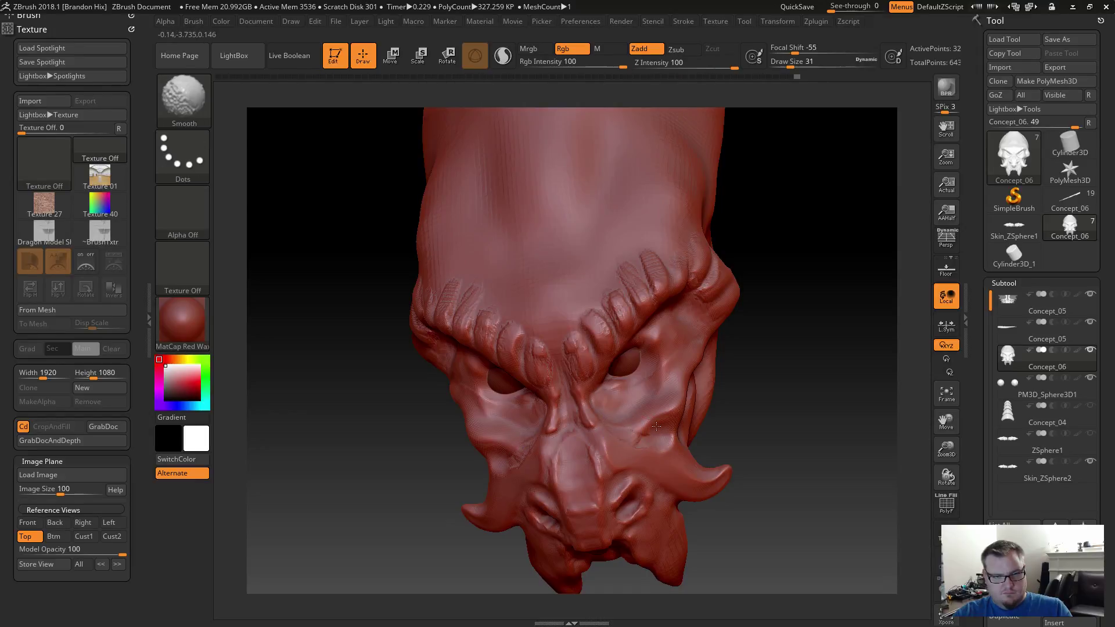
Thicken the rim around the nostril on the snout with short ClayBuildup strokes.
mouse_move(749, 463)
left_mouse_down()
mouse_move(760, 433)
mouse_move(777, 472)
left_mouse_up()
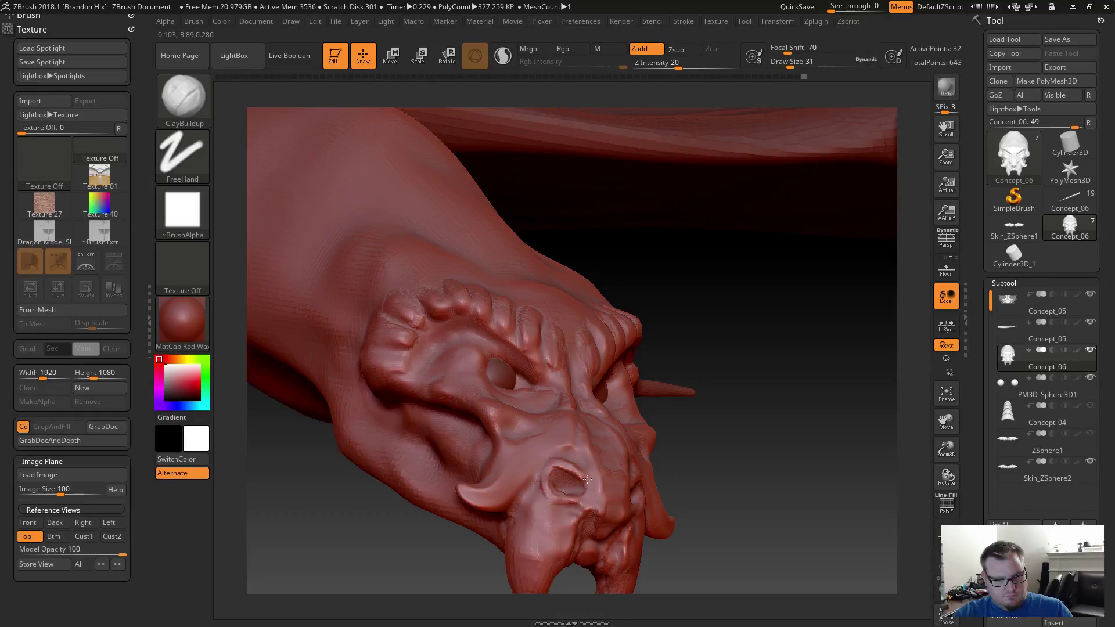
mouse_move(582, 498)
left_mouse_down()
mouse_move(589, 485)
mouse_move(591, 495)
left_mouse_up()
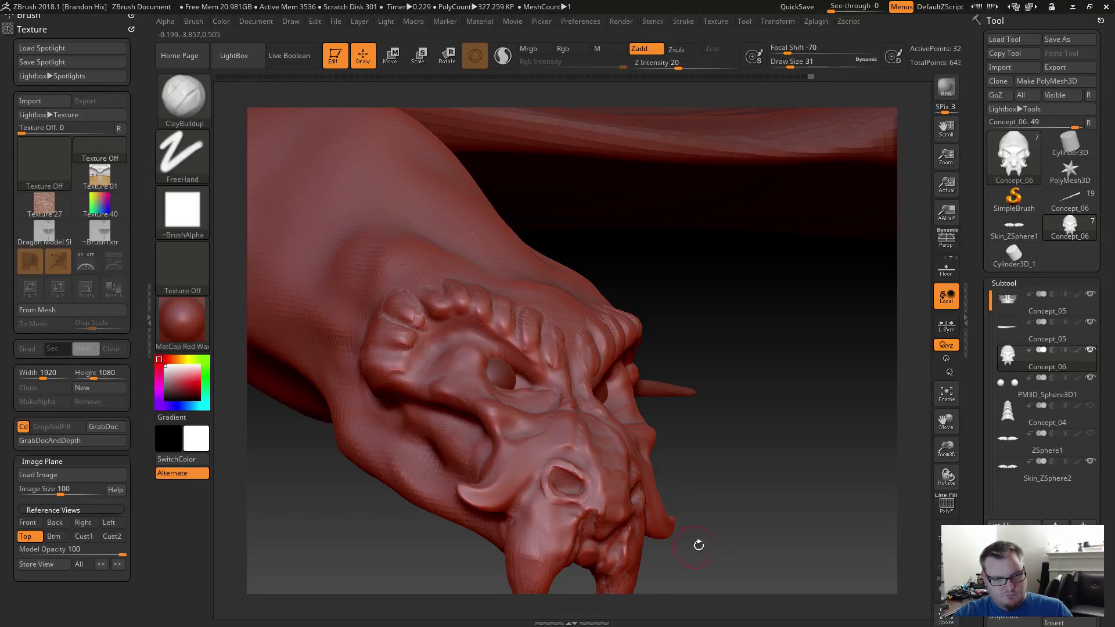
left_click_drag(699, 546, 587, 372)
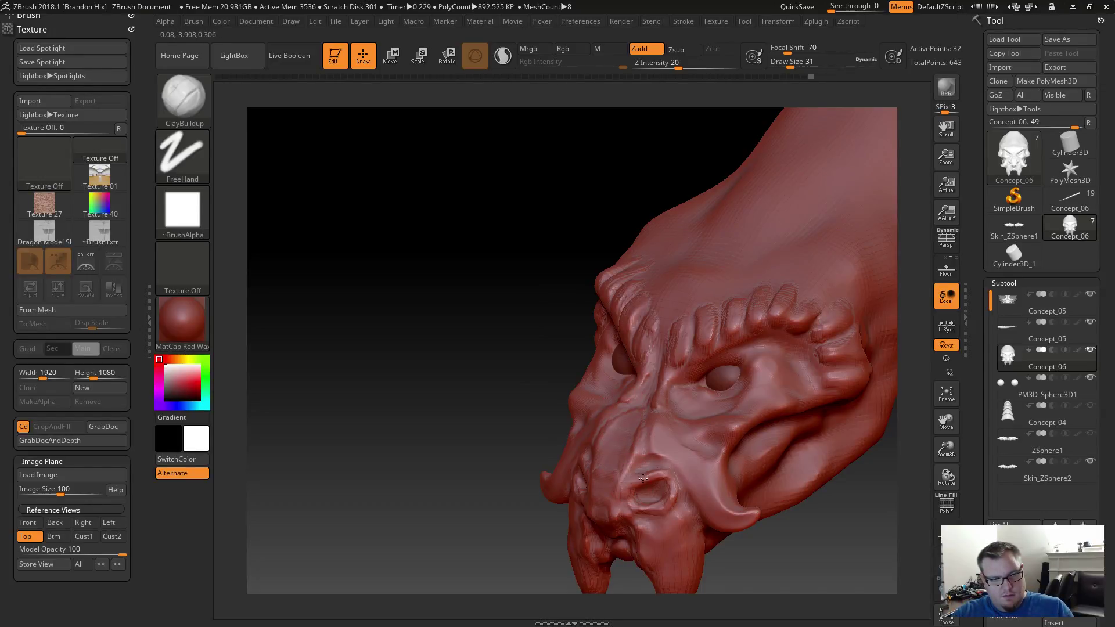
Flatten the front faces of the two fangs with the Flatten brush and smooth their surfaces.
mouse_move(762, 535)
left_mouse_down()
mouse_move(787, 565)
mouse_move(751, 485)
left_mouse_up()
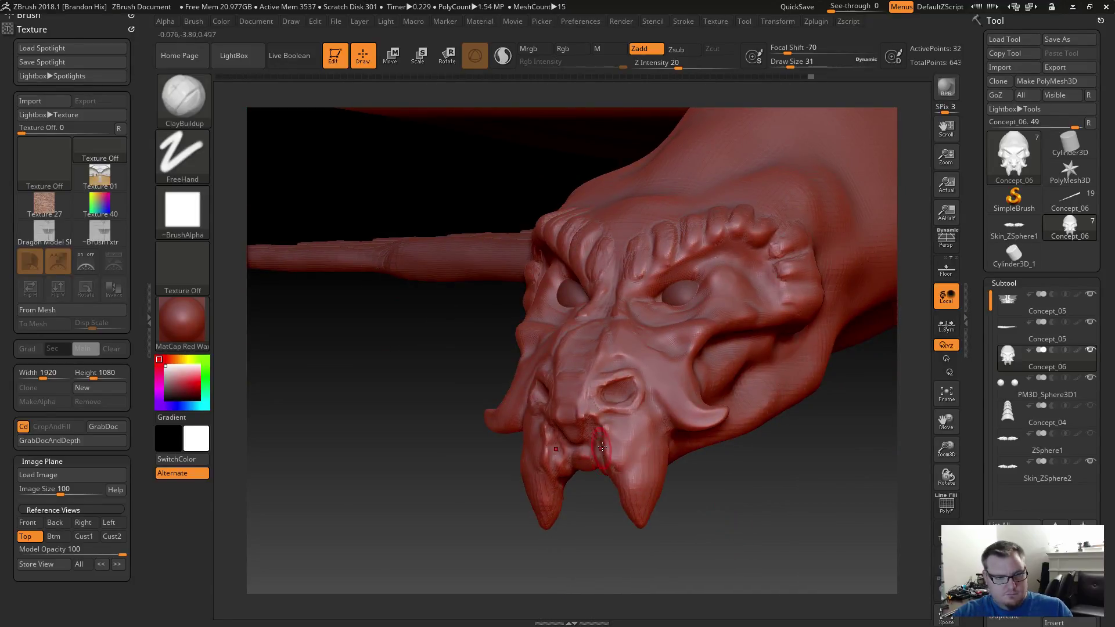
key("b")
key("f")
key("l")
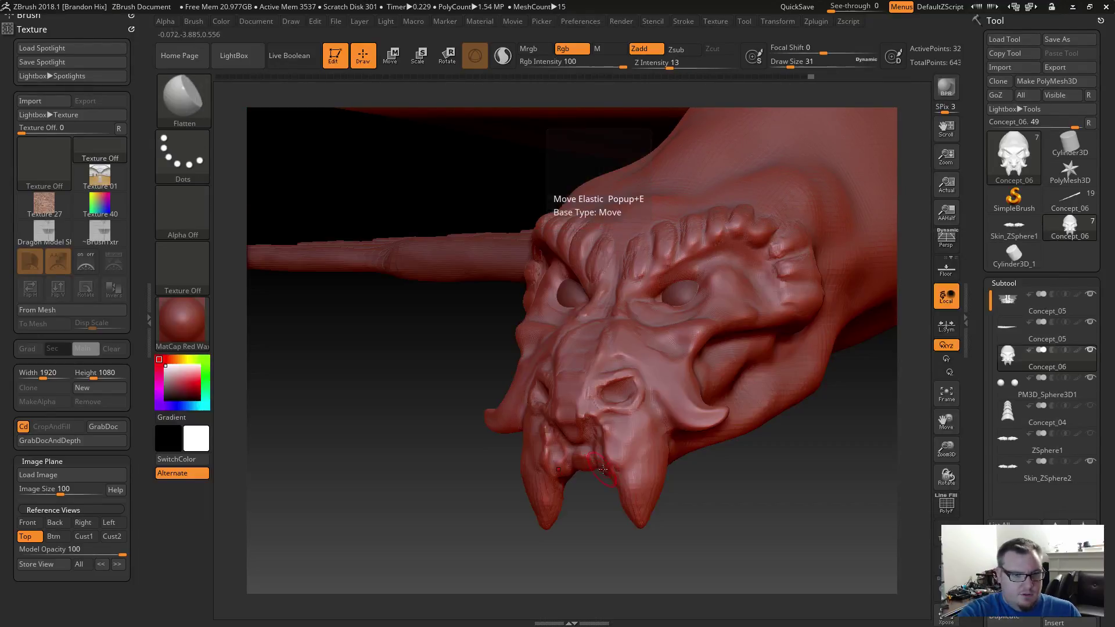
right_click_drag(603, 470, 617, 440)
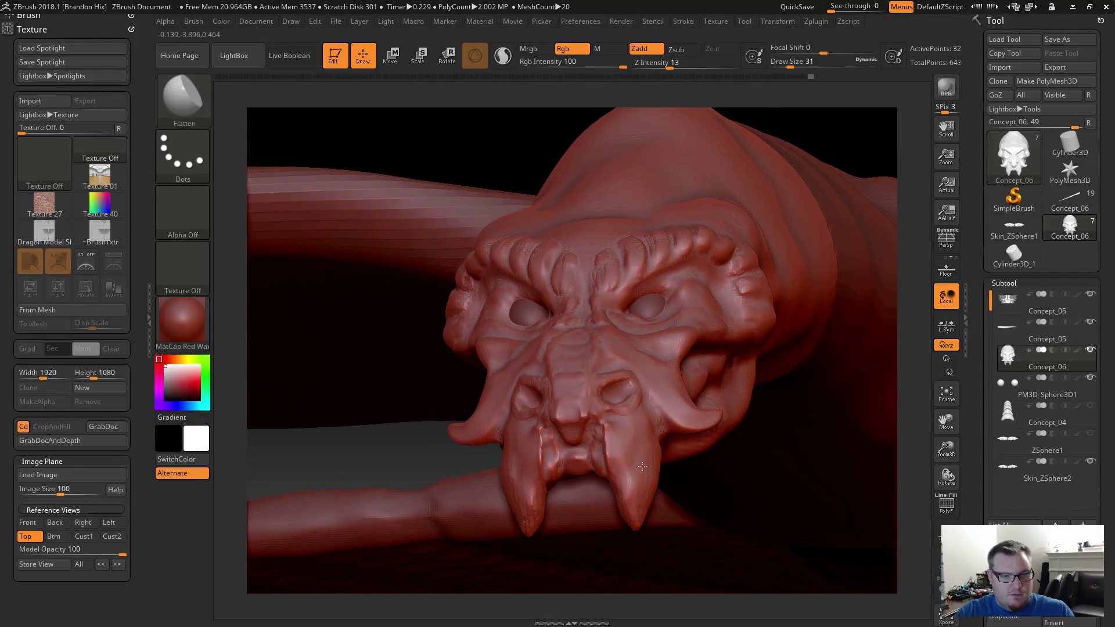
key("shift")
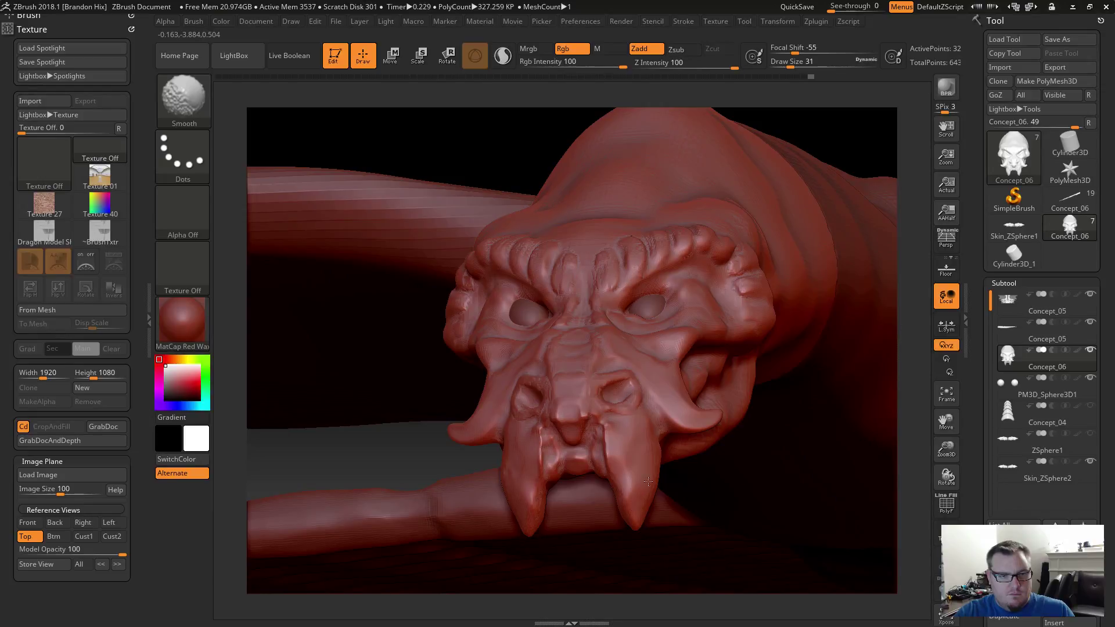
Flatten the outer and under sides of the fangs, then smooth the planes.
right_click_drag(480, 456, 471, 390)
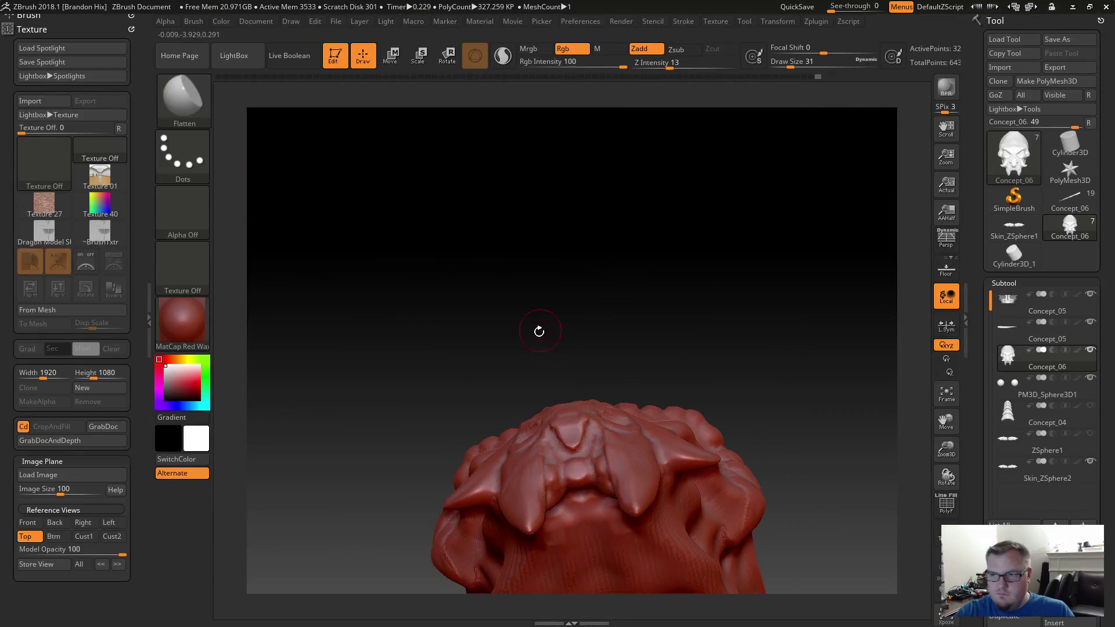
right_click_drag(540, 326, 612, 458)
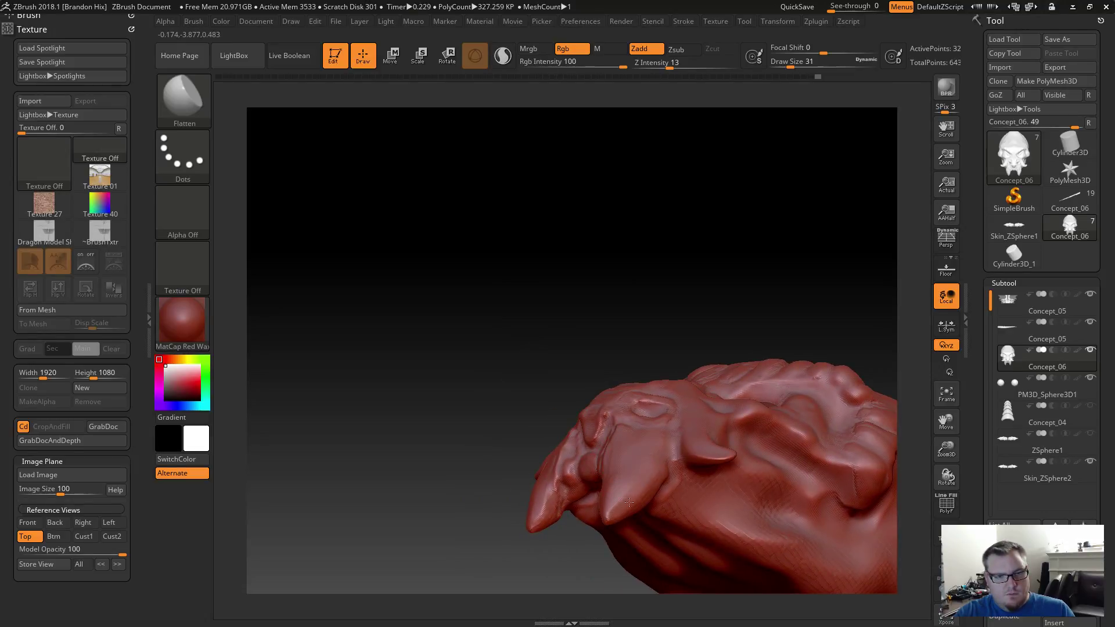
right_click_drag(638, 501, 573, 427)
left_click_drag(548, 415, 580, 347, "shift")
left_click_drag(603, 456, 590, 469)
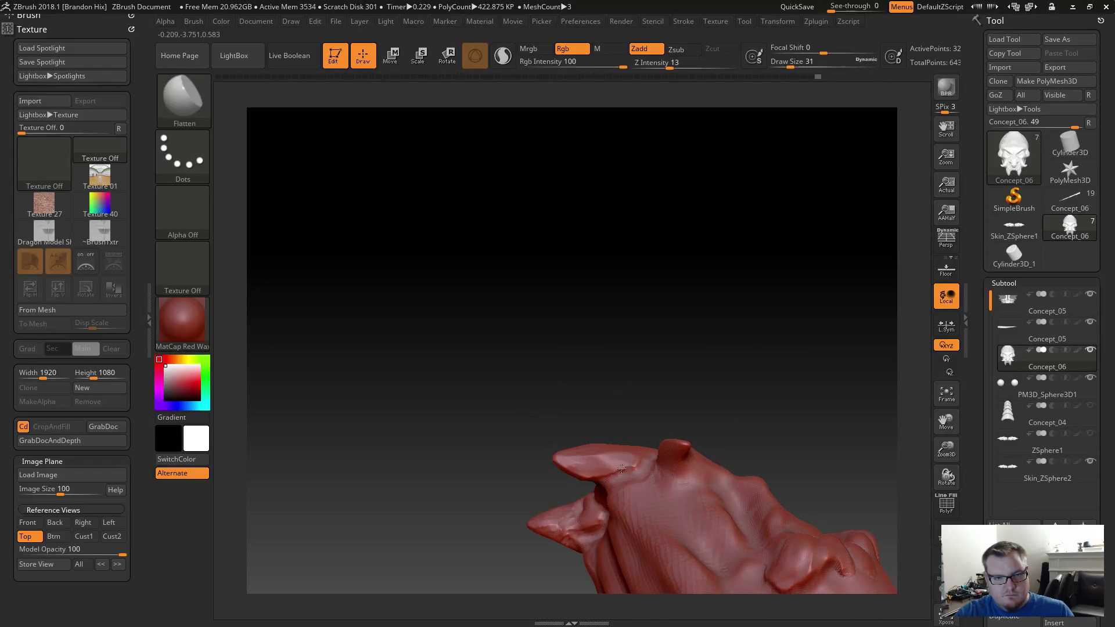
key("shift")
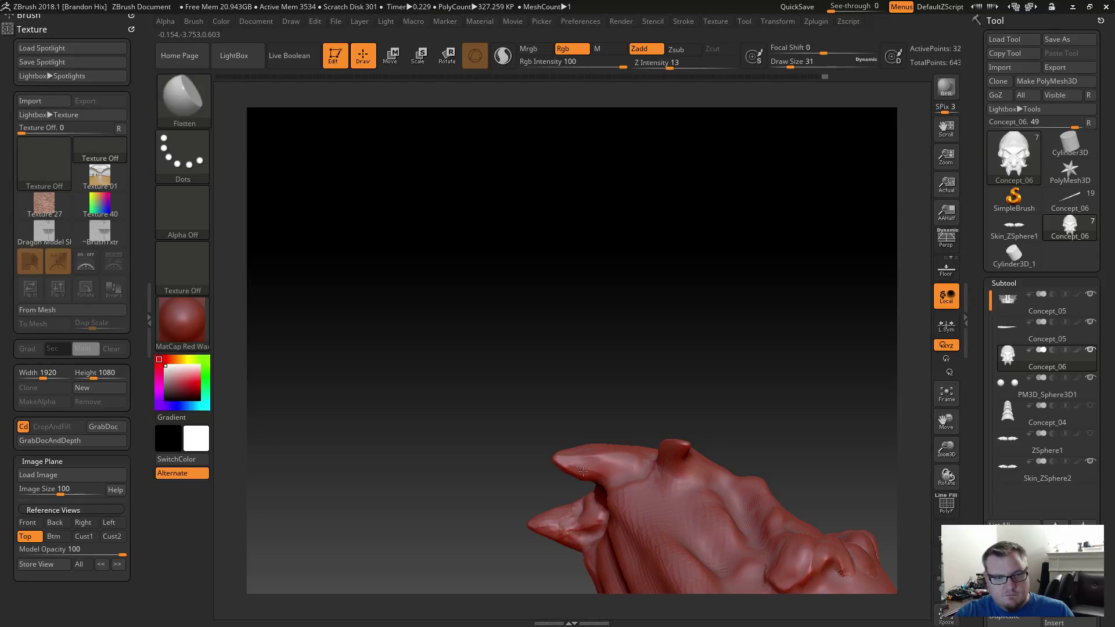
Flatten the inner side of the fangs and the mouth edge between them, then smooth the area.
left_click_drag(504, 443, 547, 388)
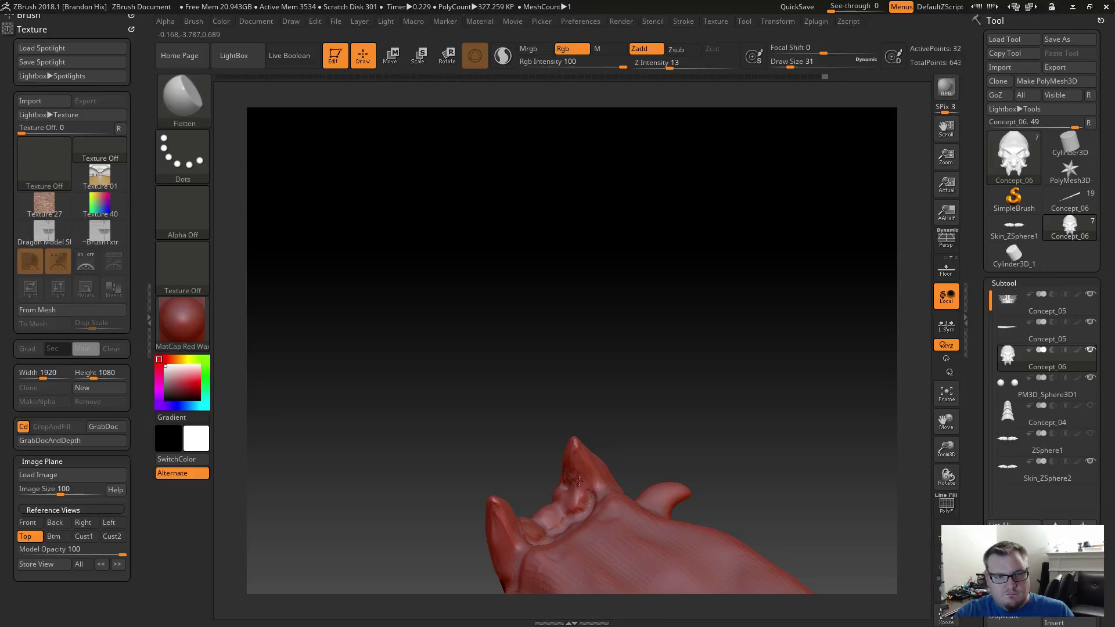
left_click_drag(591, 503, 594, 480)
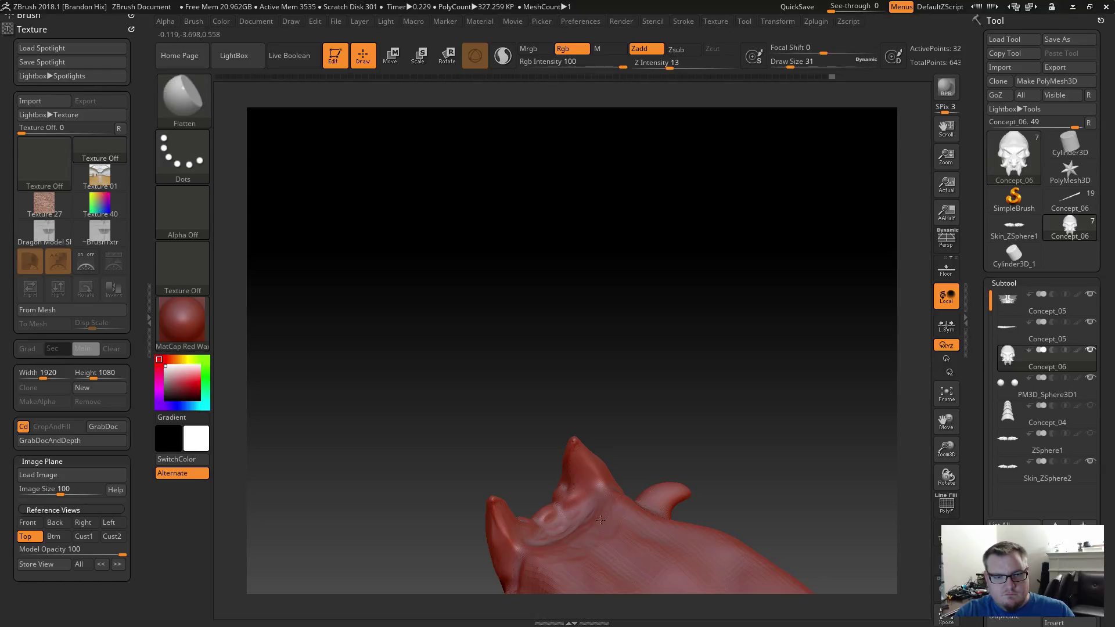
key("shift")
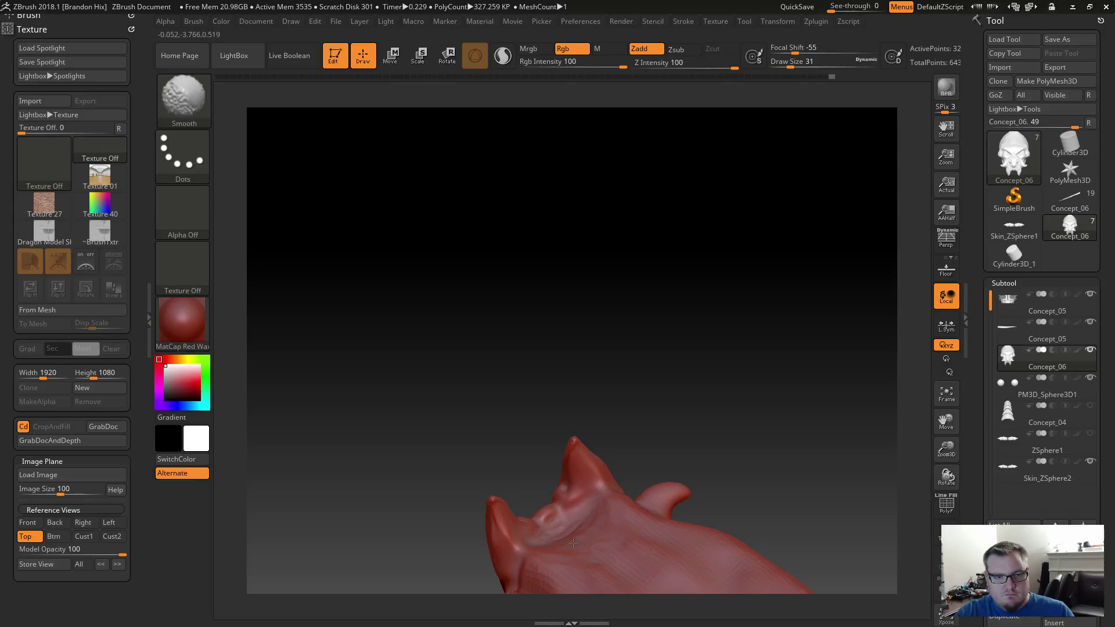
Push the lip between the fangs up beneath the nose tip using the Move brush at draw size 62.
mouse_move(581, 395)
left_mouse_down()
mouse_move(563, 543)
mouse_move(397, 349)
left_mouse_up()
left_click_drag(411, 418, 573, 486)
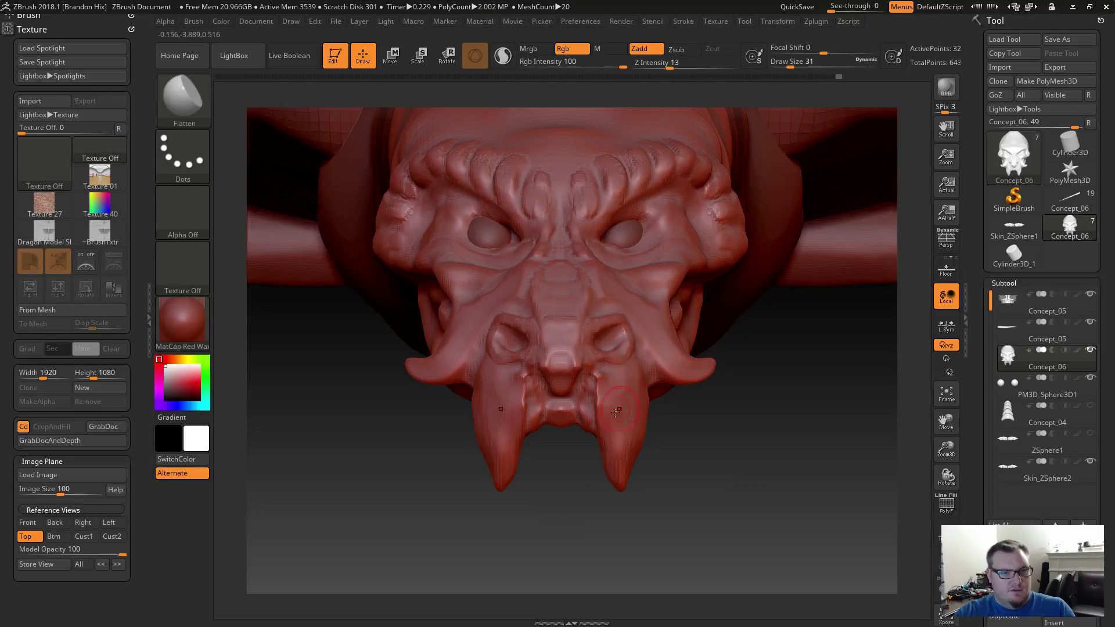
key("b")
key("m")
key("v")
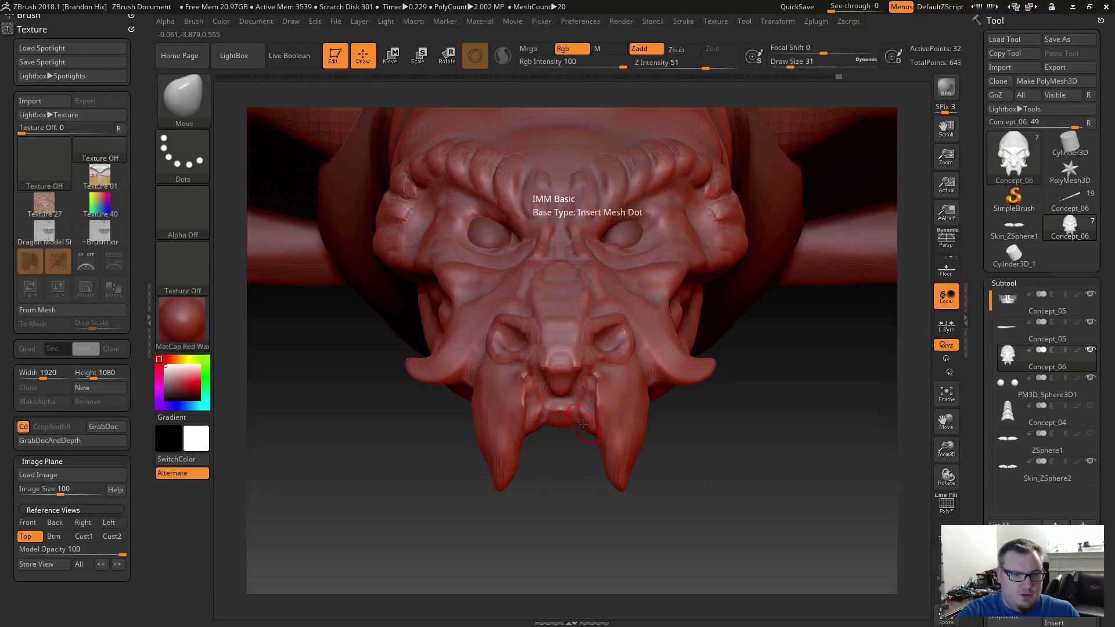
key("s")
left_click_drag(571, 472, 578, 472)
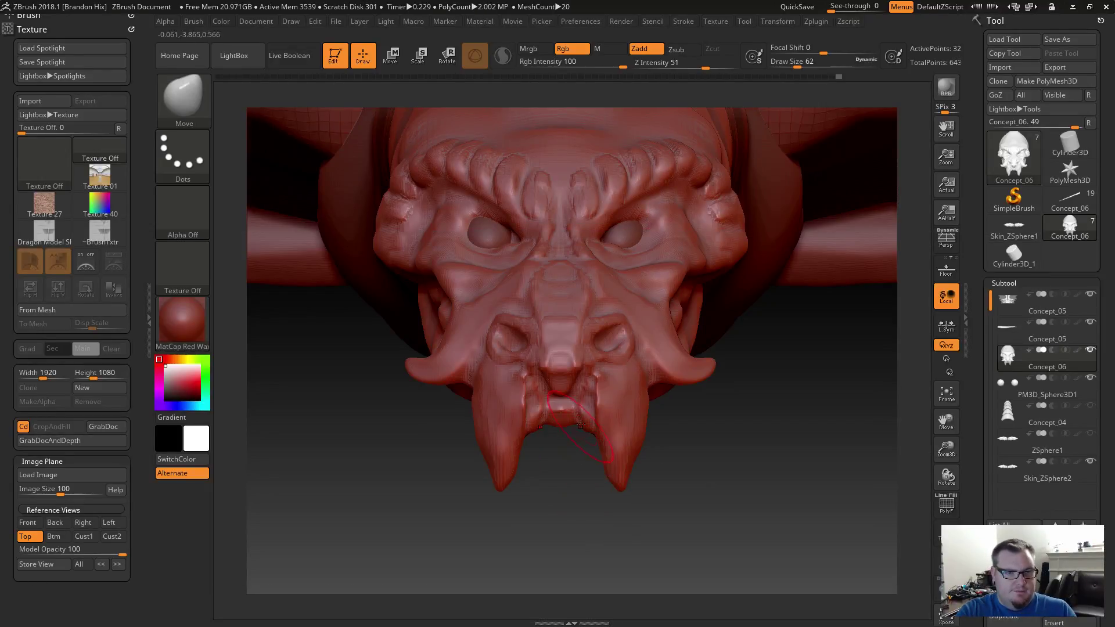
left_click_drag(582, 417, 591, 389)
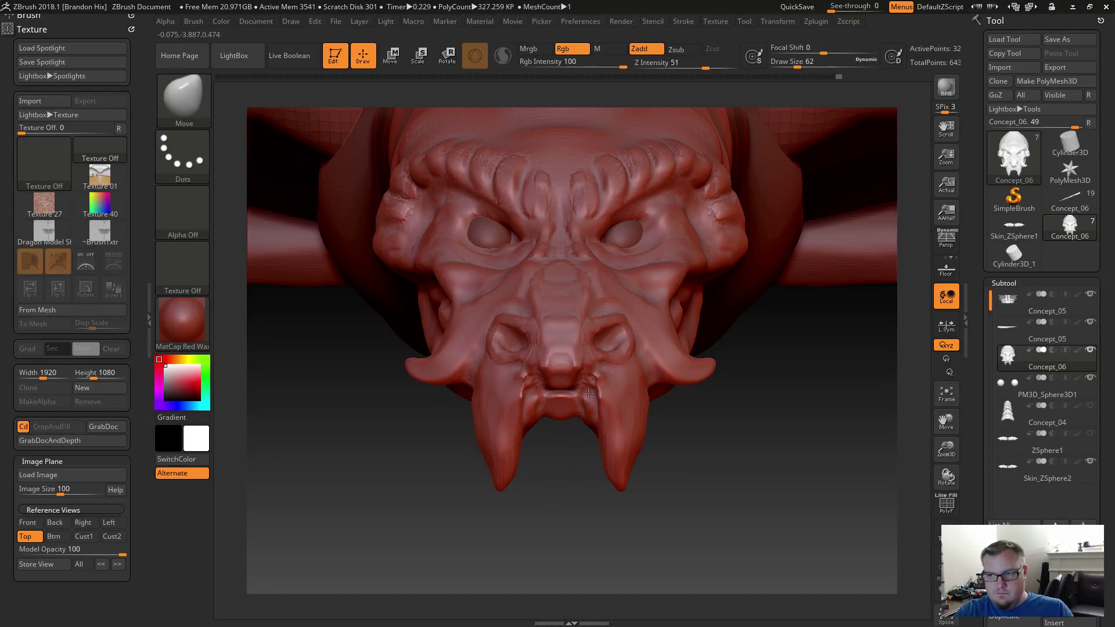
left_click_drag(563, 392, 589, 413)
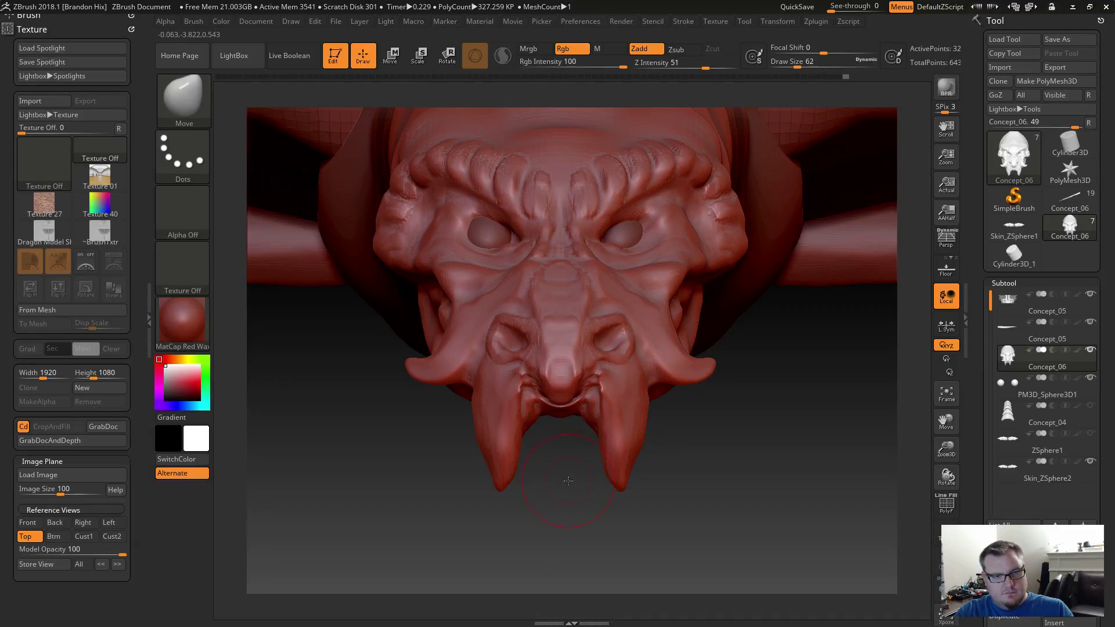
Remesh the head with DynaMesh and smooth the stretched lip between the fangs.
left_click_drag(568, 481, 669, 396)
left_click_drag(775, 430, 823, 514, "ctrl")
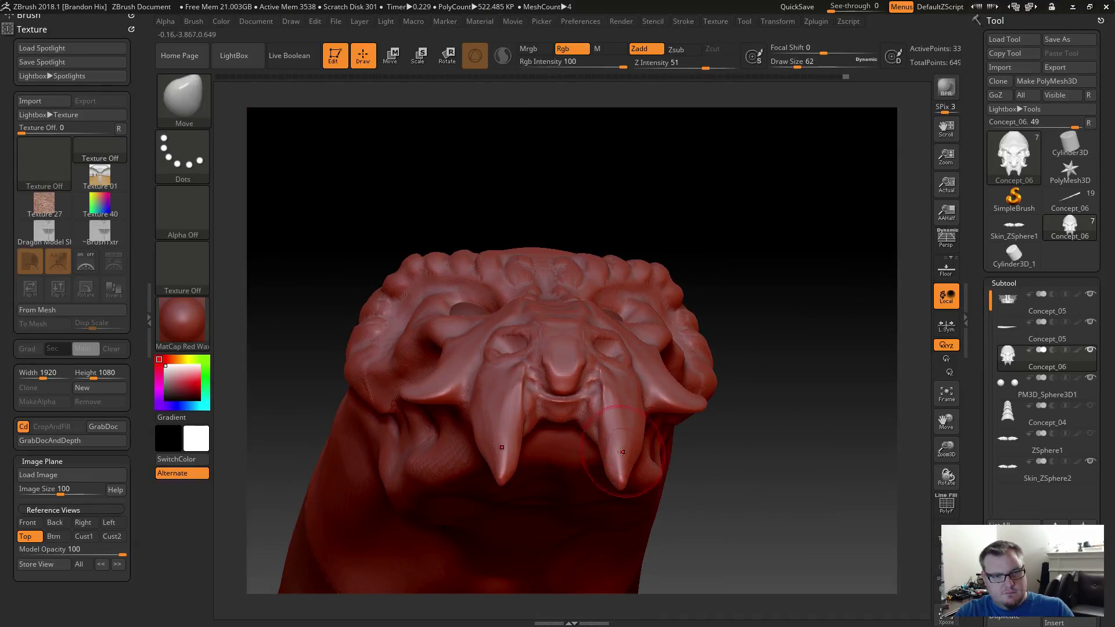
left_click_drag(564, 406, 556, 402, "shift")
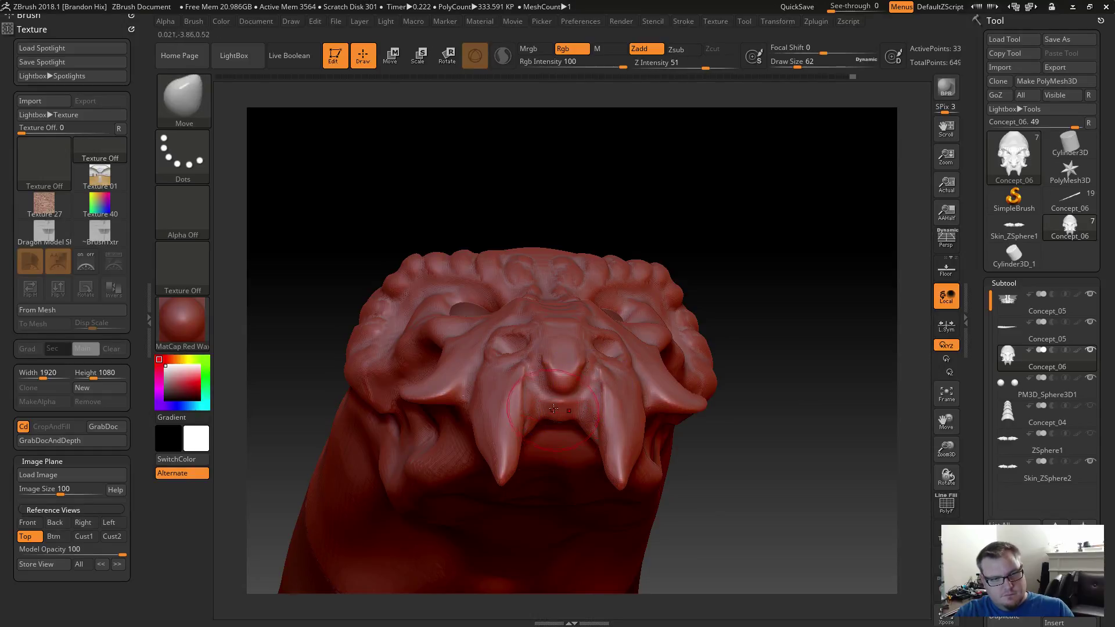
Build up the lip between the fangs with ClayBuildup at draw size 9 and smooth it into the snout.
key("b")
key("c")
key("b")
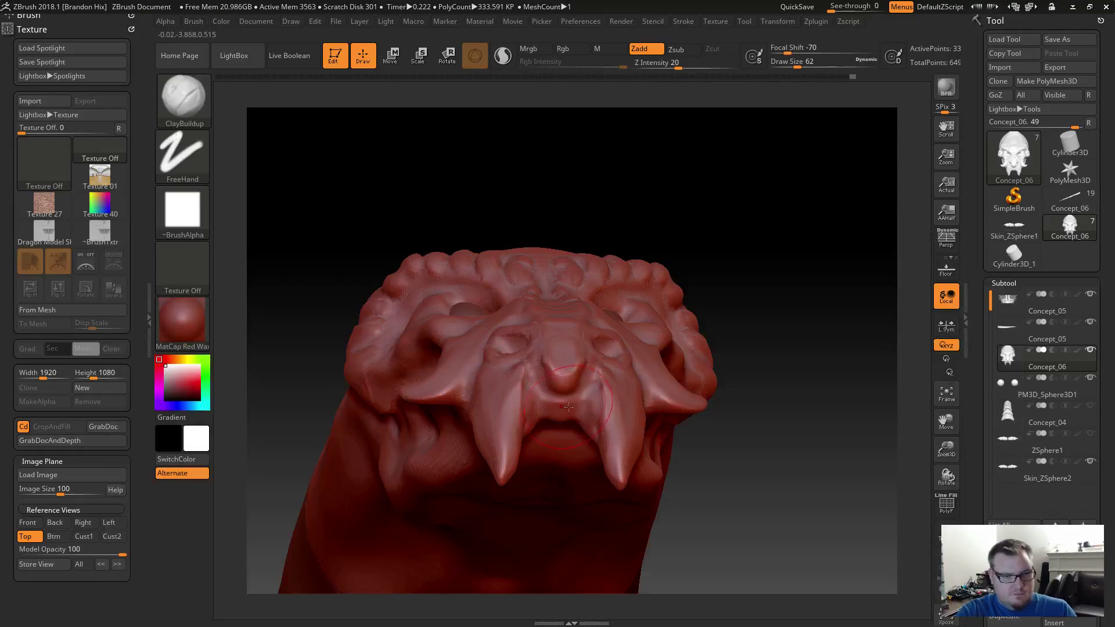
key("s")
mouse_move(577, 396)
left_mouse_down()
mouse_move(560, 396)
mouse_move(581, 395)
mouse_move(559, 419)
left_mouse_up()
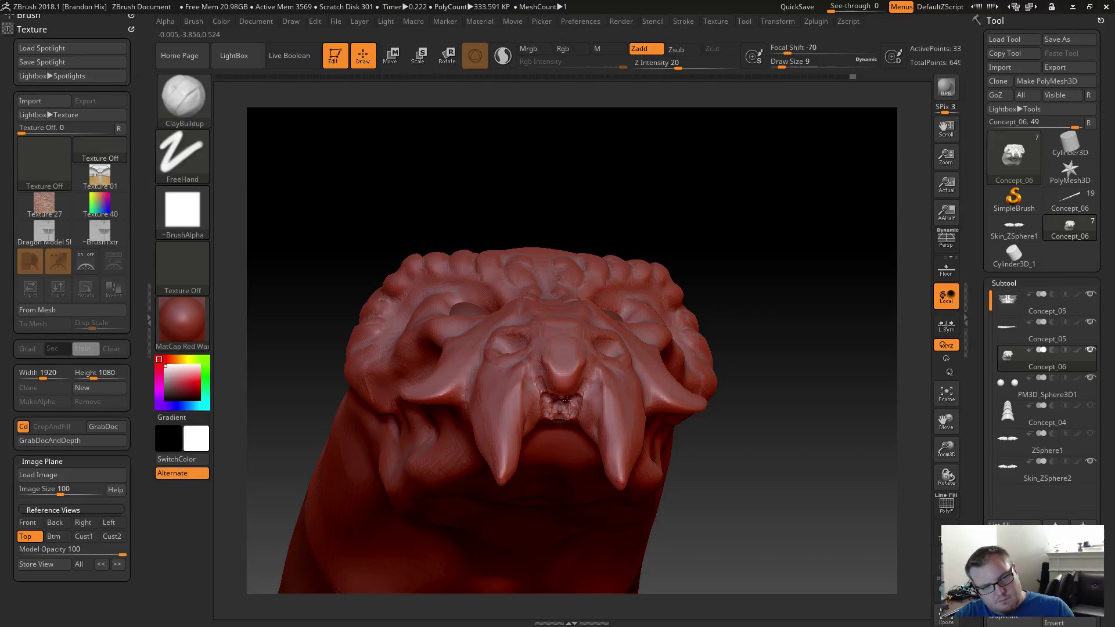
key("shift")
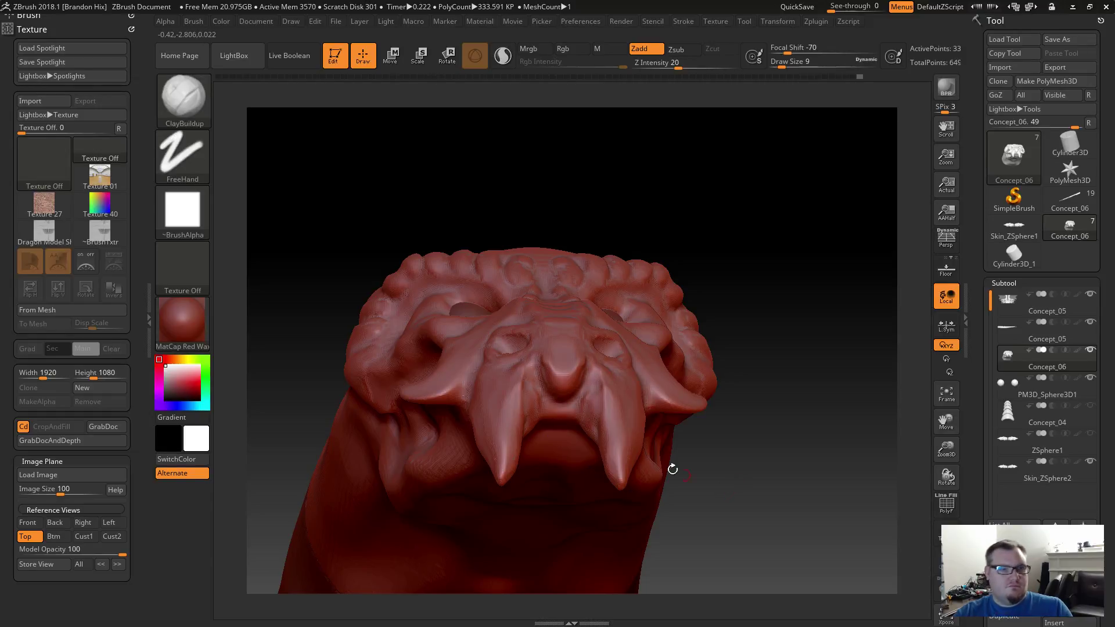
key("shift")
mouse_move(734, 480)
left_mouse_down()
mouse_move(732, 401)
mouse_move(683, 514)
mouse_move(711, 494)
mouse_move(717, 508)
mouse_move(714, 490)
left_mouse_up()
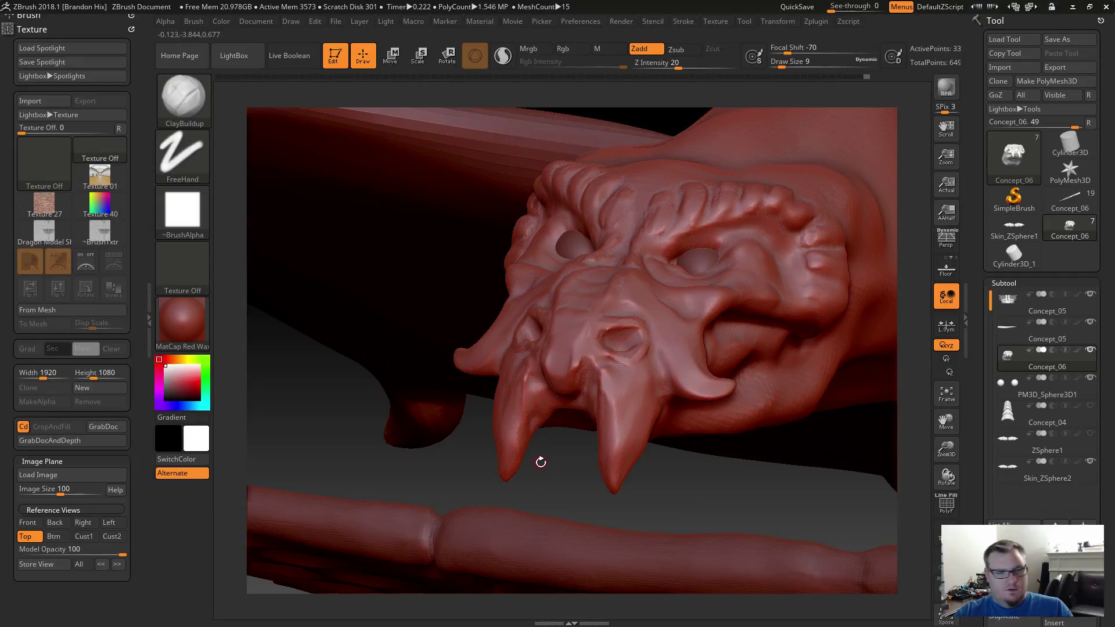
left_click_drag(541, 462, 531, 488)
key("b")
key("h")
key("p")
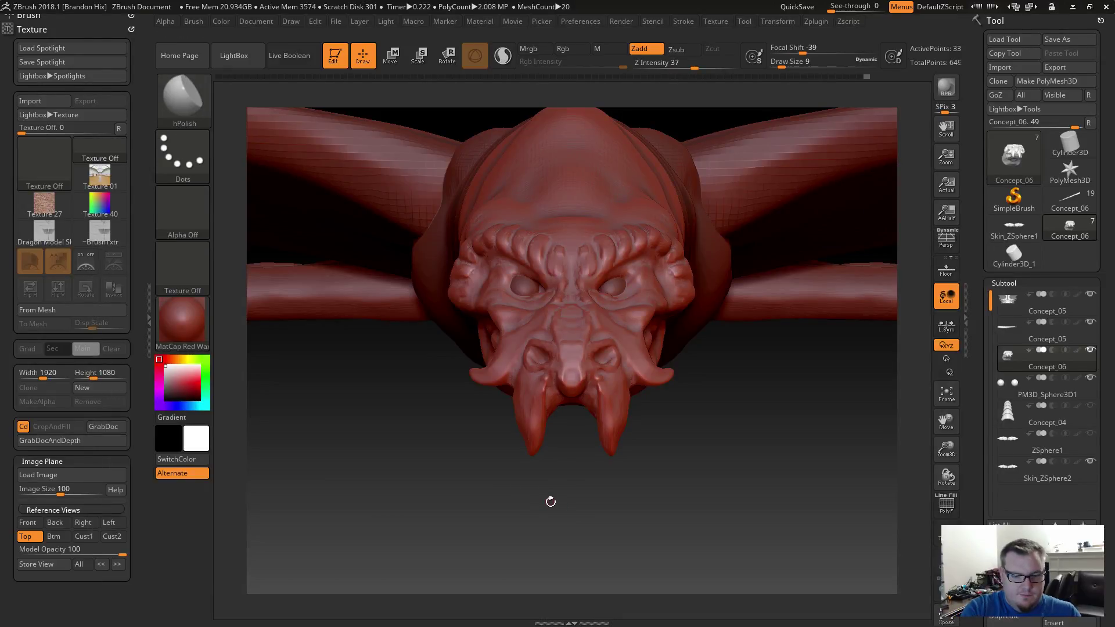
key("b")
key("h")
key("p")
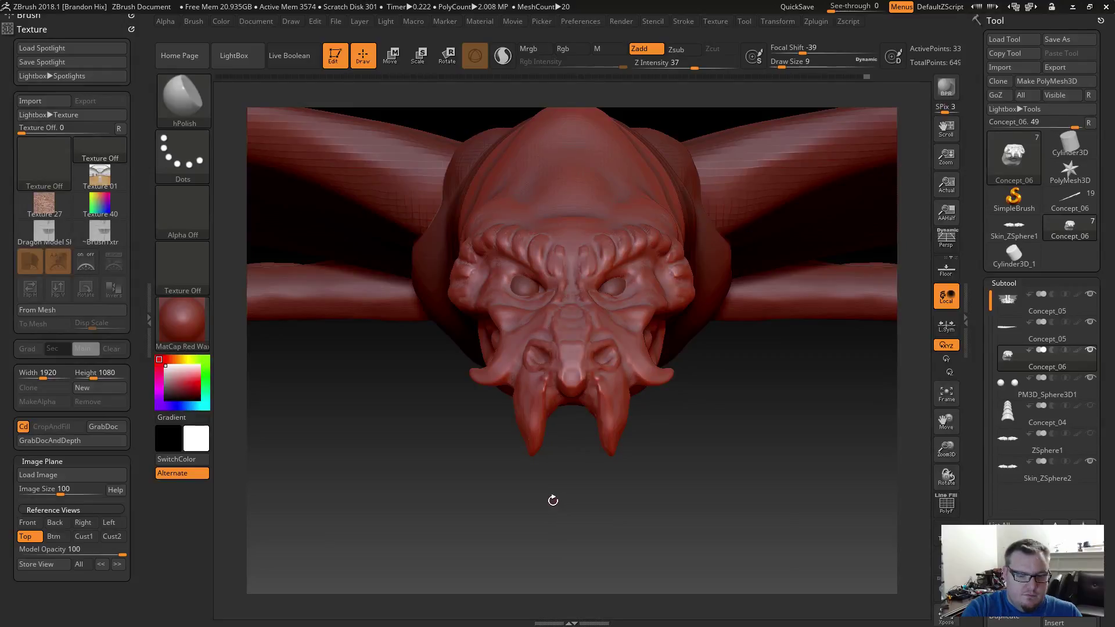
key("n")
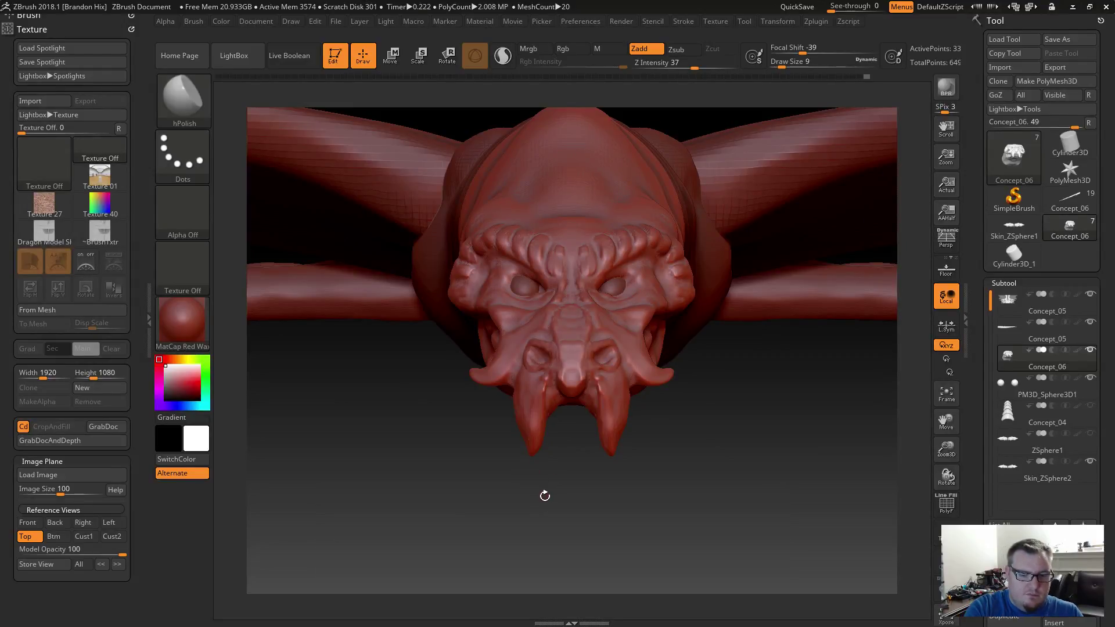
Pull a long central spike down from the chin between the fangs using SnakeHook at draw size 56.
key("b")
key("s")
key("h")
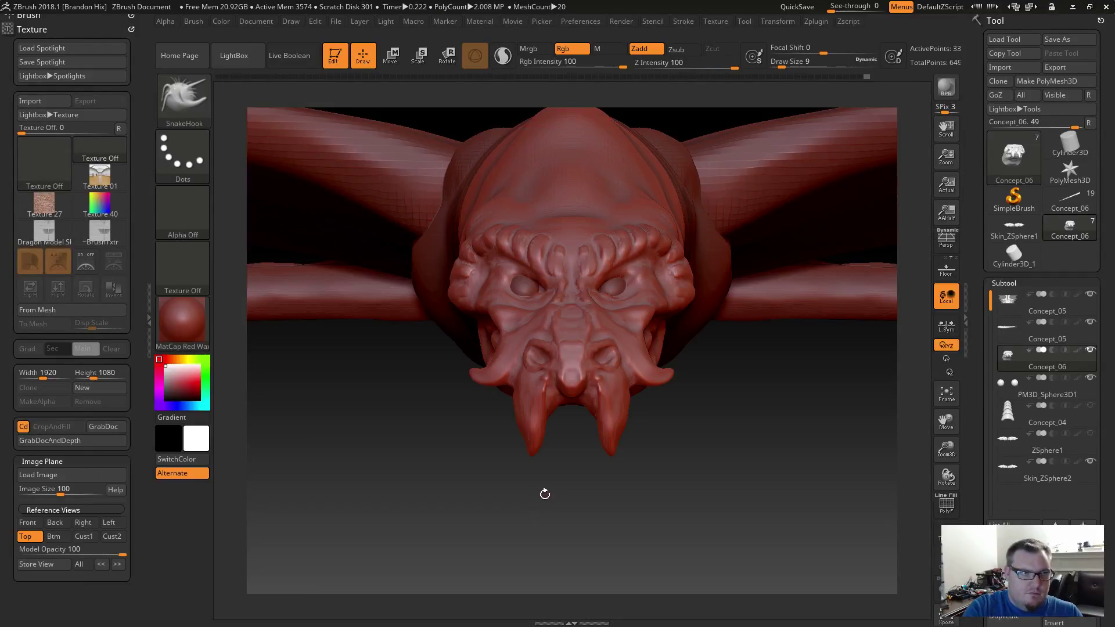
key("s")
mouse_move(560, 493)
left_mouse_down()
mouse_move(584, 462)
mouse_move(572, 442)
mouse_move(568, 561)
left_mouse_up()
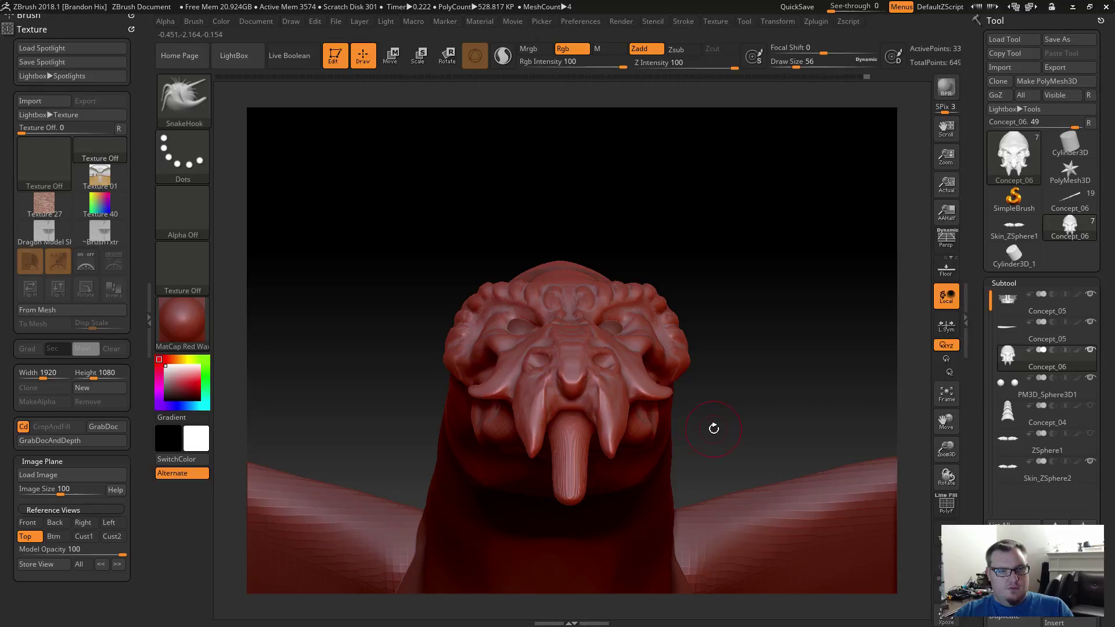
left_click_drag(714, 428, 657, 486)
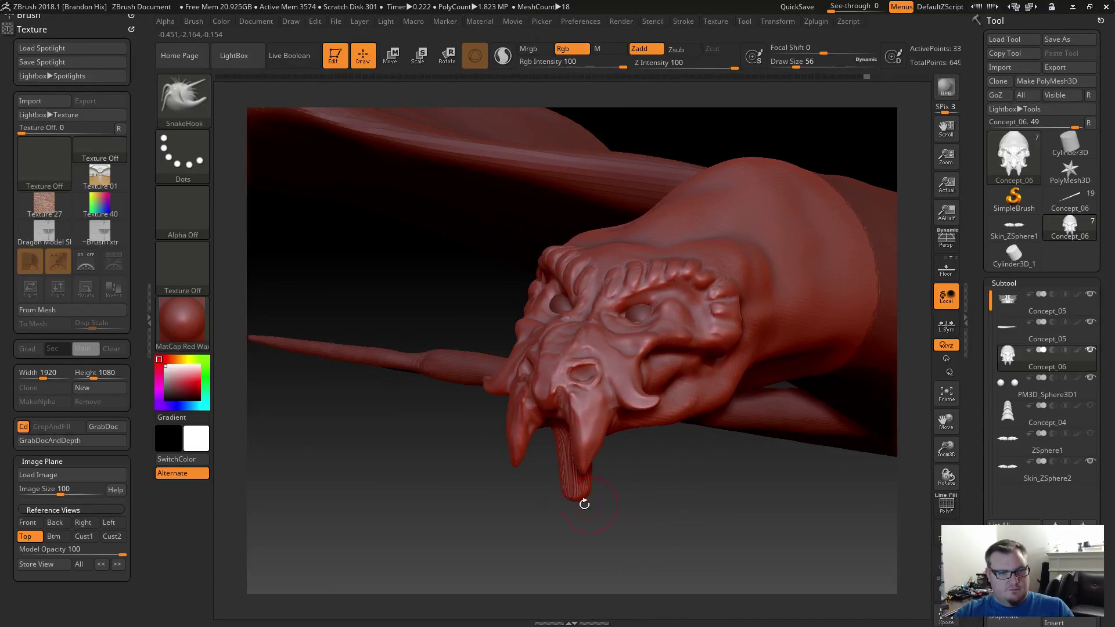
mouse_move(528, 510)
left_mouse_down()
mouse_move(498, 480)
mouse_move(562, 508)
mouse_move(584, 497)
mouse_move(573, 487)
left_mouse_up()
Remesh the head and smooth the central chin spike into a tapered point.
left_click_drag(599, 525, 635, 544, "ctrl")
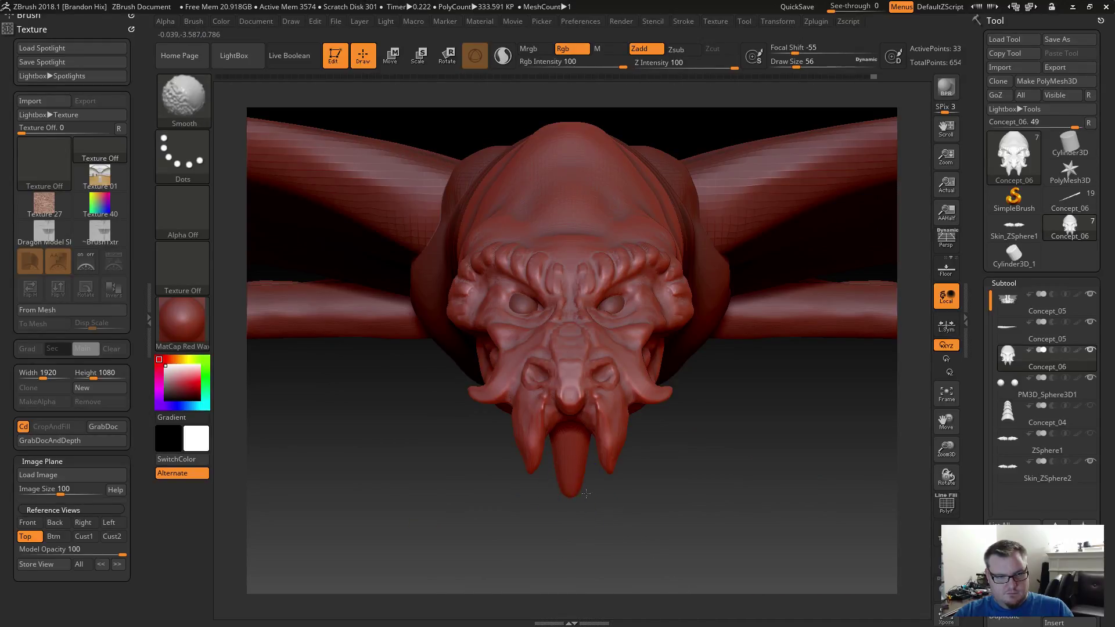
mouse_move(571, 465)
right_mouse_down()
mouse_move(595, 485)
mouse_move(587, 469)
right_mouse_up()
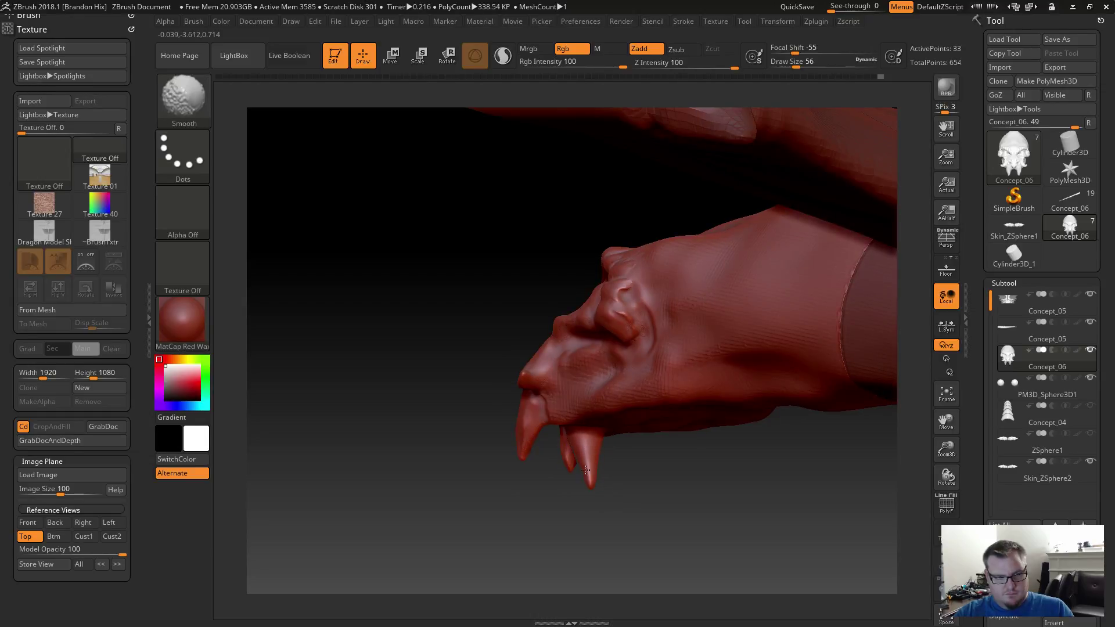
mouse_move(587, 469)
right_mouse_down()
mouse_move(604, 541)
mouse_move(544, 520)
right_mouse_up()
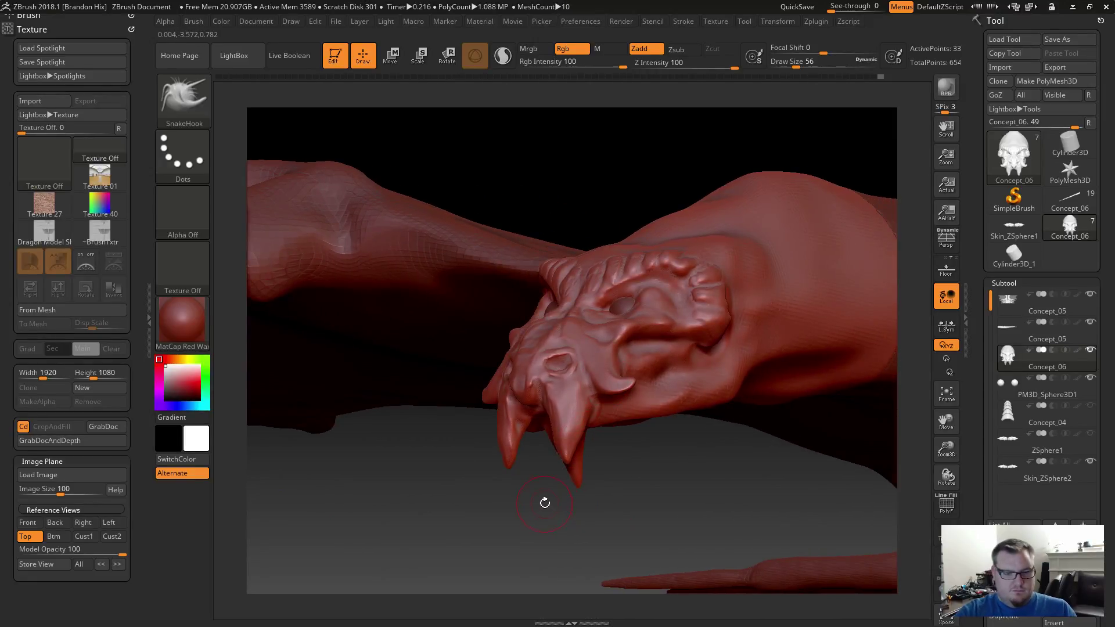
Pull smaller side prongs out of the central chin spike using SnakeHook at draw size 33 and angle them back.
key("s")
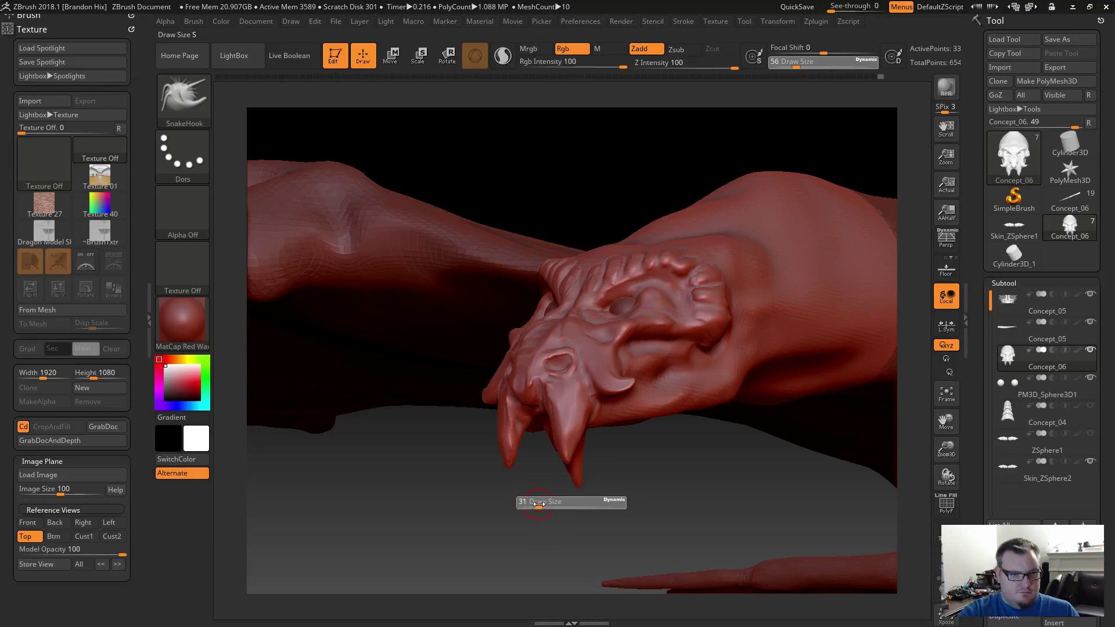
left_click_drag(544, 503, 537, 503)
right_click_drag(532, 500, 559, 510)
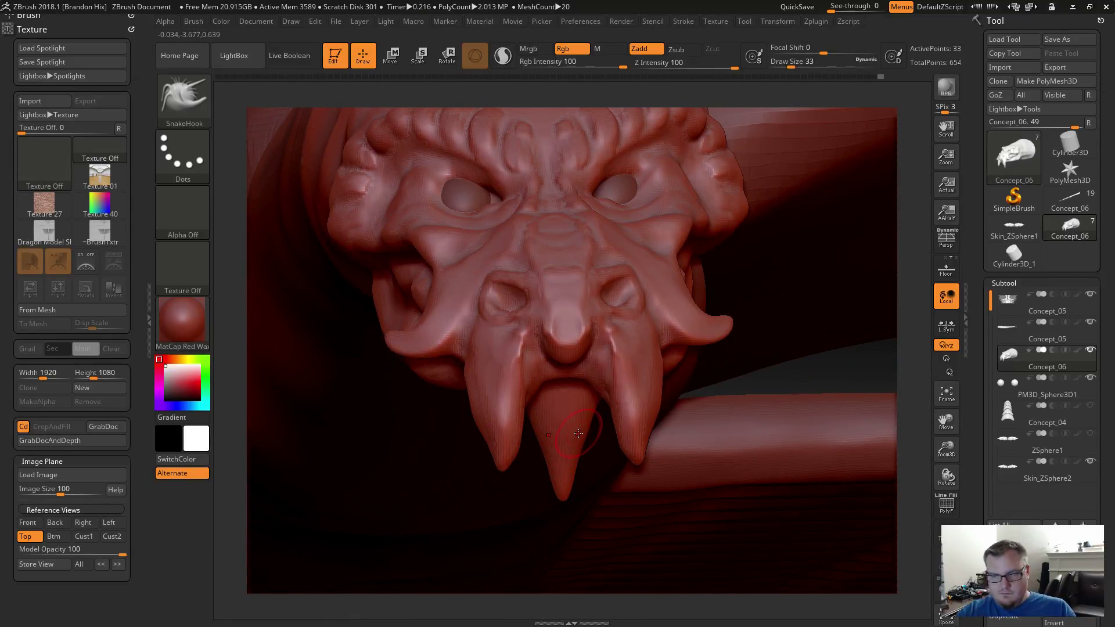
left_click_drag(586, 432, 583, 469)
right_click_drag(730, 393, 590, 476)
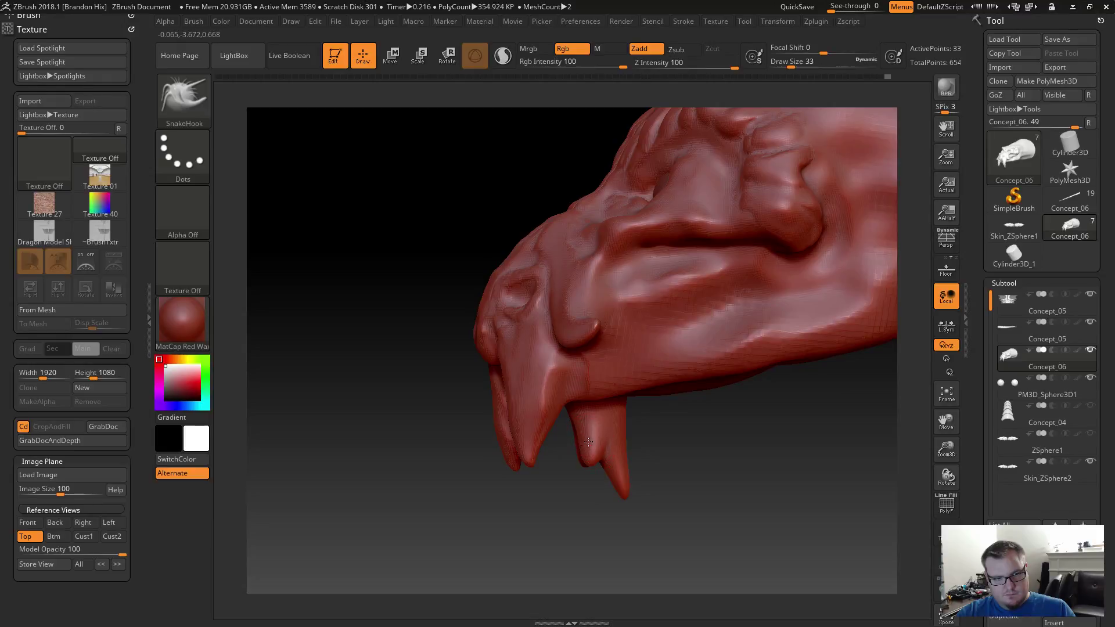
left_click_drag(588, 443, 606, 466)
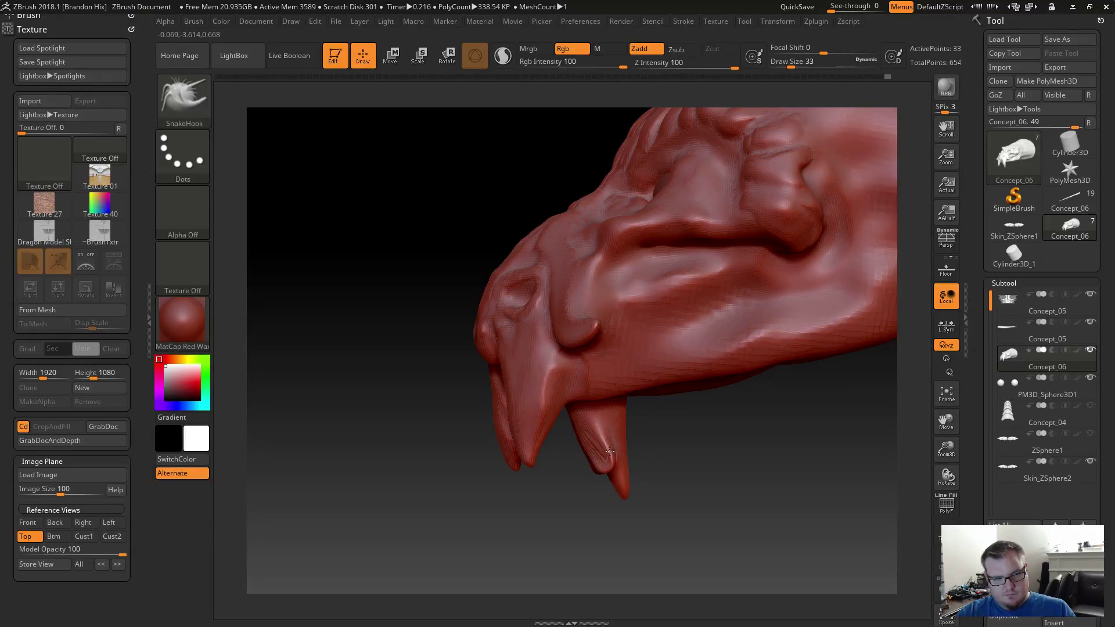
Push the notch between the chin prongs upward using SnakeHook at draw size 33, remesh the head and smooth the notch.
right_click_drag(598, 478, 601, 495)
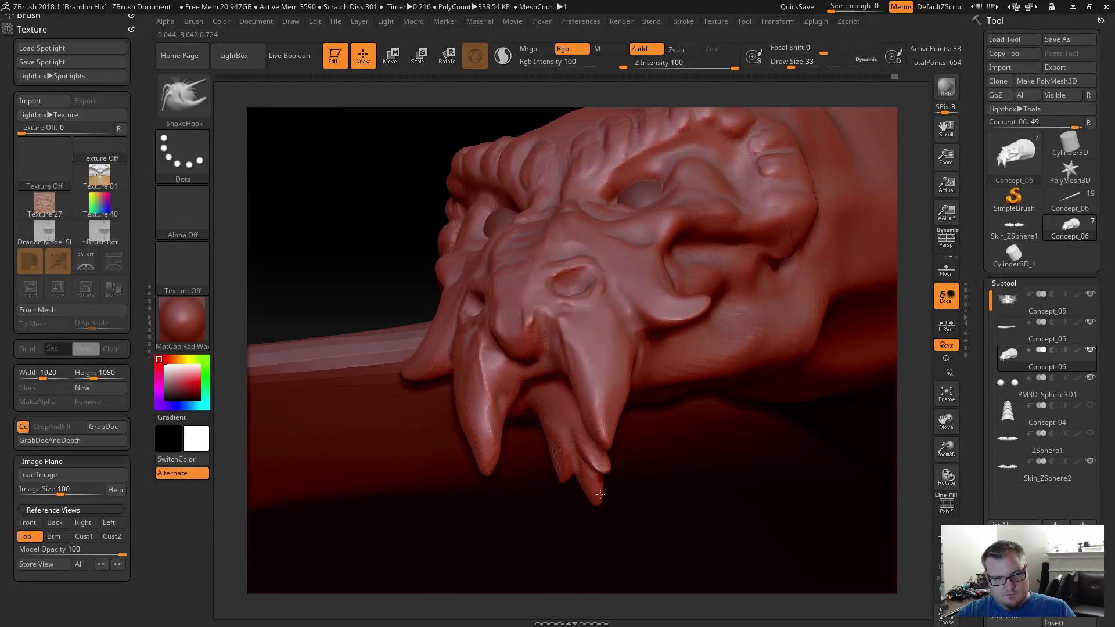
left_click_drag(583, 459, 582, 445)
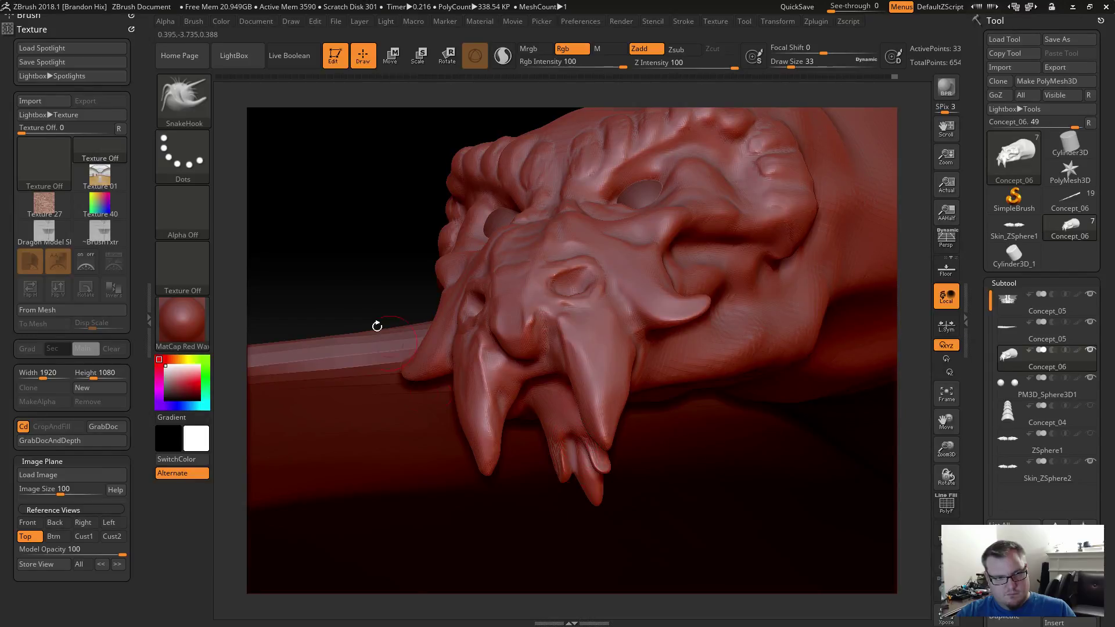
left_click_drag(361, 274, 309, 241, "ctrl")
key("shift")
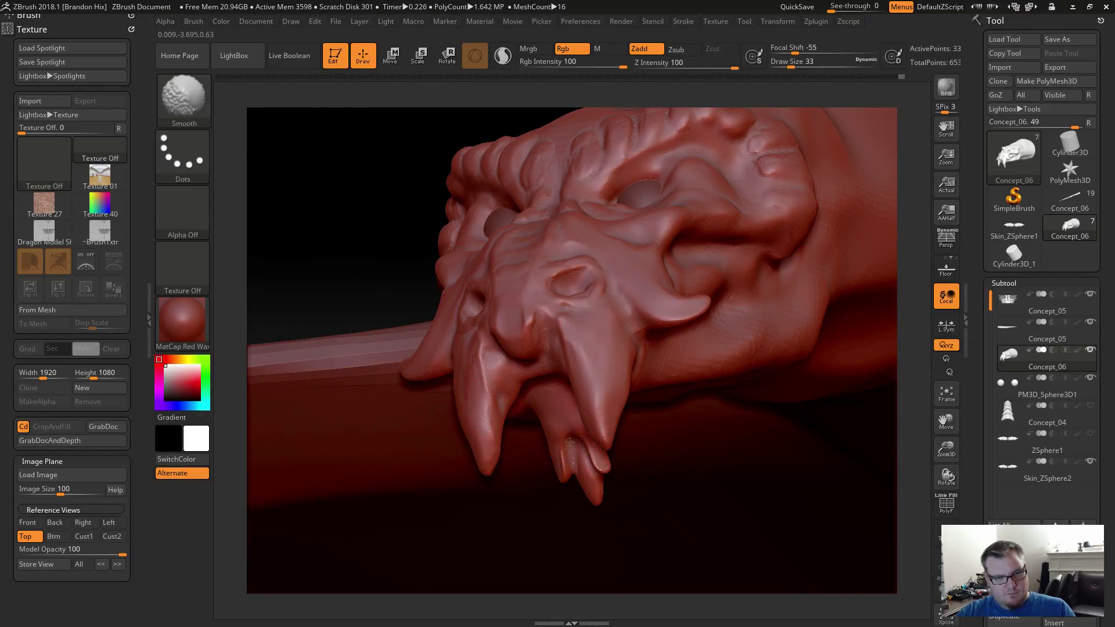
left_click_drag(578, 445, 588, 456, "shift")
Refine the chin's side prongs into slimmer points with SnakeHook at draw size 17, remeshing the head and smoothing around them.
mouse_move(500, 418)
left_mouse_down()
mouse_move(389, 288)
mouse_move(424, 346)
left_mouse_up()
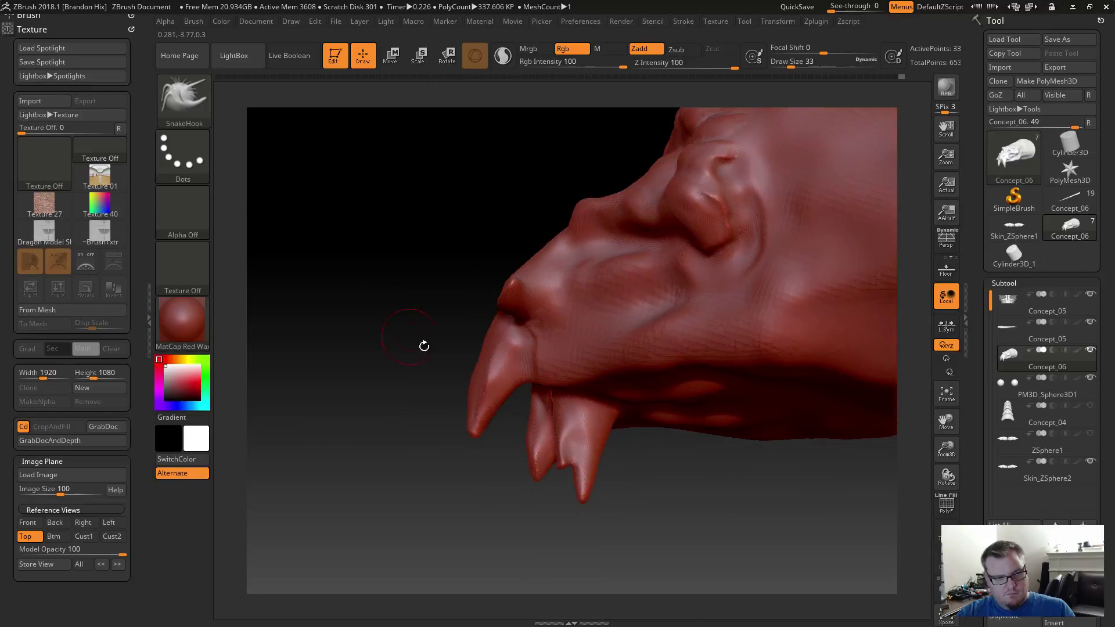
key("shift")
left_click_drag(565, 443, 570, 445, "shift")
mouse_move(550, 505)
left_mouse_down()
mouse_move(571, 491)
mouse_move(544, 470)
left_mouse_up()
key("ctrl+z")
key("s")
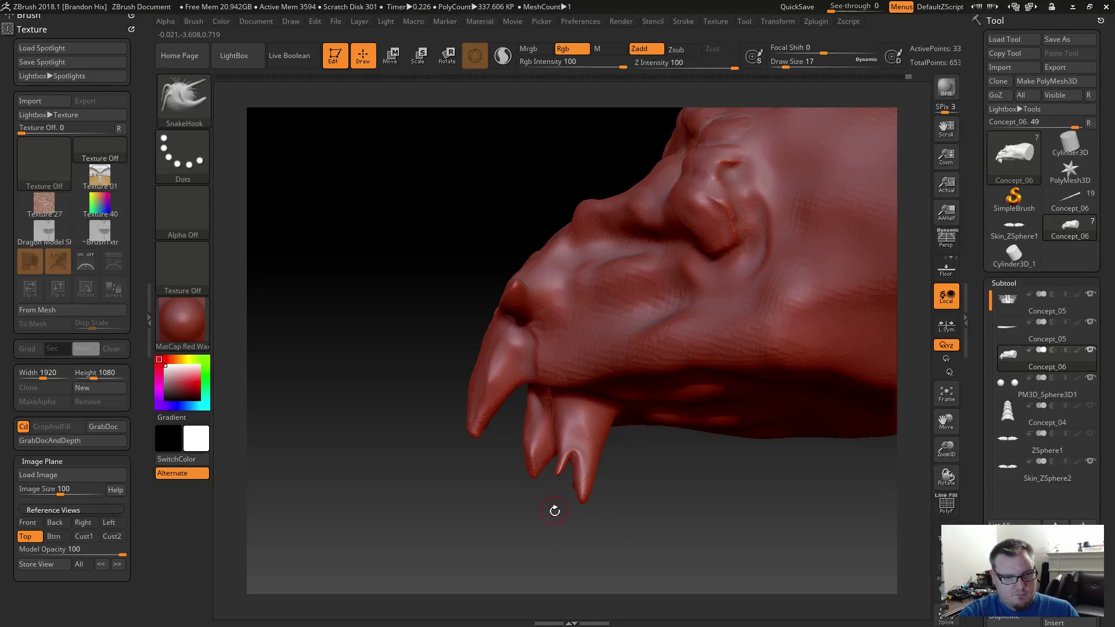
left_click_drag(527, 497, 545, 531, "ctrl")
left_click_drag(573, 446, 575, 455, "shift")
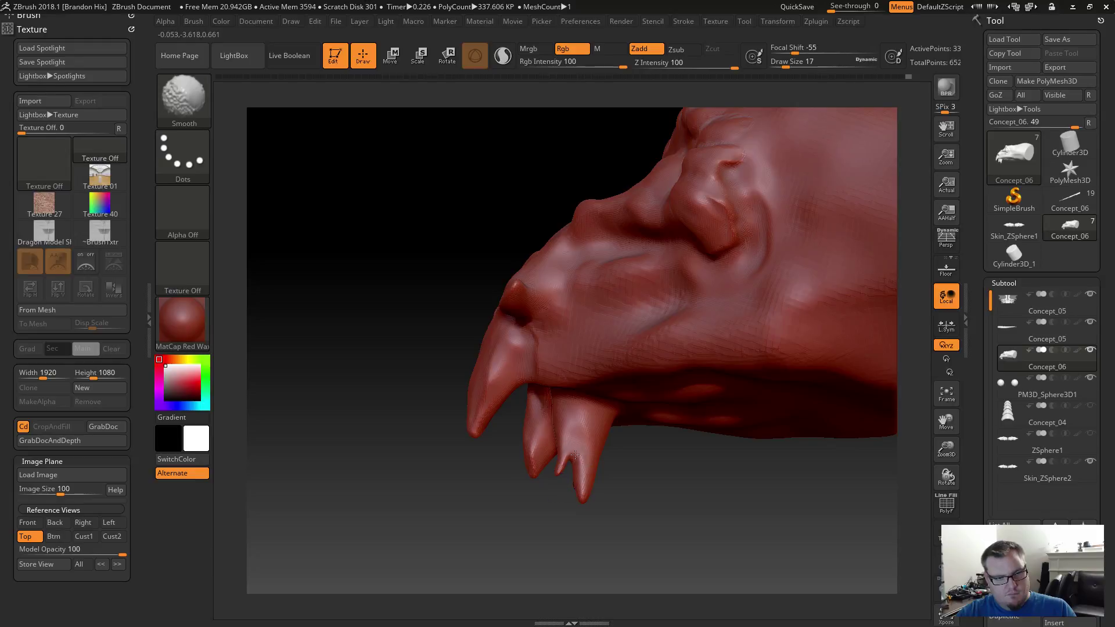
mouse_move(543, 515)
left_mouse_down()
mouse_move(598, 530)
mouse_move(604, 520)
left_mouse_up()
Fill out the pronged chin spike with the Inflat brush at draw size 17 and smooth its front surface.
key("b")
key("i")
key("n")
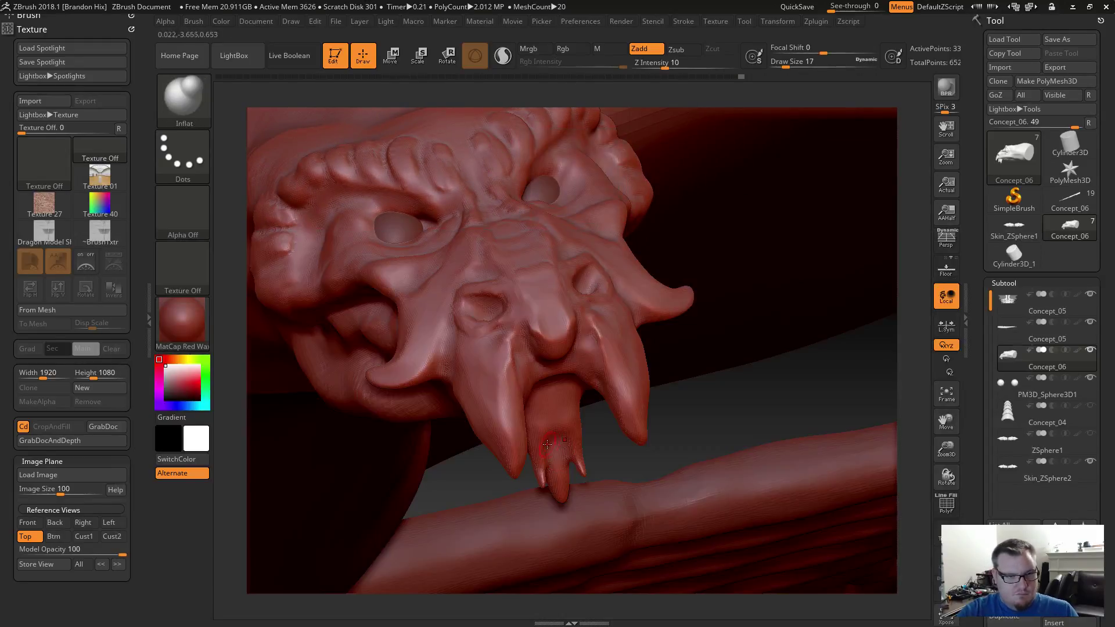
key("shift")
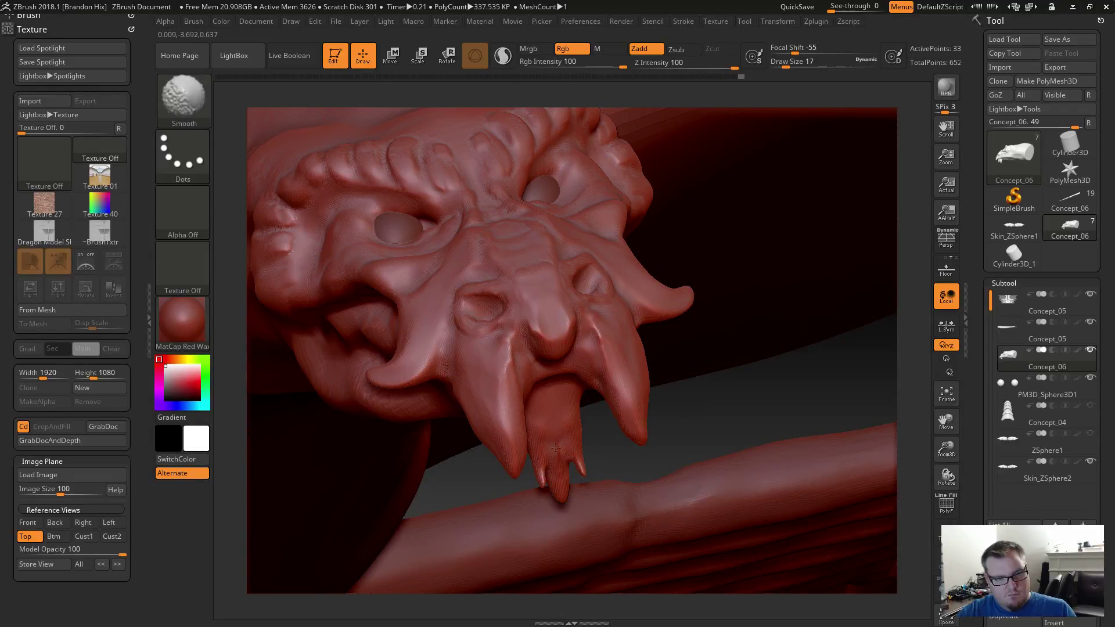
left_click_drag(560, 473, 556, 465, "shift")
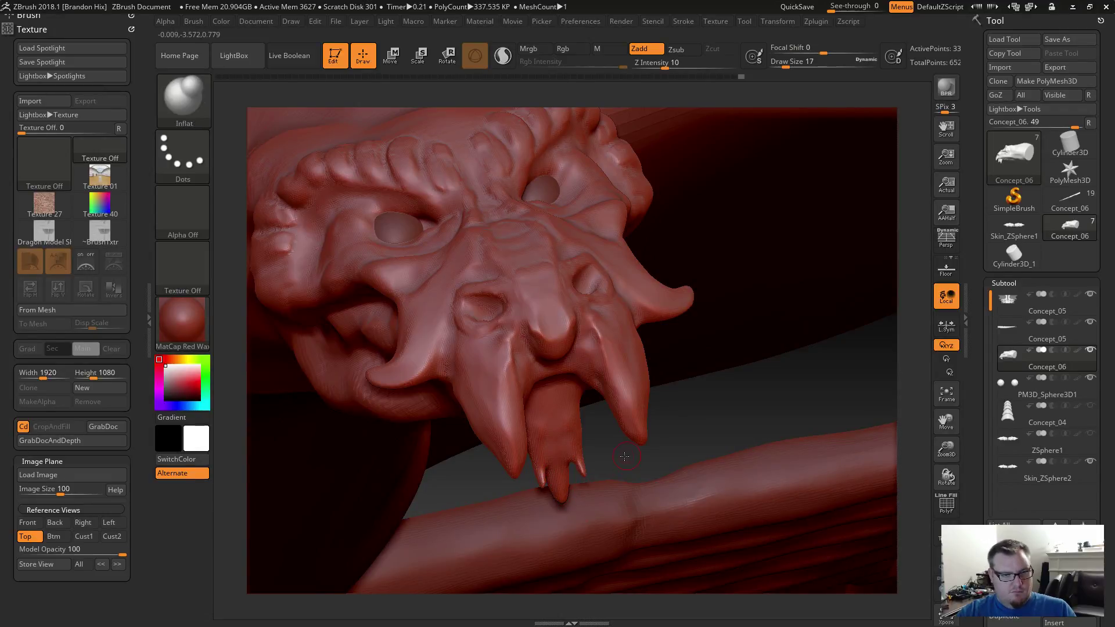
left_click_drag(624, 456, 579, 477)
key("shift")
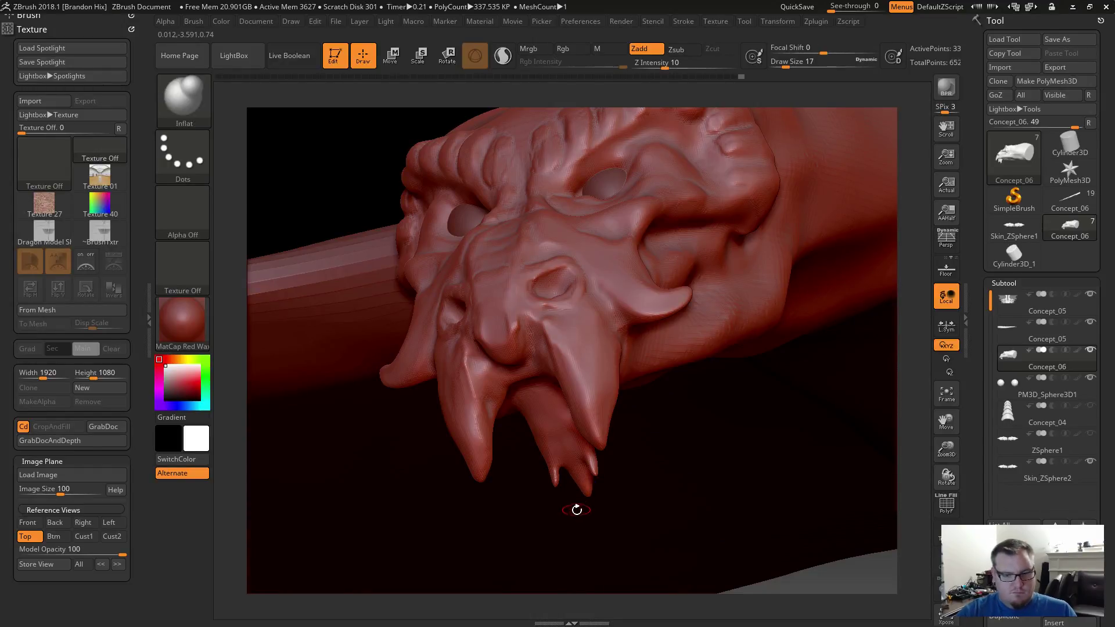
Shift the whole pronged chin spike upward between the fangs using the Move brush at draw size 149.
left_click_drag(561, 530, 573, 535)
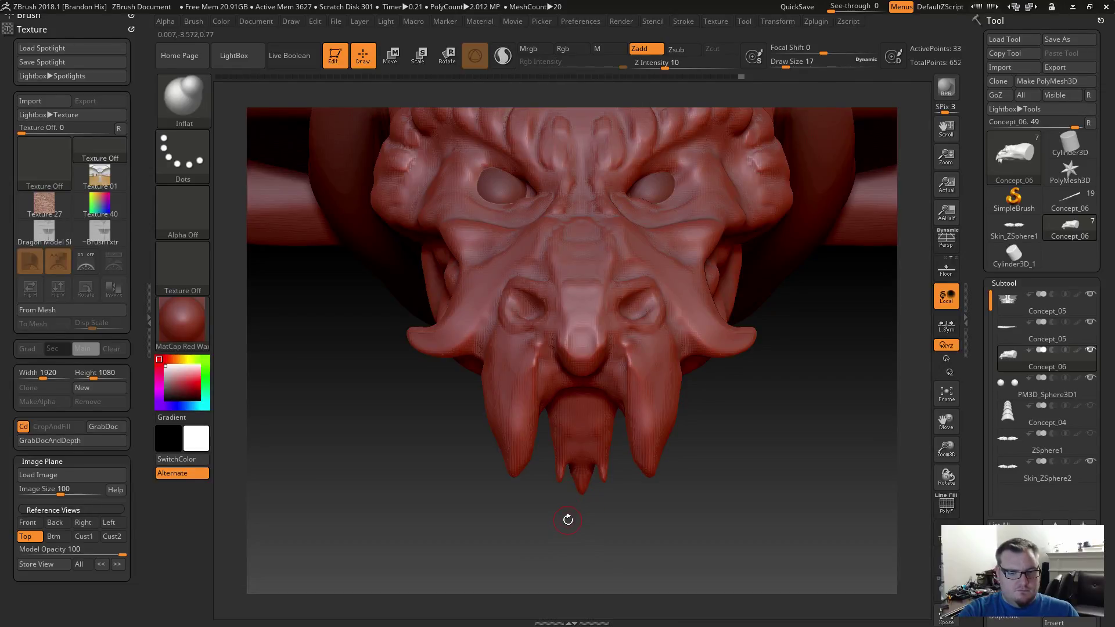
key("b")
key("m")
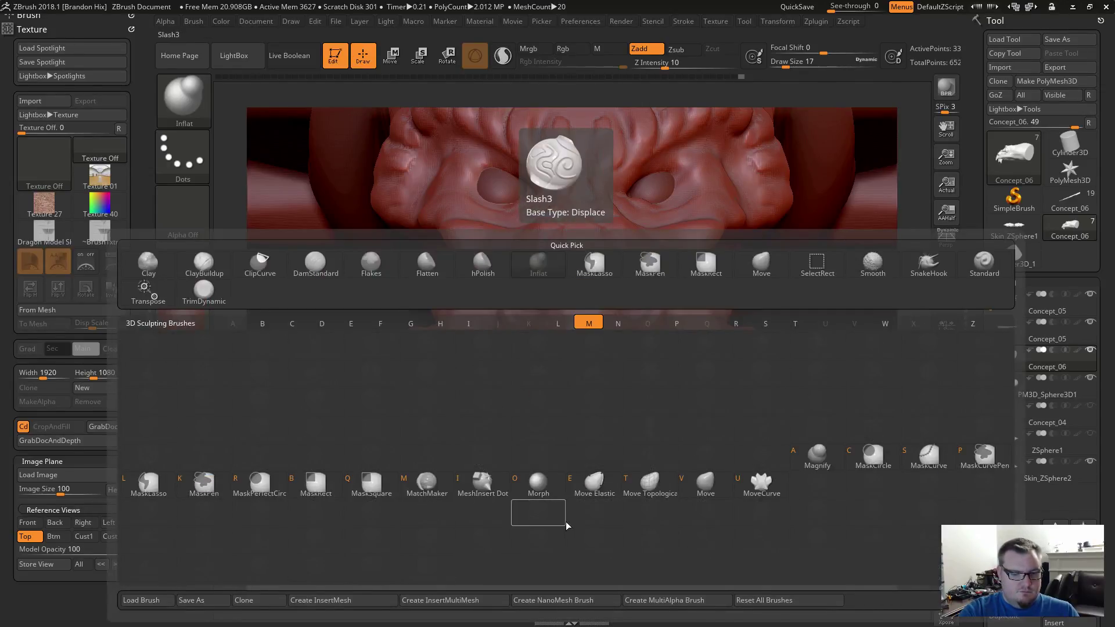
key("v")
key("s")
left_click_drag(563, 523, 576, 524)
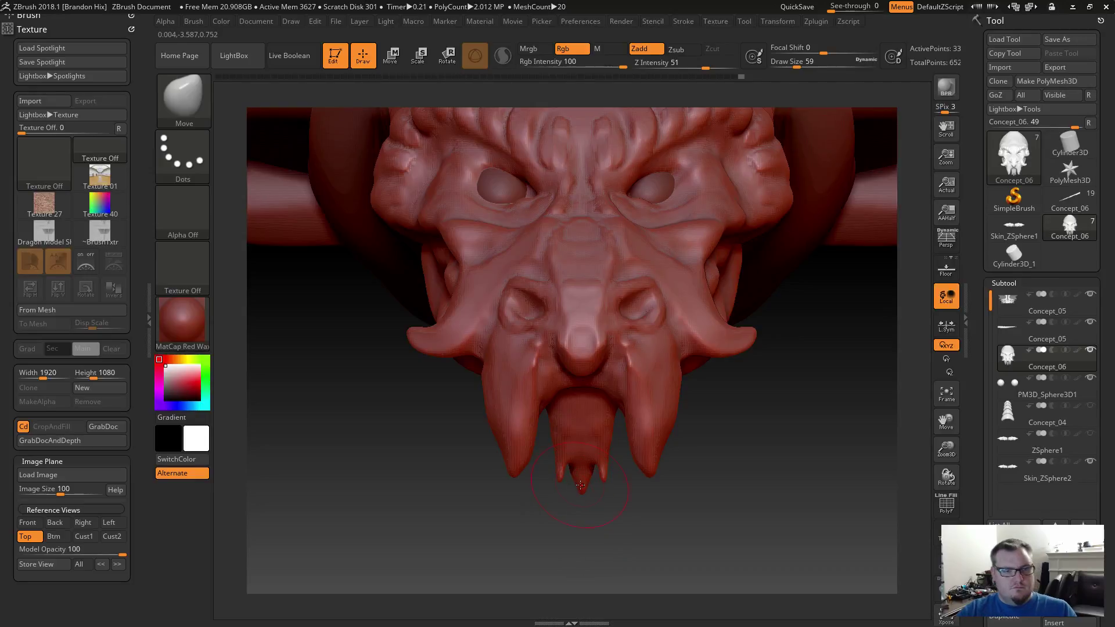
left_click_drag(581, 485, 581, 482)
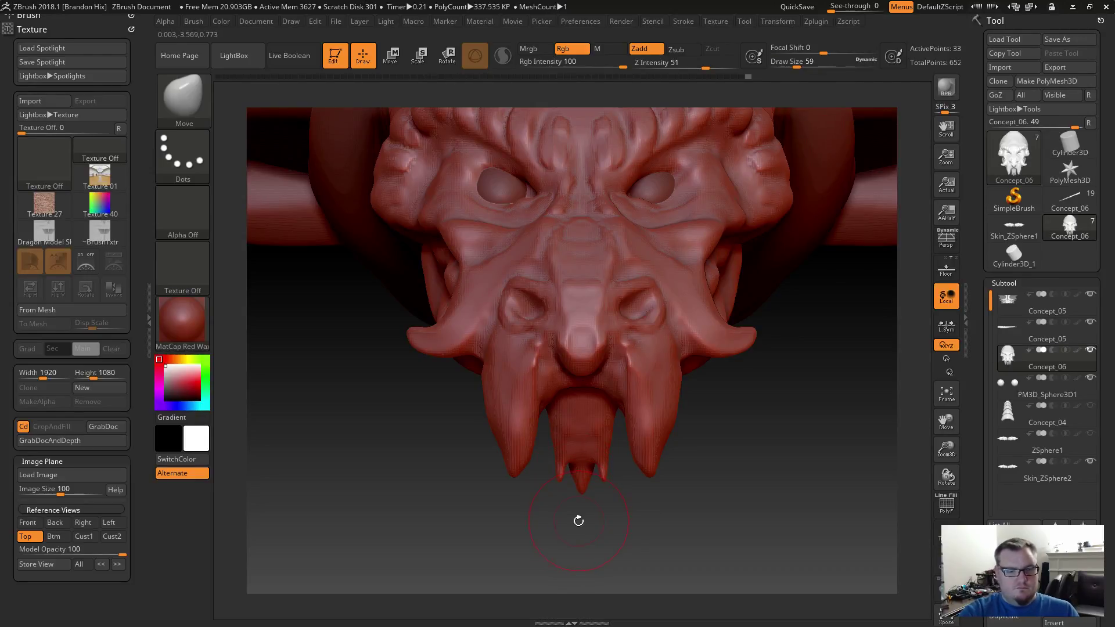
key("s")
left_click_drag(579, 521, 599, 522)
left_click_drag(580, 461, 582, 425)
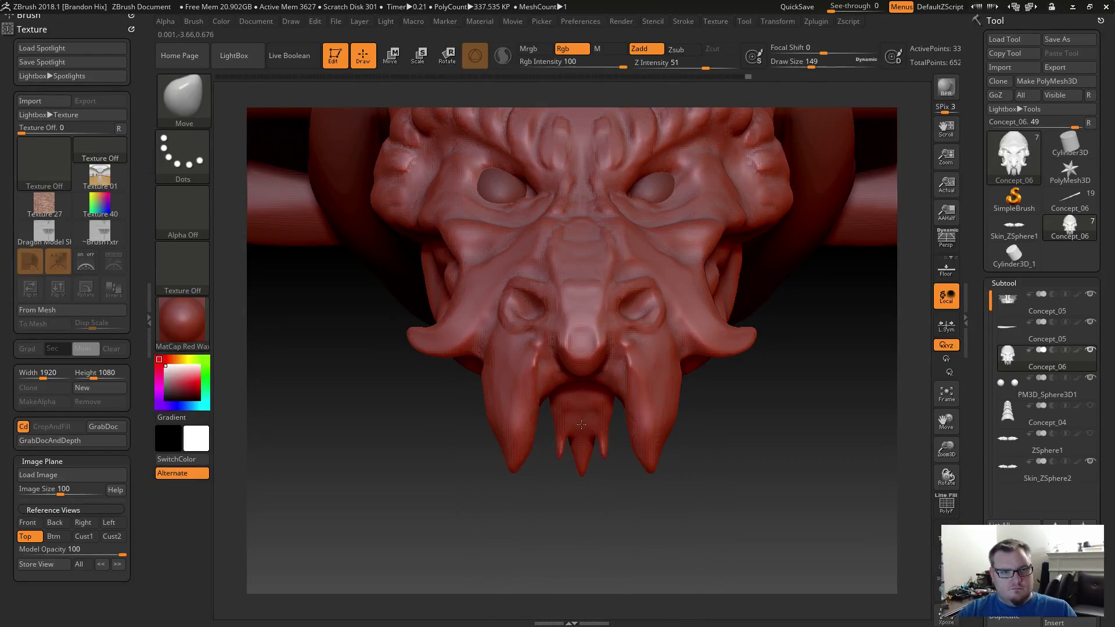
mouse_move(617, 489)
left_mouse_down()
mouse_move(563, 483)
mouse_move(564, 397)
mouse_move(565, 413)
mouse_move(612, 438)
left_mouse_up()
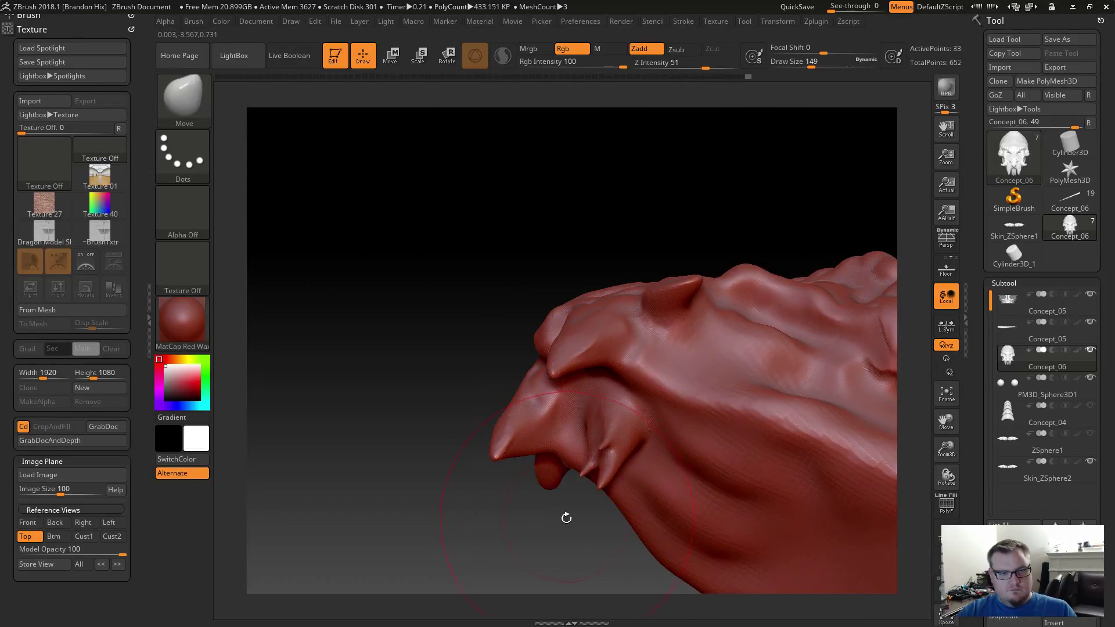
mouse_move(565, 518)
left_mouse_down()
mouse_move(566, 560)
mouse_move(624, 539)
left_mouse_up()
mouse_move(362, 316)
left_mouse_down()
mouse_move(446, 333)
mouse_move(398, 325)
mouse_move(403, 313)
left_mouse_up()
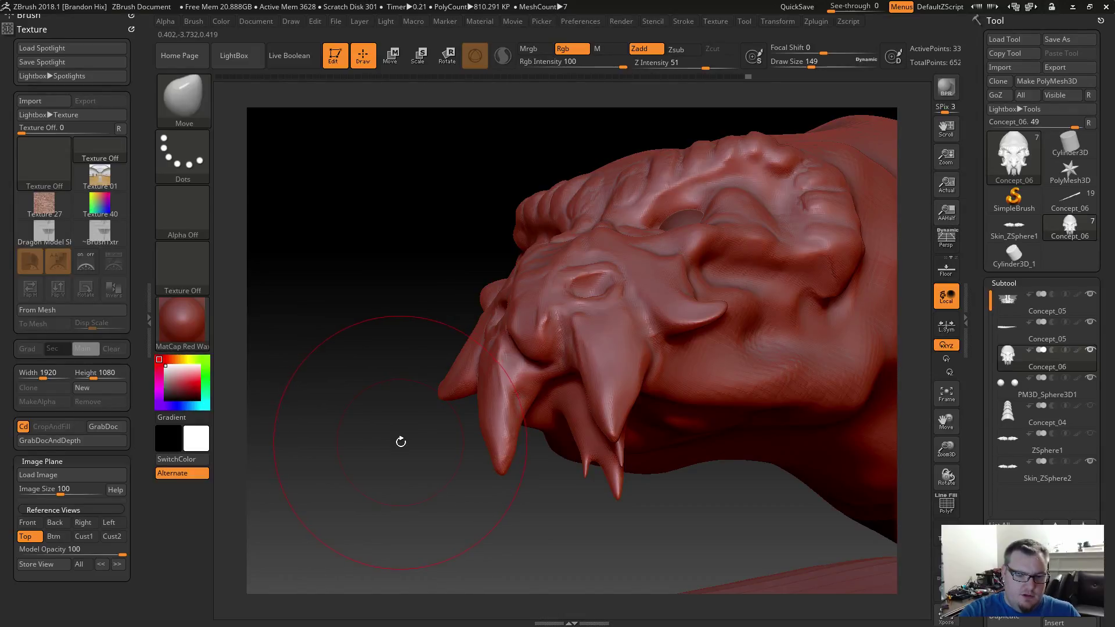
Build up a lower lip above the chin spike between the fangs using ClayBuildup at draw size 27.
key("b")
key("c")
key("b")
key("s")
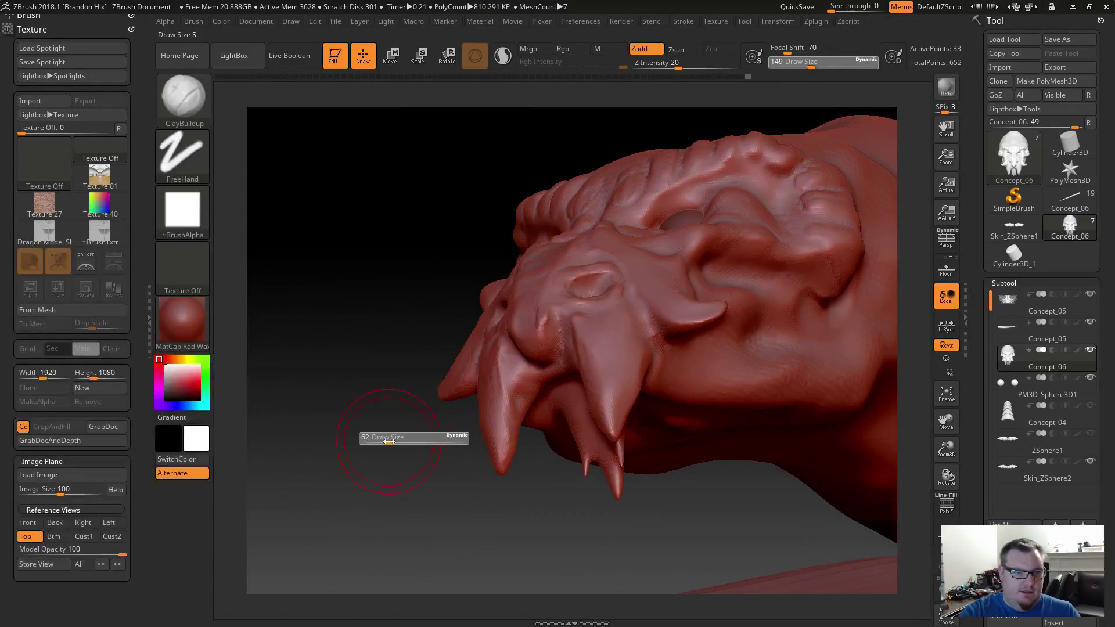
left_click(387, 439)
left_click_drag(442, 493, 387, 382)
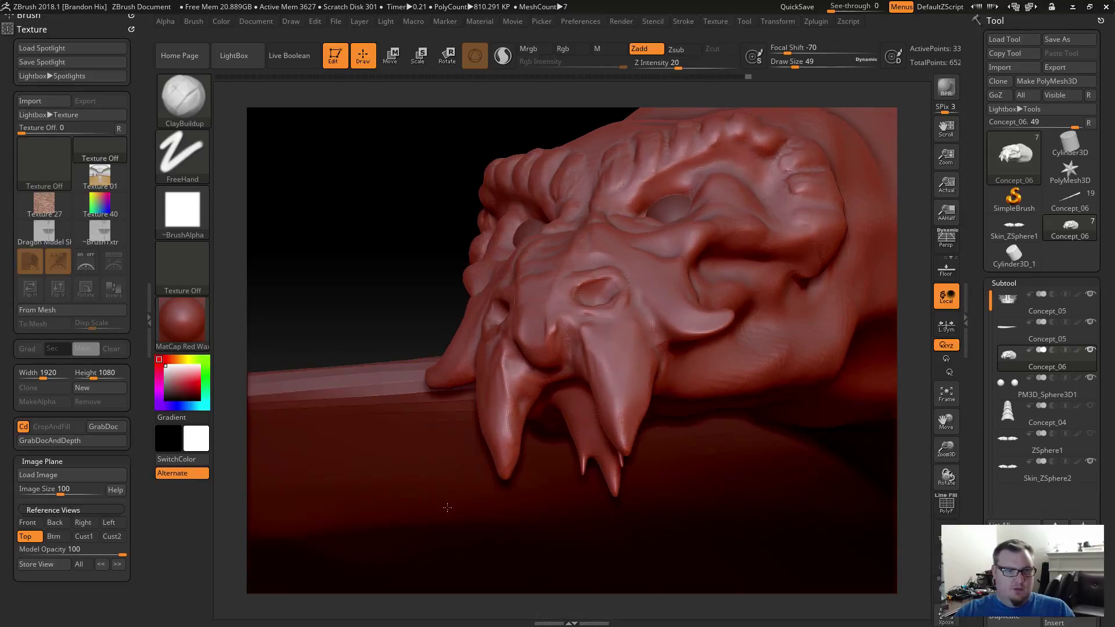
left_click_drag(338, 299, 418, 314, "alt")
key("s")
left_click(525, 420)
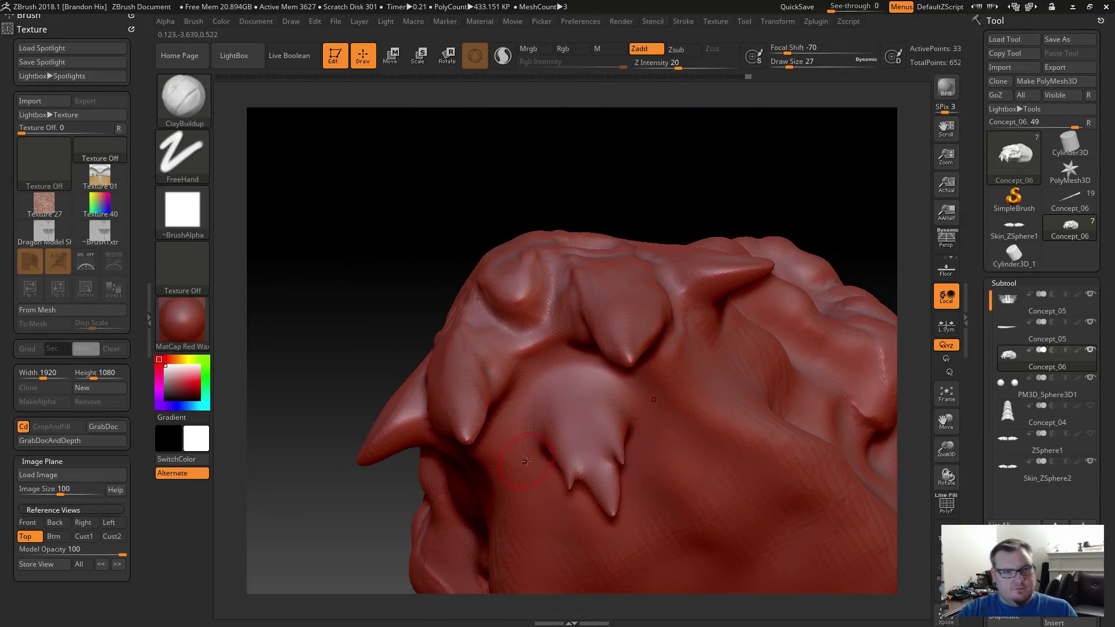
left_click_drag(522, 385, 491, 432)
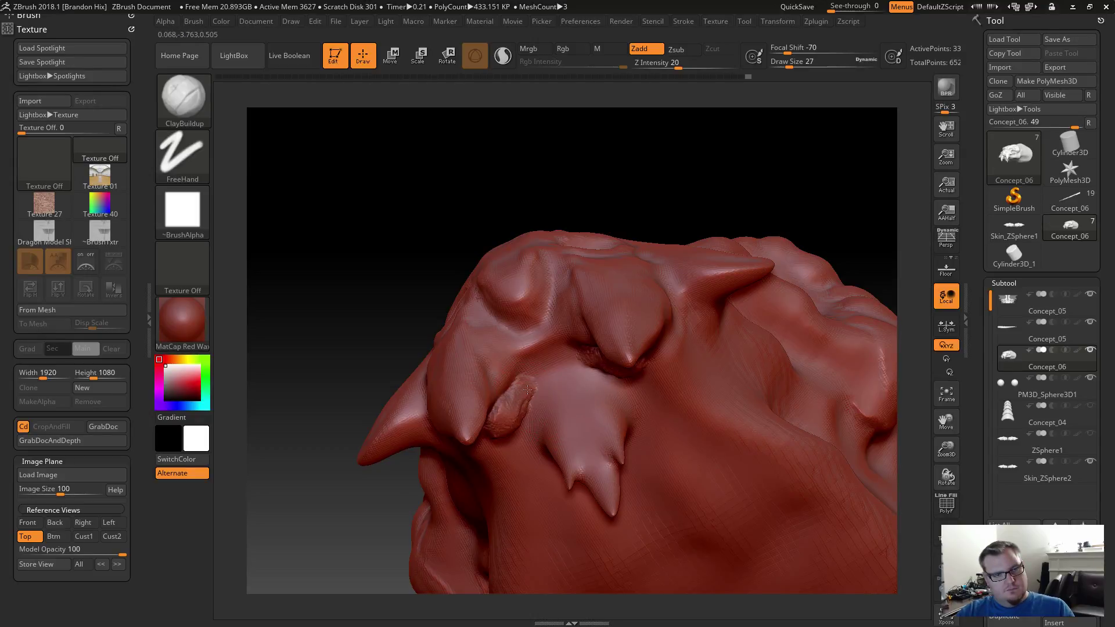
mouse_move(578, 397)
left_mouse_down()
mouse_move(572, 372)
mouse_move(579, 399)
left_mouse_up()
left_click_drag(551, 384, 530, 405, "shift")
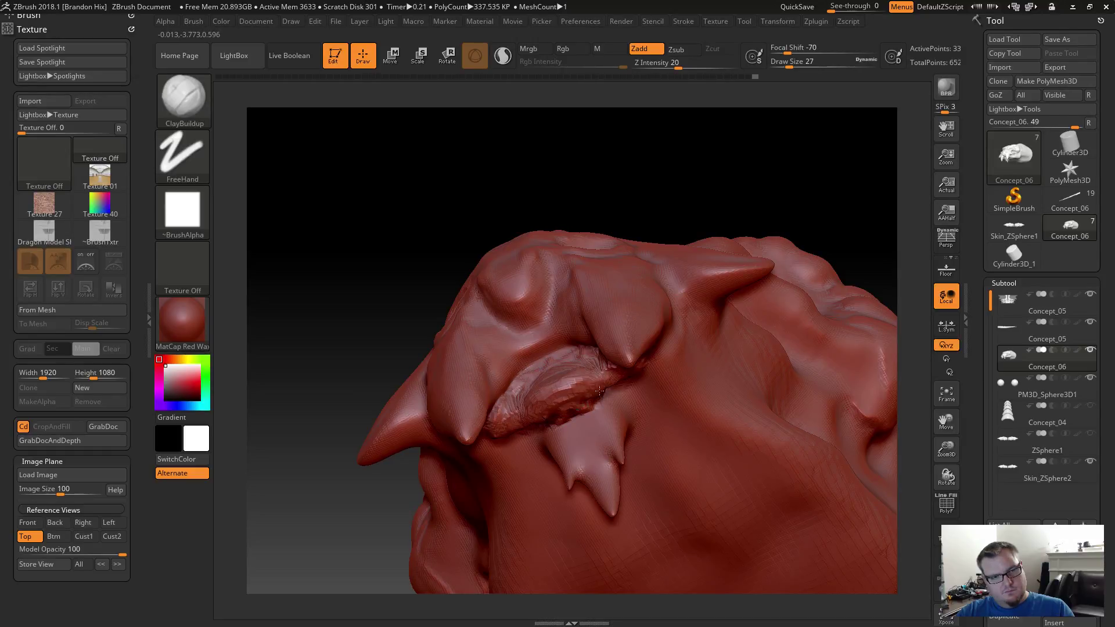
Smooth the lower lip into a rounded form and add volume to its outer corners beneath the fangs.
key("shift")
left_click_drag(595, 398, 584, 367, "shift")
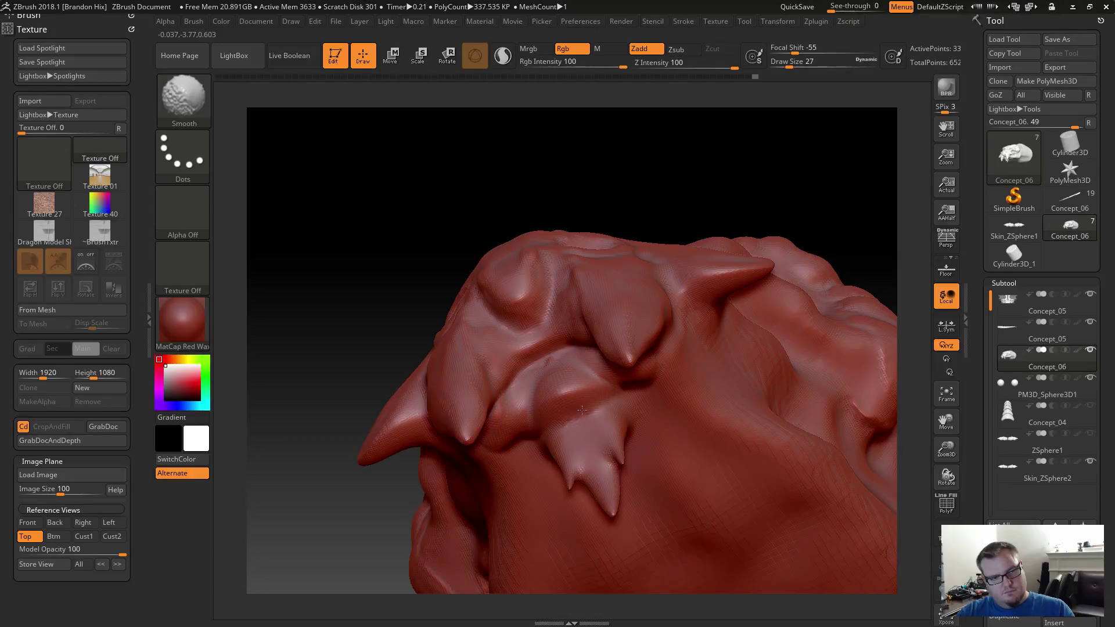
left_click_drag(534, 405, 502, 438)
key("shift")
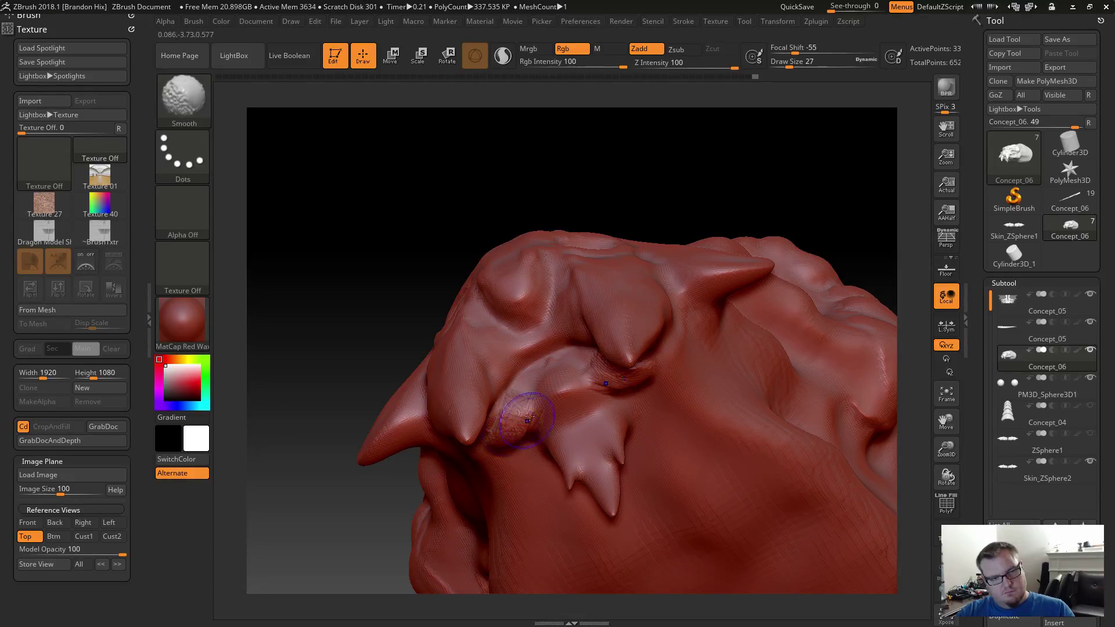
left_click_drag(348, 273, 407, 372)
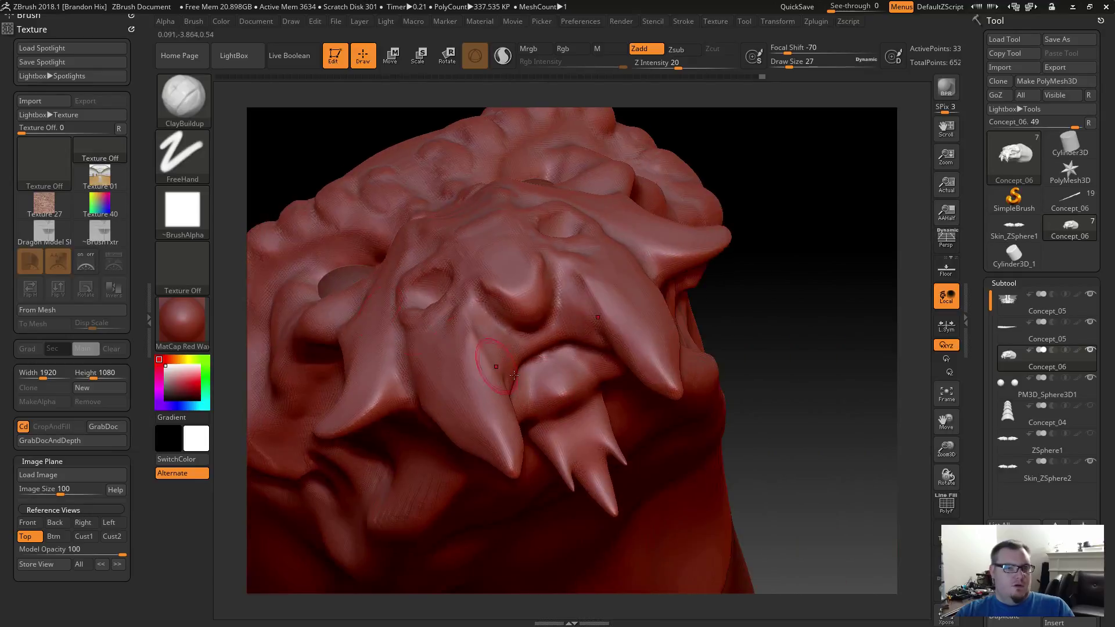
left_click_drag(543, 387, 517, 420, "shift")
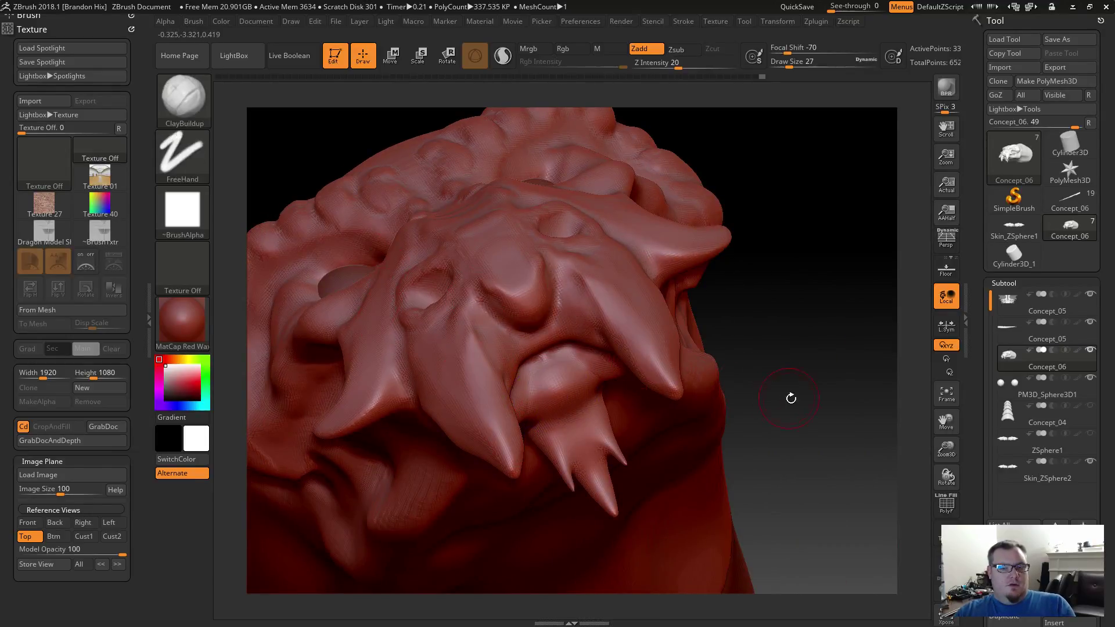
Sculpt vertical ridges across the middle of the lower lip using ClayBuildup at draw size 13.
mouse_move(789, 395)
right_mouse_down()
mouse_move(786, 469)
mouse_move(692, 441)
mouse_move(698, 479)
mouse_move(679, 379)
mouse_move(691, 326)
mouse_move(763, 356)
right_mouse_up()
mouse_move(619, 394)
left_mouse_down("alt")
mouse_move(640, 414)
mouse_move(607, 398)
mouse_move(643, 419)
mouse_move(605, 411)
mouse_move(604, 396)
mouse_move(614, 407)
left_mouse_up("alt")
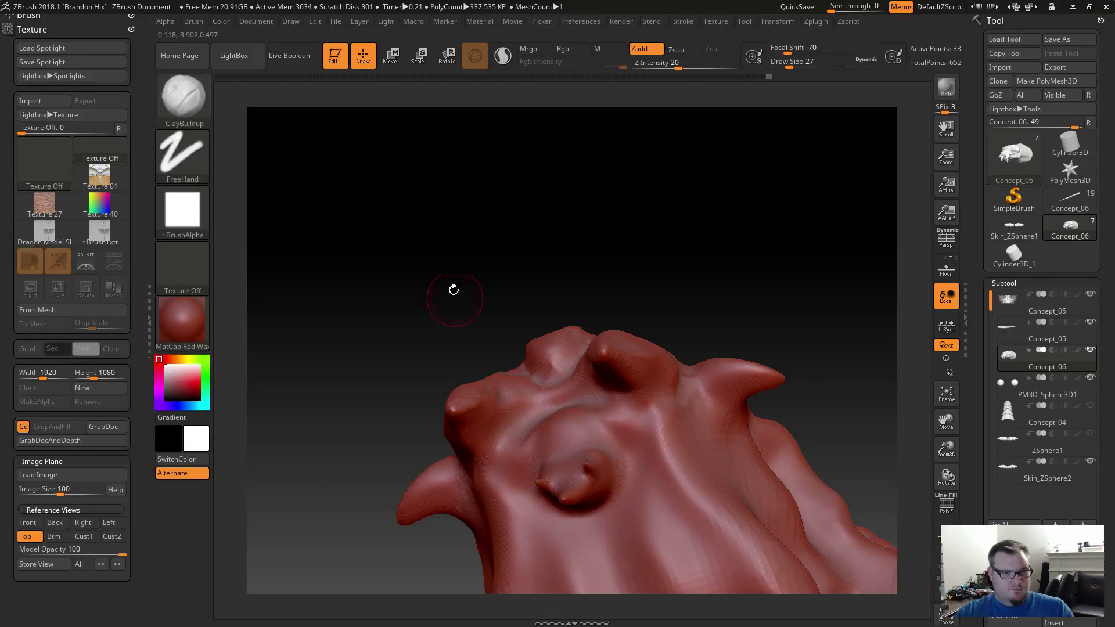
mouse_move(453, 289)
left_mouse_down()
mouse_move(451, 361)
mouse_move(427, 392)
mouse_move(451, 412)
left_mouse_up()
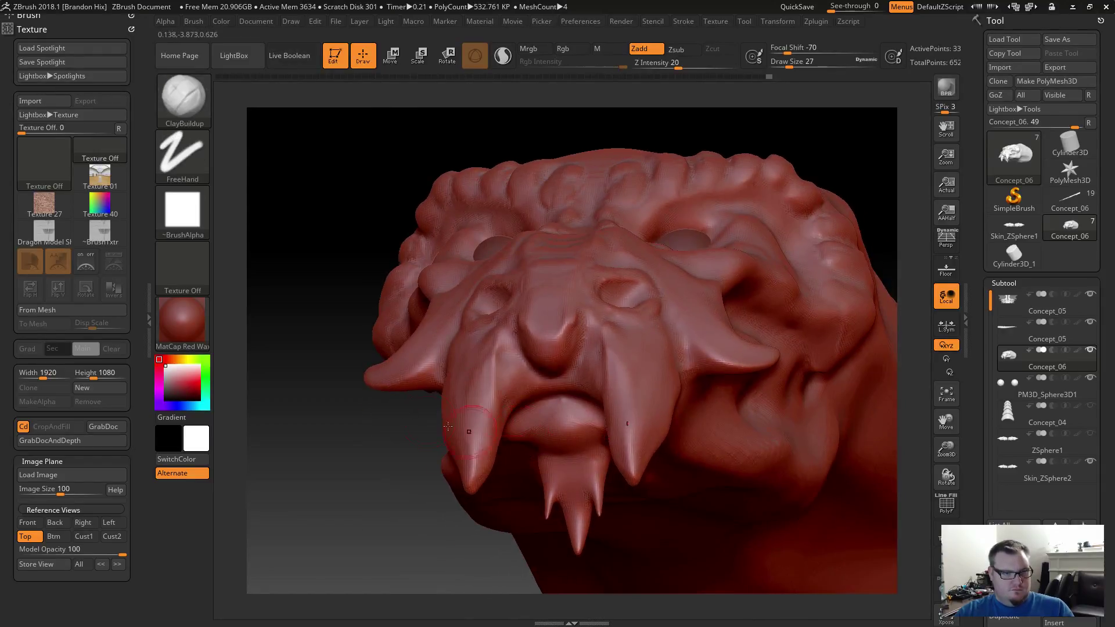
key("s")
left_click_drag(376, 450, 386, 470)
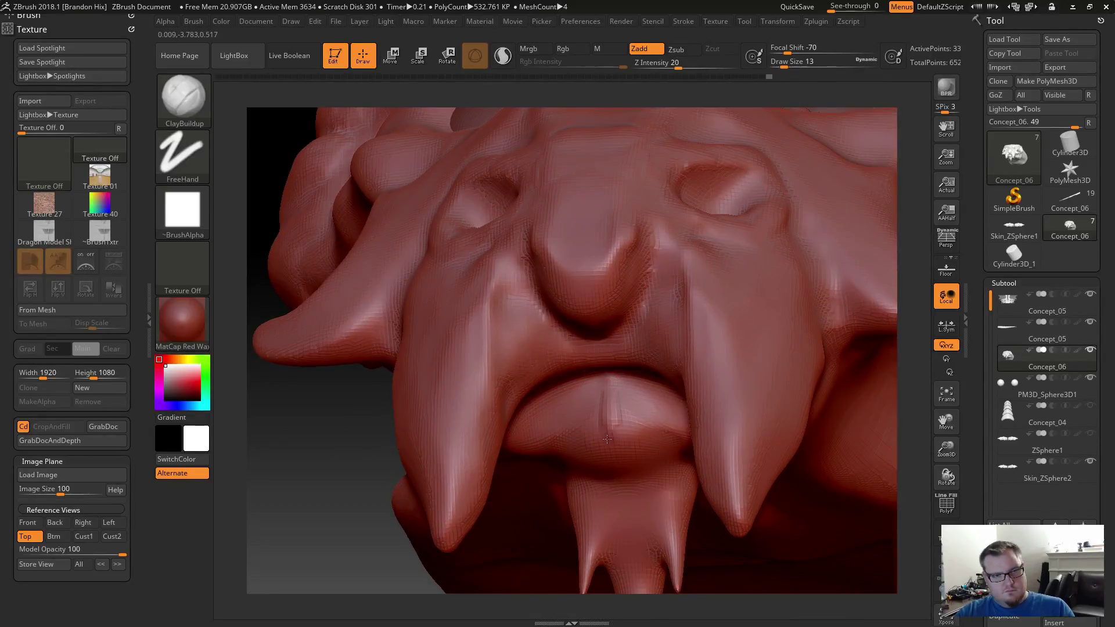
mouse_move(613, 396)
left_mouse_down()
mouse_move(613, 477)
mouse_move(613, 430)
left_mouse_up()
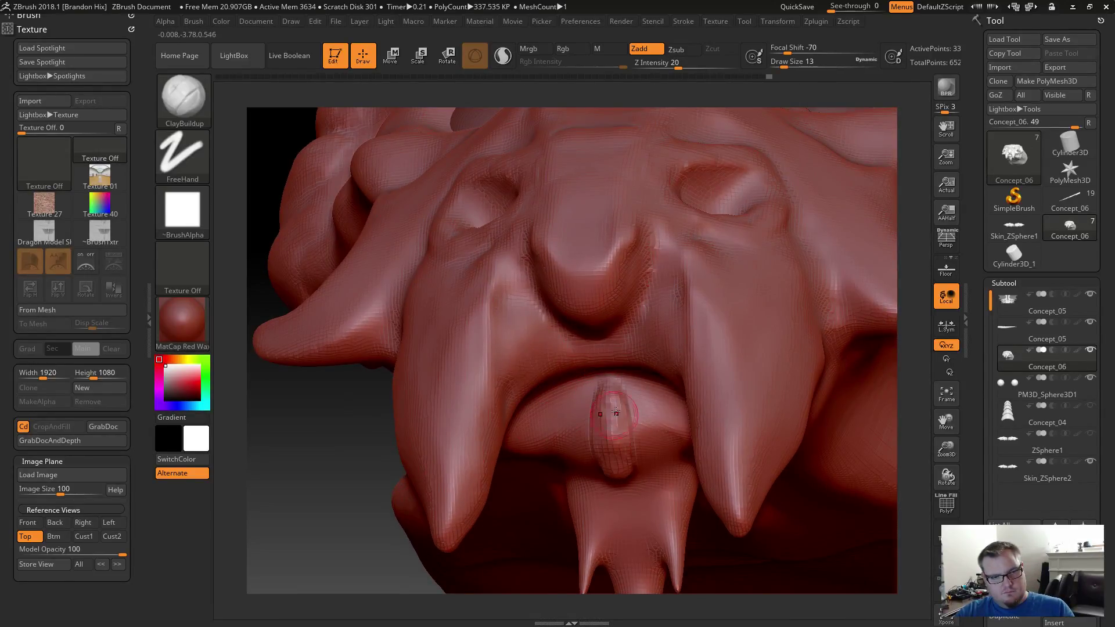
left_click_drag(641, 396, 637, 444)
left_click_drag(651, 385, 649, 427)
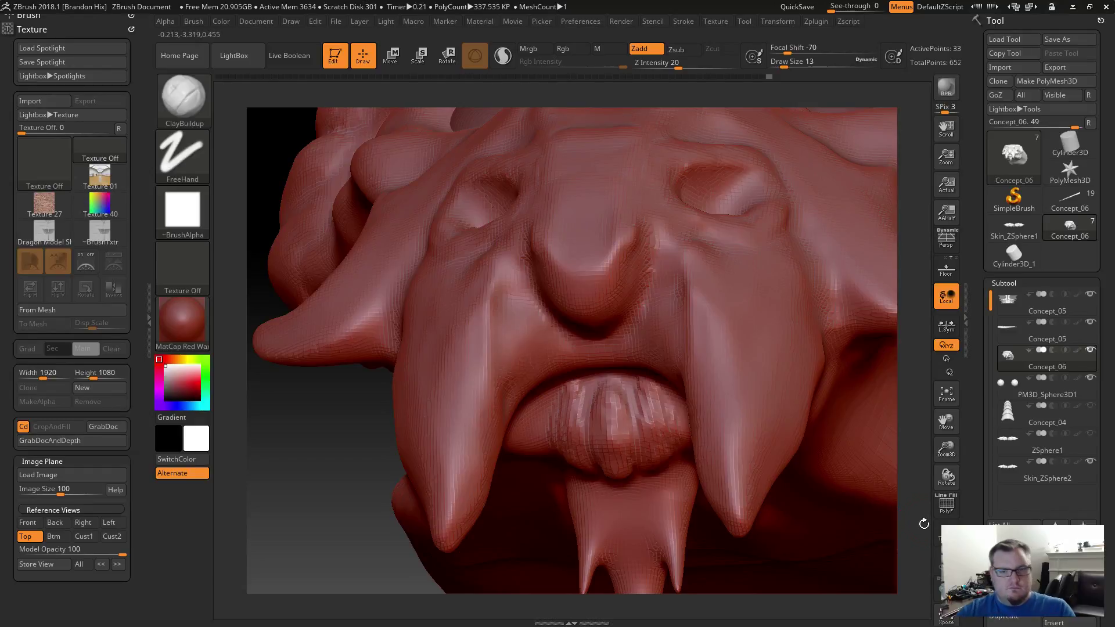
Extend the row of ridges to both corners of the lower lip and smooth their lower ends.
left_click_drag(924, 524, 813, 482)
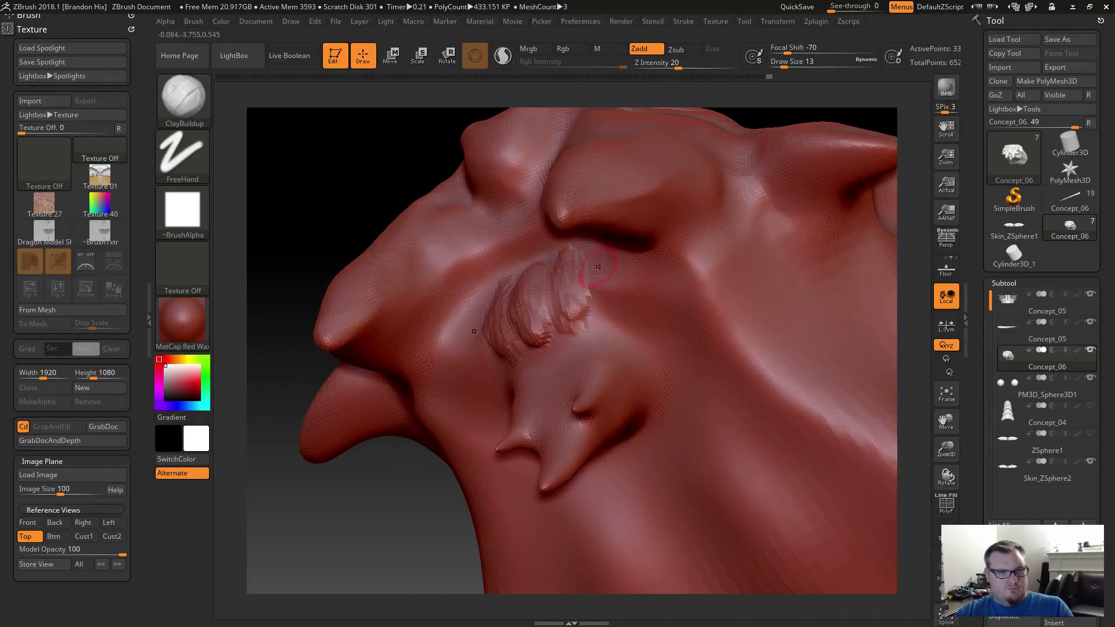
mouse_move(597, 267)
left_mouse_down()
mouse_move(601, 290)
mouse_move(608, 276)
mouse_move(546, 303)
mouse_move(529, 330)
left_mouse_up()
mouse_move(633, 269)
left_mouse_down()
mouse_move(651, 284)
mouse_move(633, 291)
left_mouse_up()
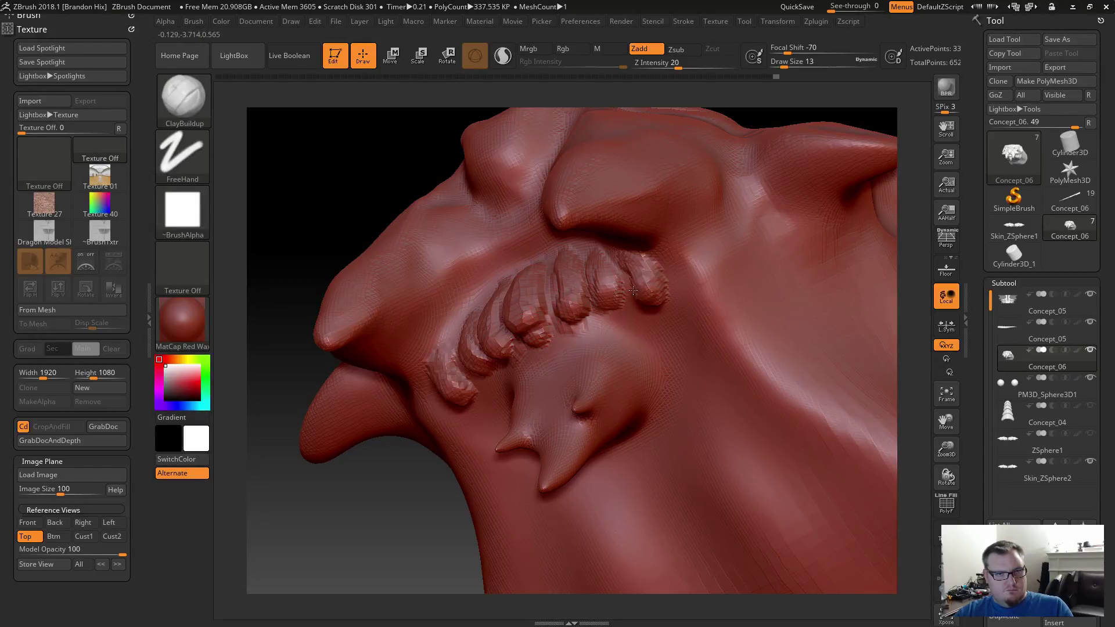
mouse_move(525, 340)
left_mouse_down("shift")
mouse_move(541, 343)
mouse_move(550, 306)
left_mouse_up("shift")
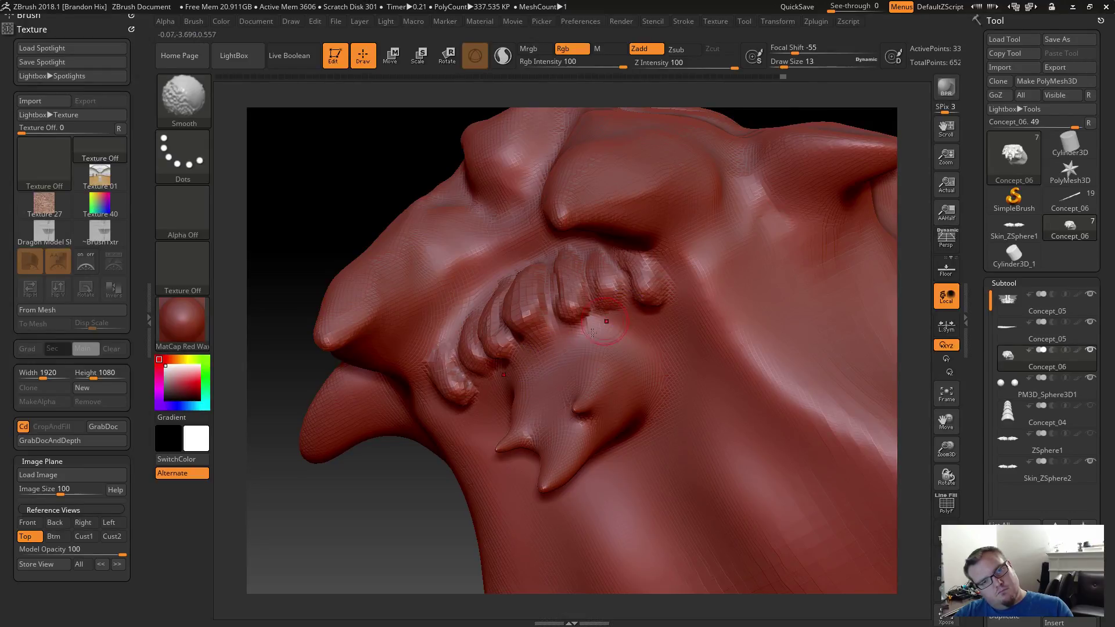
left_click_drag(470, 401, 459, 410, "shift")
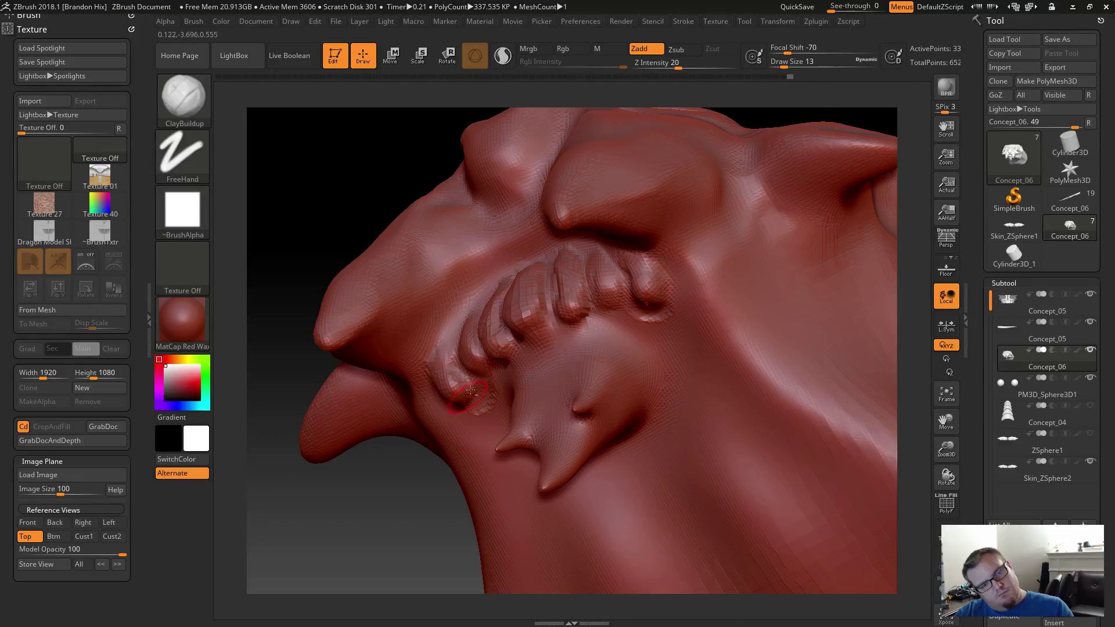
Carve deeper grooves between the lower-lip ridges and along their lower edges using DamStandard at draw size 13.
key("b")
key("d")
key("s")
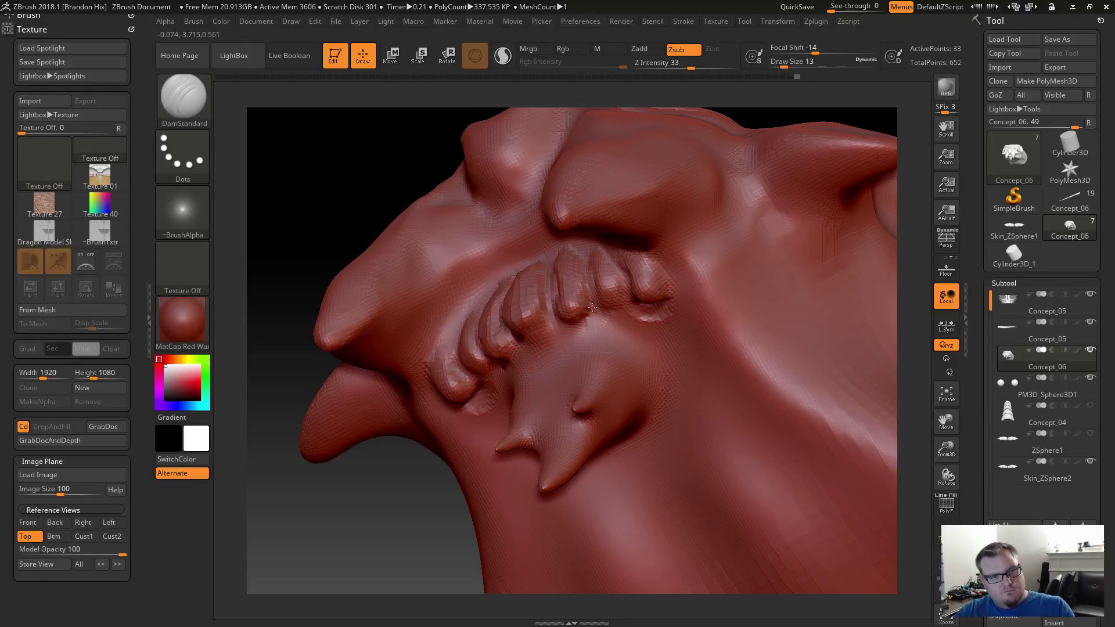
mouse_move(637, 287)
left_mouse_down()
mouse_move(627, 315)
mouse_move(676, 303)
left_mouse_up()
left_click_drag(605, 320, 574, 321)
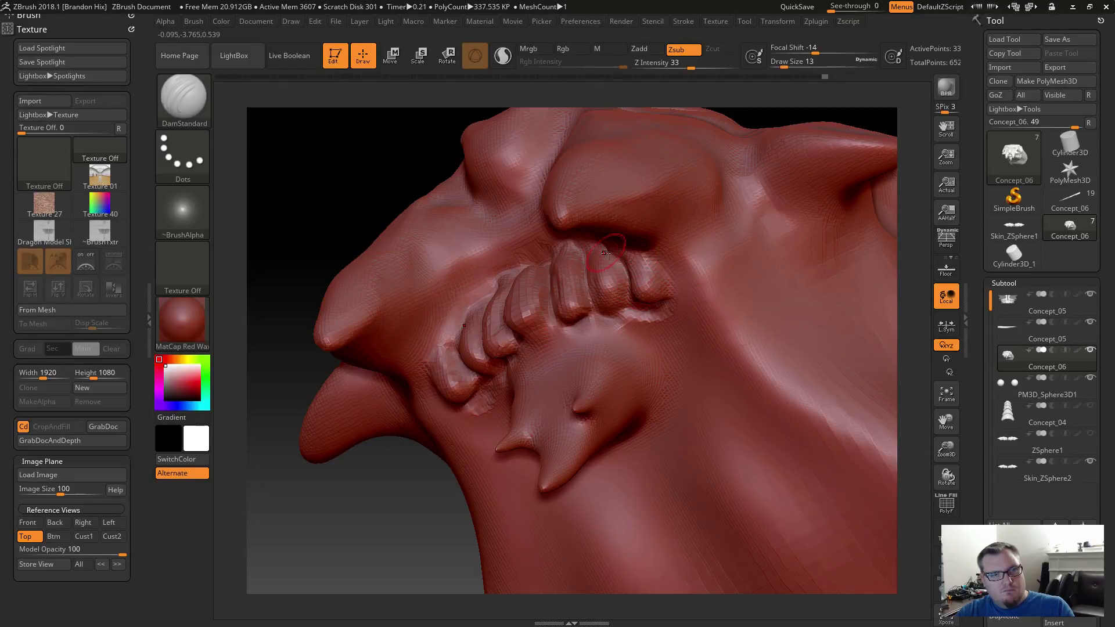
mouse_move(605, 253)
left_mouse_down()
mouse_move(632, 253)
mouse_move(676, 305)
left_mouse_up()
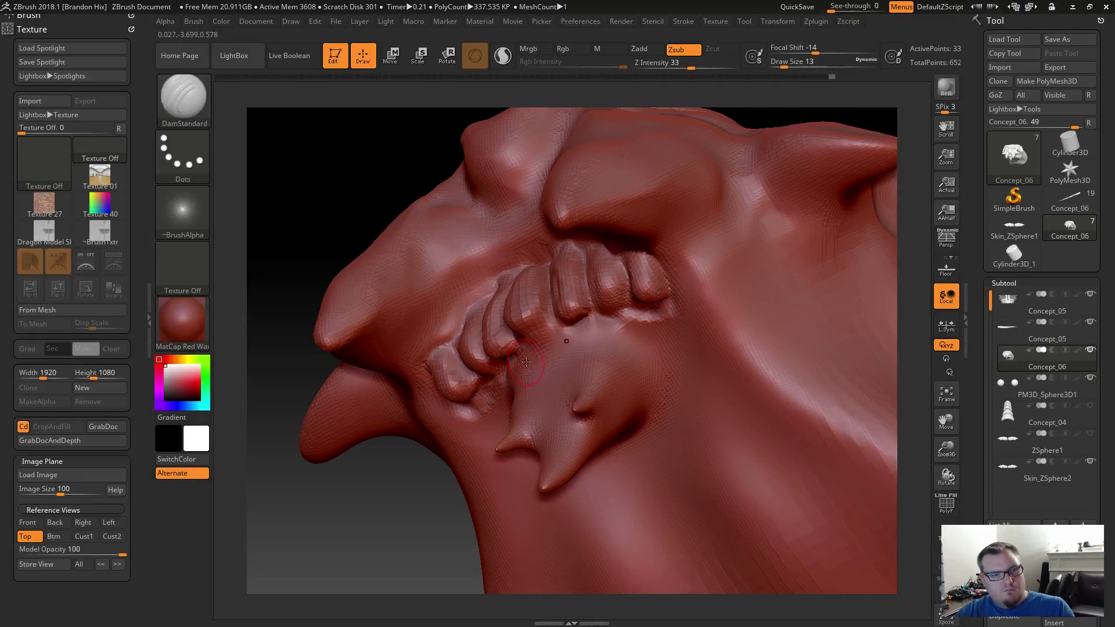
mouse_move(526, 361)
left_mouse_down()
mouse_move(535, 336)
mouse_move(548, 341)
left_mouse_up()
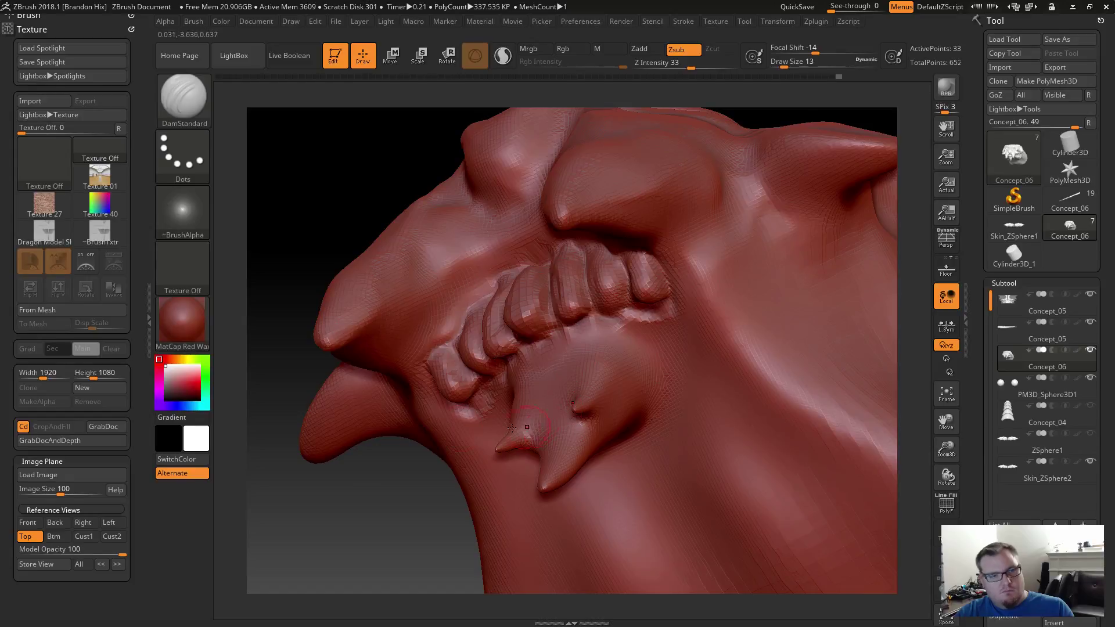
Carve creases into the chin spikes with DamStandard, running from the lower lip down between the spike tips.
right_click_drag(512, 428, 528, 405)
left_click_drag(541, 402, 534, 458)
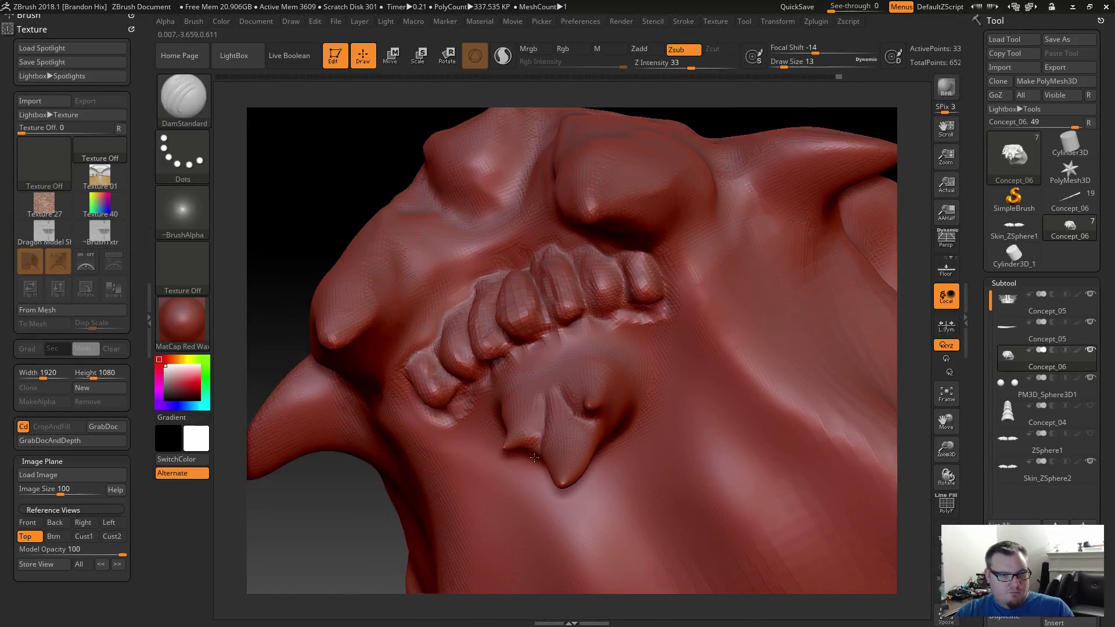
left_click_drag(366, 514, 362, 419)
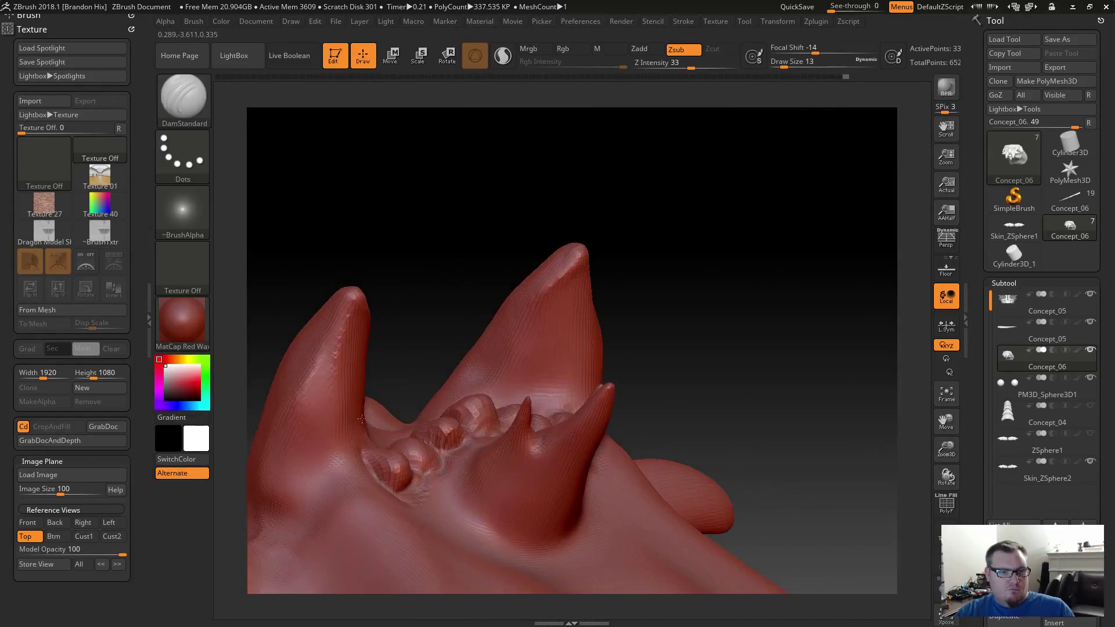
mouse_move(544, 440)
left_mouse_down()
mouse_move(530, 506)
mouse_move(539, 459)
left_mouse_up()
left_click_drag(423, 286, 433, 344)
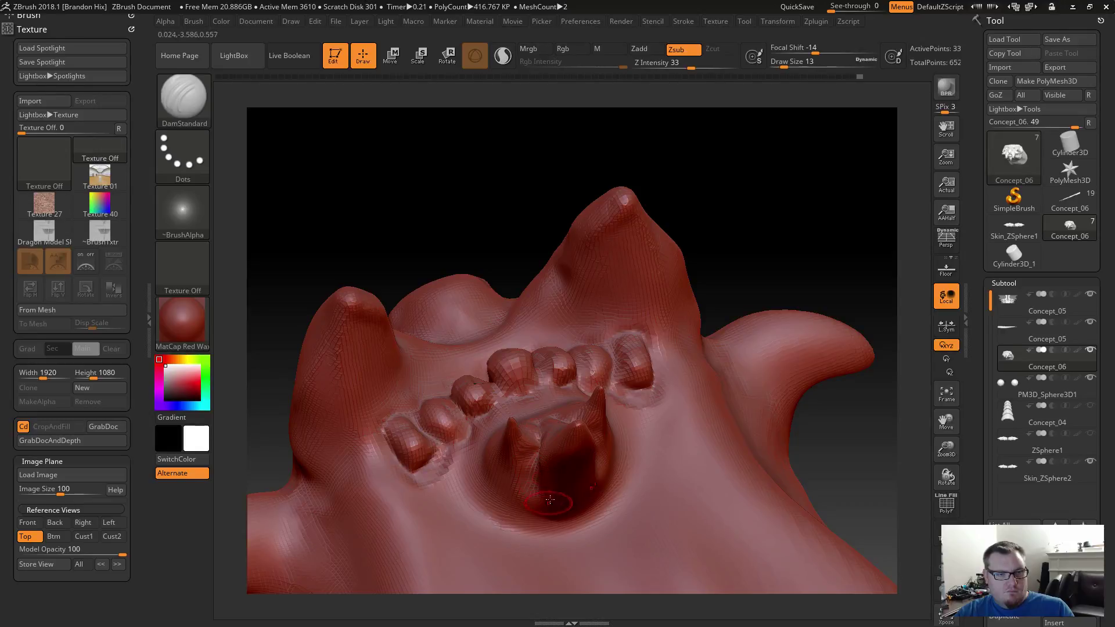
Smooth the carved surfaces at the base of the chin spikes and in the gaps between their tips.
left_click_drag(533, 463, 534, 447, "shift")
left_click_drag(736, 191, 786, 256, "ctrl")
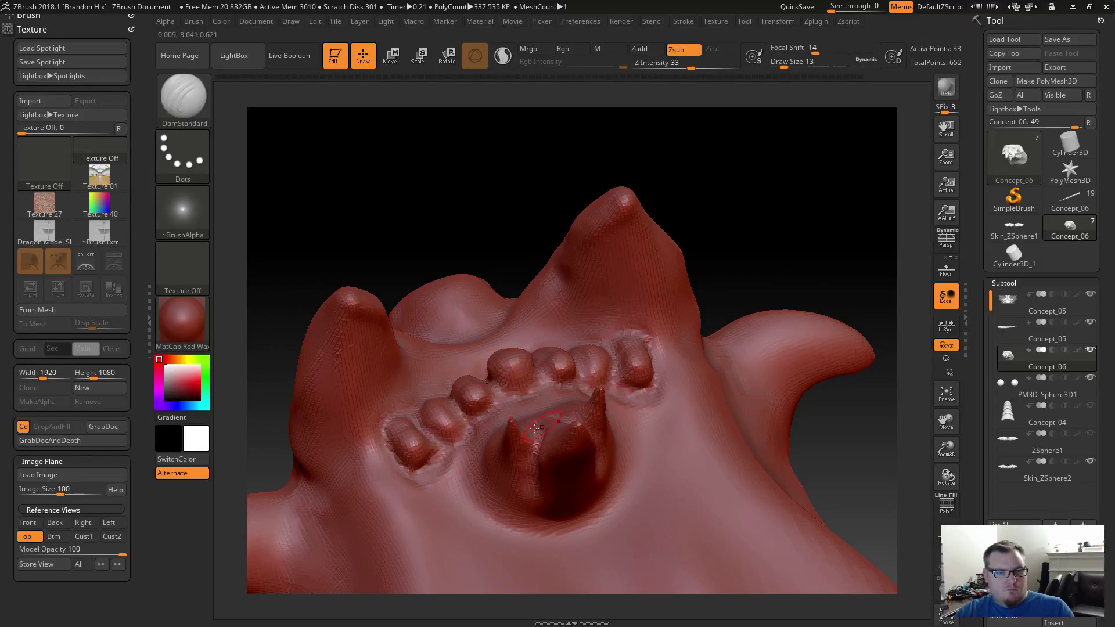
left_click_drag(534, 430, 530, 446, "shift")
mouse_move(463, 245)
left_mouse_down()
mouse_move(466, 355)
mouse_move(491, 375)
left_mouse_up()
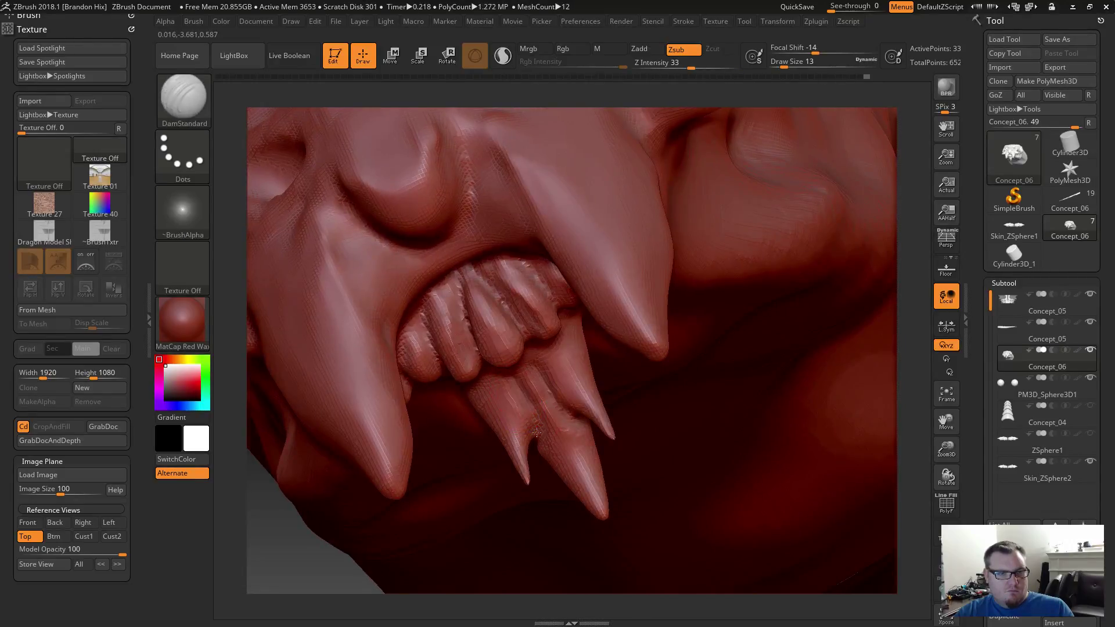
key("shift")
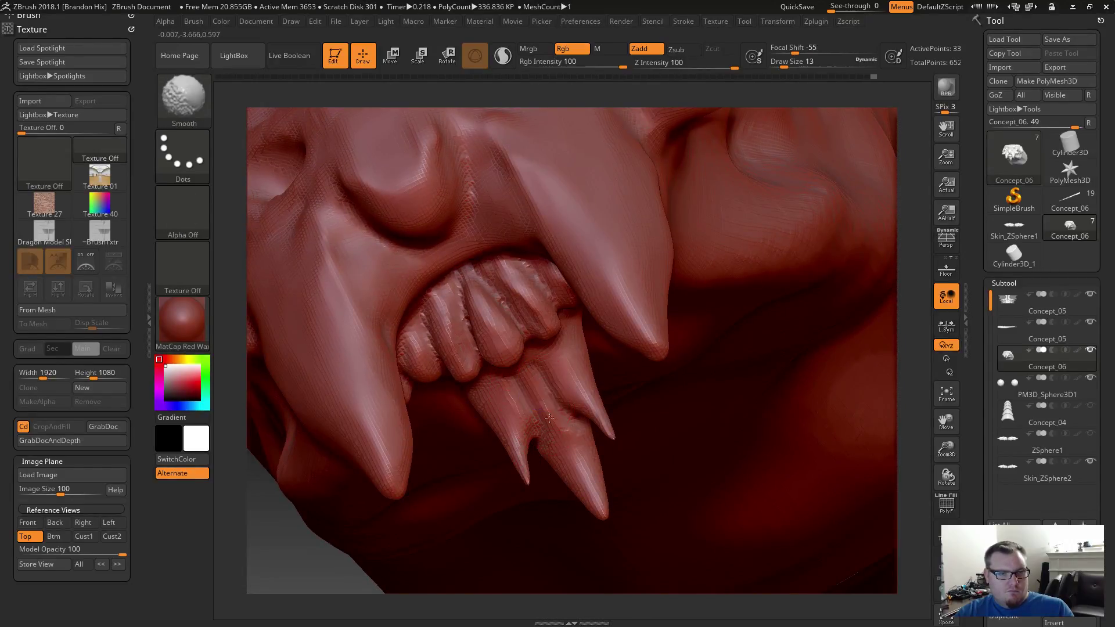
left_click_drag(562, 382, 585, 413, "shift")
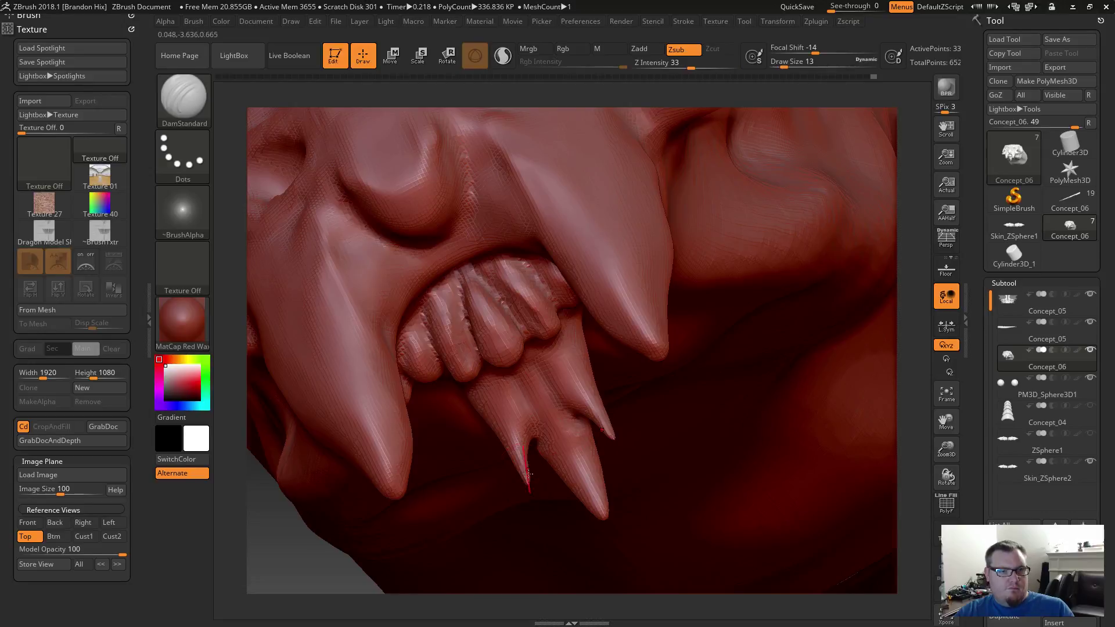
left_click_drag(527, 474, 528, 491)
Raise the ridged brows and adjust the outer eye sockets using the Move brush at draw sizes 120 and 149.
mouse_move(902, 519)
left_mouse_down()
mouse_move(836, 460)
mouse_move(799, 298)
mouse_move(811, 314)
mouse_move(796, 346)
left_mouse_up()
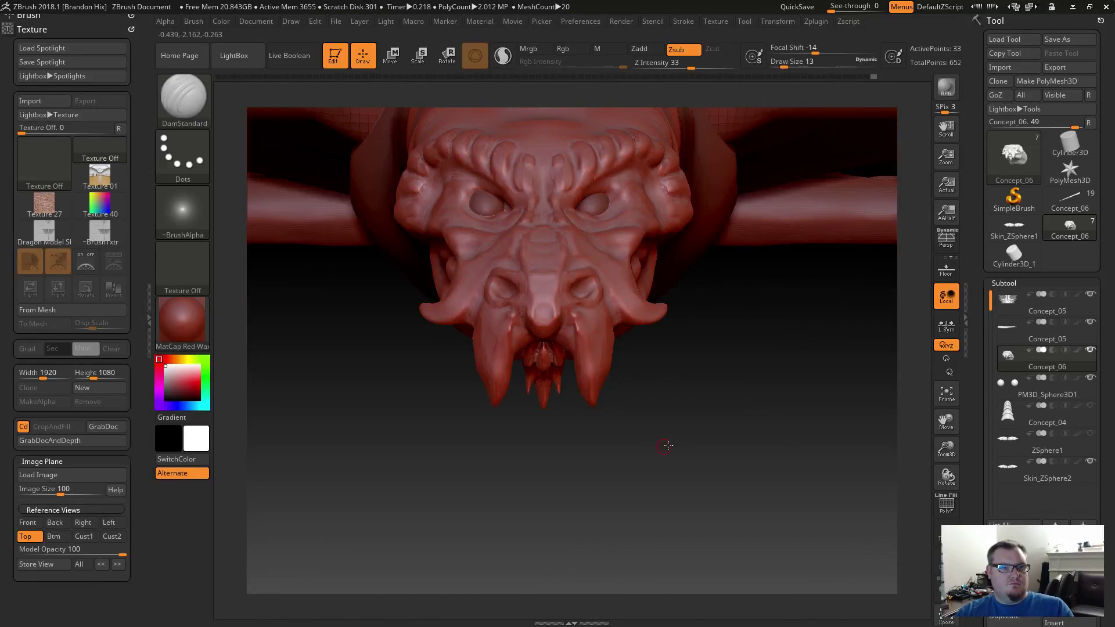
mouse_move(668, 446)
left_mouse_down()
mouse_move(675, 512)
mouse_move(596, 508)
mouse_move(645, 526)
mouse_move(666, 485)
mouse_move(616, 523)
mouse_move(625, 511)
left_mouse_up()
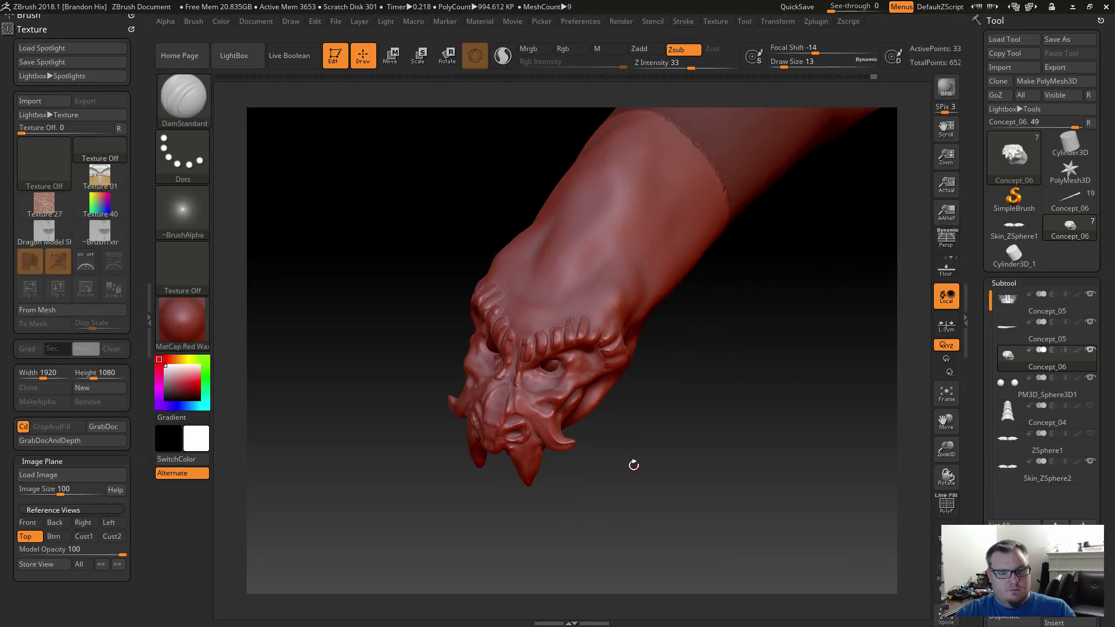
key("b")
key("m")
key("v")
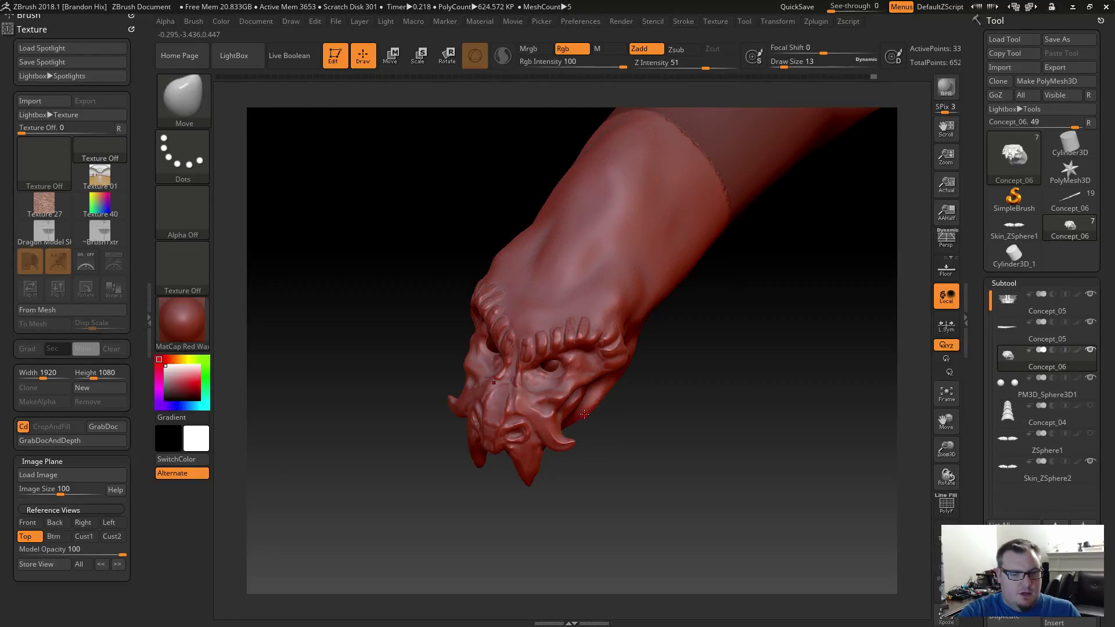
key("s")
left_click_drag(591, 416, 609, 416)
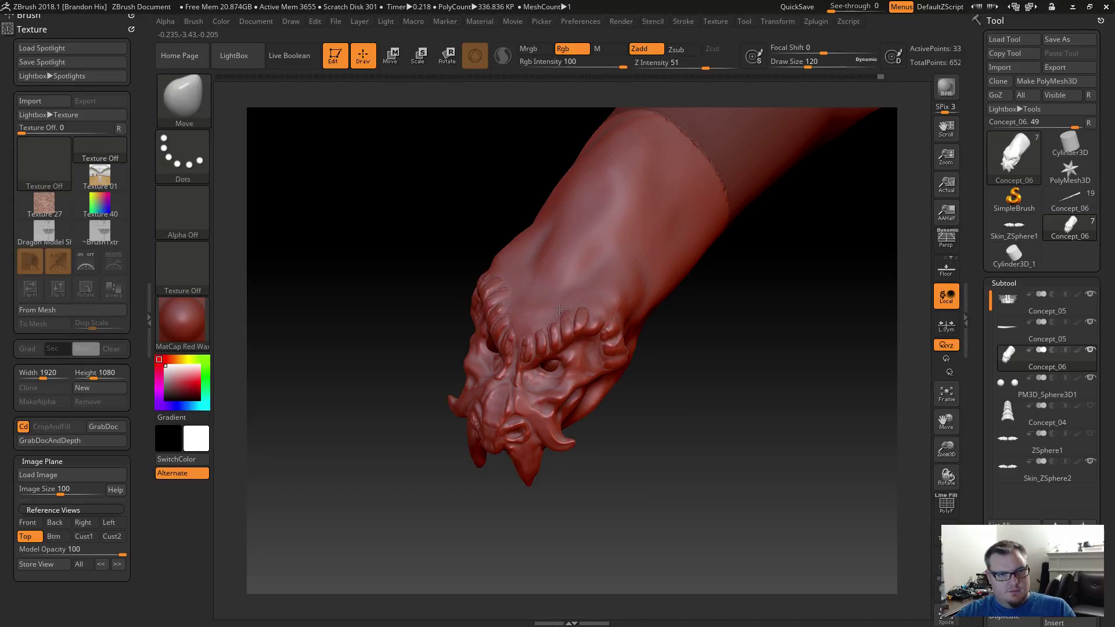
mouse_move(604, 343)
right_mouse_down()
mouse_move(691, 354)
mouse_move(635, 439)
mouse_move(647, 454)
mouse_move(642, 445)
right_mouse_up()
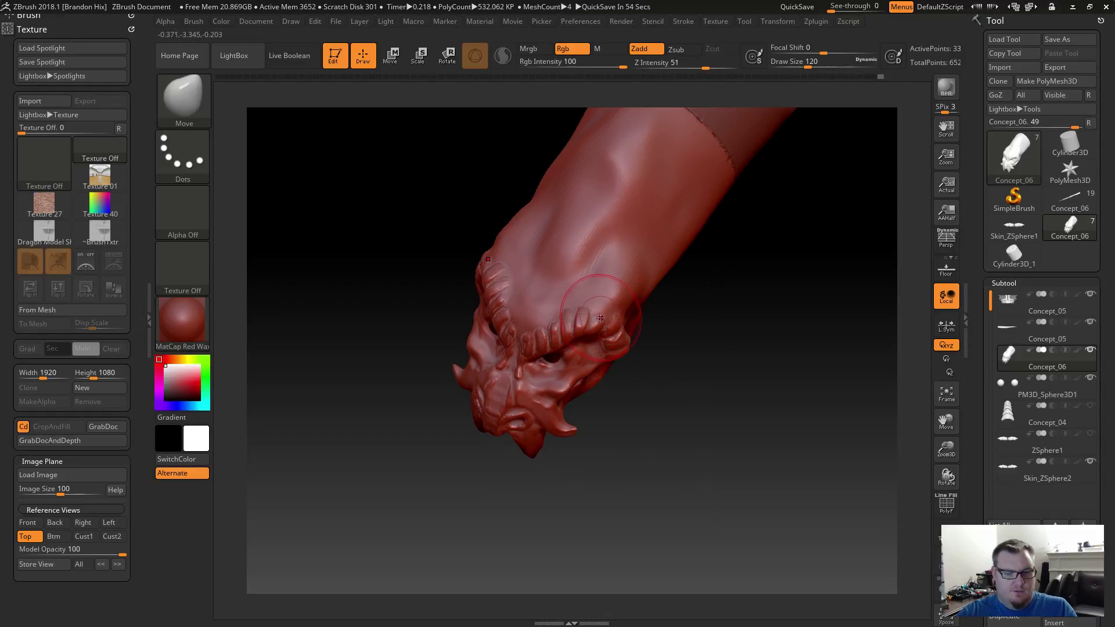
key("s")
left_click_drag(596, 318, 601, 318)
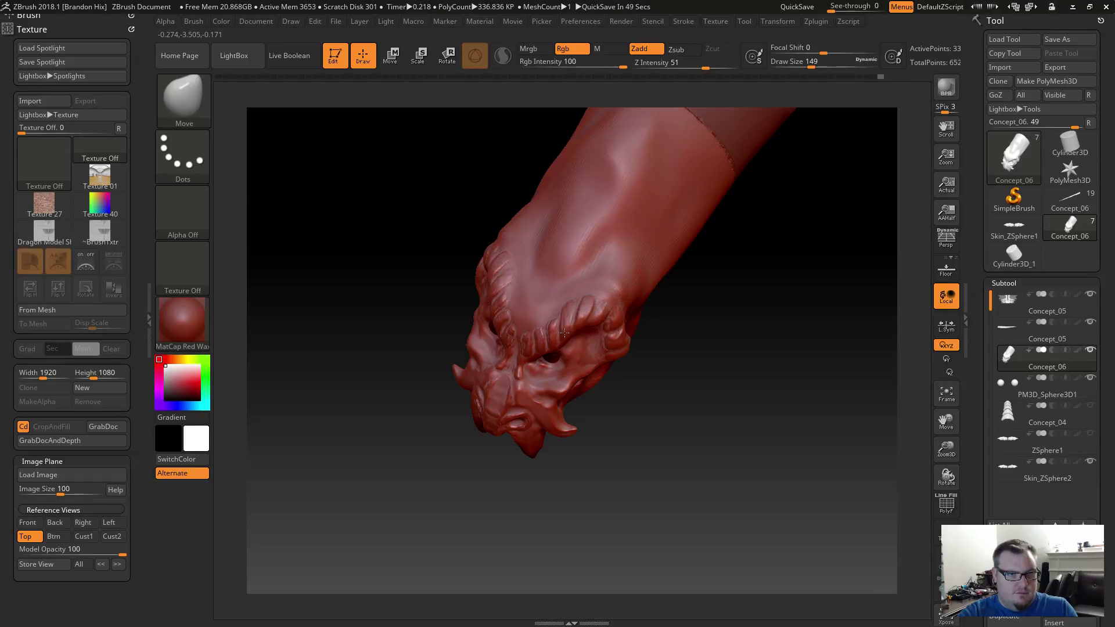
left_click_drag(573, 361, 578, 358)
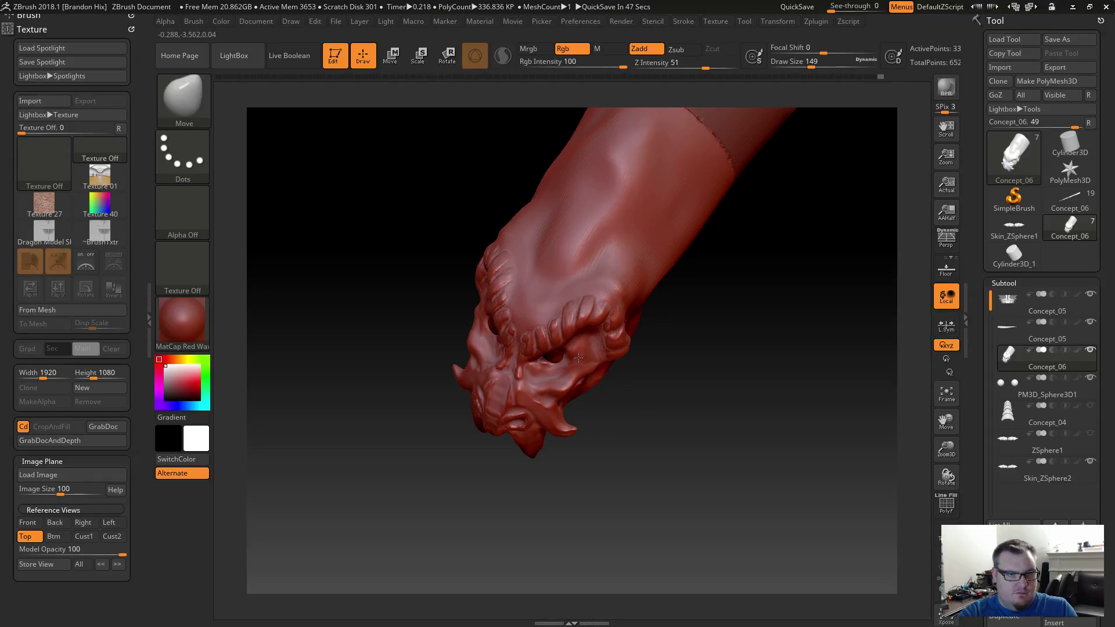
Carve back the upper edge of the eye socket beneath the brow using ClayBuildup at draw size 25.
left_click_drag(654, 456, 664, 391)
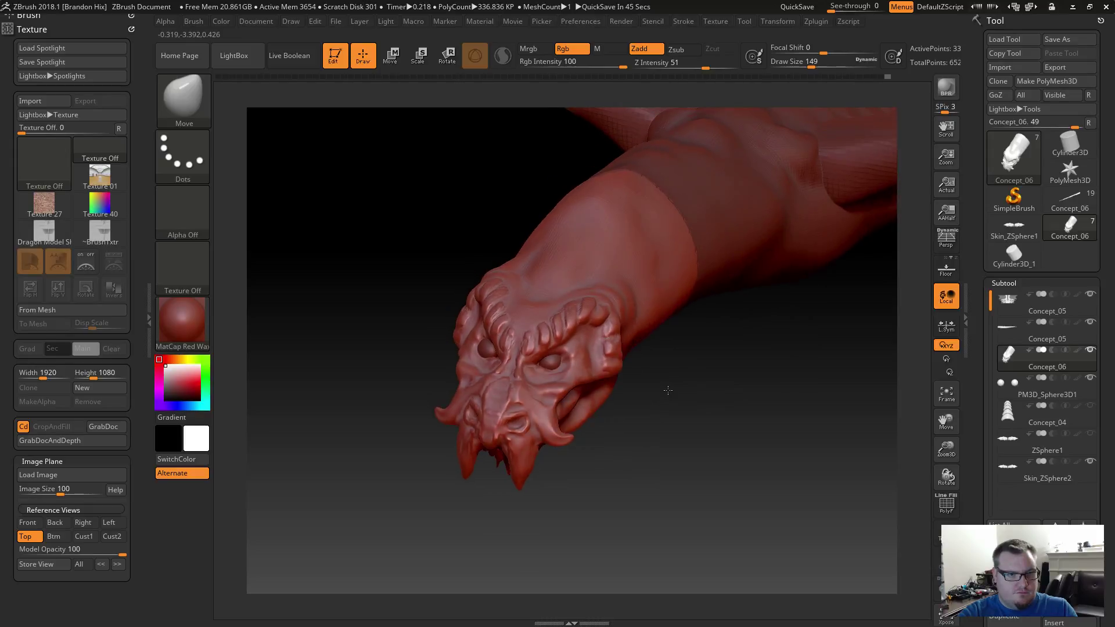
left_click_drag(666, 458, 651, 488)
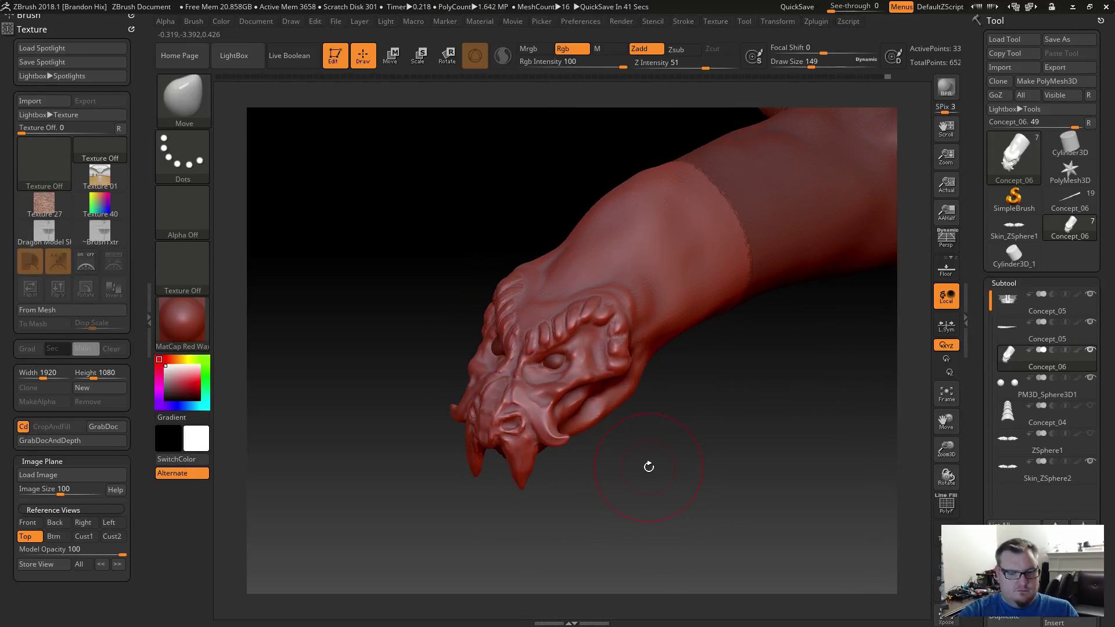
key("b")
key("c")
key("b")
key("s")
mouse_move(642, 458)
left_mouse_down()
mouse_move(625, 456)
mouse_move(607, 484)
mouse_move(585, 468)
mouse_move(720, 519)
left_mouse_up()
key("s")
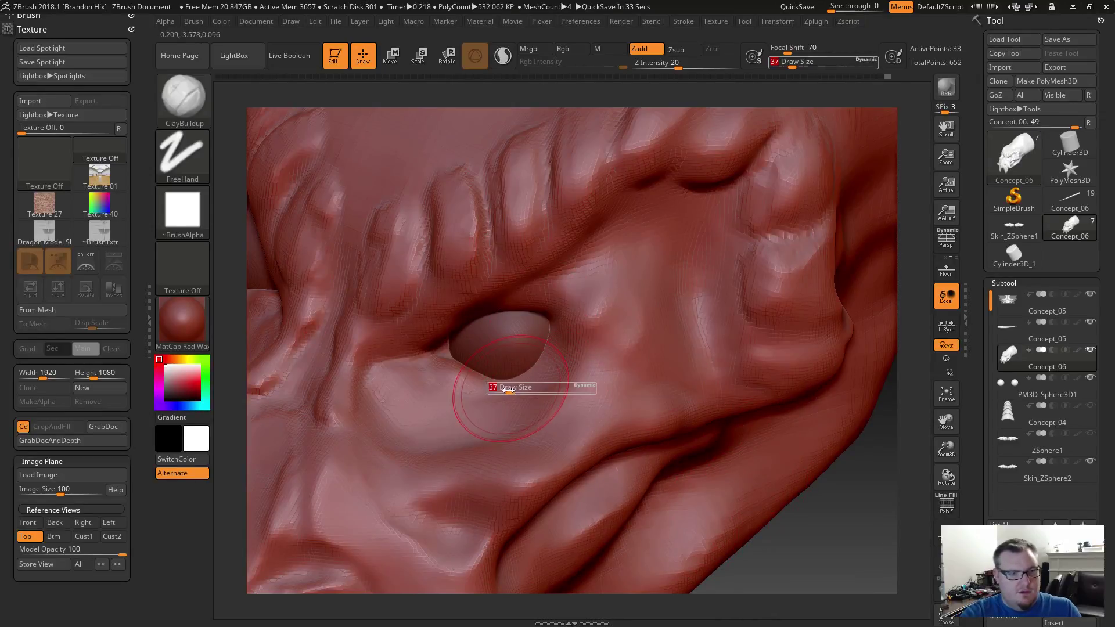
left_click_drag(504, 394, 499, 395)
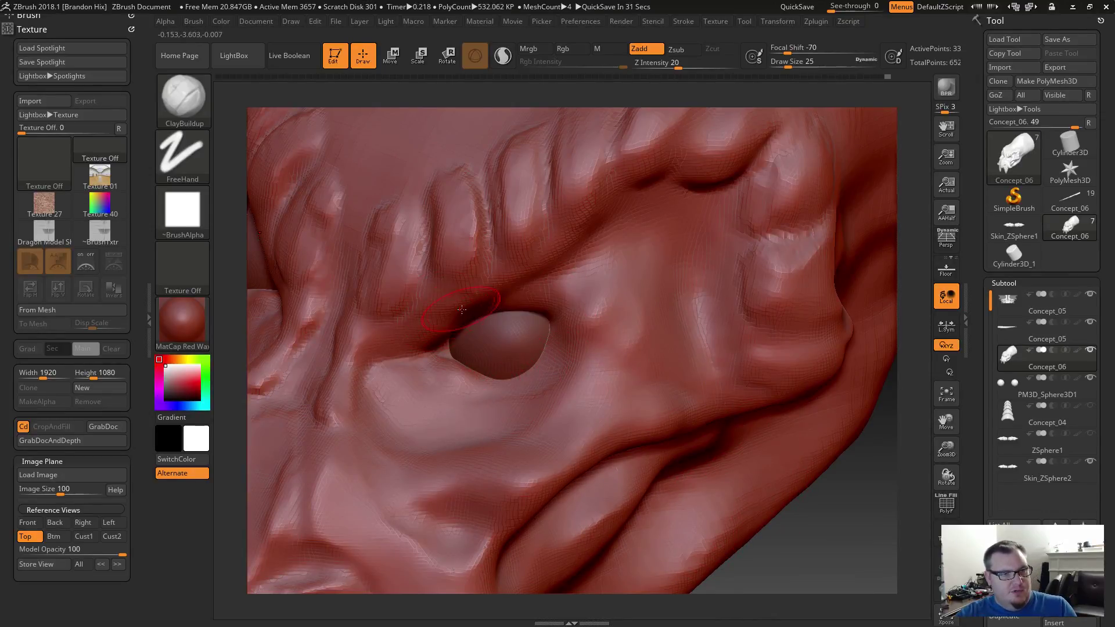
mouse_move(443, 322)
left_mouse_down("alt")
mouse_move(420, 347)
mouse_move(513, 288)
mouse_move(593, 263)
mouse_move(414, 336)
mouse_move(481, 285)
mouse_move(576, 251)
left_mouse_up("alt")
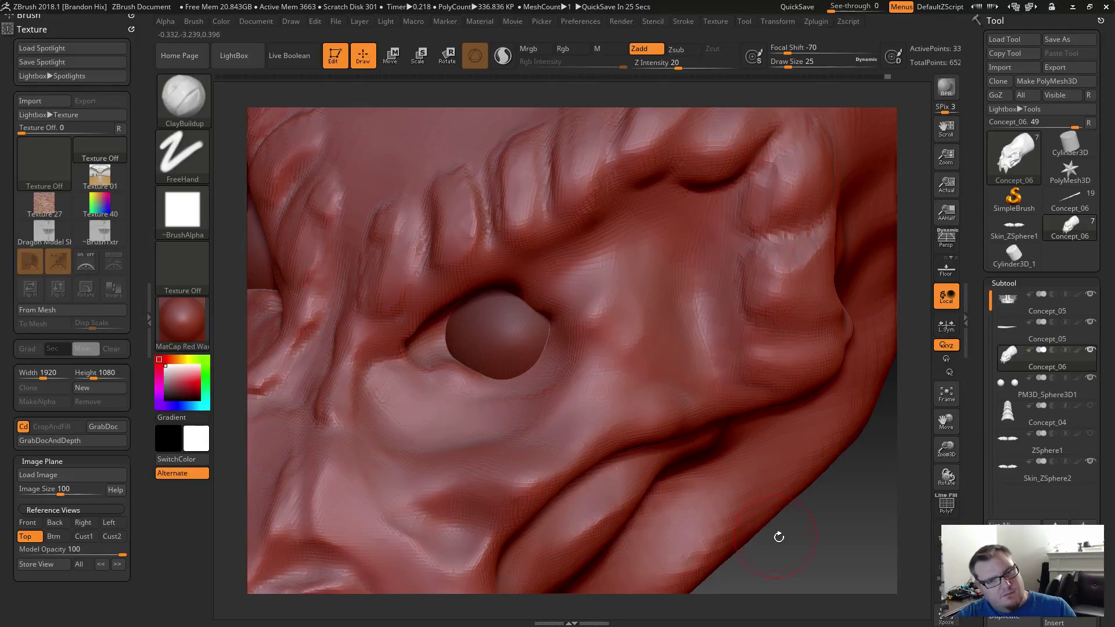
Build up a fold above the eye toward the temple, then carve and smooth a recess beneath it.
mouse_move(779, 536)
left_mouse_down()
mouse_move(465, 278)
mouse_move(405, 322)
left_mouse_up()
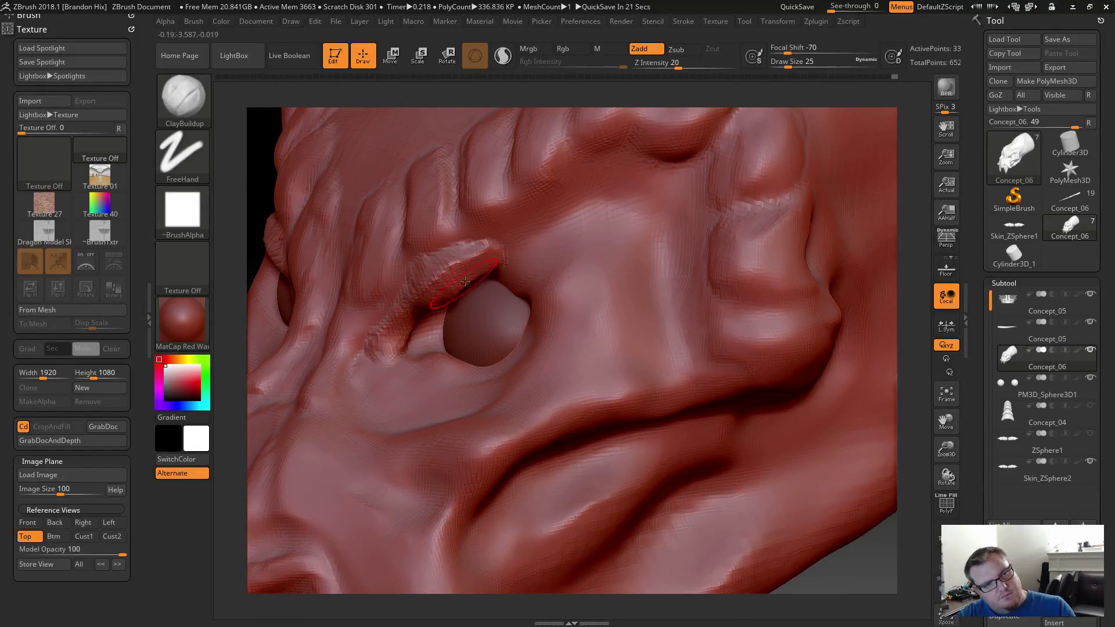
left_click_drag(465, 281, 658, 204)
left_click_drag(502, 298, 634, 249, "alt")
mouse_move(584, 275)
left_mouse_down("shift")
mouse_move(604, 250)
mouse_move(465, 291)
mouse_move(575, 221)
mouse_move(473, 291)
left_mouse_up("shift")
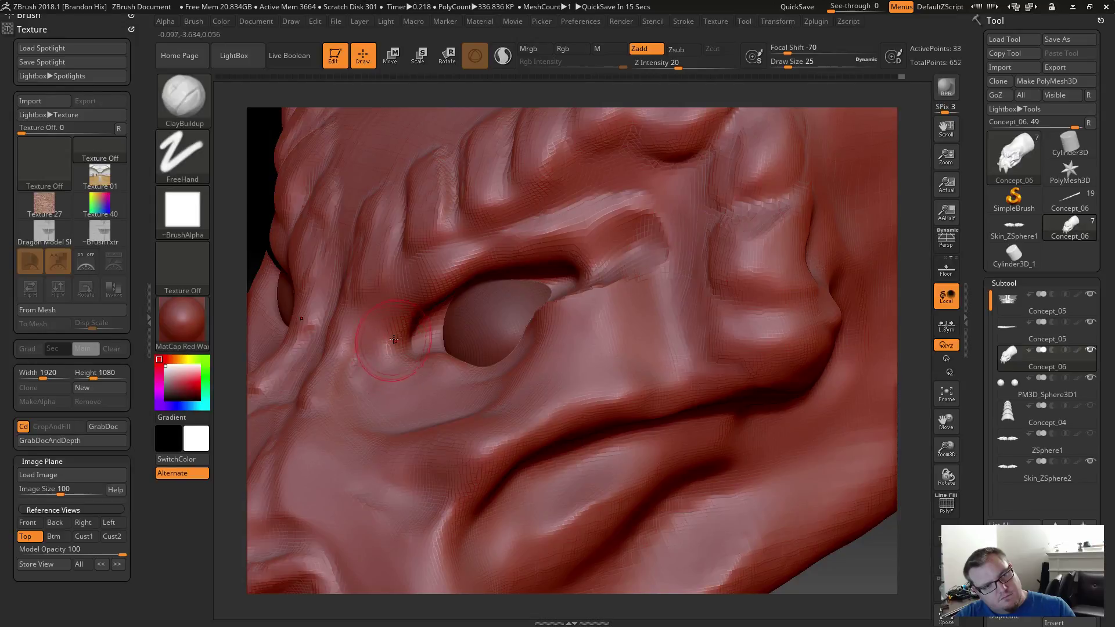
Add clay around the inner and outer eye corners and smooth it into the surrounding socket.
mouse_move(397, 337)
left_mouse_down()
mouse_move(372, 379)
mouse_move(384, 394)
left_mouse_up()
left_click_drag(435, 328, 436, 343)
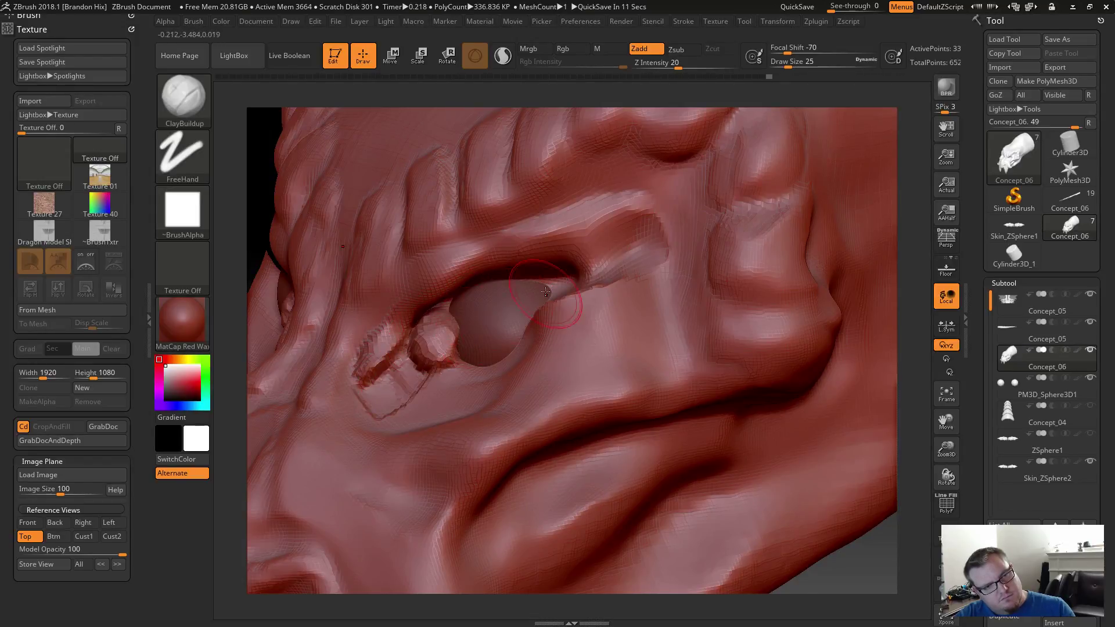
mouse_move(549, 290)
left_mouse_down()
mouse_move(578, 296)
mouse_move(507, 271)
mouse_move(432, 334)
left_mouse_up()
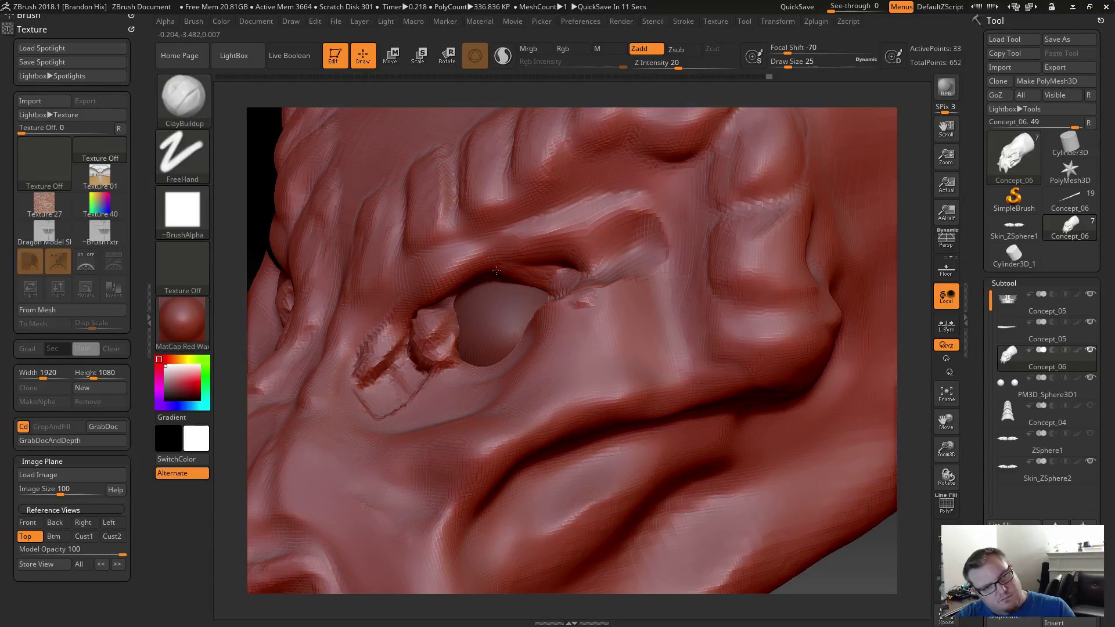
mouse_move(497, 271)
left_mouse_down()
mouse_move(432, 306)
mouse_move(567, 272)
mouse_move(580, 295)
left_mouse_up()
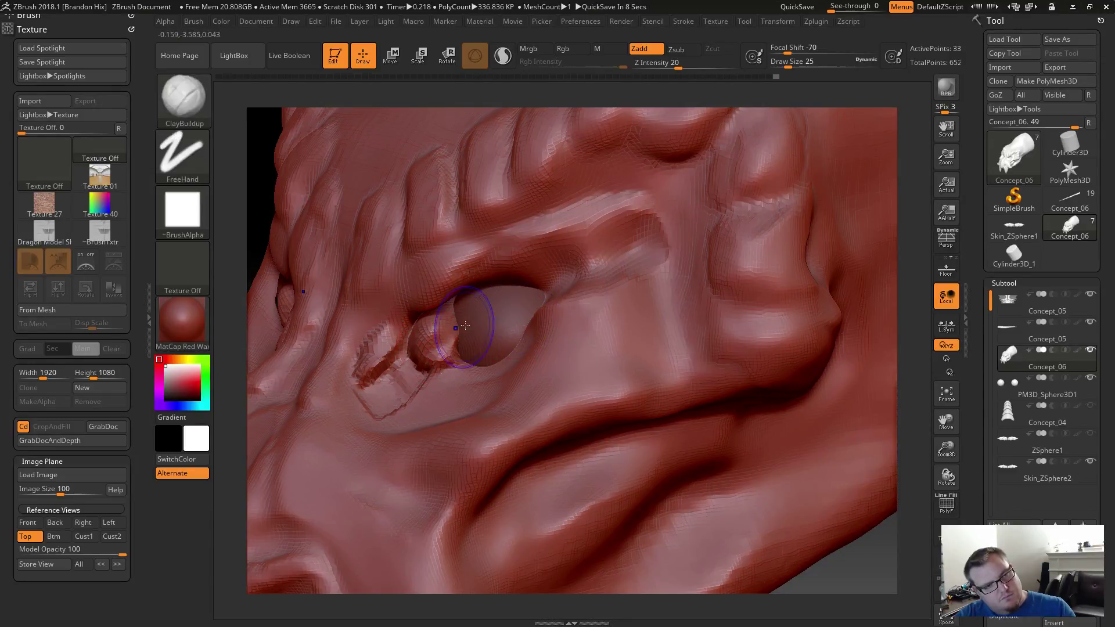
mouse_move(464, 326)
left_mouse_down("shift")
mouse_move(401, 371)
mouse_move(430, 354)
mouse_move(434, 326)
mouse_move(420, 361)
mouse_move(439, 326)
mouse_move(426, 362)
mouse_move(402, 338)
left_mouse_up("shift")
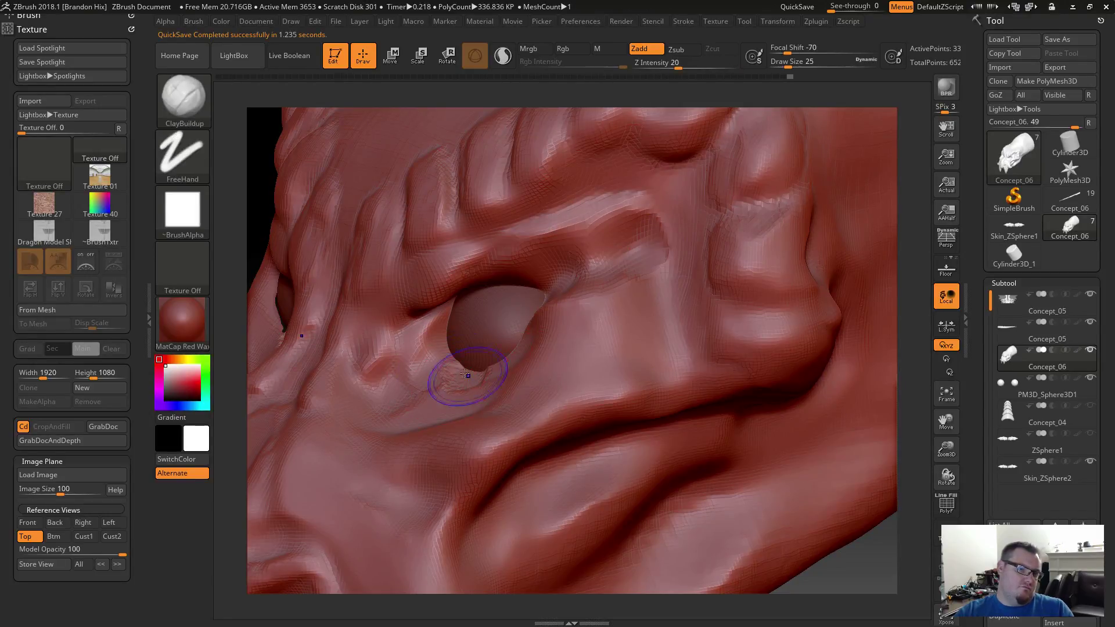
Build up the lower eyelid using ClayBuildup at draw size 16 and smooth it toward the inner corner.
mouse_move(853, 562)
left_mouse_down()
mouse_move(552, 348)
mouse_move(485, 354)
left_mouse_up()
key("s")
mouse_move(414, 374)
left_mouse_down()
mouse_move(487, 350)
mouse_move(482, 367)
mouse_move(526, 356)
left_mouse_up()
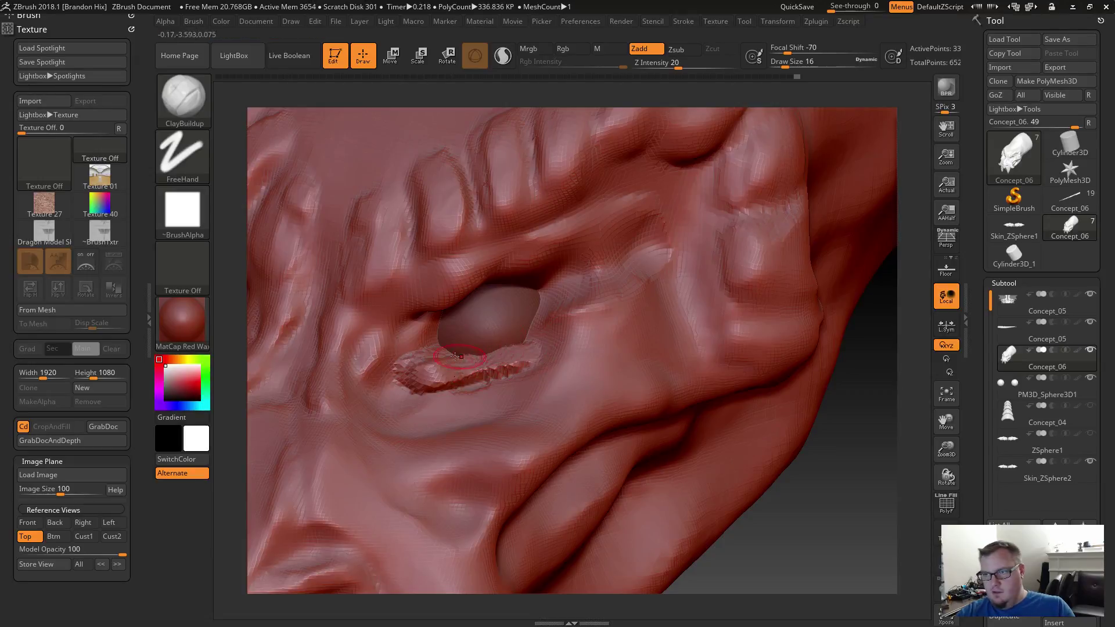
mouse_move(396, 365)
left_mouse_down()
mouse_move(378, 375)
mouse_move(418, 380)
mouse_move(371, 388)
mouse_move(500, 354)
mouse_move(463, 387)
left_mouse_up()
left_click_drag(372, 389, 414, 385, "shift")
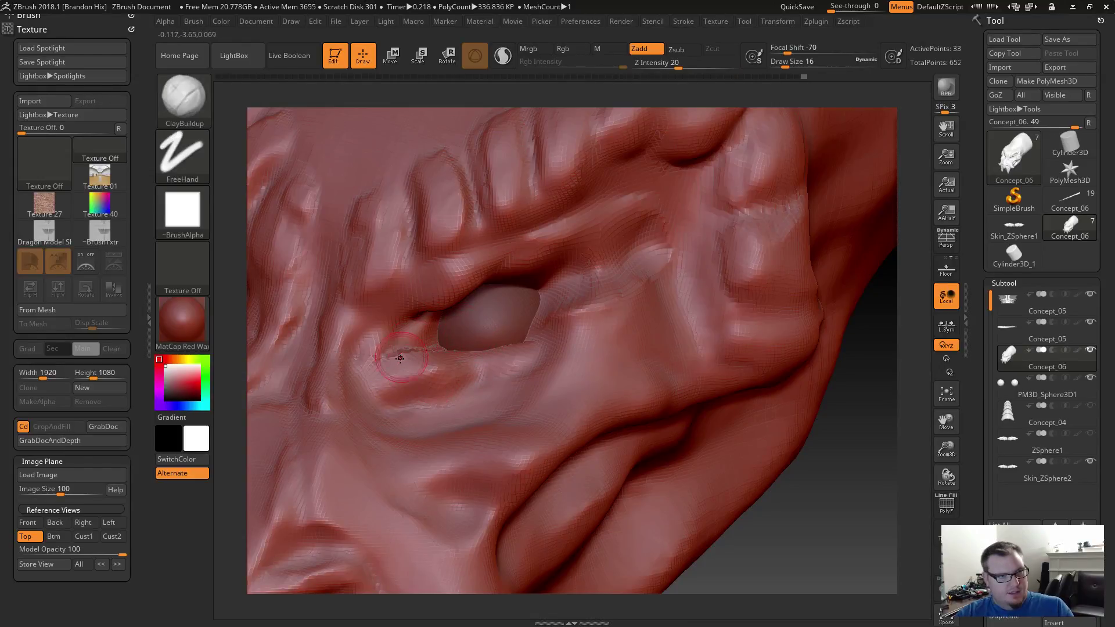
Sculpt the inner eye corner, the upper eyelid and curved skin folds sweeping from the outer corner toward the temple.
left_click_drag(386, 339, 410, 322)
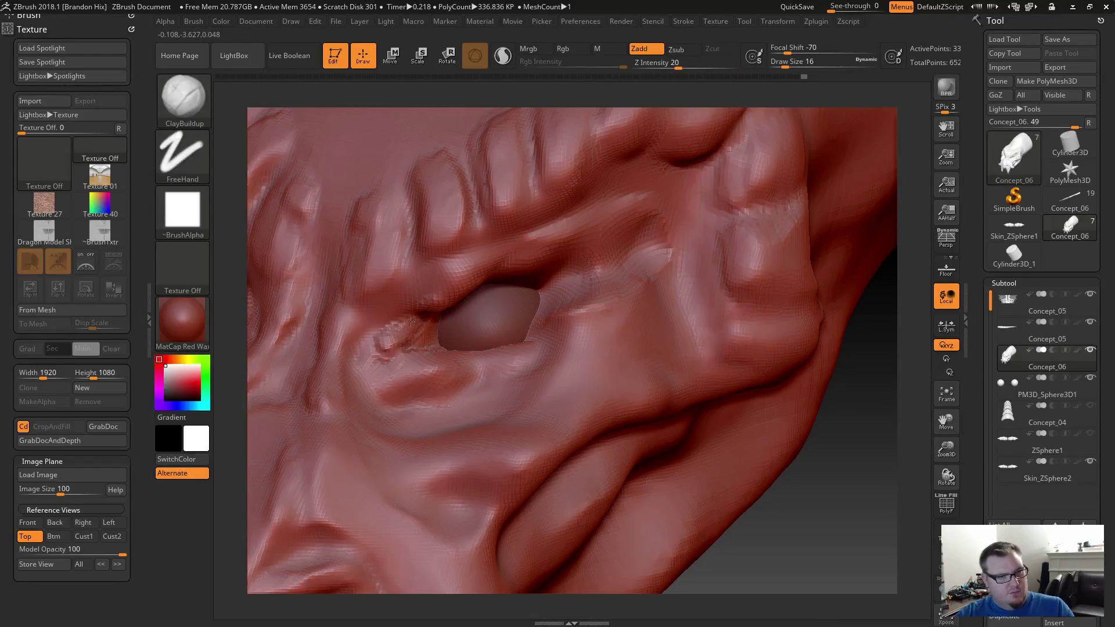
mouse_move(526, 264)
left_mouse_down()
mouse_move(464, 273)
mouse_move(575, 247)
mouse_move(599, 256)
mouse_move(556, 251)
mouse_move(564, 273)
mouse_move(648, 247)
mouse_move(659, 218)
left_mouse_up()
left_click_drag(541, 303, 642, 238)
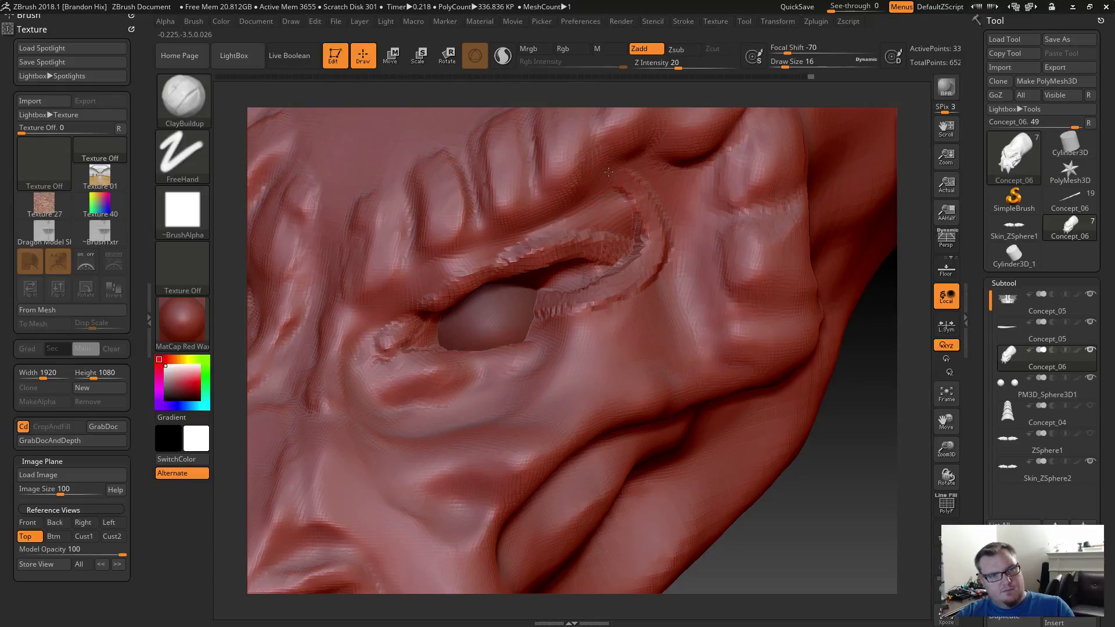
left_click_drag(519, 352, 703, 246)
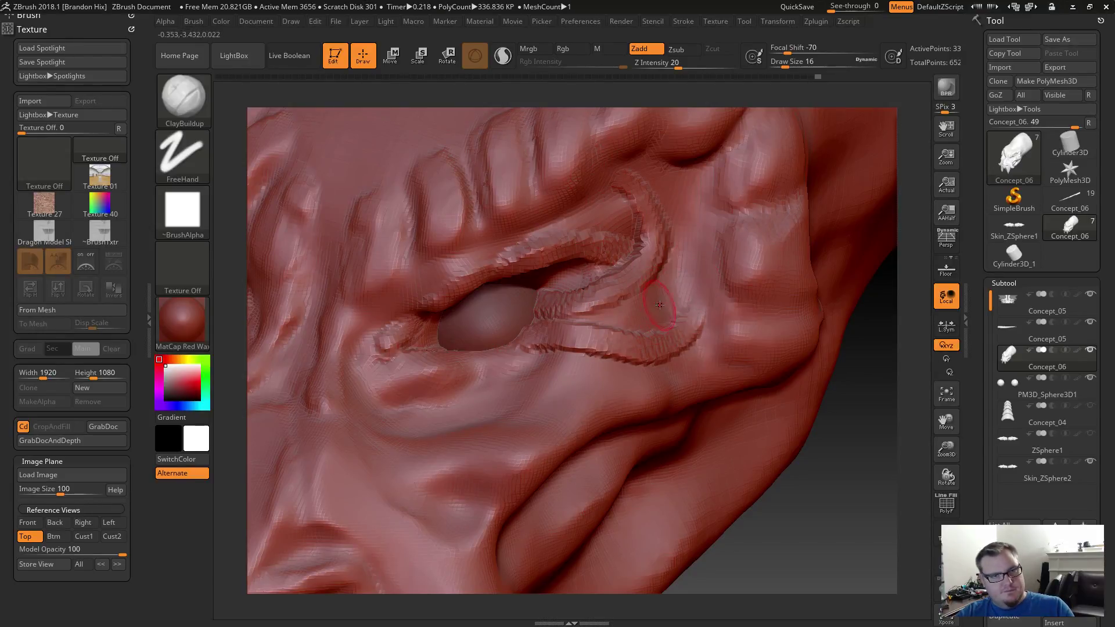
left_click_drag(685, 276, 582, 334)
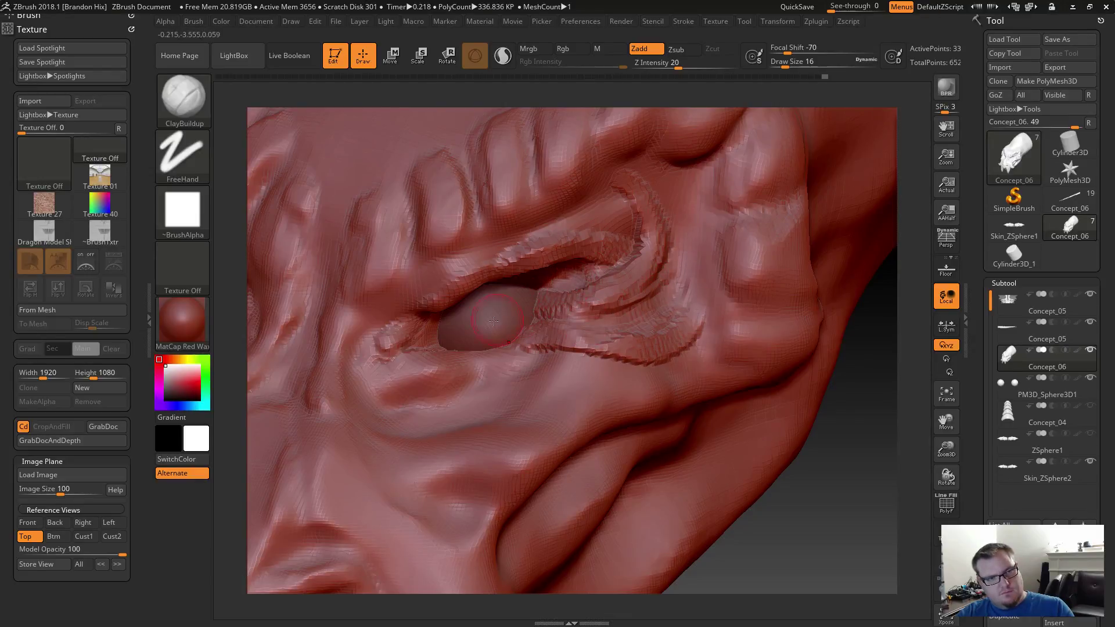
Smooth the area above the eye and build up the upper eyelid rim with ClayBuildup from outer to inner corner.
mouse_move(555, 280)
left_mouse_down()
mouse_move(445, 298)
mouse_move(429, 313)
mouse_move(494, 280)
mouse_move(569, 281)
mouse_move(490, 279)
left_mouse_up()
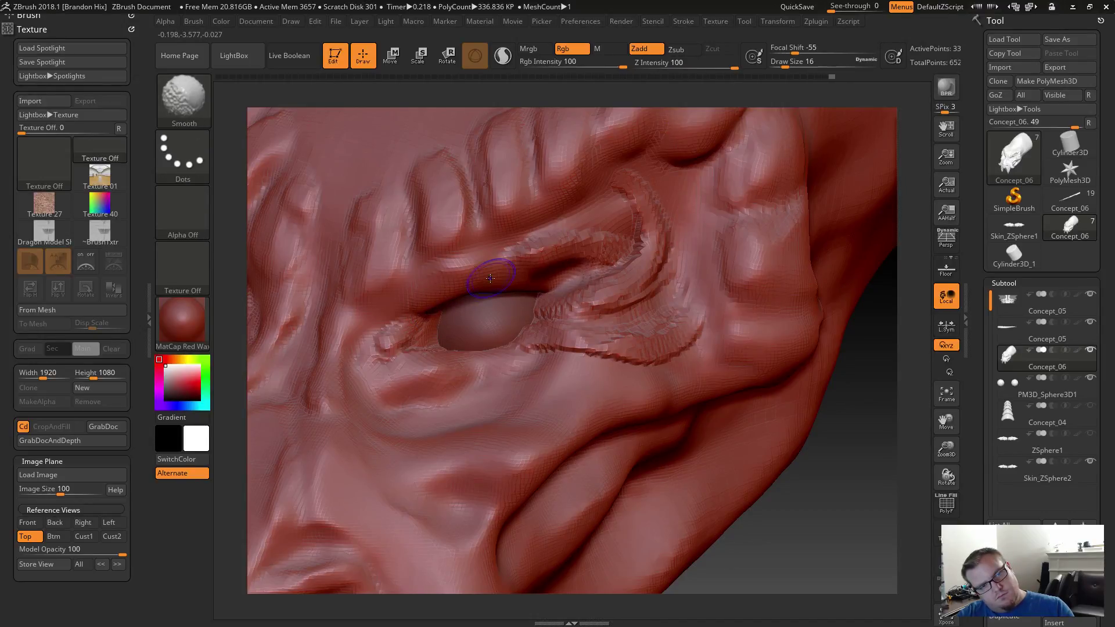
left_click_drag(776, 519, 677, 434)
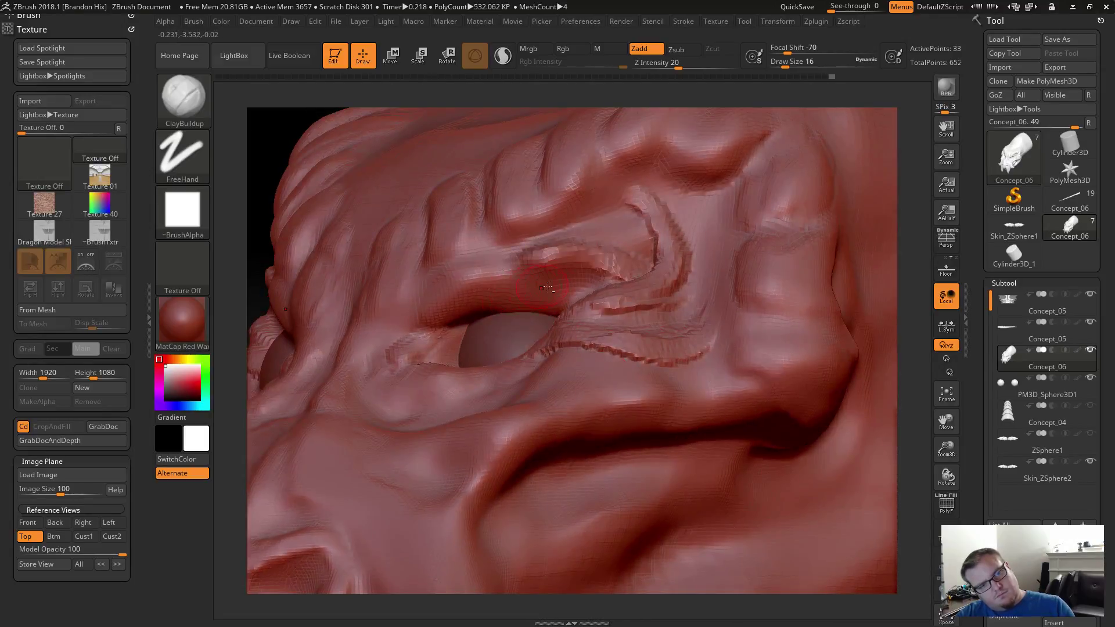
mouse_move(518, 295)
left_mouse_down()
mouse_move(421, 343)
mouse_move(552, 286)
mouse_move(526, 288)
left_mouse_up()
left_click_drag(447, 333, 417, 345)
left_click_drag(547, 298, 508, 289)
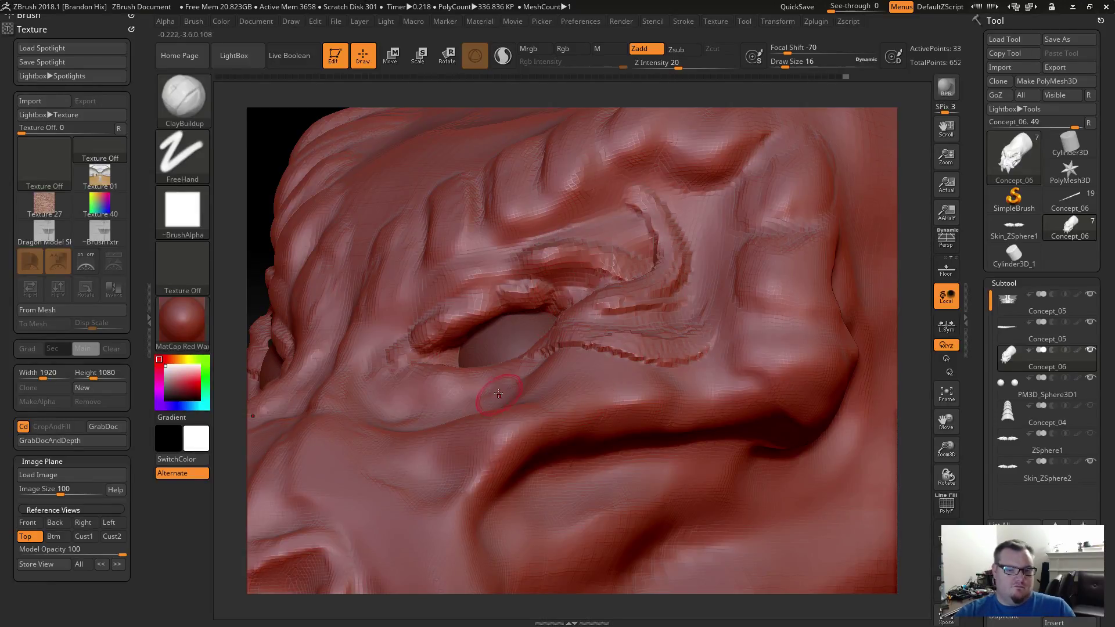
Flatten the built-up upper eyelid rim along its full length using the Flatten brush.
key("b")
key("f")
key("l")
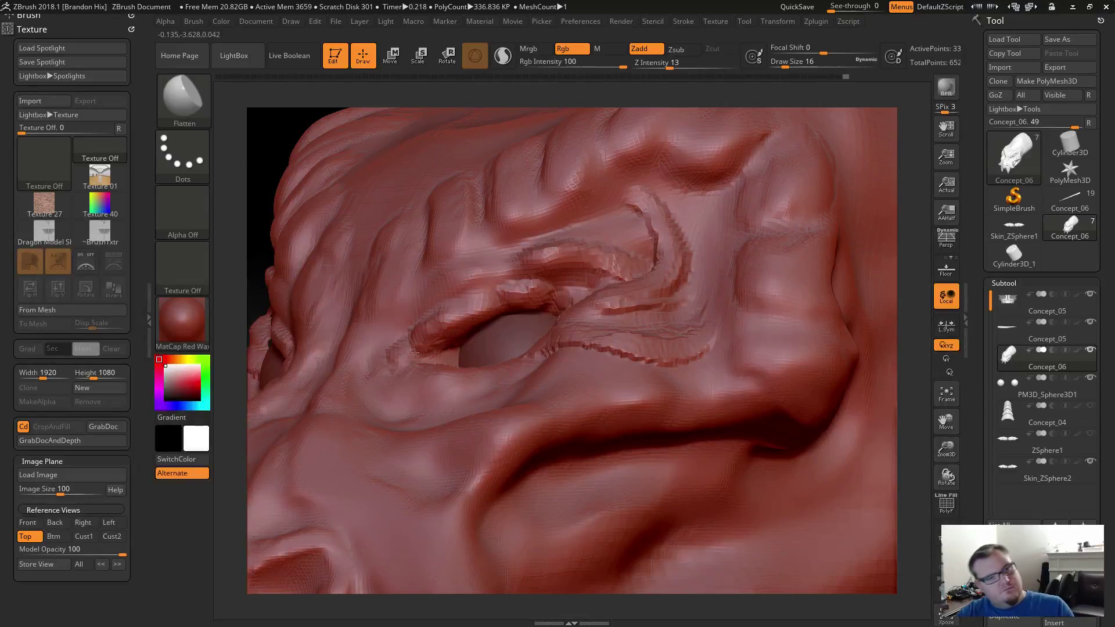
left_click_drag(520, 302, 595, 292)
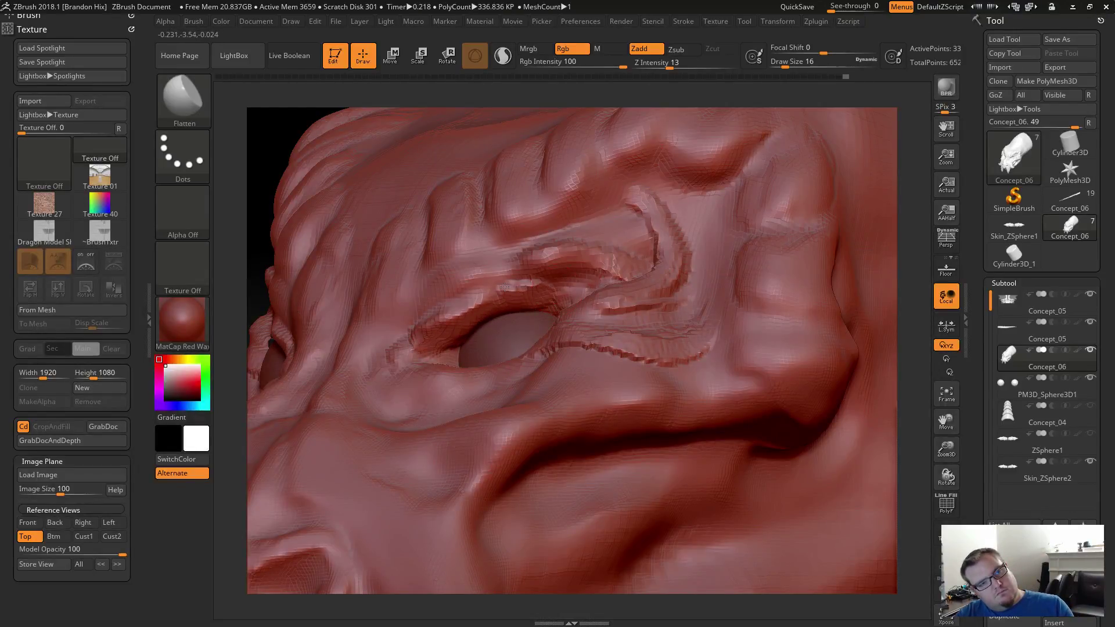
left_click_drag(432, 329, 531, 293)
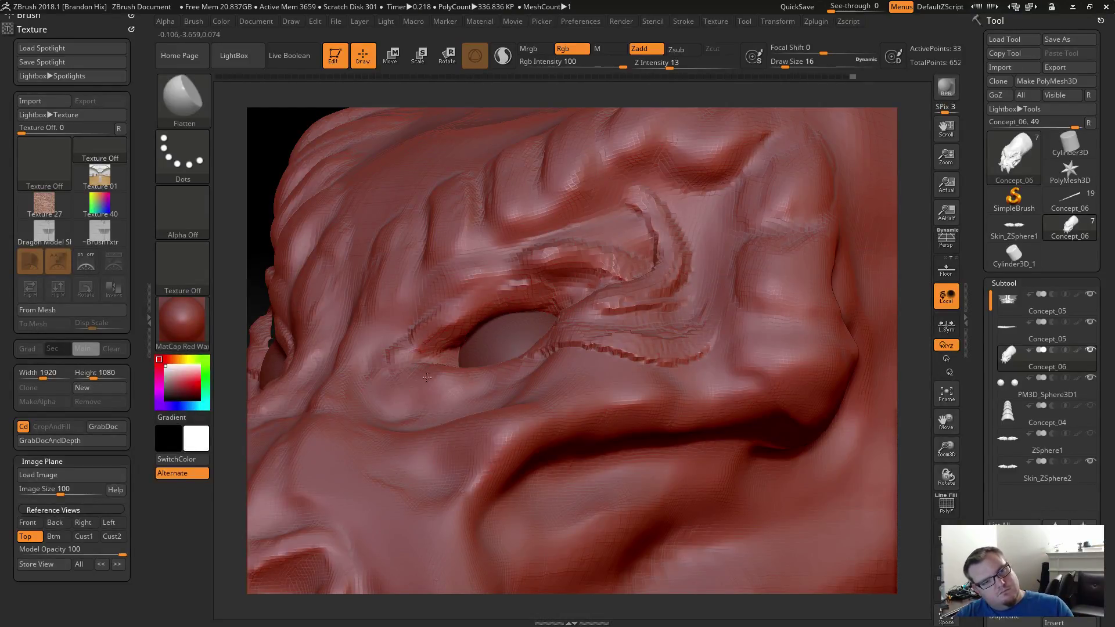
Smooth the rough skin folds beyond the outer eye corner and flatten the fold above the eye.
left_click_drag(552, 361, 668, 362, "shift")
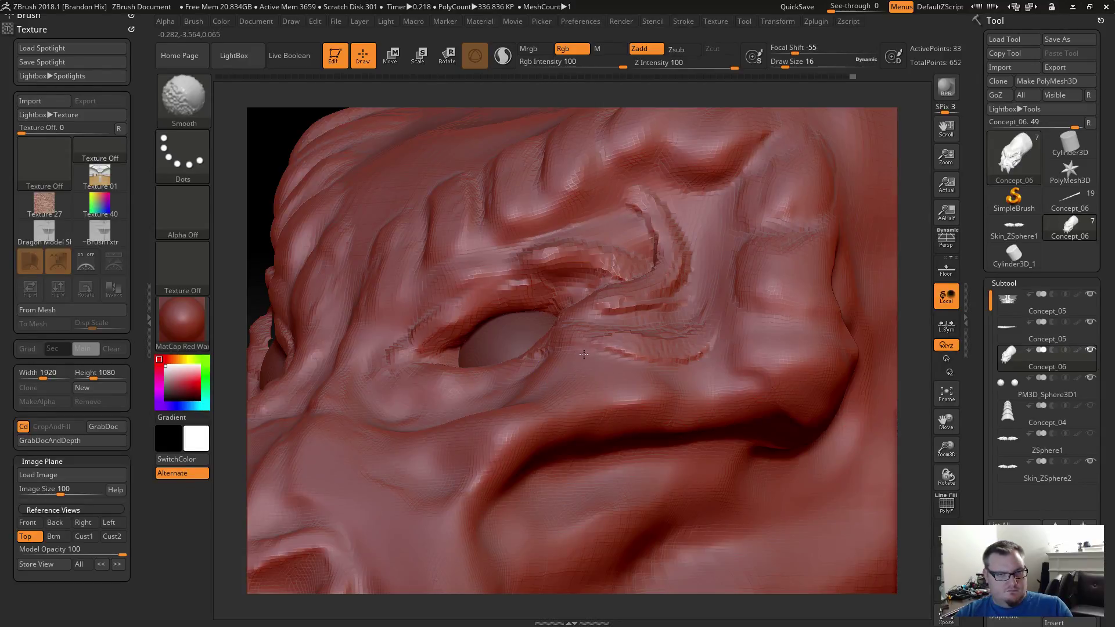
left_click_drag(593, 351, 665, 359, "shift")
left_click_drag(574, 308, 684, 295, "shift")
mouse_move(587, 278)
left_mouse_down("shift")
mouse_move(657, 249)
mouse_move(652, 267)
left_mouse_up("shift")
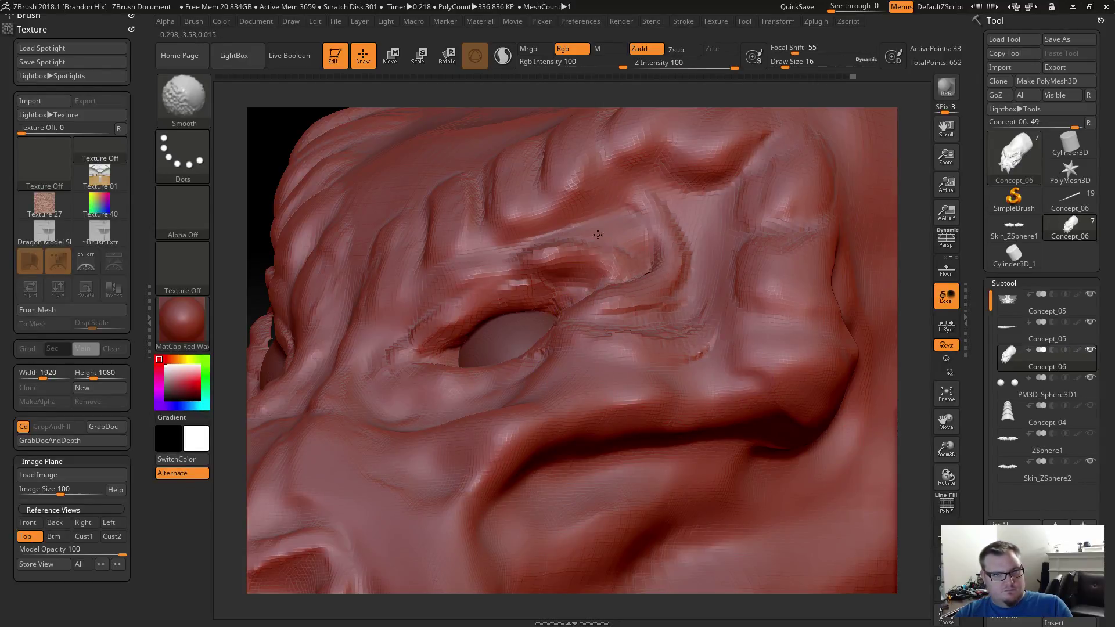
left_click_drag(549, 258, 653, 273, "shift")
mouse_move(560, 254)
left_mouse_down()
mouse_move(584, 247)
mouse_move(667, 269)
left_mouse_up()
left_click_drag(624, 221, 618, 256)
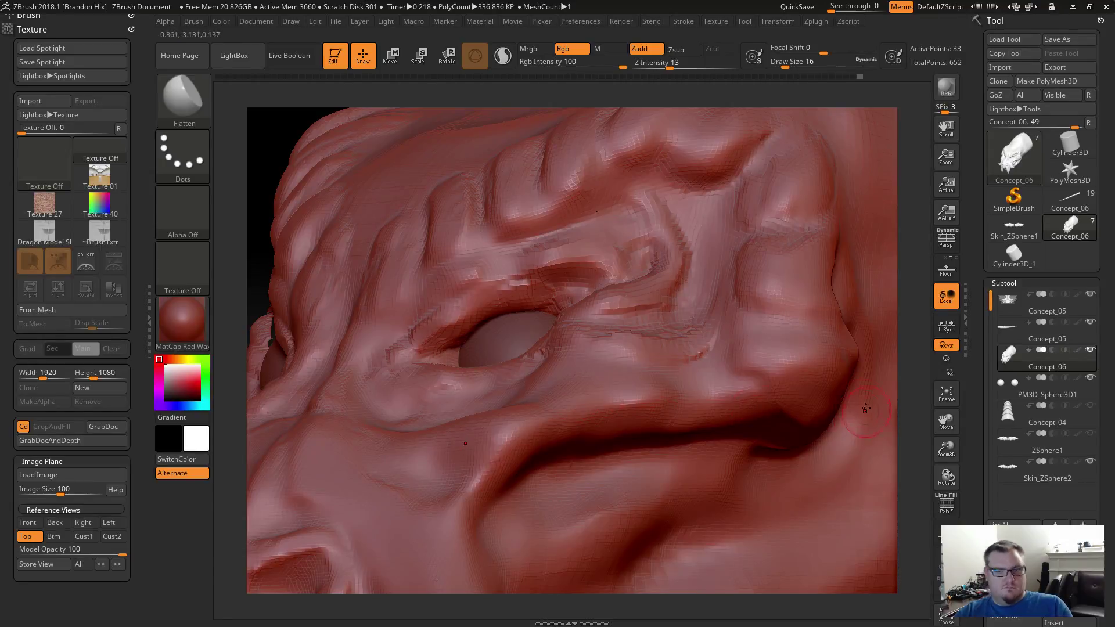
Flatten the lower eyelid rim and the fold running from the outer eye corner toward the temple.
left_click_drag(913, 410, 753, 394)
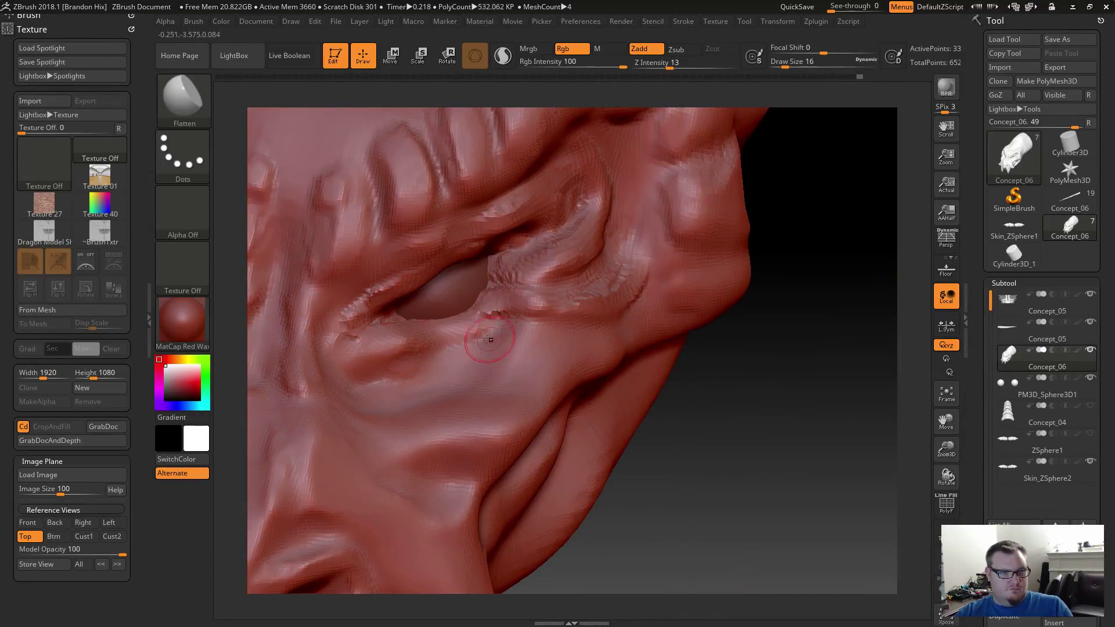
left_click_drag(420, 324, 486, 303)
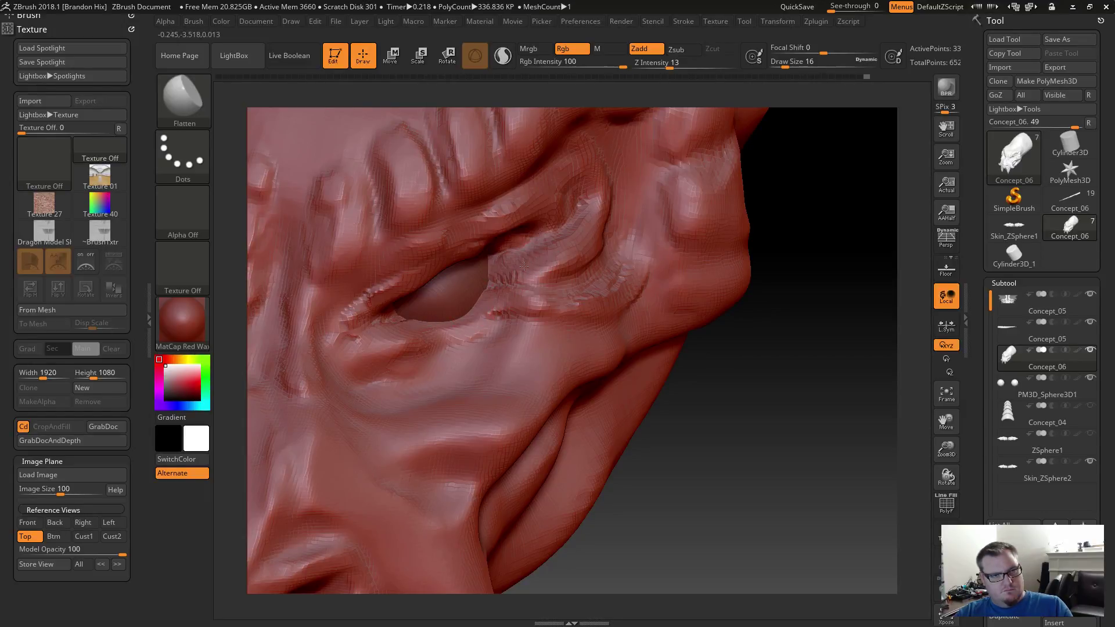
left_click_drag(504, 303, 575, 306)
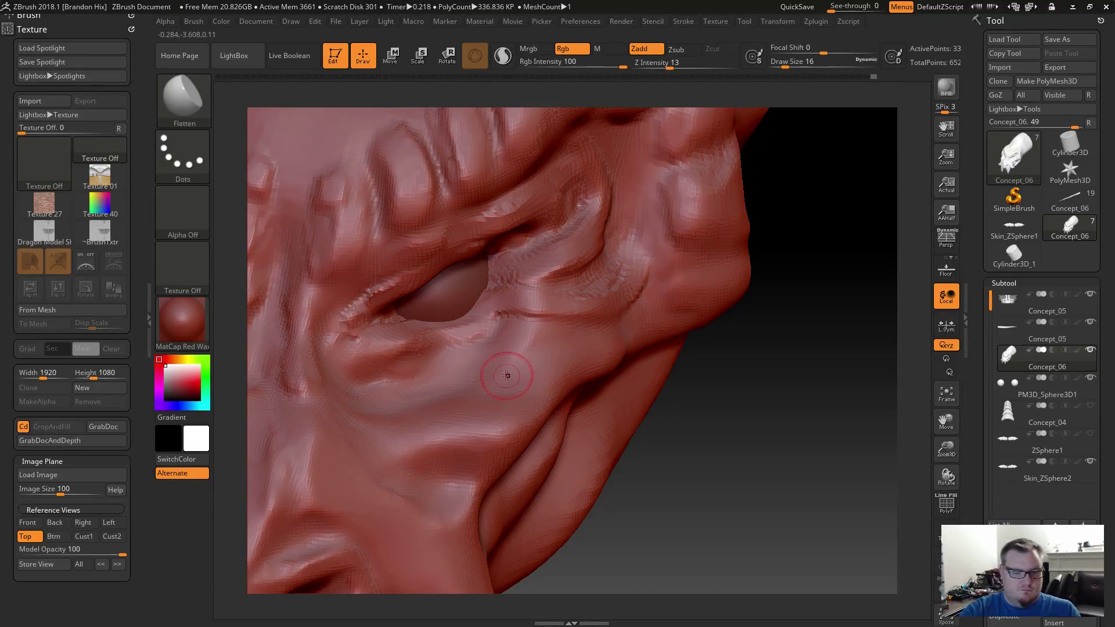
Sculpt a crease beneath the lower eyelid's outer half with ClayBuildup and soften it by smoothing.
key("b")
key("c")
key("b")
mouse_move(493, 339)
left_mouse_down()
mouse_move(549, 338)
mouse_move(500, 333)
mouse_move(445, 355)
mouse_move(561, 336)
left_mouse_up()
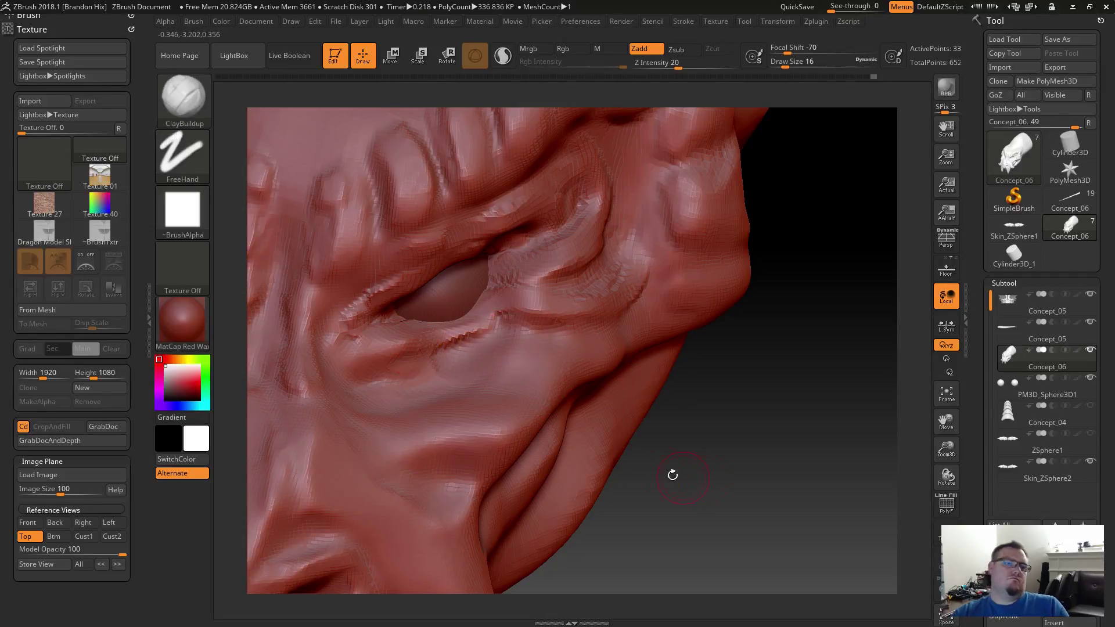
left_click_drag(433, 353, 491, 330, "shift")
mouse_move(808, 447)
left_mouse_down()
mouse_move(697, 471)
mouse_move(720, 483)
left_mouse_up()
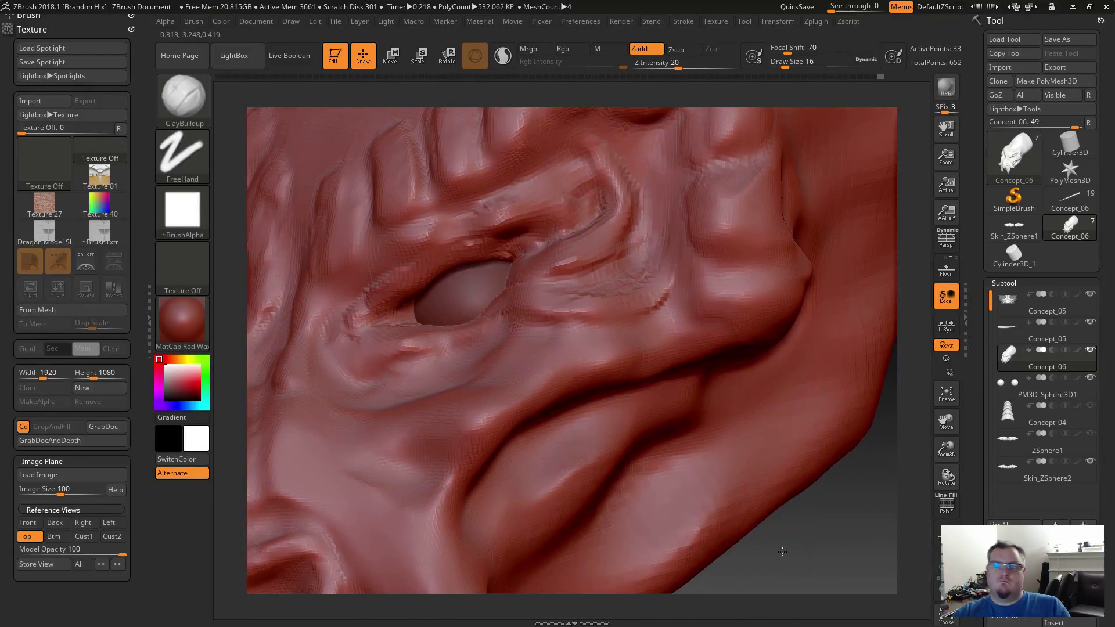
Smooth the cheek surface between the nostril and the eye.
left_click_drag(736, 535, 821, 465)
mouse_move(740, 514)
left_mouse_down()
mouse_move(771, 516)
mouse_move(738, 539)
mouse_move(633, 470)
left_mouse_up()
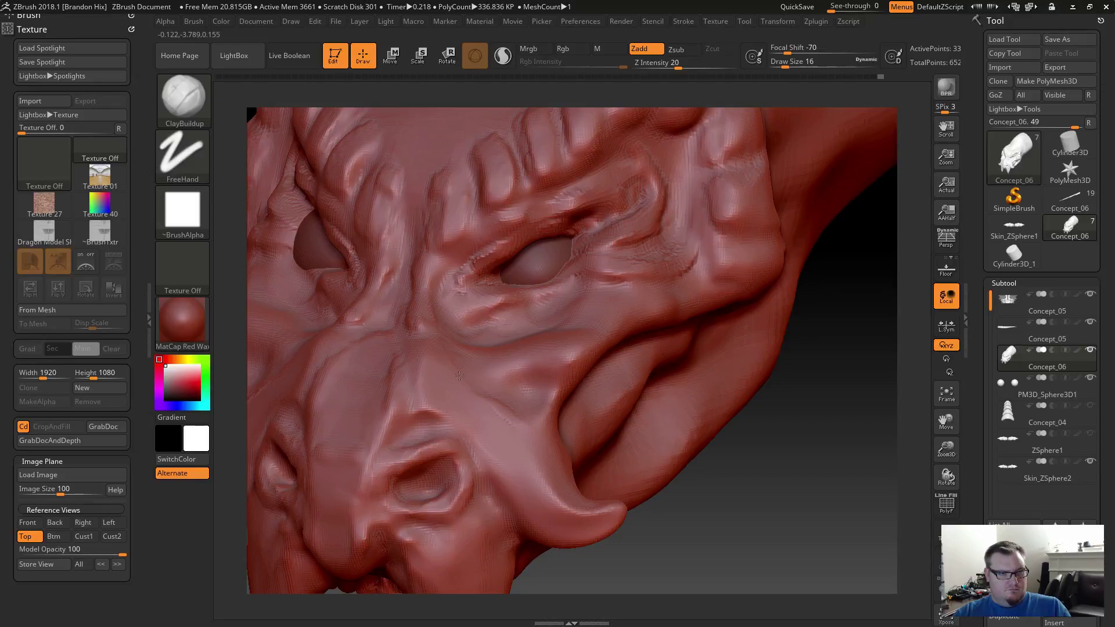
key("shift")
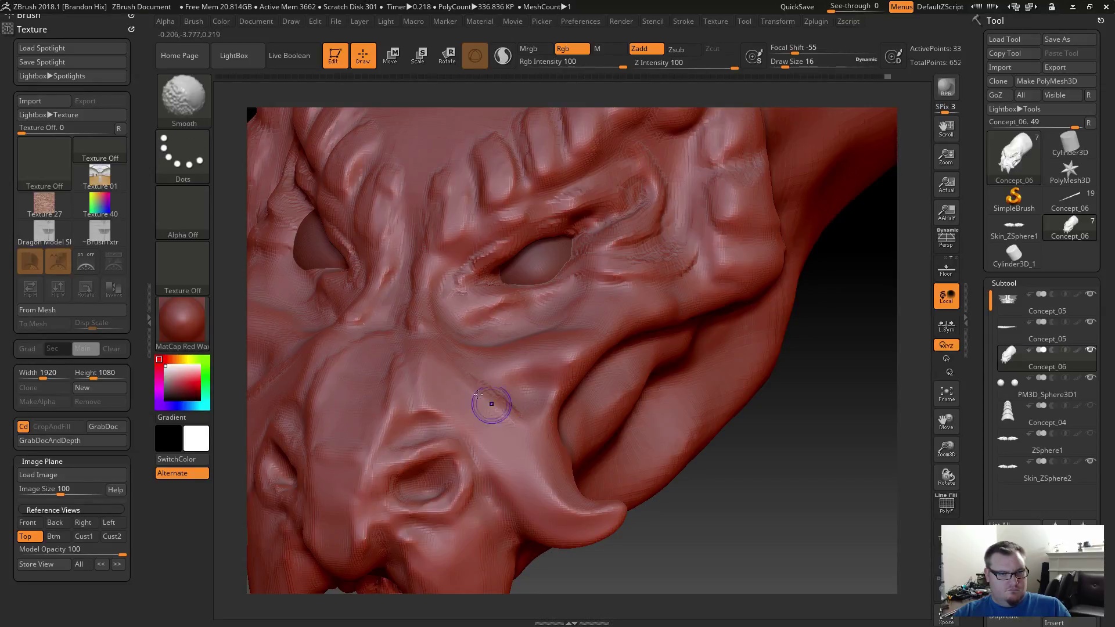
mouse_move(460, 377)
left_mouse_down("shift")
mouse_move(461, 366)
mouse_move(509, 396)
mouse_move(511, 383)
left_mouse_up("shift")
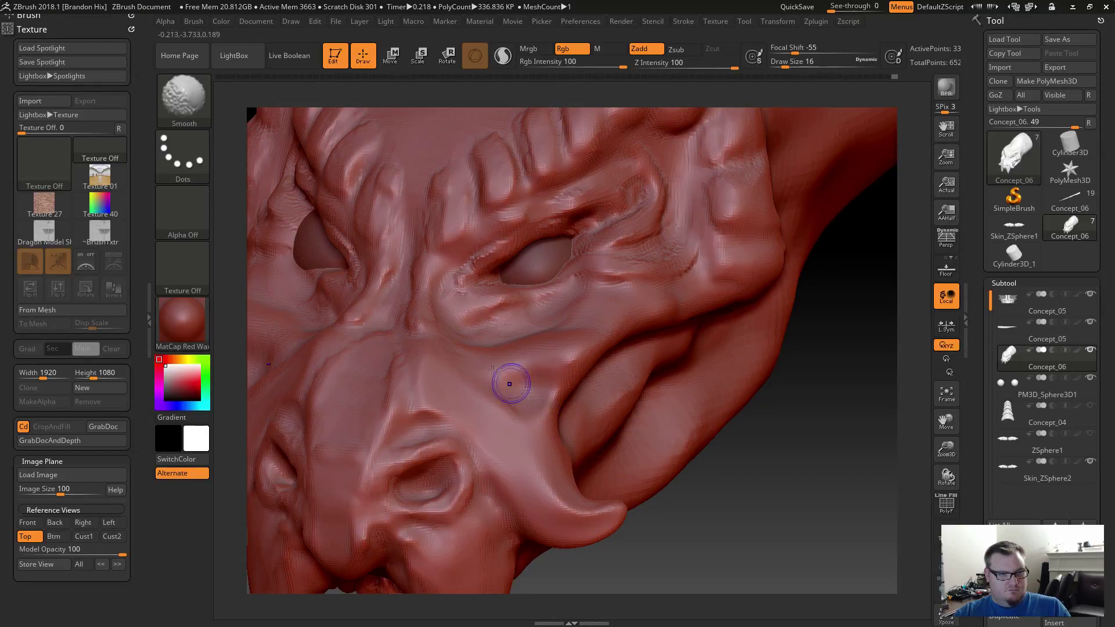
key("shift")
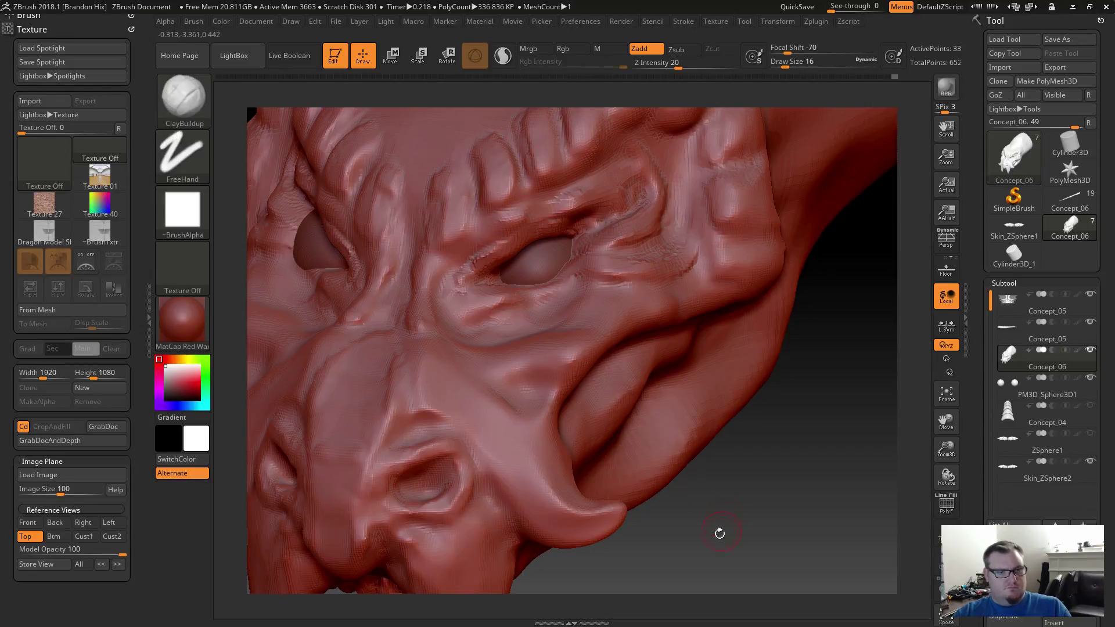
Build up skin folds radiating from the outer eye corner toward the temple and smooth them.
mouse_move(720, 531)
left_mouse_down()
mouse_move(694, 550)
mouse_move(720, 508)
left_mouse_up()
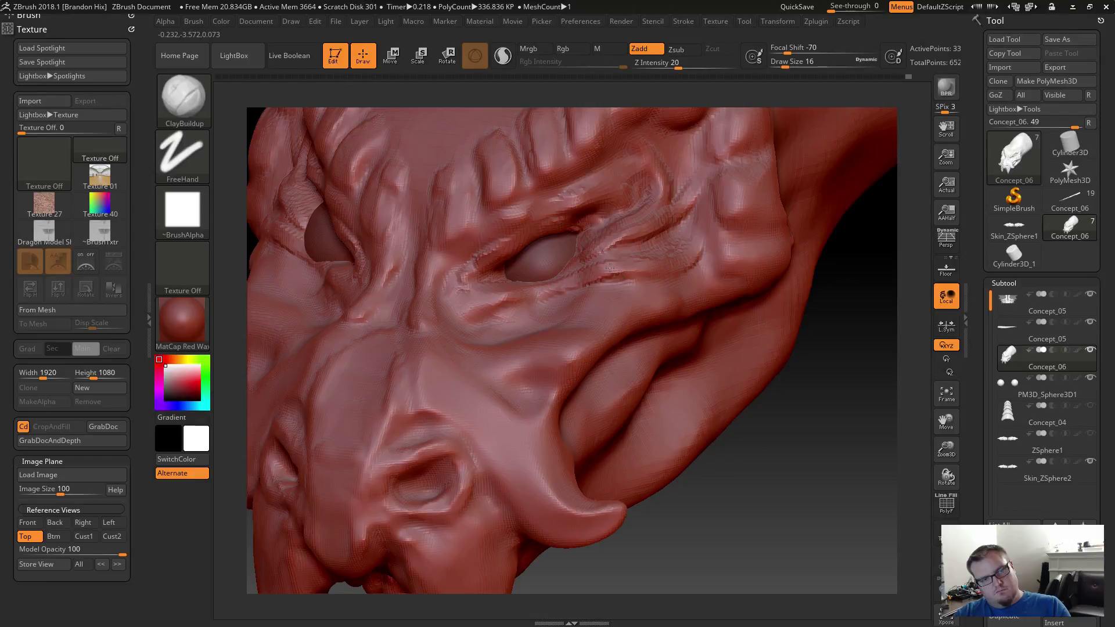
key("shift")
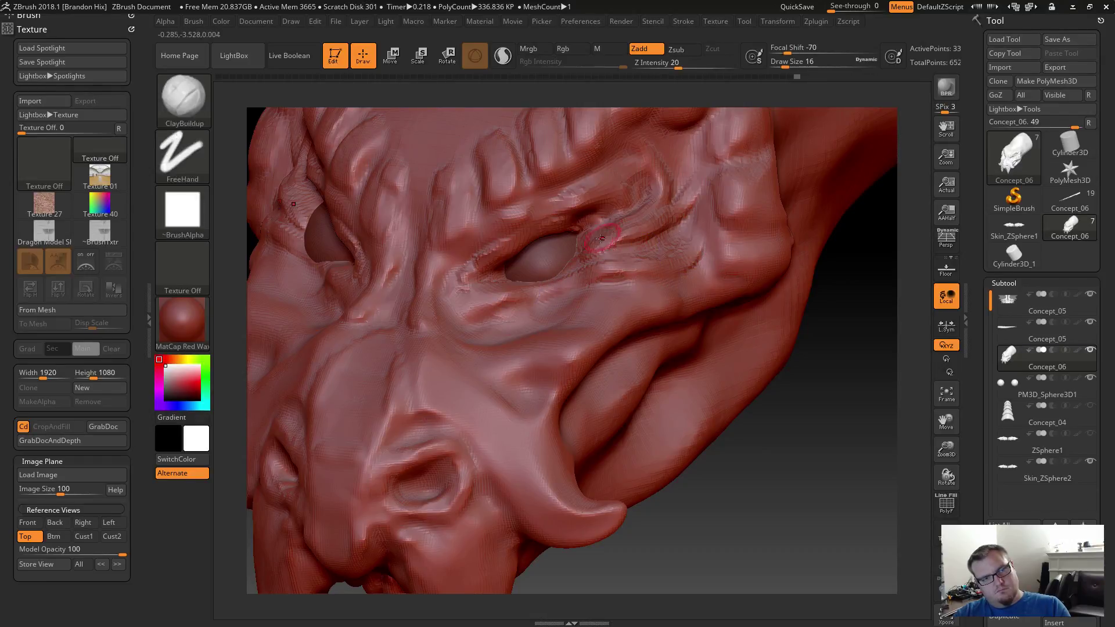
left_click_drag(611, 248, 697, 176, "shift")
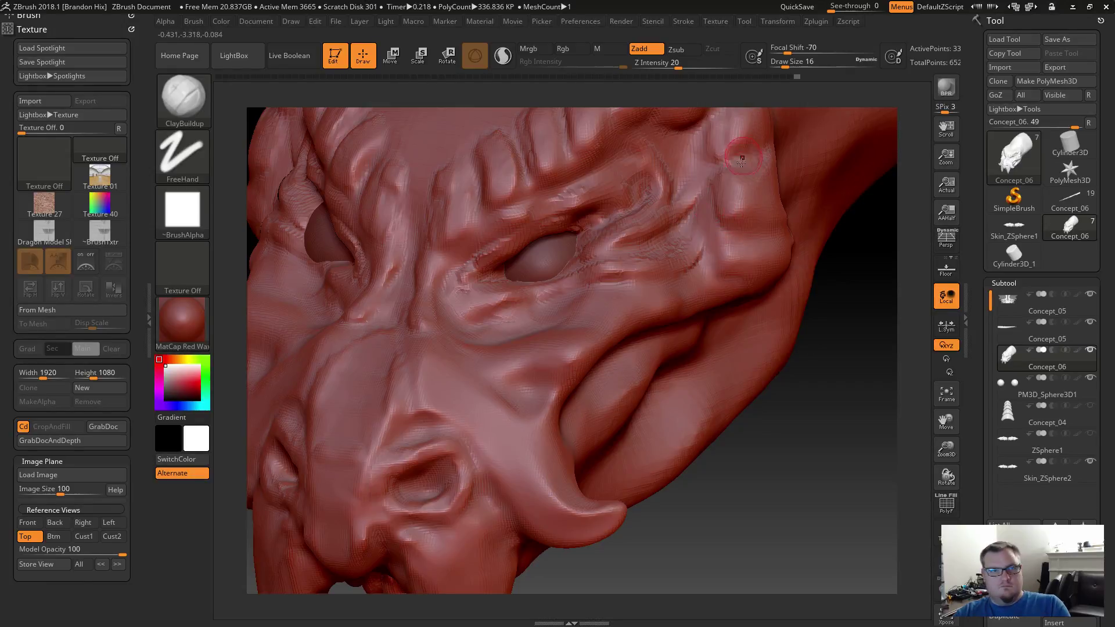
Add short clay ridges across the lumps along the outer edge of the face.
left_click_drag(745, 135, 732, 144)
left_click_drag(769, 166, 729, 184)
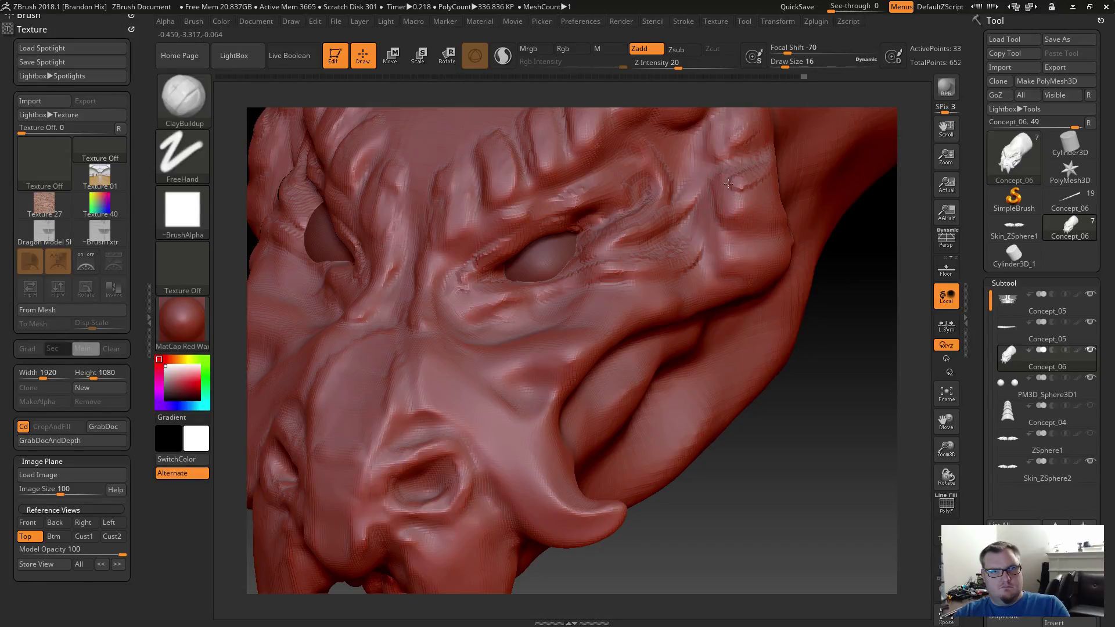
left_click_drag(773, 221, 702, 213)
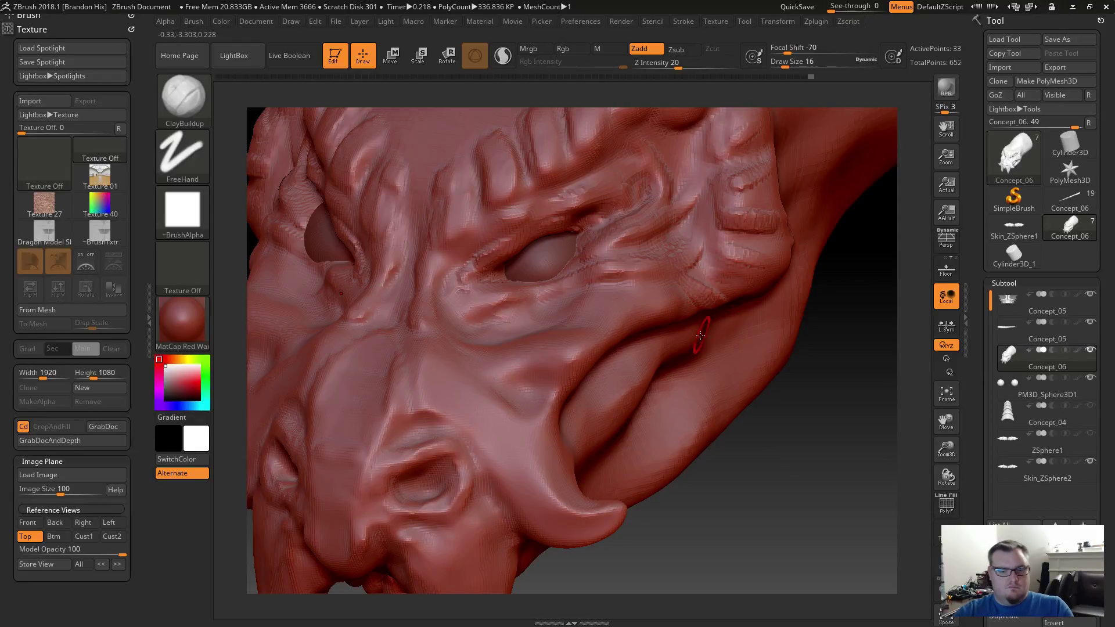
Pull five pointed spikes outward from the lumps along the face's outer edge using SnakeHook at draw size 16.
key("b")
key("s")
key("h")
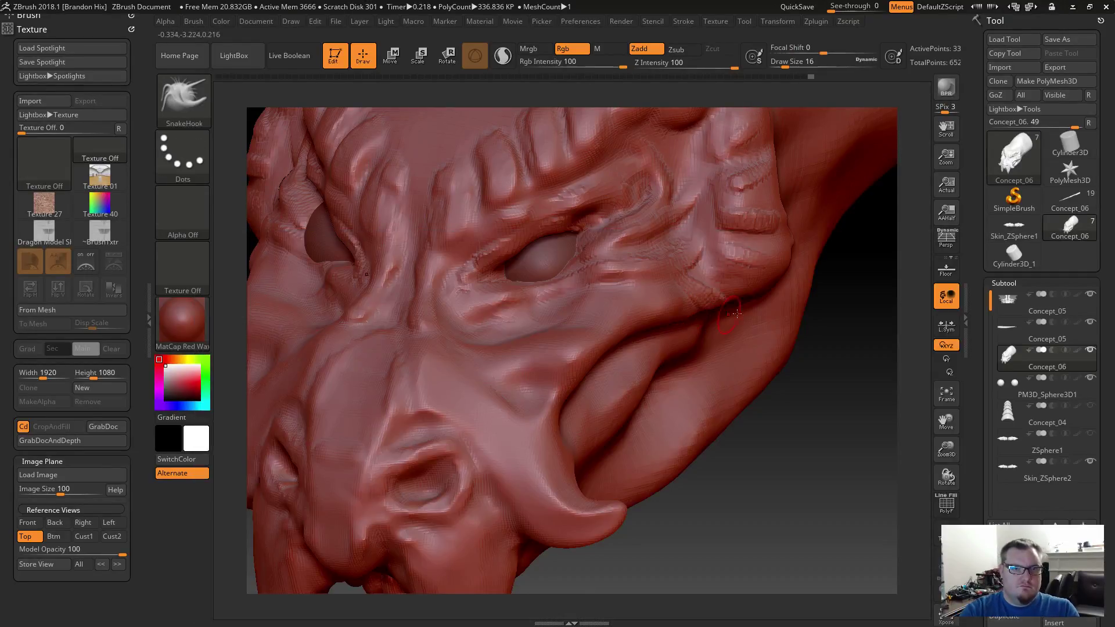
left_click_drag(720, 305, 749, 321)
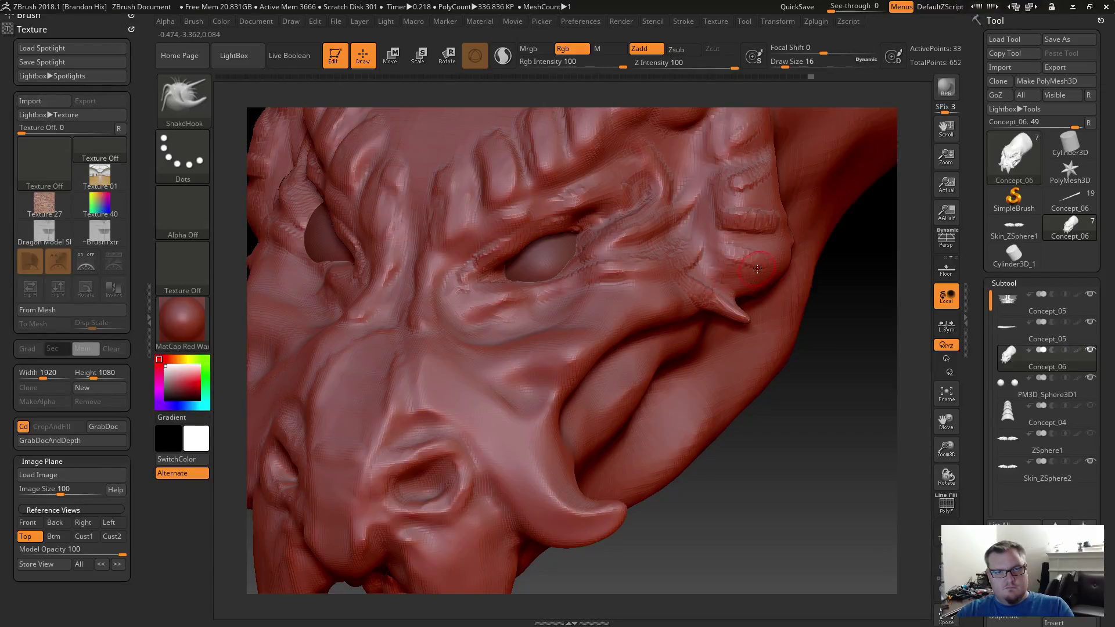
left_click_drag(757, 268, 831, 272)
left_click_drag(778, 218, 810, 209)
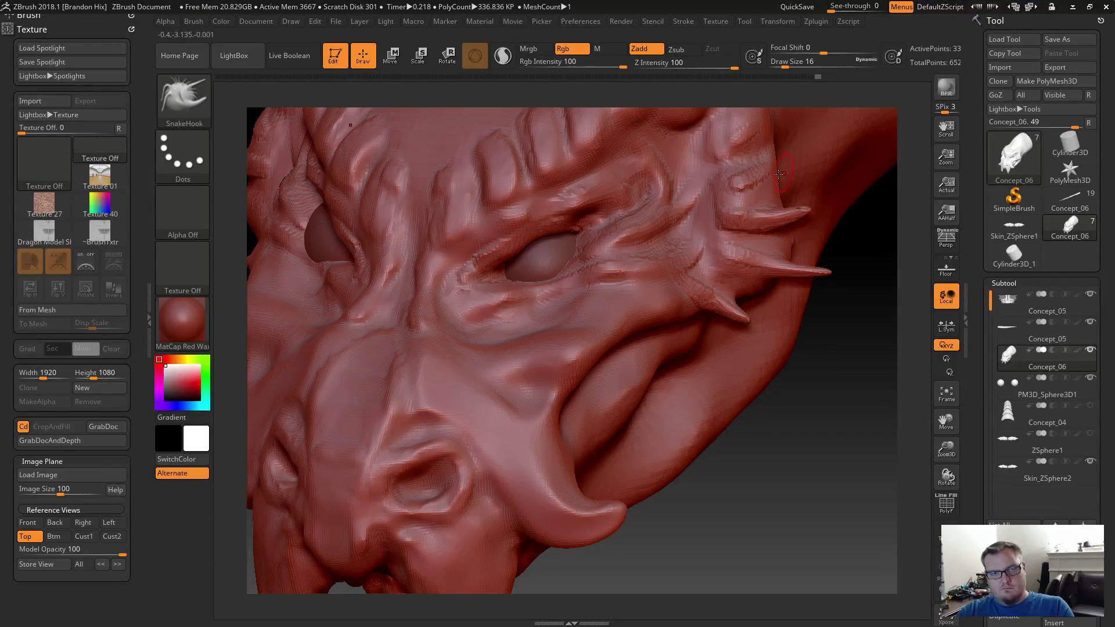
left_click_drag(755, 180, 807, 155)
left_click_drag(744, 139, 796, 114)
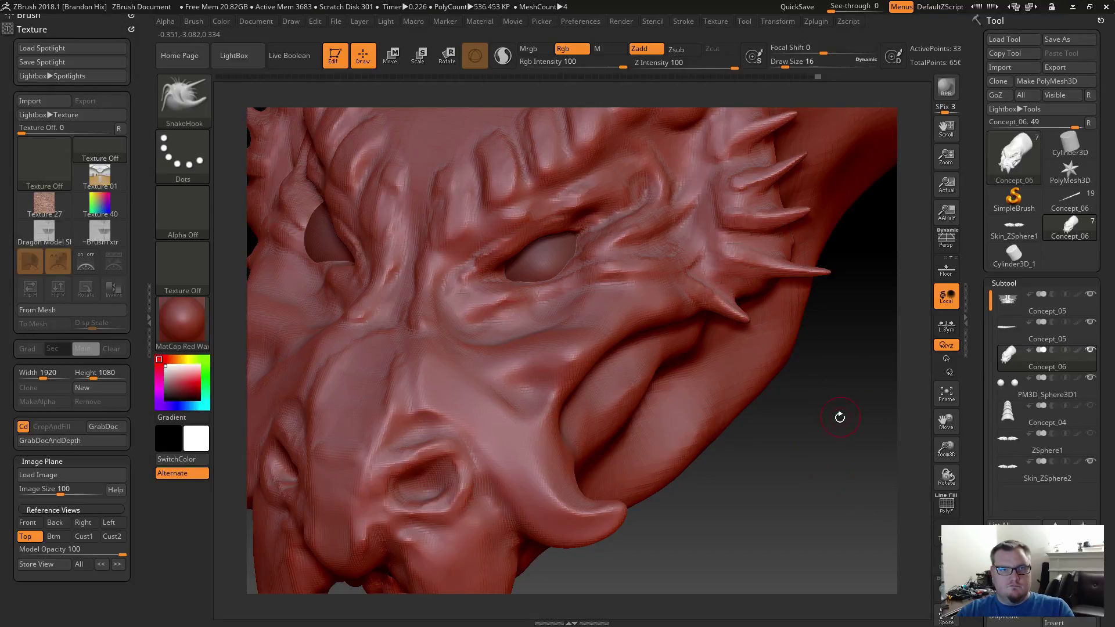
Smooth the surface around the bases of the new spikes along the face's outer edge.
mouse_move(844, 410)
left_mouse_down()
mouse_move(799, 458)
mouse_move(802, 441)
mouse_move(728, 392)
left_mouse_up()
key("b")
left_click(736, 375)
key("b")
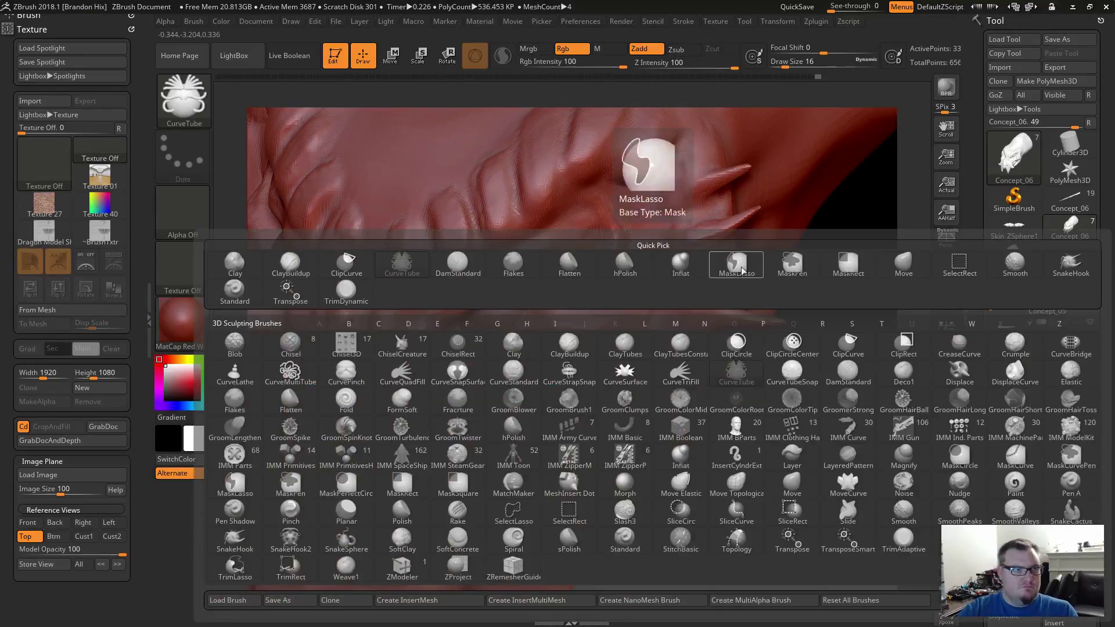
key("Escape")
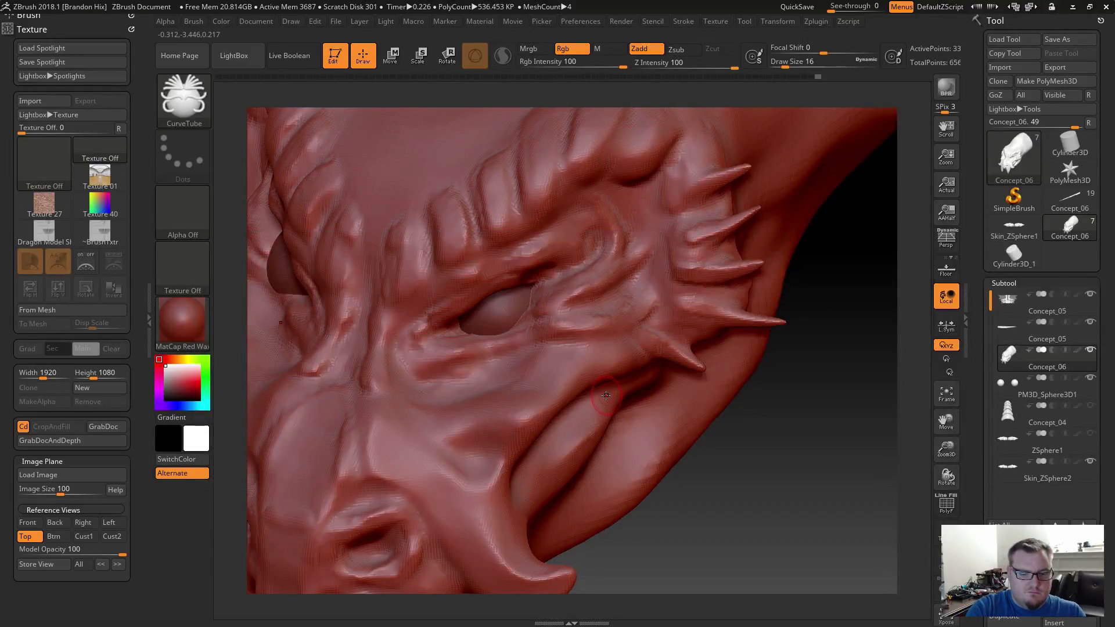
key("b")
left_click(608, 396)
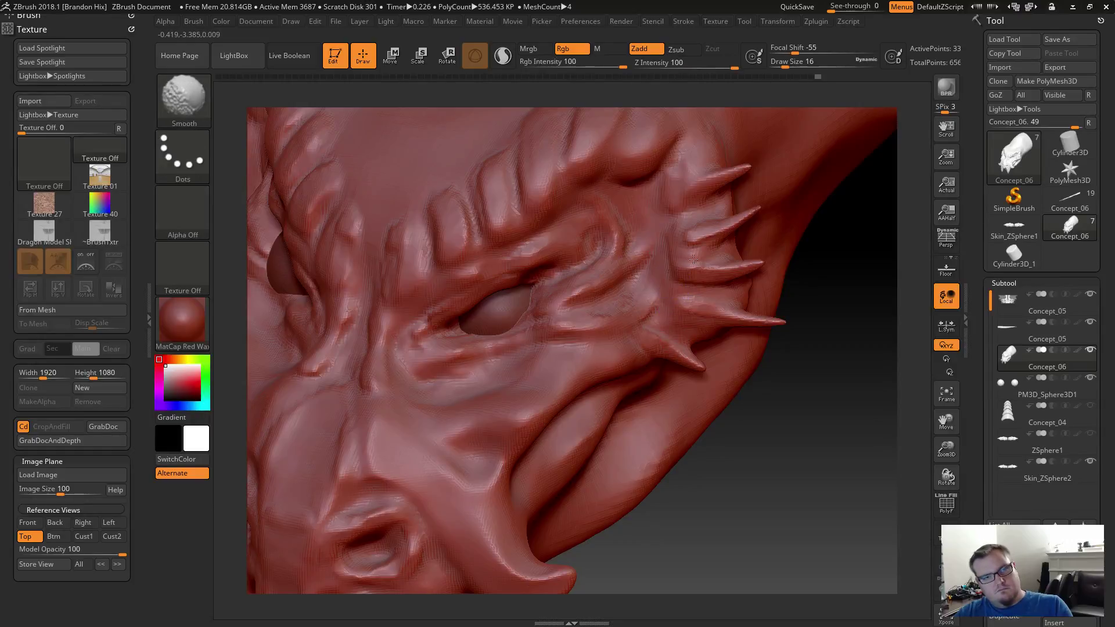
left_click_drag(711, 202, 704, 272, "shift")
left_click_drag(699, 310, 687, 314, "shift")
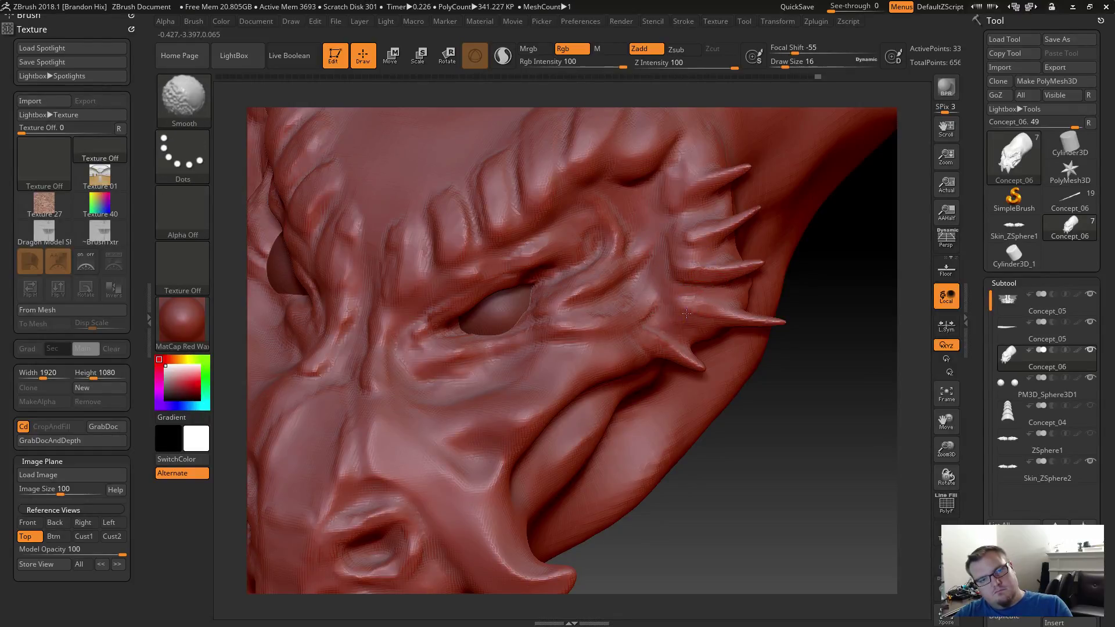
Examine the whole dragon model, and bring up the Dragon_Angle_Lines.png reference drawing enlarged in Photos for comparison.
left_click_drag(755, 503, 696, 419)
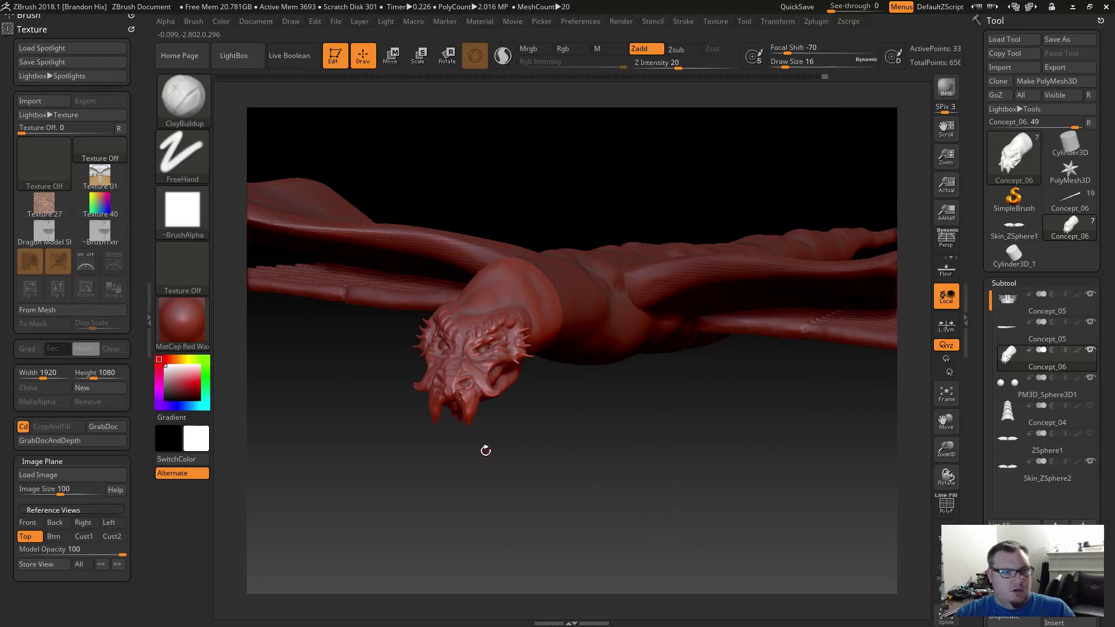
left_click_drag(485, 451, 503, 521)
left_click_drag(557, 494, 497, 484, "alt")
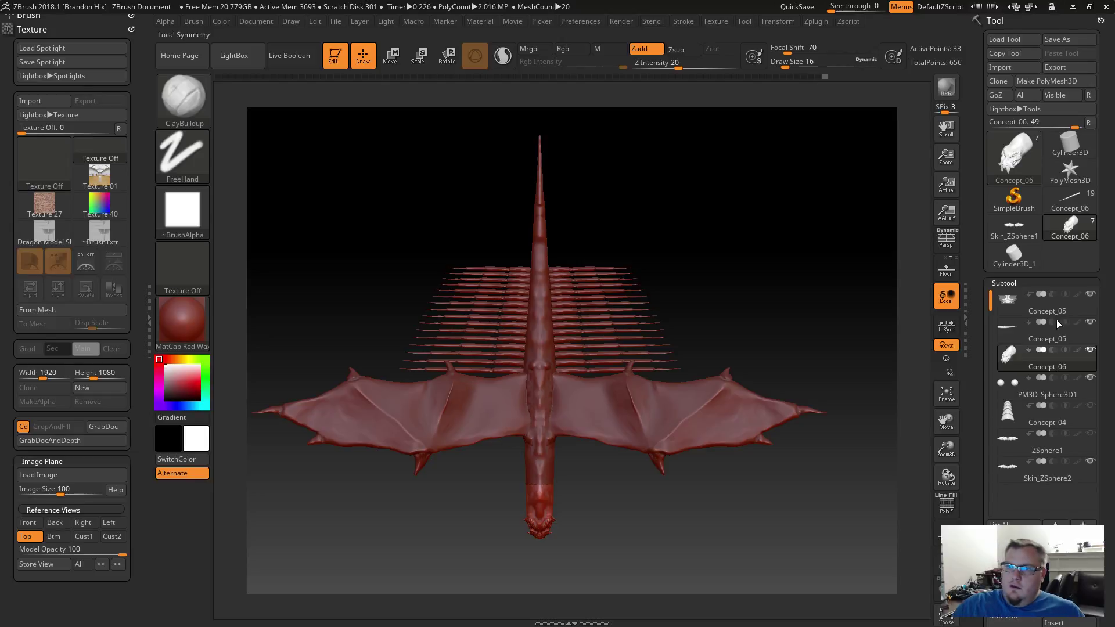
left_click_drag(1114, 81, 600, 101)
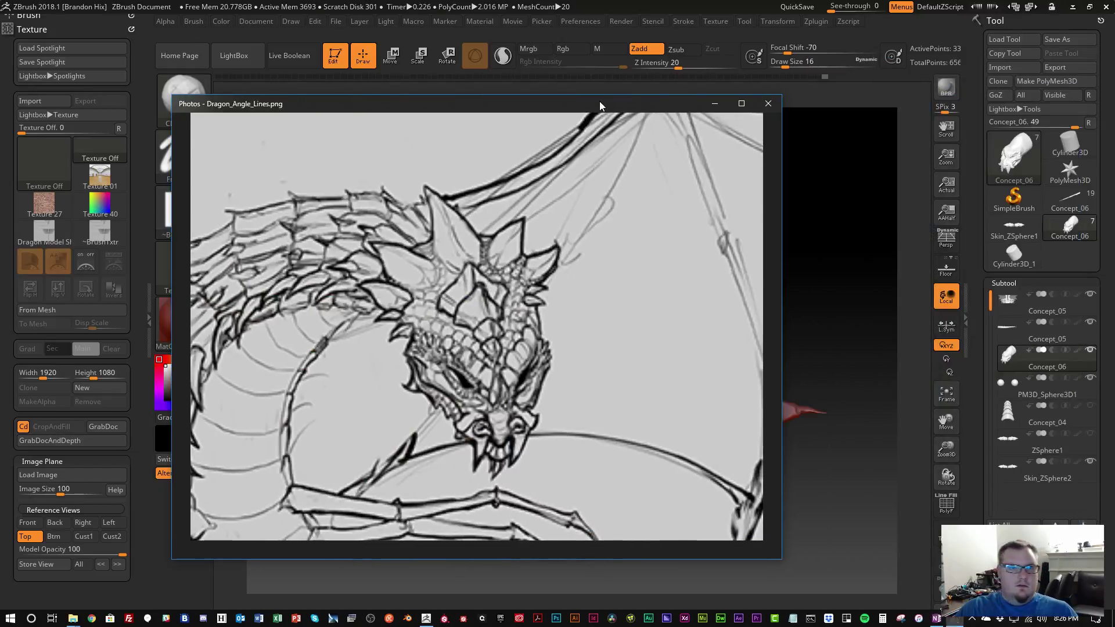
double_click(600, 102)
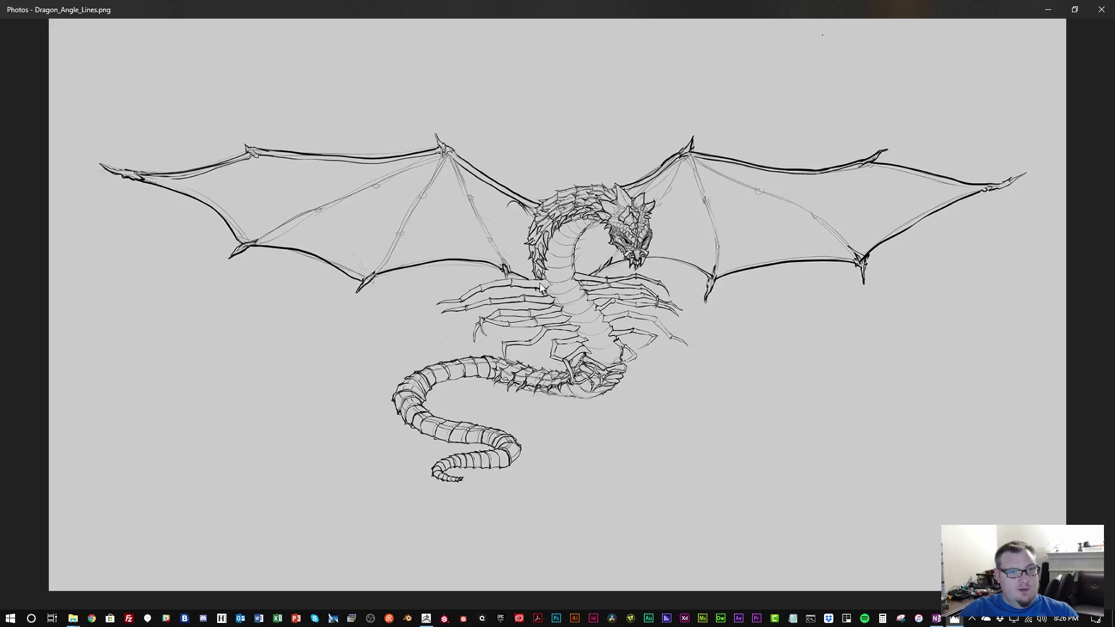
Leave the reference drawing, switch back to ZBrush, and inspect the whole dragon model from several angles.
left_click_drag(558, 9, 1114, 36)
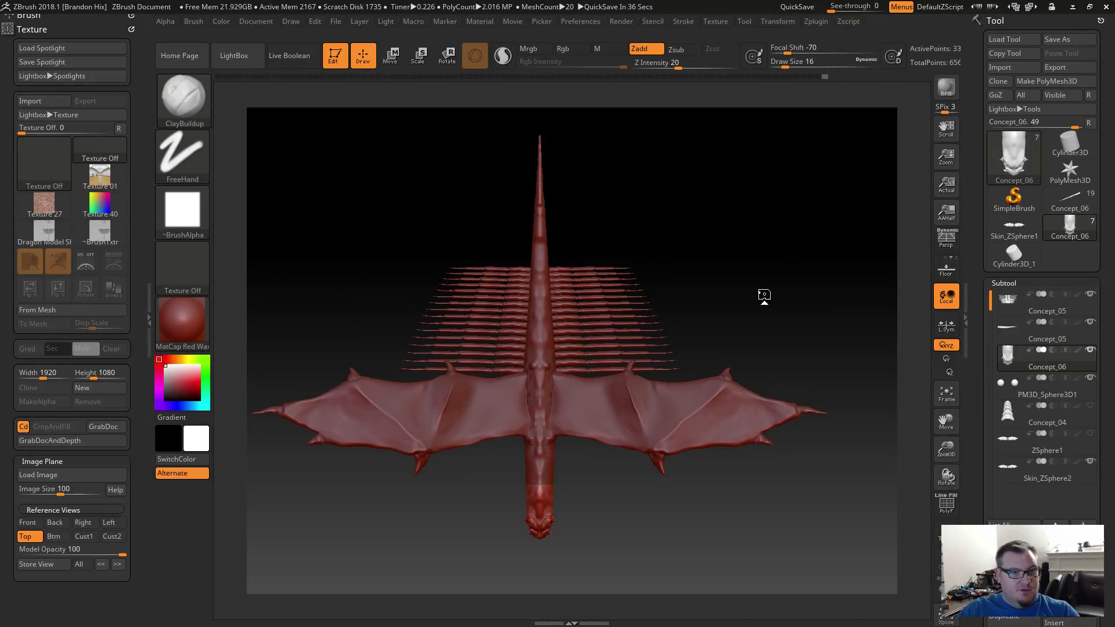
left_click_drag(765, 296, 770, 193)
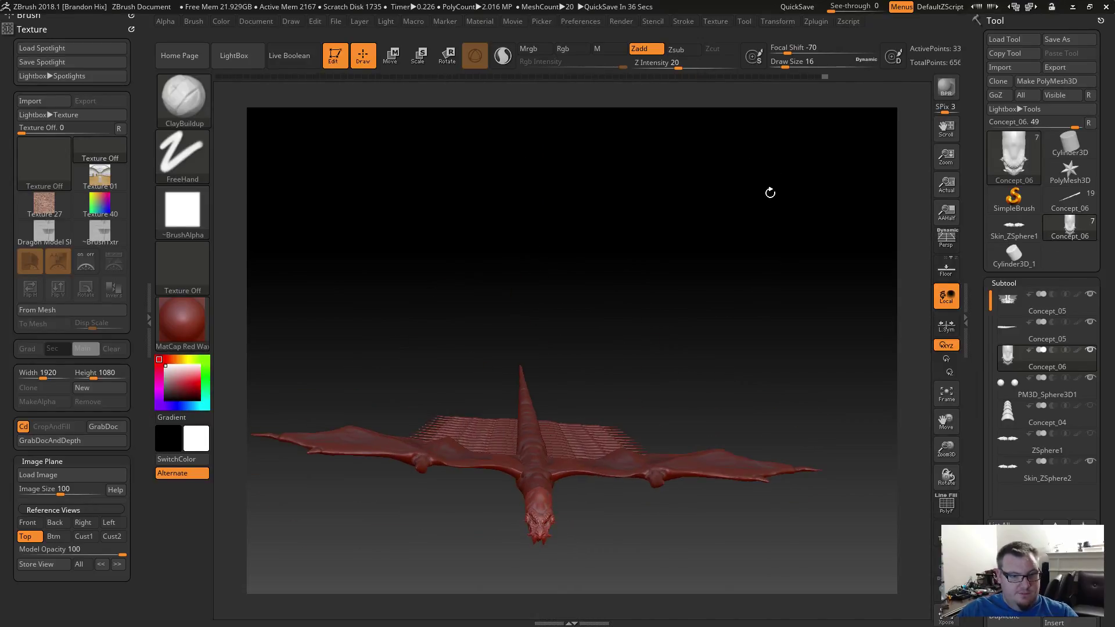
left_click_drag(733, 234, 605, 537)
left_click_drag(825, 415, 602, 393)
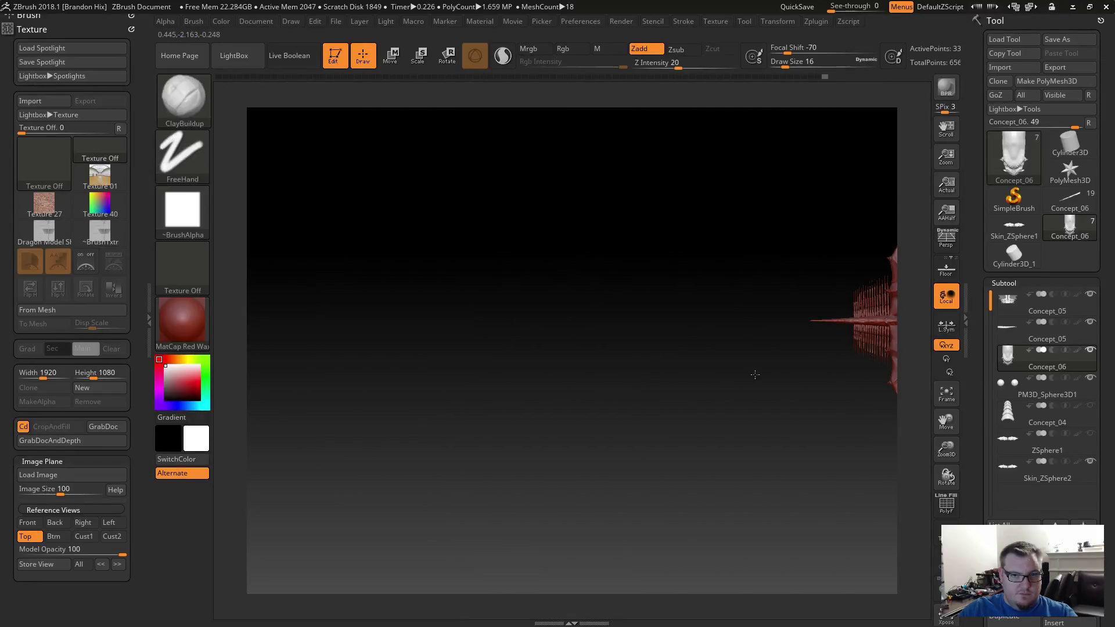
left_click_drag(754, 374, 697, 427, "alt")
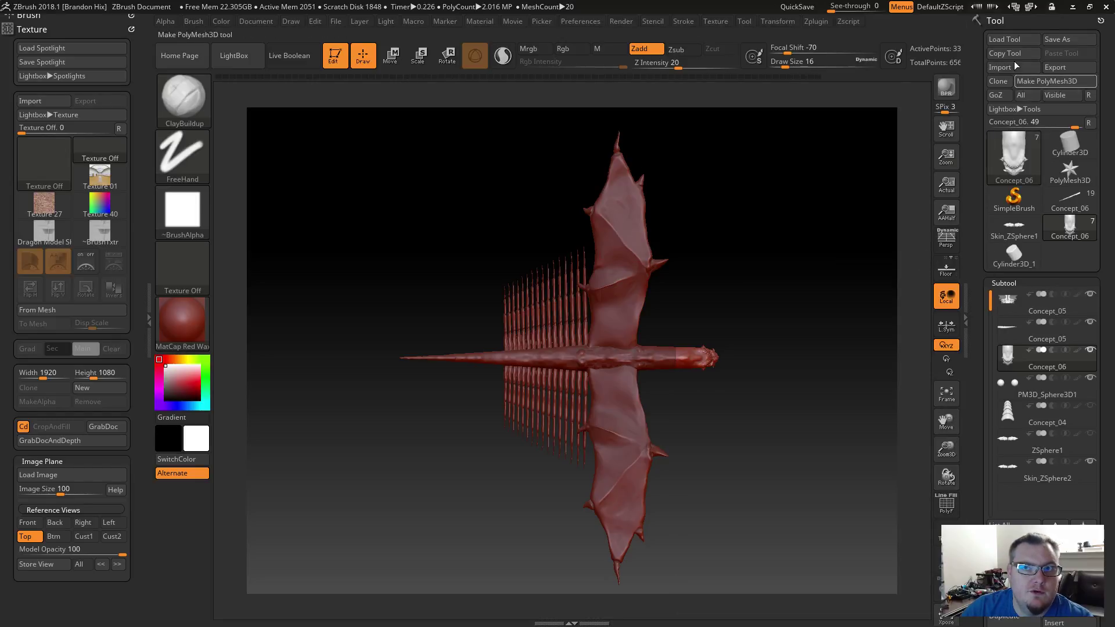
Save the dragon tool as a new file named Concept_06 in the Dragon Concepts folder.
left_click(1054, 39)
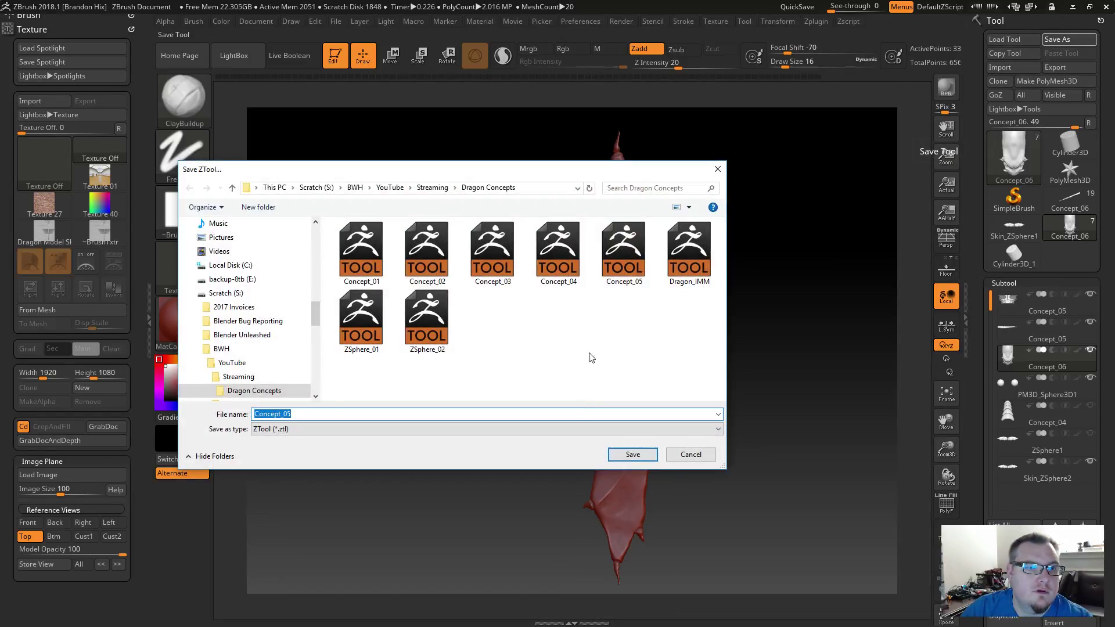
left_click(618, 267)
left_click(312, 418)
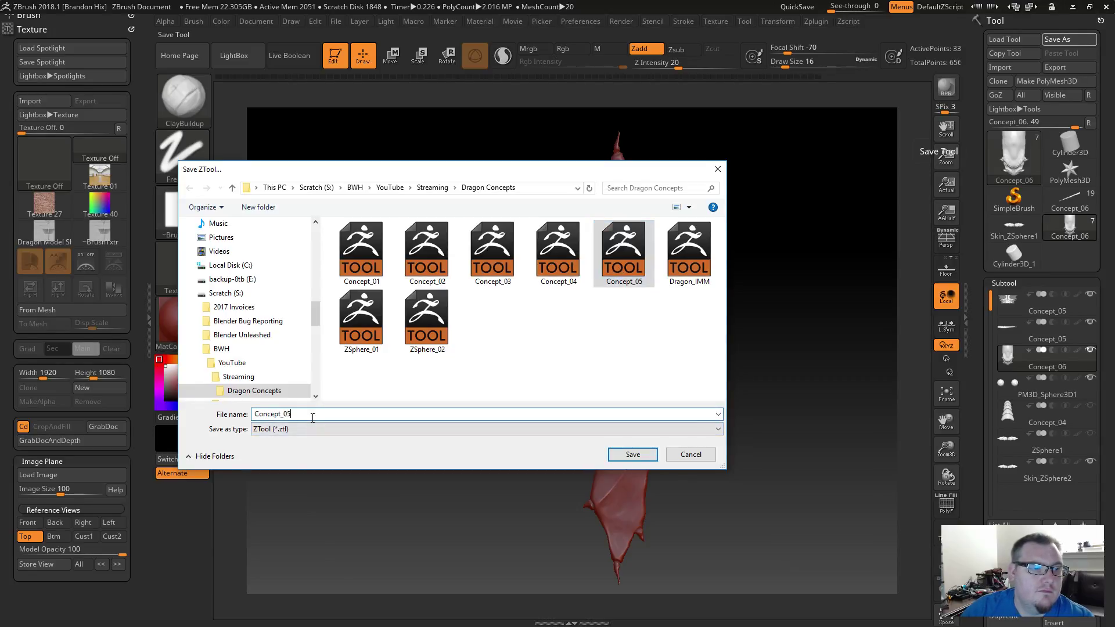
key("BackSpace")
type("6")
key("Return")
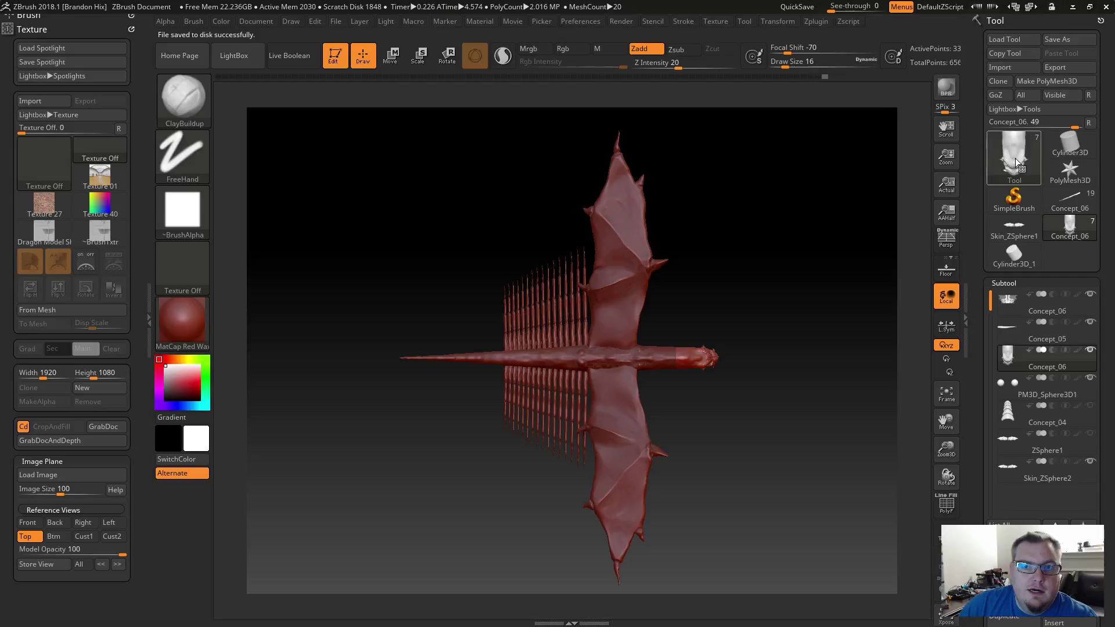
Move the head subtool directly above the Concept_05 body subtool and merge it down into the body.
mouse_move(1024, 361)
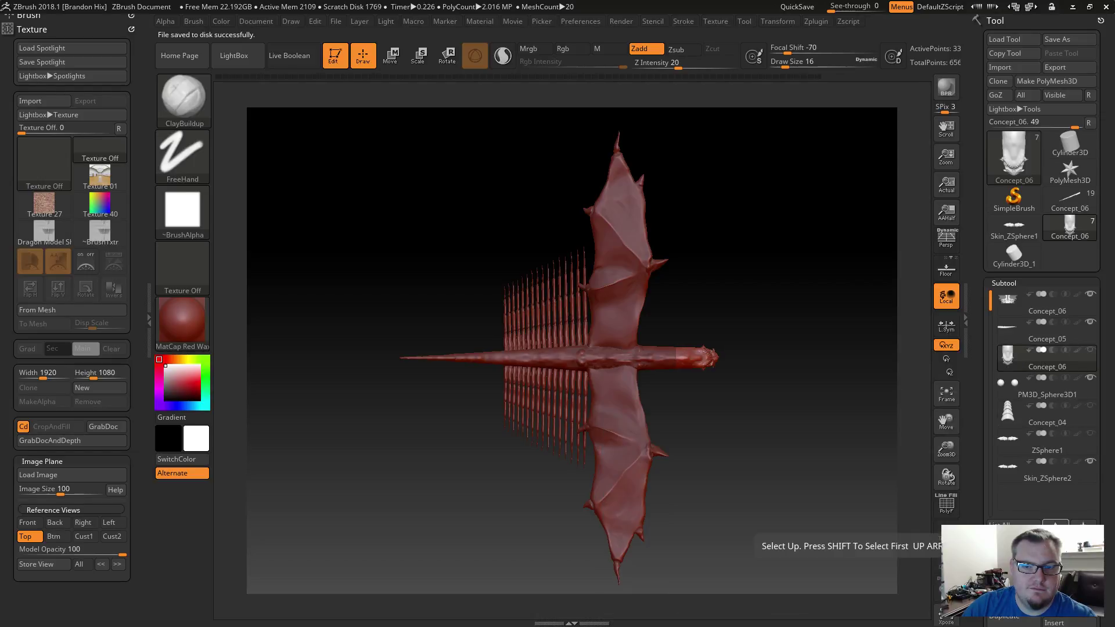
left_click(1056, 540)
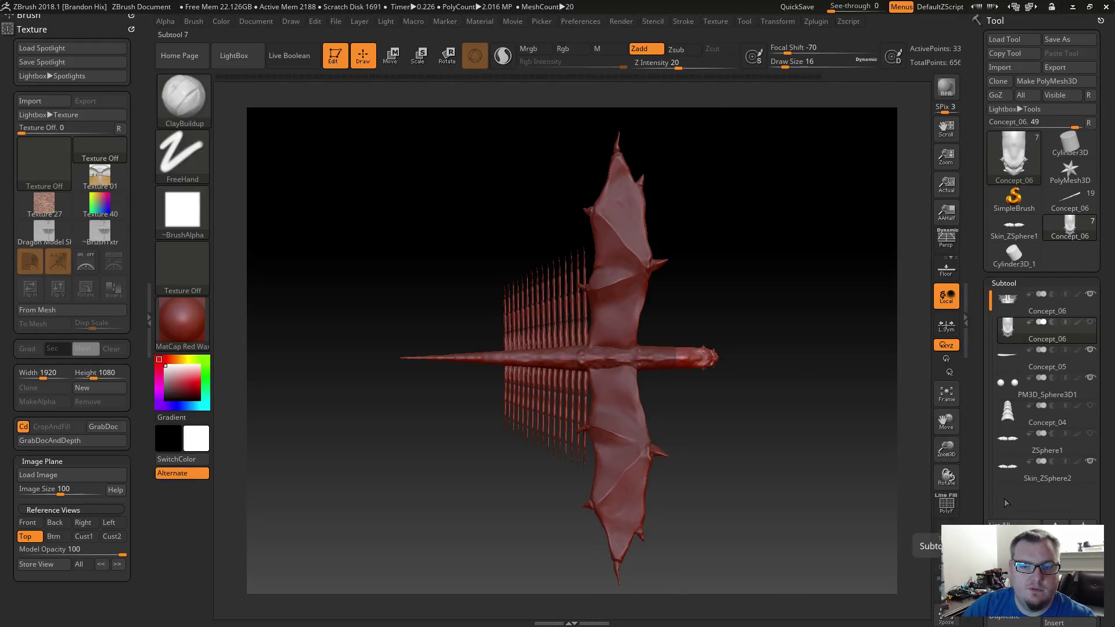
left_click_drag(987, 507, 979, 460)
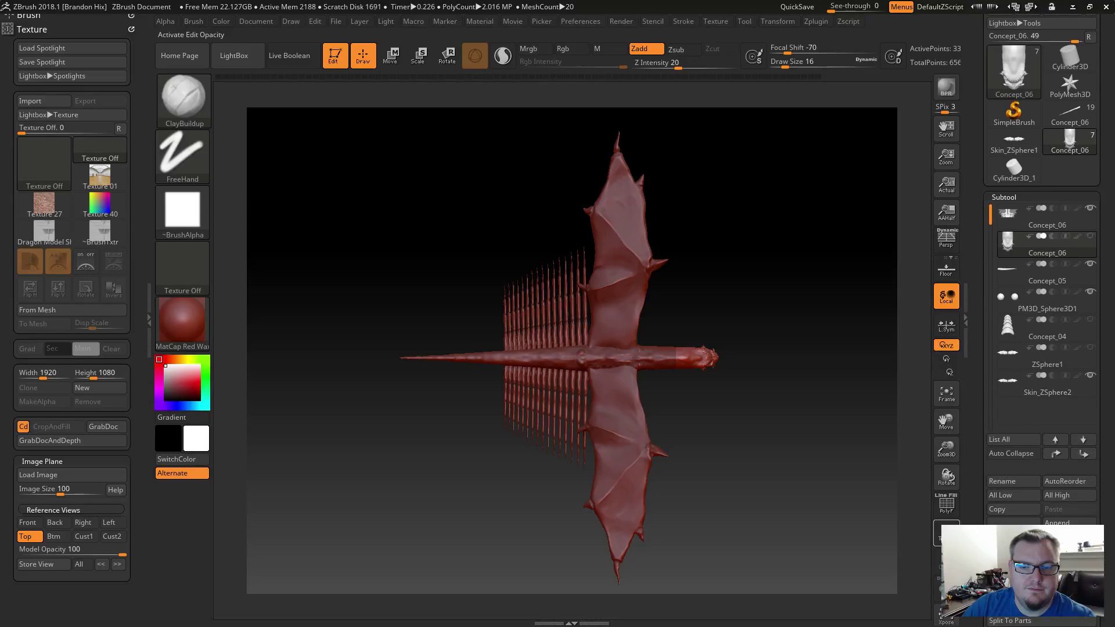
left_click_drag(973, 552, 973, 519)
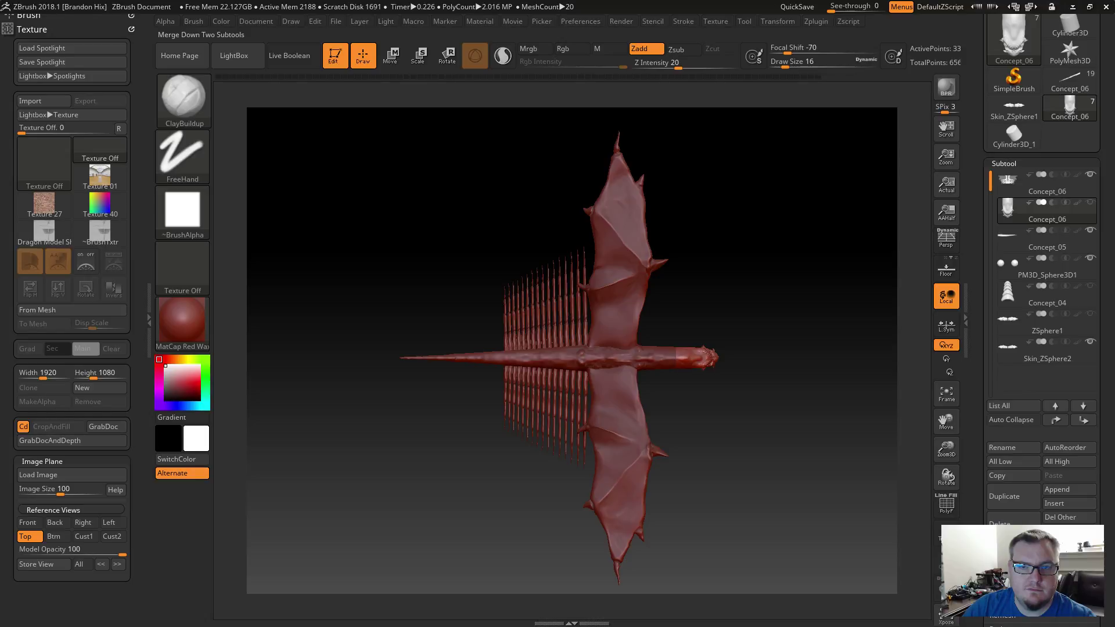
left_click(1013, 573)
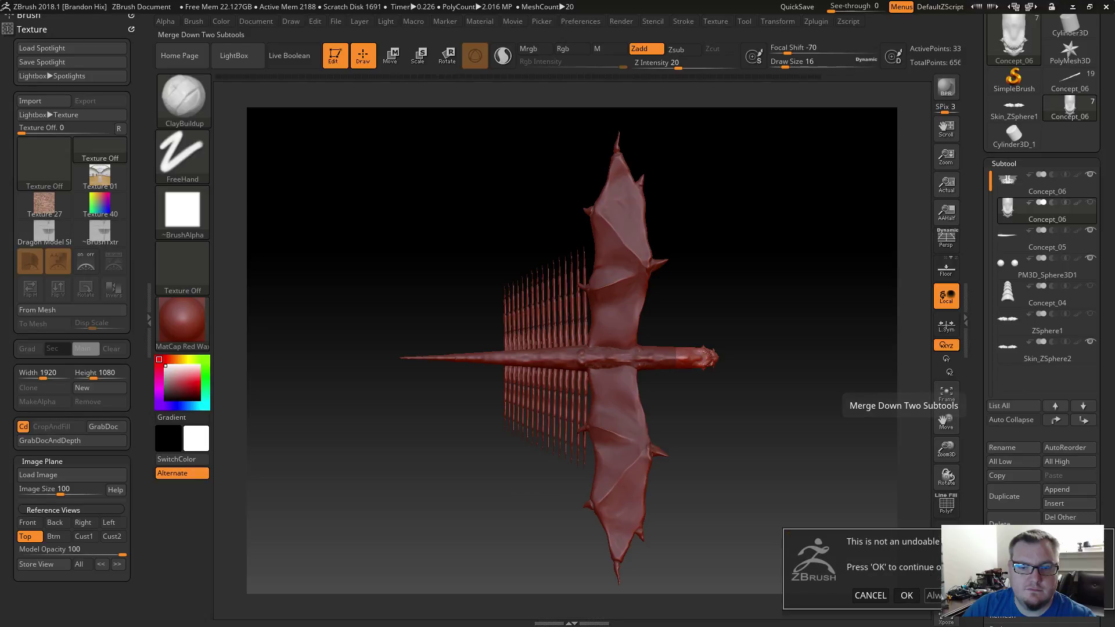
left_click(947, 595)
Remesh the merged head and body subtool with DynaMesh so both parts fuse into one surface.
left_click_drag(863, 398, 835, 405)
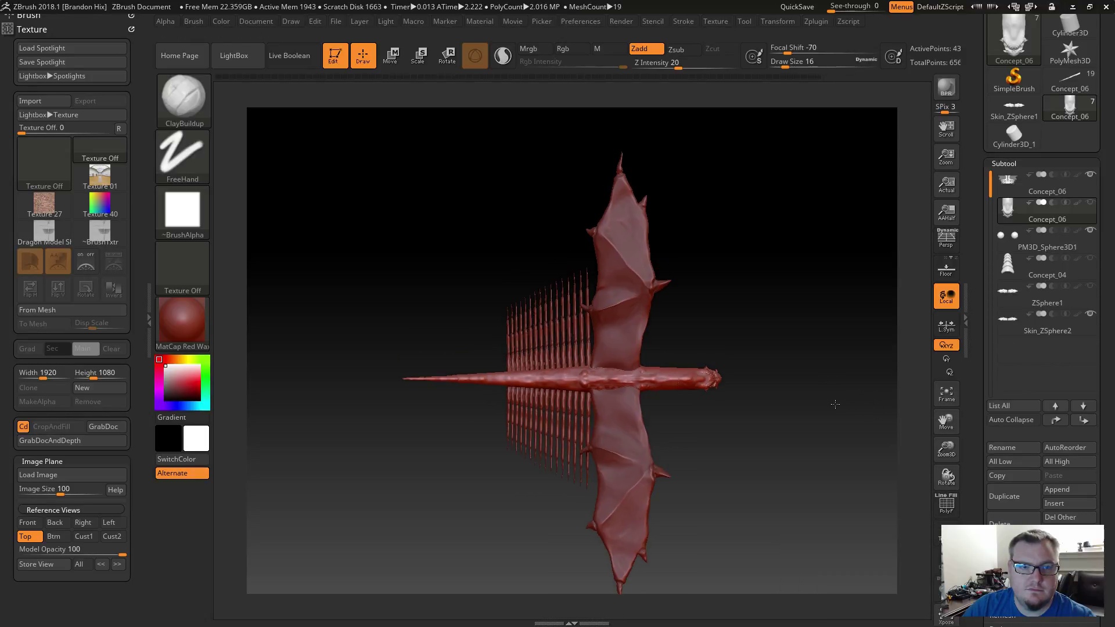
left_click_drag(785, 355, 860, 445, "ctrl")
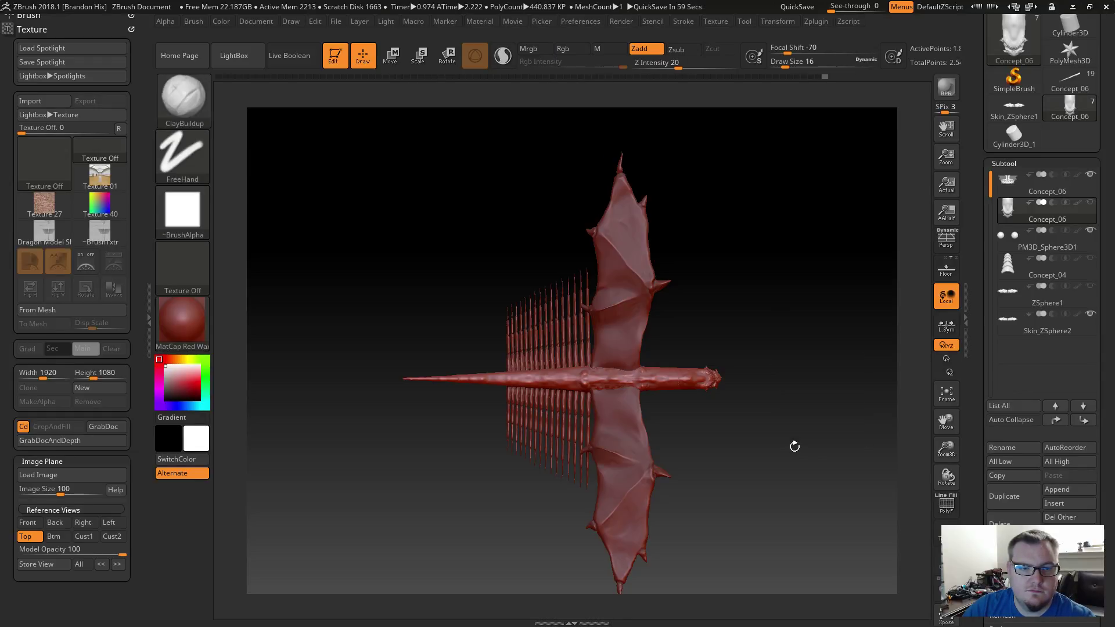
left_click_drag(771, 435, 828, 531, "alt")
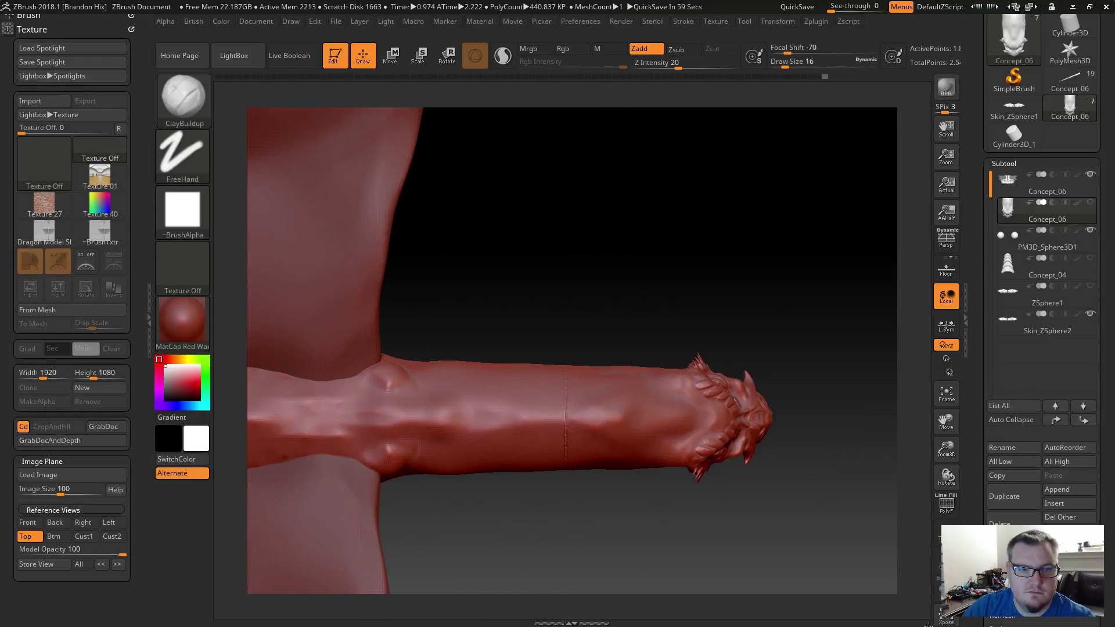
Smooth away the seam line all around the neck where the head joins the body, using draw size 83.
left_click_drag(648, 305, 666, 329)
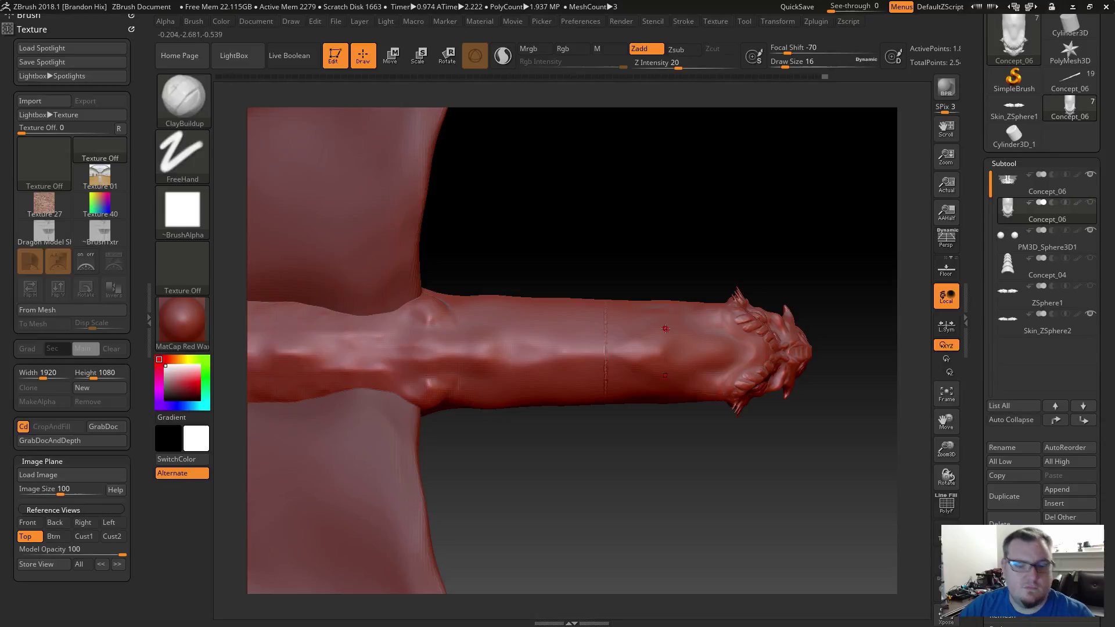
key("shift")
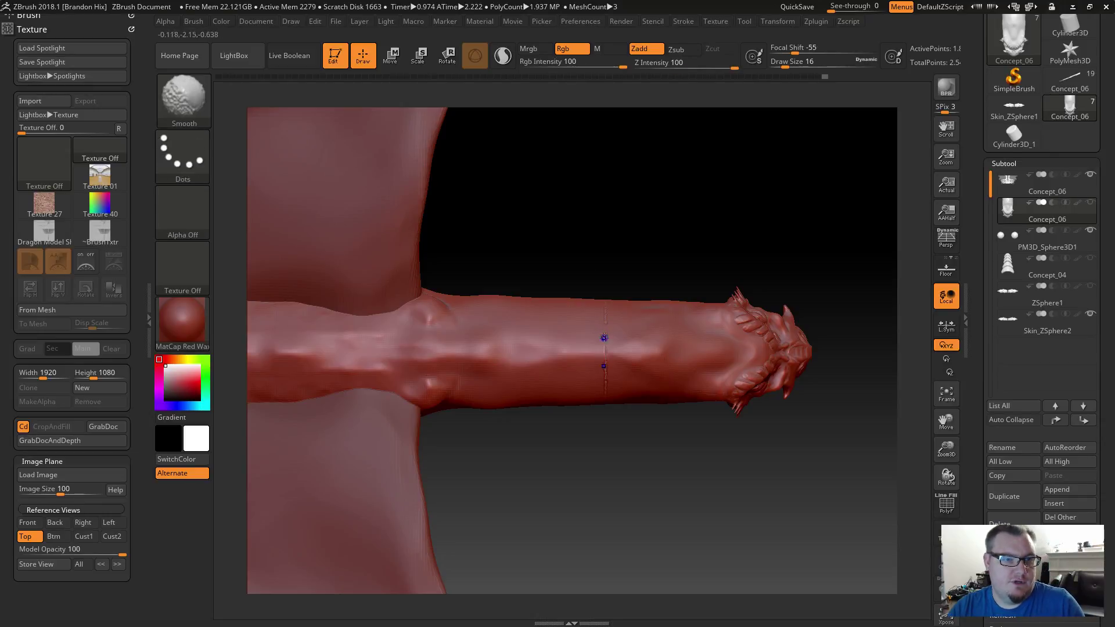
key("s")
left_click_drag(576, 329, 608, 325)
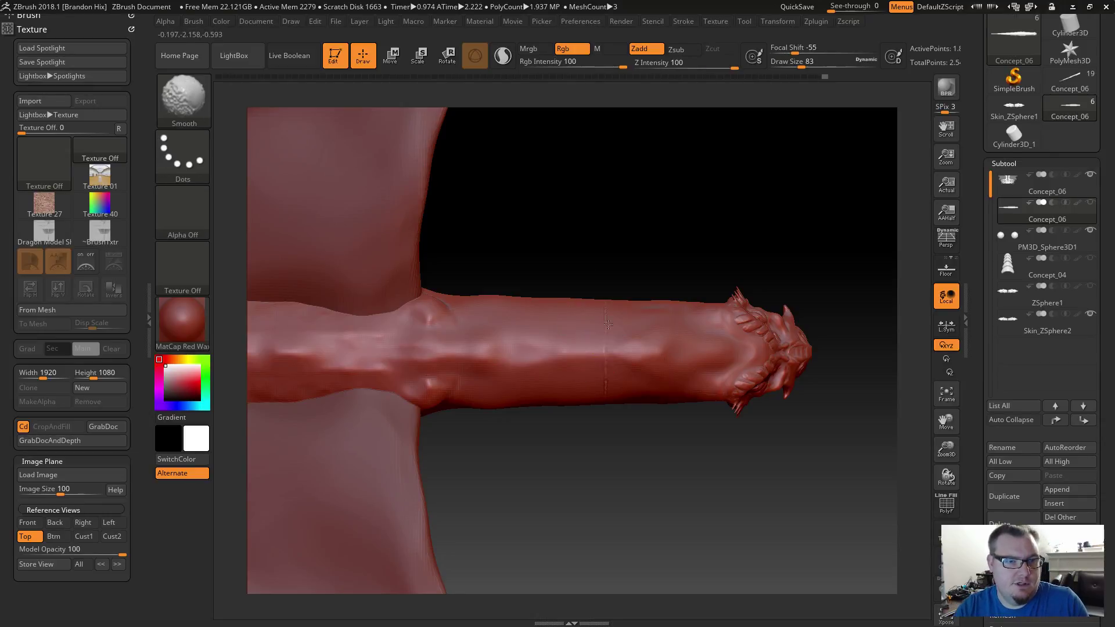
left_click_drag(602, 488, 606, 369)
left_click_drag(608, 363, 606, 362, "shift")
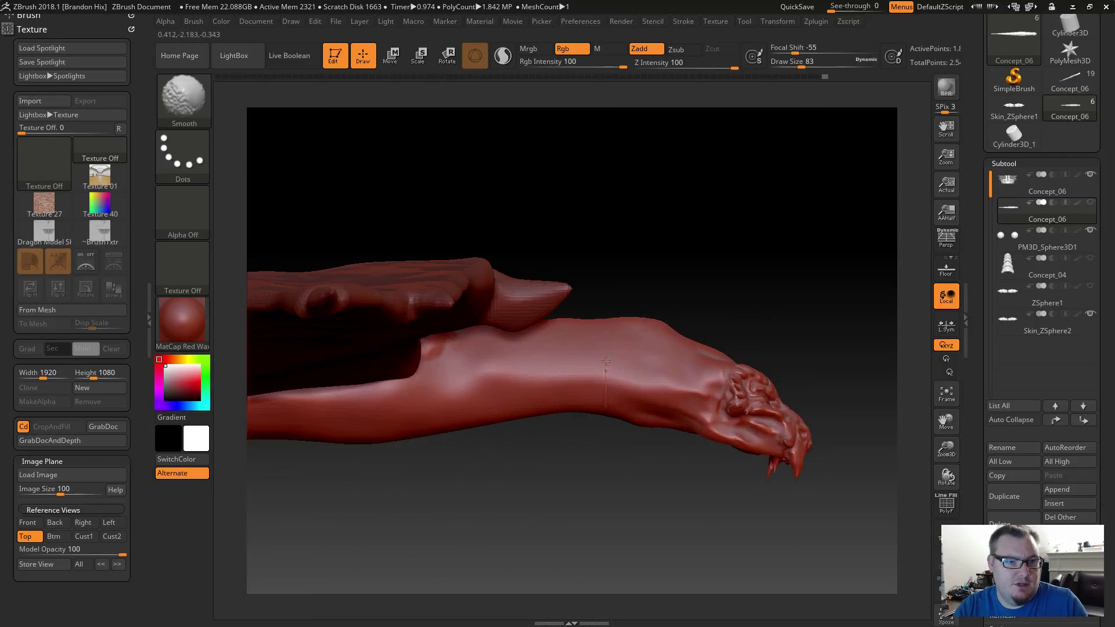
left_click_drag(598, 434, 607, 424)
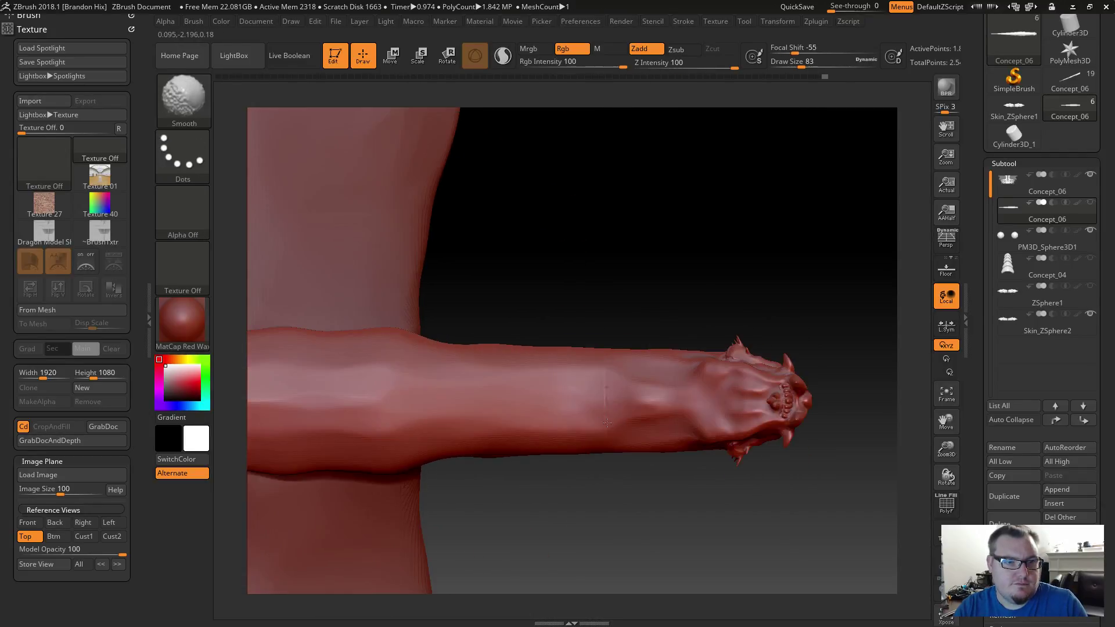
left_click_drag(607, 317, 517, 280)
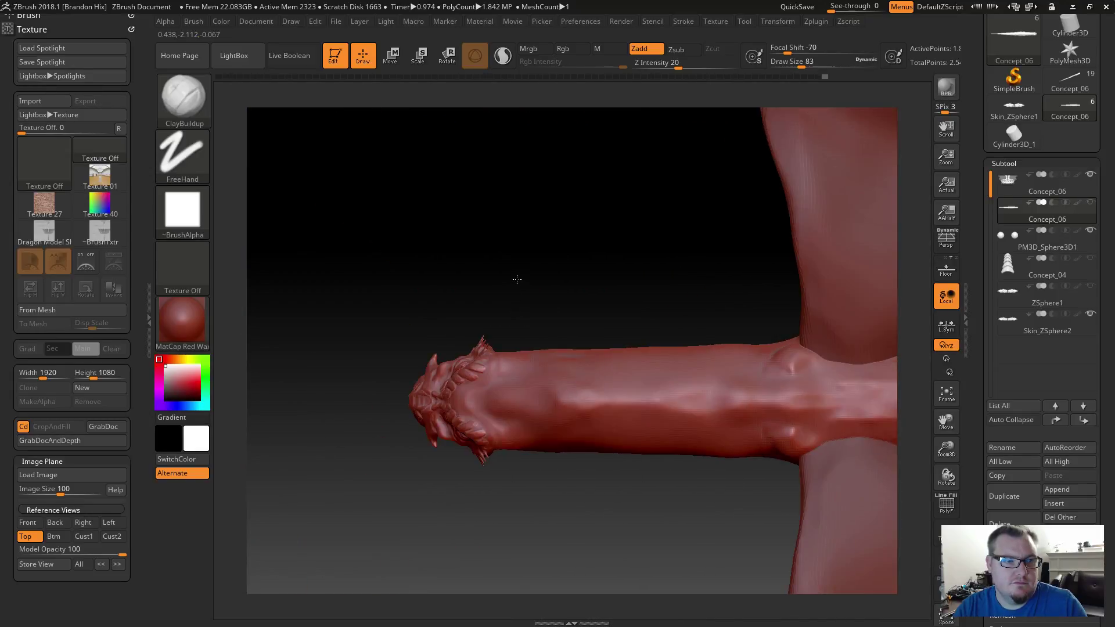
Collapse the tray with the texture and reference view settings, and turn the dragon to face the front.
left_click_drag(619, 475, 539, 329)
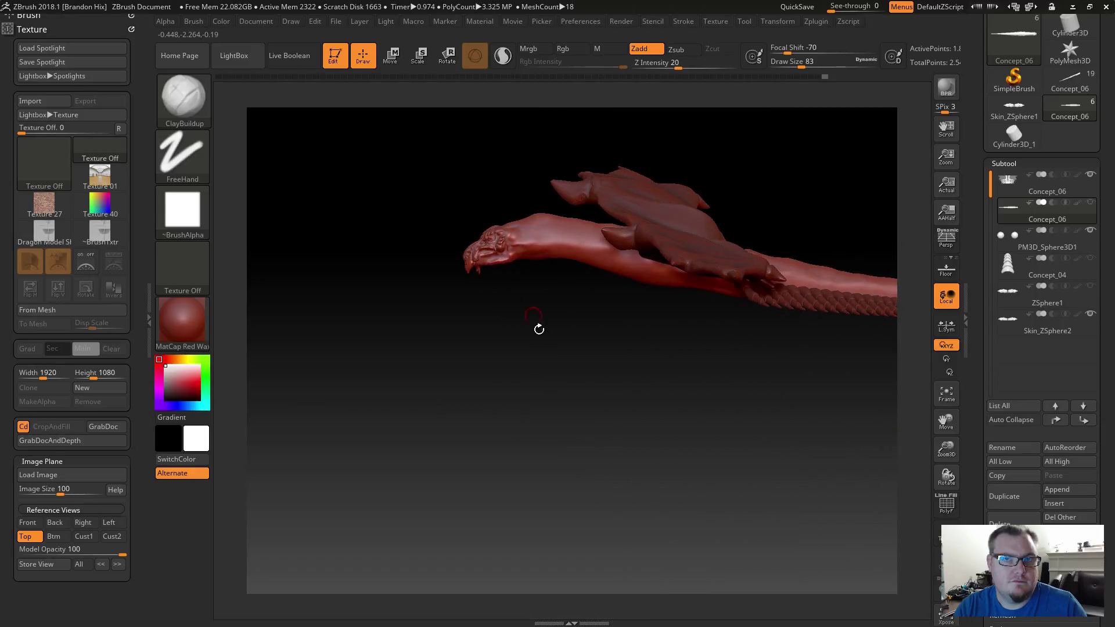
left_click_drag(582, 445, 624, 444)
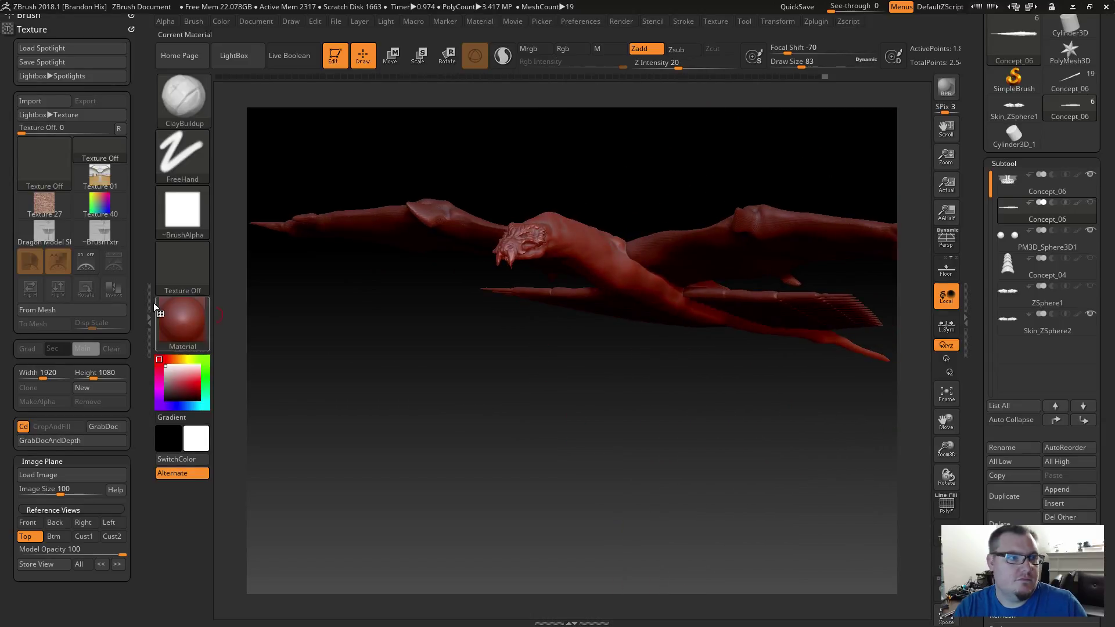
double_click(149, 315)
left_click_drag(455, 421, 505, 428)
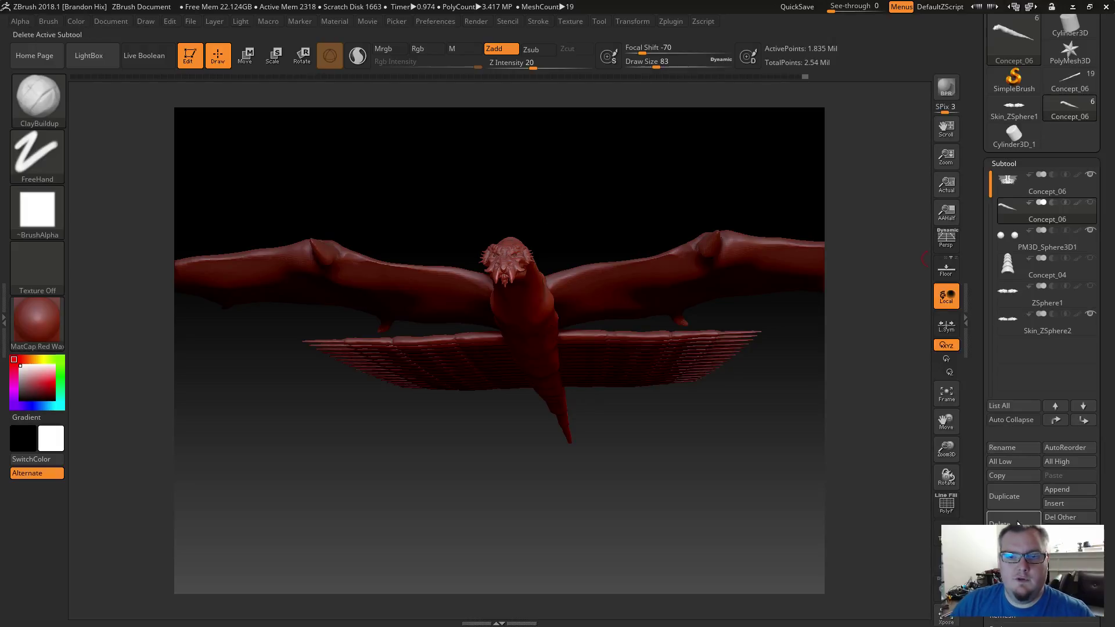
Merge all visible subtools of the dragon into a separate combined tool, running the merge twice.
left_click(1013, 587)
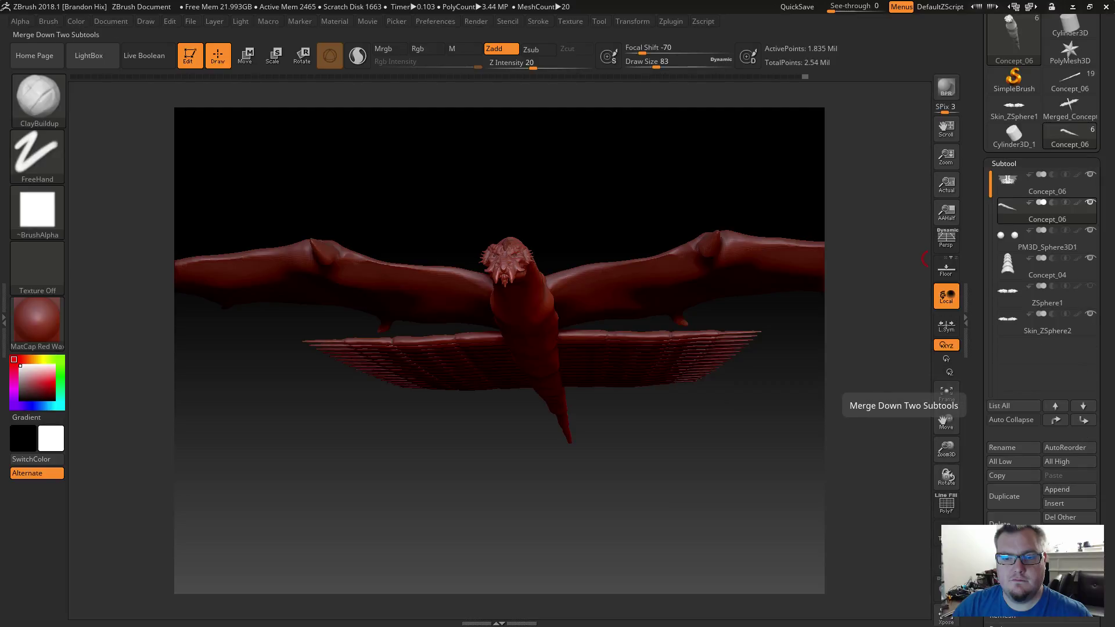
left_click(1013, 588)
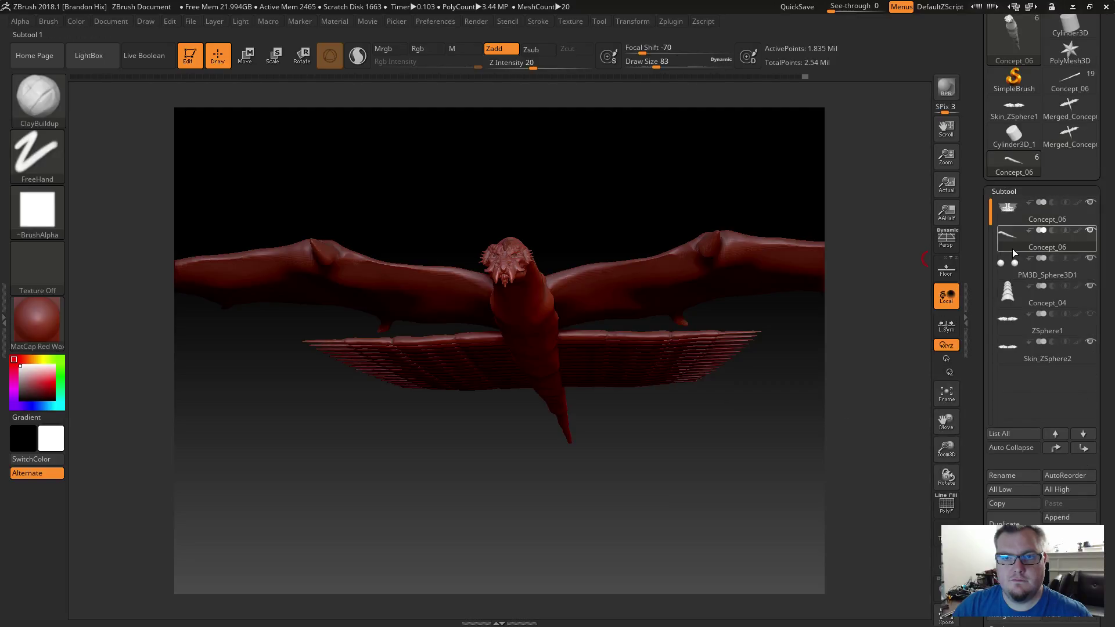
mouse_move(1014, 252)
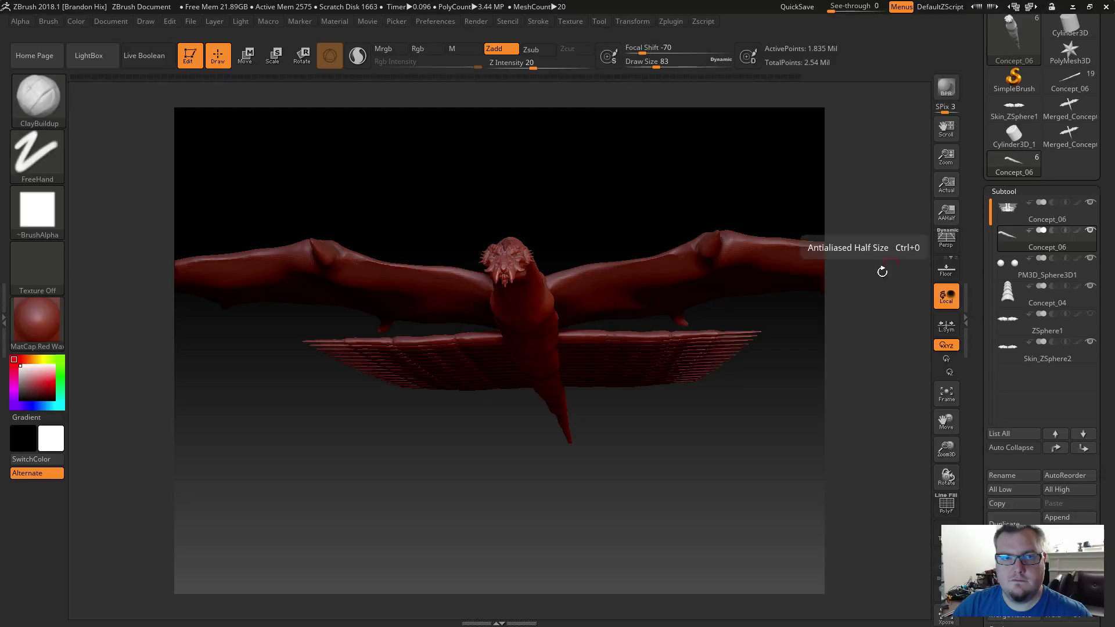
Clear the canvas, redraw the dragon tool upright and centred, and put it back into edit mode.
key("t")
key("ctrl+n")
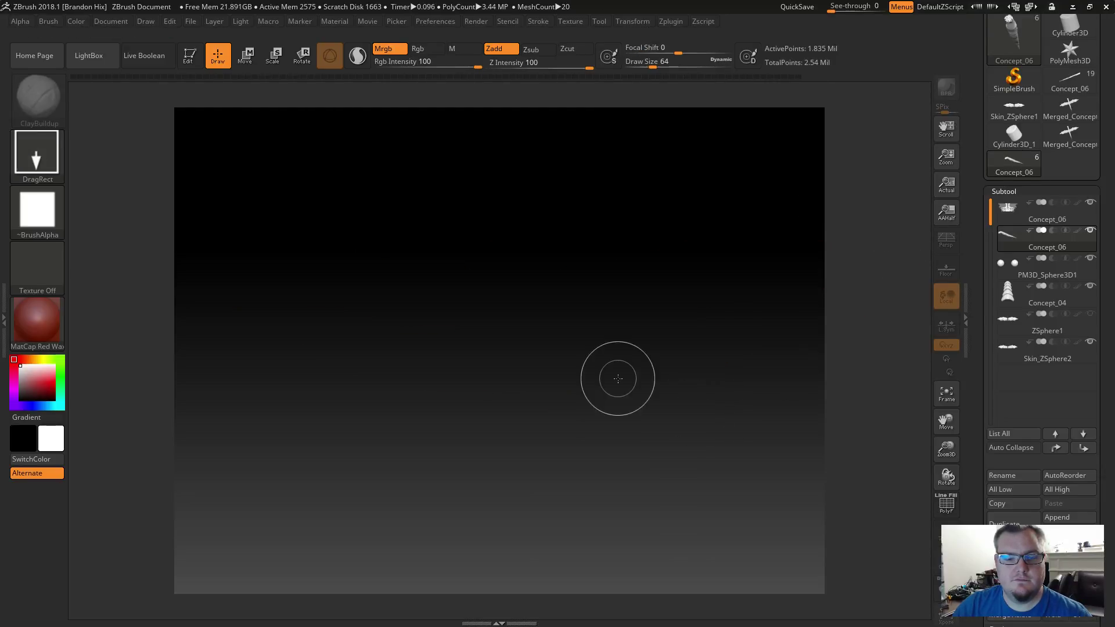
left_click_drag(614, 383, 613, 523)
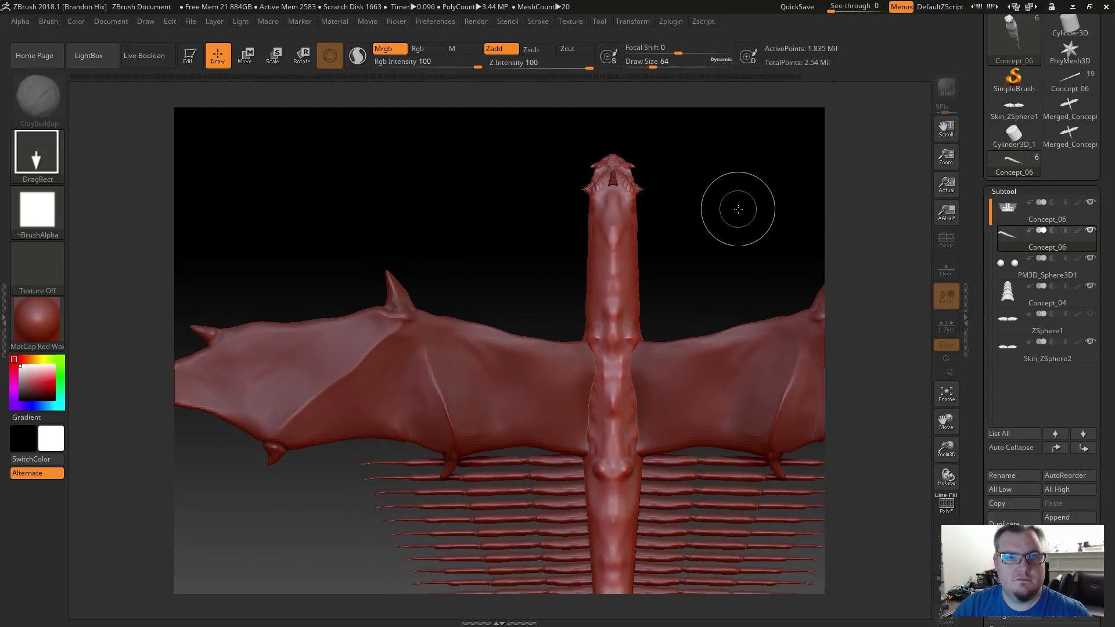
left_click_drag(738, 209, 695, 214)
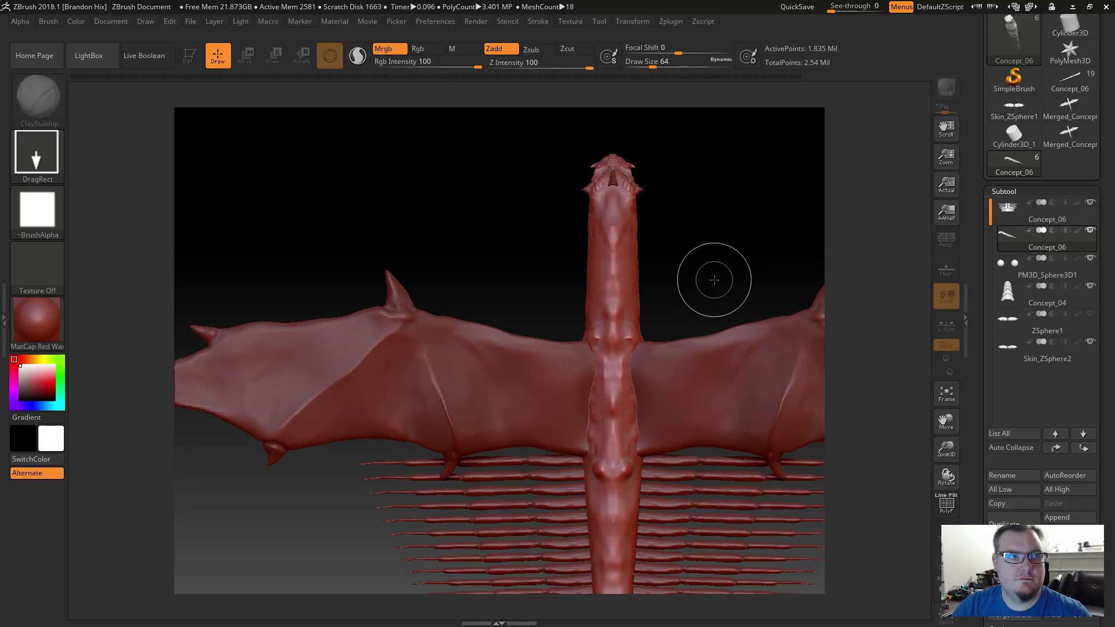
key("ctrl+n")
mouse_move(532, 272)
left_mouse_down()
mouse_move(532, 339)
mouse_move(532, 328)
left_mouse_up()
key("t")
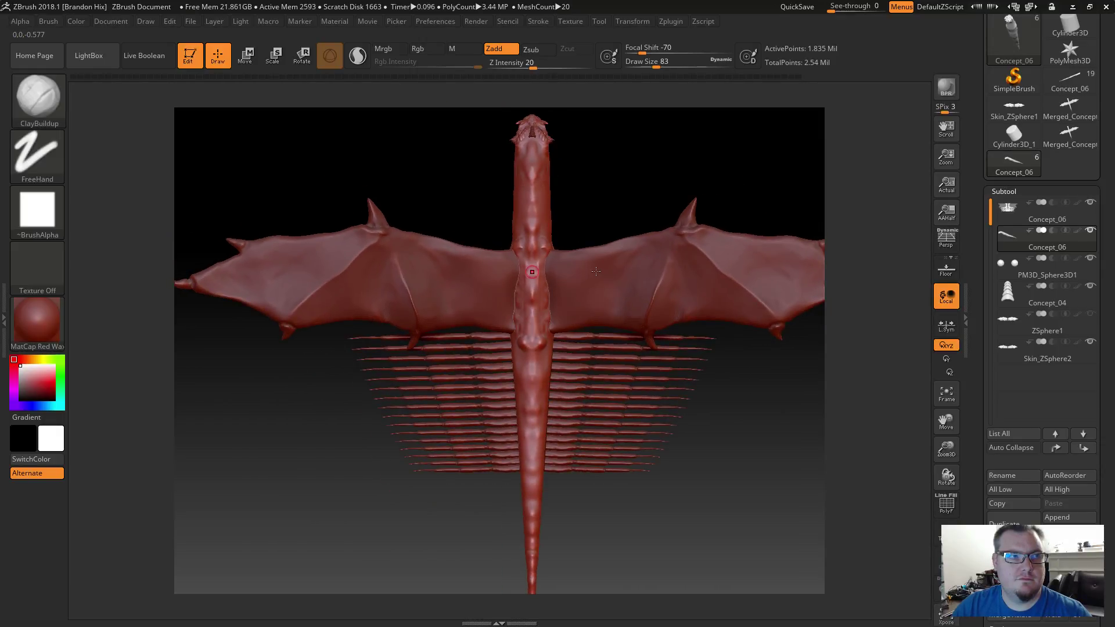
left_click_drag(609, 191, 582, 213)
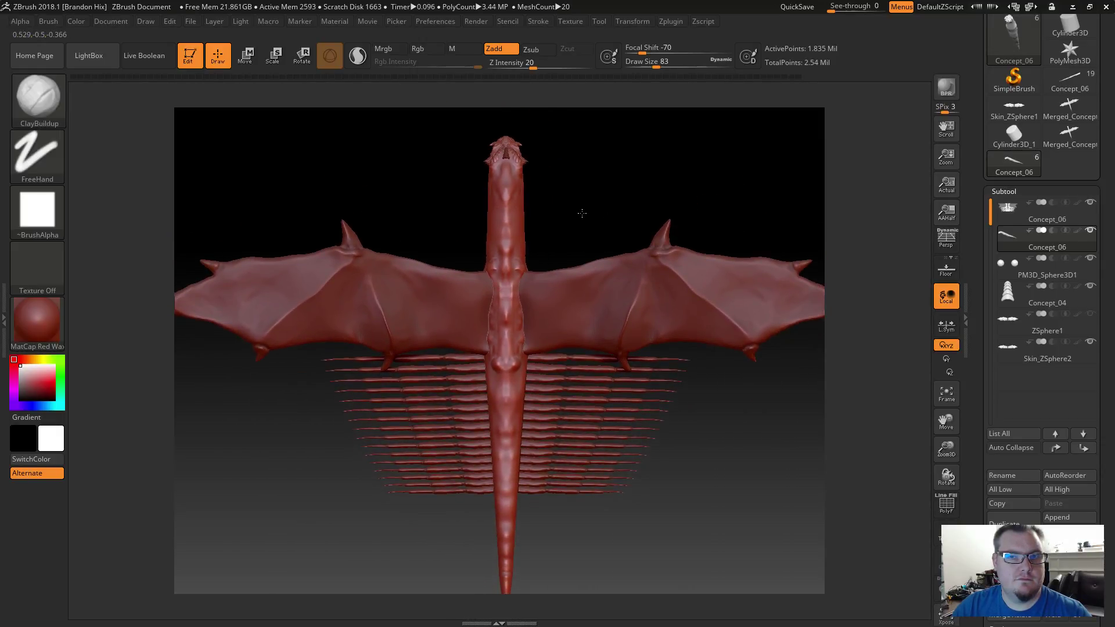
Make the legs subtool active and merge the visible subtools into another combined tool.
mouse_move(1015, 211)
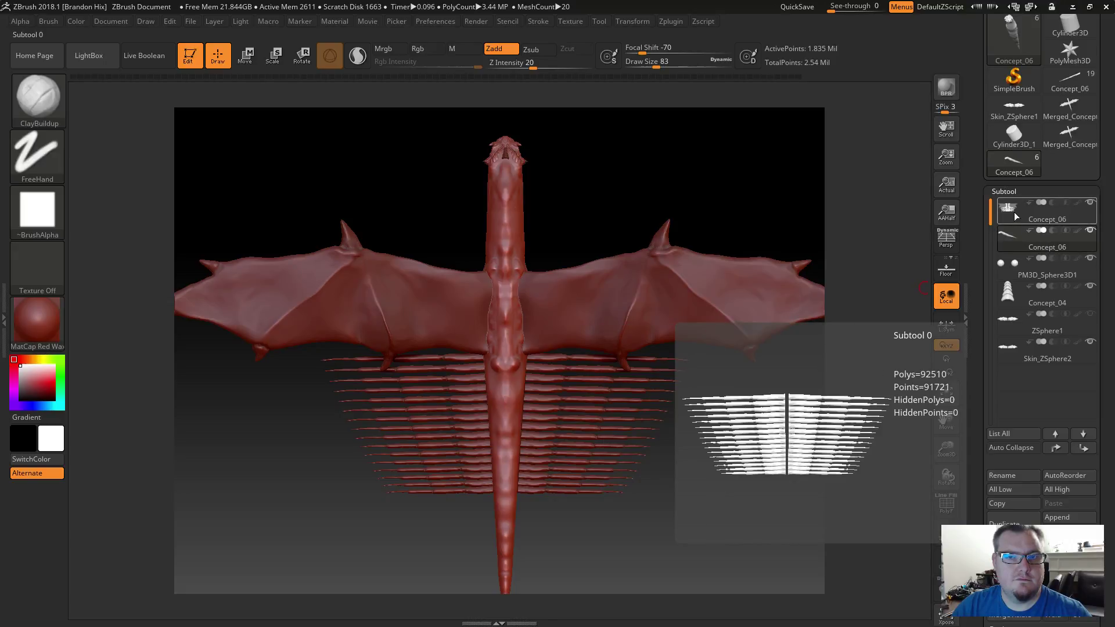
left_click(1014, 212)
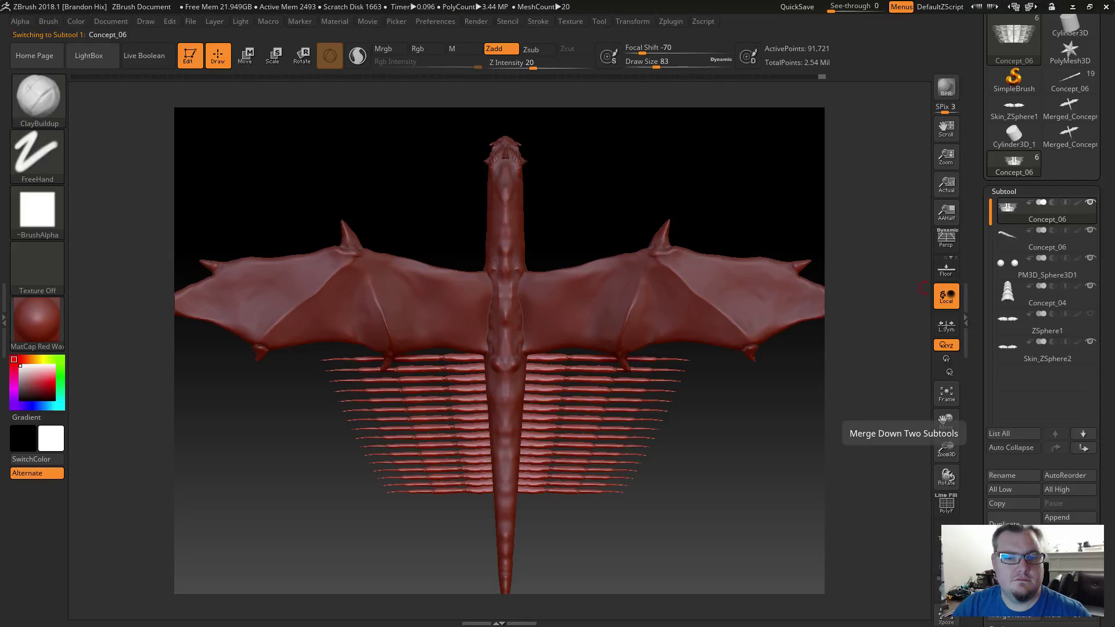
left_click(1014, 617)
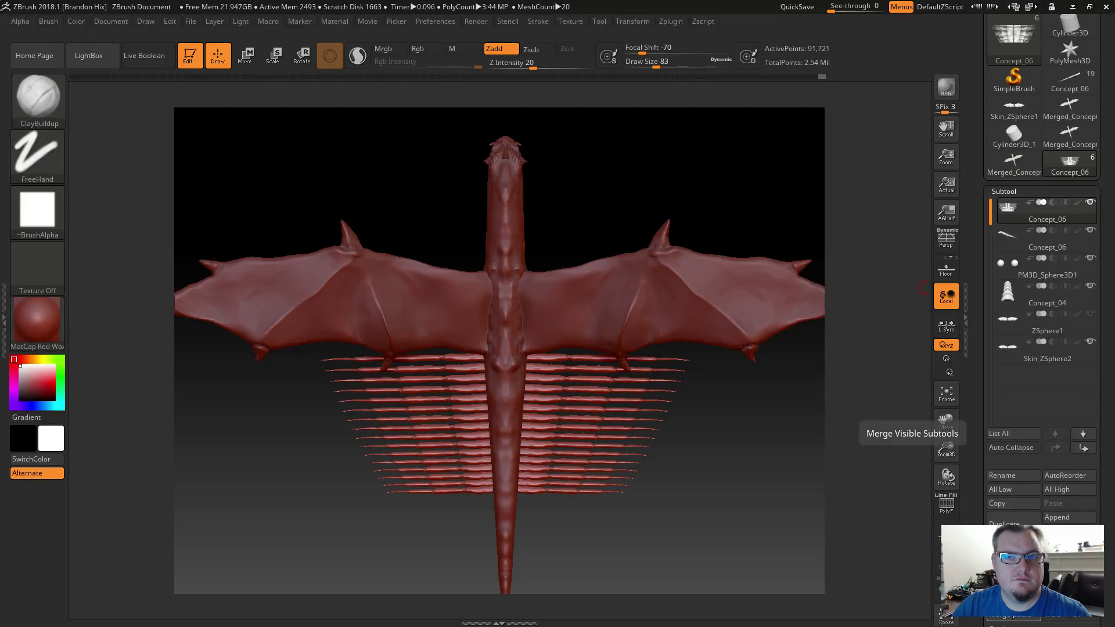
Draw the newest merged dragon tool, Merged_Concept_08, on a cleared canvas in edit mode and inspect it centred from the front.
mouse_move(1030, 174)
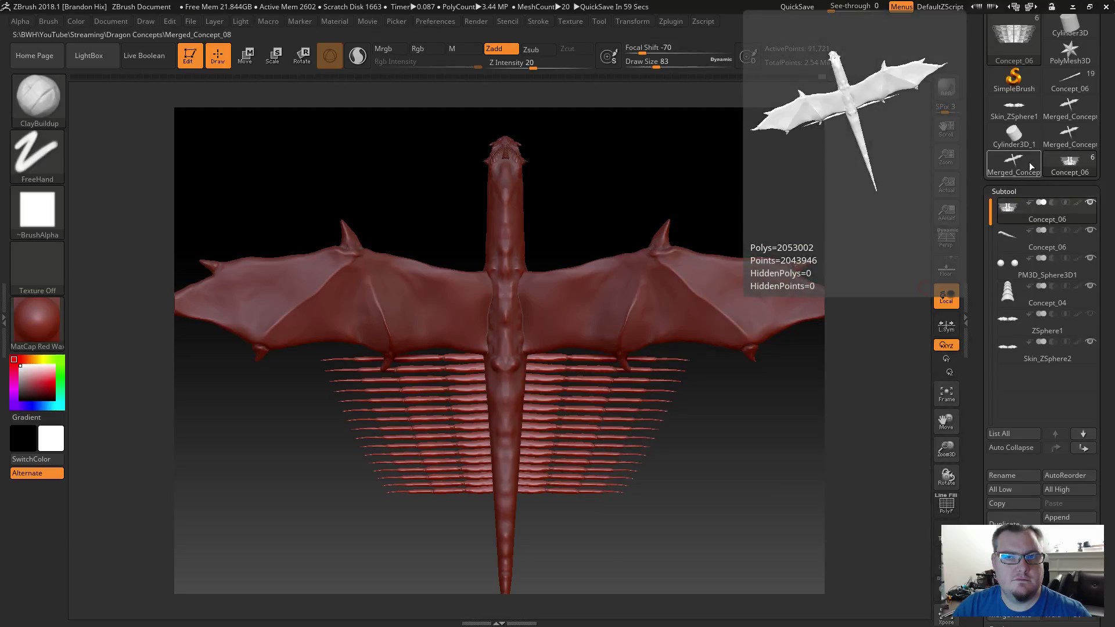
key("t")
key("ctrl+n")
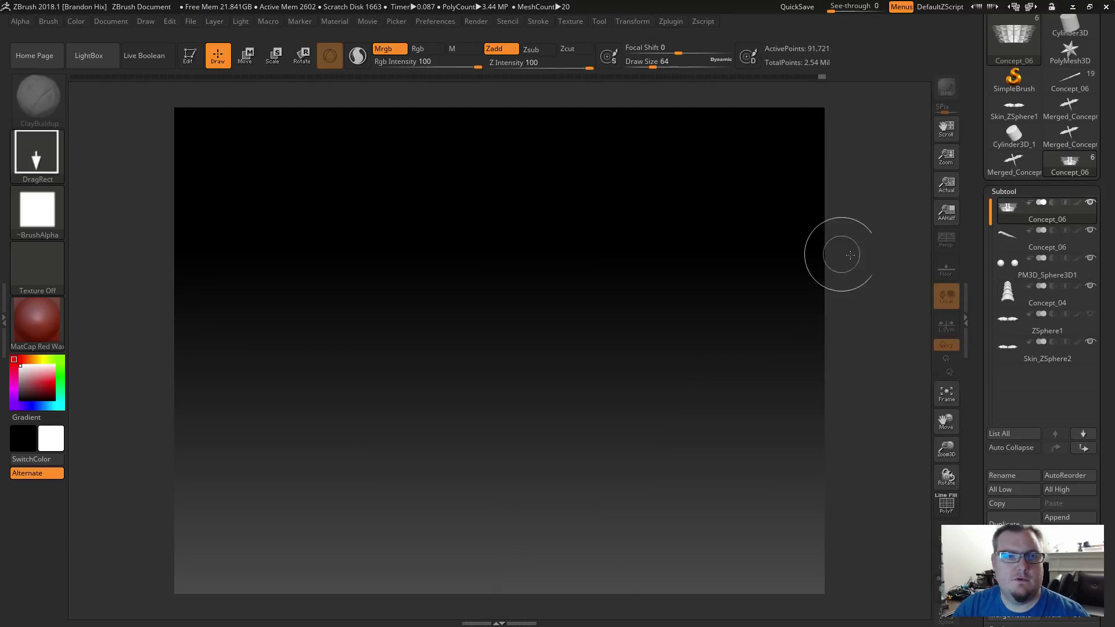
left_click(1015, 163)
mouse_move(494, 251)
left_mouse_down()
mouse_move(766, 552)
mouse_move(642, 409)
mouse_move(651, 437)
left_mouse_up()
key("ctrl+n")
key("t")
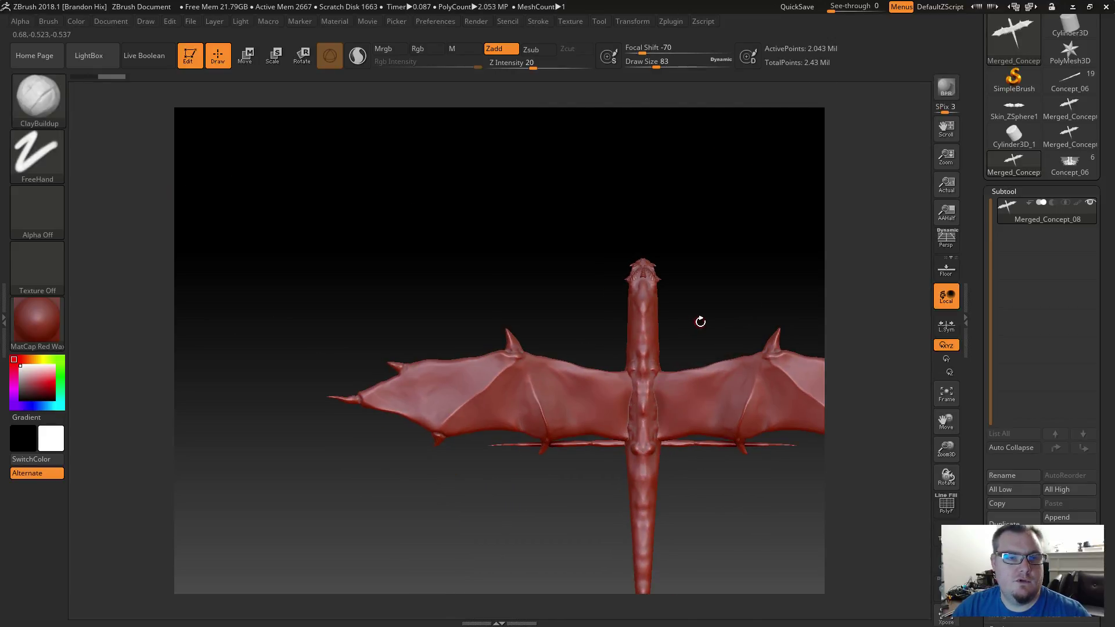
left_click_drag(700, 319, 565, 319)
key("F1")
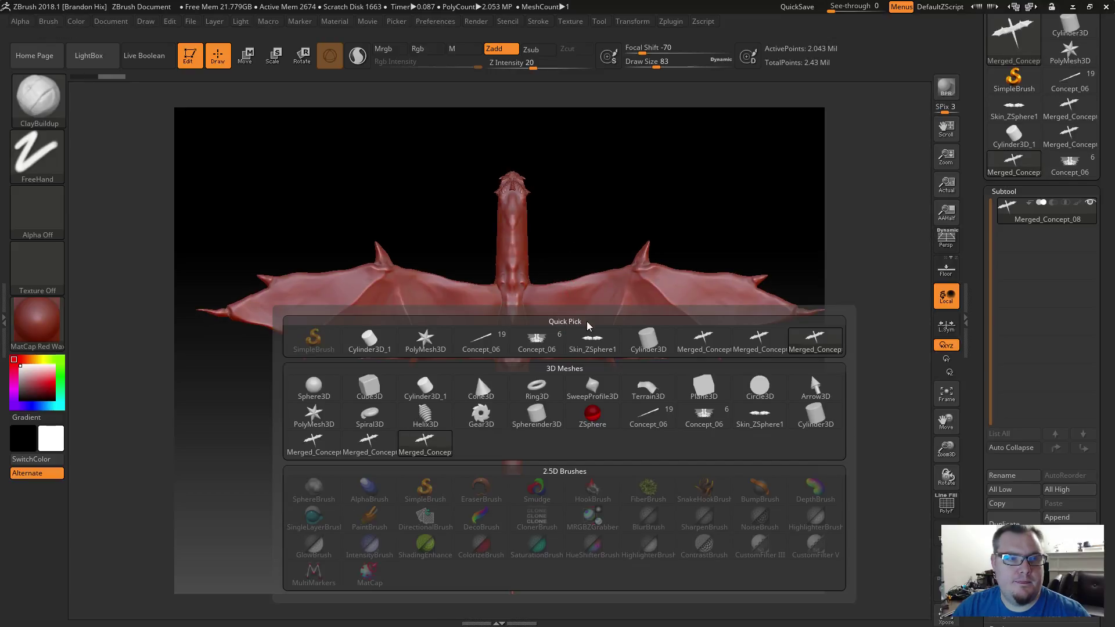
key("Escape")
key("x")
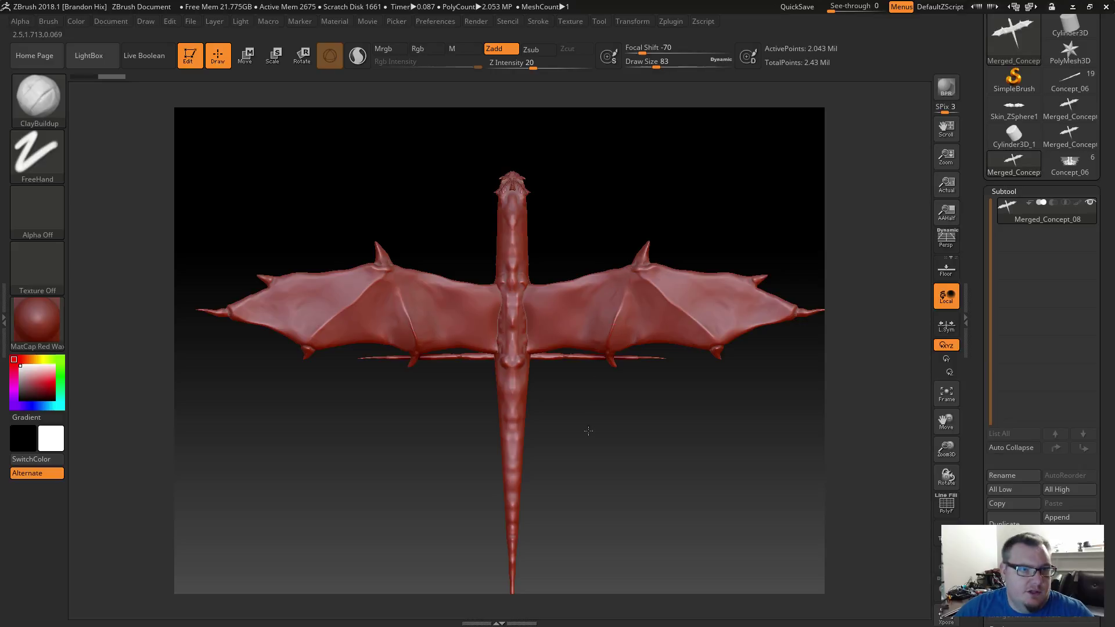
mouse_move(588, 431)
left_mouse_down()
mouse_move(548, 326)
mouse_move(567, 326)
mouse_move(494, 399)
mouse_move(604, 421)
left_mouse_up()
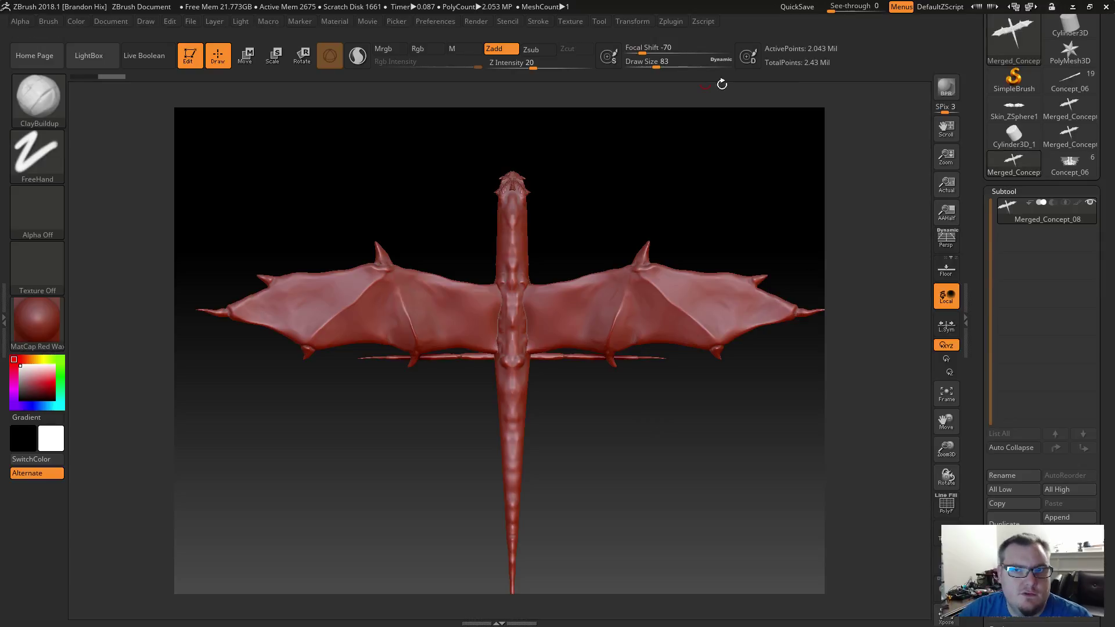
Switch back to the multi-subtool Concept_06 dragon and make its body subtool active, keeping the subtool list open.
mouse_move(1022, 147)
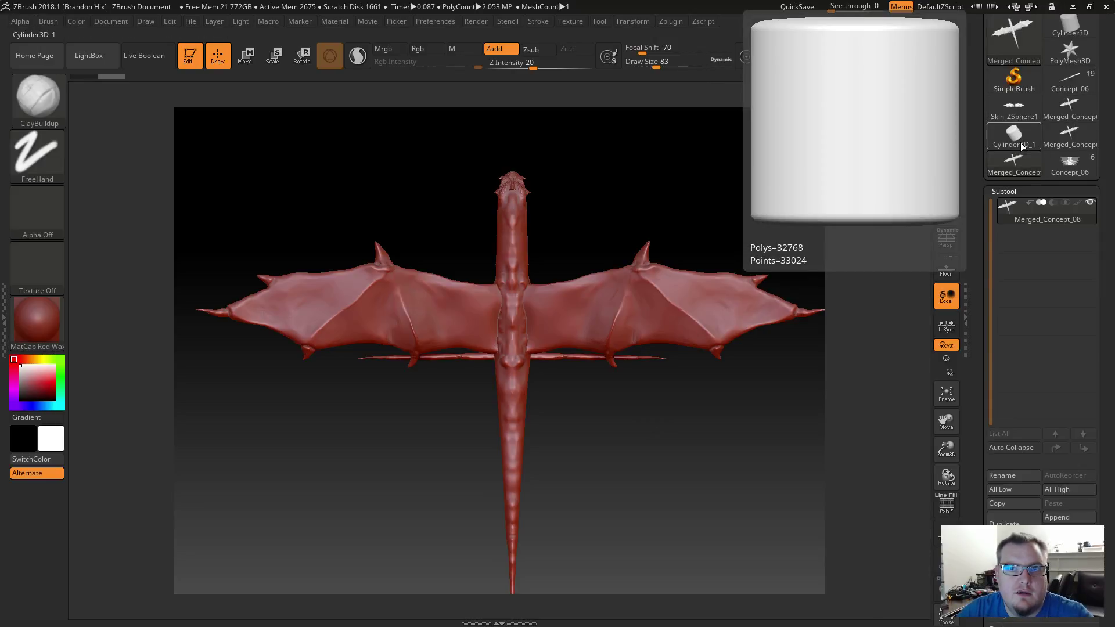
left_click(1070, 164)
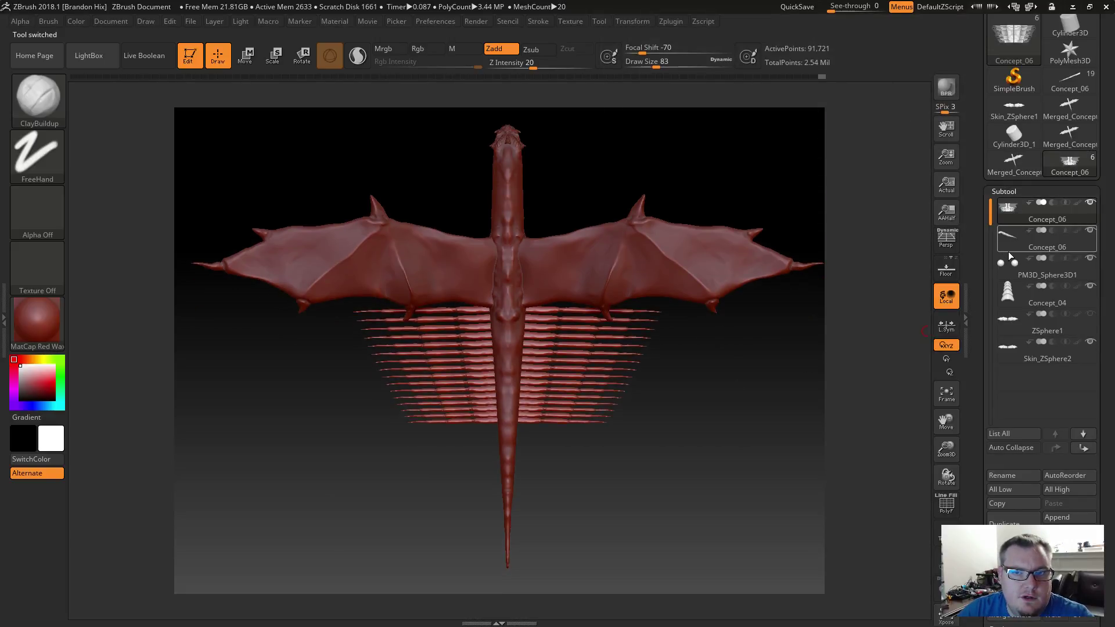
left_click(1022, 235)
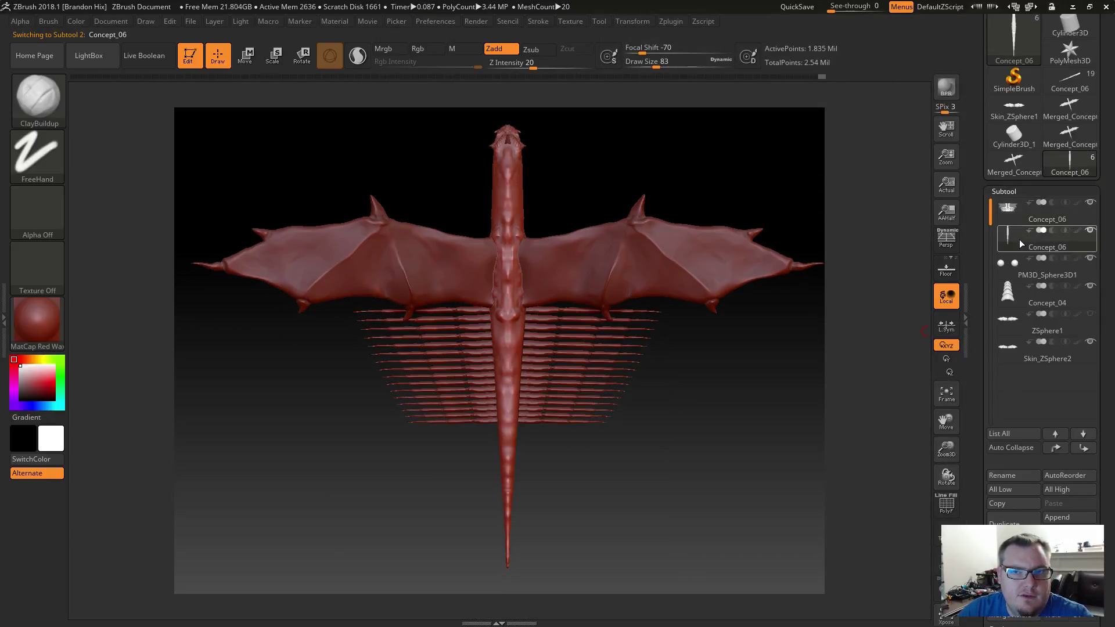
left_click_drag(981, 393, 967, 276)
left_click(999, 327)
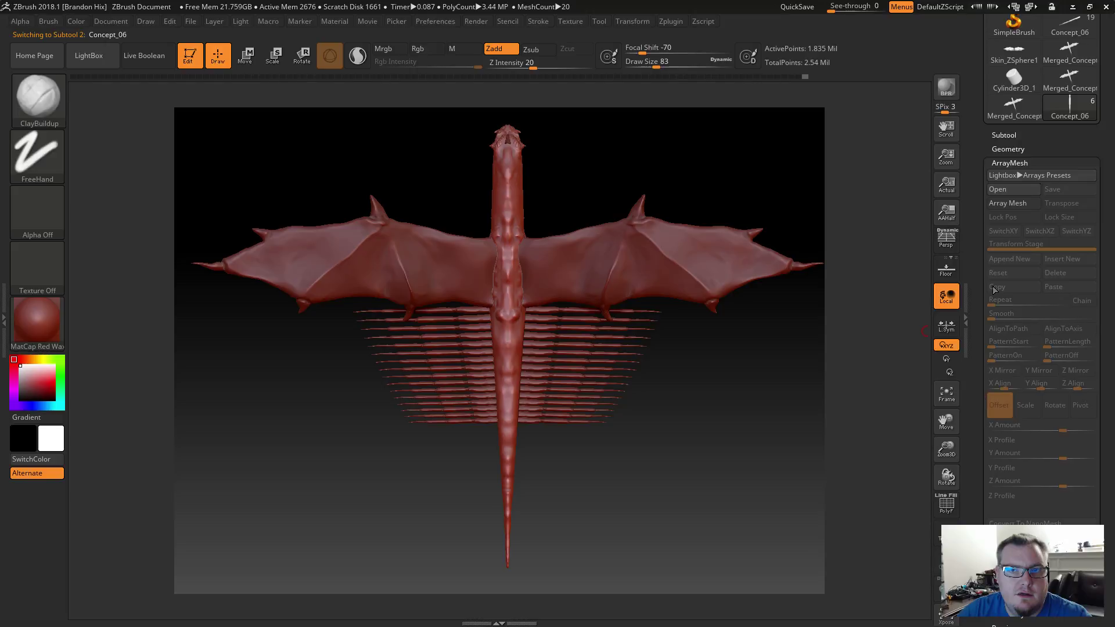
left_click_drag(973, 193, 973, 305)
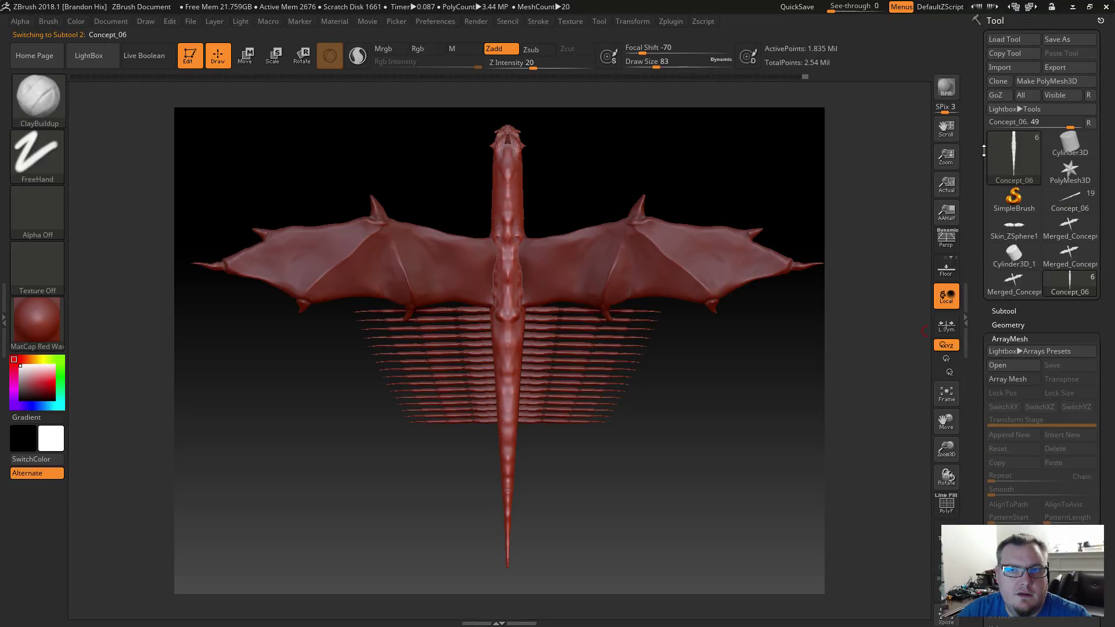
left_click(996, 311)
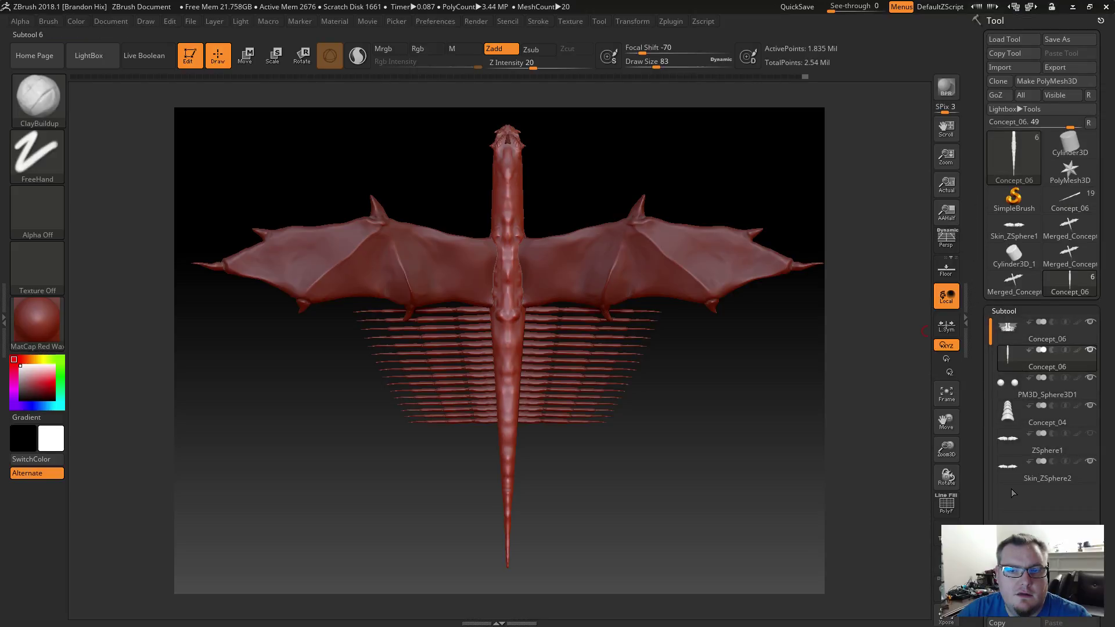
Hide the body, legs, eyes and Concept_04 subtools to isolate the wing subtools.
left_click(1089, 350)
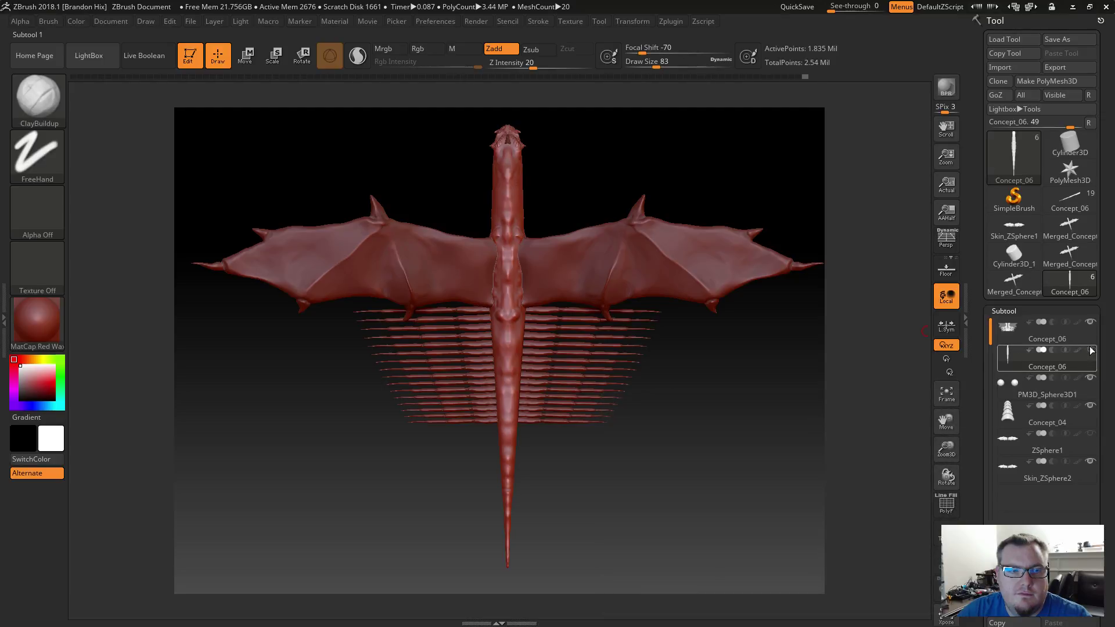
left_click(1091, 322)
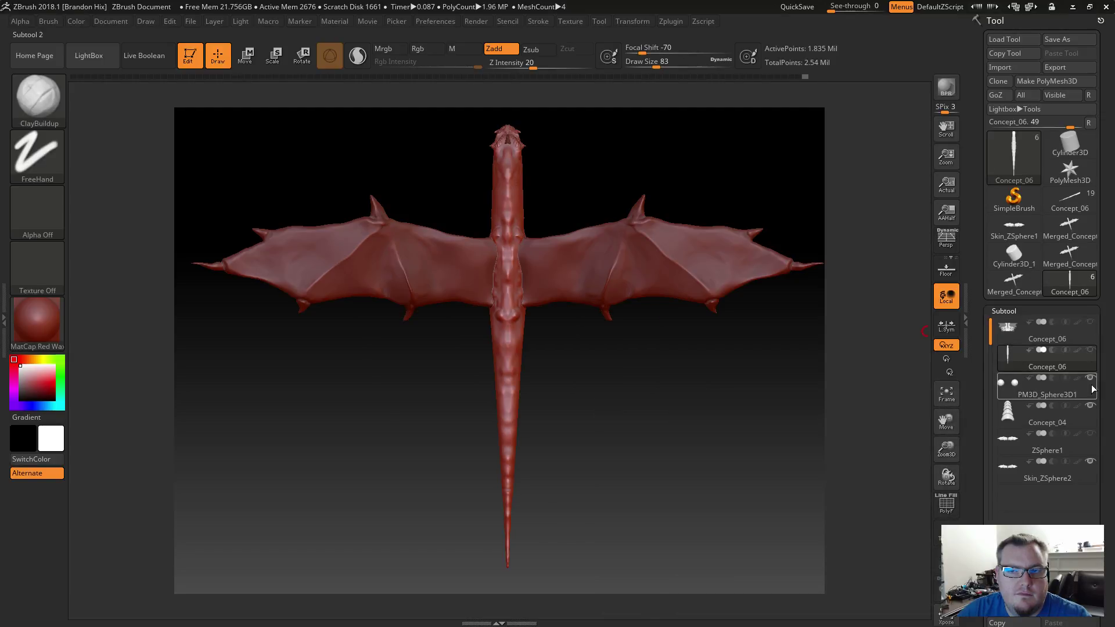
left_click(1091, 461)
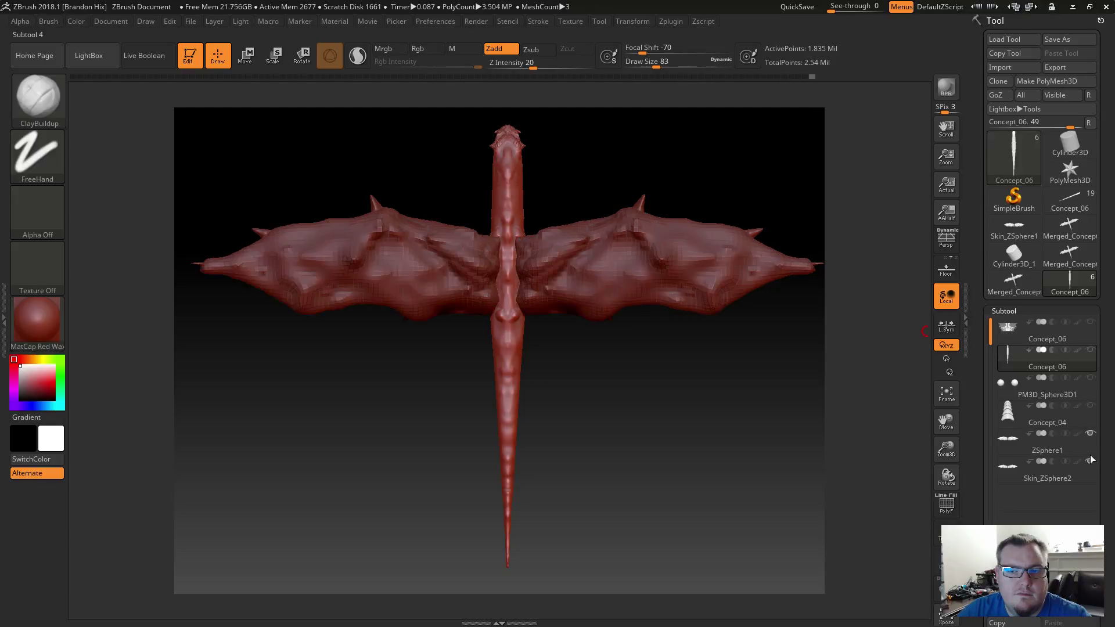
left_click(1091, 442)
Make the rough ZSphere1 wing subtool active and delete it from the dragon.
left_click(1090, 426)
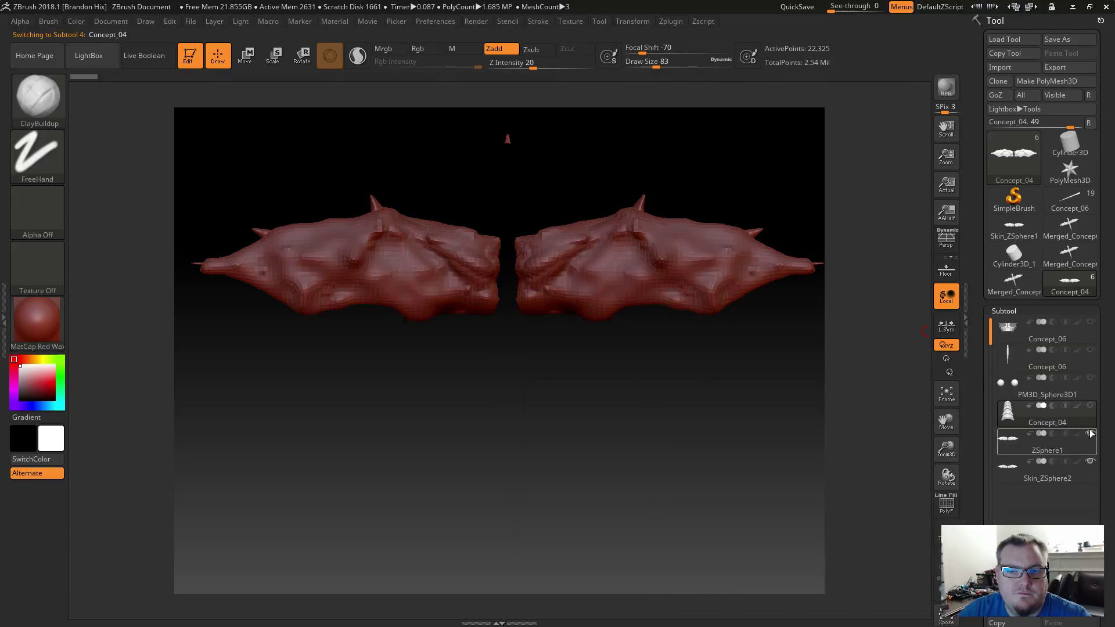
left_click(1091, 433)
left_click(1091, 450)
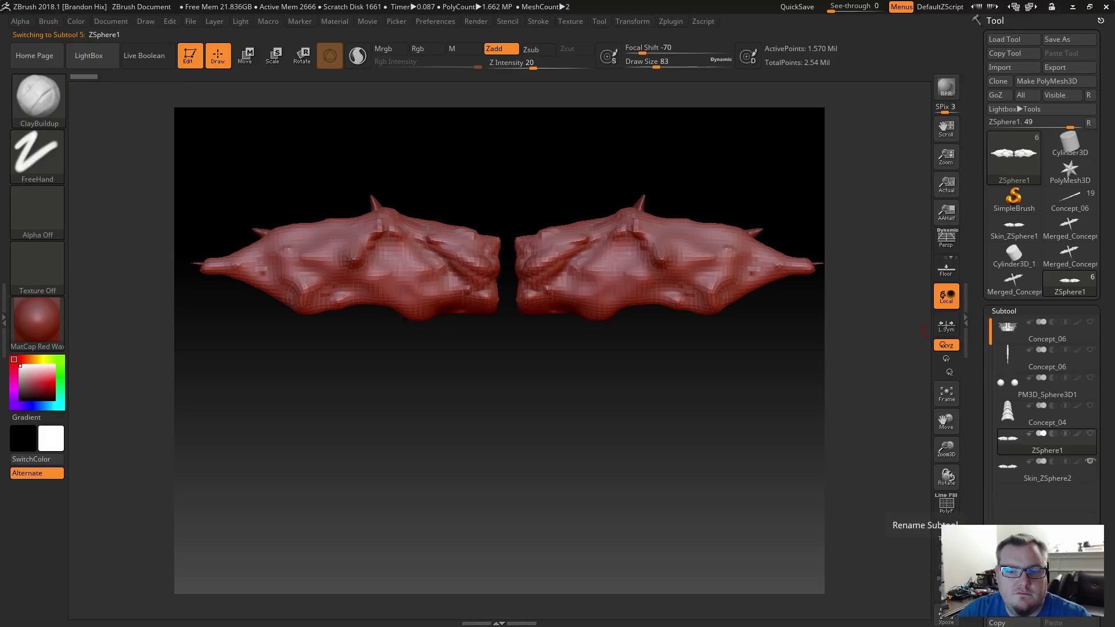
left_click_drag(982, 446, 978, 354)
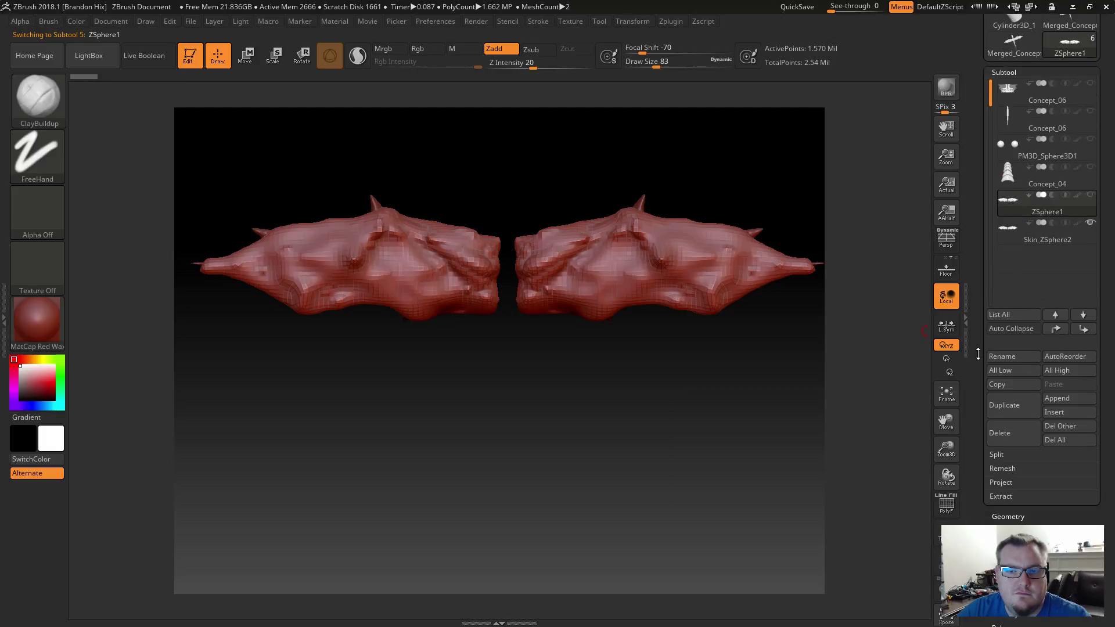
left_click(1000, 432)
left_click(906, 459)
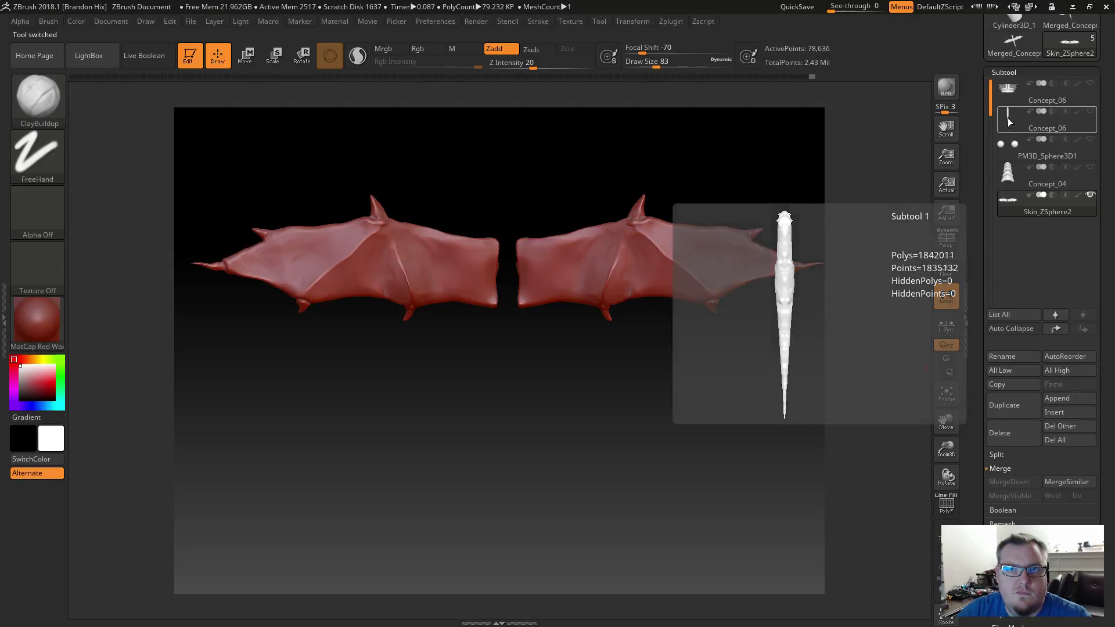
Make the arrayed legs subtool active and look through its ArrayMesh, Geometry, Surface and Unified Skin settings.
left_click(1012, 91)
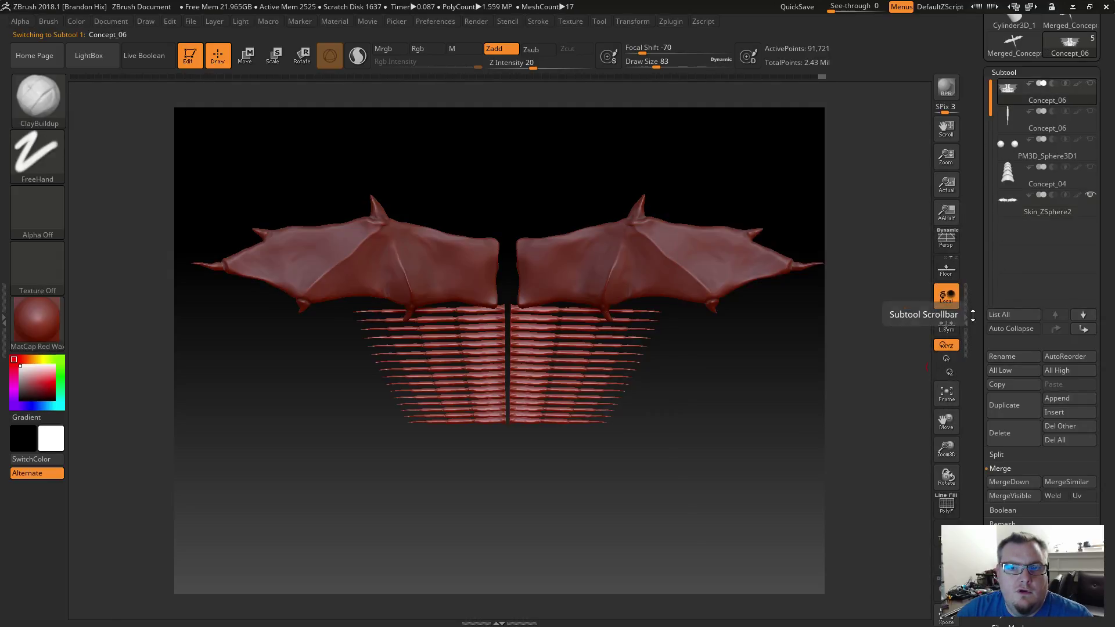
left_click_drag(972, 378, 987, 196)
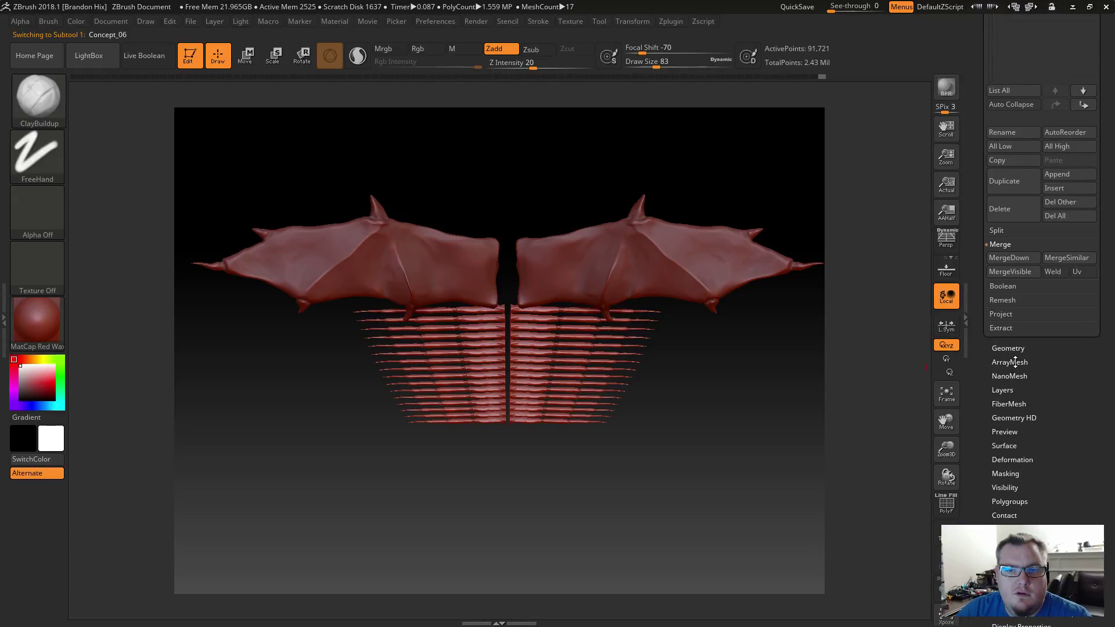
left_click(1011, 362)
left_click_drag(974, 302, 982, 409)
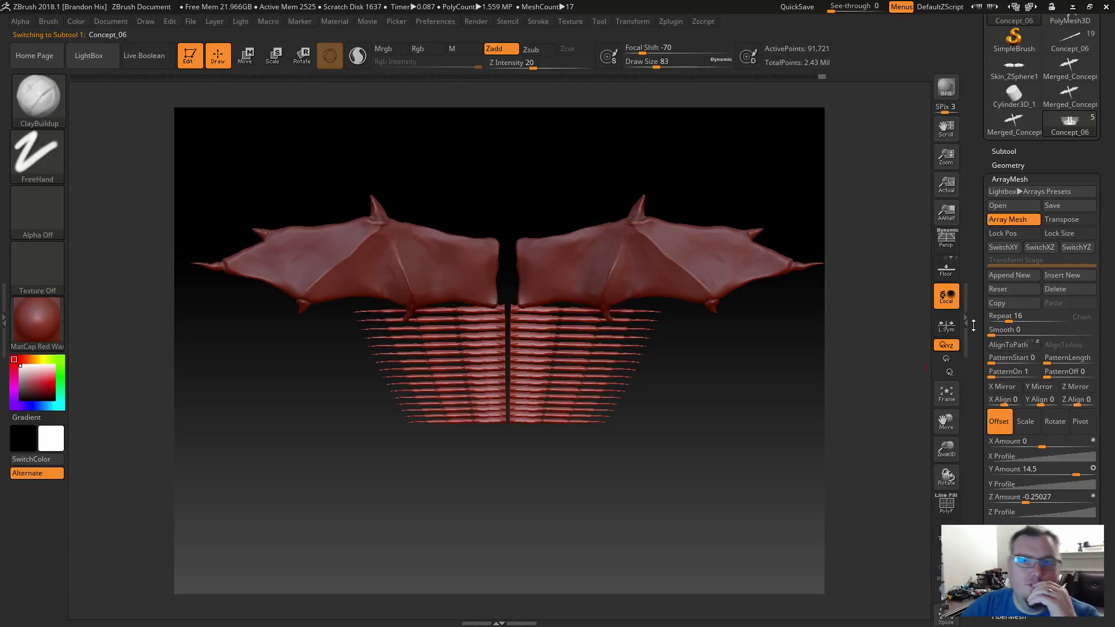
mouse_move(976, 322)
left_mouse_down()
mouse_move(976, 207)
mouse_move(976, 324)
left_mouse_up()
left_click(1010, 166)
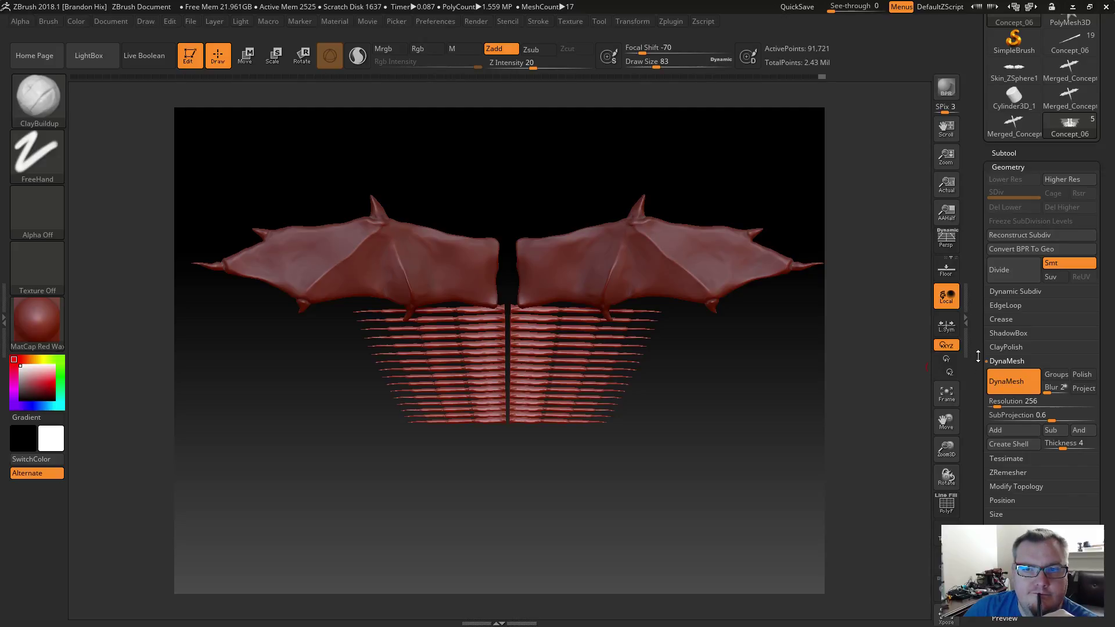
left_click_drag(979, 340, 986, 213)
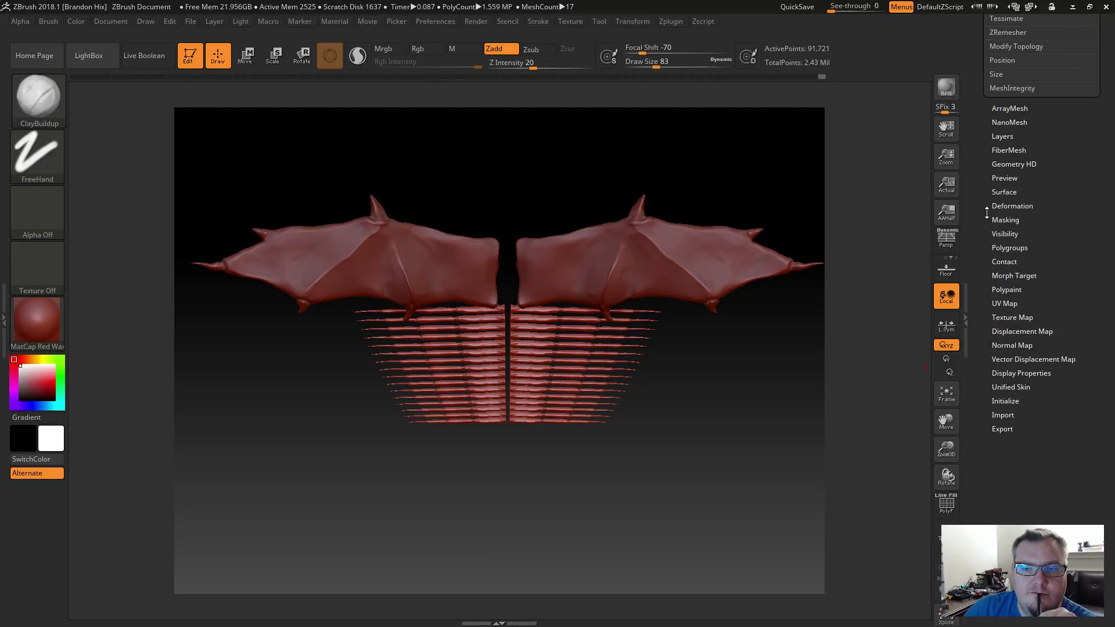
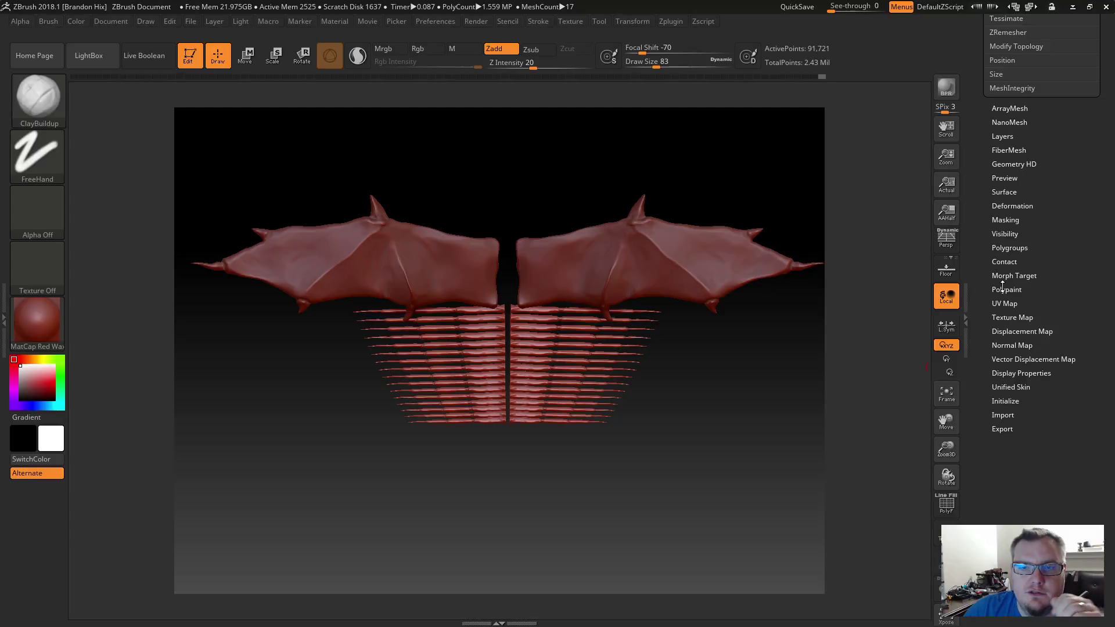
left_click(1005, 192)
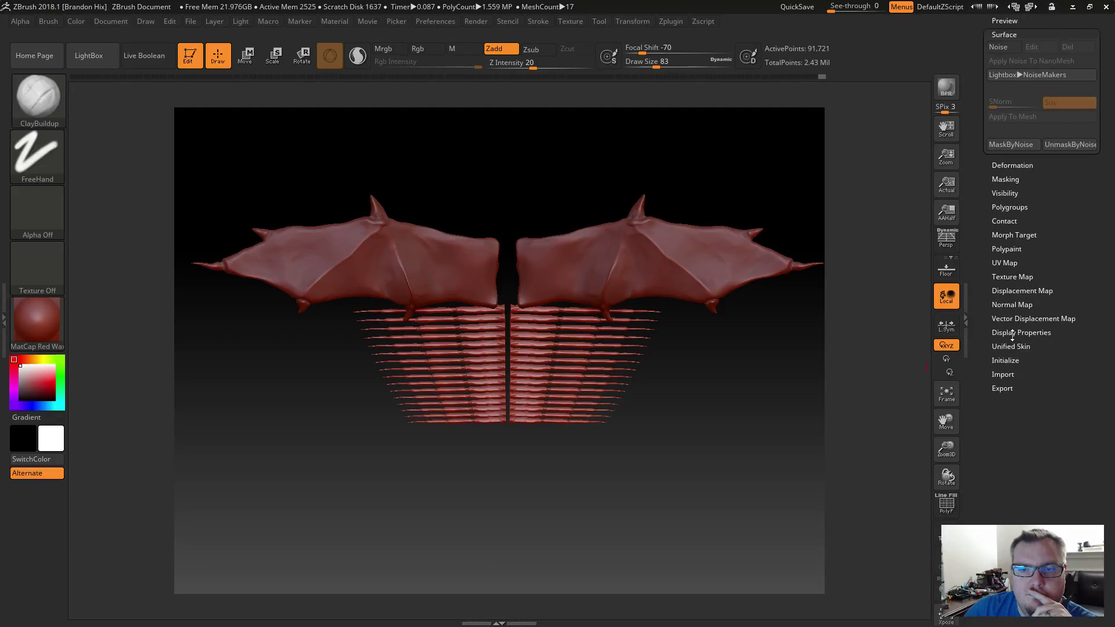
left_click(1003, 345)
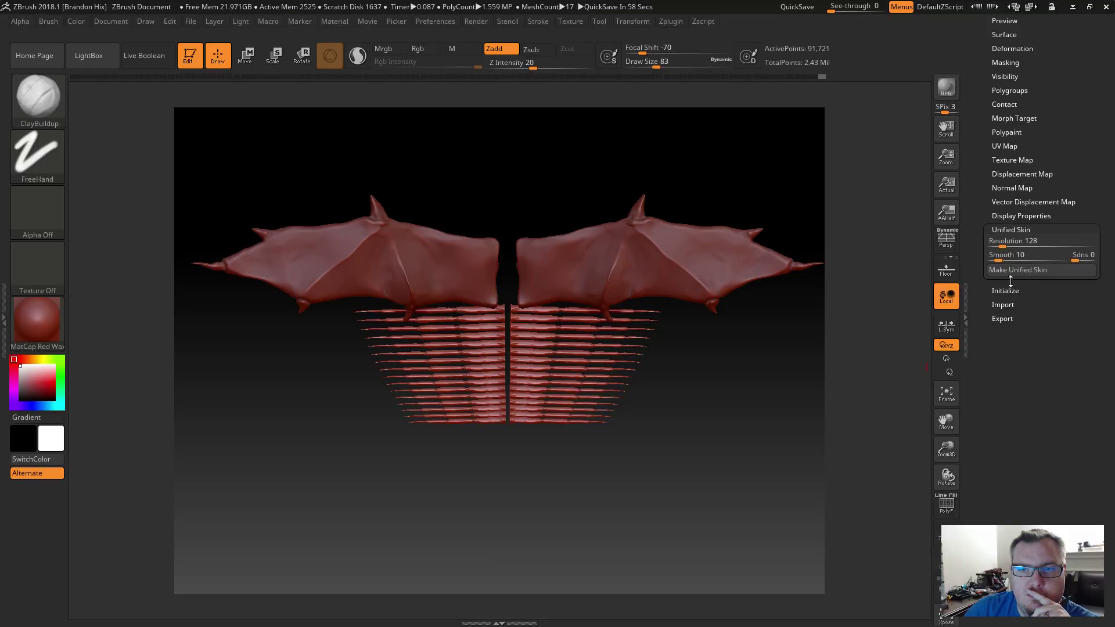
scroll(1010, 313, "up", 6)
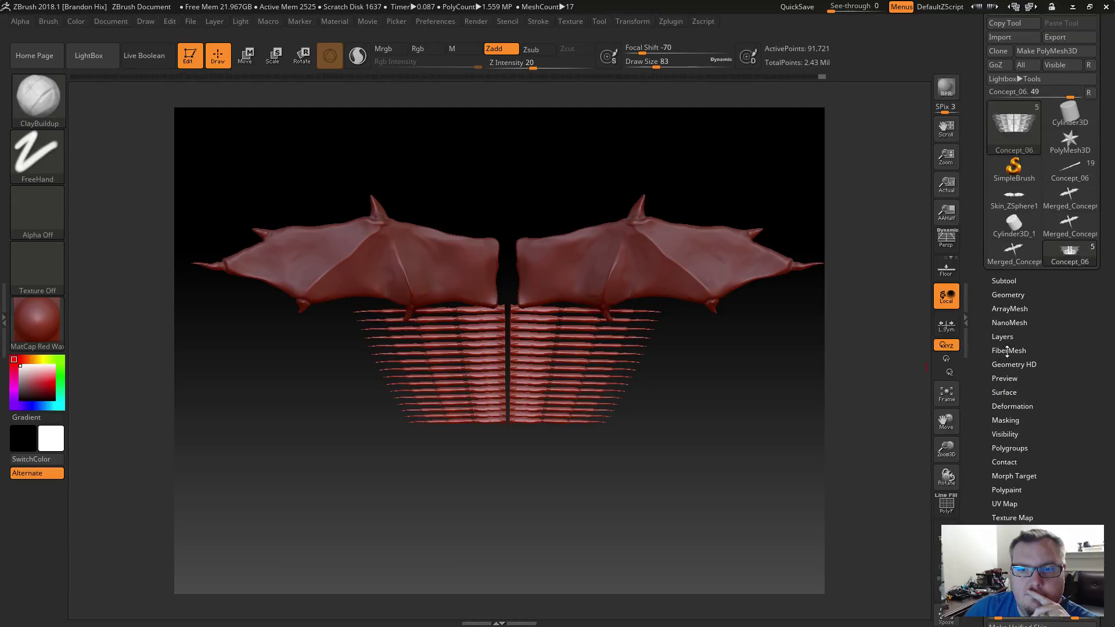
Convert the legs' ArrayMesh into real geometry with Make Mesh.
left_click(1005, 309)
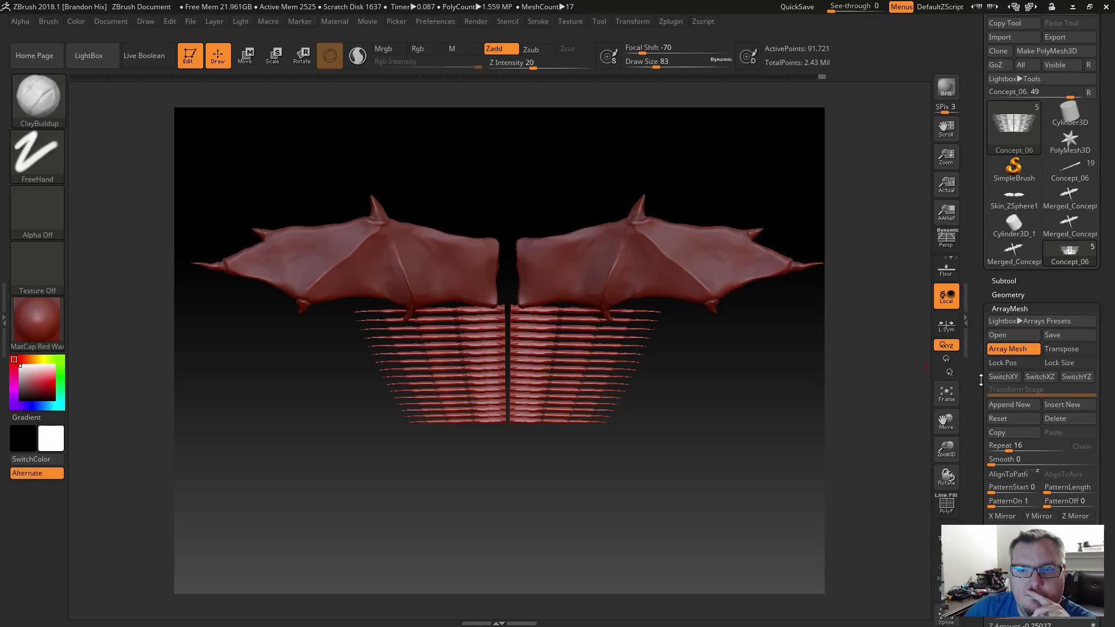
scroll(1002, 428, "down", 5)
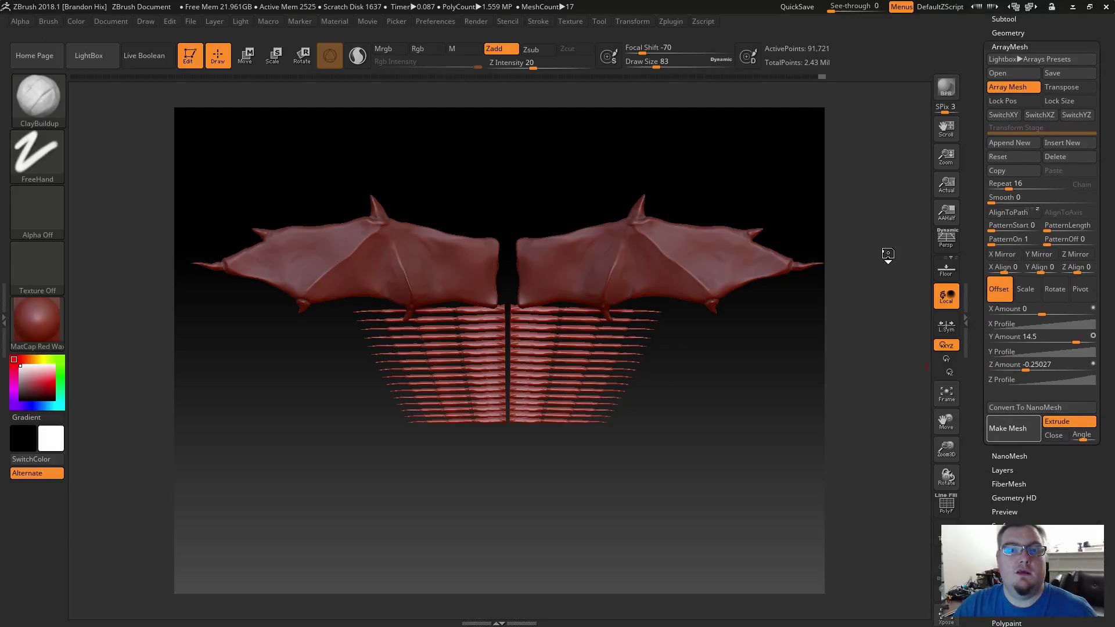
scroll(982, 372, "up", 5)
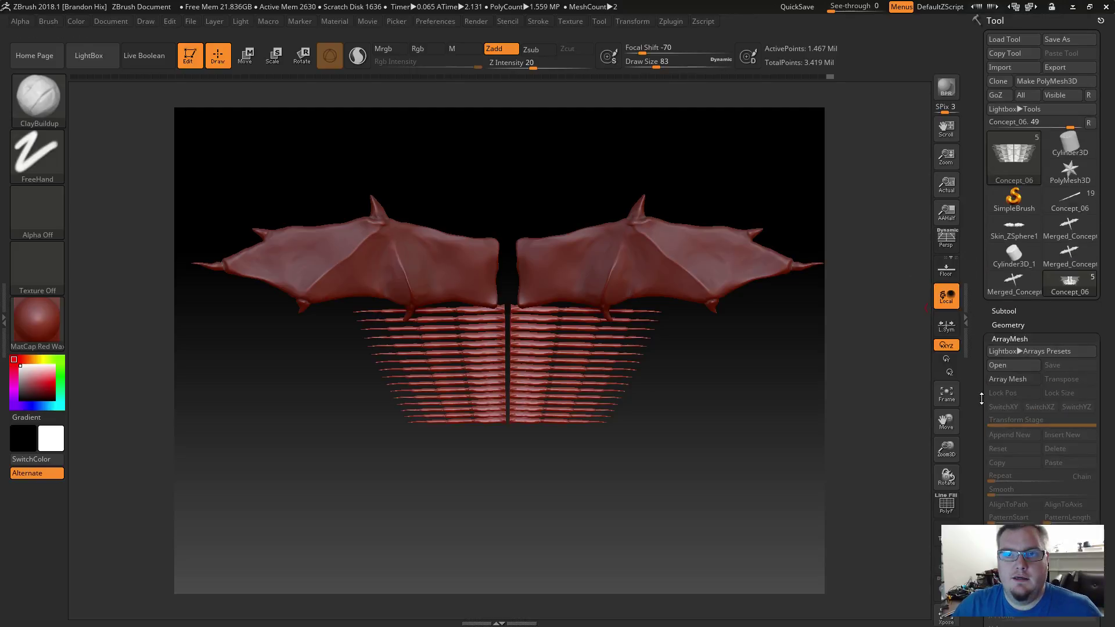
left_click(1005, 338)
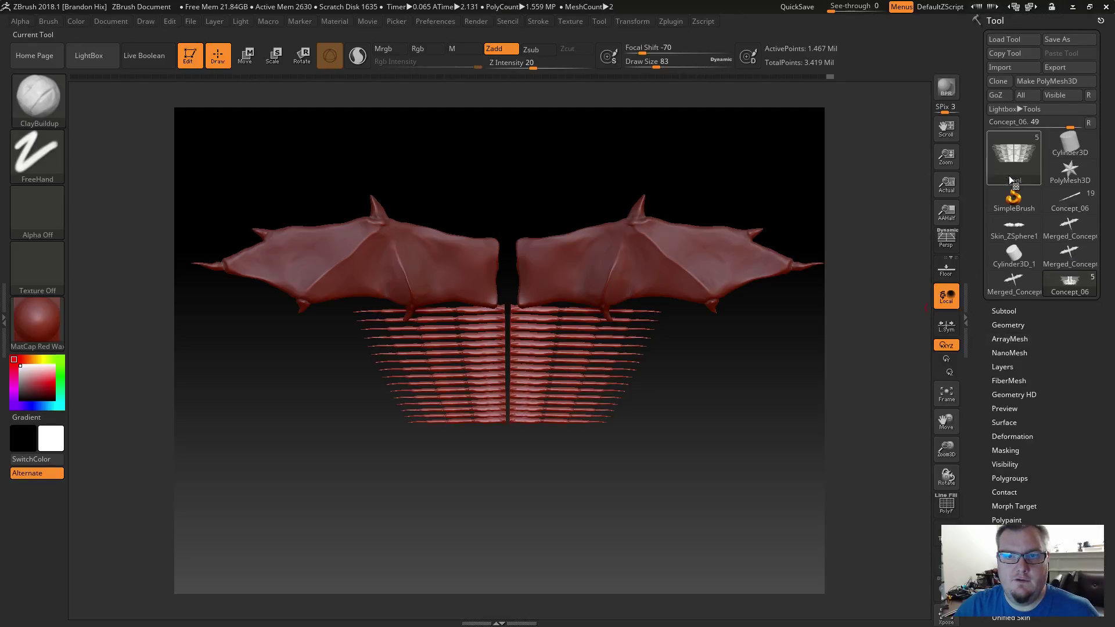
Show the body, eyes and Concept_04 subtools again alongside the legs and wings.
left_click(1005, 312)
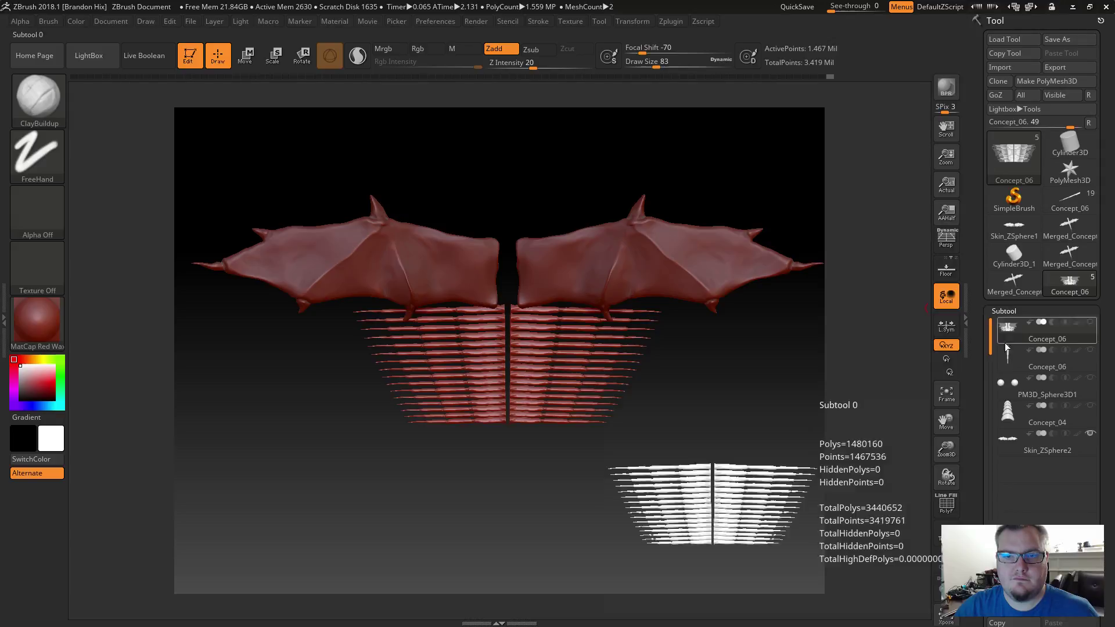
left_click(1091, 351)
left_click(1091, 378)
left_click(1090, 406)
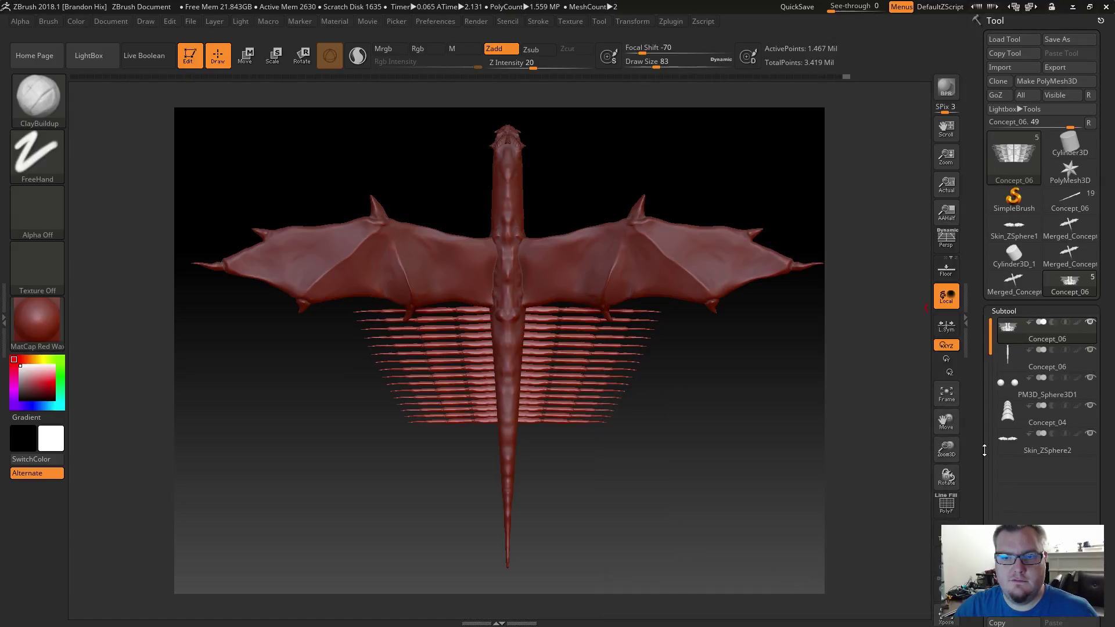
left_click_drag(981, 473, 983, 405)
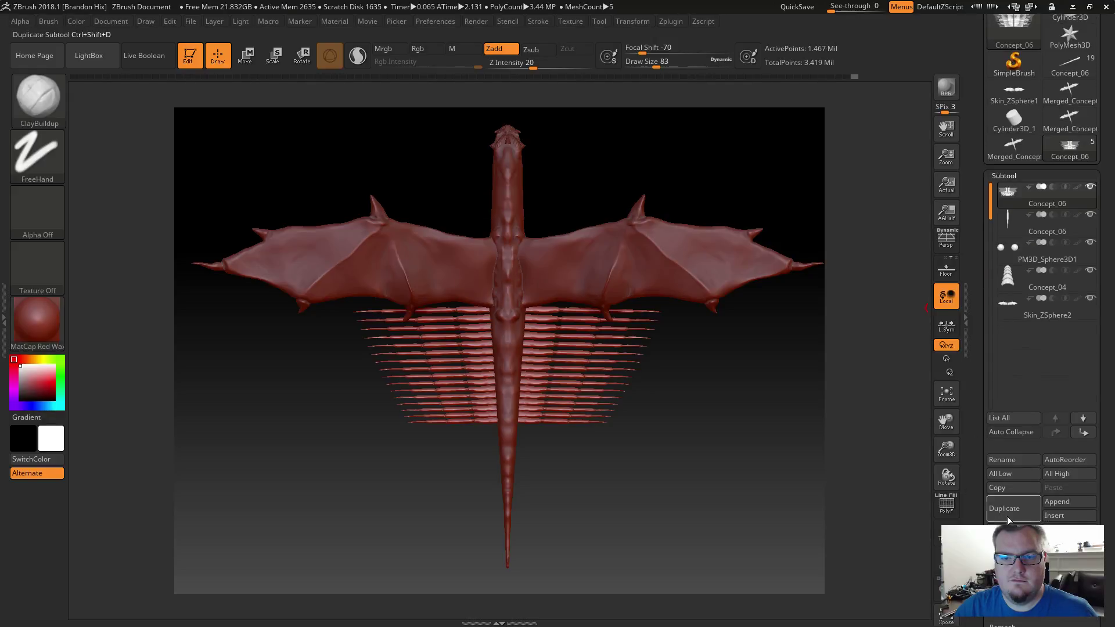
Merge the visible dragon subtools into one mesh and place the merged dragon on a cleared canvas in edit mode.
left_click(1014, 599)
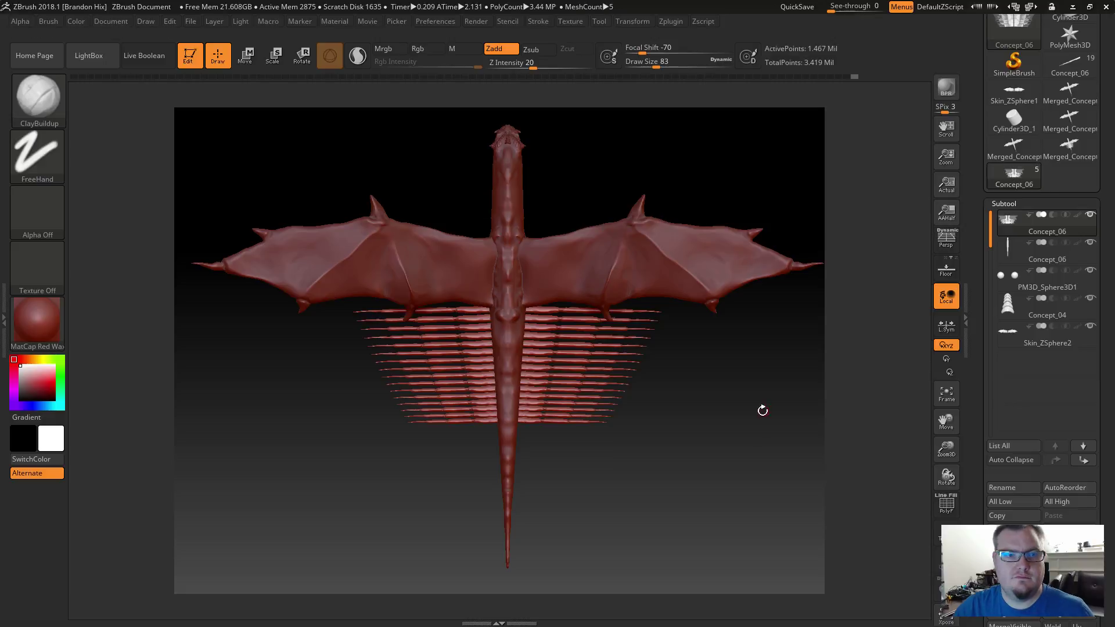
key("t")
key("ctrl+n")
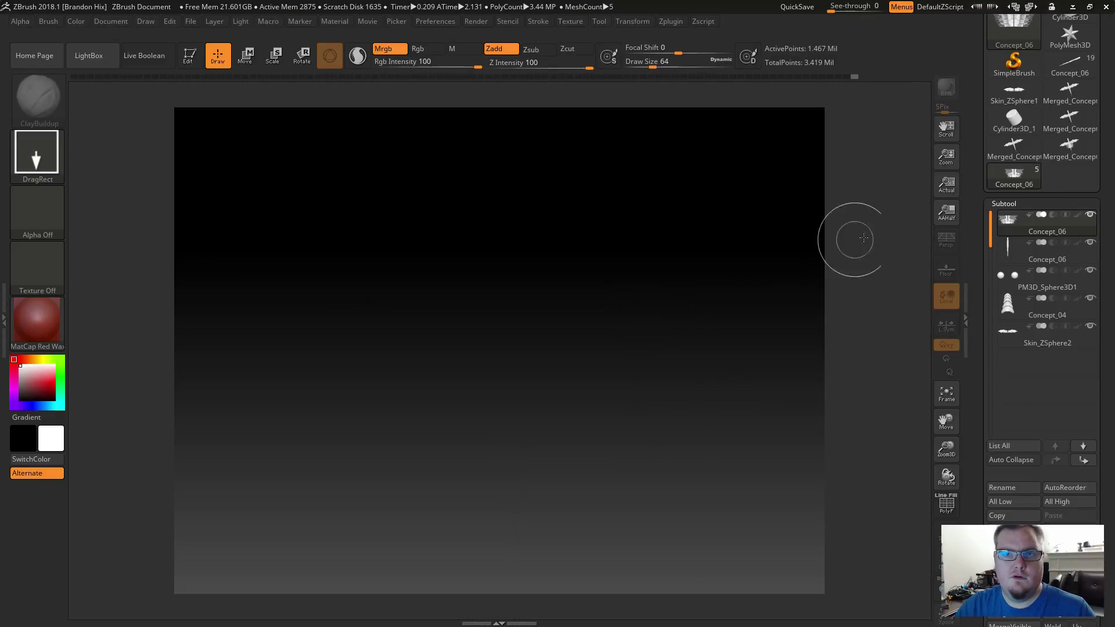
left_click(1070, 148)
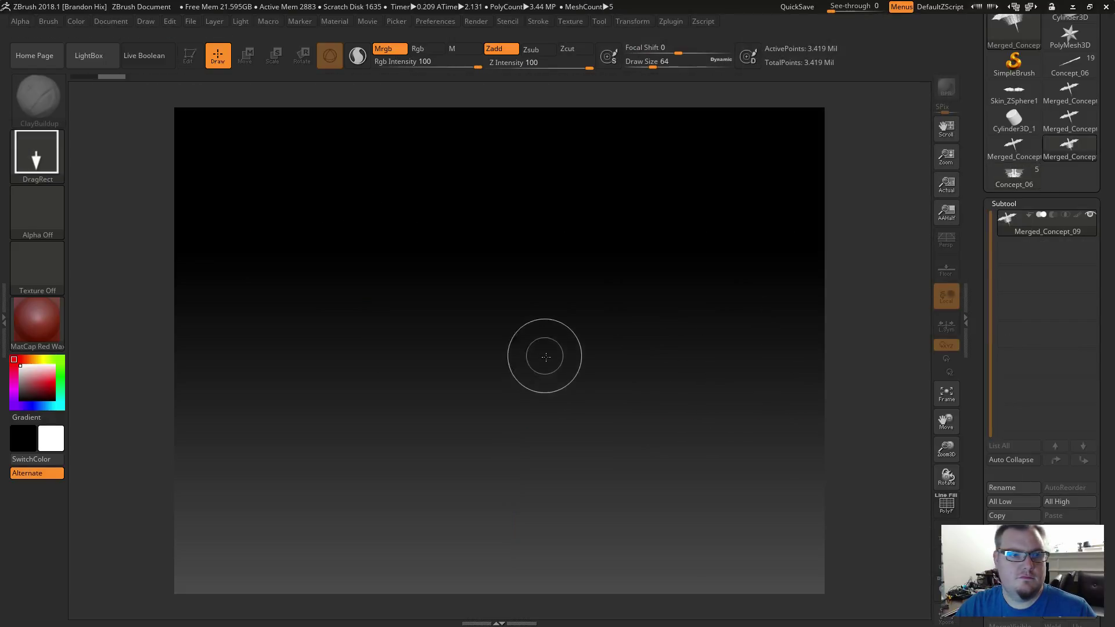
mouse_move(543, 353)
left_mouse_down()
mouse_move(539, 432)
mouse_move(540, 412)
left_mouse_up()
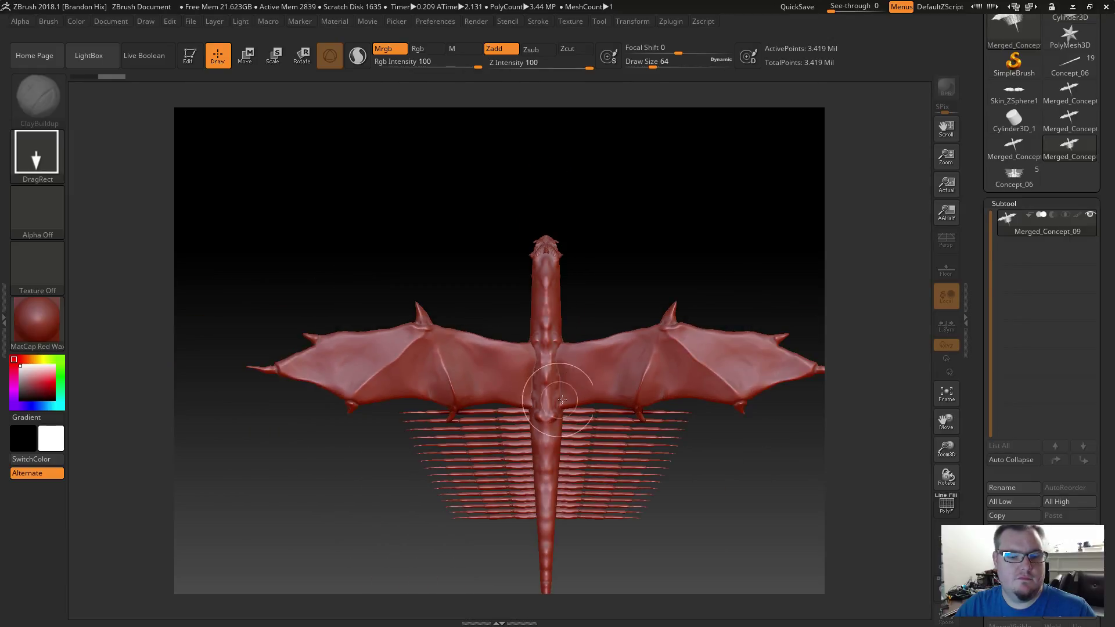
key("t")
left_click_drag(647, 257, 604, 186)
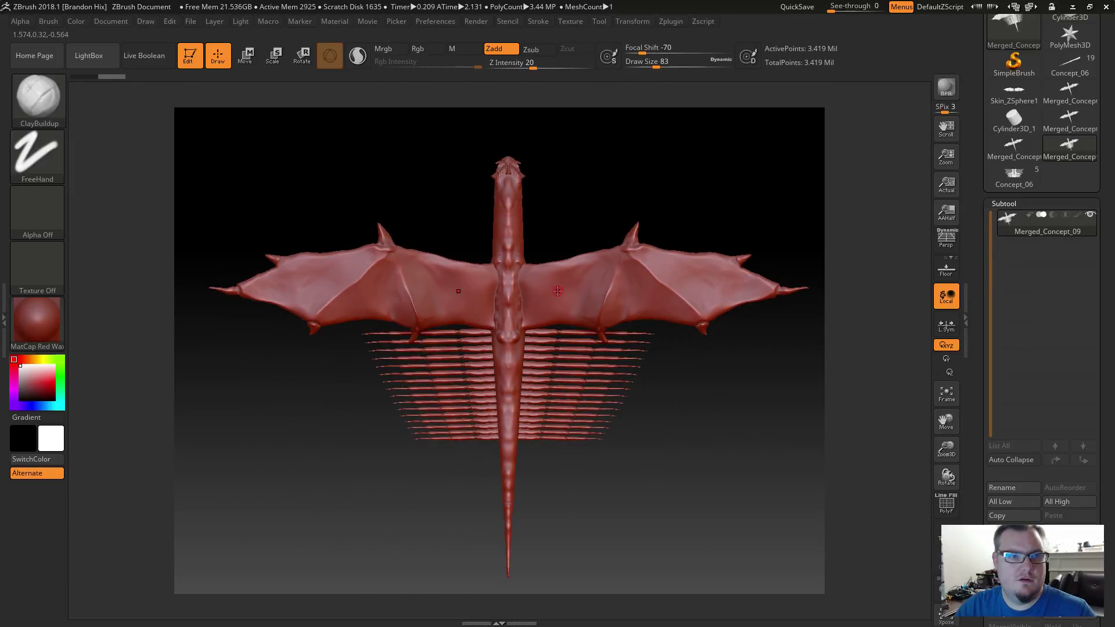
left_click_drag(581, 302, 685, 413)
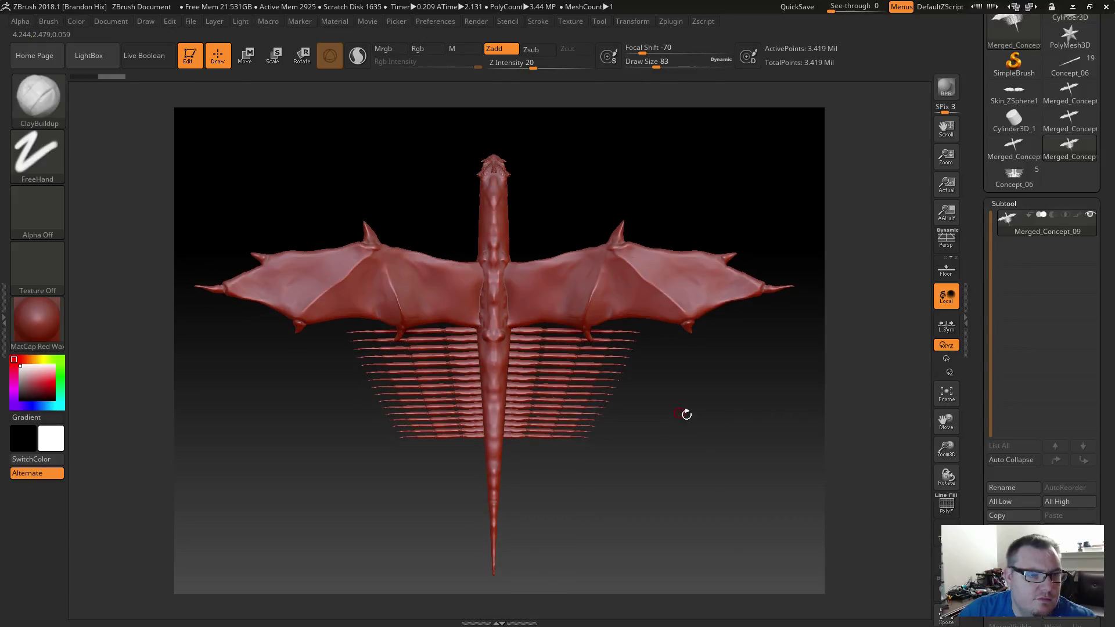
Append a ZSphere subtool to the merged dragon and turn on transparency.
left_click_drag(969, 435, 970, 312)
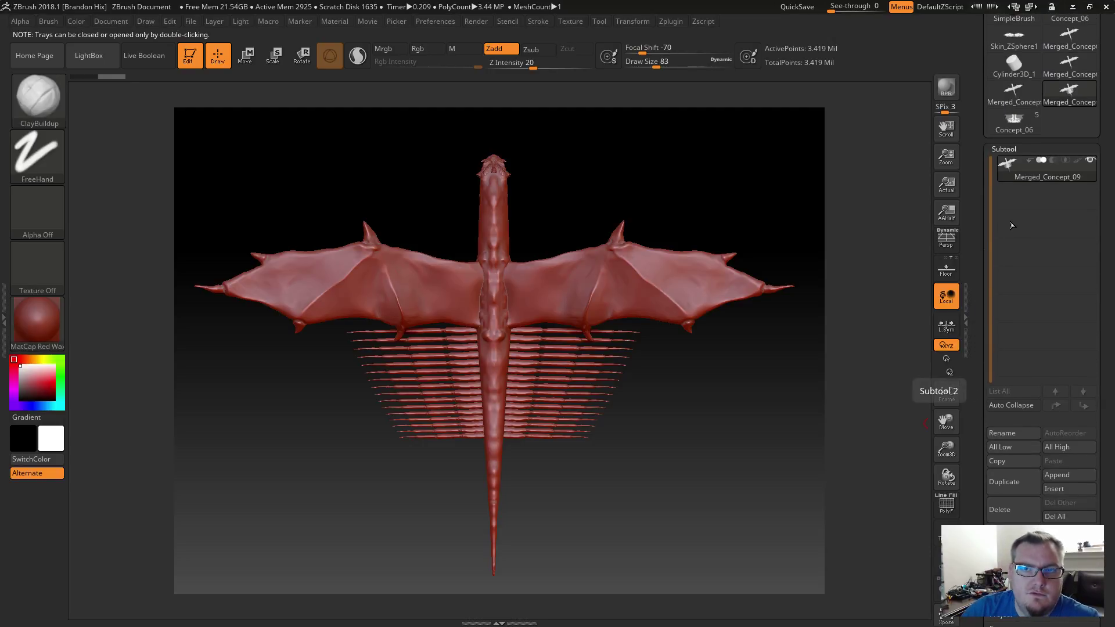
left_click(1058, 475)
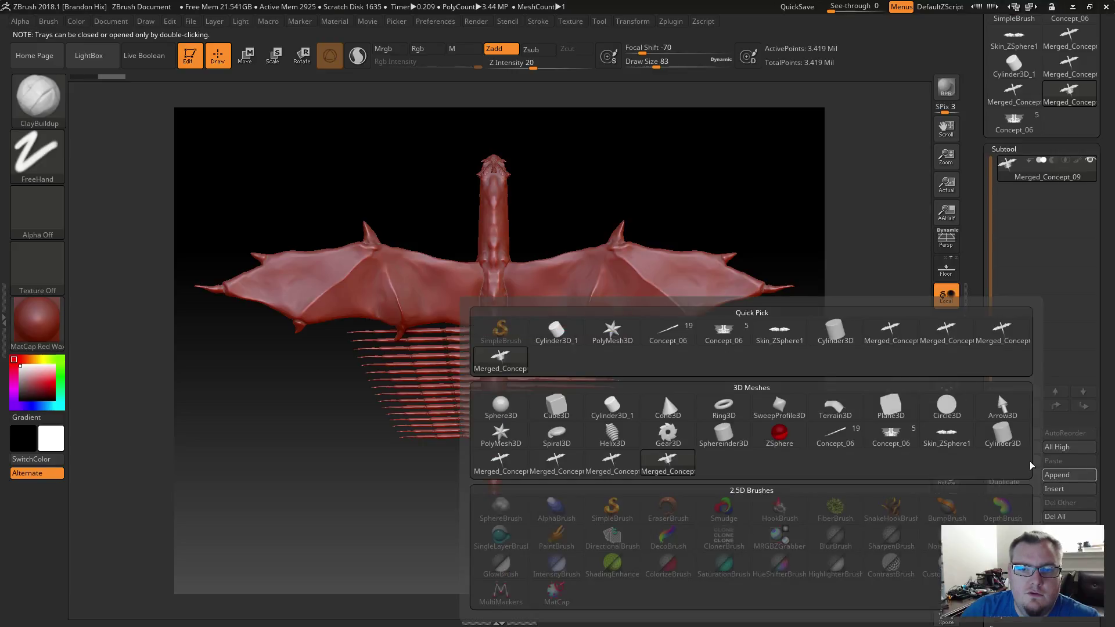
left_click(797, 445)
left_click_drag(976, 320, 977, 314)
left_click(946, 533)
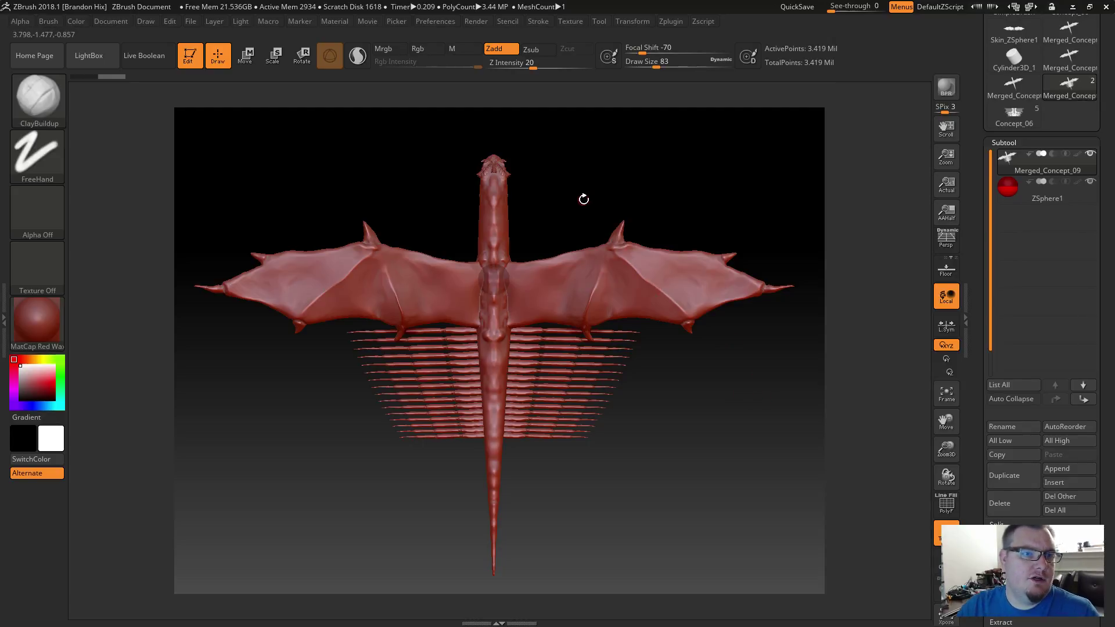
left_click_drag(571, 201, 627, 229, "alt")
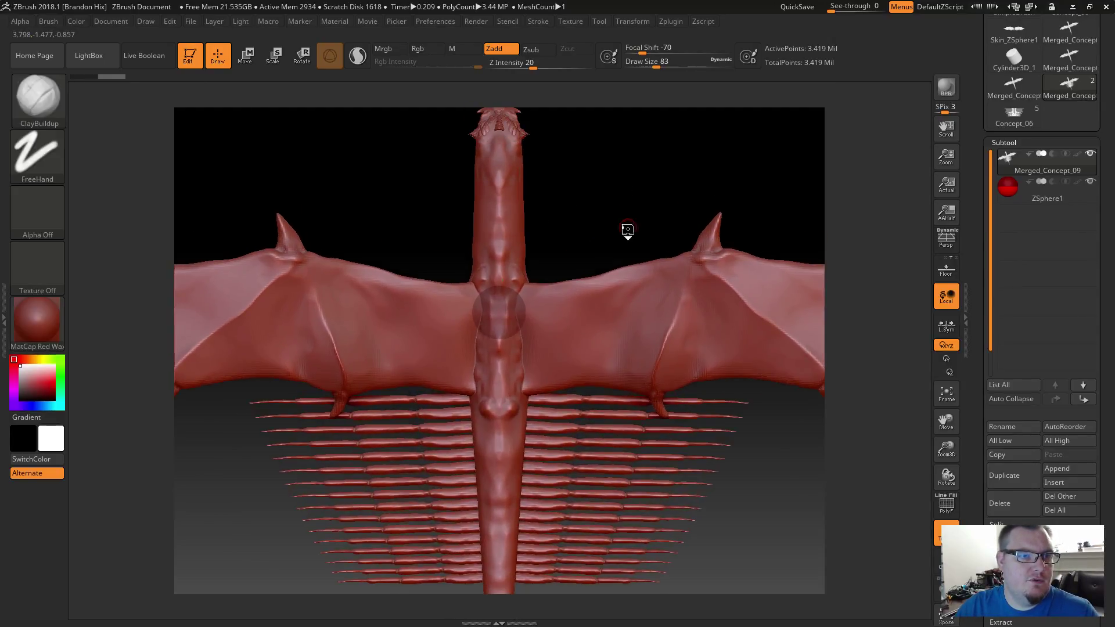
key("w")
left_click_drag(498, 249, 498, 255)
key("ctrl+z")
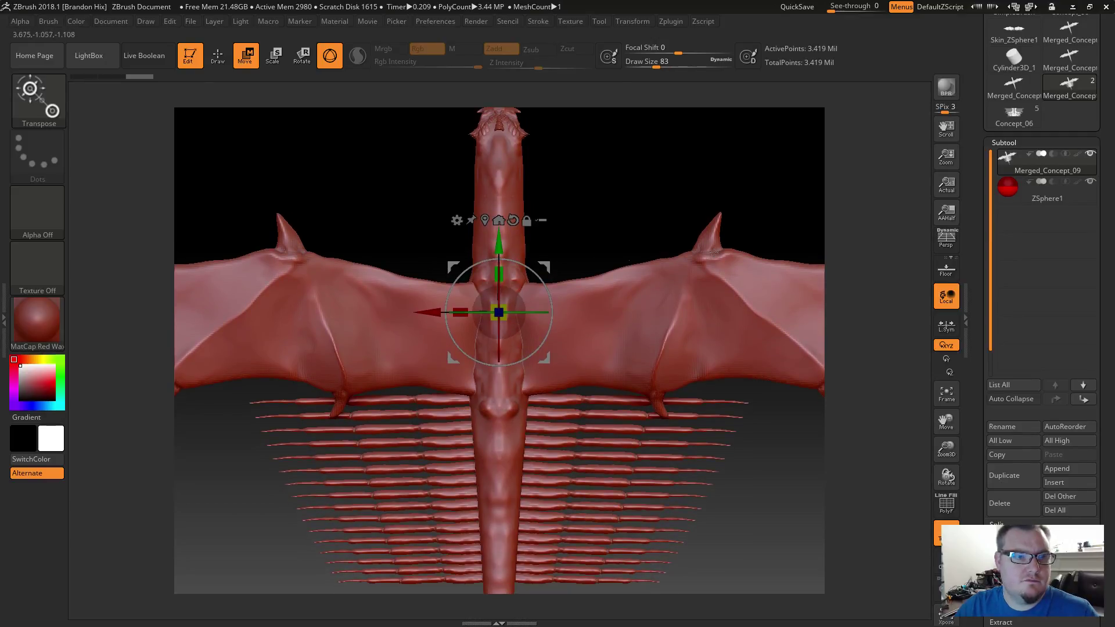
Make the ZSphere subtool active and move its root sphere up to the base of the dragon's neck, between the wings.
left_click(1036, 192)
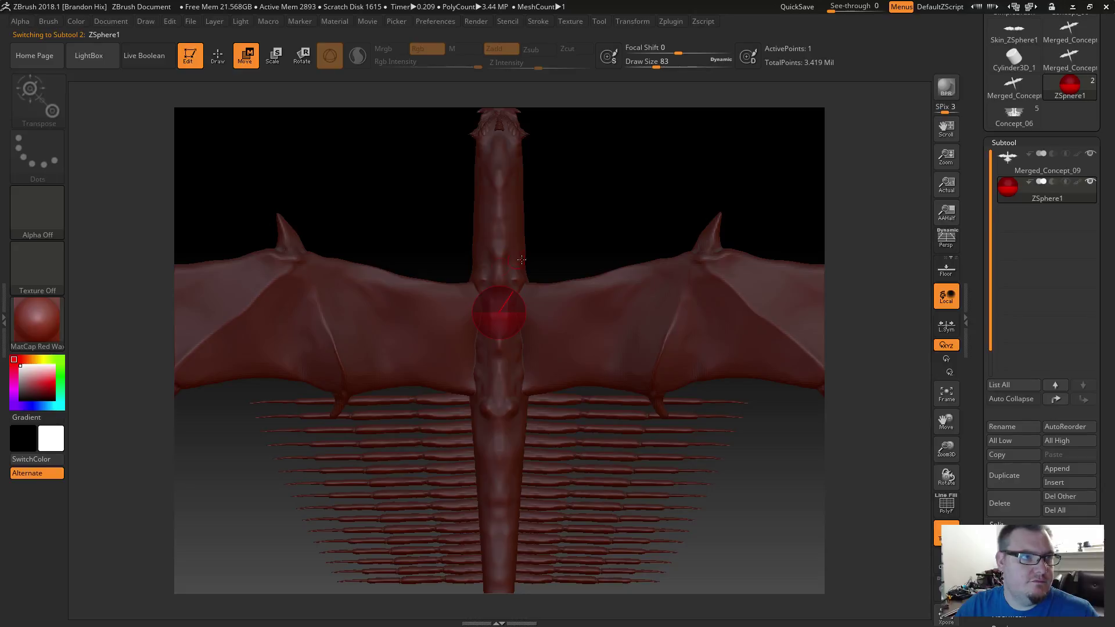
key("e")
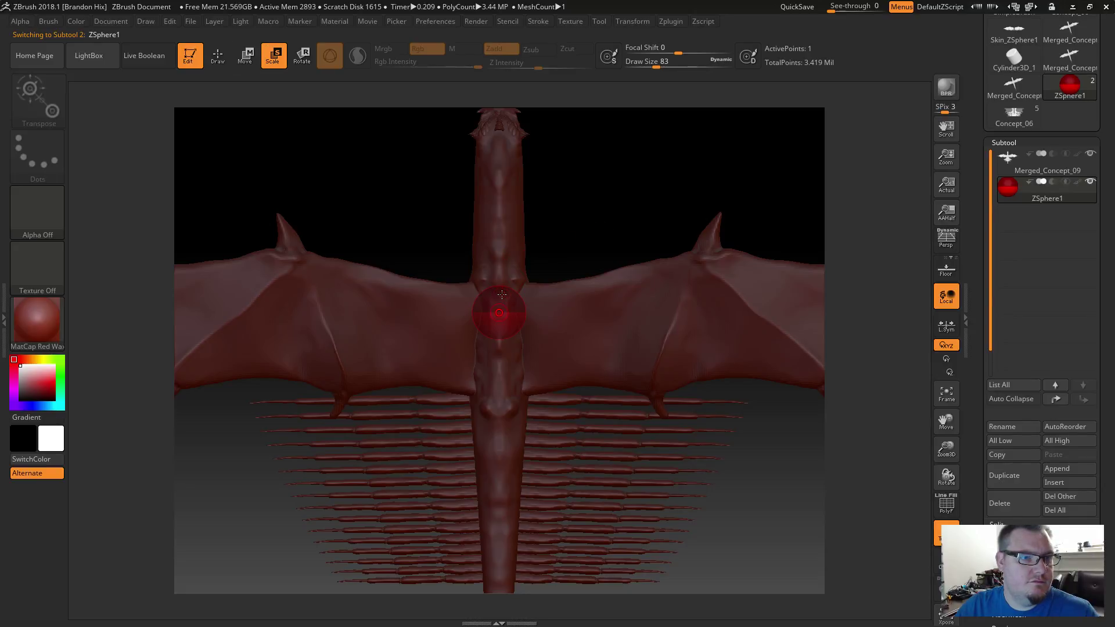
key("w")
mouse_move(502, 311)
left_mouse_down()
mouse_move(505, 285)
mouse_move(479, 316)
mouse_move(494, 316)
left_mouse_up()
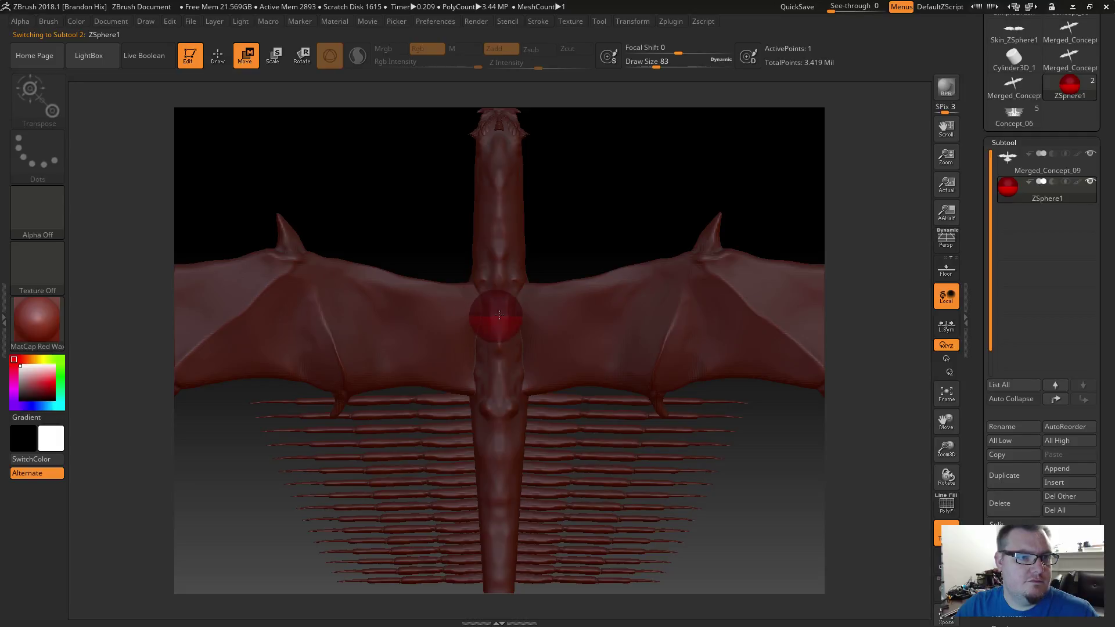
key("ctrl+z")
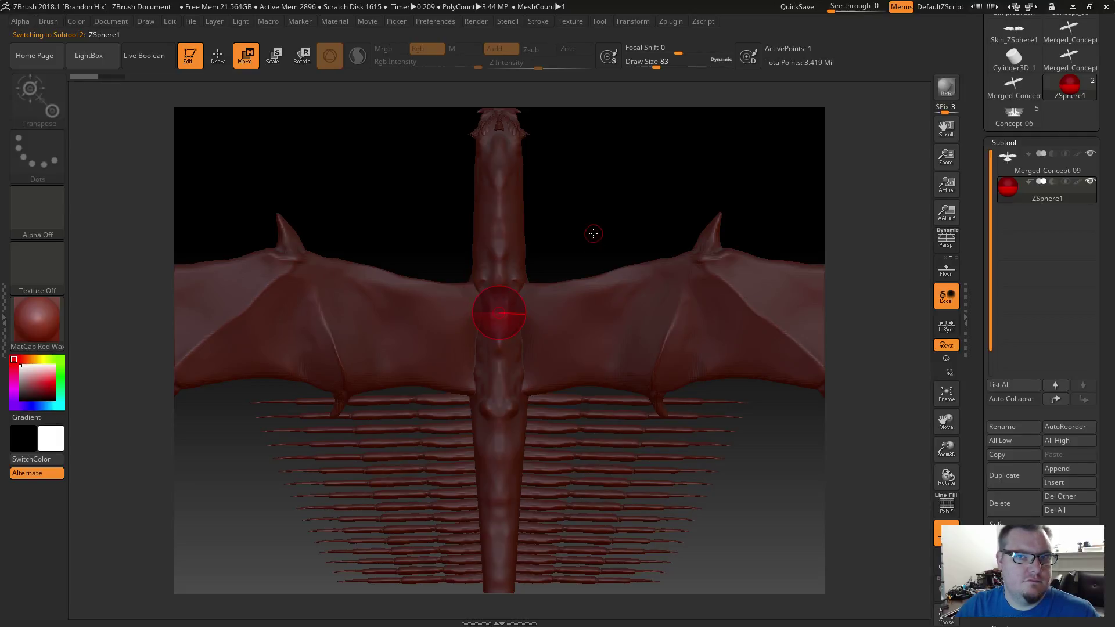
left_click_drag(981, 427, 978, 288)
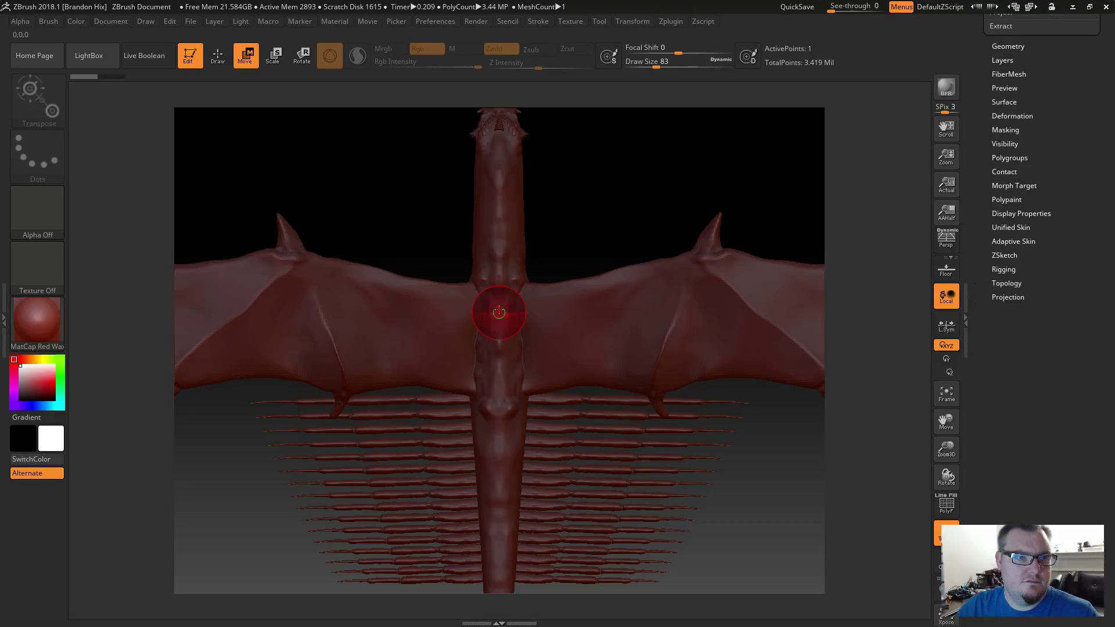
key("e")
key("r")
key("w")
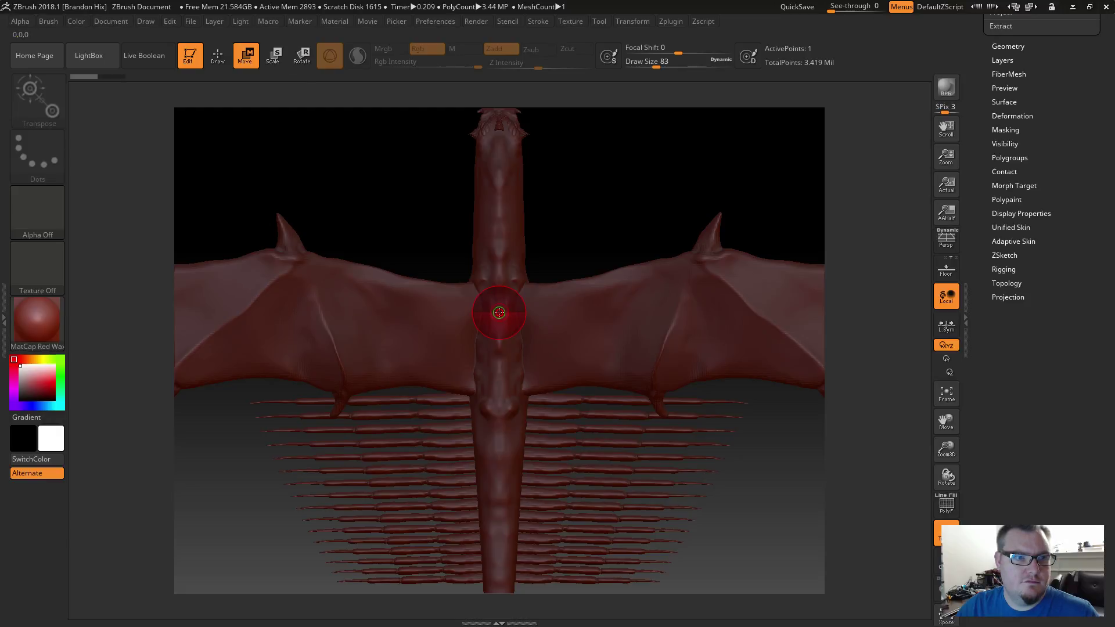
mouse_move(499, 309)
left_mouse_down()
mouse_move(493, 296)
mouse_move(509, 298)
left_mouse_up()
key("ctrl+z")
left_click_drag(499, 313, 499, 292)
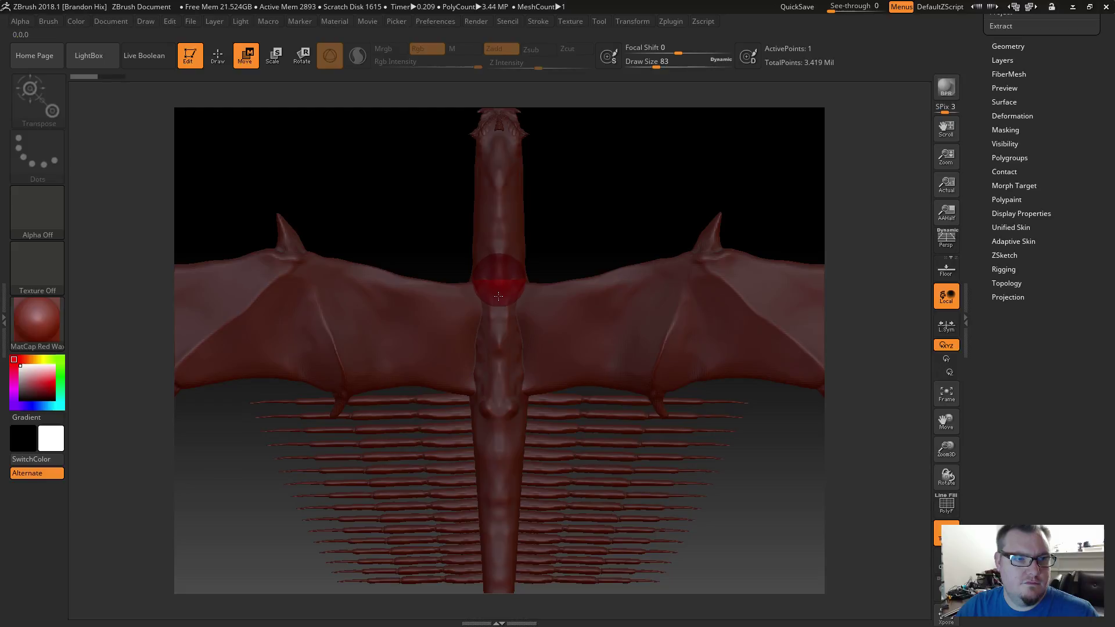
left_click_drag(621, 215, 619, 267, "alt")
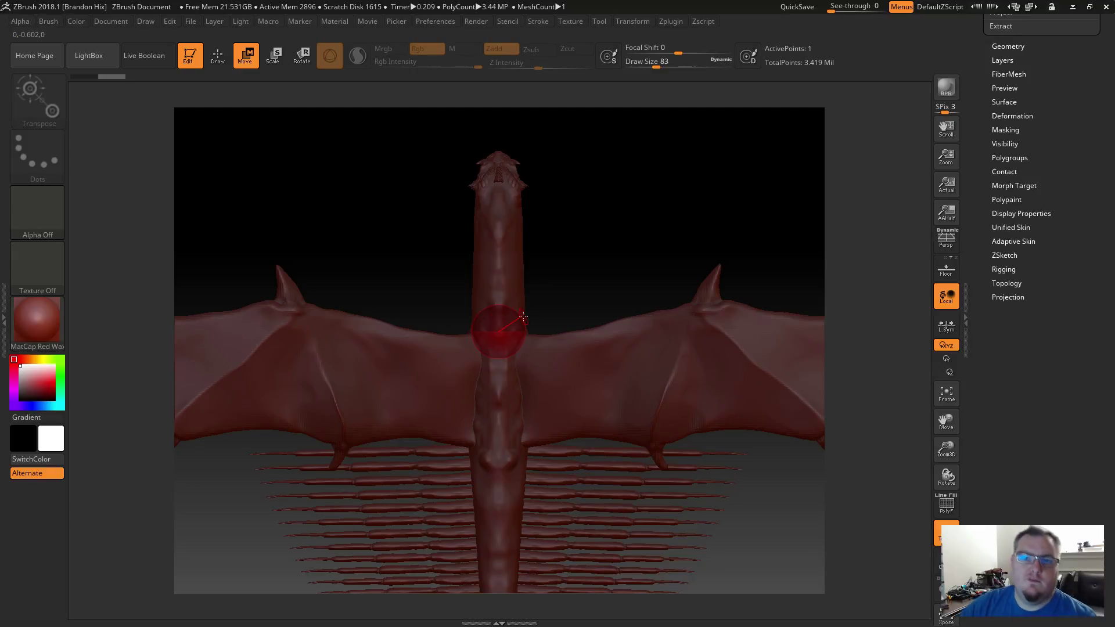
Open the Rigging settings for the ZSphere and close in on the root sphere at the neck base.
left_click(1004, 269)
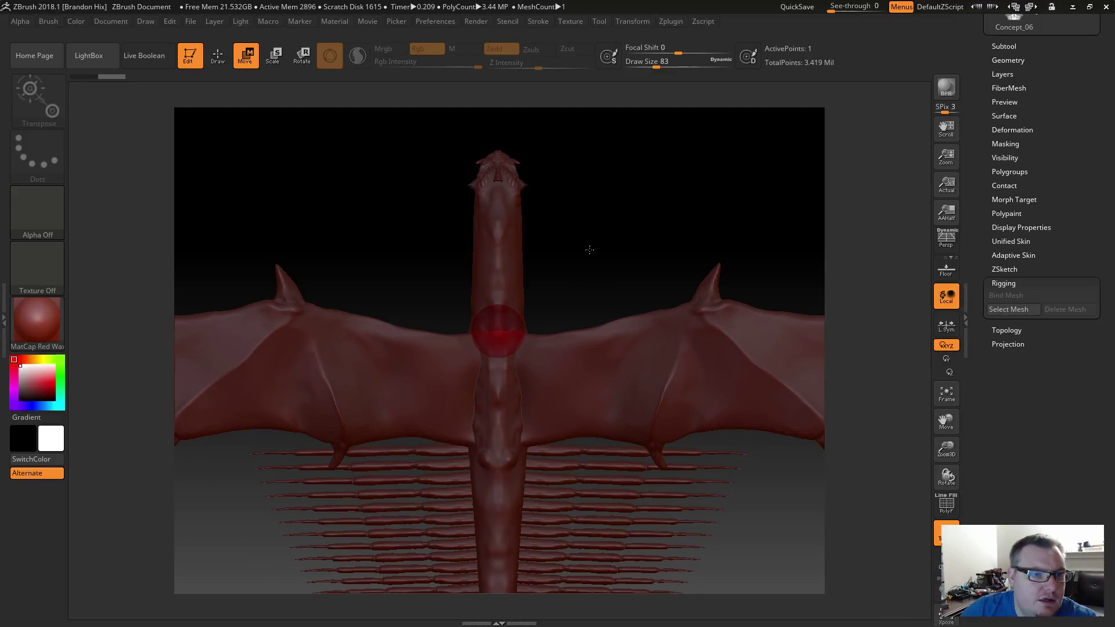
left_click_drag(590, 248, 606, 236, "alt")
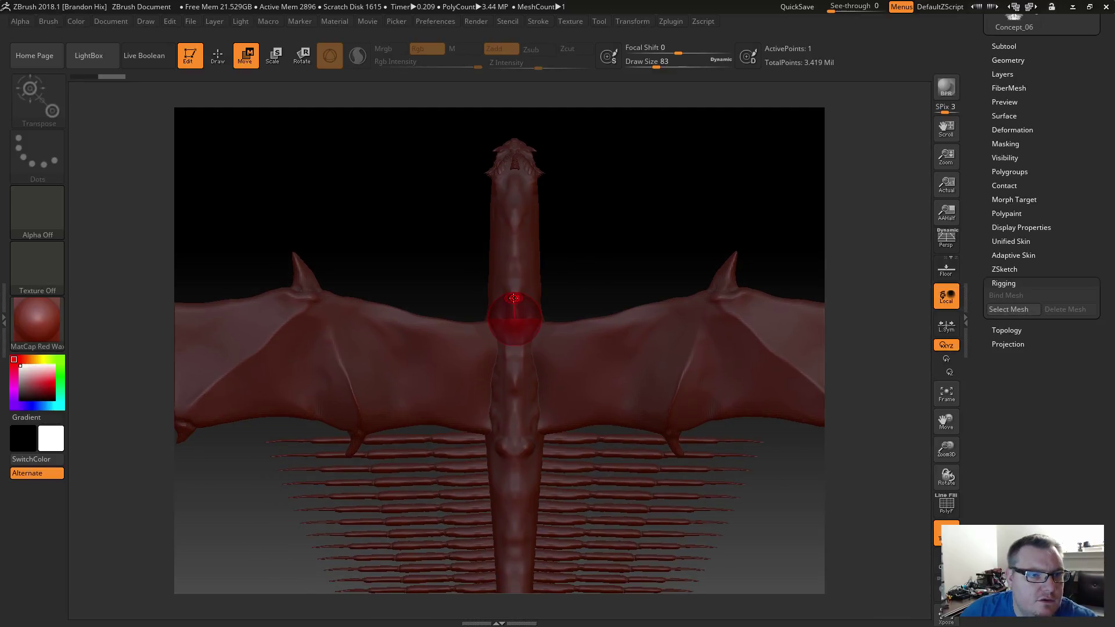
left_click_drag(610, 215, 655, 337, "alt")
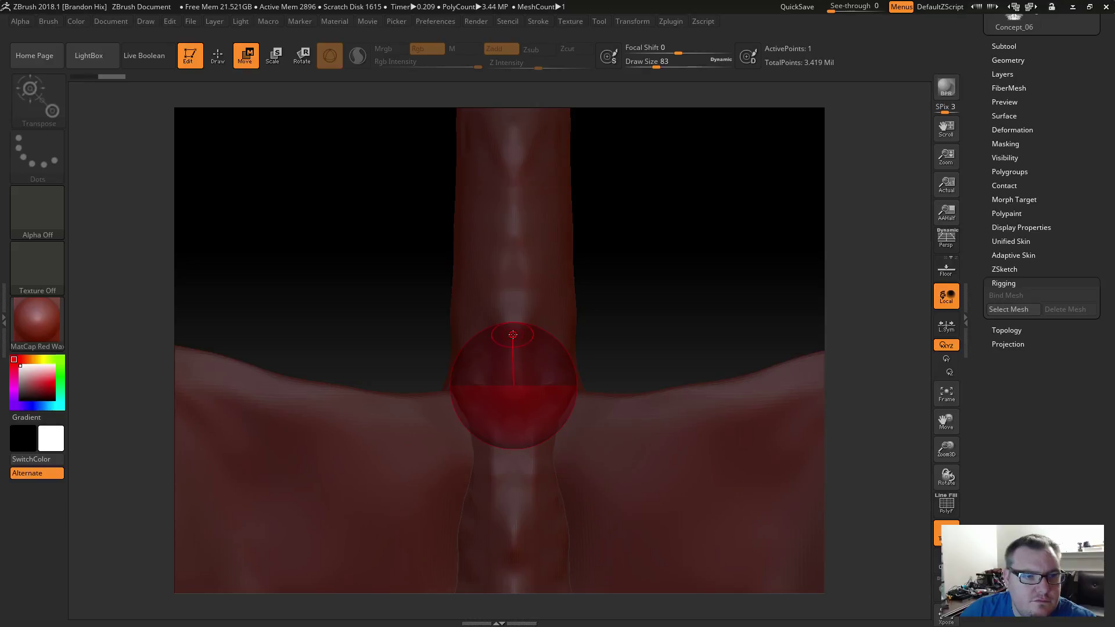
mouse_move(515, 334)
left_mouse_down()
mouse_move(500, 318)
mouse_move(499, 261)
mouse_move(503, 331)
mouse_move(516, 334)
left_mouse_up()
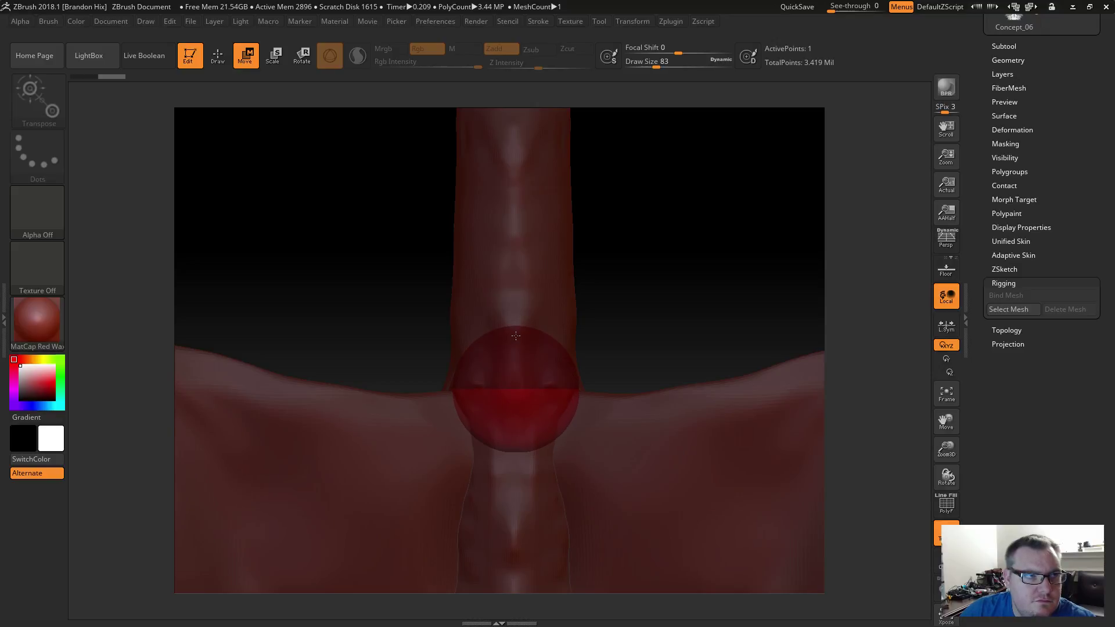
left_click_drag(516, 336, 516, 336)
key("ctrl+z")
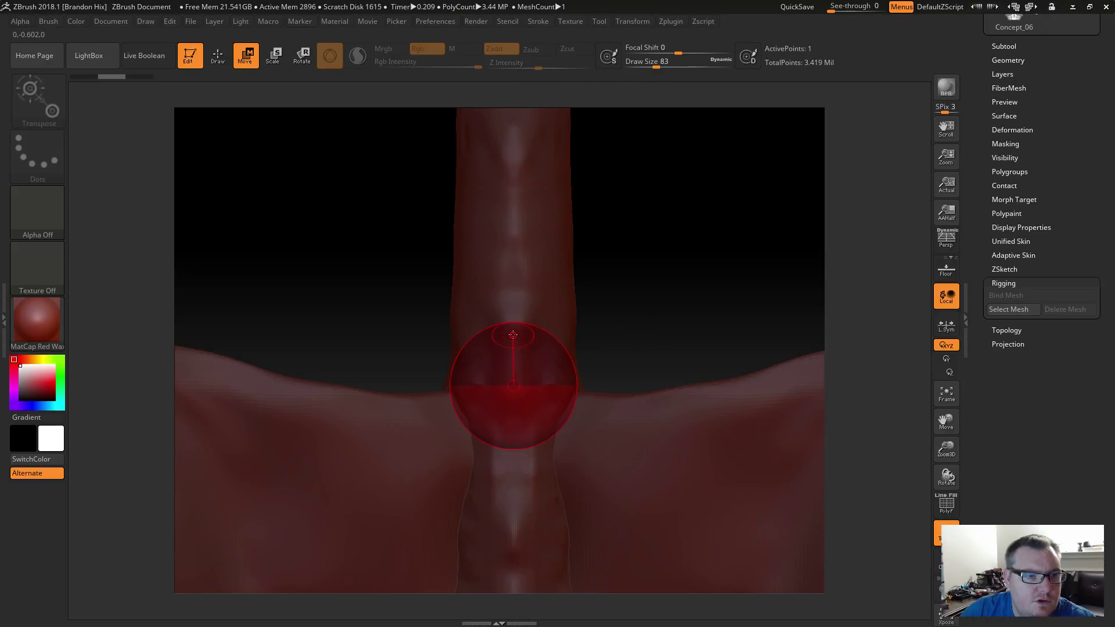
Draw a second ZSphere out of the root along the neck and move it into the middle of the neck.
key("q")
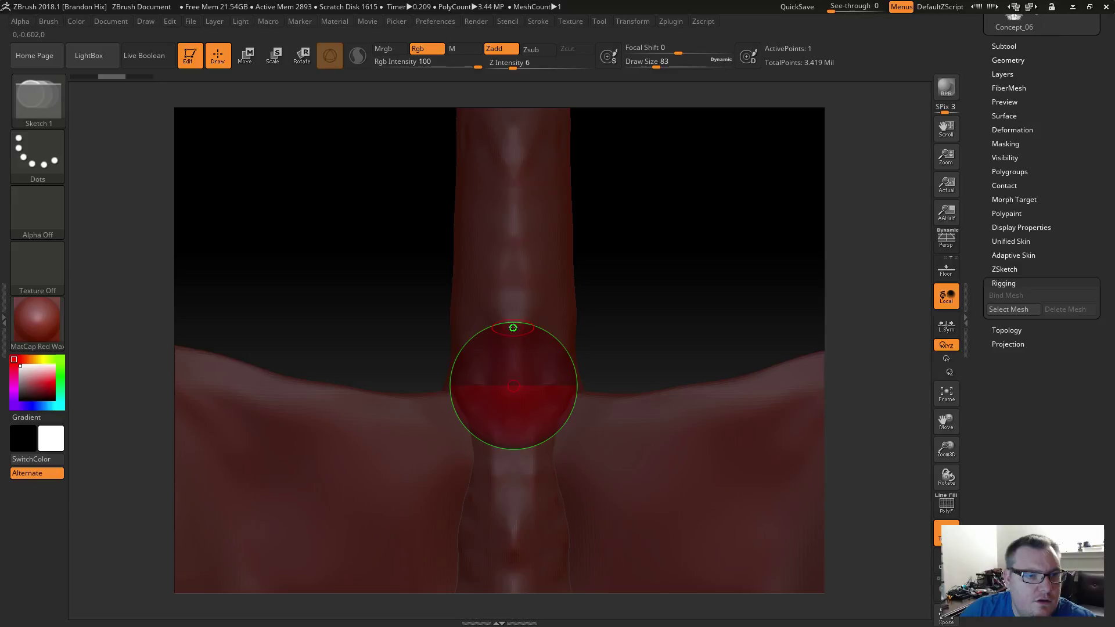
mouse_move(665, 301)
left_mouse_down()
mouse_move(627, 296)
mouse_move(635, 261)
mouse_move(552, 350)
mouse_move(514, 365)
mouse_move(533, 169)
mouse_move(521, 172)
left_mouse_up()
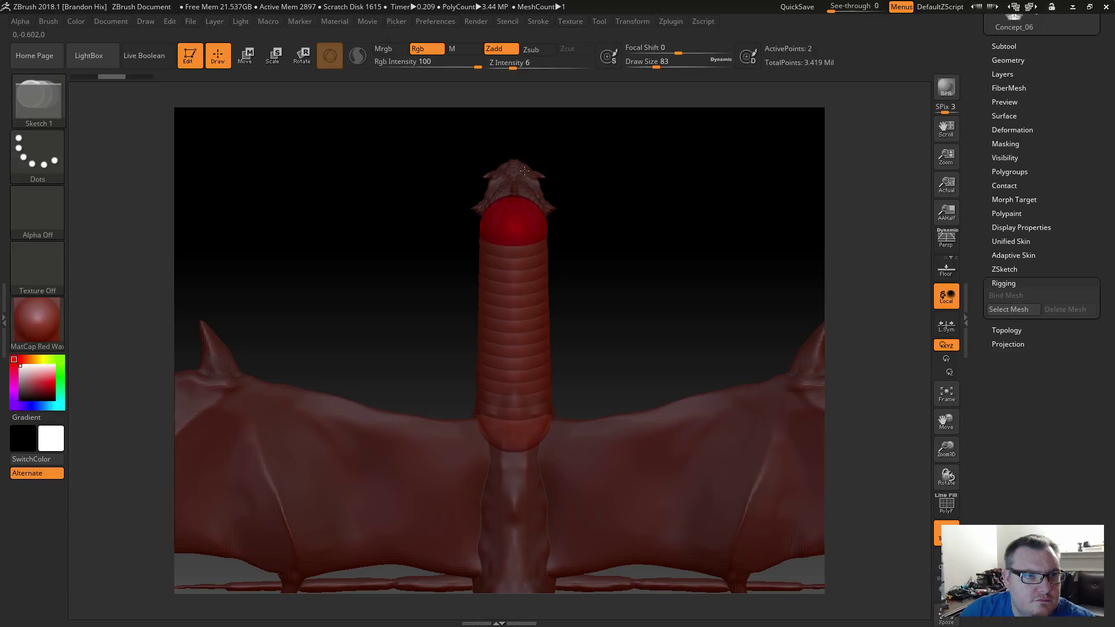
left_click_drag(525, 169, 525, 174)
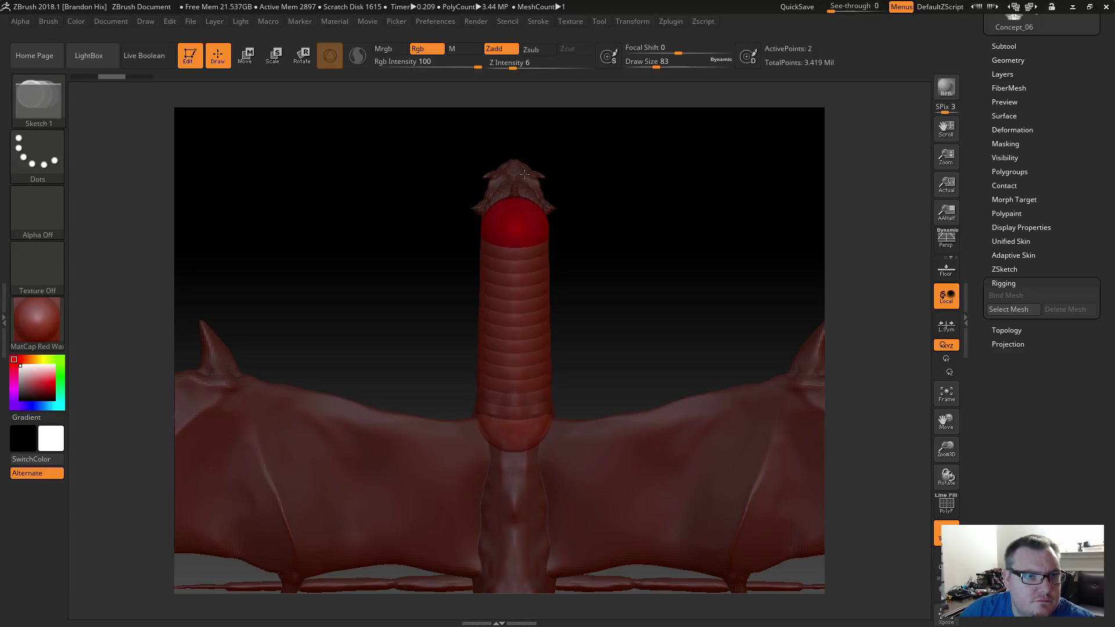
left_click_drag(634, 335, 570, 322)
key("e")
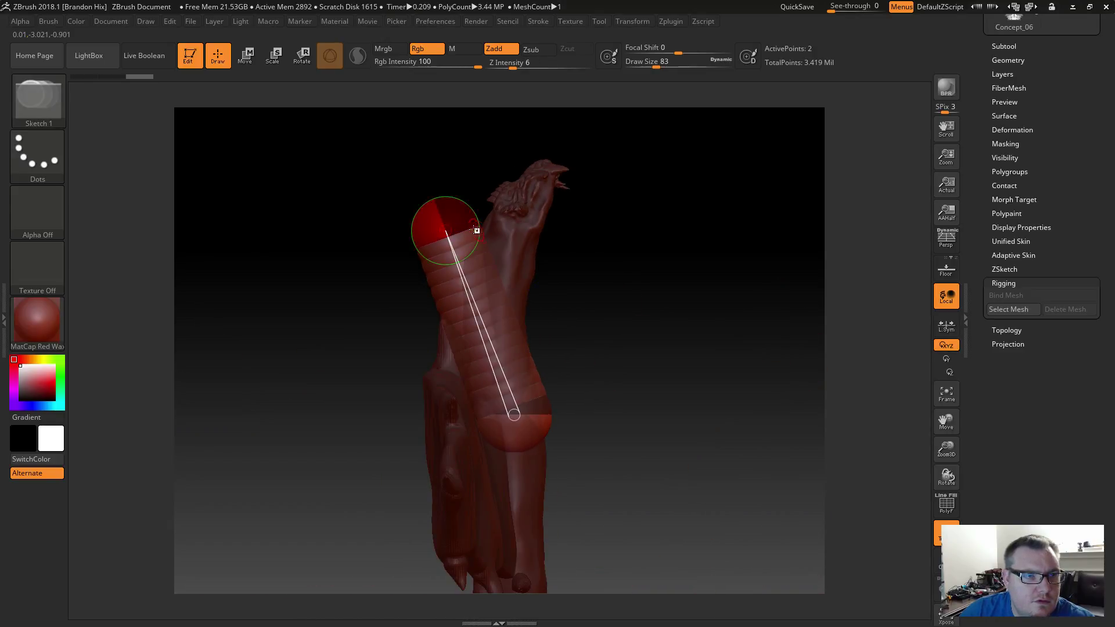
key("w")
left_click_drag(460, 230, 496, 276)
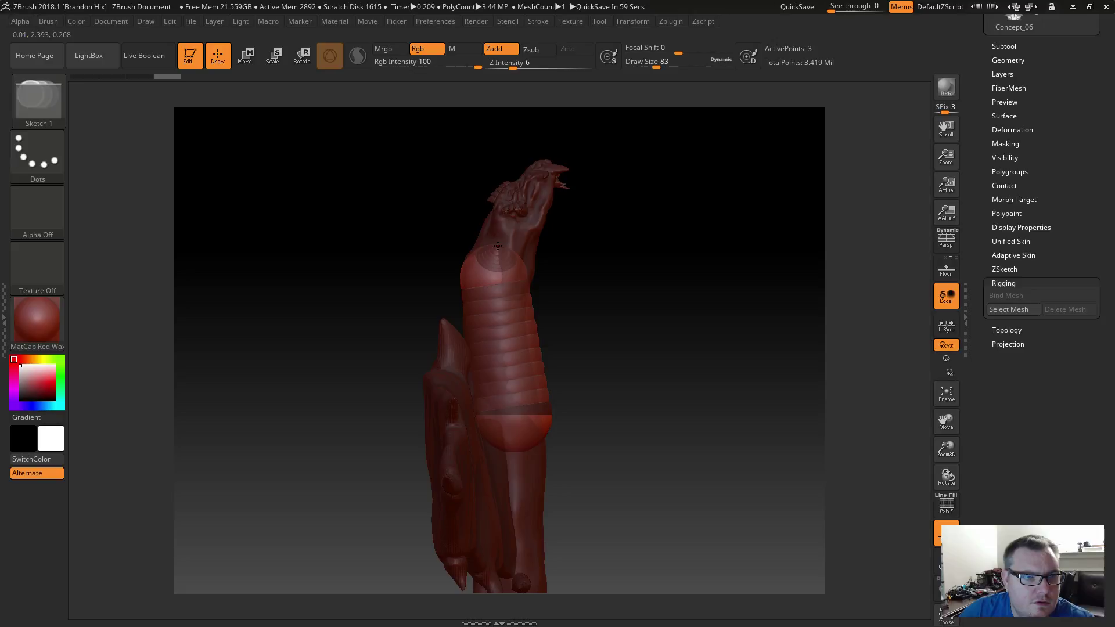
Draw a third ZSphere from the mid-neck sphere up to just below the head and centre it within the neck.
mouse_move(498, 245)
left_mouse_down()
mouse_move(530, 204)
mouse_move(605, 207)
left_mouse_up()
key("ctrl+z")
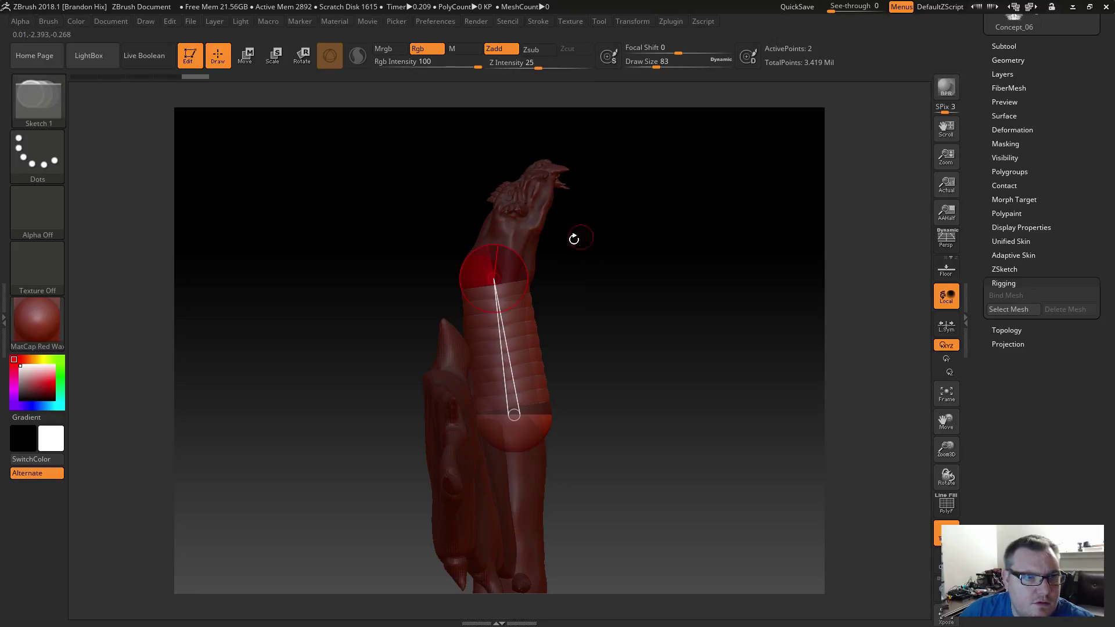
left_click_drag(507, 244, 553, 189)
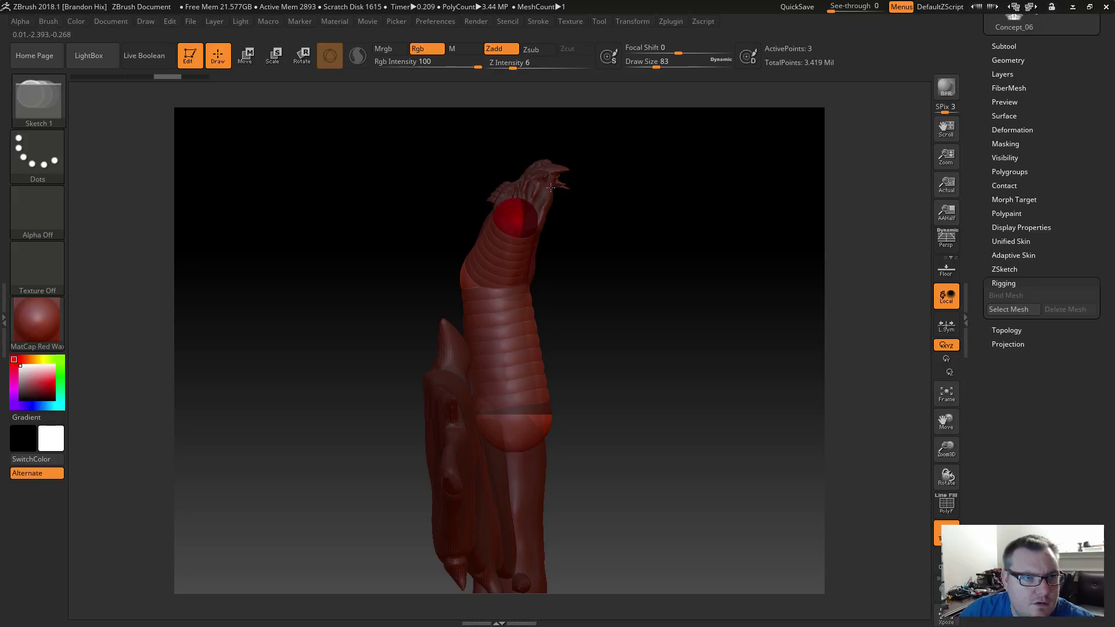
left_click_drag(585, 291, 642, 319)
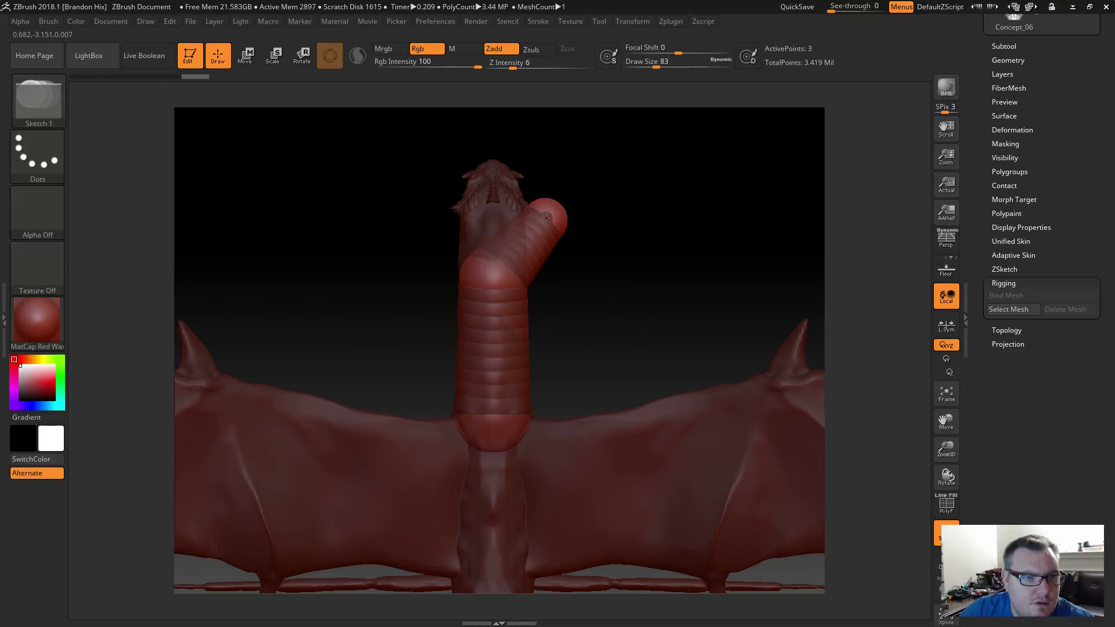
key("w")
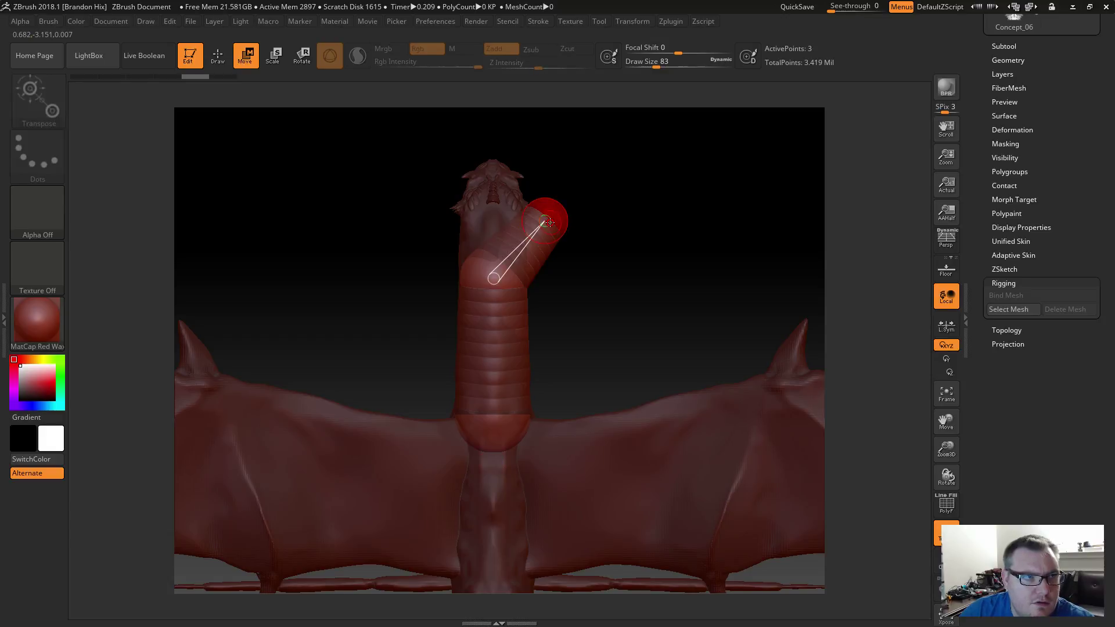
left_click_drag(548, 221, 493, 212)
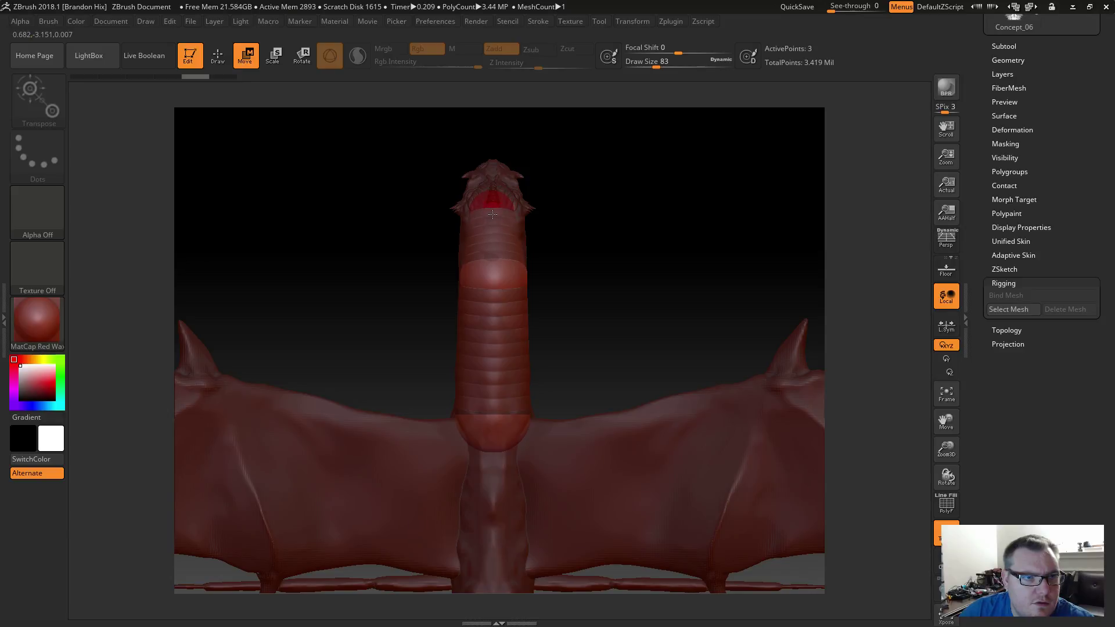
left_click_drag(495, 215, 494, 214)
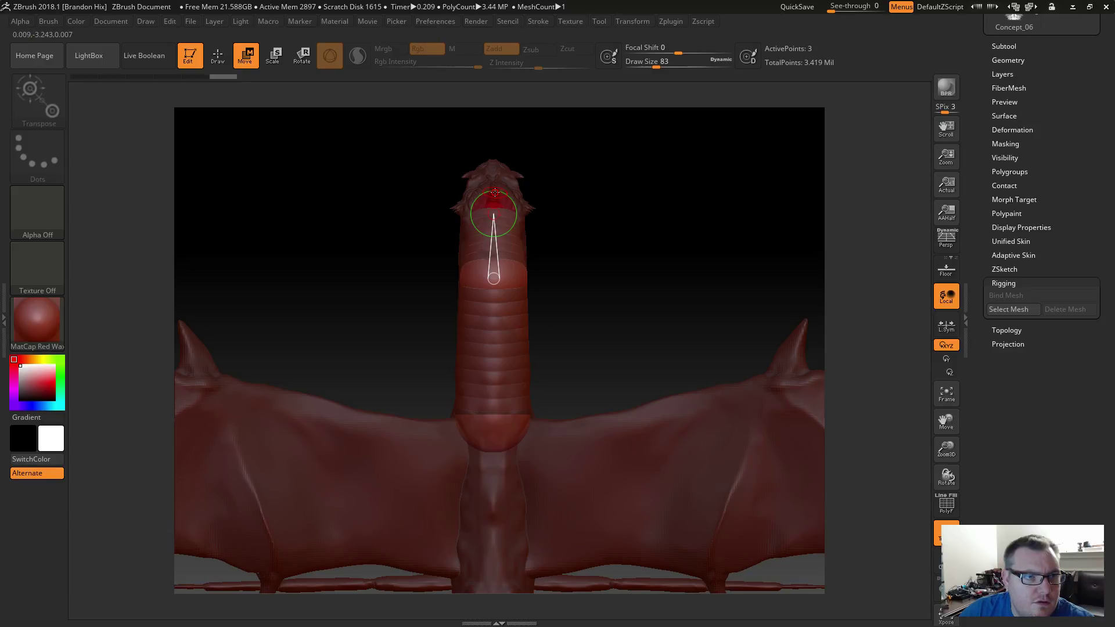
Draw a ZSphere out of the upper neck sphere toward the head and move it into the dragon's head in side view.
key("q")
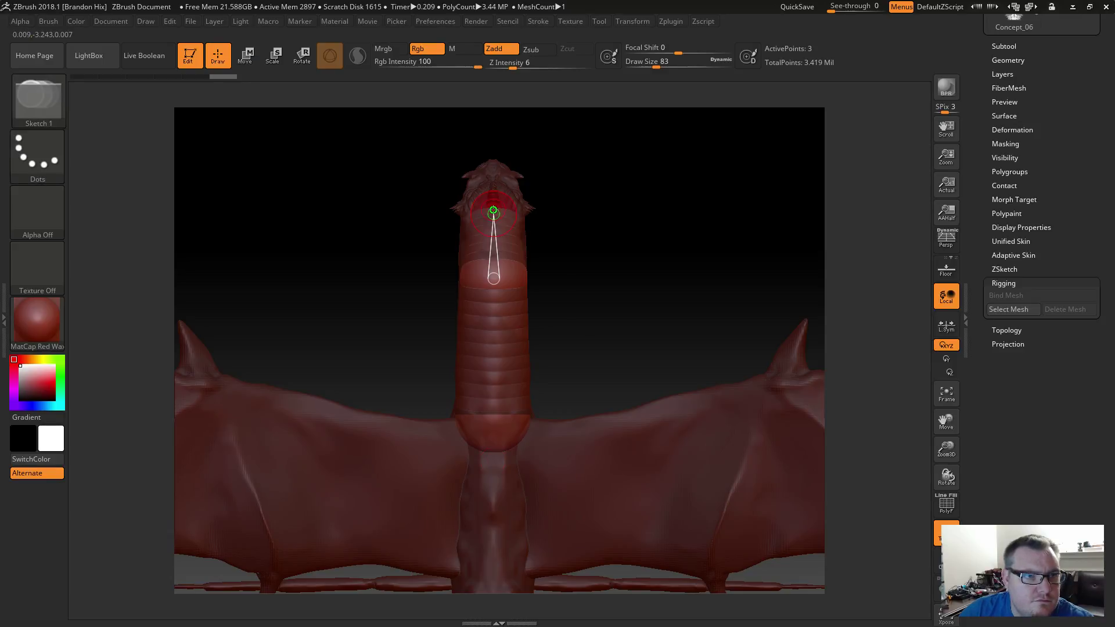
left_click_drag(496, 190, 496, 153)
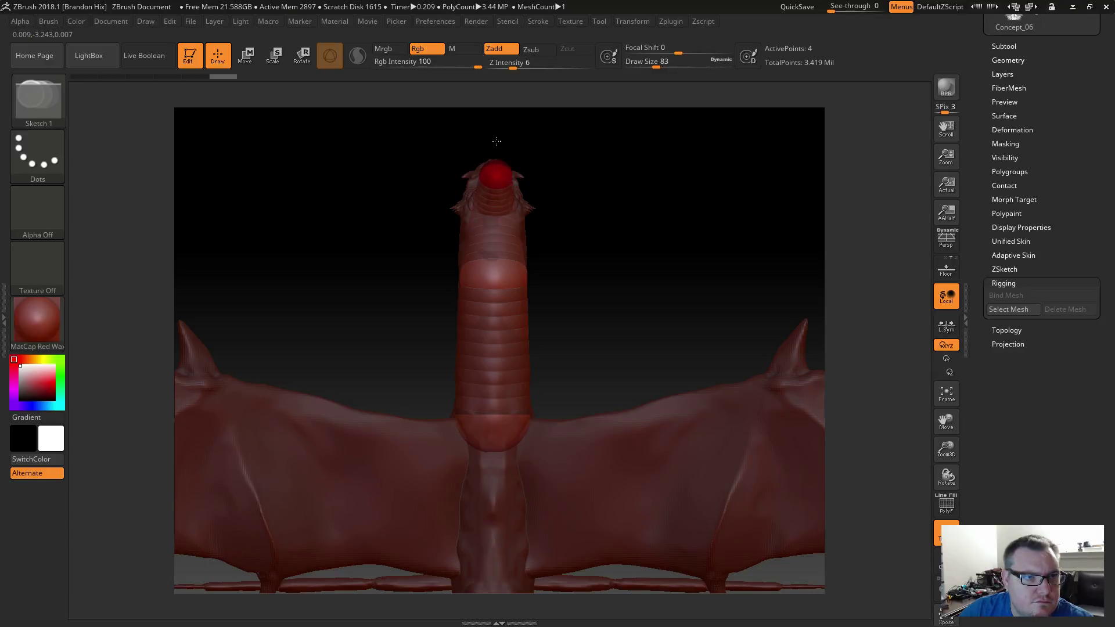
left_click_drag(583, 236, 553, 294)
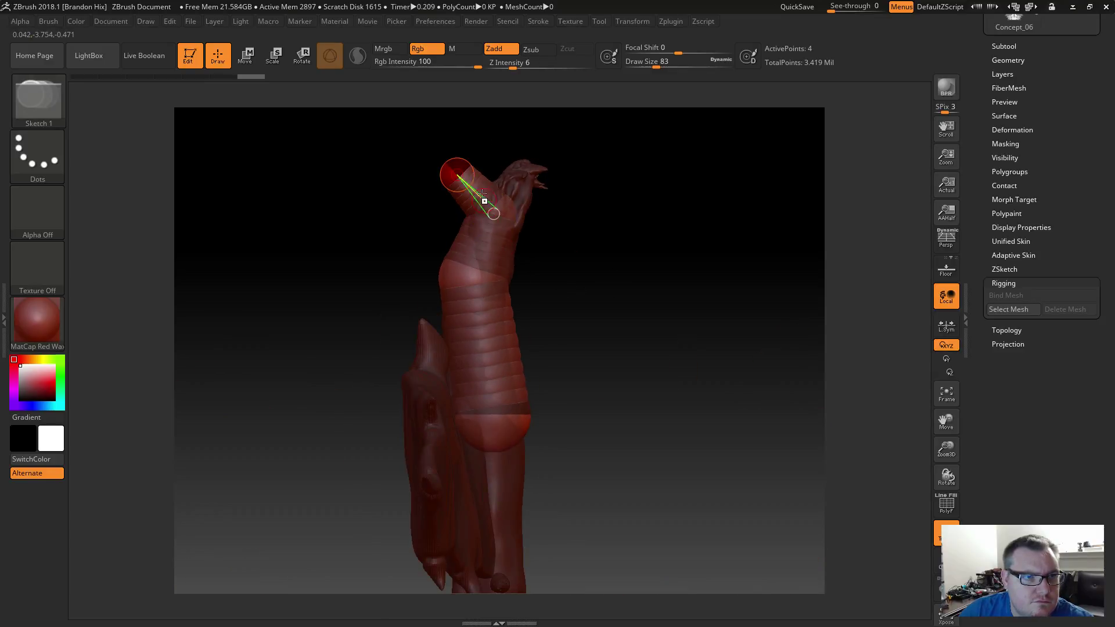
key("w")
mouse_move(465, 179)
left_mouse_down()
mouse_move(499, 165)
mouse_move(526, 178)
left_mouse_up()
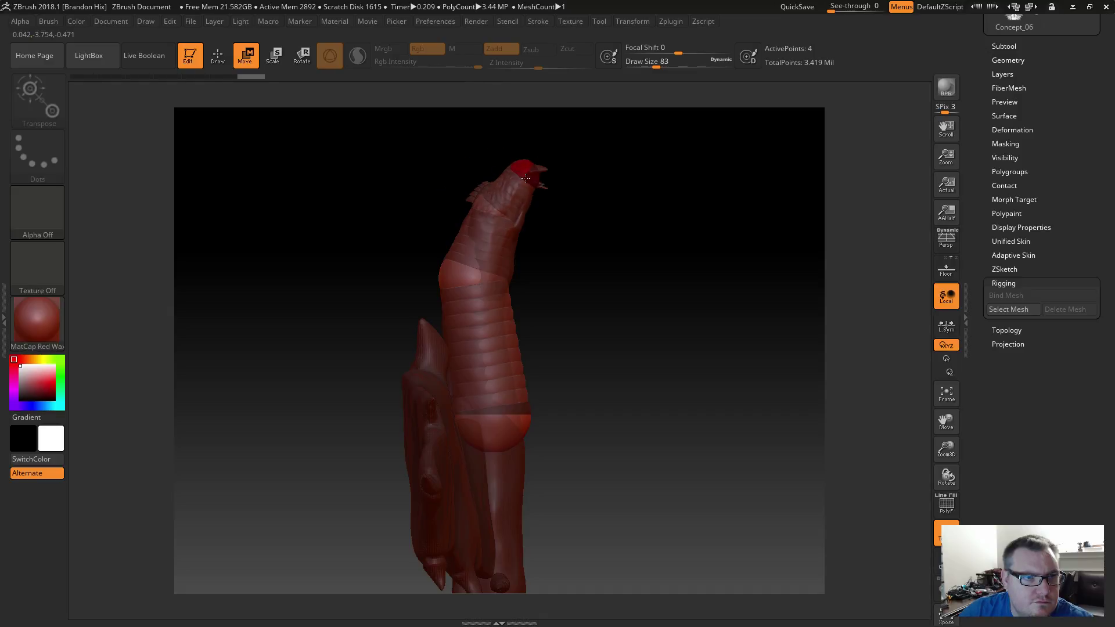
Draw a ZSphere from the root down the torso to the wings' rear edge and centre it within the body in side view.
left_click_drag(635, 348, 530, 232, "alt")
left_click_drag(525, 372, 572, 388)
left_click_drag(479, 260, 430, 189, "alt")
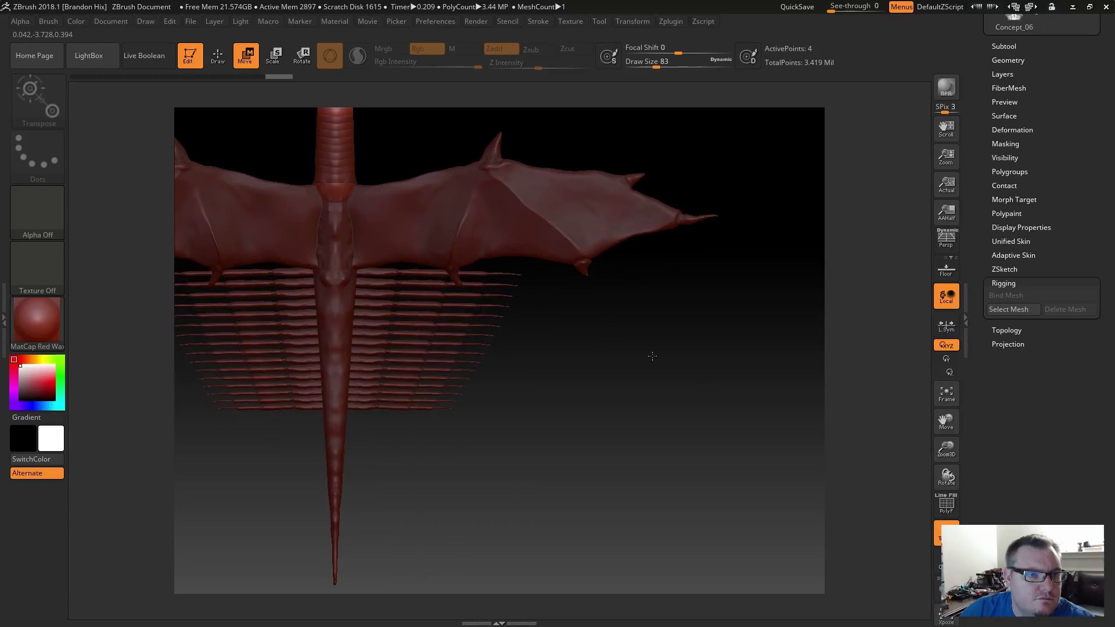
left_click_drag(653, 356, 803, 420, "alt")
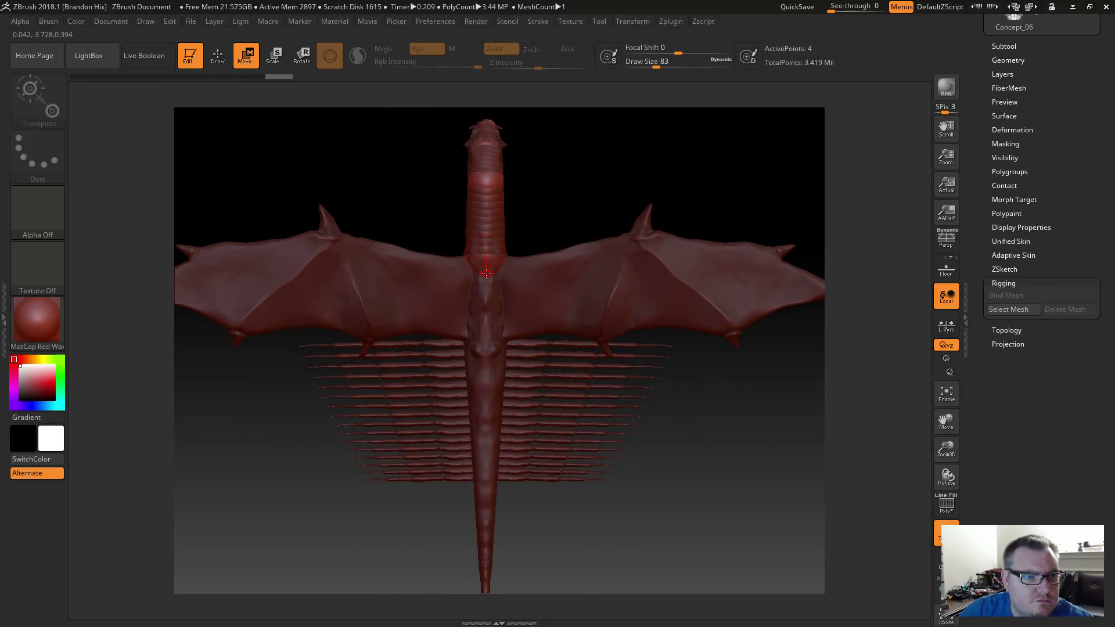
key("q")
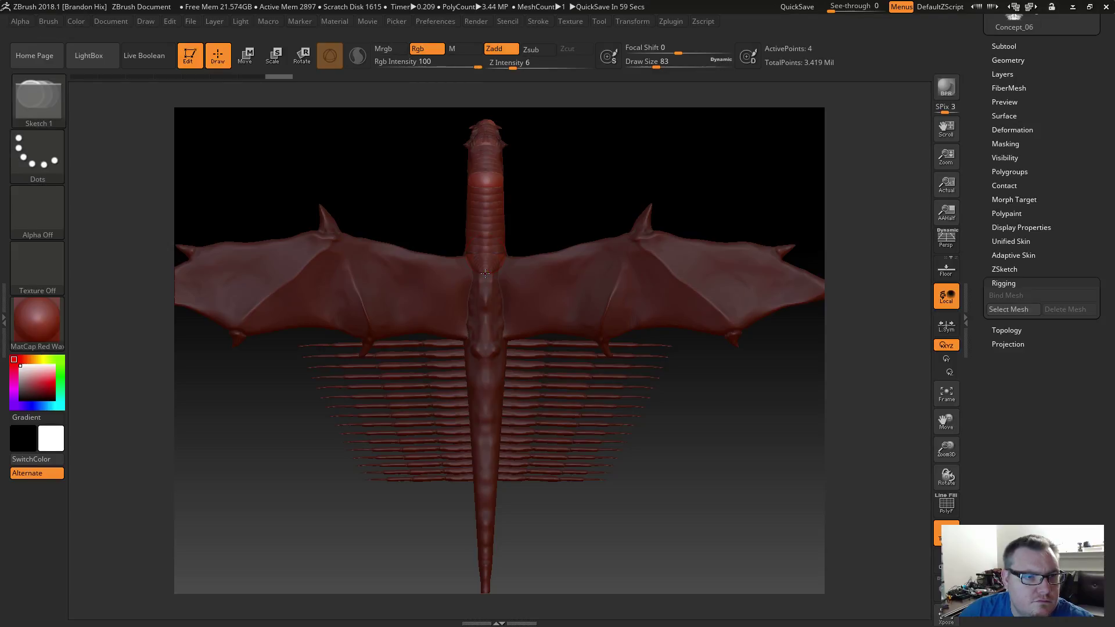
left_click_drag(490, 283, 492, 355)
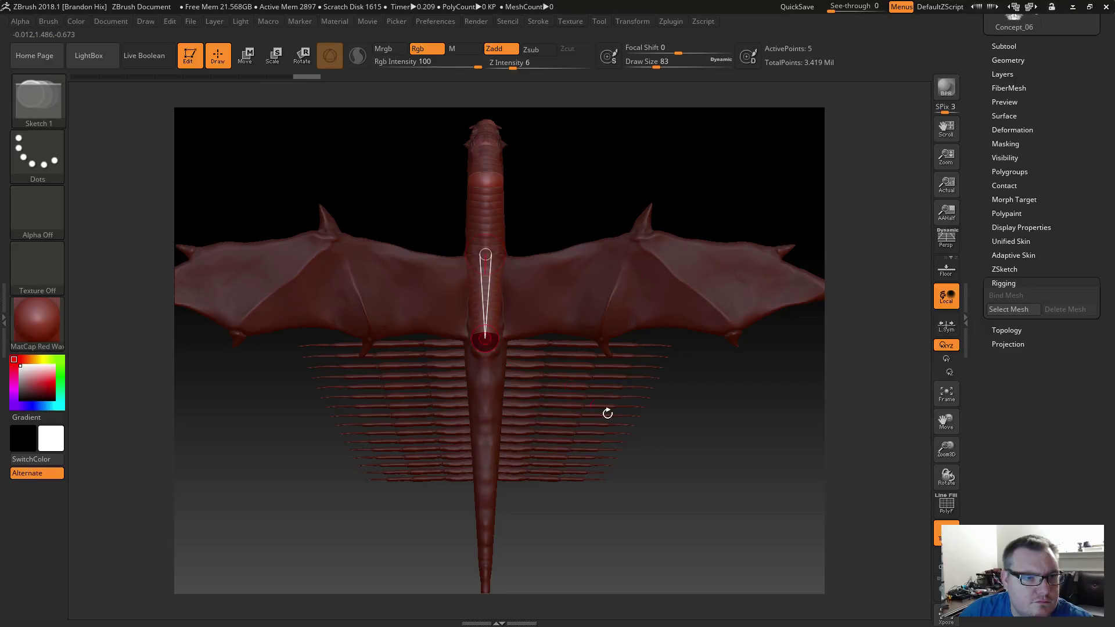
left_click_drag(672, 458, 618, 445, "shift")
key("w")
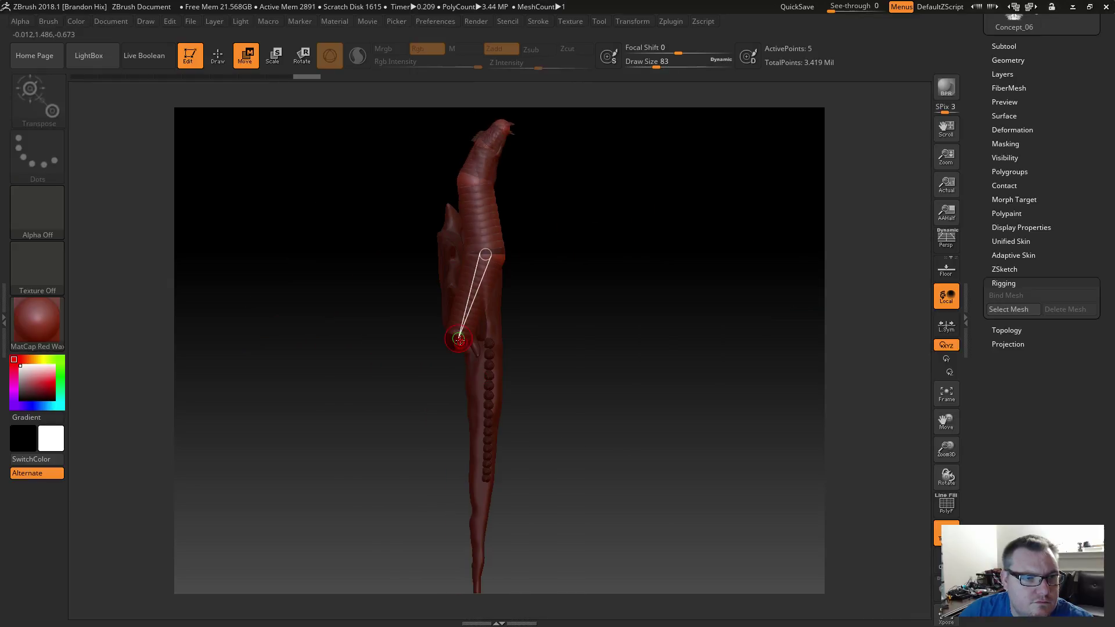
left_click_drag(459, 345, 487, 348)
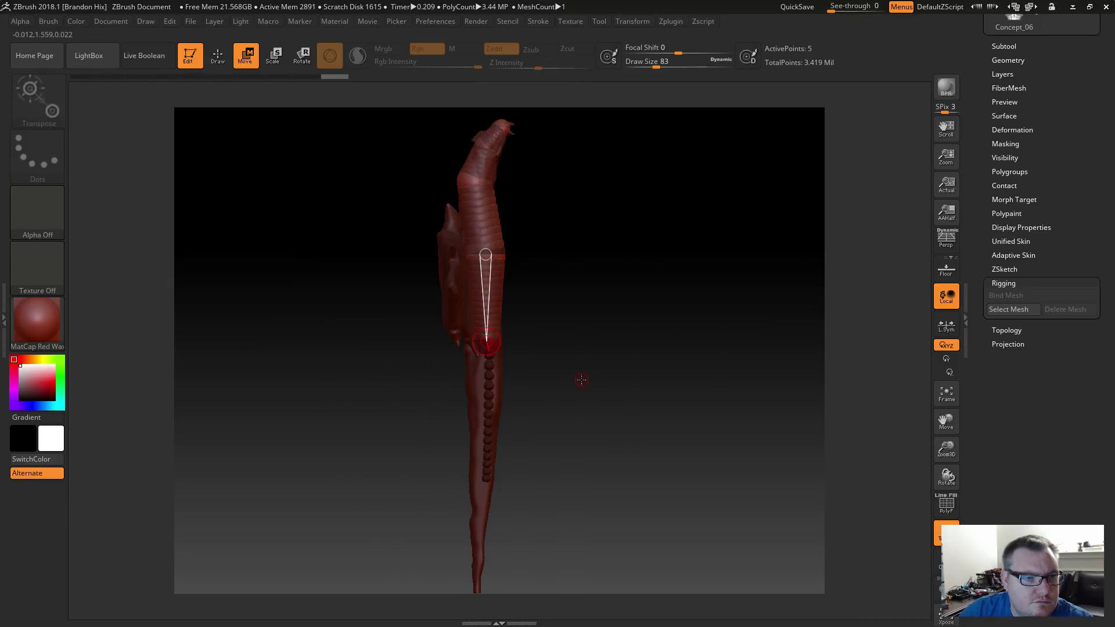
Draw a ZSphere out of the hip sphere along the tail and move it down to the tail tip.
left_click_drag(581, 380, 663, 406, "shift")
left_click_drag(673, 465, 701, 365, "alt")
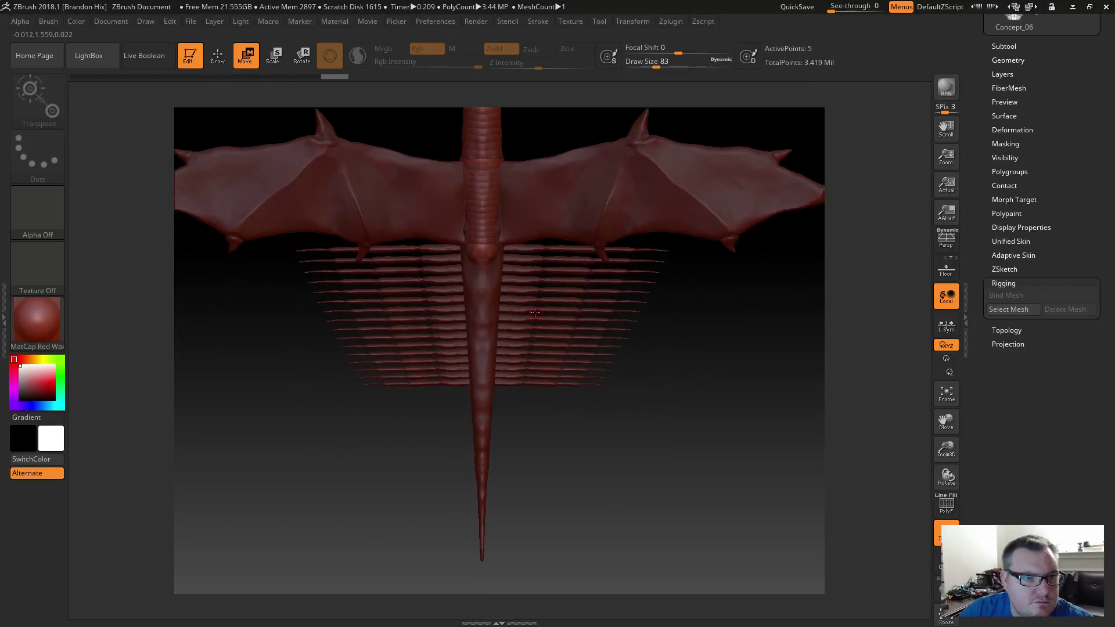
key("q")
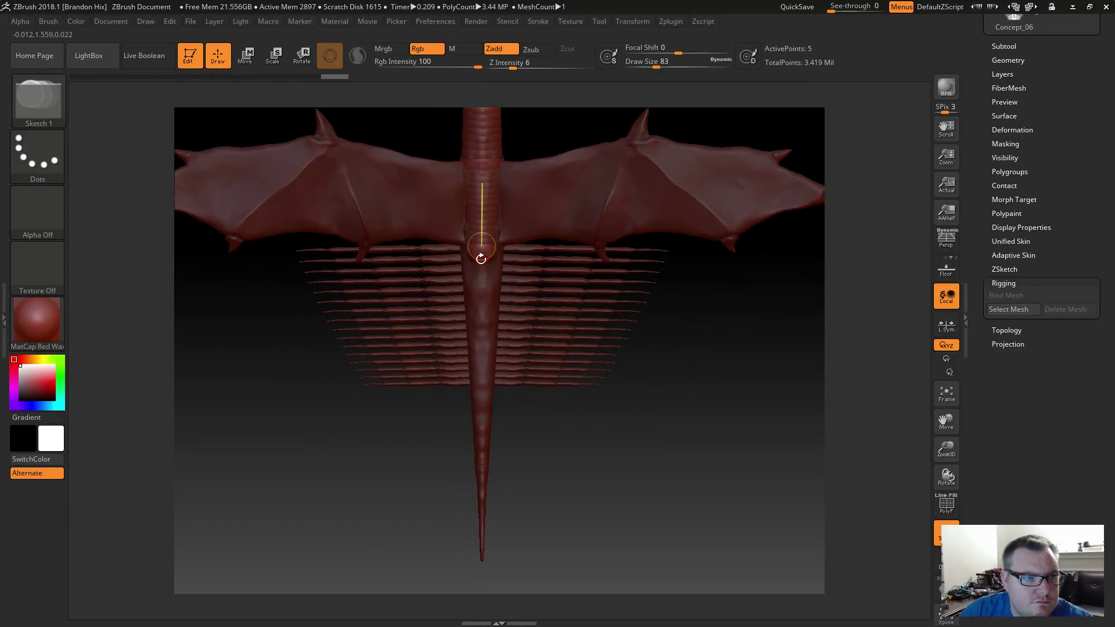
left_click(482, 258)
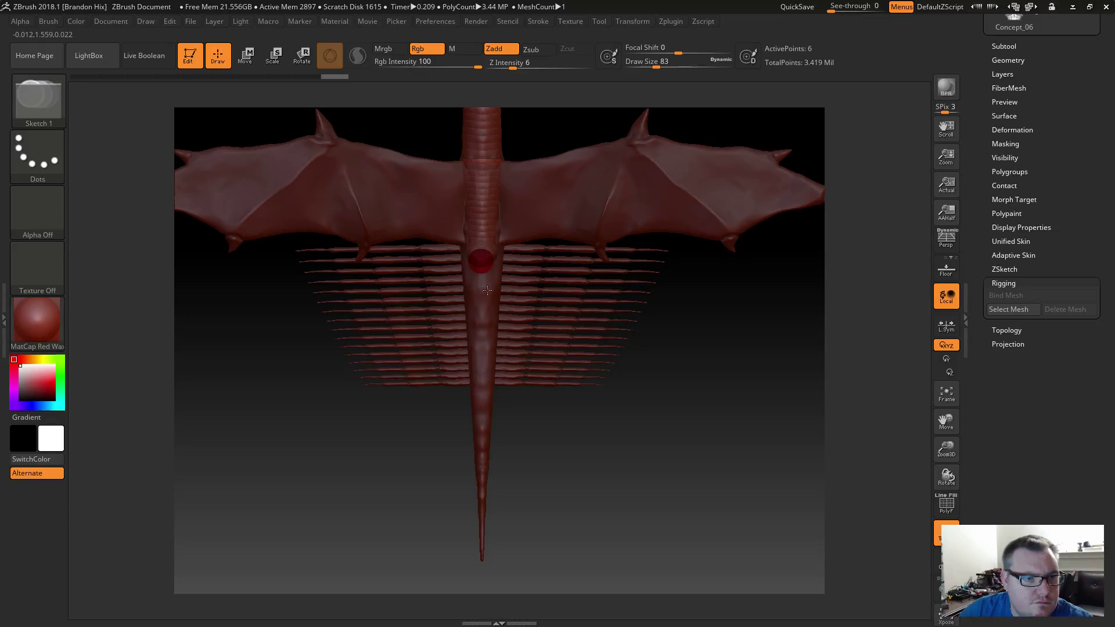
left_click_drag(487, 290, 485, 477)
left_click_drag(508, 626, 504, 590)
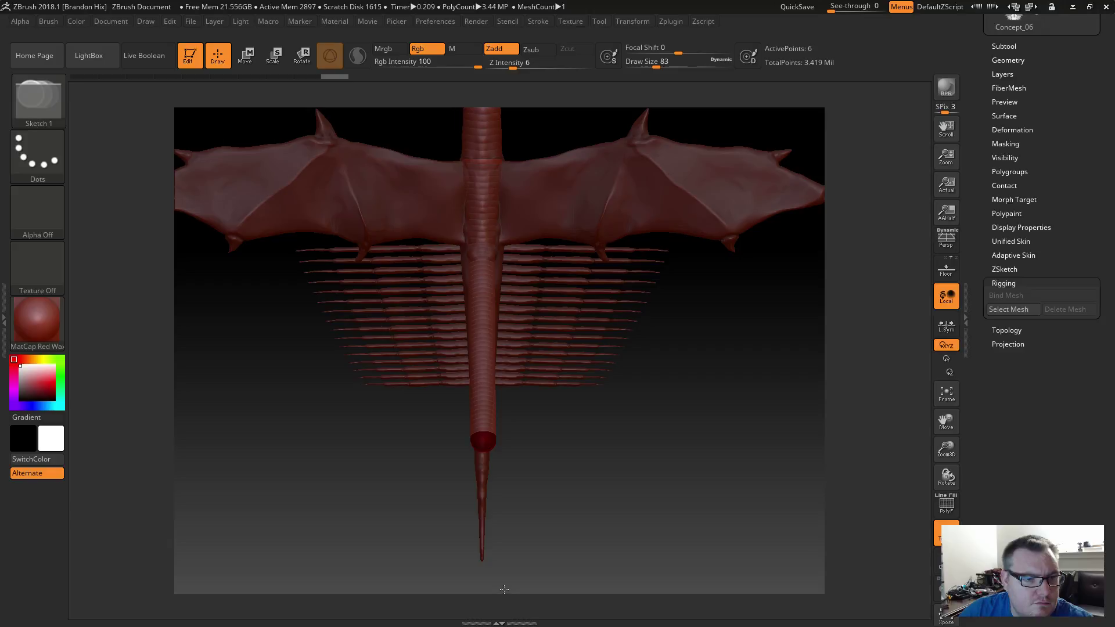
key("e")
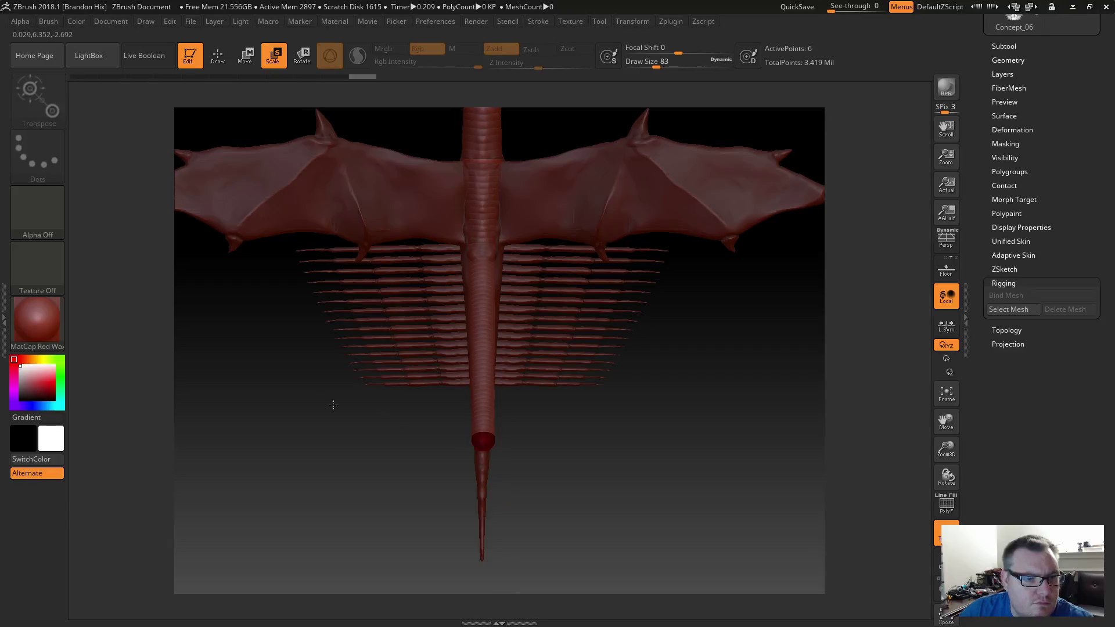
key("q")
mouse_move(484, 443)
left_mouse_down()
mouse_move(488, 531)
mouse_move(475, 521)
left_mouse_up()
key("ctrl+z")
key("w")
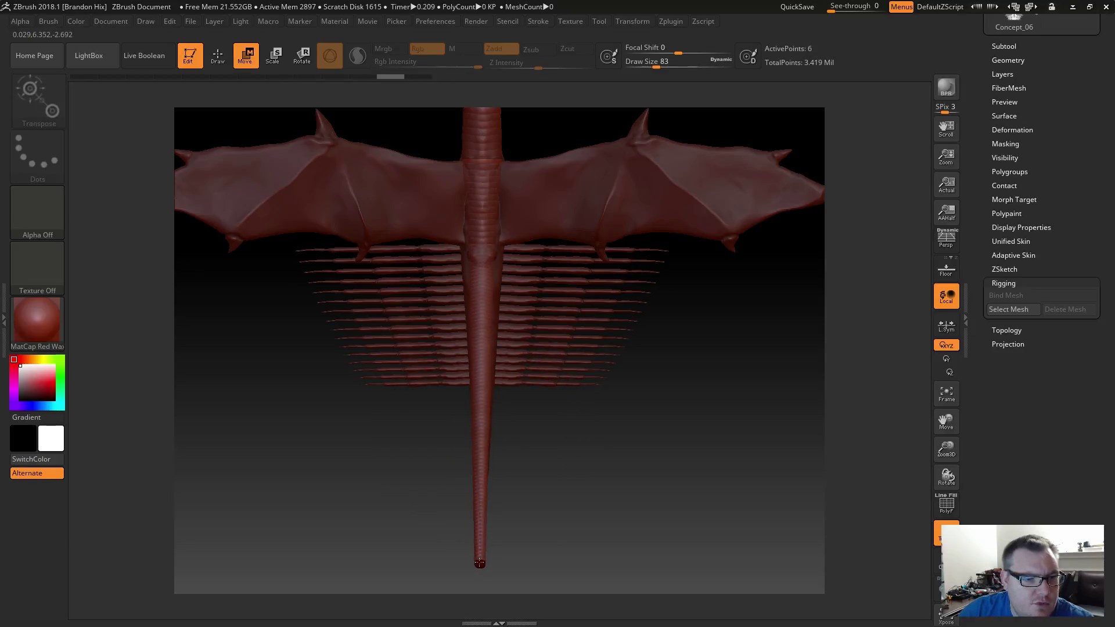
left_click(480, 561)
Scale the tail-end ZSphere down to fit the thin tail tip and nudge it into place.
key("e")
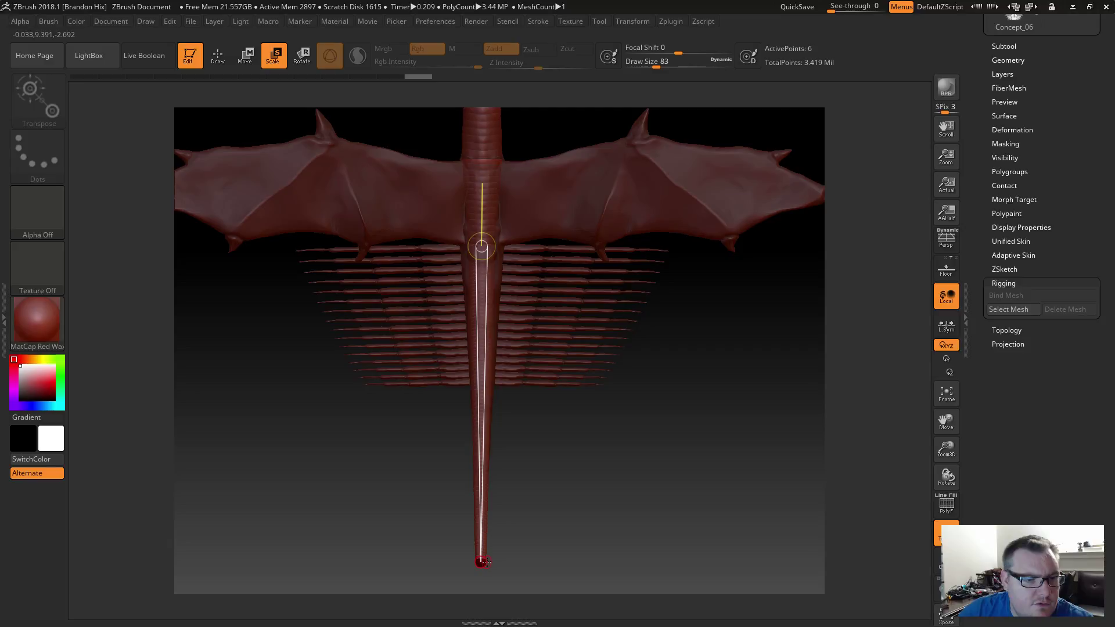
left_click(487, 563)
left_click_drag(66, 551, 339, 226)
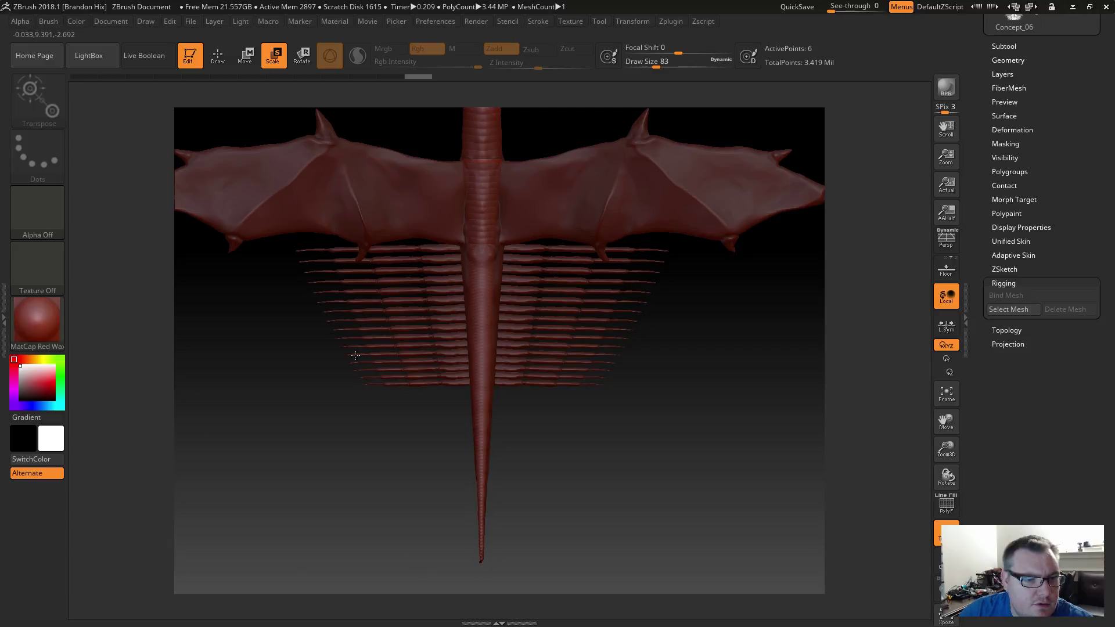
left_click_drag(356, 383, 359, 397)
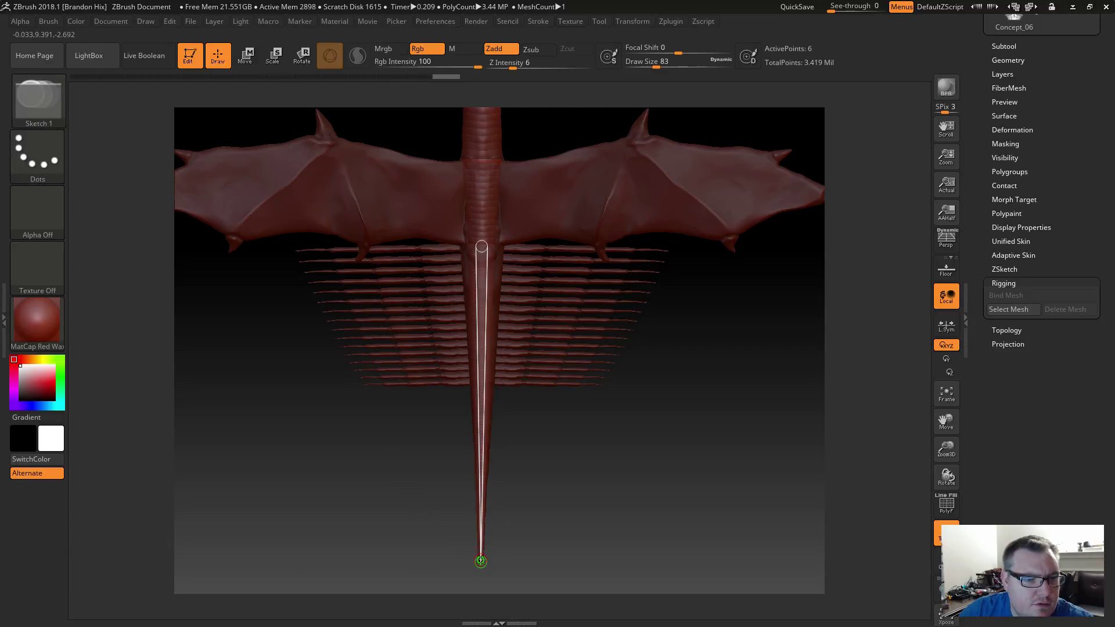
key("w")
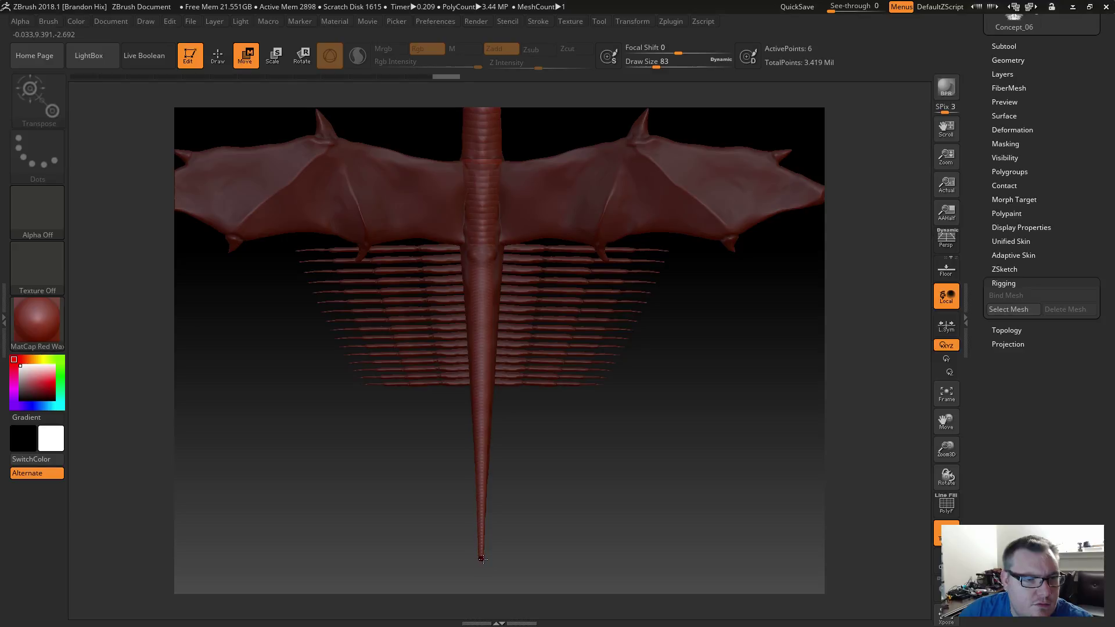
left_click_drag(481, 559, 481, 557)
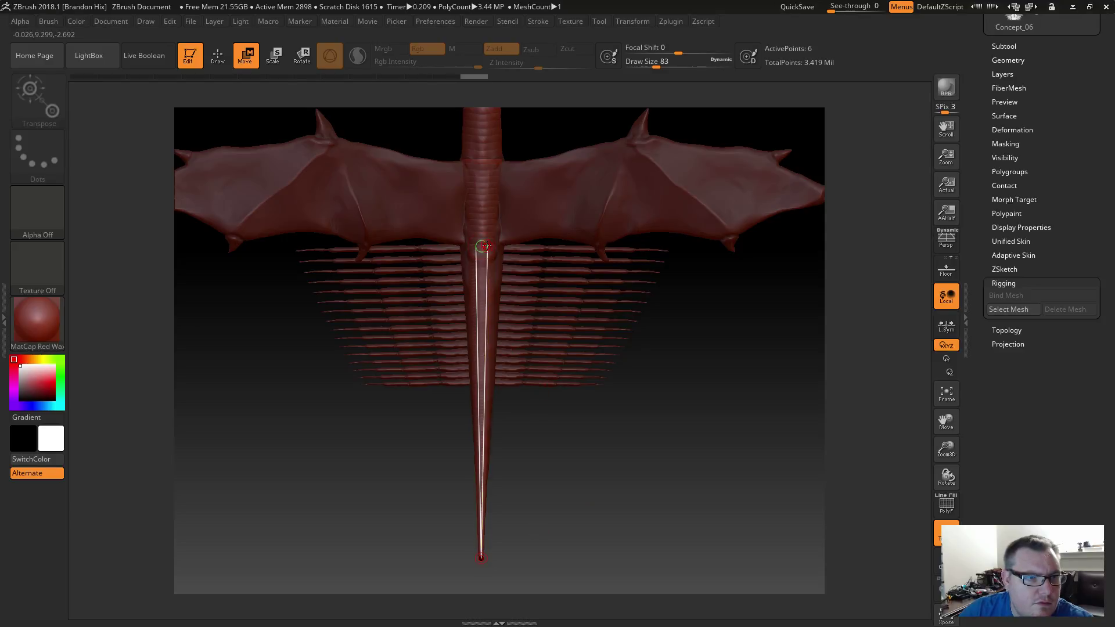
Insert three ZSpheres along the tail chain between the hip sphere and the tail tip.
key("q")
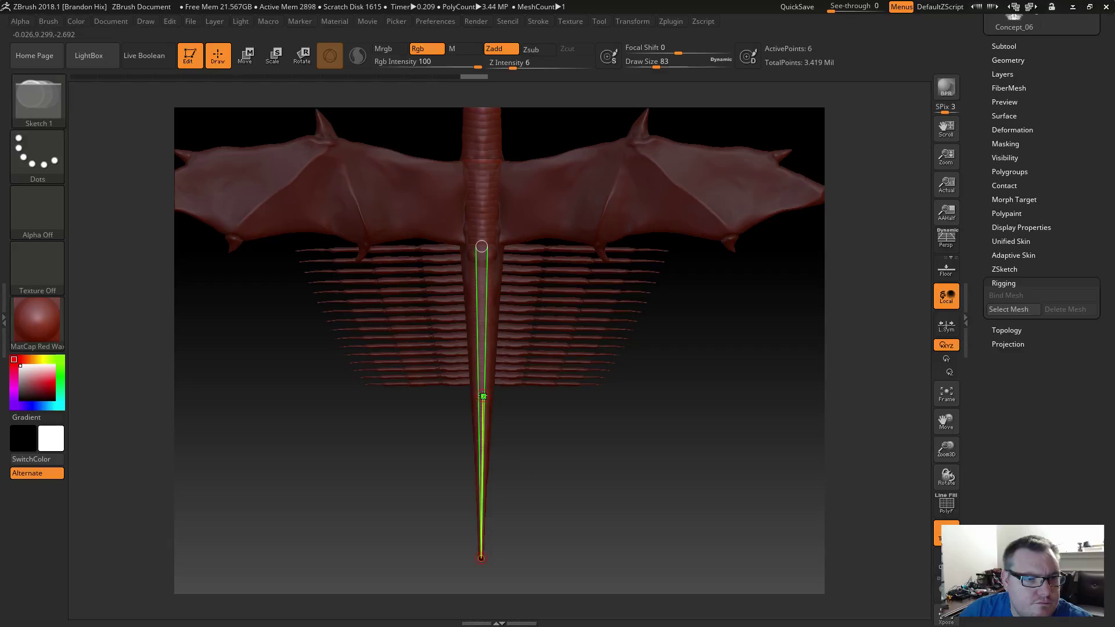
left_click(482, 320)
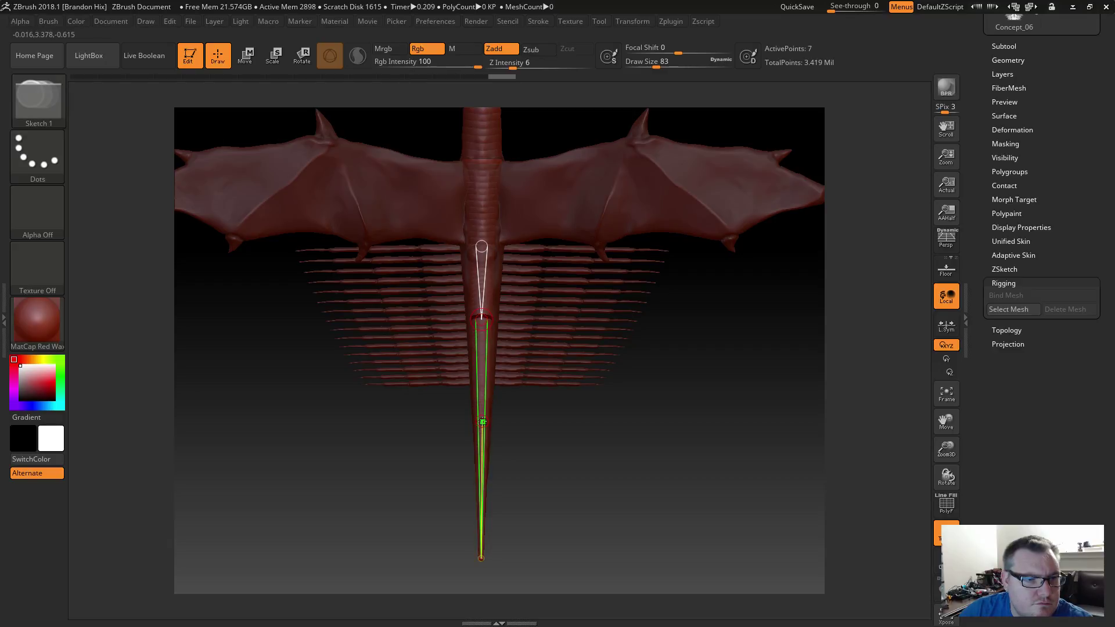
left_click(482, 422)
left_click(482, 501)
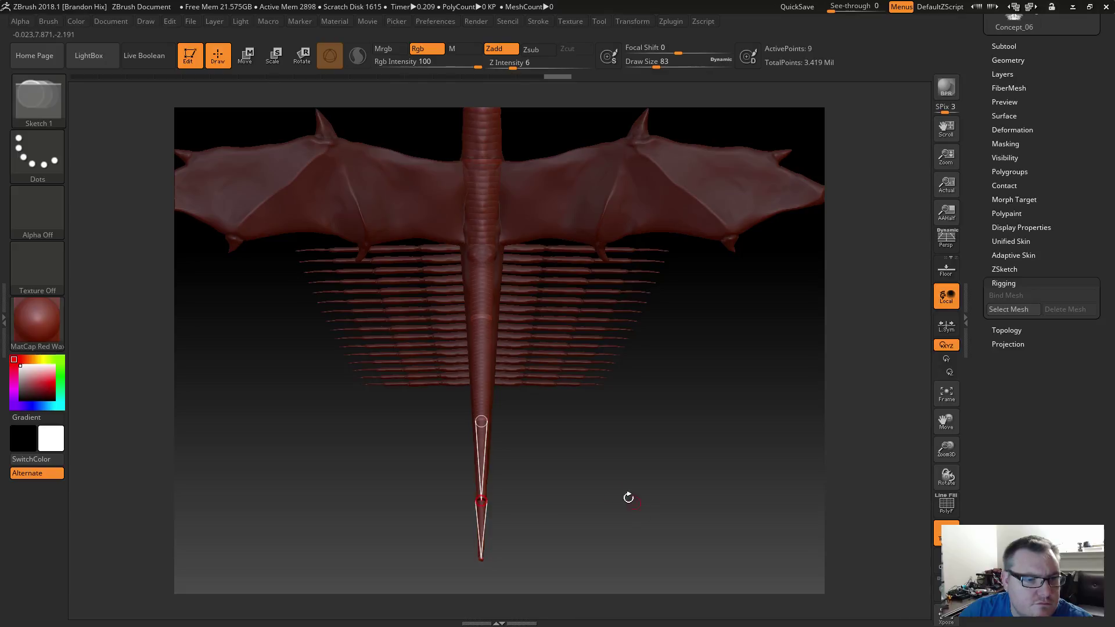
Move the tail's ZSpheres in side view so the chain runs through the middle of the tail.
left_click_drag(610, 500, 525, 501)
key("w")
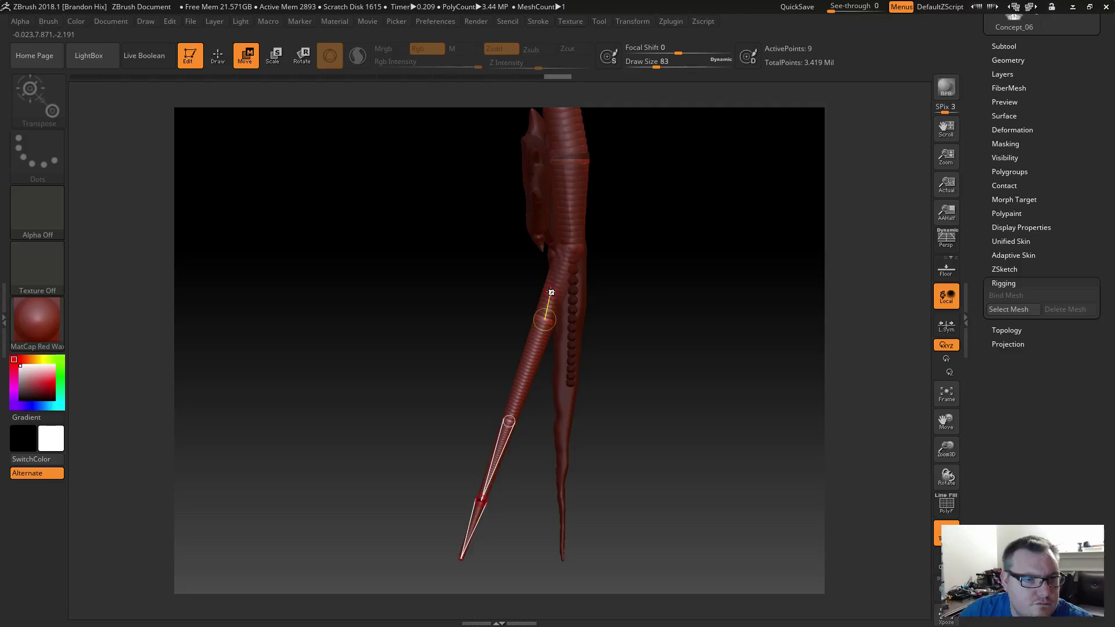
left_click_drag(550, 293, 588, 370)
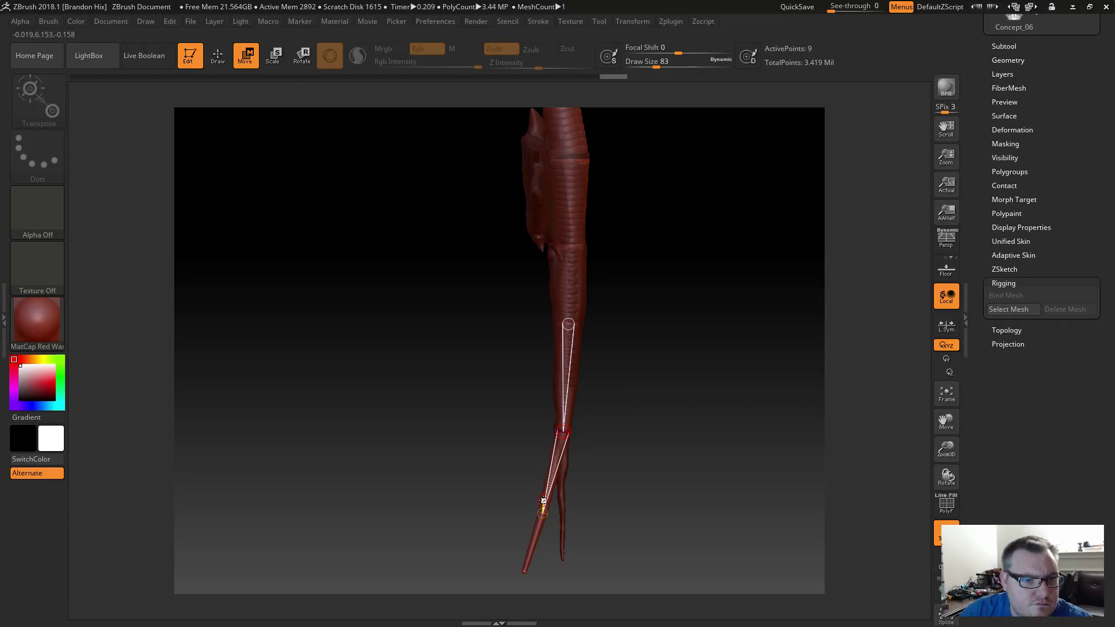
left_click_drag(546, 497, 576, 525)
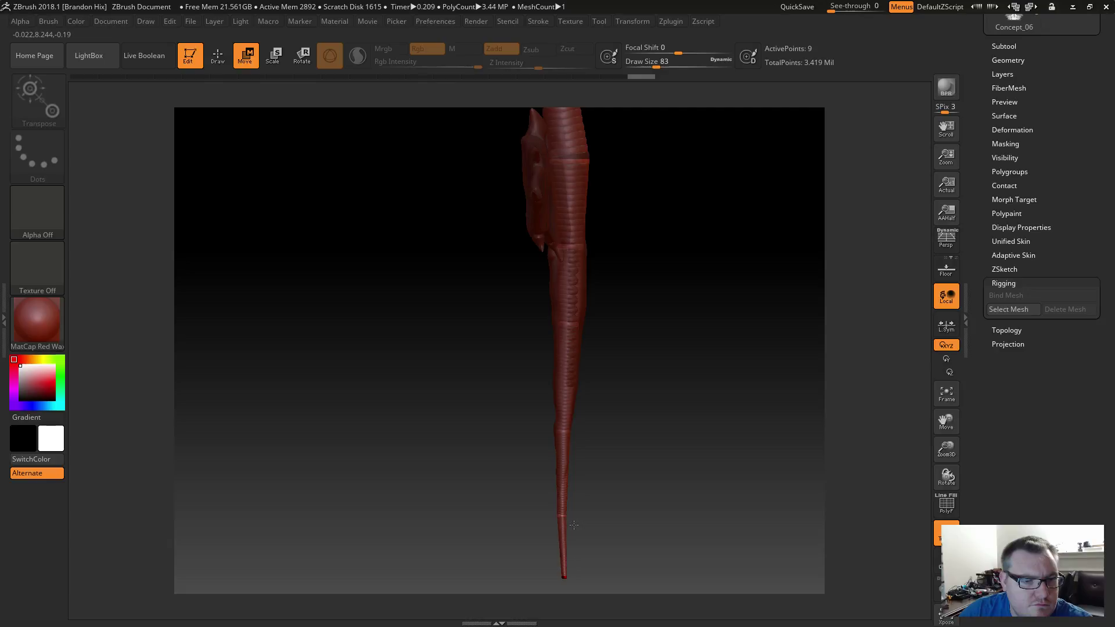
Pull the tail-end ZSphere back to the tail tip and centre the last two tail spheres from the front view.
left_click_drag(612, 471, 677, 475)
key("q")
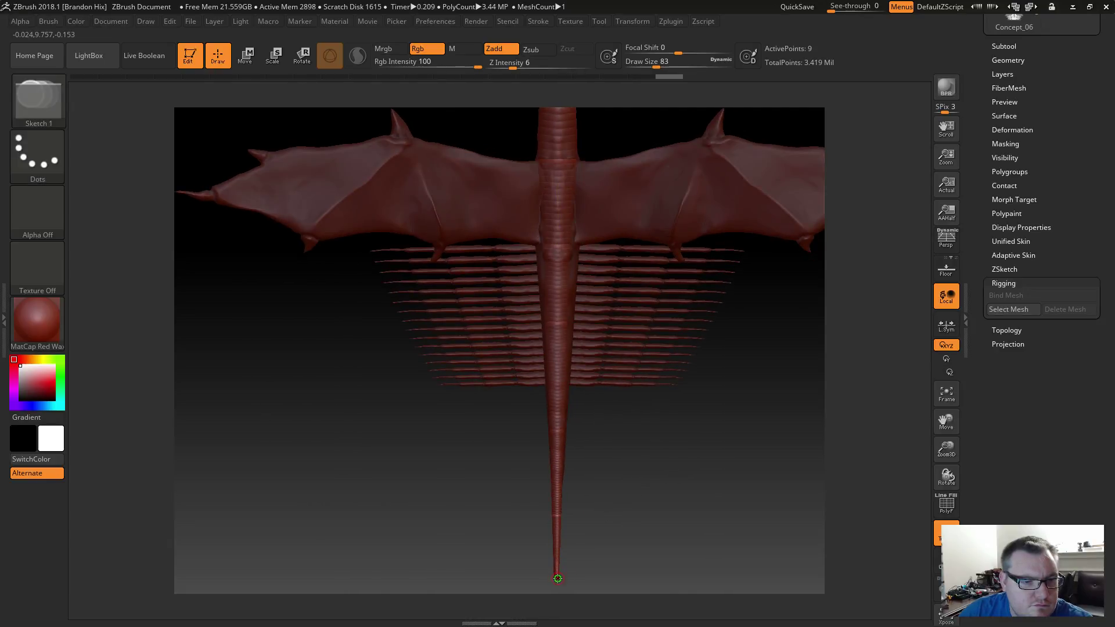
key("w")
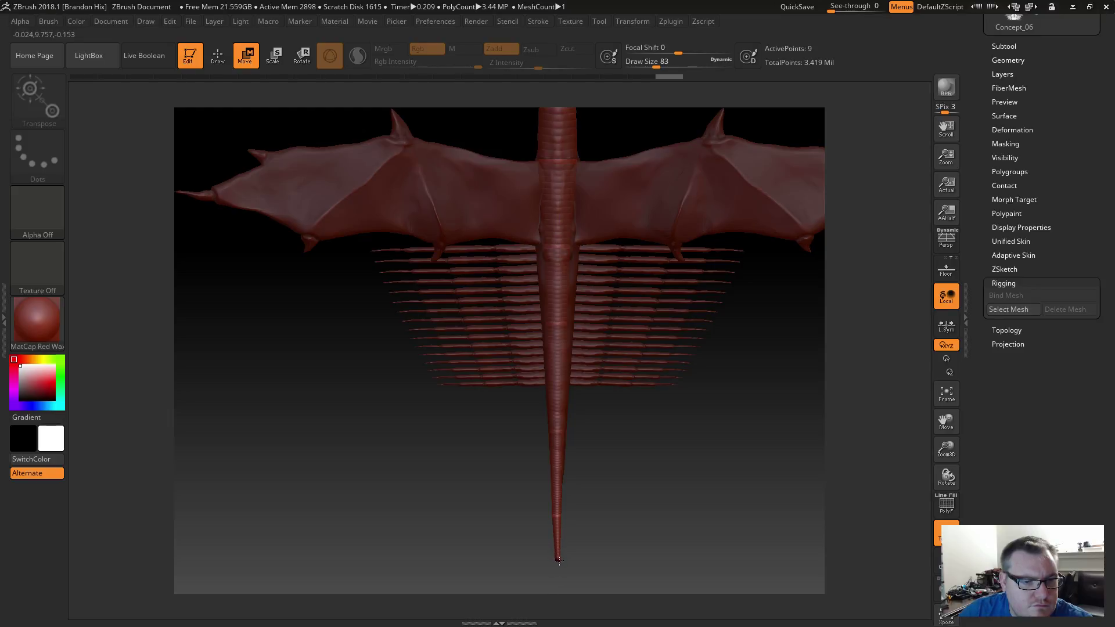
left_click(558, 560)
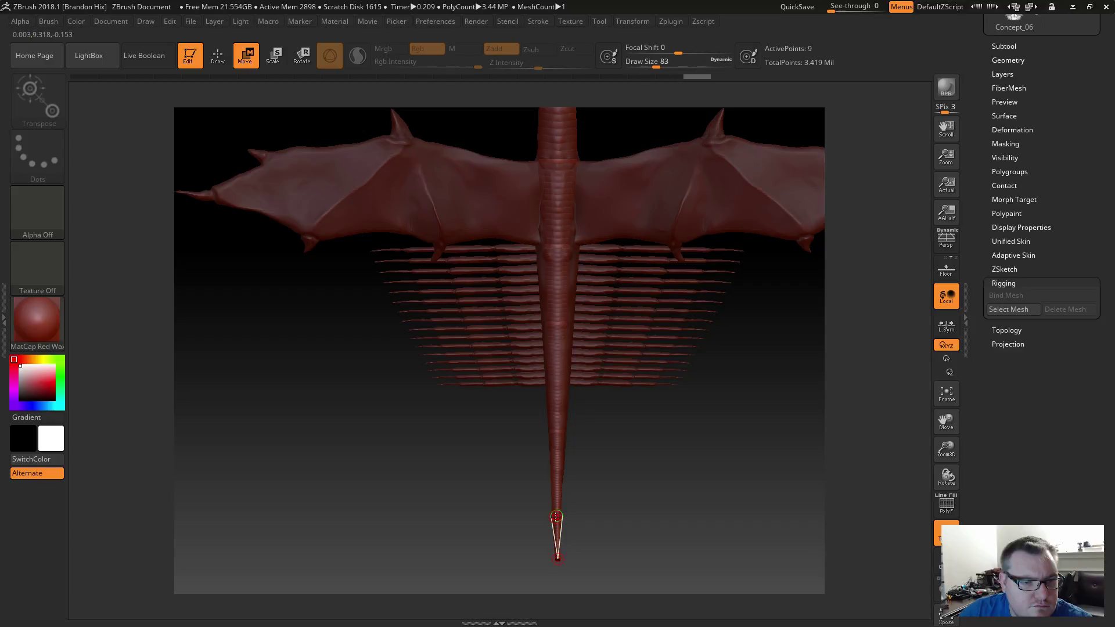
left_click(557, 515)
Insert a ZSphere in the torso between the wings, midway between the root and hip spheres.
left_click_drag(648, 497, 629, 478, "alt")
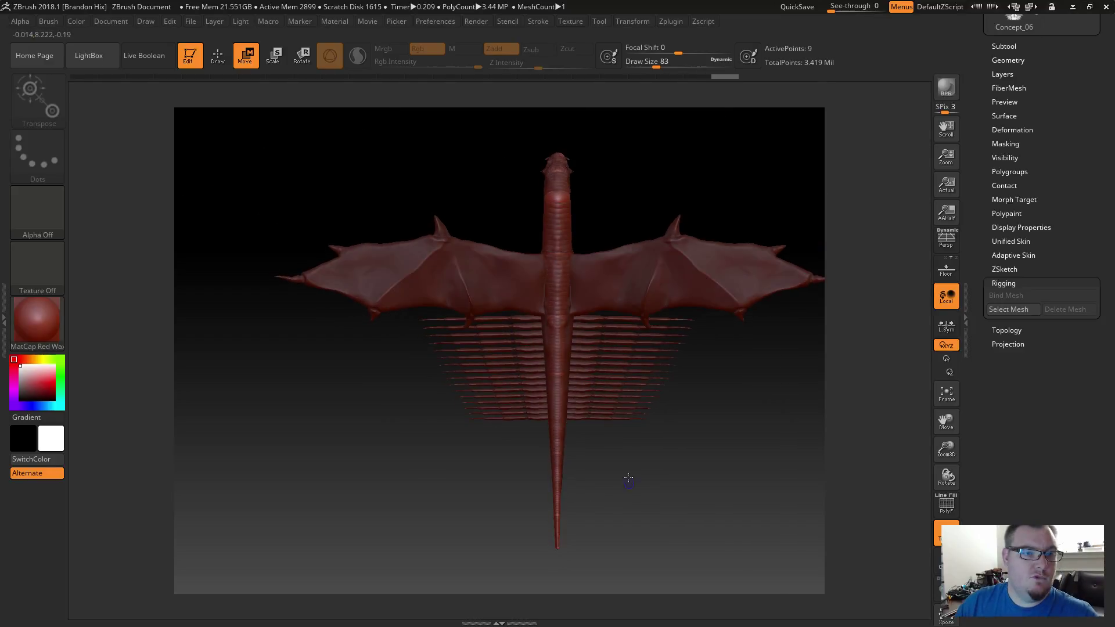
left_click_drag(667, 415, 509, 500, "alt")
left_click_drag(584, 465, 484, 388, "alt")
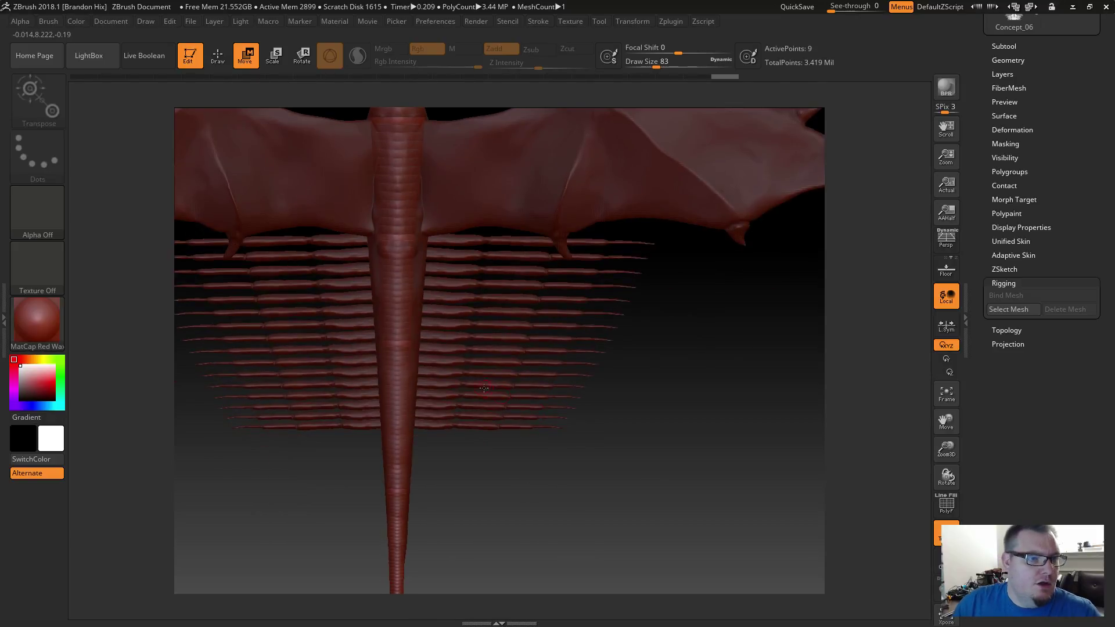
left_click_drag(659, 325, 705, 460, "alt")
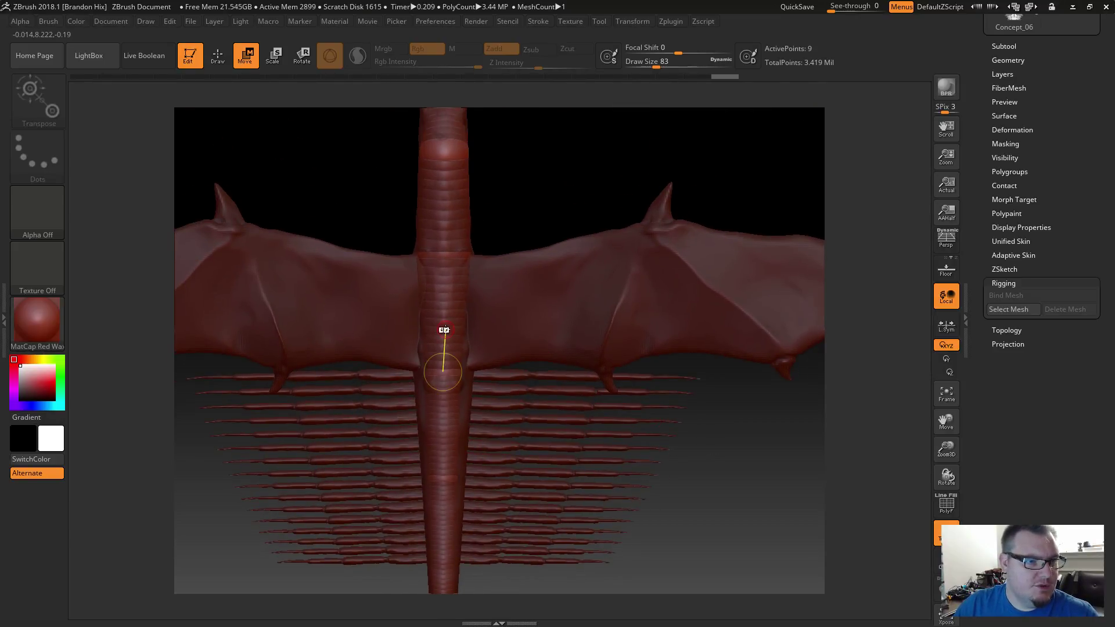
mouse_move(444, 330)
left_mouse_down()
mouse_move(456, 311)
mouse_move(443, 311)
left_mouse_up()
key("q")
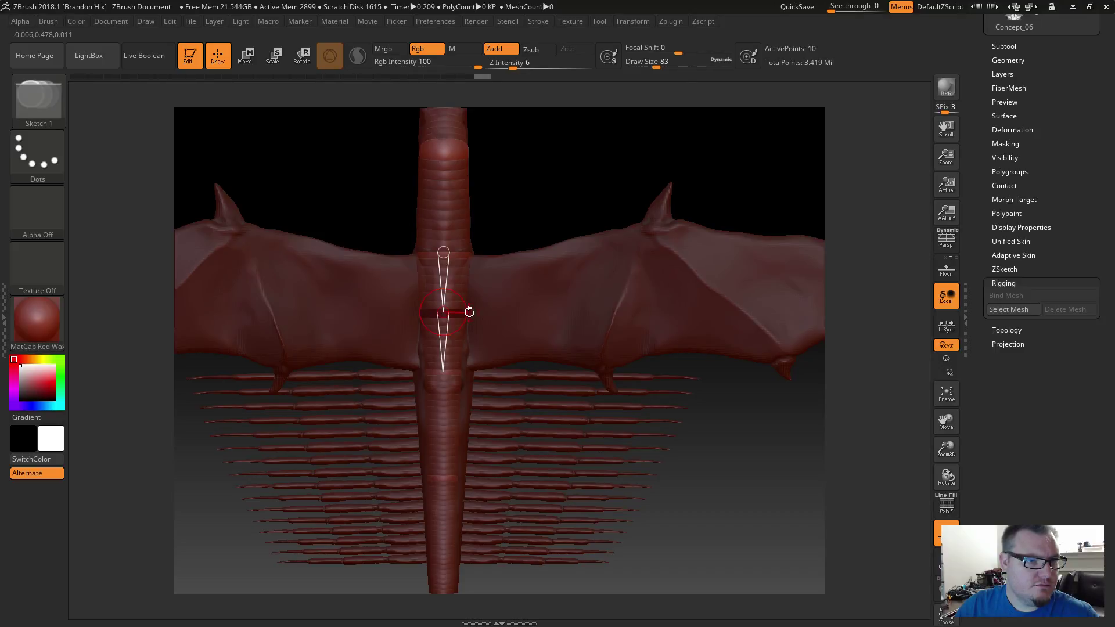
Draw a mirrored pair of ZSpheres from the torso sphere out to the first wing fingers and fit them inside the wings from the front view.
mouse_move(466, 313)
left_mouse_down()
mouse_move(638, 317)
mouse_move(623, 309)
mouse_move(650, 259)
mouse_move(636, 278)
left_mouse_up()
key("w")
left_click_drag(716, 462, 742, 357)
left_click_drag(649, 304, 617, 453)
key("e")
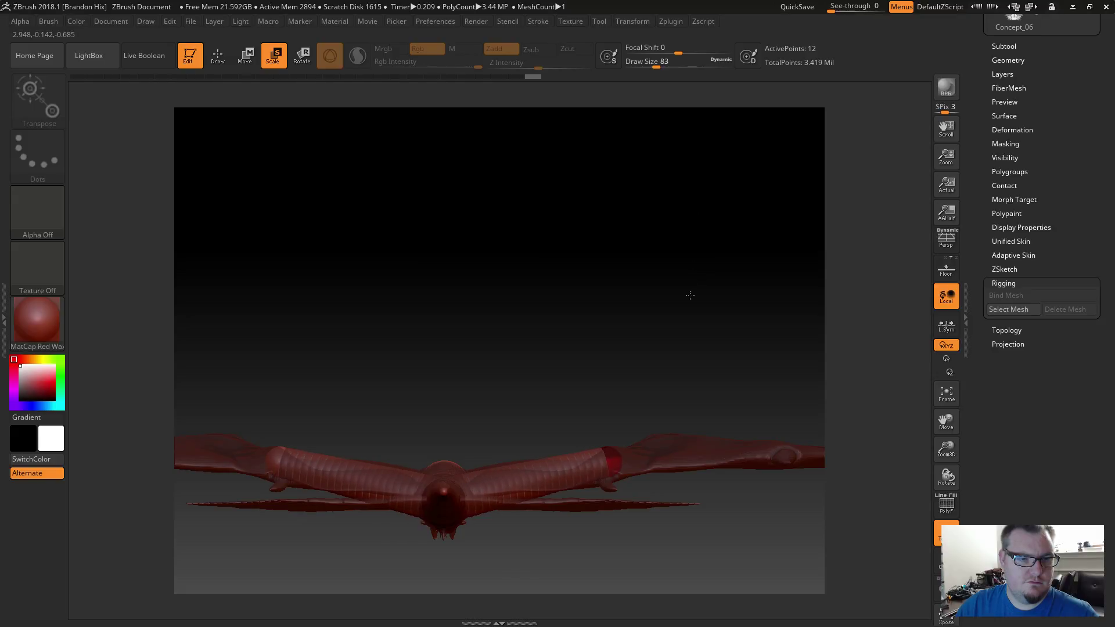
left_click_drag(665, 252, 622, 477)
key("w")
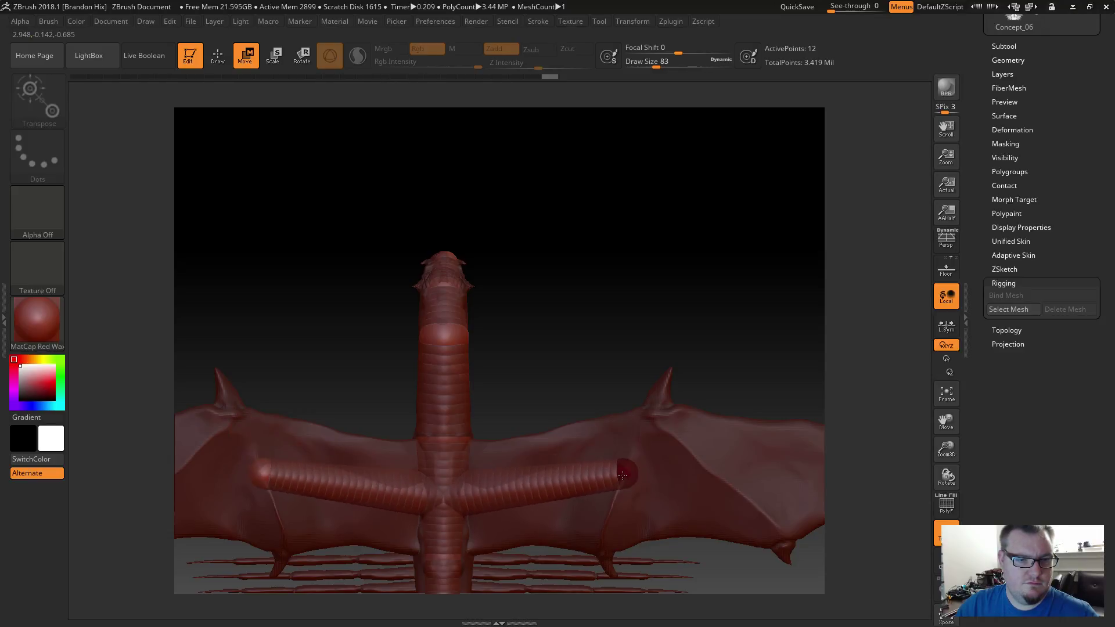
Extend both wing chains with a ZSphere at mid-wing, aligning it with the wing from the front view and adjusting it from above.
mouse_move(742, 323)
left_mouse_down("alt")
mouse_move(675, 313)
mouse_move(577, 225)
left_mouse_up("alt")
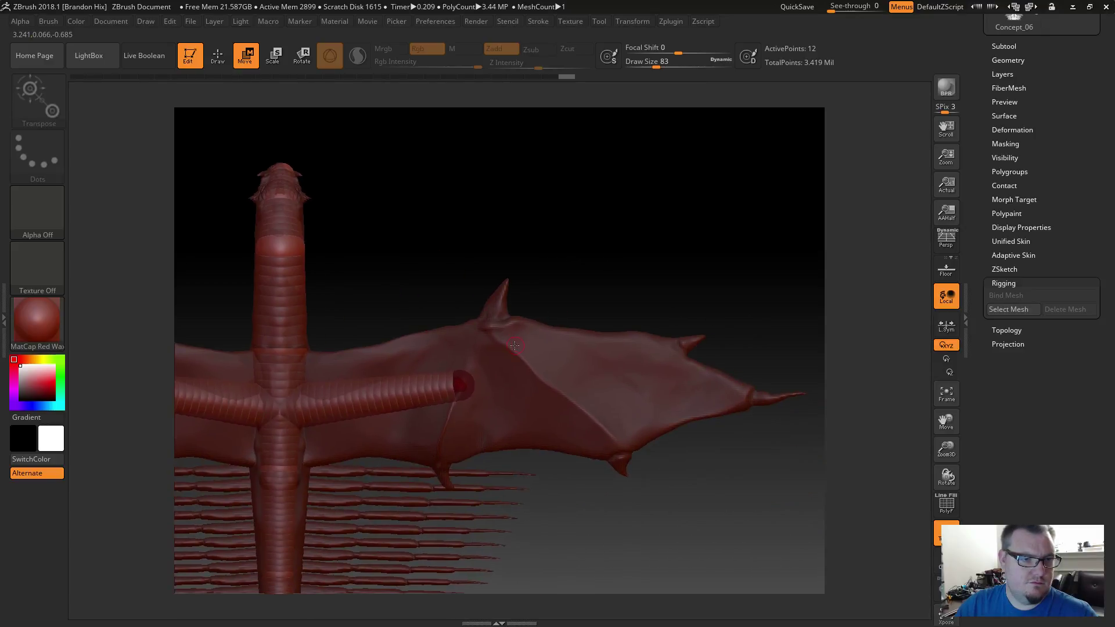
key("q")
left_click_drag(473, 385, 639, 385)
mouse_move(691, 477)
left_mouse_down()
mouse_move(641, 473)
mouse_move(663, 475)
left_mouse_up()
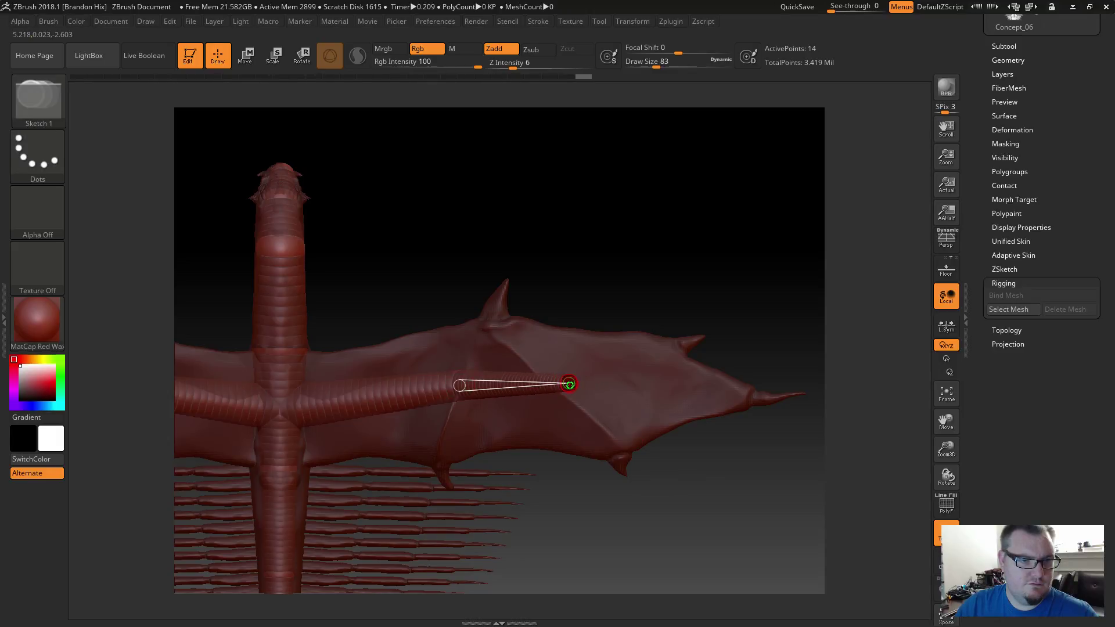
key("w")
mouse_move(583, 467)
left_mouse_down()
mouse_move(577, 394)
mouse_move(592, 479)
left_mouse_up()
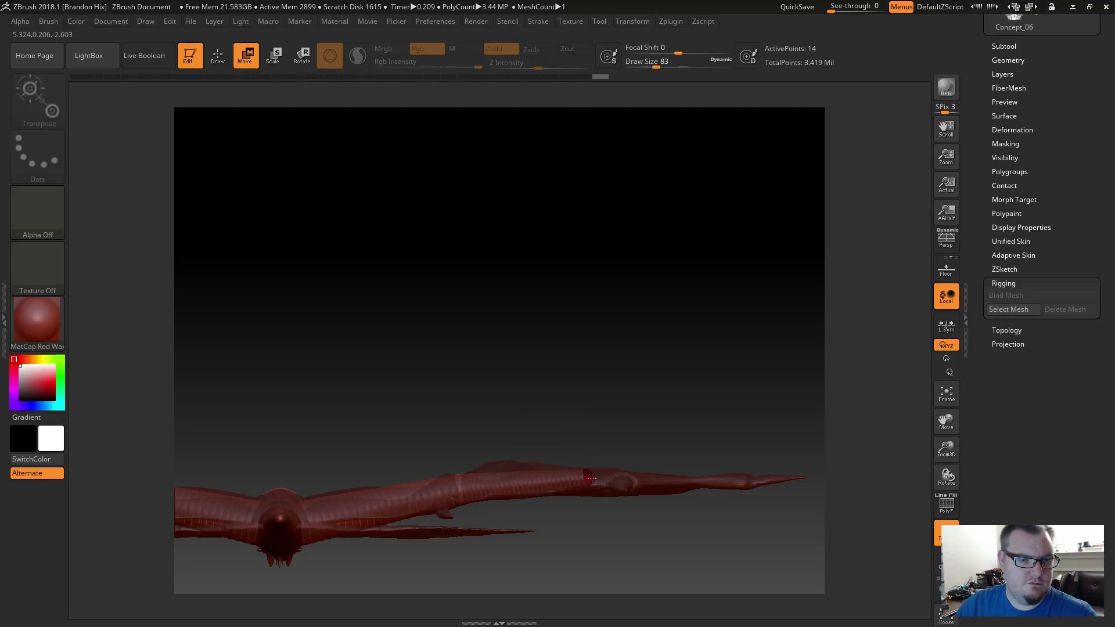
left_click_drag(590, 366, 595, 455)
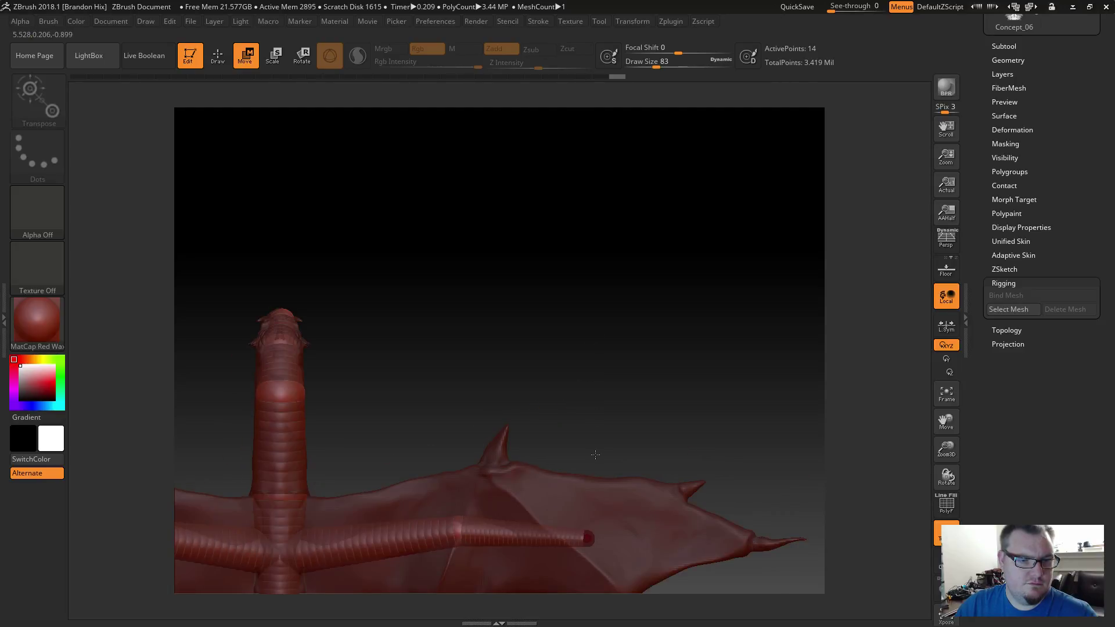
left_click_drag(591, 542, 565, 543)
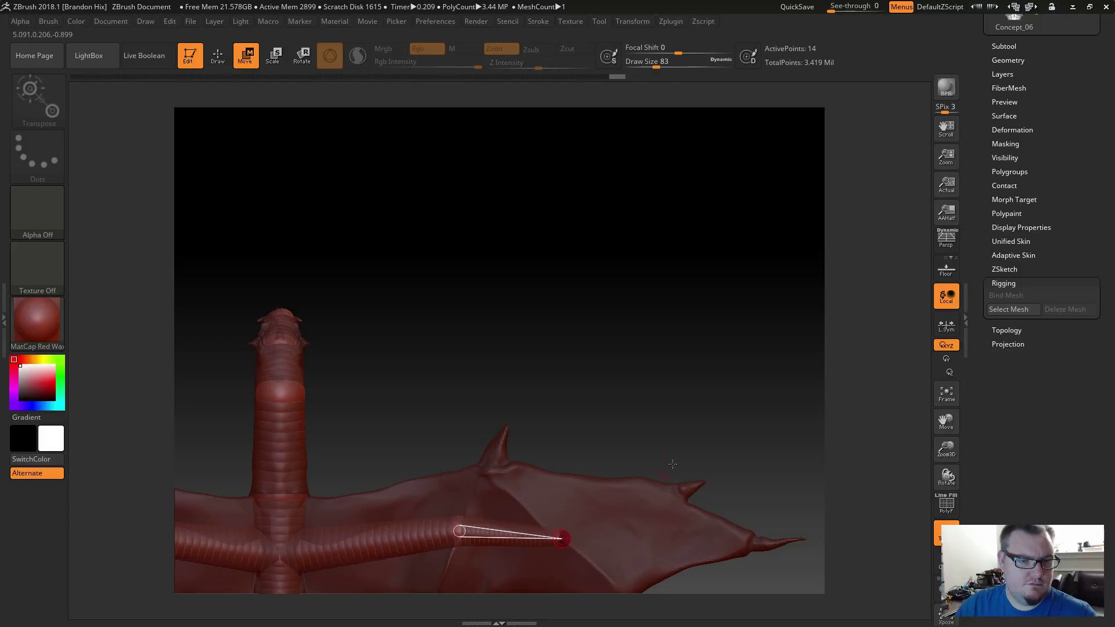
Add end ZSpheres to both wing chains near the wing tips and position them inside the wings from the front and top views.
left_click_drag(629, 352, 566, 182, "alt")
key("q")
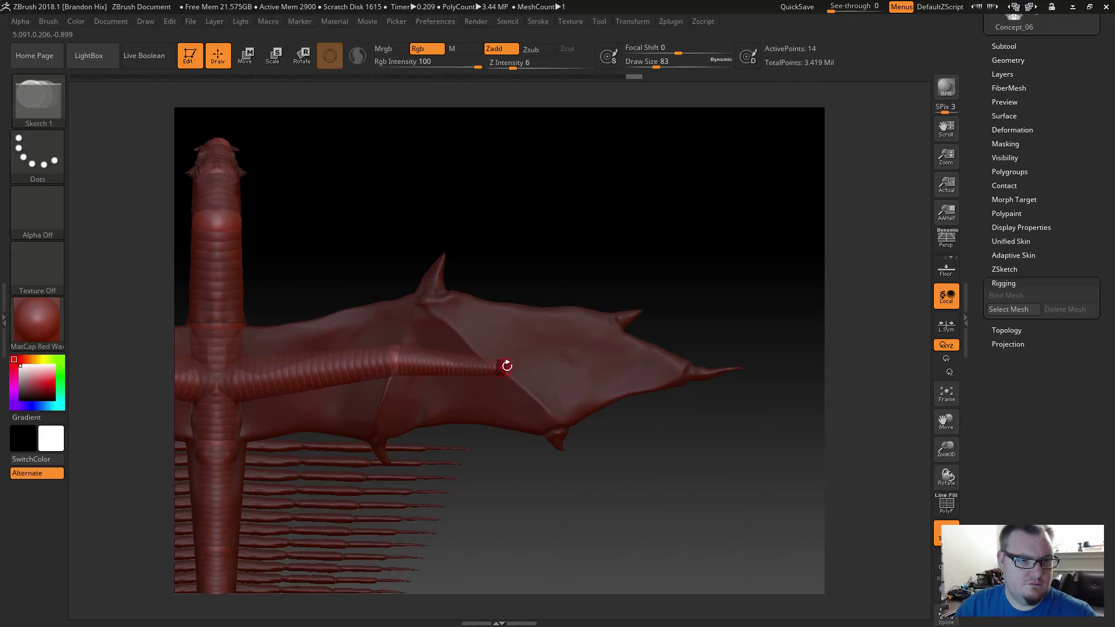
left_click_drag(508, 367, 625, 342)
mouse_move(722, 443)
left_mouse_down()
mouse_move(725, 366)
mouse_move(709, 331)
left_mouse_up()
key("w")
left_click_drag(626, 224, 678, 374)
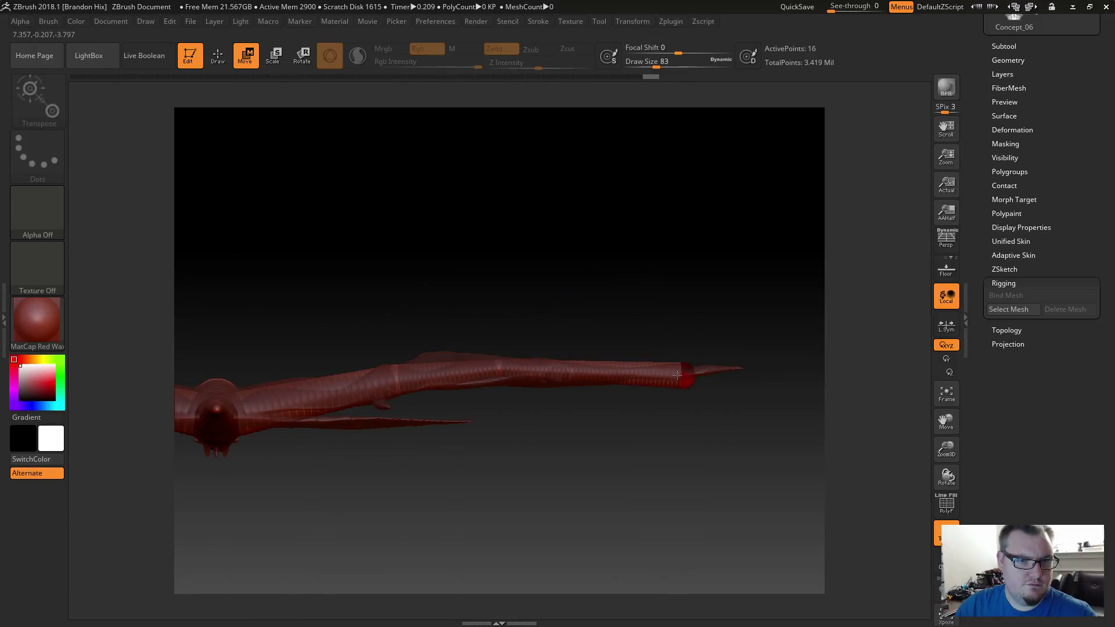
key("e")
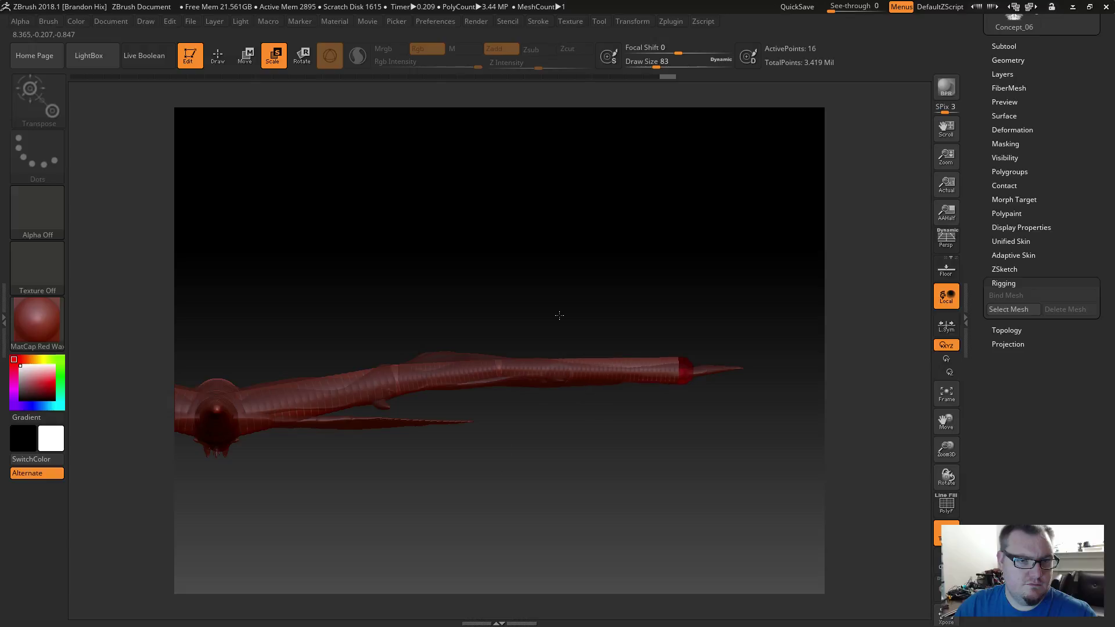
left_click_drag(598, 194, 665, 294)
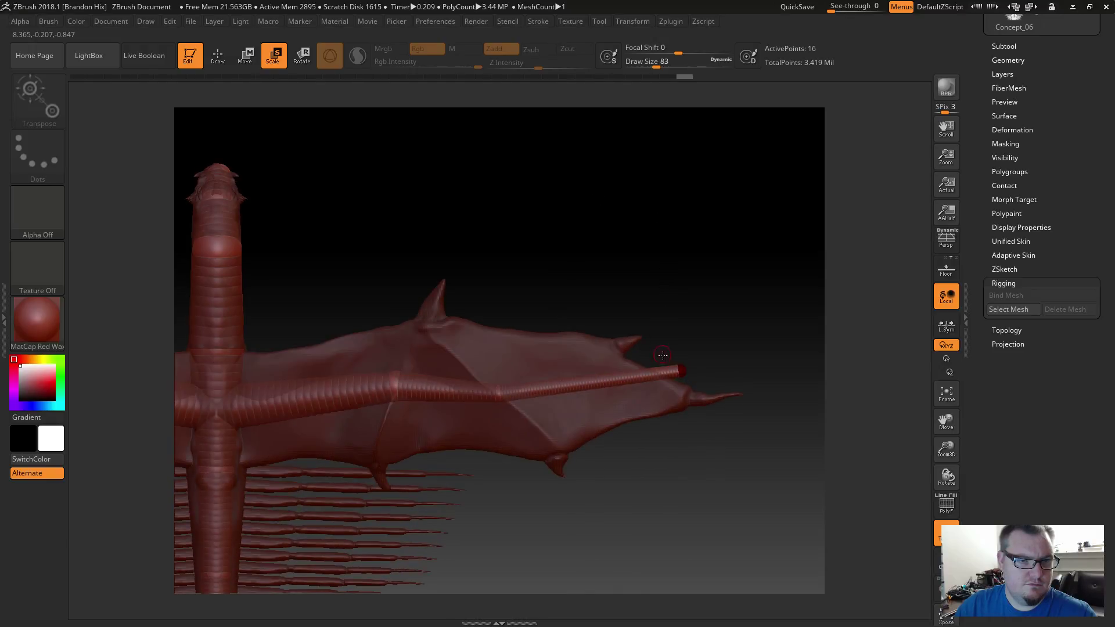
key("q")
key("w")
mouse_move(681, 370)
left_mouse_down()
mouse_move(661, 383)
mouse_move(669, 392)
mouse_move(654, 373)
left_mouse_up()
left_click_drag(718, 475, 707, 394, "alt")
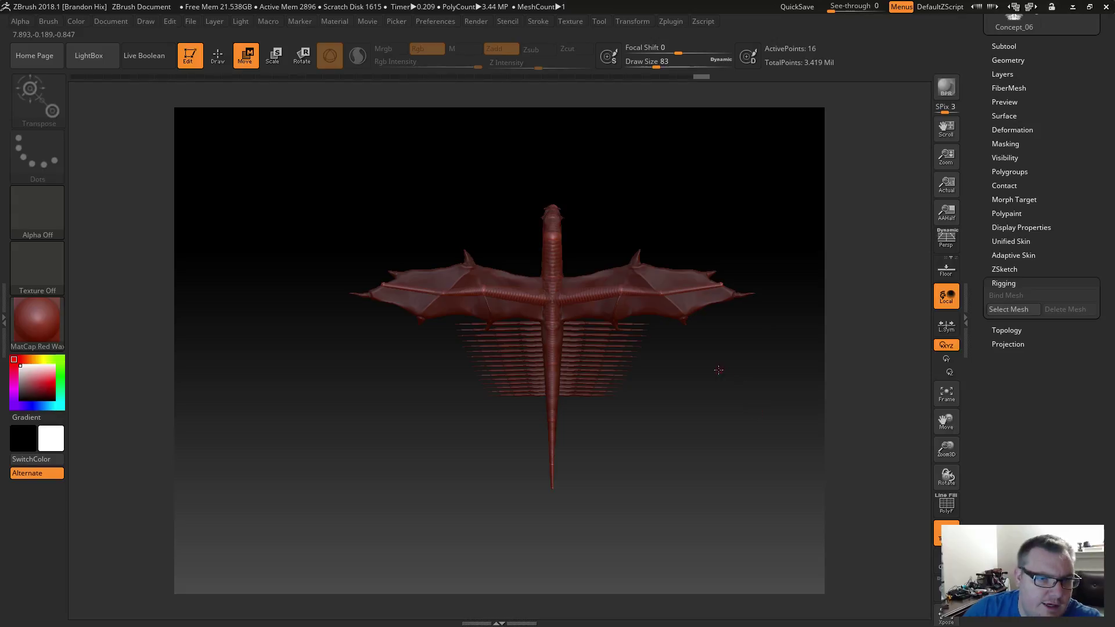
Try to reposition a ZSphere on the spine level with the foremost pair of legs.
left_click_drag(719, 370, 772, 389, "alt")
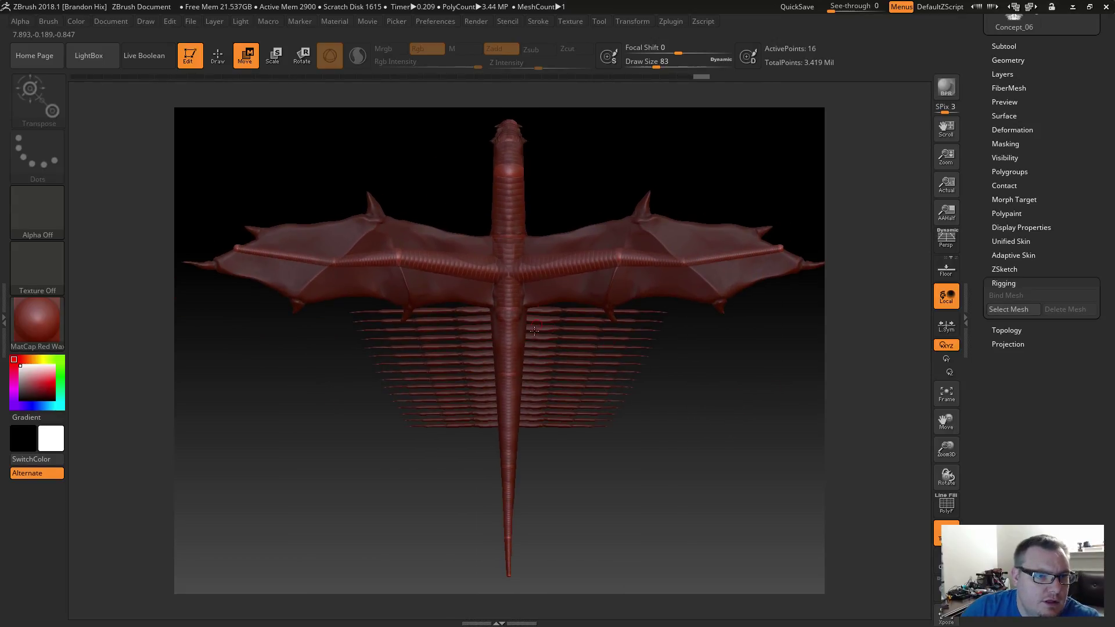
left_click_drag(693, 447, 702, 506, "alt")
left_click_drag(471, 485, 830, 437, "alt")
left_click_drag(543, 371, 552, 407, "alt")
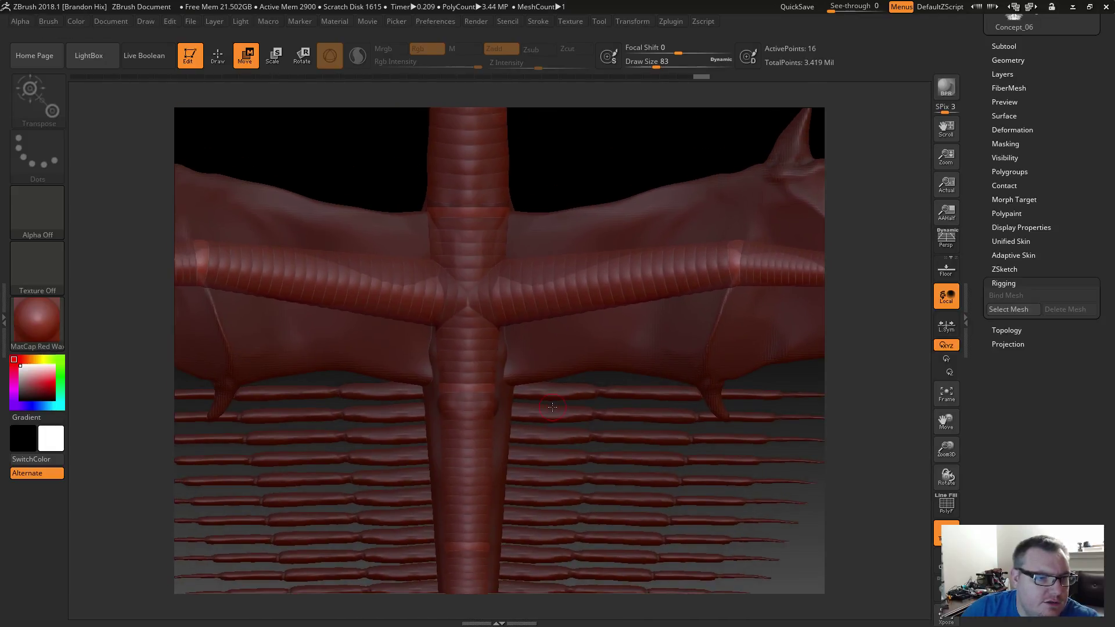
left_click(468, 391, "ctrl")
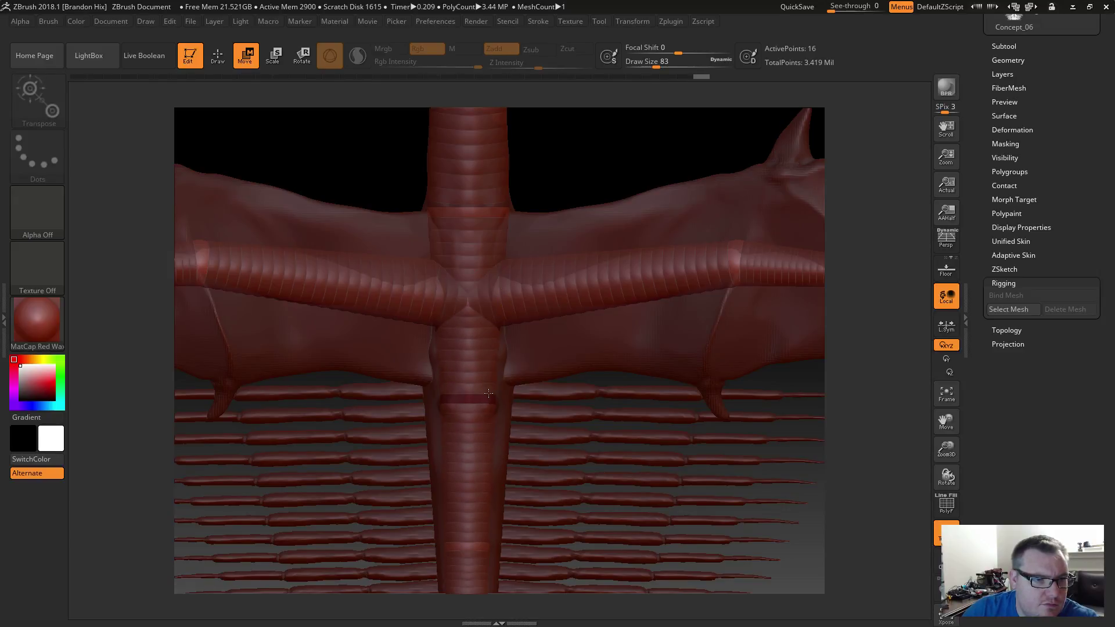
left_click_drag(489, 391, 489, 388)
left_click(488, 388)
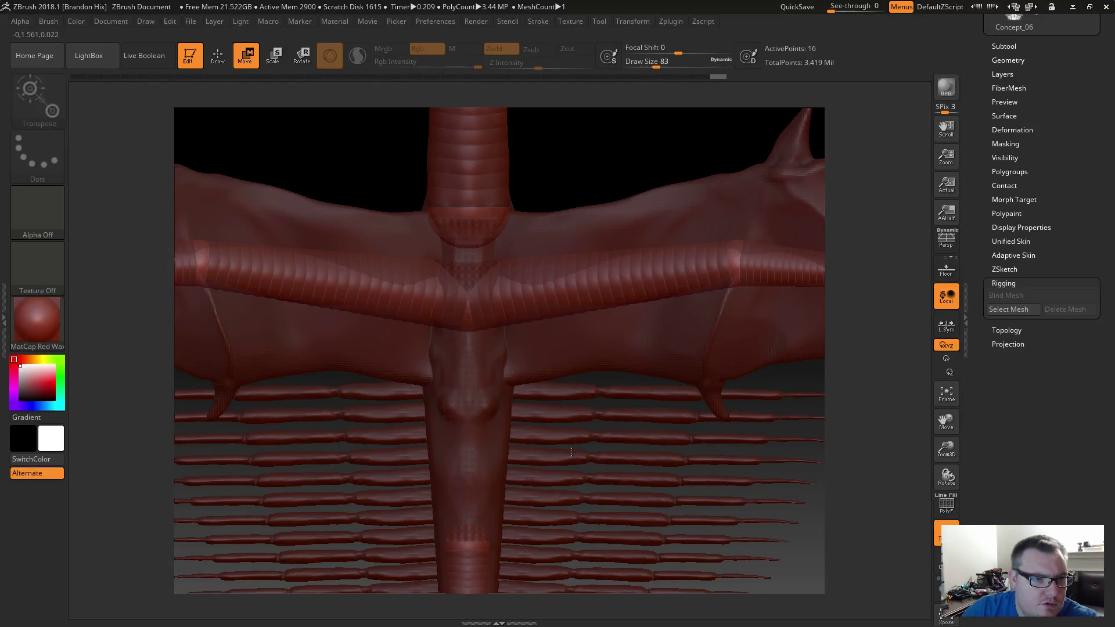
left_click(570, 474)
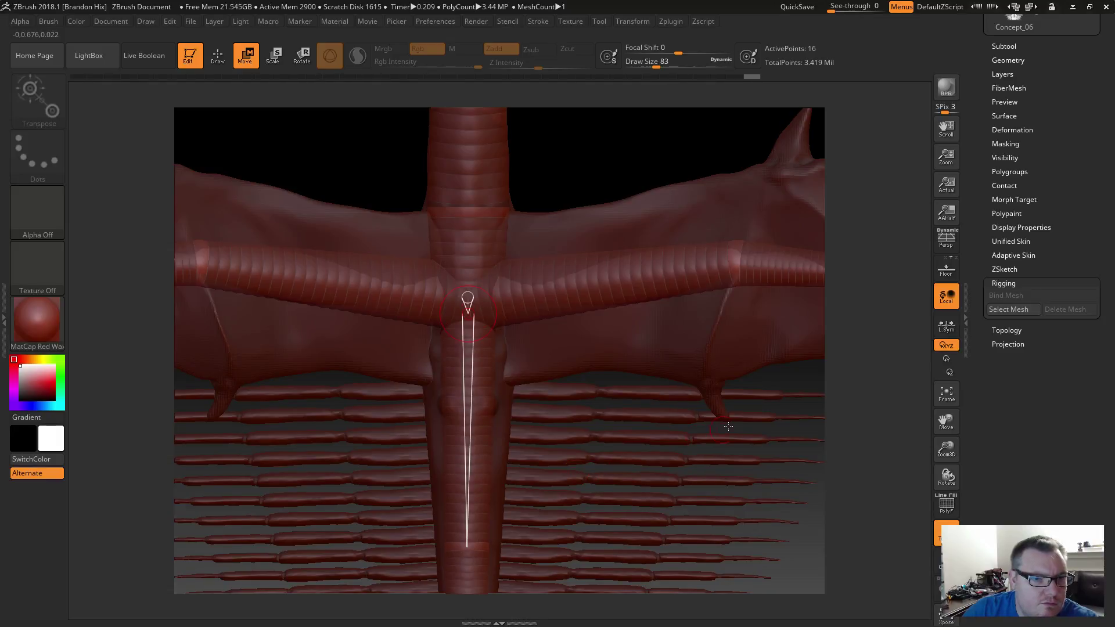
left_click_drag(724, 427, 691, 409)
Insert a ZSphere into the spine chain level with the foremost legs and shift its depth to line up with the row of leg bases.
key("q")
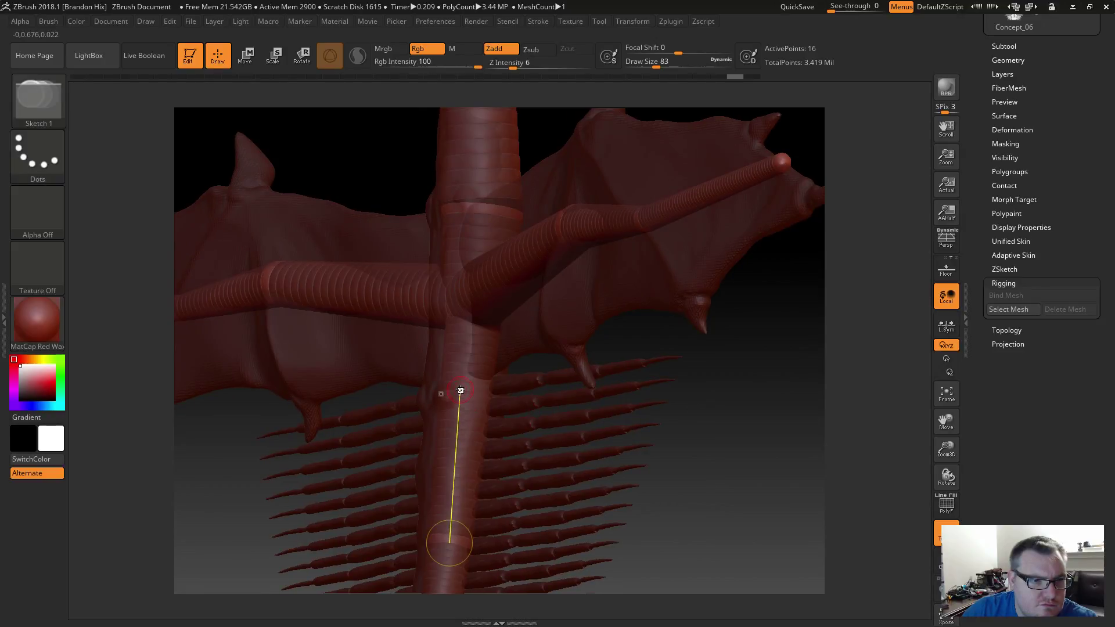
left_click(466, 391)
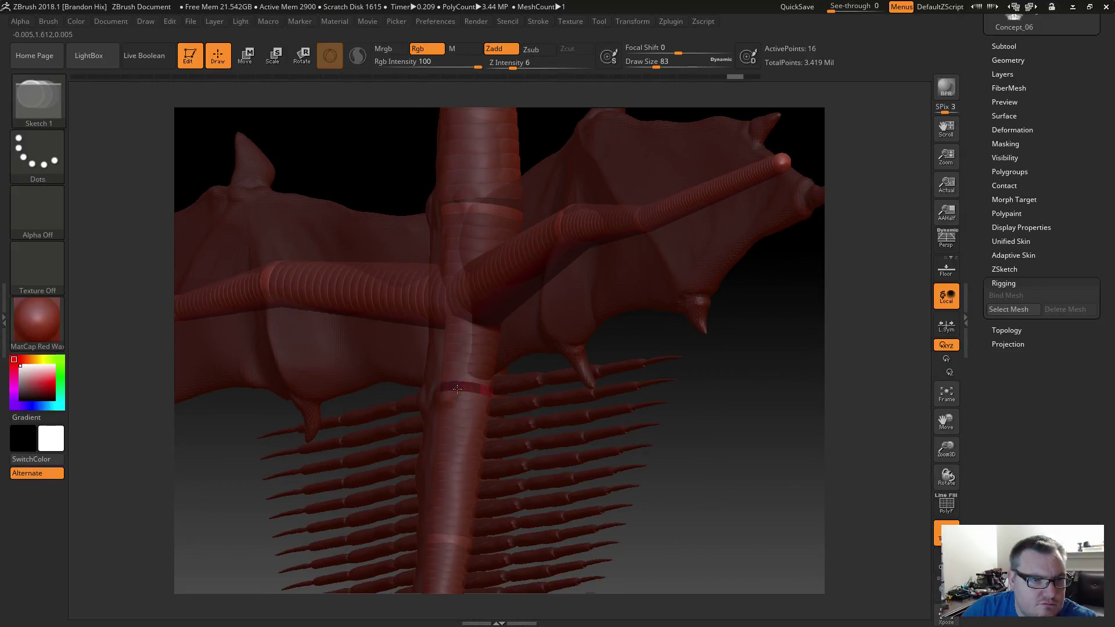
key("w")
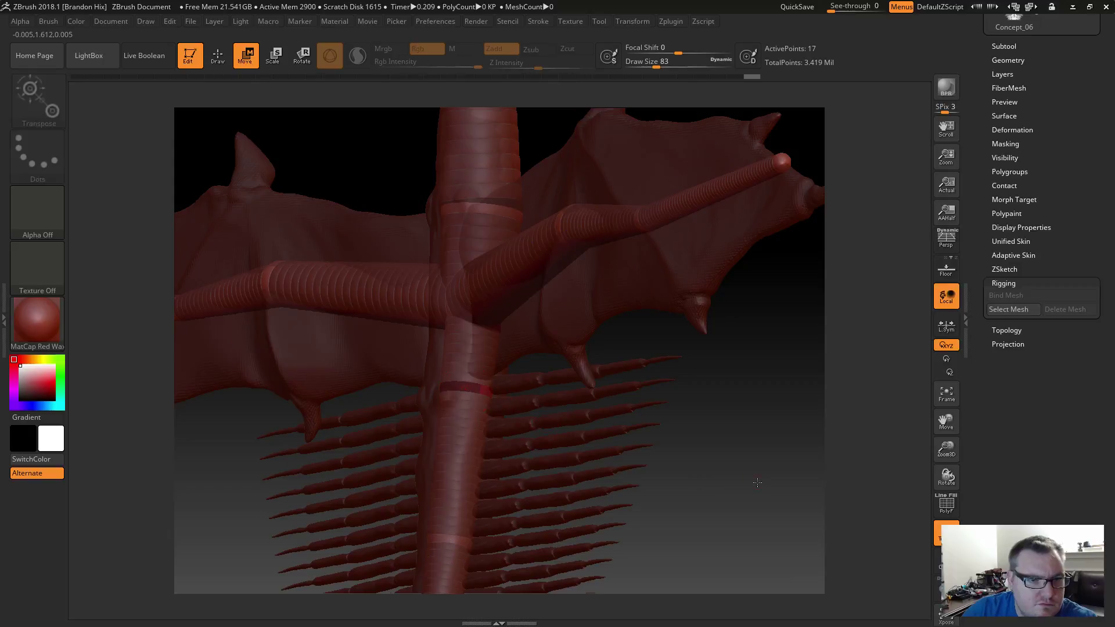
left_click_drag(677, 465, 733, 486, "shift")
left_click(483, 393)
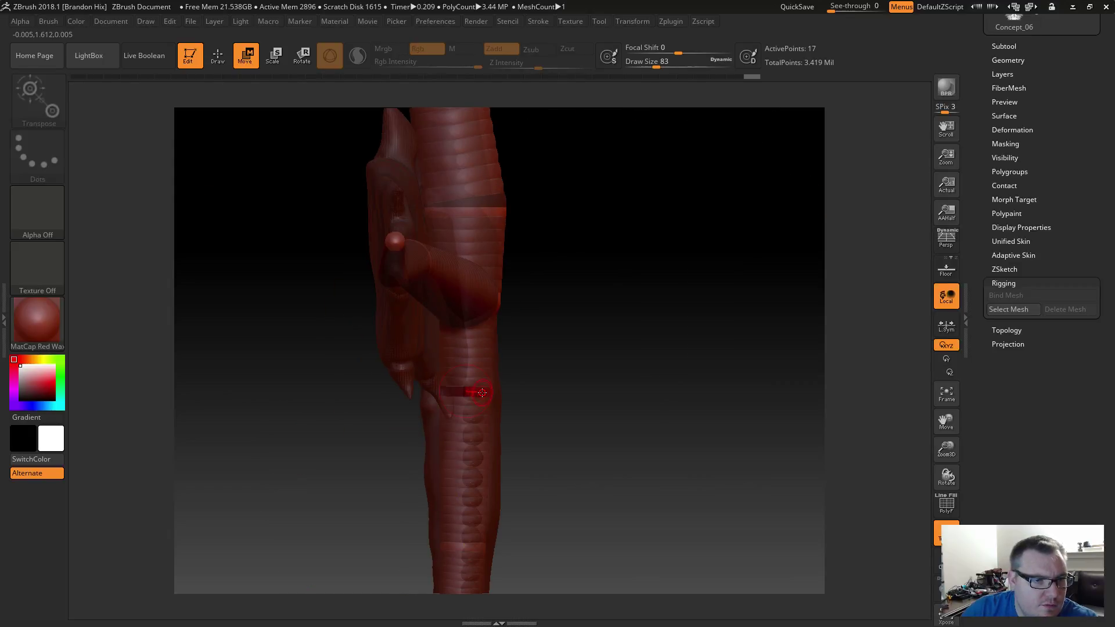
mouse_move(483, 393)
left_mouse_down()
mouse_move(471, 384)
mouse_move(486, 392)
left_mouse_up()
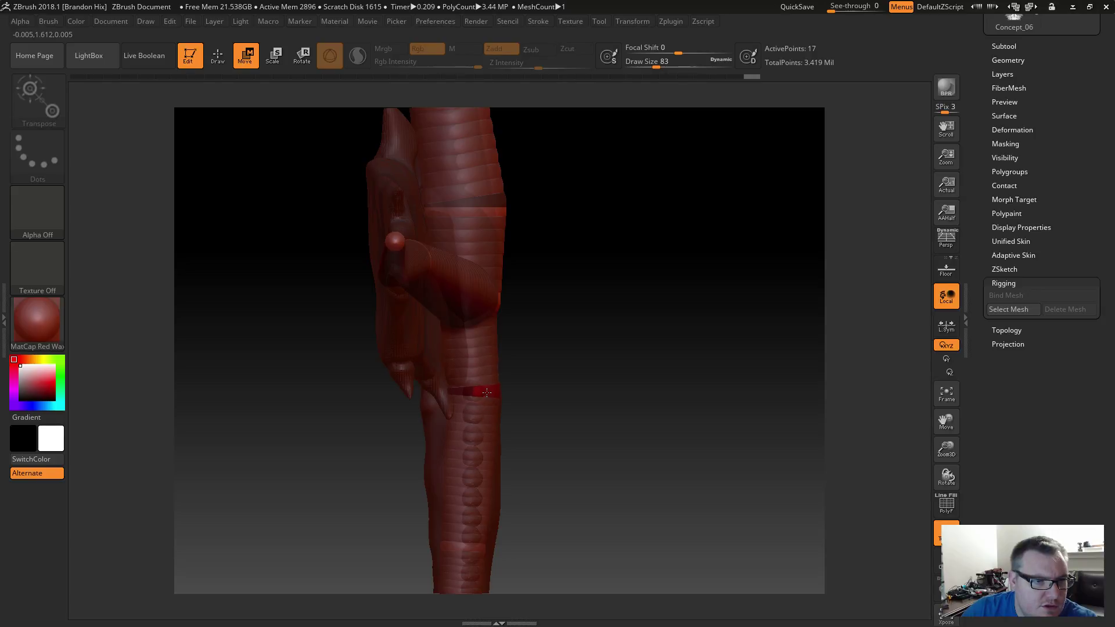
Scale the new spine ZSphere down to about the thickness of the leg bases.
key("e")
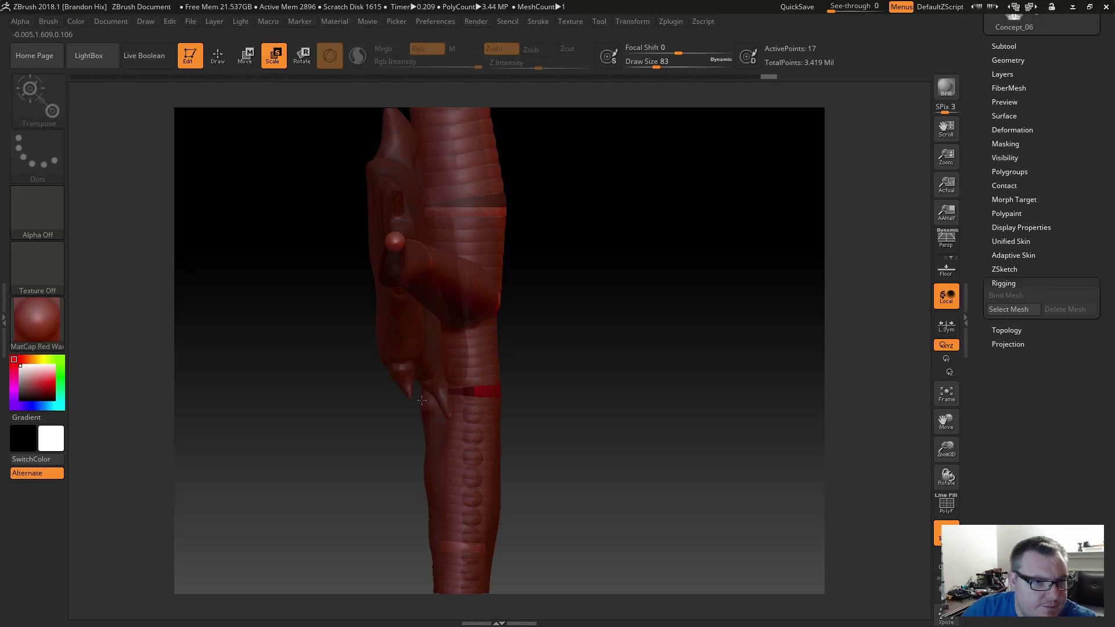
left_click_drag(309, 404, 333, 324)
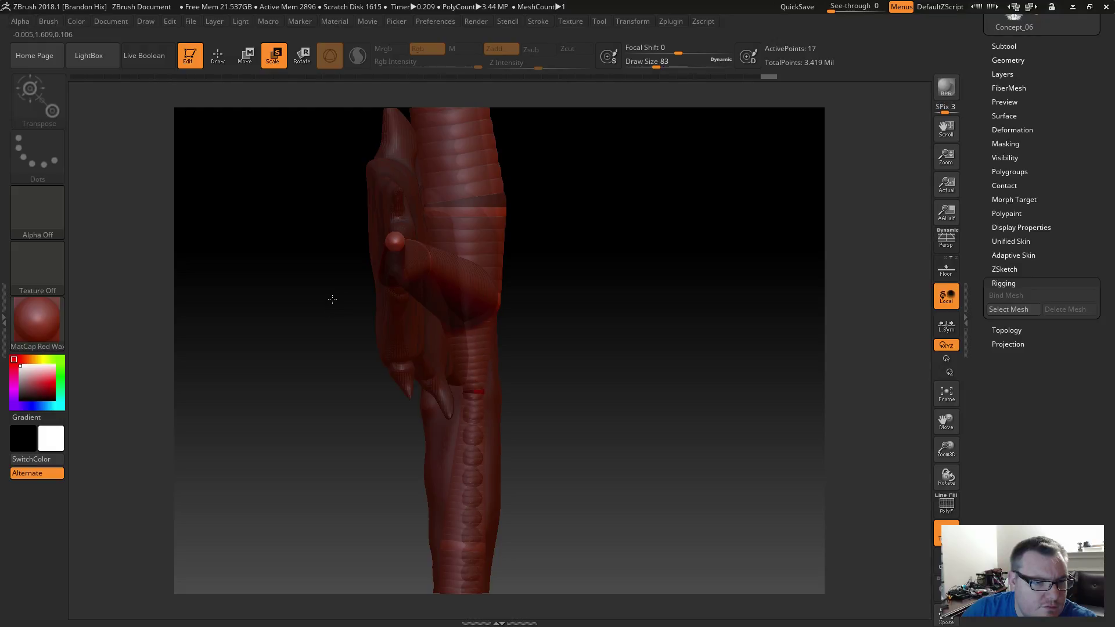
left_click_drag(333, 299, 331, 299)
Draw a mirrored pair of ZSpheres from the new spine joint and move them to the sides of the body at the foremost leg bases.
left_click_drag(590, 448, 632, 451)
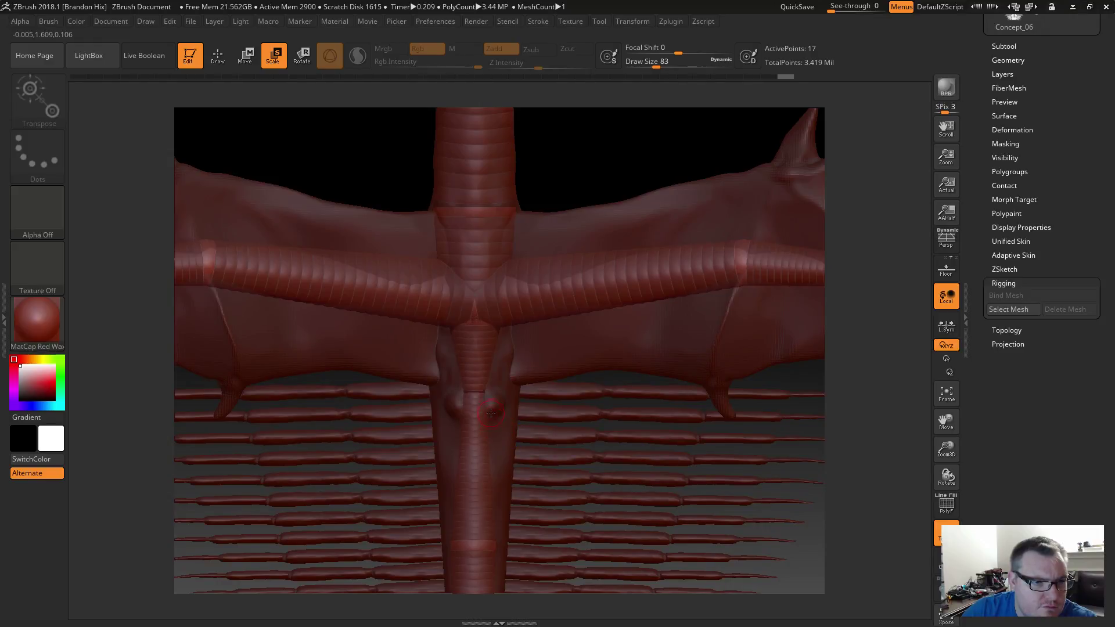
key("q")
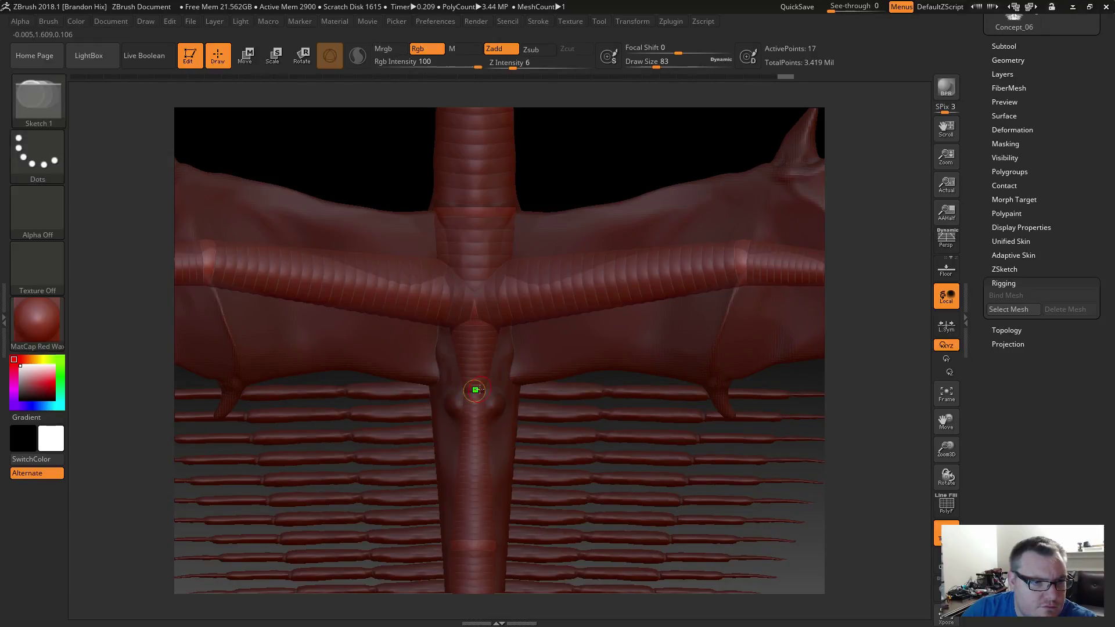
left_click_drag(475, 391, 553, 394)
left_click_drag(589, 195, 591, 95)
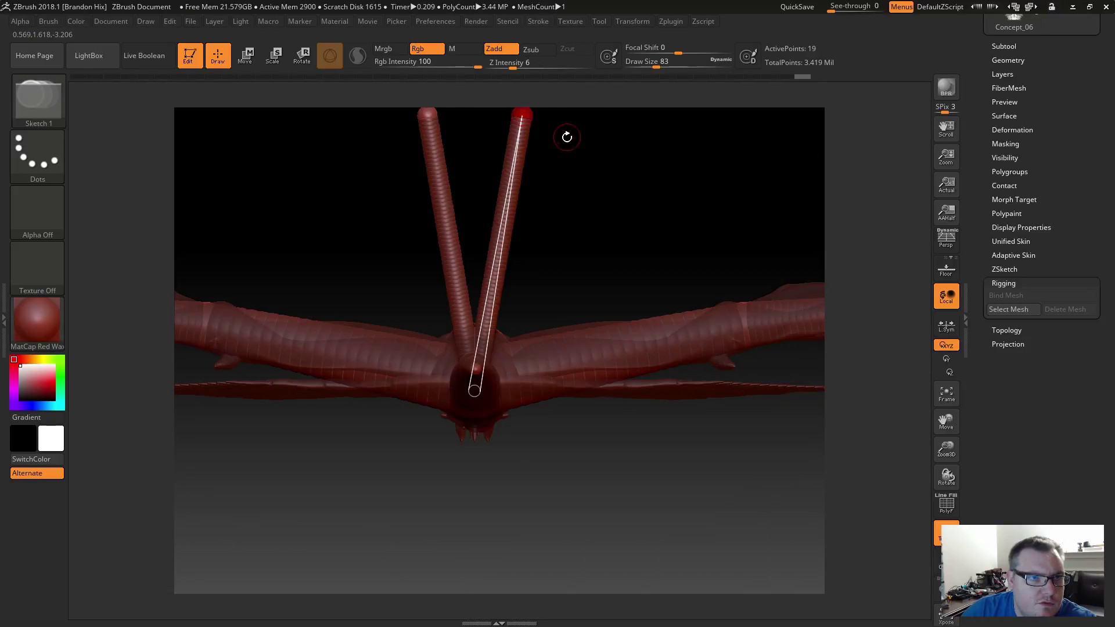
key("w")
left_click_drag(527, 124, 556, 383)
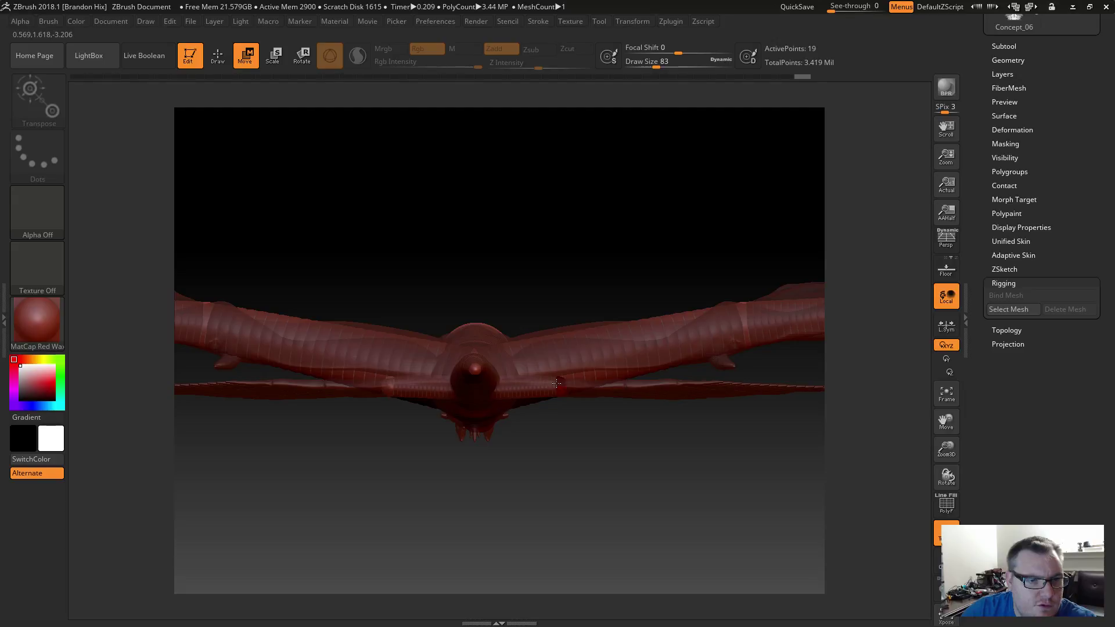
left_click_drag(540, 247, 544, 316)
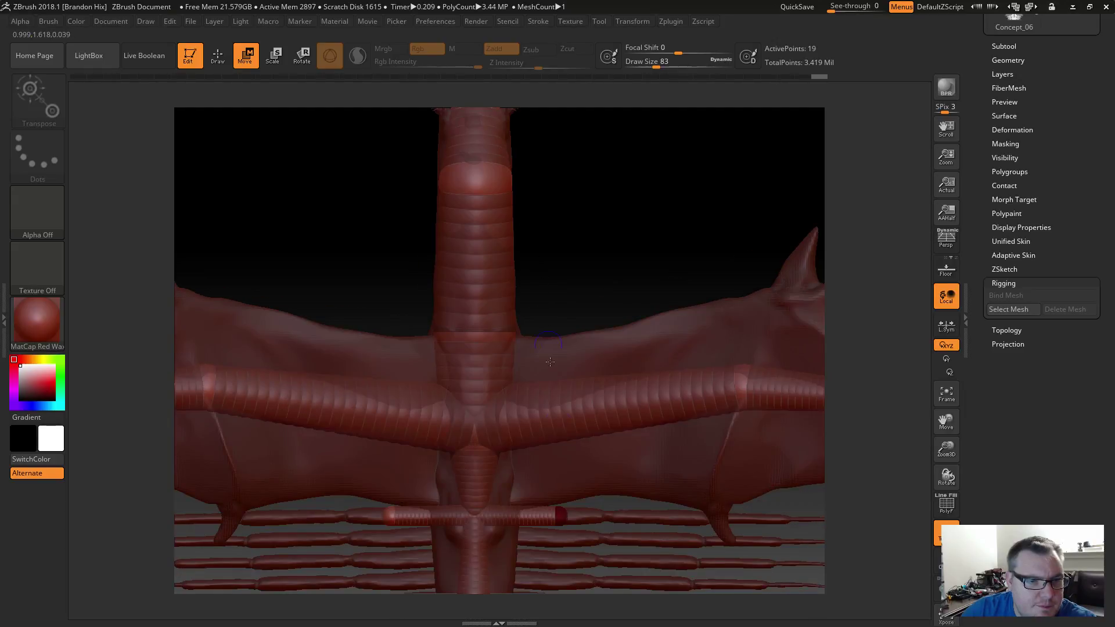
left_click_drag(564, 519, 515, 521)
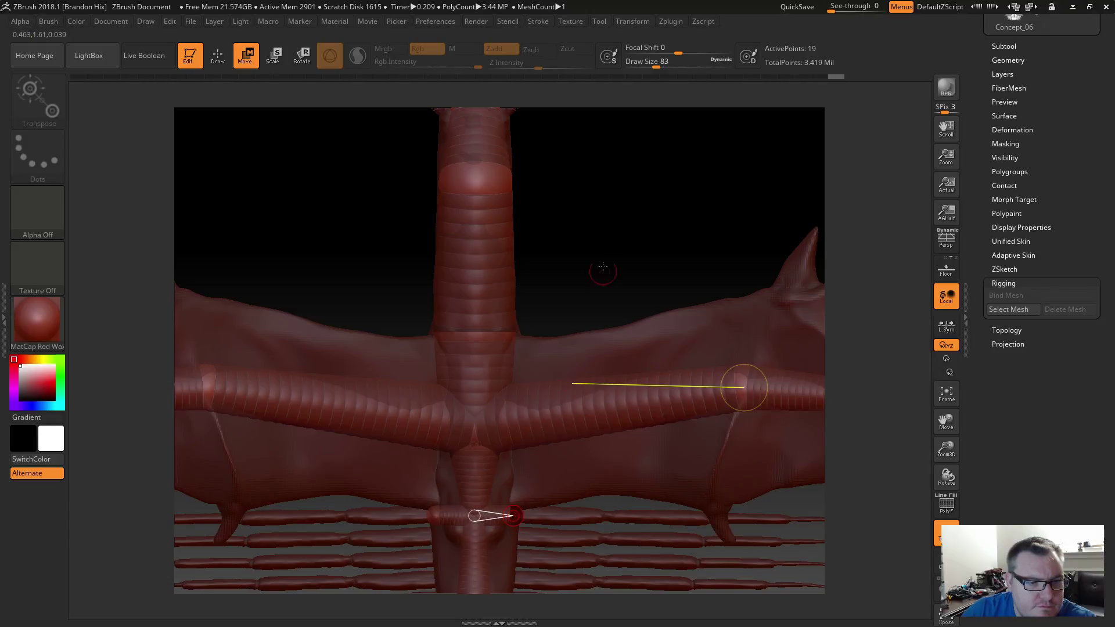
Extend the mirrored chain from the leg base with a ZSphere at the foremost leg's first joint and adjust its size.
left_click_drag(606, 265, 429, 172, "alt")
key("q")
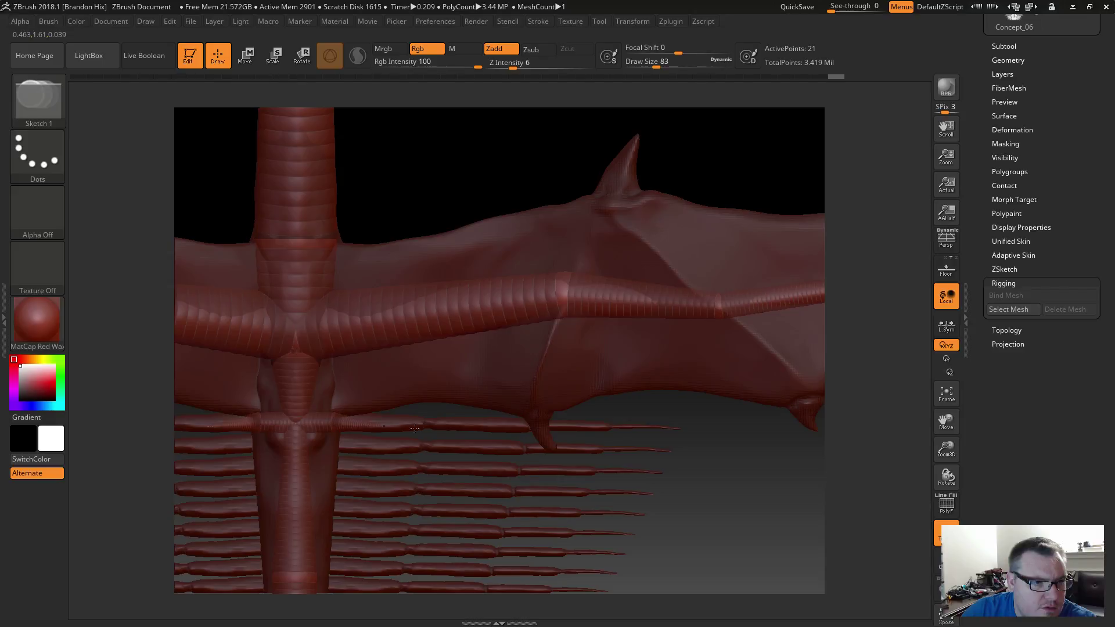
key("e")
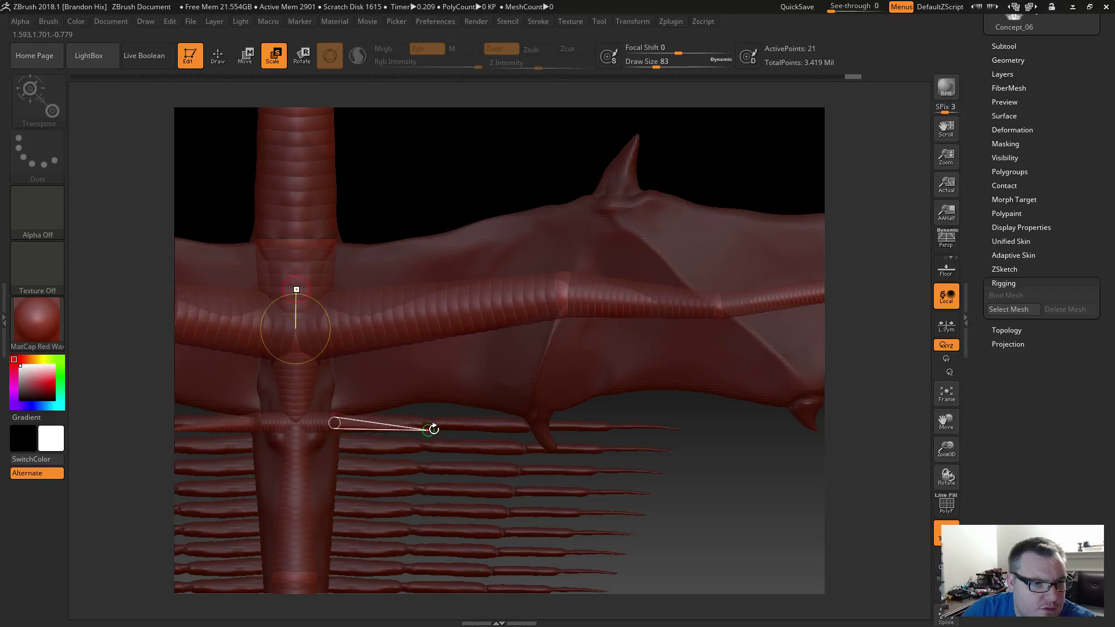
left_click_drag(519, 623, 519, 622)
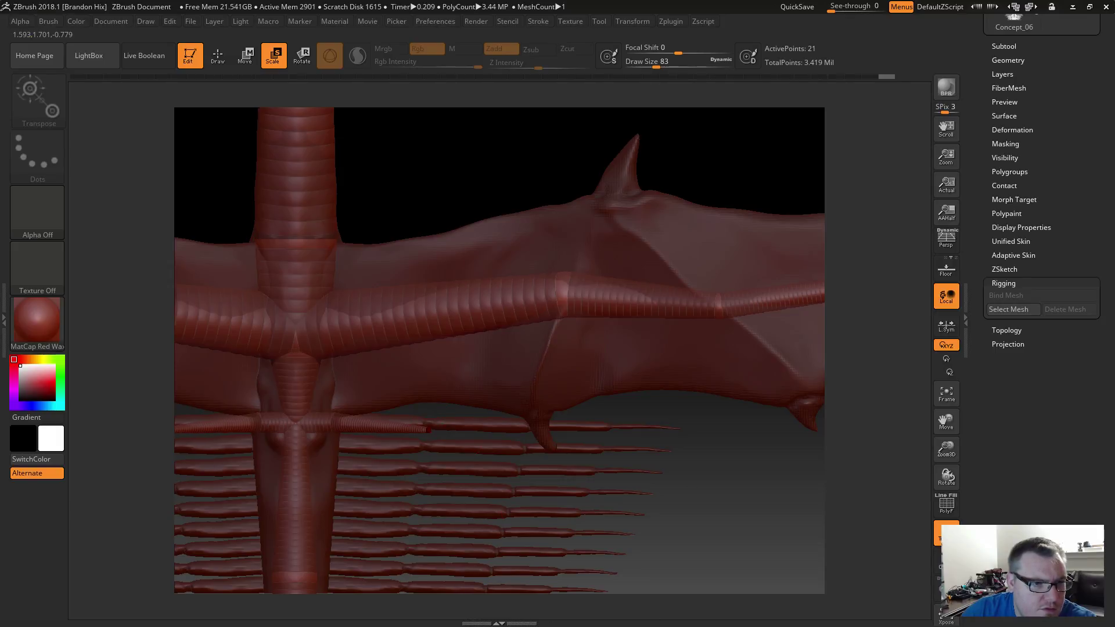
key("ctrl+z")
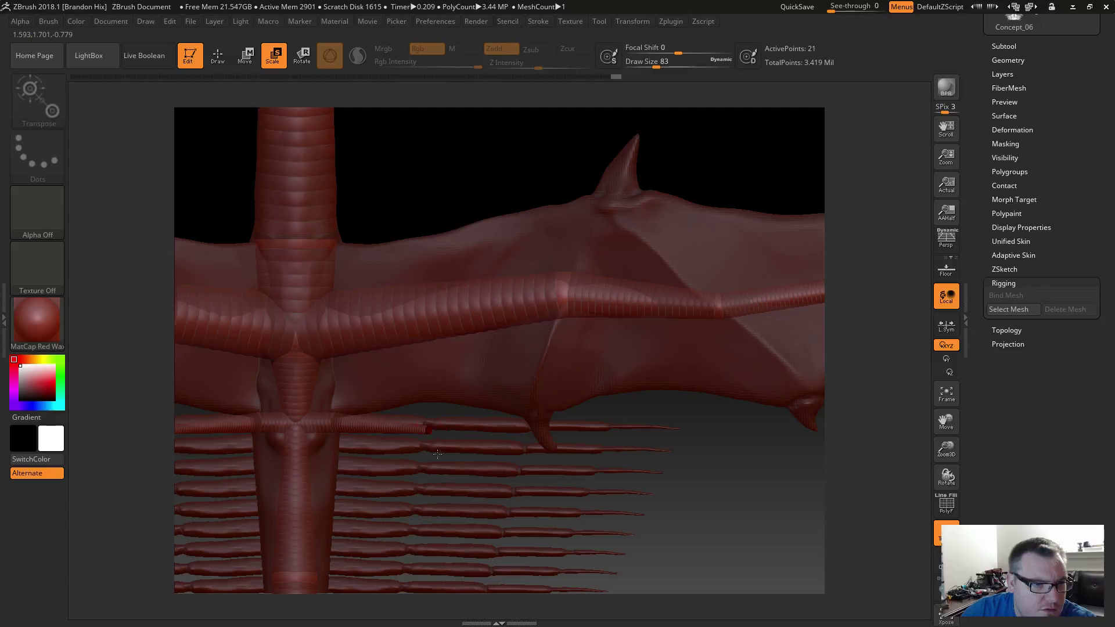
key("ctrl+shift+z")
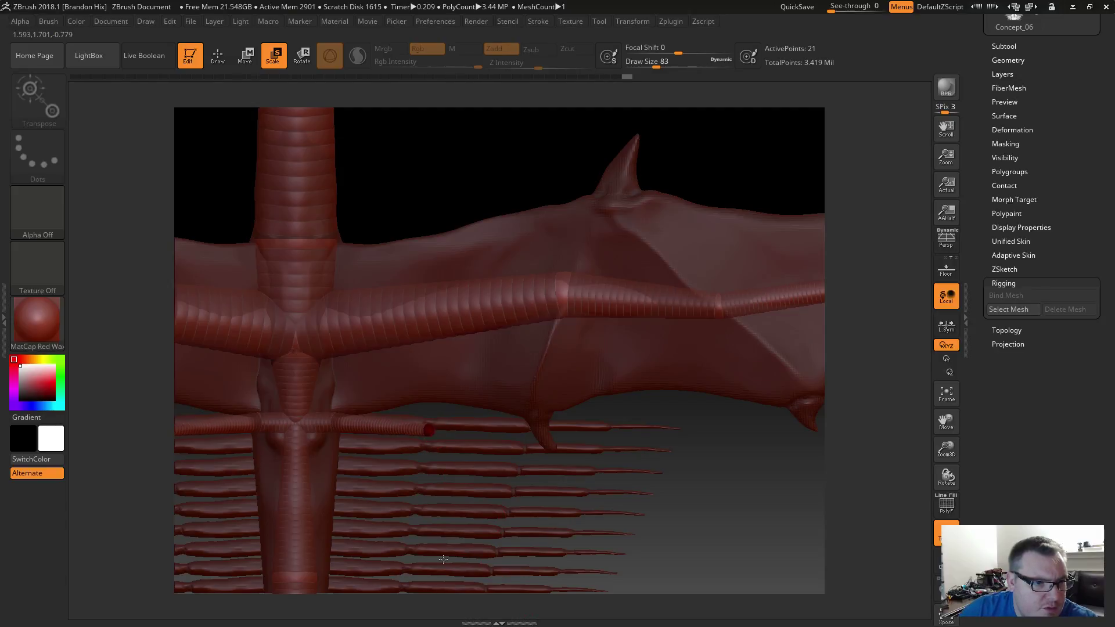
key("ctrl+shift+z")
Move the first leg joint's ZSphere in depth so that it sits inside the foremost leg.
key("w")
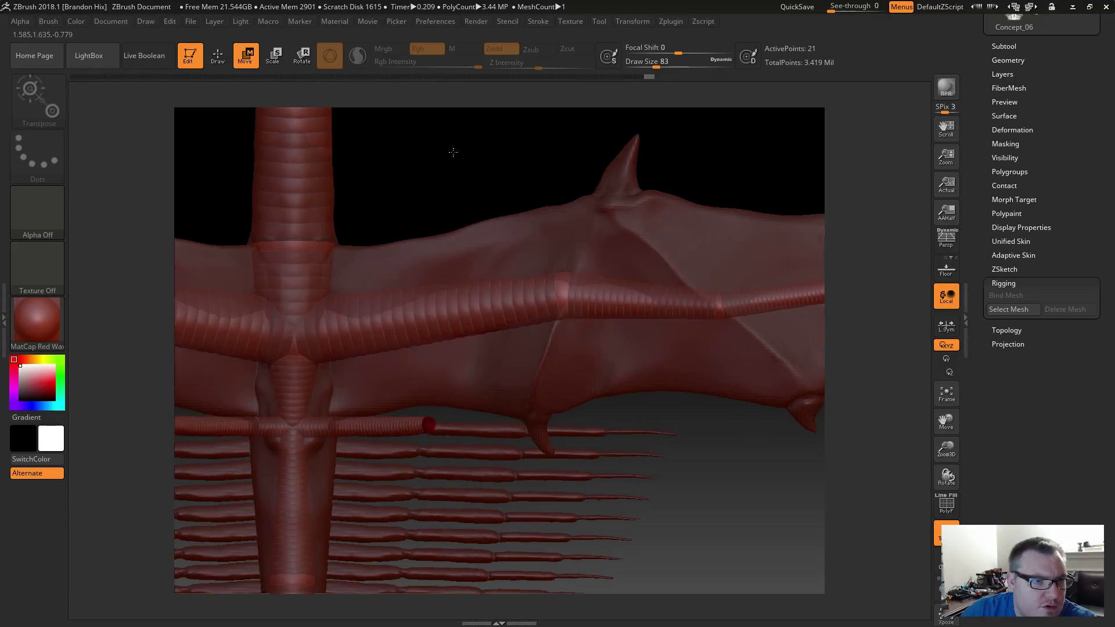
key("ctrl+shift+z")
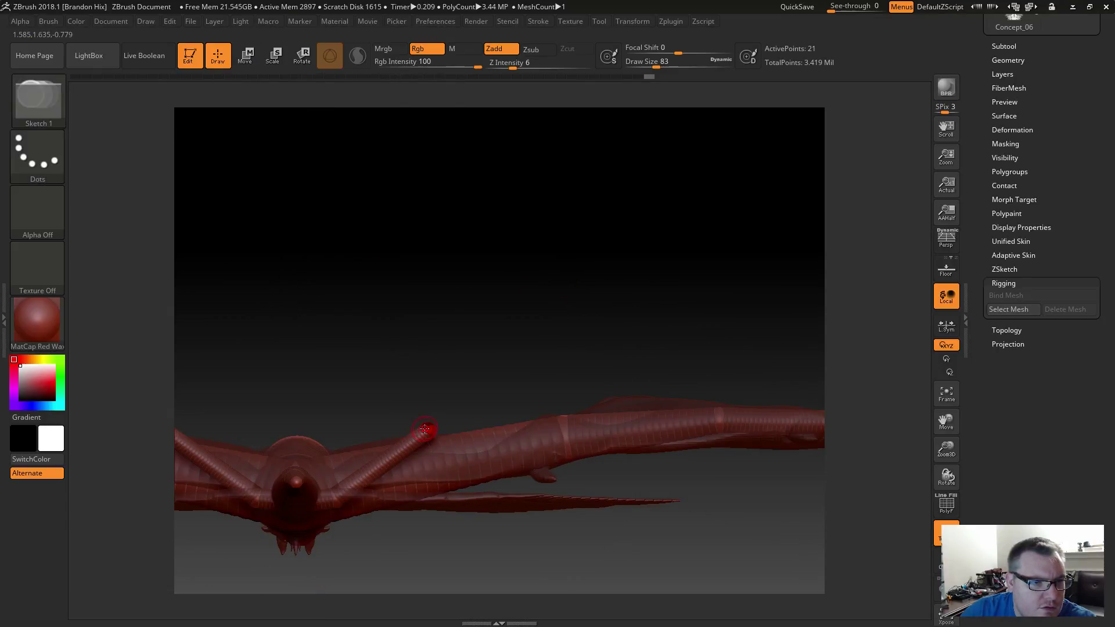
left_click_drag(422, 428, 441, 455)
key("ctrl+shift+z")
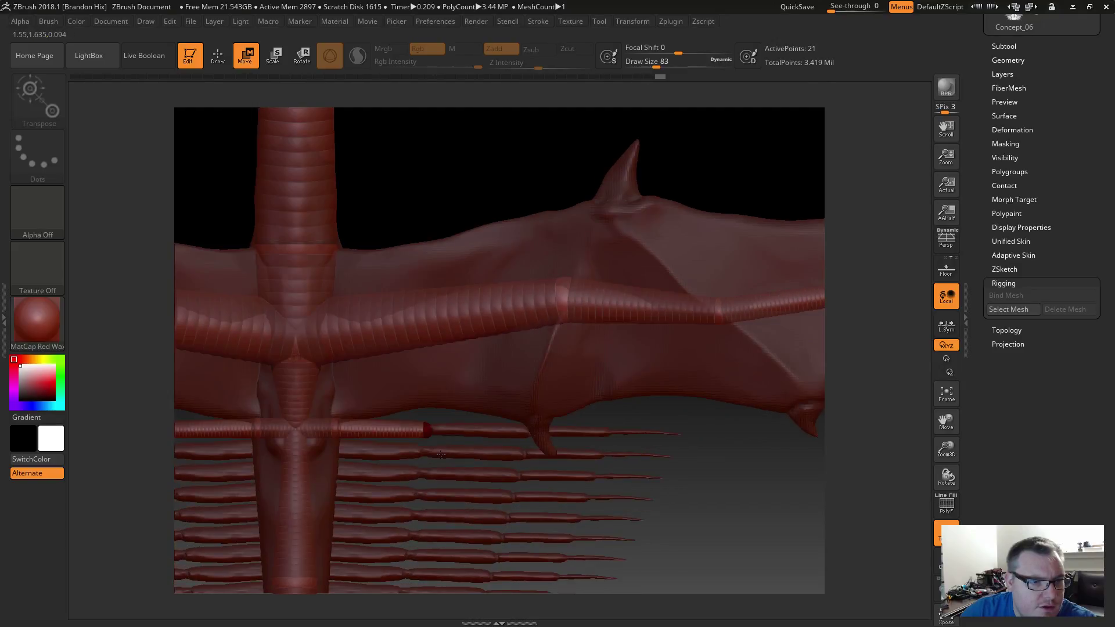
Draw another mirrored ZSphere from the first leg joint and place it over the foremost leg's second joint.
key("q")
left_click(435, 431)
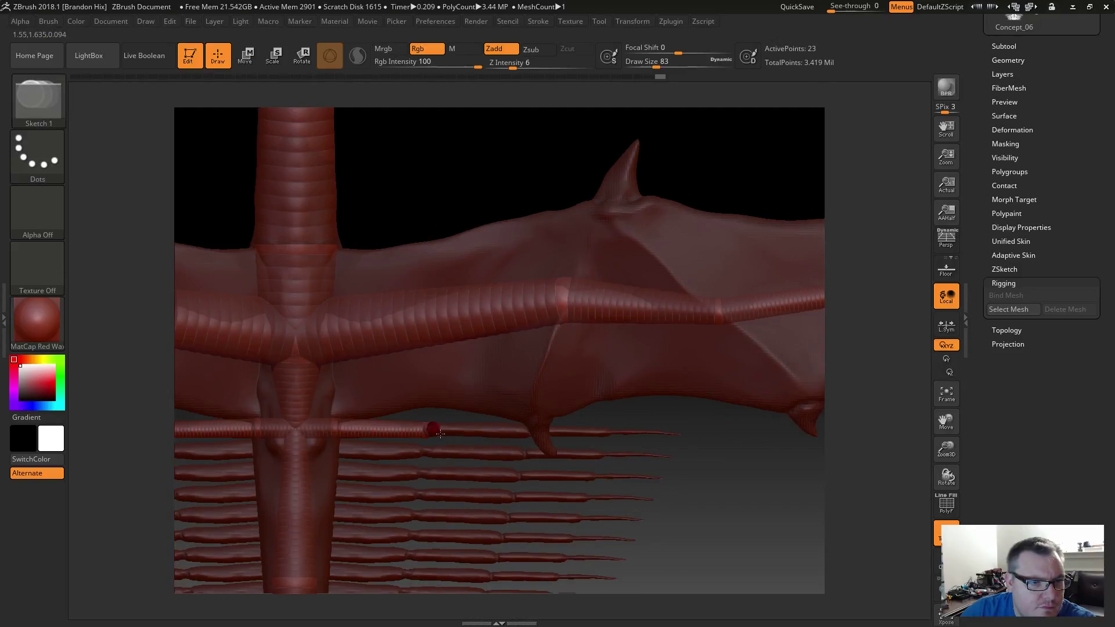
left_click_drag(442, 435, 617, 468)
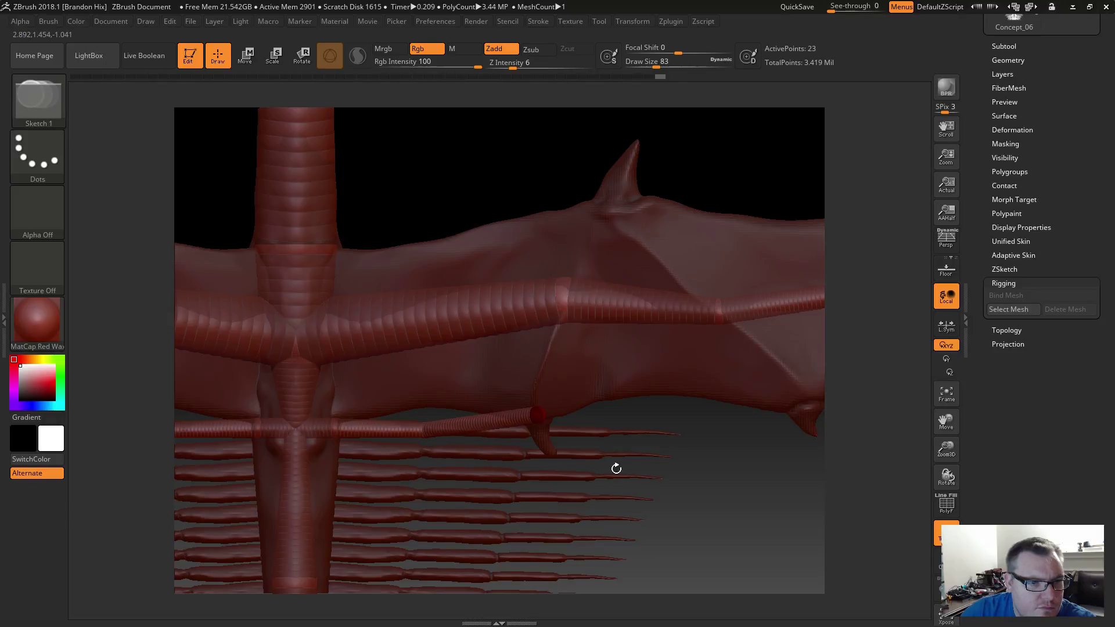
key("w")
left_click_drag(545, 422, 533, 431)
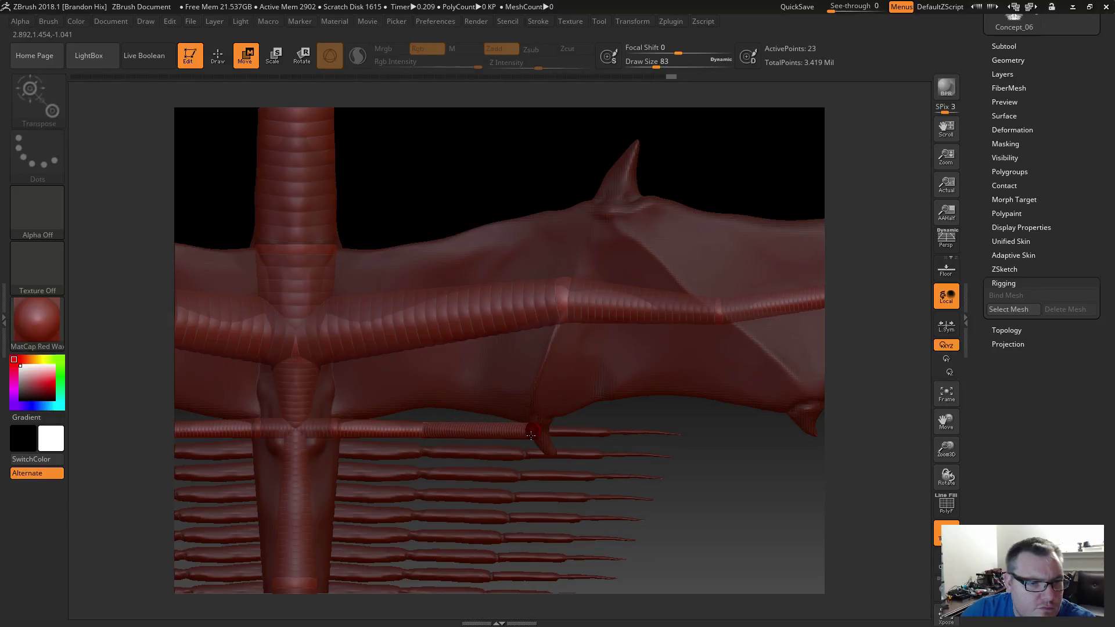
Move the second leg joint's ZSphere in depth into the foremost leg and fine-tune its position along the leg.
left_click_drag(710, 514, 708, 414)
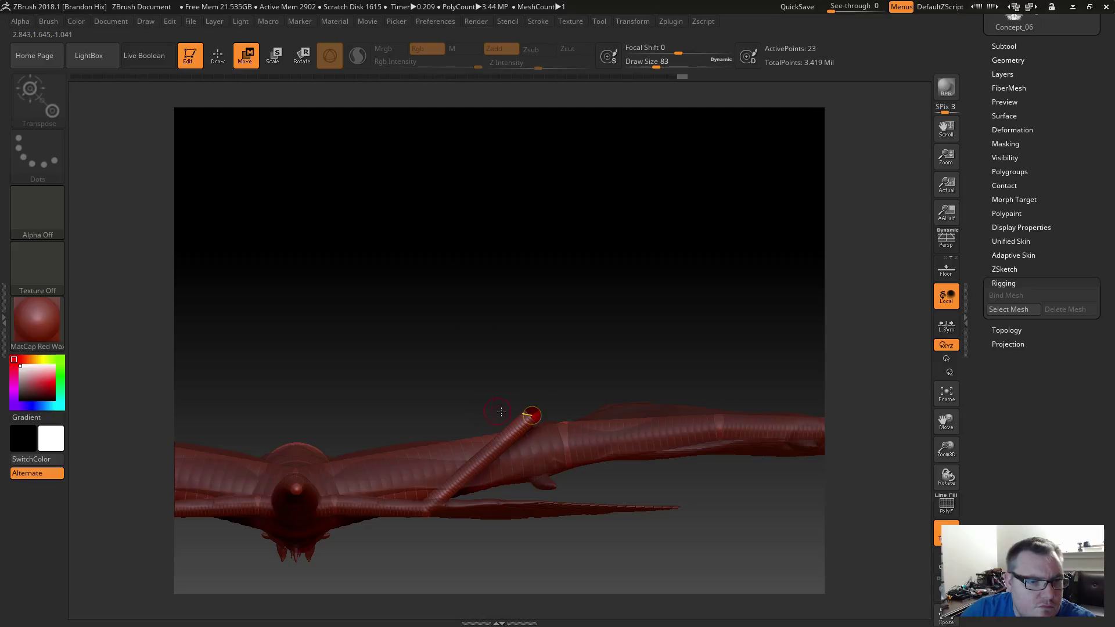
left_click_drag(528, 416, 527, 513)
mouse_move(424, 509)
left_mouse_down()
mouse_move(569, 512)
mouse_move(530, 511)
left_mouse_up()
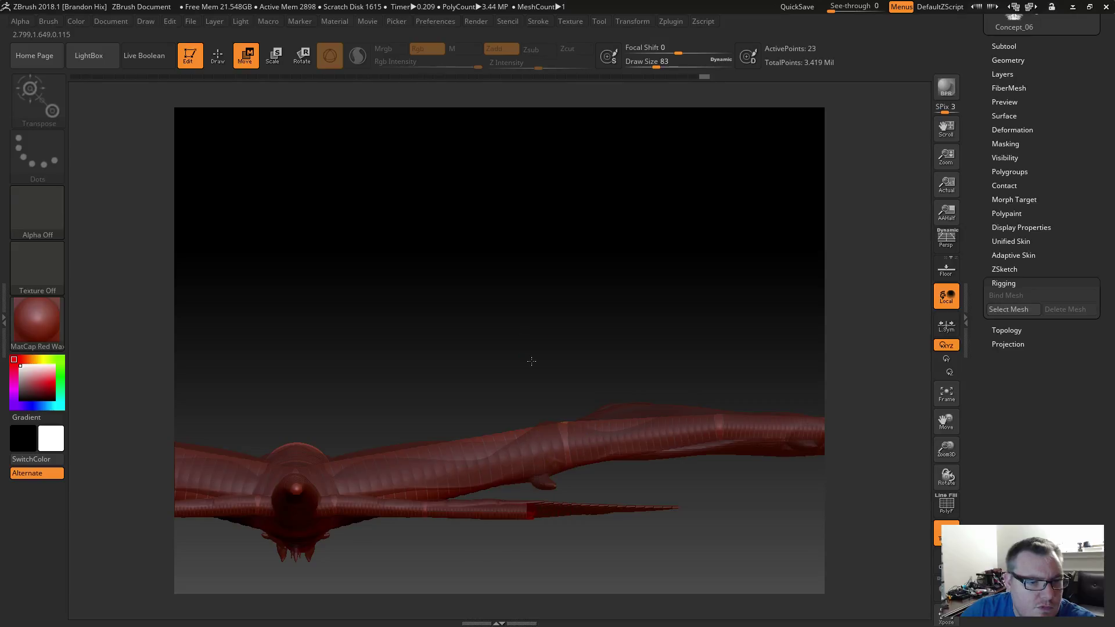
left_click_drag(531, 361, 531, 438)
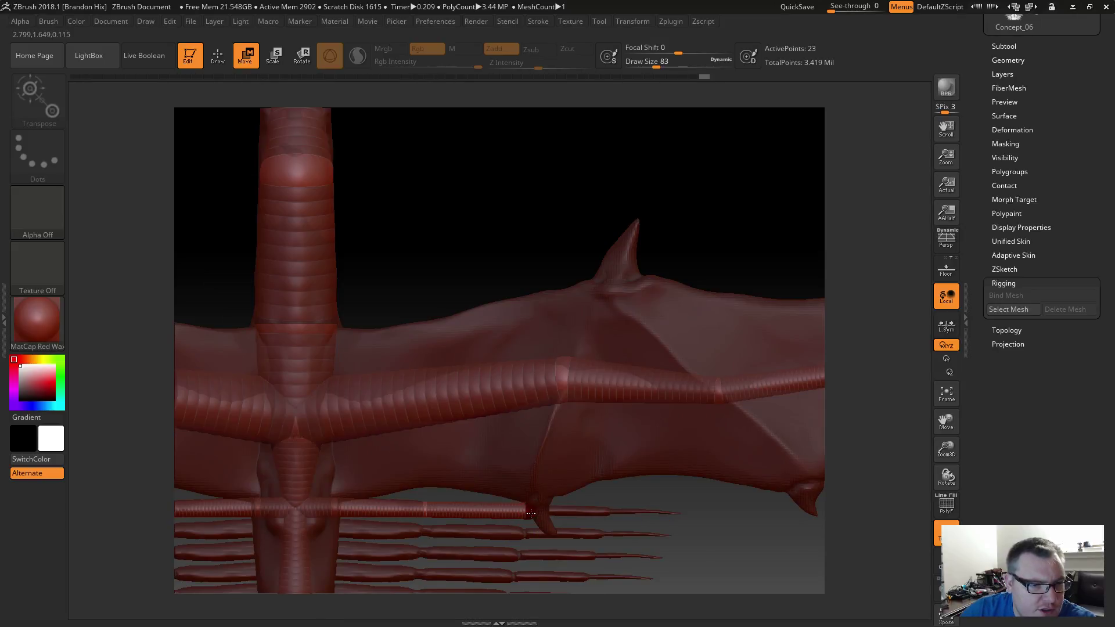
left_click_drag(530, 513, 425, 510)
key("e")
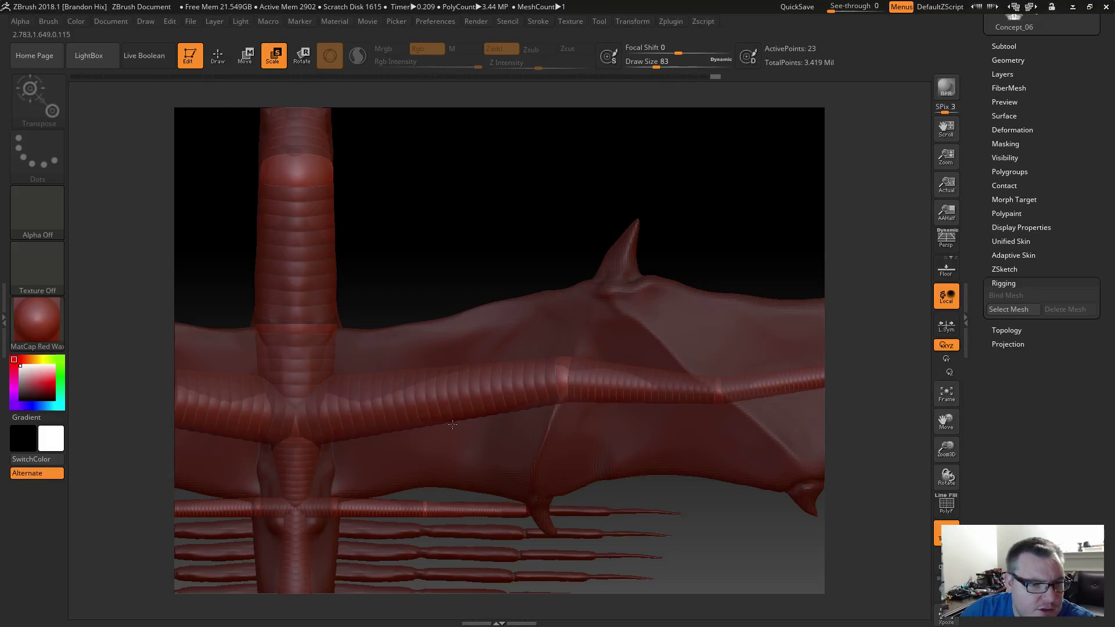
left_click_drag(704, 524, 652, 369, "alt")
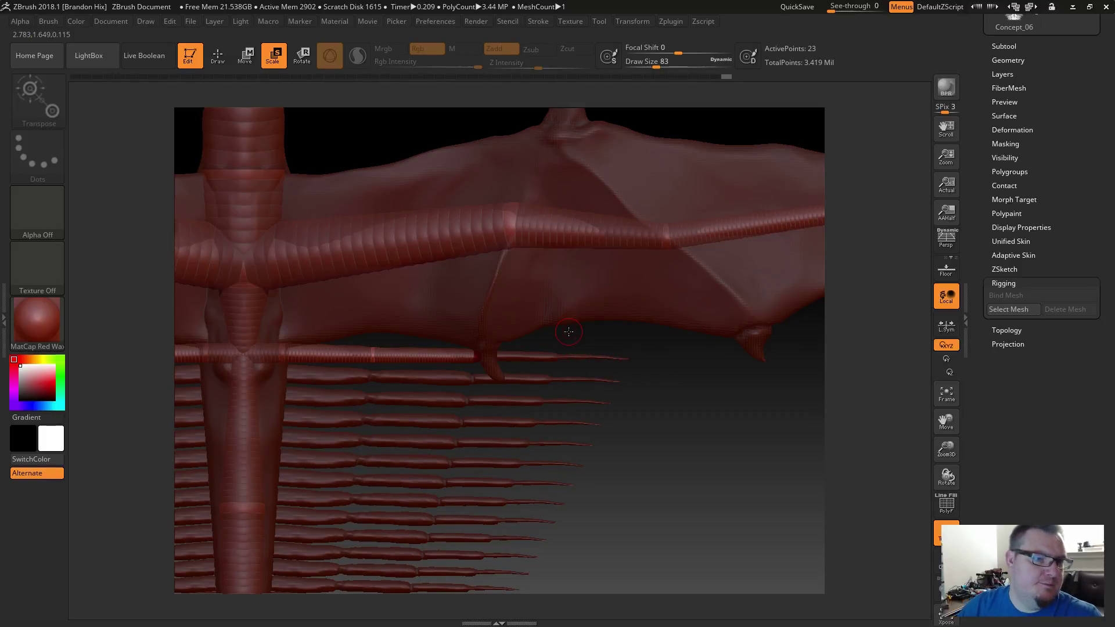
mouse_move(676, 427)
left_mouse_down("alt")
mouse_move(685, 385)
mouse_move(720, 336)
mouse_move(729, 396)
mouse_move(690, 457)
mouse_move(626, 433)
left_mouse_up("alt")
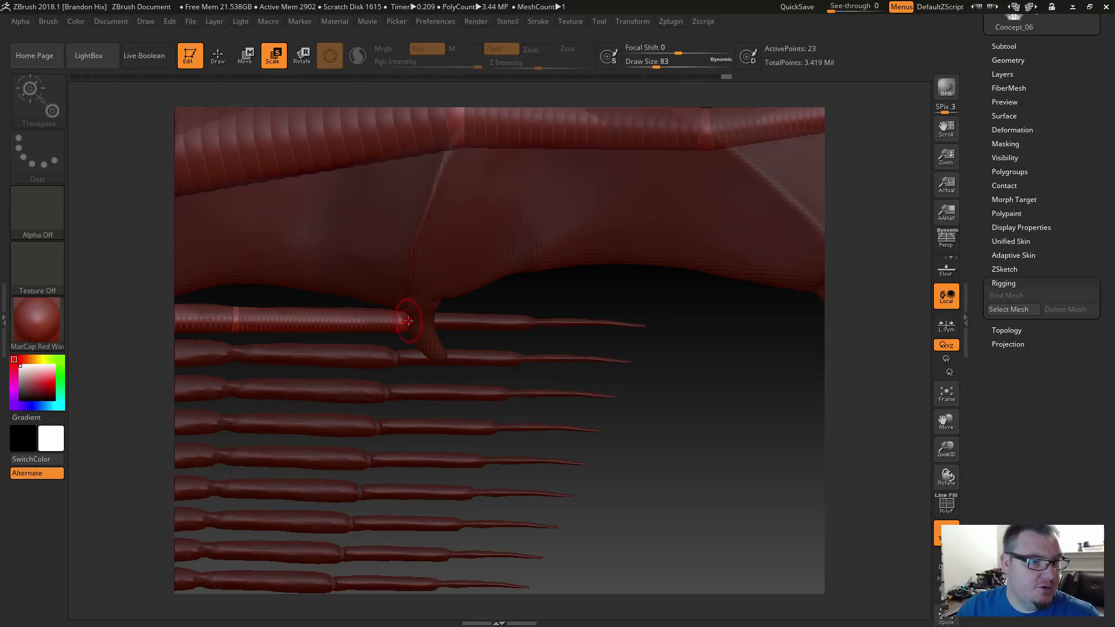
Draw another mirrored ZSphere from the foremost leg's second joint, place it over the third joint and align it in depth with the leg.
key("q")
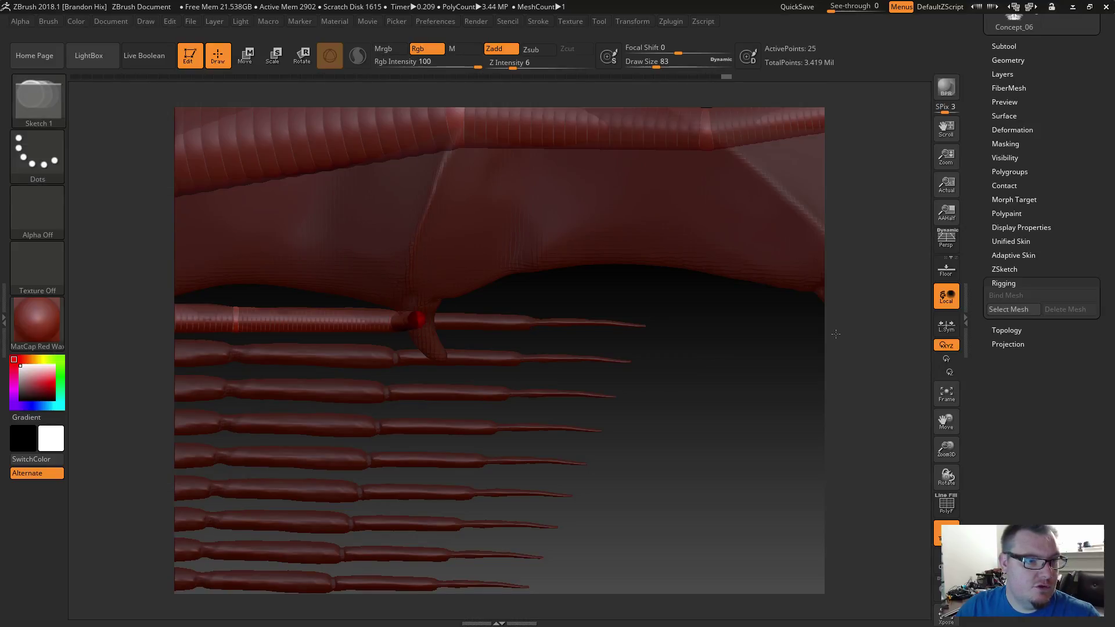
key("w")
mouse_move(399, 322)
left_mouse_down()
mouse_move(539, 324)
mouse_move(530, 320)
left_mouse_up()
left_click_drag(632, 420, 604, 200)
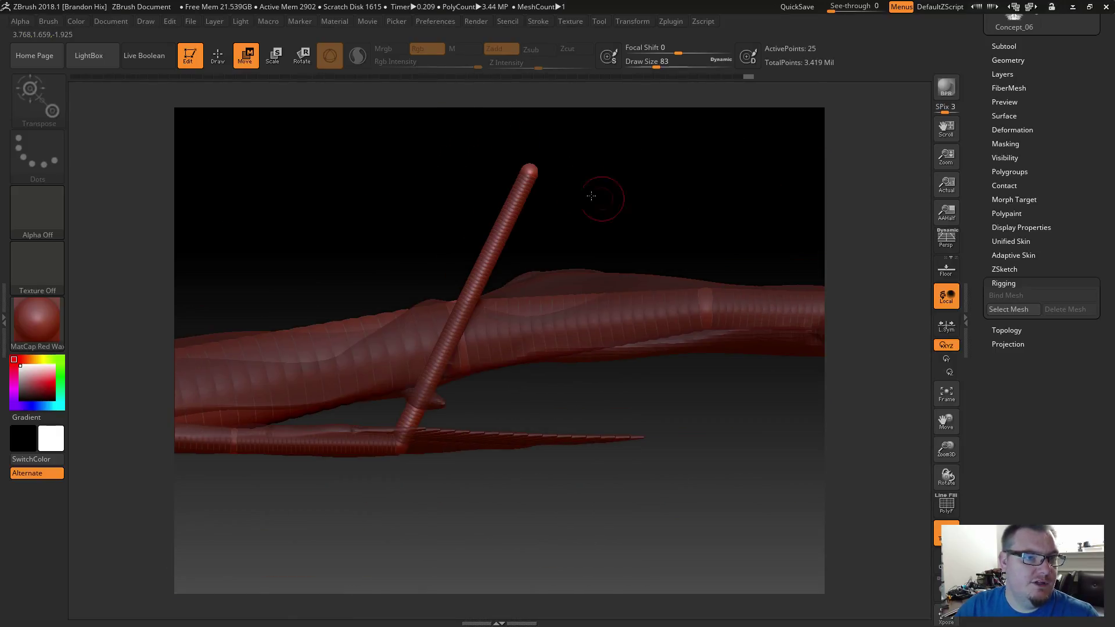
left_click_drag(528, 170, 535, 442)
left_click_drag(540, 210, 599, 2, "shift")
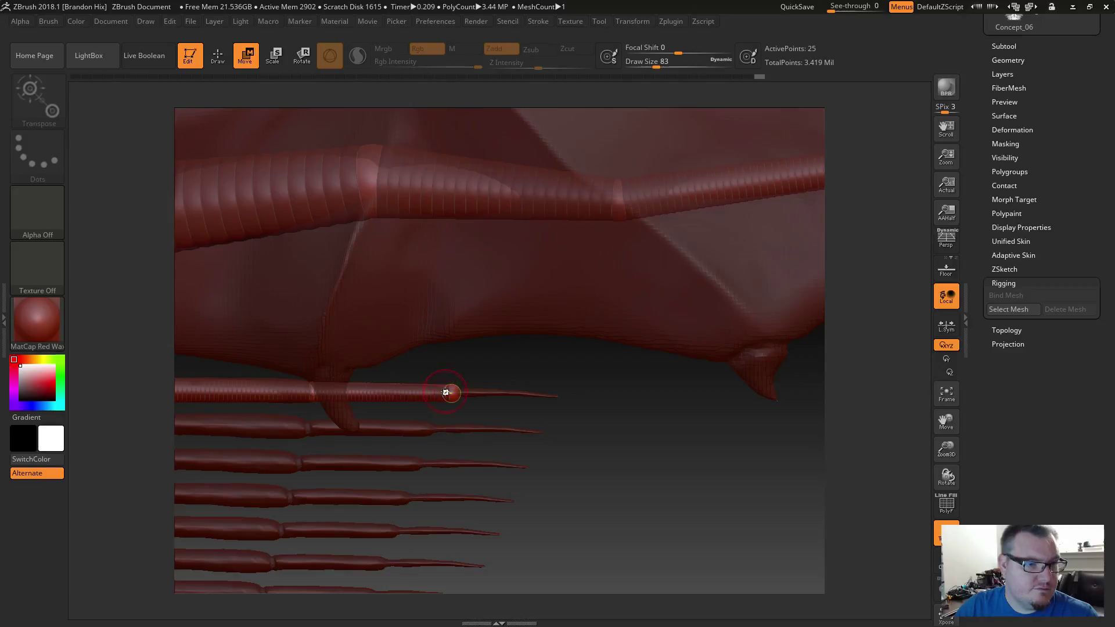
mouse_move(454, 393)
left_mouse_down()
mouse_move(441, 394)
mouse_move(464, 395)
left_mouse_up()
Draw a mirrored ZSphere from the third joint, place it at the foremost leg's tip and shift the third joint slightly back toward the body.
key("e")
key("q")
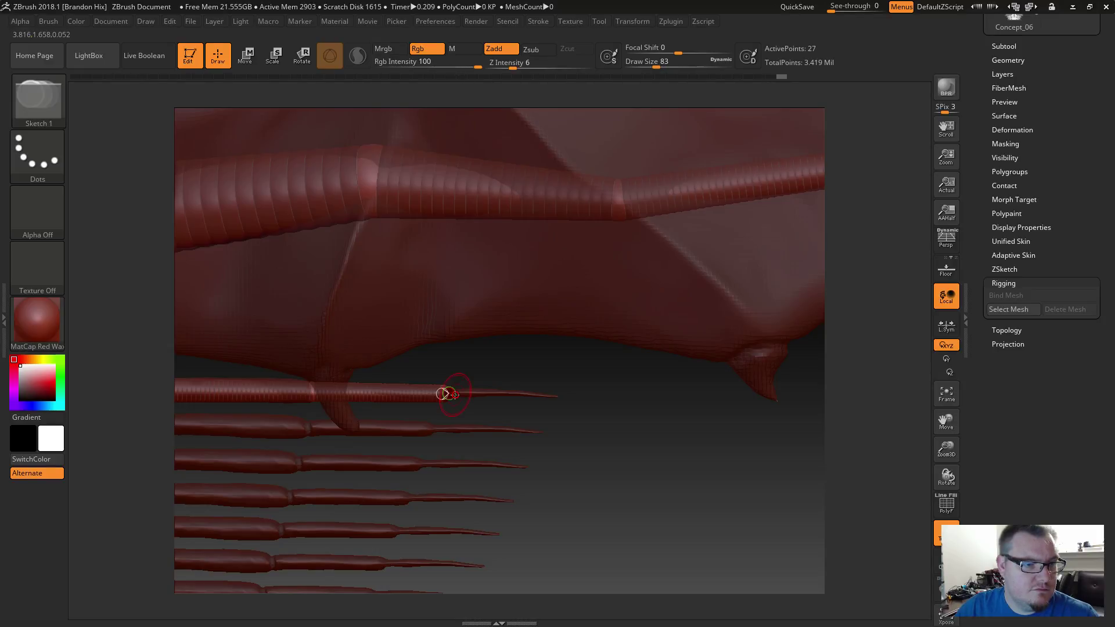
key("w")
left_click_drag(455, 395, 539, 399)
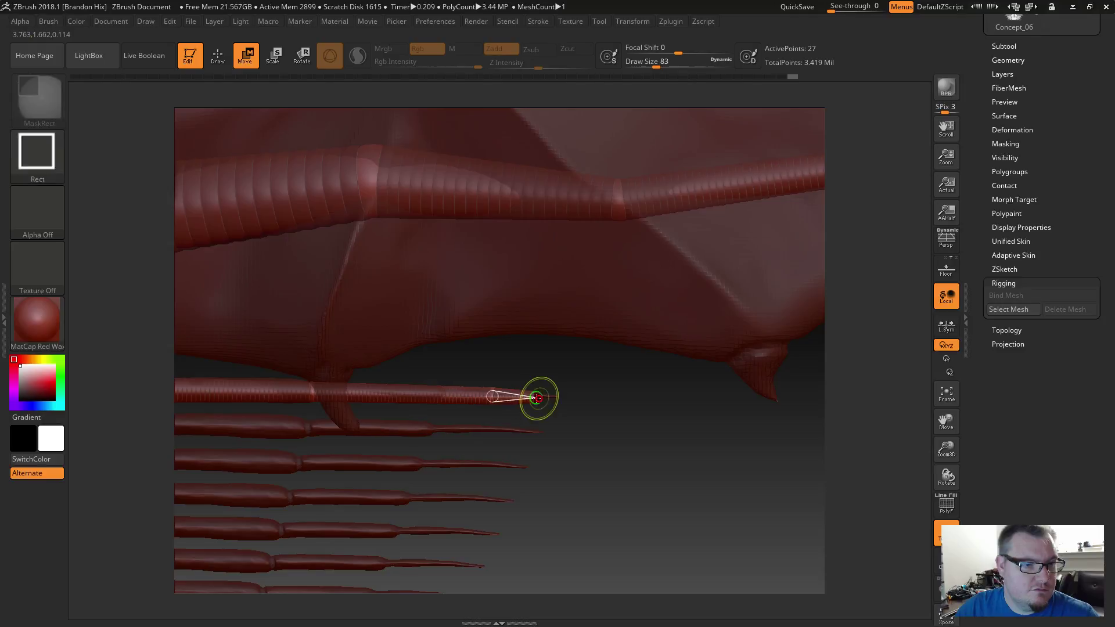
key("ctrl+z")
mouse_move(454, 392)
left_mouse_down()
mouse_move(586, 397)
mouse_move(436, 394)
left_mouse_up()
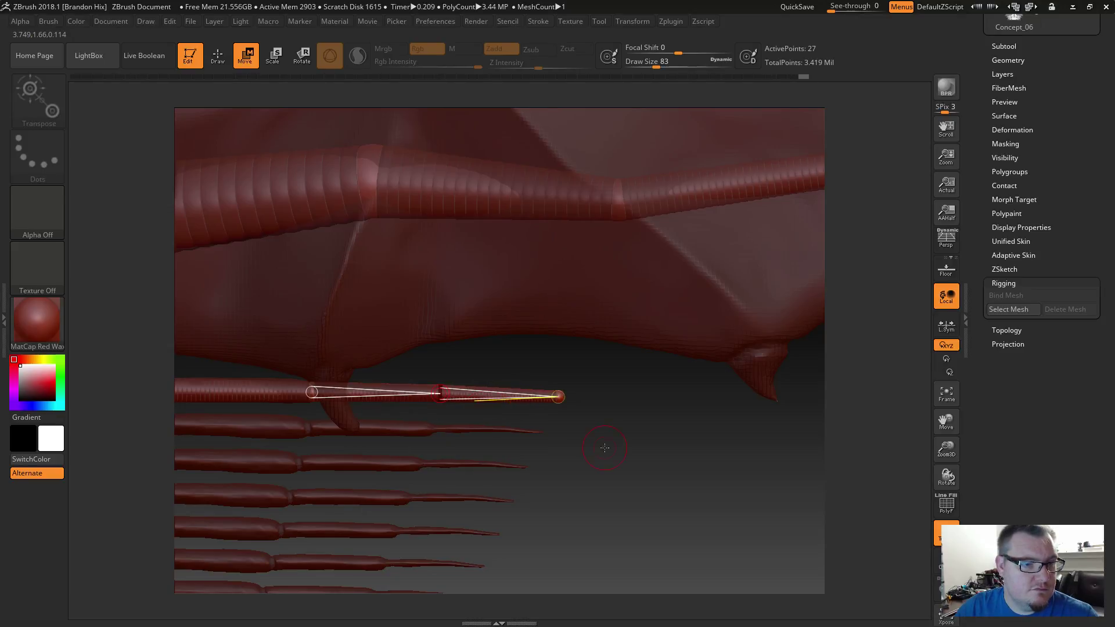
Move the leg-tip ZSphere in depth to match the end of the foremost leg and fine-tune its position.
left_click_drag(604, 448, 607, 254)
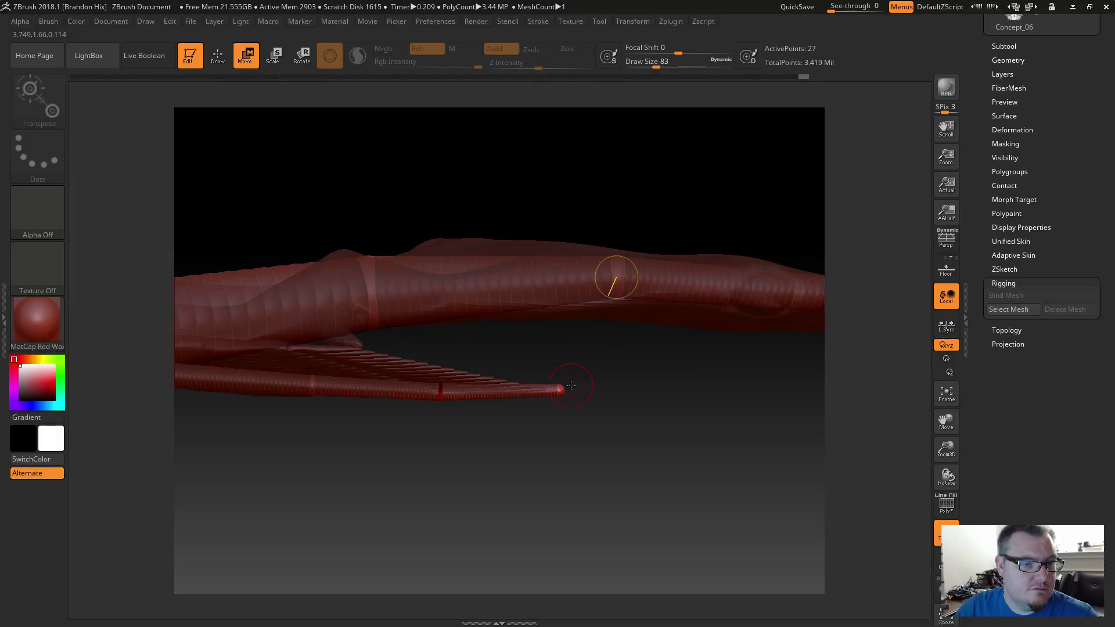
left_click_drag(561, 390, 597, 417)
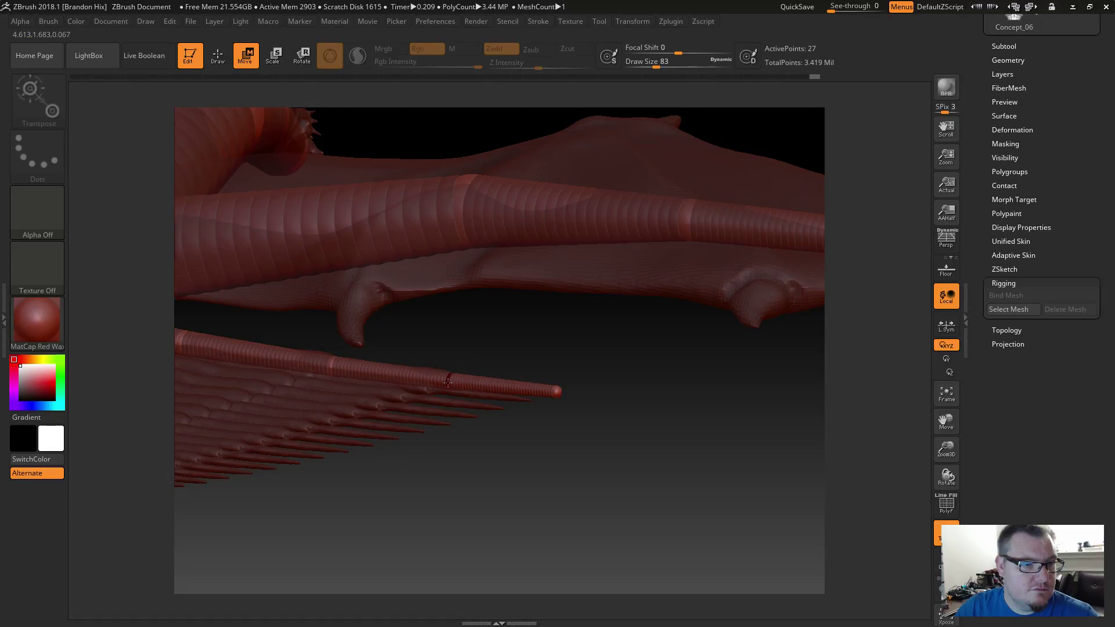
left_click_drag(484, 332, 467, 388)
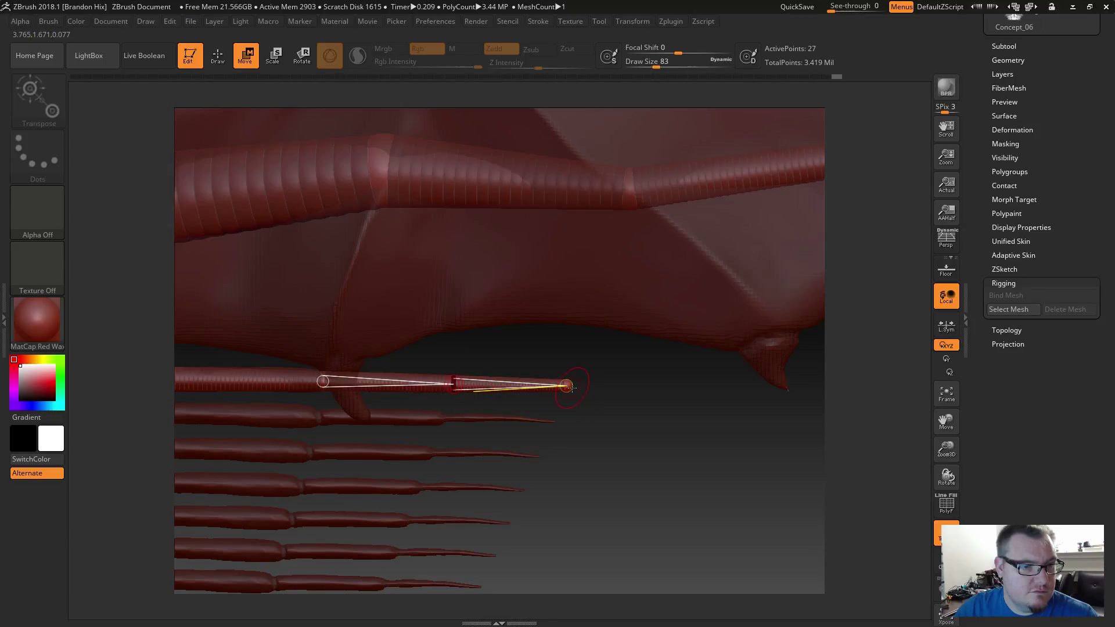
mouse_move(572, 387)
left_mouse_down()
mouse_move(558, 391)
mouse_move(570, 389)
left_mouse_up()
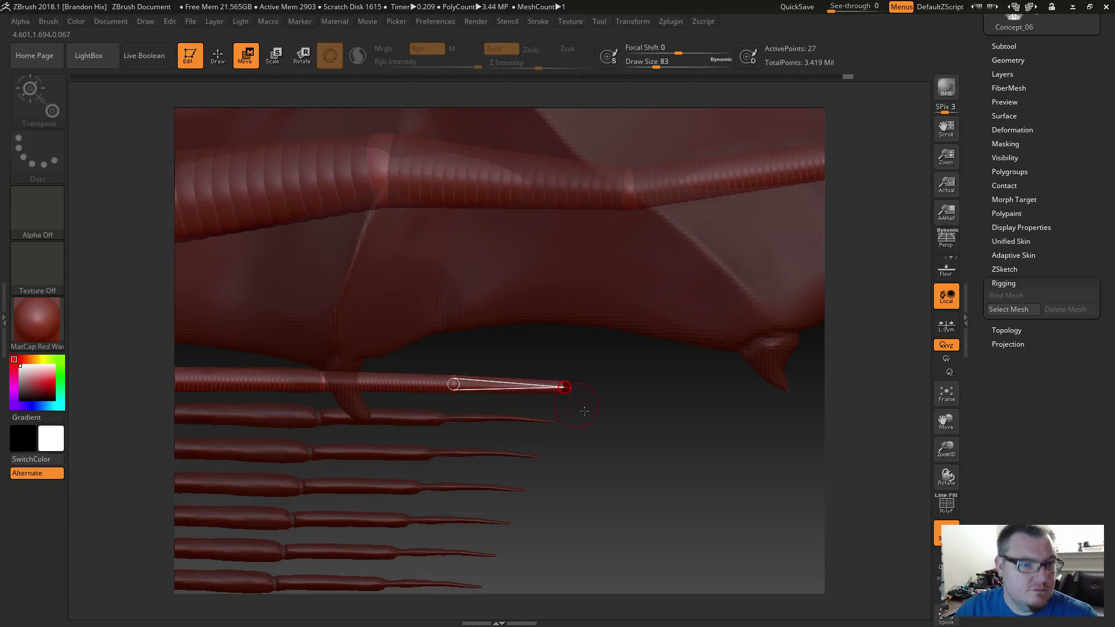
left_click_drag(616, 436, 610, 337, "alt")
left_click_drag(615, 479, 642, 342, "alt")
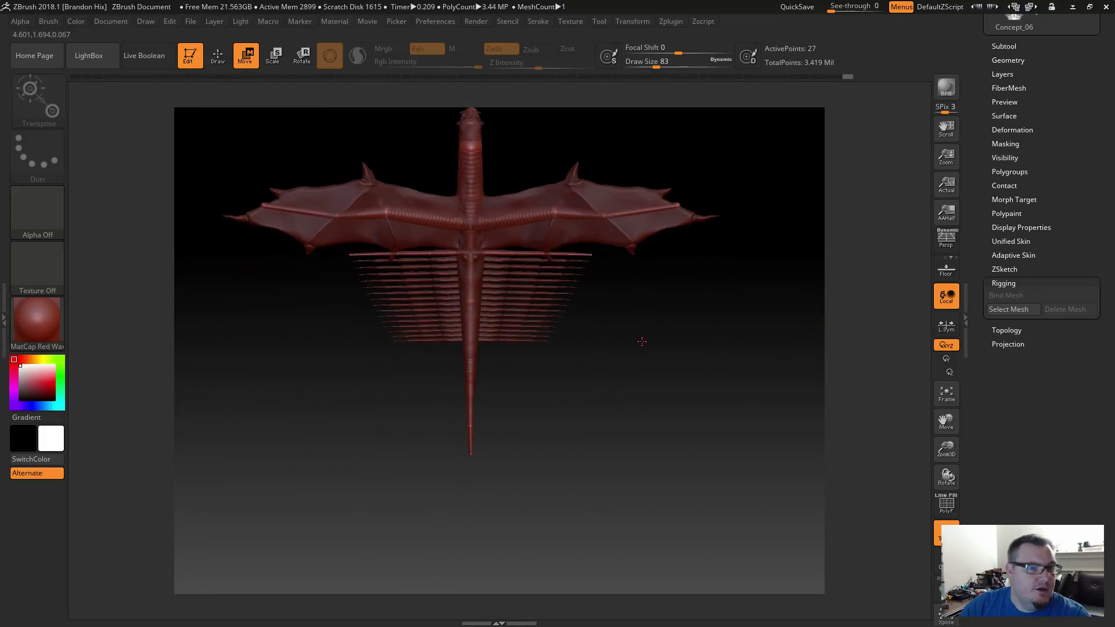
left_click_drag(712, 355, 702, 401, "alt")
left_click(1016, 311)
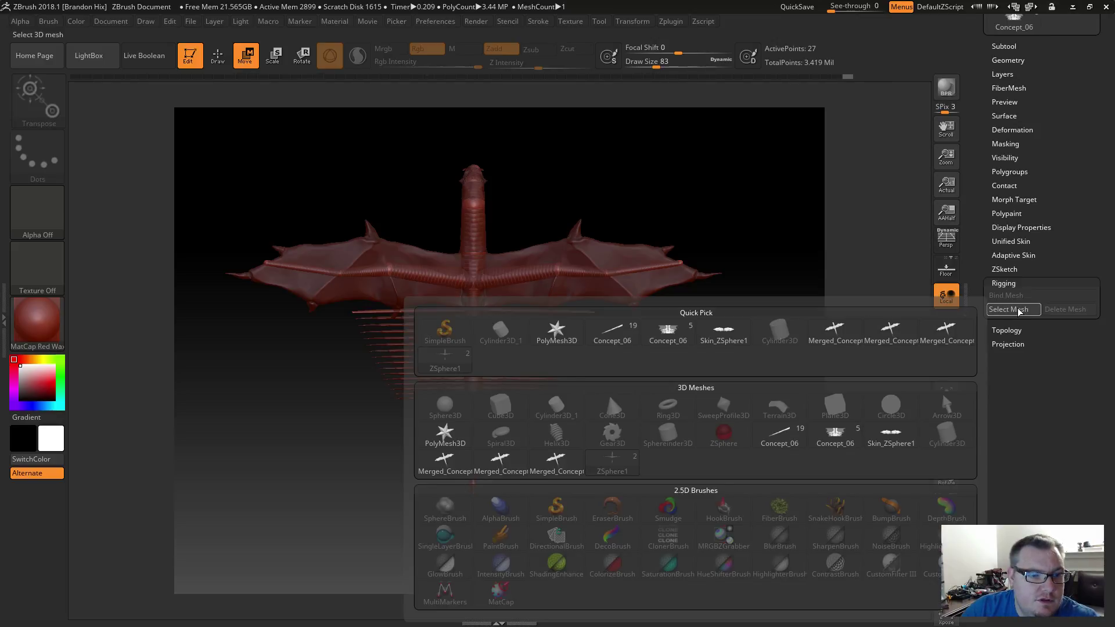
left_click(1017, 312)
left_click_drag(1050, 171, 1043, 291)
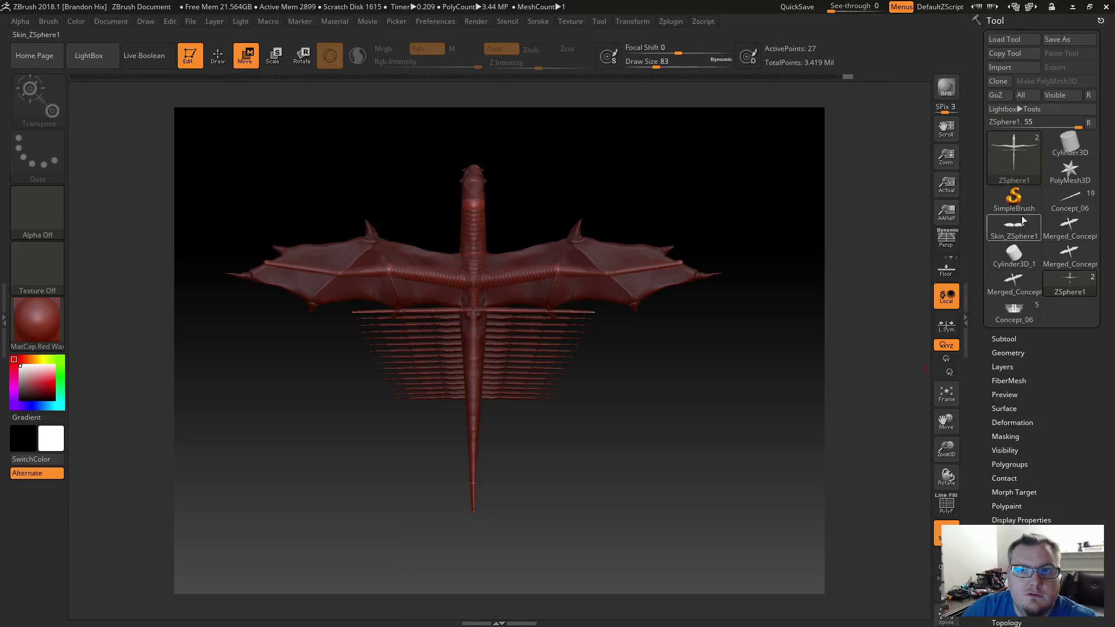
Reset the list of recent tools and add the creature mesh to it by activating its subtool, ending back on ZSphere1.
left_click(1088, 123)
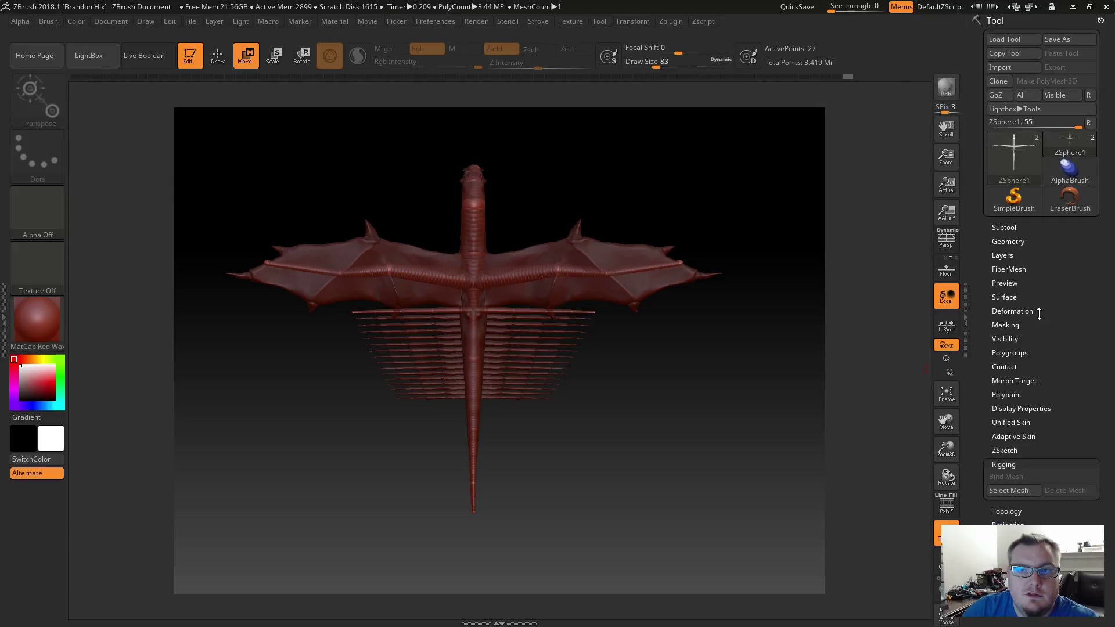
left_click(1005, 227)
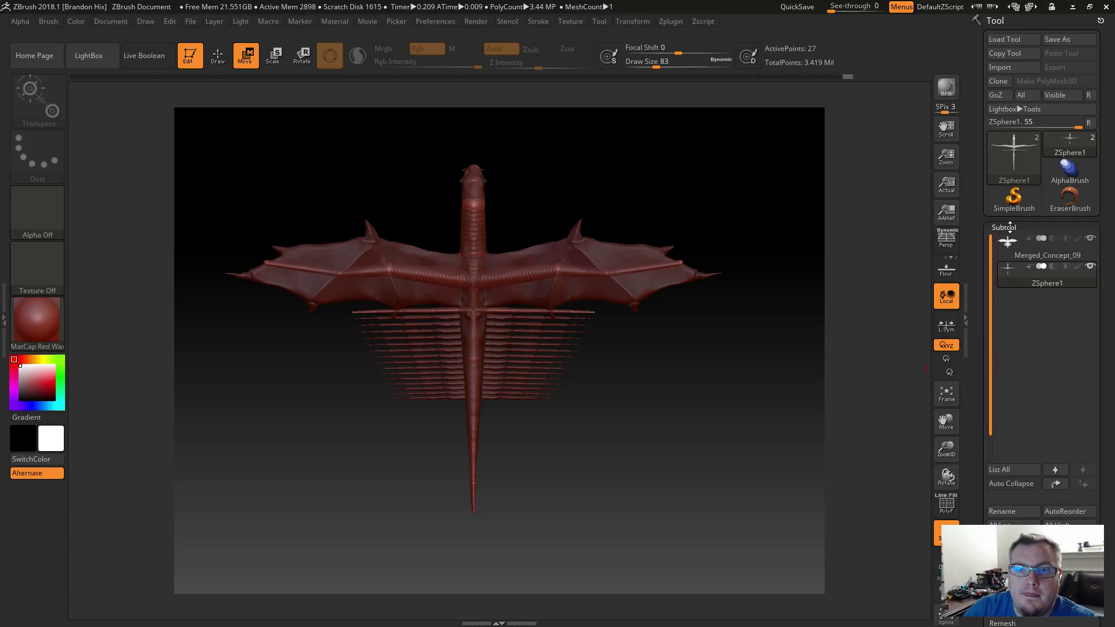
left_click(1002, 250)
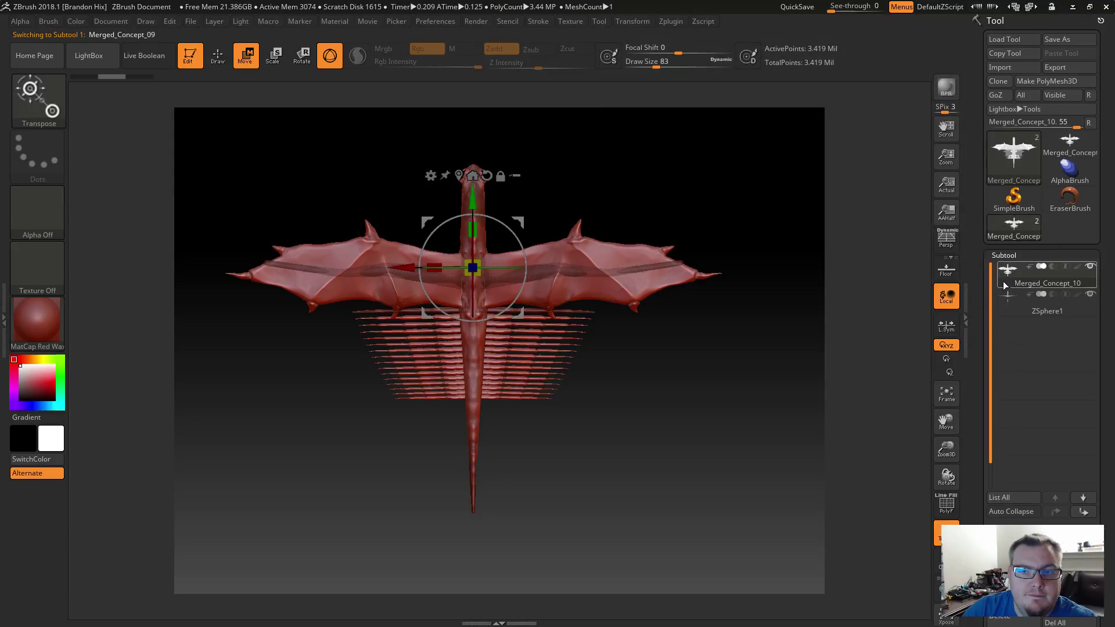
scroll(984, 279, "down", 10)
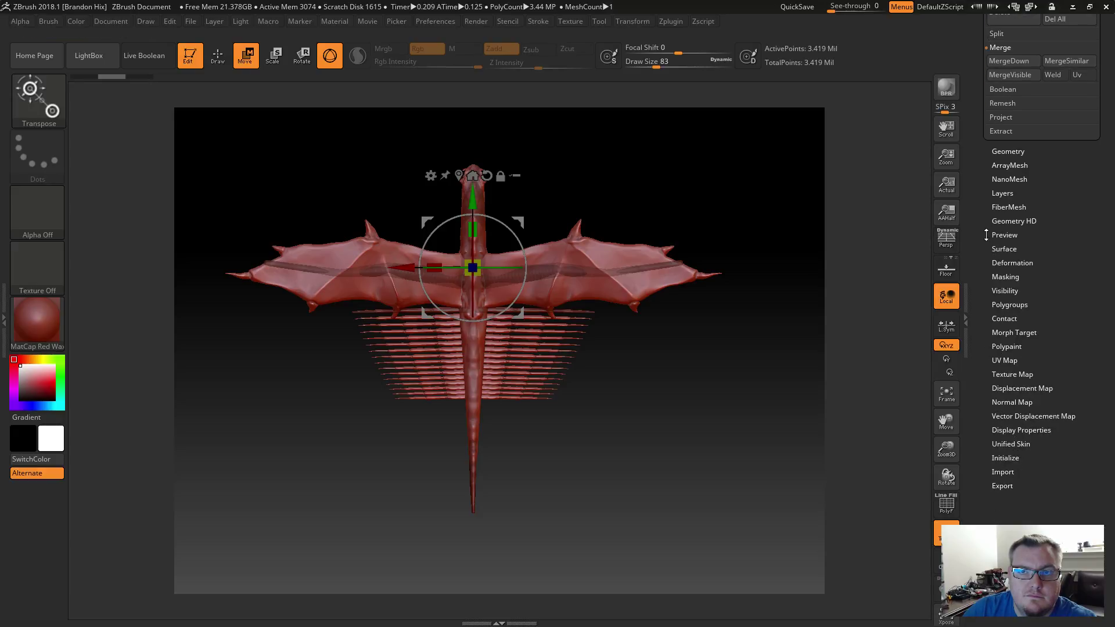
scroll(987, 234, "up", 10)
key("Down")
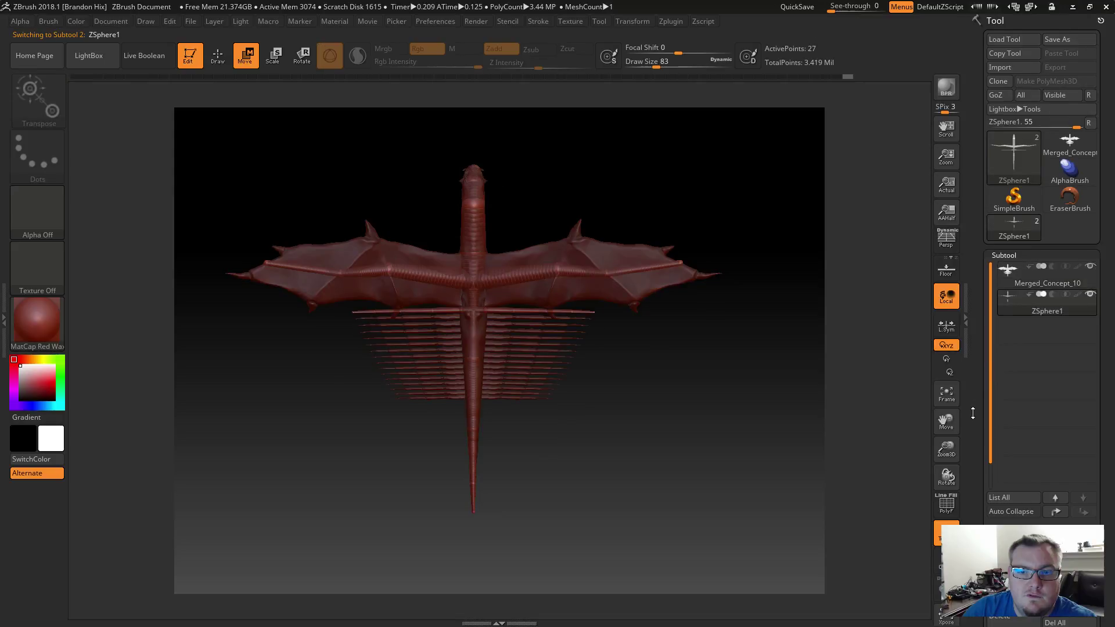
Select the creature mesh for rigging and bind it to the ZSphere rig.
scroll(973, 413, "down", 10)
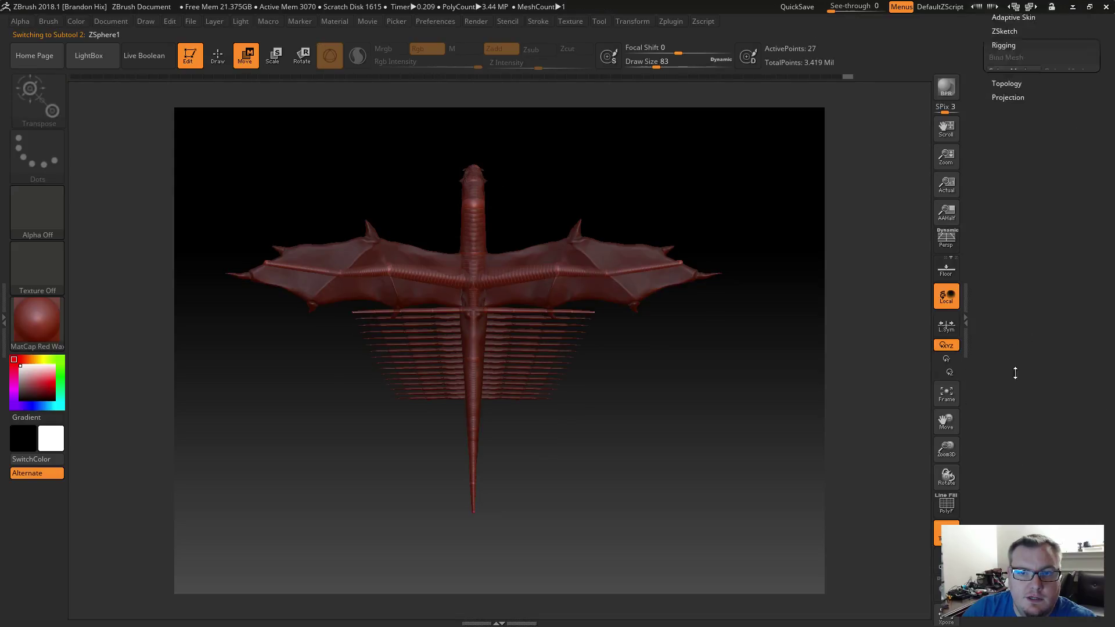
scroll(1016, 373, "up", 10)
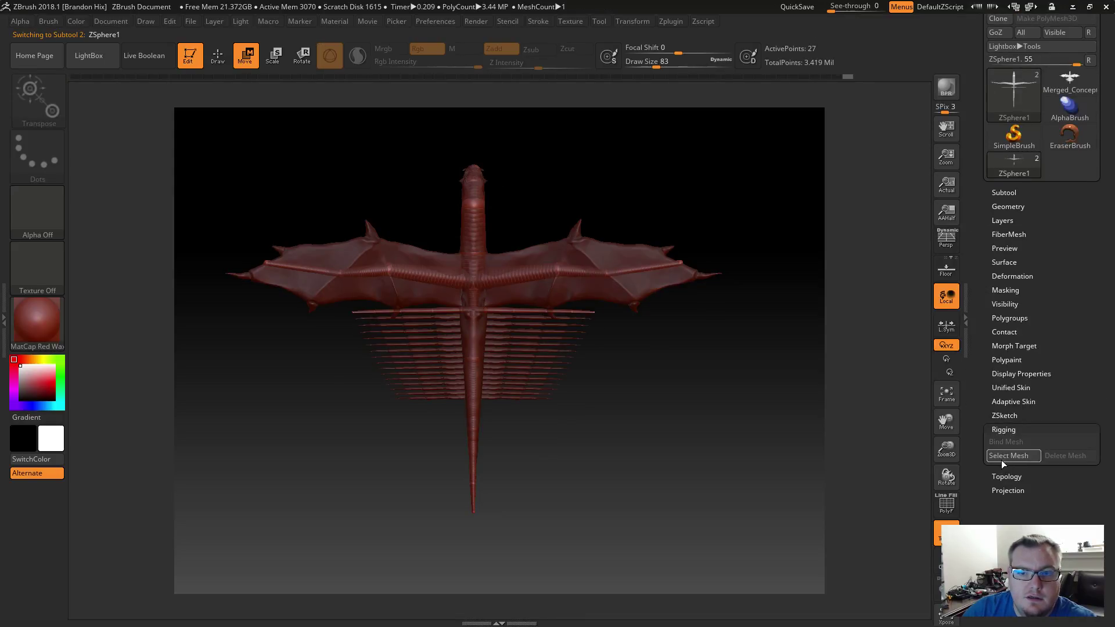
left_click(1001, 460)
left_click(668, 359)
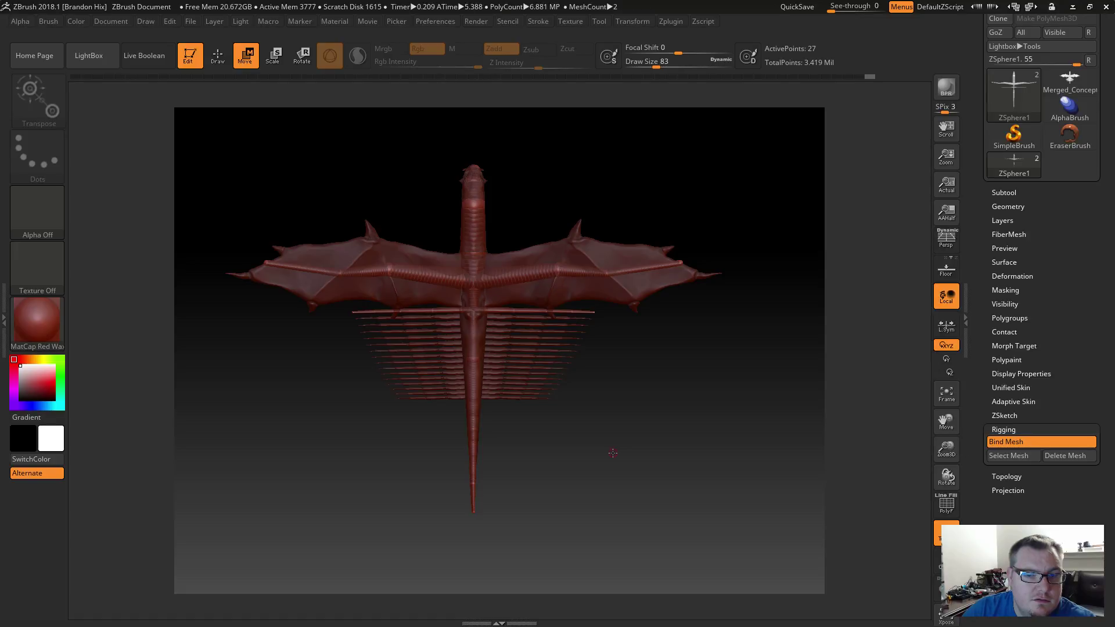
Try posing the bound mesh by moving the mirrored ZSphere joints in the wings.
left_click_drag(674, 469, 660, 393)
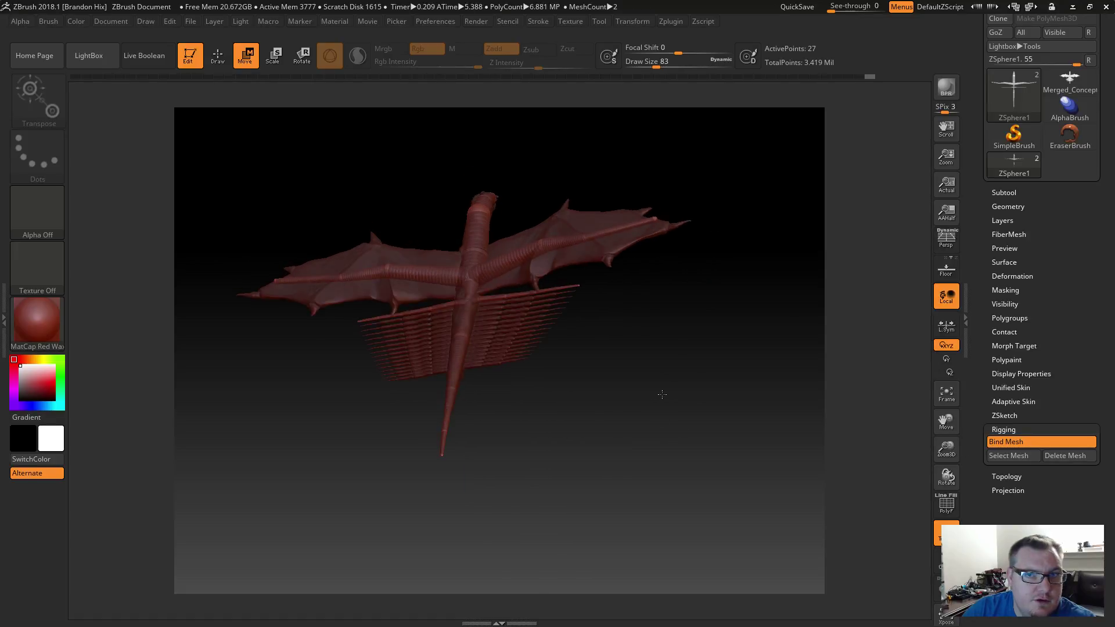
left_click_drag(966, 180, 972, 234)
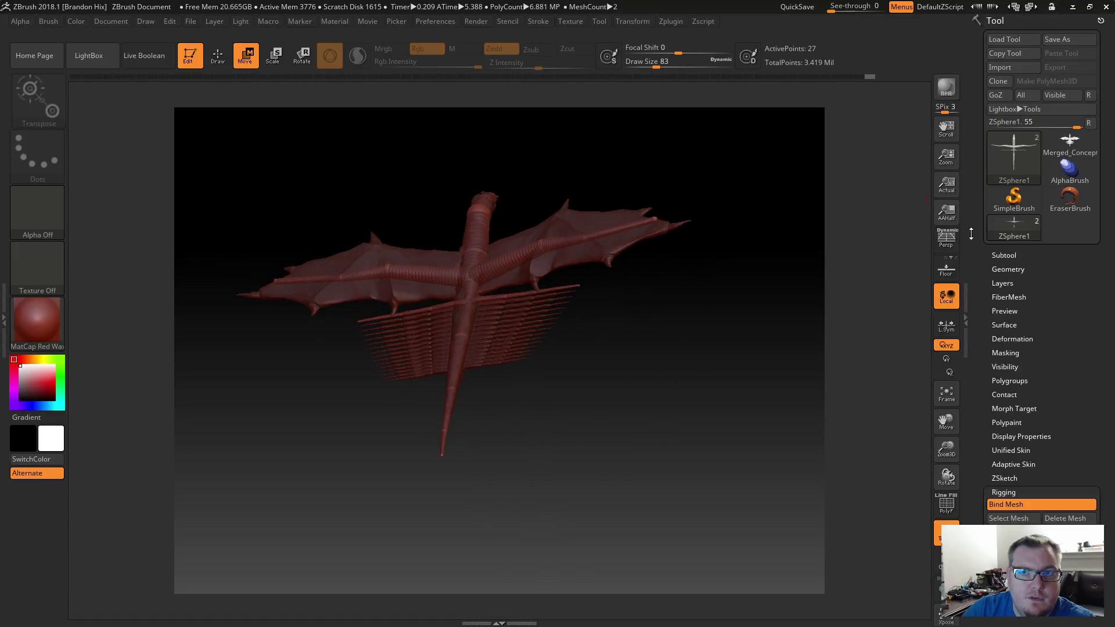
left_click(1003, 255)
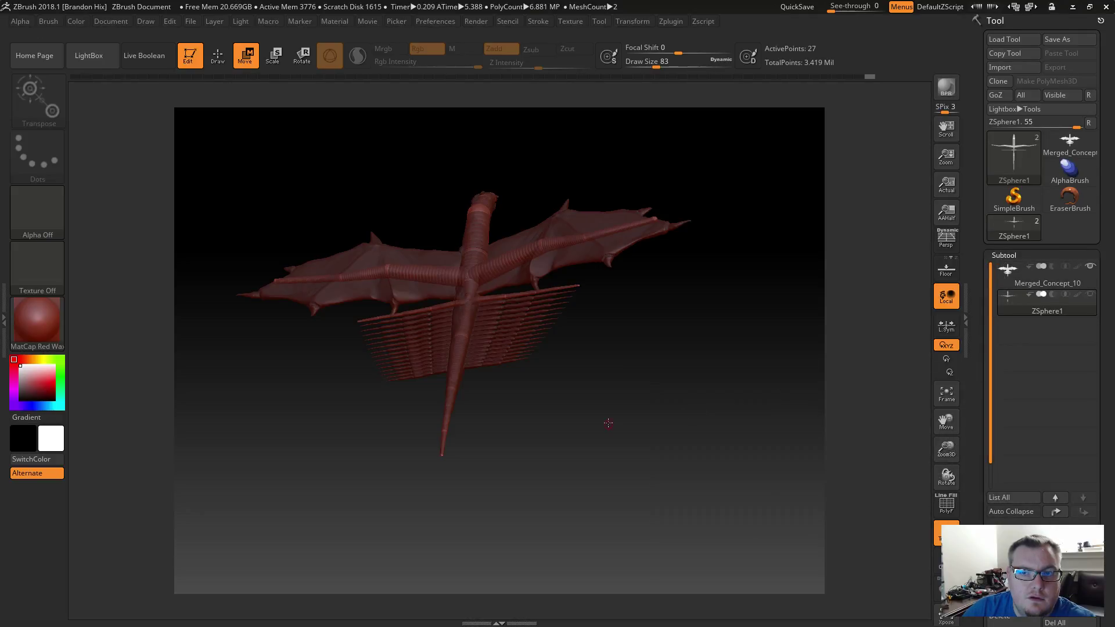
left_click_drag(595, 411, 687, 452, "alt")
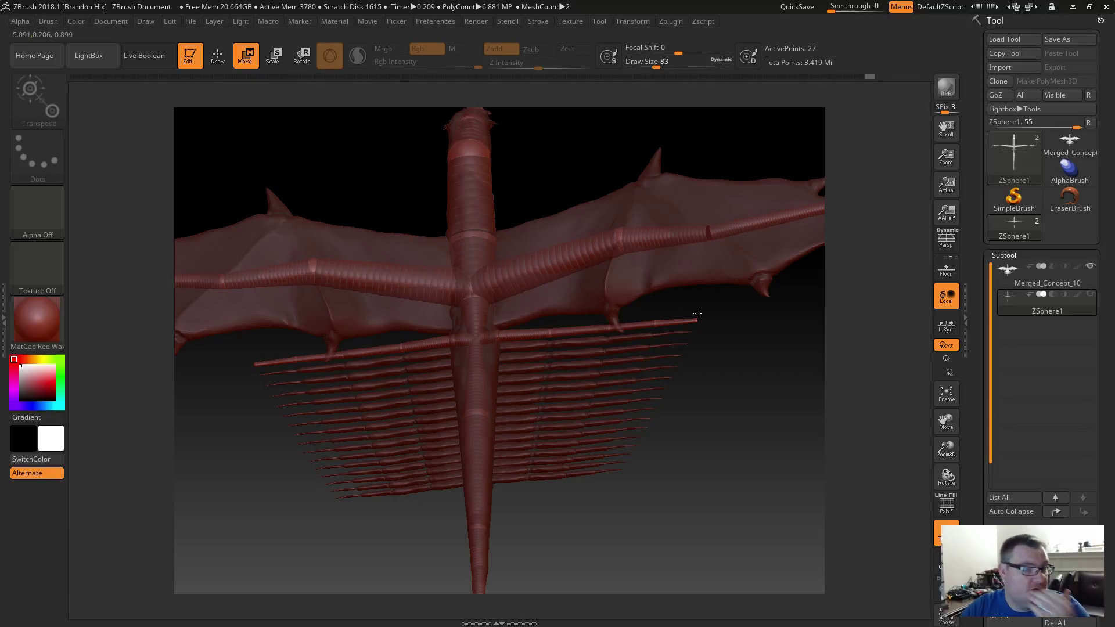
left_click_drag(619, 238, 603, 226)
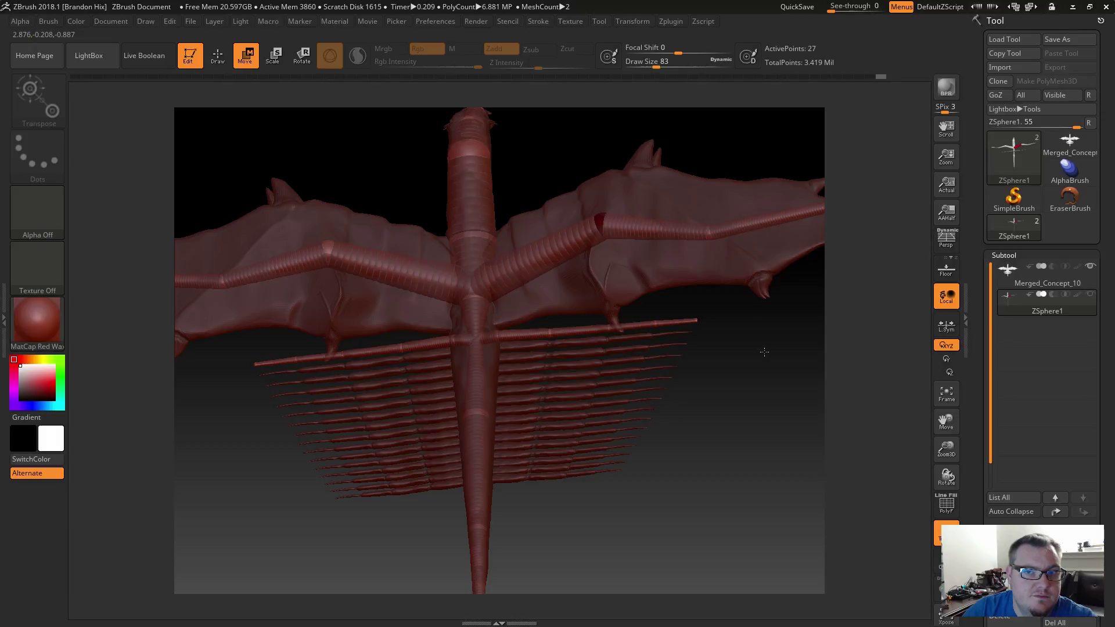
key("ctrl+z")
Hide the Merged_Concept_10 subtool and examine the wing deformation up close from straight above.
left_click_drag(776, 416, 726, 384, "alt")
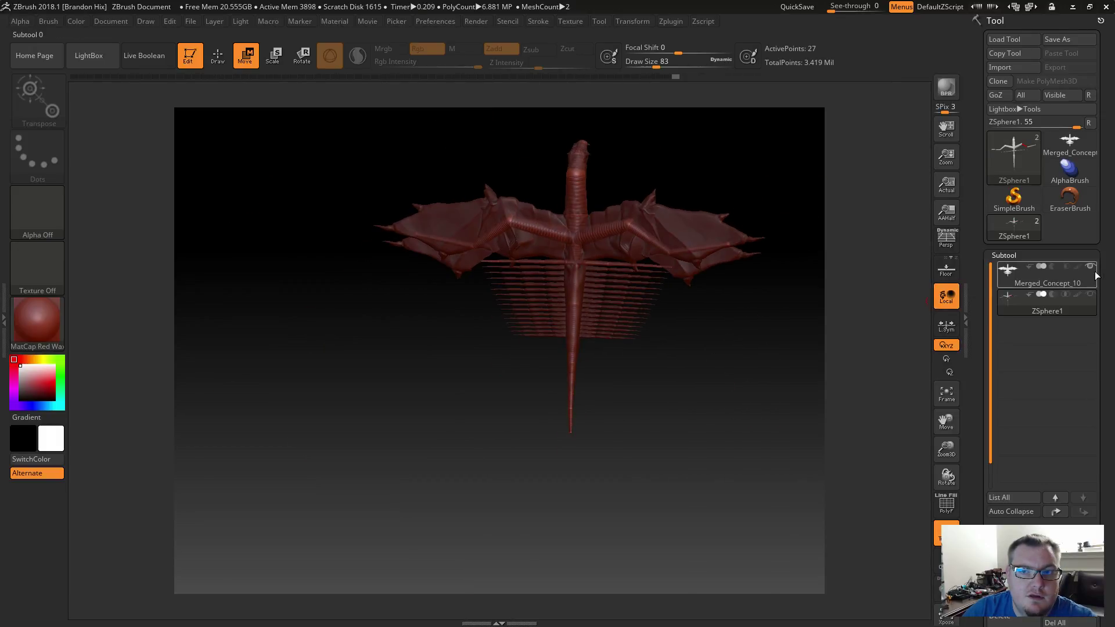
key("ctrl+z")
left_click_drag(673, 350, 718, 242)
left_click_drag(707, 189, 748, 174, "alt")
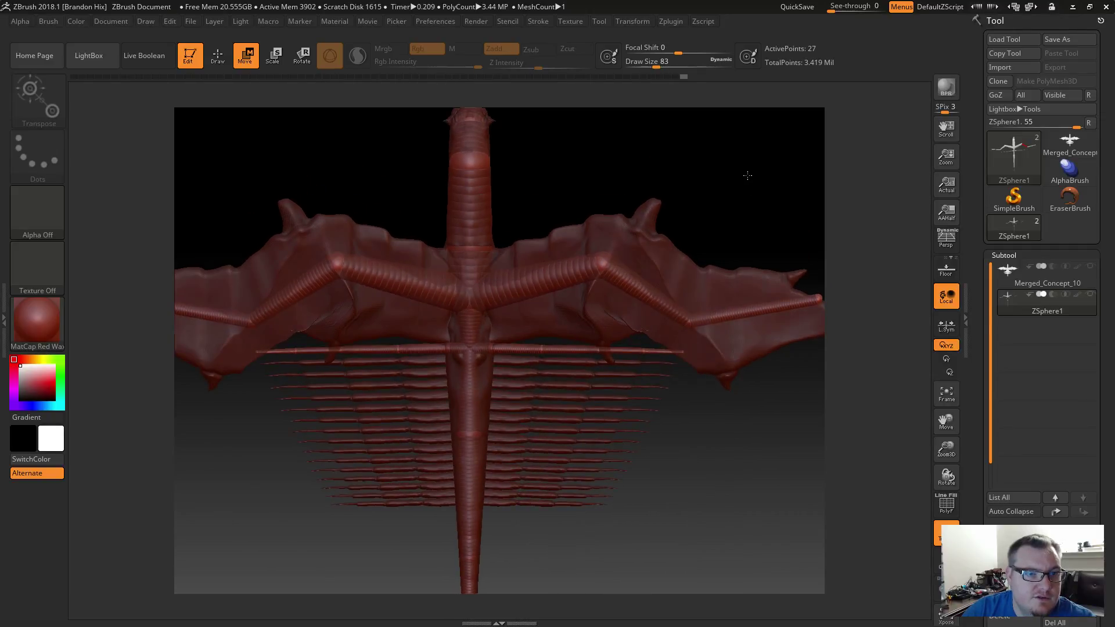
Undo the test moves of the wing joints.
left_click(689, 321)
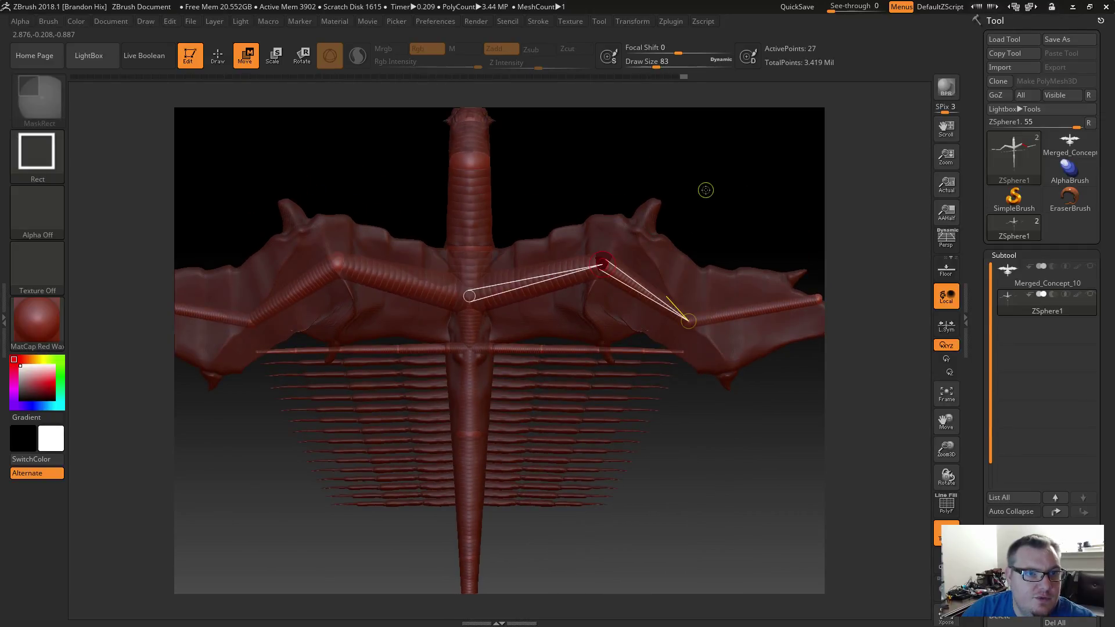
key("ctrl+z")
key("ctrl+z")
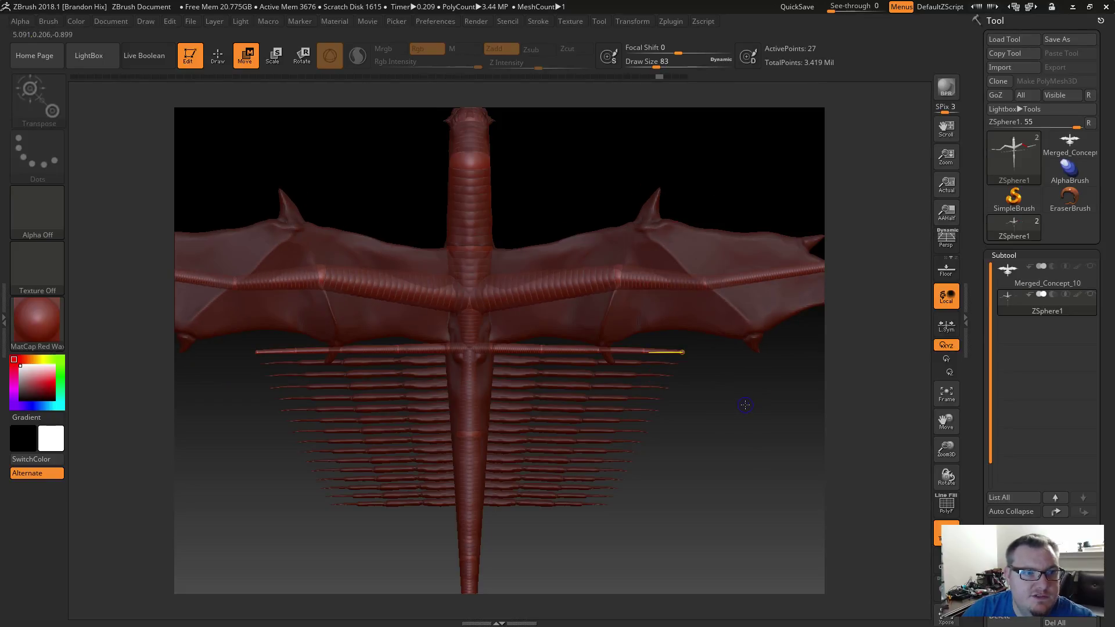
Switch from the ZSphere rig to the creature mesh subtool Merged_Concept_10.
left_click_drag(746, 404, 745, 365)
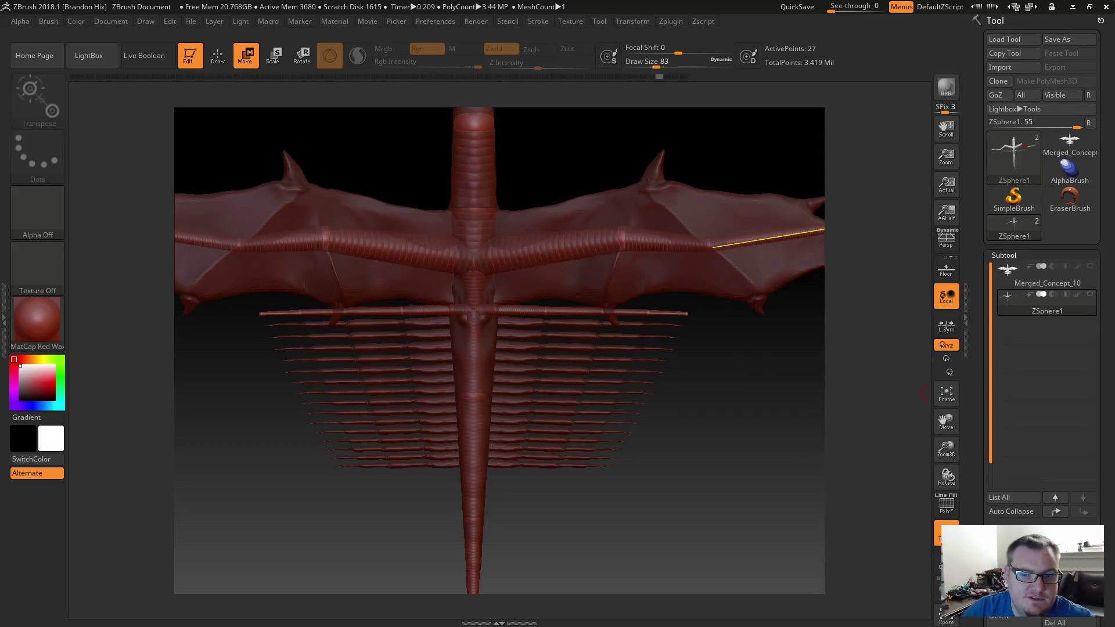
scroll(981, 457, "down", 5)
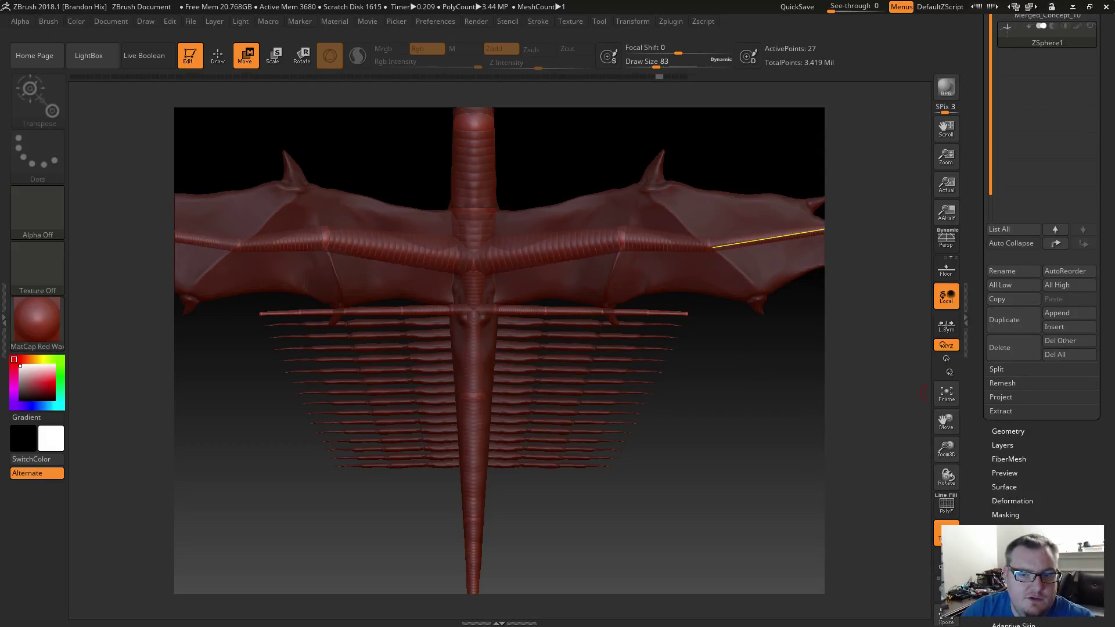
mouse_move(972, 168)
left_mouse_down()
mouse_move(978, 229)
mouse_move(959, 159)
left_mouse_up()
left_click(1017, 423)
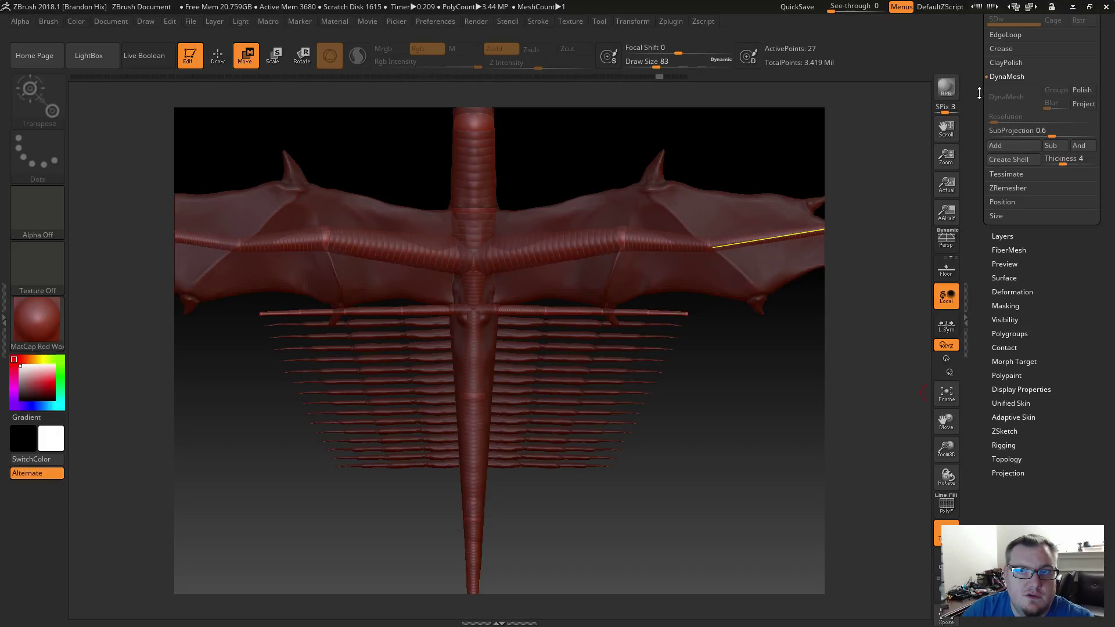
left_click_drag(980, 93, 980, 267)
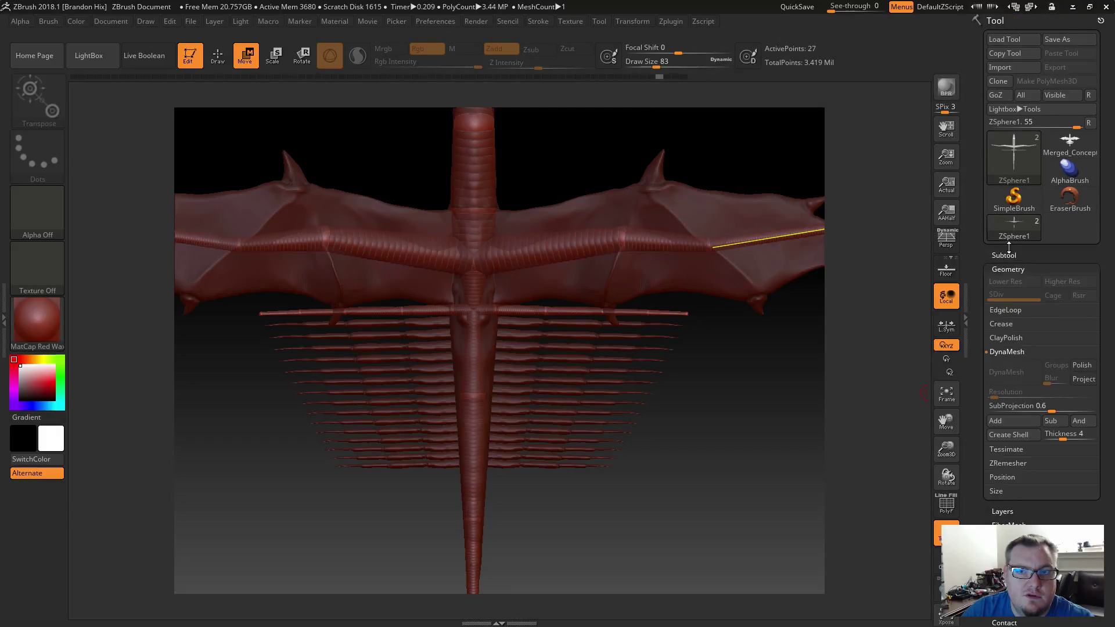
left_click(1005, 255)
left_click(1014, 281)
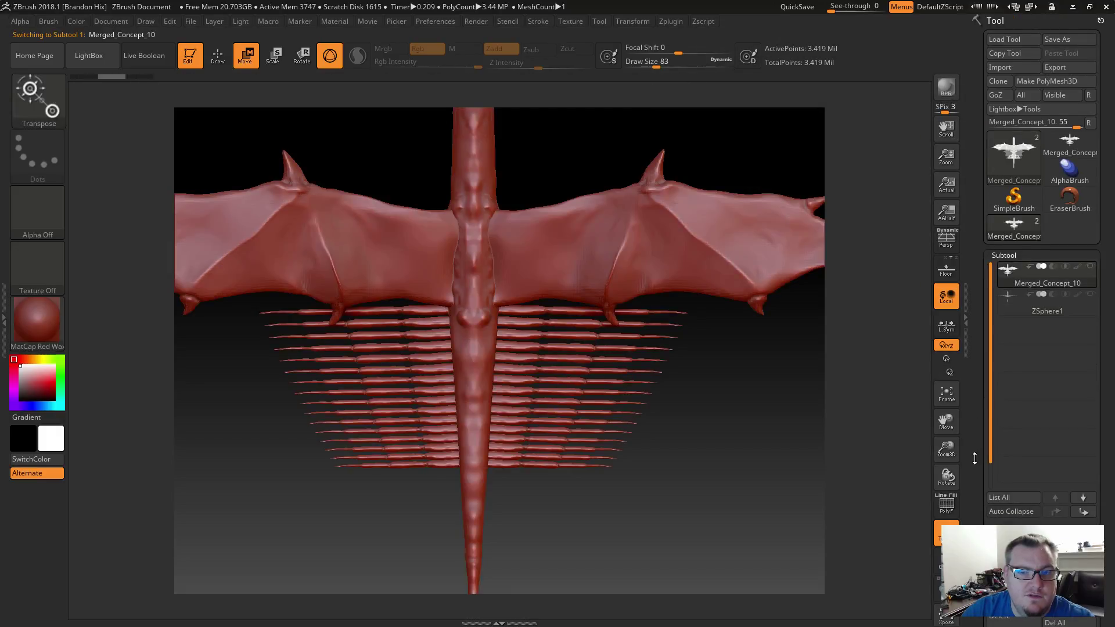
left_click_drag(975, 458, 973, 329)
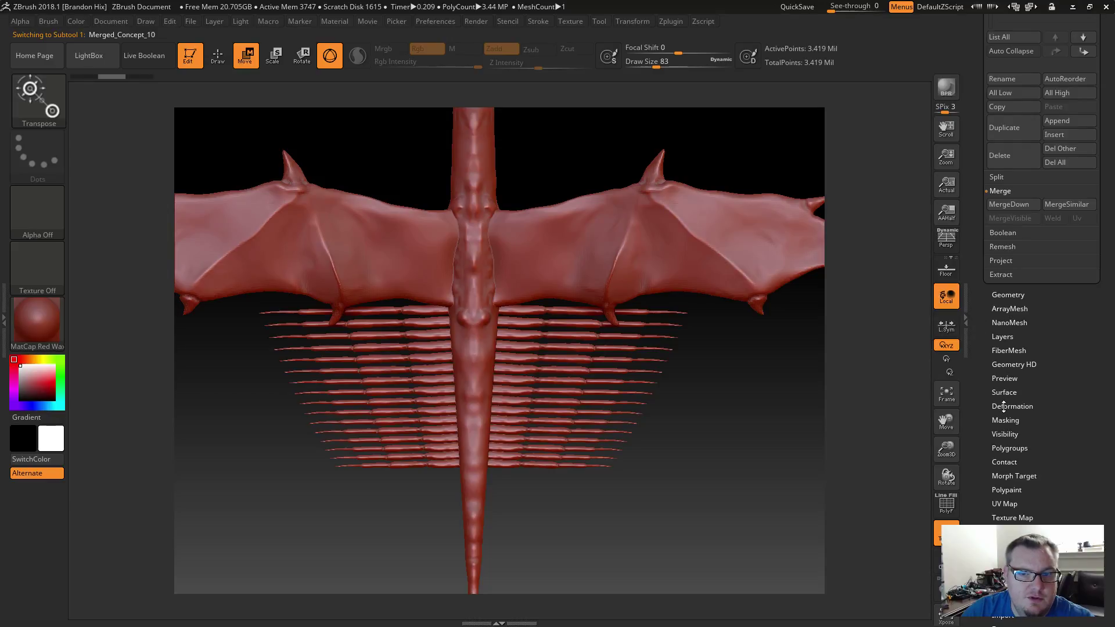
left_click(1002, 295)
left_click_drag(986, 201, 974, 390)
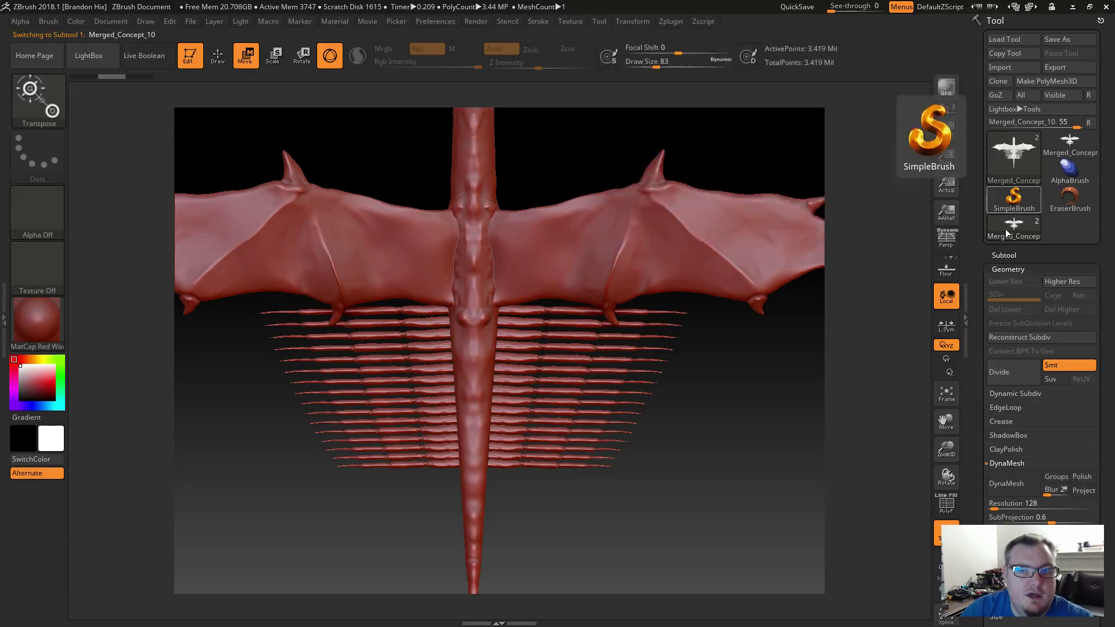
left_click(1005, 256)
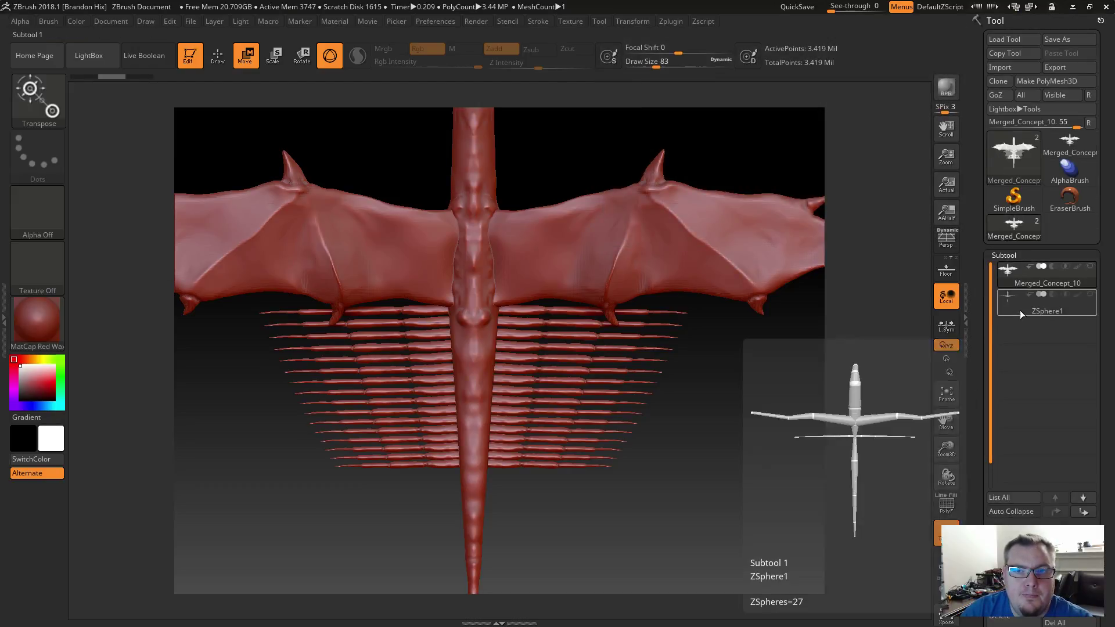
Switch to the ZSphere1 rig and raise the neck joint behind the head so the neck arches upward.
left_click(1020, 309)
mouse_move(746, 394)
left_mouse_down()
mouse_move(767, 442)
mouse_move(718, 458)
mouse_move(733, 302)
mouse_move(695, 438)
mouse_move(752, 384)
mouse_move(709, 488)
mouse_move(758, 396)
left_mouse_up()
left_click_drag(700, 422, 710, 310)
left_click_drag(726, 383, 789, 409, "alt")
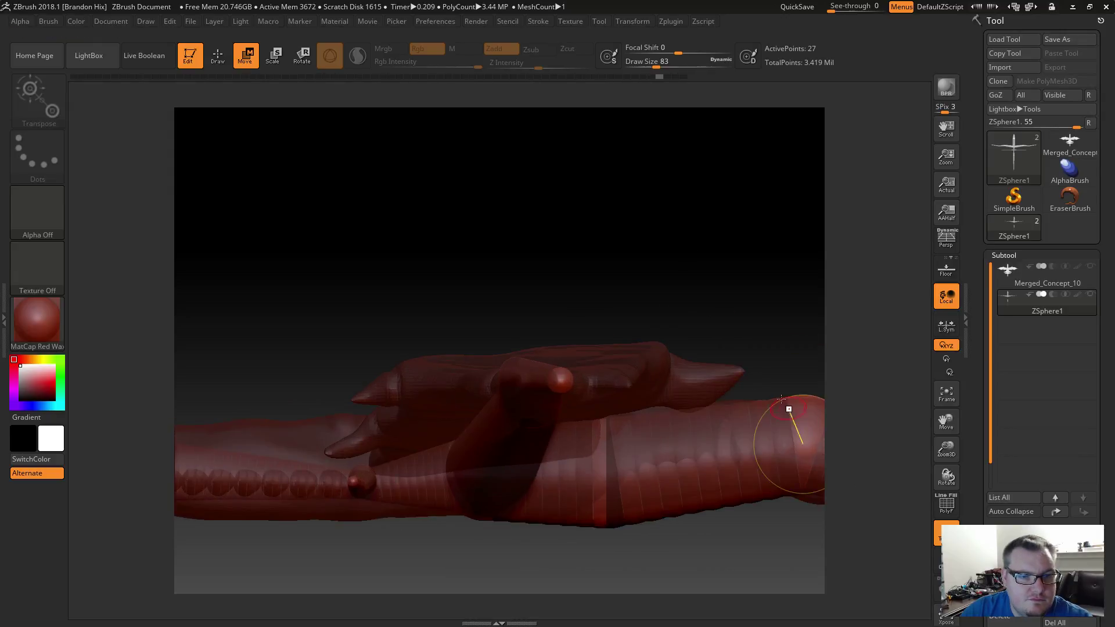
left_click_drag(752, 328, 535, 158, "alt")
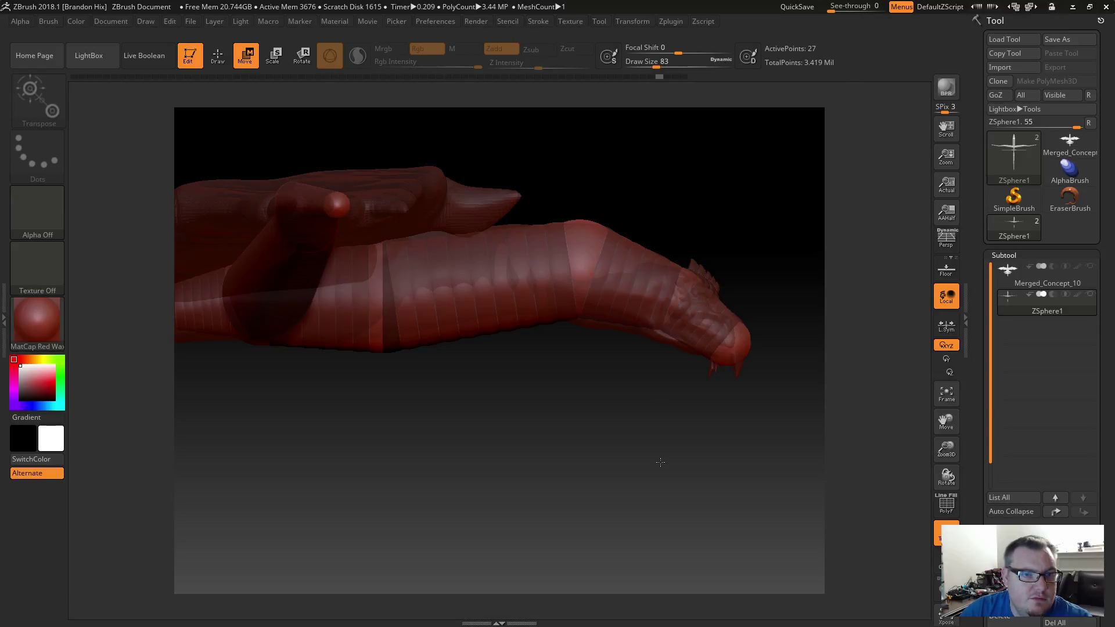
key("ctrl+shift+z")
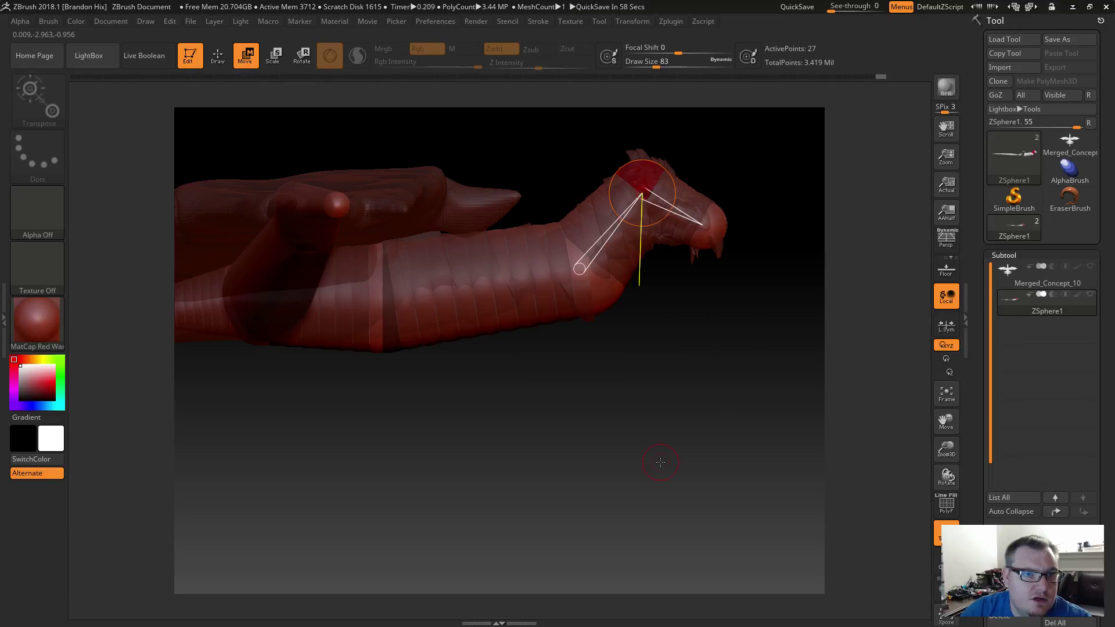
mouse_move(702, 363)
left_mouse_down()
mouse_move(660, 356)
mouse_move(610, 372)
mouse_move(600, 364)
mouse_move(688, 351)
mouse_move(577, 346)
mouse_move(607, 345)
left_mouse_up()
left_click_drag(722, 445, 500, 425)
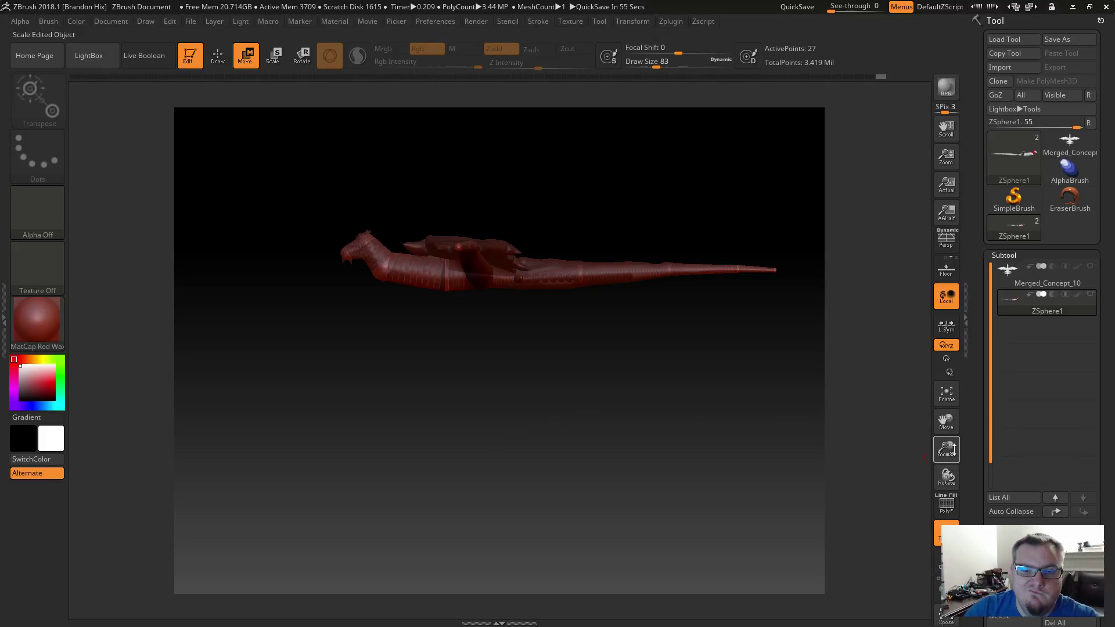
Try rotating the whole ZSphere rig with the Rotate deformation.
left_click_drag(970, 430, 971, 295)
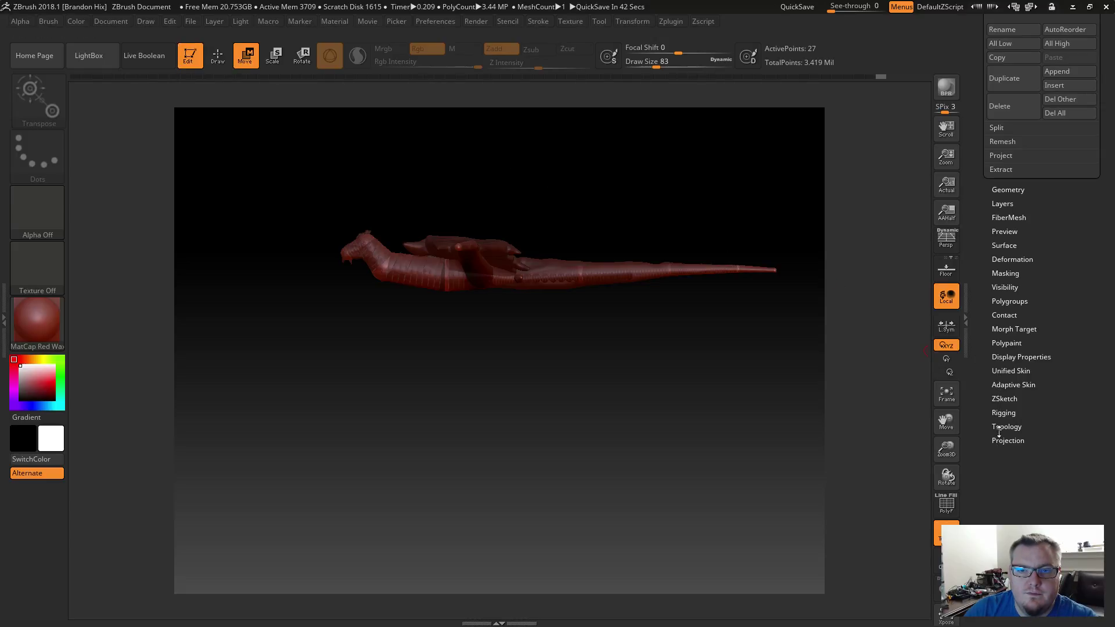
left_click(1000, 359)
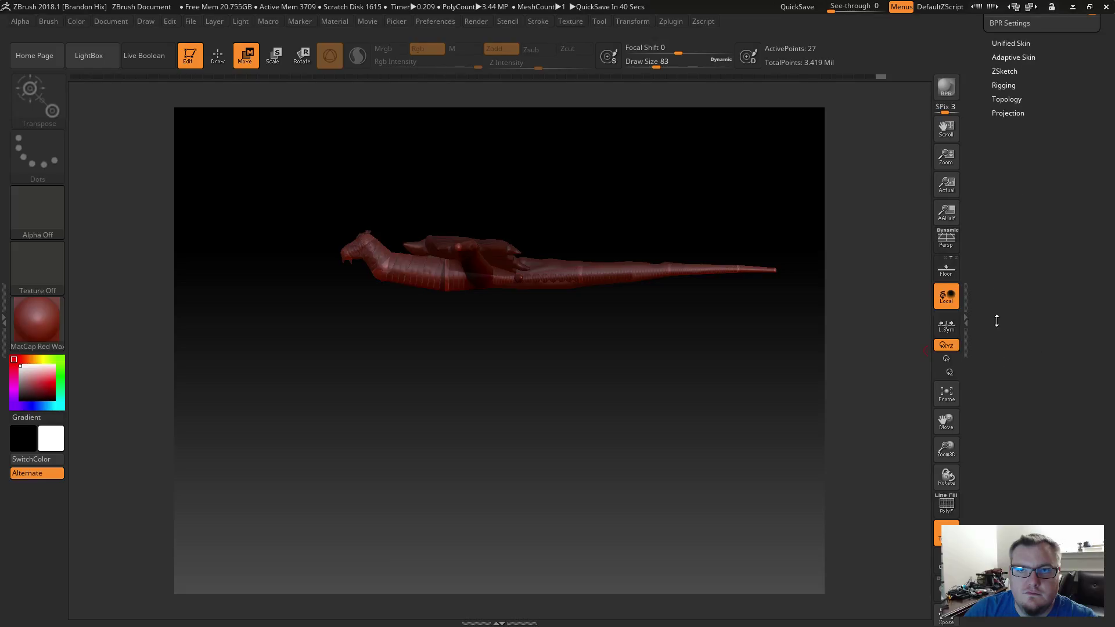
left_click_drag(998, 321, 987, 442)
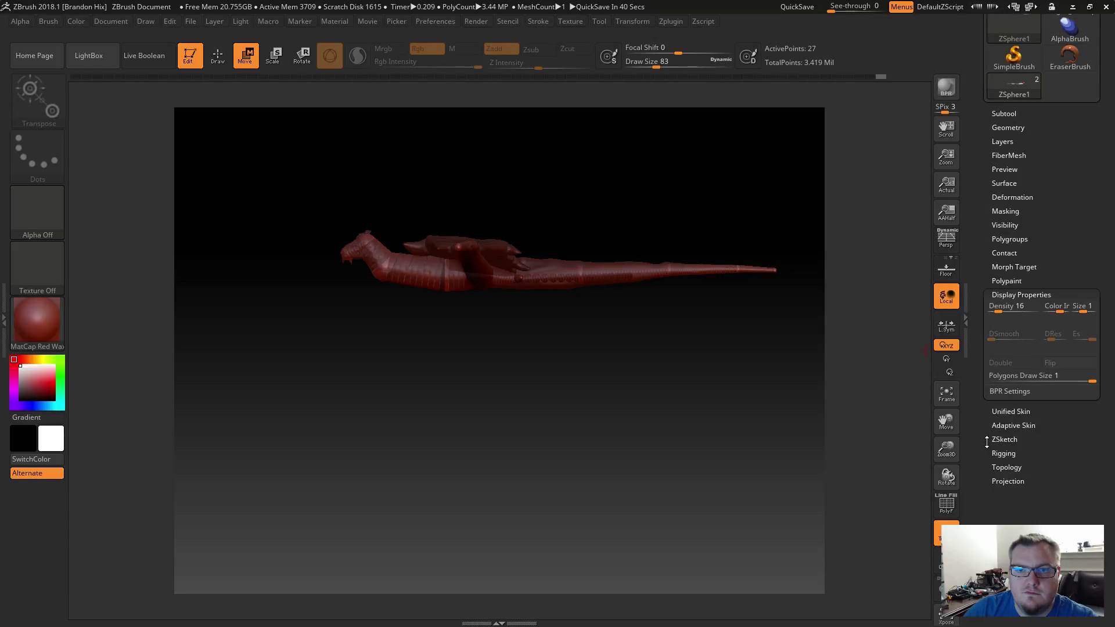
left_click(1001, 198)
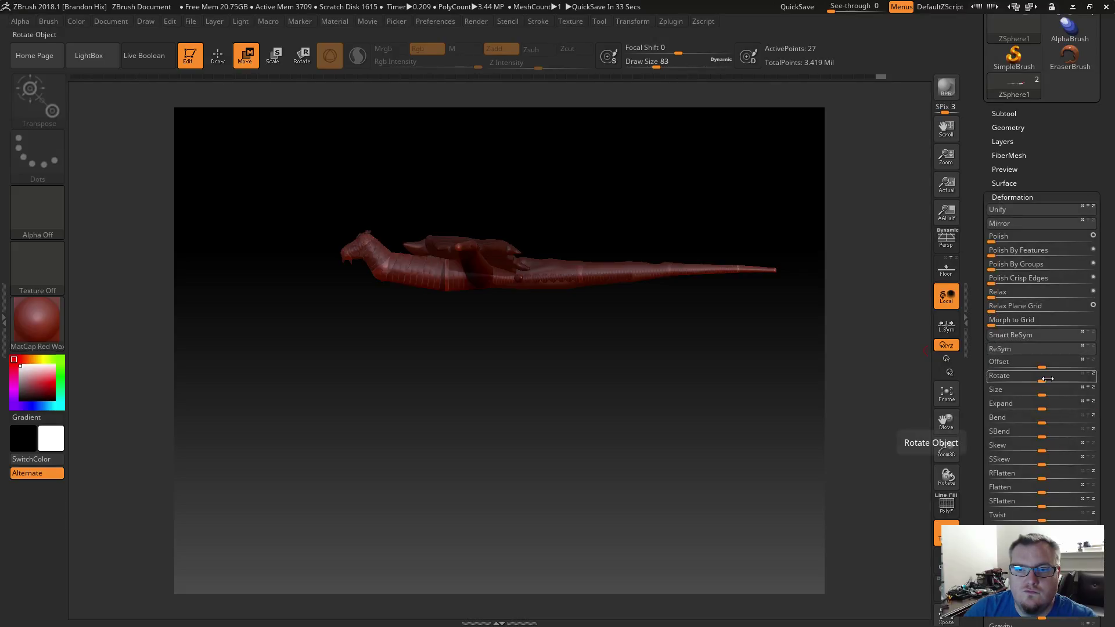
left_click_drag(1042, 379, 1021, 381)
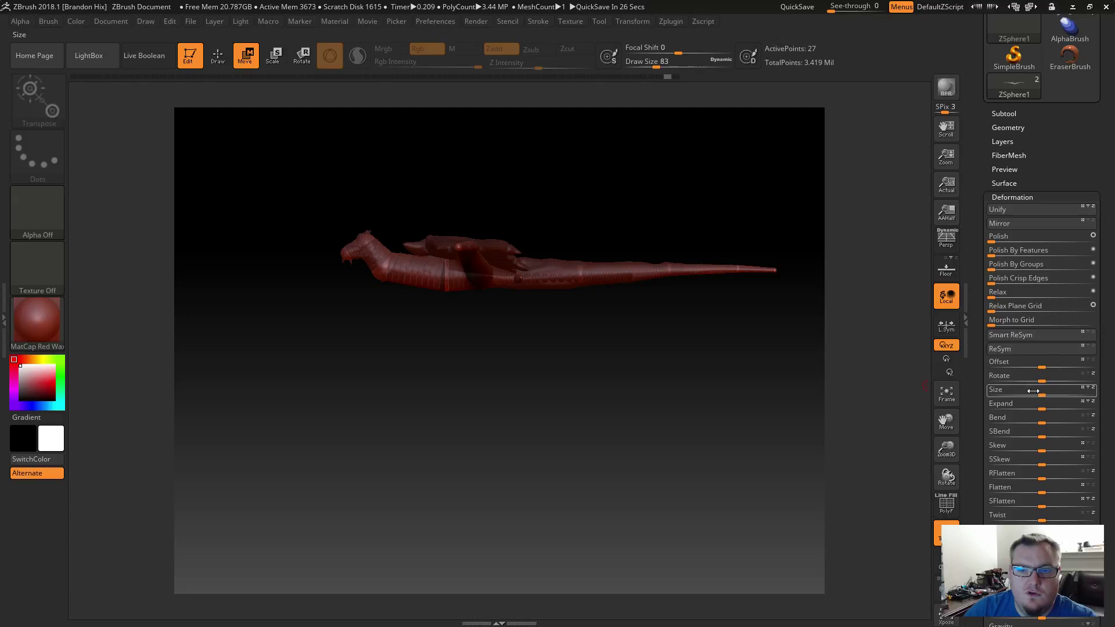
Try turning the ZSphere rig upright about the X axis only with the Rotate deformation, then restore its orientation.
left_click_drag(977, 264, 981, 361)
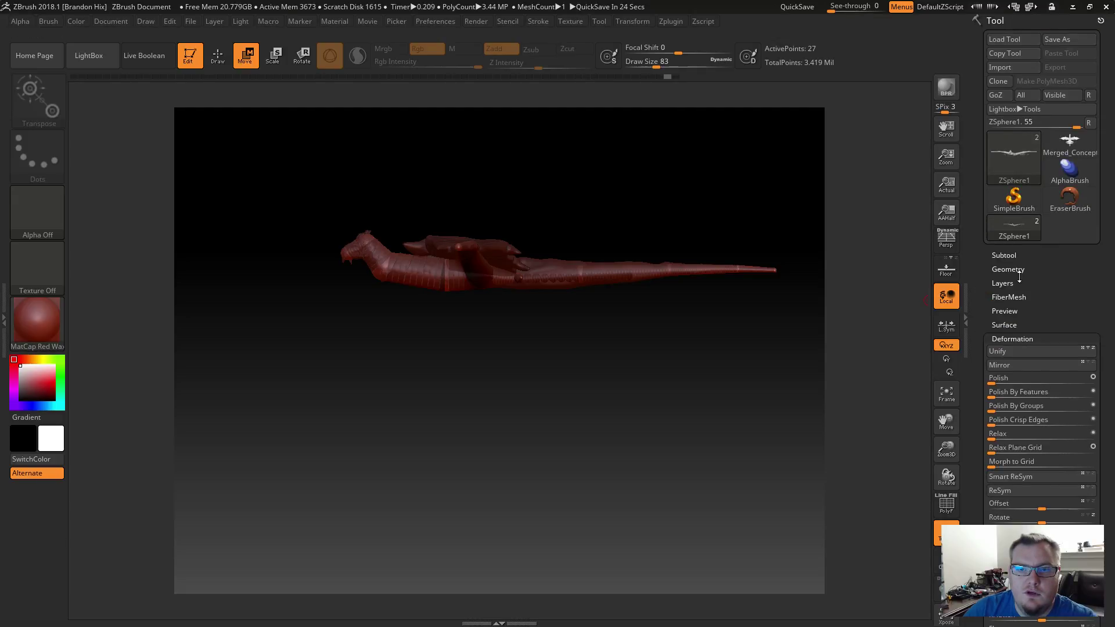
left_click(1016, 255)
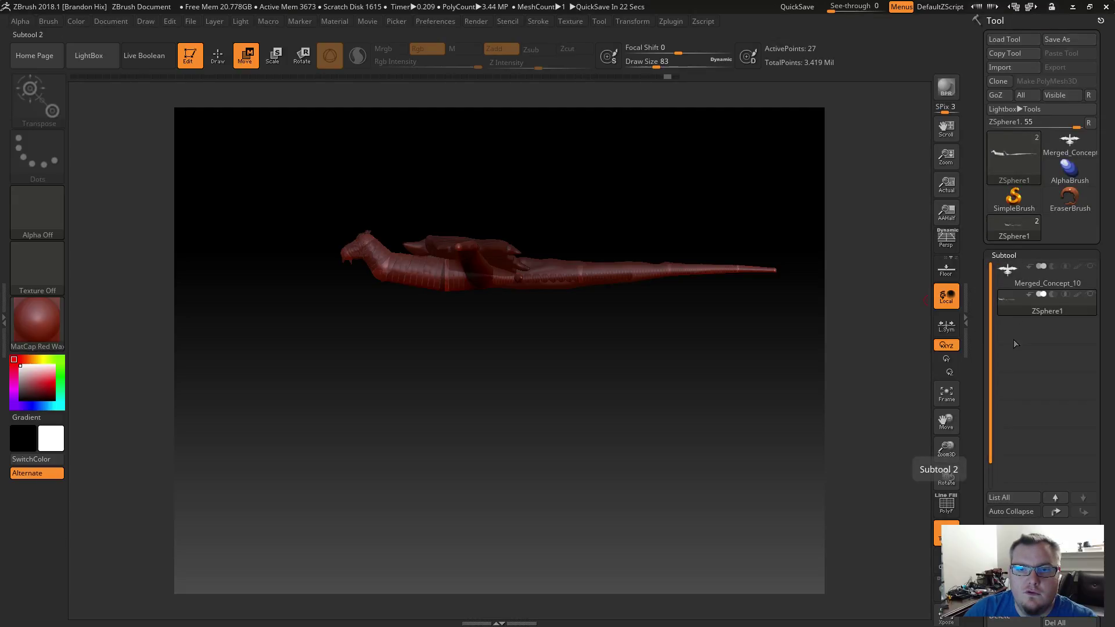
mouse_move(1015, 308)
left_click(1091, 295)
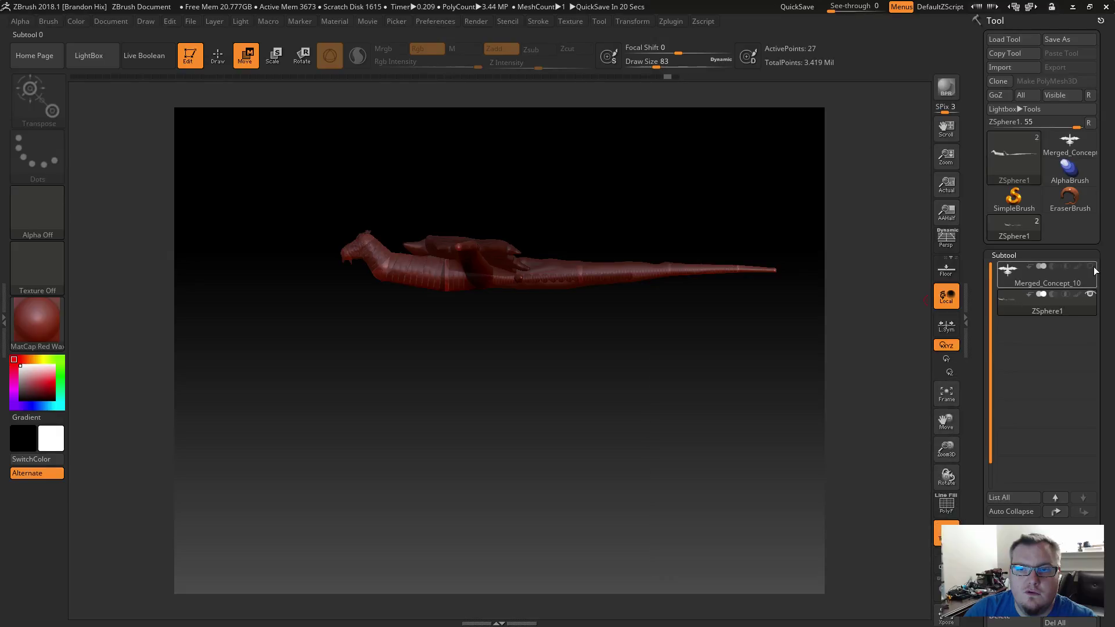
left_click(1094, 267)
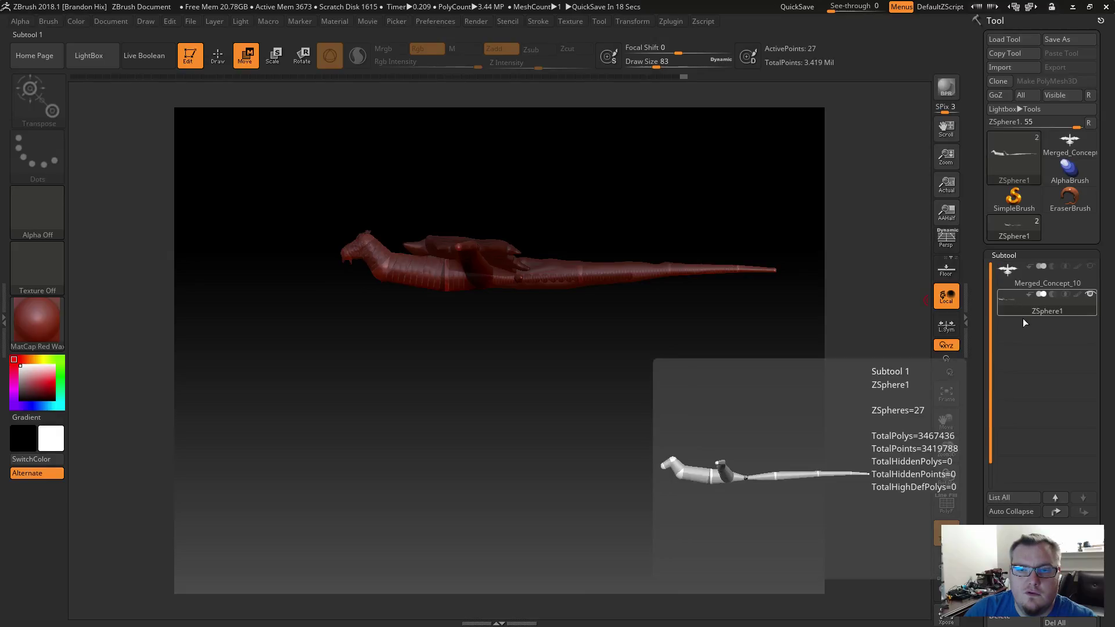
left_click_drag(977, 538, 986, 269)
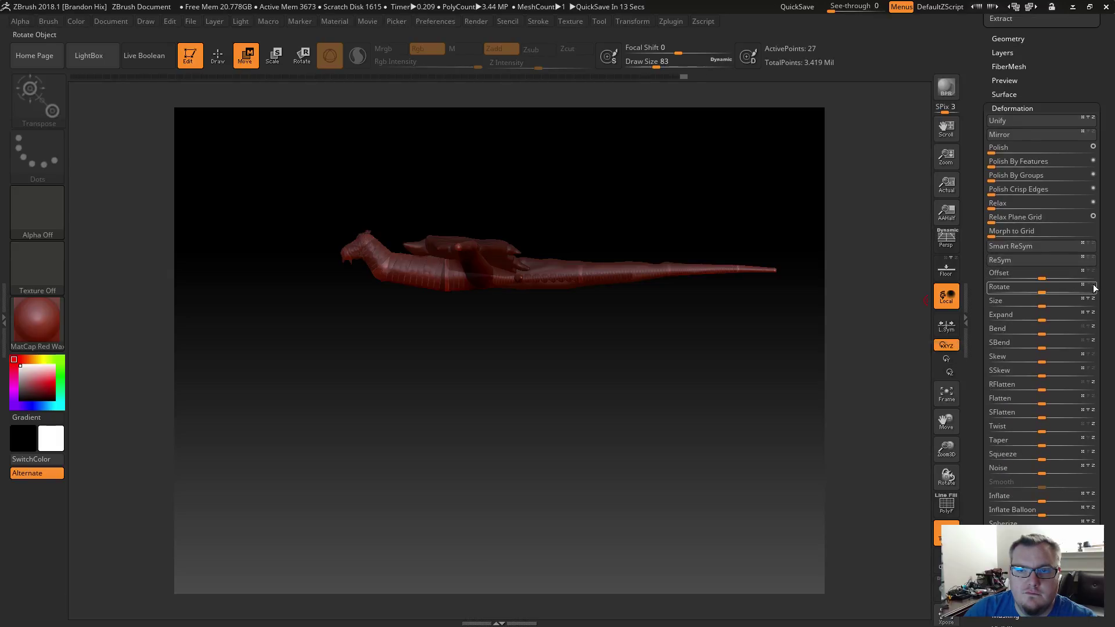
left_click_drag(1039, 292, 1009, 302)
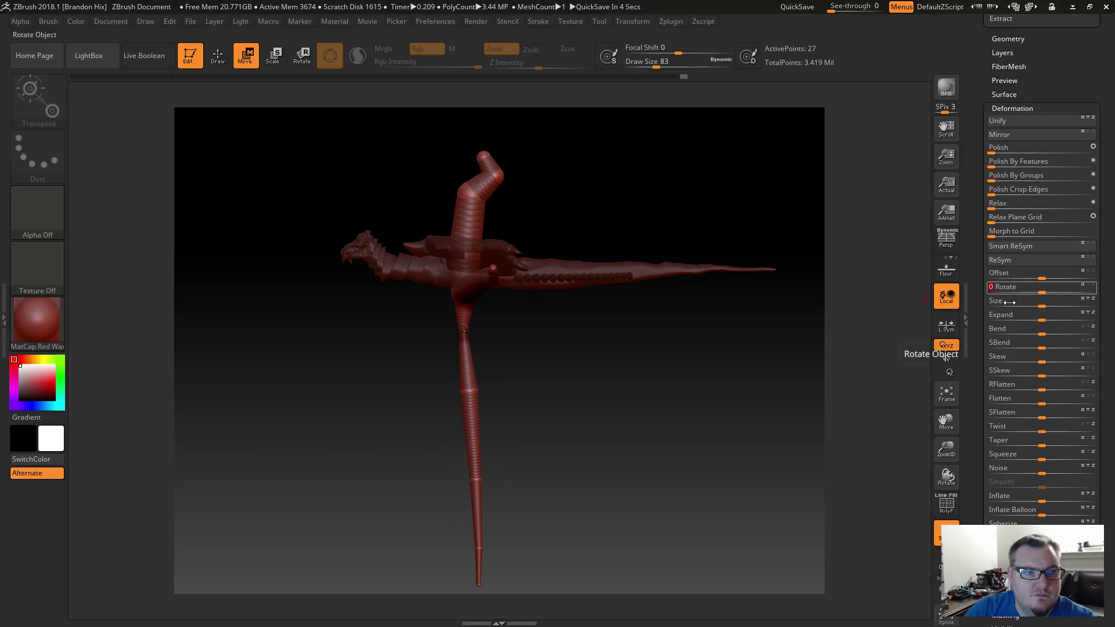
left_click_drag(715, 352, 723, 376)
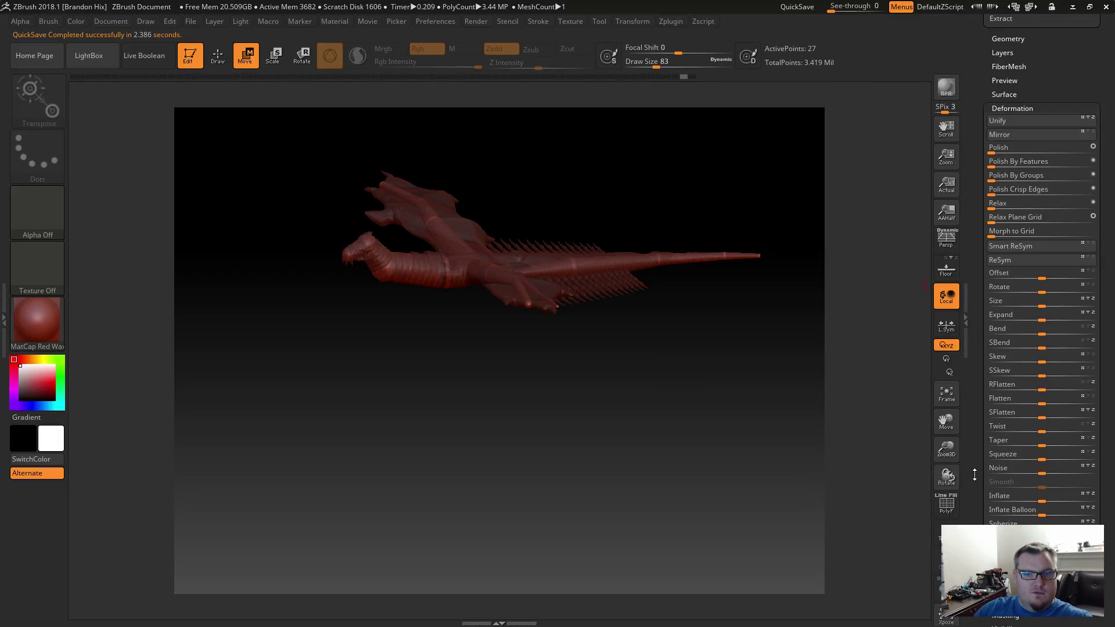
Try bending the bound body downward behind the chest by moving the ZSphere joint at the wing base, seen from the side.
scroll(1042, 314, "up", 5)
scroll(1040, 232, "up", 3)
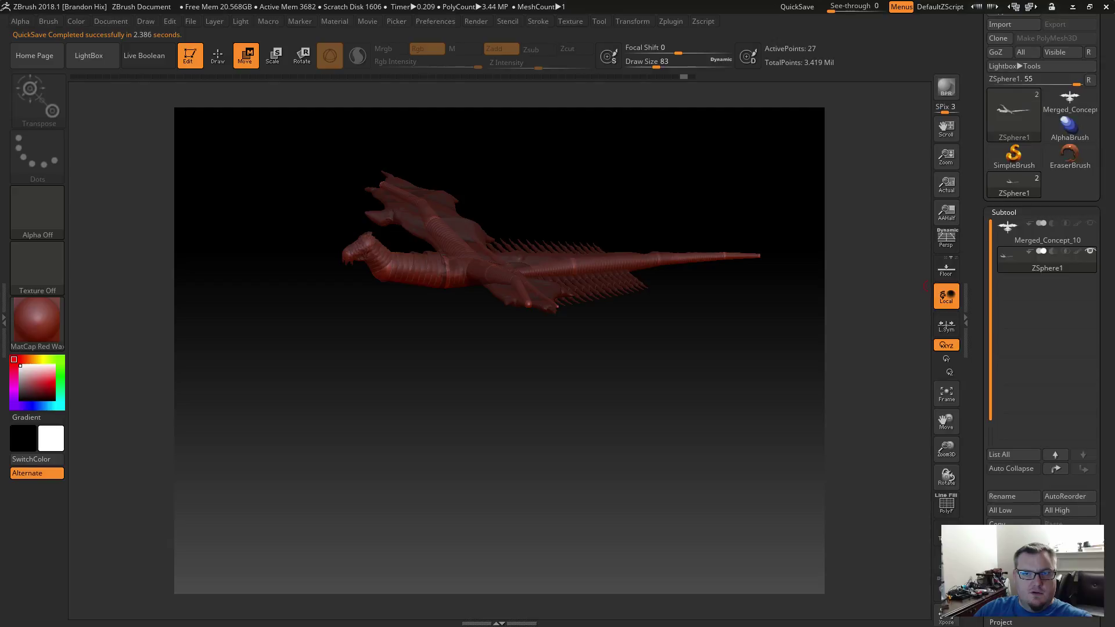
mouse_move(1018, 270)
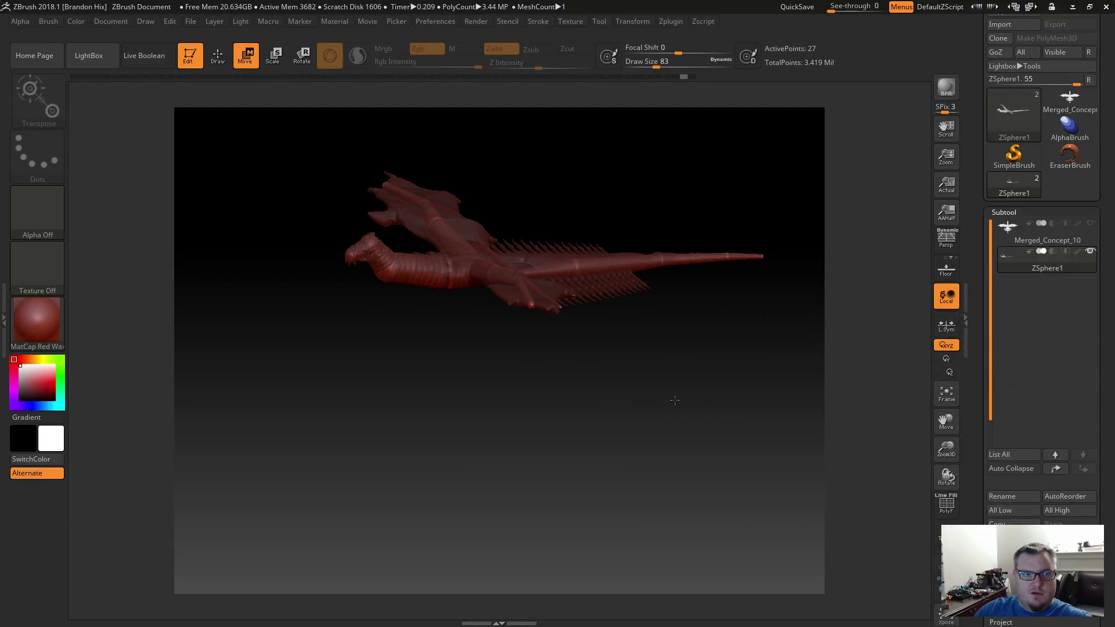
mouse_move(509, 361)
left_mouse_down("alt")
mouse_move(617, 395)
mouse_move(592, 411)
mouse_move(573, 406)
mouse_move(660, 446)
mouse_move(677, 416)
mouse_move(667, 398)
mouse_move(535, 428)
mouse_move(546, 462)
mouse_move(536, 471)
mouse_move(525, 413)
left_mouse_up("alt")
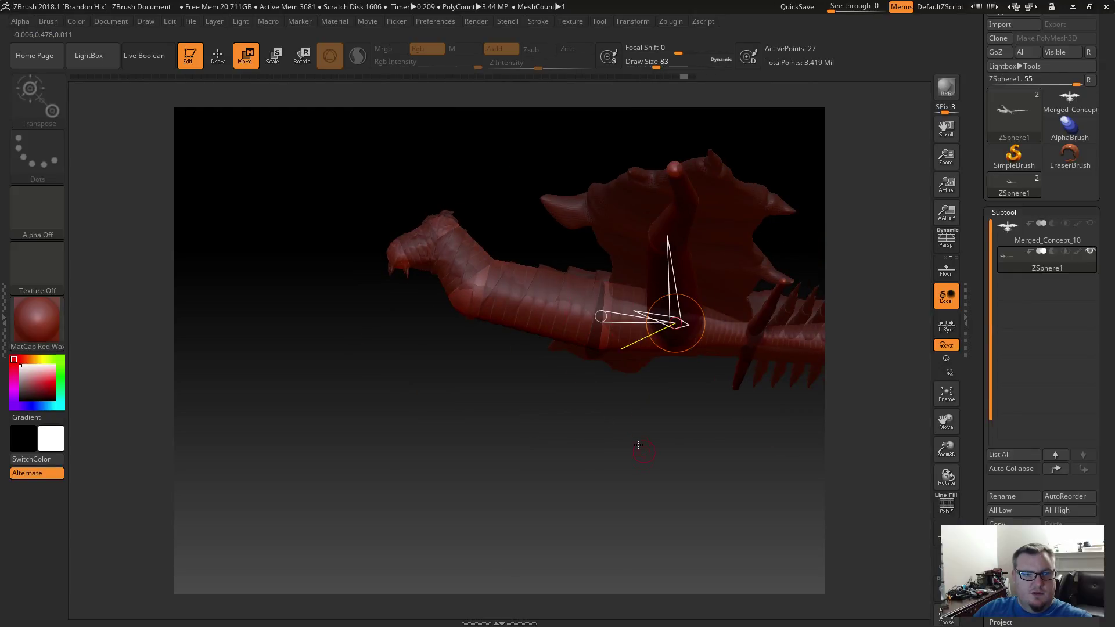
mouse_move(642, 455)
left_mouse_down()
mouse_move(628, 477)
mouse_move(522, 403)
mouse_move(523, 391)
left_mouse_up()
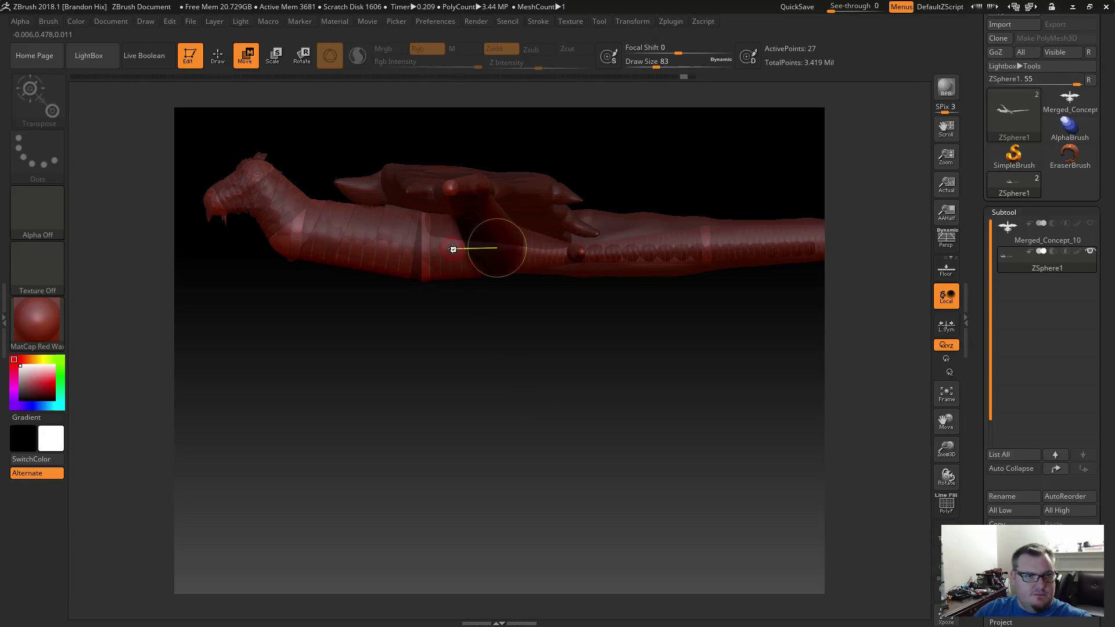
left_click(425, 252)
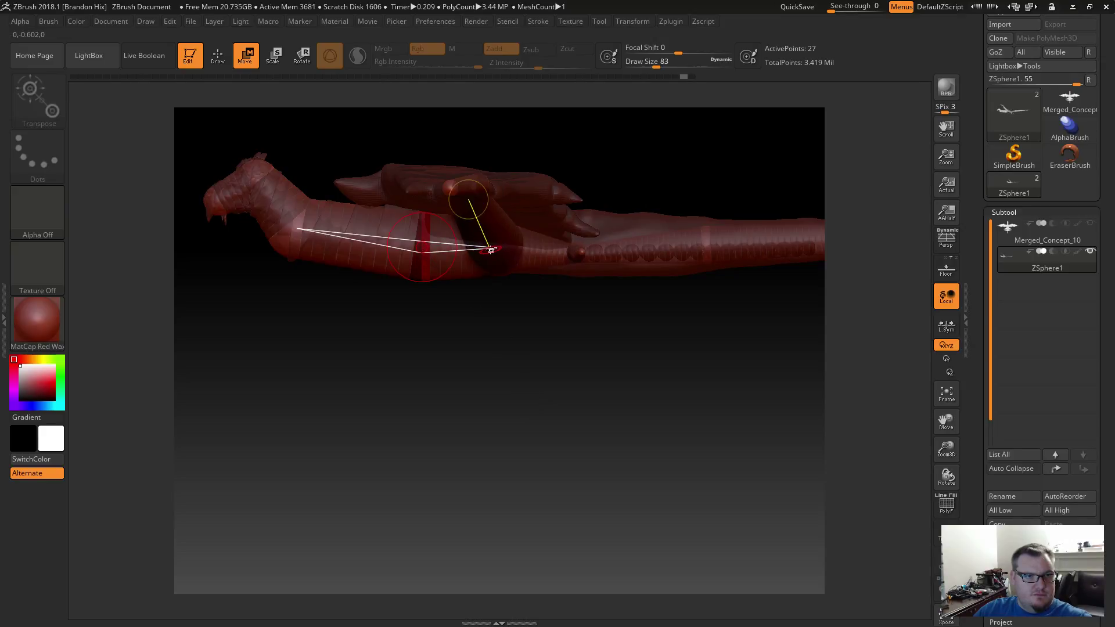
left_click_drag(490, 250, 493, 251)
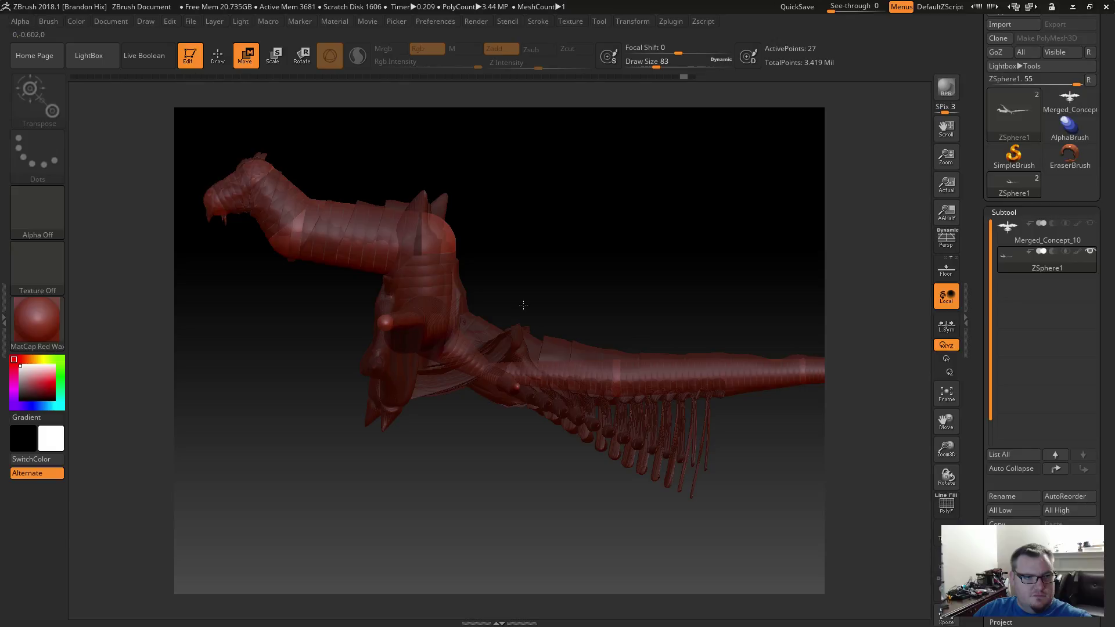
Undo the test bends of the body behind the chest.
key("ctrl+z")
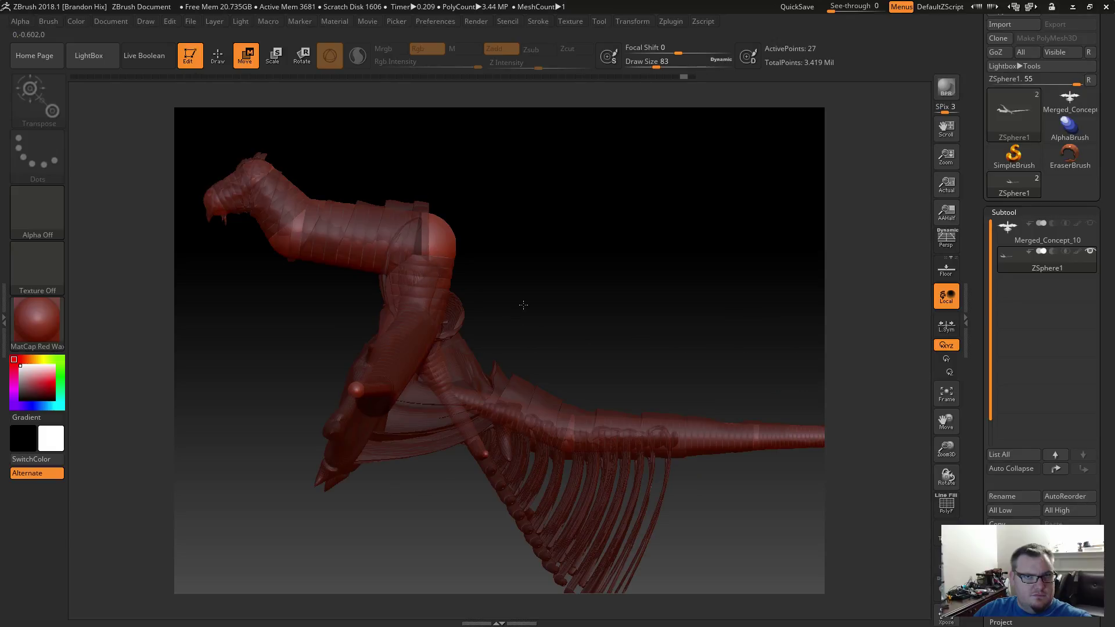
key("ctrl+z")
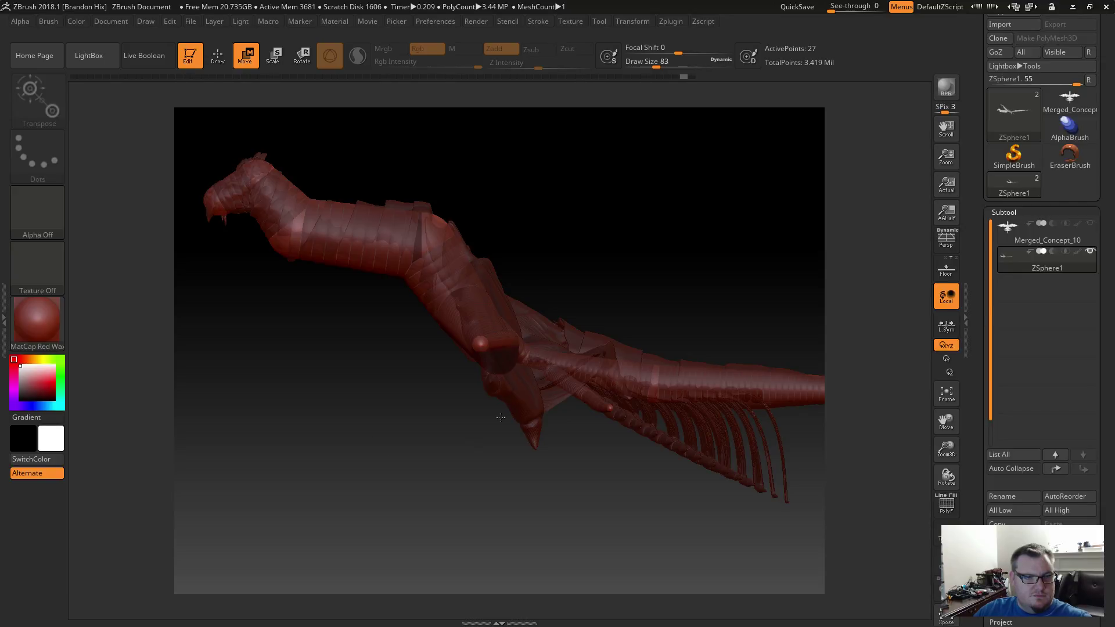
key("ctrl+shift+z")
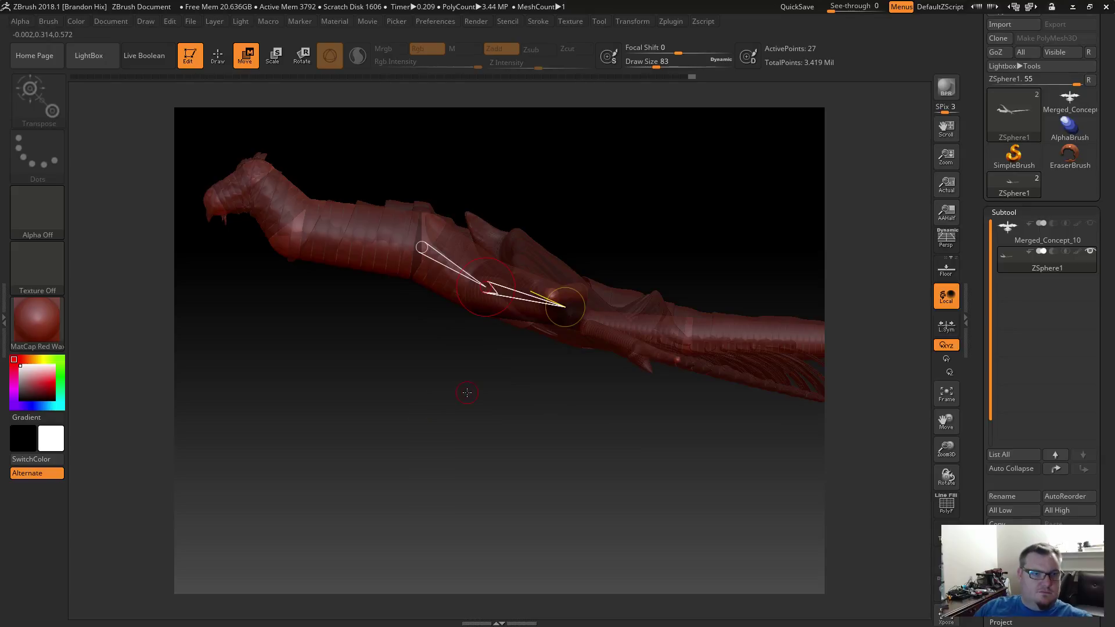
mouse_move(466, 391)
left_mouse_down()
mouse_move(510, 338)
mouse_move(745, 380)
mouse_move(716, 462)
left_mouse_up()
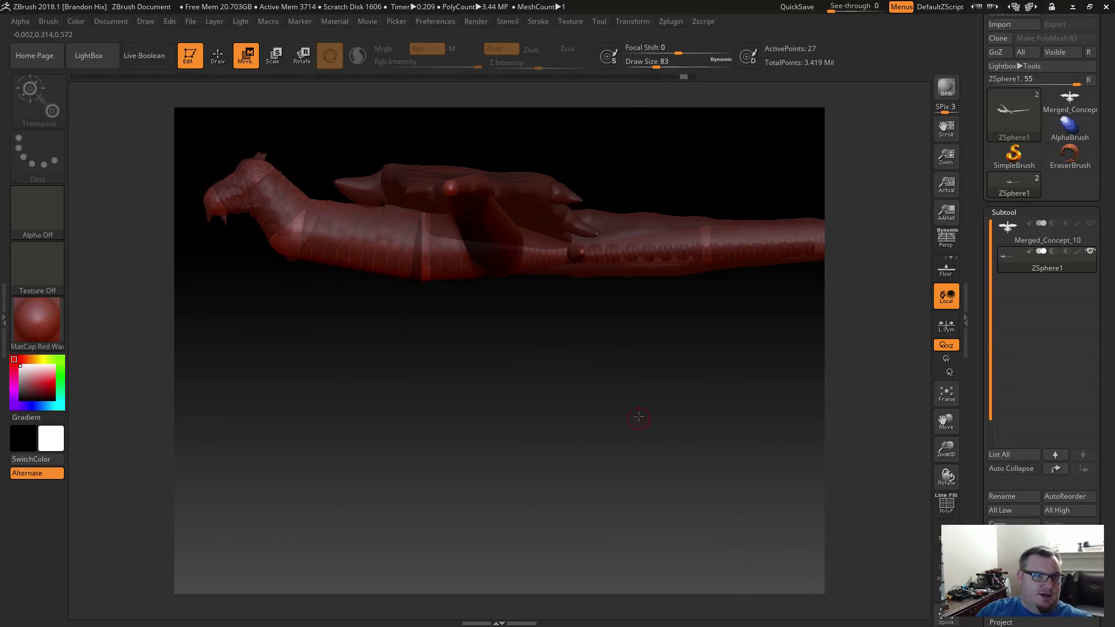
left_click_drag(639, 417, 597, 465)
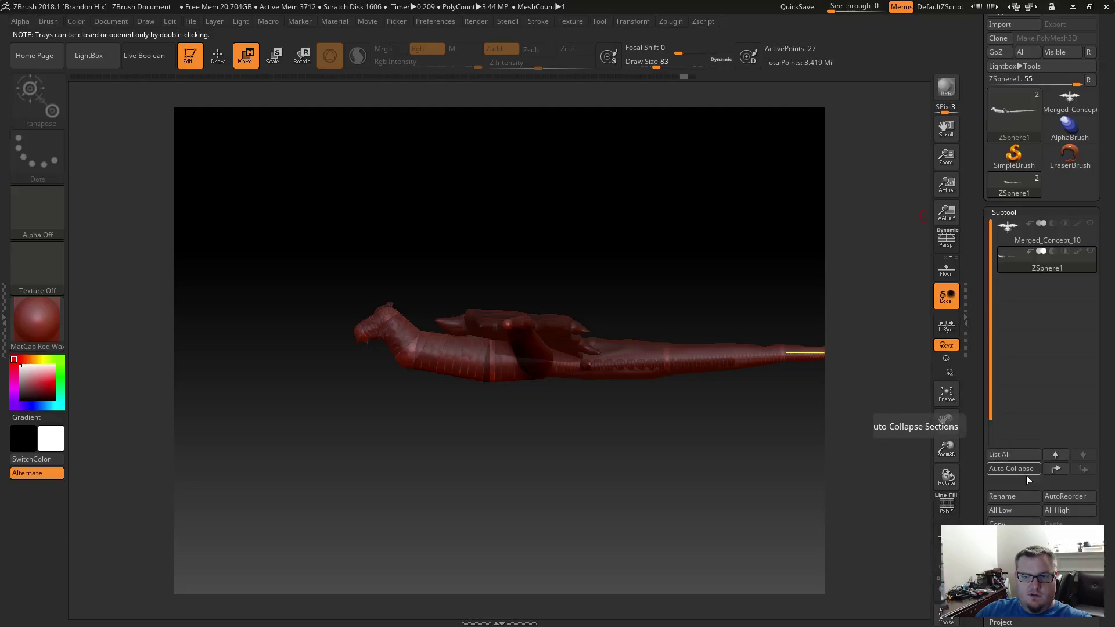
Delete the ZSphere1 subtool, keeping only the Merged_Concept_10 creature mesh.
left_click(1013, 566)
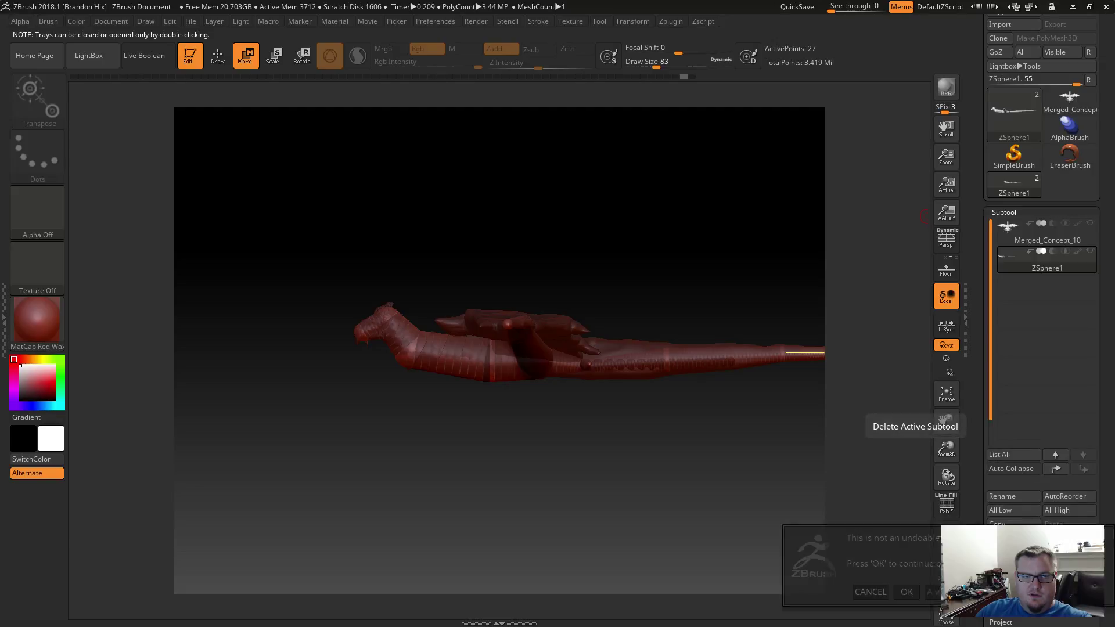
left_click(907, 592)
left_click_drag(589, 422, 480, 392)
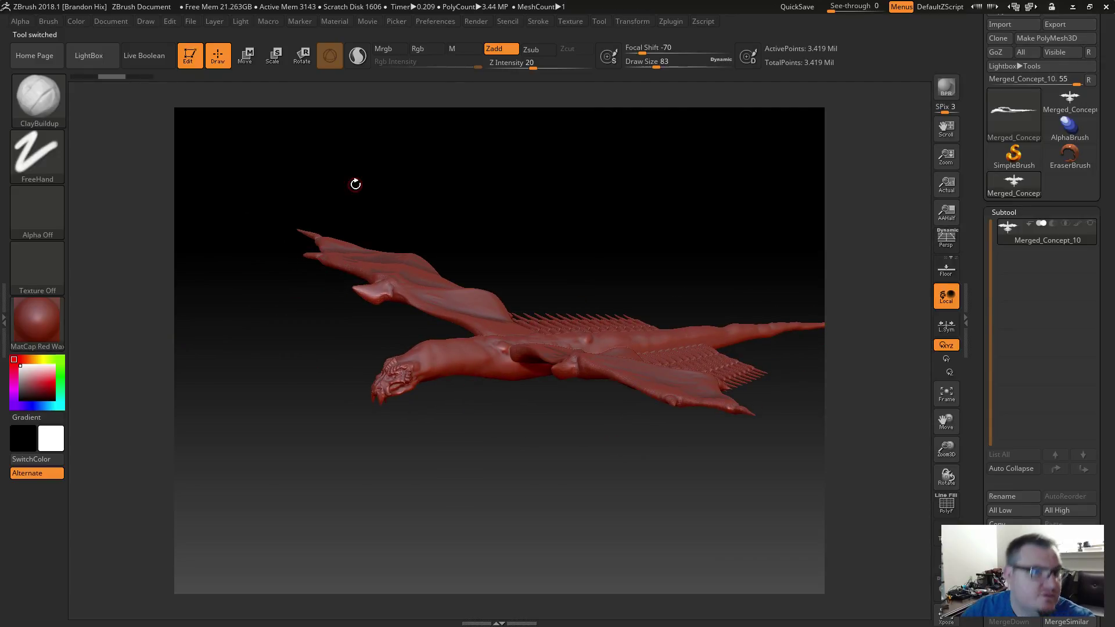
Rotate the creature mesh upright with the Rotate deformation so its head points up and its tail points down.
left_click_drag(552, 228, 516, 182, "shift")
scroll(1023, 361, "down", 10)
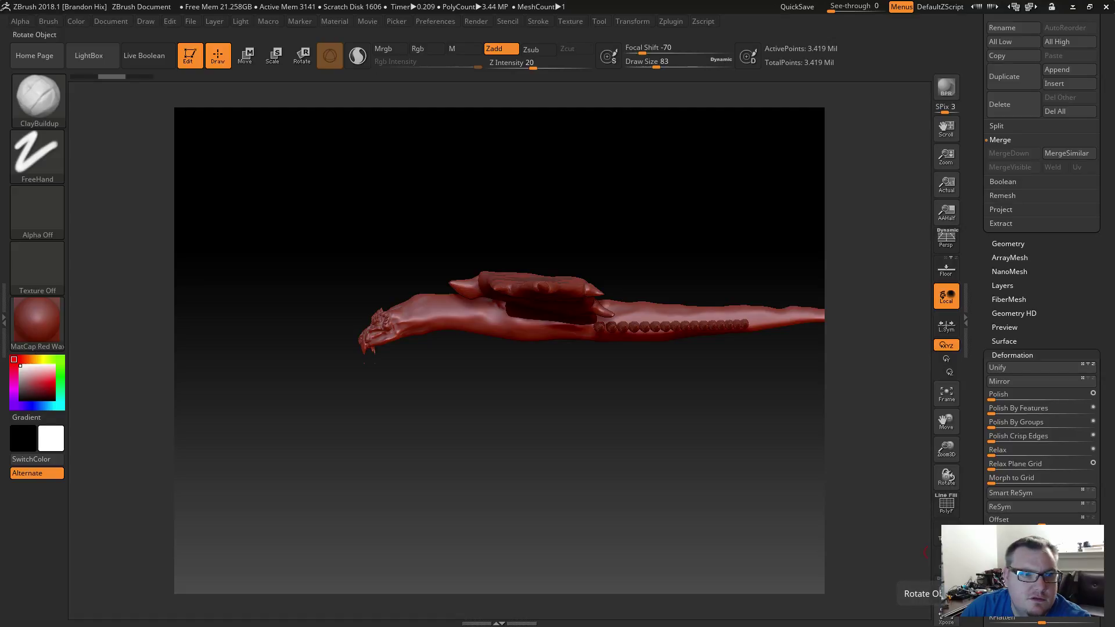
mouse_move(929, 553)
left_mouse_down("shift")
mouse_move(1108, 538)
mouse_move(930, 553)
left_mouse_up("shift")
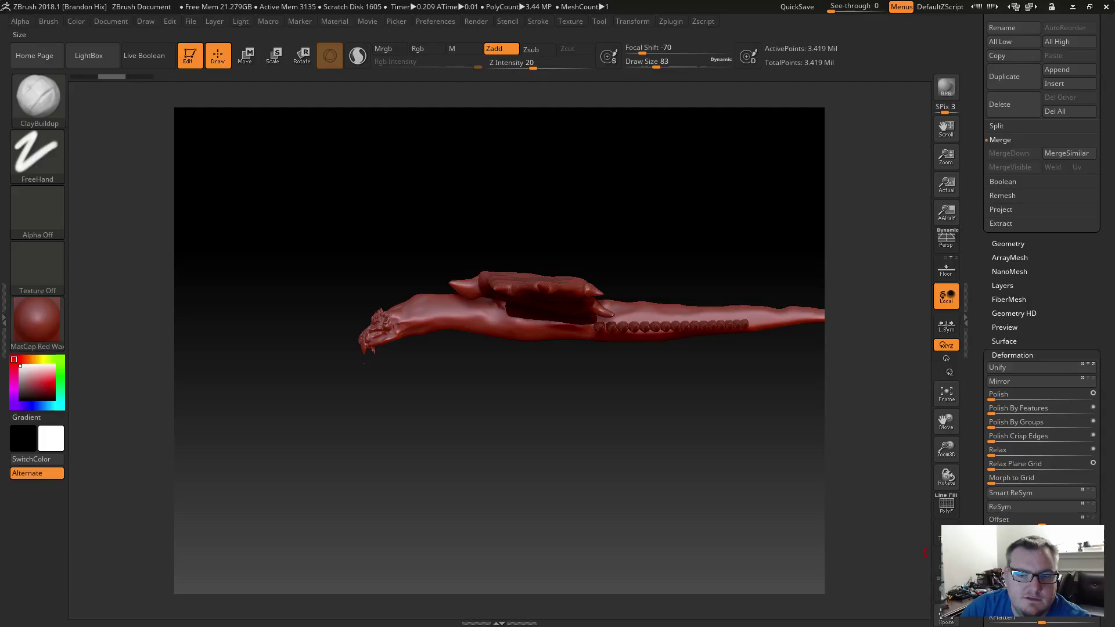
left_click_drag(930, 553, 587, 611)
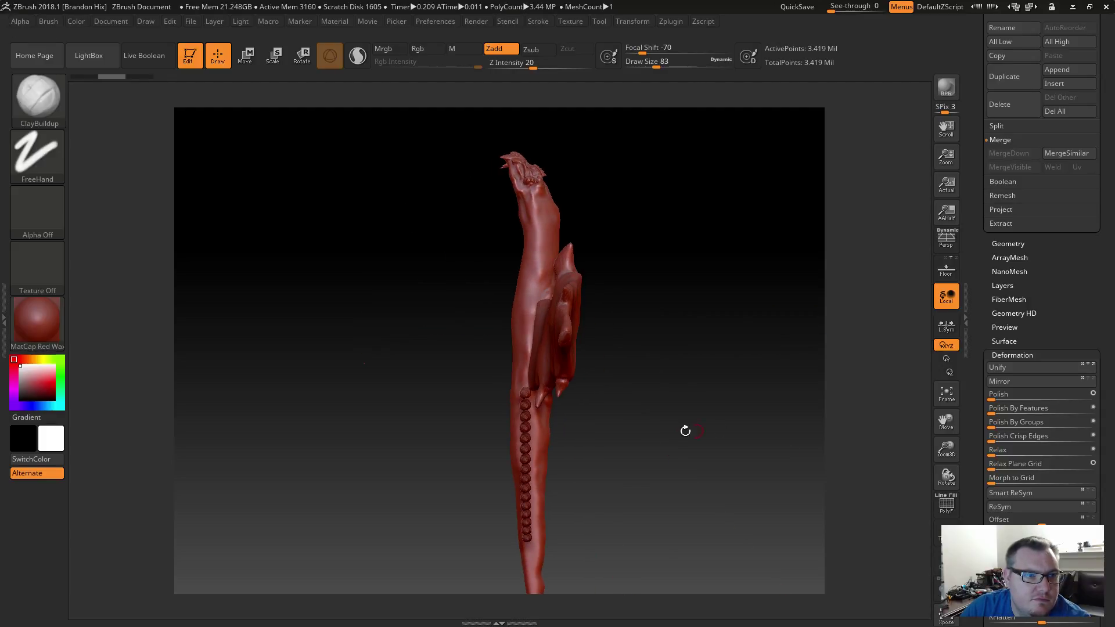
Try a topological mask over the upper body from mid-torso up and clear it again.
left_click_drag(344, 423, 523, 449)
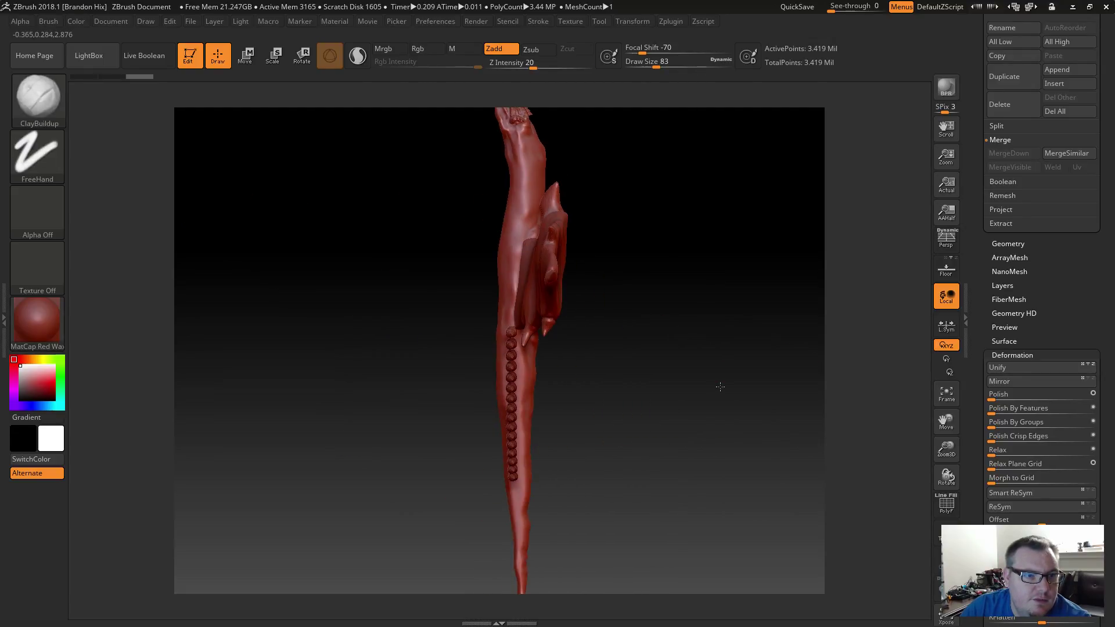
left_click_drag(721, 389, 687, 386)
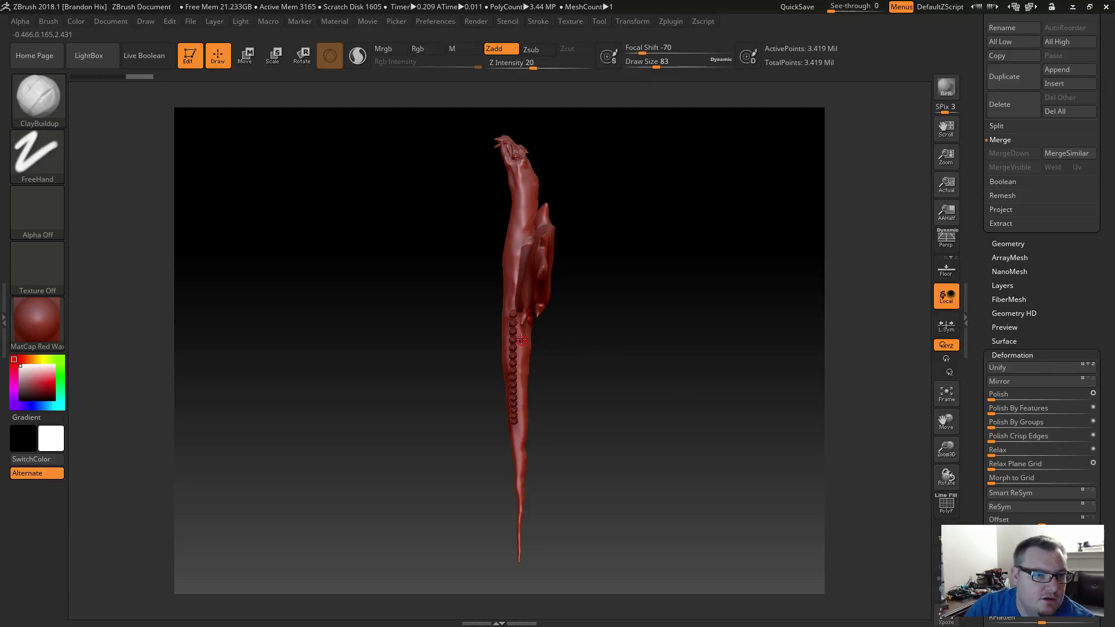
key("w")
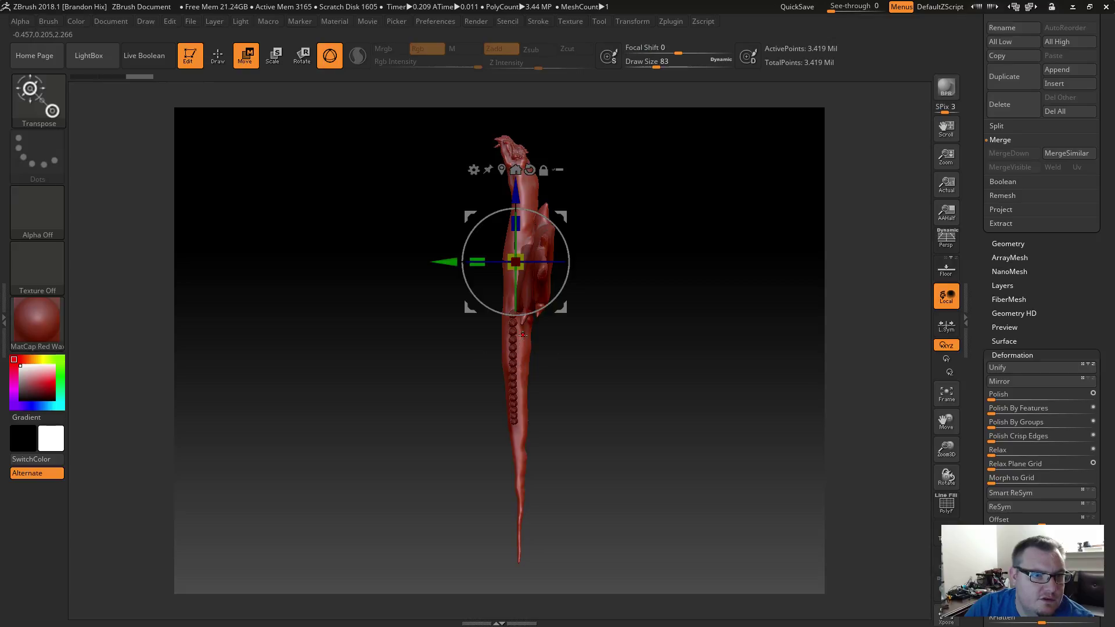
left_click_drag(522, 336, 683, 408, "ctrl")
scroll(964, 247, "up", 8)
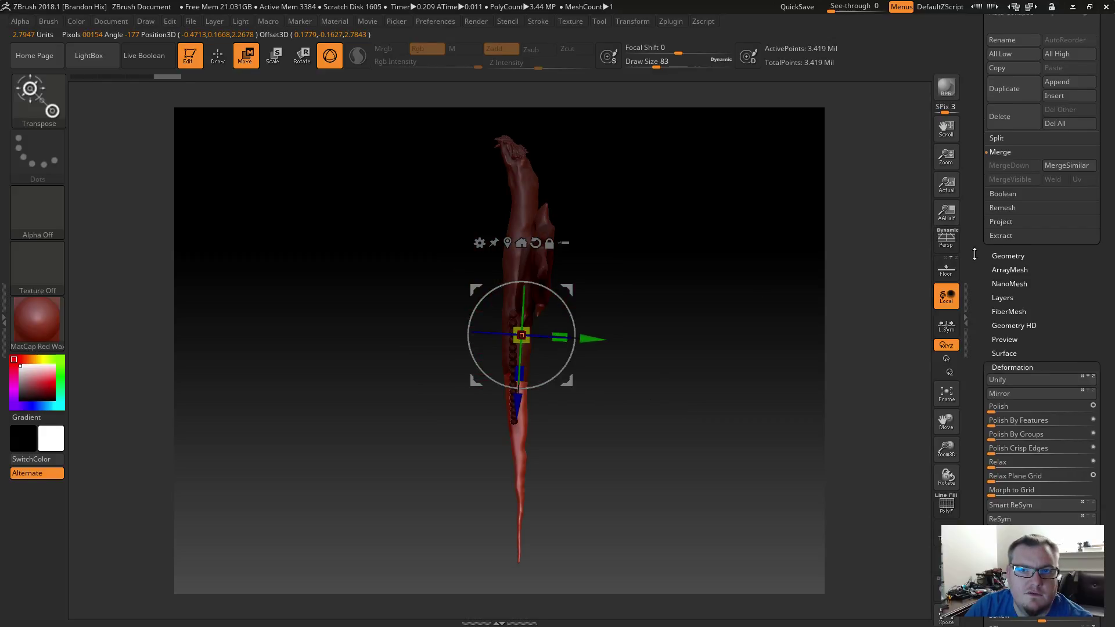
scroll(975, 338, "up", 4)
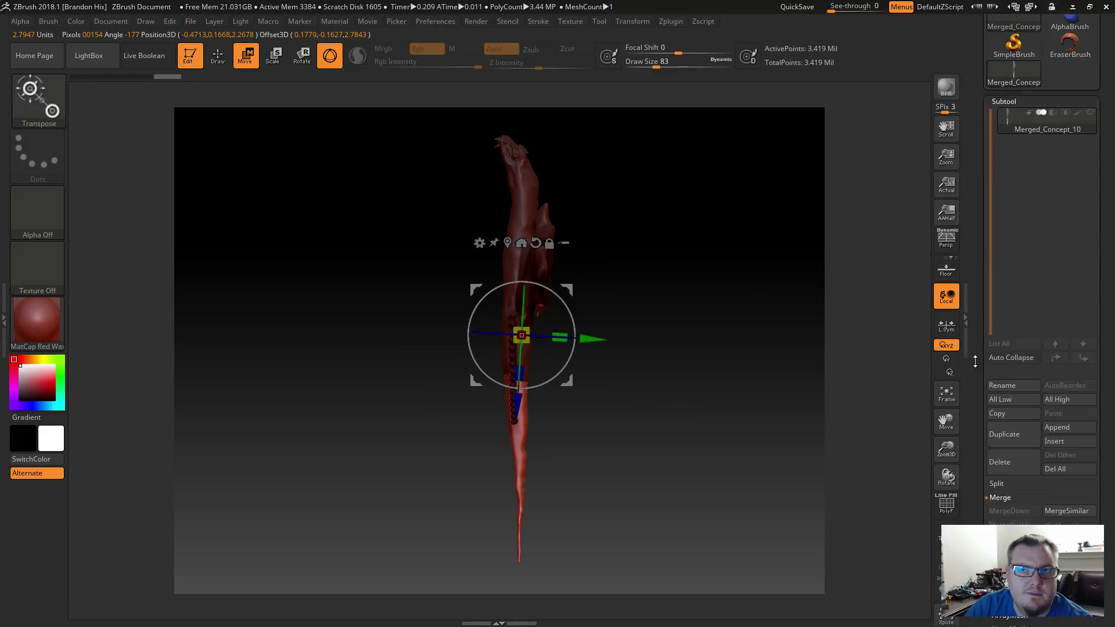
key("ctrl")
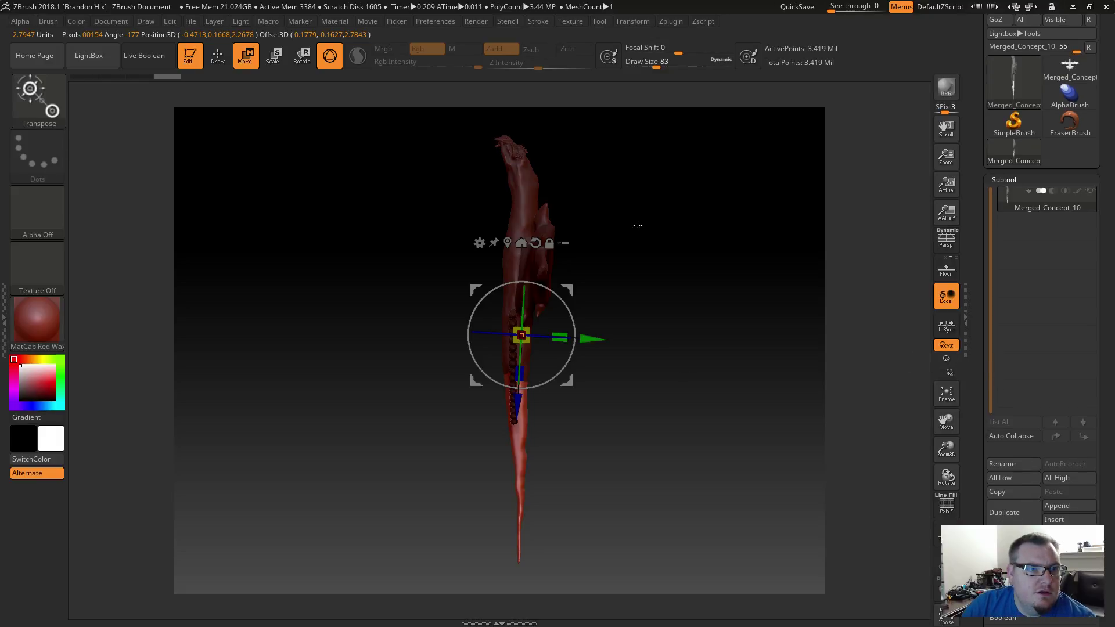
left_click(772, 346, "ctrl")
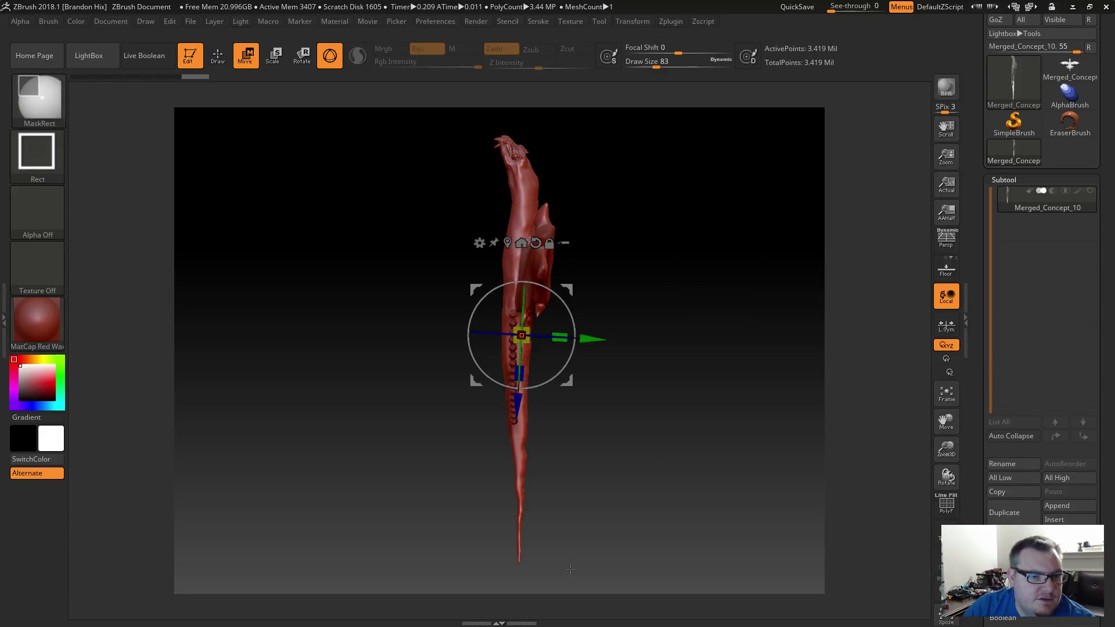
Mask the lower body and tail with a rectangular mask in the side view, from just below the mid-torso.
left_click_drag(570, 574, 390, 382, "ctrl")
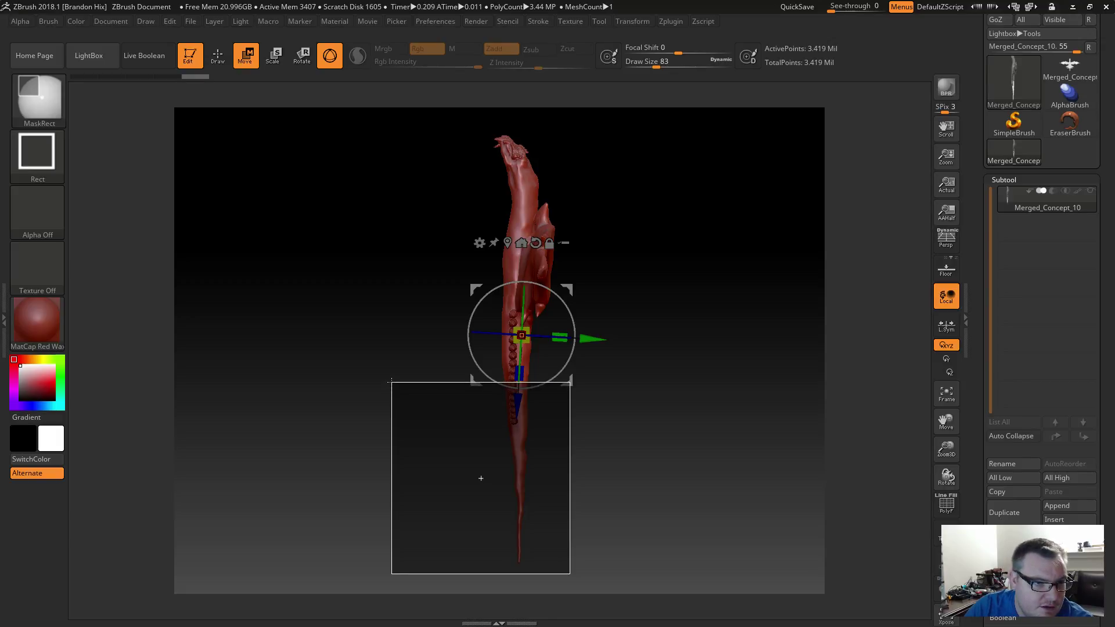
left_click_drag(391, 381, 391, 381, "ctrl")
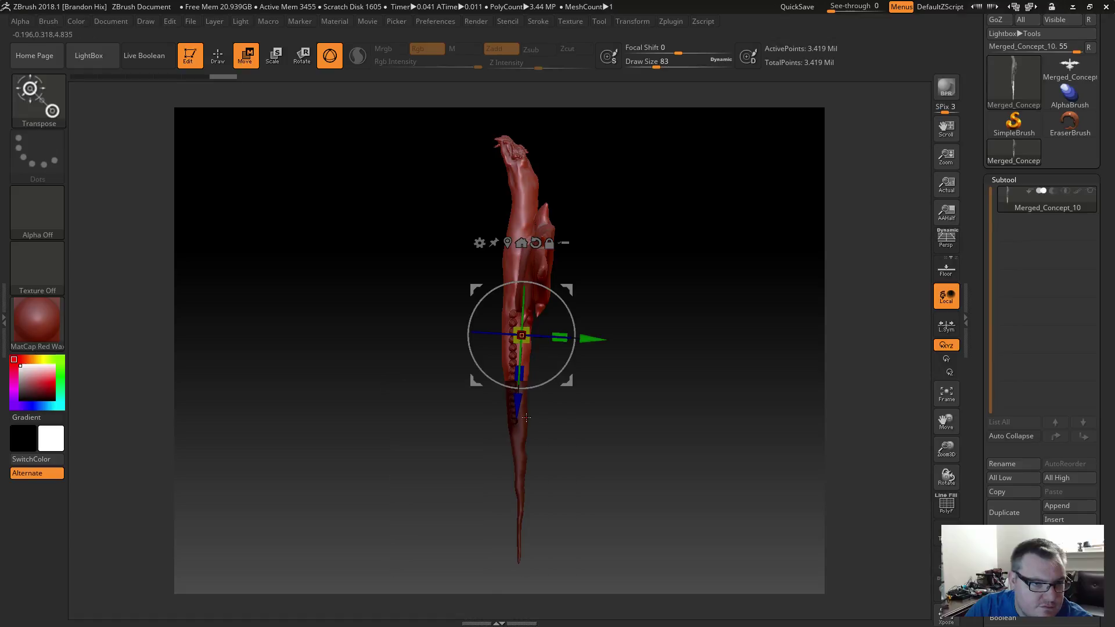
left_click(522, 438, "ctrl")
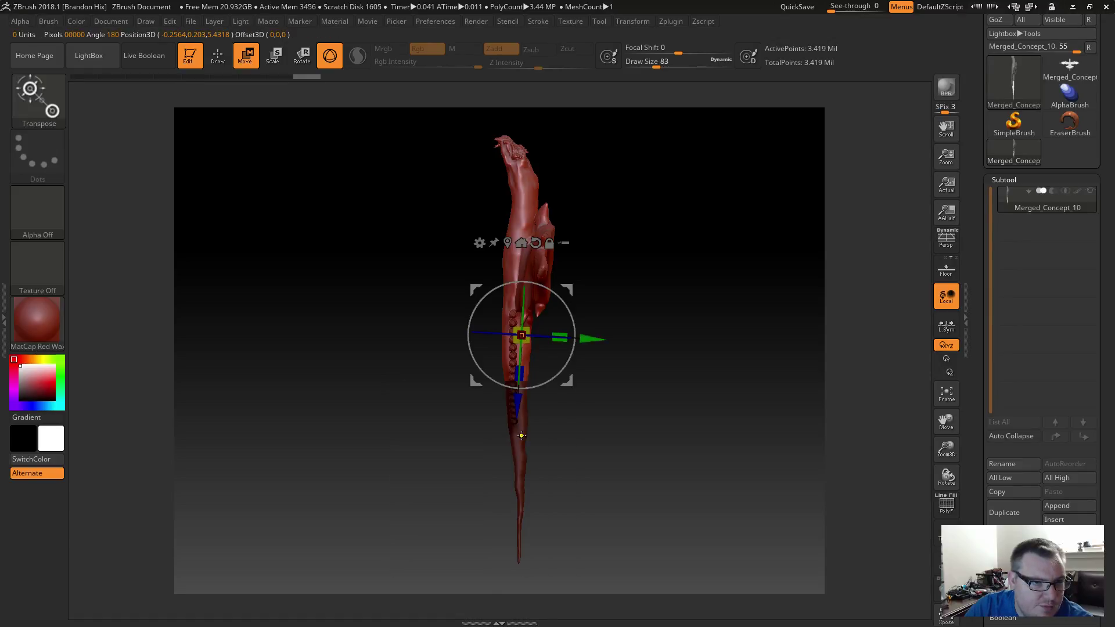
left_click(521, 437, "ctrl")
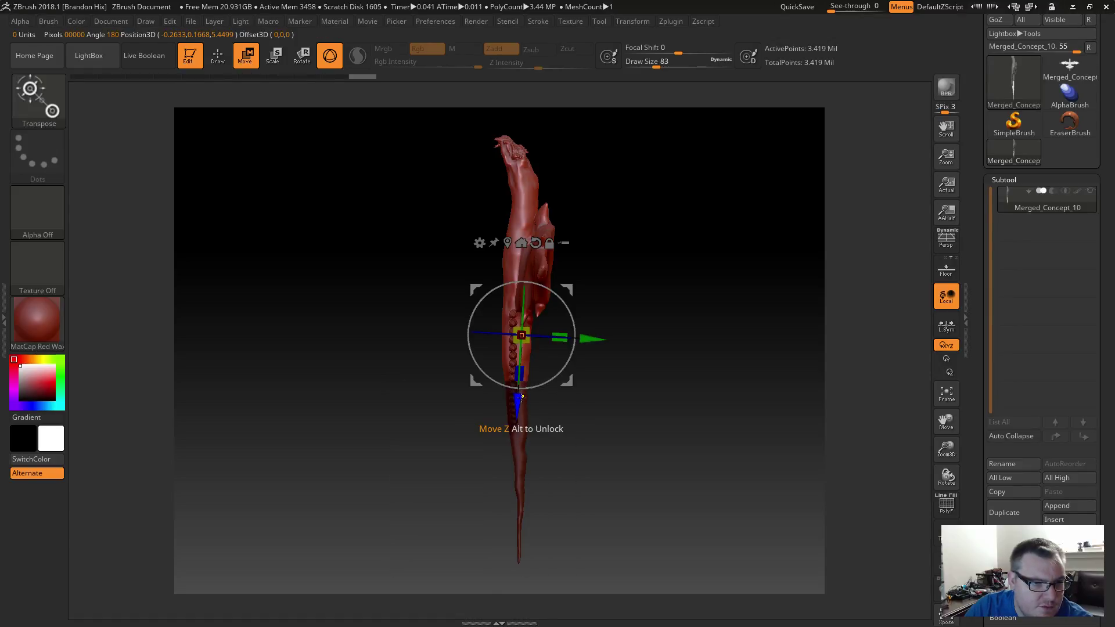
Soften the mask's edge across the lower body by blurring it.
key("q")
key("ctrl")
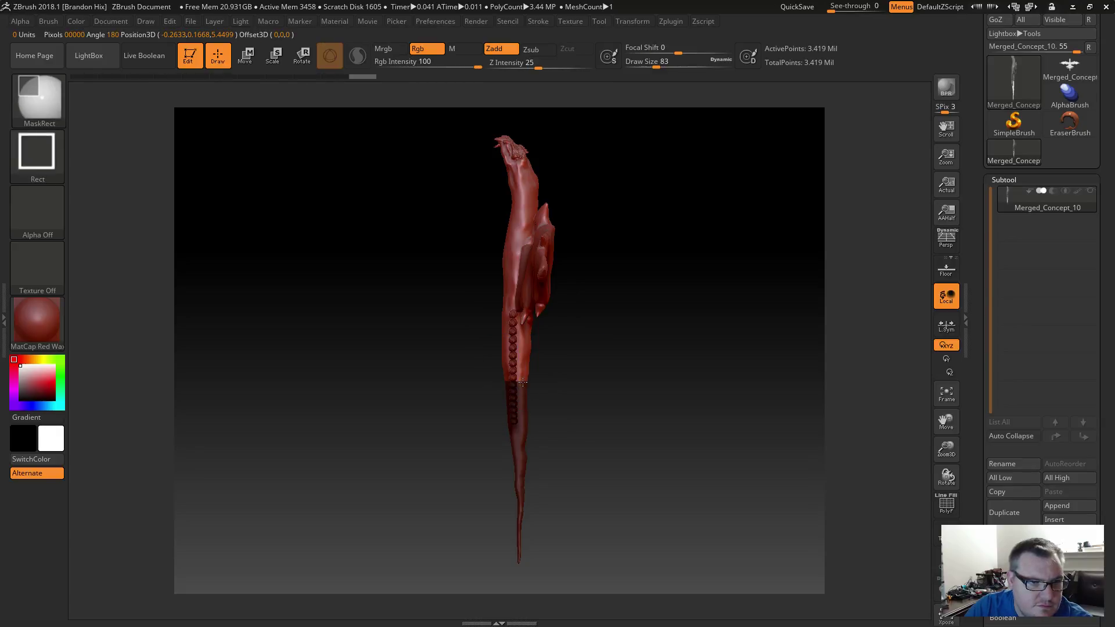
left_click(523, 382, "ctrl")
left_click(523, 382, "ctrl")
left_click_drag(585, 402, 682, 513, "alt")
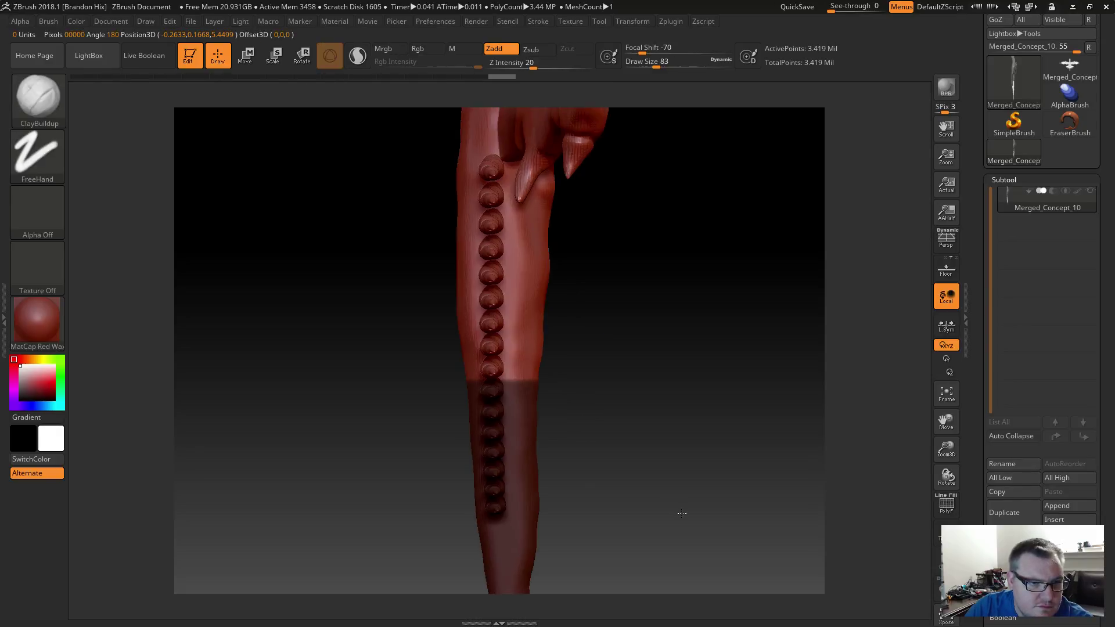
left_click(520, 385, "ctrl+shift")
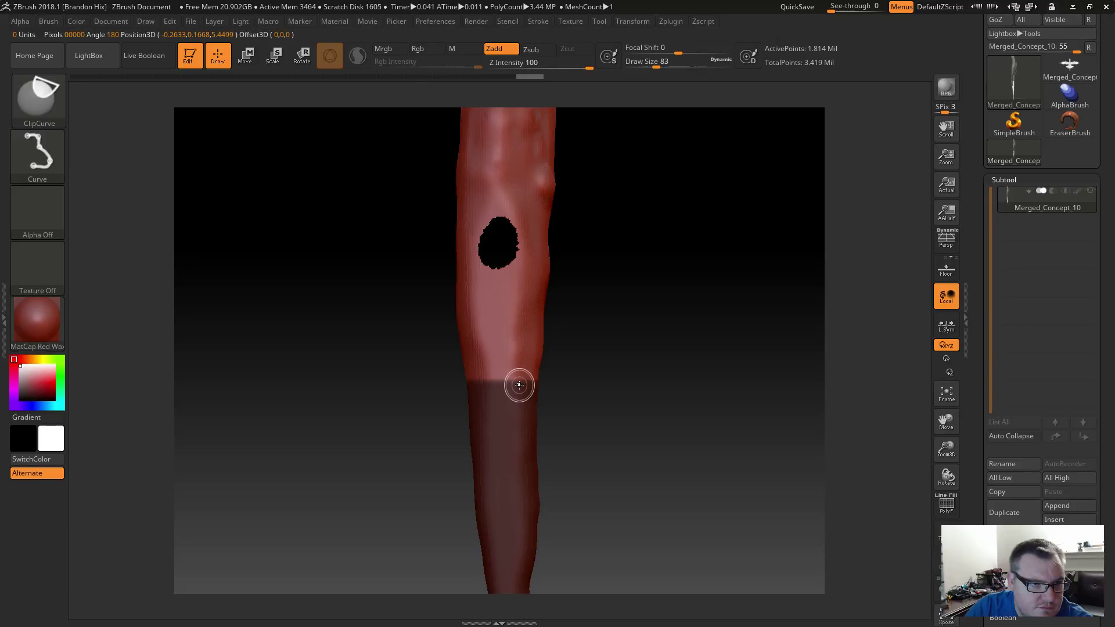
left_click(519, 386, "ctrl+shift")
left_click(520, 384, "ctrl+shift")
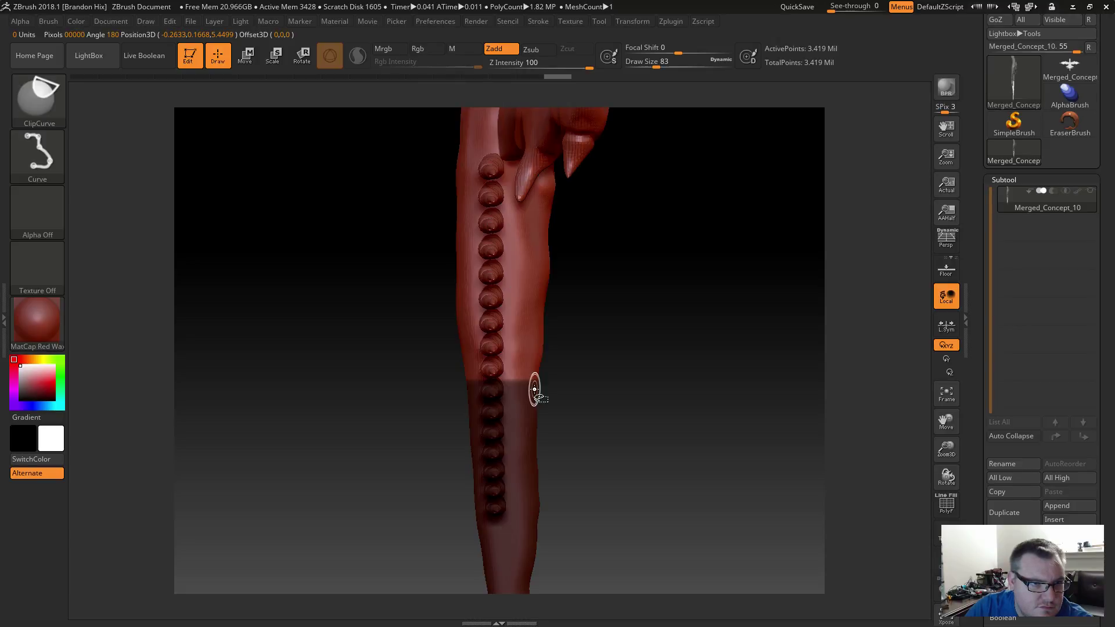
Sharpen the mask's edge across the lower body.
key("ctrl")
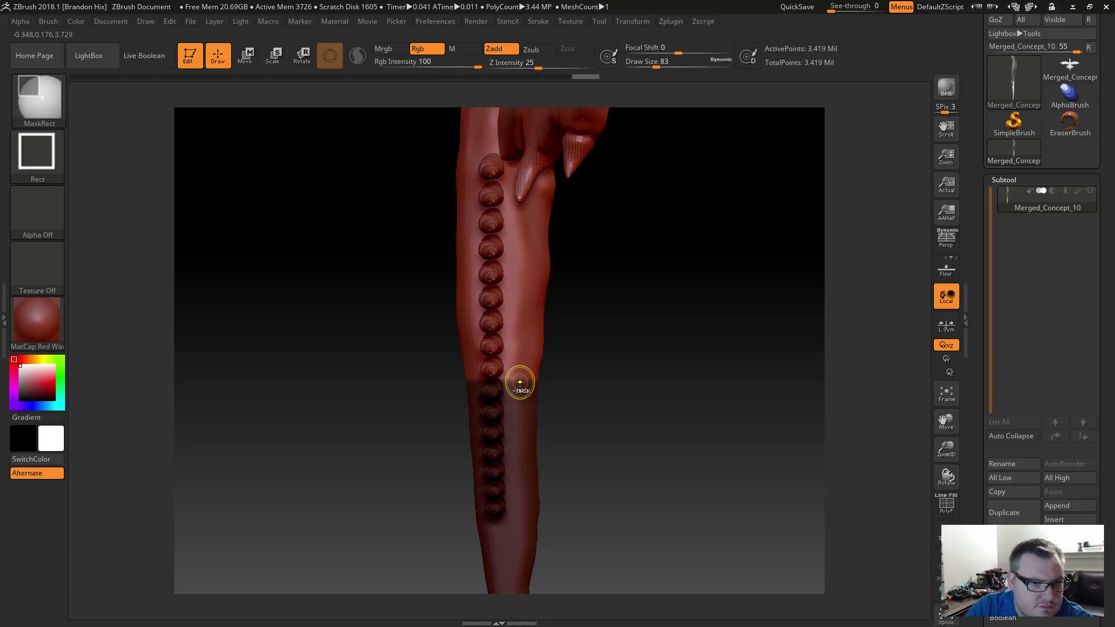
left_click(520, 382, "ctrl+alt")
left_click(520, 382, "ctrl+alt")
left_click(520, 383, "ctrl+alt")
left_click(519, 382, "ctrl+alt")
left_click(520, 382, "ctrl+alt")
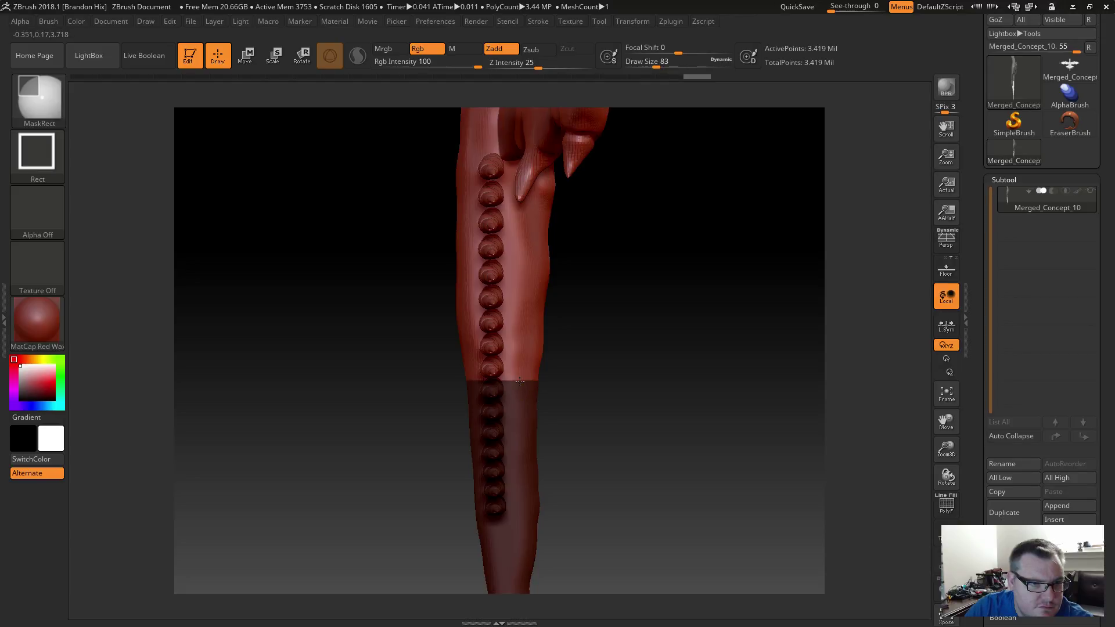
Blur the sharpened mask edge repeatedly to get a soft transition between the upper and lower body.
left_click(520, 382, "ctrl")
left_click(521, 382, "ctrl")
left_click(523, 384, "ctrl")
left_click(525, 387, "ctrl")
left_click(525, 387, "ctrl")
left_click(525, 388, "ctrl")
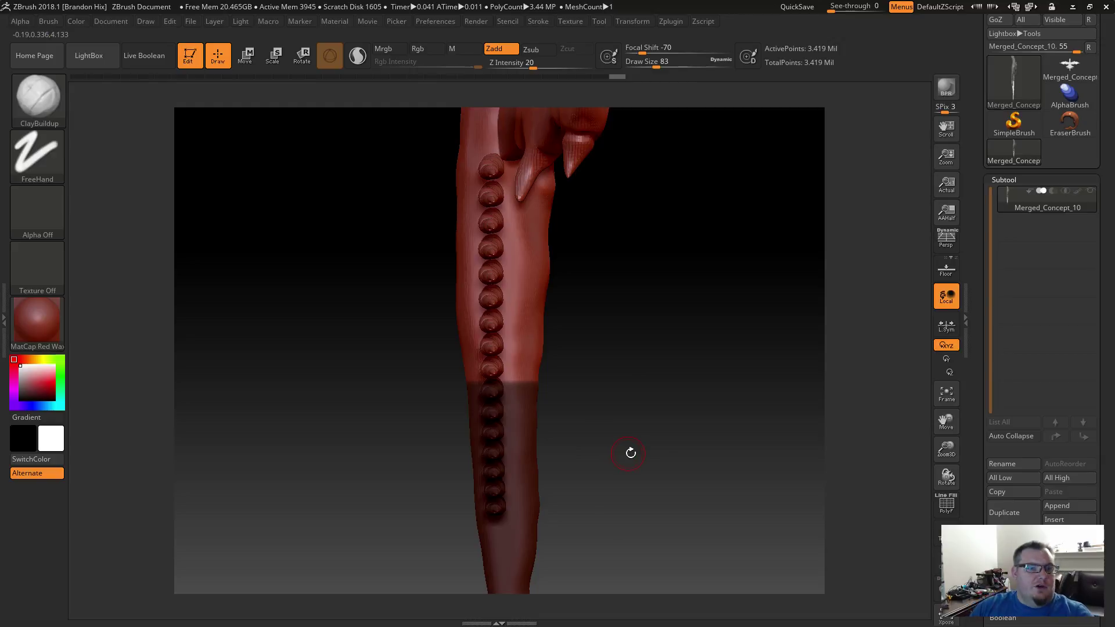
Place the rotation pivot at the mask boundary and bend the lower body and tail backward toward the wing side.
mouse_move(630, 451)
left_mouse_down()
mouse_move(604, 434)
mouse_move(596, 334)
left_mouse_up()
key("w")
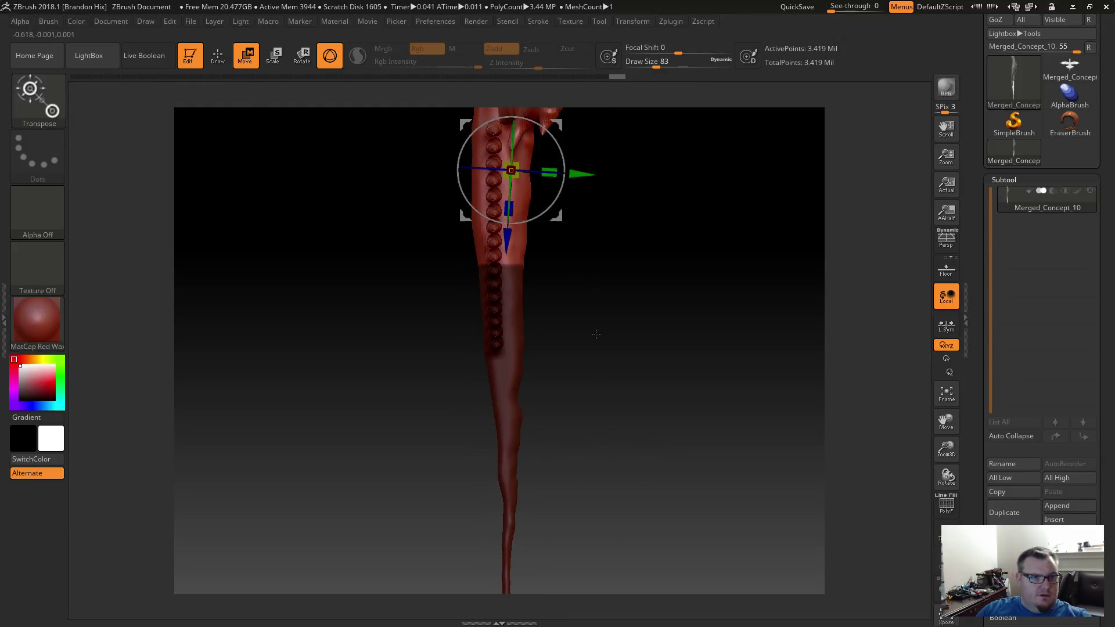
left_click_drag(605, 388, 603, 332)
key("e")
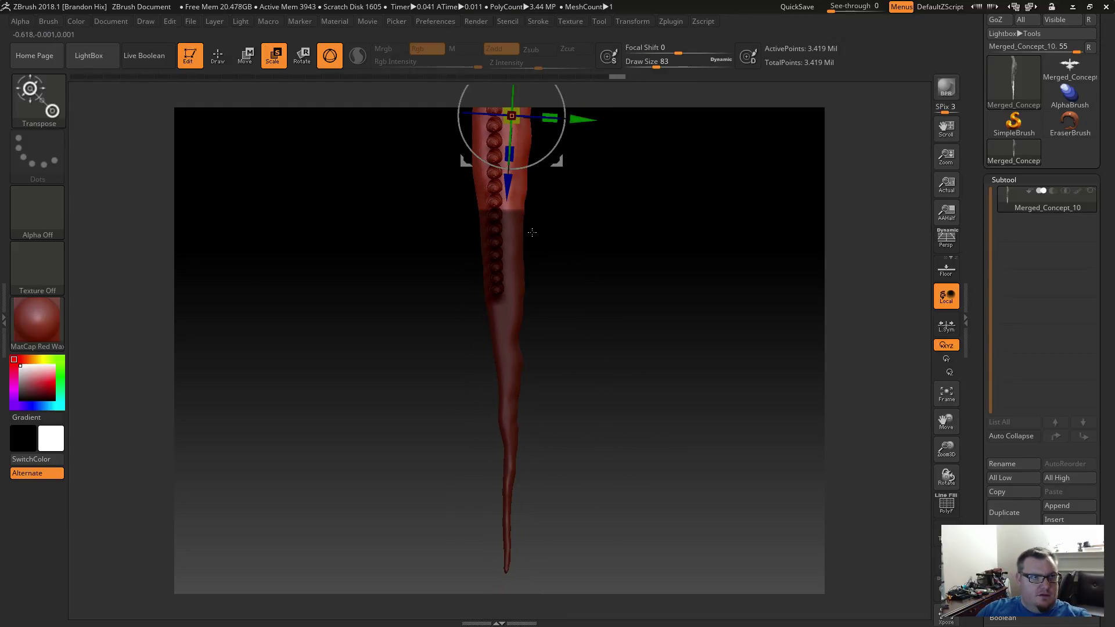
key("r")
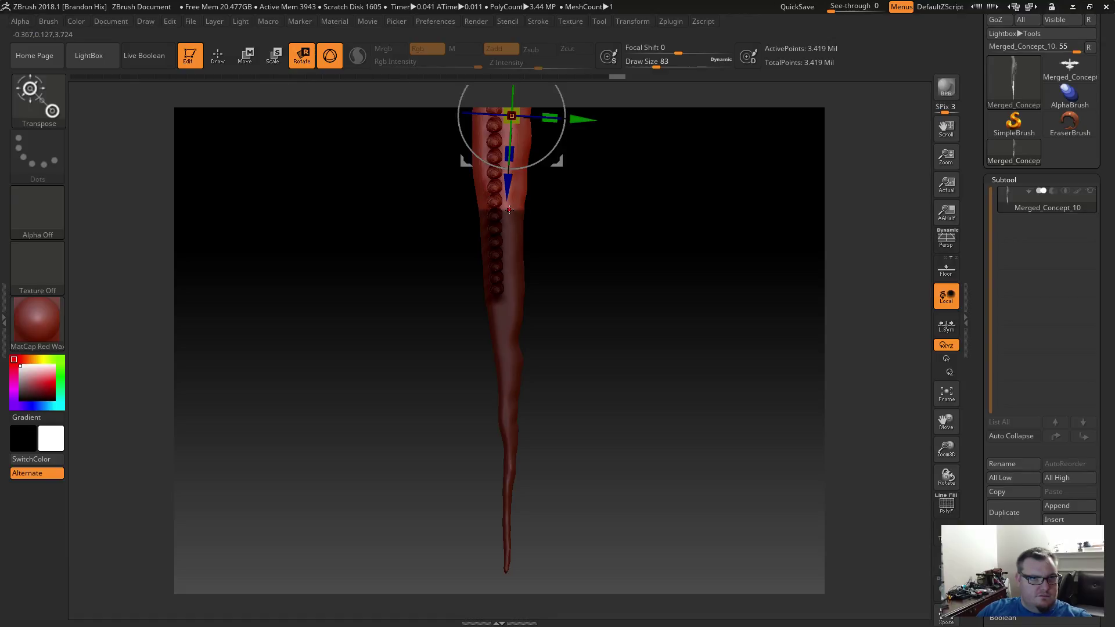
left_click_drag(510, 210, 471, 210)
key("y")
left_click(507, 212)
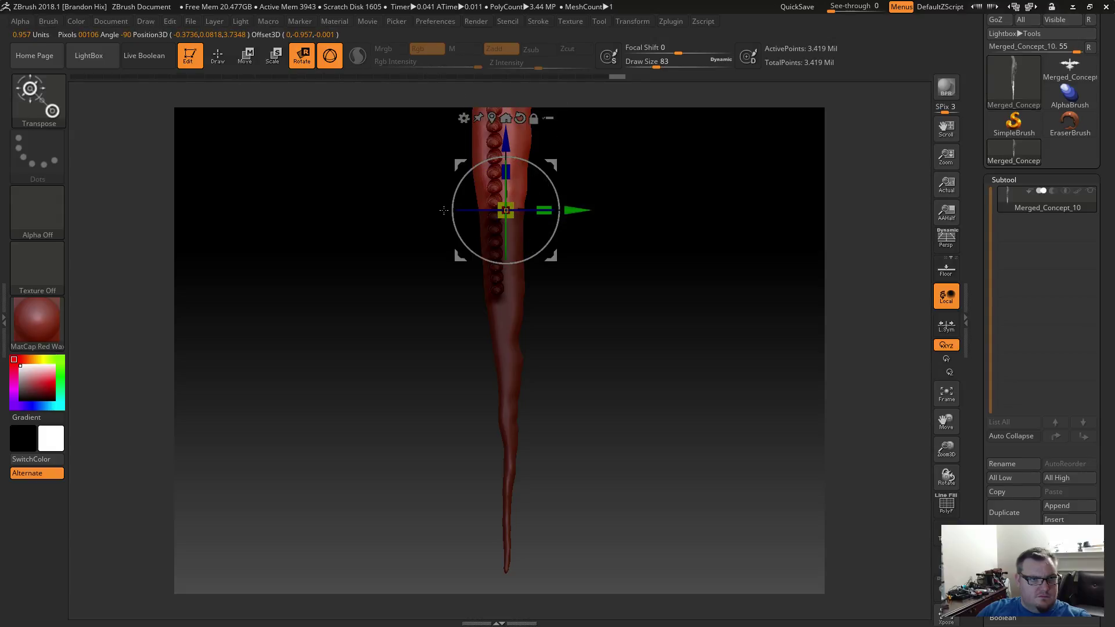
left_click_drag(519, 260, 555, 257)
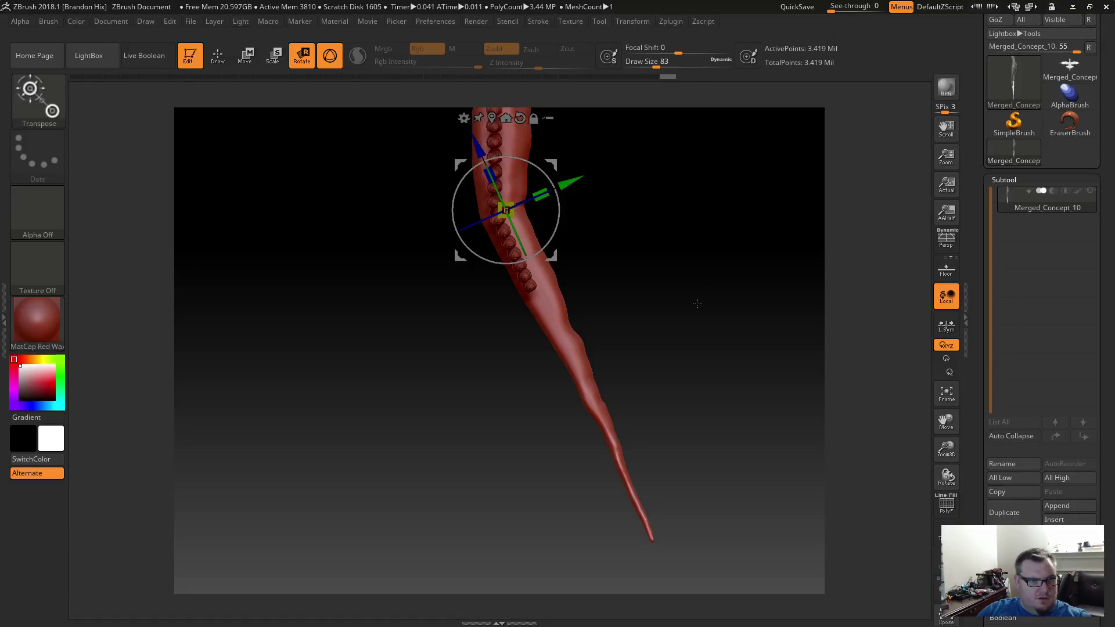
Switch the masking brush to MaskLasso and mask the tail from just below the bend to its tip.
key("ctrl")
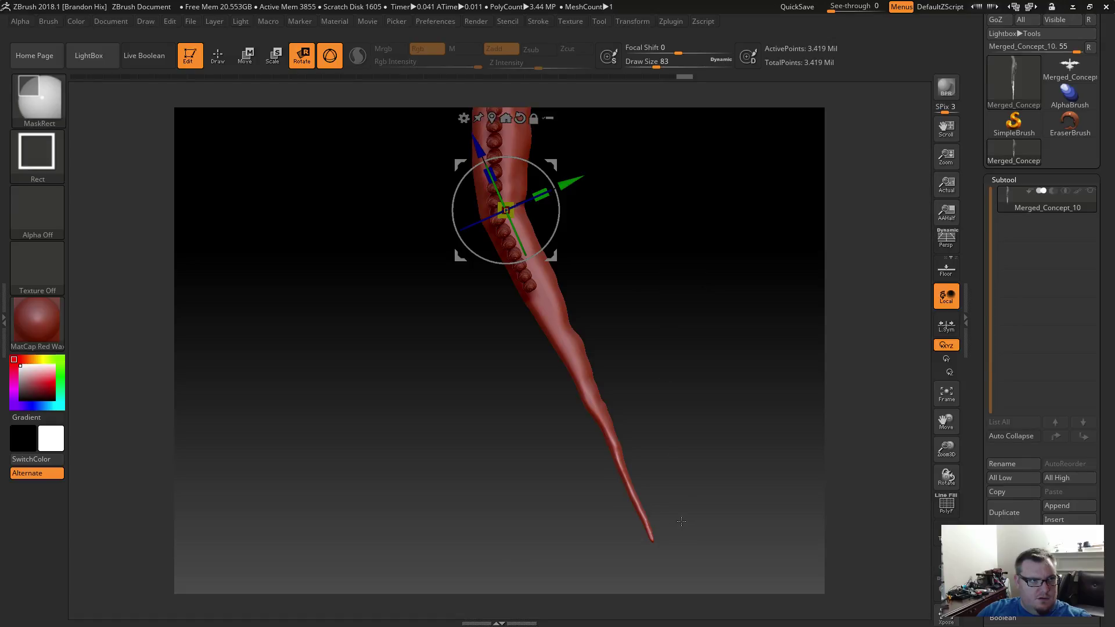
left_click(38, 99)
left_click(279, 165)
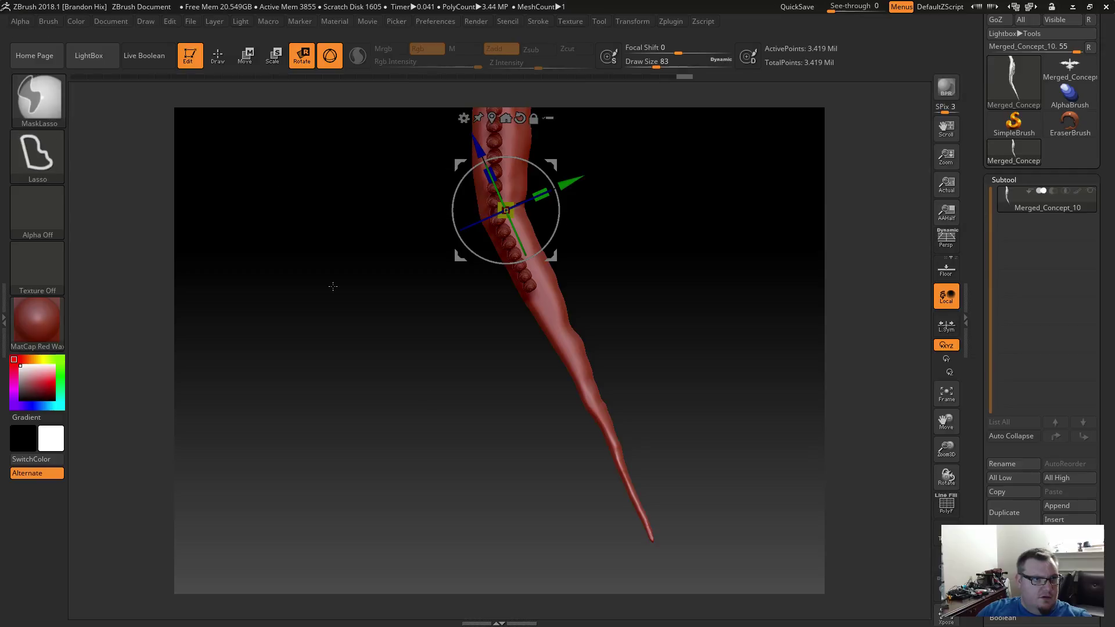
mouse_move(712, 579)
left_mouse_down("ctrl")
mouse_move(620, 298)
mouse_move(560, 222)
mouse_move(506, 228)
mouse_move(440, 372)
mouse_move(712, 578)
left_mouse_up("ctrl")
left_click(552, 294, "ctrl")
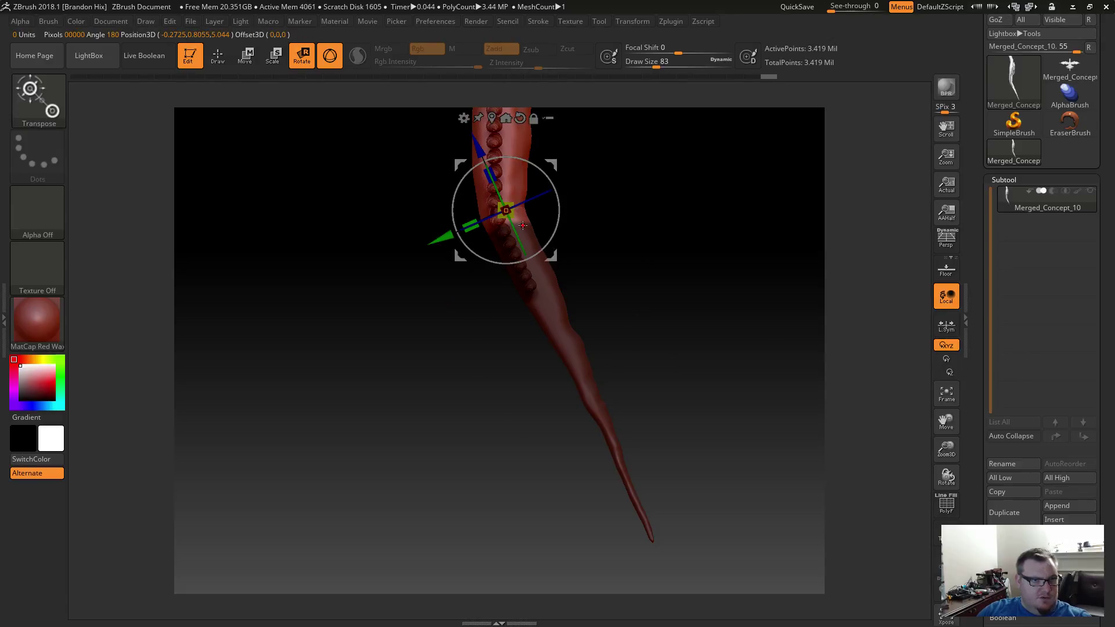
left_click_drag(521, 223, 521, 230)
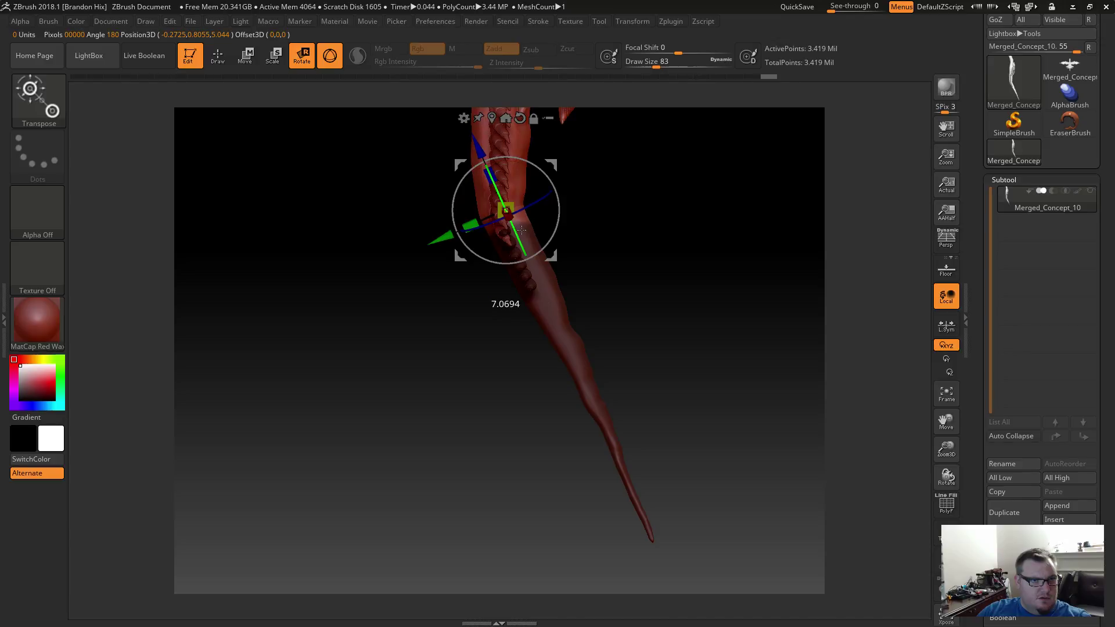
key("super")
left_click(607, 129)
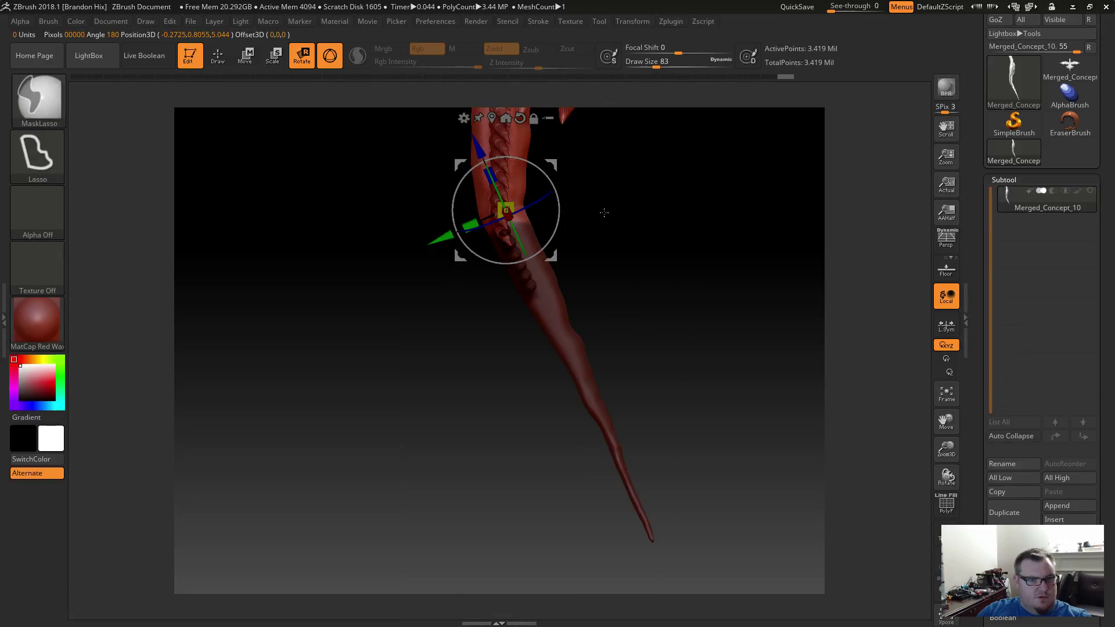
key("ctrl+z")
Reposition the pivot at the bend and rotate the tail further backward, clearing the mask when done.
left_click(528, 227)
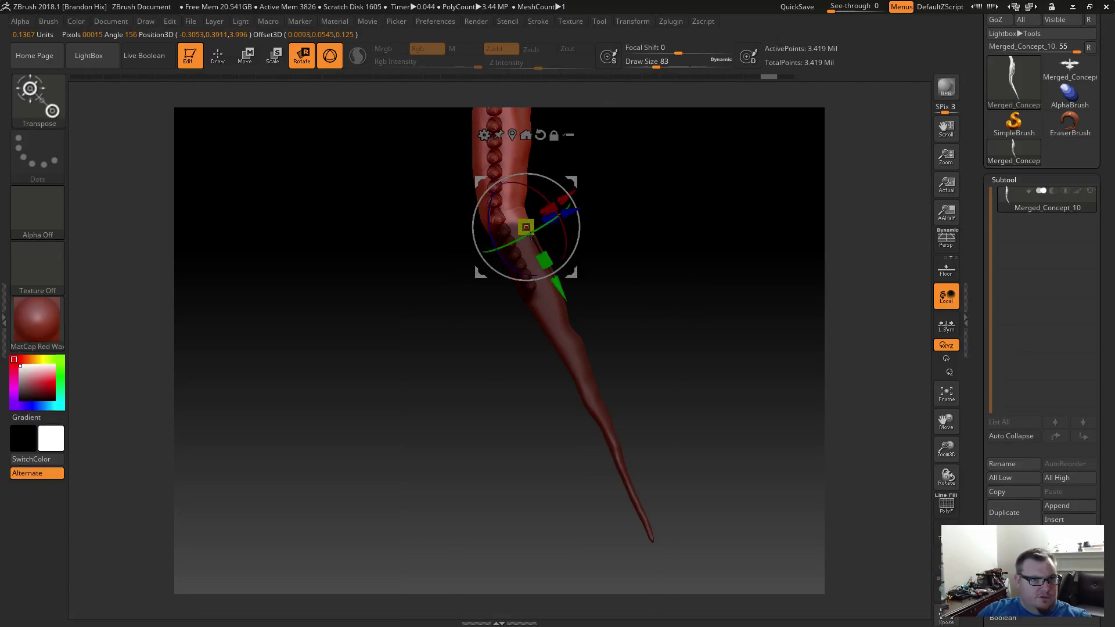
left_click(511, 222)
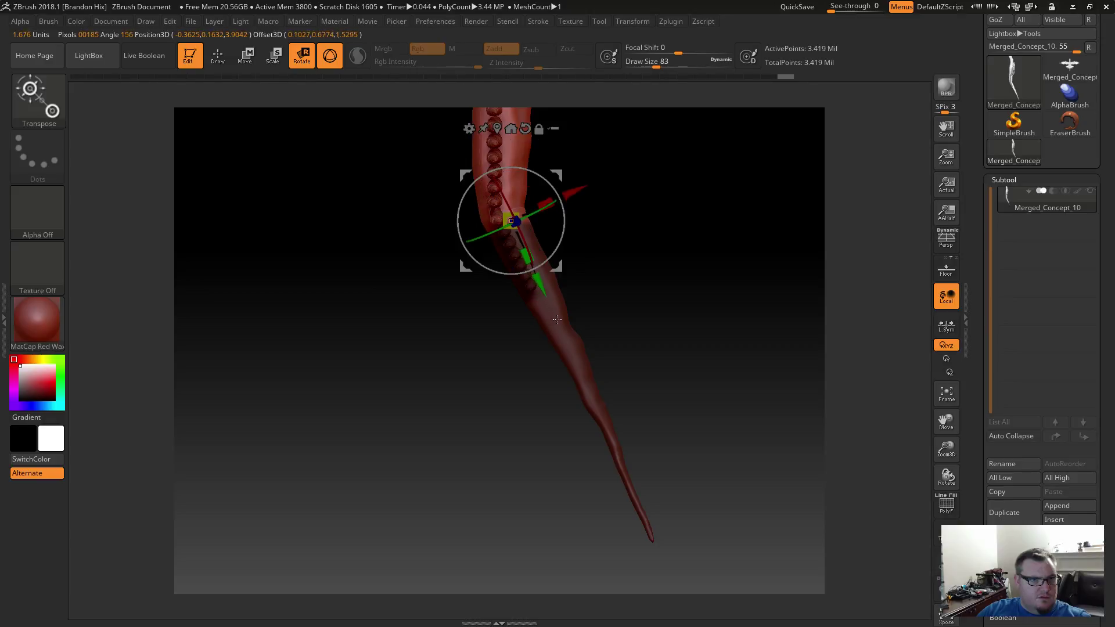
left_click_drag(555, 254, 564, 218)
left_click(656, 276, "ctrl")
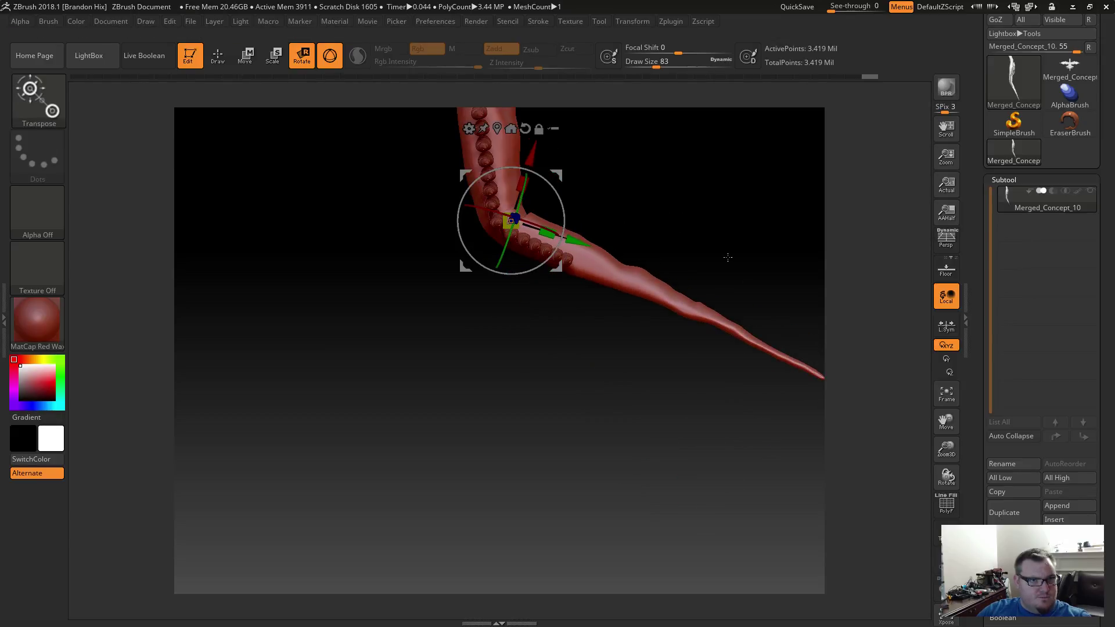
Lasso-mask the whole tail from the sharpened bend to its tip in the side view.
left_click_drag(734, 225, 602, 235, "alt")
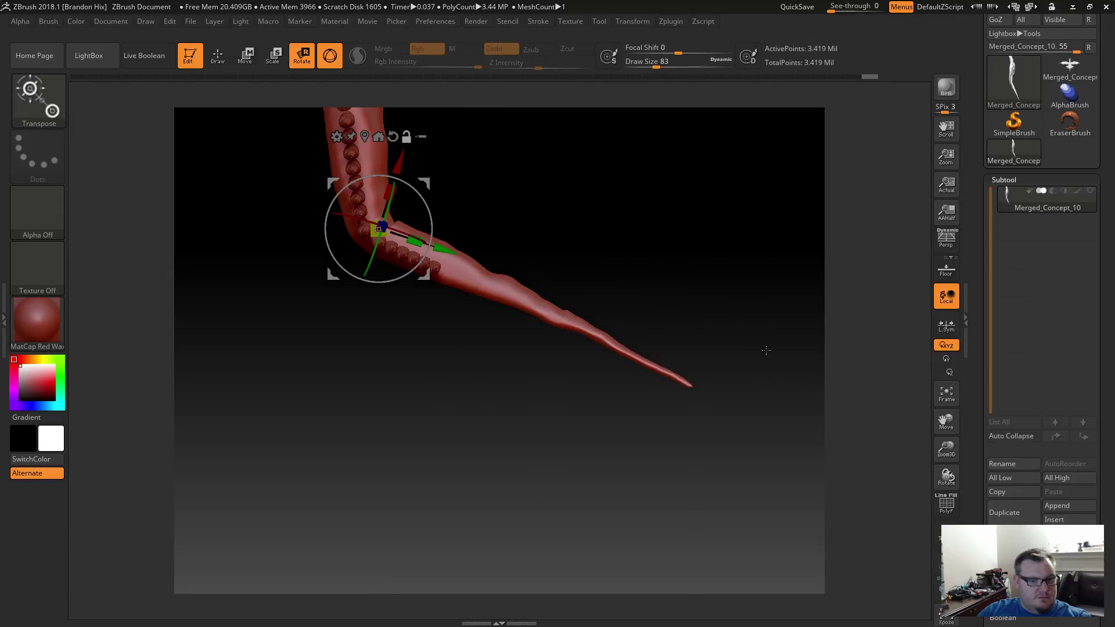
key("q")
mouse_move(740, 350)
left_mouse_down("ctrl")
mouse_move(623, 290)
mouse_move(442, 231)
mouse_move(384, 240)
left_mouse_up("ctrl")
left_click_drag(460, 418, 743, 456, "ctrl")
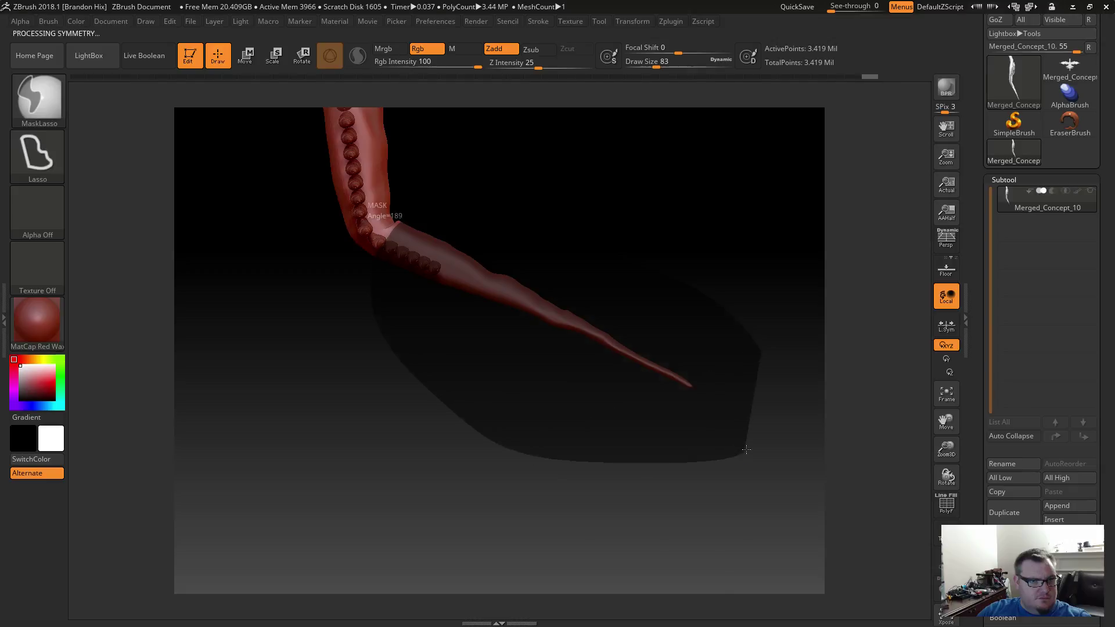
Invert the mask to protect the upper body and leave the tail beyond the bend unmasked.
mouse_move(455, 199)
left_mouse_down("alt")
mouse_move(455, 169)
mouse_move(416, 179)
left_mouse_up("alt")
key("ctrl")
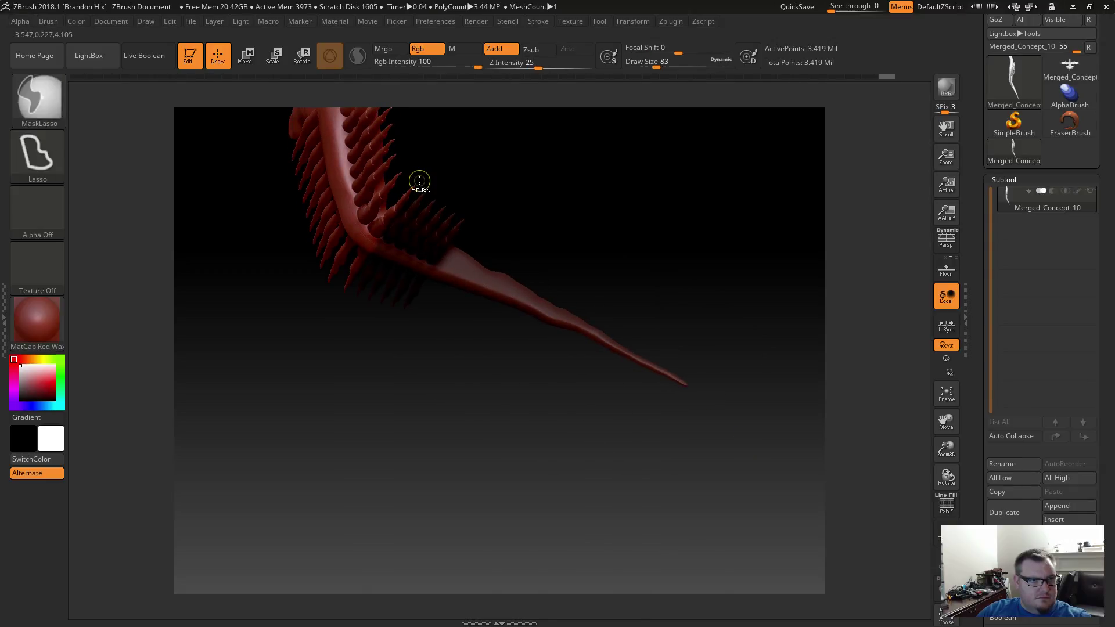
mouse_move(397, 212)
left_mouse_down("ctrl")
mouse_move(372, 239)
mouse_move(410, 130)
mouse_move(419, 175)
left_mouse_up("ctrl")
left_click_drag(518, 171, 574, 221)
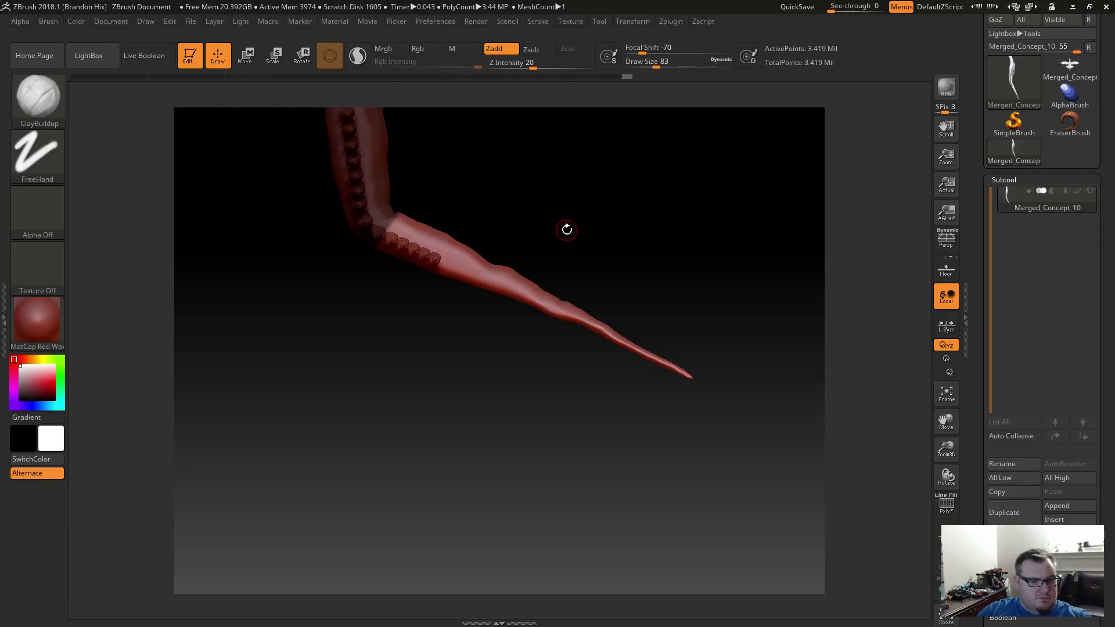
Place the Transpose pivot at the tail bend, rotate the unmasked tail upward about 19 degrees, and clear the mask.
key("w")
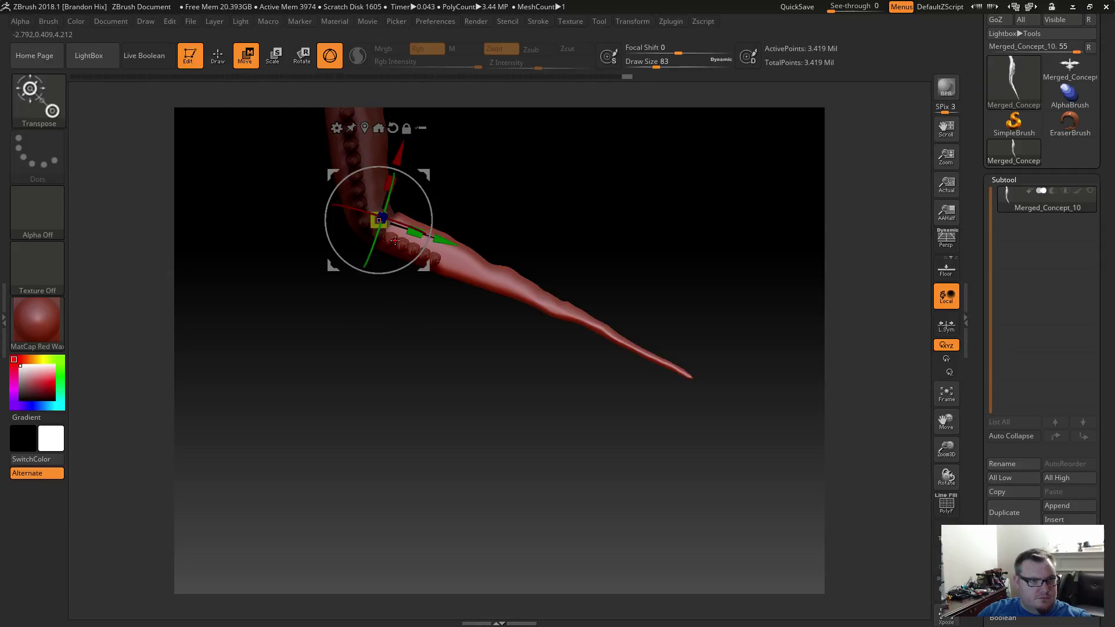
left_click_drag(391, 234, 550, 306, "alt")
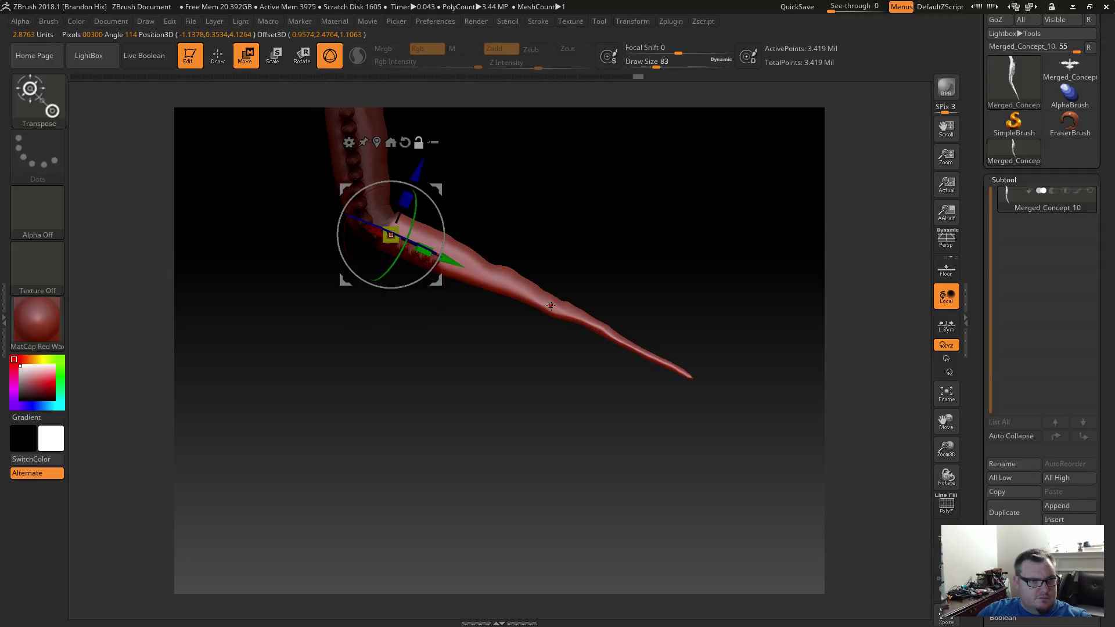
left_click_drag(444, 237, 439, 215)
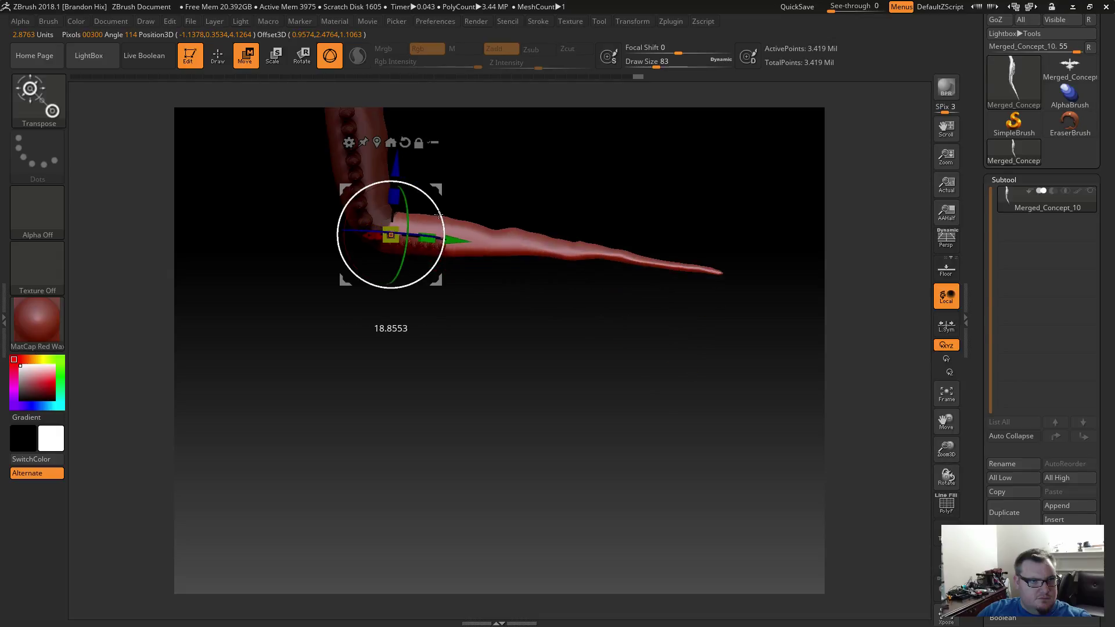
left_click_drag(552, 200, 580, 219, "ctrl")
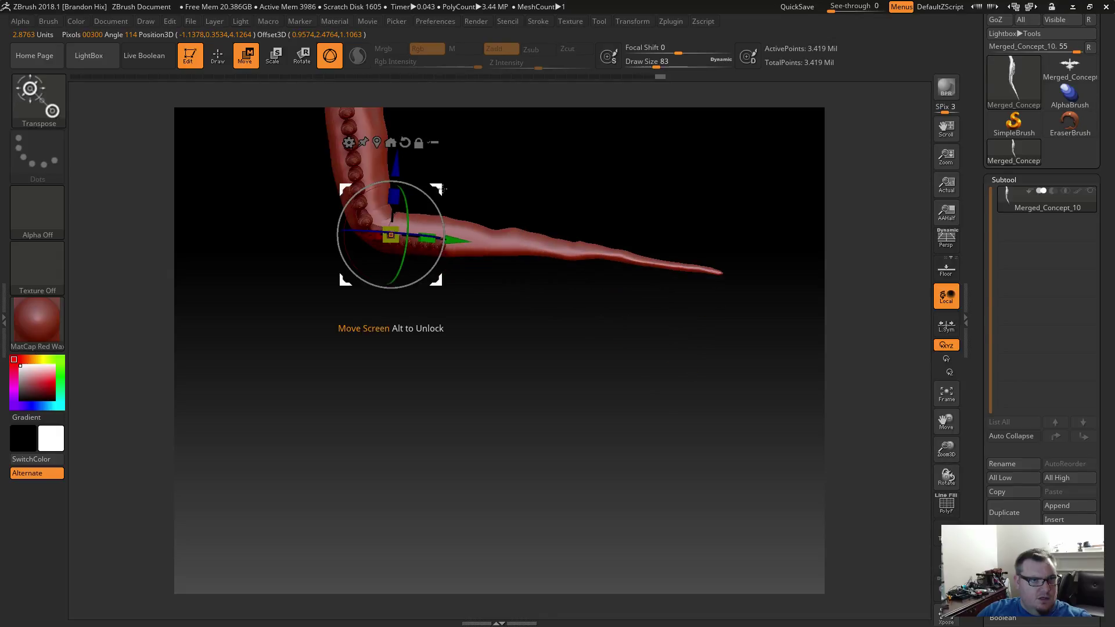
Lasso-mask the tail from the end of the leg row to its tip, clean the mask edge, and invert the mask.
key("q")
key("ctrl")
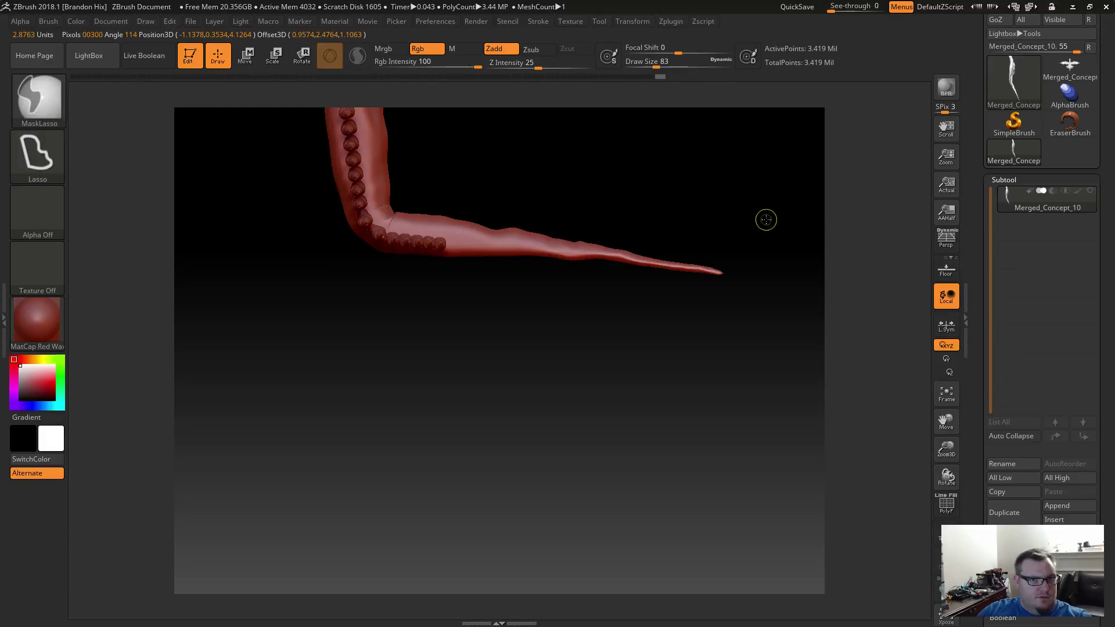
mouse_move(442, 237)
left_mouse_down("ctrl")
mouse_move(652, 330)
mouse_move(732, 298)
left_mouse_up("ctrl")
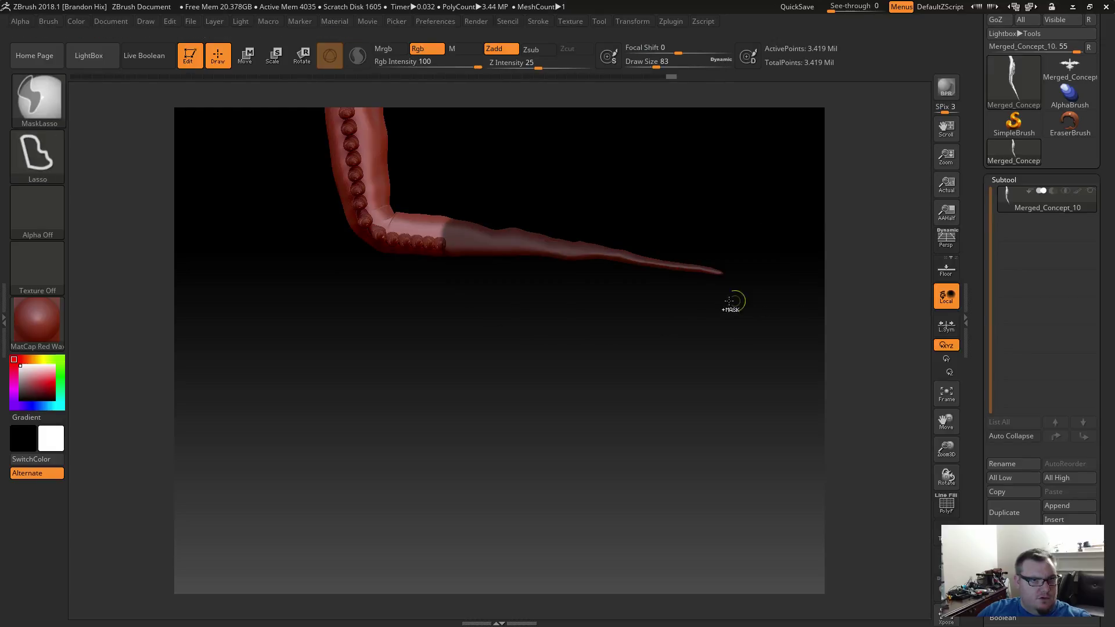
key("ctrl")
left_click_drag(445, 252, 410, 234, "ctrl+alt")
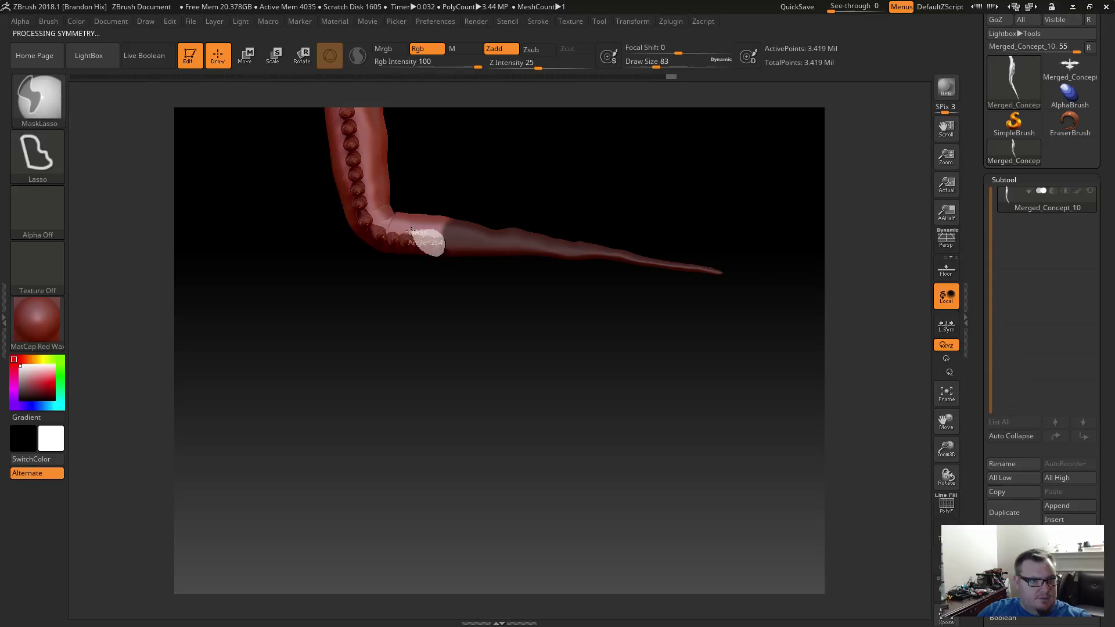
key("ctrl")
left_click(470, 309, "ctrl")
Move the pivot to the mask edge behind the last leg and rotate the tail end slightly upward.
key("w")
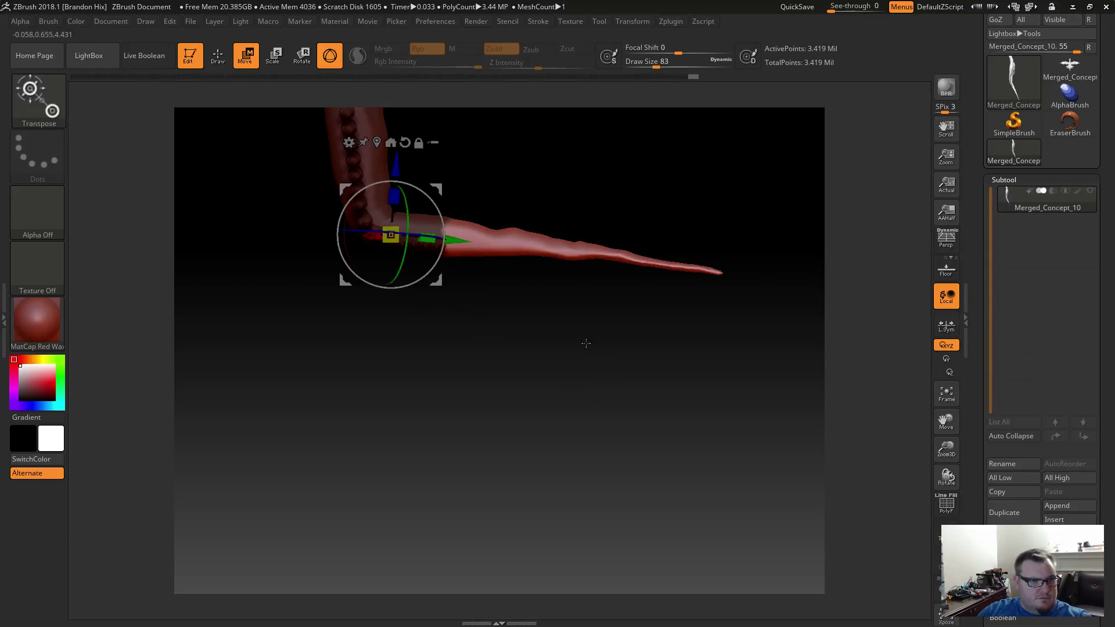
left_click(451, 223, "alt")
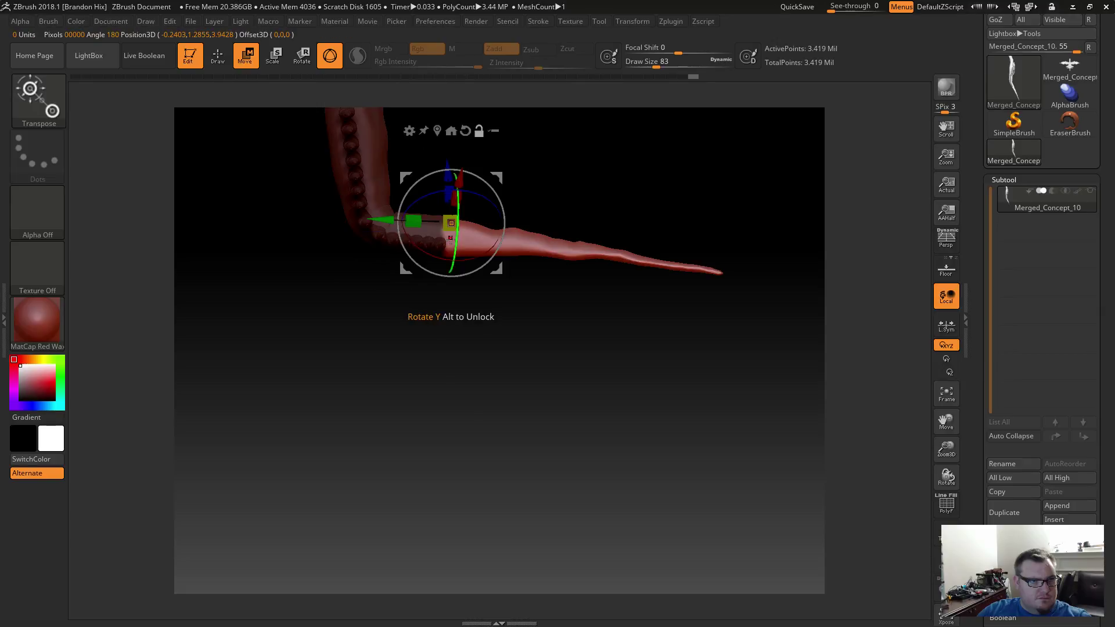
left_click_drag(492, 269, 486, 269)
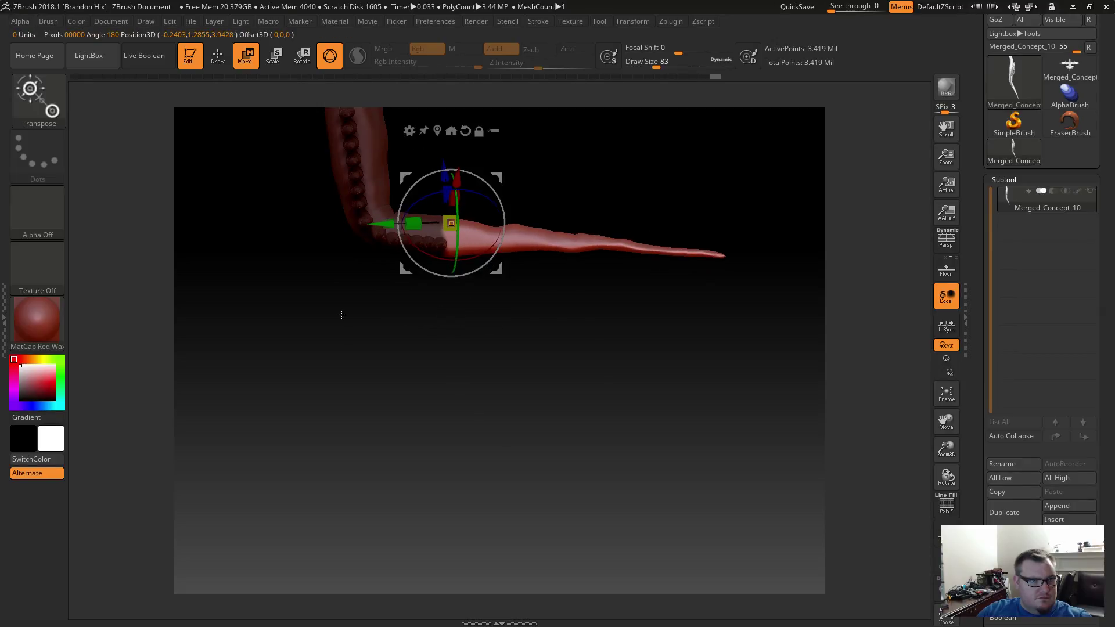
Clear the mask and lasso-mask the head, torso and wings down to the top of the leg row in the side view.
left_click_drag(341, 314, 427, 388)
left_click_drag(420, 305, 437, 387, "alt")
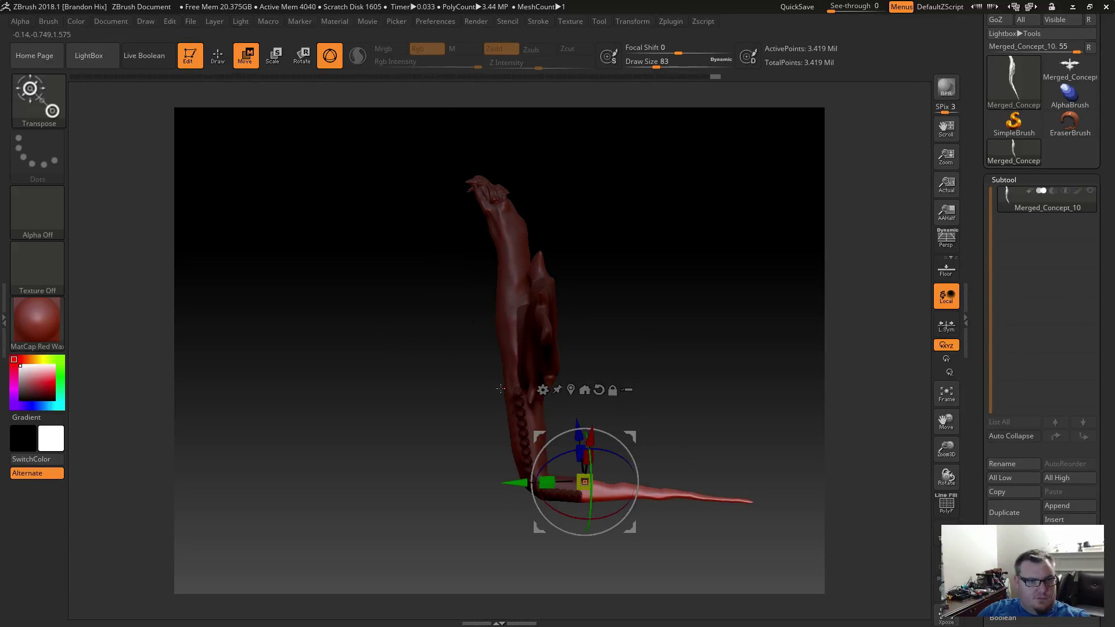
mouse_move(474, 388)
left_mouse_down("ctrl")
mouse_move(467, 159)
mouse_move(468, 387)
left_mouse_up("ctrl")
key("ctrl")
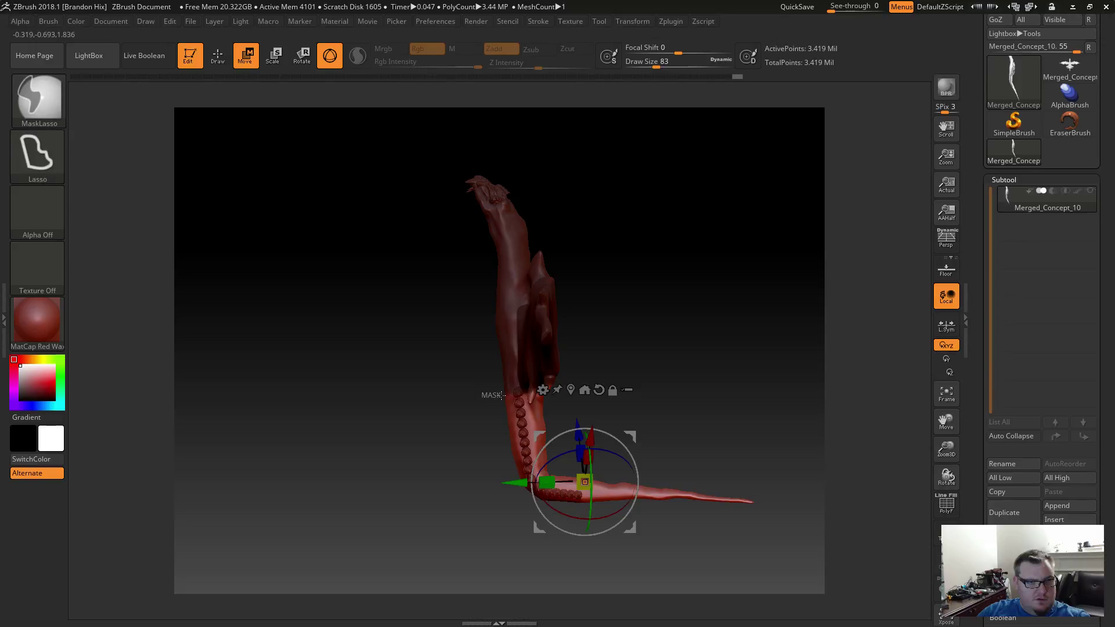
mouse_move(597, 398)
left_mouse_down("ctrl")
mouse_move(583, 176)
mouse_move(385, 215)
left_mouse_up("ctrl")
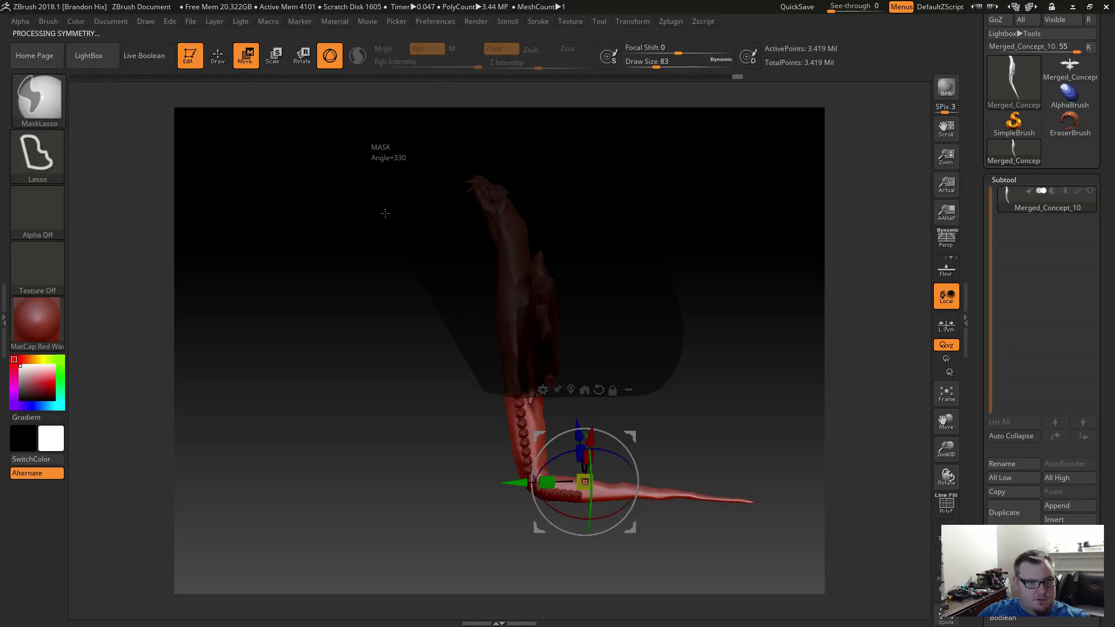
Extend the mask slightly below the wings in the front view and invert it to protect the legs and tail.
left_click_drag(660, 358, 693, 359)
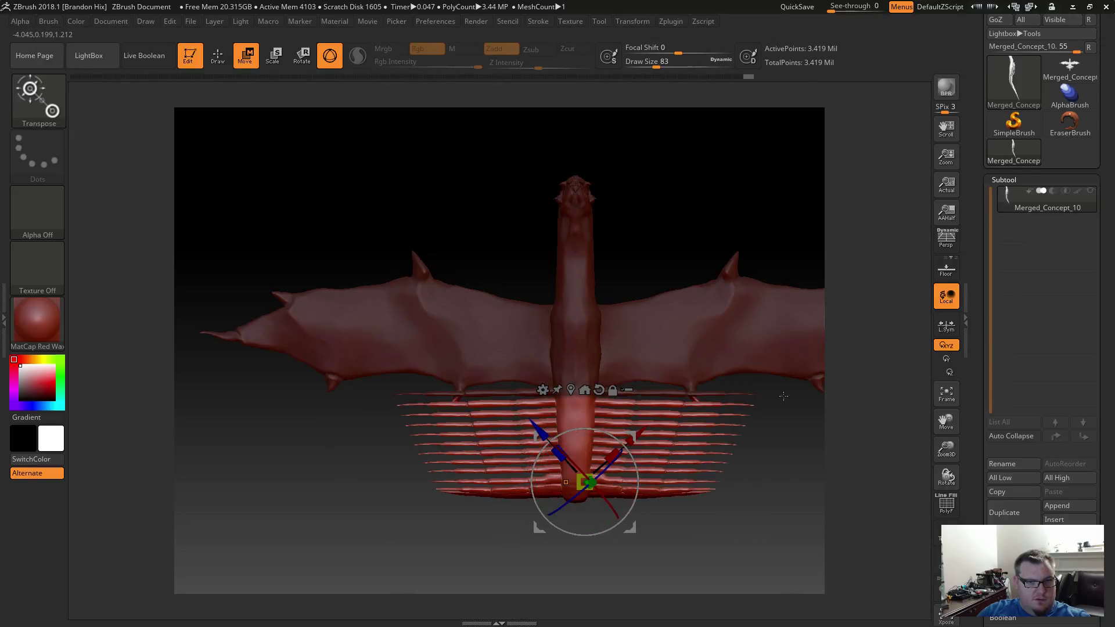
left_click_drag(784, 396, 625, 371, "alt")
left_click_drag(573, 340, 648, 390, "ctrl")
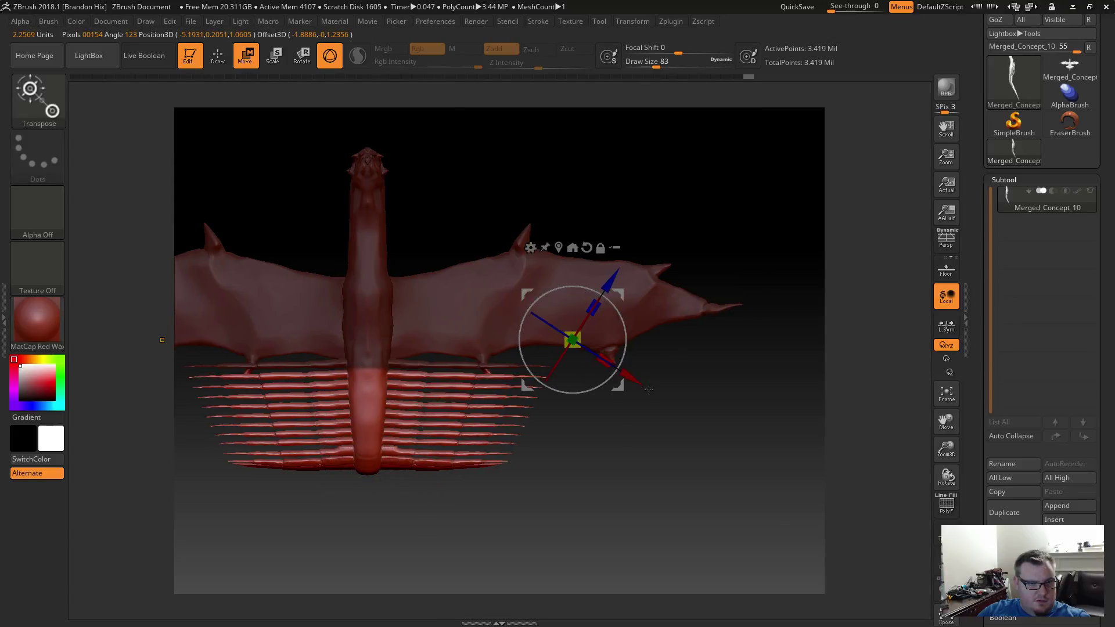
mouse_move(636, 267)
left_mouse_down("ctrl")
mouse_move(352, 372)
mouse_move(441, 381)
mouse_move(662, 279)
left_mouse_up("ctrl")
mouse_move(403, 352)
left_mouse_down("ctrl")
mouse_move(370, 354)
mouse_move(368, 371)
left_mouse_up("ctrl")
left_click(510, 398, "ctrl")
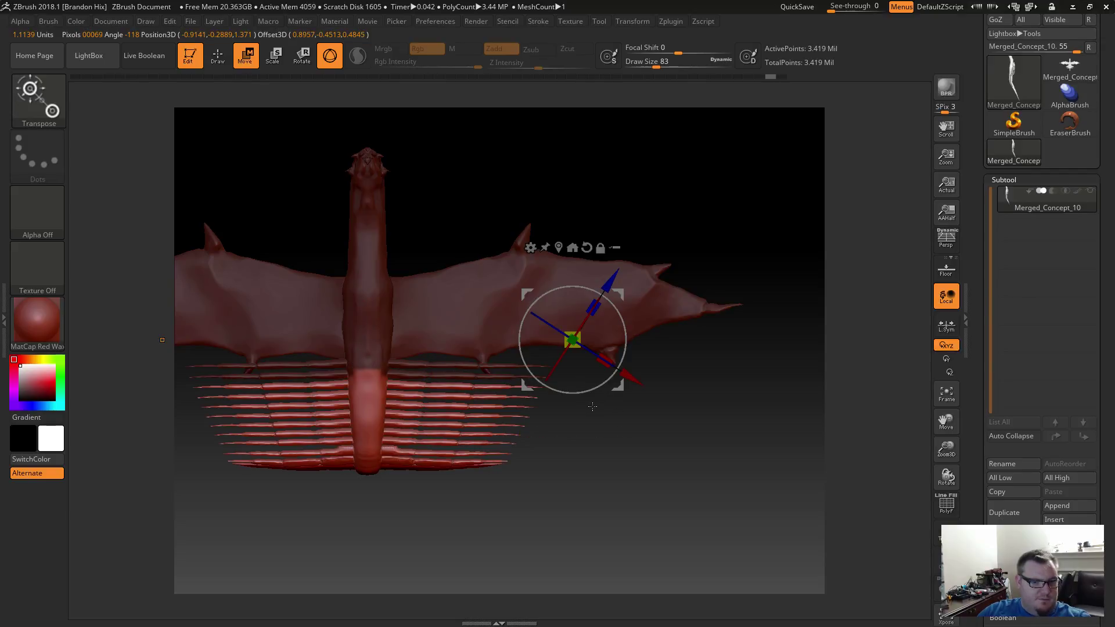
key("q")
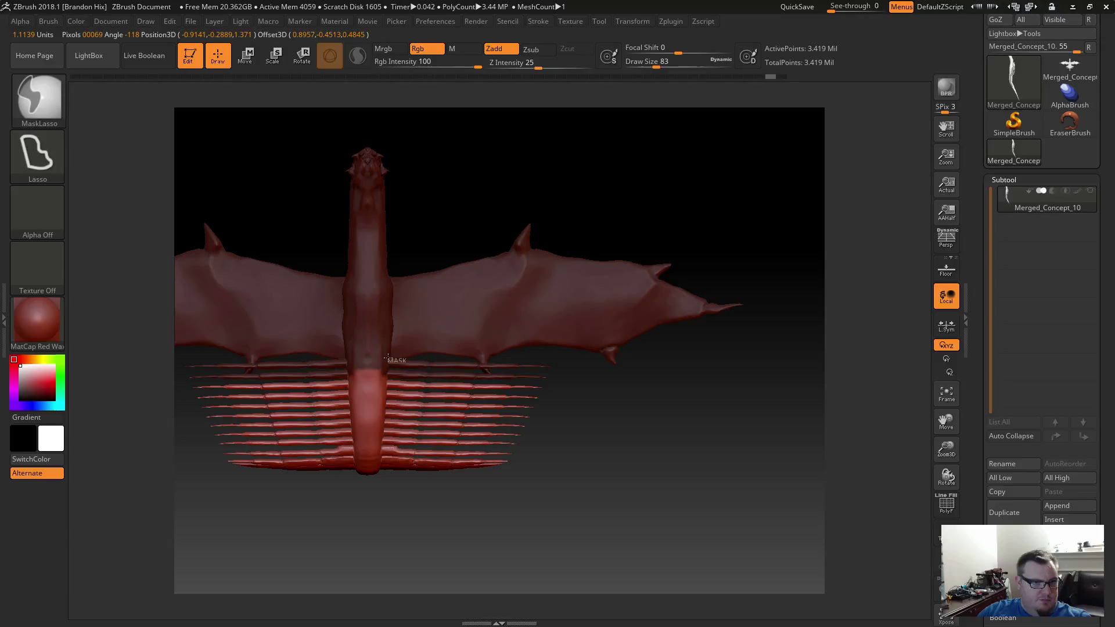
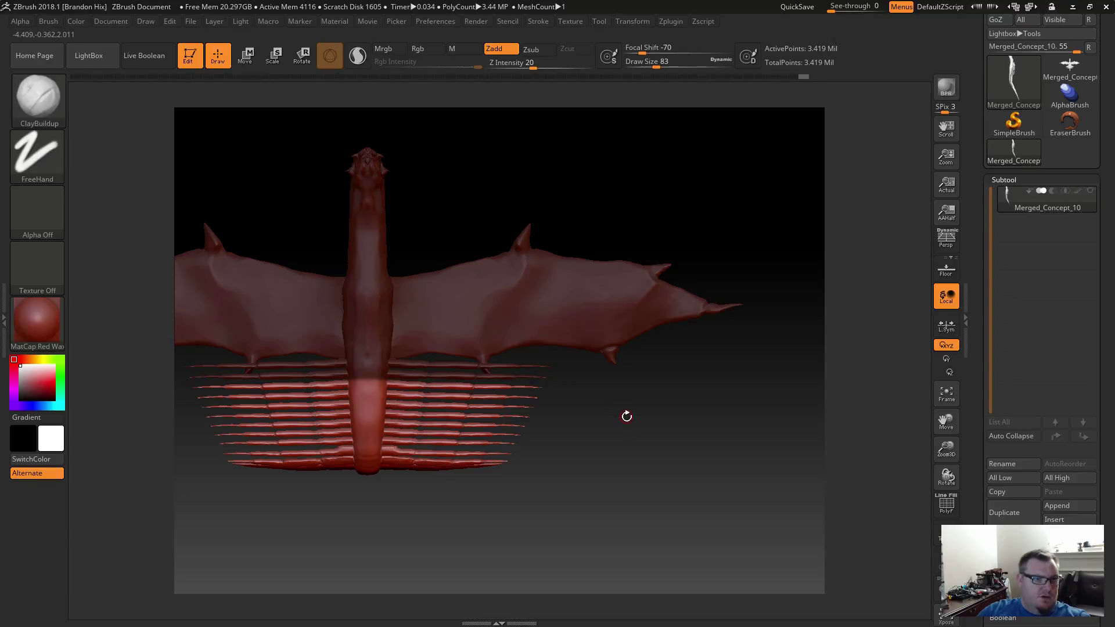
mouse_move(626, 421)
left_mouse_down()
mouse_move(652, 458)
mouse_move(579, 368)
mouse_move(563, 383)
left_mouse_up()
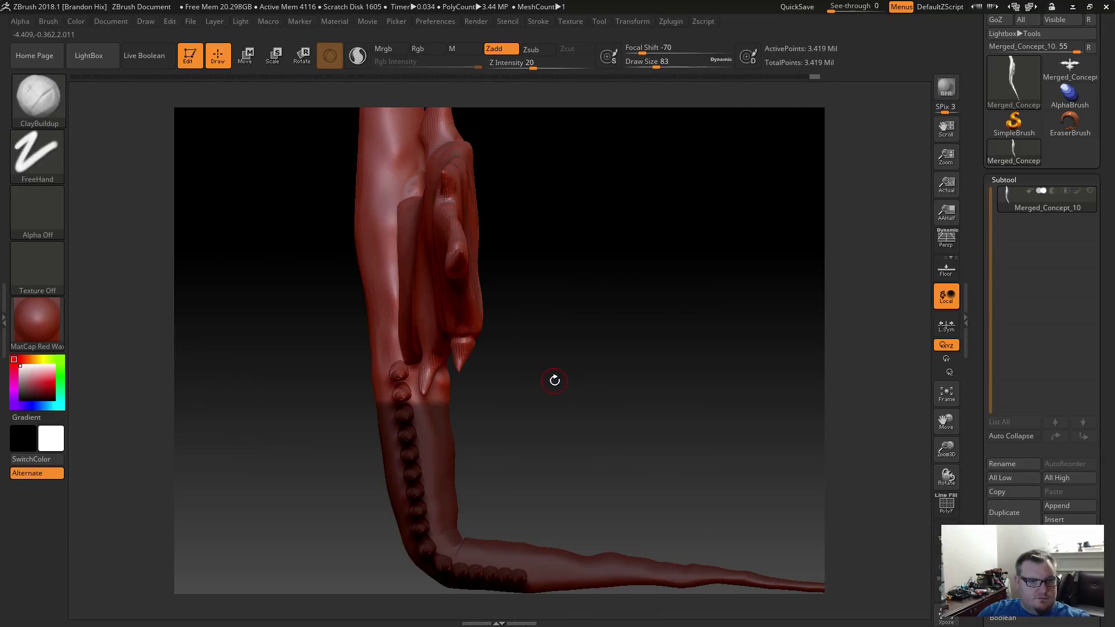
Set the rotation pivot at the top of the leg row, rotate the upper body backward, and clear the mask.
key("r")
left_click_drag(408, 400, 410, 261, "ctrl")
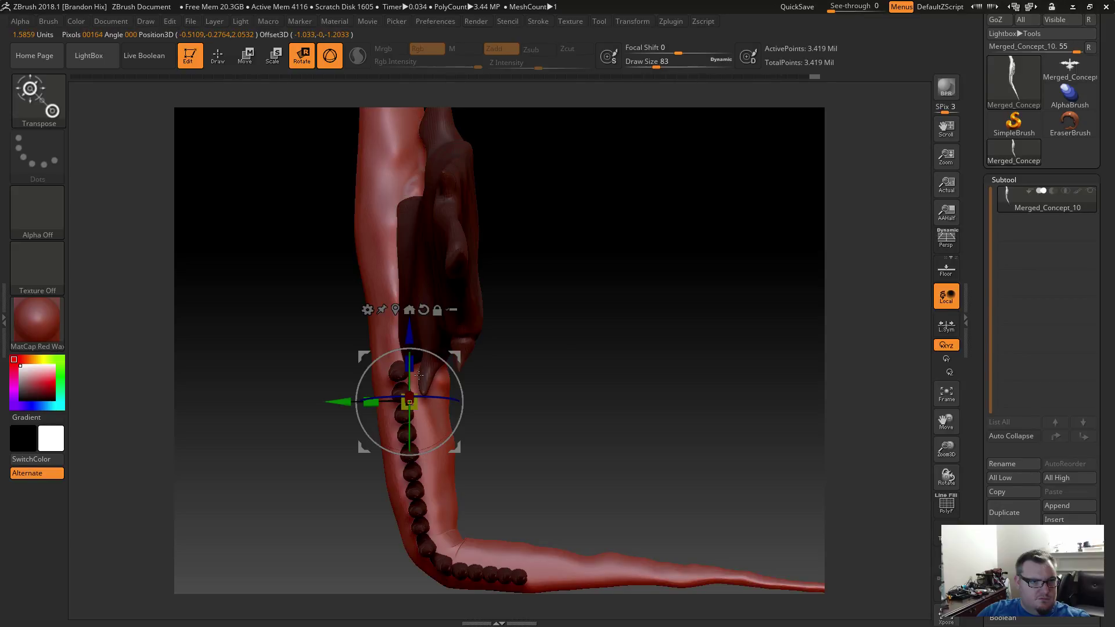
key("ctrl+i")
left_click_drag(415, 400, 395, 125, "alt")
left_click_drag(519, 381, 535, 419, "alt")
mouse_move(641, 418)
left_mouse_down("alt")
mouse_move(569, 388)
mouse_move(655, 406)
left_mouse_up("alt")
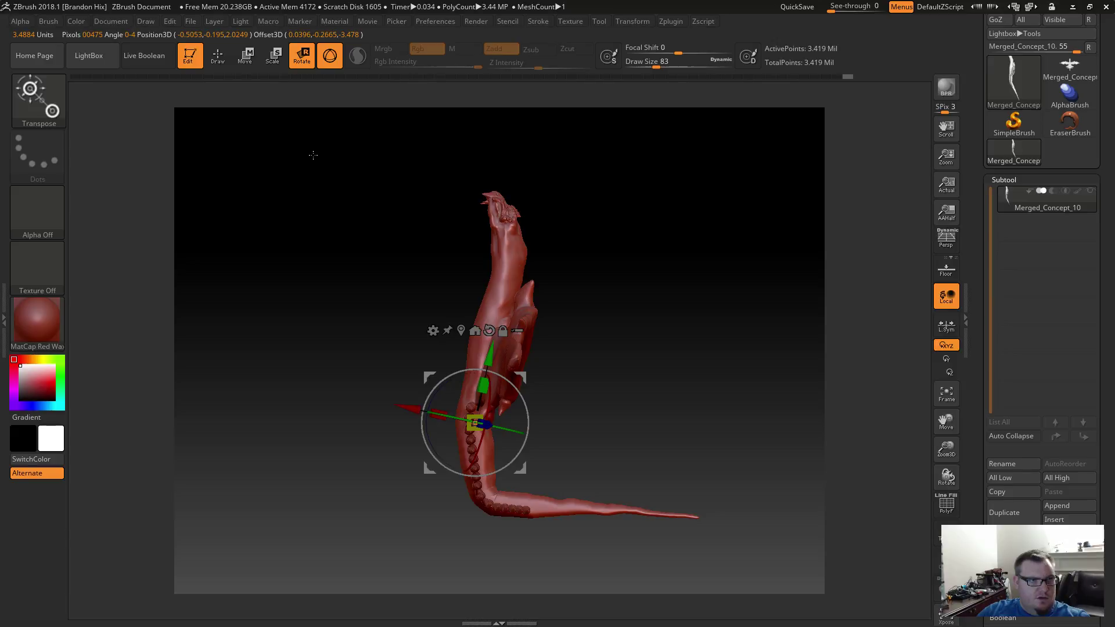
Lasso-mask the upper body down to the top of the leg row and invert the mask.
mouse_move(313, 155)
left_mouse_down("ctrl+shift")
mouse_move(668, 356)
mouse_move(540, 451)
mouse_move(517, 409)
mouse_move(406, 337)
mouse_move(375, 348)
left_mouse_up("ctrl+shift")
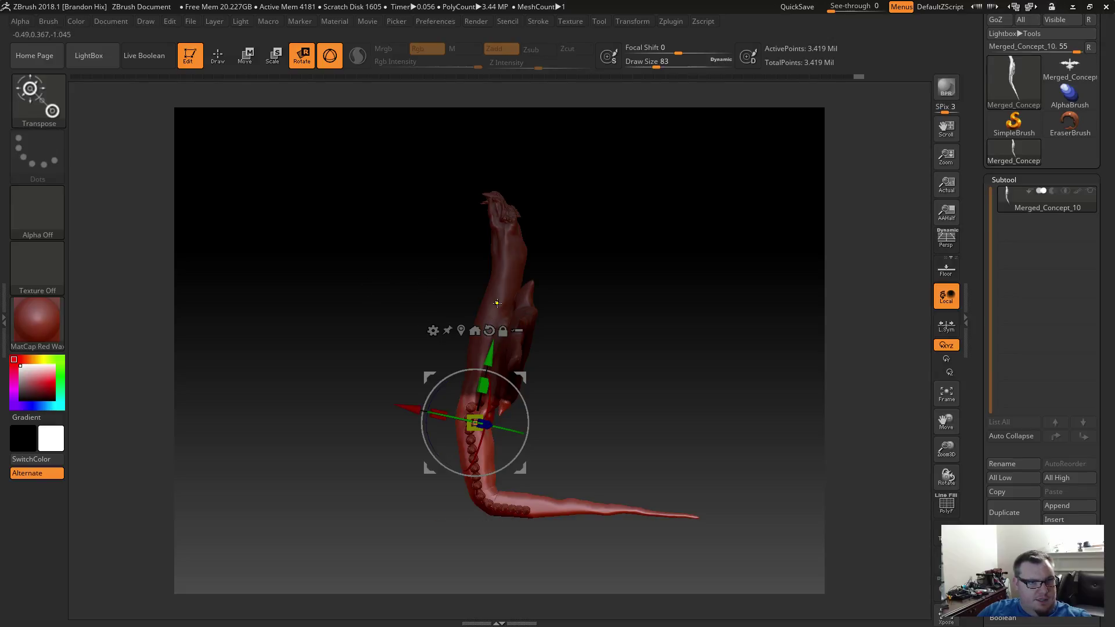
key("q")
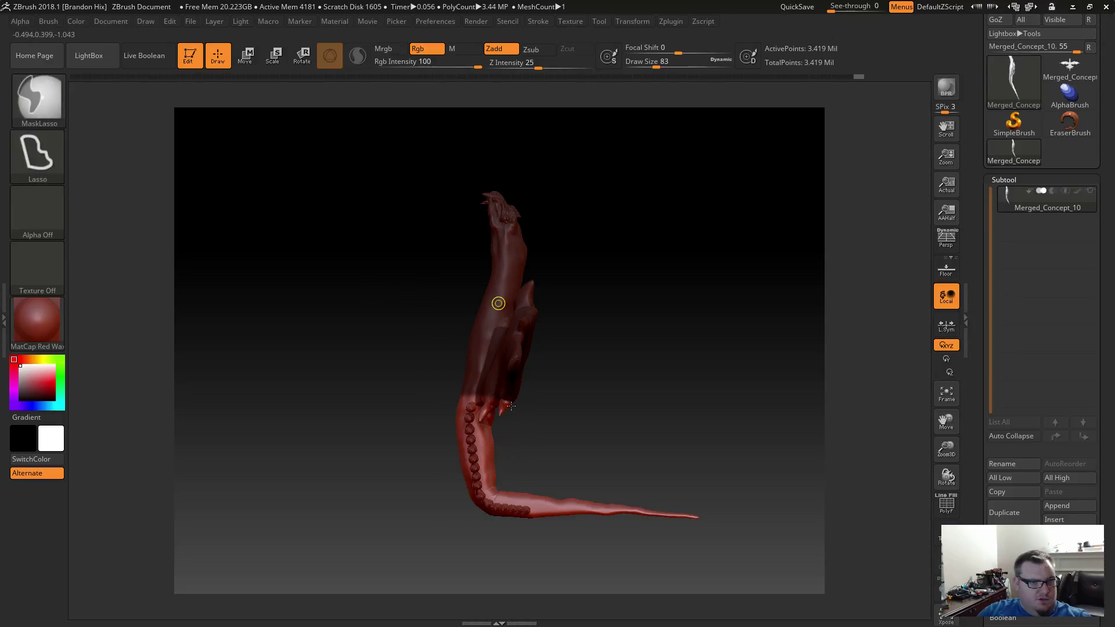
left_click(644, 446, "ctrl")
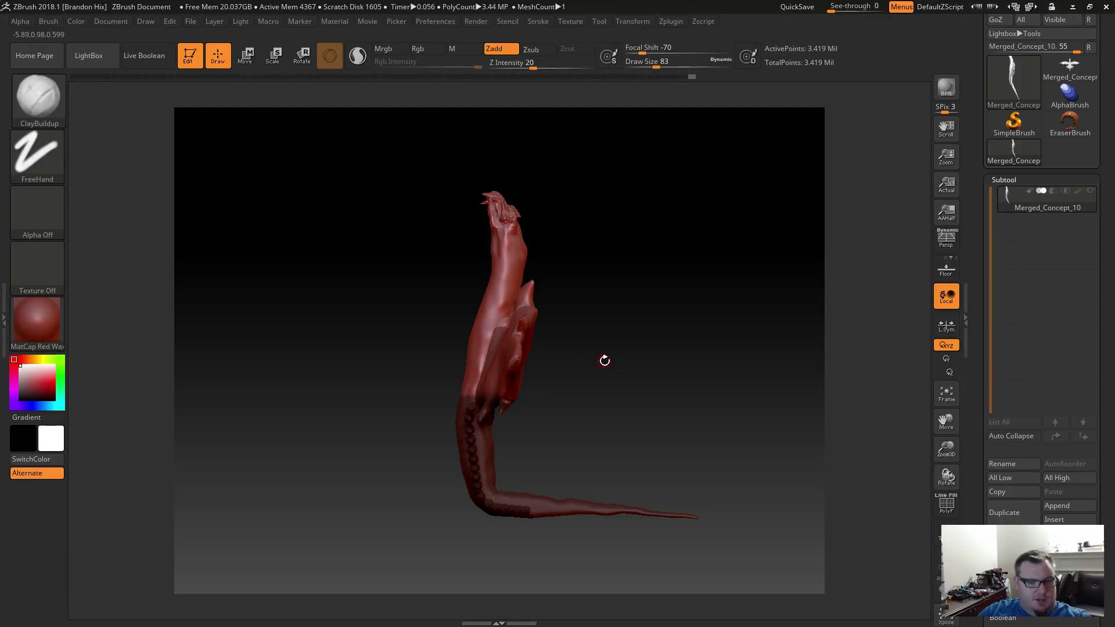
Move the pivot just above the first leg and try to rotate the upper body slightly, clearing the mask.
key("r")
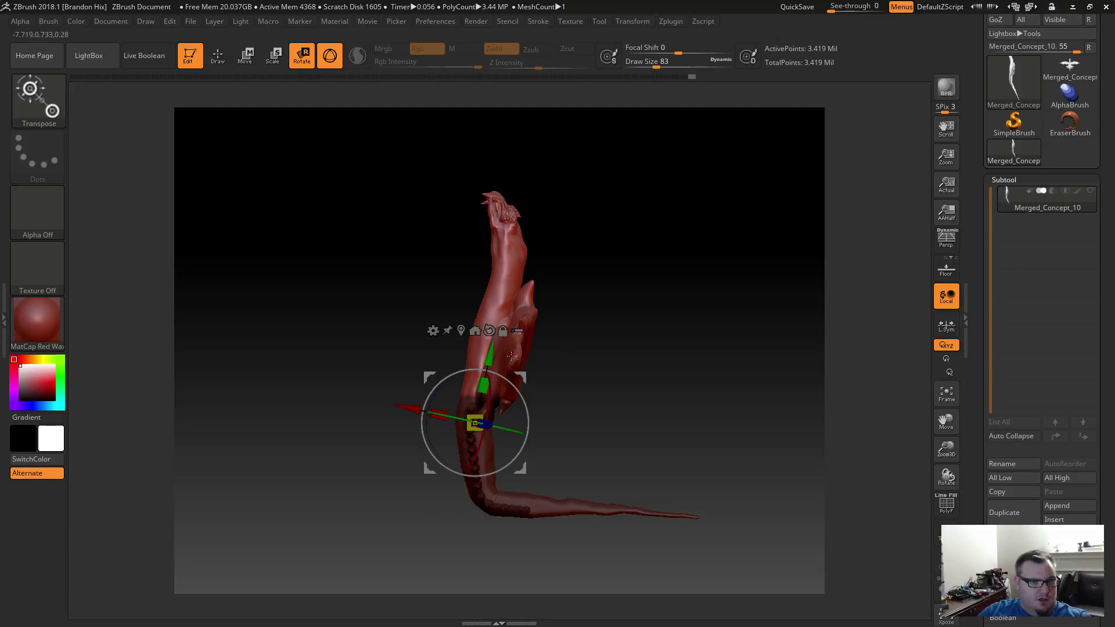
left_click(468, 390, "alt")
left_click_drag(521, 359, 526, 369)
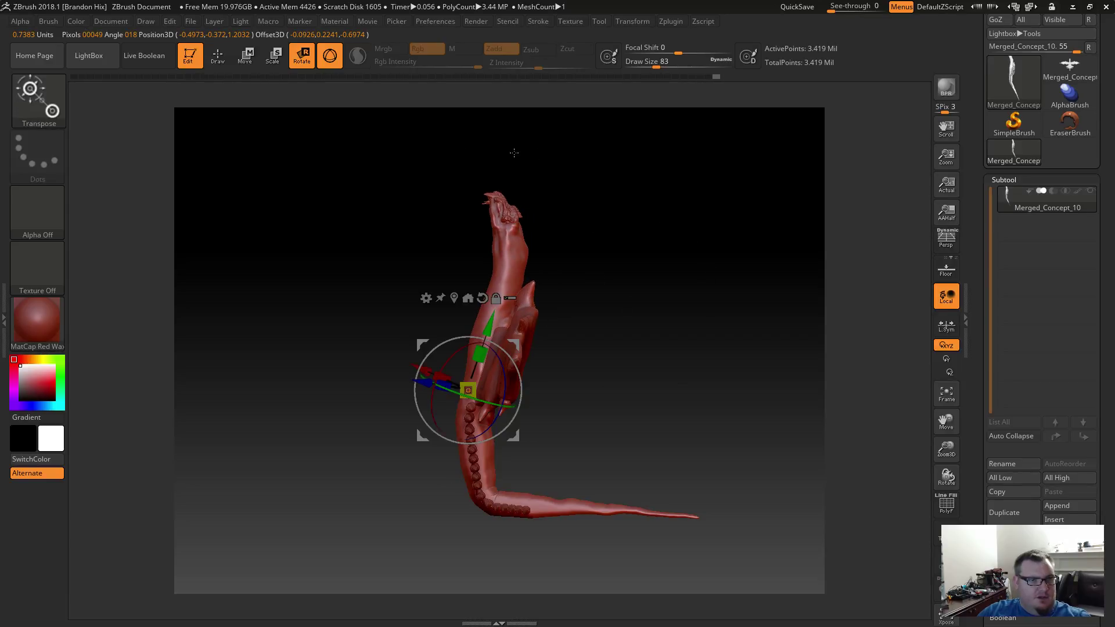
Mask everything below the lower wings, try to rotate the upper body forward from there, and undo the rotation and clear the mask.
mouse_move(359, 159)
left_mouse_down("ctrl")
mouse_move(558, 244)
mouse_move(598, 355)
mouse_move(450, 365)
mouse_move(389, 356)
left_mouse_up("ctrl")
left_click(622, 309, "ctrl")
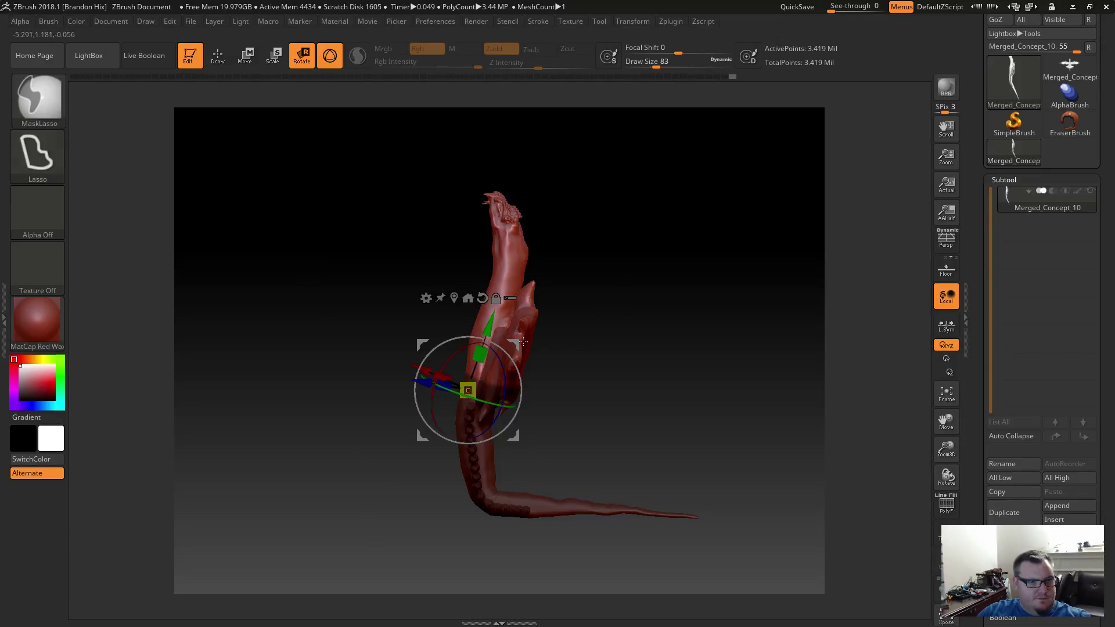
left_click(494, 368, "alt")
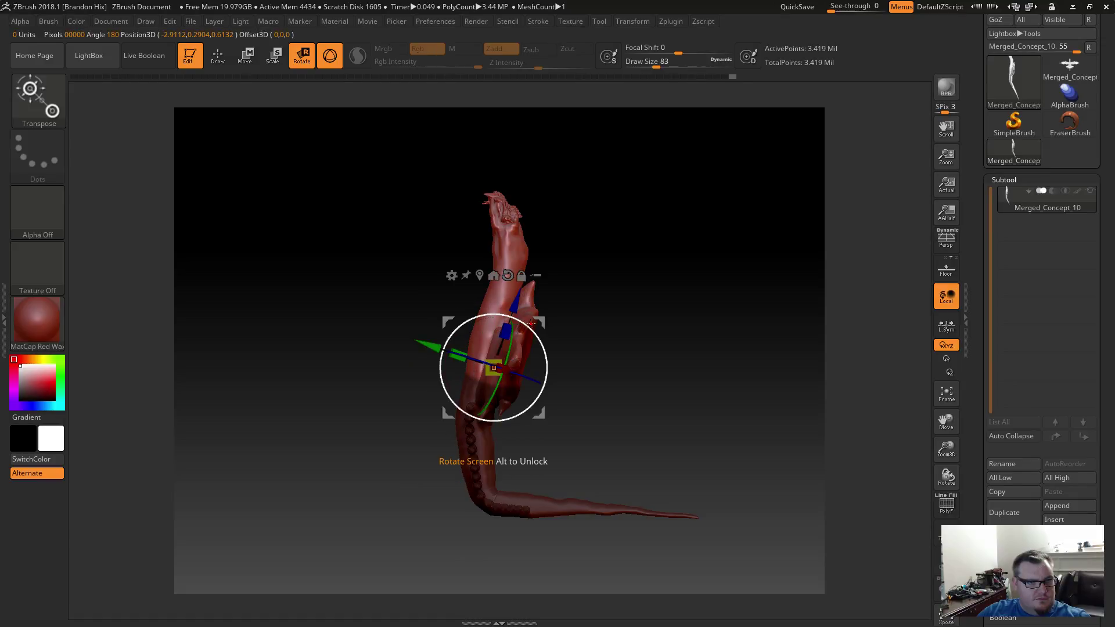
left_click_drag(530, 325, 481, 314)
key("ctrl+z")
left_click_drag(340, 304, 380, 370, "ctrl")
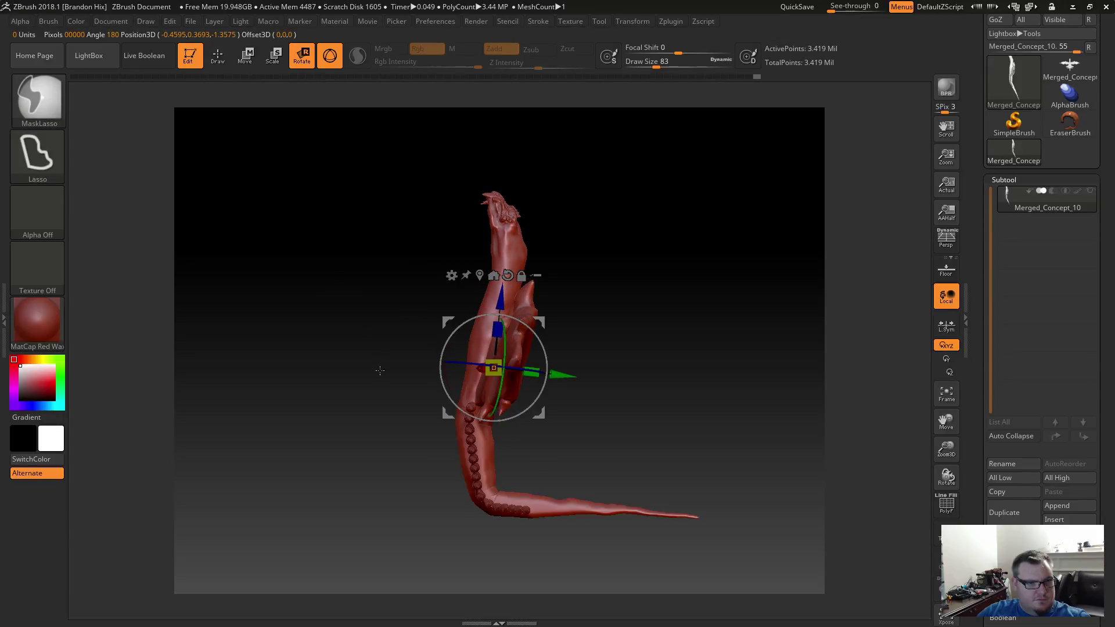
Lasso-mask the upper body down to mid-wing height and invert the mask so only the upper part stays free.
key("q")
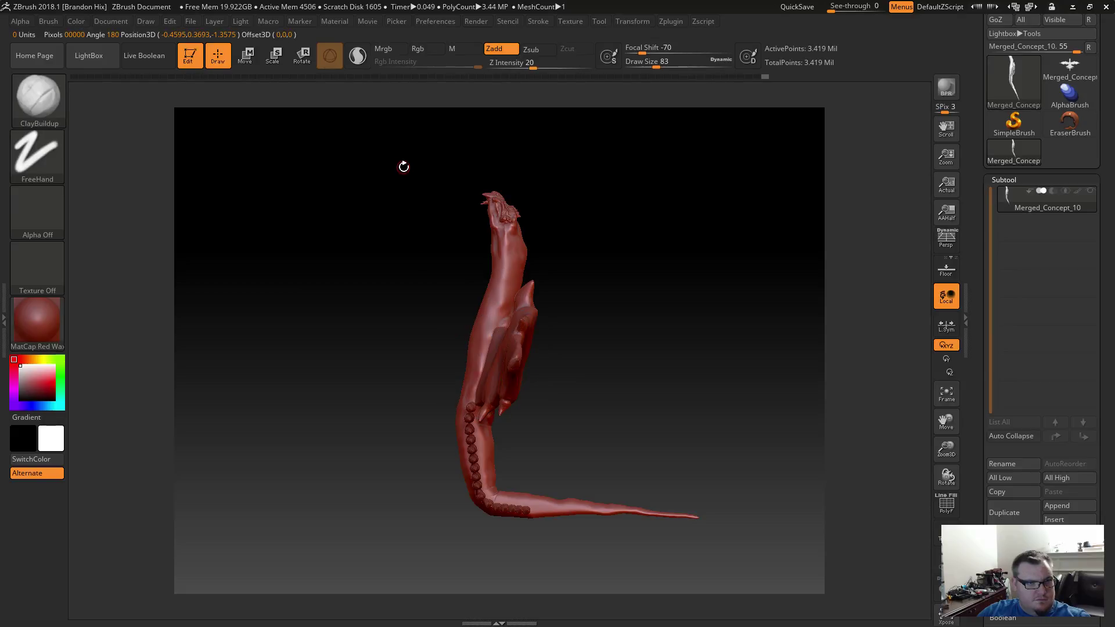
mouse_move(414, 158)
left_mouse_down("ctrl")
mouse_move(528, 152)
mouse_move(601, 301)
mouse_move(463, 342)
mouse_move(379, 158)
left_mouse_up("ctrl")
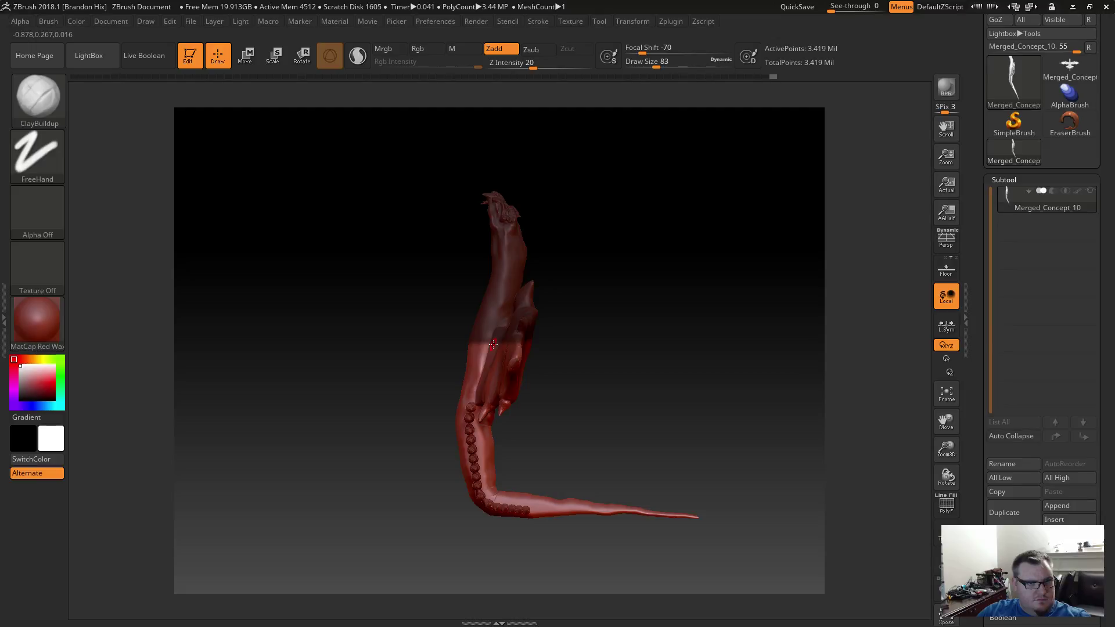
left_click(650, 351, "ctrl")
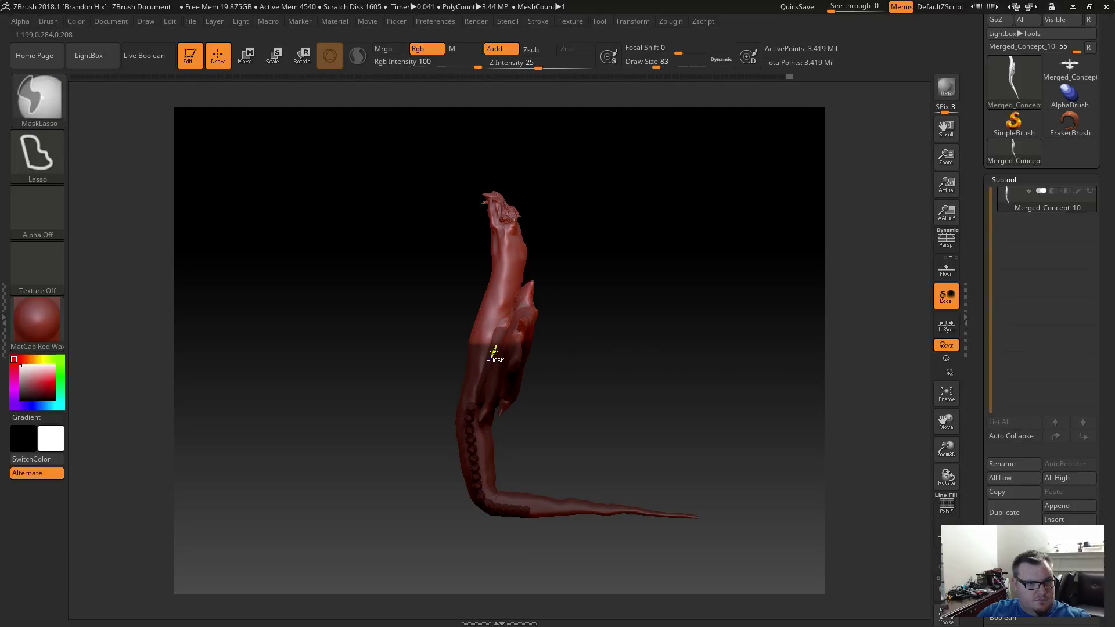
Set the pivot at the mid-wing mask edge, rotate the upper body forward, and invert the mask.
key("r")
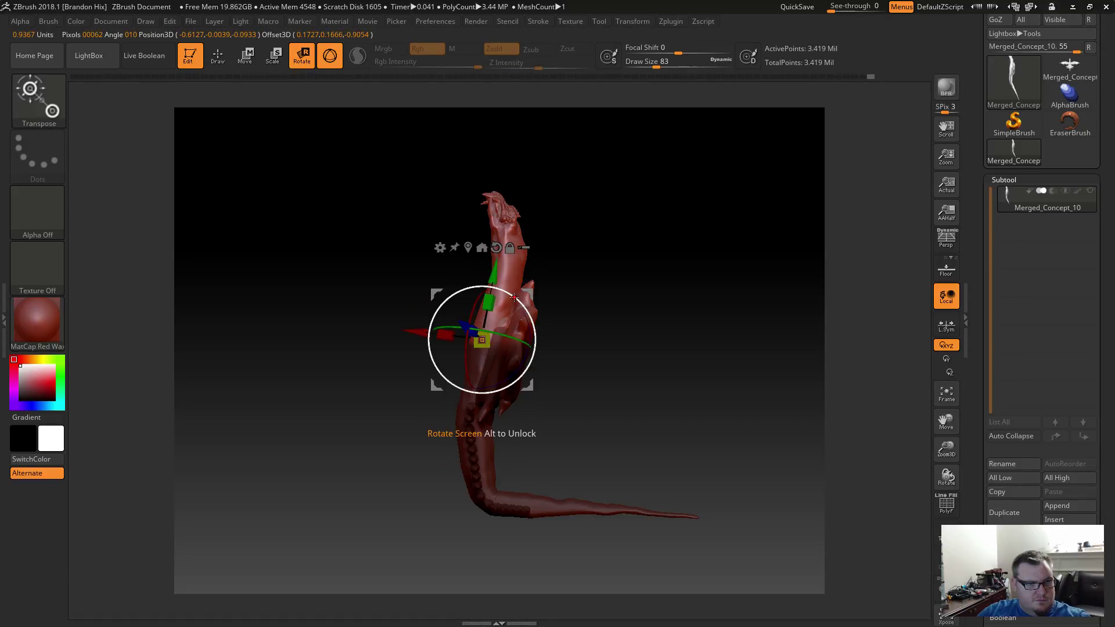
left_click_drag(516, 298, 553, 314)
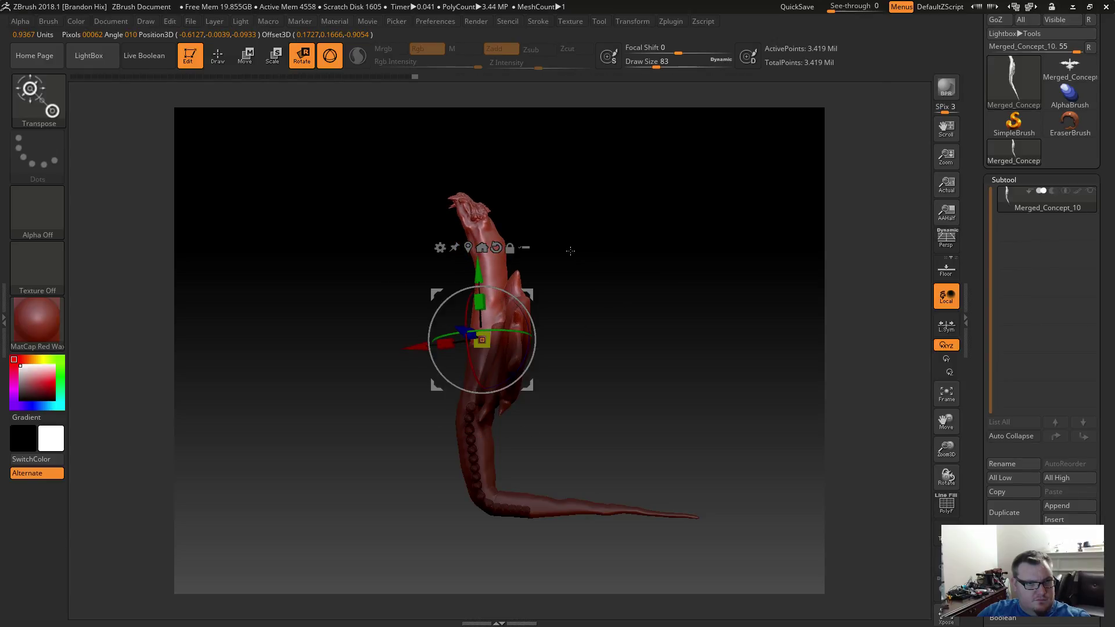
left_click(620, 288, "ctrl")
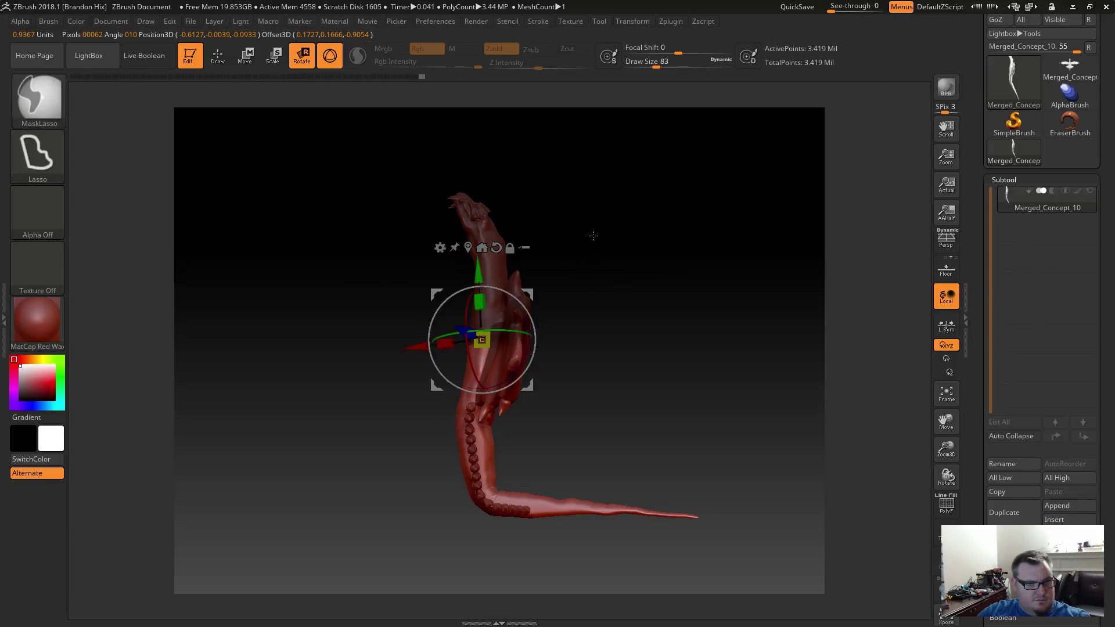
Clear the mask, lasso-mask the head and neck down to the wing tops, and invert the mask.
mouse_move(592, 236)
left_mouse_down("ctrl")
mouse_move(699, 326)
mouse_move(645, 308)
mouse_move(685, 303)
mouse_move(615, 298)
left_mouse_up("ctrl")
key("q")
key("ctrl")
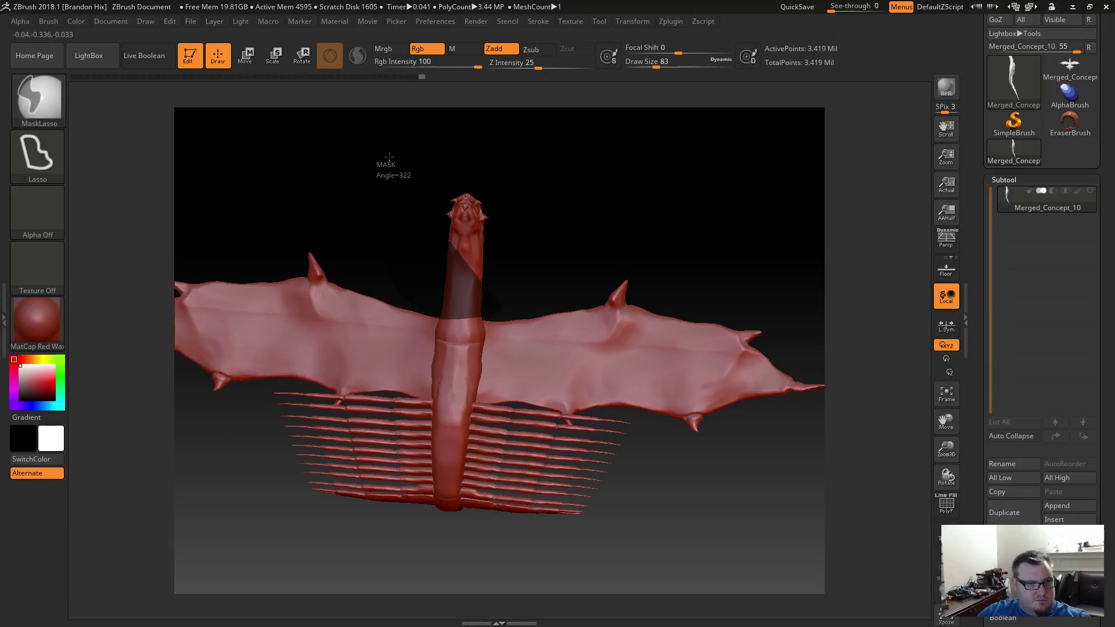
left_click_drag(622, 219, 577, 233)
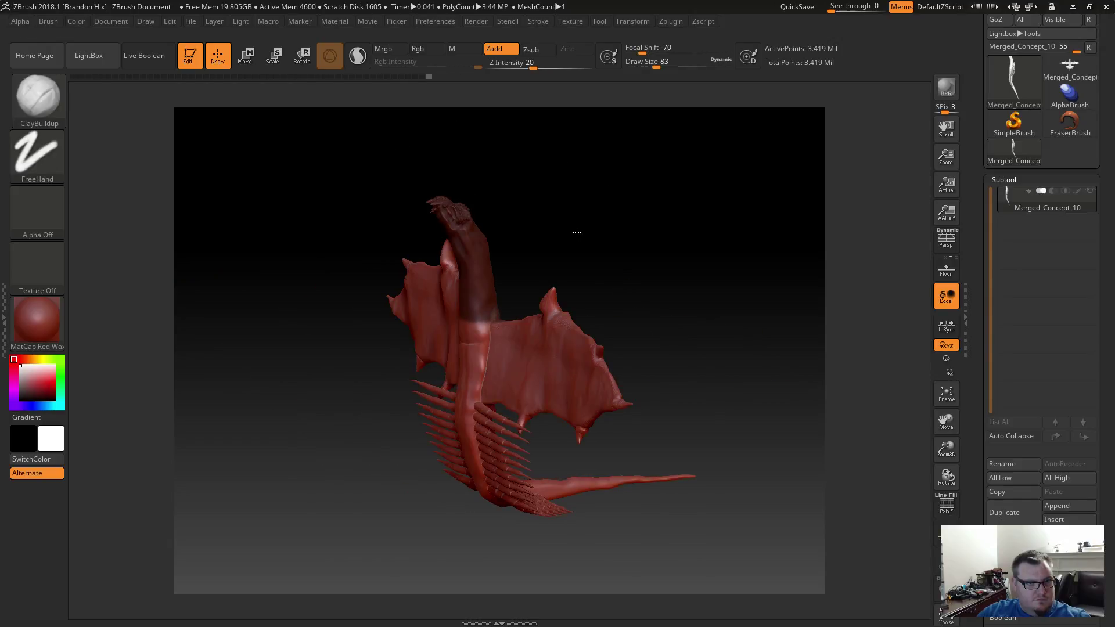
left_click(573, 250, "ctrl")
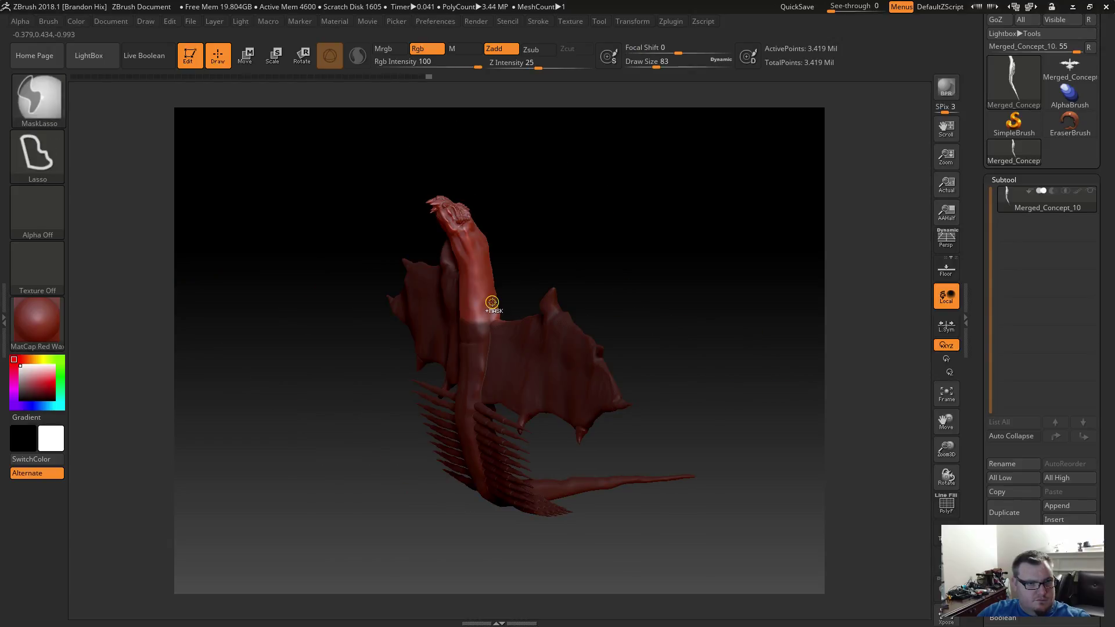
Rotate the free neck and head slightly forward from a pivot at the wing tops and clear the mask.
left_click_drag(645, 270, 629, 269)
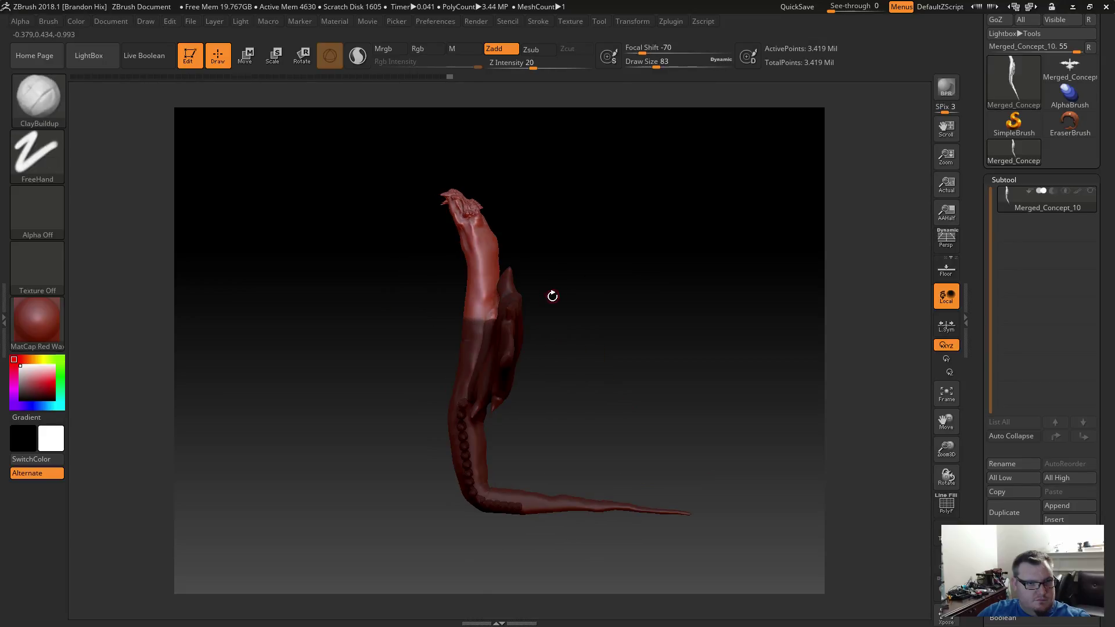
key("r")
left_click_drag(490, 309, 515, 264)
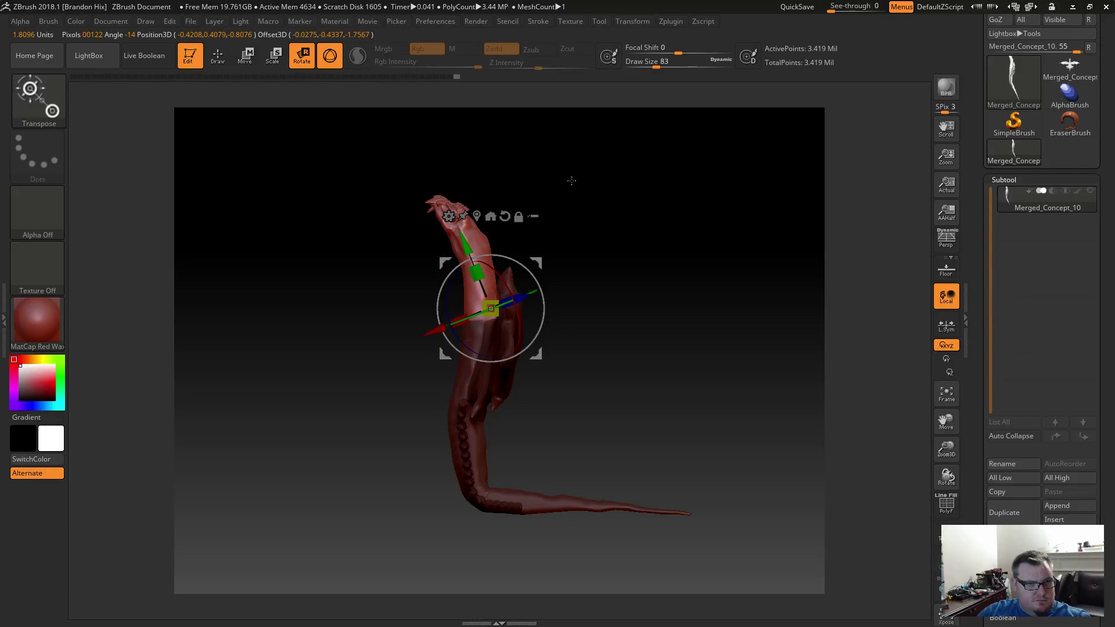
key("q")
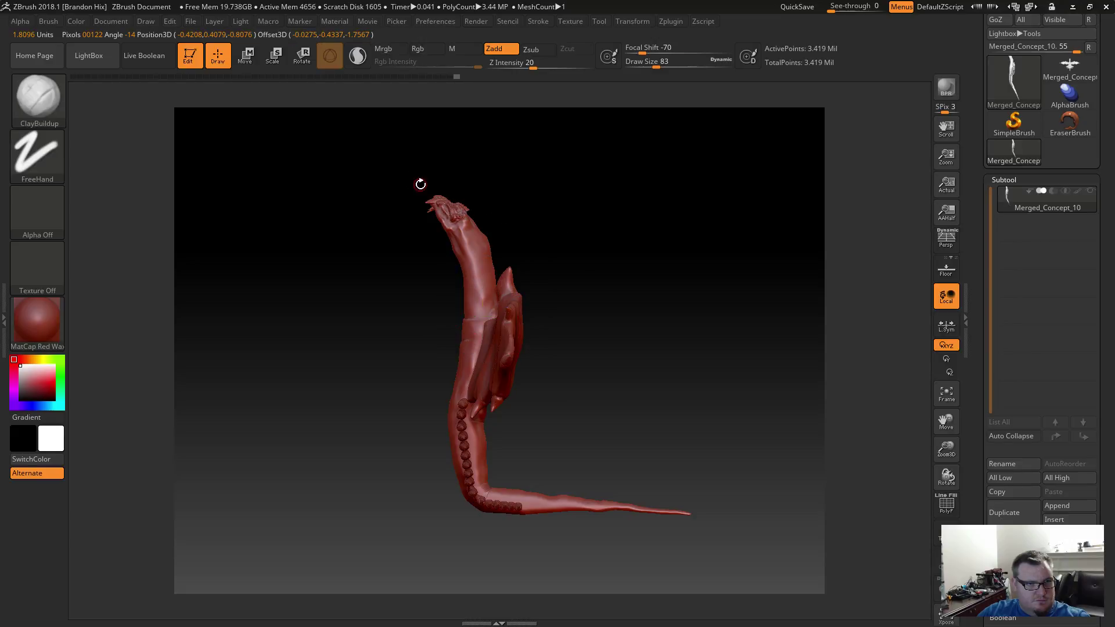
Lasso-mask the head and upper neck down to just above the wings in side view and invert the mask.
mouse_move(420, 182)
left_mouse_down()
mouse_move(468, 167)
mouse_move(459, 170)
left_mouse_up()
key("ctrl")
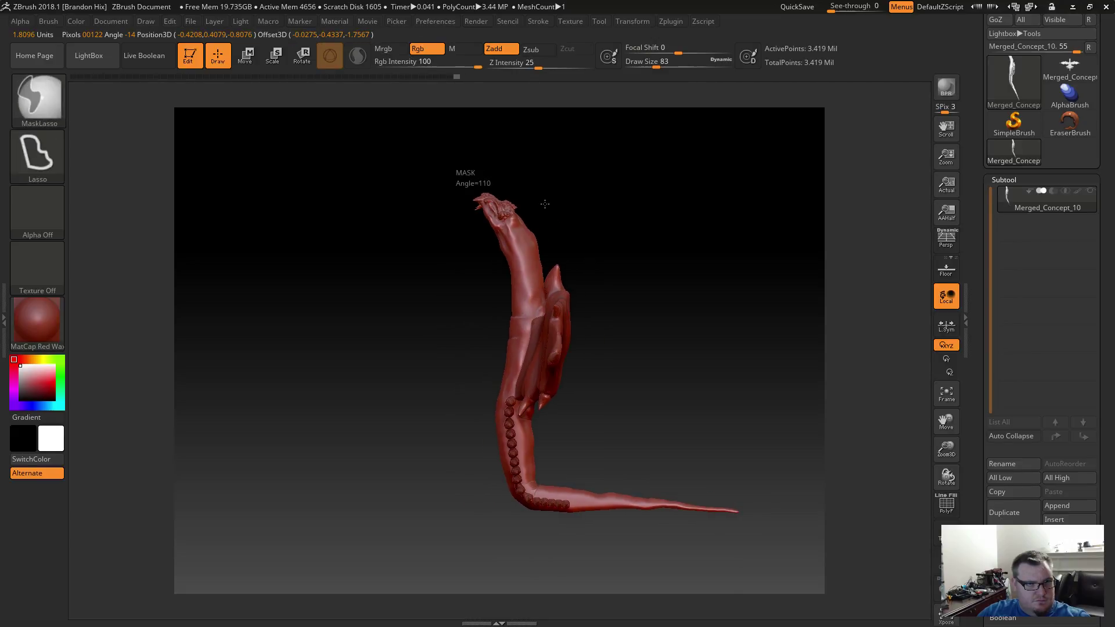
left_click_drag(549, 246, 480, 279, "ctrl")
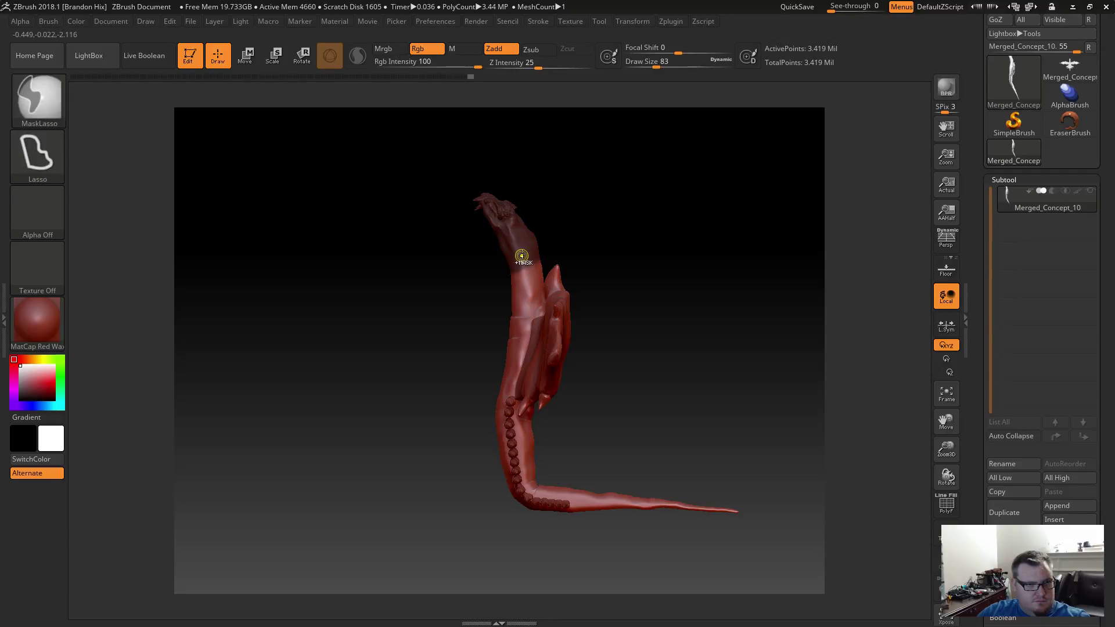
left_click(645, 293, "ctrl")
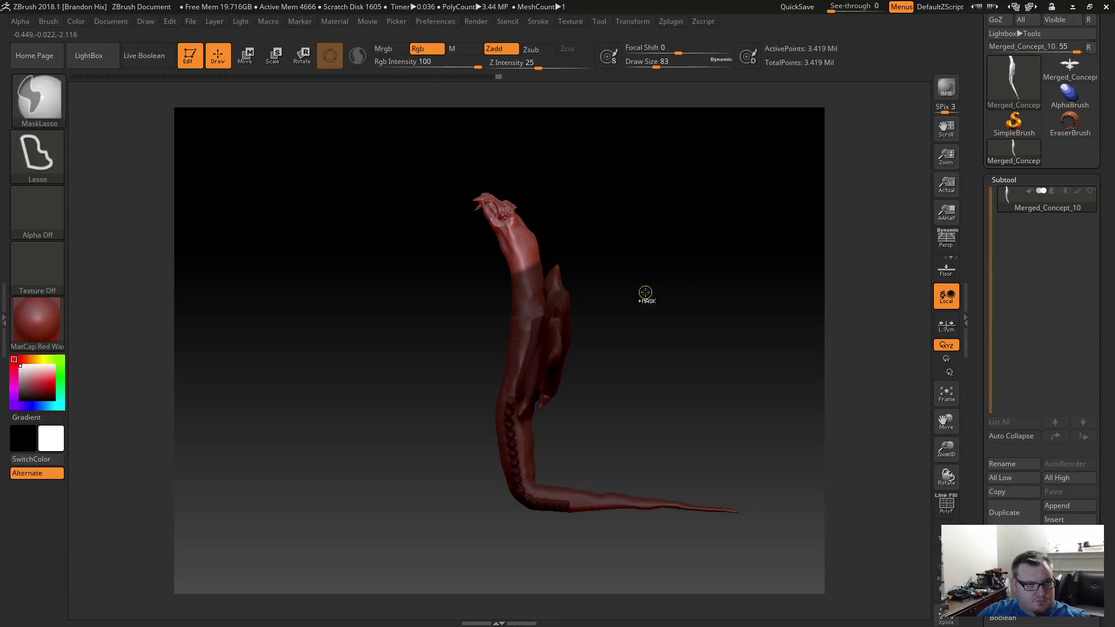
Set the pivot at the neck's mask edge, rotate the head and upper neck forward, and clear the mask.
key("r")
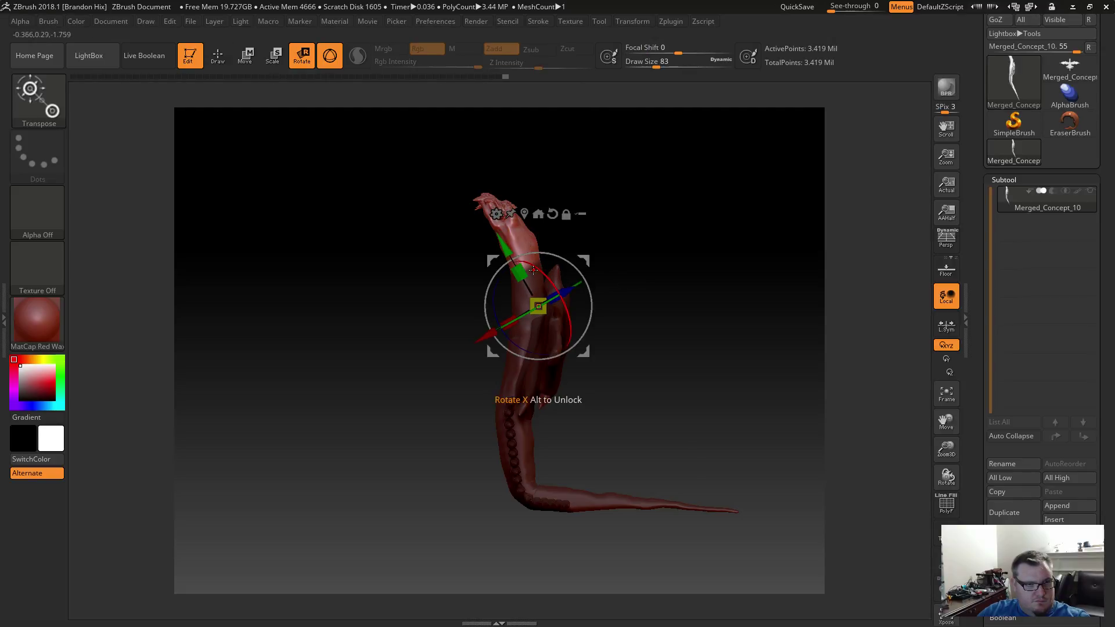
left_click(520, 225, "alt")
left_click(537, 315, "alt")
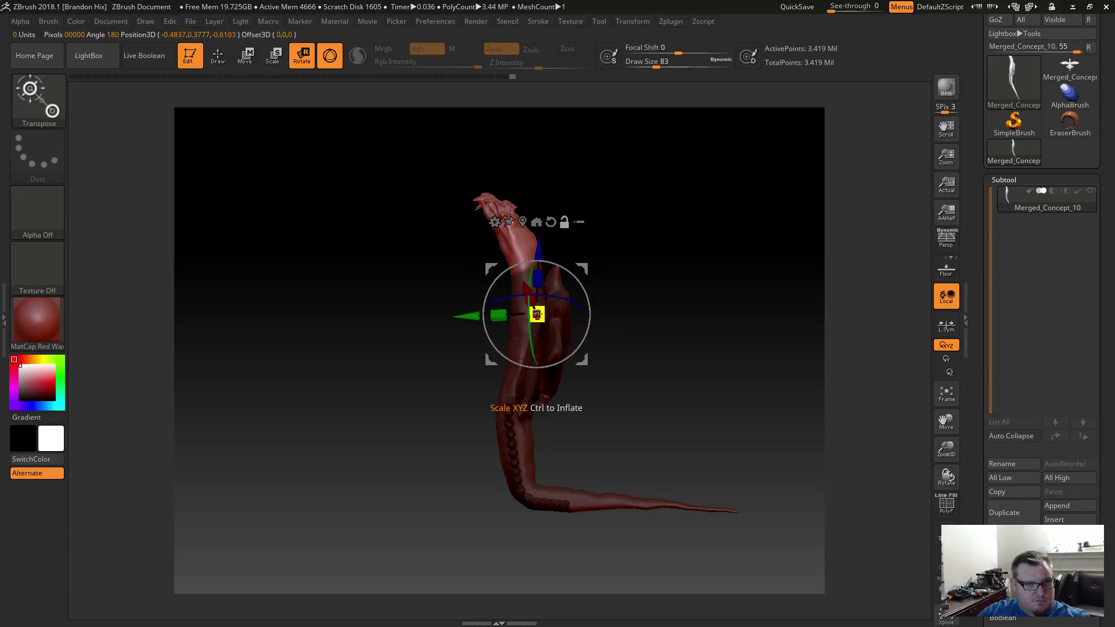
left_click(518, 409, "alt")
left_click_drag(526, 269, 528, 217)
left_click_drag(630, 232, 667, 274, "ctrl")
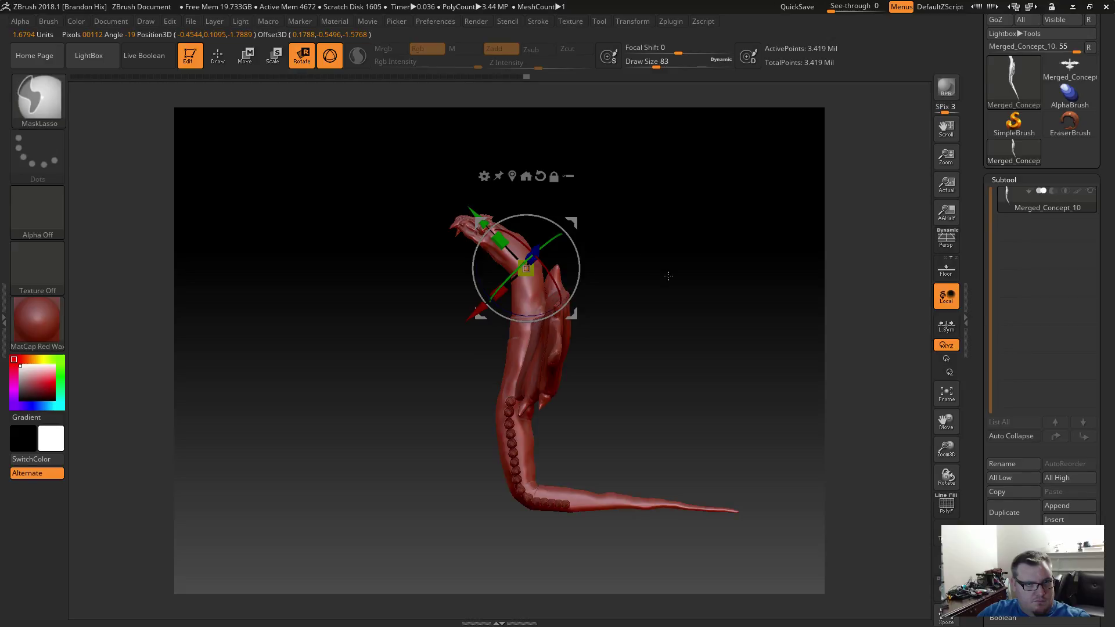
key("q")
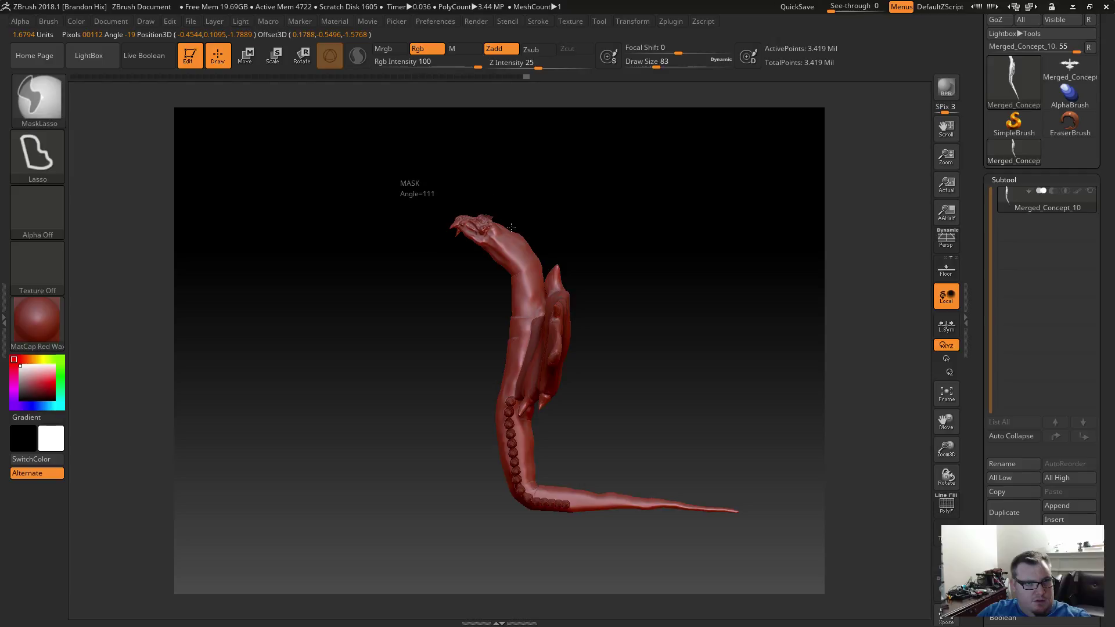
mouse_move(511, 227)
left_mouse_down("ctrl")
mouse_move(507, 260)
mouse_move(355, 211)
left_mouse_up("ctrl")
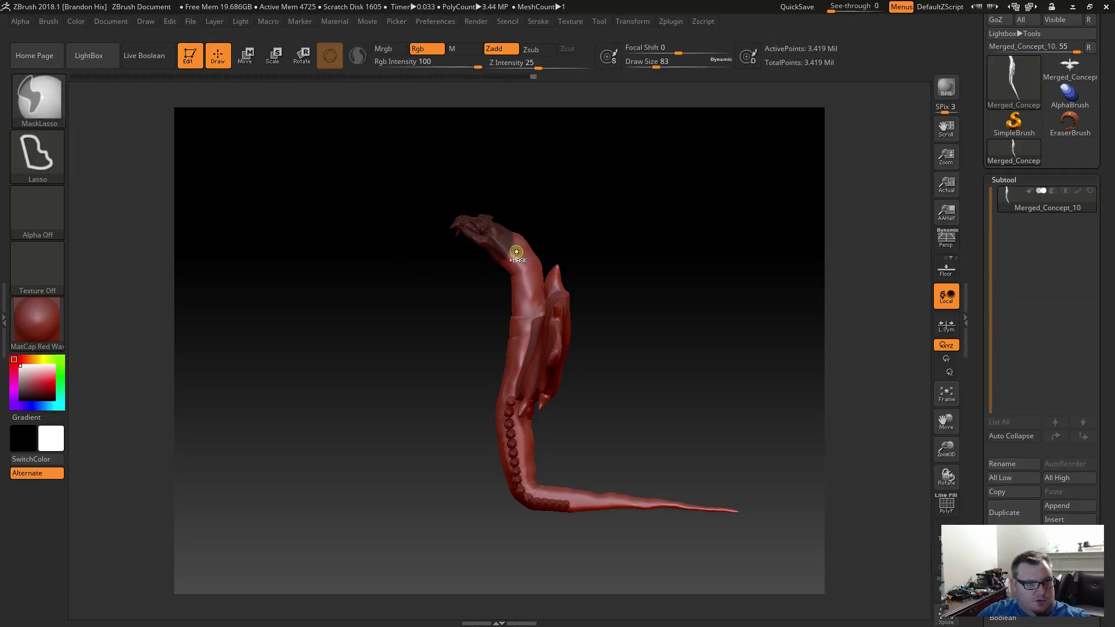
left_click(586, 218, "ctrl")
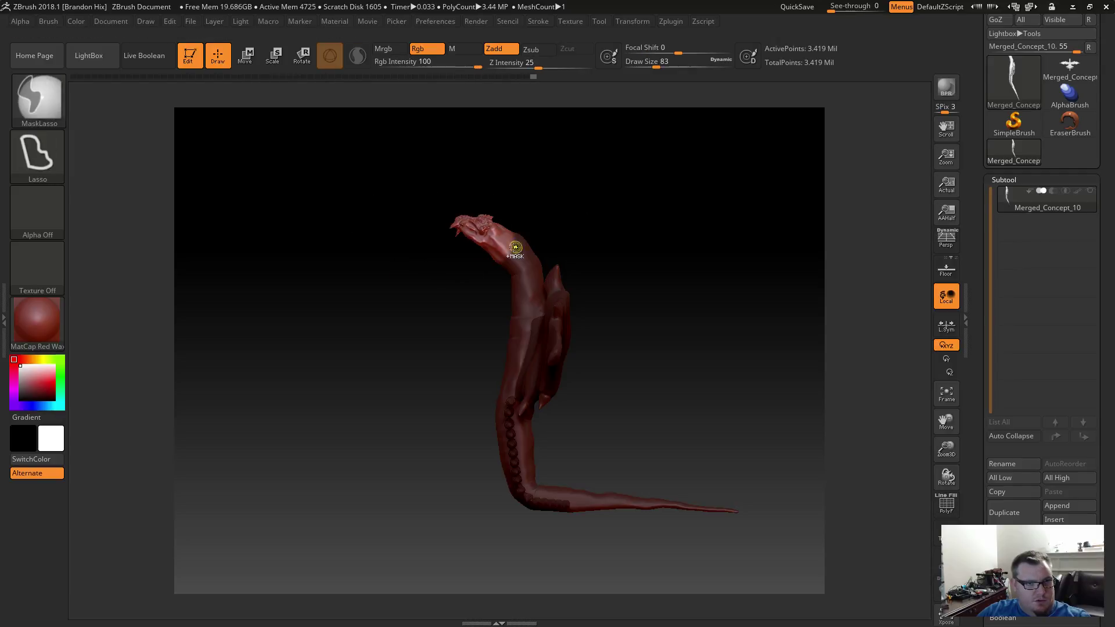
left_click(653, 259, "ctrl")
key("r")
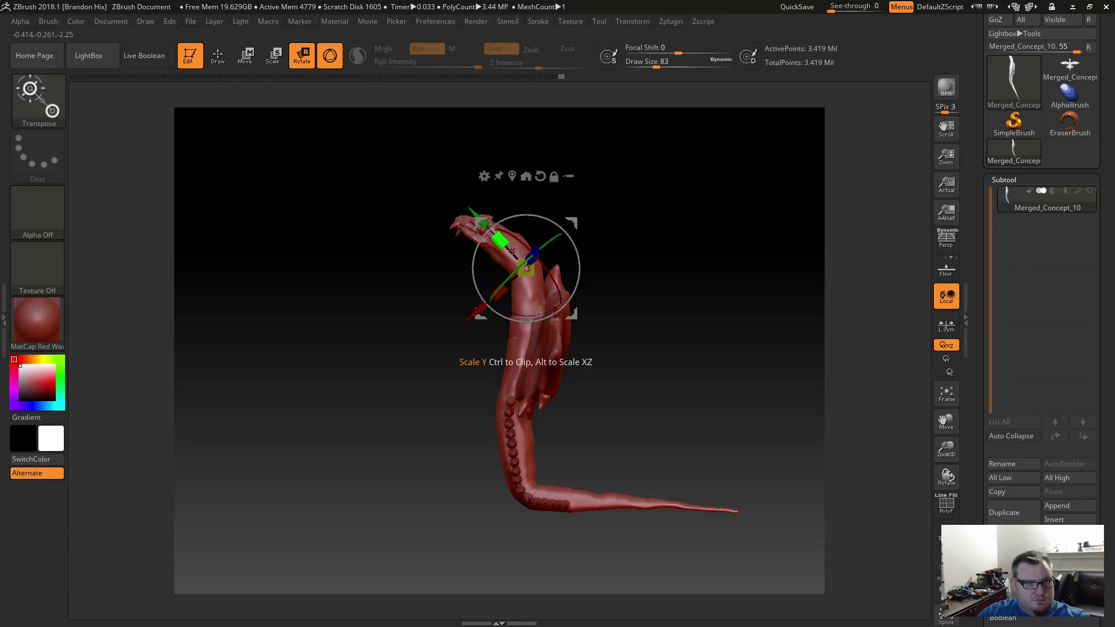
left_click_drag(517, 246, 500, 237)
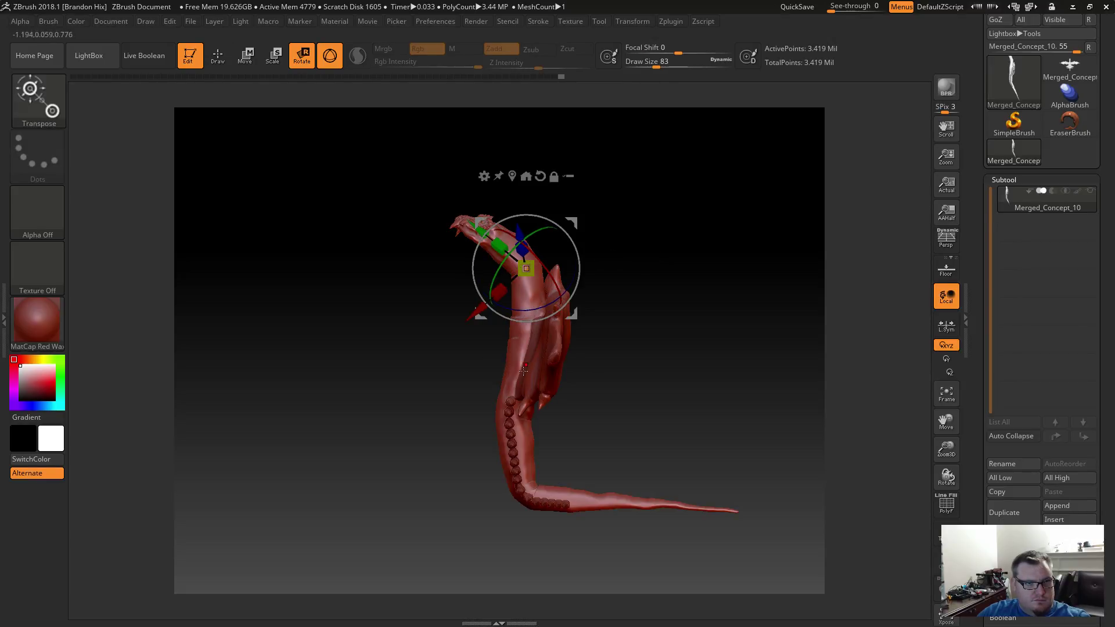
left_click(522, 472, "alt")
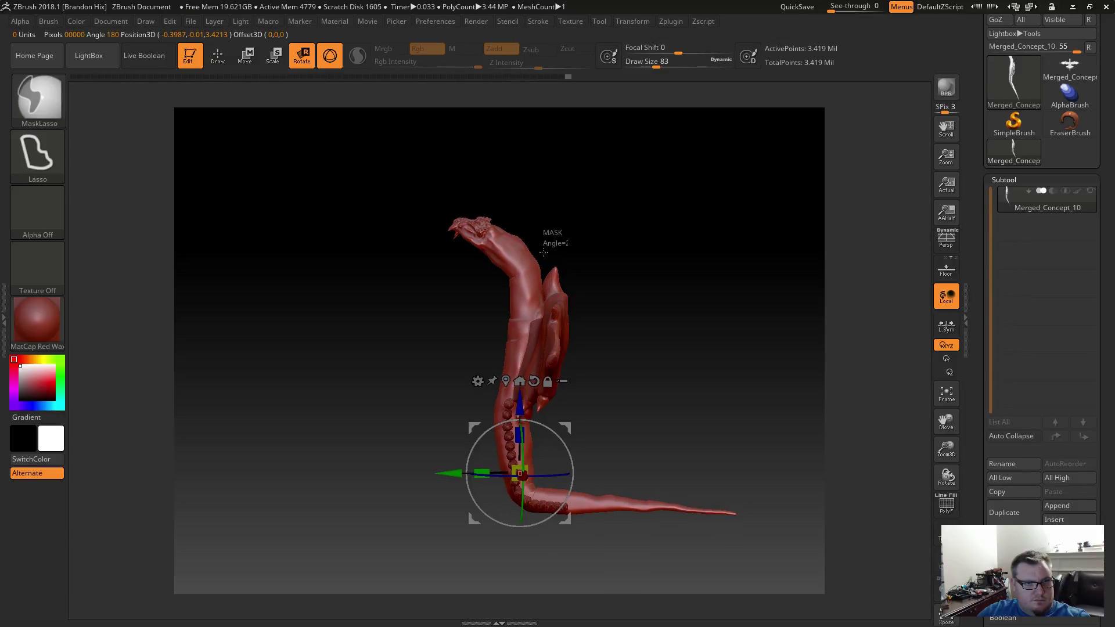
Lasso-mask the head and top of the neck, place the pivot at the mask edge, and invert the mask.
left_click_drag(550, 236, 355, 230, "ctrl")
mouse_move(591, 197)
left_mouse_down("ctrl")
mouse_move(577, 241)
mouse_move(374, 289)
mouse_move(360, 203)
left_mouse_up("ctrl")
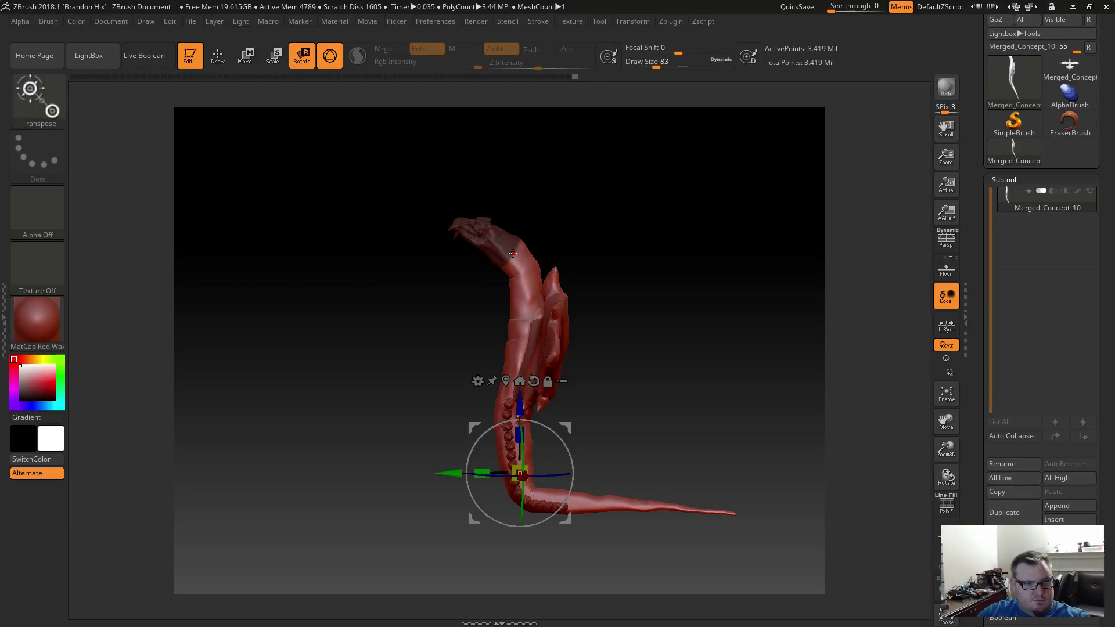
left_click(525, 261)
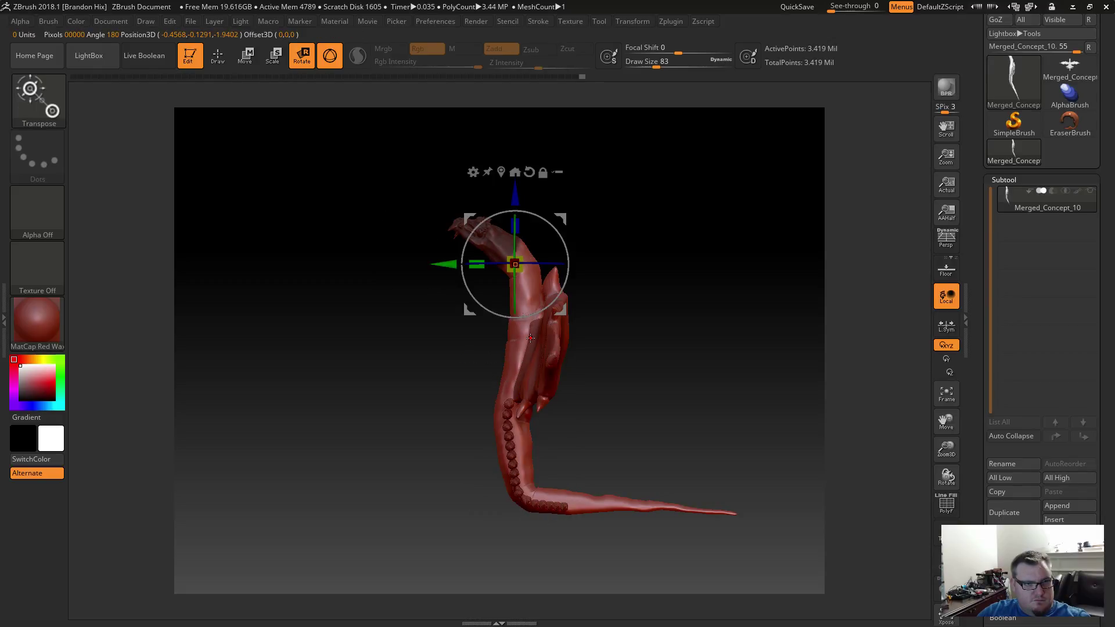
key("q")
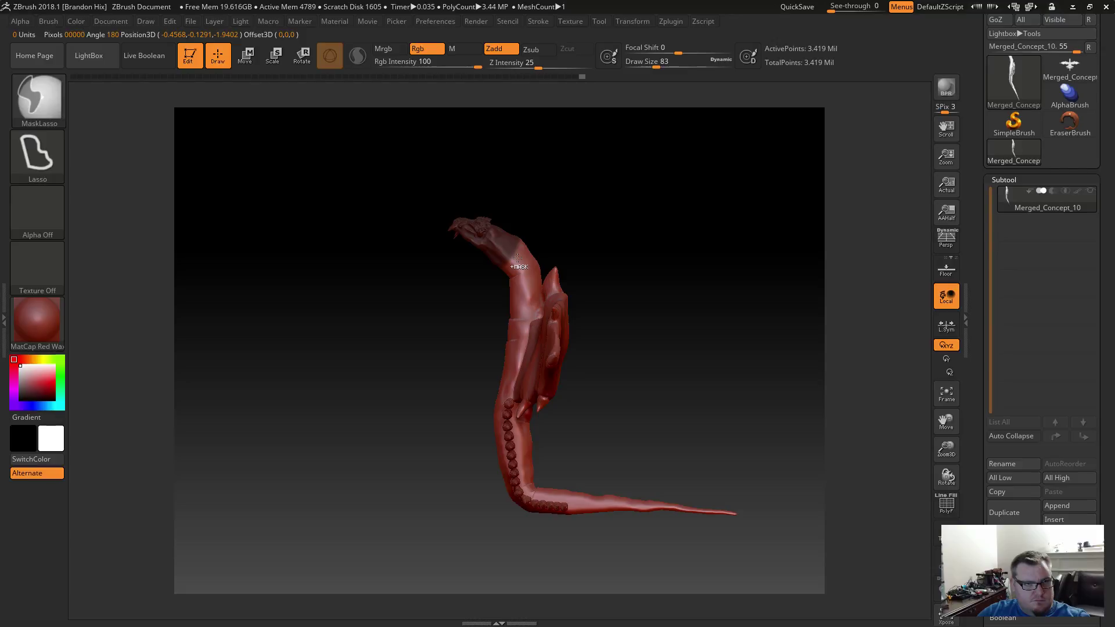
left_click(602, 226, "ctrl")
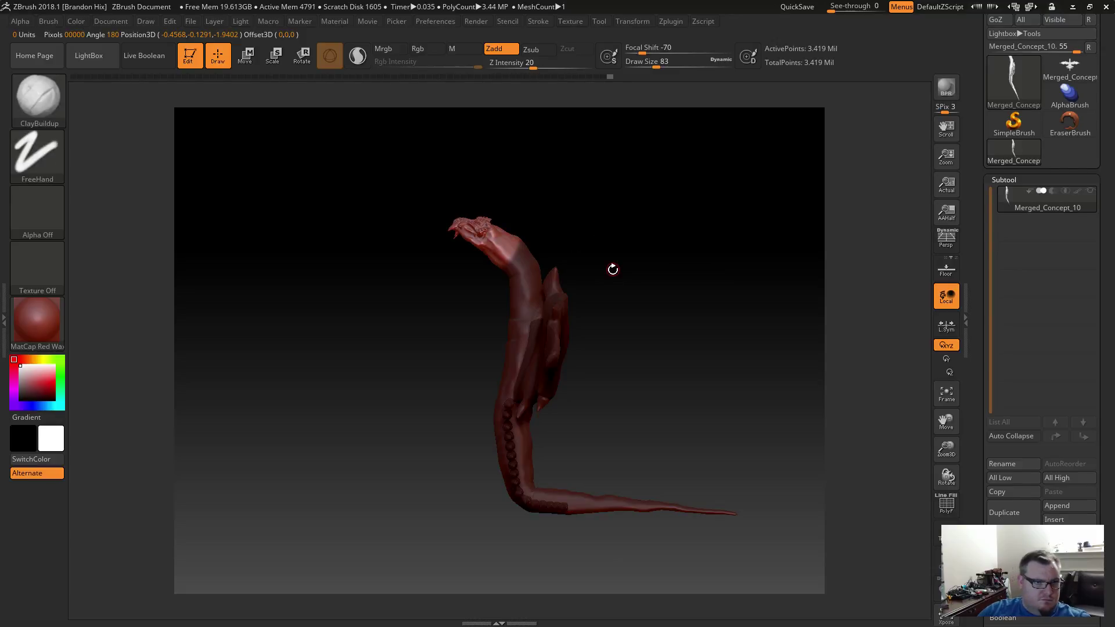
Rotate the head and top of the neck forward until the head points horizontally, and clear the mask.
key("r")
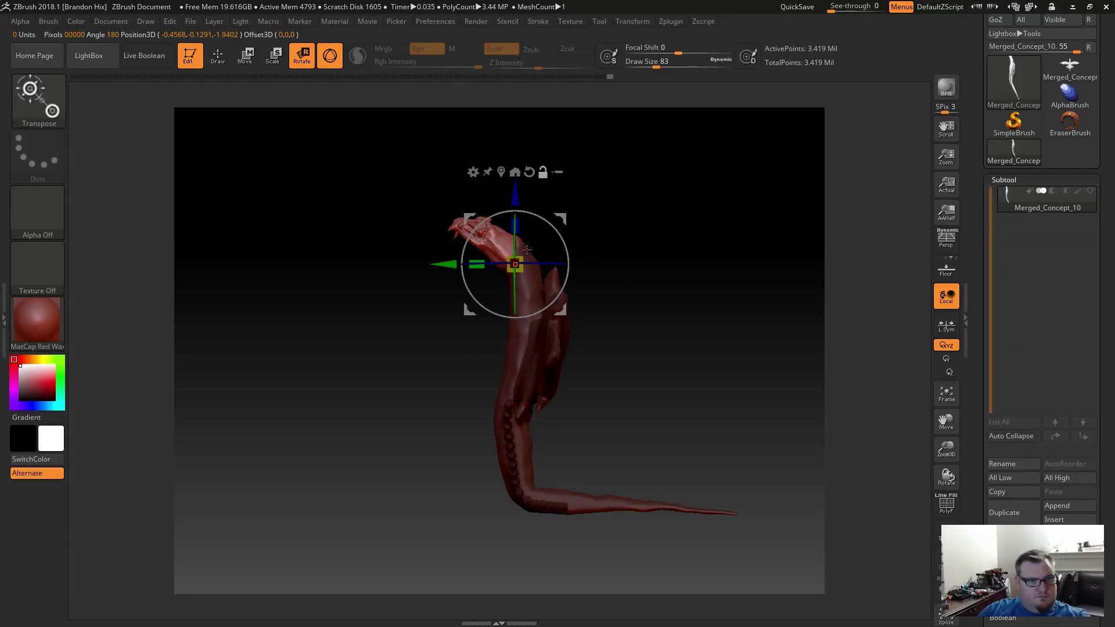
left_click_drag(527, 250, 472, 210)
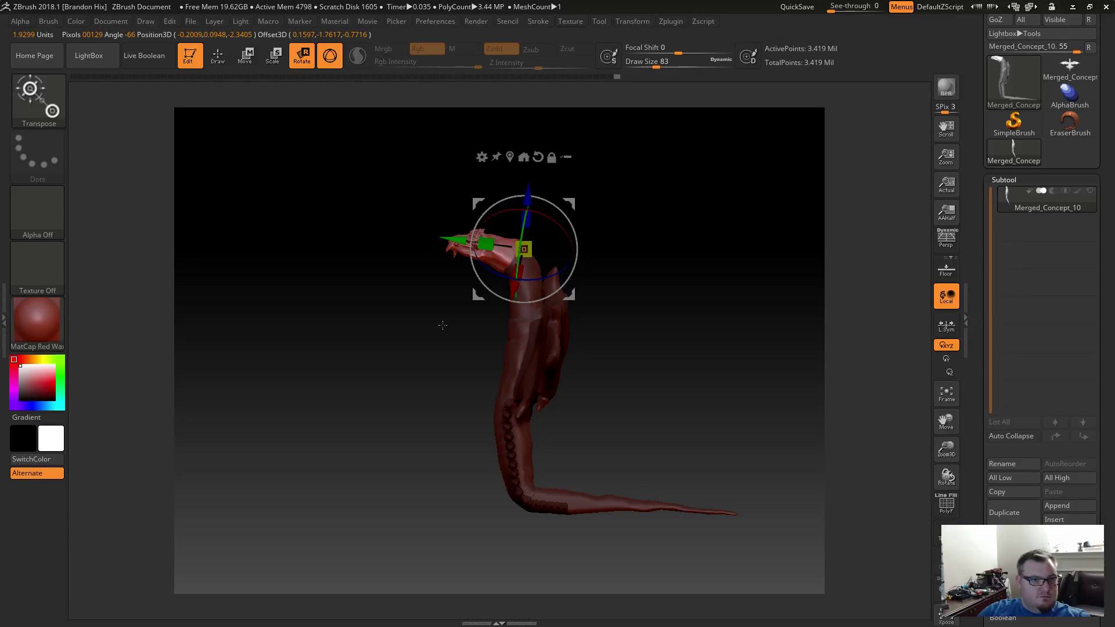
left_click_drag(378, 348, 487, 363, "ctrl")
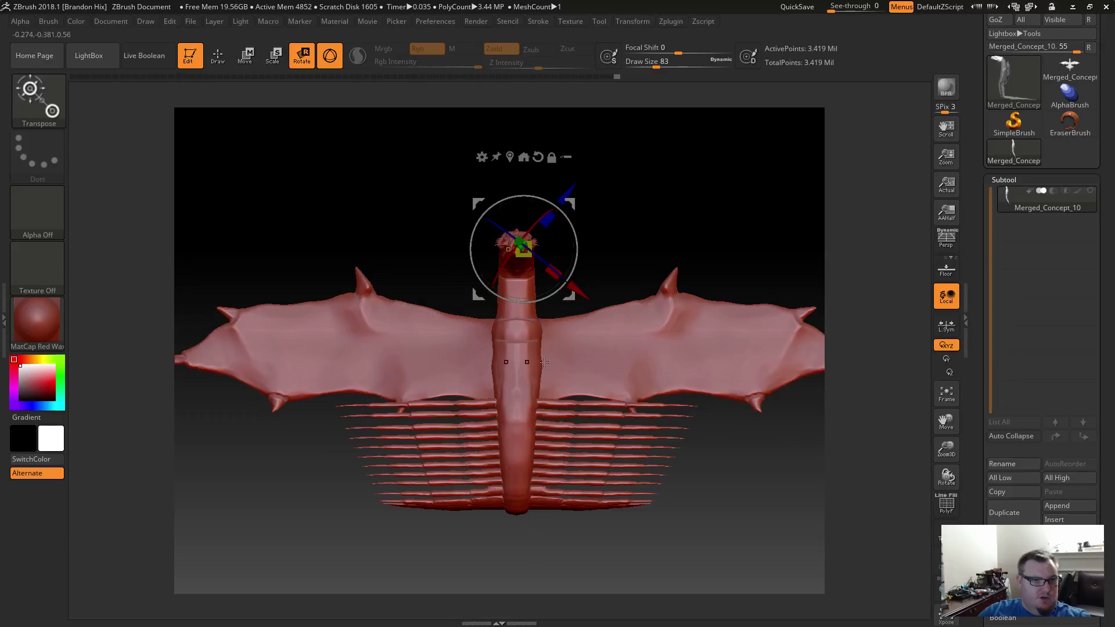
Lasso-mask both wings and the torso above the legs in front view.
left_click_drag(636, 361, 551, 314)
left_click_drag(651, 212, 641, 174, "alt")
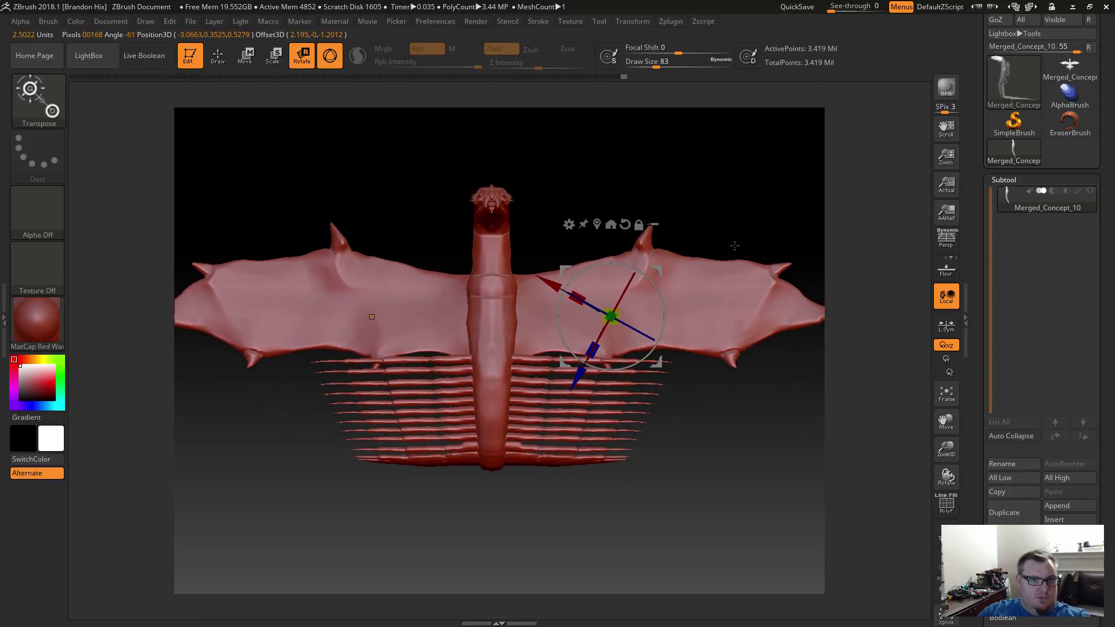
left_click_drag(743, 230, 662, 212, "alt")
key("ctrl")
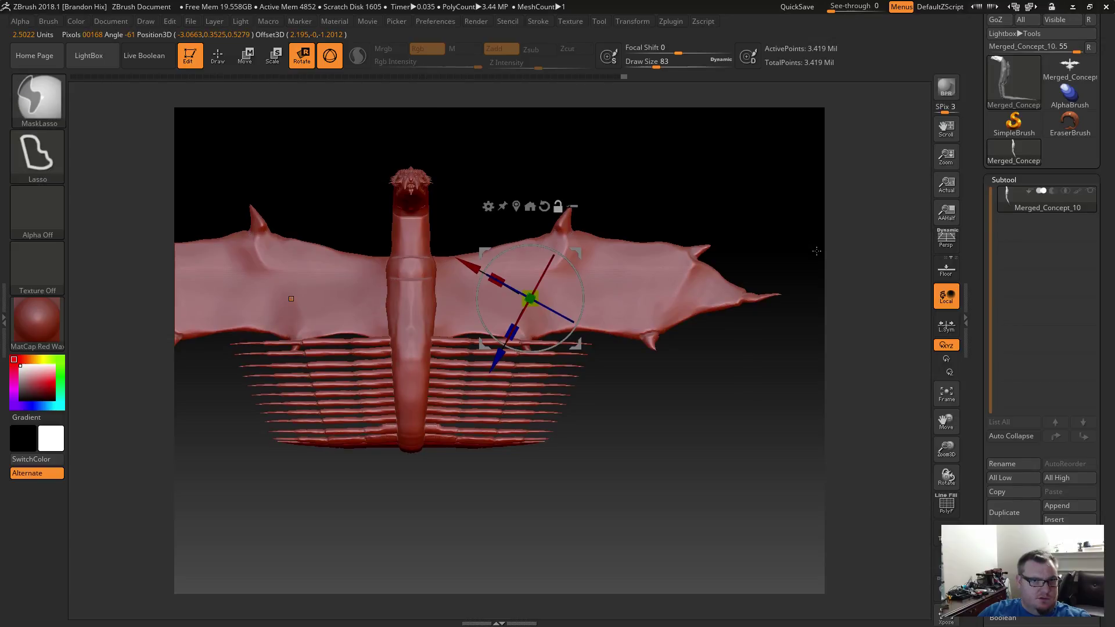
mouse_move(730, 335)
left_mouse_down("ctrl")
mouse_move(433, 350)
mouse_move(439, 197)
mouse_move(804, 194)
left_mouse_up("ctrl")
left_click_drag(446, 161, 474, 201, "alt")
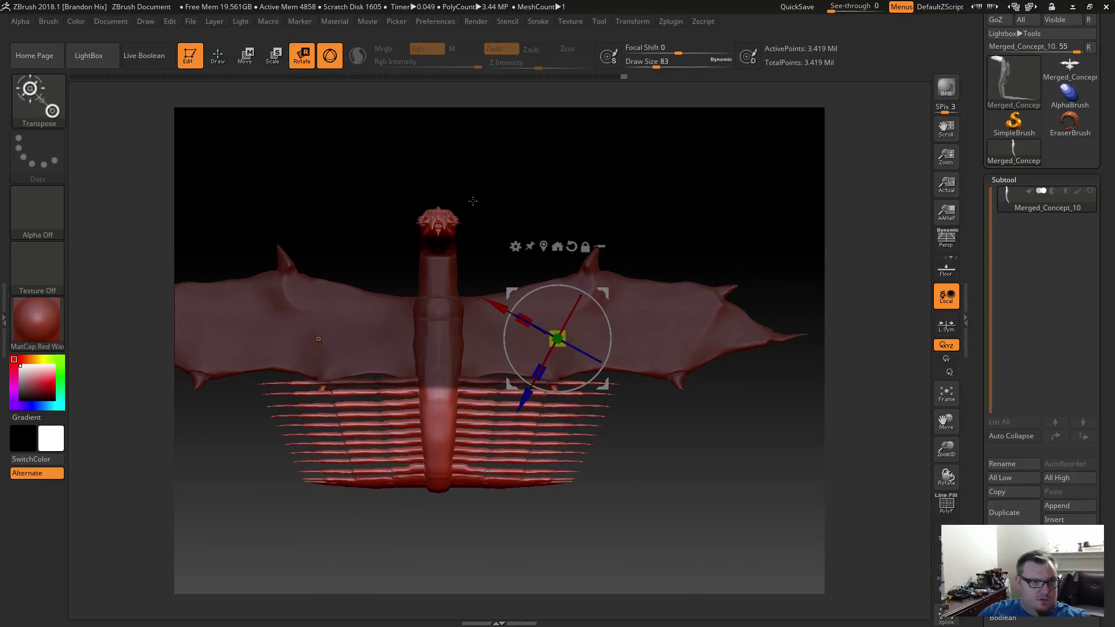
Unmask the central torso and neck, and mask the wing roots up to the body so both whole wings are covered.
key("ctrl")
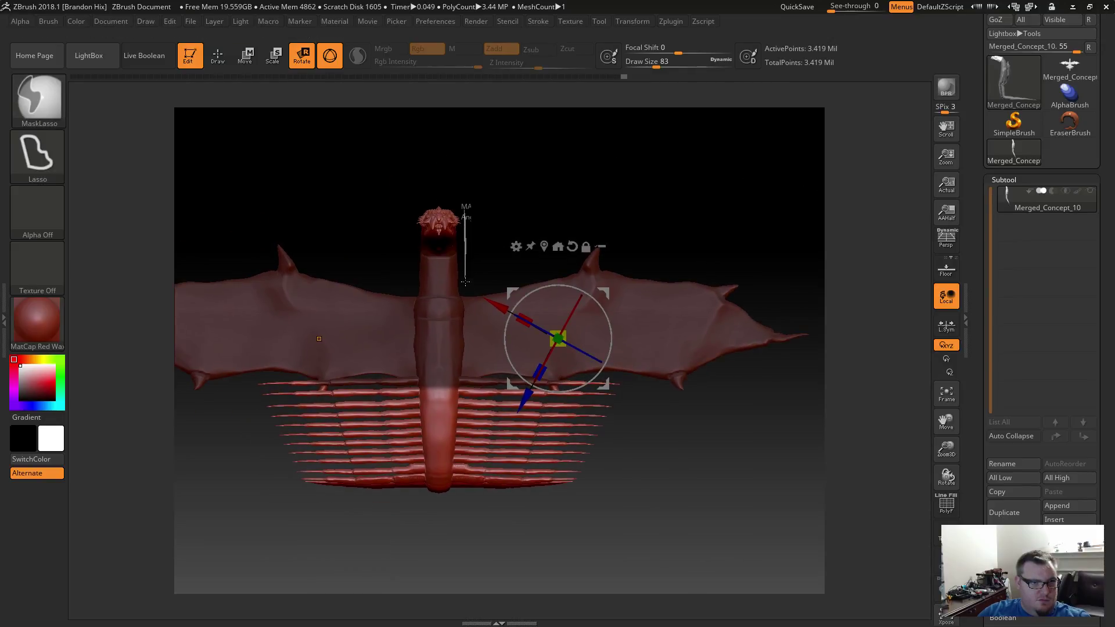
mouse_move(468, 372)
left_mouse_down("ctrl")
mouse_move(459, 395)
mouse_move(419, 401)
mouse_move(358, 273)
mouse_move(456, 146)
mouse_move(457, 216)
left_mouse_up("ctrl")
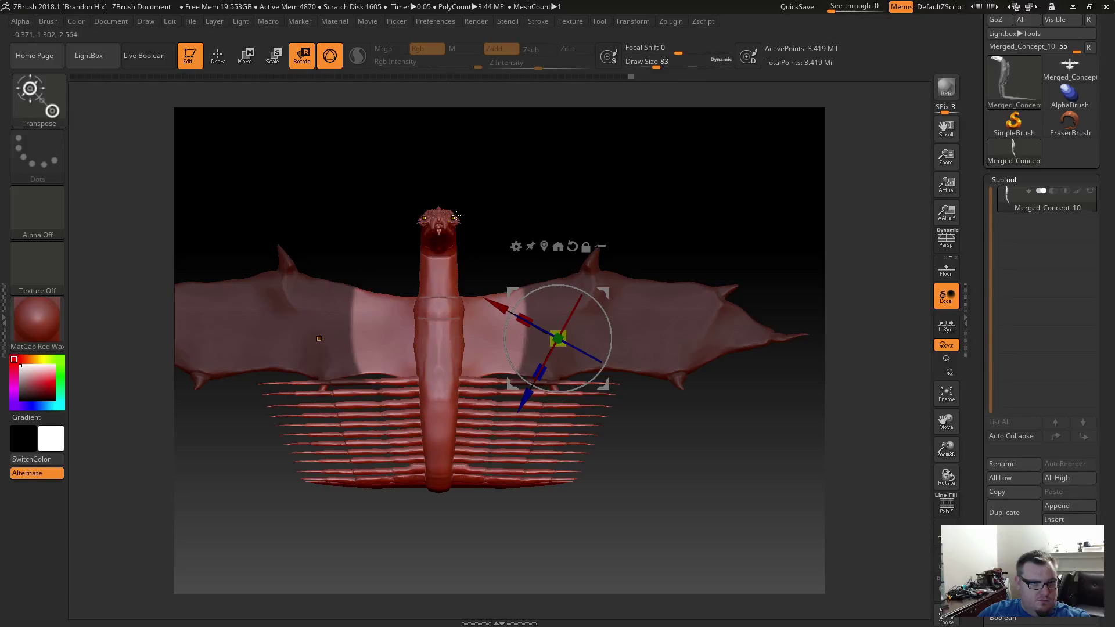
key("ctrl")
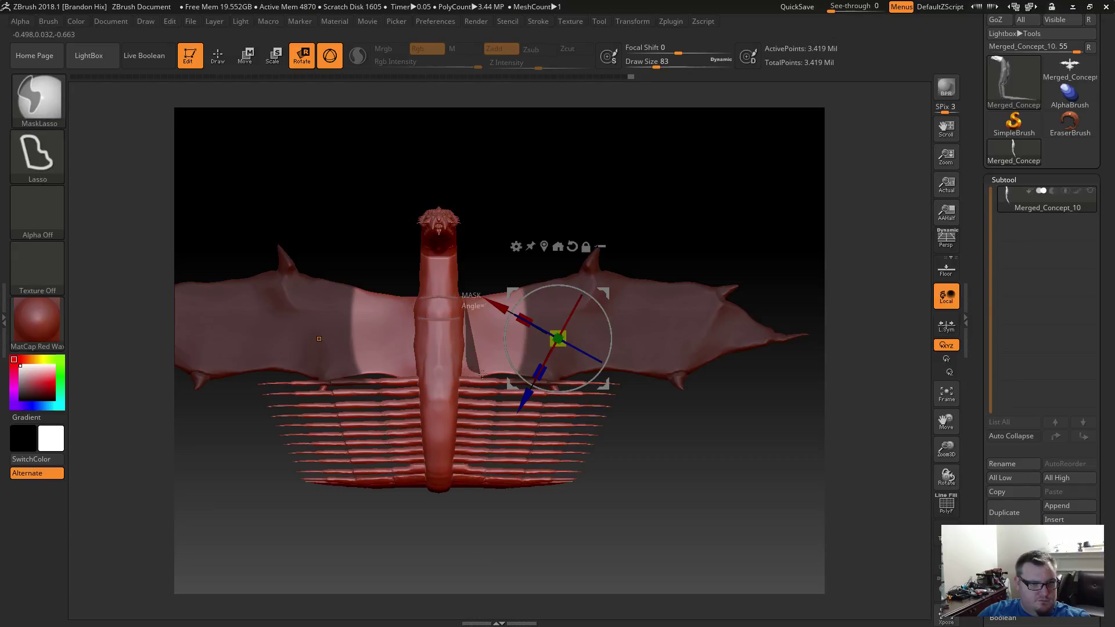
mouse_move(482, 375)
left_mouse_down("ctrl")
mouse_move(519, 376)
mouse_move(549, 275)
mouse_move(500, 260)
left_mouse_up("ctrl")
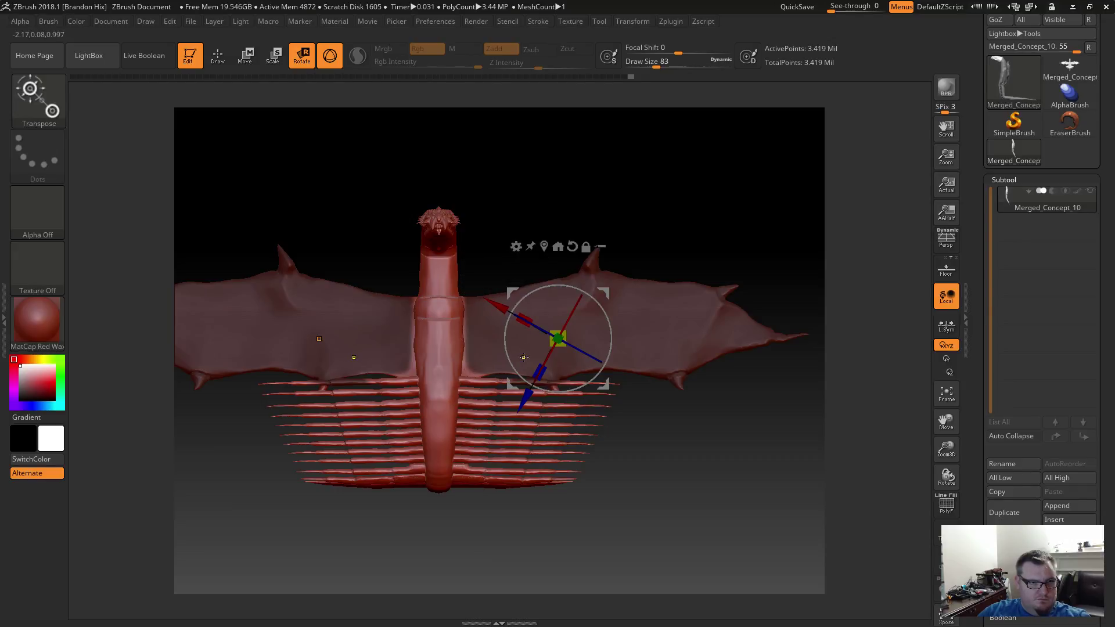
Try to mask along the topology from the lower wing claw with Transpose and undo it.
left_click_drag(667, 408, 585, 443, "alt")
left_click_drag(426, 443, 391, 254, "alt")
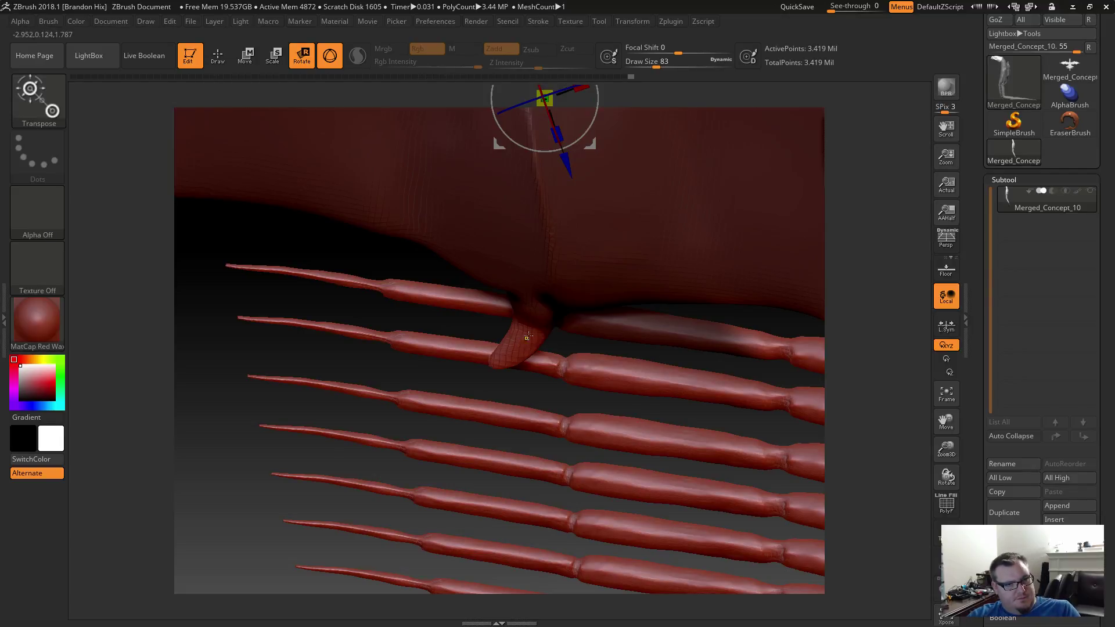
left_click_drag(529, 335, 538, 327, "ctrl")
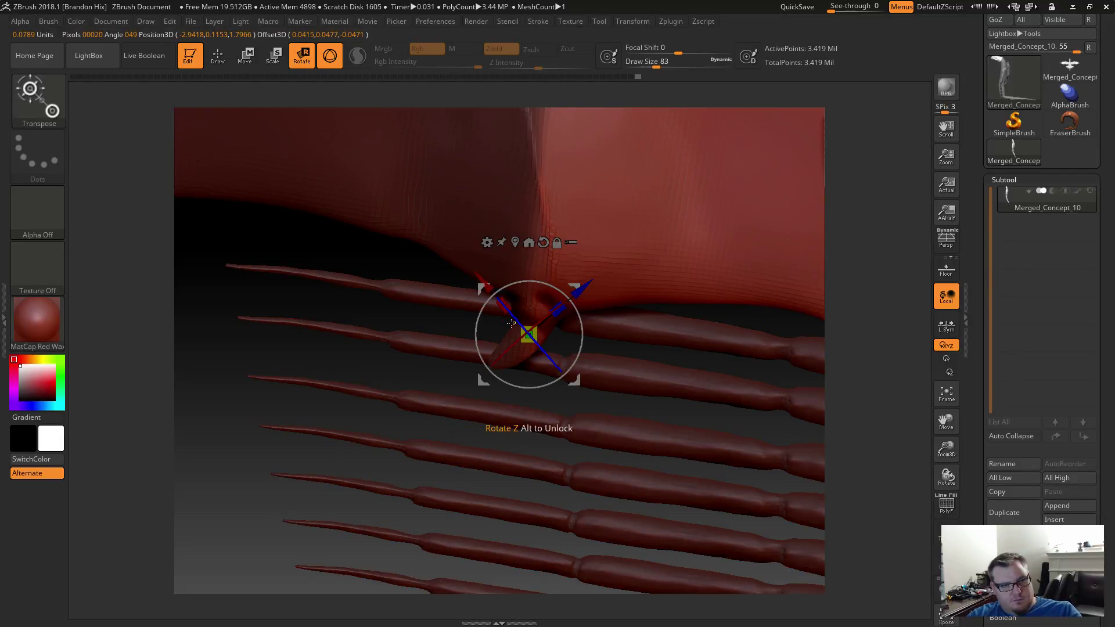
key("ctrl+z")
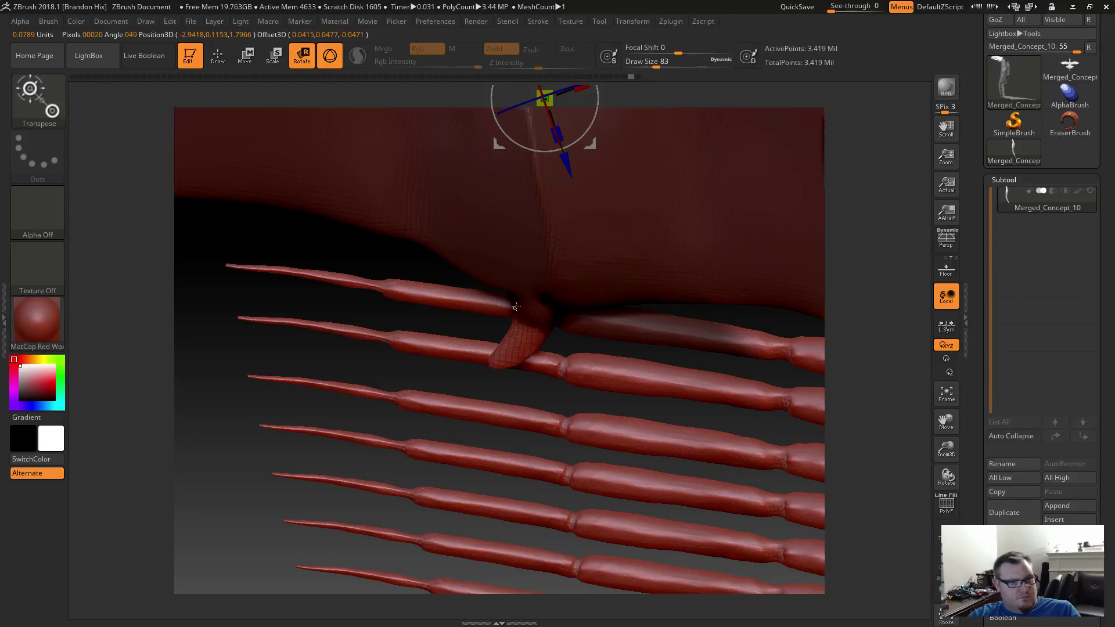
Mask the lower wing claws completely and unmask the leg segments caught behind them.
key("ctrl")
mouse_move(487, 309)
left_mouse_down("ctrl")
mouse_move(504, 380)
mouse_move(549, 313)
left_mouse_up("ctrl")
mouse_move(417, 260)
left_mouse_down()
mouse_move(404, 259)
mouse_move(435, 249)
mouse_move(433, 272)
left_mouse_up()
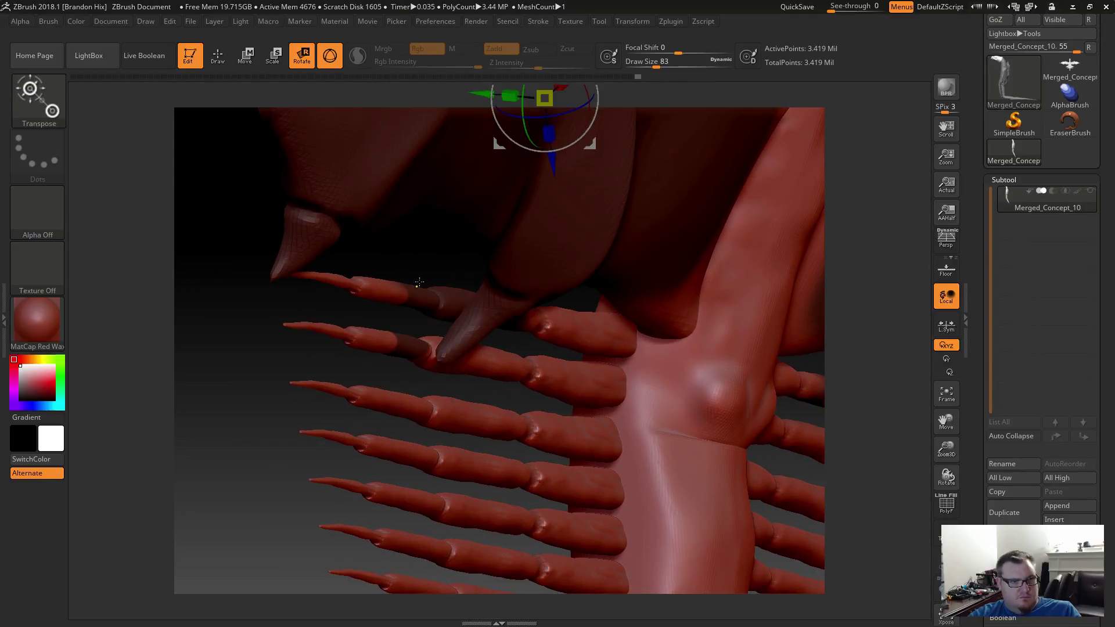
key("ctrl")
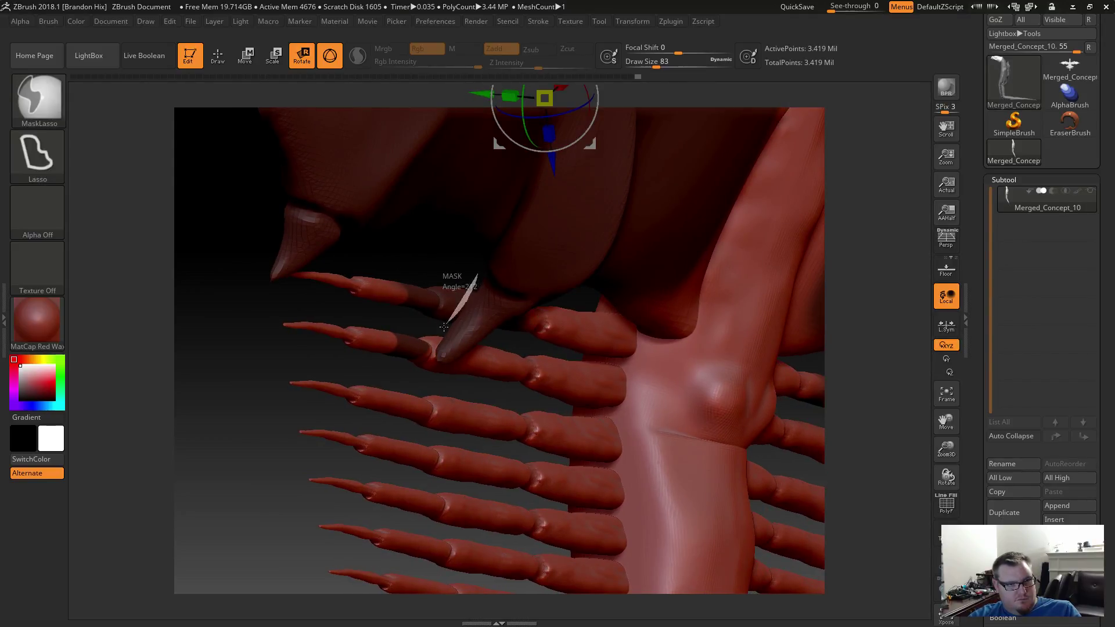
mouse_move(445, 327)
left_mouse_down("ctrl+alt")
mouse_move(401, 384)
mouse_move(371, 270)
mouse_move(395, 256)
mouse_move(302, 200)
mouse_move(261, 279)
mouse_move(206, 175)
mouse_move(299, 201)
left_mouse_up("ctrl+alt")
key("ctrl")
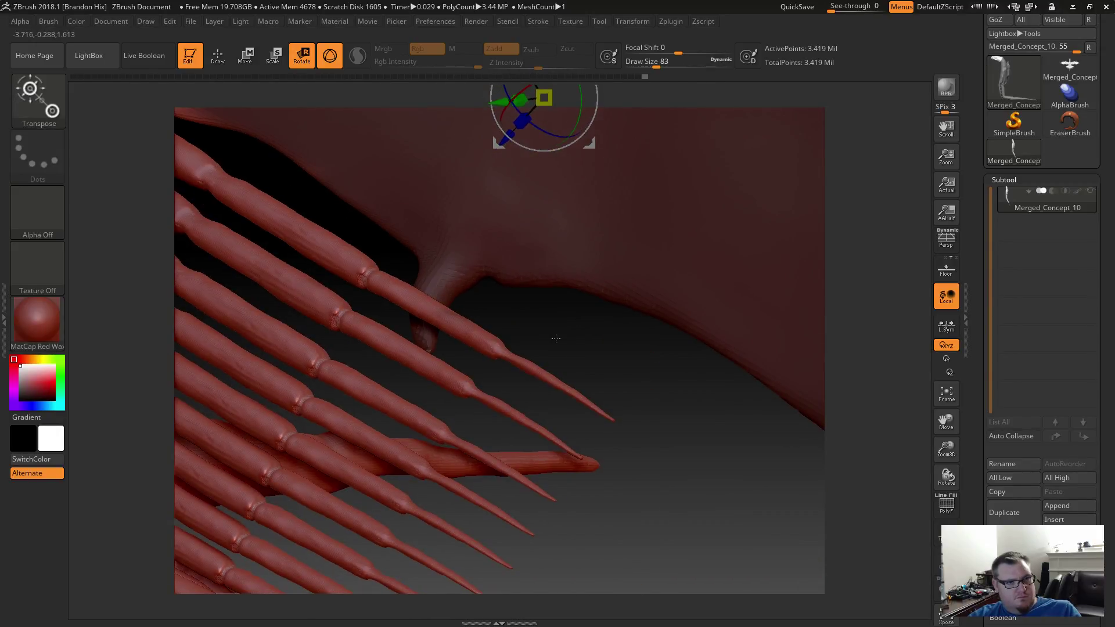
mouse_move(556, 337)
left_mouse_down()
mouse_move(512, 349)
mouse_move(532, 329)
mouse_move(563, 346)
mouse_move(548, 341)
left_mouse_up()
left_click_drag(398, 305, 484, 385)
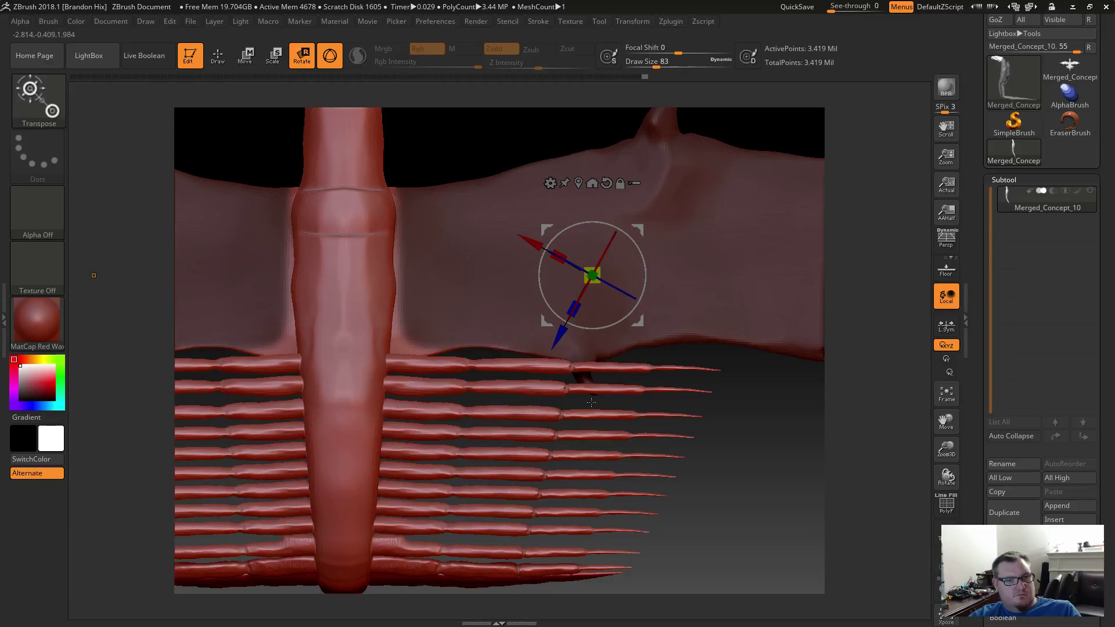
Soften the wing mask, invert it and rotate both wings slightly upward from their roots.
left_click(683, 289, "ctrl")
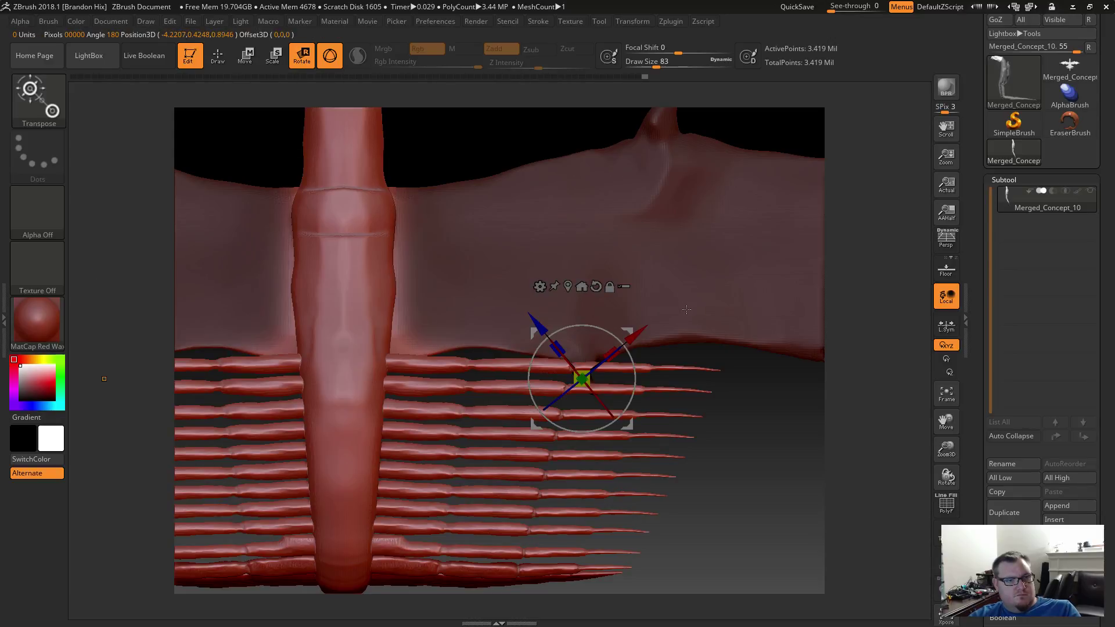
mouse_move(761, 432)
left_mouse_down("alt")
mouse_move(697, 404)
mouse_move(706, 410)
mouse_move(661, 468)
mouse_move(571, 422)
left_mouse_up("alt")
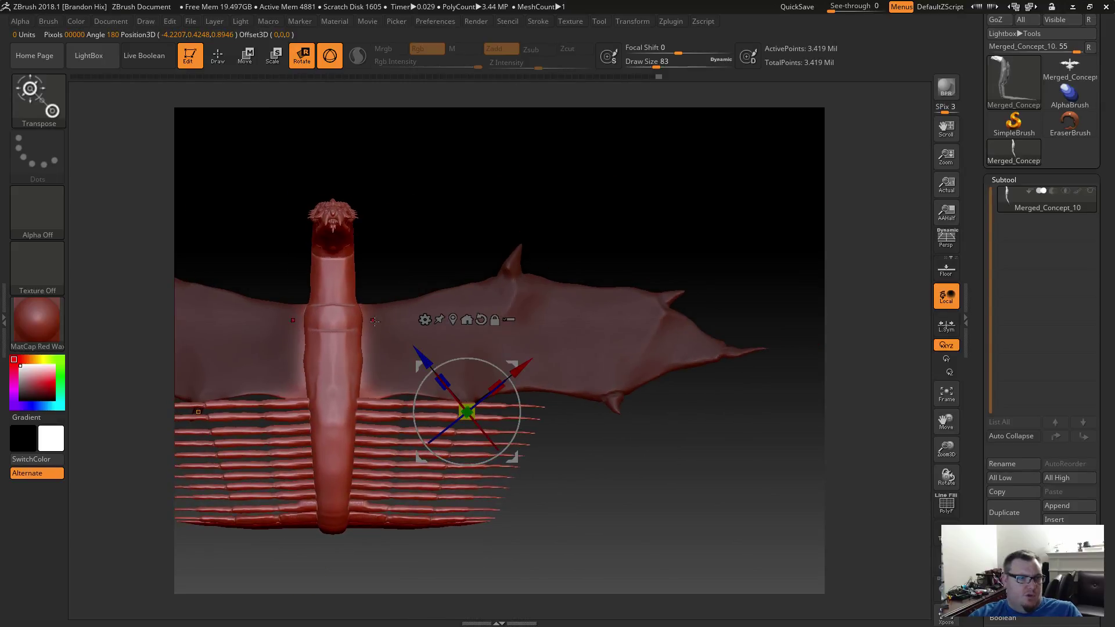
left_click(377, 374)
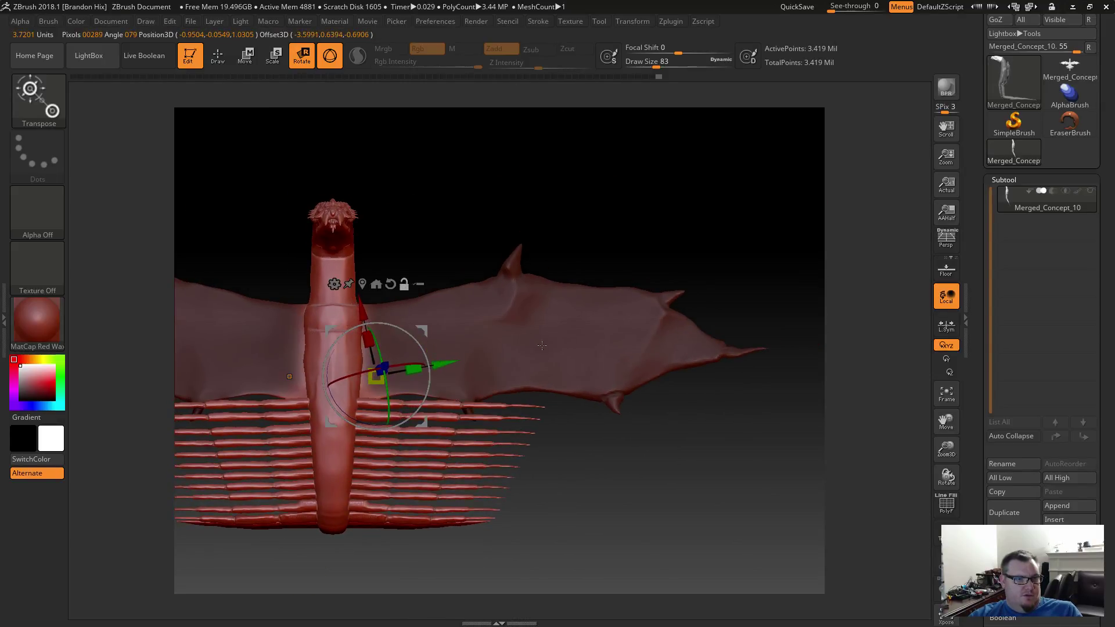
left_click_drag(427, 347, 430, 369)
key("ctrl+z")
left_click(543, 239, "ctrl")
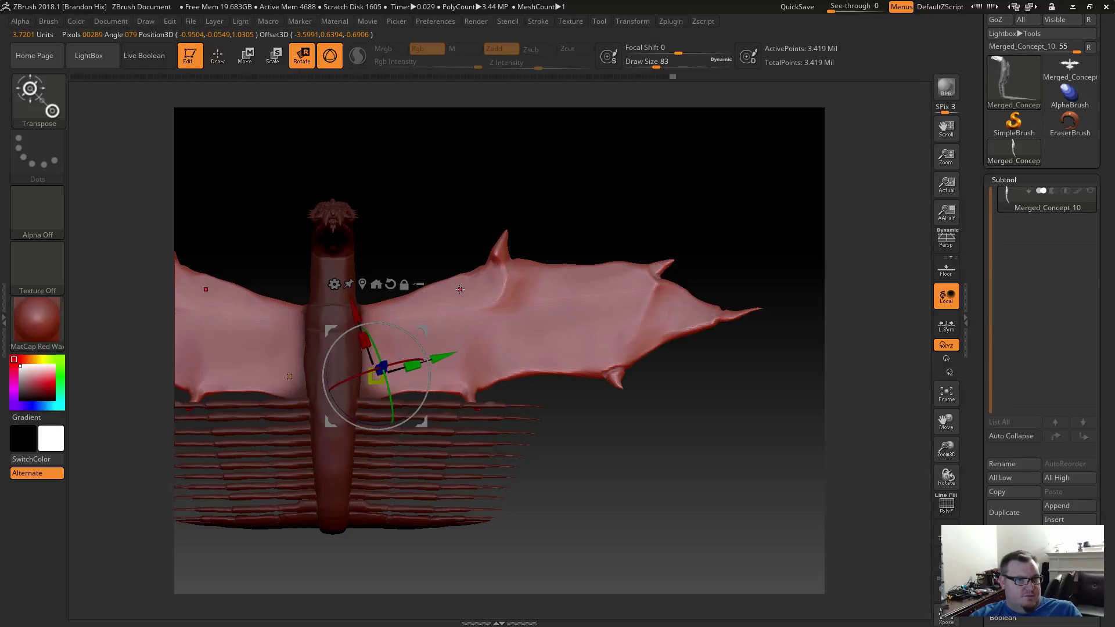
Lasso-mask the inner part of both wings out to just before the lower claws.
key("q")
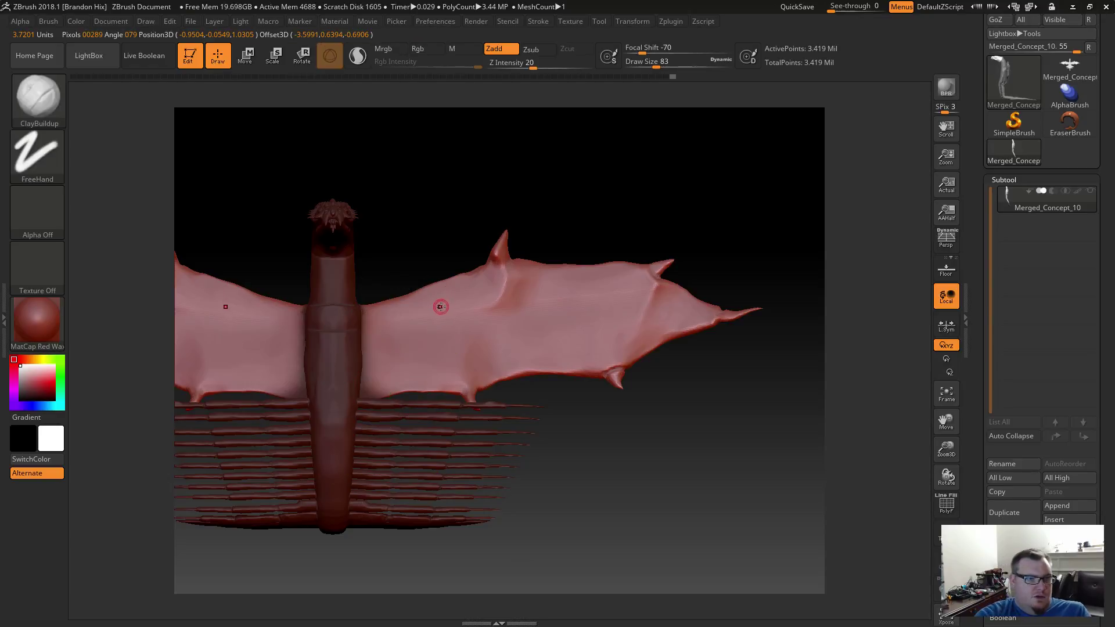
key("ctrl")
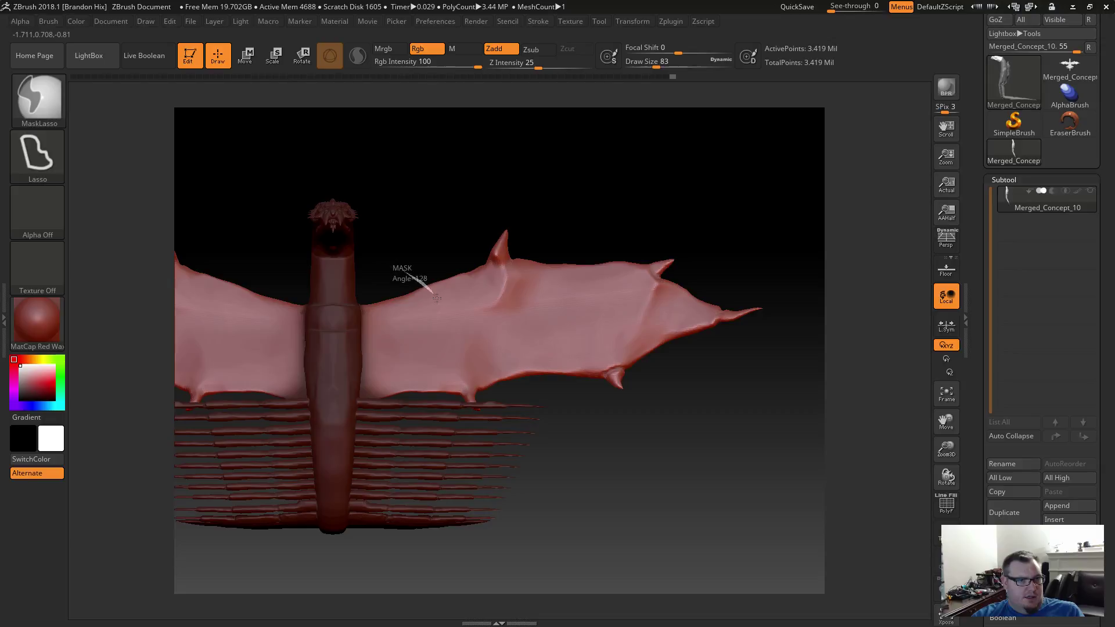
mouse_move(437, 298)
left_mouse_down("ctrl")
mouse_move(450, 348)
mouse_move(418, 412)
mouse_move(317, 290)
mouse_move(328, 270)
left_mouse_up("ctrl")
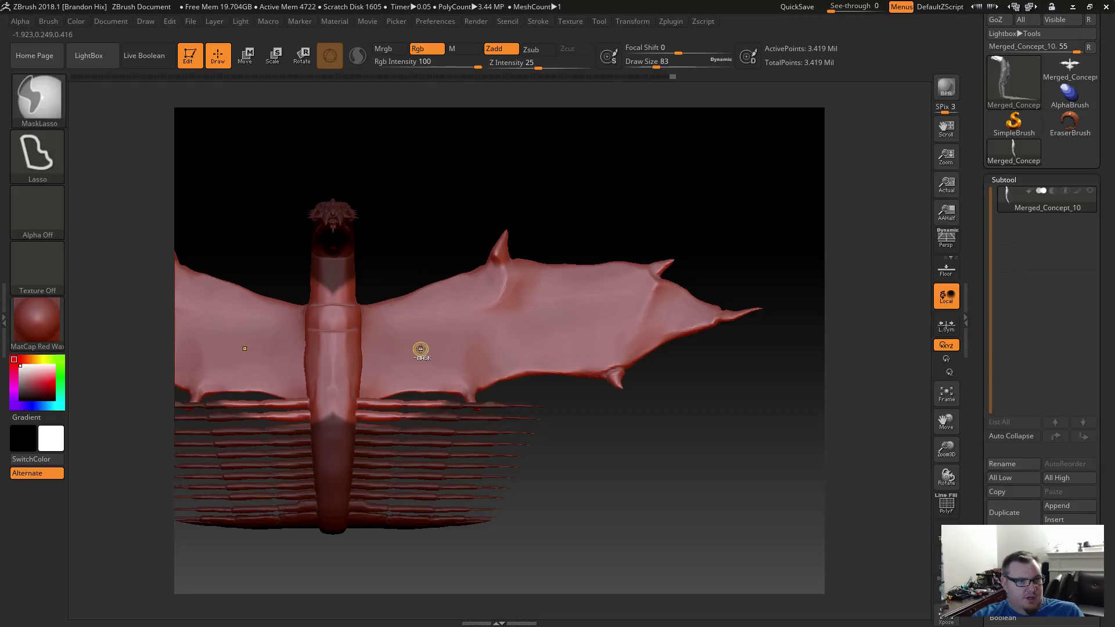
key("ctrl+z")
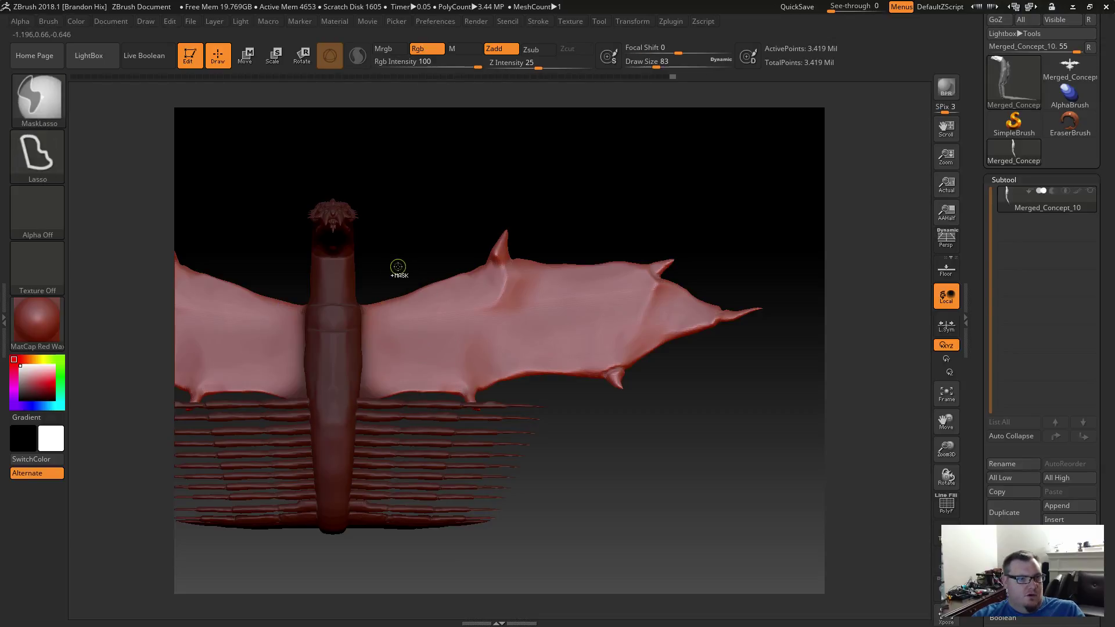
mouse_move(428, 276)
left_mouse_down("ctrl")
mouse_move(443, 373)
mouse_move(302, 409)
mouse_move(433, 348)
left_mouse_up("ctrl")
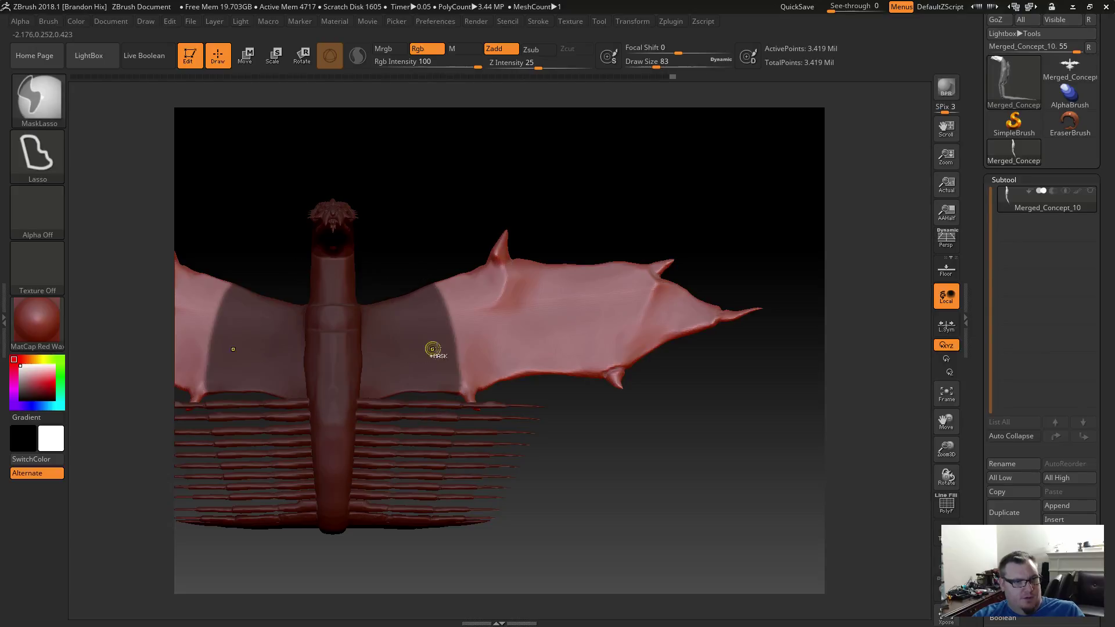
key("ctrl+shift+a")
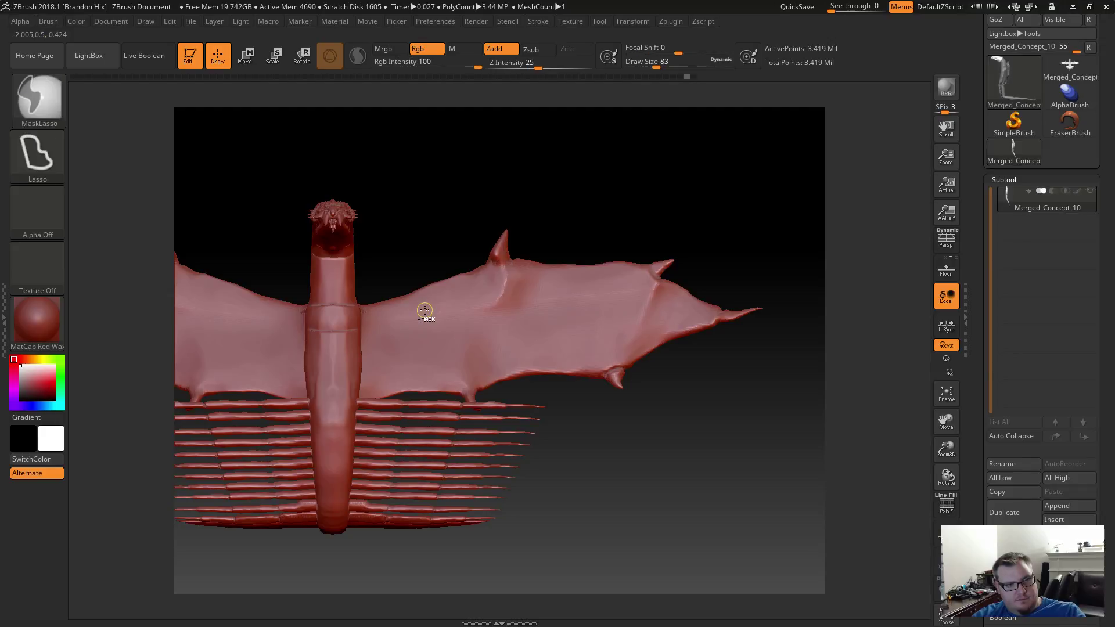
key("ctrl+shift+z")
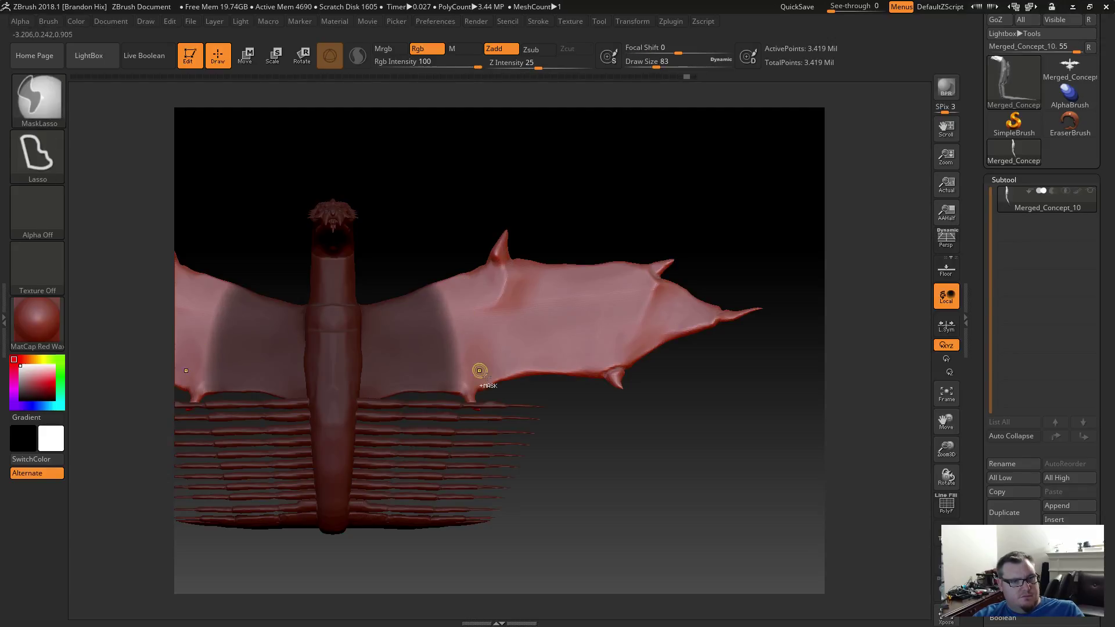
Rotate the unmasked outer part of both wings upward about the mask edge.
key("r")
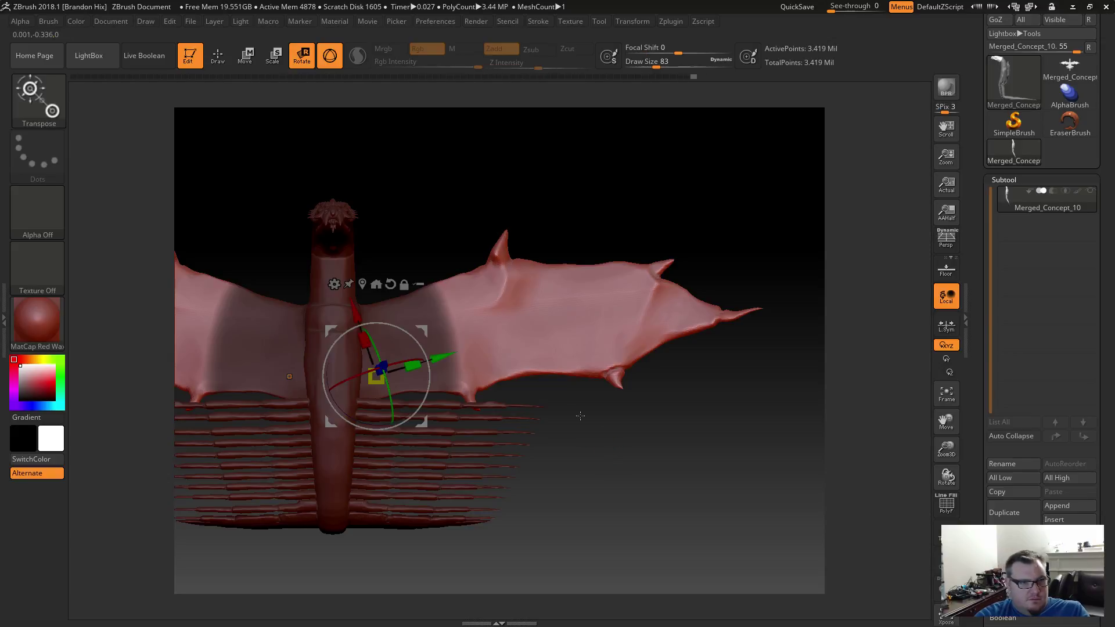
left_click(455, 337)
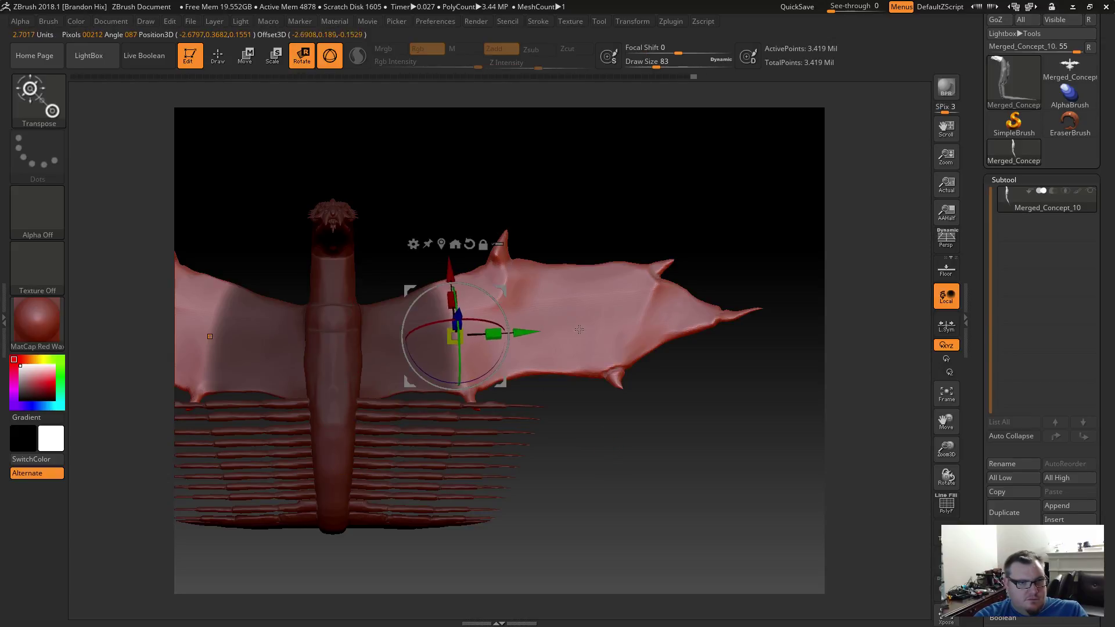
left_click_drag(501, 352, 513, 342)
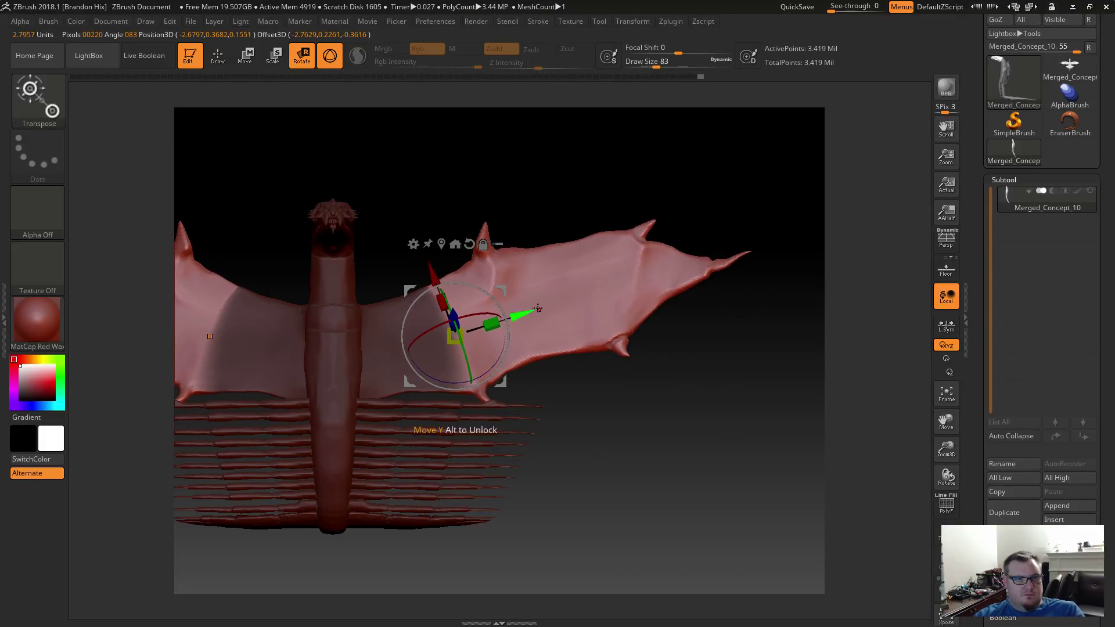
Extend the mask past the first upper claws, soften its edge and rotate the outer wings slightly downward.
key("ctrl")
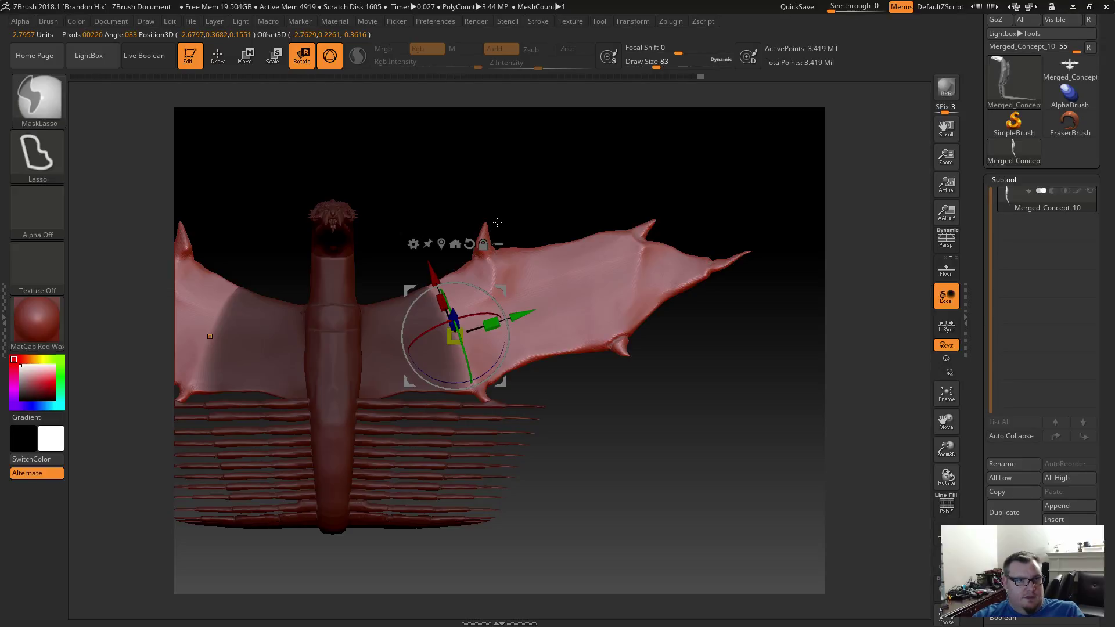
mouse_move(503, 341)
left_mouse_down("ctrl")
mouse_move(450, 411)
mouse_move(417, 301)
left_mouse_up("ctrl")
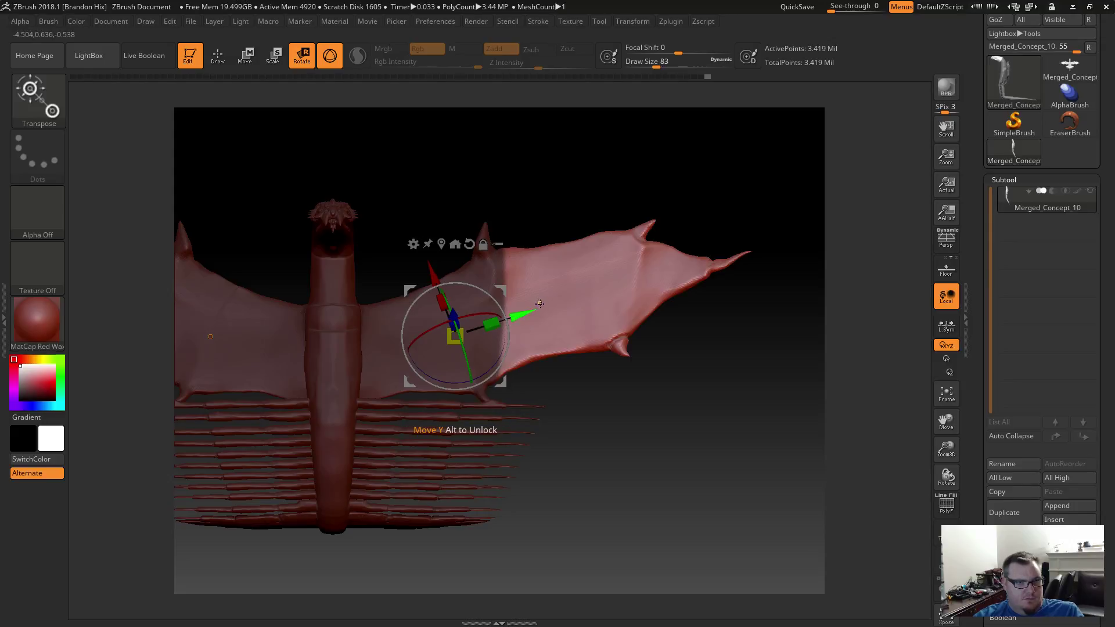
left_click(518, 276, "ctrl")
left_click(518, 277, "ctrl")
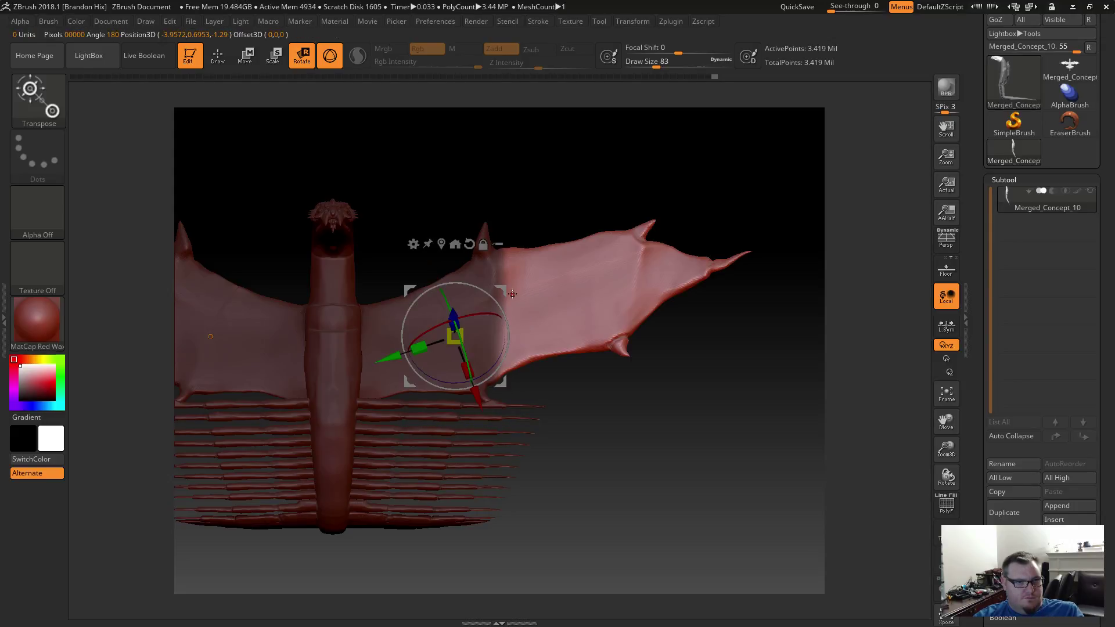
left_click(506, 275, "alt")
mouse_move(561, 257)
left_mouse_down()
mouse_move(562, 294)
mouse_move(567, 261)
left_mouse_up()
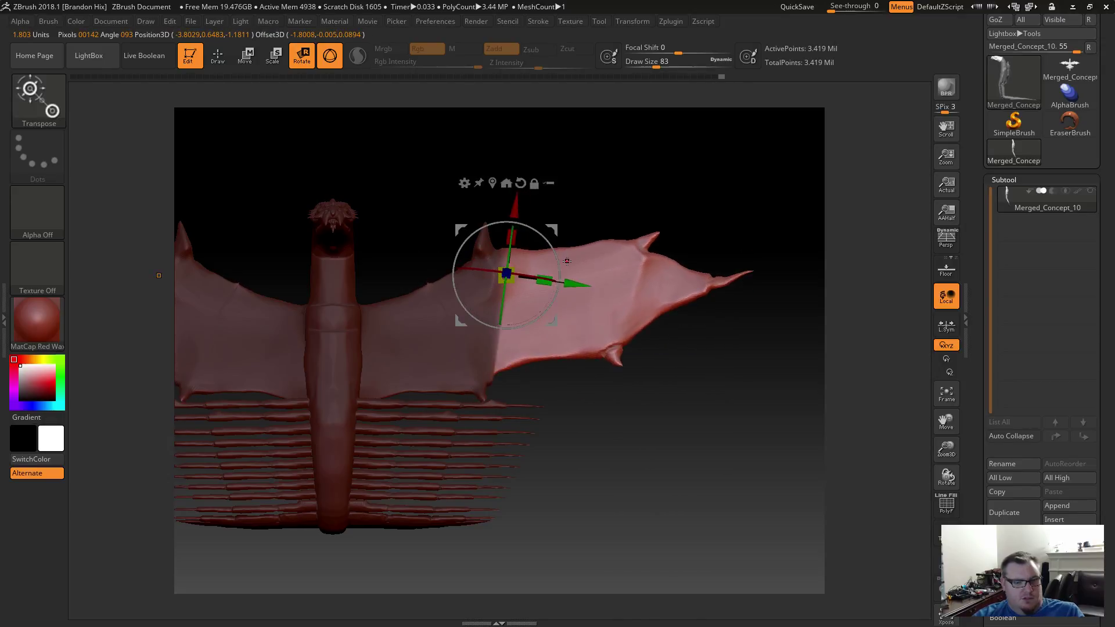
Extend the mask diagonally farther out across the wing membranes beyond the first claws.
left_click_drag(406, 231, 414, 298)
mouse_move(413, 260)
left_mouse_down("ctrl+alt")
mouse_move(414, 305)
mouse_move(398, 261)
mouse_move(417, 230)
left_mouse_up("ctrl+alt")
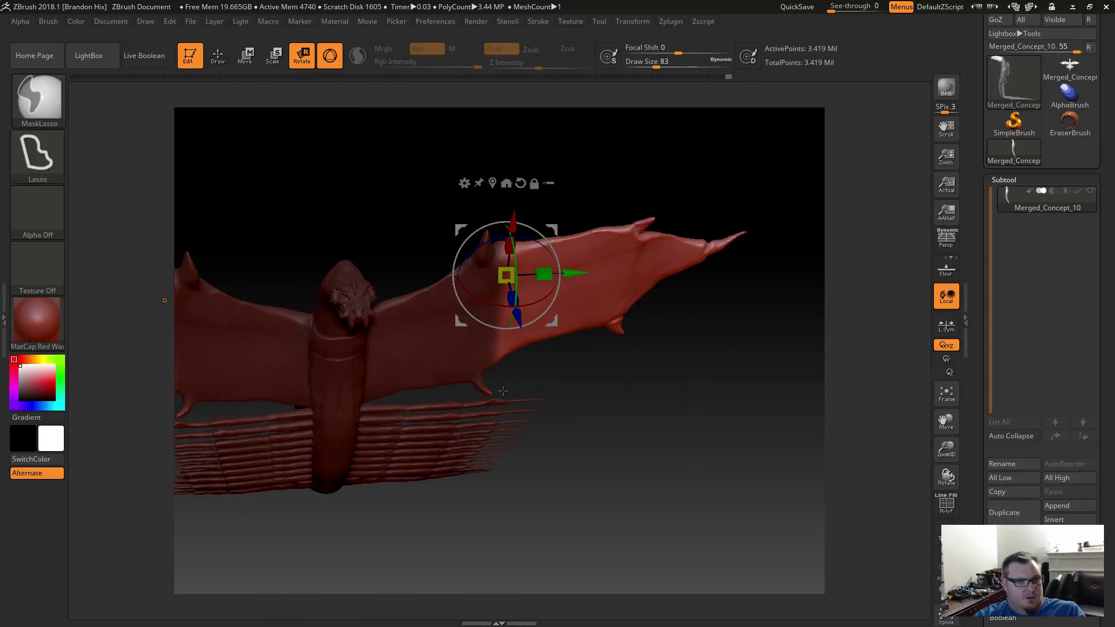
mouse_move(533, 380)
left_mouse_down()
mouse_move(455, 371)
mouse_move(541, 373)
left_mouse_up()
mouse_move(560, 268)
left_mouse_down()
mouse_move(557, 293)
mouse_move(569, 266)
left_mouse_up()
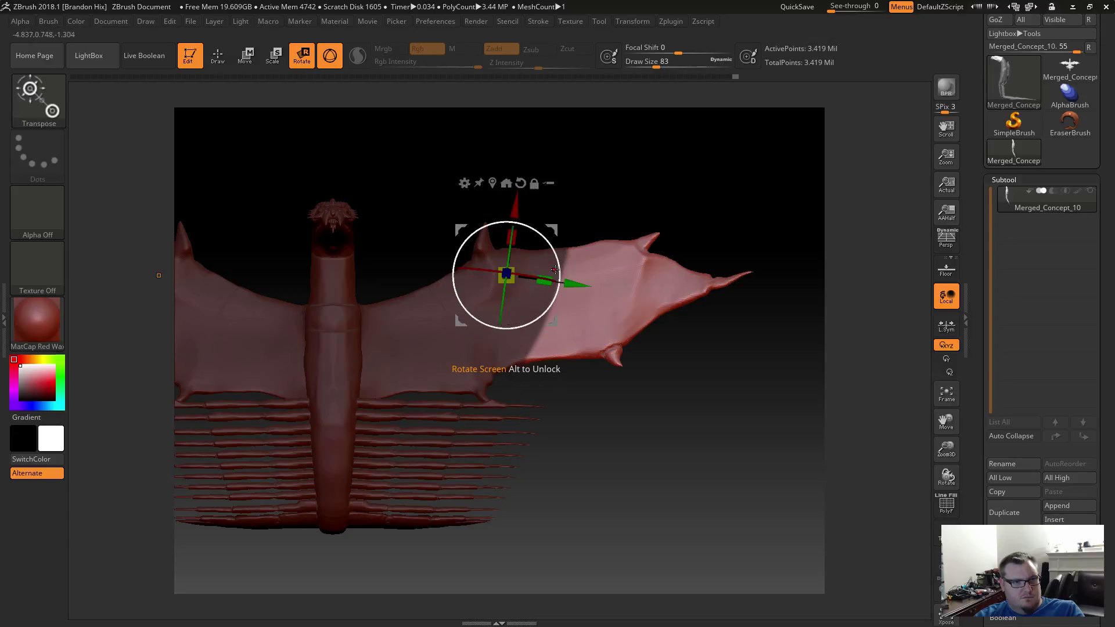
Soften the mask edge, rotate the outer wings farther downward and clear the mask.
left_click_drag(559, 268, 560, 262)
left_click(583, 328, "ctrl")
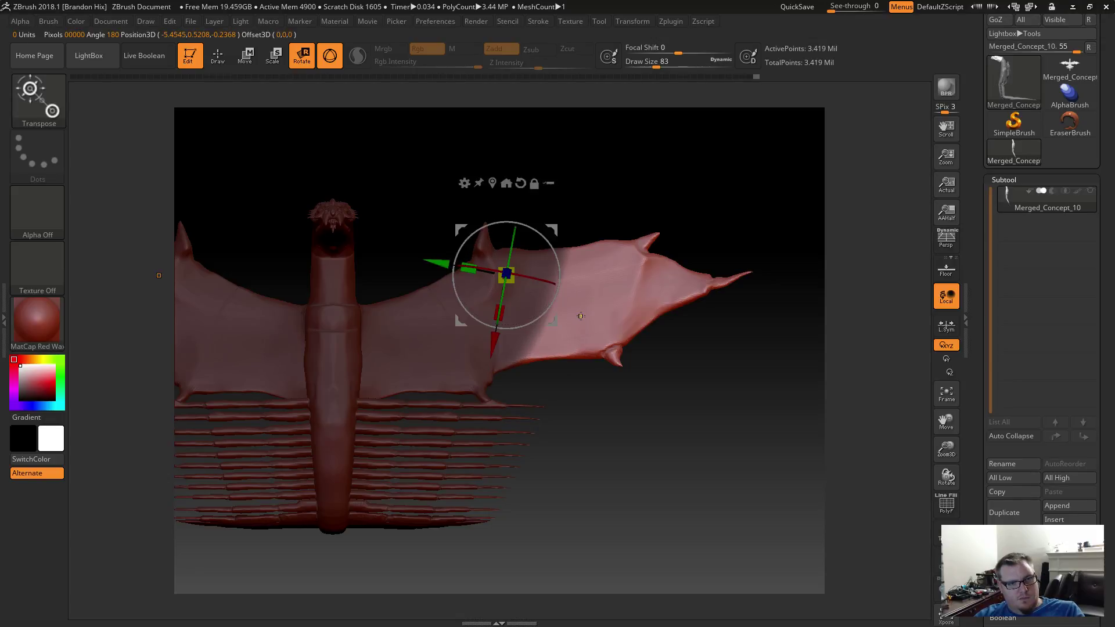
left_click_drag(558, 298, 596, 292)
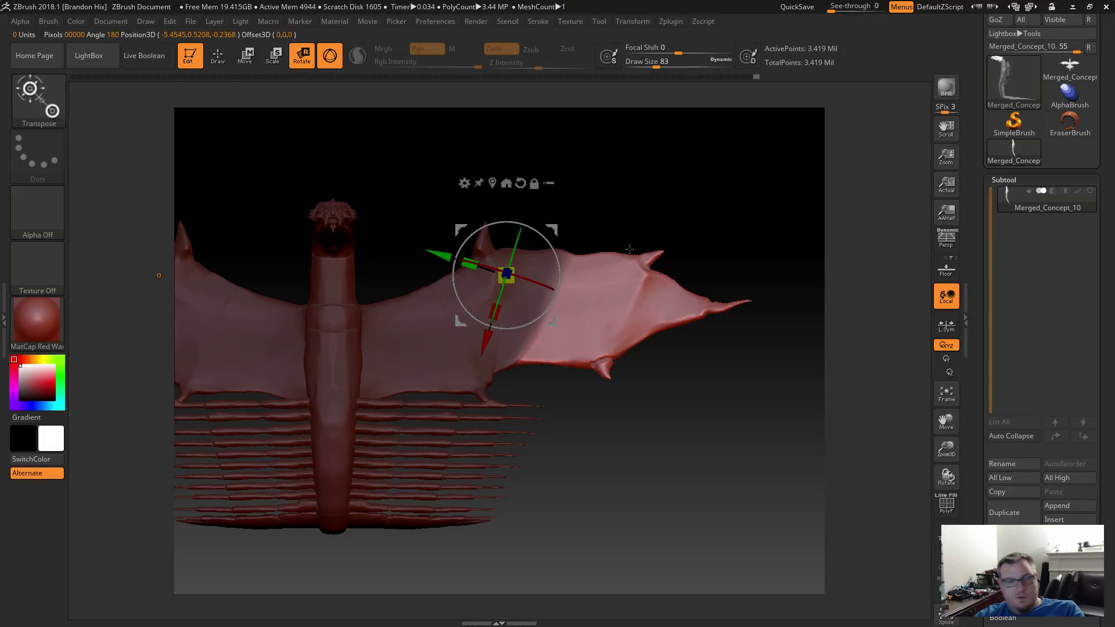
left_click_drag(663, 407, 650, 401, "ctrl")
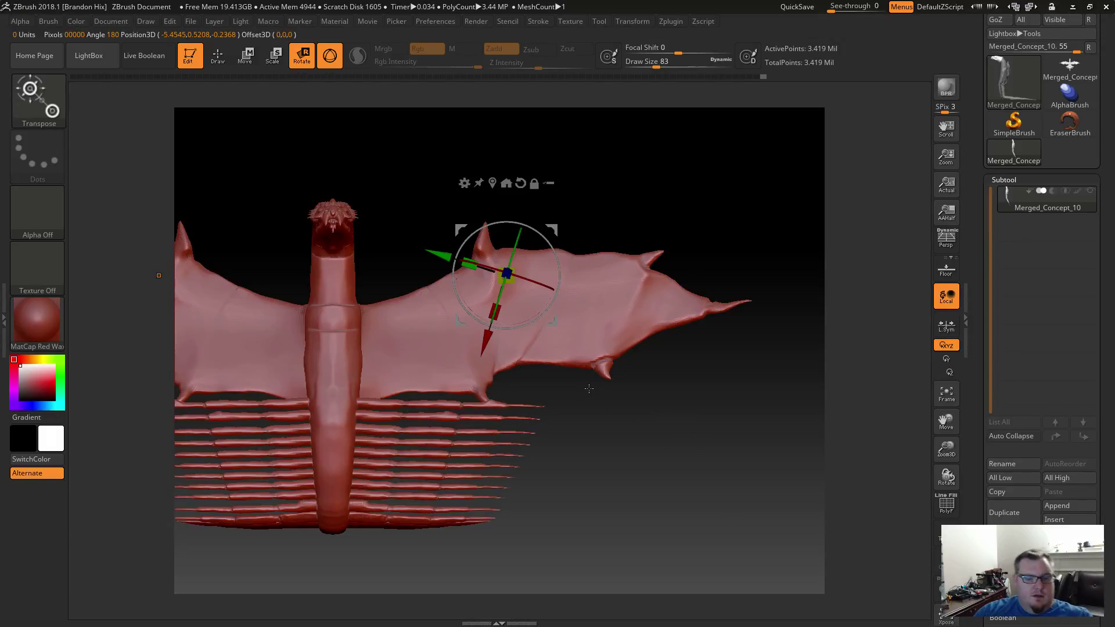
Examine the posed wings, neck and body from several angles.
left_click_drag(571, 363, 643, 466)
left_click_drag(528, 481, 650, 433)
left_click_drag(611, 369, 555, 479)
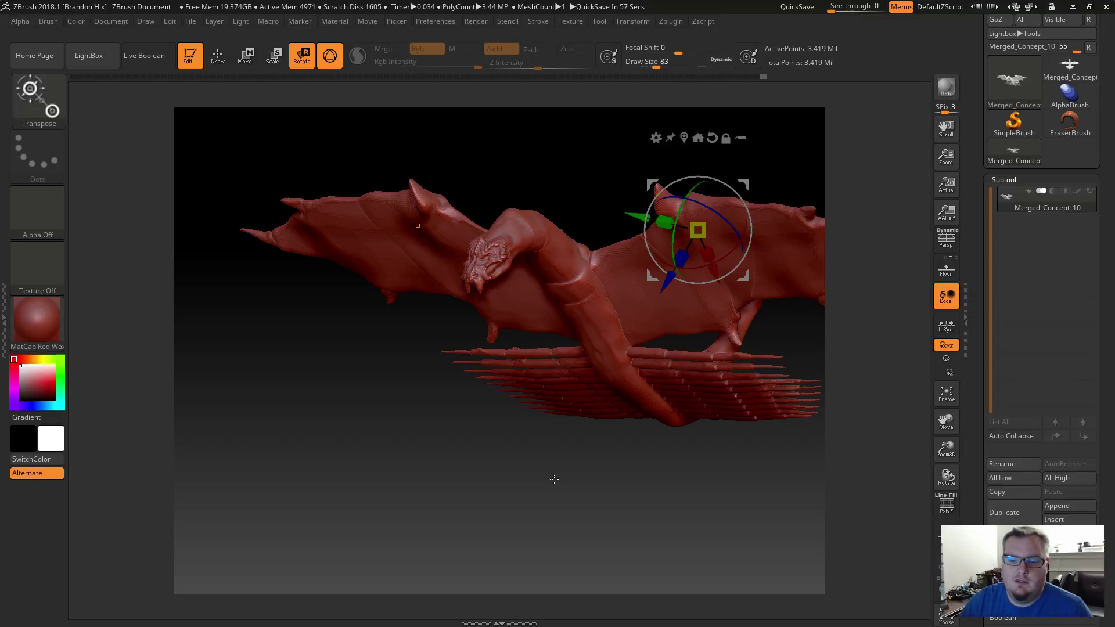
left_click_drag(388, 352, 397, 395)
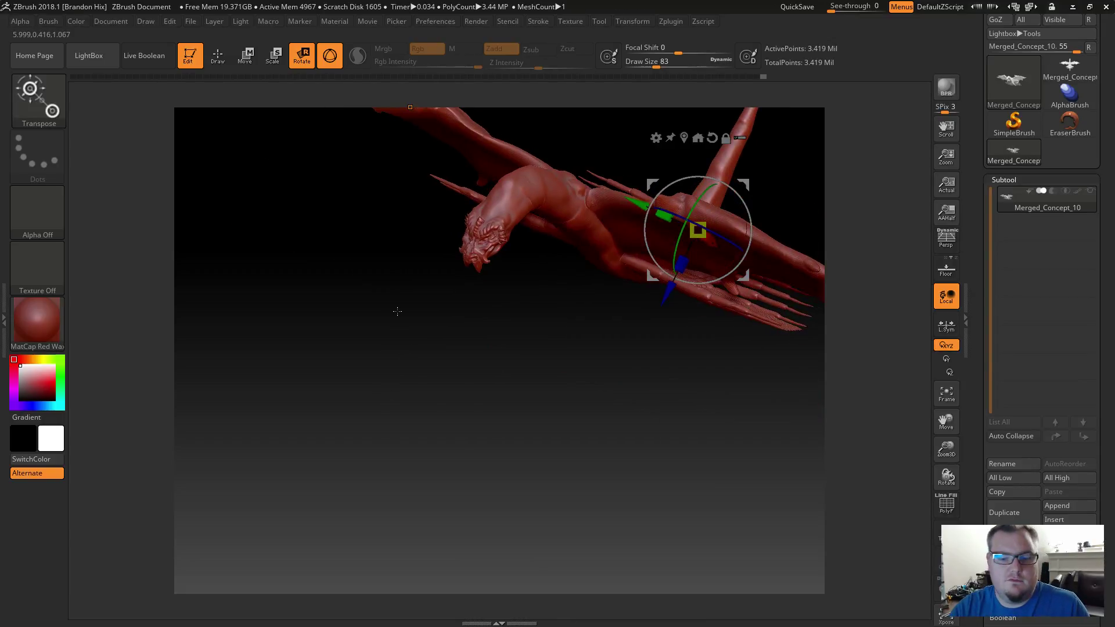
mouse_move(398, 312)
left_mouse_down("alt")
mouse_move(428, 403)
mouse_move(401, 406)
mouse_move(323, 361)
mouse_move(347, 301)
mouse_move(360, 317)
left_mouse_up("alt")
Return to Draw mode, set the draw size to 104 and smooth the bend in the creature's neck.
key("q")
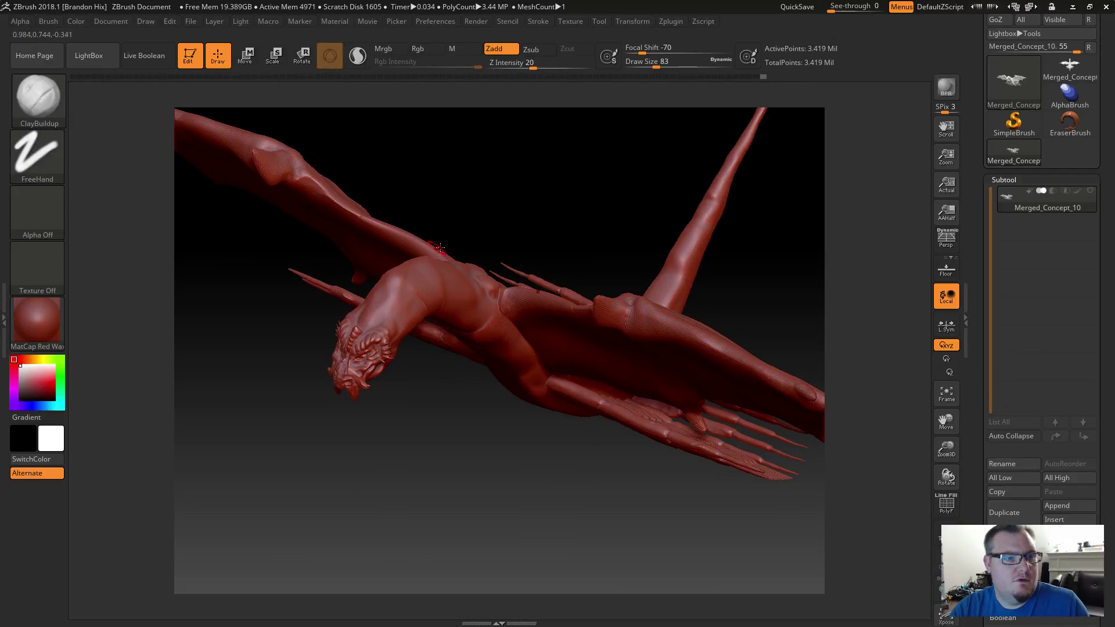
mouse_move(467, 221)
left_mouse_down()
mouse_move(440, 169)
mouse_move(578, 262)
left_mouse_up()
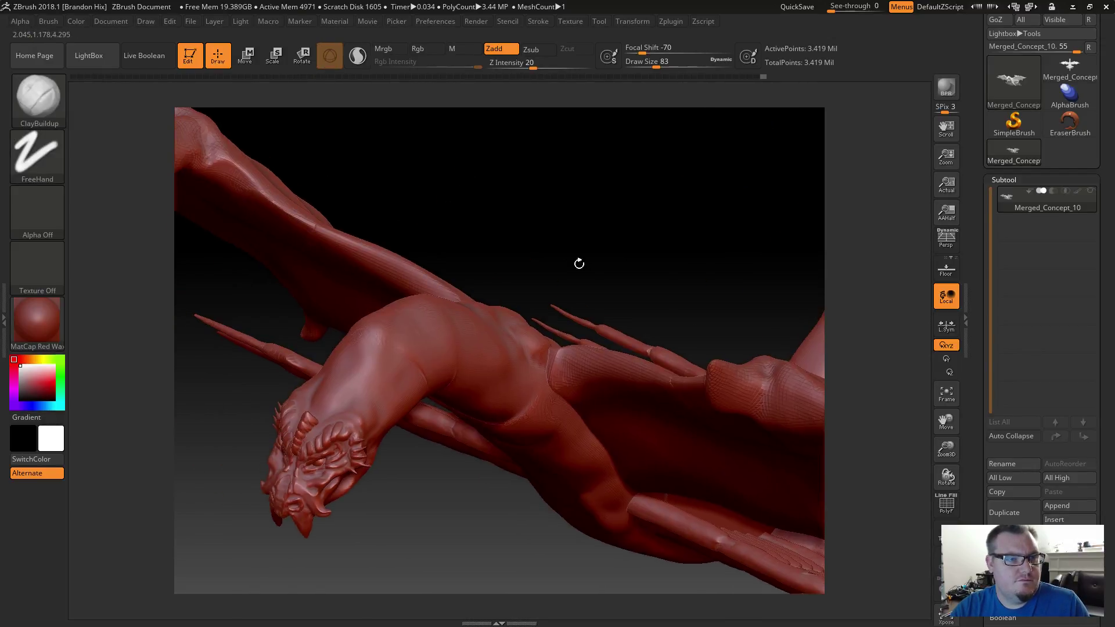
key("shift")
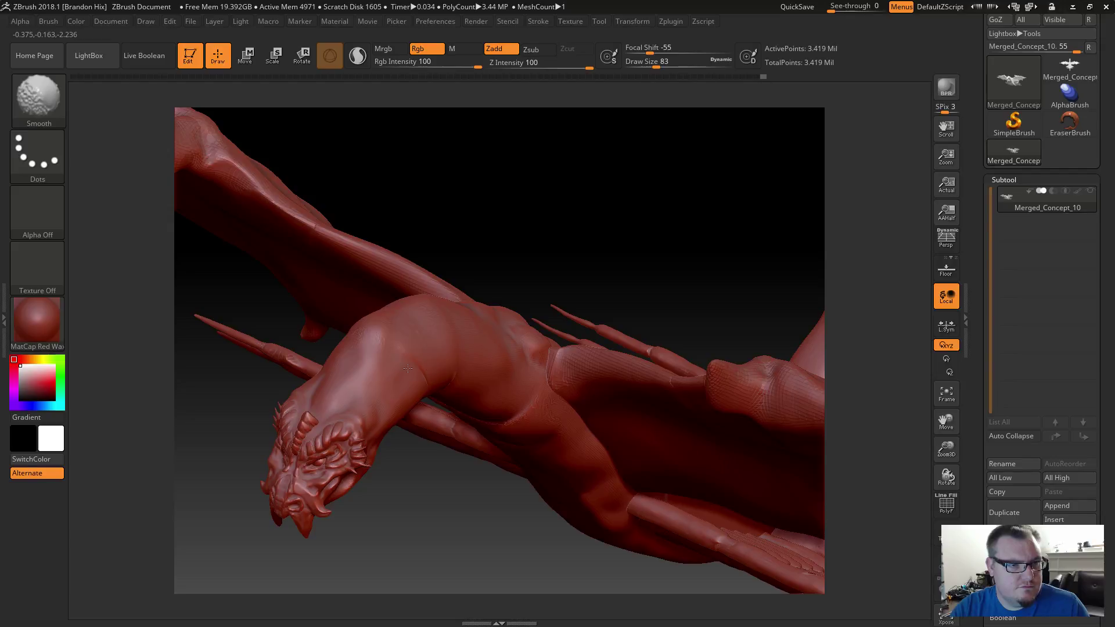
key("s")
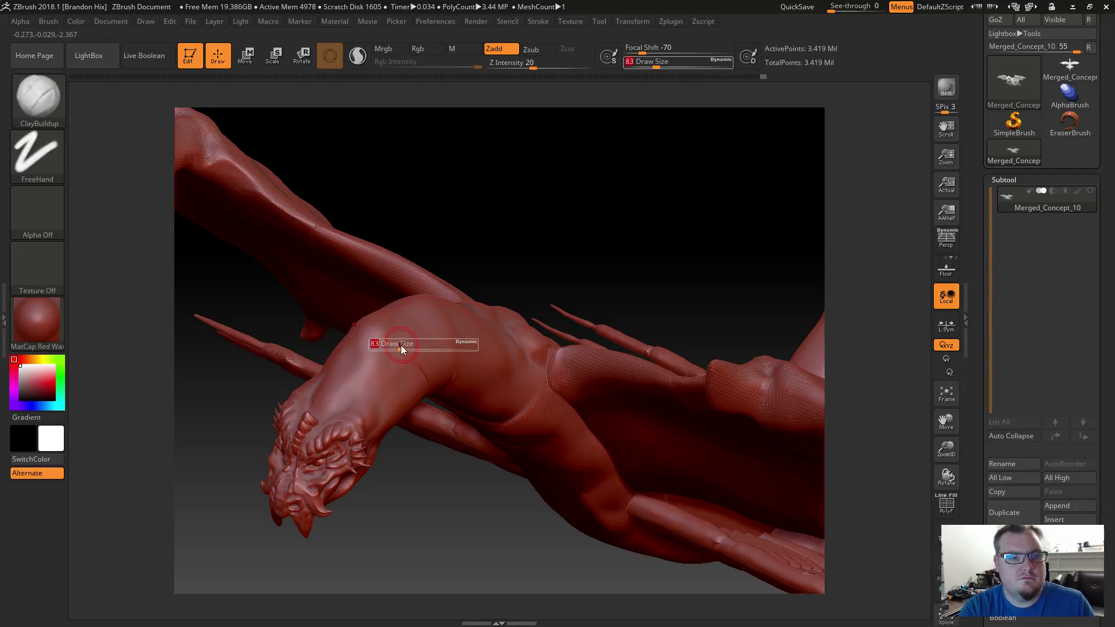
left_click_drag(401, 345, 414, 345)
key("ctrl")
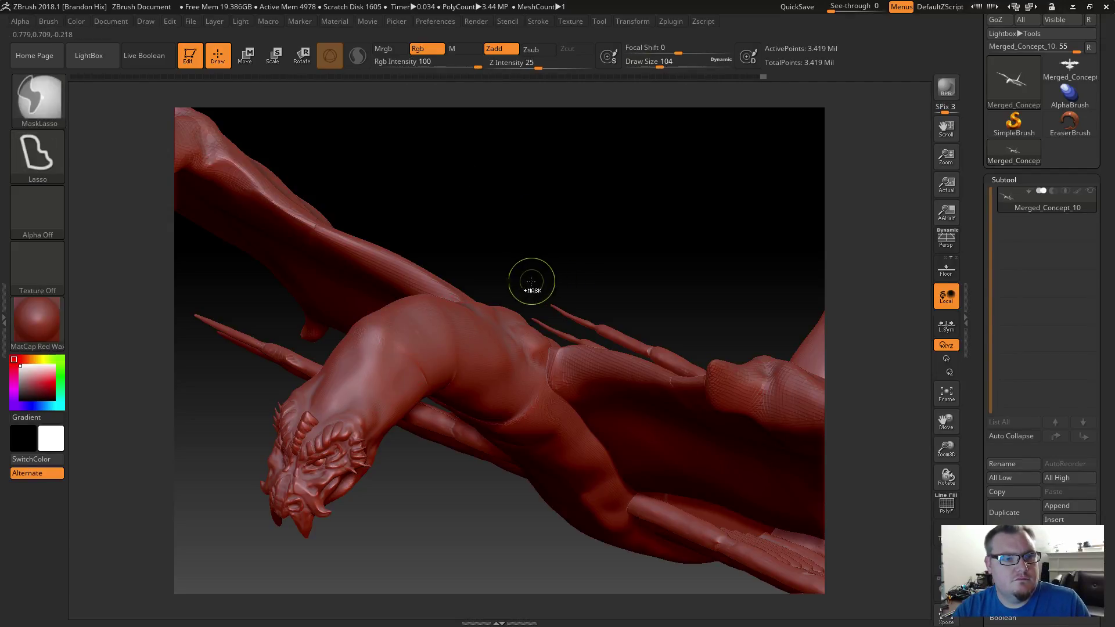
key("shift")
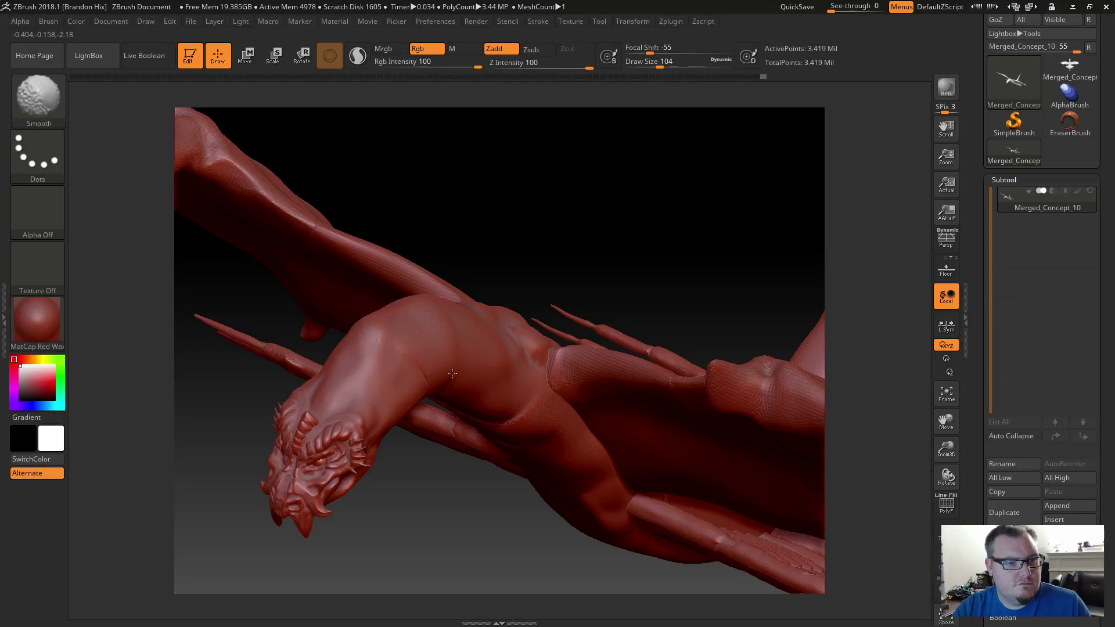
left_click_drag(420, 369, 372, 382, "shift")
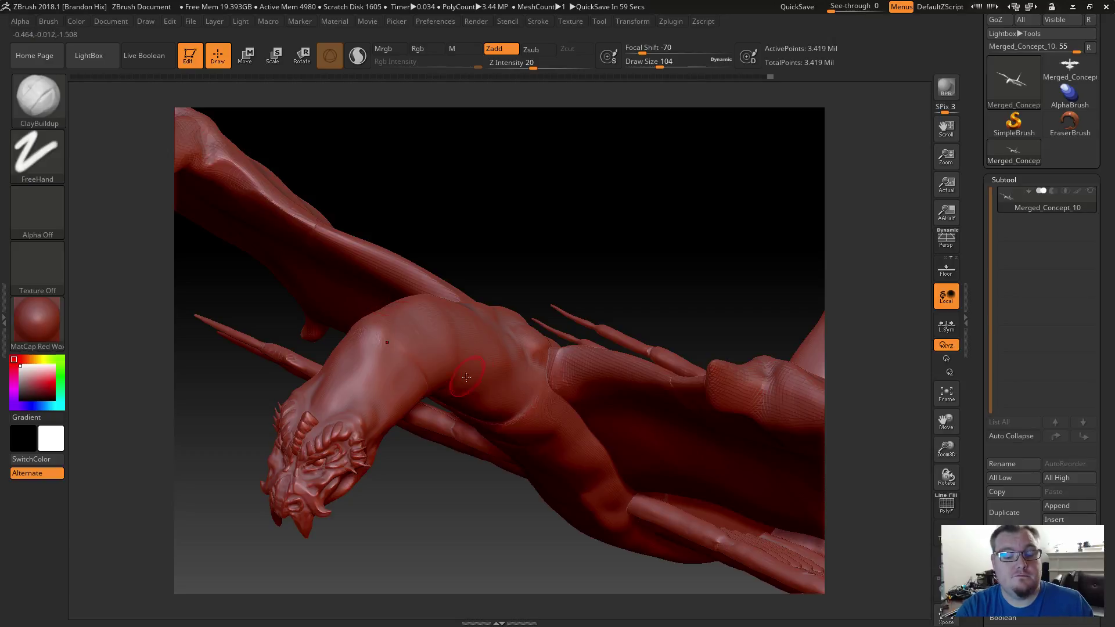
Set the Smooth brush's focal shift to 2 and smooth the neck bend up to the shoulders.
key("shift")
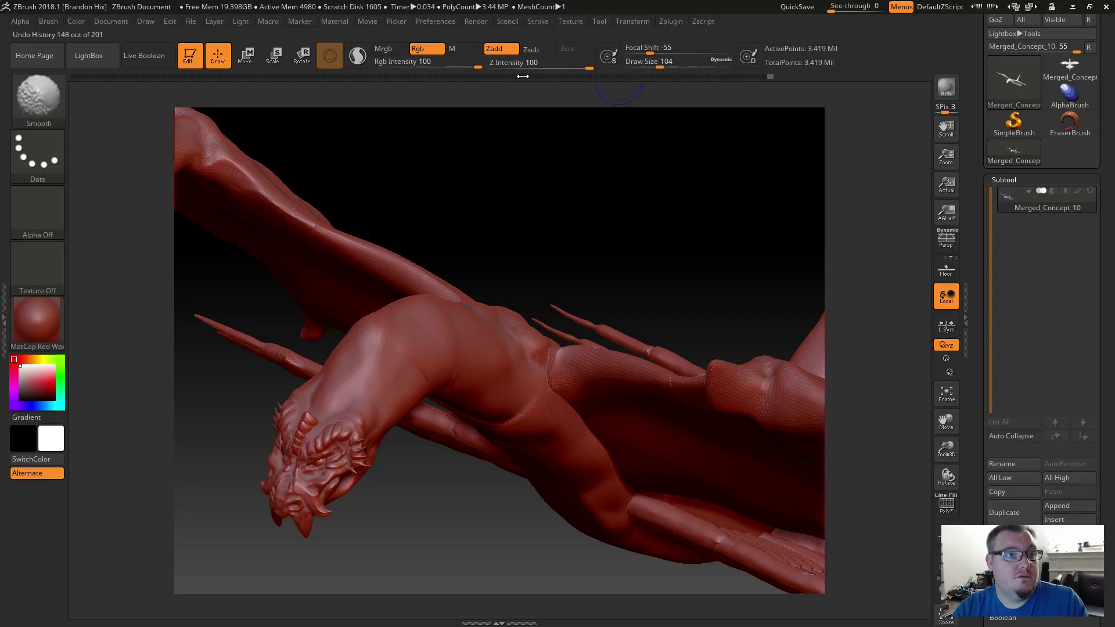
left_click_drag(648, 53, 681, 54)
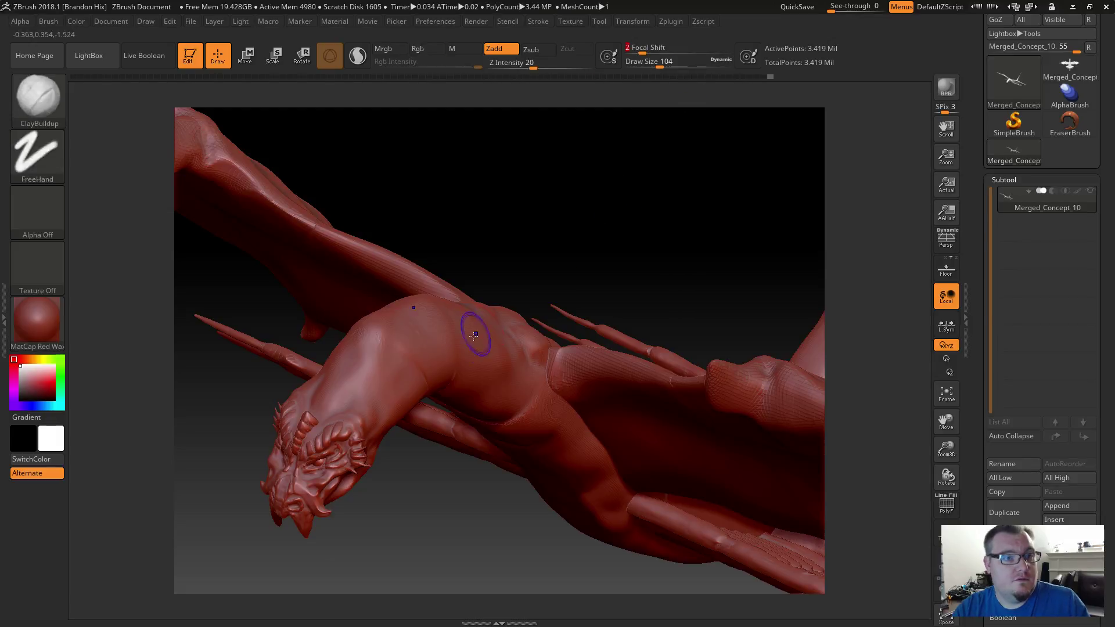
key("shift")
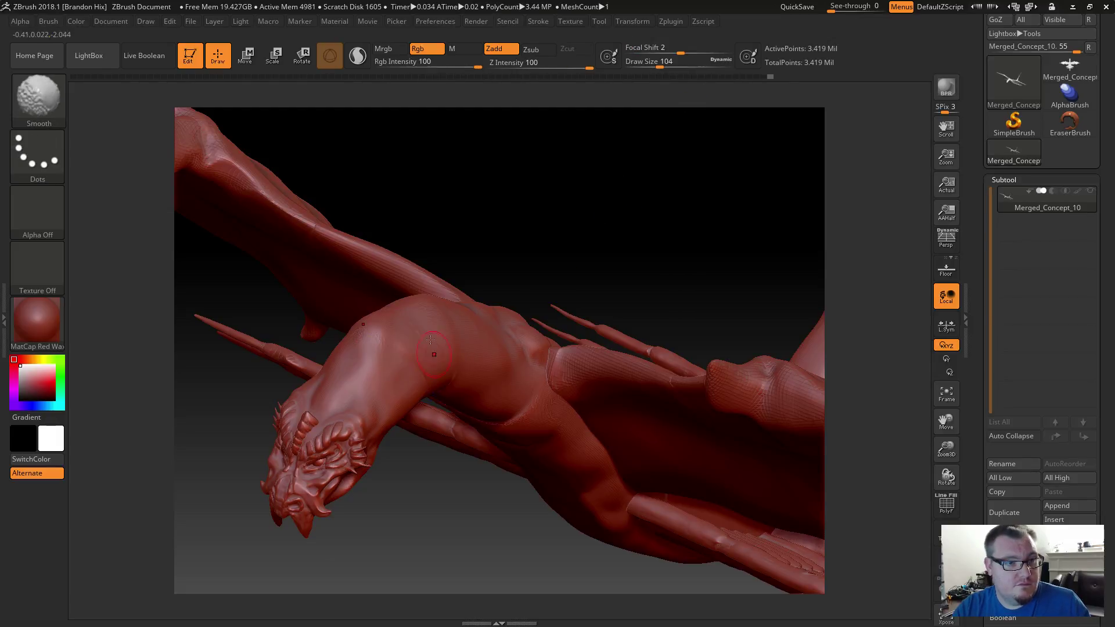
left_click_drag(494, 240, 497, 326, "alt")
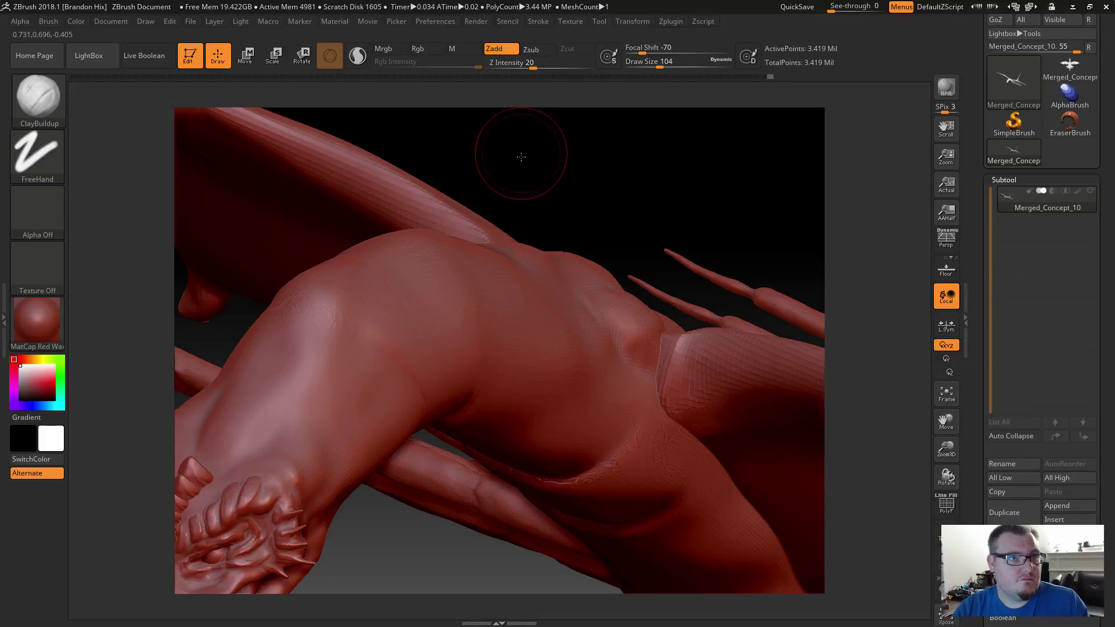
left_click_drag(521, 157, 546, 185)
key("shift")
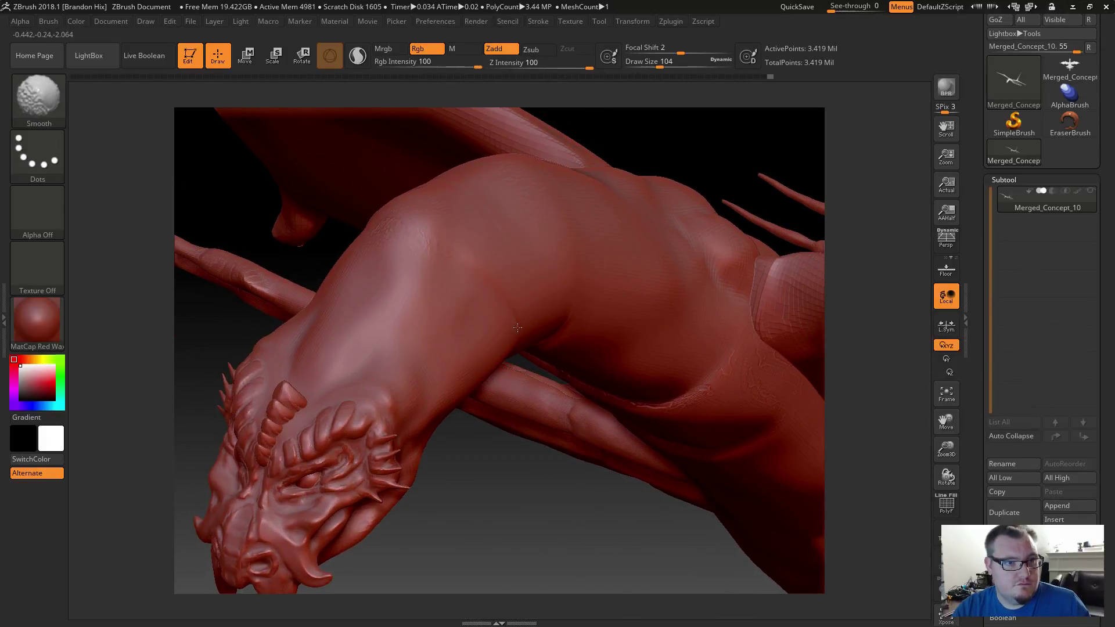
left_click_drag(573, 312, 580, 323, "shift")
Smooth the hard crease across the underside of the body, below the neck bend.
left_click_drag(551, 535, 610, 454)
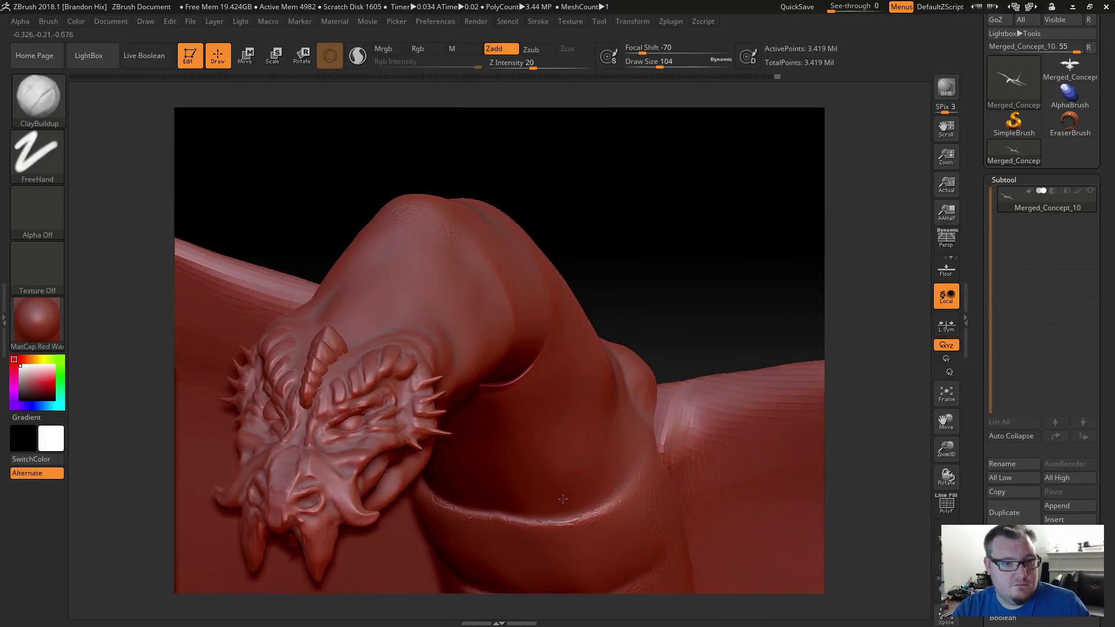
left_click_drag(562, 502, 583, 528, "shift")
left_click_drag(632, 476, 662, 445, "shift")
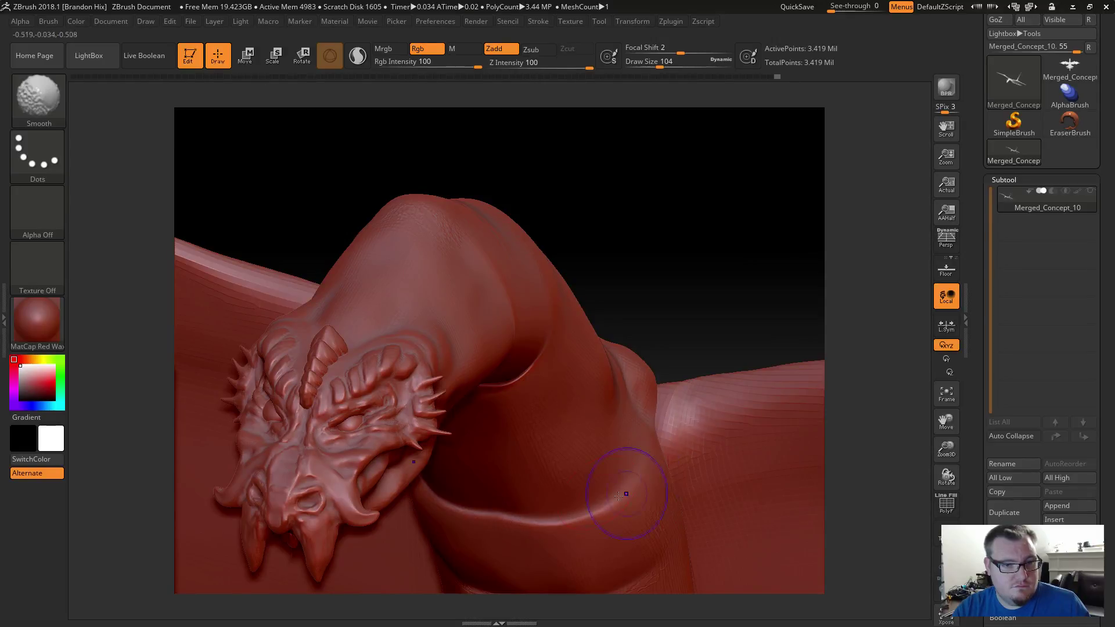
Smooth the upper back in front of the wing joints and the remaining crease under the neck.
mouse_move(639, 281)
left_mouse_down()
mouse_move(582, 370)
mouse_move(581, 407)
mouse_move(630, 486)
mouse_move(674, 502)
left_mouse_up()
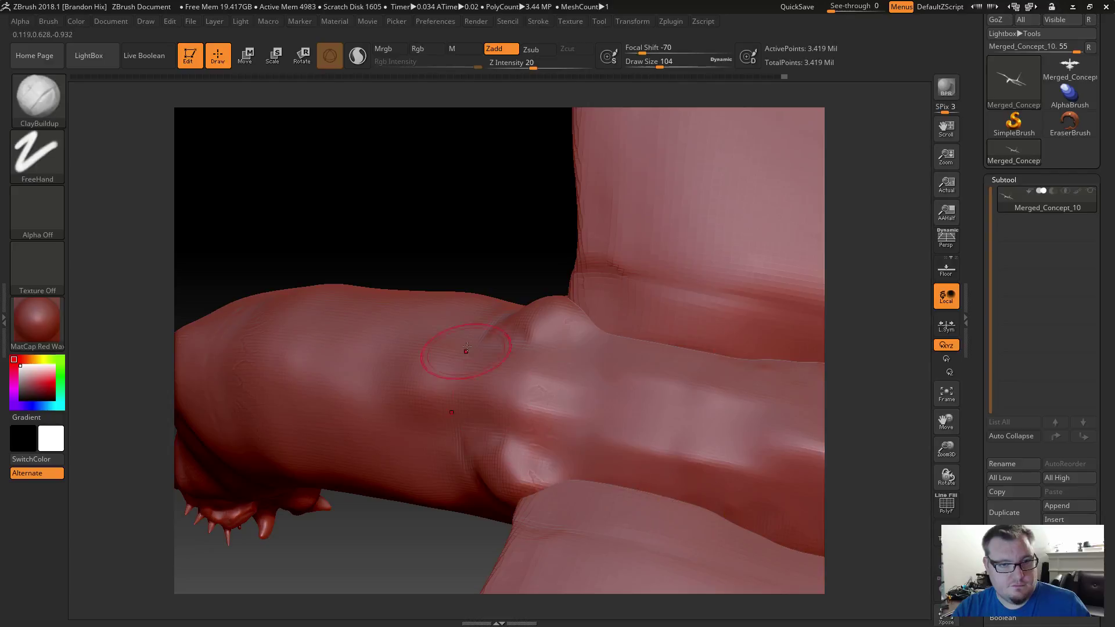
key("shift")
right_click_drag(473, 274, 498, 249)
right_click_drag(432, 235, 374, 154)
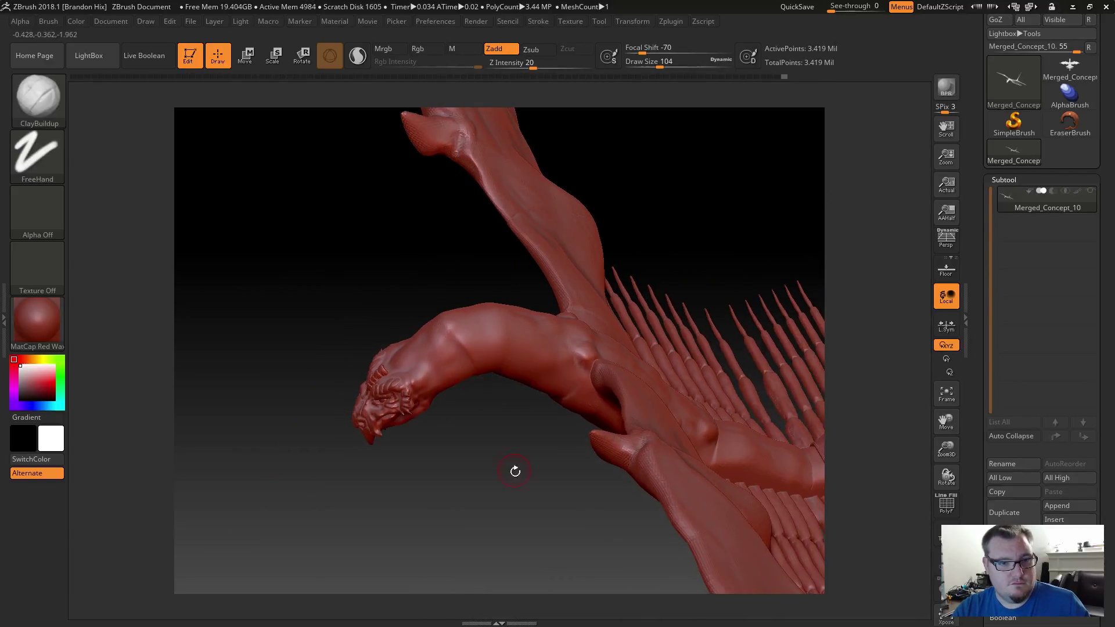
mouse_move(516, 470)
right_mouse_down()
mouse_move(598, 441)
mouse_move(526, 426)
mouse_move(522, 436)
right_mouse_up()
key("shift")
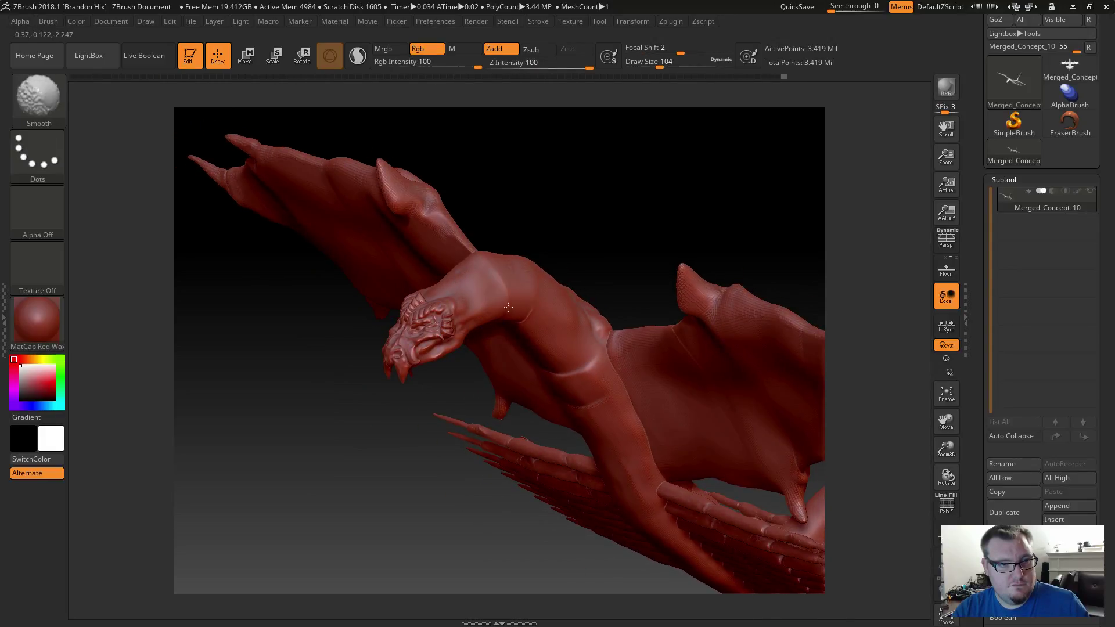
key("shift")
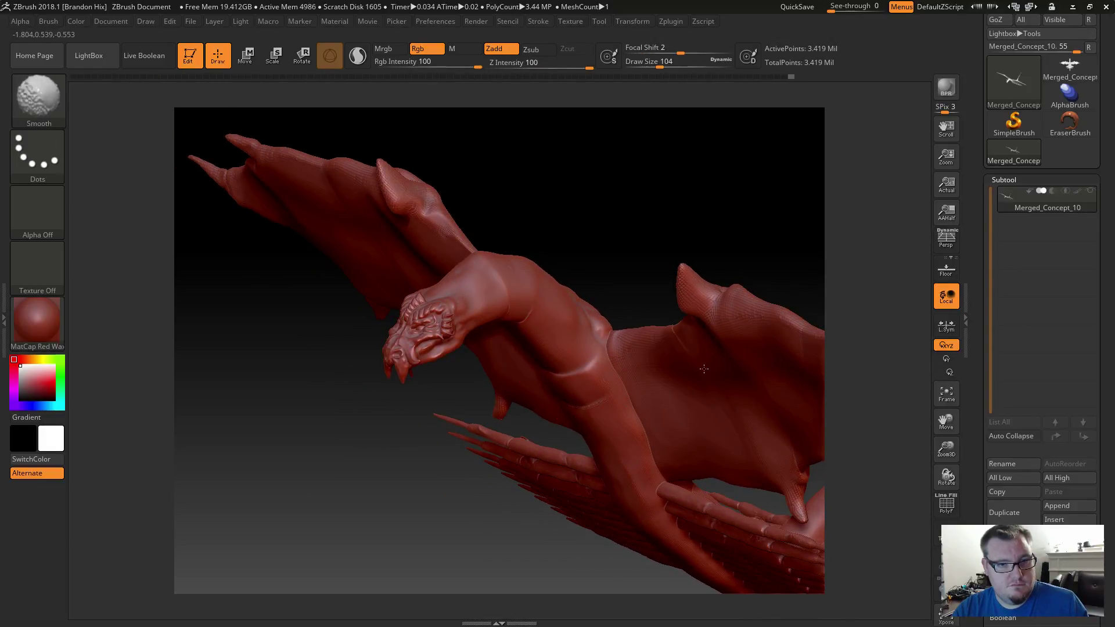
Smooth the inner wing membranes on both sides of the body, between the body and the first claws.
left_click_drag(759, 347, 735, 310, "shift")
key("shift")
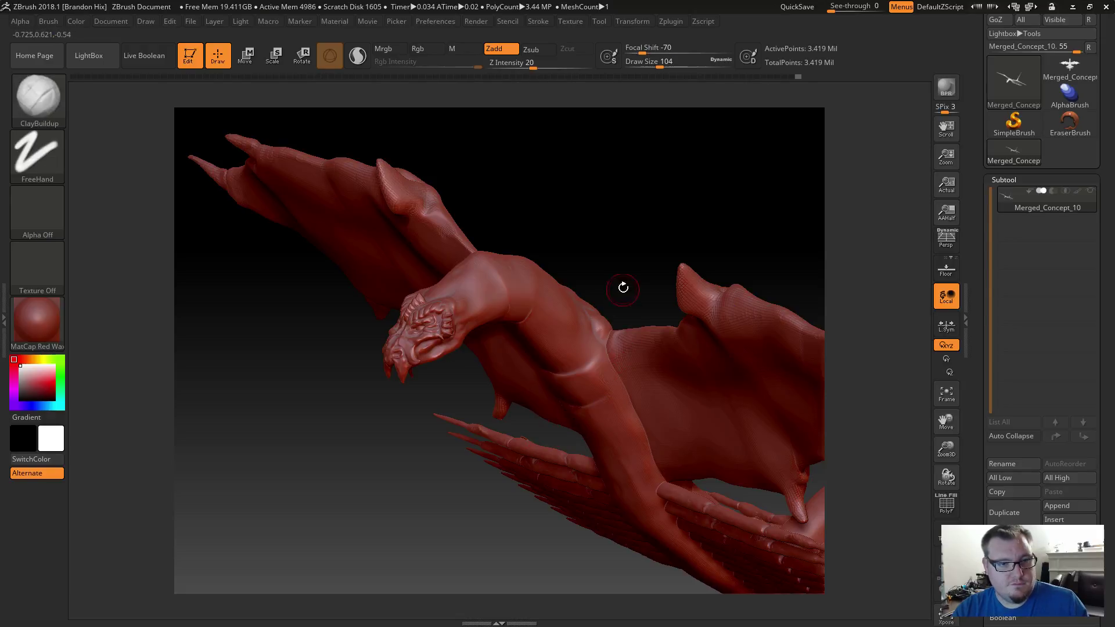
mouse_move(622, 286)
right_mouse_down()
mouse_move(642, 231)
mouse_move(641, 285)
mouse_move(552, 436)
right_mouse_up()
key("shift")
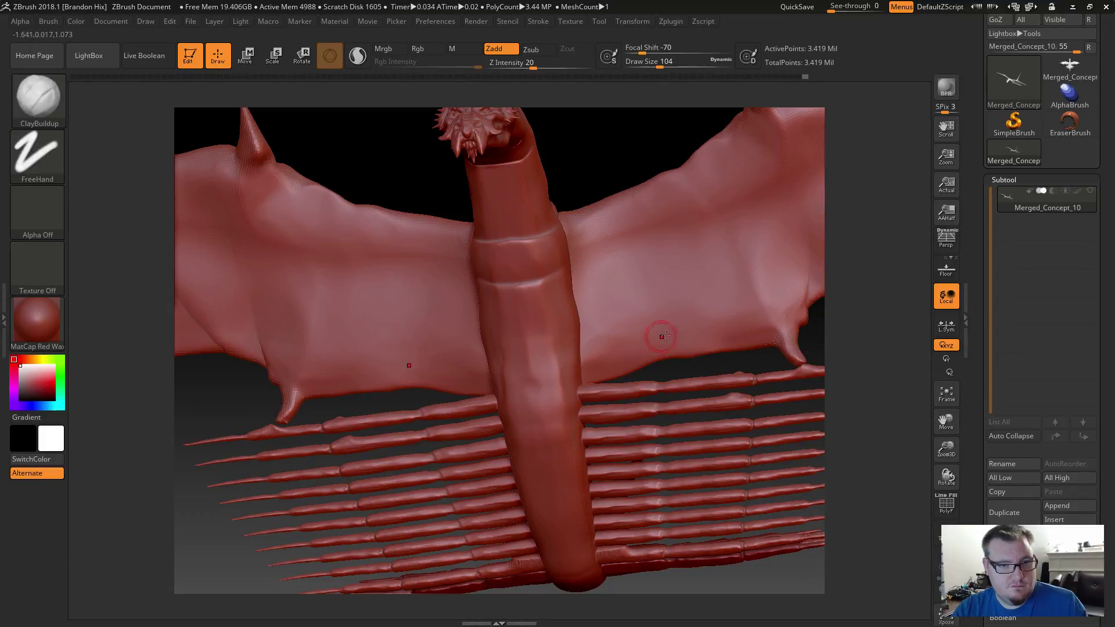
key("shift")
Smooth the underside of the outer wing membranes beyond the first claws.
mouse_move(619, 147)
left_mouse_down("alt")
mouse_move(567, 141)
mouse_move(598, 146)
mouse_move(465, 174)
left_mouse_up("alt")
key("shift")
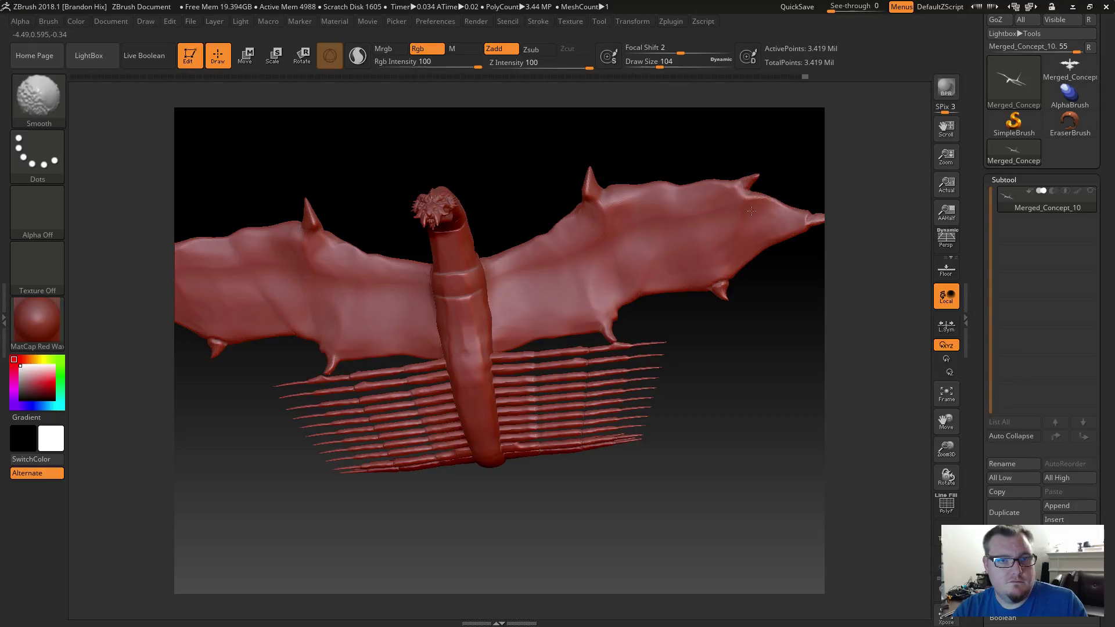
left_click_drag(703, 291, 713, 287, "shift")
key("shift")
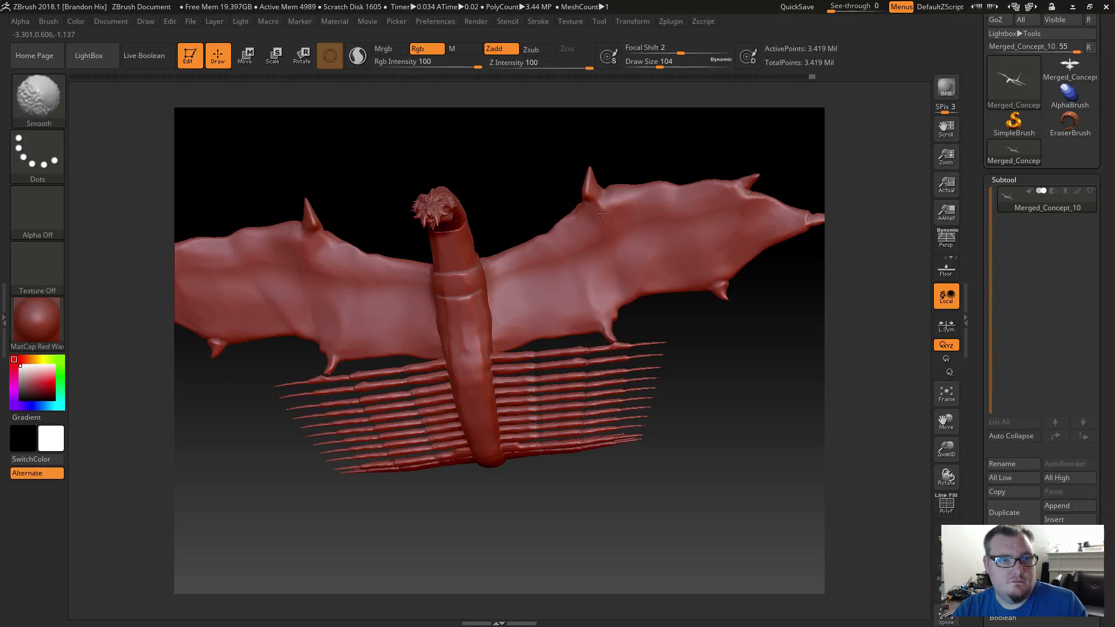
Smooth the back around the paired bumps behind the wings.
left_click_drag(689, 144, 485, 180)
key("shift")
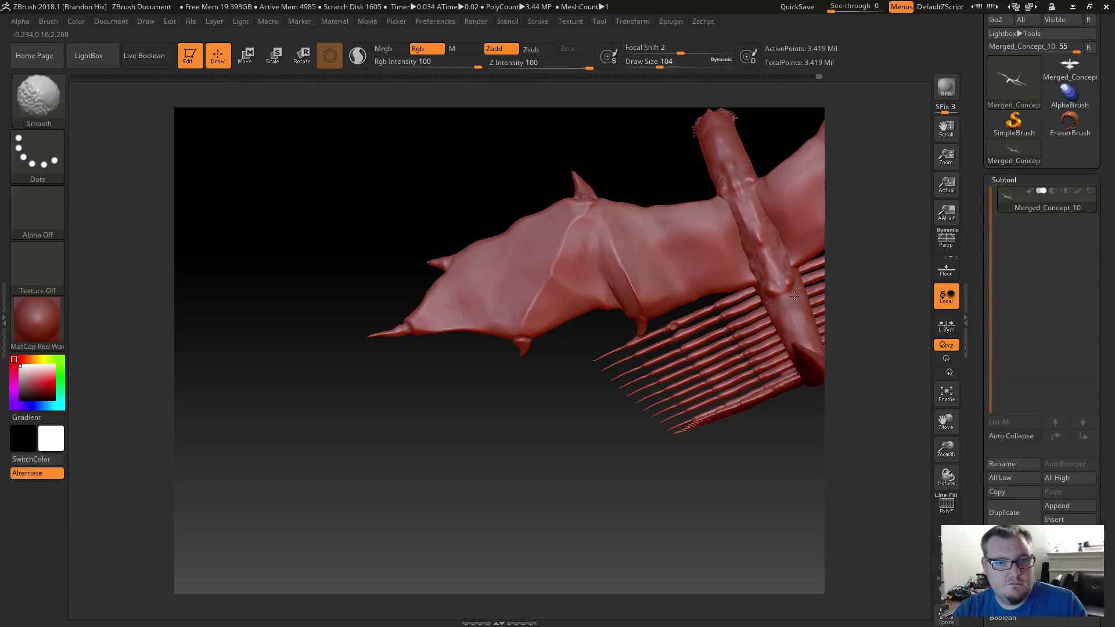
key("shift")
left_click_drag(771, 298, 762, 296, "shift")
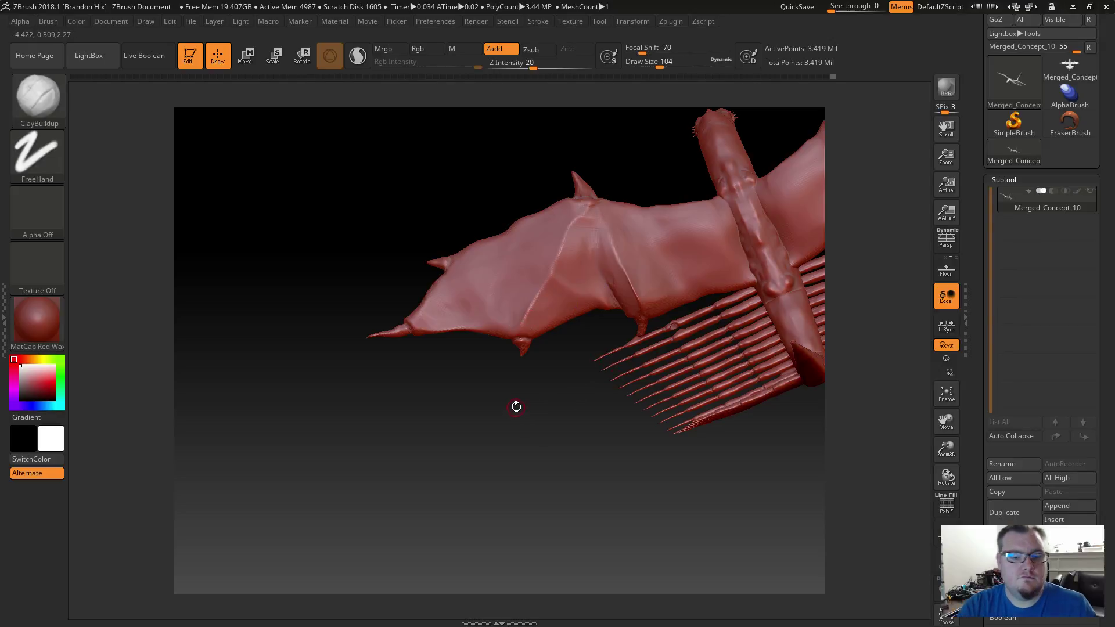
Choose the Flatten brush, then flatten and smooth the deep fold in the wing membrane above the inner lower claw.
key("b")
key("f")
key("a")
left_click_drag(522, 426, 547, 451, "alt")
left_click_drag(557, 287, 522, 335, "shift")
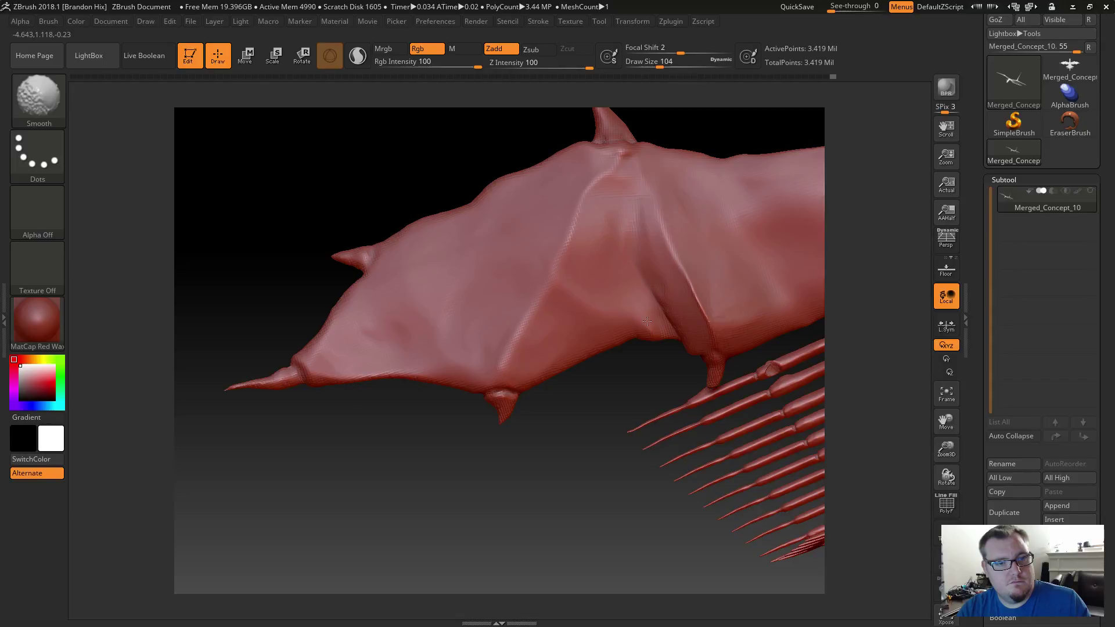
mouse_move(718, 329)
left_mouse_down("shift")
mouse_move(669, 256)
mouse_move(675, 326)
left_mouse_up("shift")
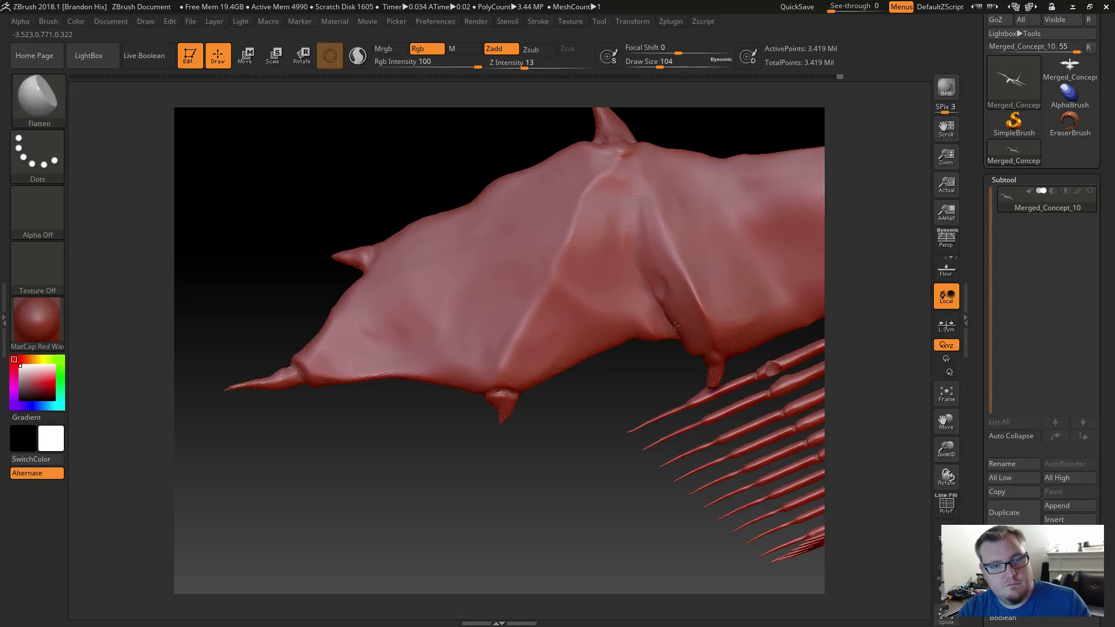
mouse_move(651, 272)
left_mouse_down("shift")
mouse_move(666, 282)
mouse_move(659, 268)
mouse_move(675, 330)
left_mouse_up("shift")
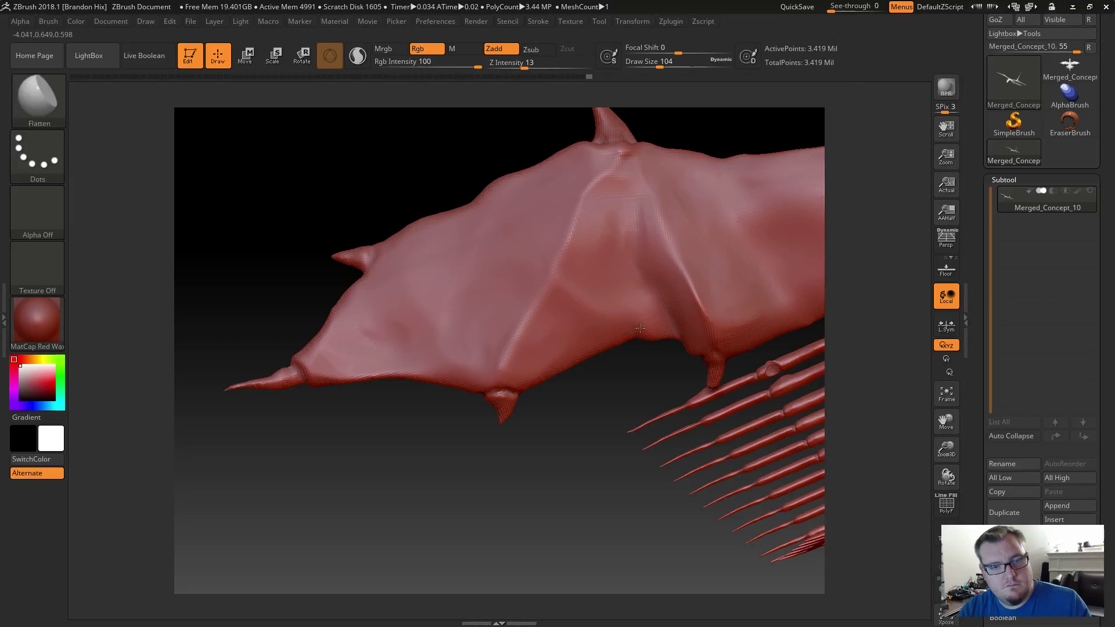
Smooth the bend crease across the back just behind the paired bumps.
left_click_drag(630, 391, 455, 399)
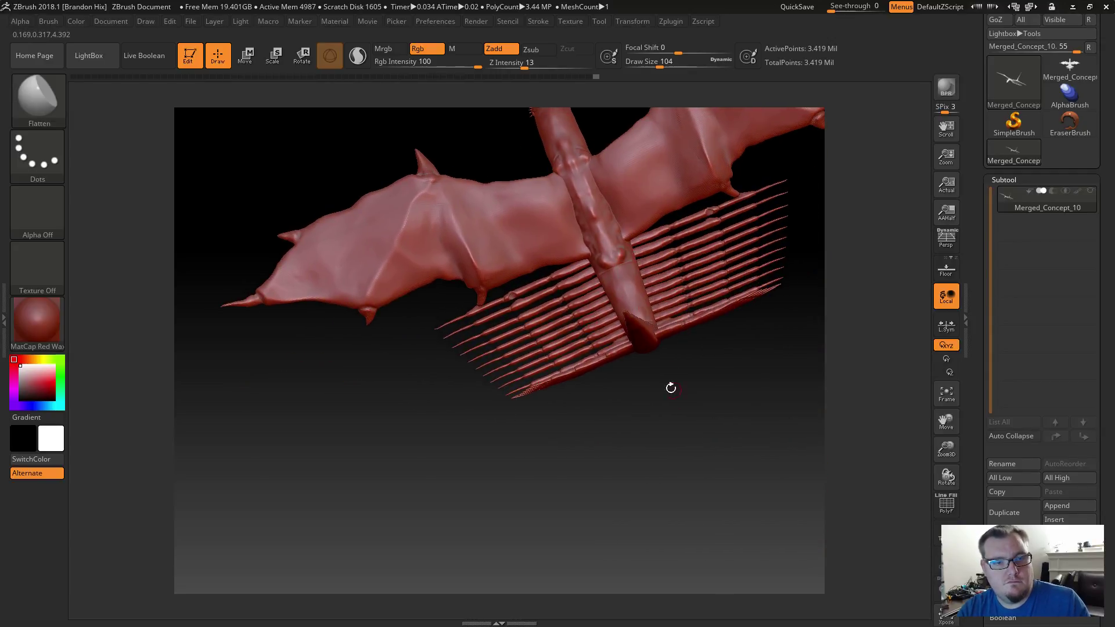
left_click_drag(670, 385, 681, 328, "alt")
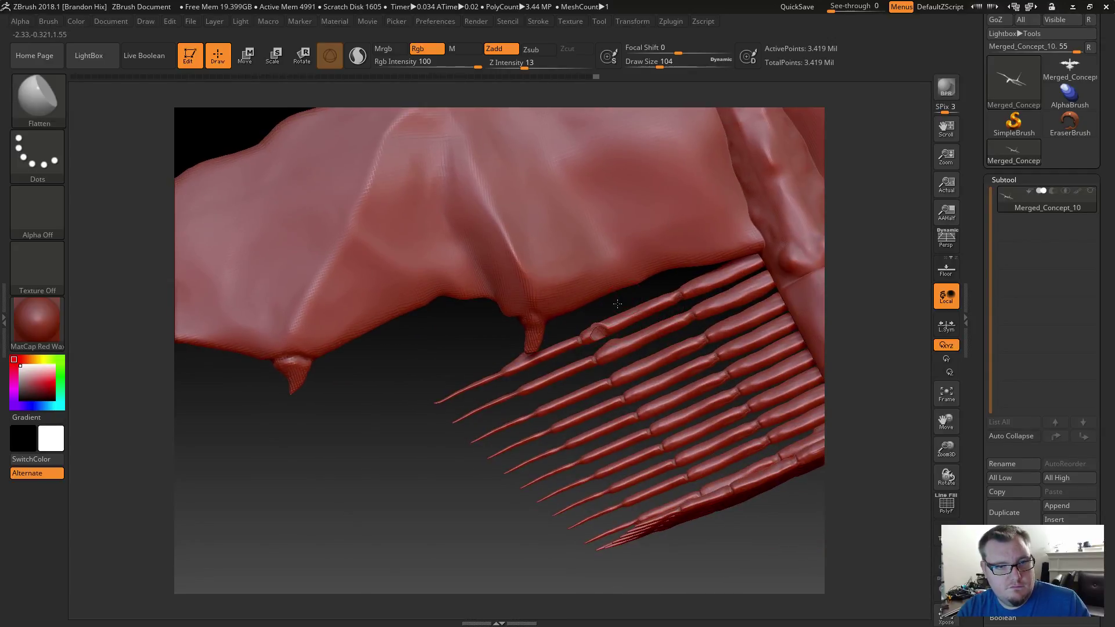
left_click_drag(620, 303, 464, 336, "alt")
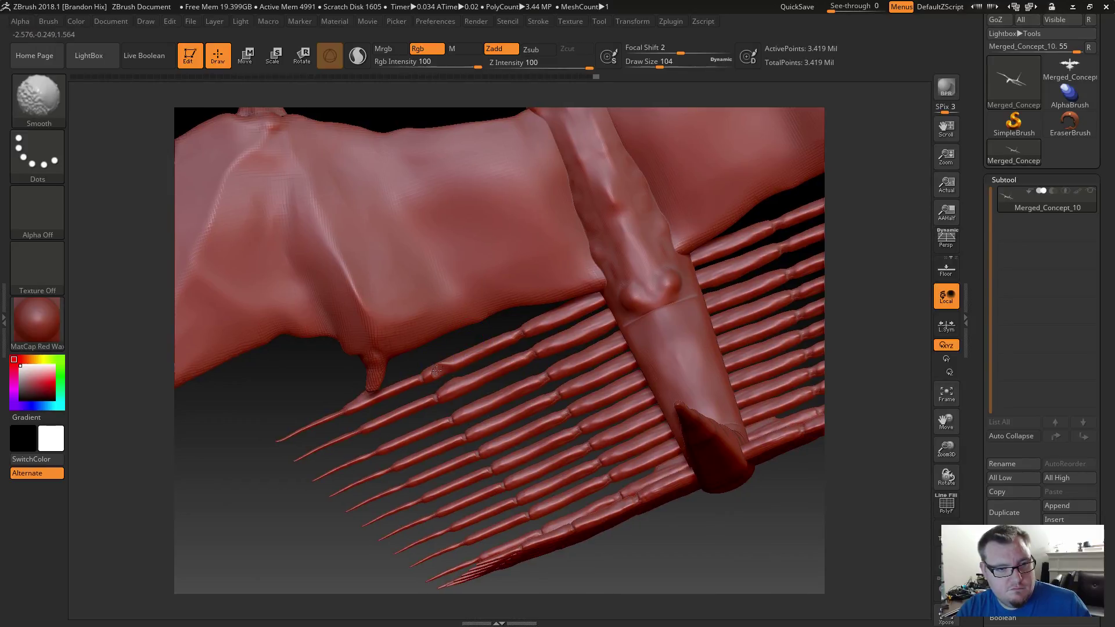
mouse_move(651, 308)
left_mouse_down()
mouse_move(668, 296)
mouse_move(634, 320)
left_mouse_up()
key("shift")
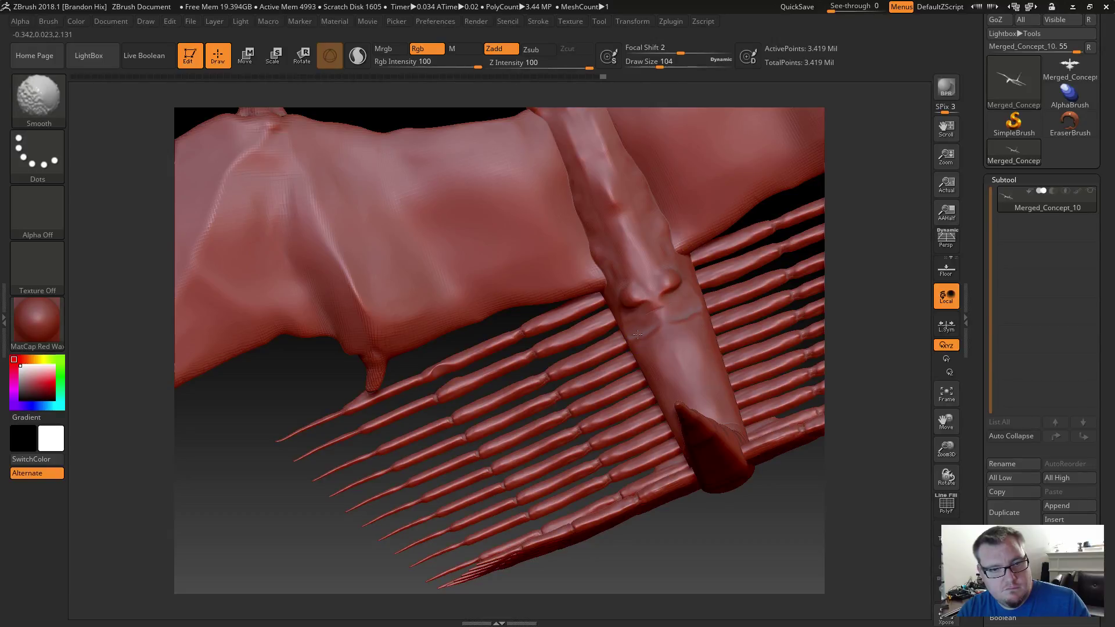
Try to smooth the sharp bend in the rear body from the side.
left_click_drag(604, 552, 793, 529)
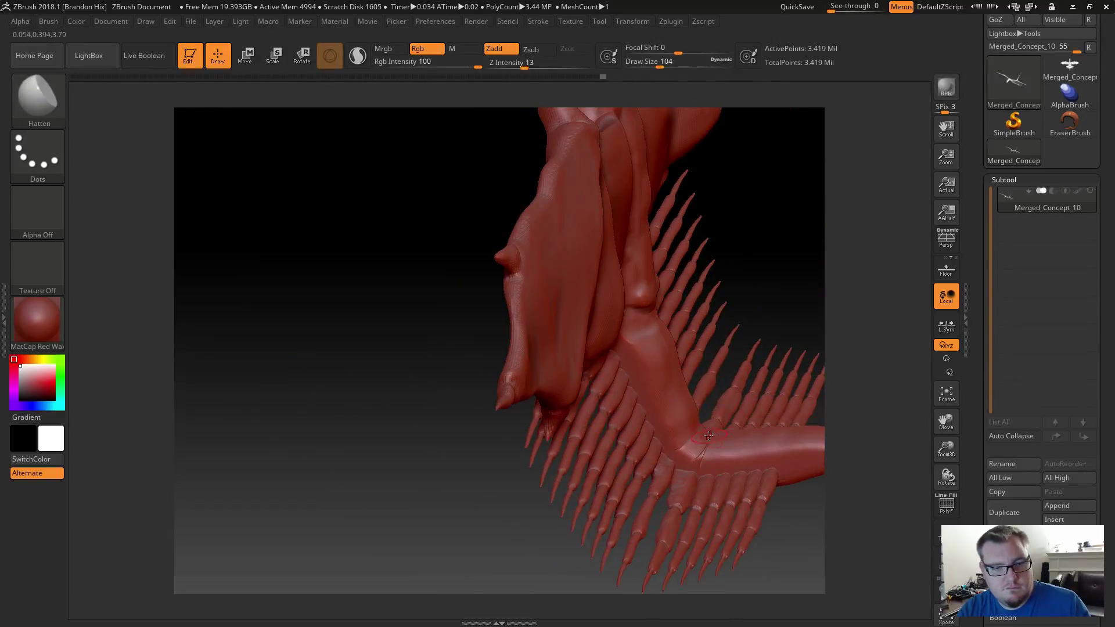
mouse_move(707, 450)
left_mouse_down()
mouse_move(693, 452)
mouse_move(692, 425)
left_mouse_up()
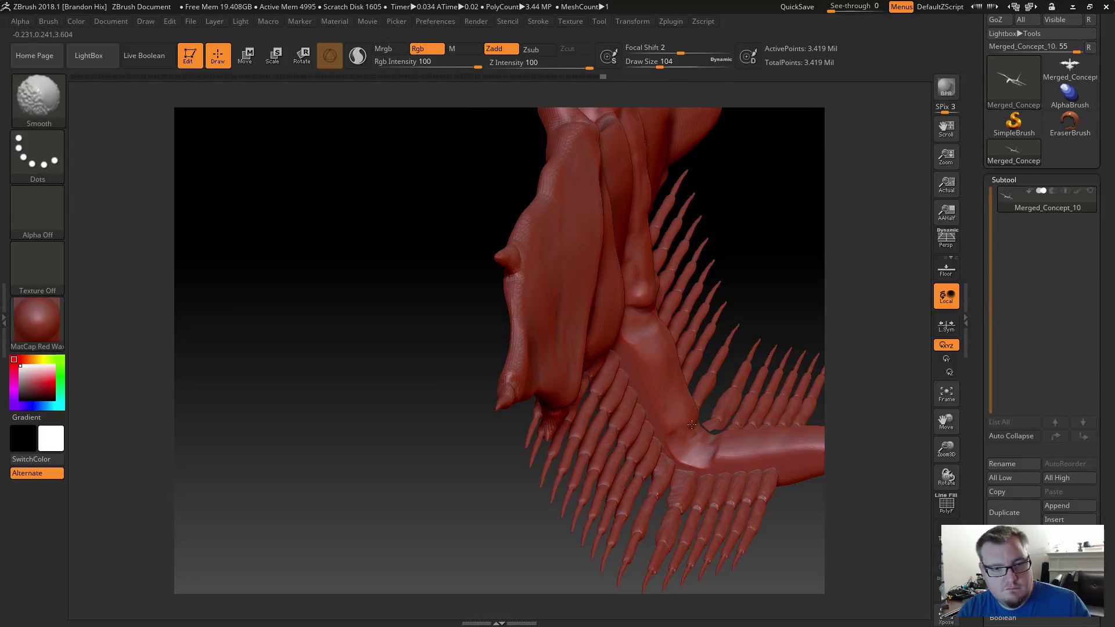
key("ctrl")
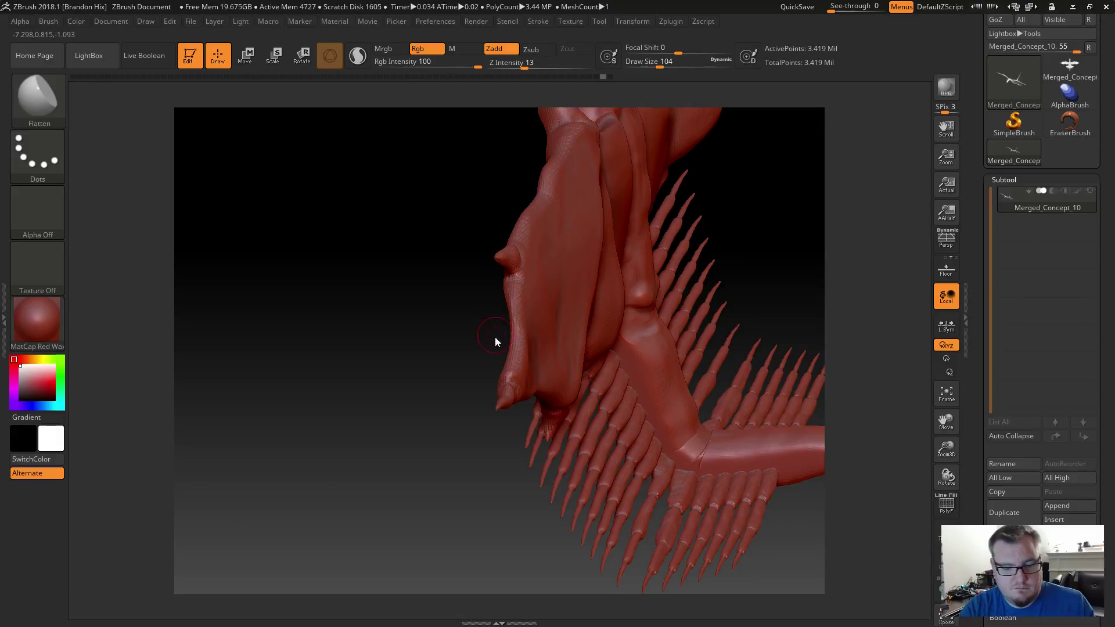
Choose the Inflat brush, then inflate and smooth the creases at the rear body bend and just behind the paired bumps.
key("b")
key("i")
key("n")
left_click_drag(782, 291, 665, 196, "alt")
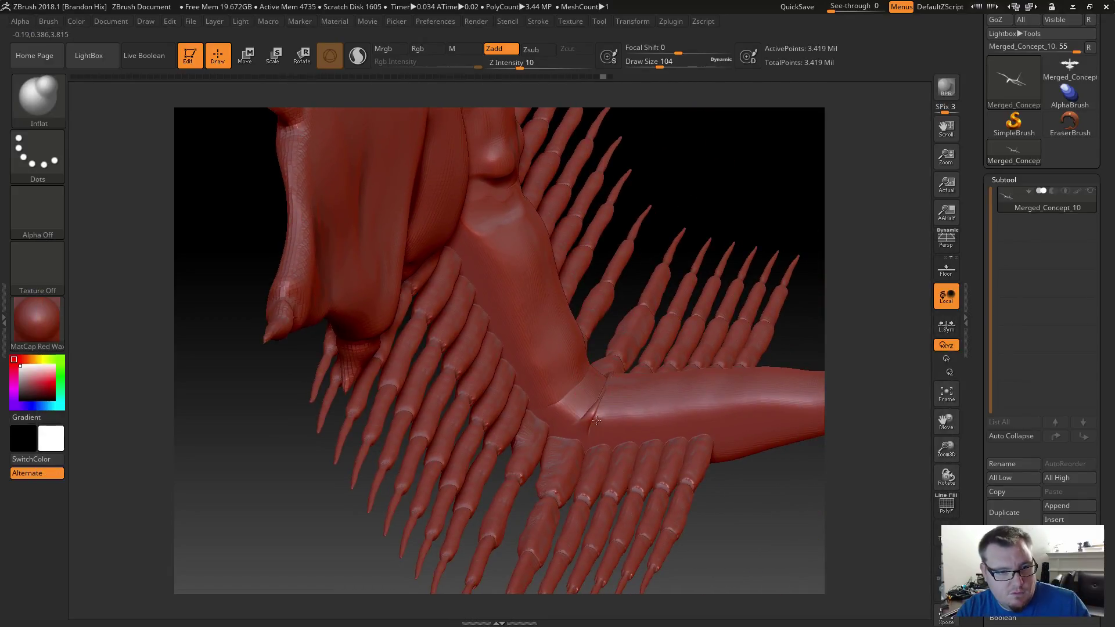
mouse_move(596, 420)
left_mouse_down()
mouse_move(566, 395)
mouse_move(584, 384)
left_mouse_up()
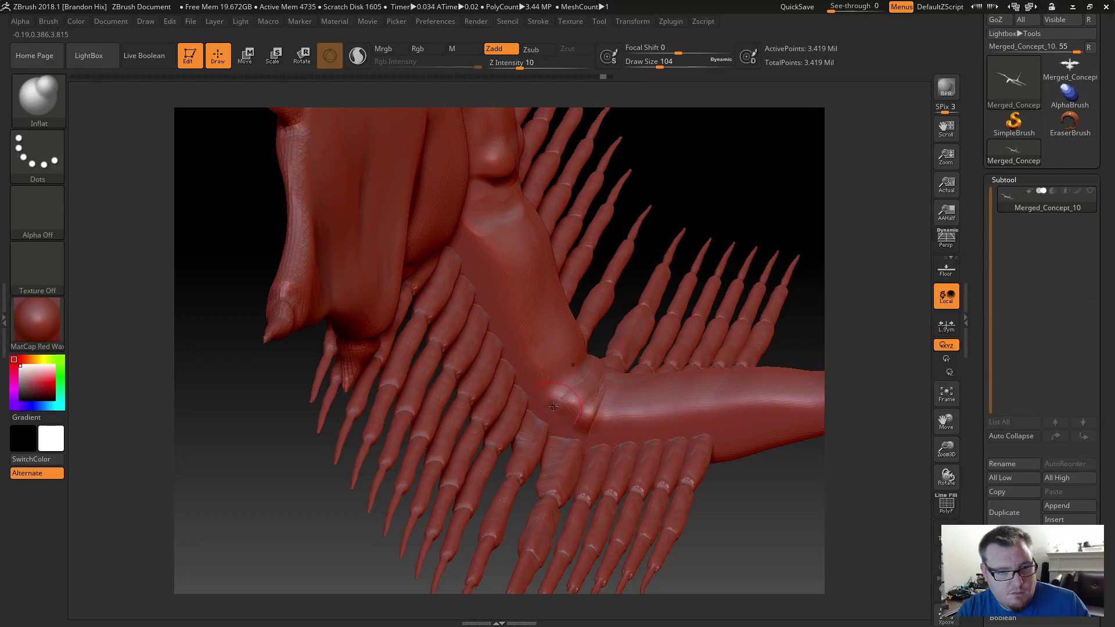
key("shift")
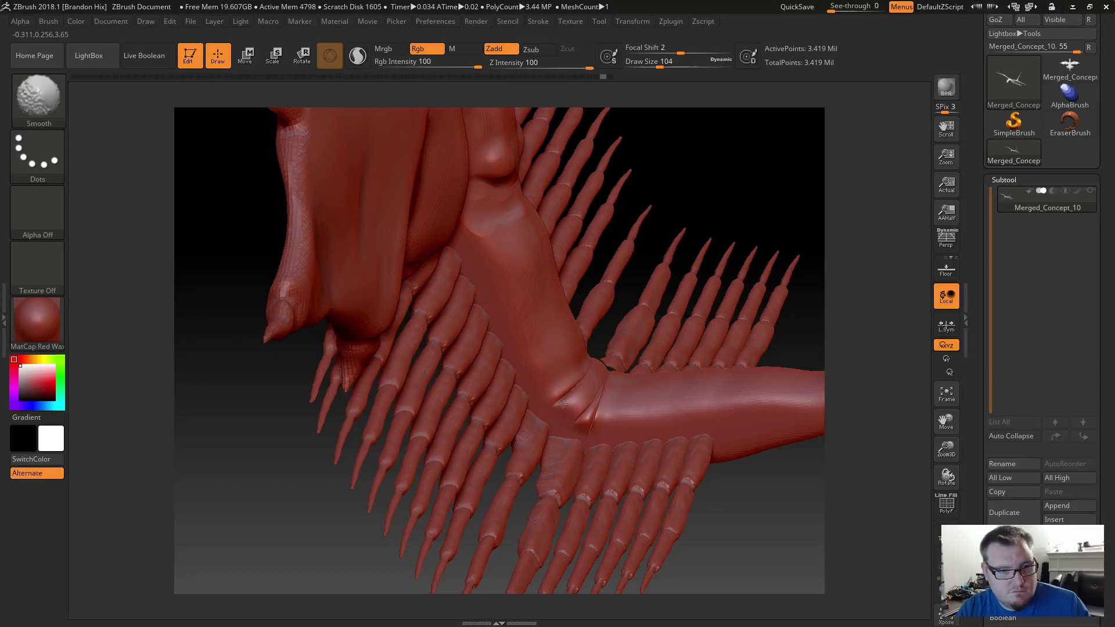
mouse_move(503, 202)
left_mouse_down()
mouse_move(492, 211)
mouse_move(512, 209)
mouse_move(485, 233)
mouse_move(477, 216)
mouse_move(472, 237)
left_mouse_up()
key("shift")
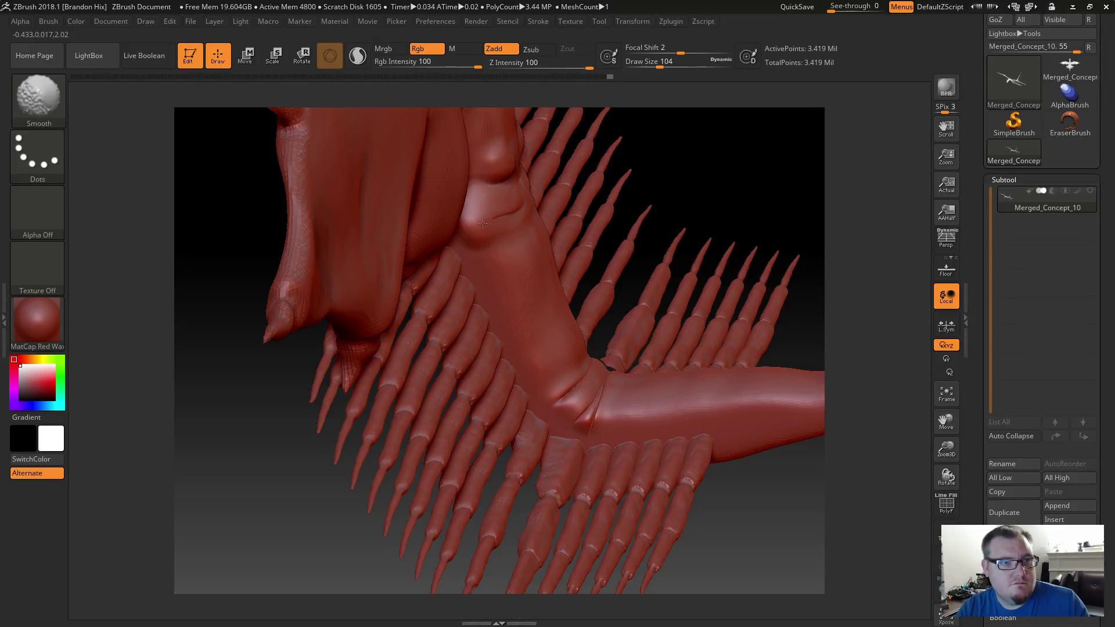
From above, mask the head, wings and body with Transpose, leaving only the rear tail section free.
mouse_move(324, 530)
left_mouse_down()
mouse_move(404, 463)
mouse_move(508, 418)
mouse_move(496, 494)
mouse_move(528, 481)
left_mouse_up()
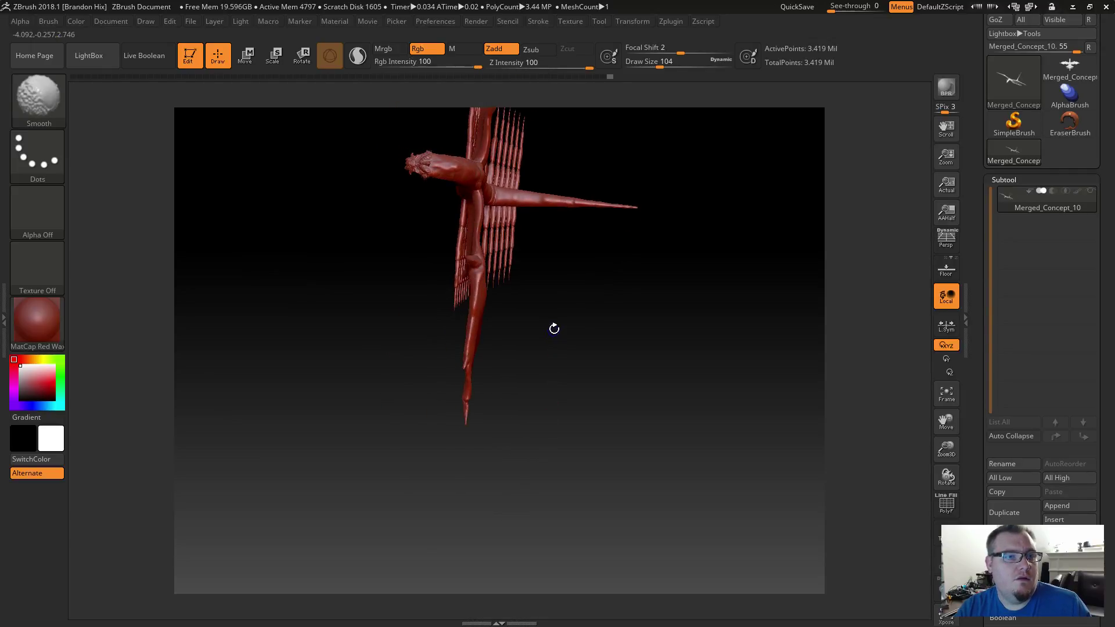
left_click_drag(554, 320, 546, 450, "alt")
left_click_drag(546, 450, 548, 411, "shift")
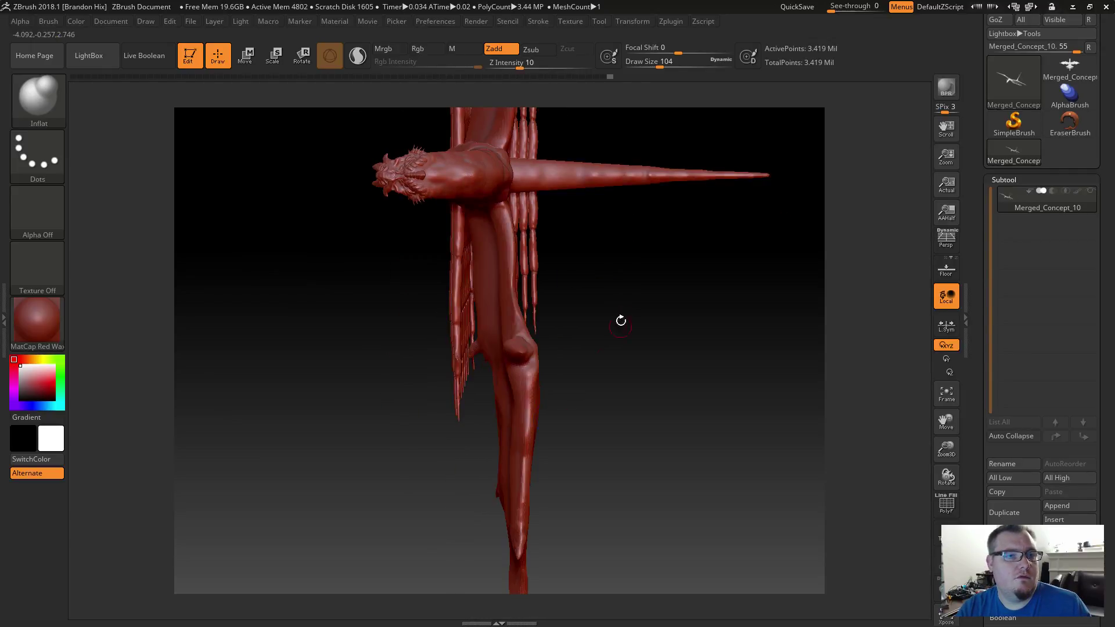
left_click_drag(621, 318, 558, 464, "alt")
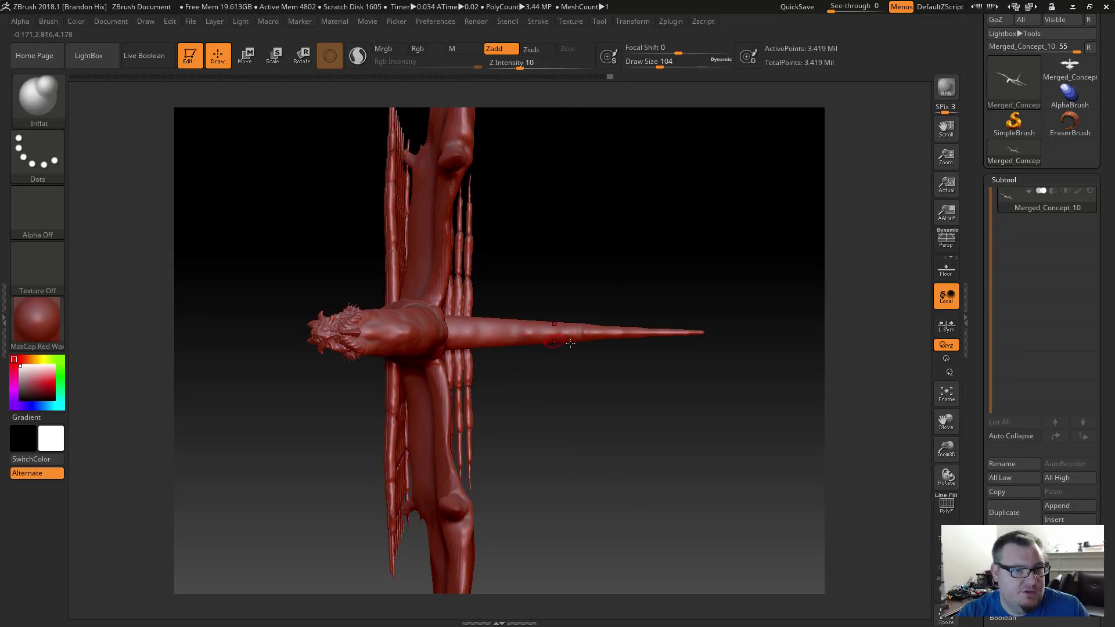
key("w")
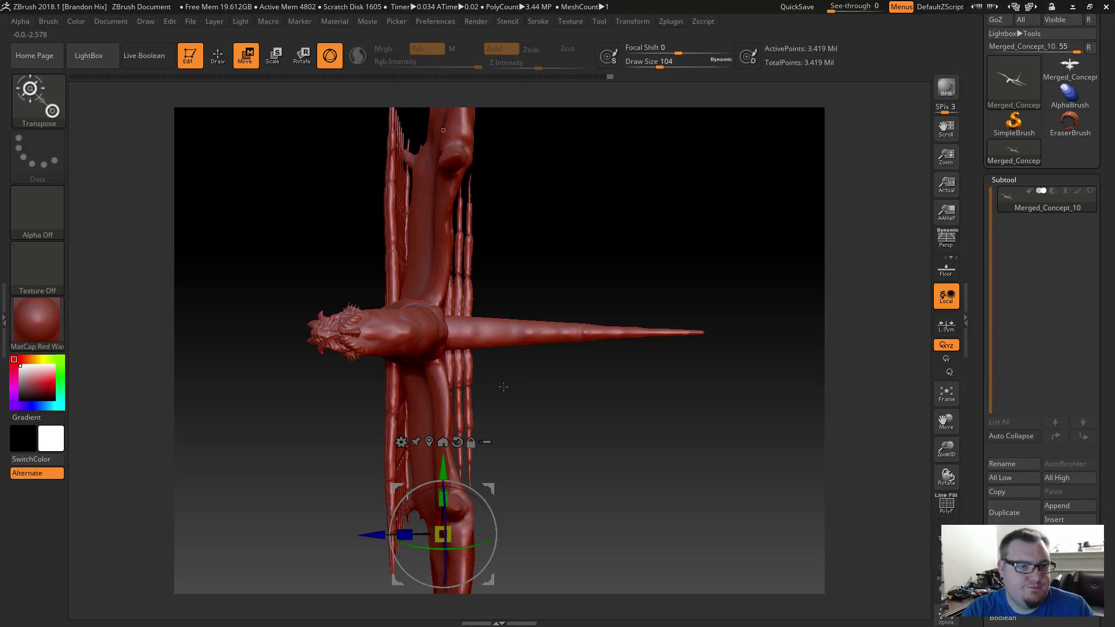
left_click(495, 338, "ctrl")
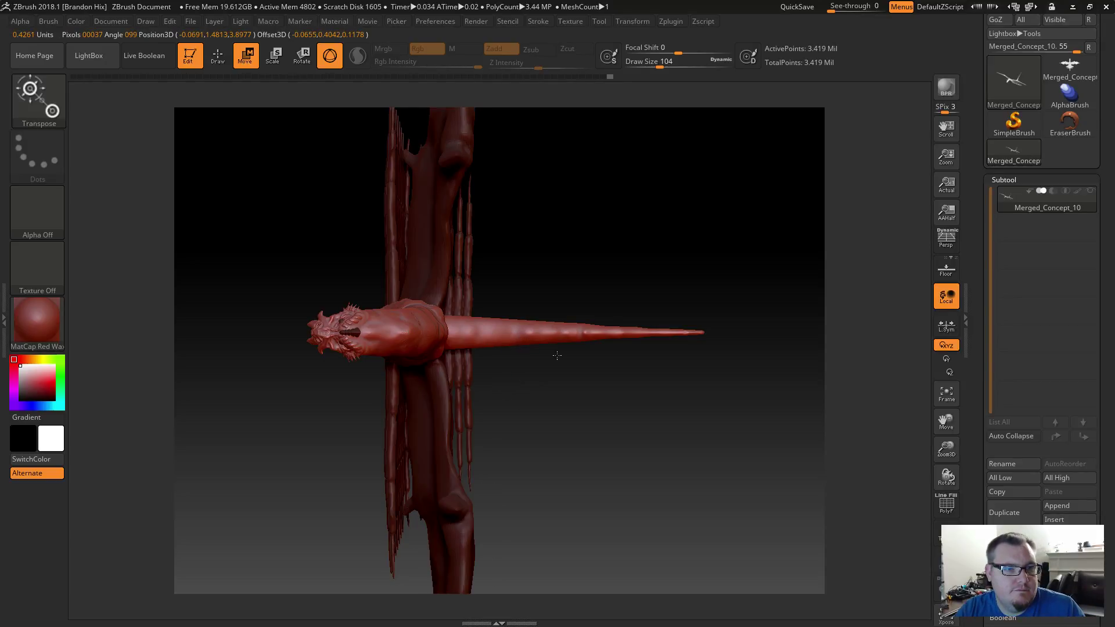
left_click_drag(557, 355, 559, 356, "ctrl")
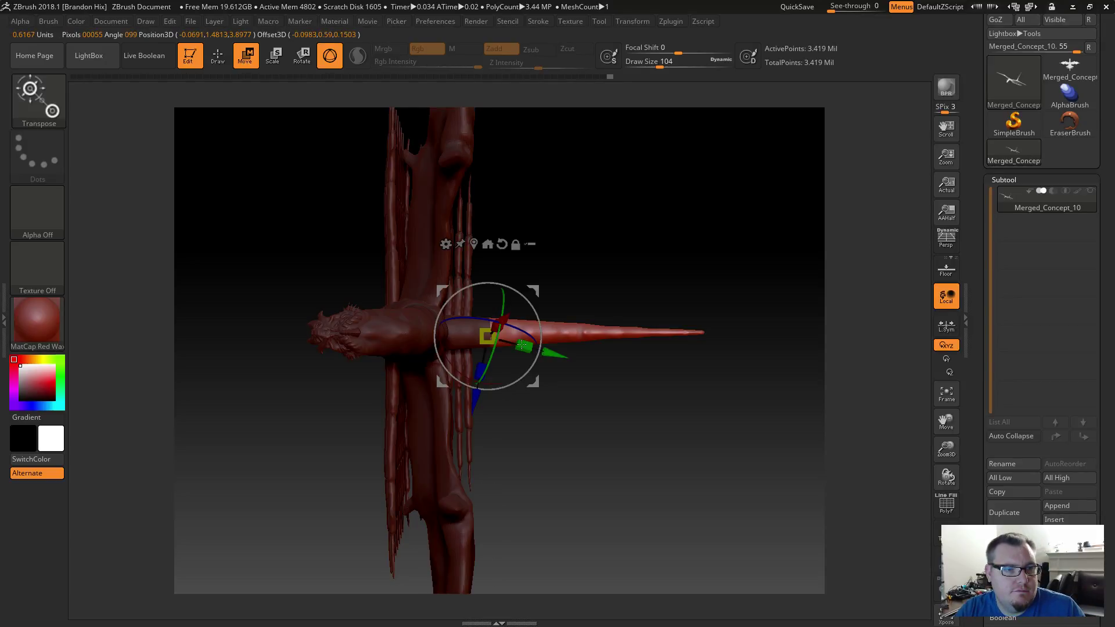
left_click(579, 338, "ctrl")
left_click(577, 332, "ctrl")
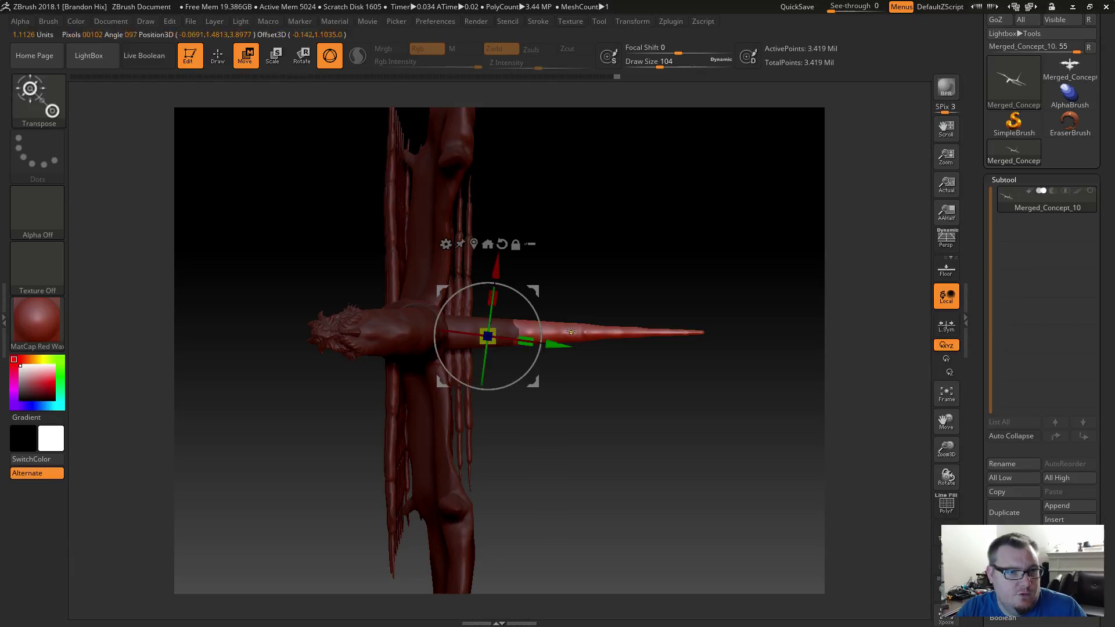
Blur the mask edge and try to rotate the exposed tail section sideways around its base.
left_click(578, 332, "ctrl")
left_click(579, 332, "ctrl")
left_click(578, 332, "ctrl")
left_click(573, 331, "ctrl")
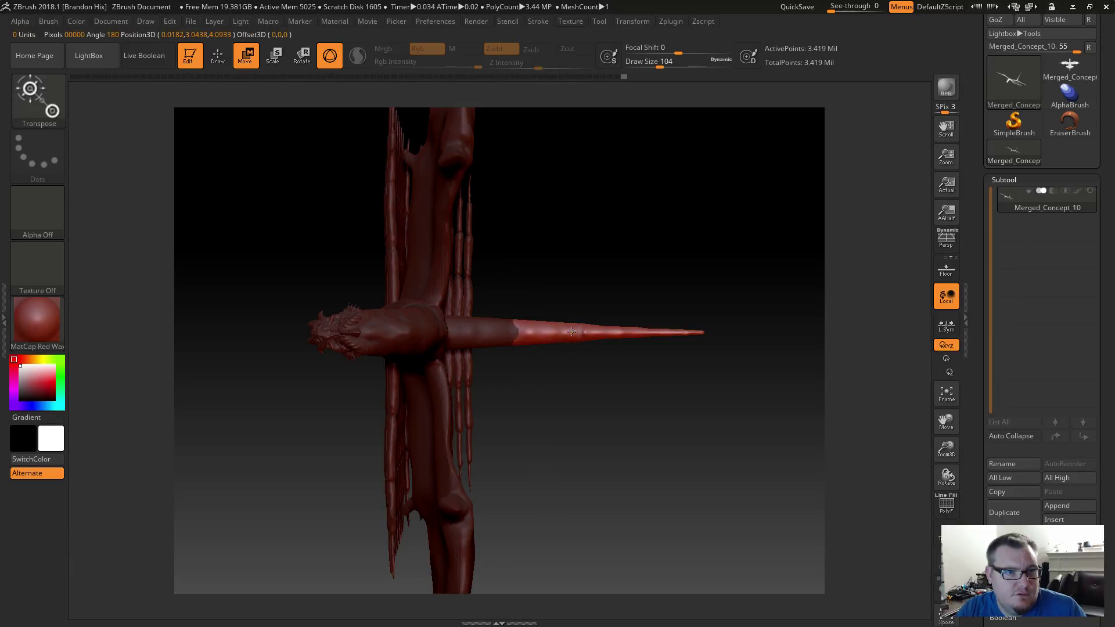
left_click(556, 330, "ctrl")
left_click(557, 330)
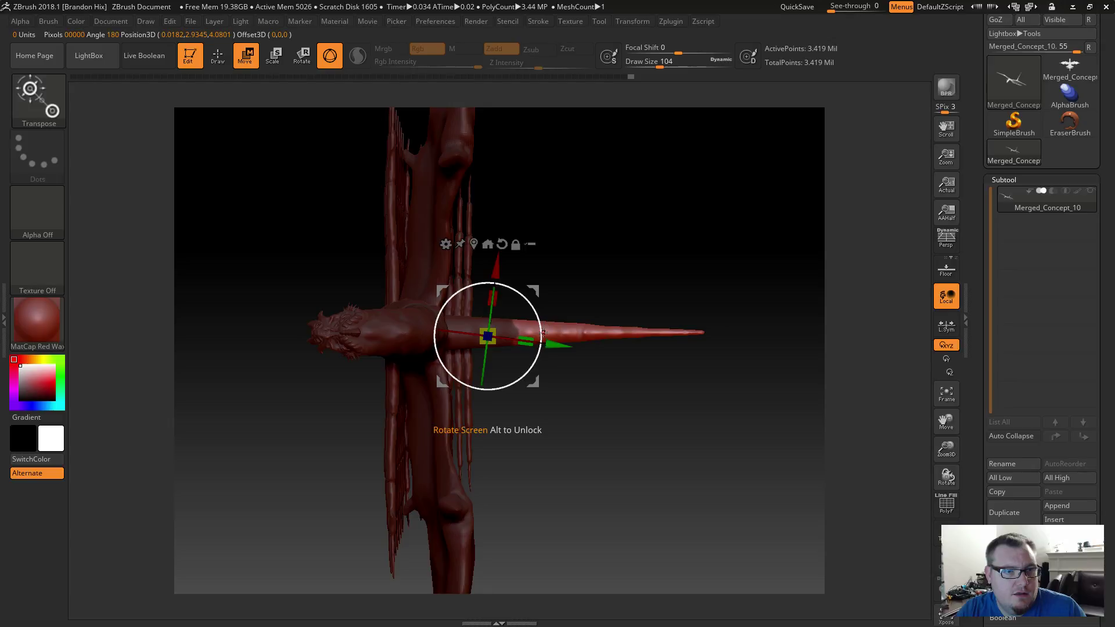
left_click_drag(546, 330, 549, 344)
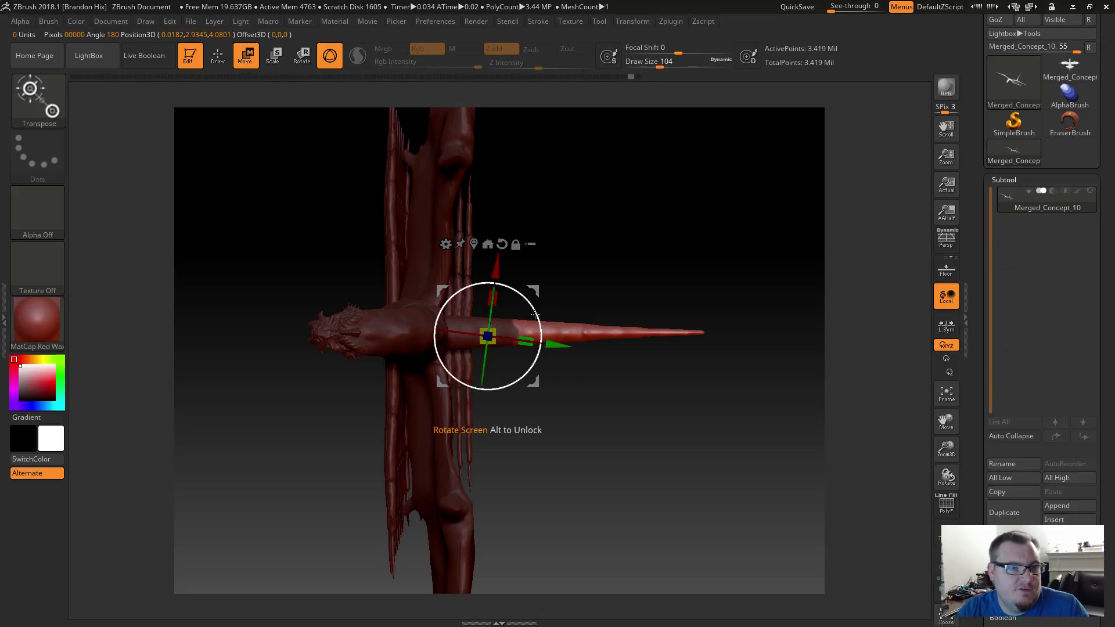
left_click_drag(535, 315, 543, 315)
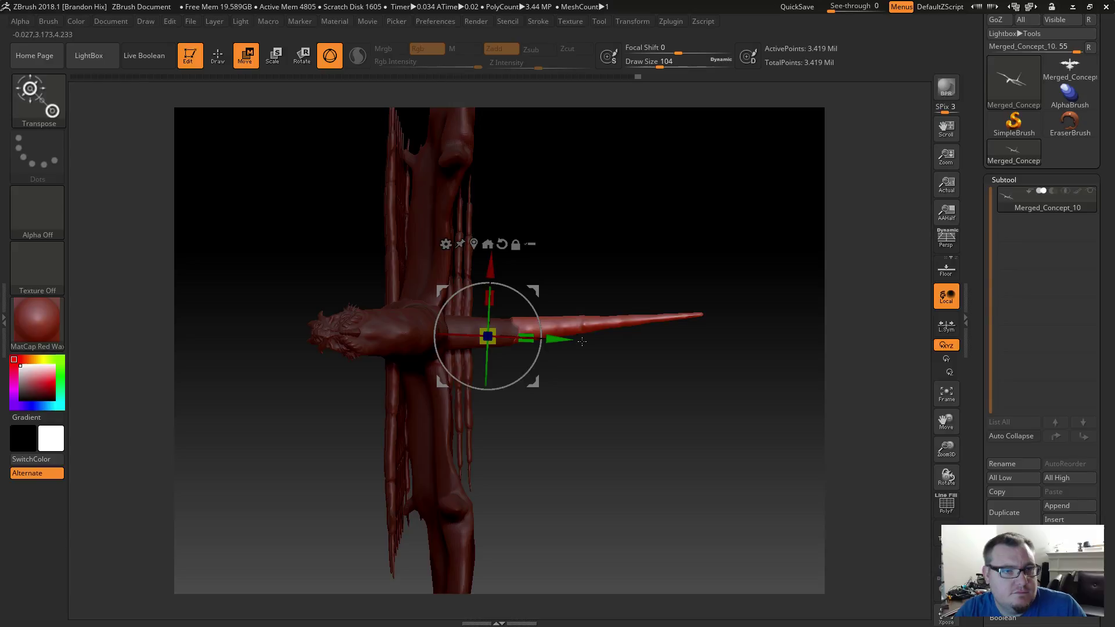
Undo the sideways tail rotation and clear the mask.
key("q")
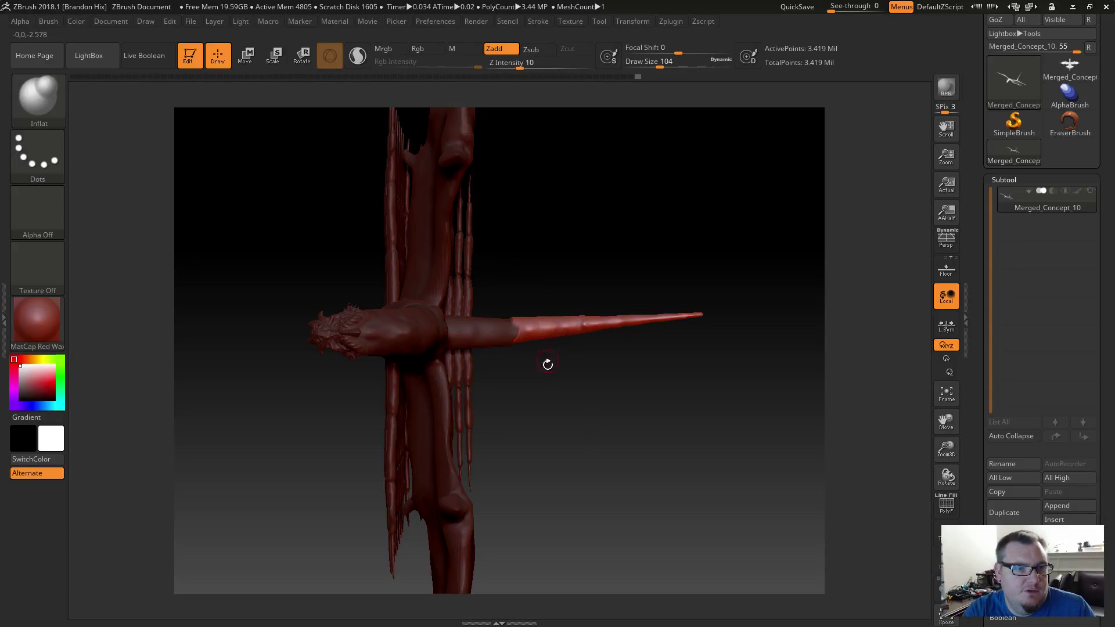
left_click(566, 410, "ctrl")
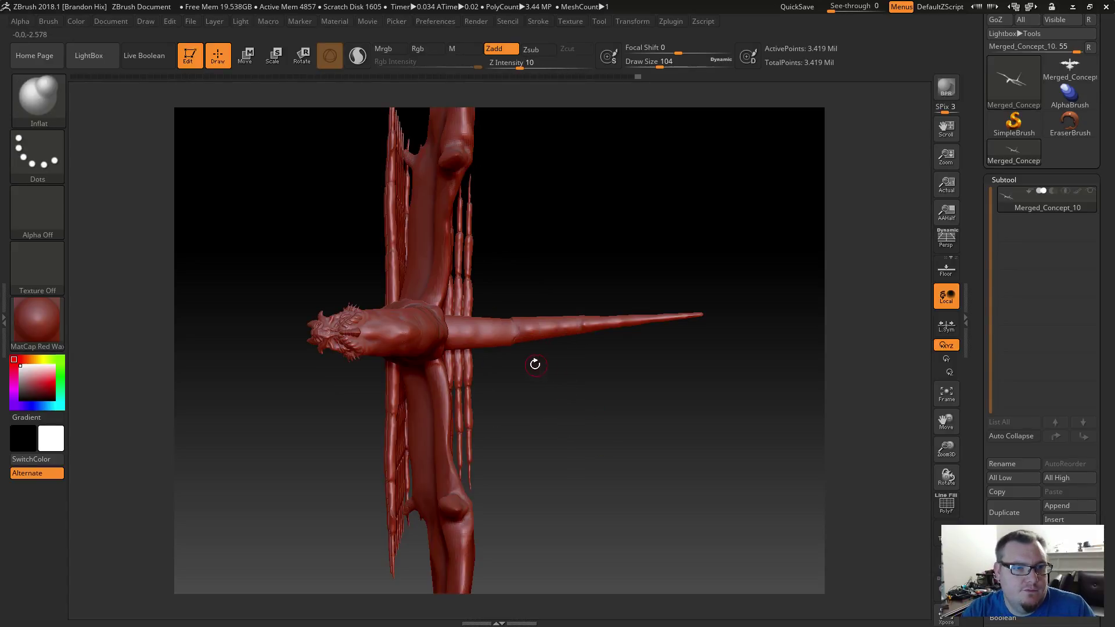
key("ctrl+z")
key("ctrl+z")
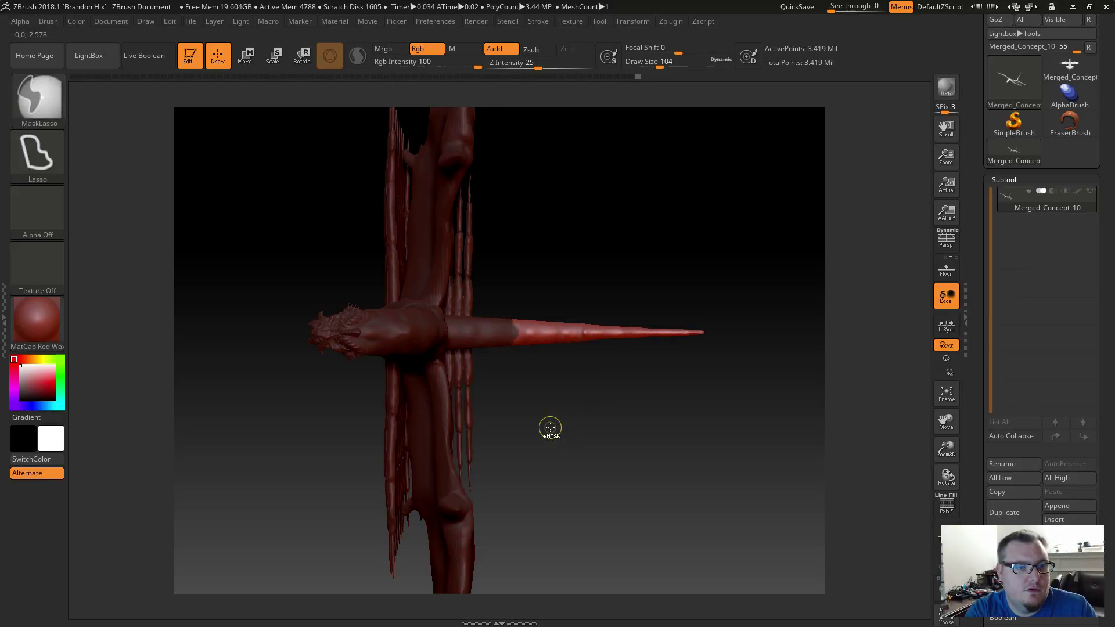
left_click(583, 451, "ctrl")
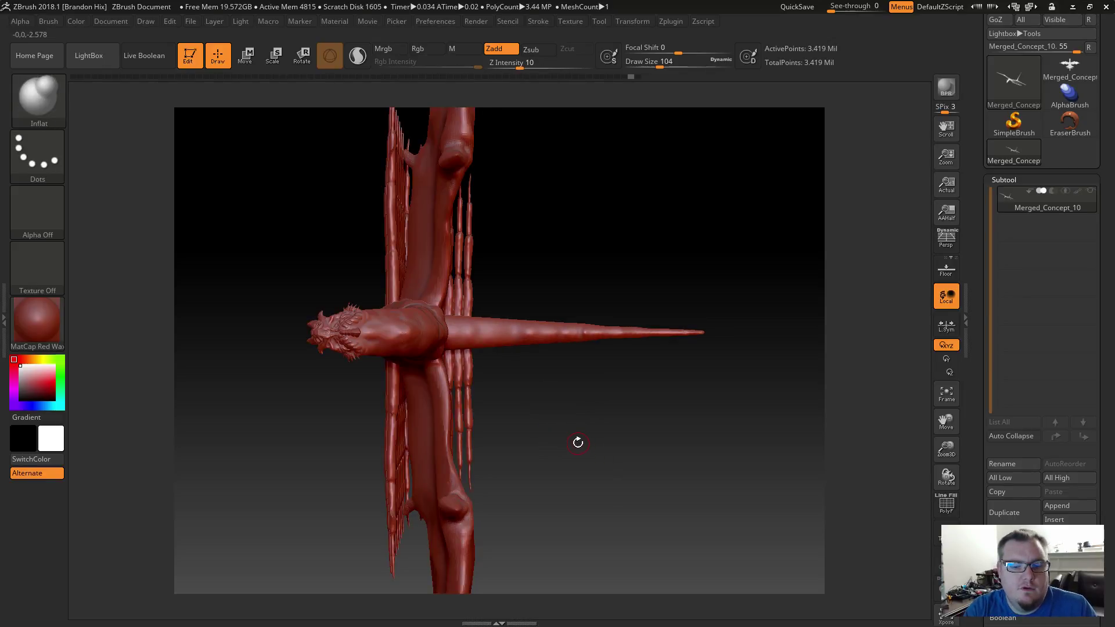
Choose the Move brush, set the draw size to about 460 and pull the straight tail into a gentle S-curve.
key("b")
key("m")
key("v")
key("s")
left_click_drag(563, 401, 577, 410)
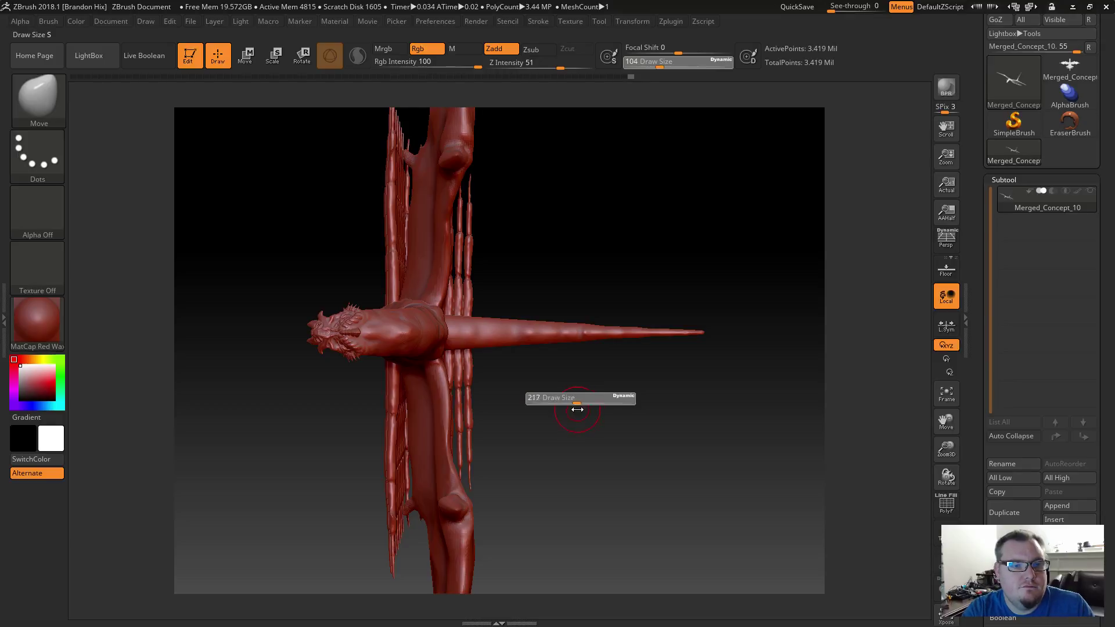
left_click_drag(523, 332, 528, 322)
left_click_drag(579, 348, 579, 354)
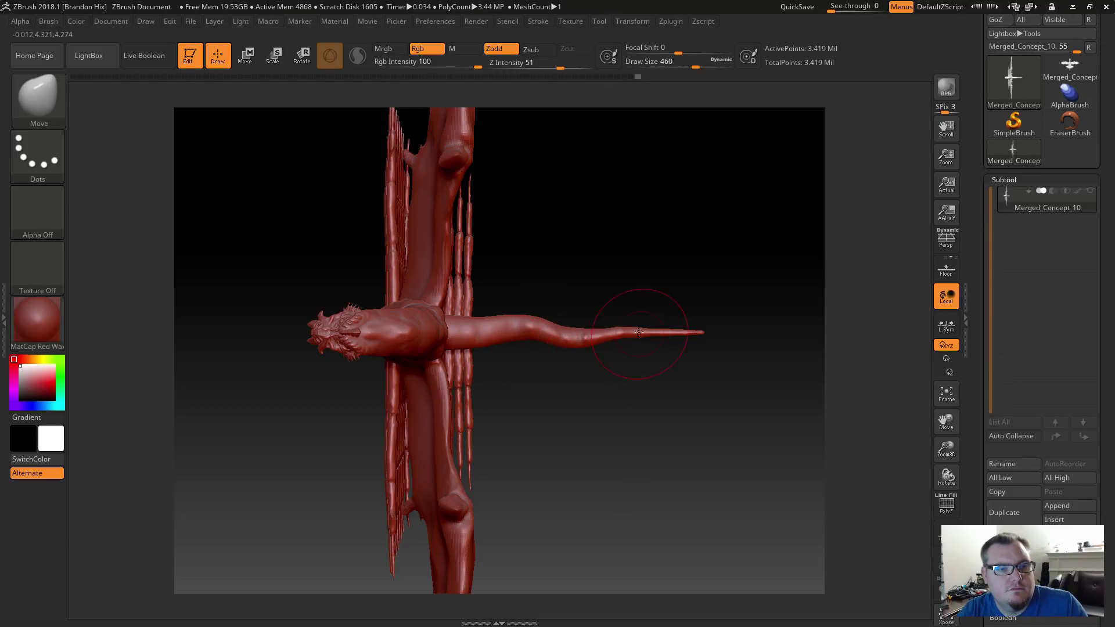
left_click_drag(640, 333, 640, 326)
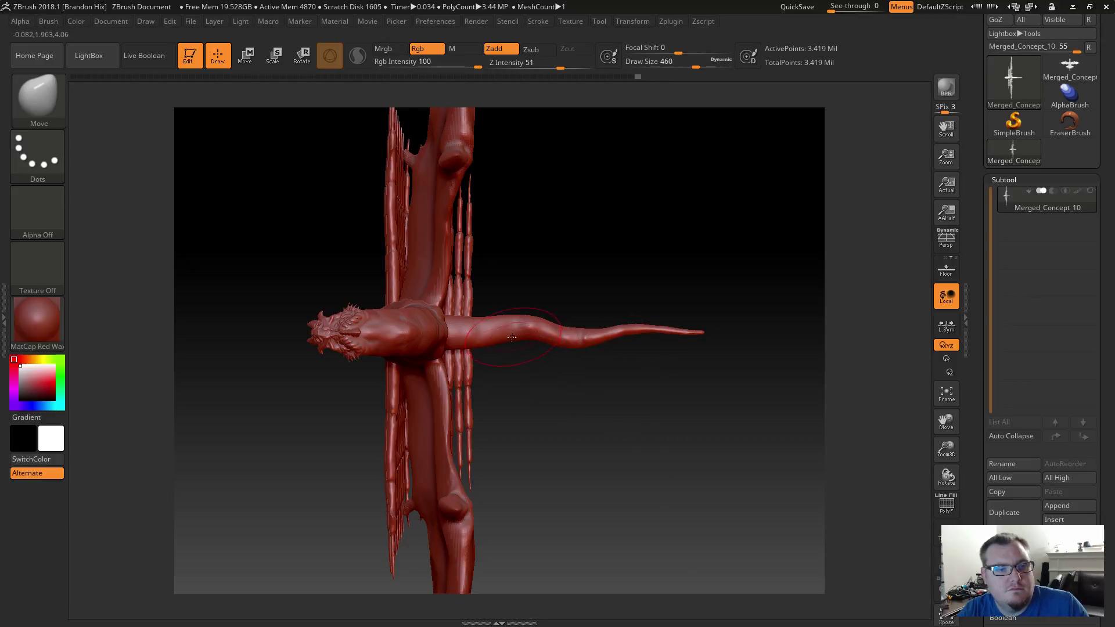
Set the draw size to 1000 and deepen the tail's S-curve with broader pulls.
key("s")
left_click_drag(546, 404, 568, 405)
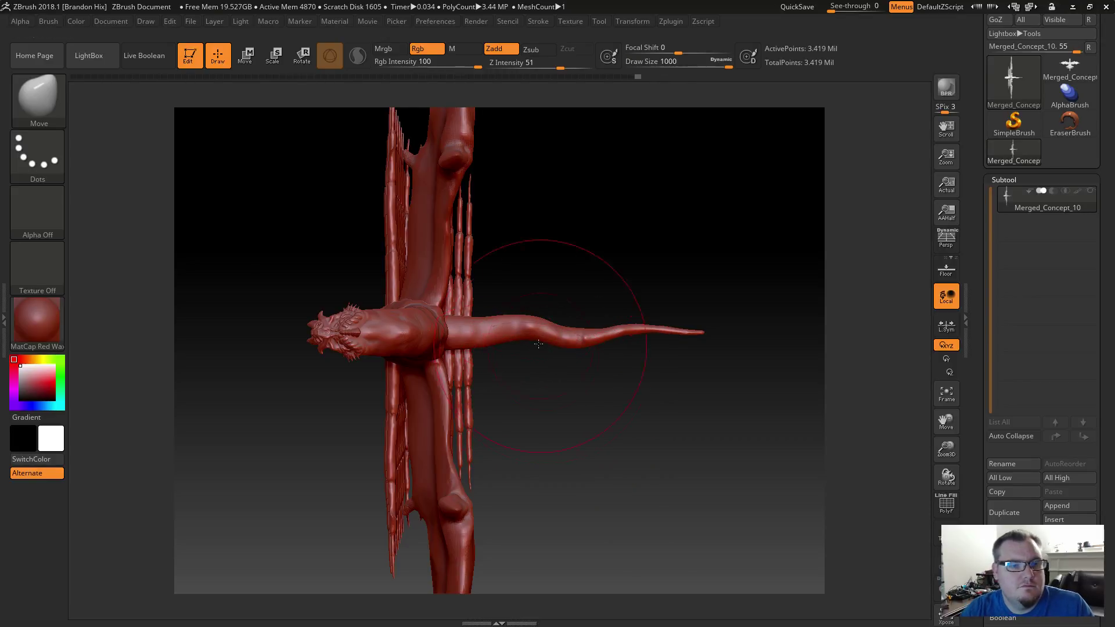
left_click_drag(532, 332, 531, 322)
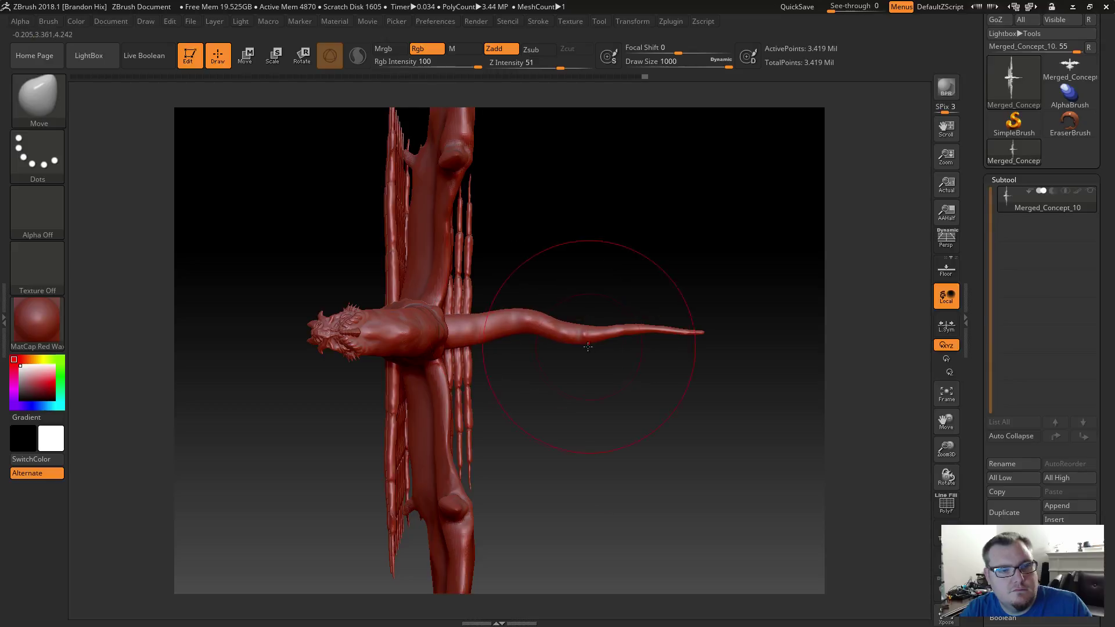
mouse_move(606, 341)
left_mouse_down()
mouse_move(597, 350)
mouse_move(659, 316)
mouse_move(660, 291)
mouse_move(575, 359)
mouse_move(577, 373)
left_mouse_up()
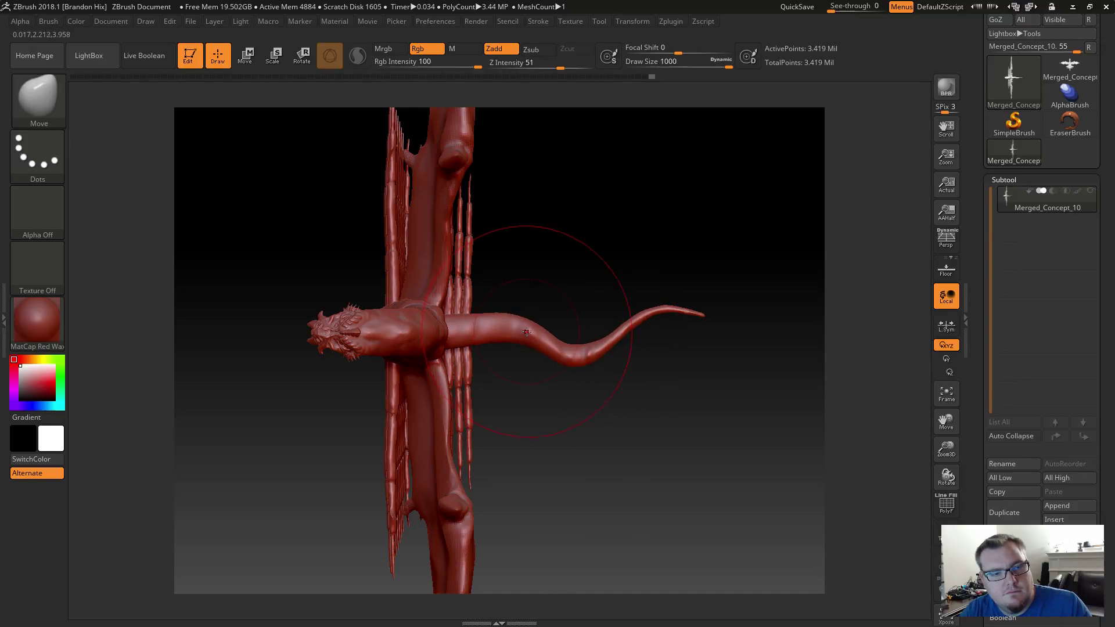
Nudge the base of the tail sideways so that it flows into the S-curve.
left_click_drag(545, 413, 602, 352)
left_click_drag(601, 281, 497, 266)
left_click_drag(494, 317, 497, 150)
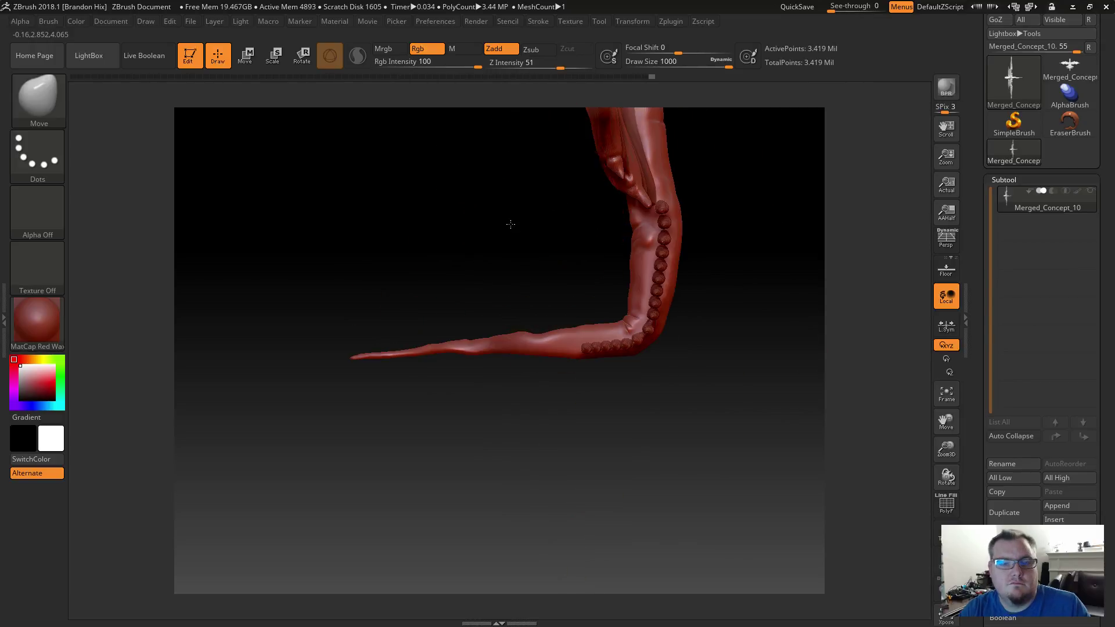
left_click_drag(510, 224, 441, 235, "shift")
left_click_drag(588, 428, 563, 458)
left_click_drag(596, 416, 554, 459)
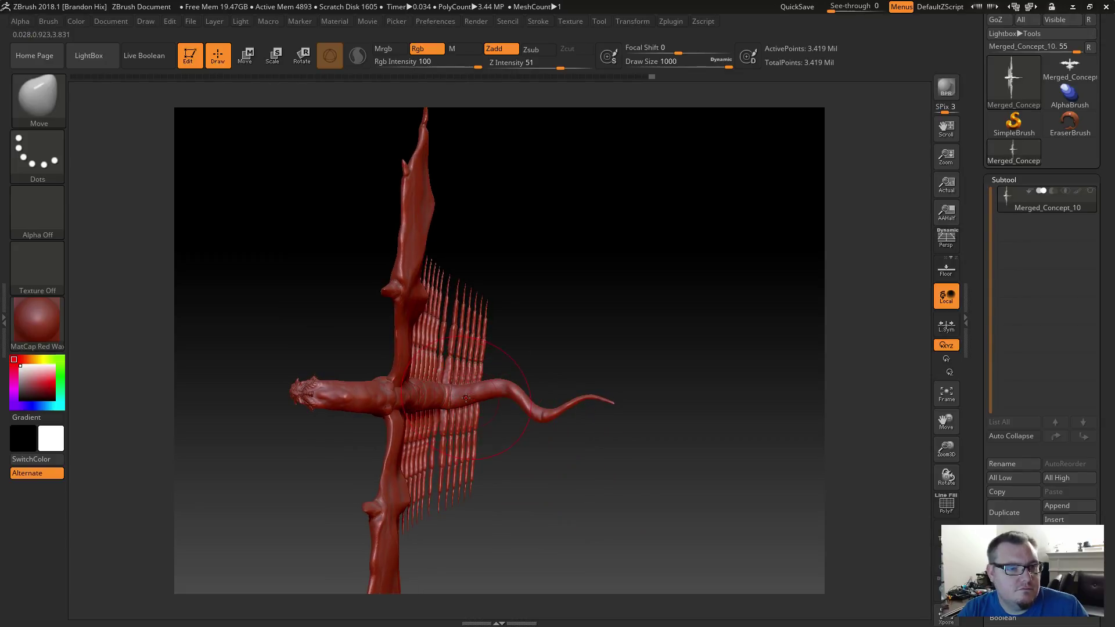
left_click_drag(464, 390, 464, 388)
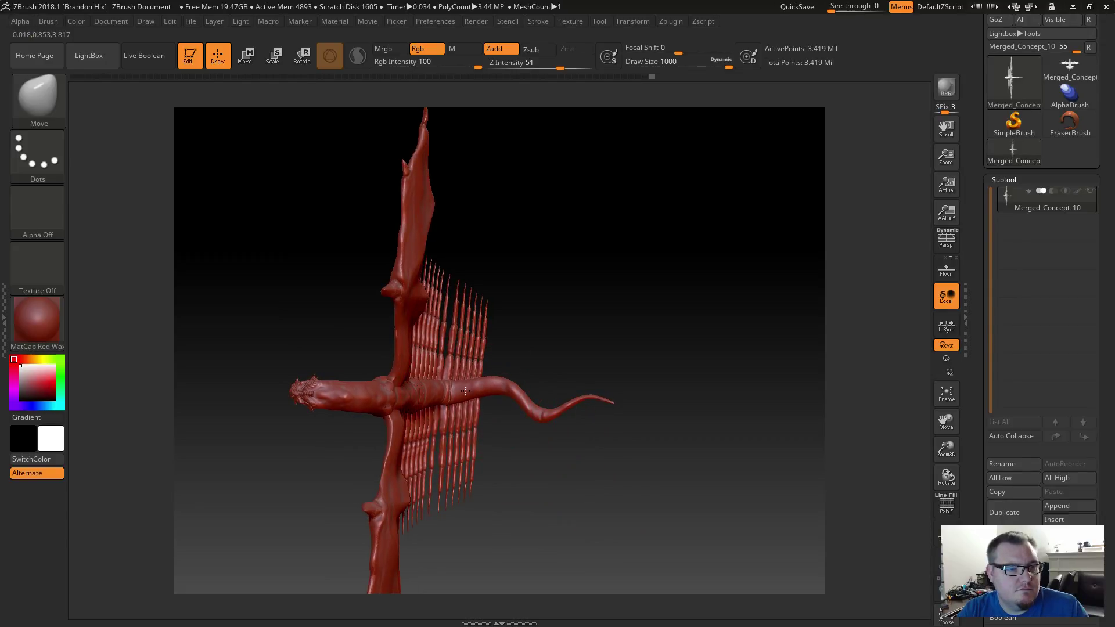
From the side, reshape the neck, chest and lower belly so that the body follows a more flowing curve.
mouse_move(519, 493)
left_mouse_down()
mouse_move(525, 499)
mouse_move(550, 366)
mouse_move(579, 507)
mouse_move(558, 482)
mouse_move(357, 381)
mouse_move(420, 454)
left_mouse_up()
key("s")
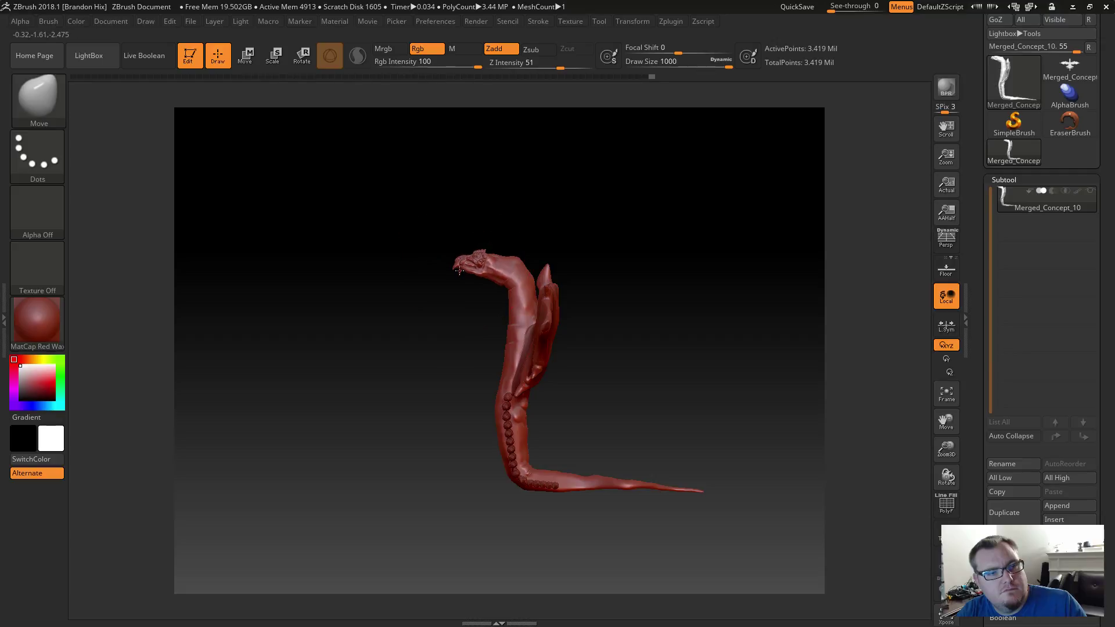
mouse_move(459, 271)
left_mouse_down()
mouse_move(523, 280)
mouse_move(524, 315)
left_mouse_up()
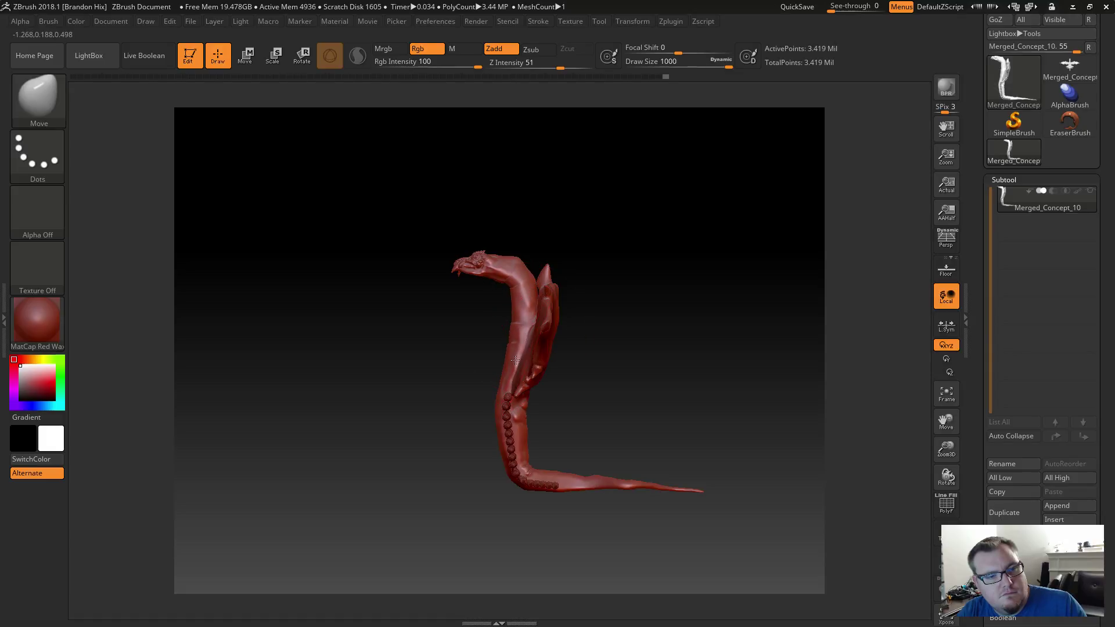
left_click_drag(499, 366, 496, 366)
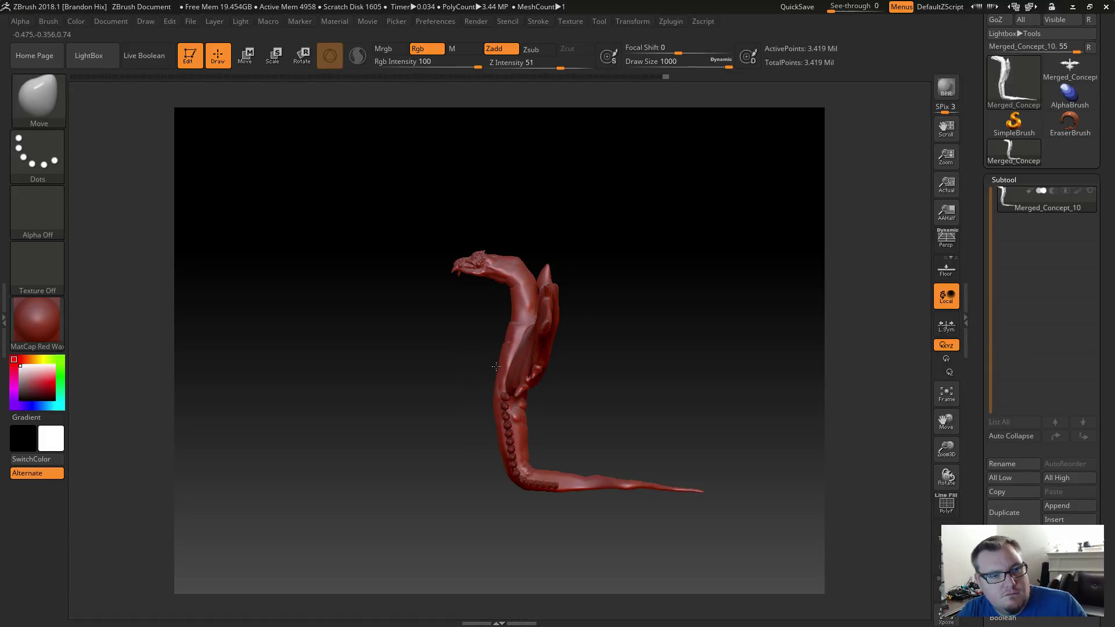
left_click_drag(493, 436, 487, 442)
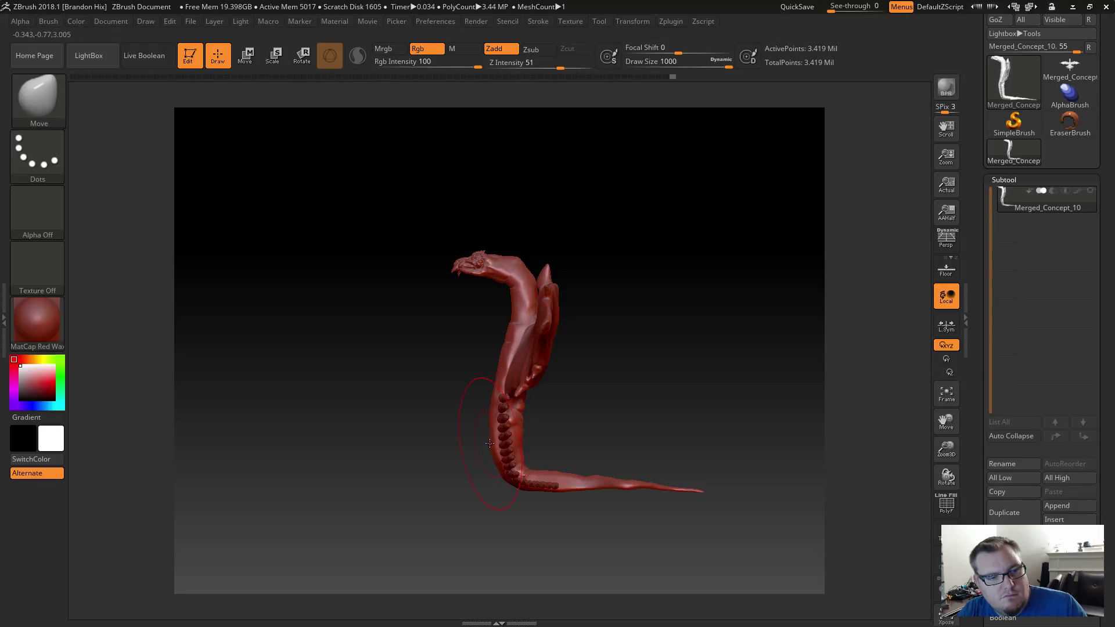
Pull up the top of the neck behind the head into a rounder arch.
left_click_drag(563, 397, 540, 366)
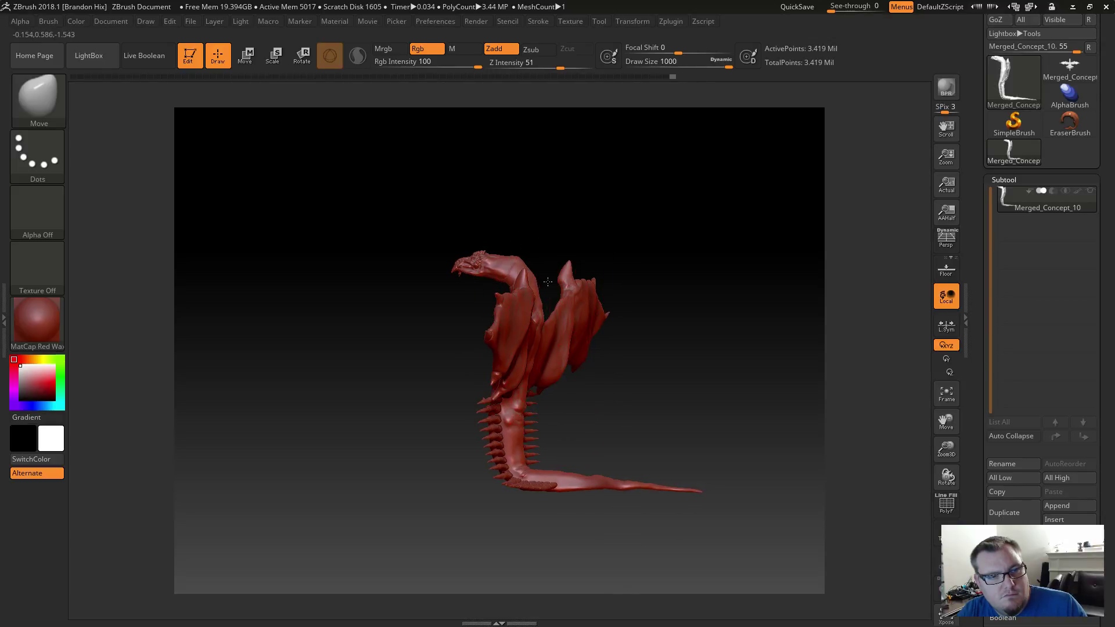
mouse_move(534, 250)
left_mouse_down()
mouse_move(520, 231)
mouse_move(515, 243)
left_mouse_up()
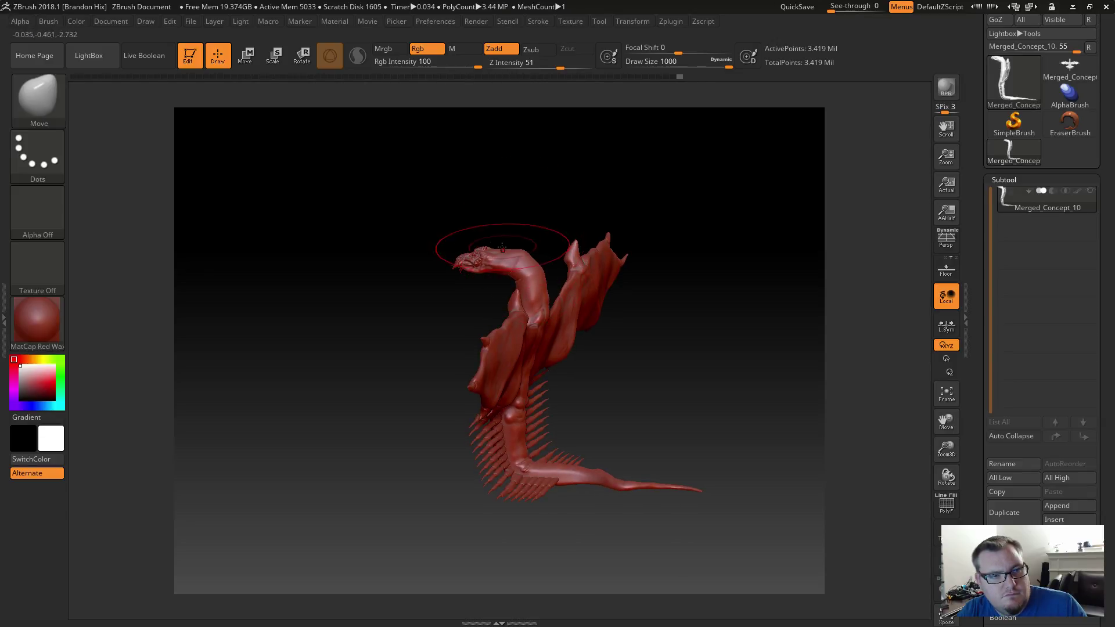
left_click_drag(451, 288, 457, 305)
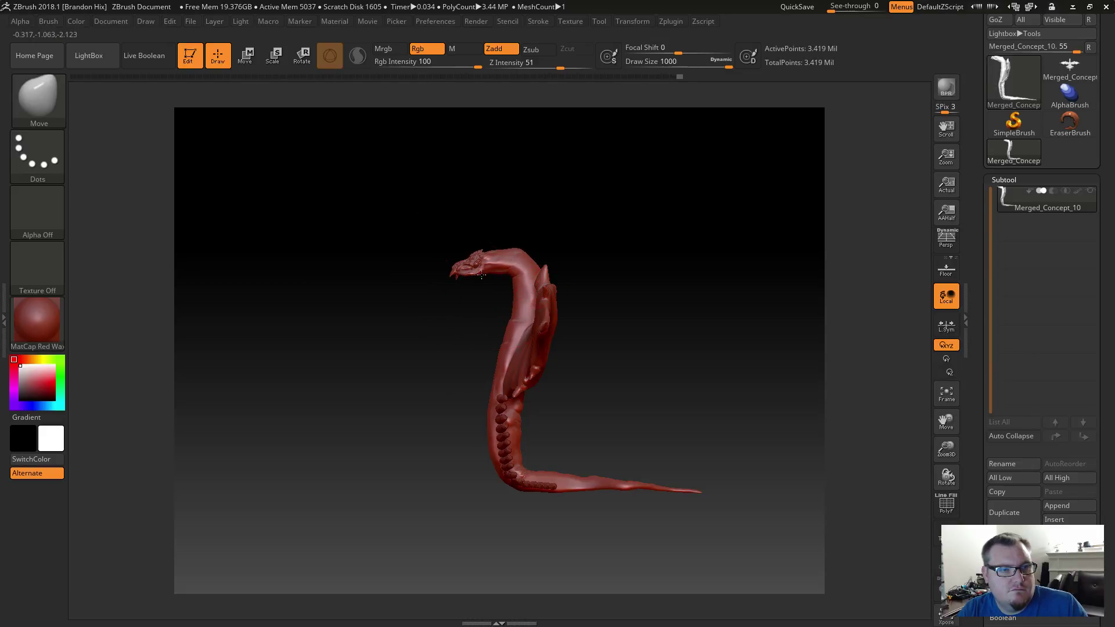
Set the draw size to 620 and refine the head's downward tilt and the back of the neck with small Move pulls.
mouse_move(443, 345)
left_mouse_down()
mouse_move(475, 387)
mouse_move(438, 356)
mouse_move(440, 343)
mouse_move(398, 368)
mouse_move(380, 365)
left_mouse_up()
key("s")
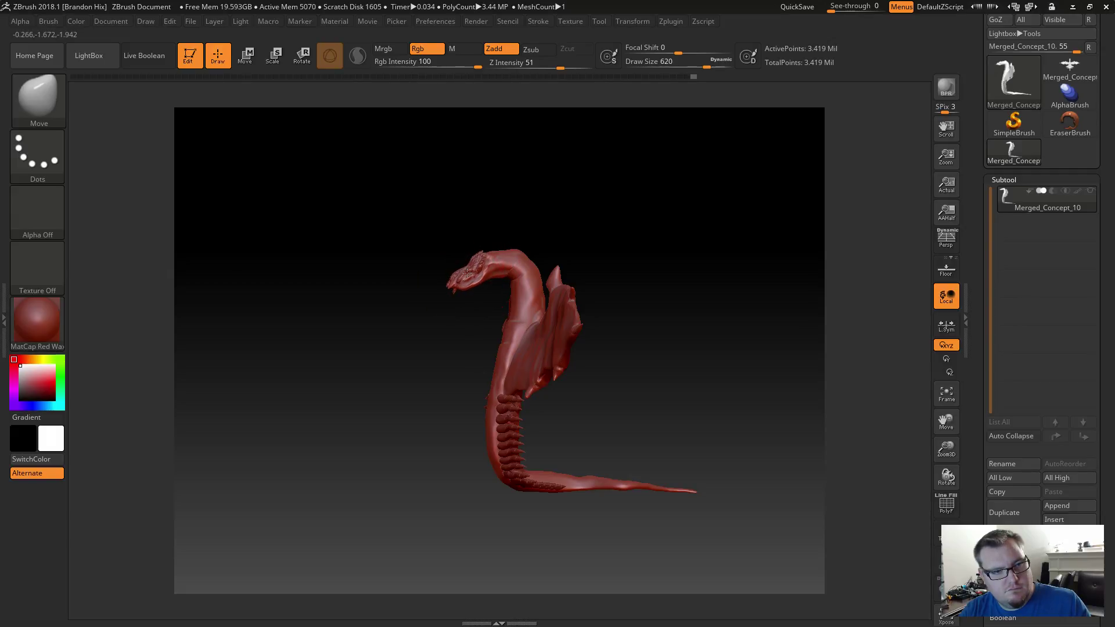
right_click_drag(467, 273, 477, 319)
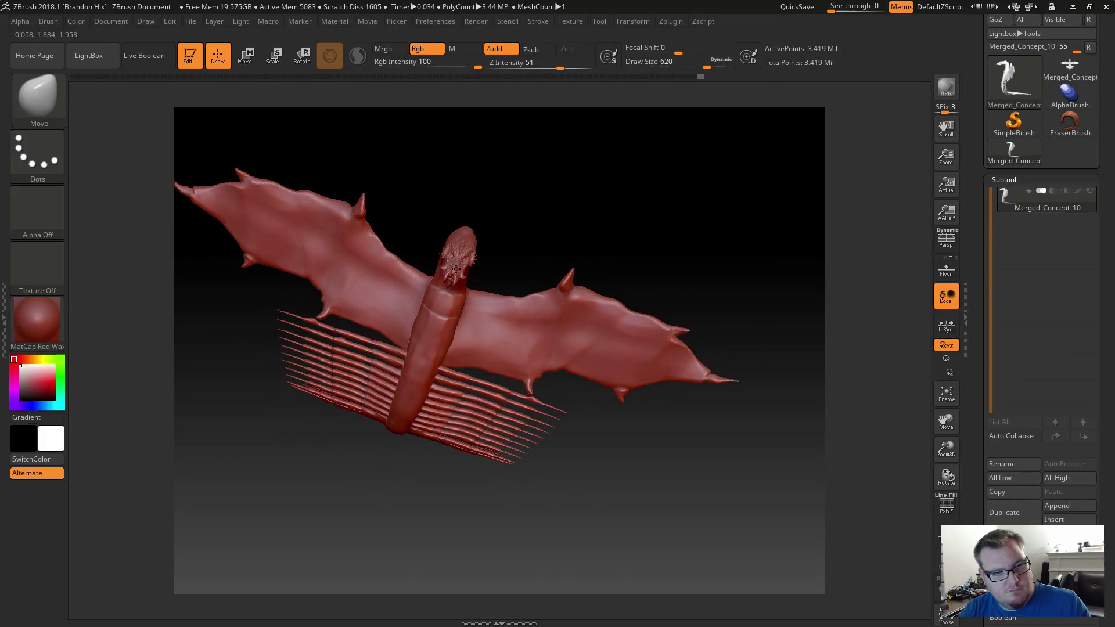
right_click_drag(458, 266, 429, 251)
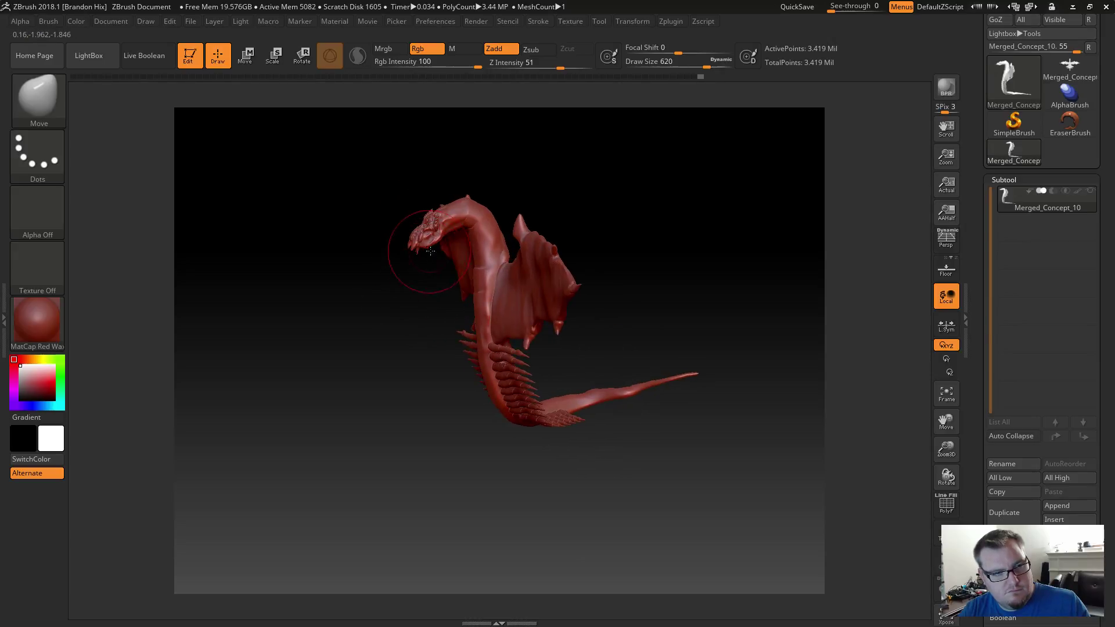
left_click_drag(432, 236, 434, 235)
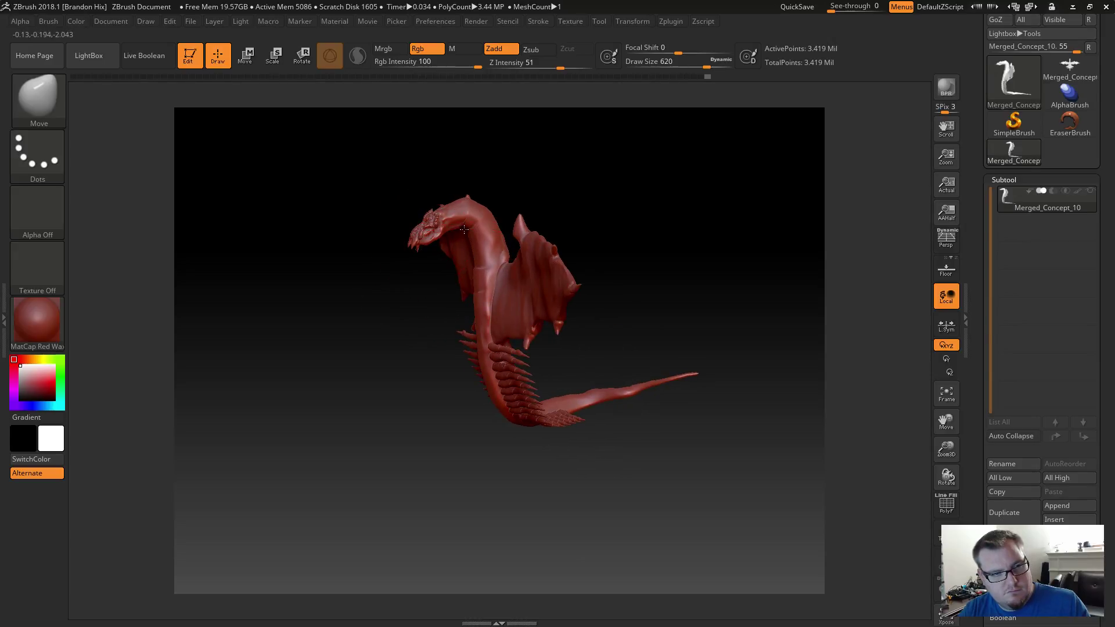
right_click_drag(399, 177, 491, 186)
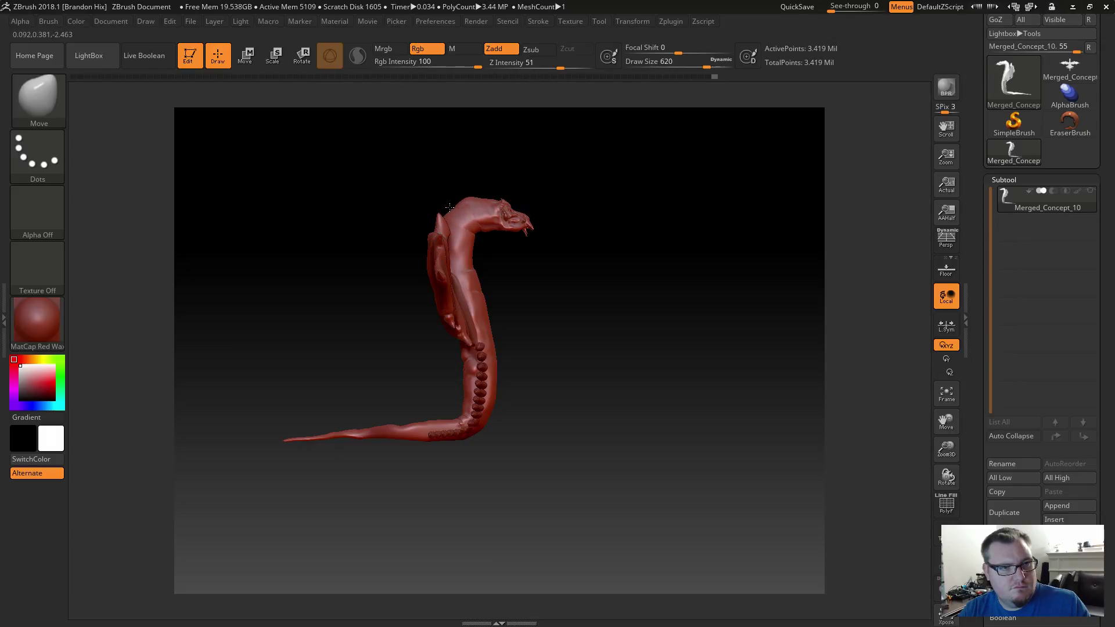
left_click_drag(450, 208, 447, 197)
Turn on perspective display and examine the creature's overall pose from the front, side and three-quarter angles.
mouse_move(448, 196)
right_mouse_down()
mouse_move(451, 210)
mouse_move(472, 197)
mouse_move(514, 206)
mouse_move(431, 168)
mouse_move(519, 244)
mouse_move(465, 228)
mouse_move(456, 240)
mouse_move(547, 214)
mouse_move(546, 247)
right_mouse_up()
key("shift")
key("shift")
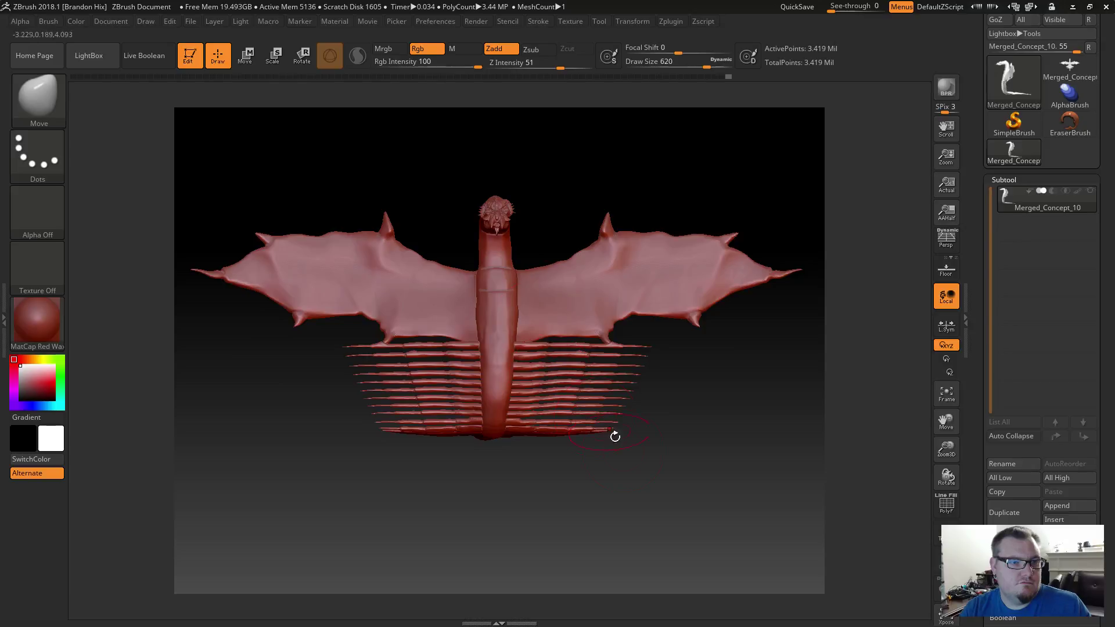
right_click_drag(615, 436, 590, 464)
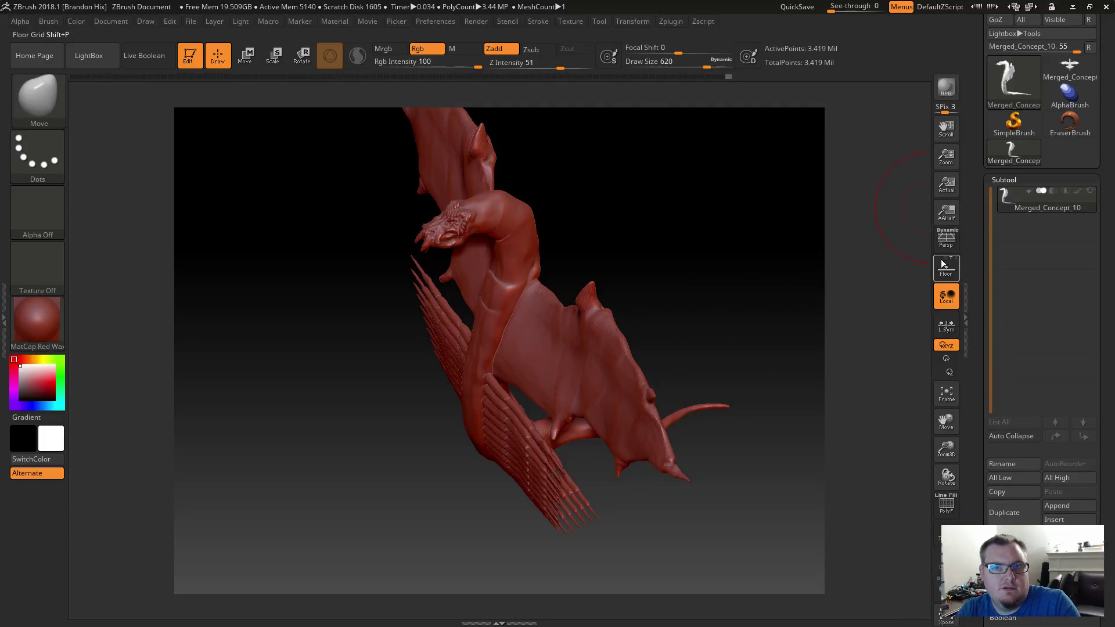
left_click(947, 240)
mouse_move(742, 288)
right_mouse_down()
mouse_move(735, 252)
mouse_move(720, 294)
mouse_move(762, 301)
mouse_move(745, 303)
right_mouse_up()
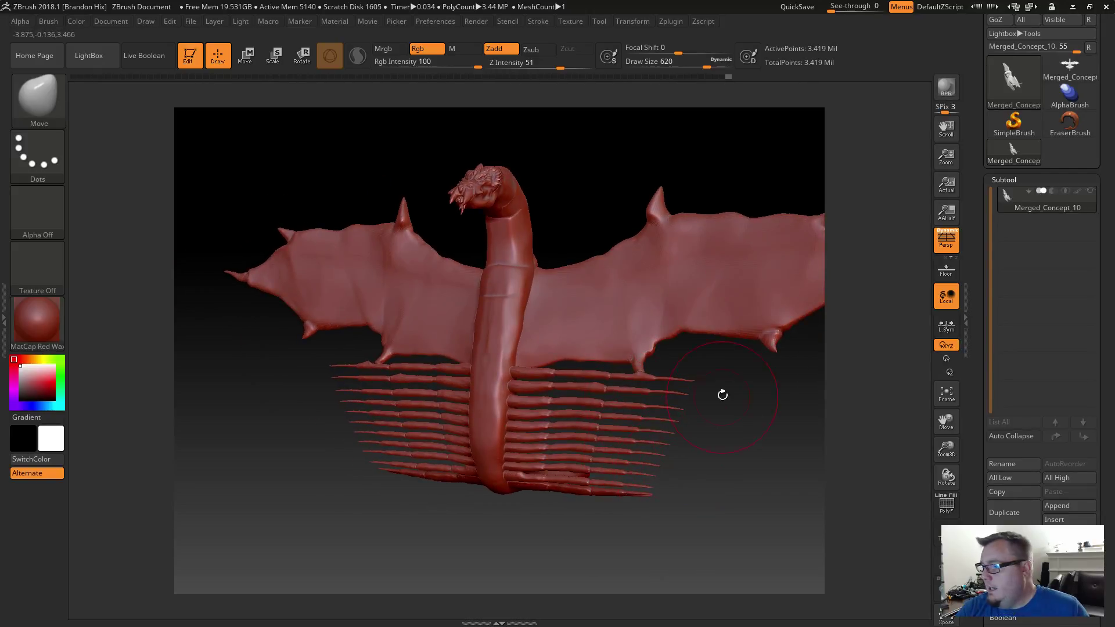
right_click_drag(636, 509, 457, 477)
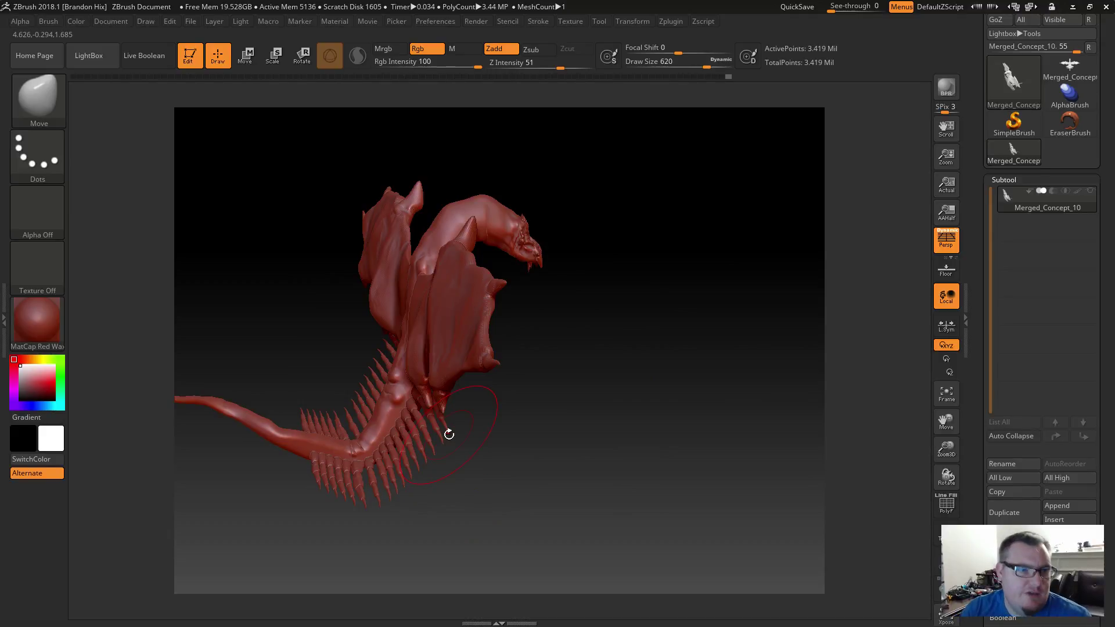
right_click_drag(518, 468, 449, 445)
right_click_drag(656, 425, 625, 439)
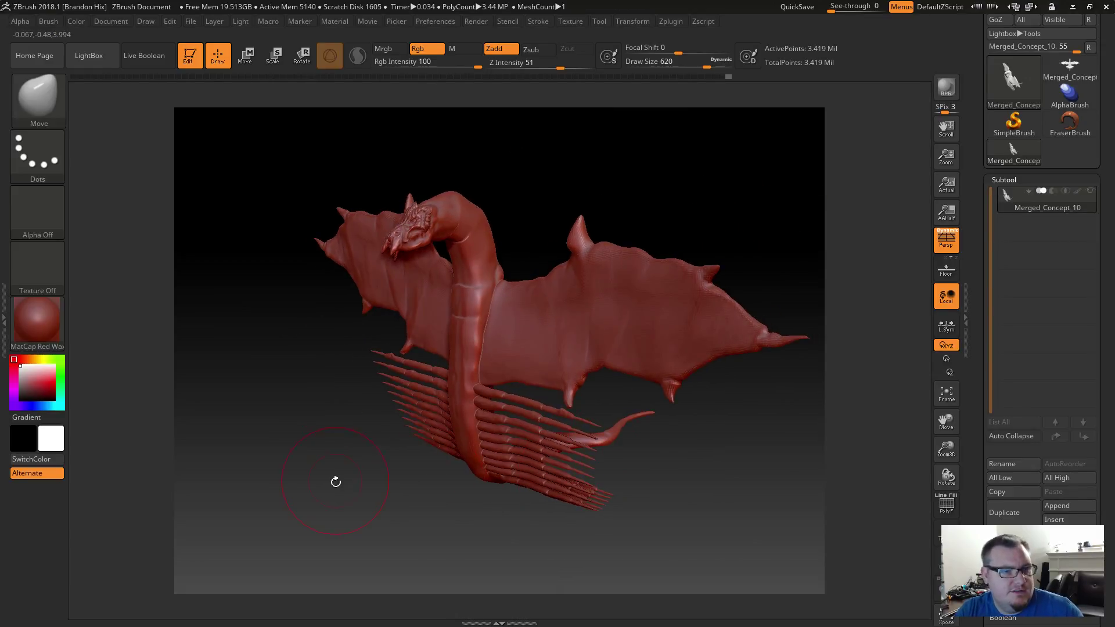
right_click_drag(336, 483, 504, 515)
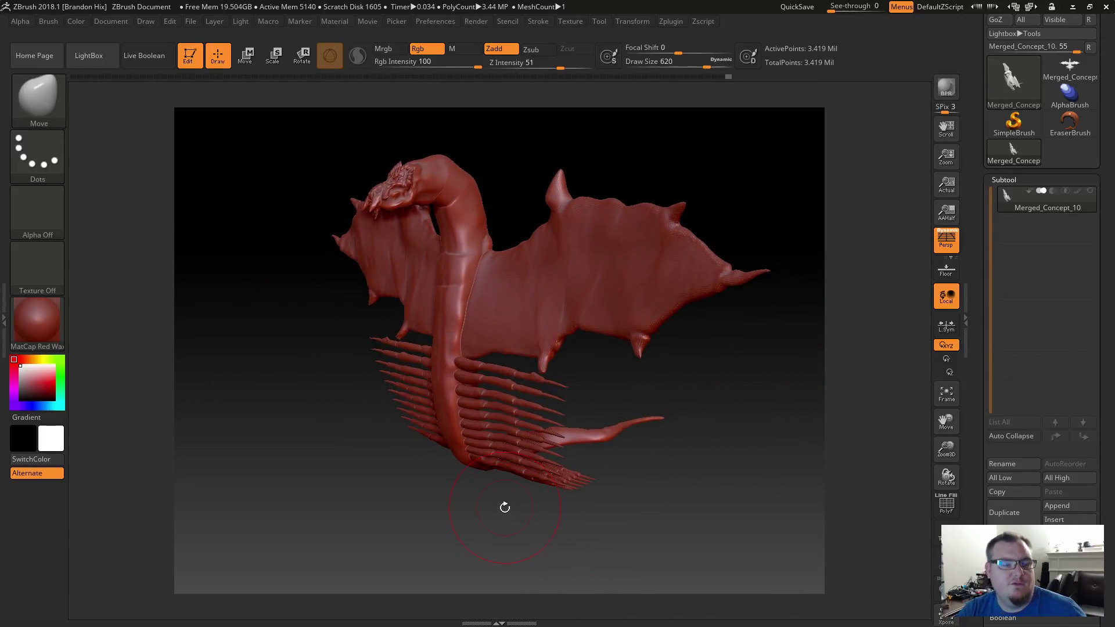